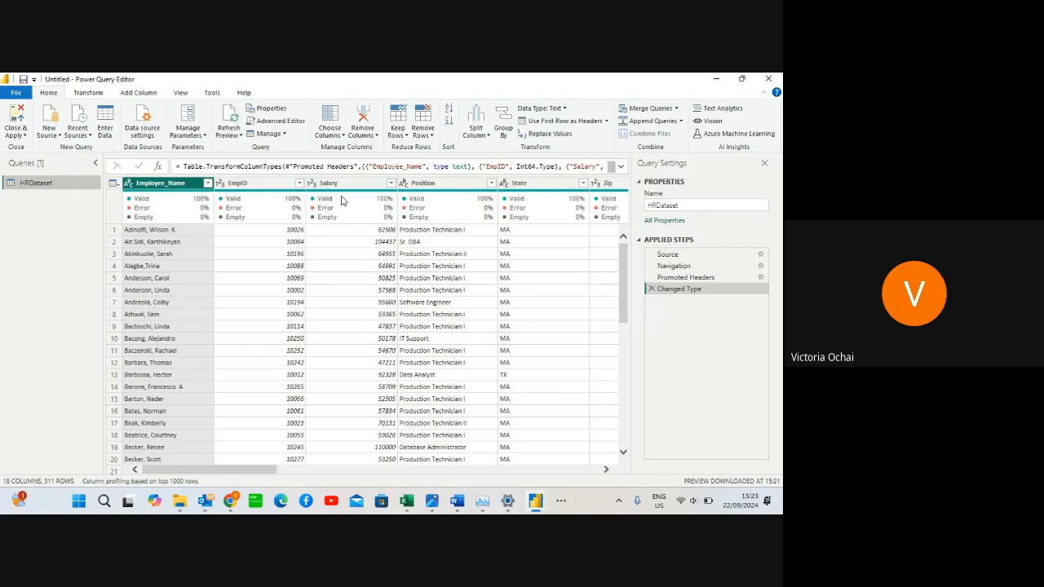
Review the column quality statistics of the HRDataset query from the employee ID column across to the RaceDesc column
{"action": "mouse_move", "coordinate": [383, 211]}
{"action": "mouse_move", "coordinate": [527, 211]}
{"action": "left_click", "coordinate": [606, 471]}
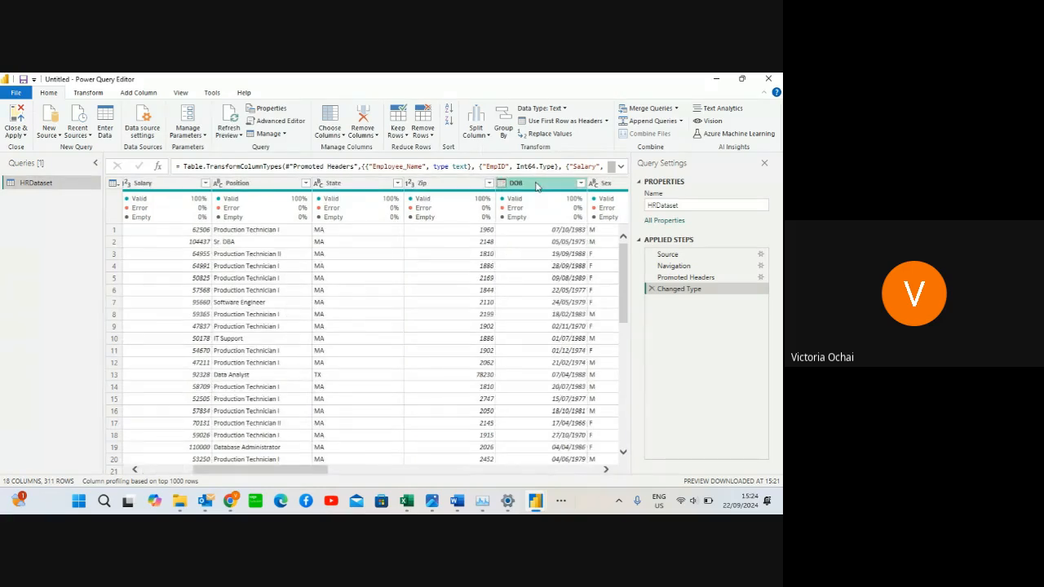
{"action": "left_click", "coordinate": [606, 471]}
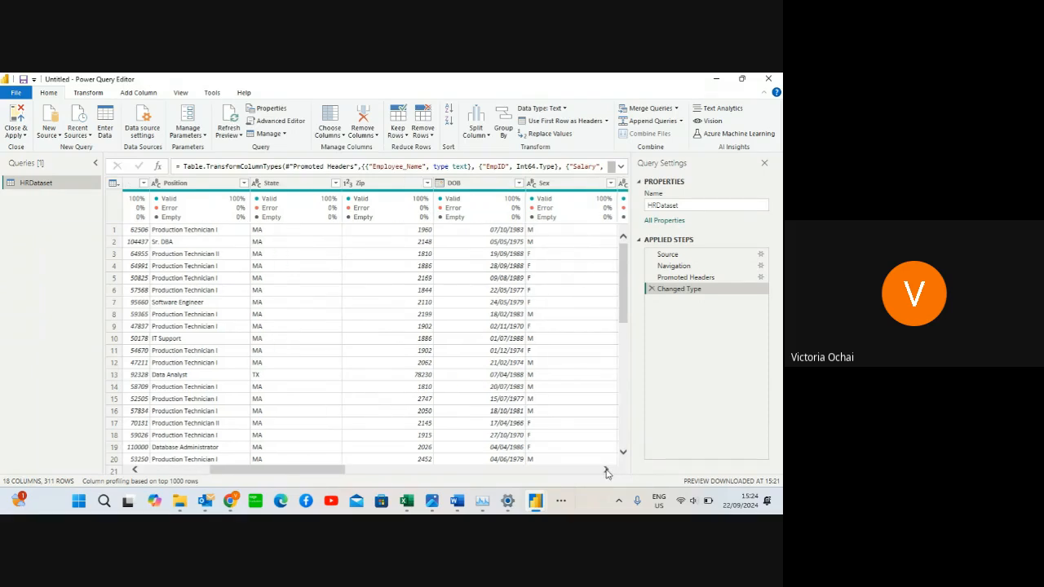
{"action": "left_click", "coordinate": [606, 470]}
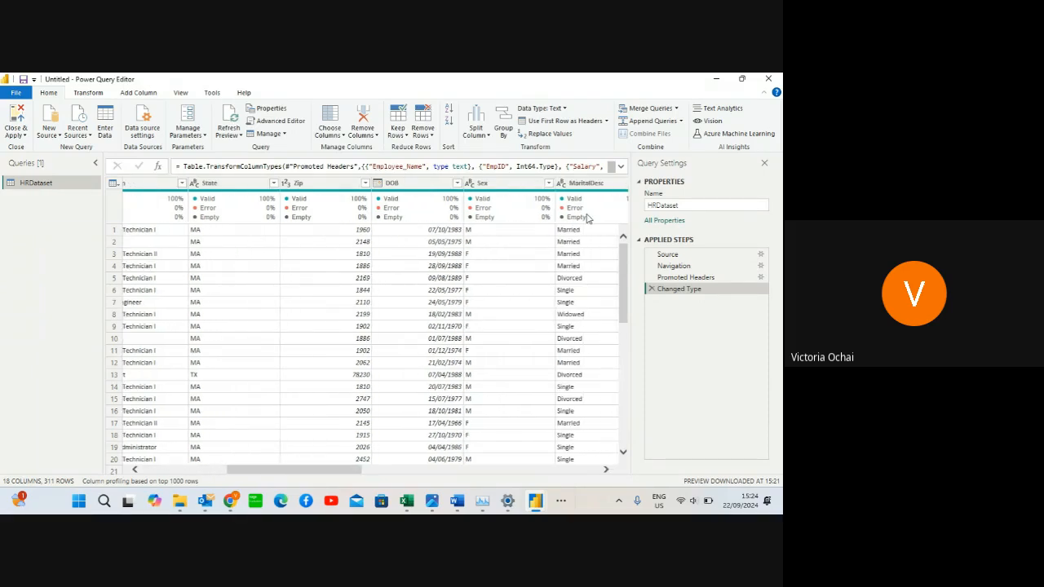
{"action": "left_click", "coordinate": [606, 471]}
{"action": "left_click", "coordinate": [606, 472]}
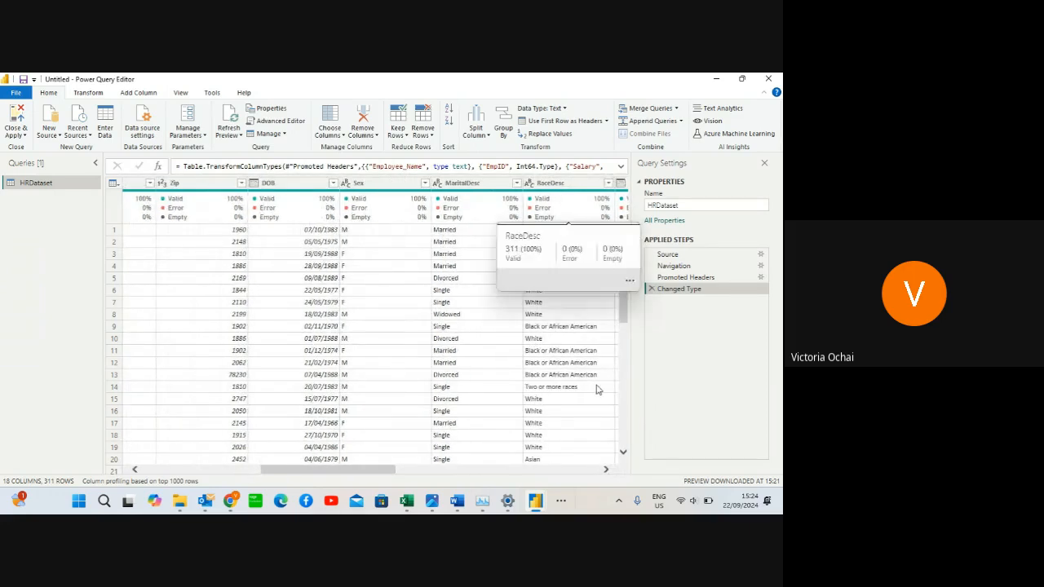
{"action": "left_click", "coordinate": [606, 470]}
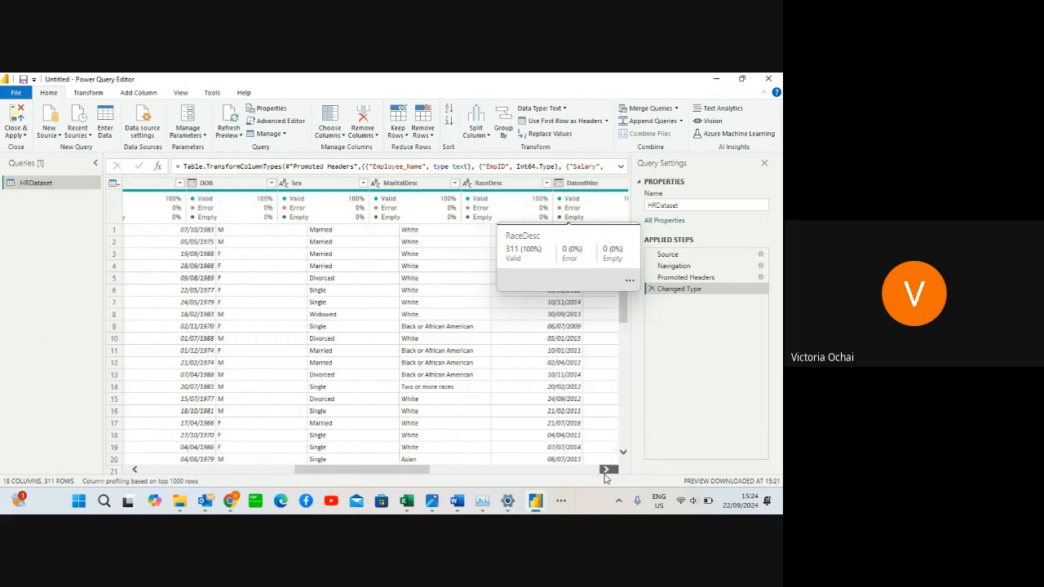
{"action": "left_click", "coordinate": [606, 470]}
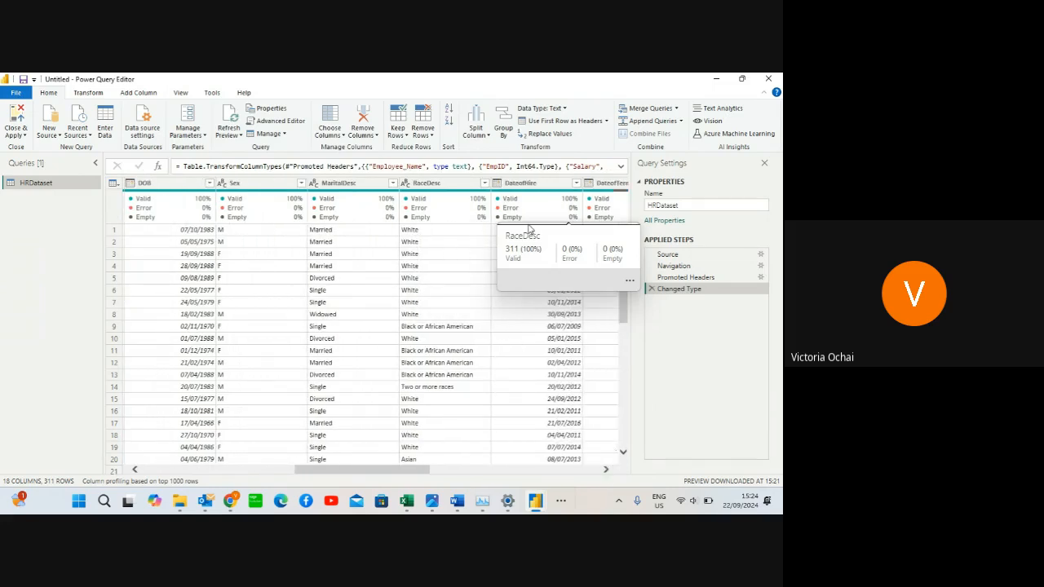
Select the DateofHire column and inspect the valid, error and empty value breakdown of the DateofTermination column
{"action": "left_click", "coordinate": [537, 186]}
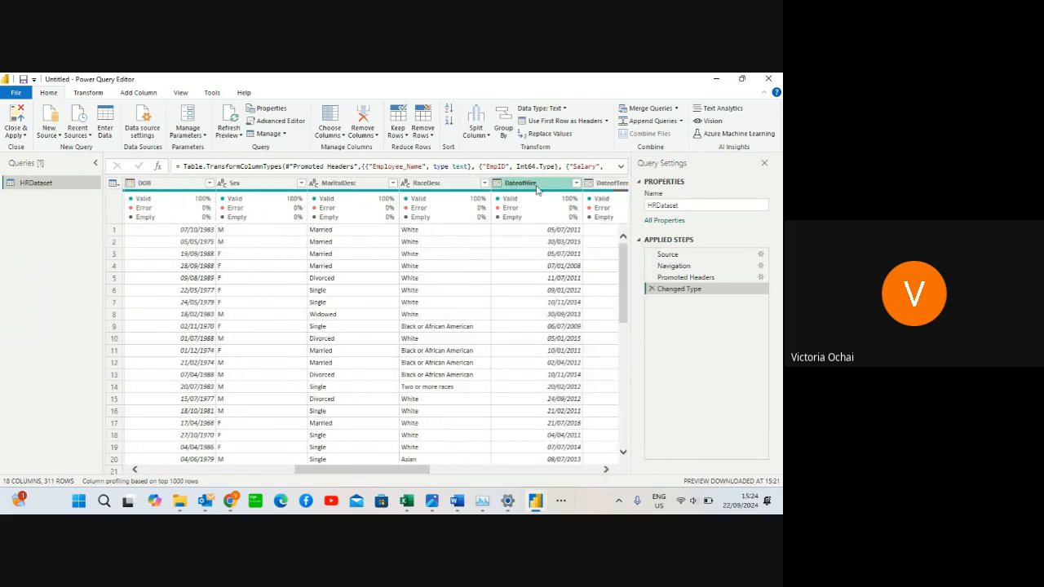
{"action": "left_click", "coordinate": [606, 469]}
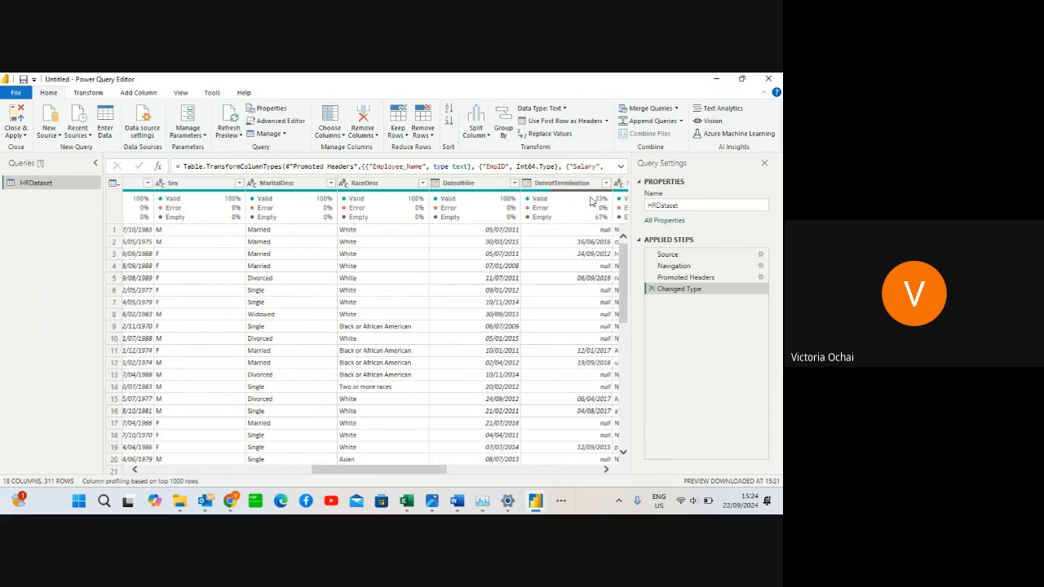
{"action": "mouse_move", "coordinate": [591, 201]}
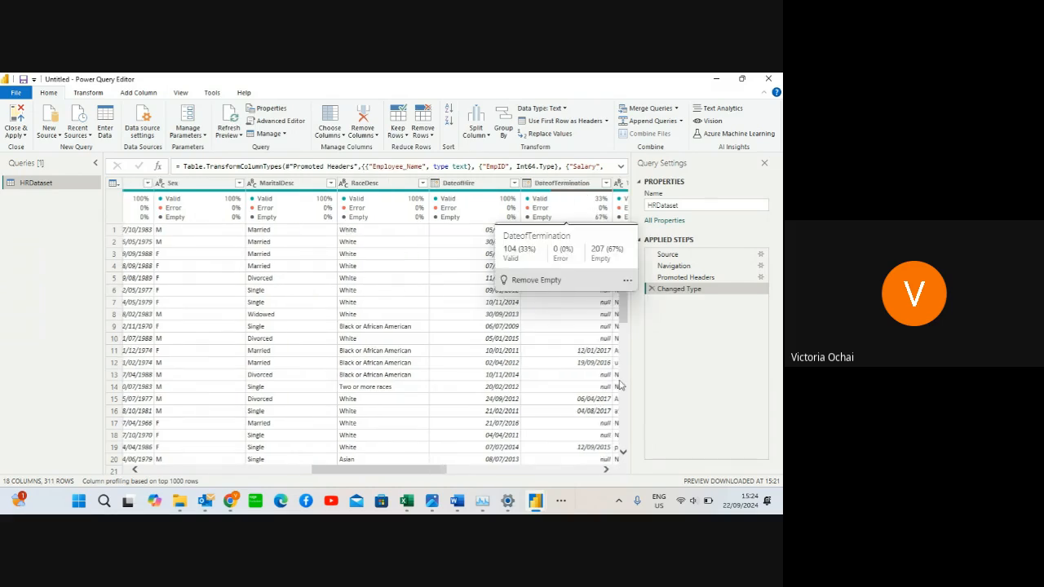
Examine the data and column quality of the remaining HRDataset columns from TermReason through PerformanceScore
{"action": "scroll", "coordinate": [554, 209], "scroll_direction": "right", "scroll_amount": 3}
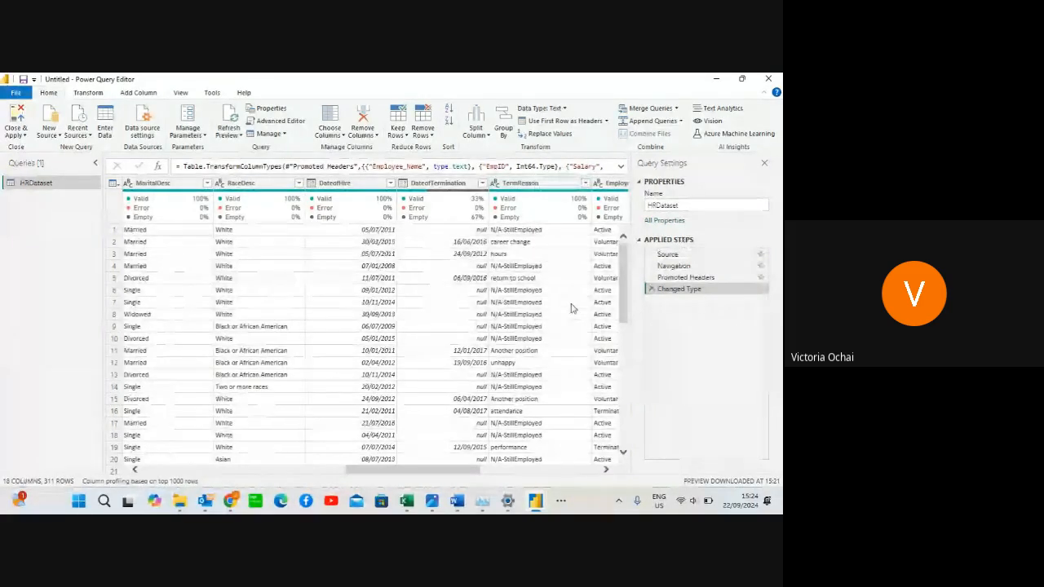
{"action": "left_click", "coordinate": [605, 470]}
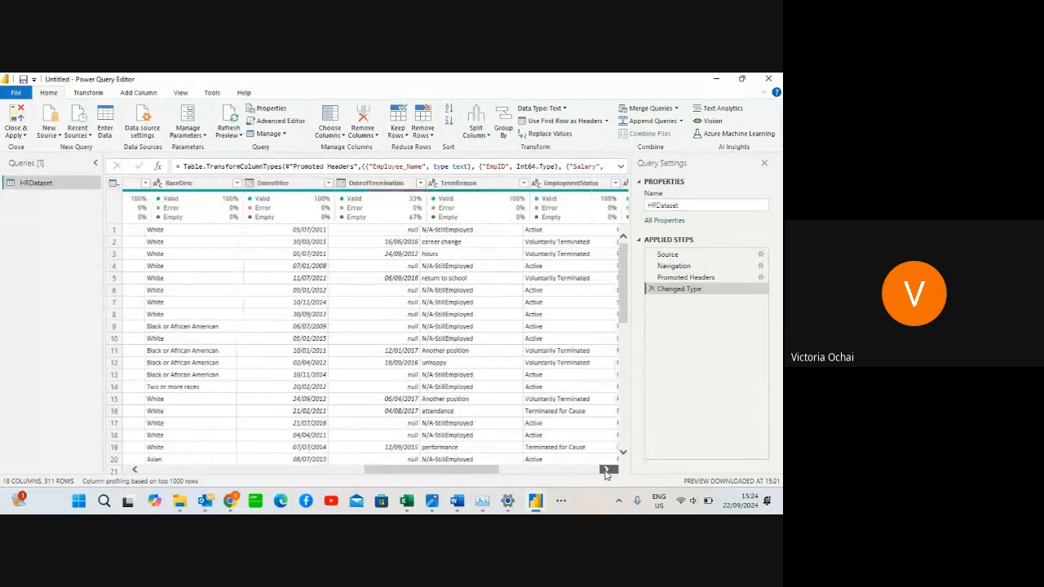
{"action": "left_click", "coordinate": [605, 470]}
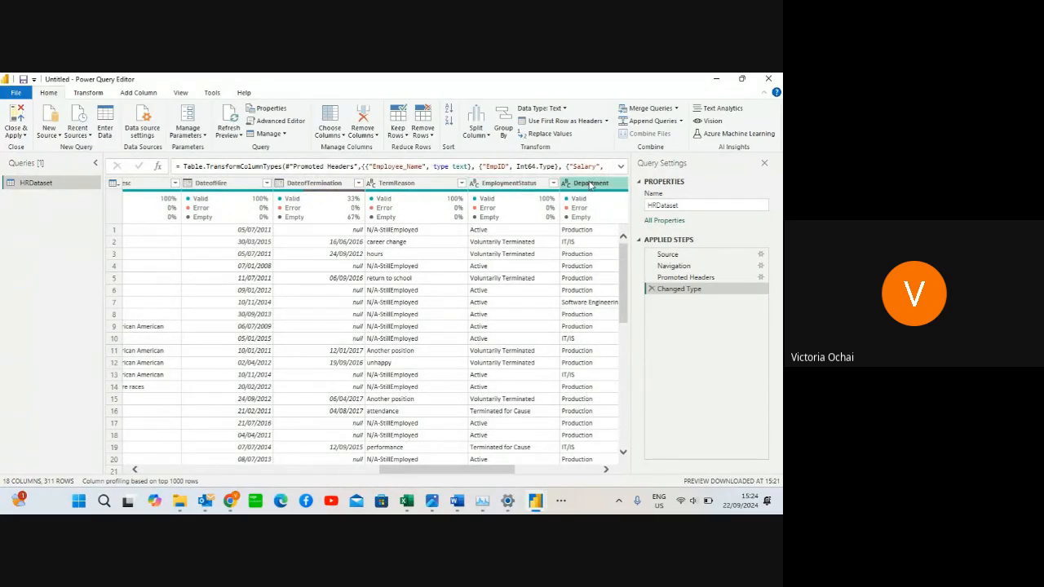
{"action": "left_click", "coordinate": [604, 471]}
{"action": "left_click", "coordinate": [605, 470]}
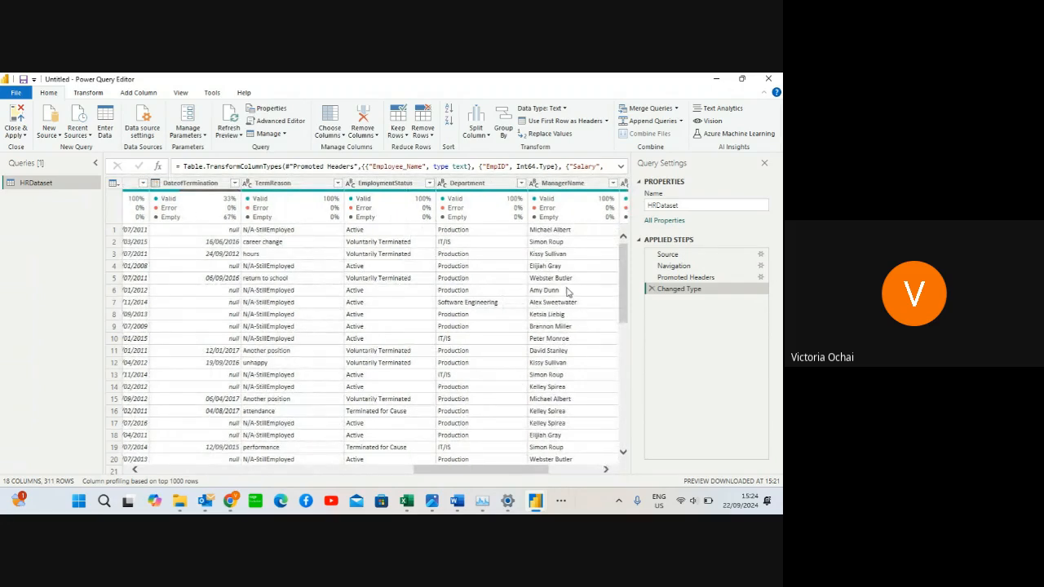
{"action": "left_click", "coordinate": [605, 470]}
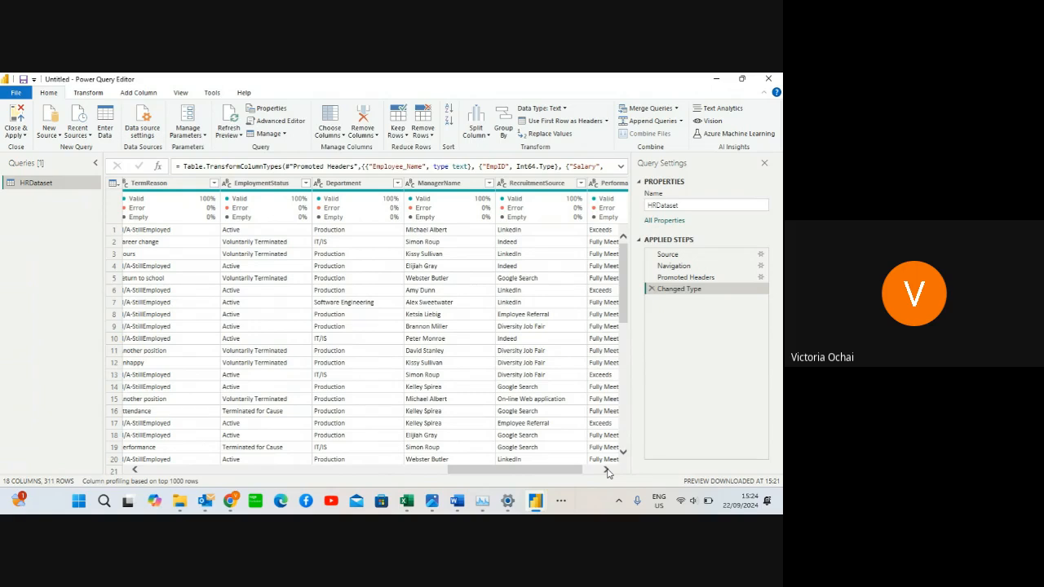
{"action": "left_click", "coordinate": [606, 470]}
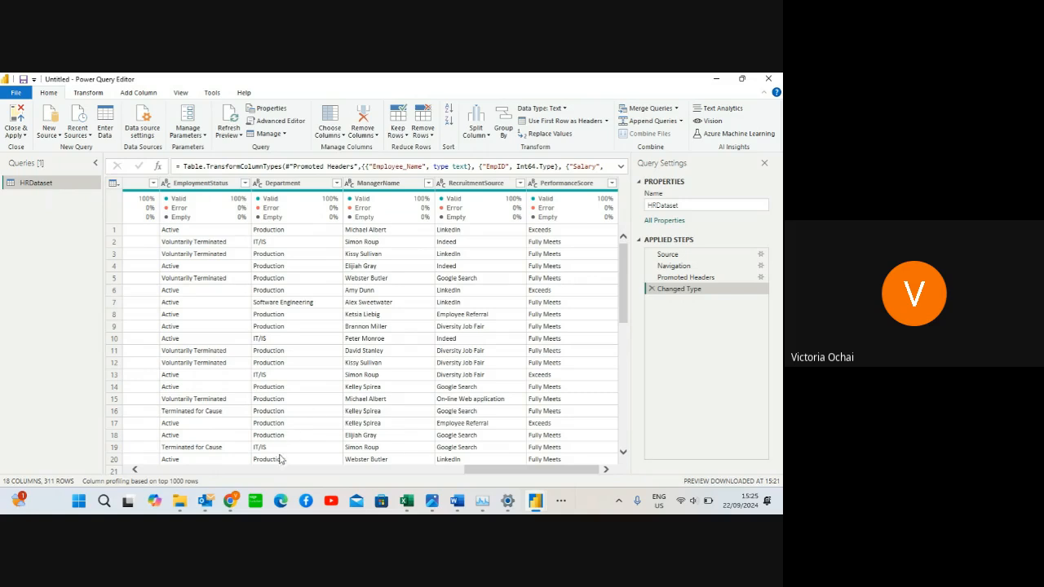
Switch to Google Slides in the browser and show the first slide of the "Number speak for themselves" presentation
{"action": "mouse_move", "coordinate": [232, 508]}
{"action": "left_click", "coordinate": [153, 439]}
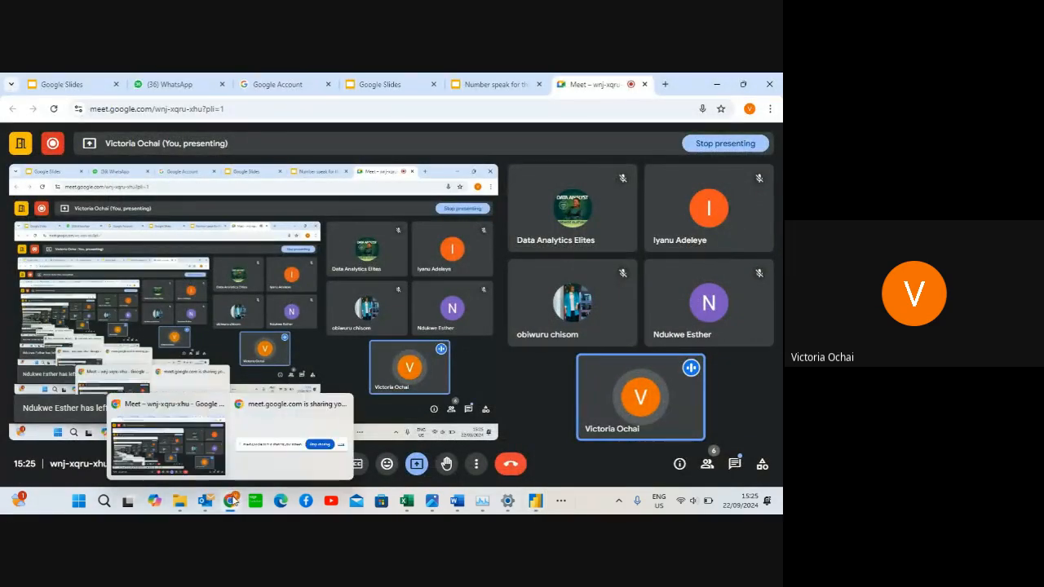
{"action": "left_click", "coordinate": [495, 84]}
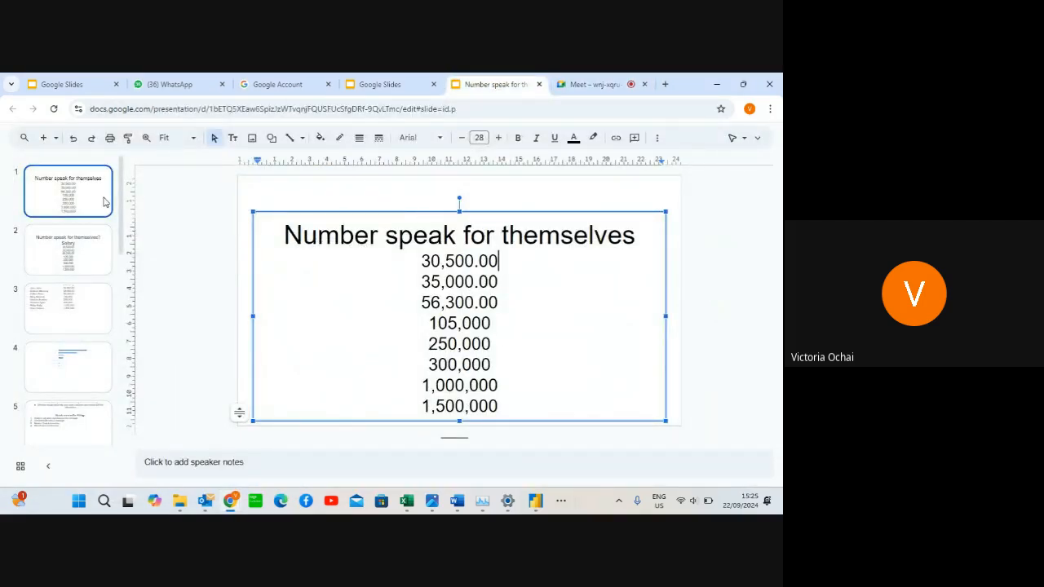
{"action": "right_click", "coordinate": [376, 241]}
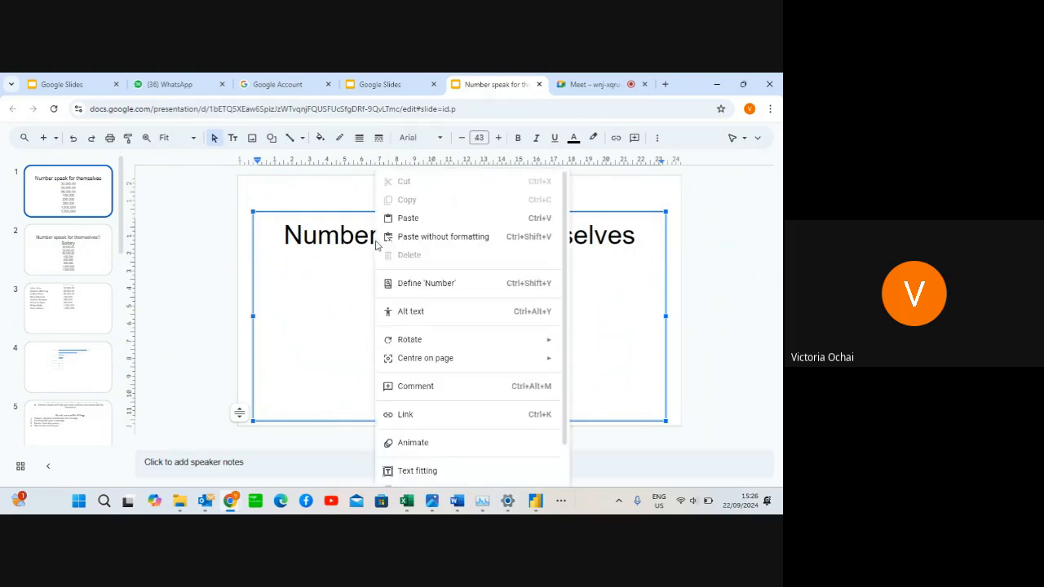
{"action": "left_click", "coordinate": [632, 288]}
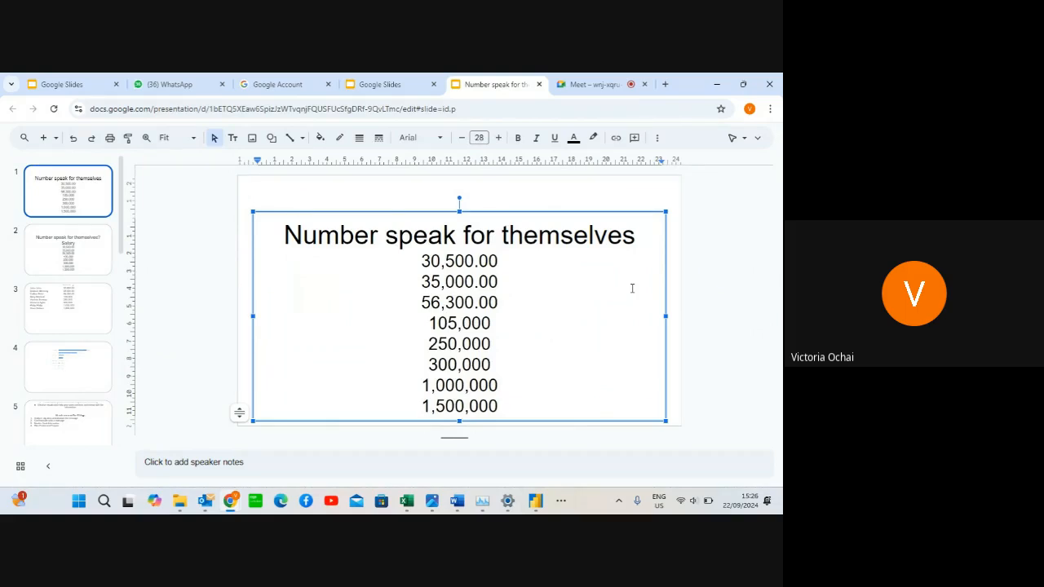
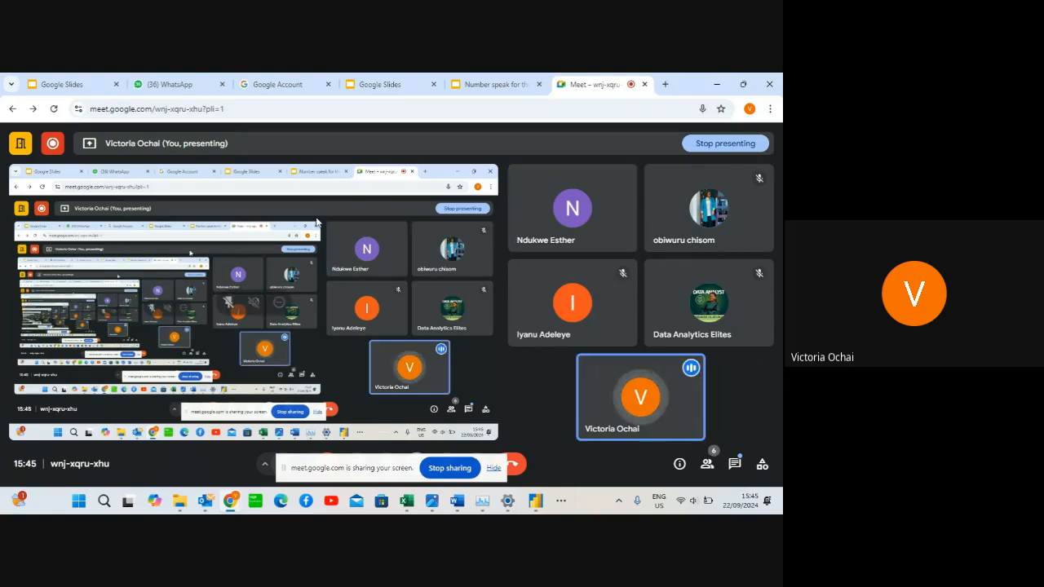
Switch to the Power Query Editor, select the Zip value in row 18 and examine the HRDataset columns from Employee_Name to Zip
{"action": "mouse_move", "coordinate": [534, 499]}
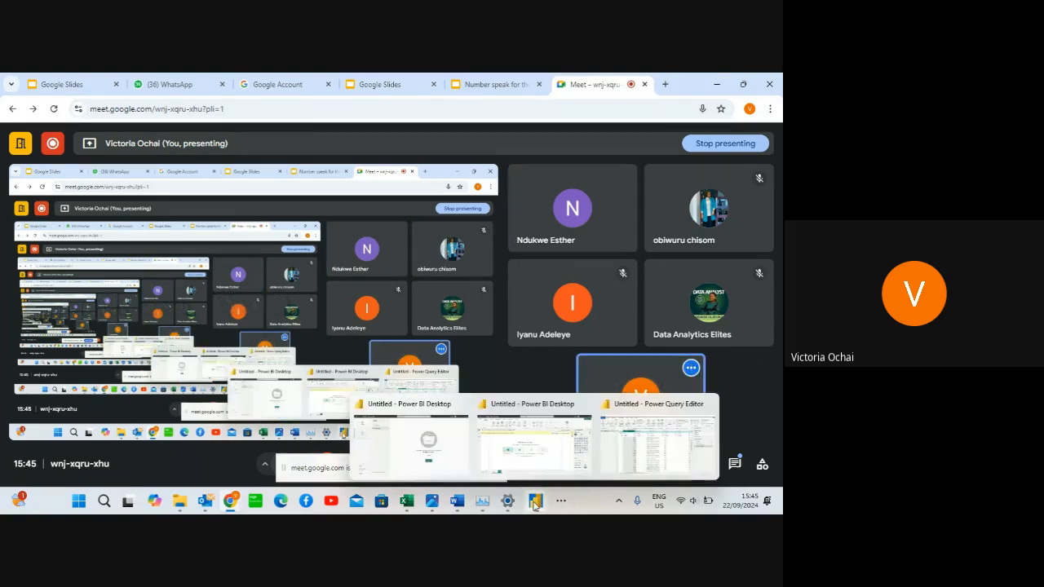
{"action": "left_click", "coordinate": [677, 449]}
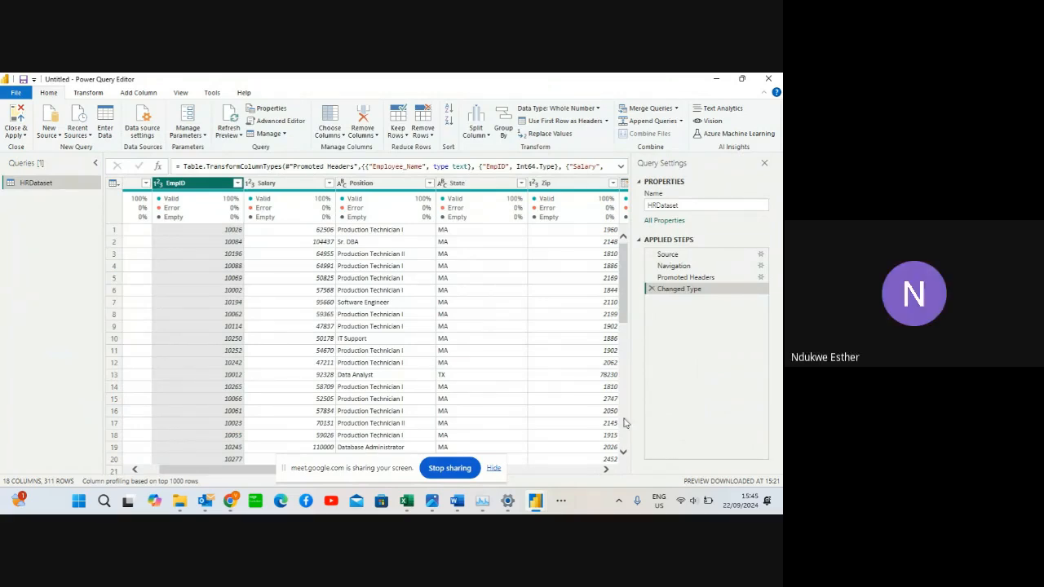
{"action": "left_click", "coordinate": [551, 439]}
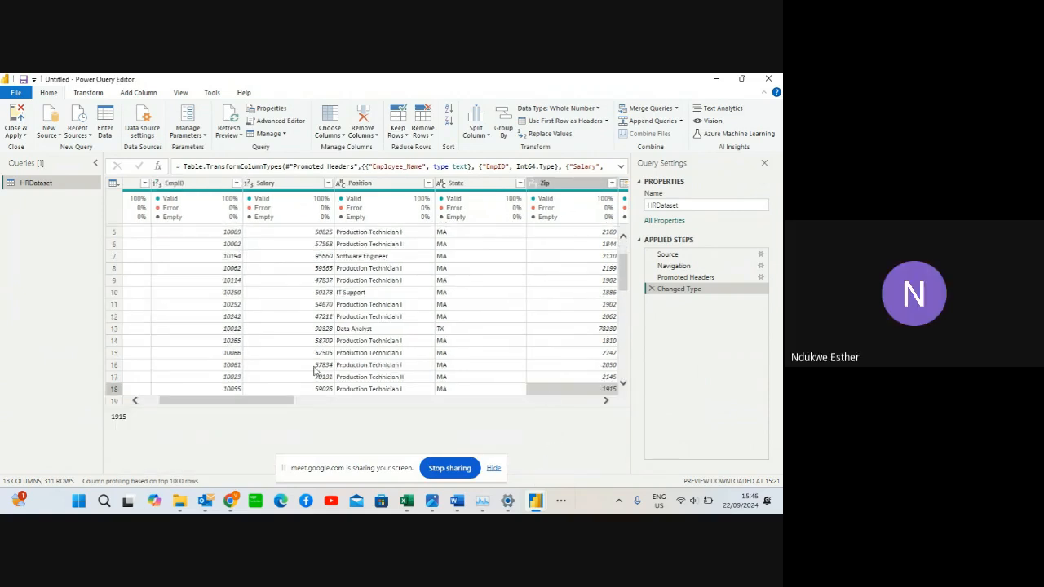
{"action": "left_click", "coordinate": [136, 401]}
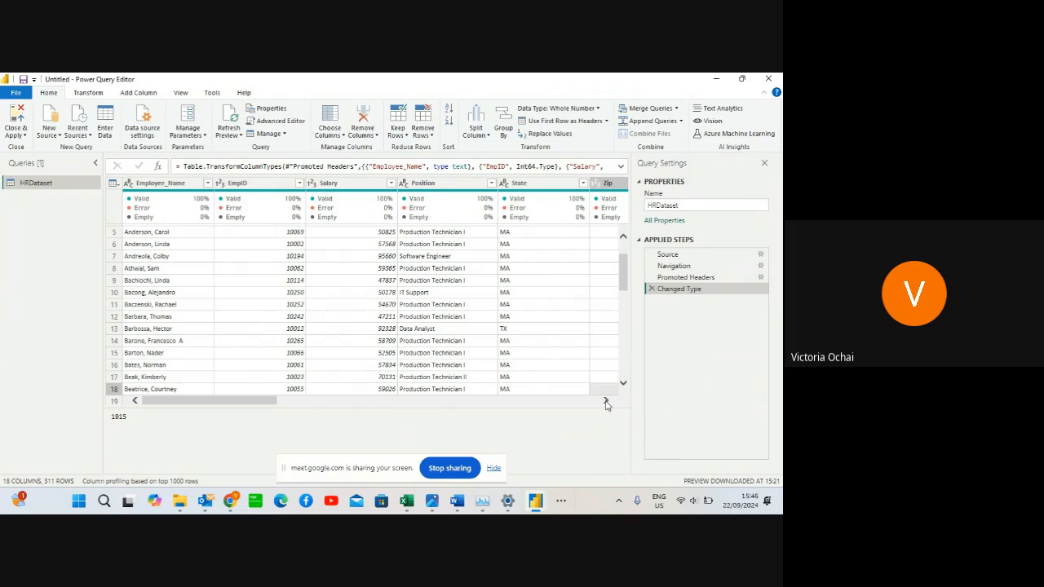
{"action": "left_click", "coordinate": [605, 400]}
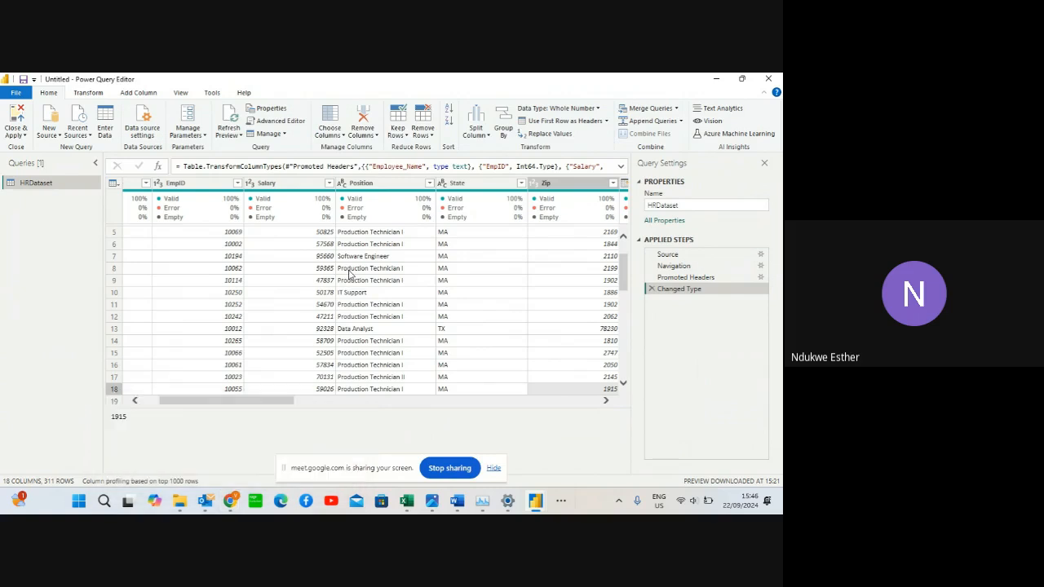
{"action": "left_click", "coordinate": [624, 385]}
{"action": "left_click", "coordinate": [624, 384]}
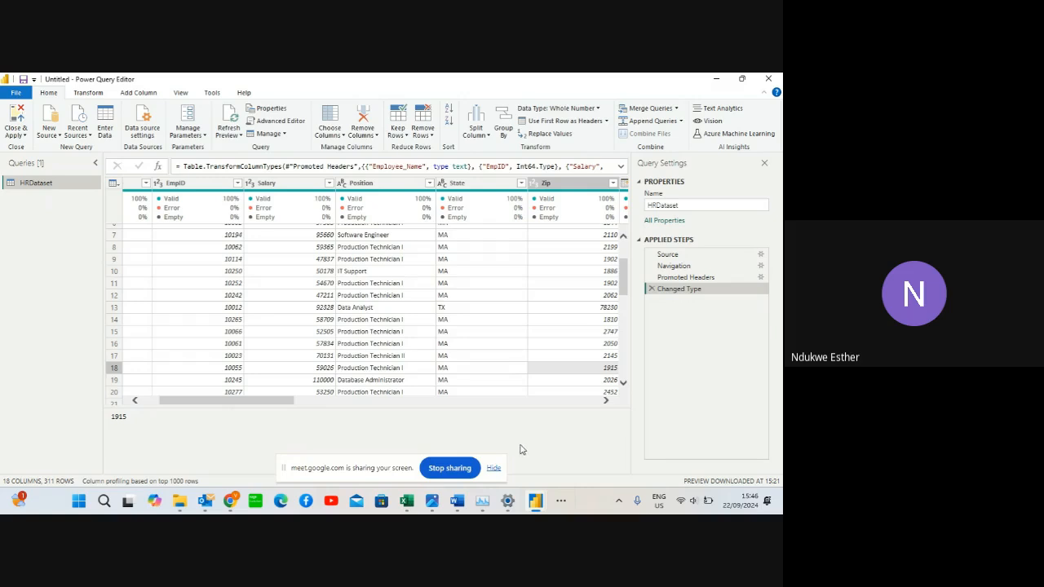
Hide the screen-sharing notice and check the Google Meet window in the browser
{"action": "left_click", "coordinate": [494, 469]}
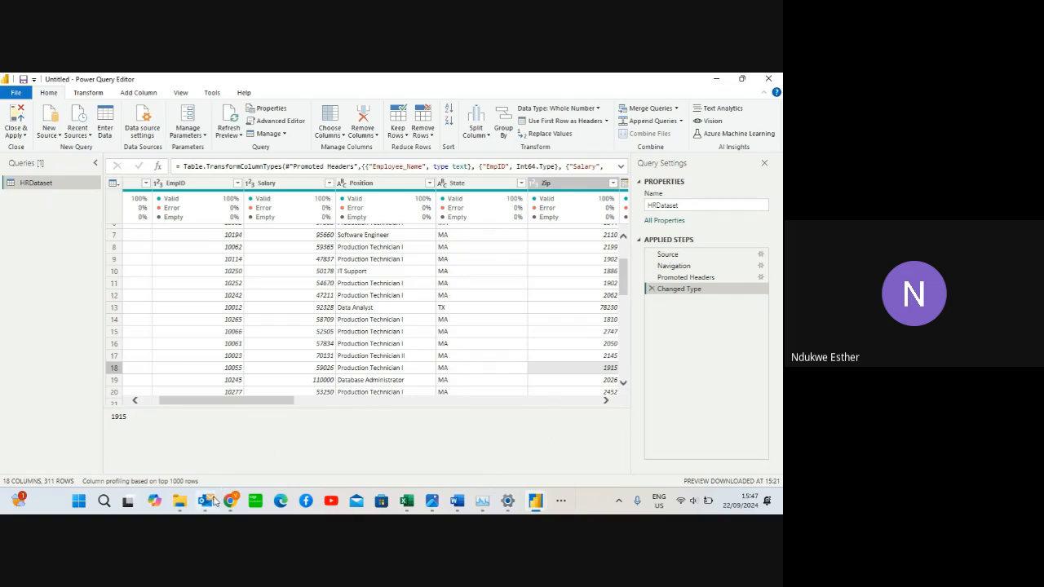
{"action": "mouse_move", "coordinate": [233, 501]}
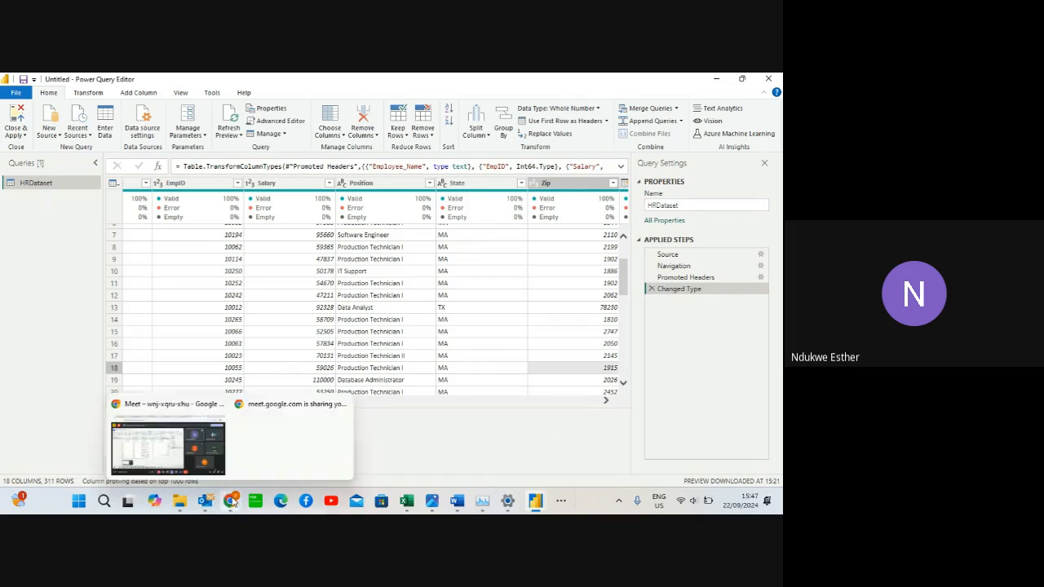
{"action": "left_click", "coordinate": [150, 447]}
{"action": "left_click", "coordinate": [150, 447]}
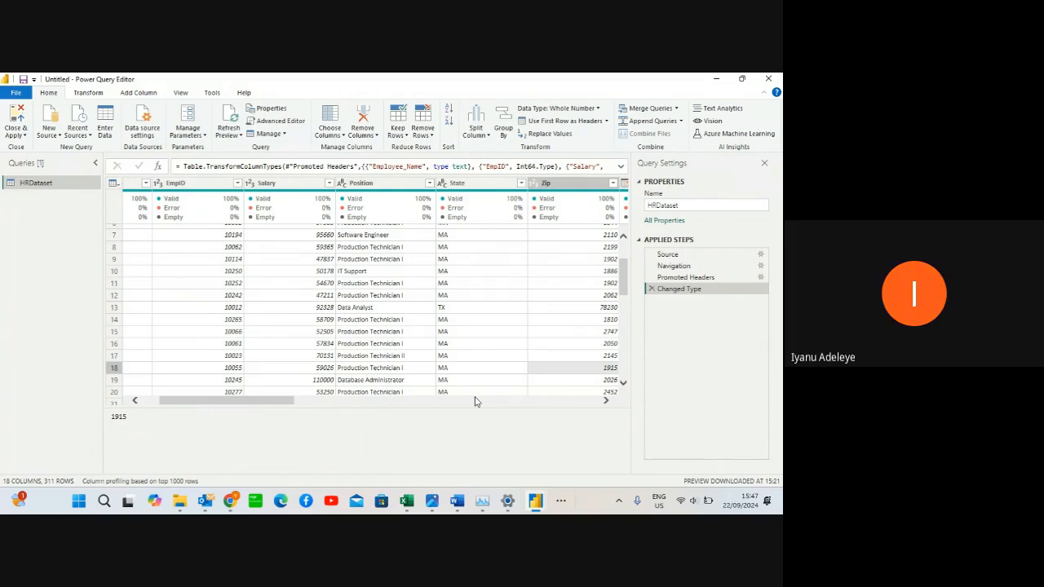
Examine the EmpID, Salary, Position, State and Zip columns of the HRDataset query in Power Query
{"action": "left_click", "coordinate": [194, 188]}
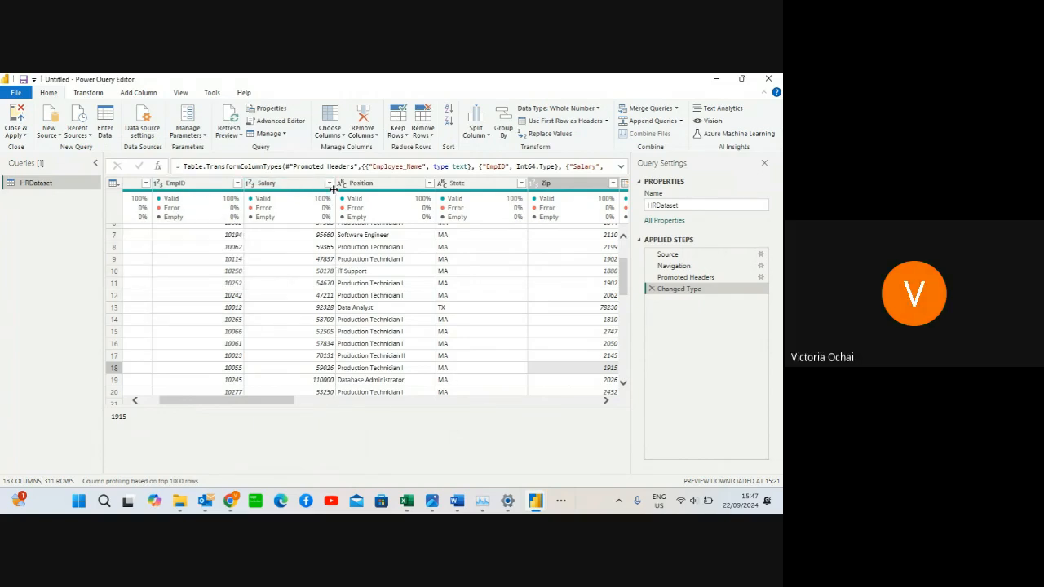
{"action": "left_click", "coordinate": [364, 190]}
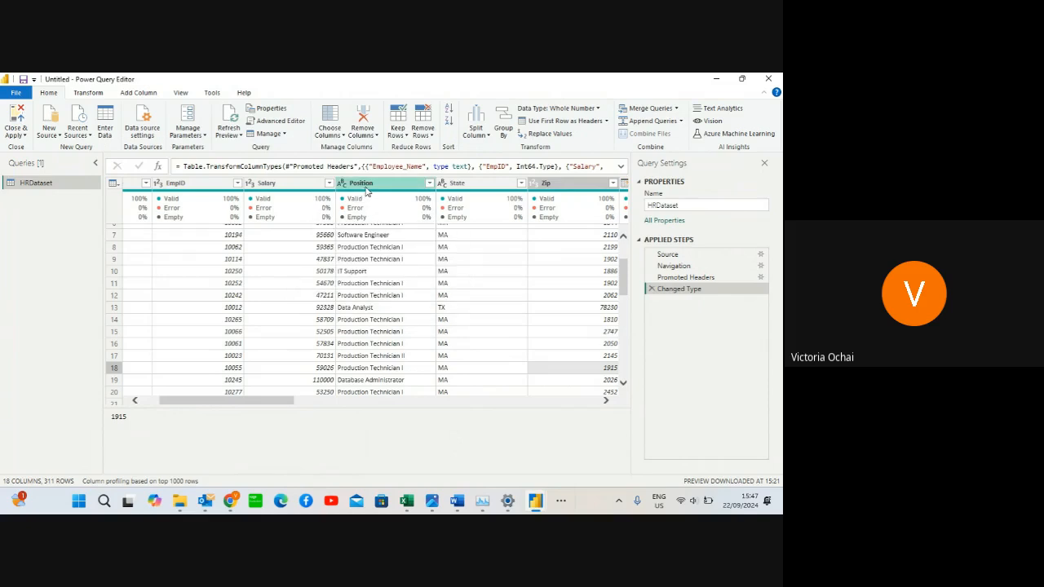
{"action": "left_click", "coordinate": [469, 187]}
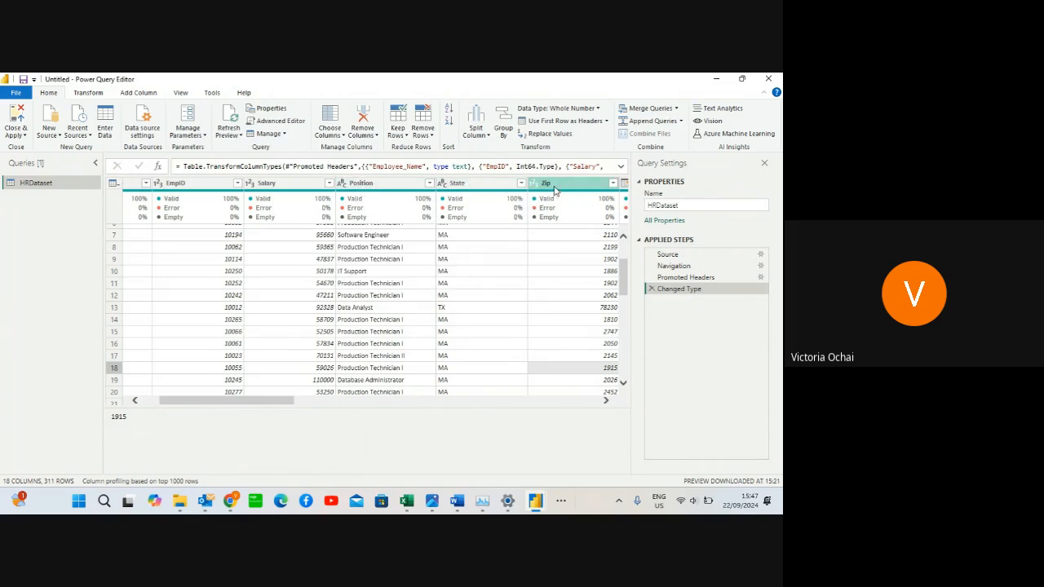
{"action": "left_click", "coordinate": [606, 401]}
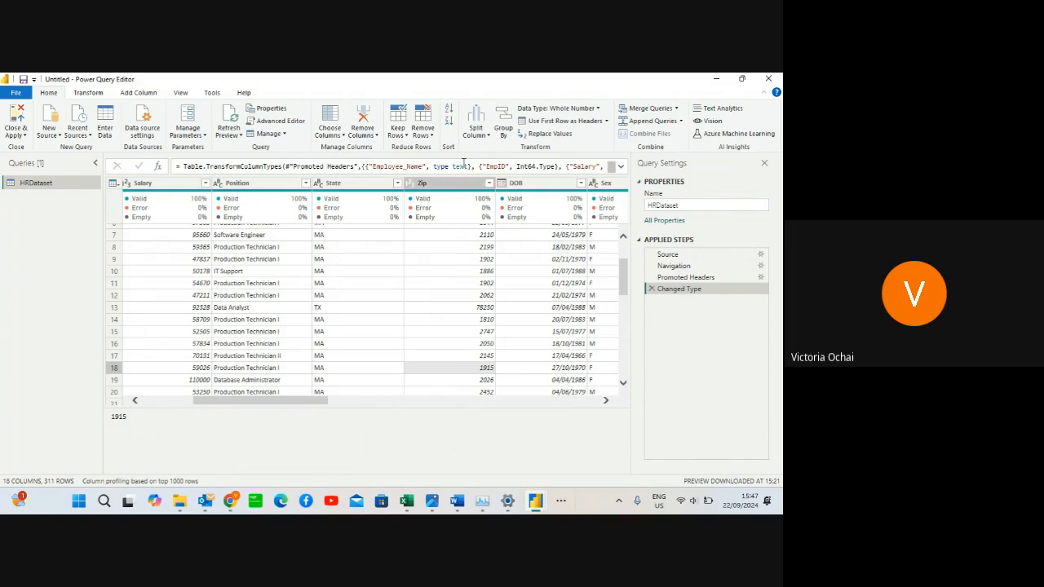
{"action": "mouse_move", "coordinate": [462, 189]}
{"action": "left_click", "coordinate": [135, 401]}
{"action": "left_click", "coordinate": [135, 402]}
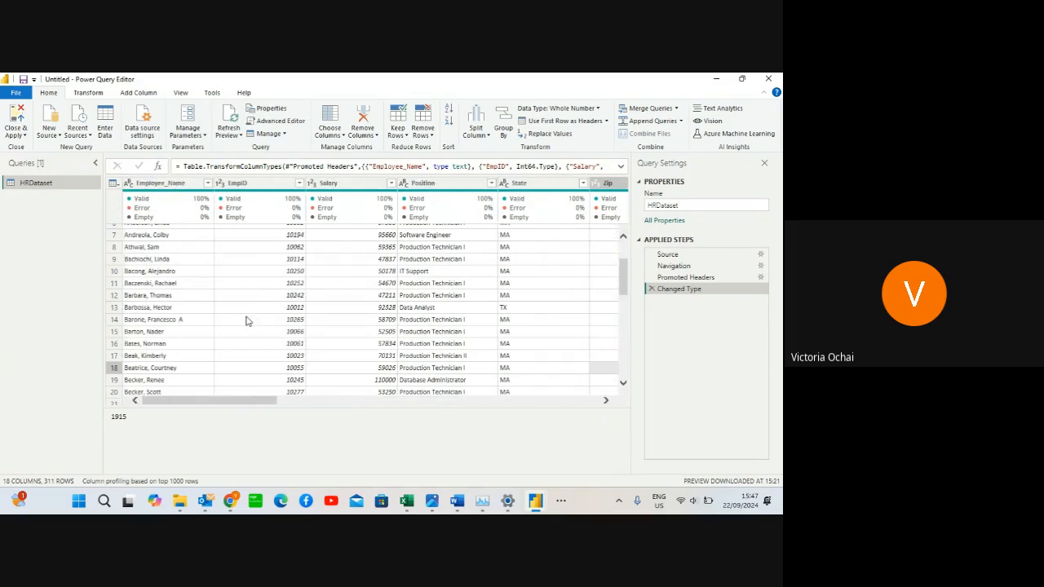
{"action": "left_click", "coordinate": [358, 189]}
Switch to Google Slides in the browser and show the "Understand your Data" slide of the "Number speak for themselves" presentation
{"action": "mouse_move", "coordinate": [236, 507]}
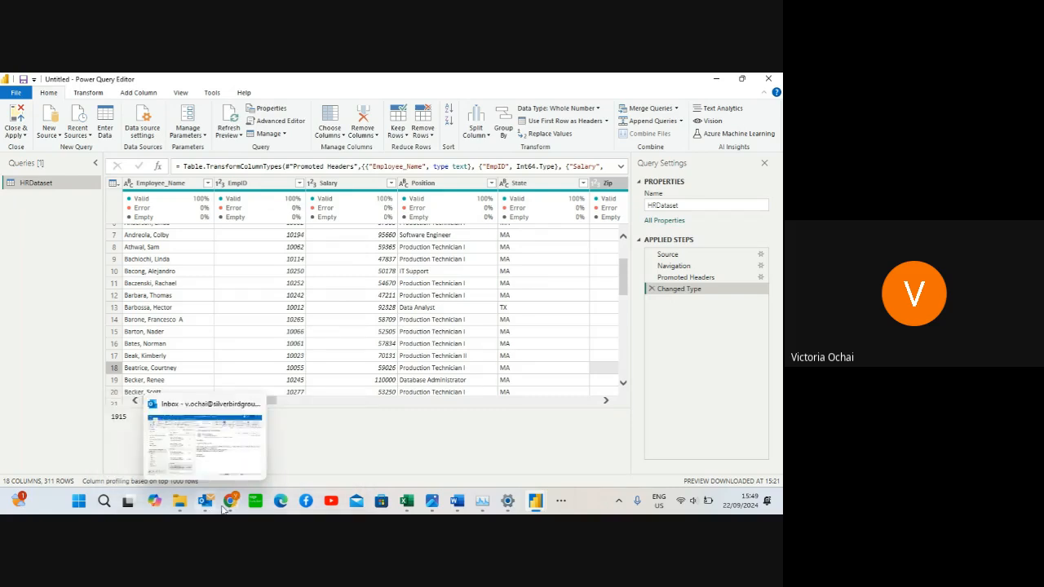
{"action": "left_click", "coordinate": [178, 432]}
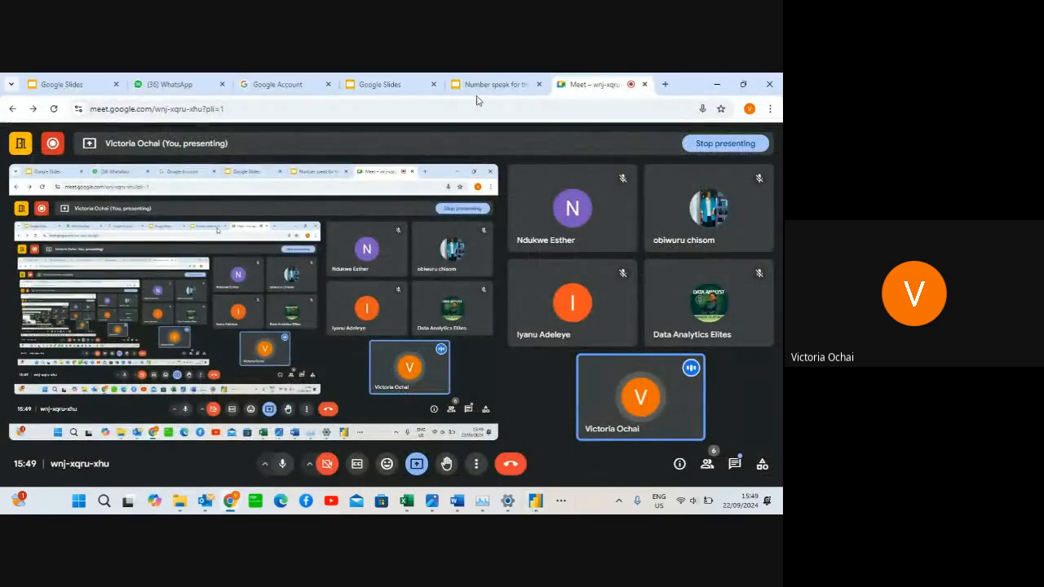
{"action": "left_click", "coordinate": [496, 84]}
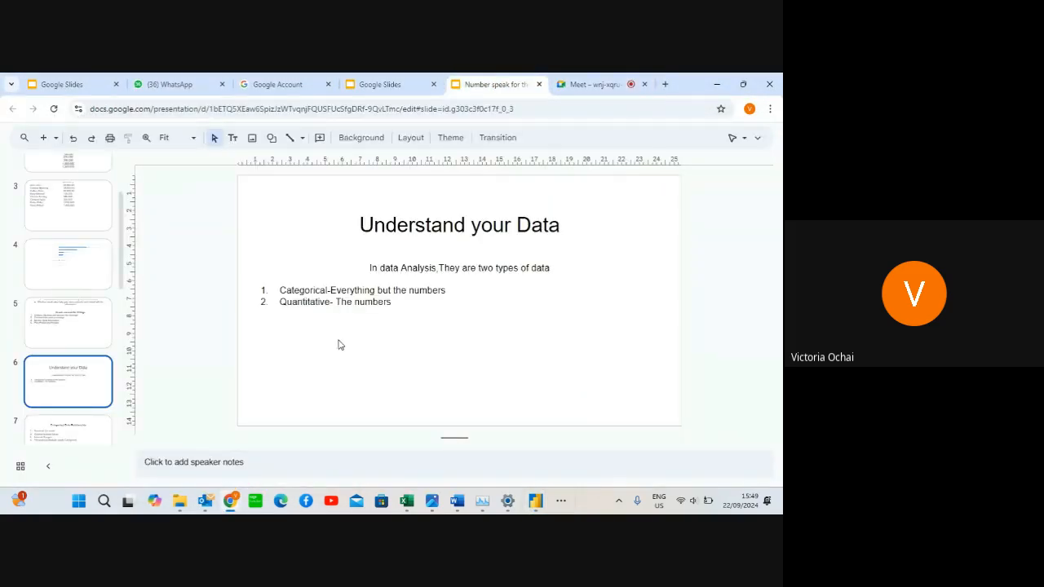
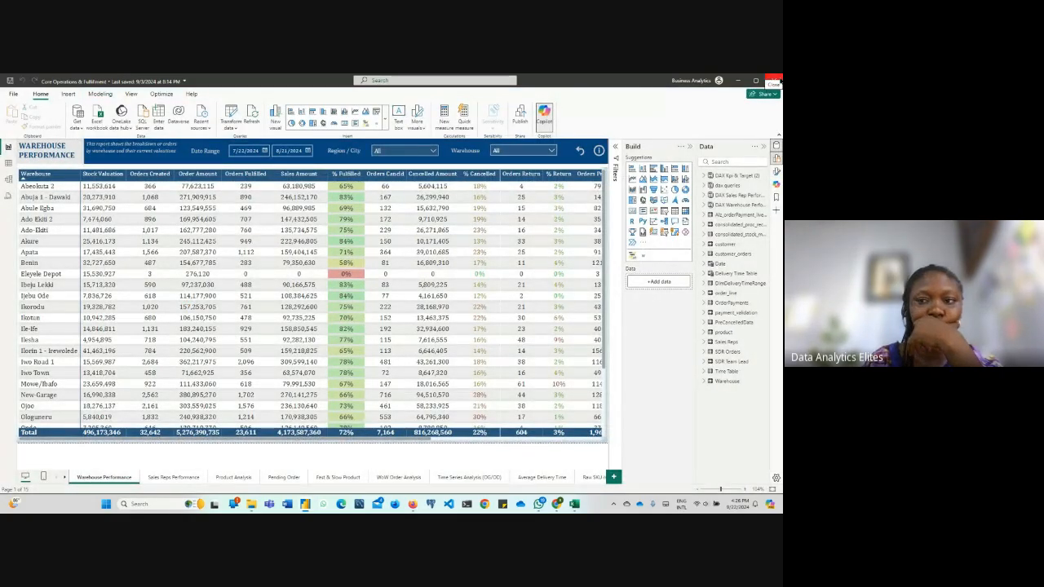
Close the Core Operations & Fulfillment report without saving its changes and check the open Power BI Desktop windows
{"action": "left_click", "coordinate": [774, 81]}
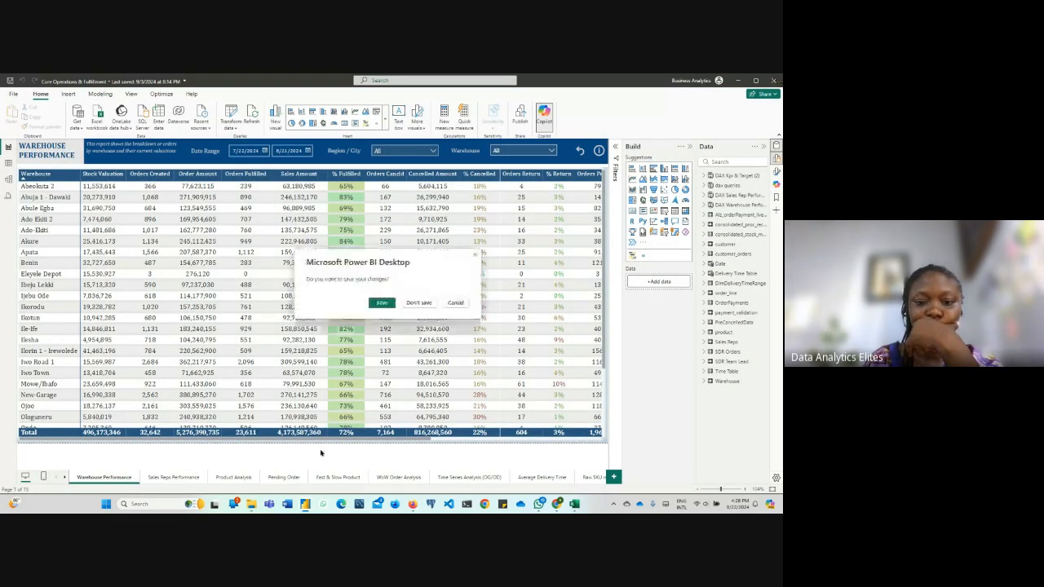
{"action": "left_click", "coordinate": [419, 303]}
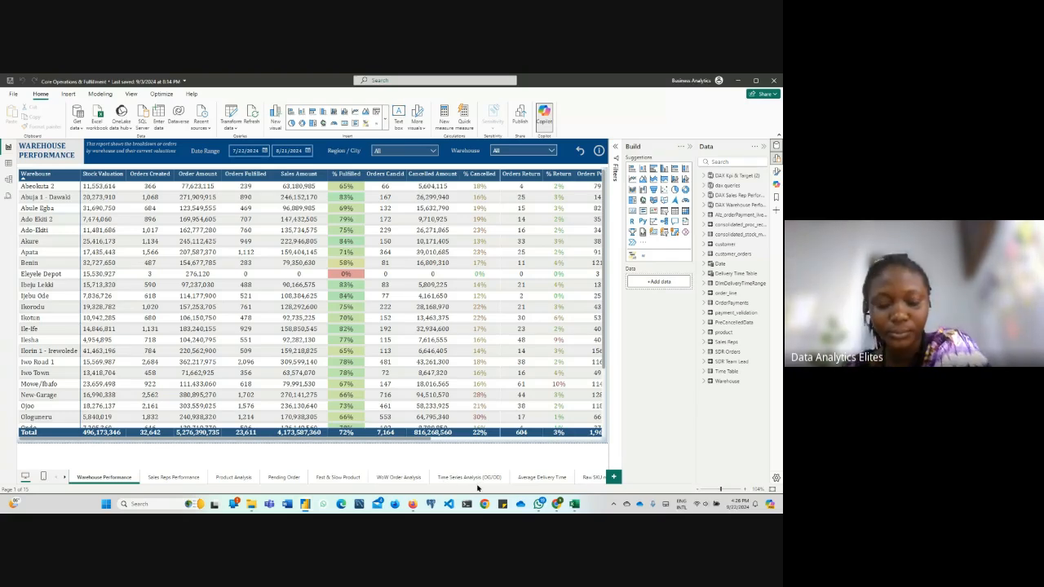
{"action": "mouse_move", "coordinate": [308, 508]}
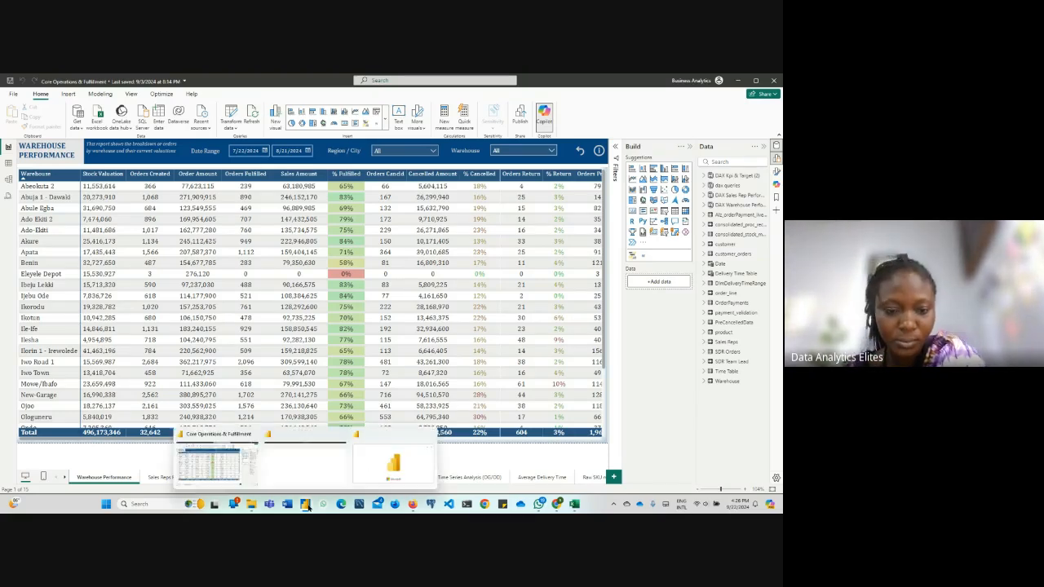
{"action": "left_click", "coordinate": [237, 471]}
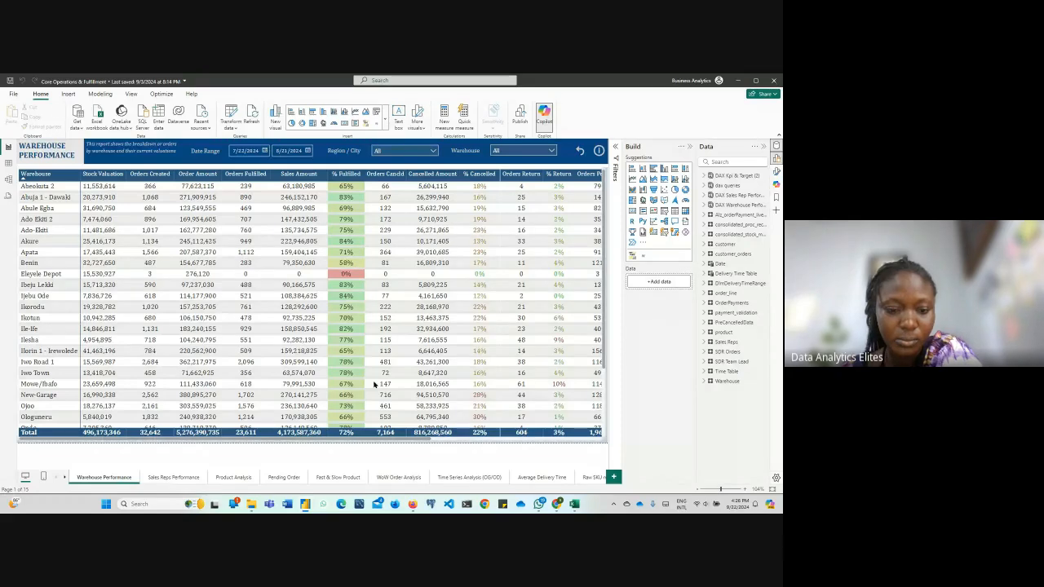
{"action": "mouse_move", "coordinate": [305, 505]}
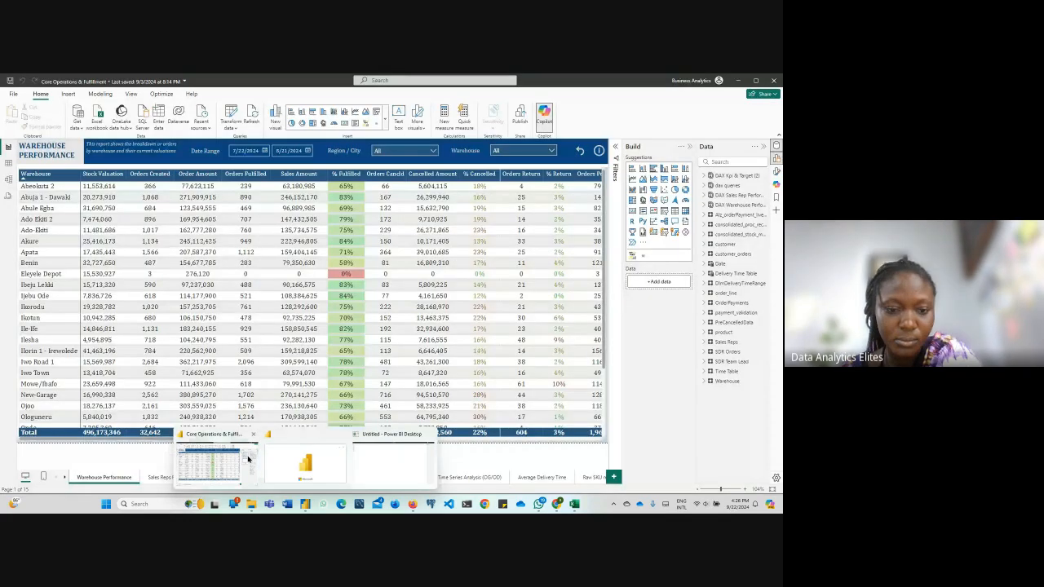
{"action": "left_click", "coordinate": [245, 456]}
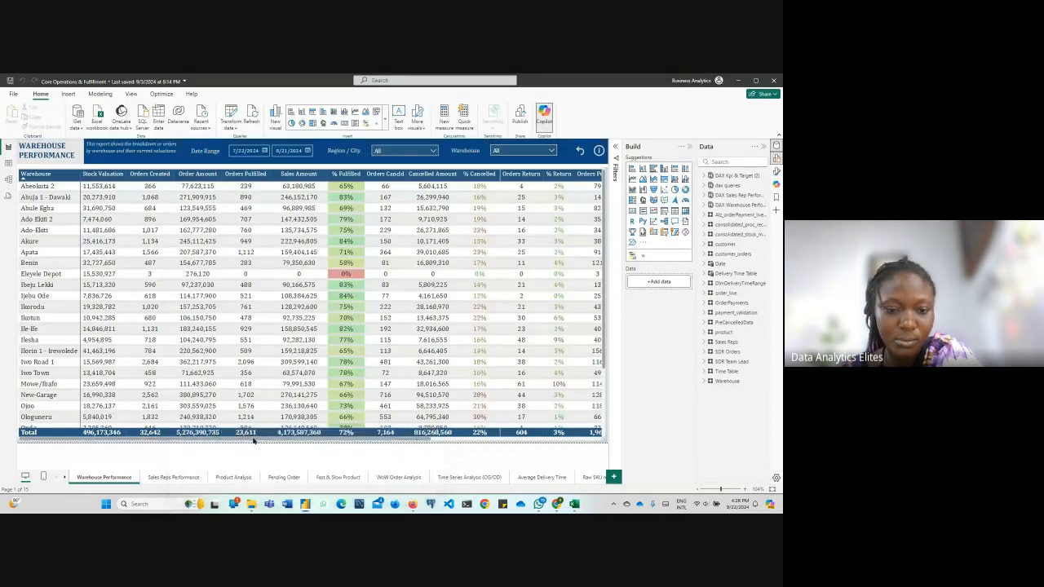
Open Task Manager to check the running processes and close it again
{"action": "right_click", "coordinate": [603, 498]}
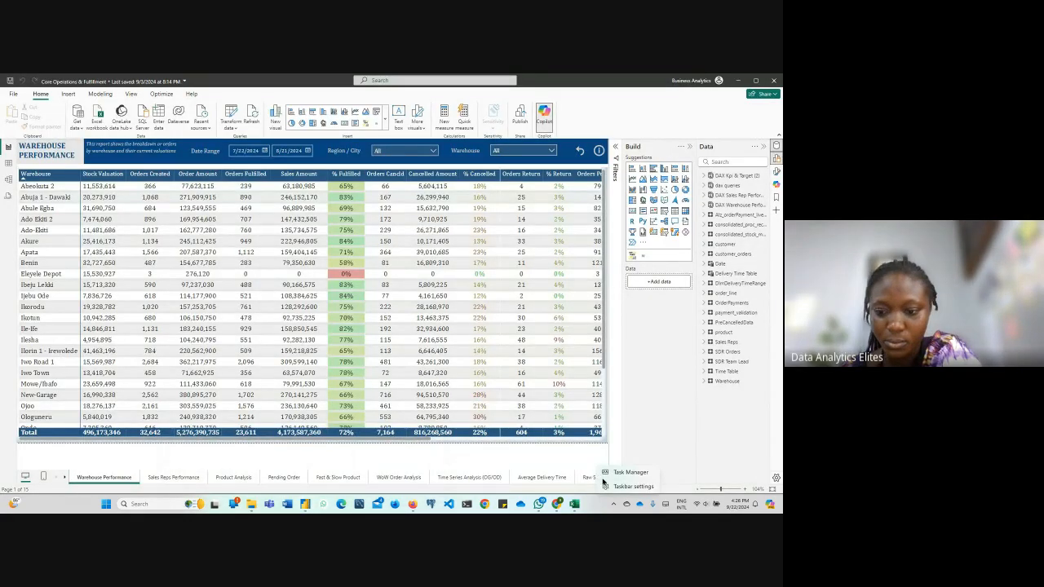
{"action": "left_click", "coordinate": [608, 474]}
{"action": "key", "text": "alt+Tab"}
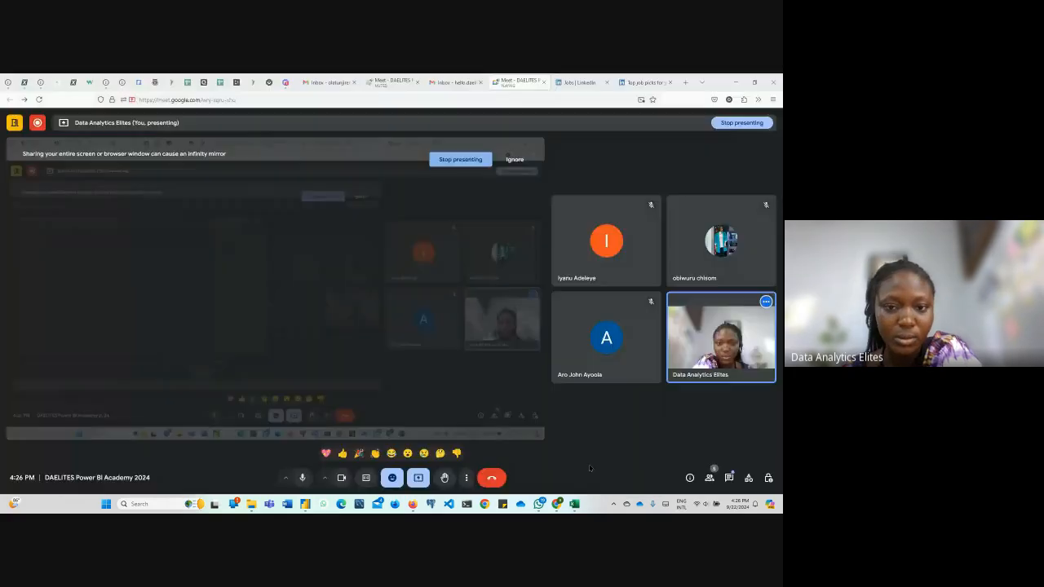
{"action": "right_click", "coordinate": [599, 502]}
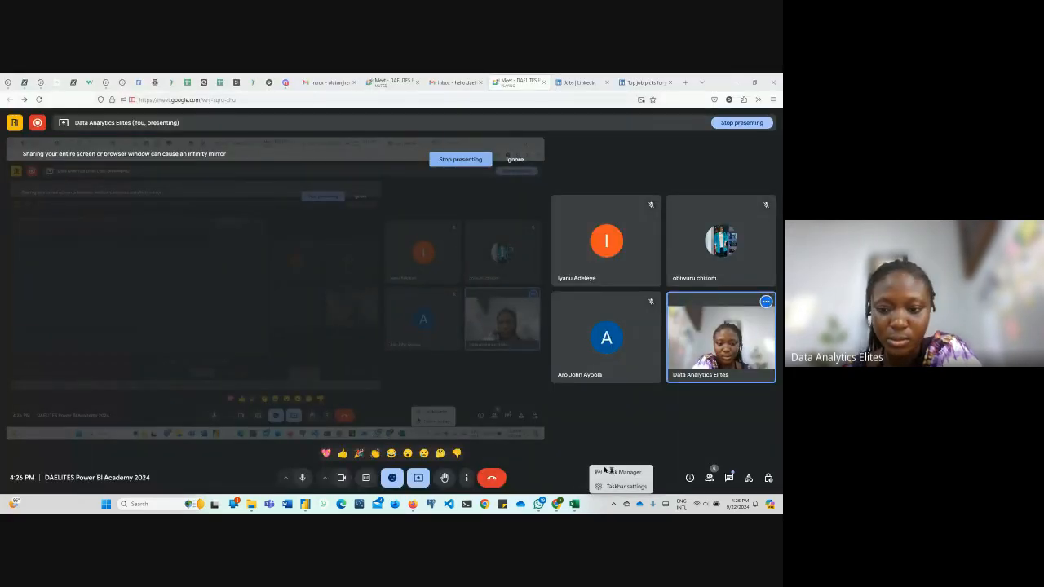
{"action": "left_click", "coordinate": [304, 505]}
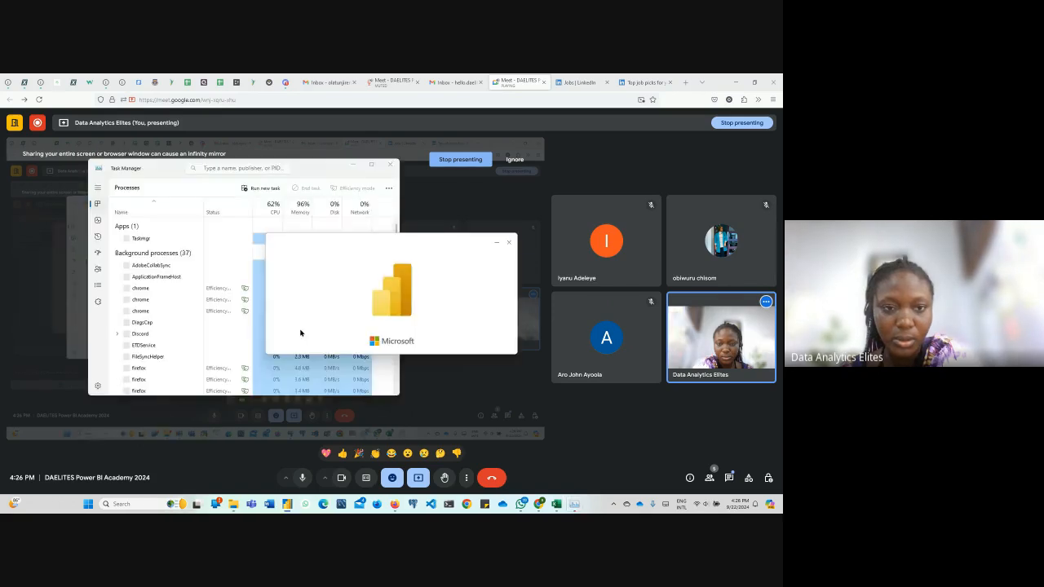
{"action": "left_click", "coordinate": [391, 166]}
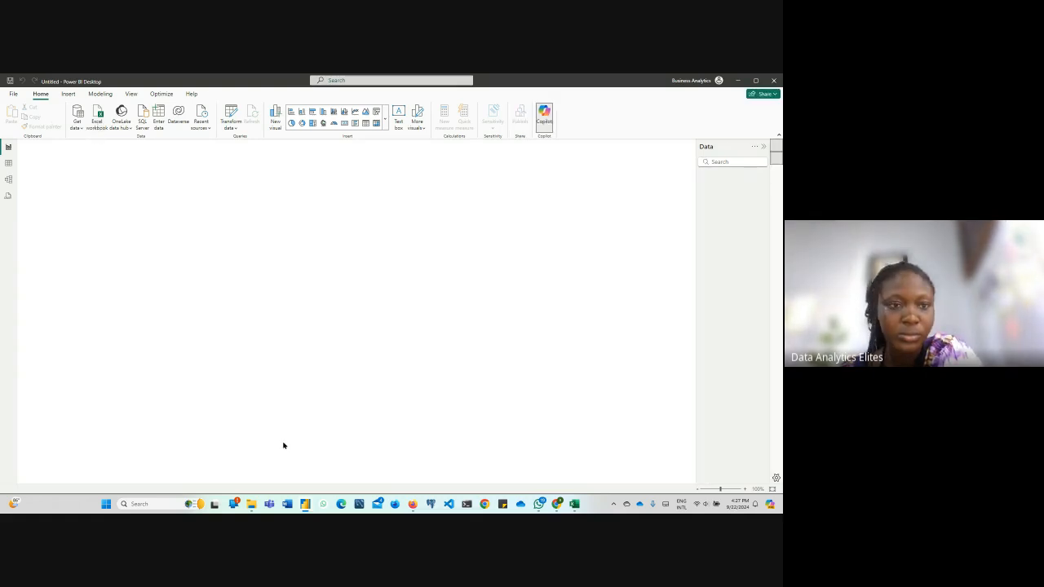
{"action": "left_click", "coordinate": [97, 118]}
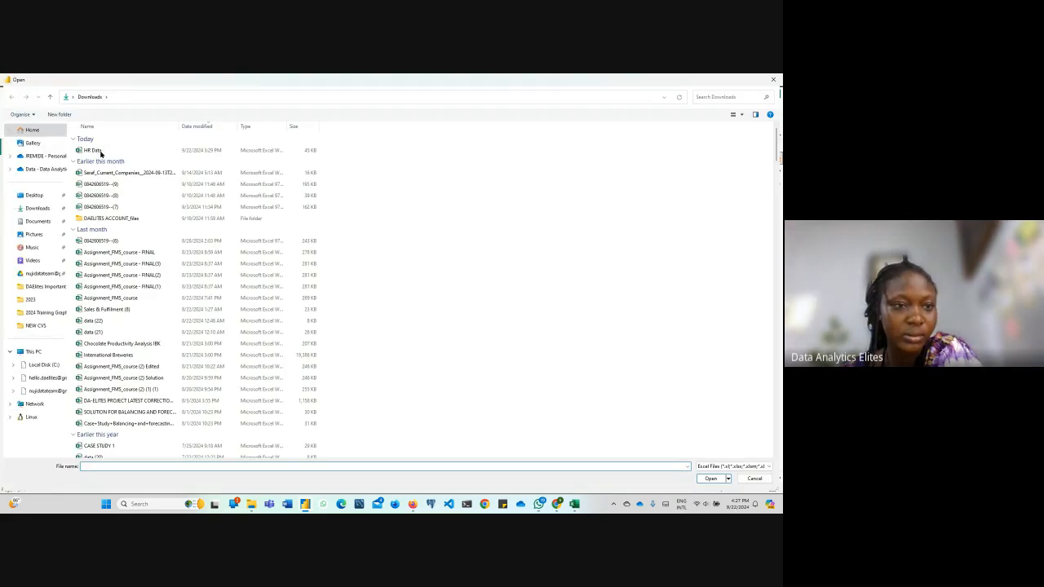
{"action": "left_click", "coordinate": [101, 151]}
{"action": "left_click", "coordinate": [102, 153]}
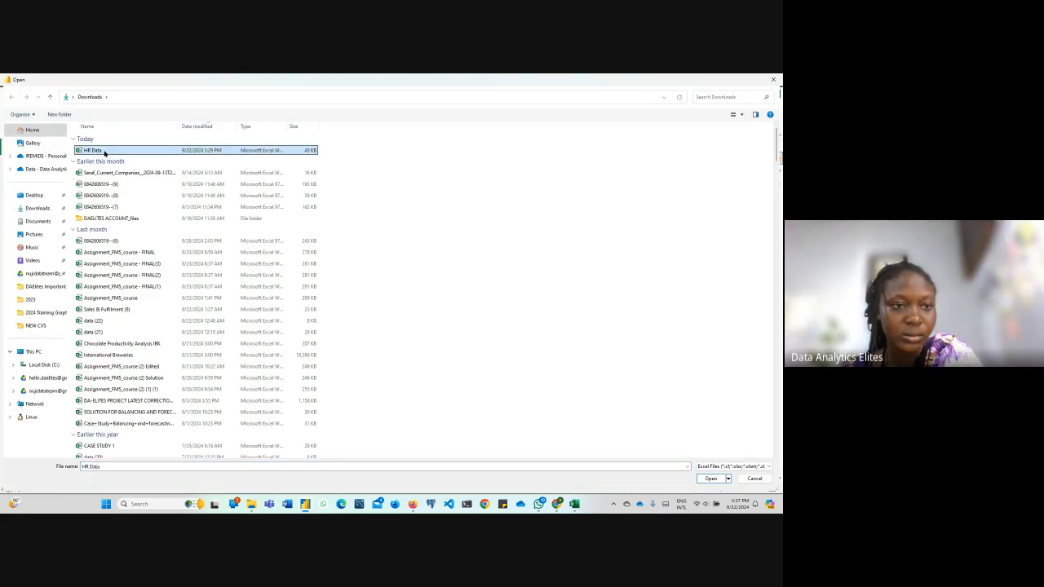
{"action": "left_click", "coordinate": [677, 225]}
{"action": "left_click", "coordinate": [278, 152]}
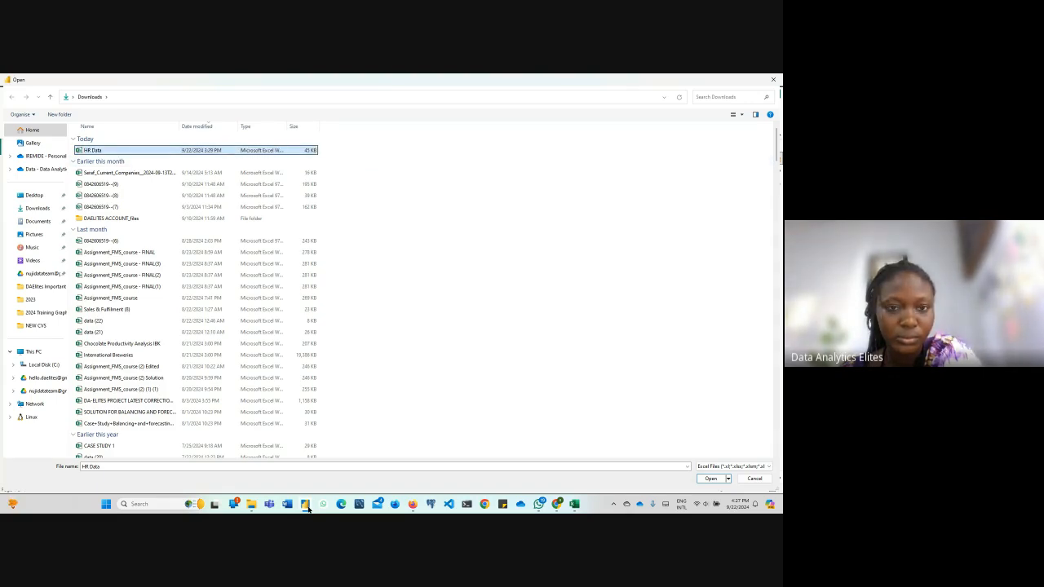
{"action": "left_click", "coordinate": [773, 79]}
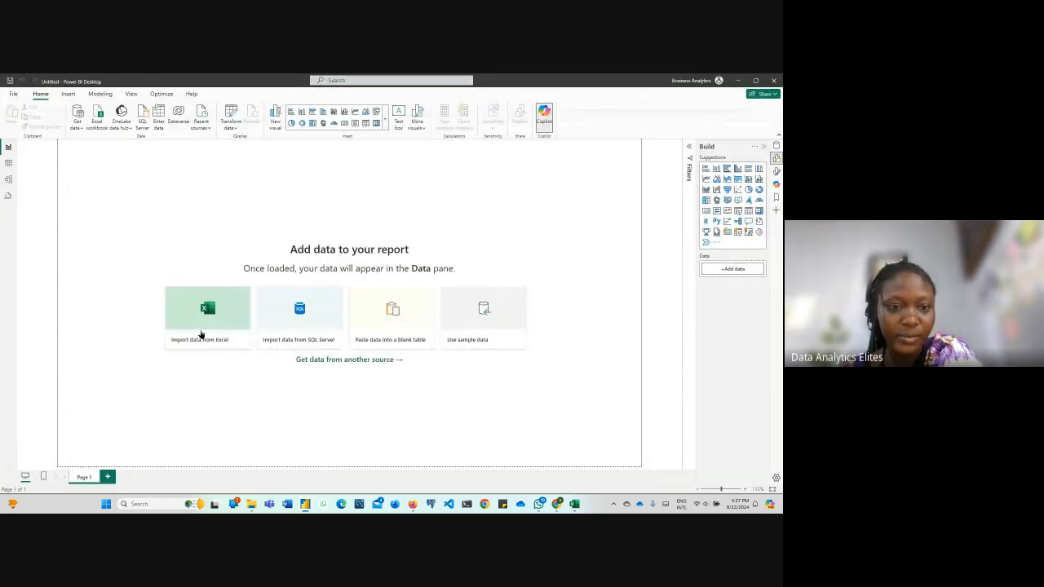
Import the HRDataset sheet from the HR Data Excel workbook in Downloads and open it for transformation in Power Query
{"action": "left_click", "coordinate": [205, 331]}
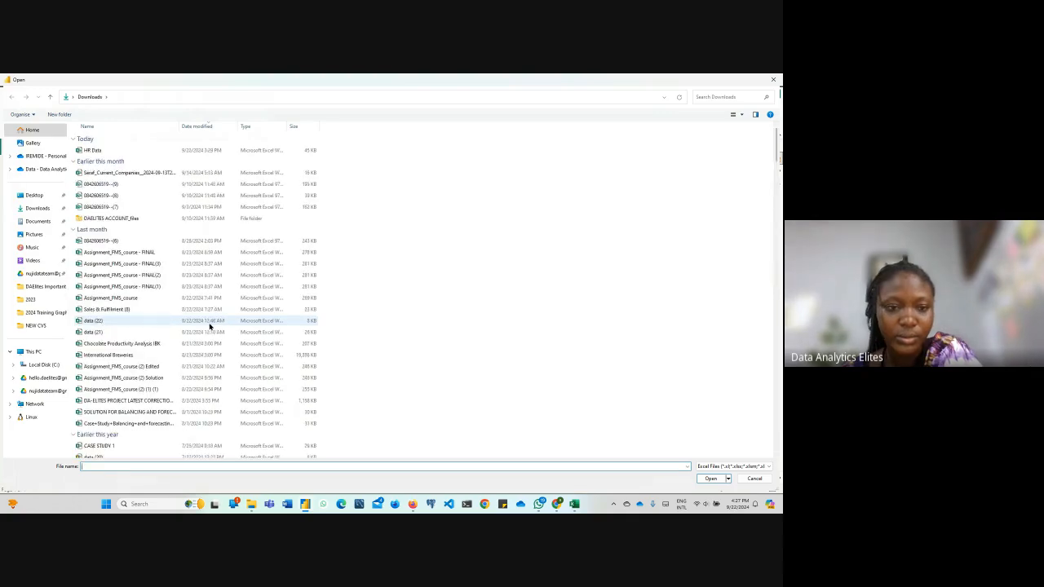
{"action": "left_click", "coordinate": [96, 150]}
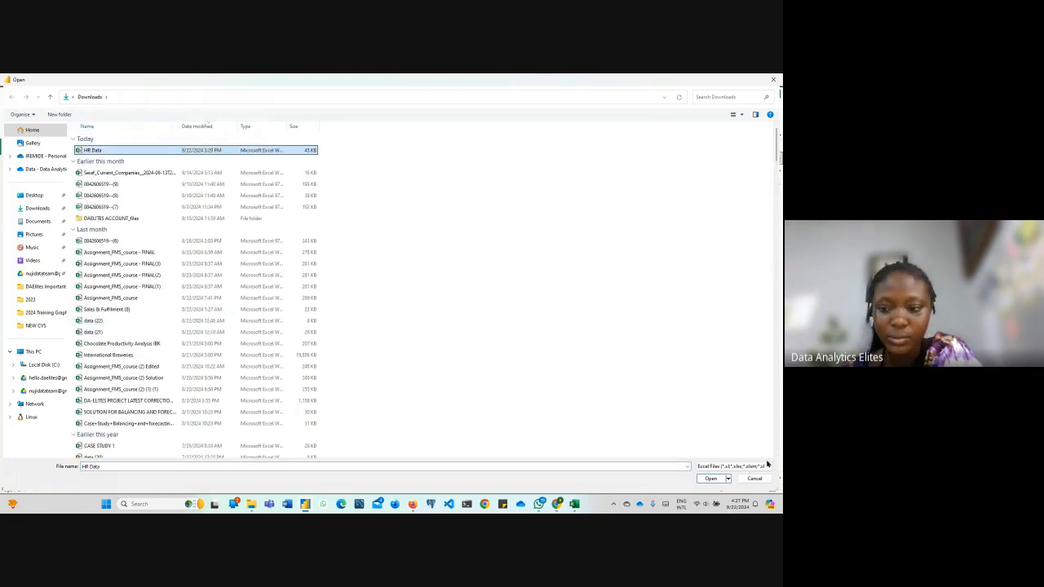
{"action": "left_click", "coordinate": [709, 479]}
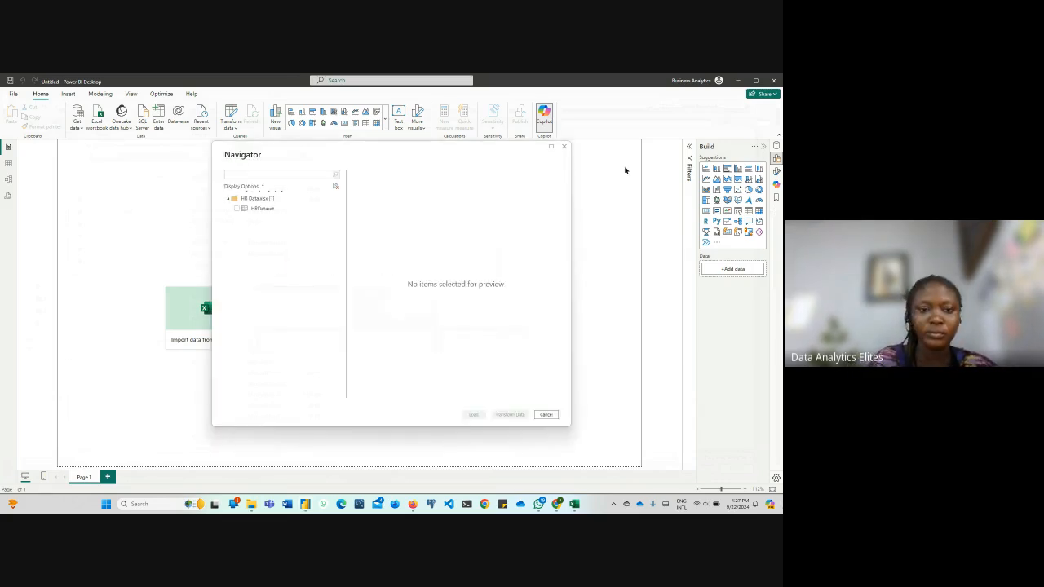
{"action": "left_click", "coordinate": [236, 209]}
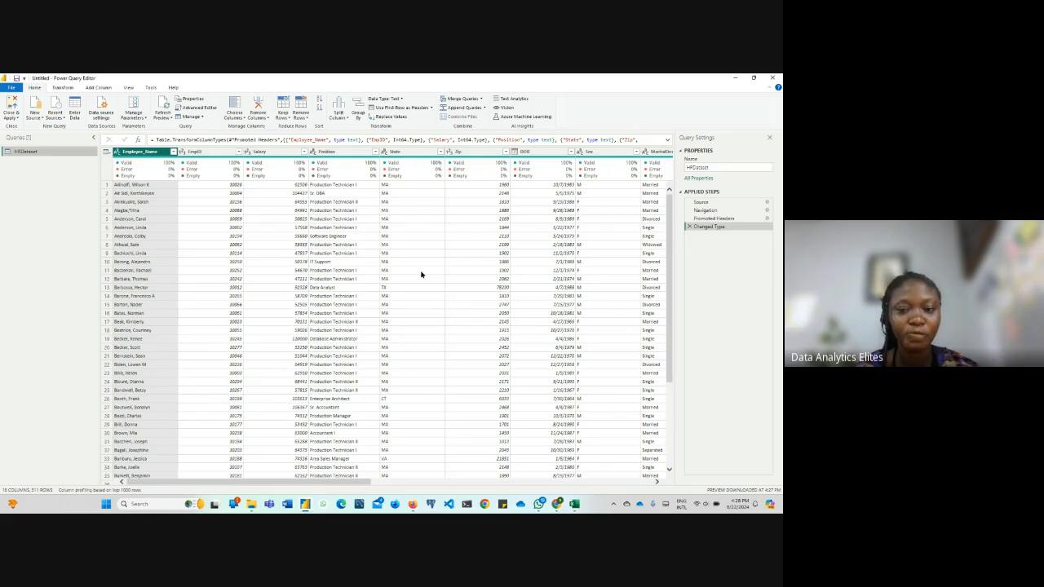
Narrow the Queries list to give the HRDataset preview more room and inspect the EmpID column's quality summary
{"action": "mouse_move", "coordinate": [350, 484]}
{"action": "left_mouse_down"}
{"action": "mouse_move", "coordinate": [524, 500]}
{"action": "mouse_move", "coordinate": [660, 495]}
{"action": "mouse_move", "coordinate": [351, 500]}
{"action": "left_mouse_up"}
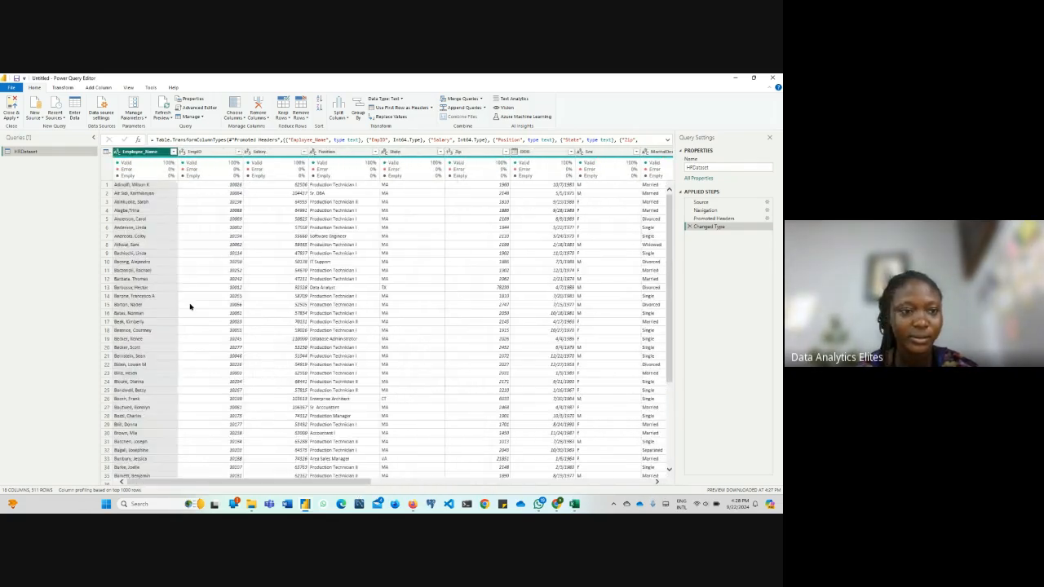
{"action": "left_click_drag", "start_coordinate": [73, 224], "coordinate": [57, 233]}
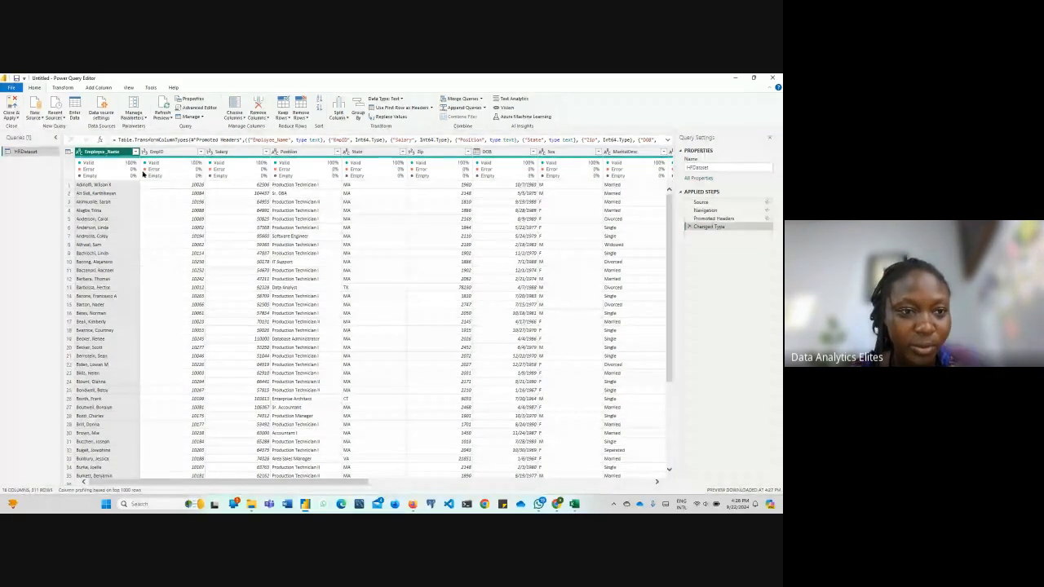
{"action": "mouse_move", "coordinate": [162, 160]}
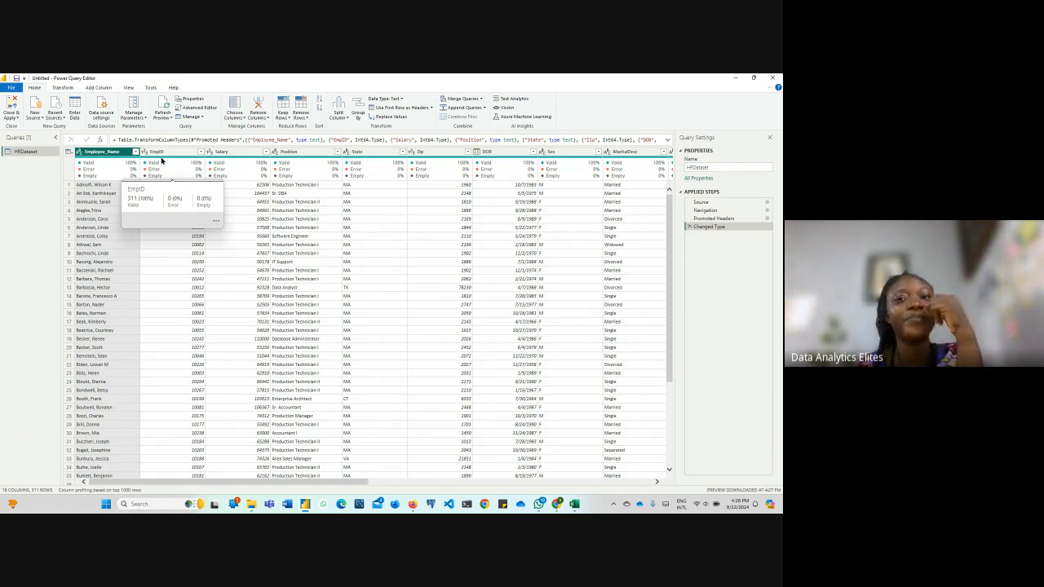
Switch to the untitled Power BI Desktop report and browse the full gallery of visuals, from bar and column charts to AI visuals
{"action": "mouse_move", "coordinate": [303, 506]}
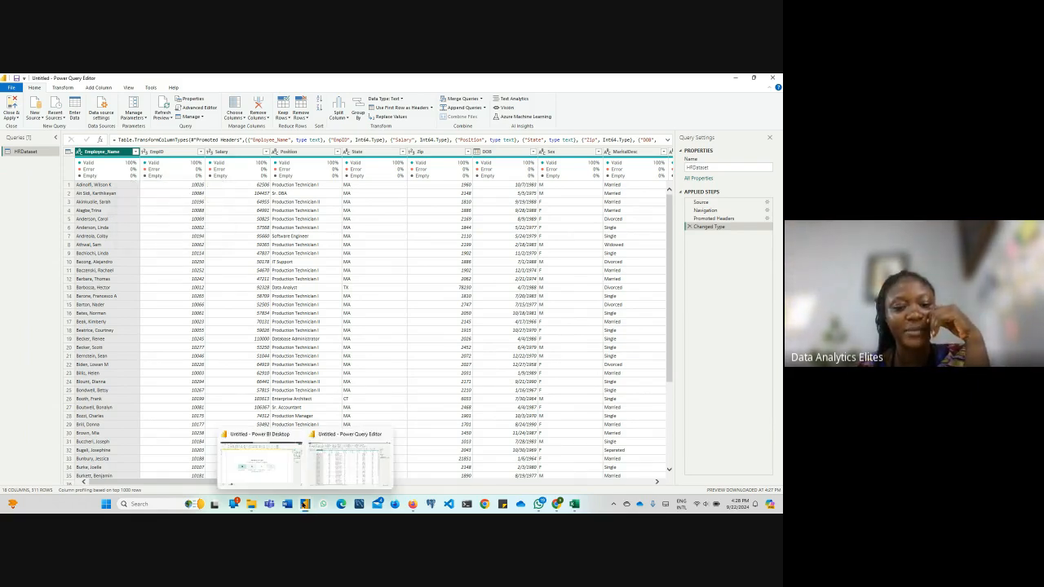
{"action": "left_click", "coordinate": [279, 468]}
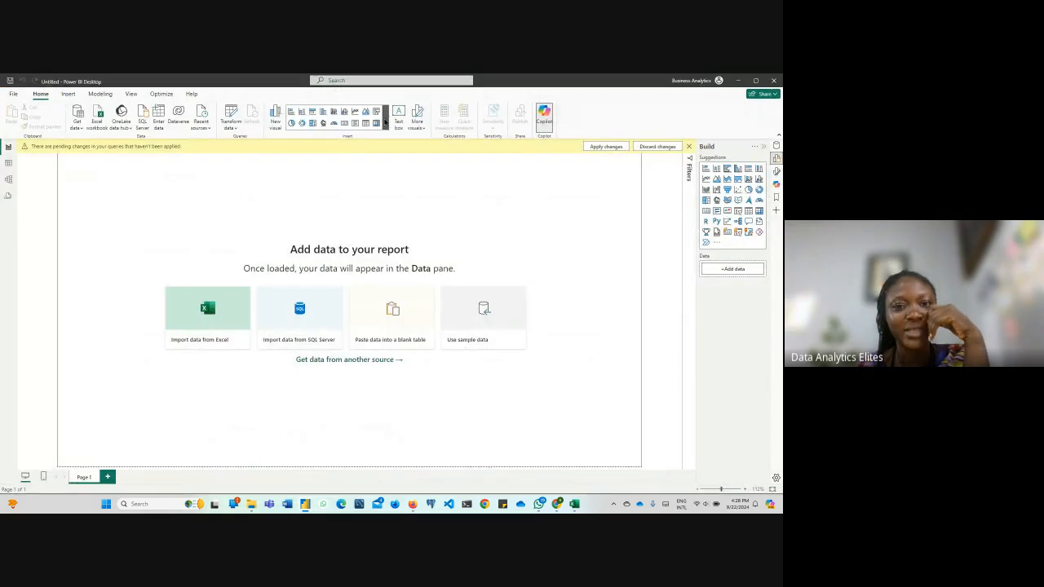
{"action": "left_click", "coordinate": [385, 122]}
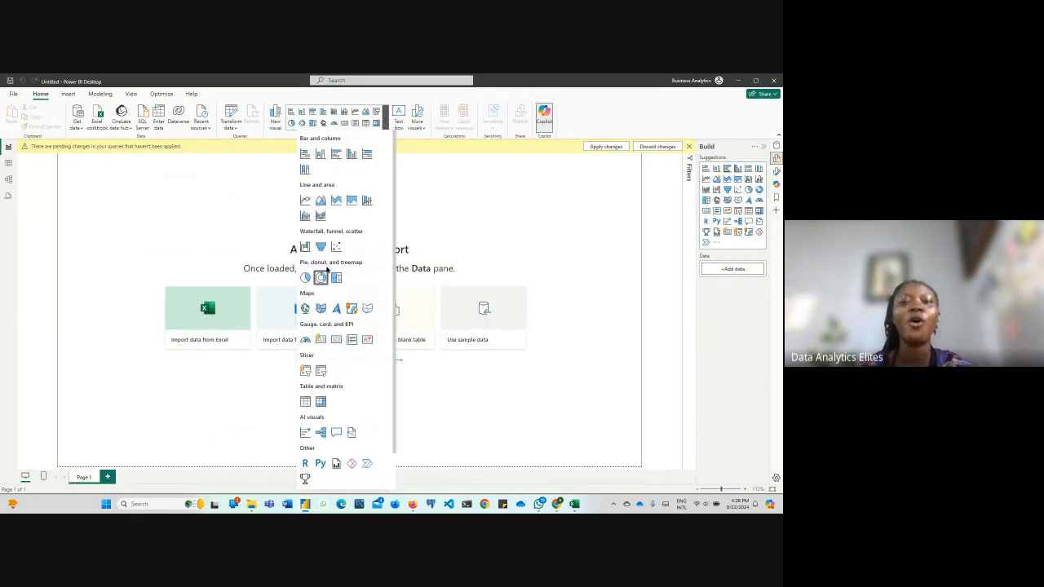
{"action": "scroll", "coordinate": [342, 245], "scroll_direction": "down", "scroll_amount": 1}
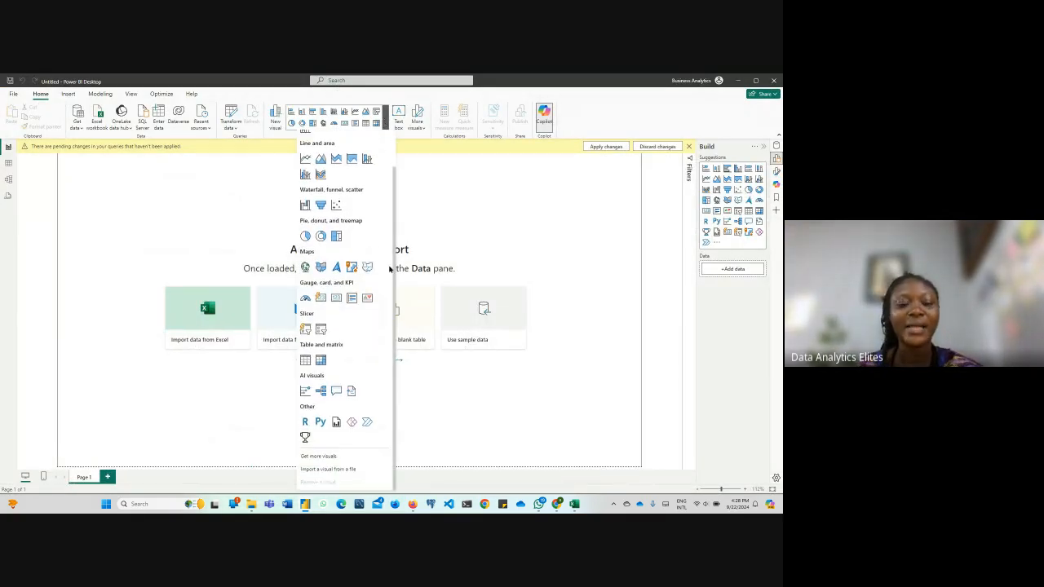
{"action": "scroll", "coordinate": [390, 267], "scroll_direction": "up", "scroll_amount": 1}
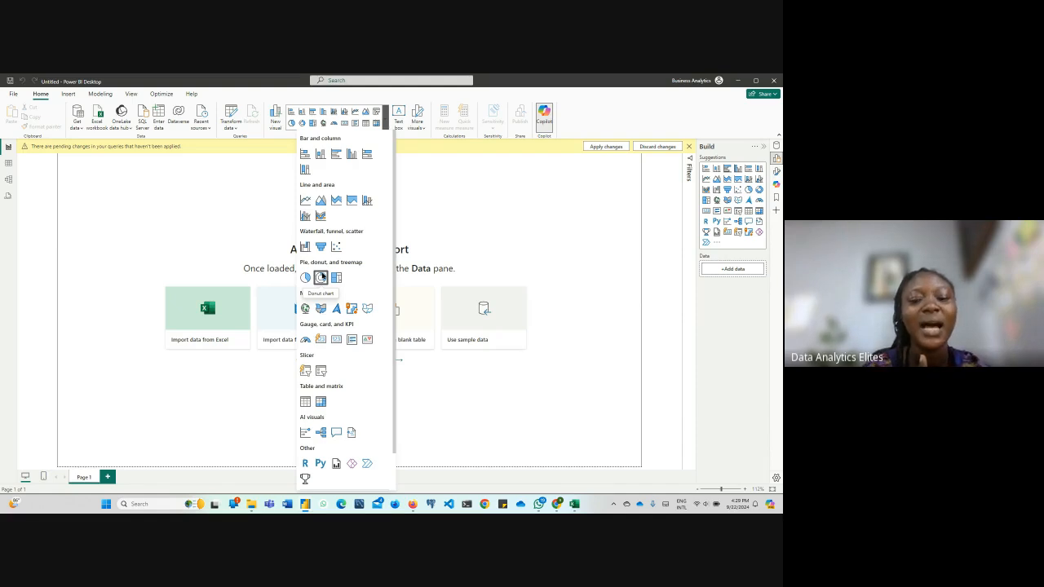
Switch to Firefox and search Google for "clumsy pie chart" in a new tab
{"action": "mouse_move", "coordinate": [416, 506]}
{"action": "left_click", "coordinate": [402, 475]}
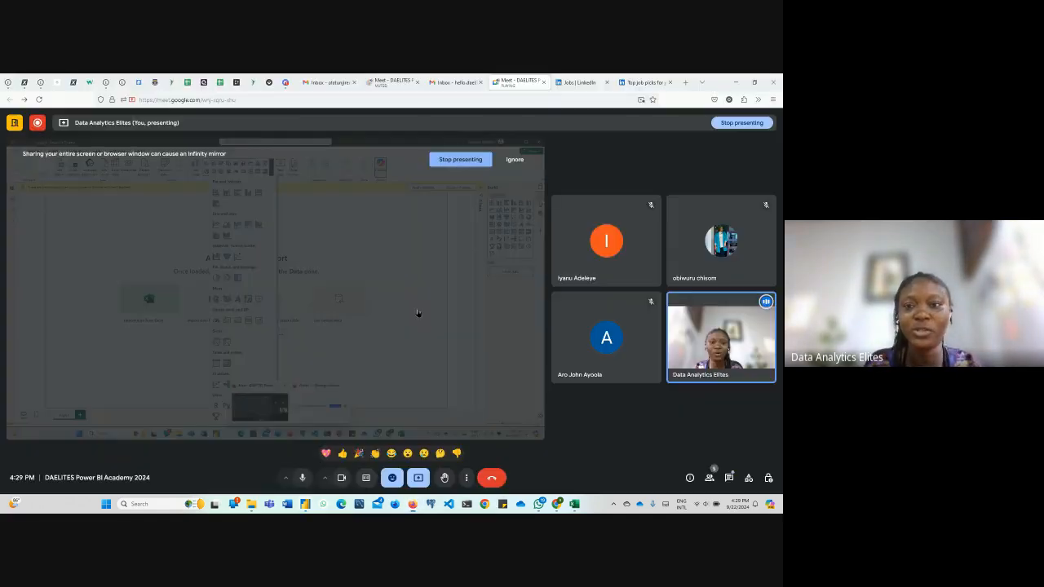
{"action": "left_click", "coordinate": [686, 83]}
{"action": "left_click", "coordinate": [545, 99]}
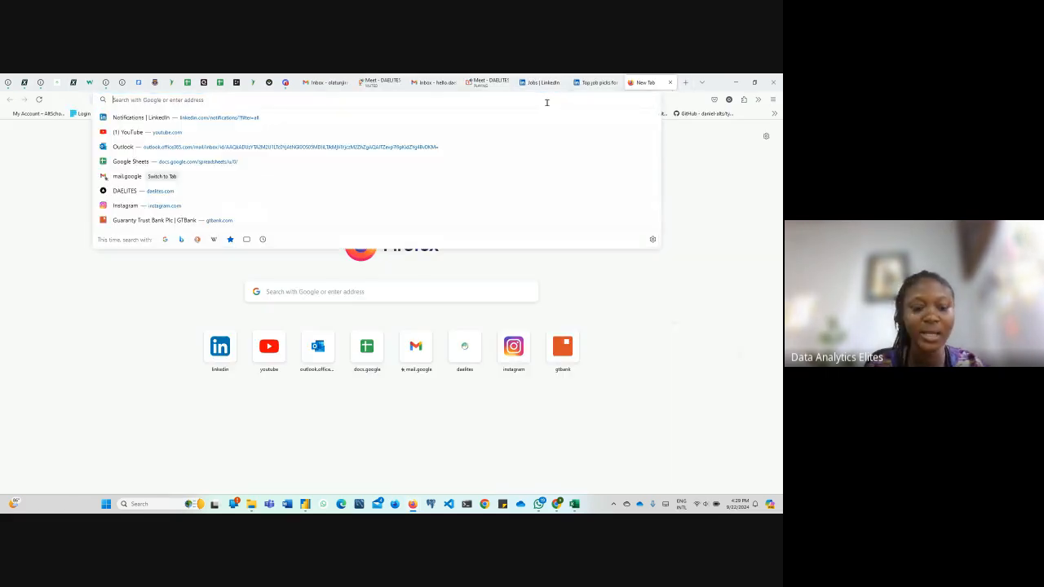
{"action": "type", "text": "clum"}
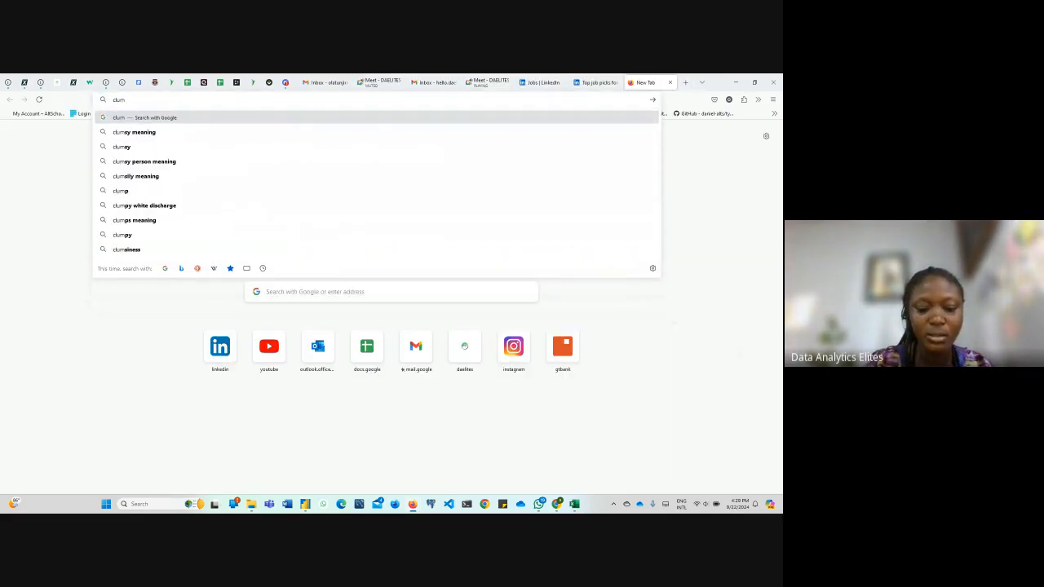
{"action": "type", "text": "sy pie"}
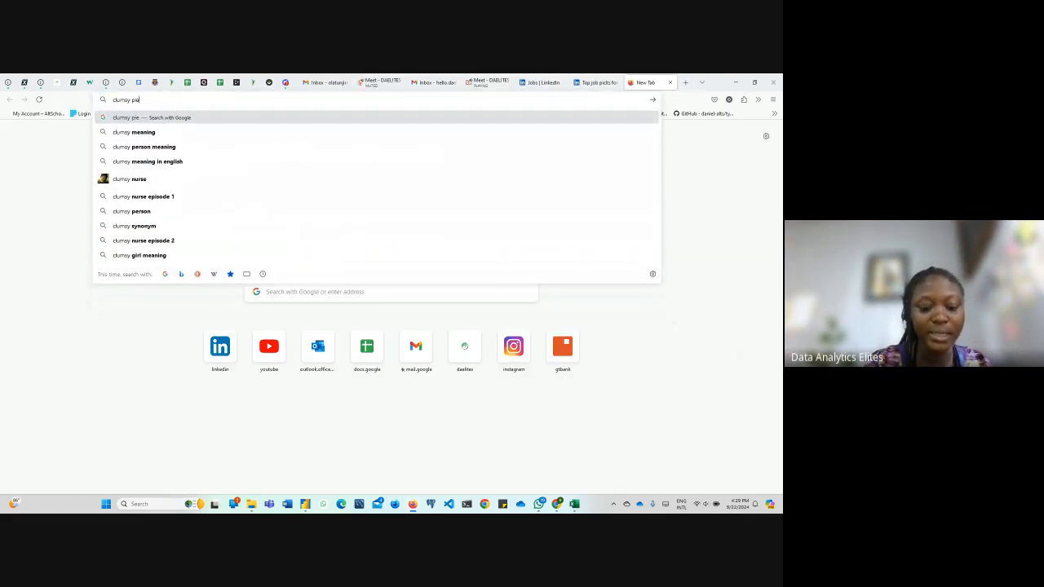
{"action": "type", "text": " chart"}
{"action": "key", "text": "Return"}
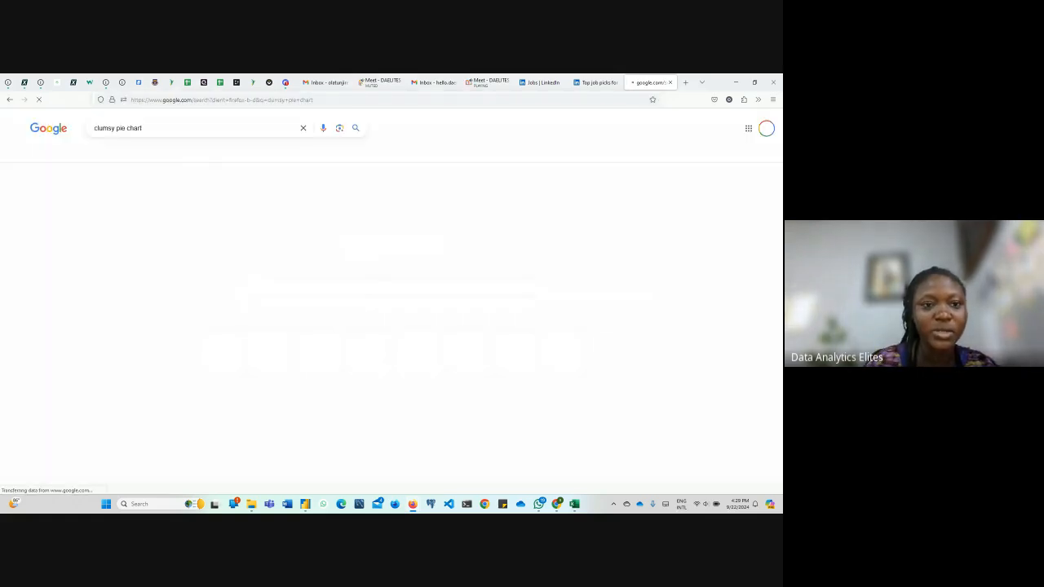
Show the image results and enlarge the 365 Data Science pie chart with many thin slices
{"action": "scroll", "coordinate": [338, 338], "scroll_direction": "down", "scroll_amount": 5}
{"action": "scroll", "coordinate": [338, 339], "scroll_direction": "up", "scroll_amount": 5}
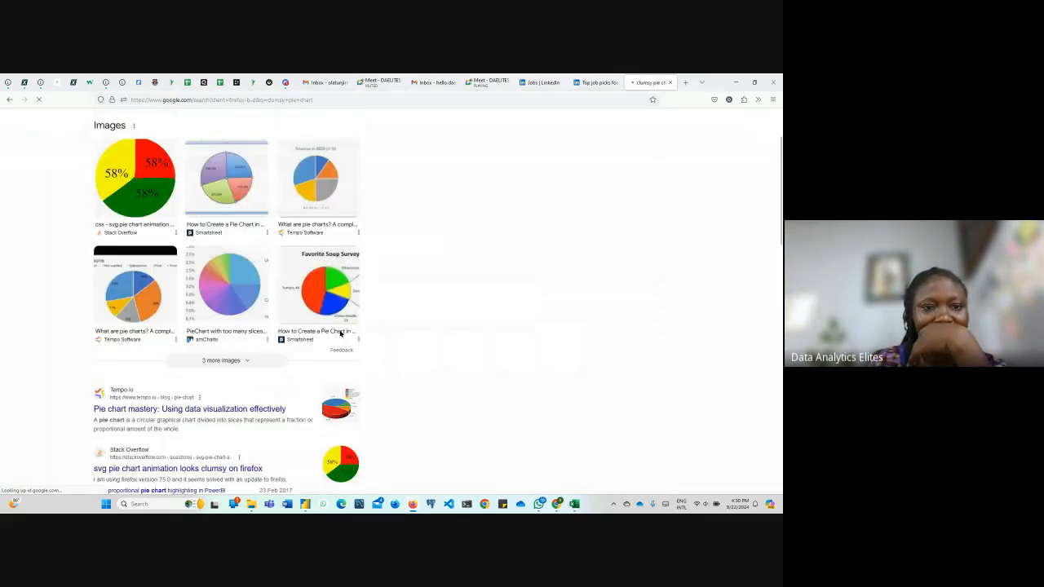
{"action": "left_click", "coordinate": [118, 154]}
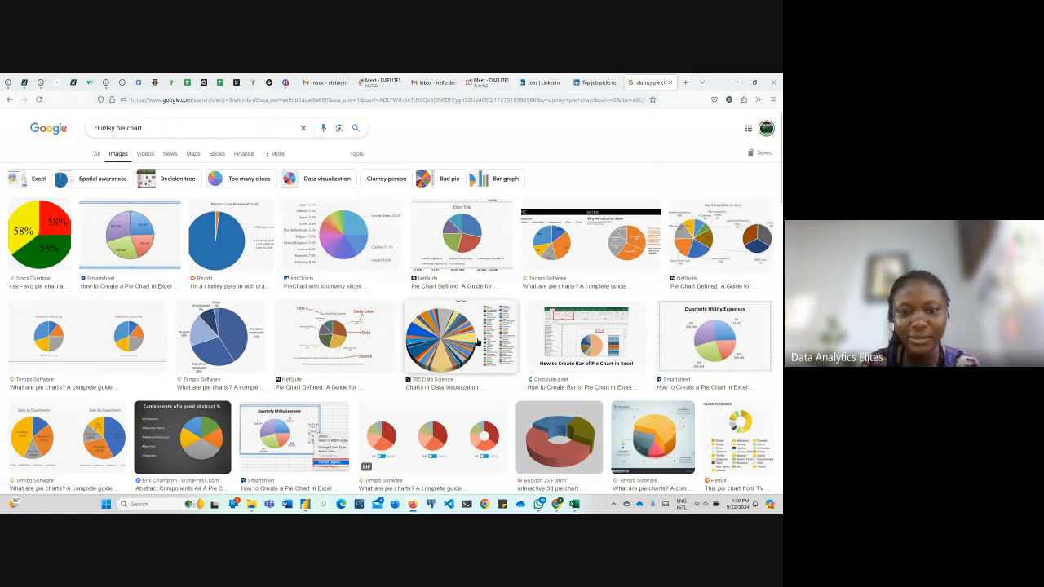
{"action": "left_click", "coordinate": [479, 341]}
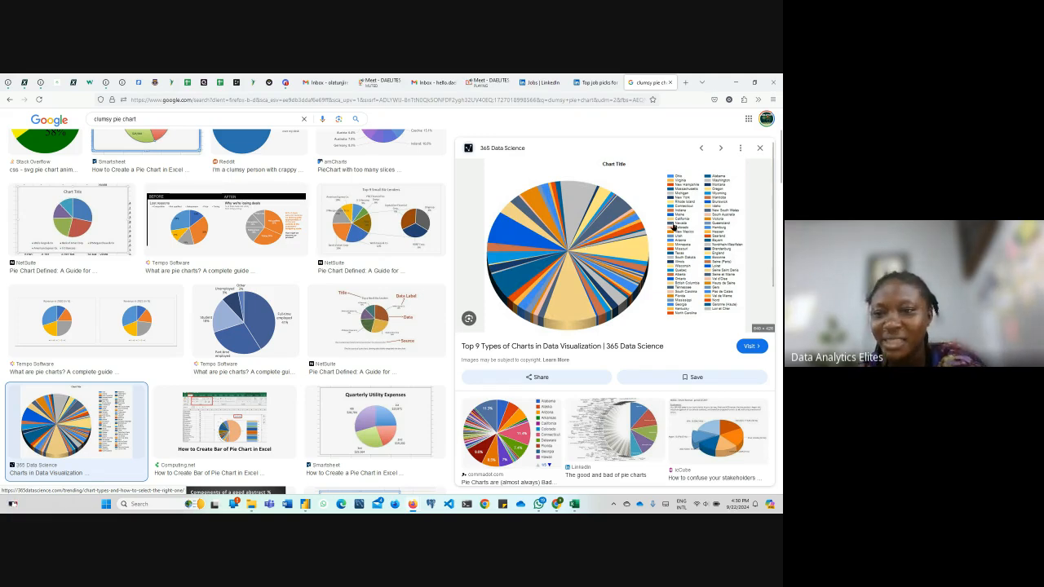
Open the 365 Data Science article in a new tab and enlarge the commadot.com pie chart in the image results
{"action": "left_click", "coordinate": [581, 236]}
{"action": "left_click", "coordinate": [610, 83]}
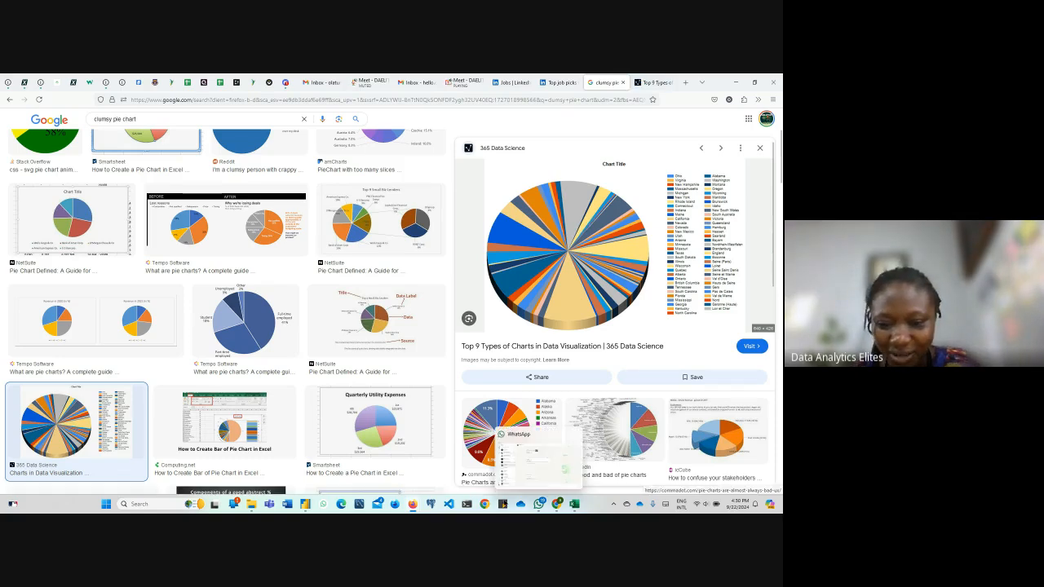
{"action": "left_click", "coordinate": [492, 438]}
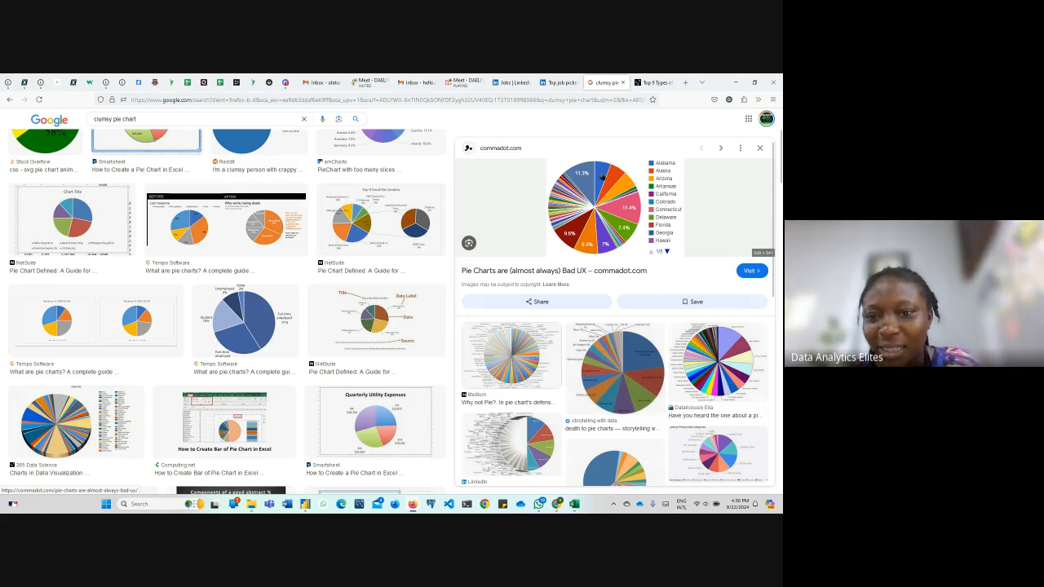
Set the zoom of the image results page to 150%
{"action": "right_click", "coordinate": [681, 101]}
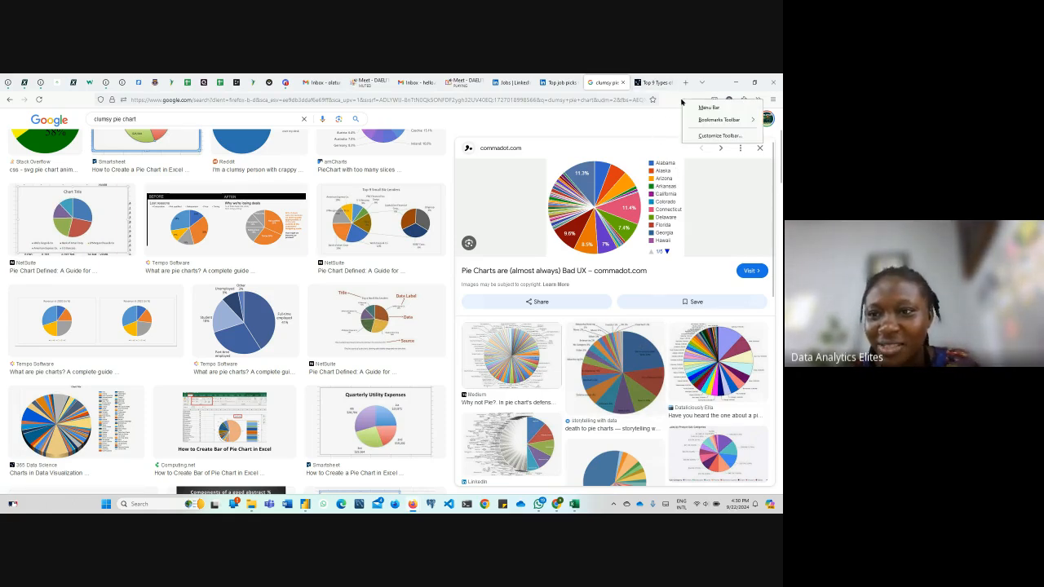
{"action": "left_click", "coordinate": [771, 101]}
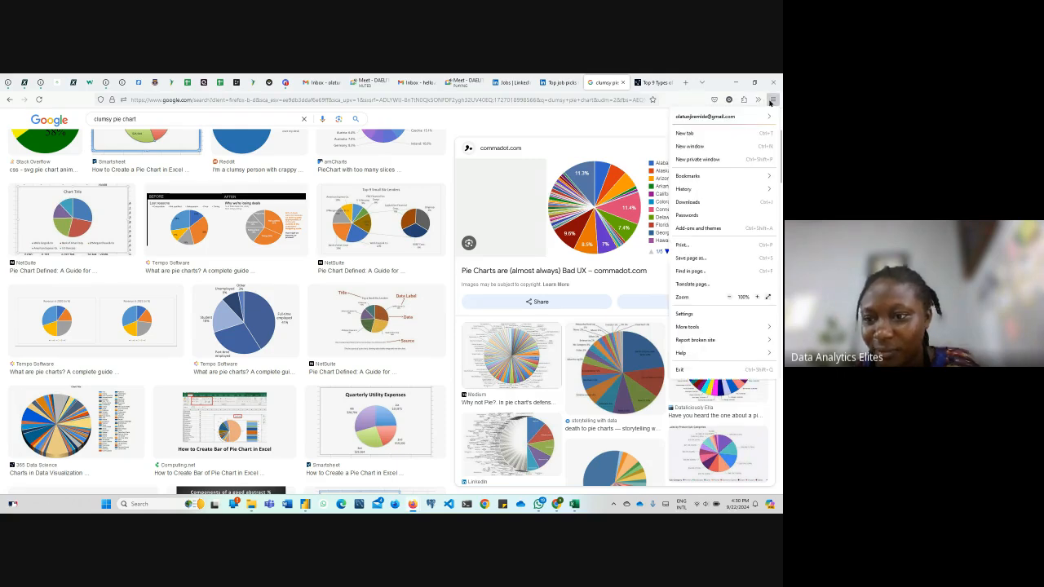
{"action": "left_click", "coordinate": [757, 297]}
{"action": "left_click", "coordinate": [757, 297]}
{"action": "left_click", "coordinate": [757, 297]}
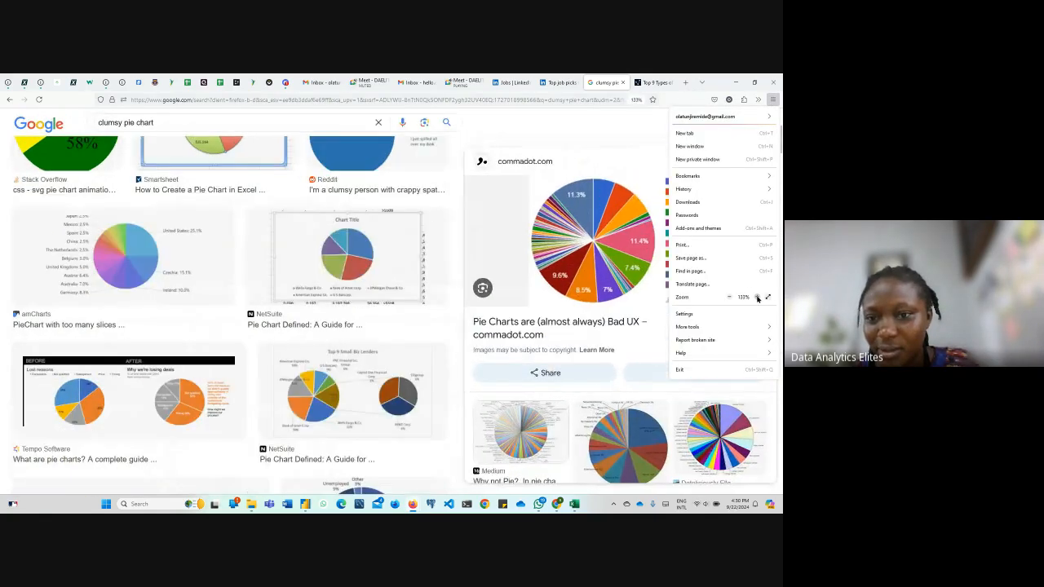
{"action": "left_click", "coordinate": [577, 136]}
Look through the pie chart section of the 365 Data Science article and return to the image results
{"action": "left_click", "coordinate": [653, 83]}
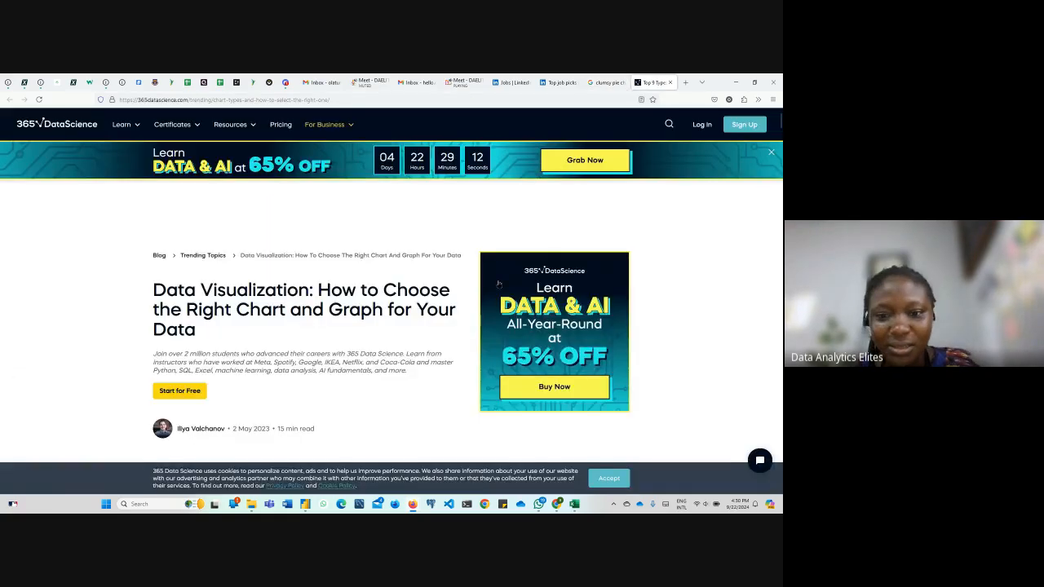
{"action": "scroll", "coordinate": [498, 284], "scroll_direction": "down", "scroll_amount": 10}
{"action": "scroll", "coordinate": [499, 284], "scroll_direction": "down", "scroll_amount": 15}
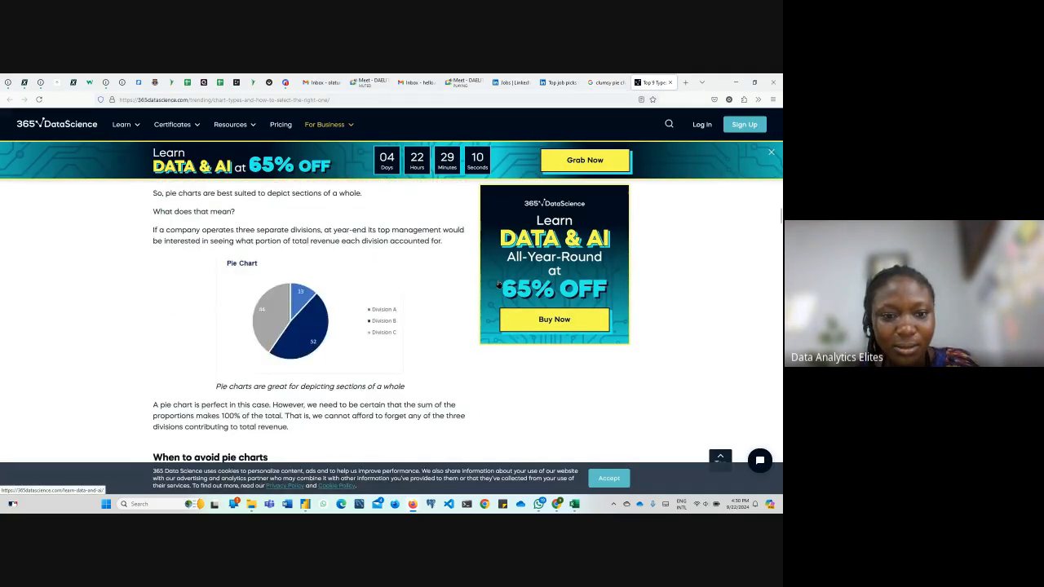
{"action": "left_click", "coordinate": [608, 83]}
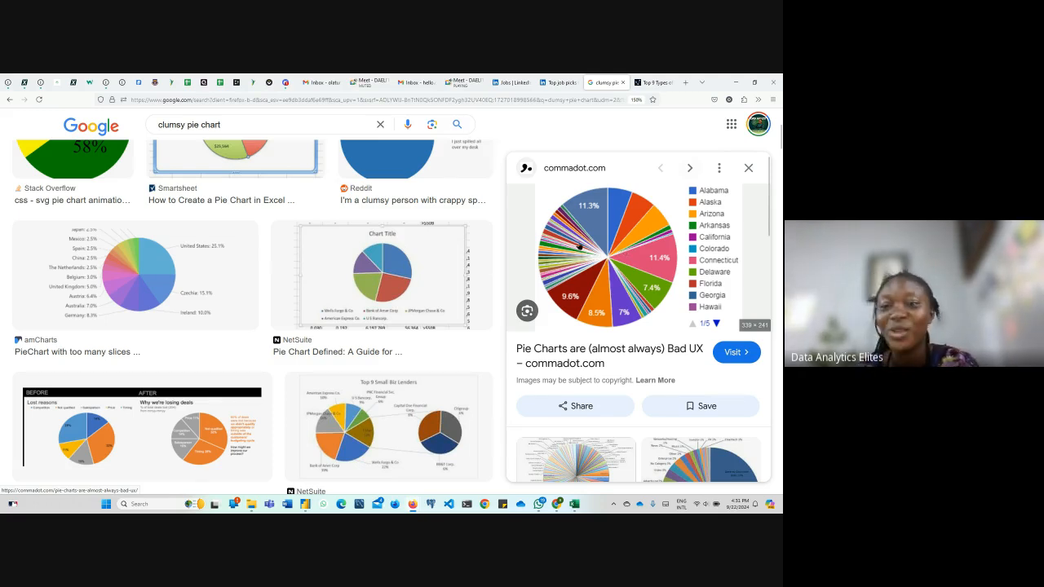
Enlarge the Medium pie chart with countless slices and the Reddit pie chart of S&P500 stocks among the related images
{"action": "scroll", "coordinate": [580, 246], "scroll_direction": "down", "scroll_amount": 3}
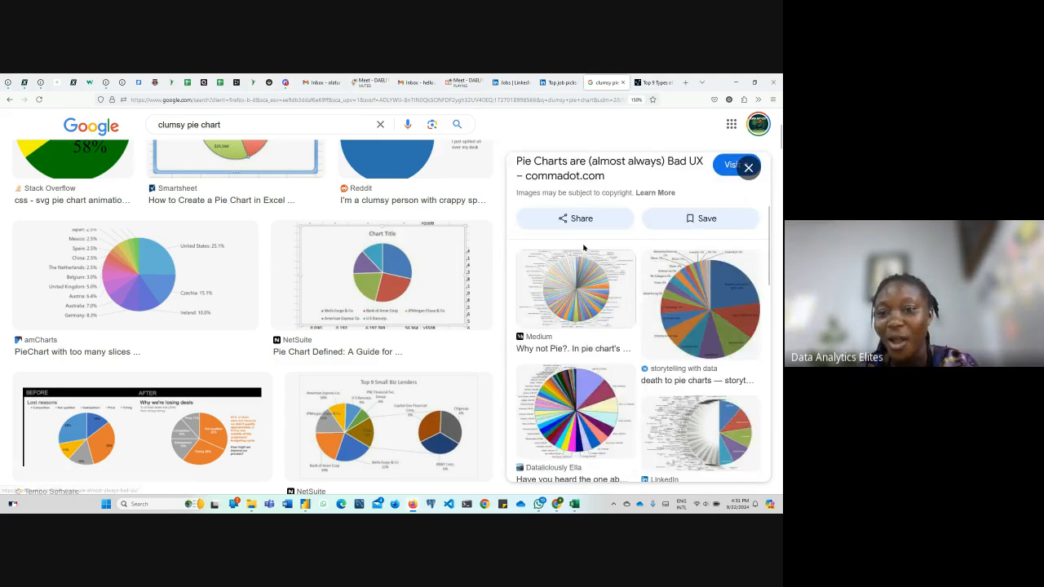
{"action": "left_click", "coordinate": [592, 261]}
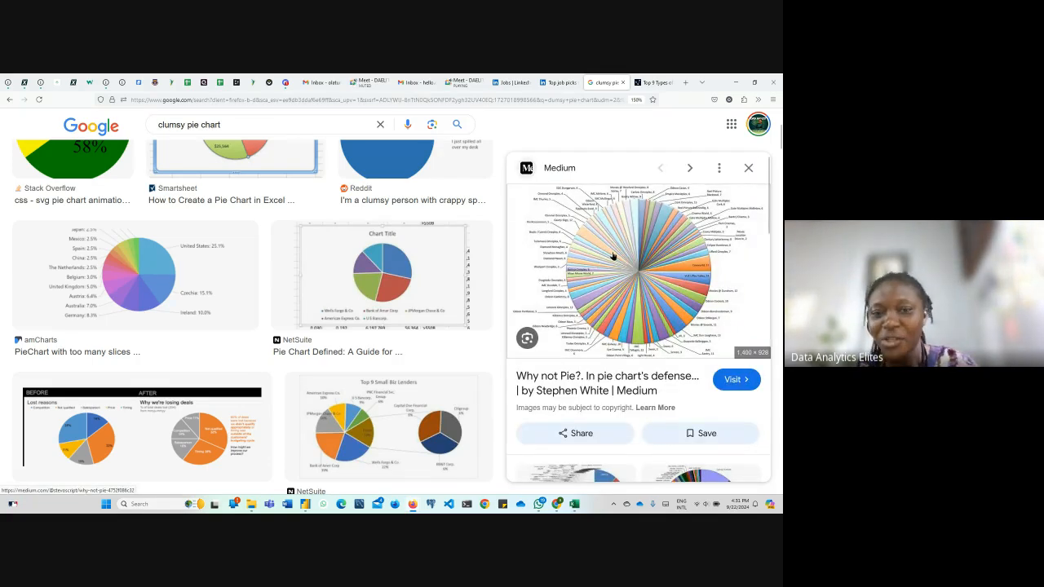
{"action": "scroll", "coordinate": [584, 261], "scroll_direction": "down", "scroll_amount": 8}
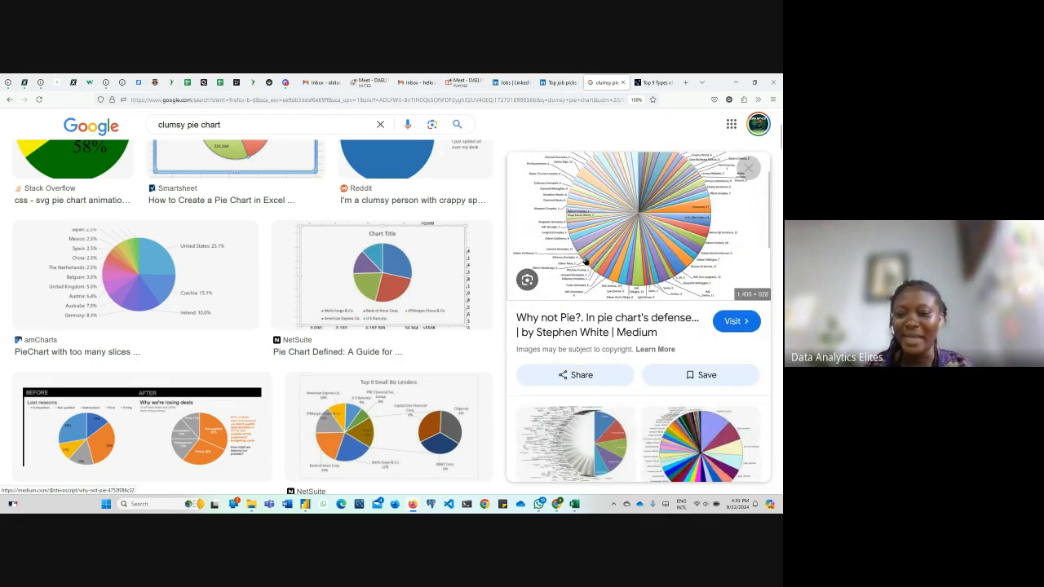
{"action": "scroll", "coordinate": [585, 259], "scroll_direction": "down", "scroll_amount": 5}
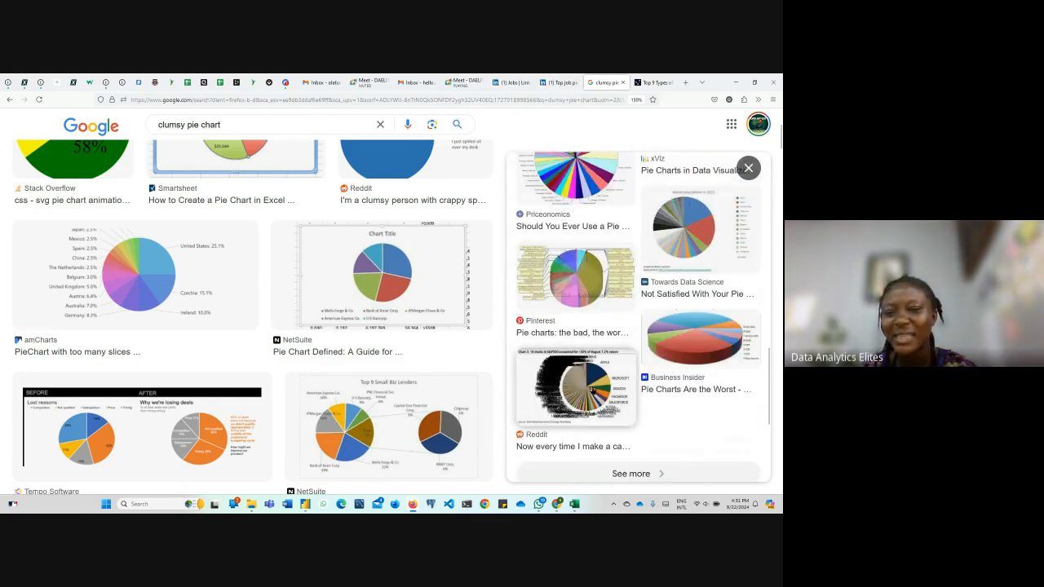
{"action": "left_click", "coordinate": [593, 389]}
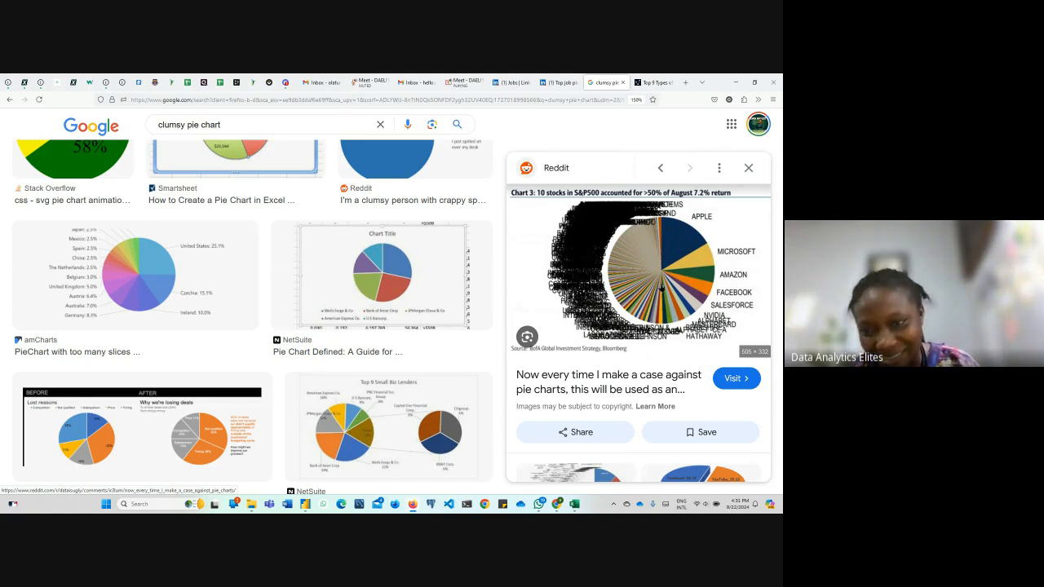
Enlarge Reddit's "Yet another bad pie chart" example and NetSuite's "Top 9 Small Biz Lenders" pie chart
{"action": "scroll", "coordinate": [661, 287], "scroll_direction": "down", "scroll_amount": 3}
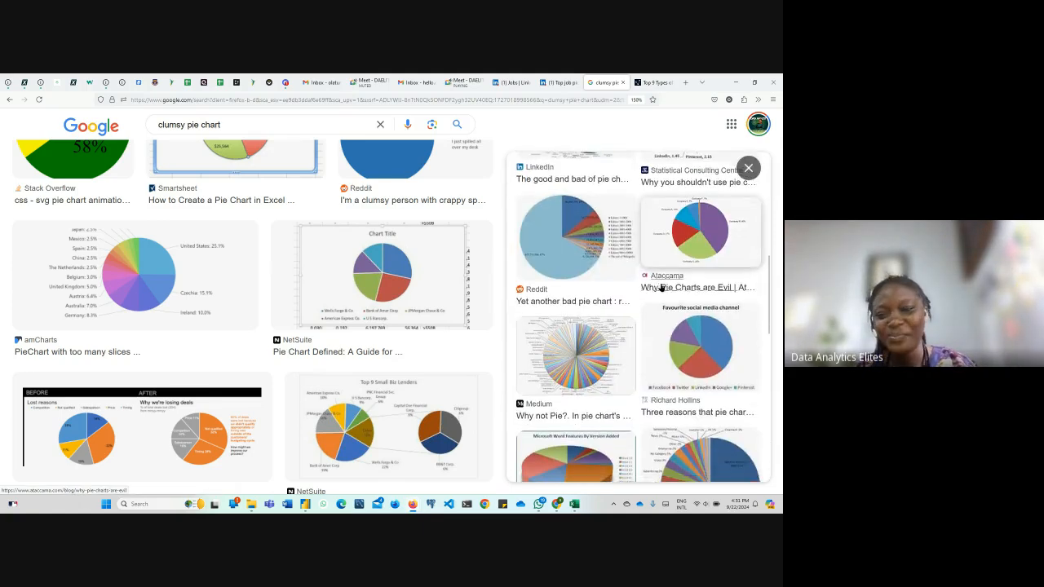
{"action": "scroll", "coordinate": [662, 287], "scroll_direction": "down", "scroll_amount": 3}
{"action": "scroll", "coordinate": [661, 287], "scroll_direction": "up", "scroll_amount": 3}
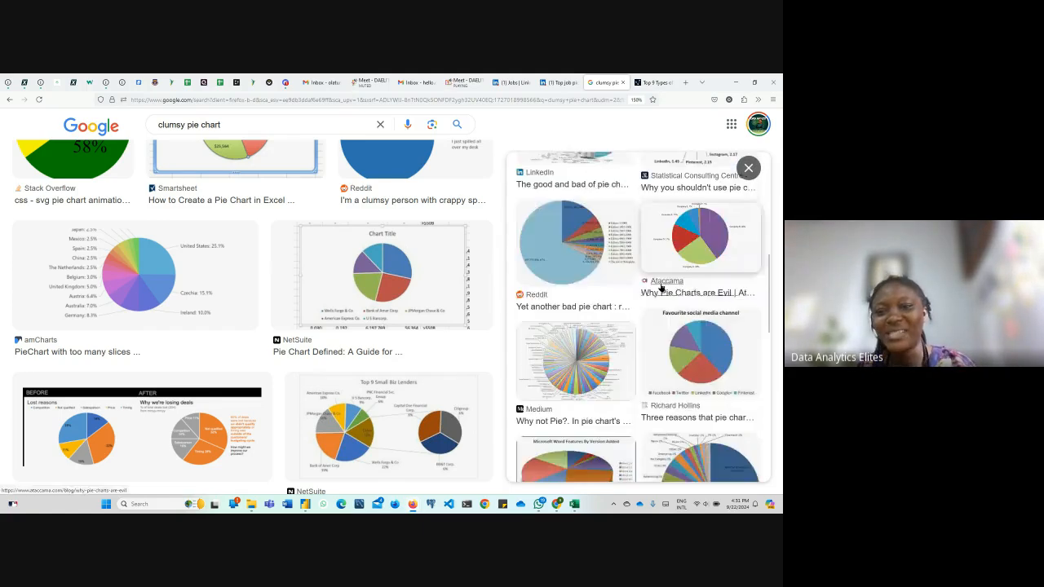
{"action": "left_click", "coordinate": [593, 266]}
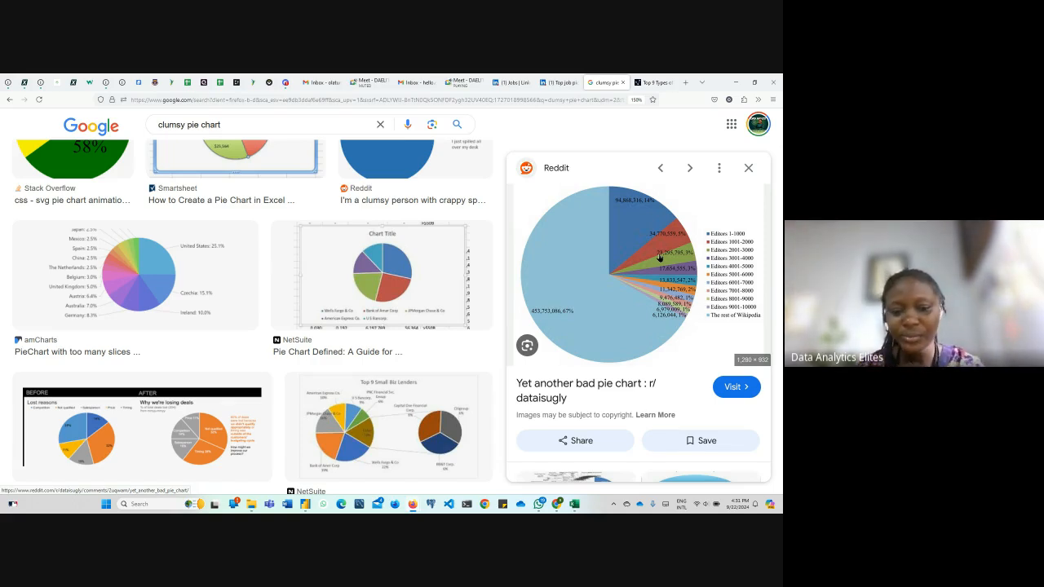
{"action": "left_click", "coordinate": [384, 439]}
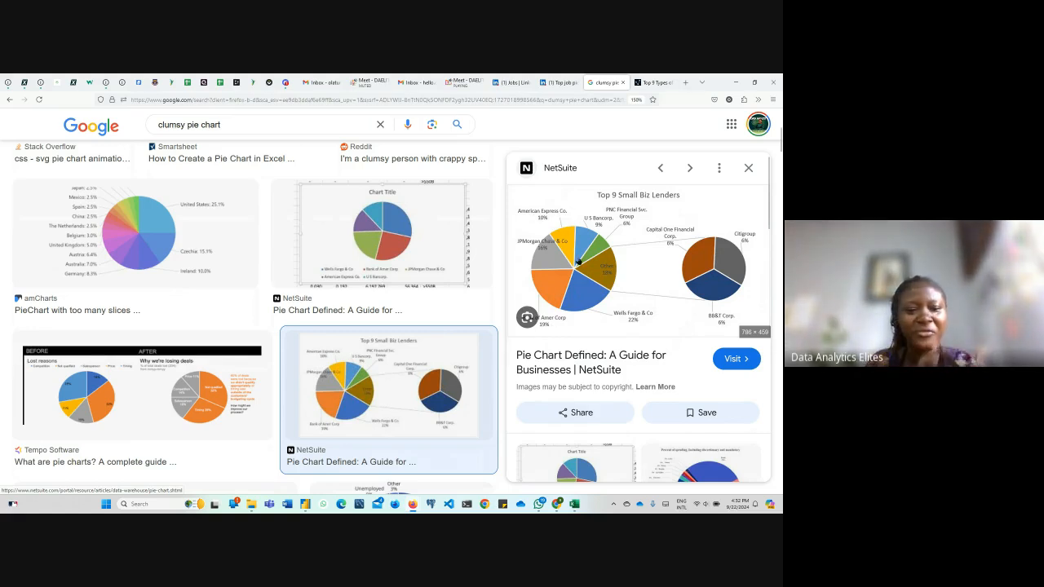
Examine simpler pie charts with few slices by enlarging the Smartsheet, Stack Overflow and Shutterstock examples
{"action": "scroll", "coordinate": [157, 391], "scroll_direction": "down", "scroll_amount": 3}
{"action": "scroll", "coordinate": [157, 392], "scroll_direction": "up", "scroll_amount": 5}
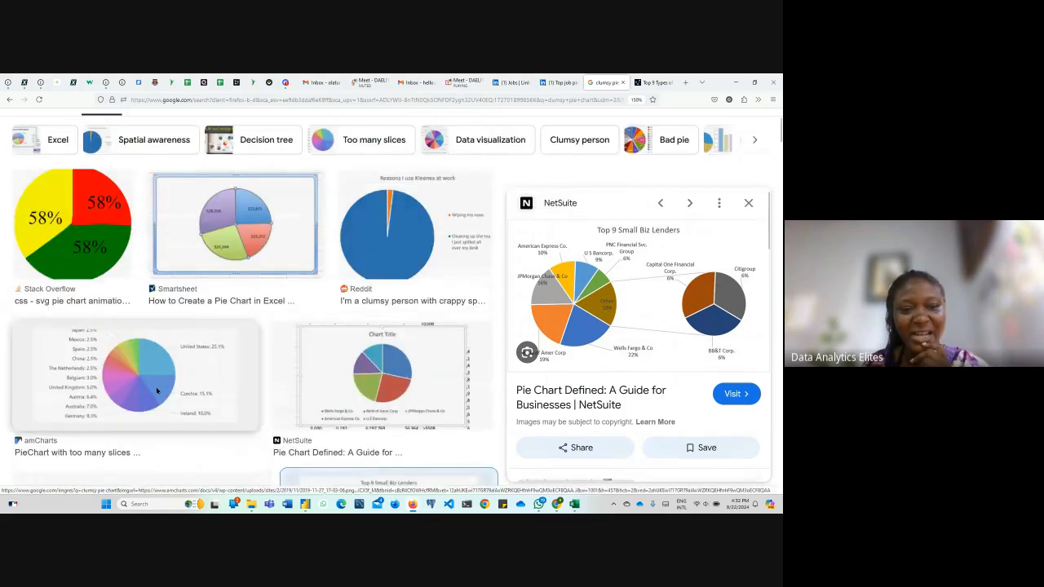
{"action": "scroll", "coordinate": [158, 391], "scroll_direction": "up", "scroll_amount": 2}
{"action": "left_click", "coordinate": [255, 315]}
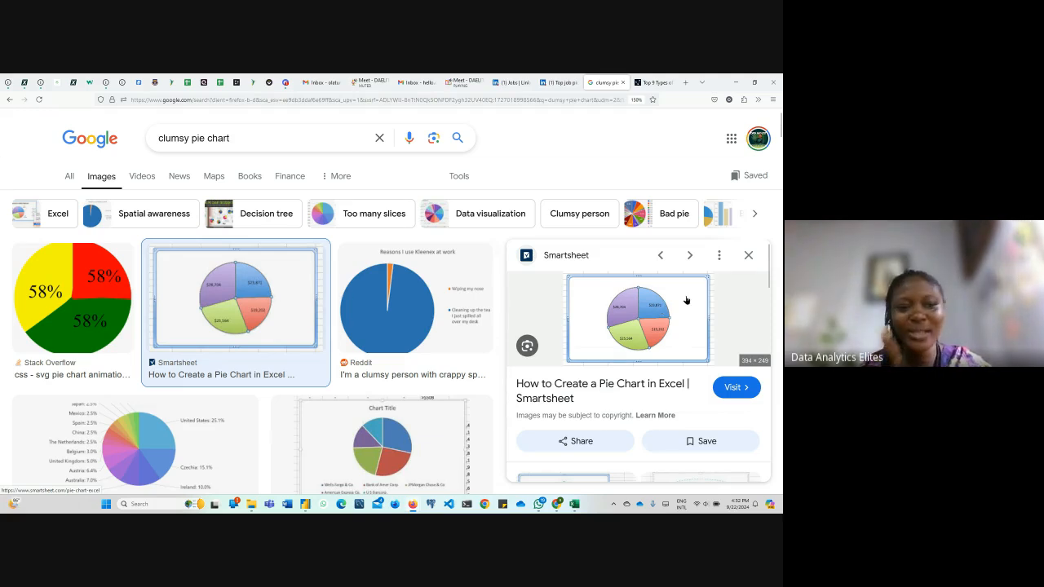
{"action": "key", "text": "Left"}
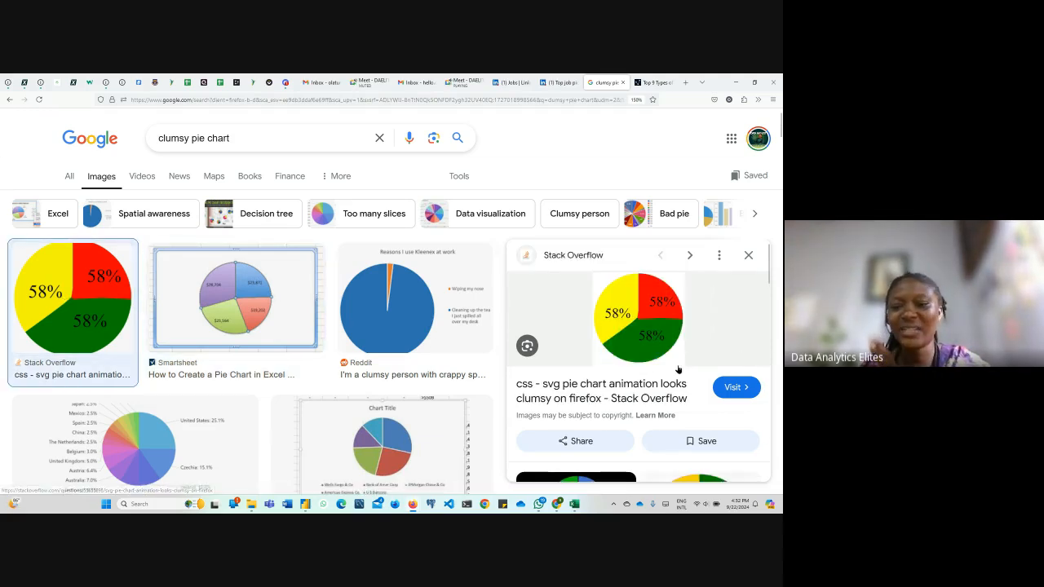
{"action": "scroll", "coordinate": [681, 341], "scroll_direction": "down", "scroll_amount": 2}
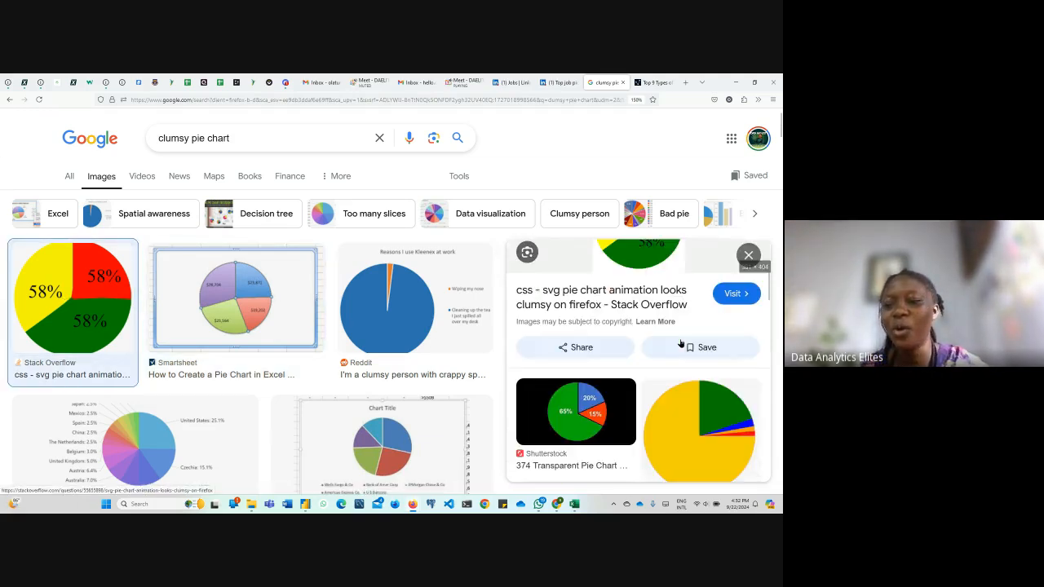
{"action": "left_click", "coordinate": [583, 432]}
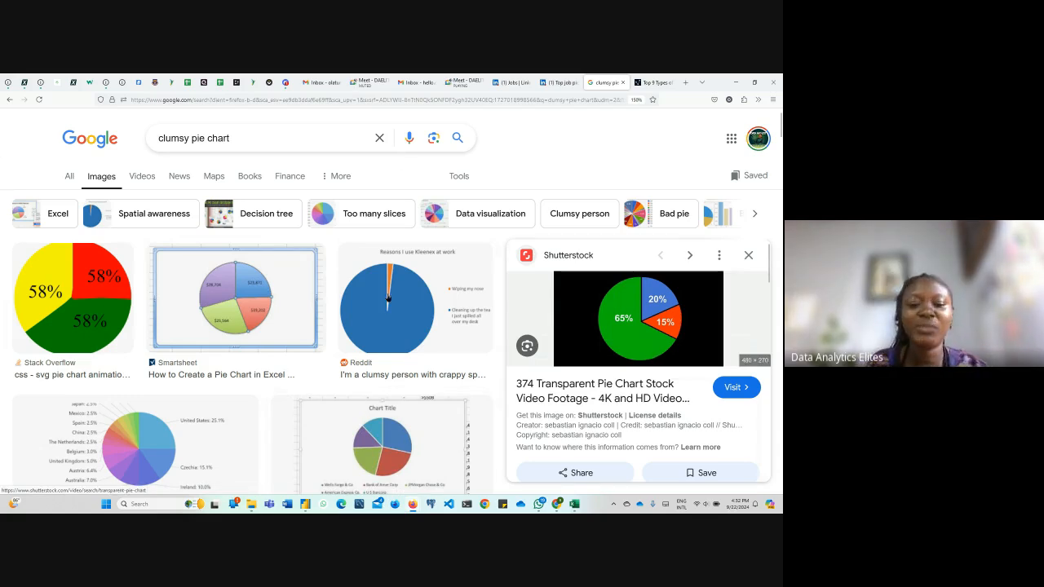
Switch to Power BI Desktop to review the visuals gallery, checking the Google Meet call in Firefox in between
{"action": "mouse_move", "coordinate": [304, 506]}
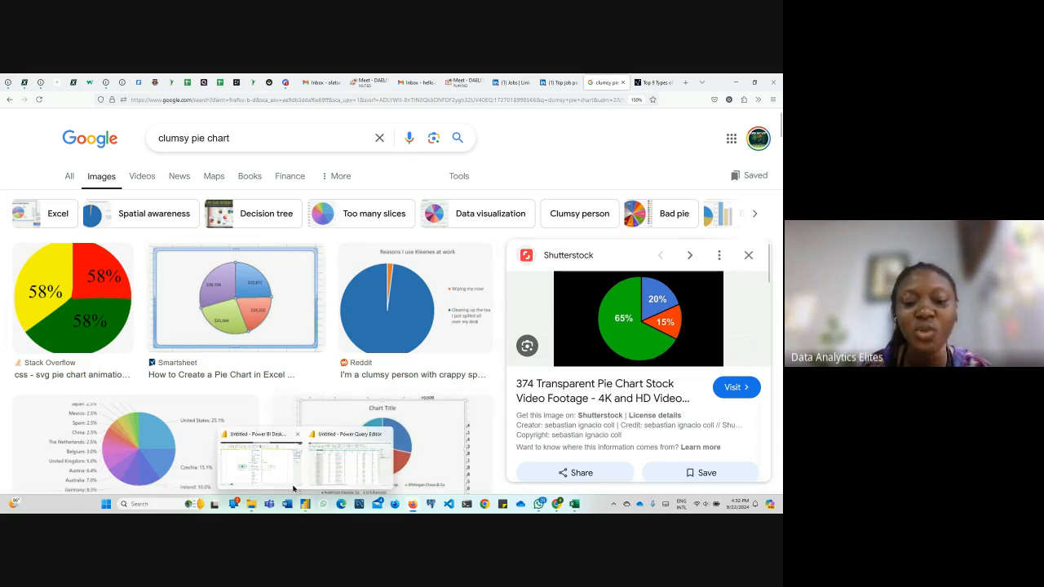
{"action": "left_click", "coordinate": [326, 456]}
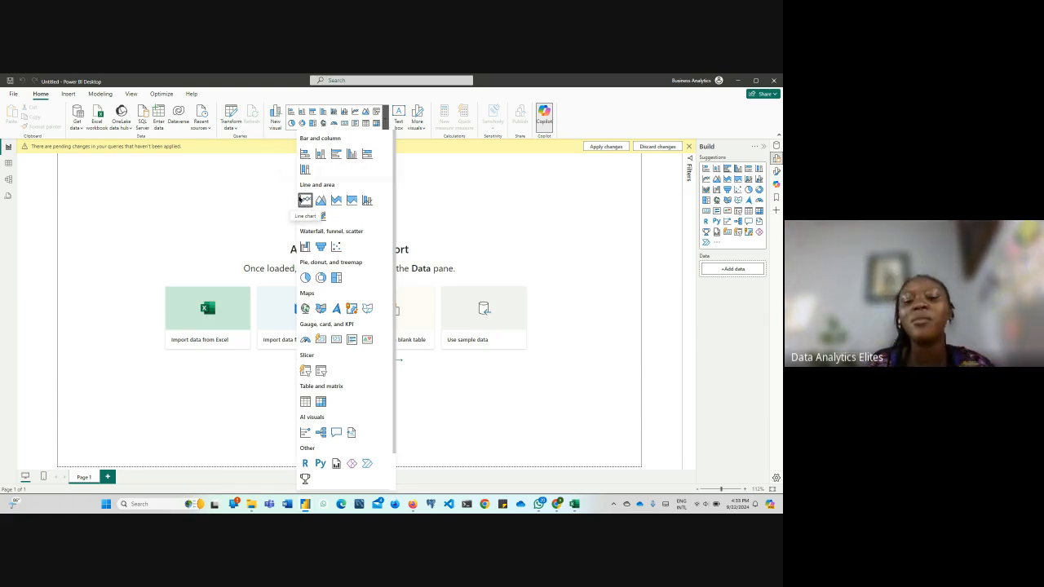
{"action": "mouse_move", "coordinate": [412, 503]}
{"action": "left_click", "coordinate": [398, 483]}
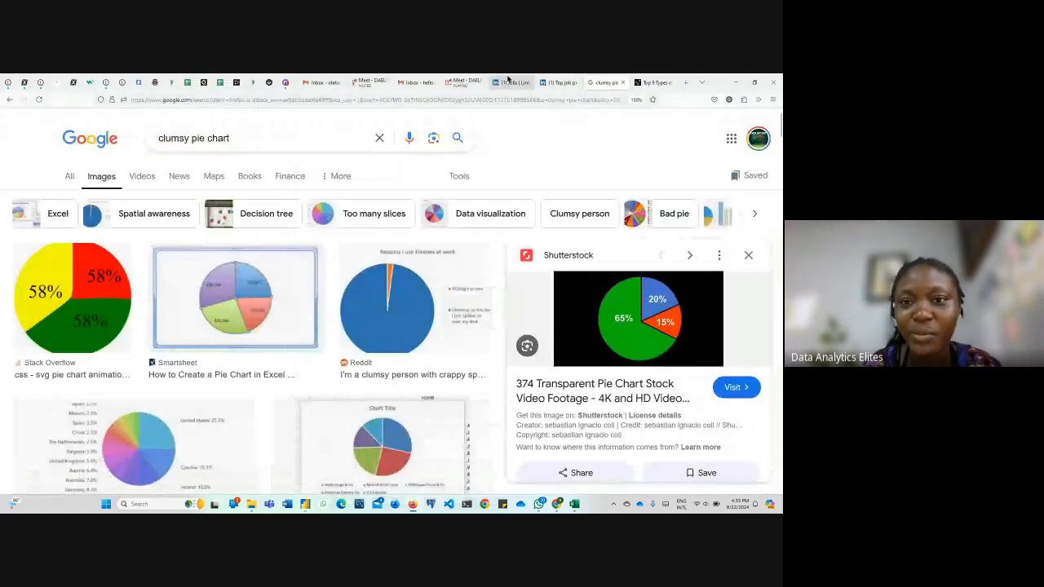
{"action": "left_click", "coordinate": [465, 81]}
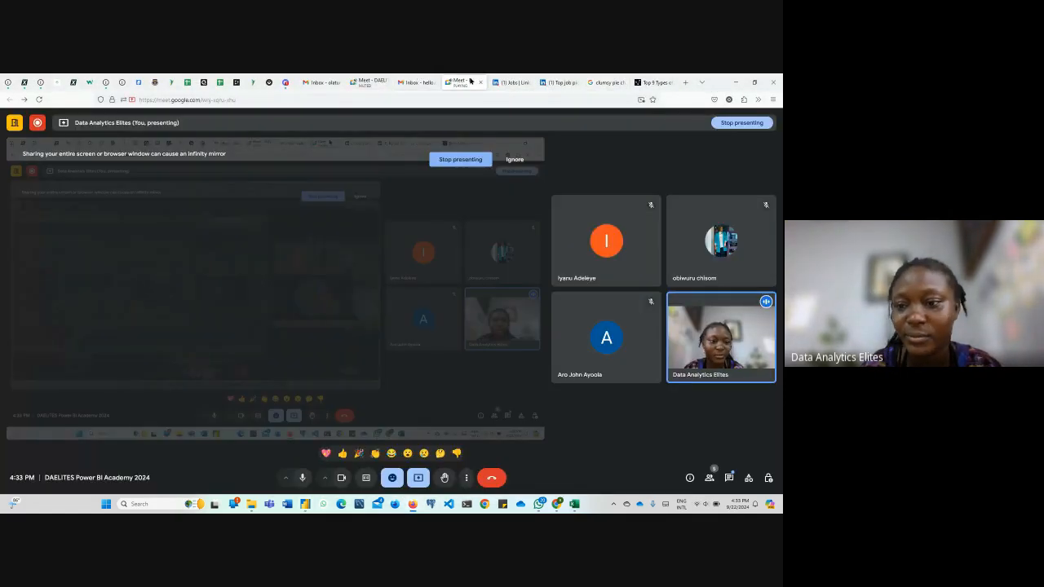
{"action": "mouse_move", "coordinate": [305, 503]}
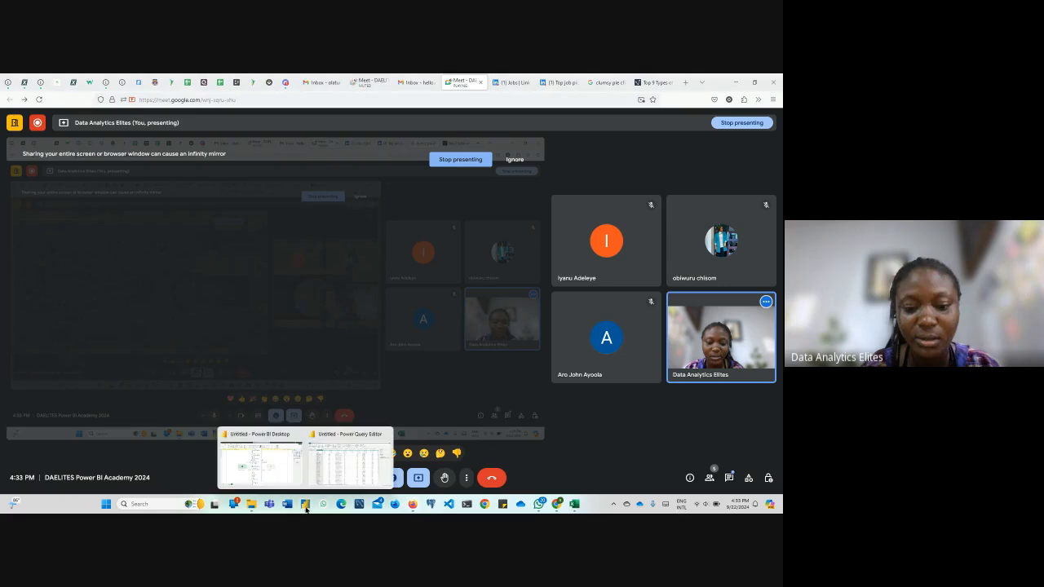
{"action": "left_click", "coordinate": [264, 478]}
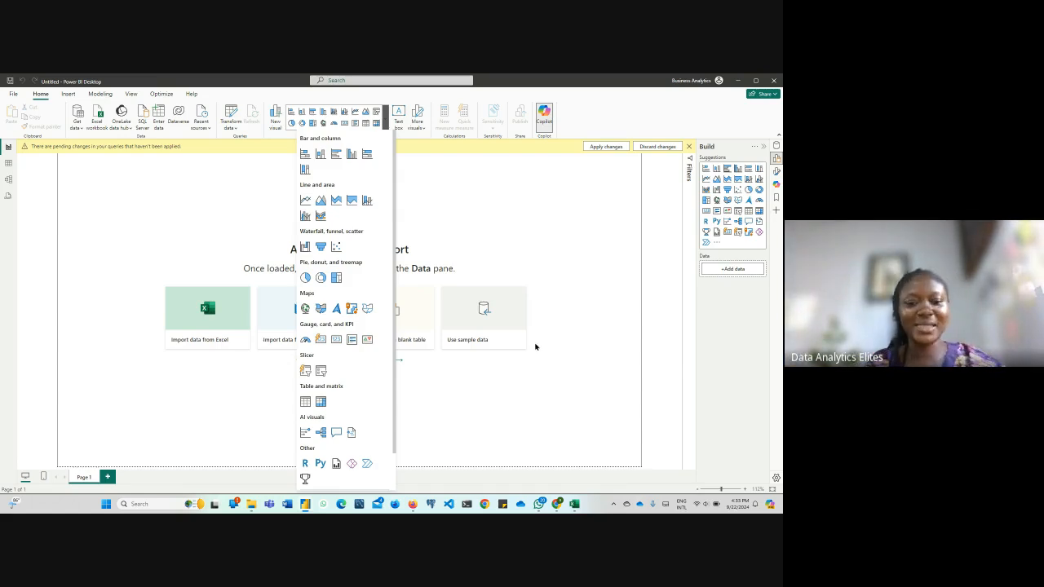
Switch to Firefox and create a blank Google Docs document from the Google apps in the Gmail inbox
{"action": "mouse_move", "coordinate": [415, 510]}
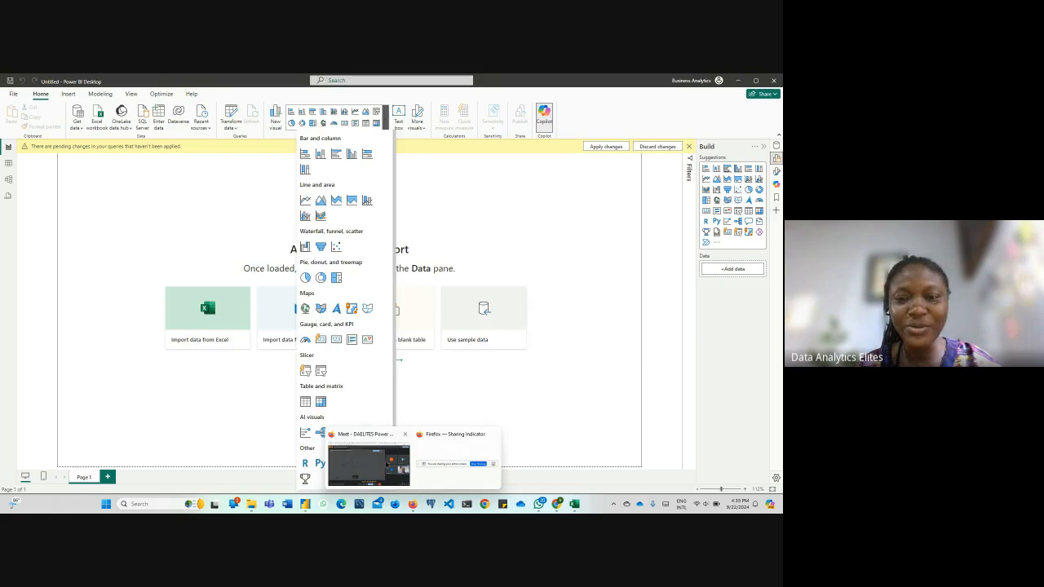
{"action": "left_click", "coordinate": [386, 465]}
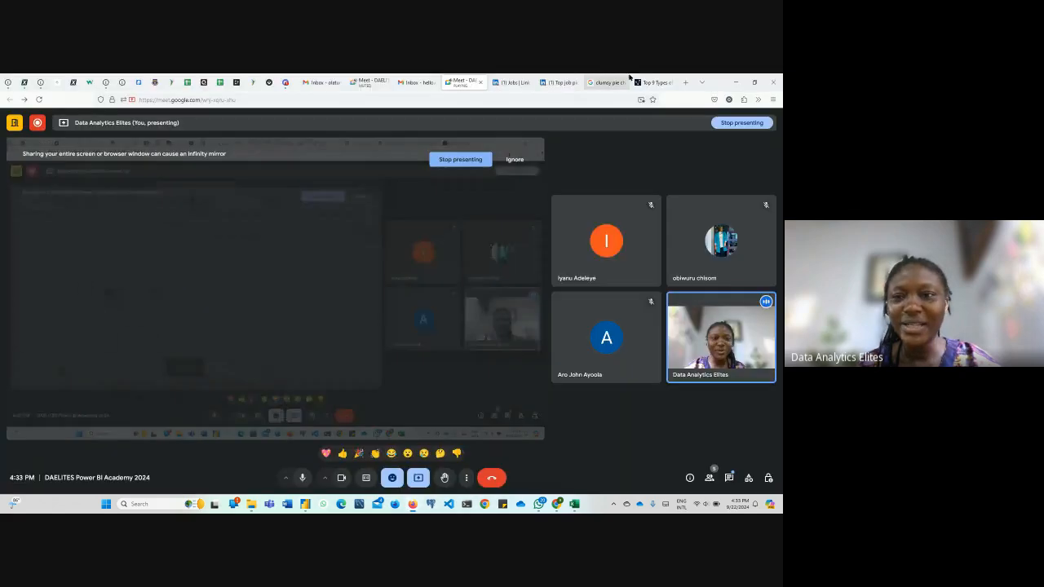
{"action": "left_click", "coordinate": [686, 85]}
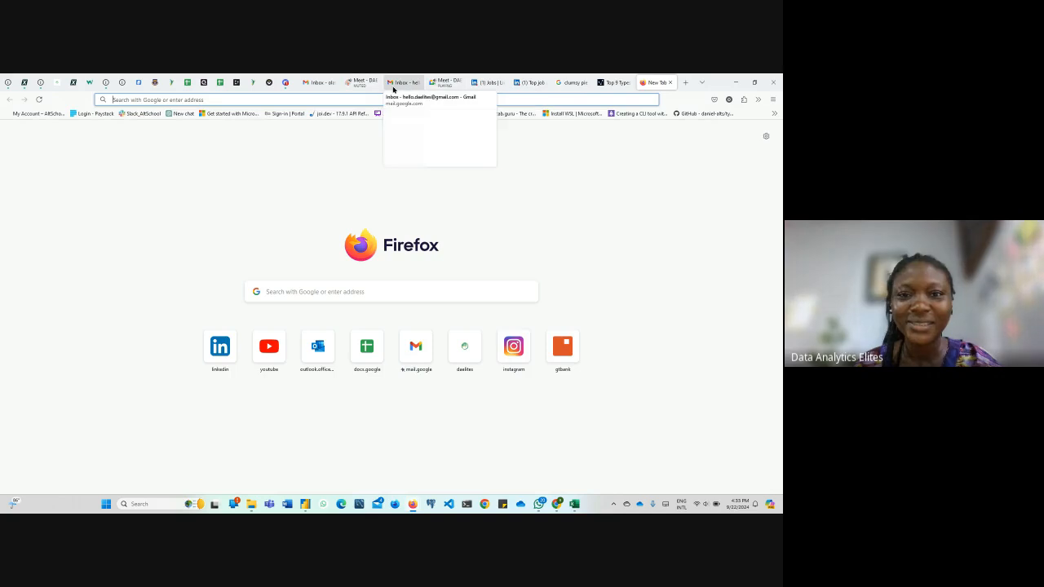
{"action": "left_click", "coordinate": [400, 82]}
{"action": "left_click", "coordinate": [748, 121]}
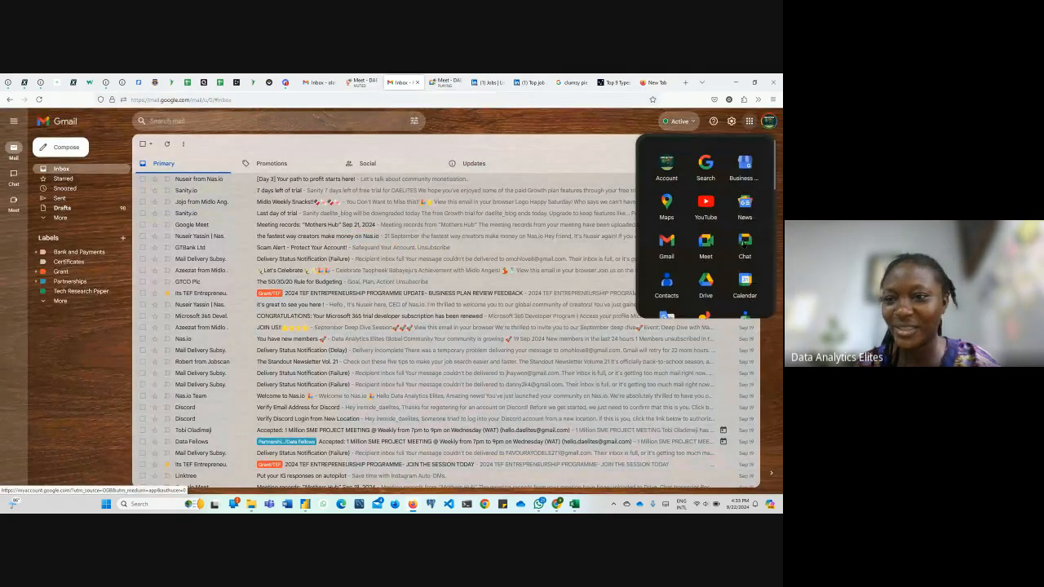
{"action": "scroll", "coordinate": [718, 245], "scroll_direction": "down", "scroll_amount": 2}
{"action": "left_click", "coordinate": [705, 302]}
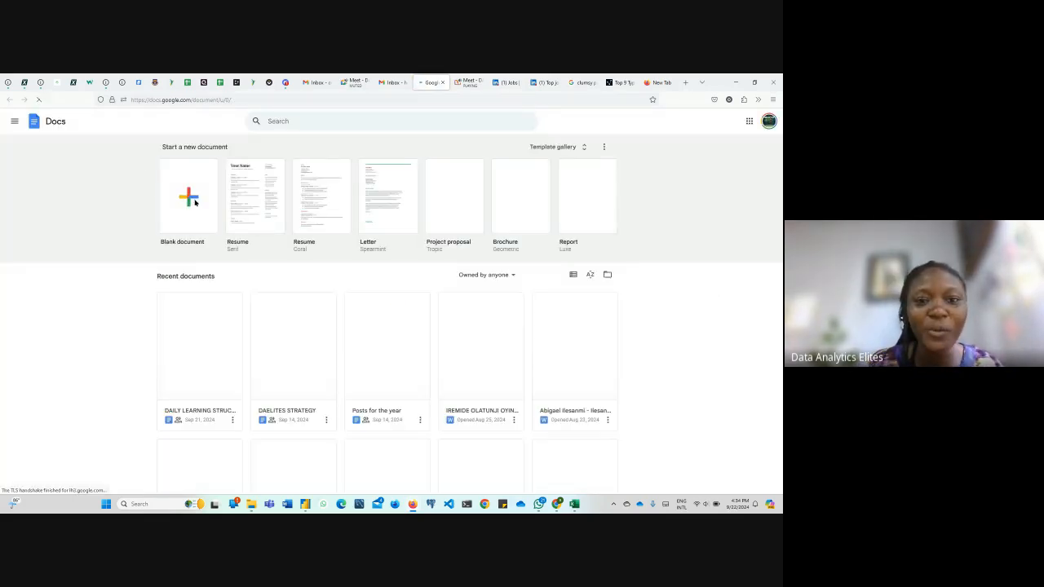
{"action": "left_click", "coordinate": [194, 202]}
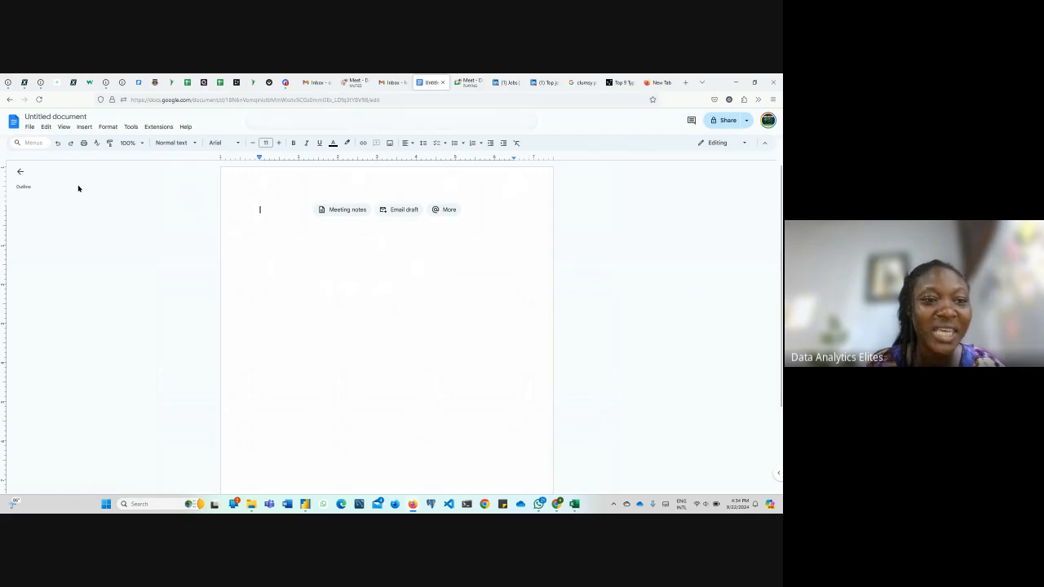
Try to insert a new drawing into the untitled Google Docs document
{"action": "left_click", "coordinate": [81, 129]}
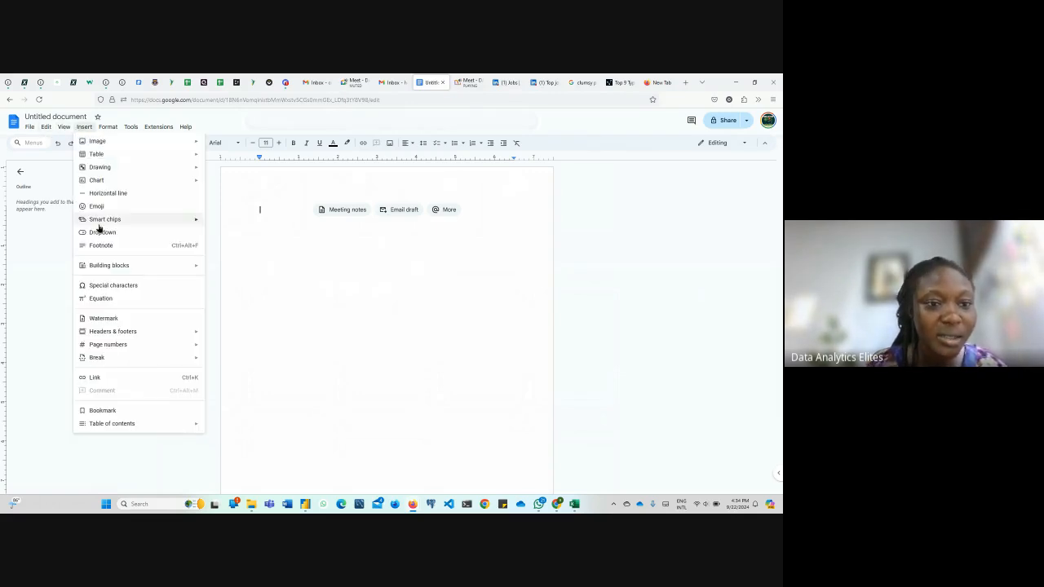
{"action": "mouse_move", "coordinate": [94, 184]}
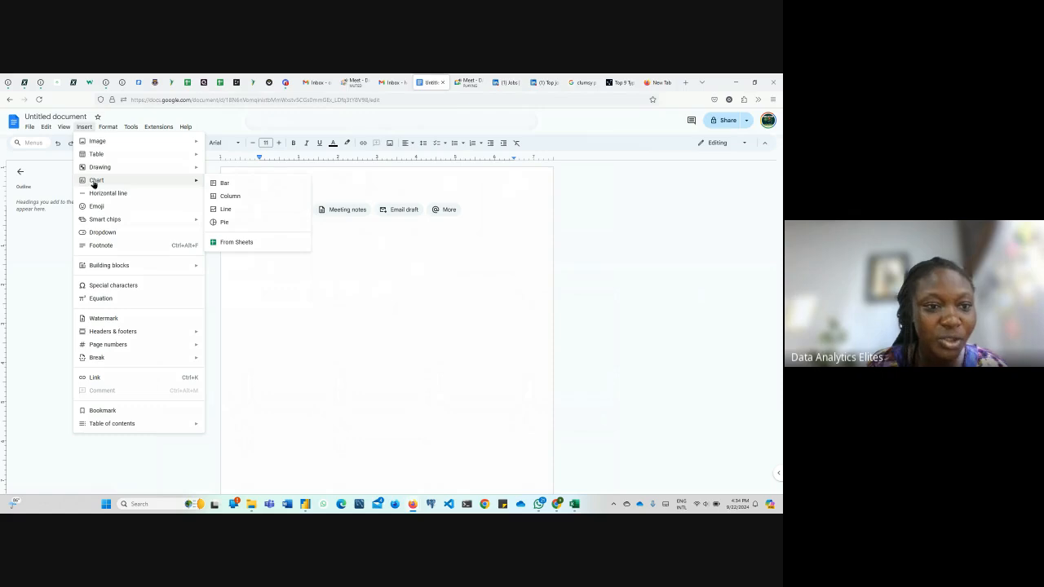
{"action": "mouse_move", "coordinate": [107, 143]}
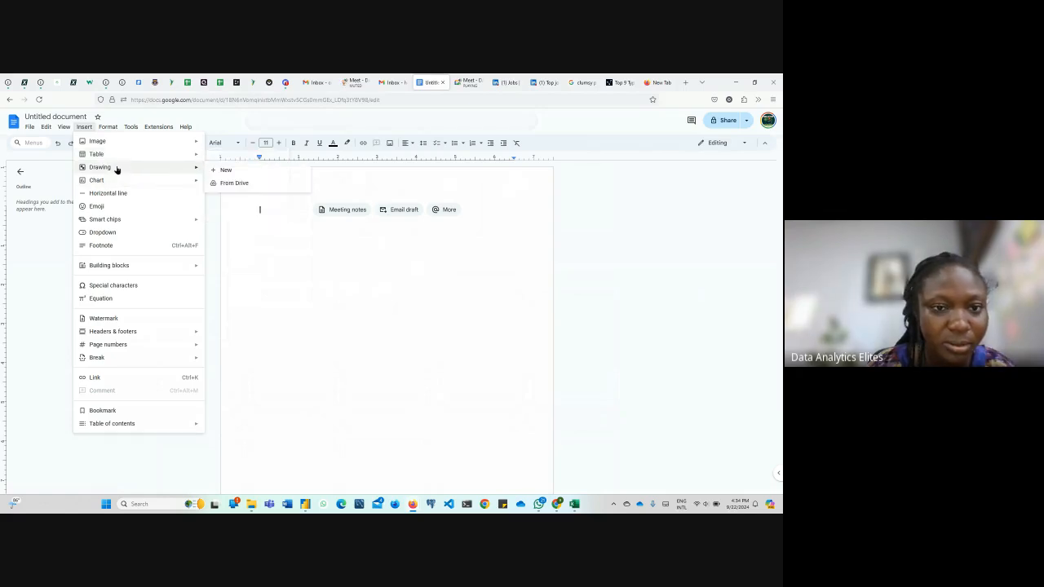
{"action": "left_click", "coordinate": [254, 174]}
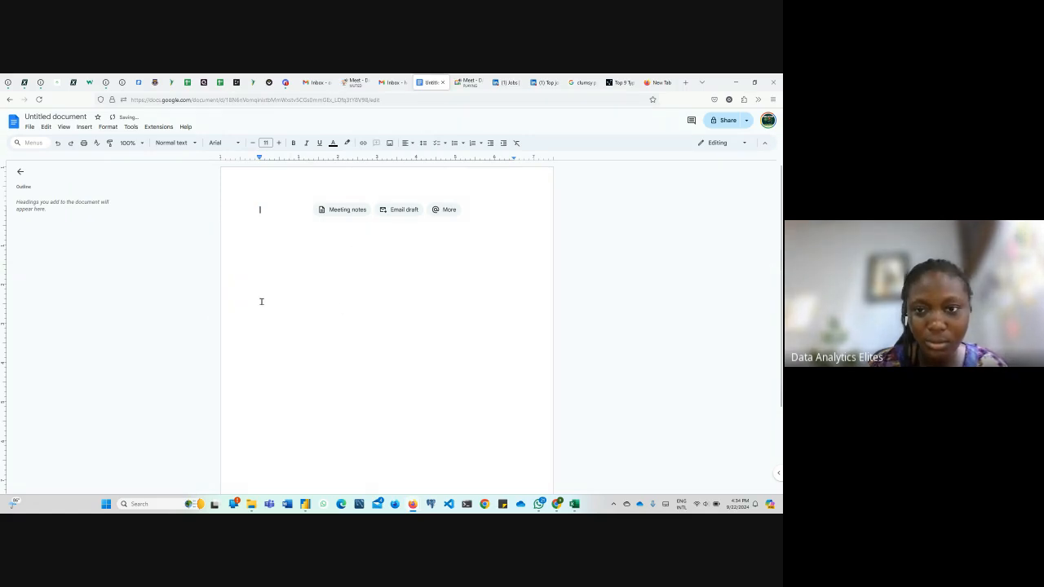
{"action": "left_click", "coordinate": [63, 128]}
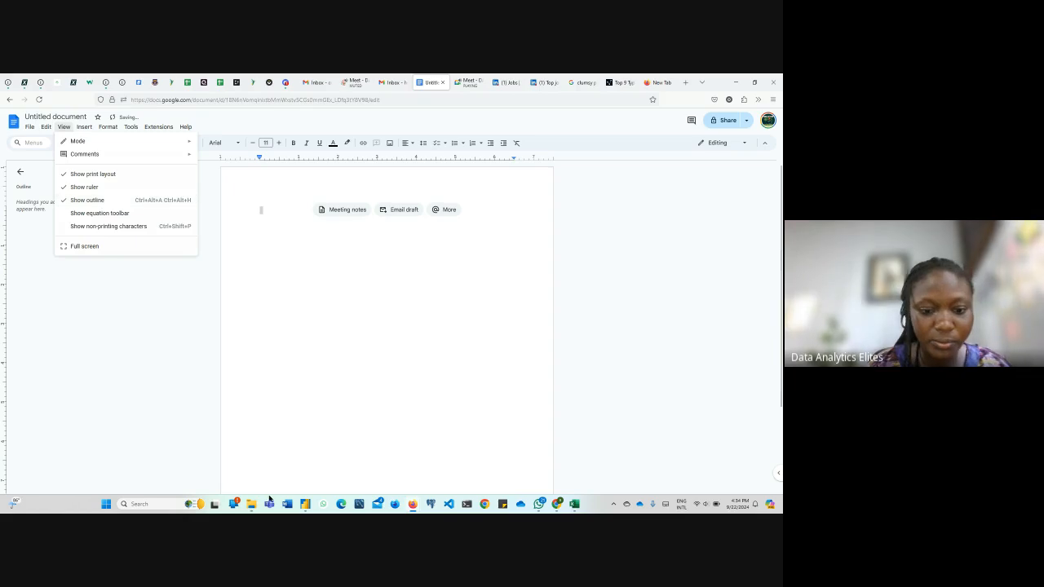
Search Windows for "word", switch to Word and create a blank document
{"action": "left_click", "coordinate": [168, 505]}
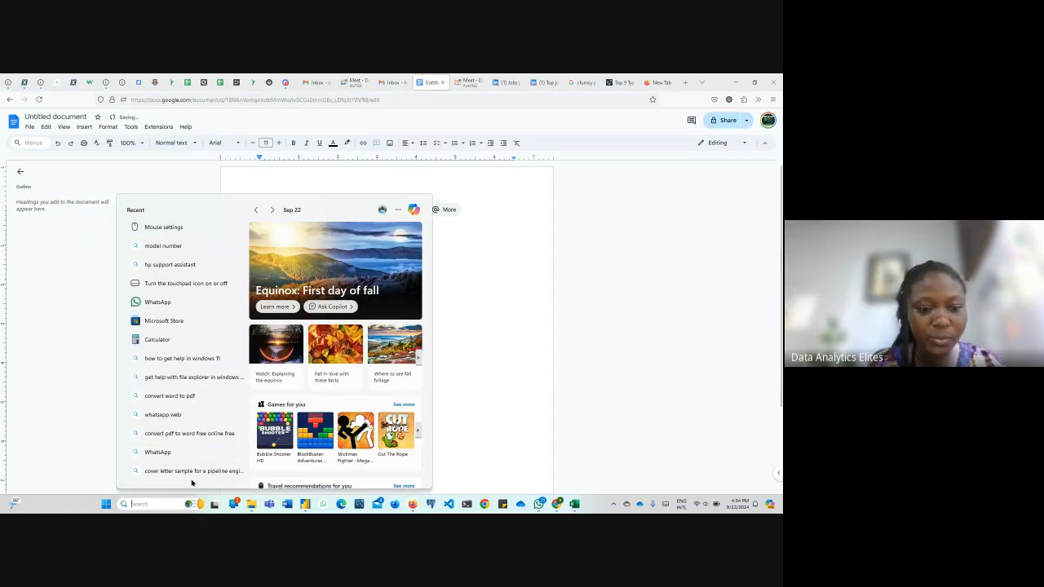
{"action": "type", "text": "word"}
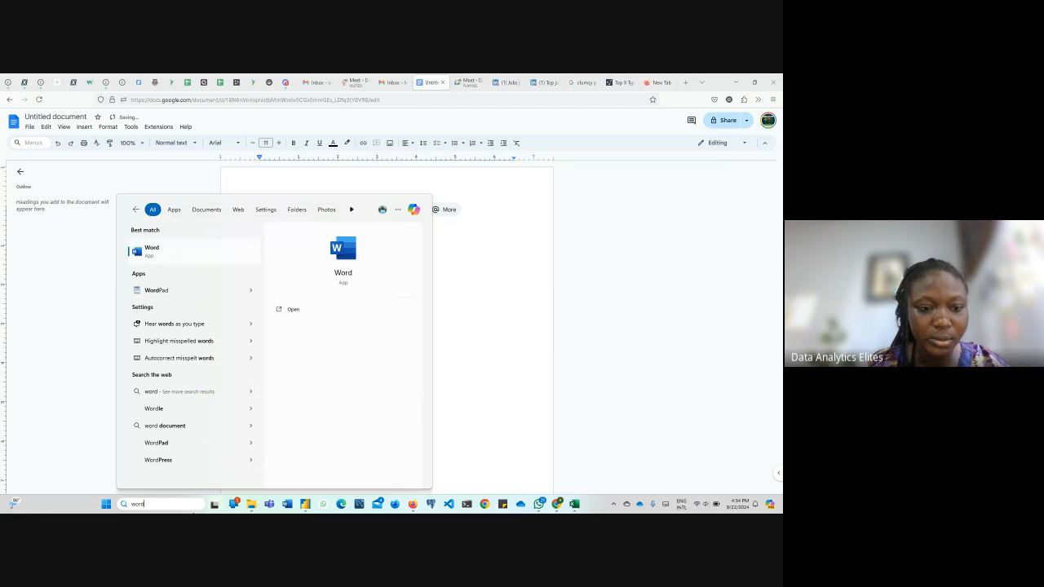
{"action": "left_click", "coordinate": [173, 261]}
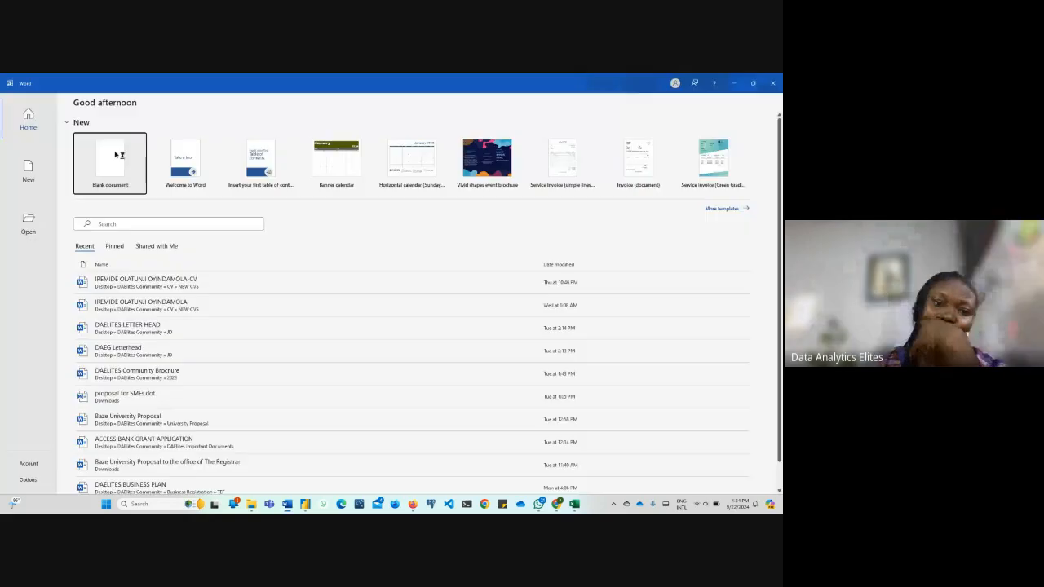
{"action": "left_click", "coordinate": [117, 165]}
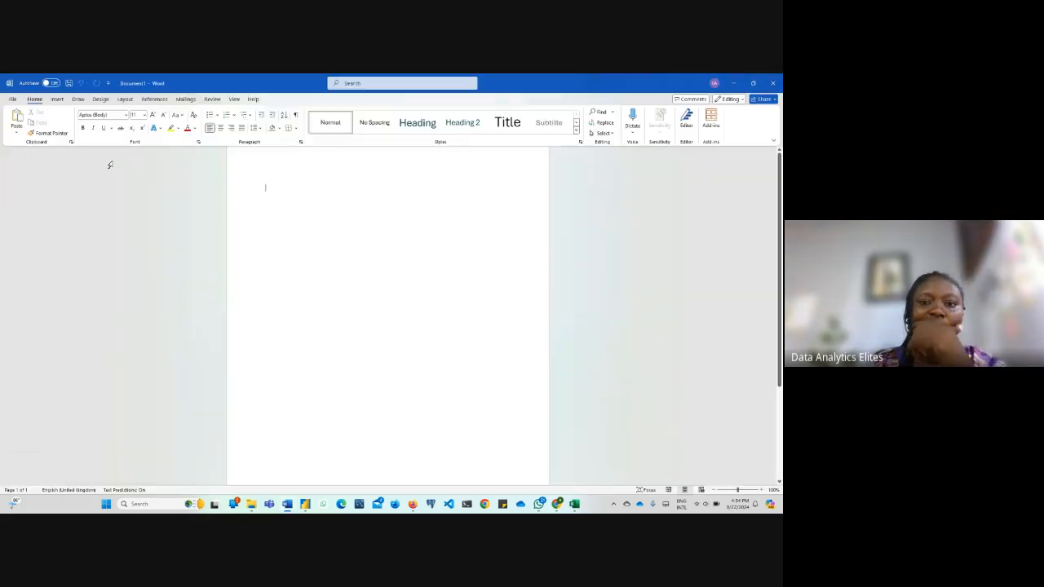
Draw a vertical line shape about 17 cm tall down the middle of the blank Word page
{"action": "left_click", "coordinate": [59, 99]}
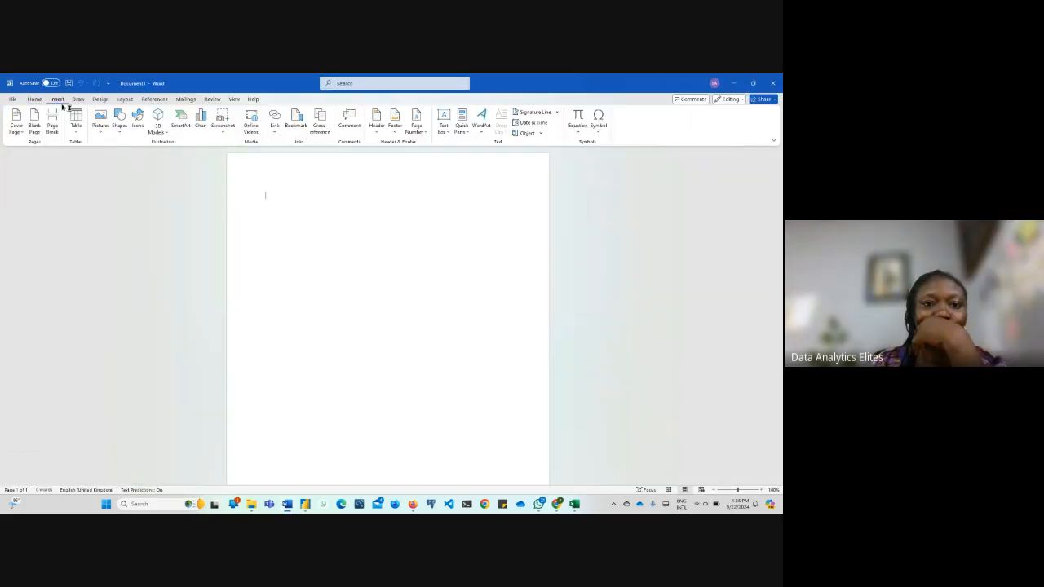
{"action": "left_click", "coordinate": [119, 122]}
{"action": "left_click", "coordinate": [179, 262]}
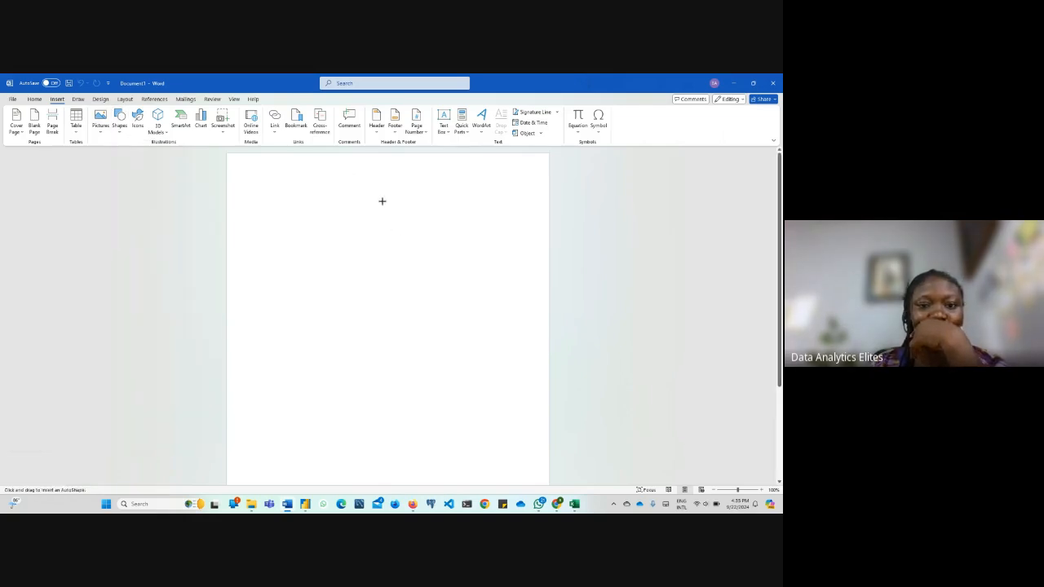
{"action": "left_click_drag", "start_coordinate": [382, 200], "coordinate": [391, 464]}
{"action": "left_click_drag", "start_coordinate": [381, 202], "coordinate": [391, 203]}
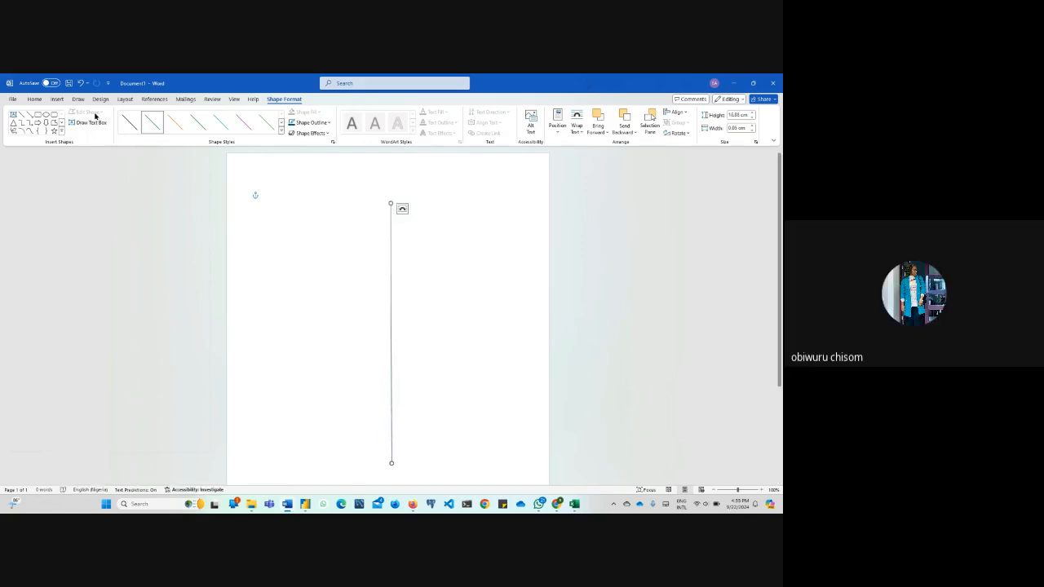
{"action": "left_click", "coordinate": [172, 262]}
{"action": "left_click", "coordinate": [449, 288]}
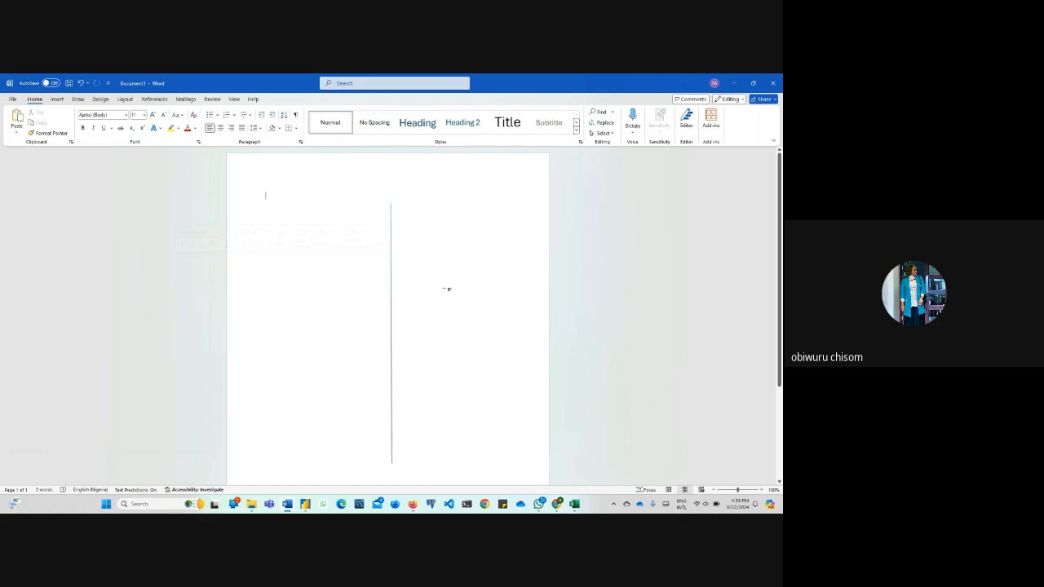
Switch to Firefox, check the Google Meet call and close the untitled Google Docs document without saving its drawing
{"action": "left_click", "coordinate": [412, 506]}
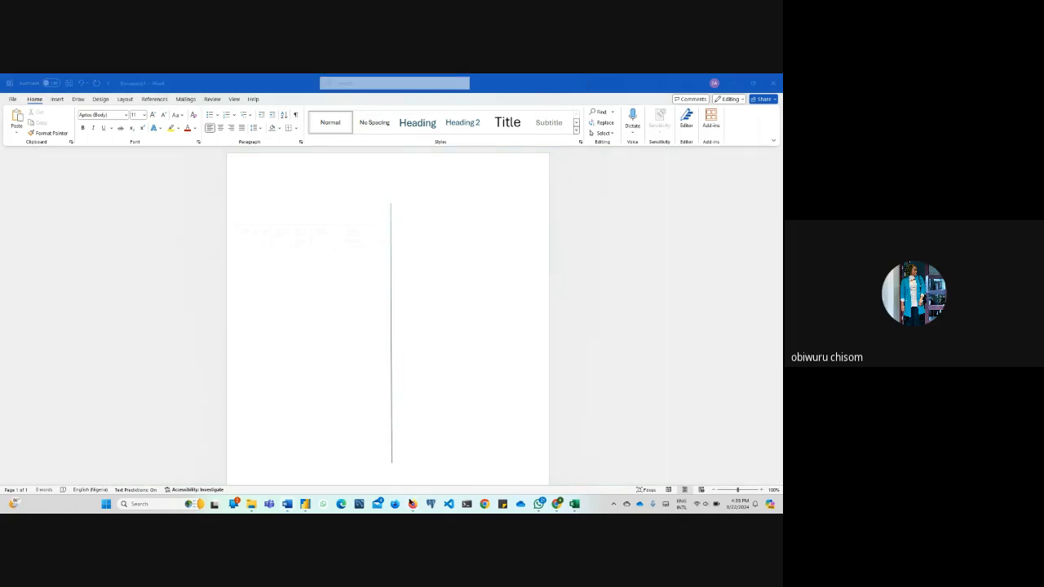
{"action": "left_click", "coordinate": [399, 467]}
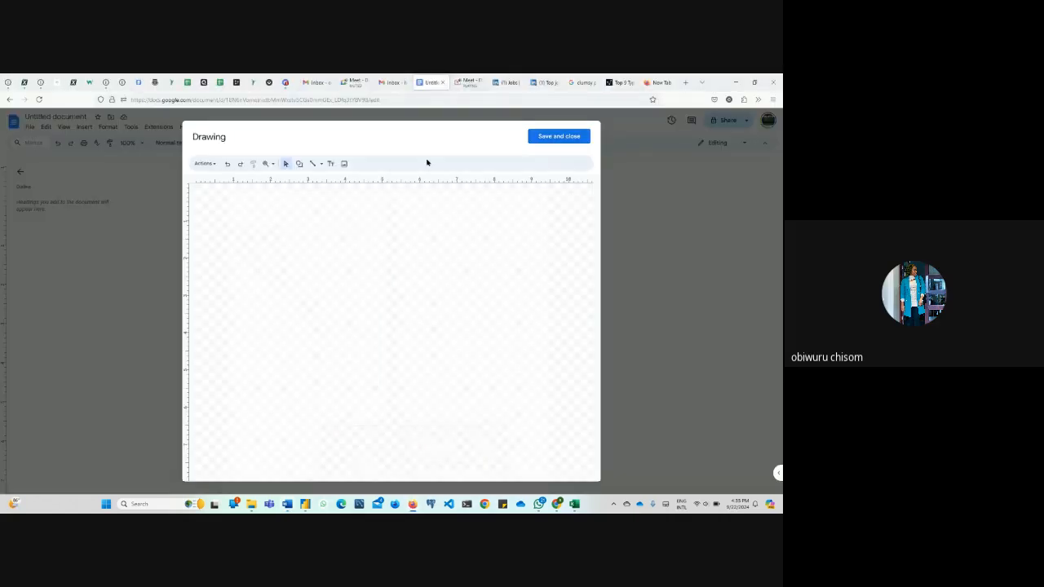
{"action": "left_click", "coordinate": [476, 82]}
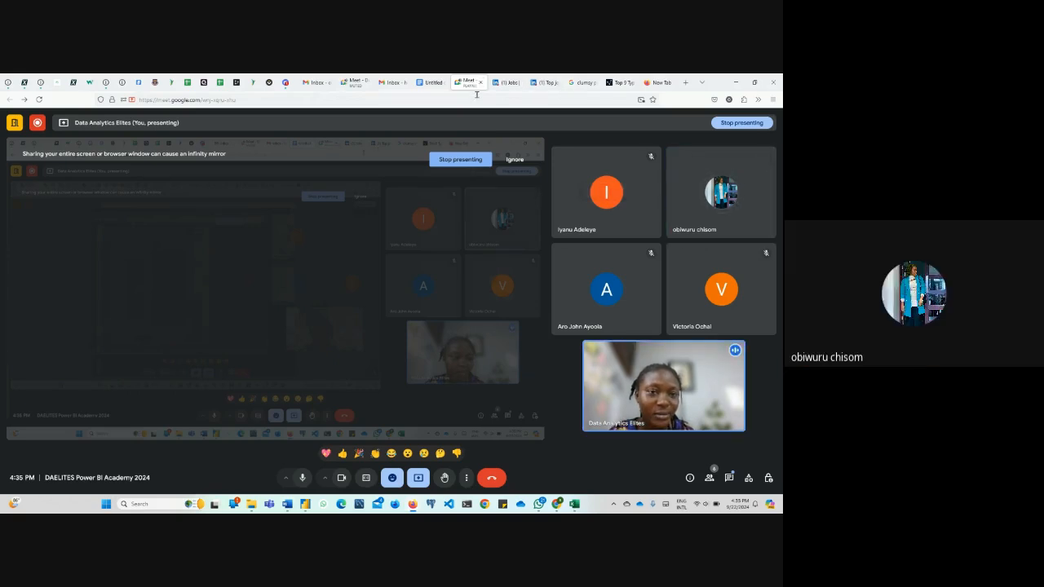
{"action": "left_click", "coordinate": [435, 81]}
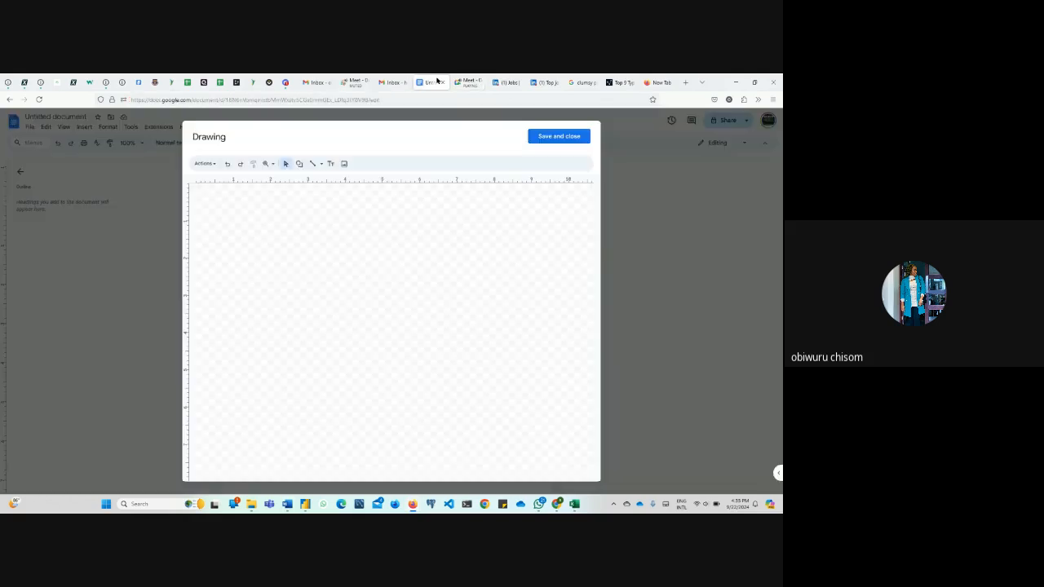
{"action": "left_click", "coordinate": [442, 82]}
{"action": "key", "text": "Return"}
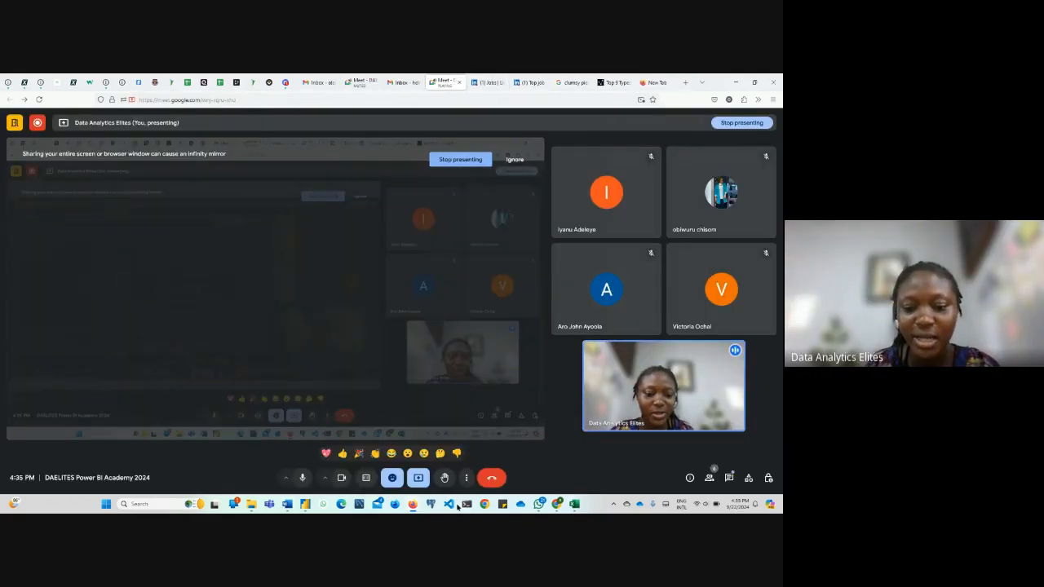
Return to Word and draw a horizontal line across almost the full page width, crossing the vertical line
{"action": "left_click", "coordinate": [287, 504]}
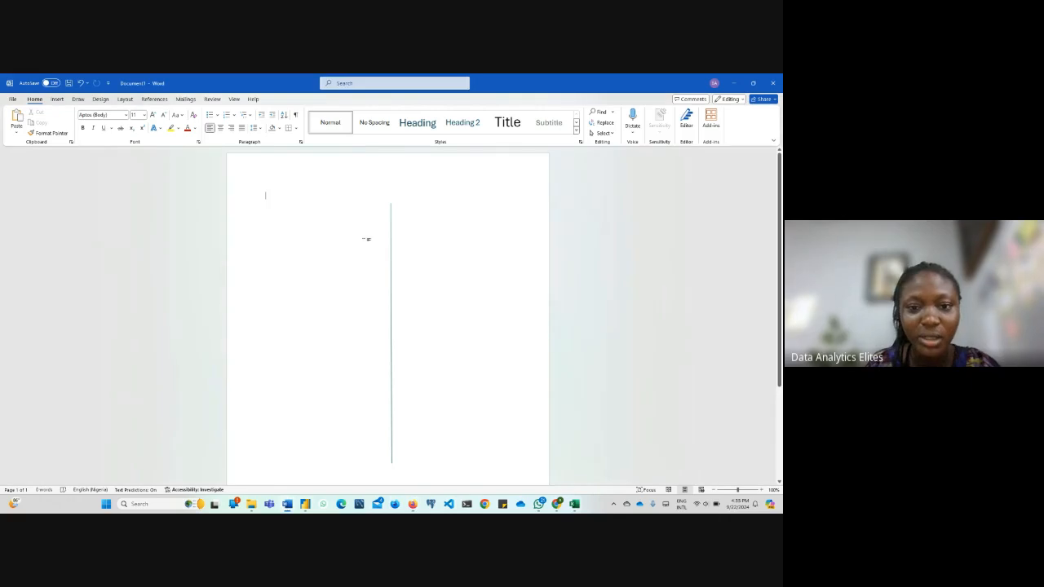
{"action": "left_click_drag", "start_coordinate": [390, 211], "coordinate": [391, 203]}
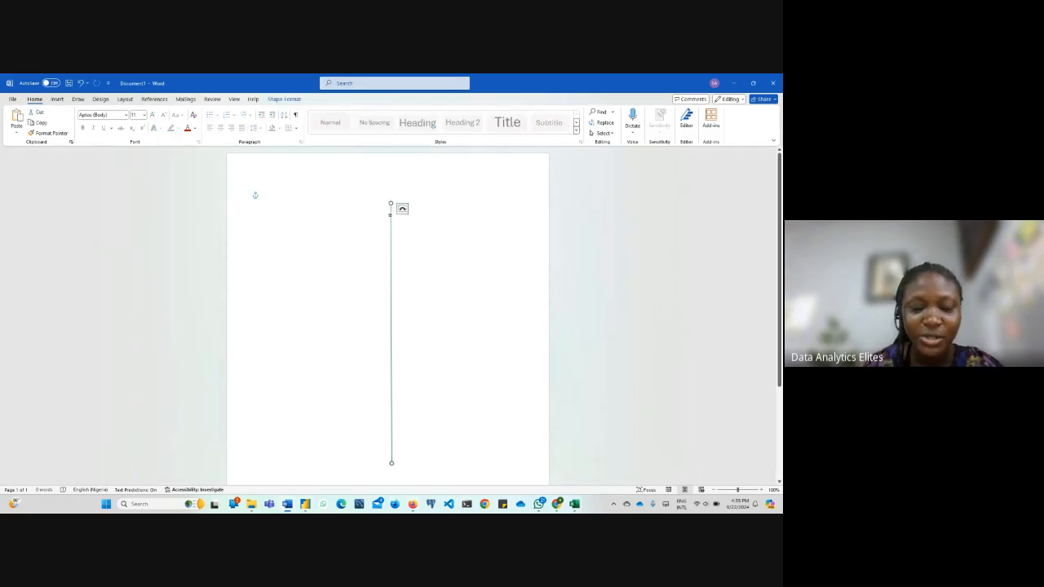
{"action": "left_click", "coordinate": [62, 99]}
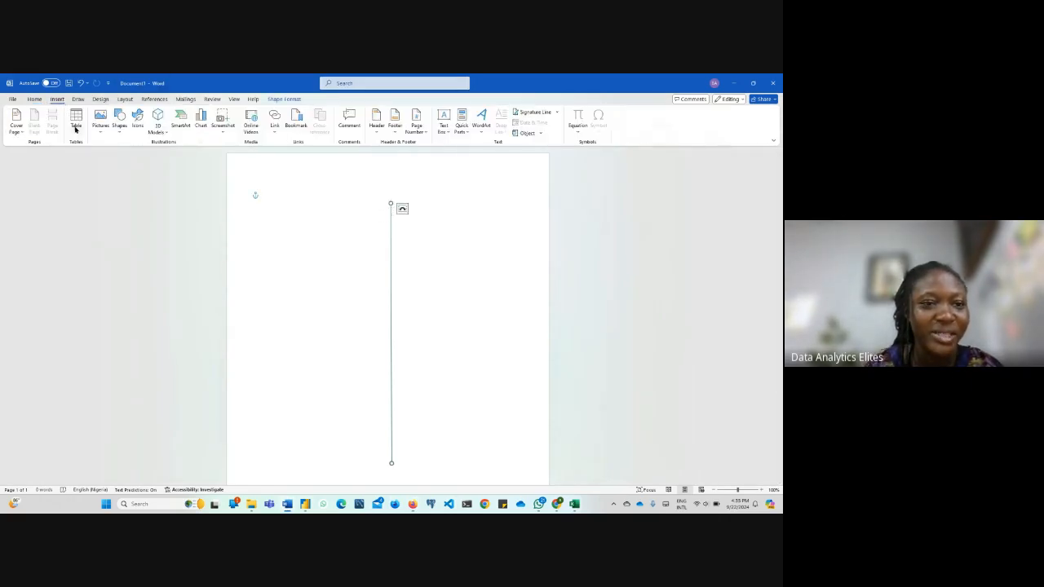
{"action": "left_click", "coordinate": [117, 134]}
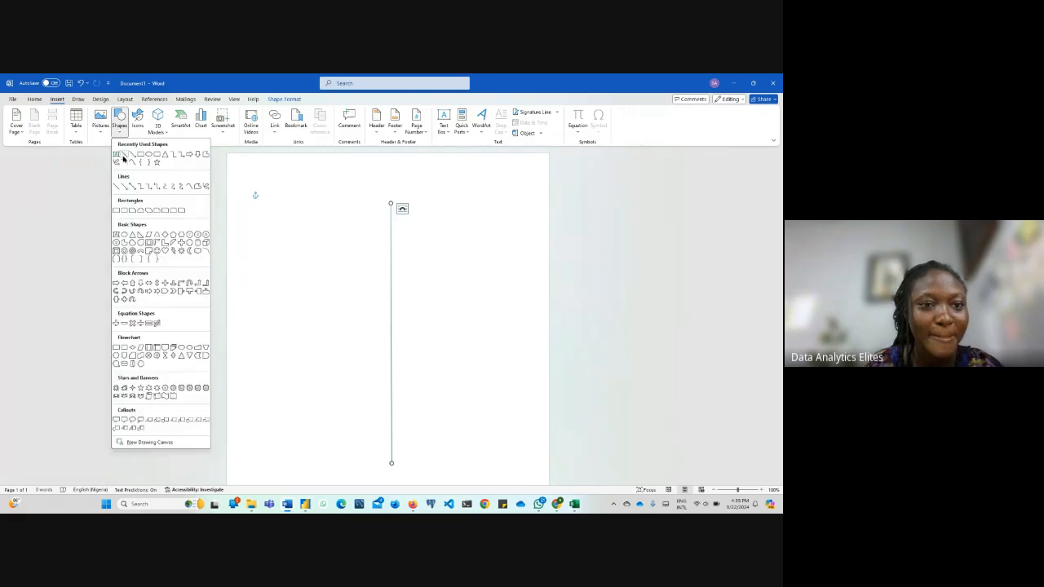
{"action": "left_click", "coordinate": [126, 160]}
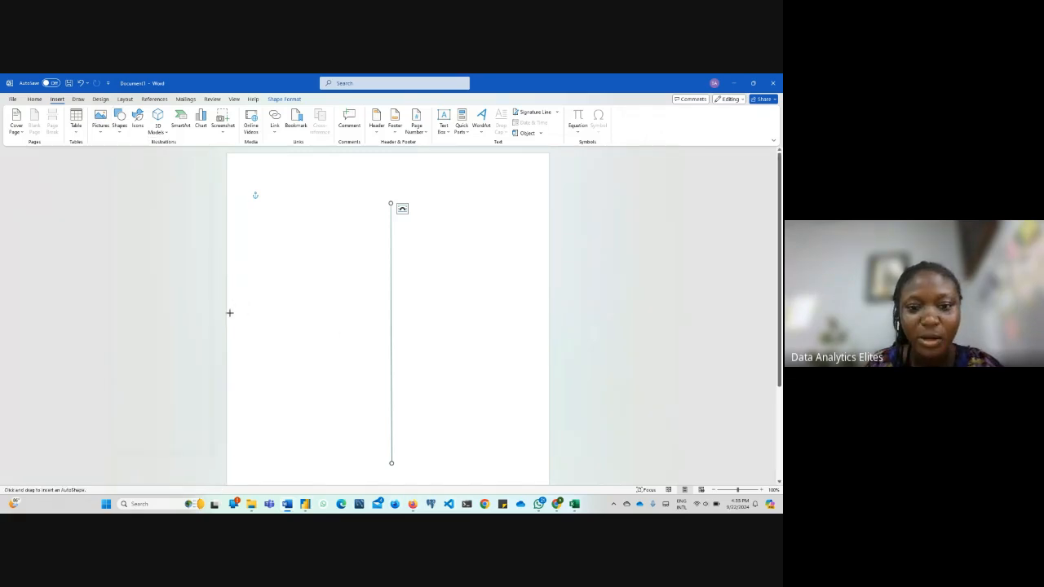
{"action": "left_click_drag", "start_coordinate": [229, 313], "coordinate": [542, 312]}
{"action": "left_click", "coordinate": [499, 354]}
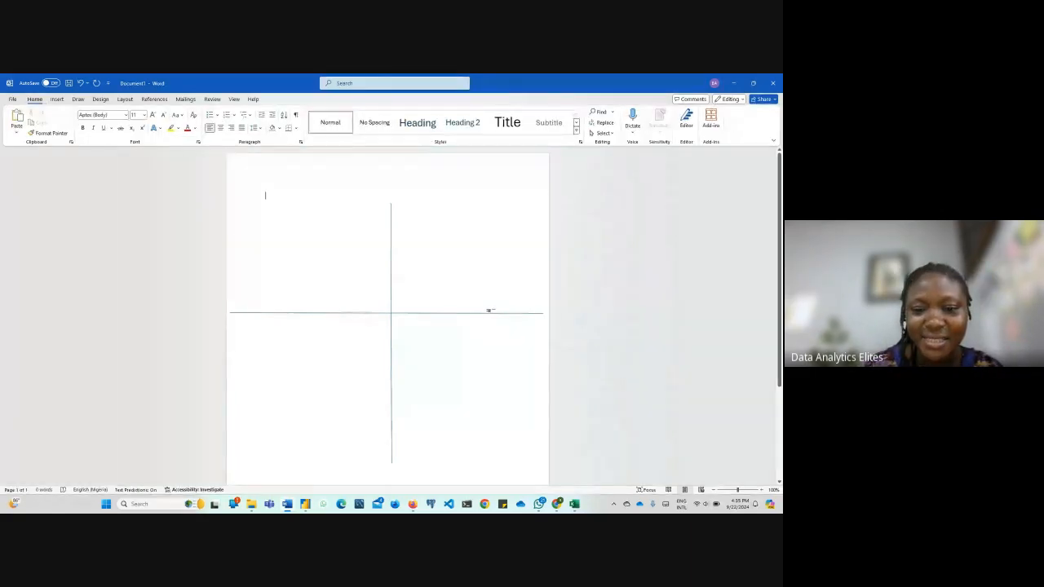
Move the horizontal line further down the page and shift the vertical line slightly left and down
{"action": "left_click", "coordinate": [497, 314]}
{"action": "left_click_drag", "start_coordinate": [499, 321], "coordinate": [500, 357]}
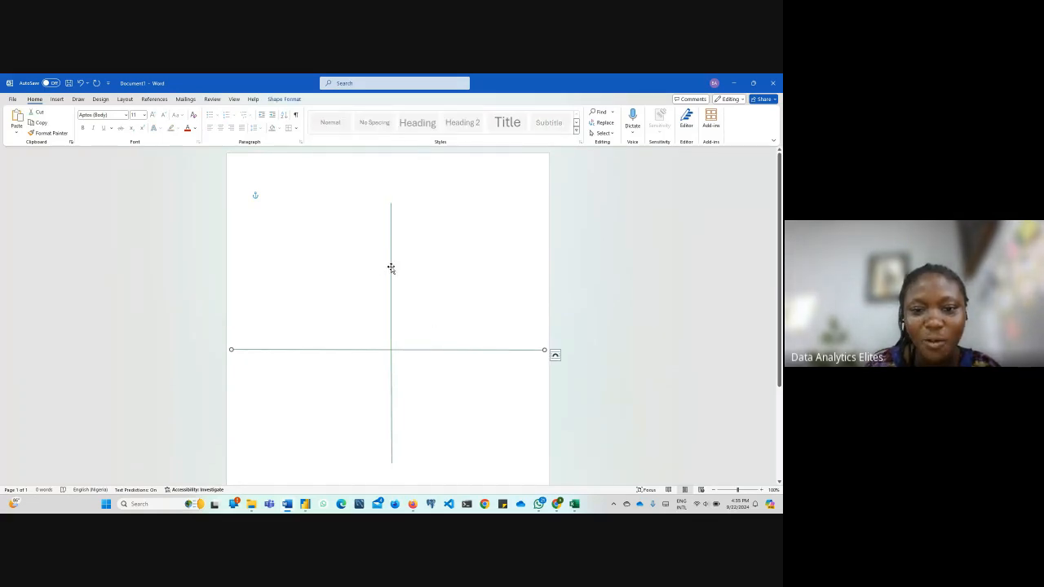
{"action": "left_click_drag", "start_coordinate": [391, 269], "coordinate": [386, 276]}
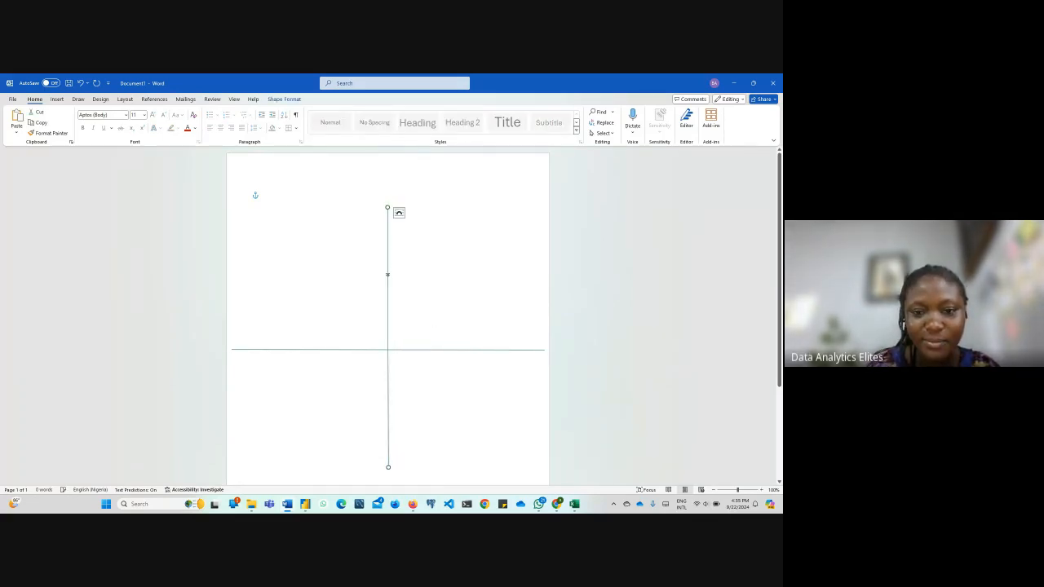
{"action": "left_click", "coordinate": [477, 277]}
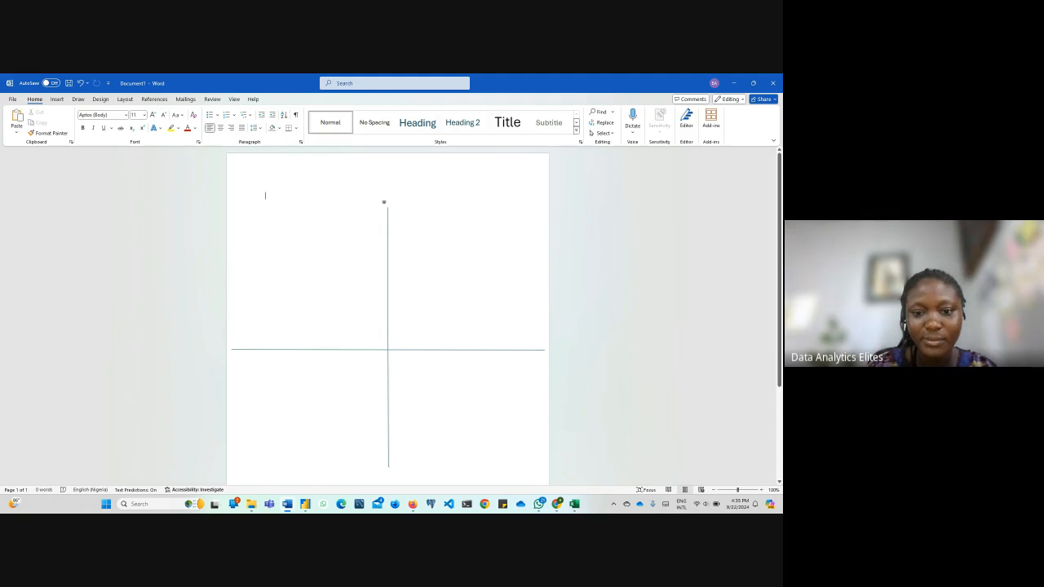
Switch to Power BI Desktop and review the visual types in the expanded visuals gallery down to its last entries
{"action": "mouse_move", "coordinate": [412, 505]}
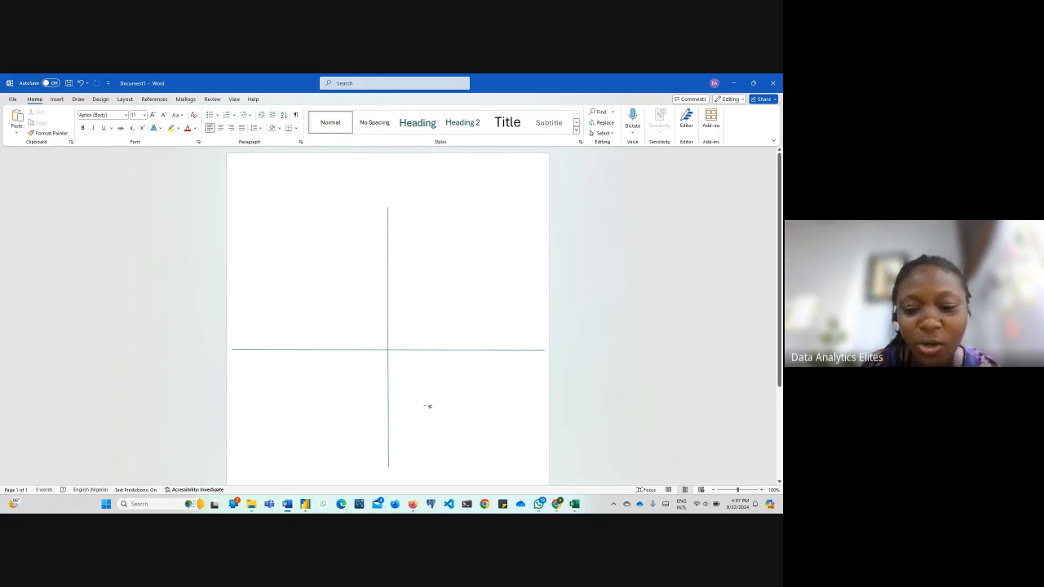
{"action": "mouse_move", "coordinate": [305, 505]}
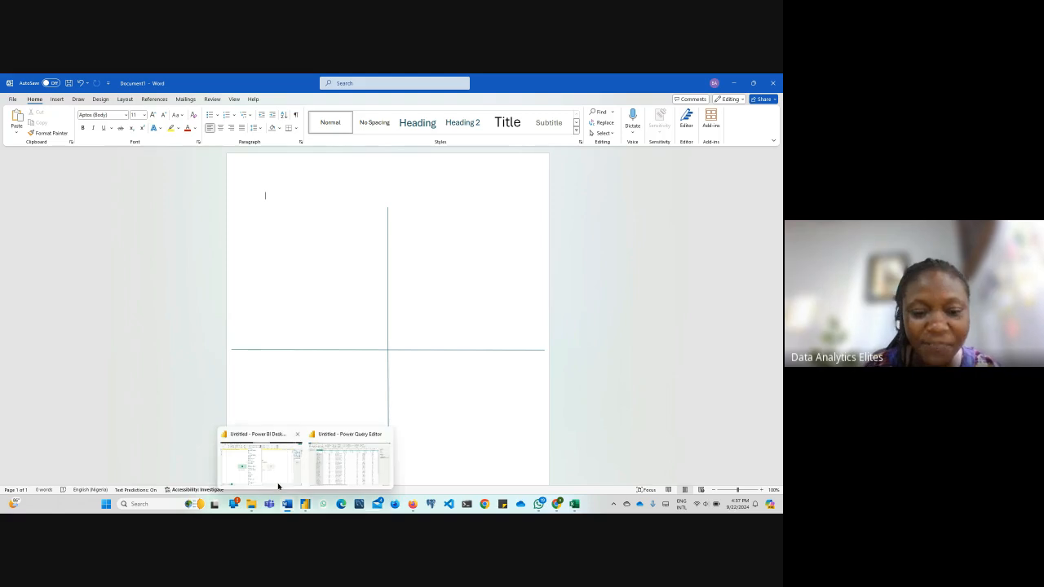
{"action": "left_click", "coordinate": [285, 482]}
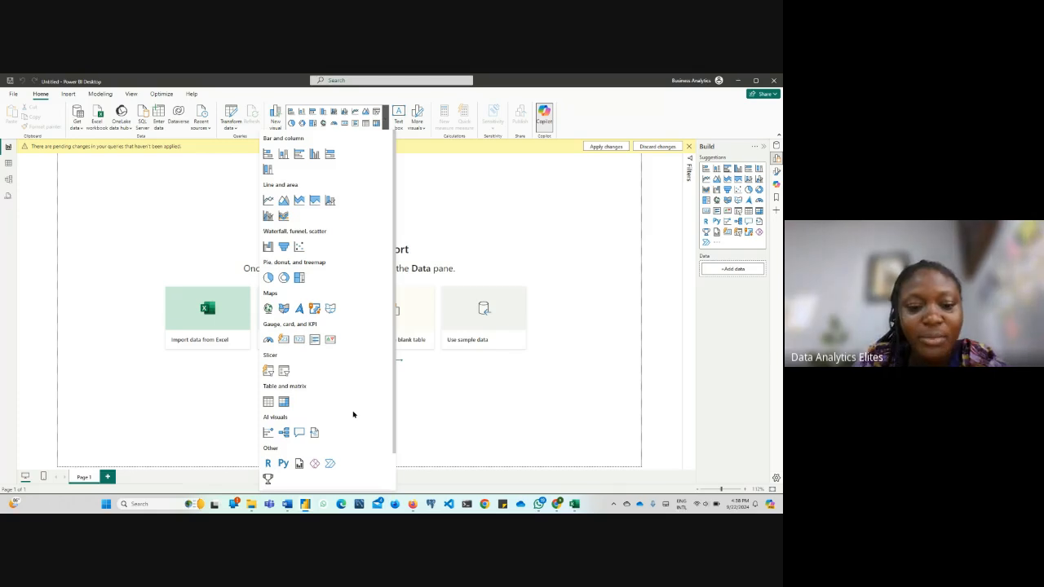
{"action": "scroll", "coordinate": [327, 428], "scroll_direction": "down", "scroll_amount": 2}
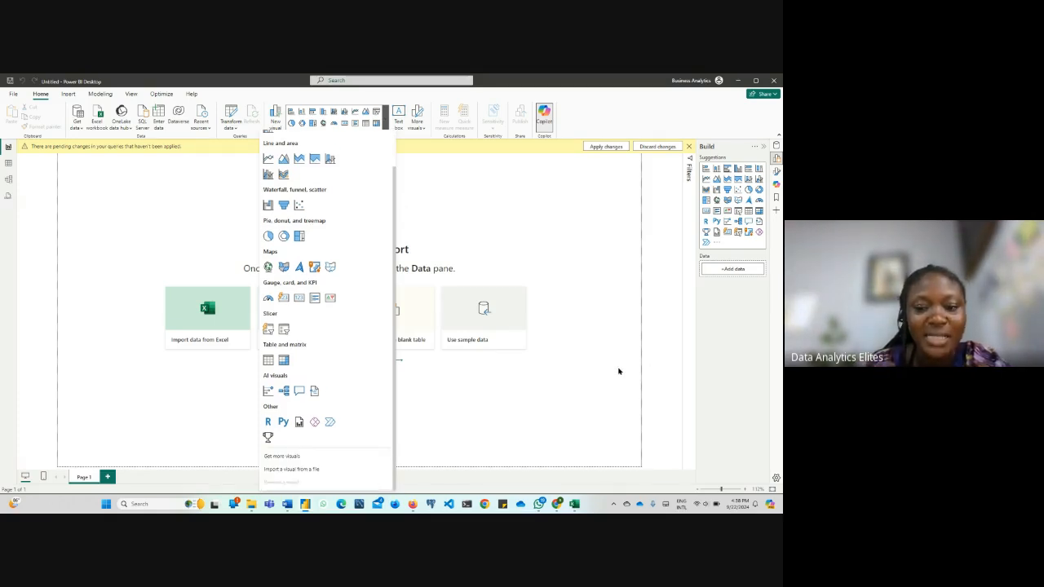
Switch to Power Query Editor and look across the HRDataset columns from Employee_Name to PerformanceScore and back
{"action": "left_click", "coordinate": [304, 508]}
{"action": "left_click", "coordinate": [351, 461]}
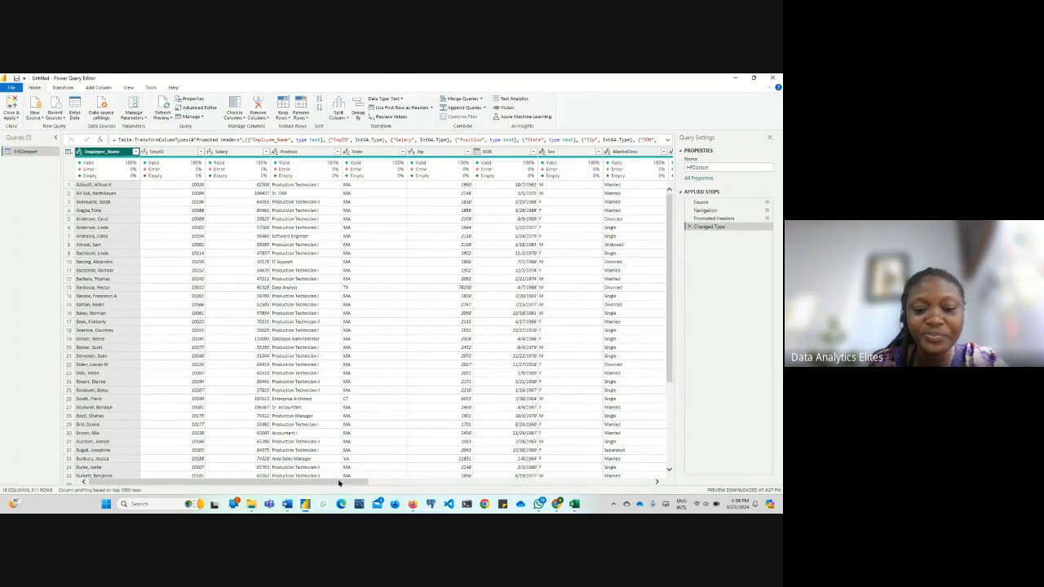
{"action": "left_click_drag", "start_coordinate": [339, 483], "coordinate": [318, 495]}
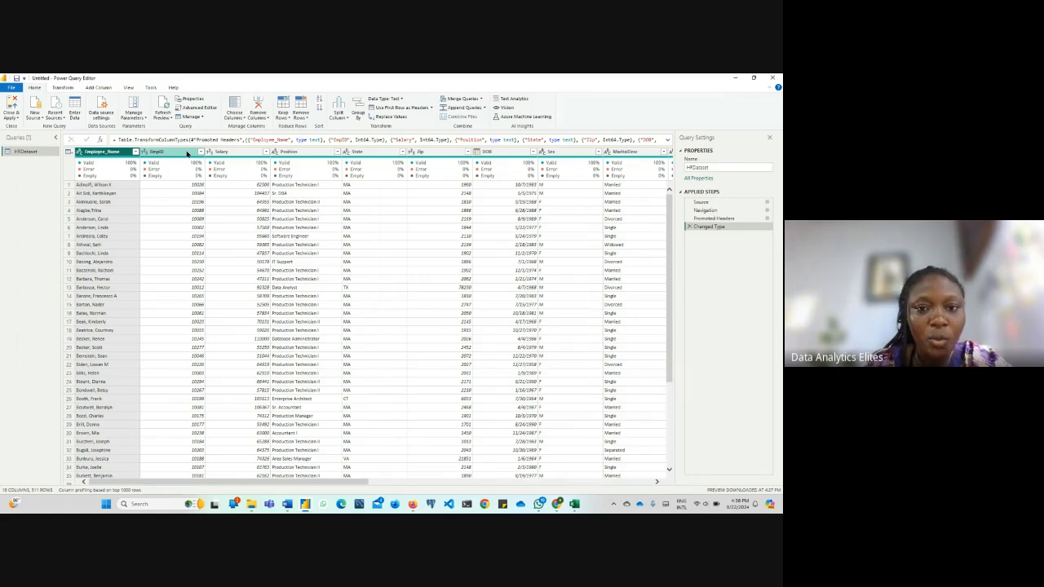
{"action": "left_click_drag", "start_coordinate": [350, 483], "coordinate": [648, 488]}
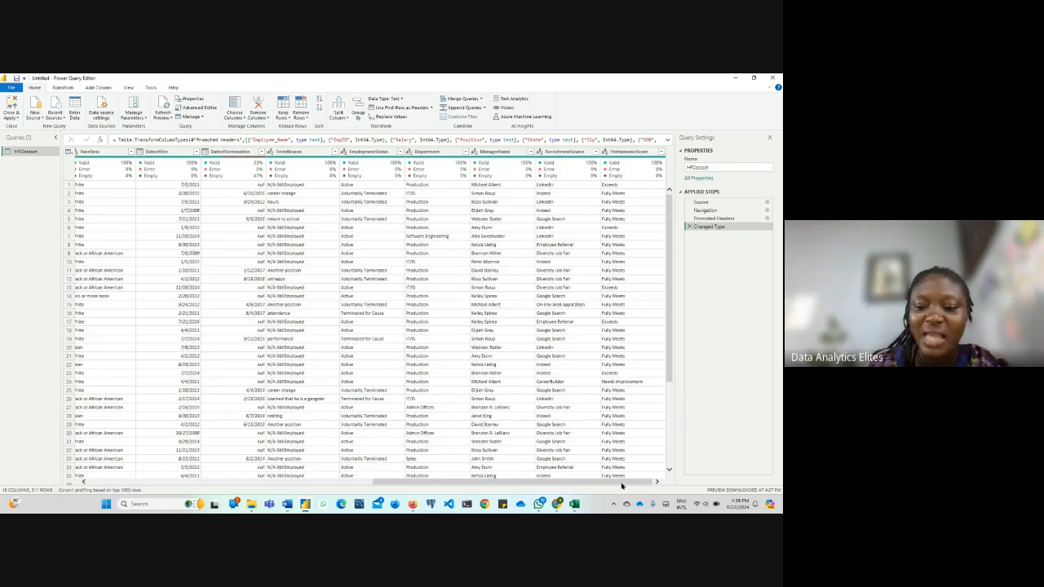
{"action": "left_click_drag", "start_coordinate": [622, 482], "coordinate": [325, 511]}
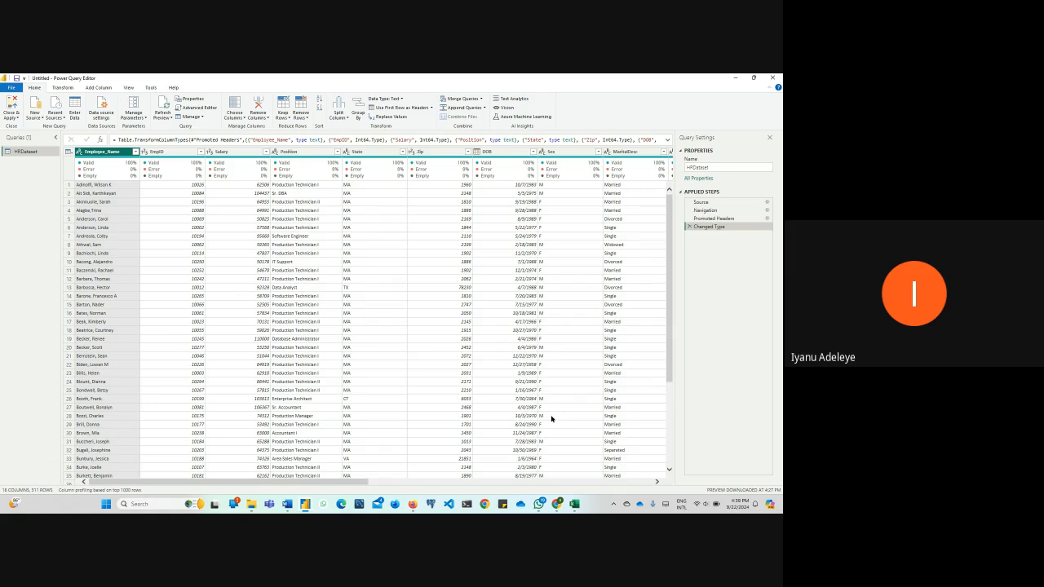
Switch to the Google Meet call in Firefox and check the participants and the screen presentation
{"action": "mouse_move", "coordinate": [413, 507]}
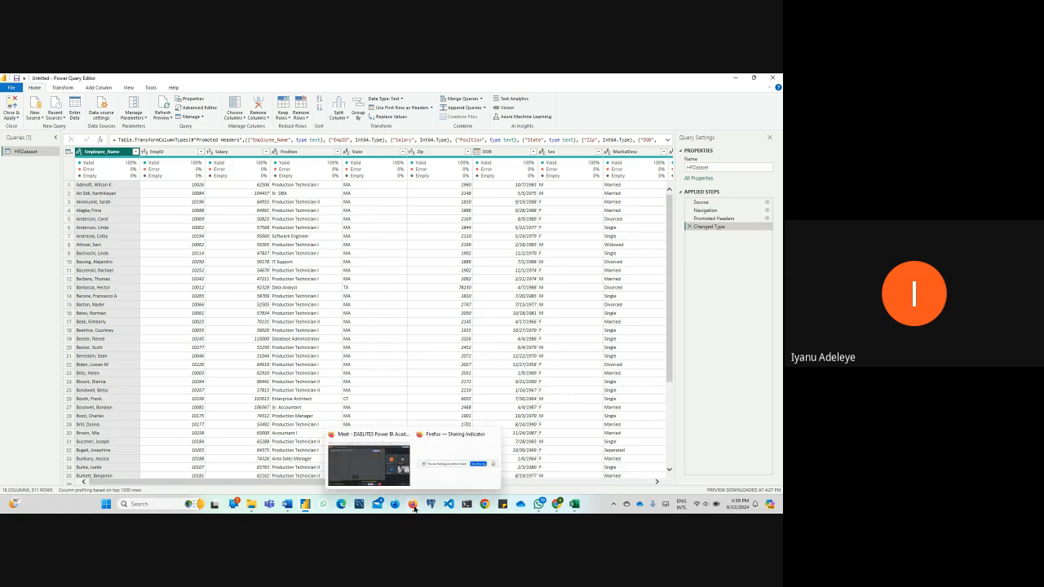
{"action": "left_click", "coordinate": [369, 463]}
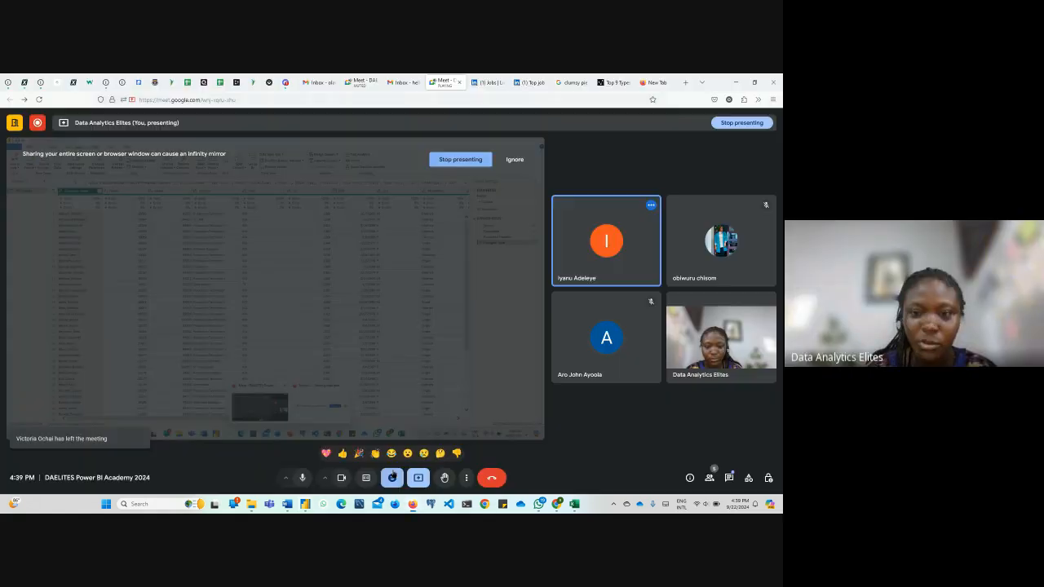
{"action": "left_click", "coordinate": [451, 162]}
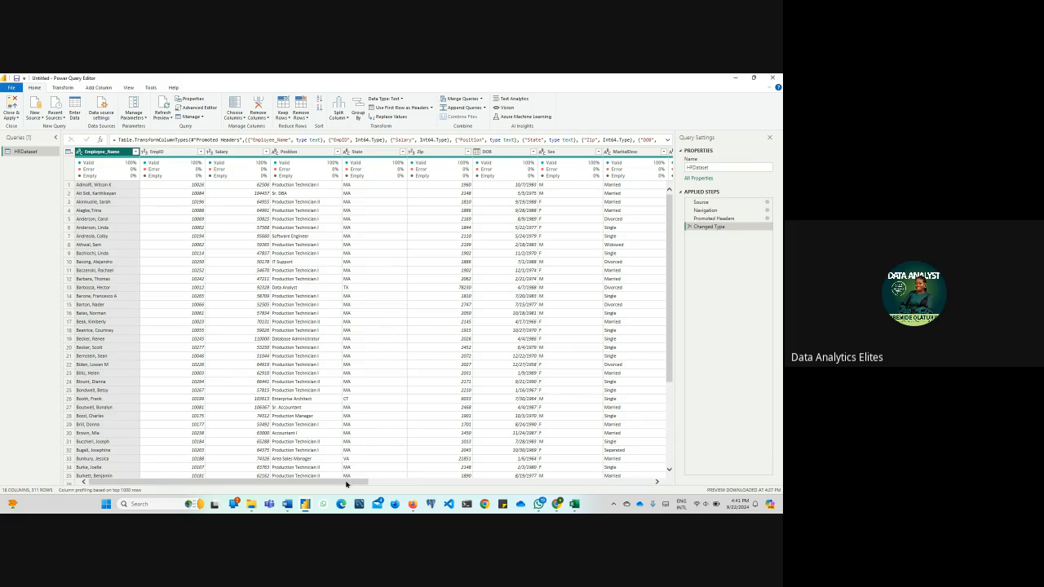
Read the in-call messages of the Google Meet call in Firefox, then close them
{"action": "left_click_drag", "start_coordinate": [347, 484], "coordinate": [379, 484]}
{"action": "mouse_move", "coordinate": [413, 506]}
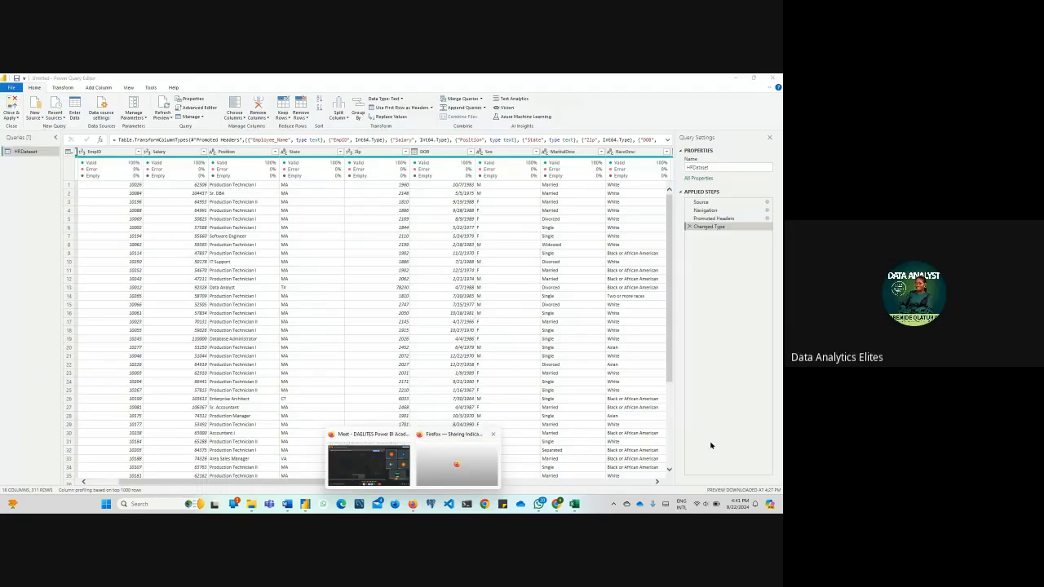
{"action": "left_click", "coordinate": [371, 463]}
{"action": "left_click", "coordinate": [731, 478]}
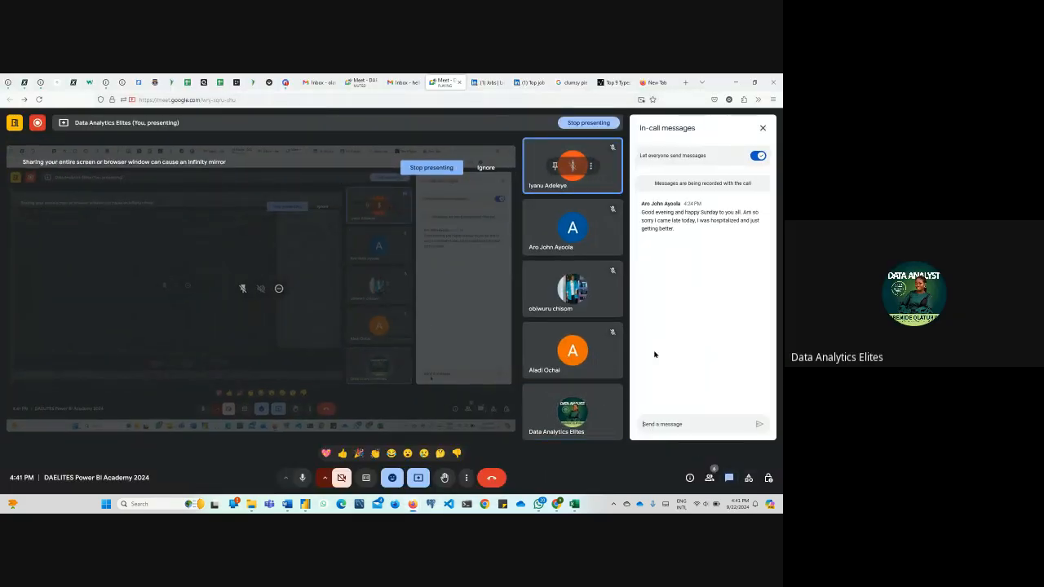
{"action": "left_click", "coordinate": [763, 128]}
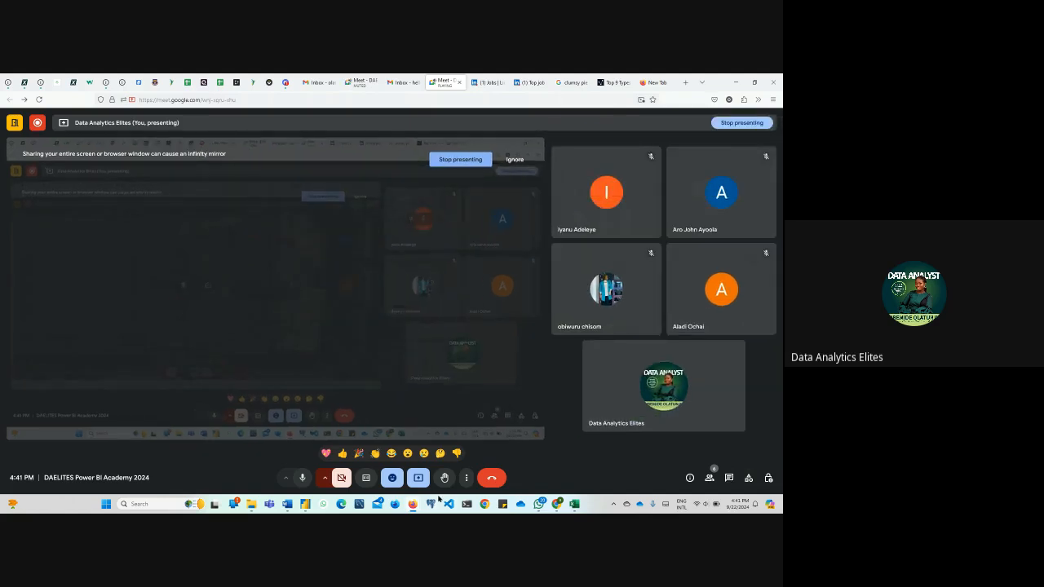
Return to Power Query Editor and examine the HRDataset columns from Employee_Name through to PerformanceScore
{"action": "mouse_move", "coordinate": [305, 506]}
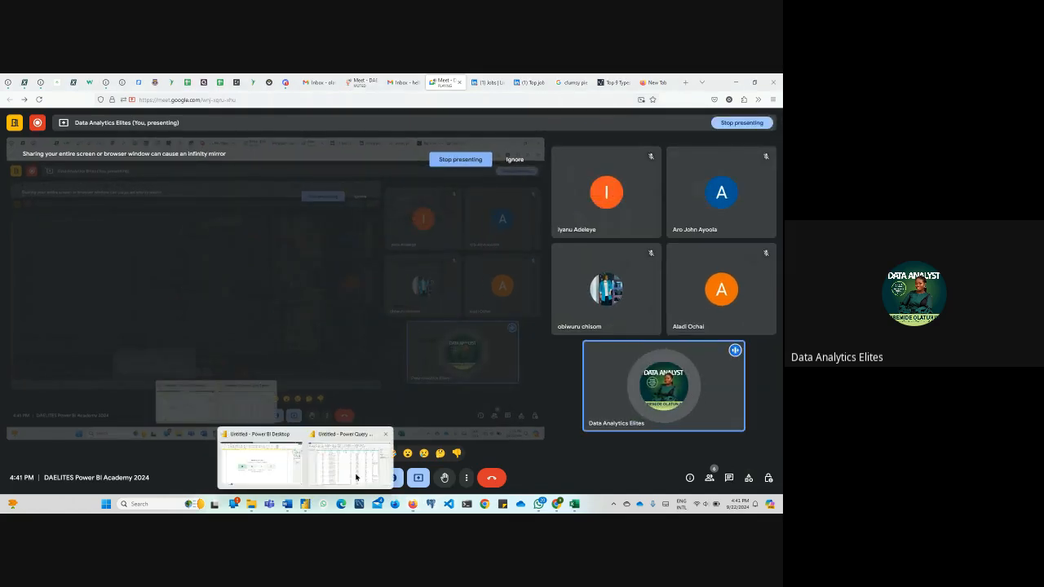
{"action": "left_click", "coordinate": [336, 471]}
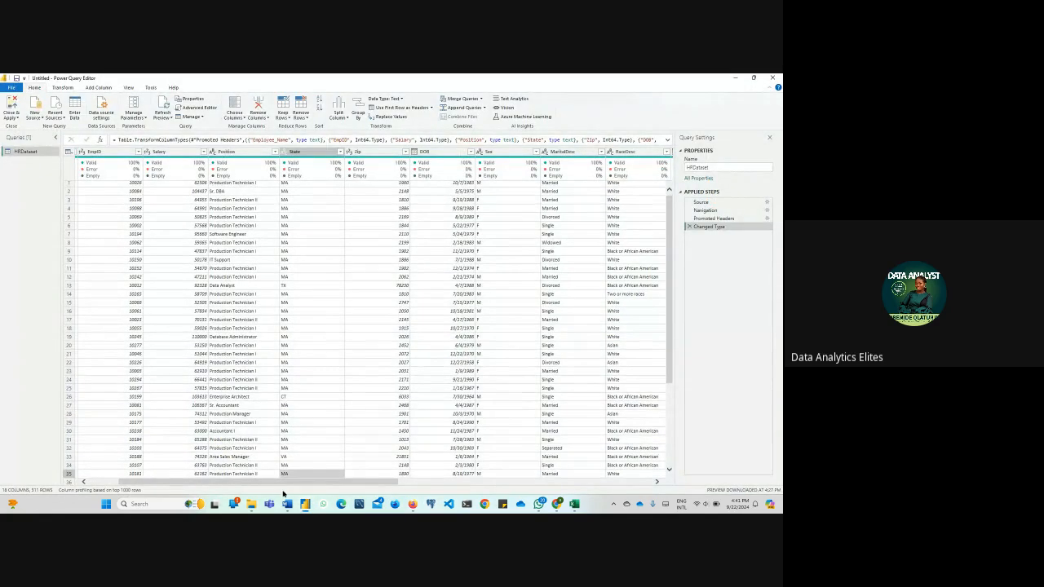
{"action": "left_click_drag", "start_coordinate": [282, 486], "coordinate": [216, 492]}
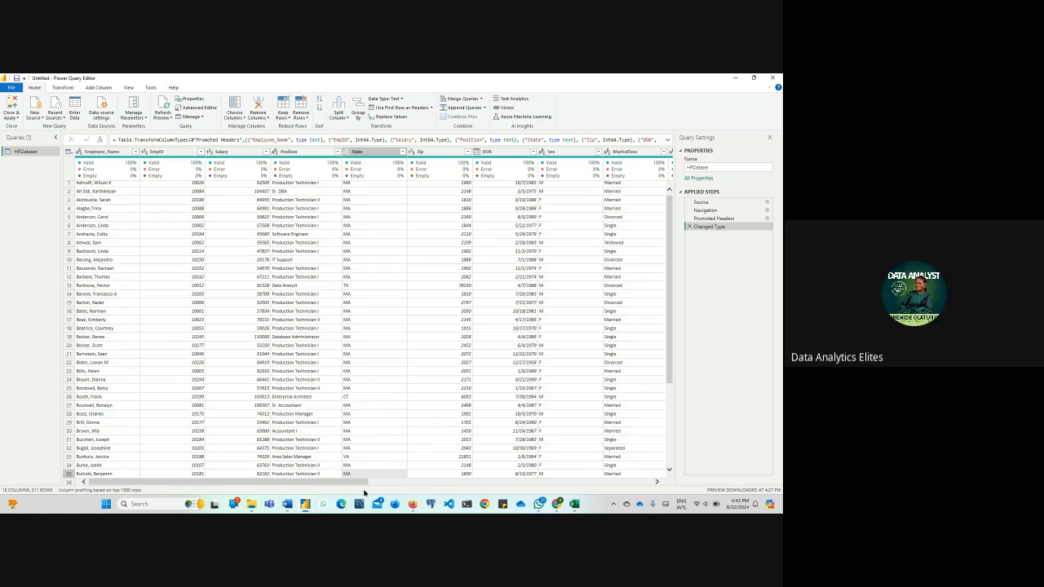
{"action": "left_click_drag", "start_coordinate": [356, 483], "coordinate": [524, 473]}
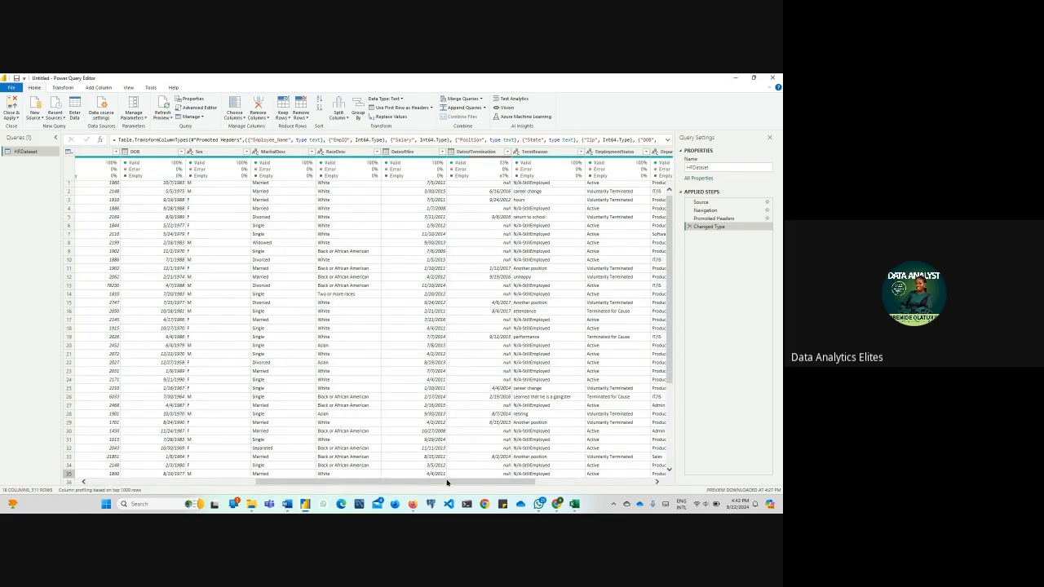
{"action": "left_click_drag", "start_coordinate": [456, 485], "coordinate": [528, 493]}
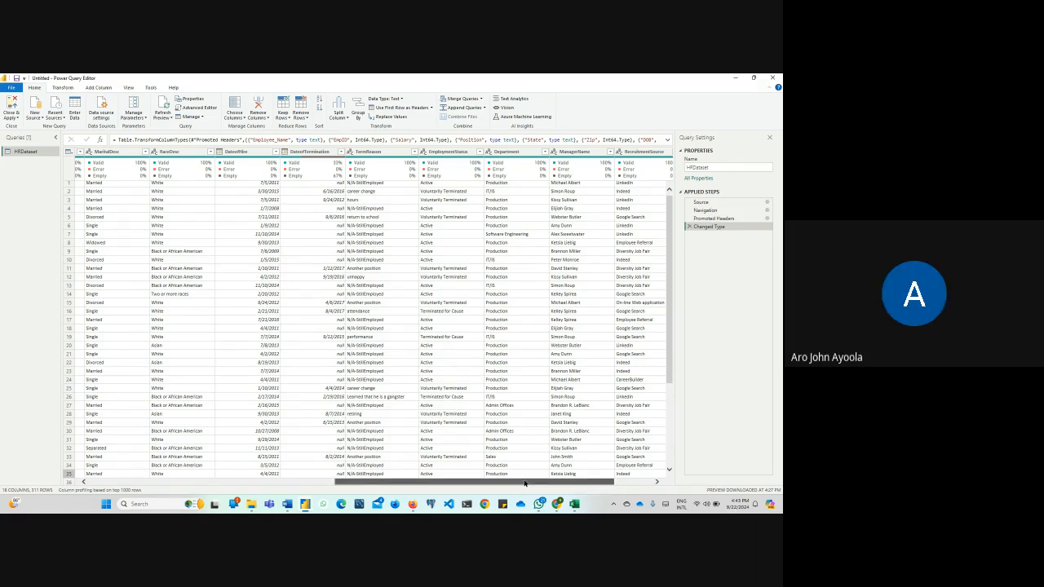
{"action": "left_click_drag", "start_coordinate": [525, 484], "coordinate": [569, 486]}
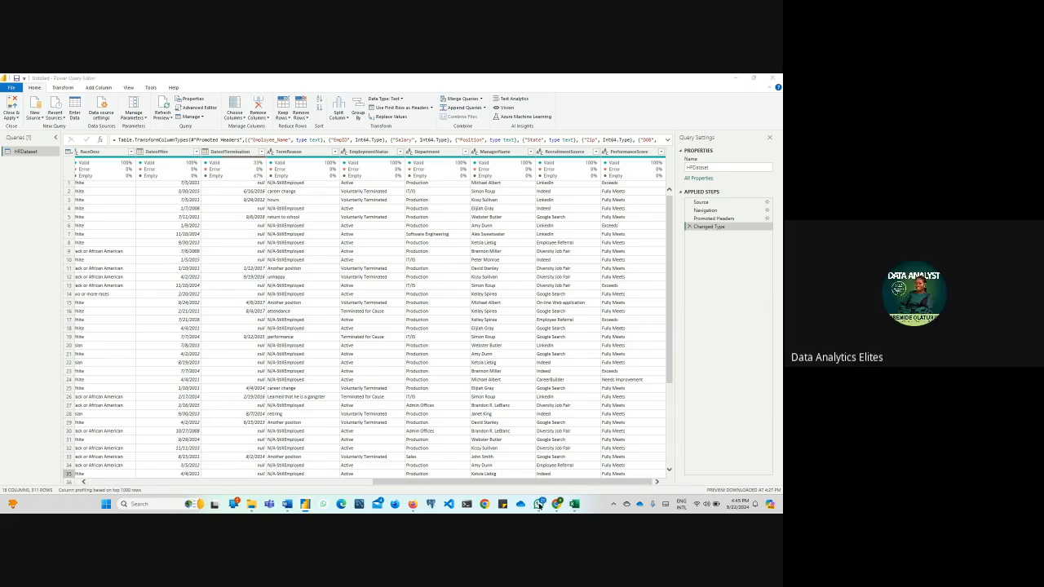
Switch to WhatsApp and view the HR dashboard photos sent in the open chat, ending with the overview page photo
{"action": "left_click", "coordinate": [538, 505]}
{"action": "left_click", "coordinate": [358, 240]}
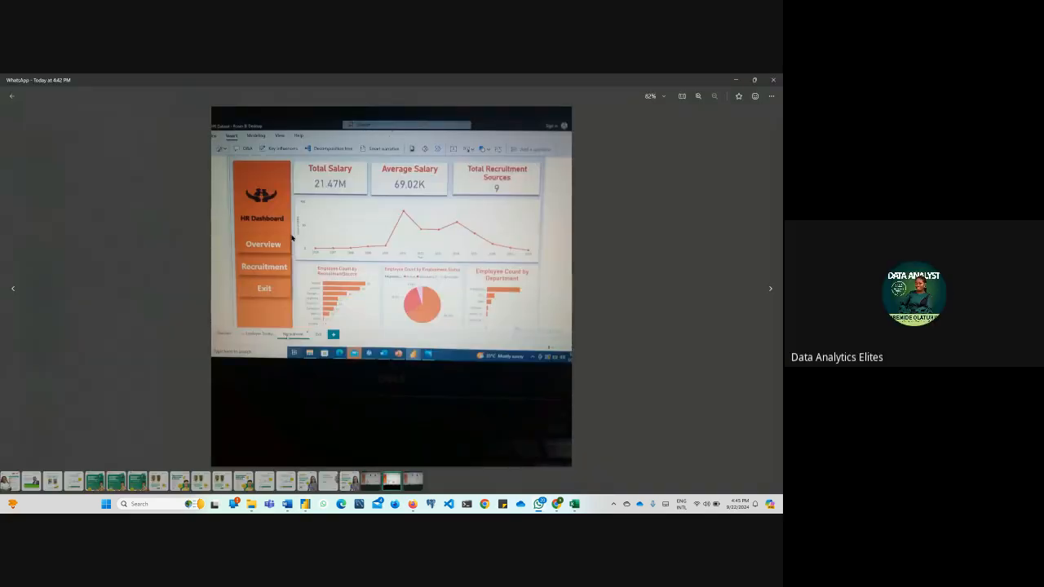
{"action": "left_click", "coordinate": [768, 290]}
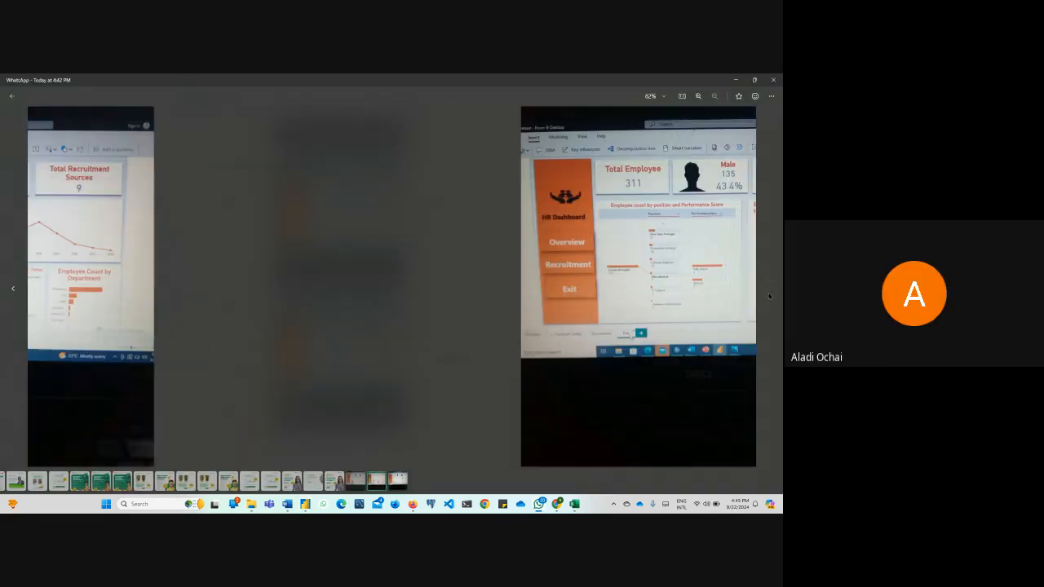
{"action": "key", "text": "Escape"}
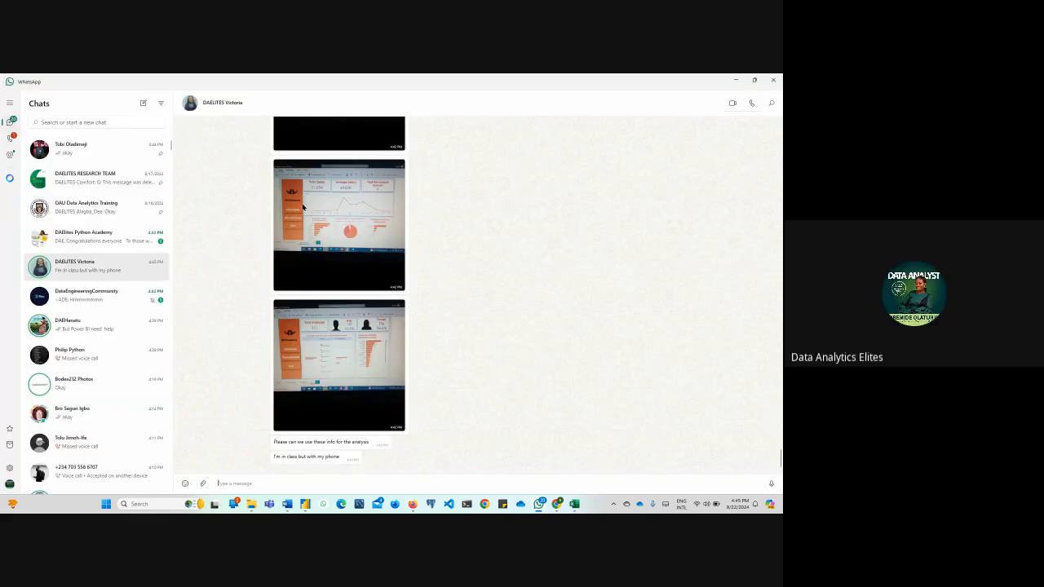
{"action": "scroll", "coordinate": [365, 368], "scroll_direction": "up", "scroll_amount": 5}
{"action": "left_click", "coordinate": [365, 368]}
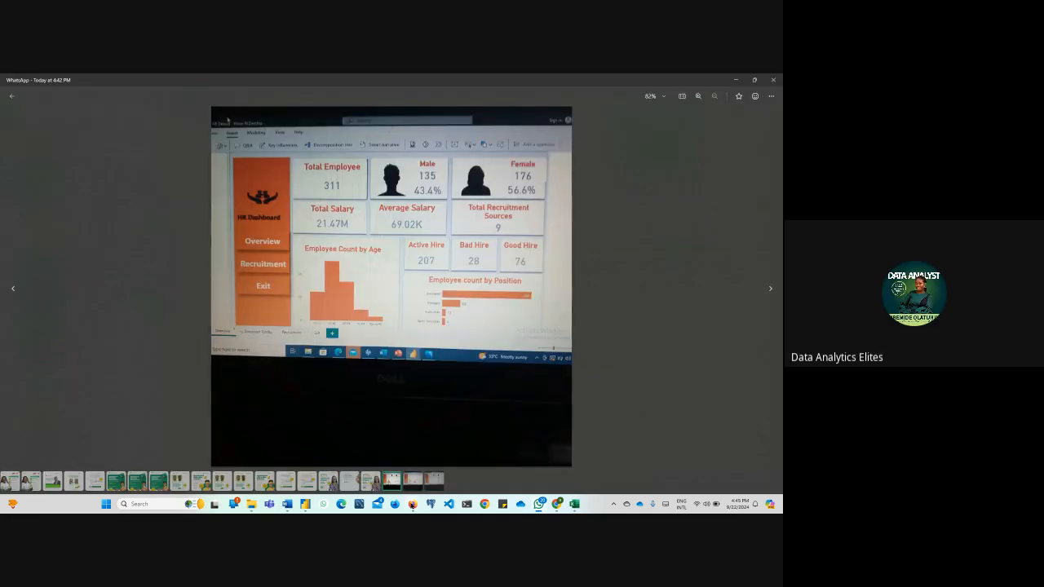
{"action": "left_click", "coordinate": [12, 98]}
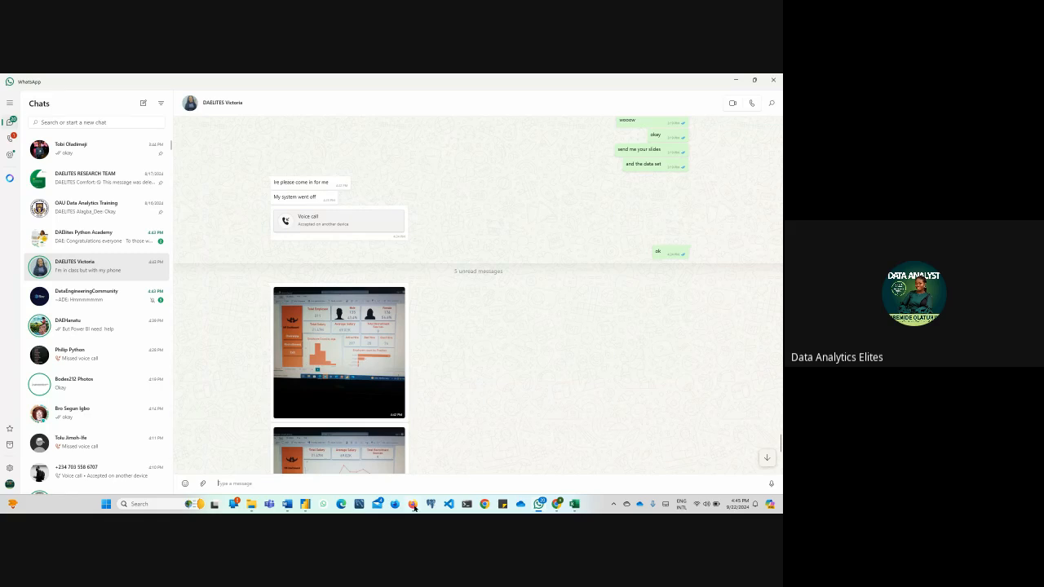
Check the Google Meet call in Firefox again and return to the HRDataset query in Power Query Editor
{"action": "mouse_move", "coordinate": [413, 504]}
{"action": "left_click", "coordinate": [371, 457]}
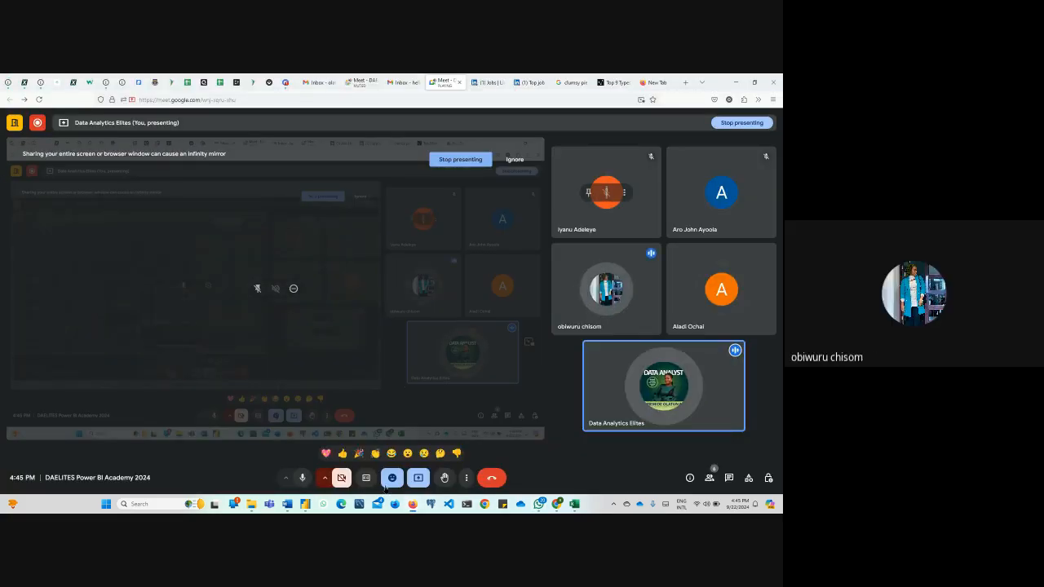
{"action": "mouse_move", "coordinate": [305, 504]}
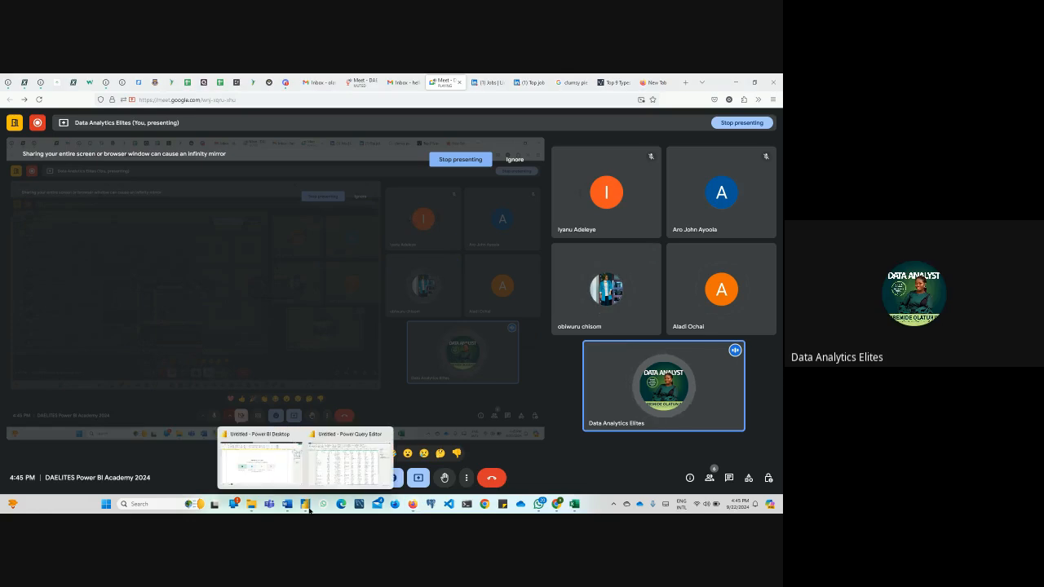
{"action": "left_click", "coordinate": [335, 463]}
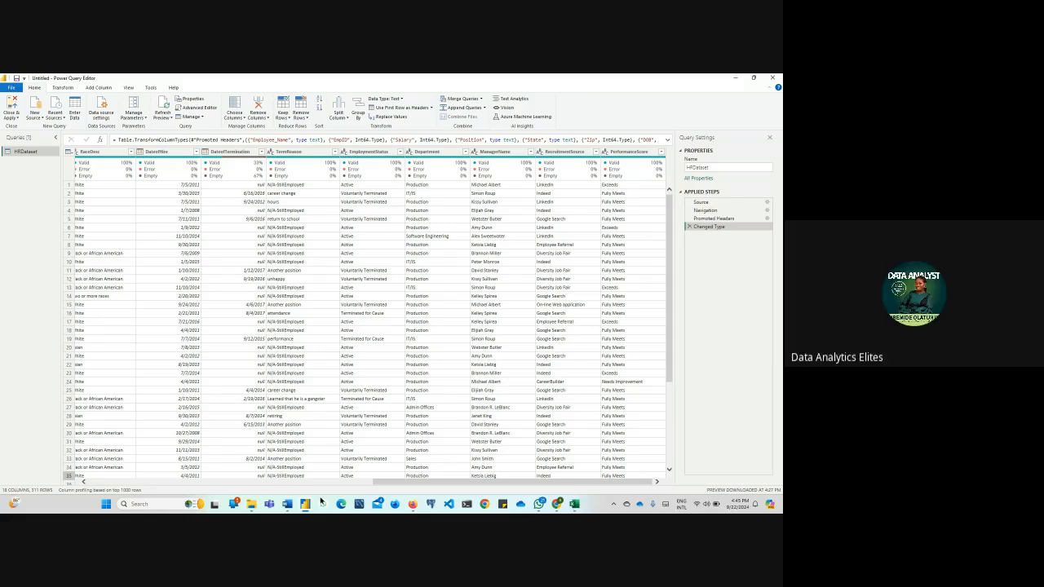
Inspect the distinct values of the State and Position columns without filtering, then view the last columns up to PerformanceScore
{"action": "left_click_drag", "start_coordinate": [448, 487], "coordinate": [150, 497]}
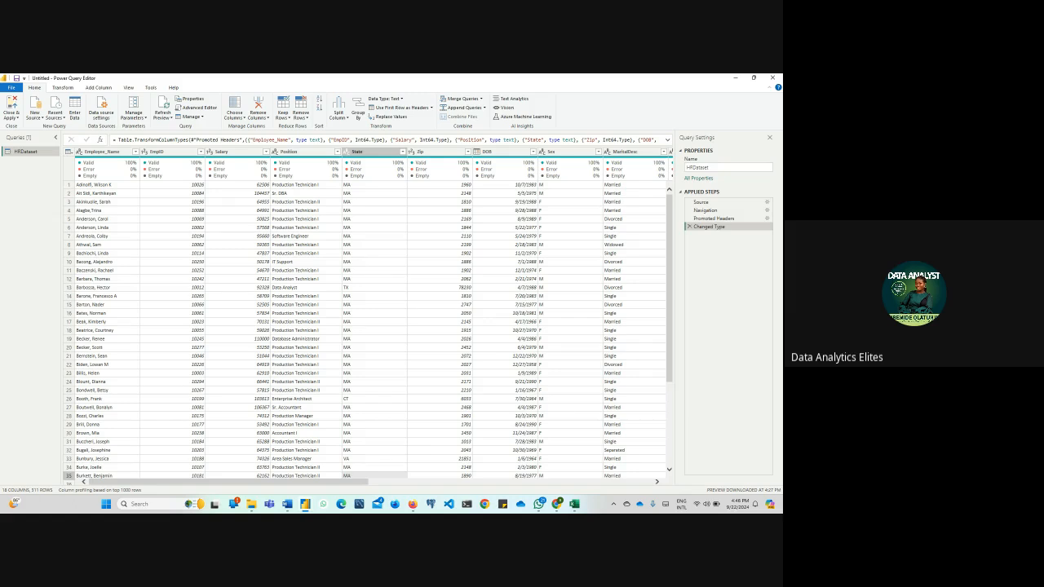
{"action": "left_click", "coordinate": [402, 153]}
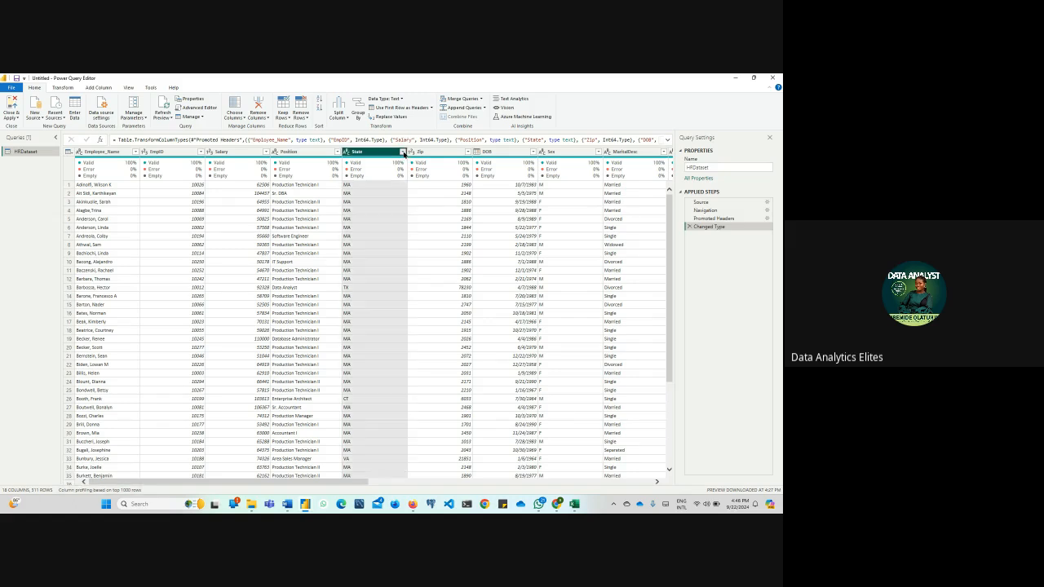
{"action": "left_click", "coordinate": [300, 153]}
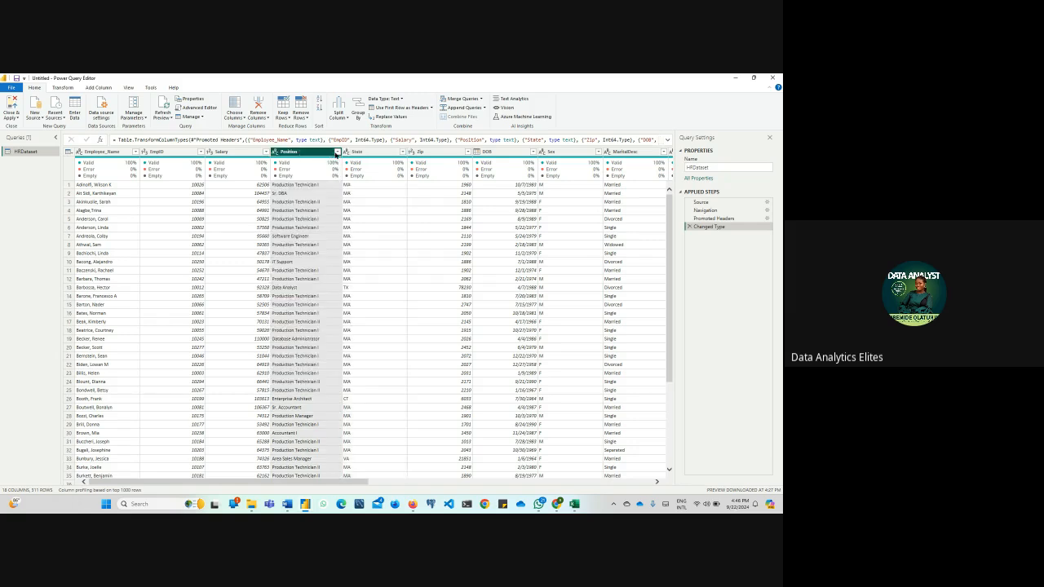
{"action": "left_click", "coordinate": [337, 152]}
{"action": "scroll", "coordinate": [272, 330], "scroll_direction": "down", "scroll_amount": 5}
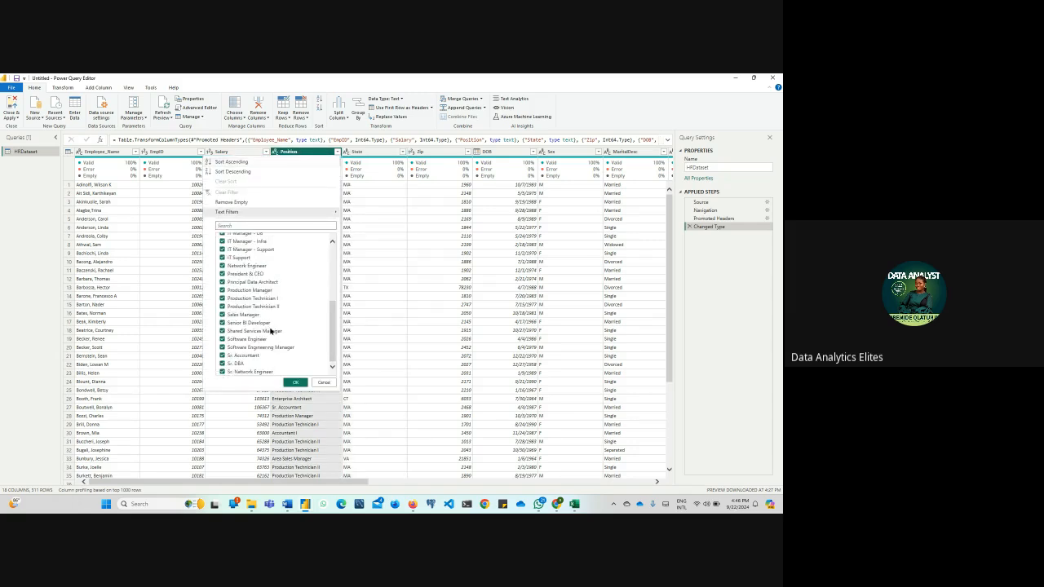
{"action": "scroll", "coordinate": [272, 329], "scroll_direction": "up", "scroll_amount": 5}
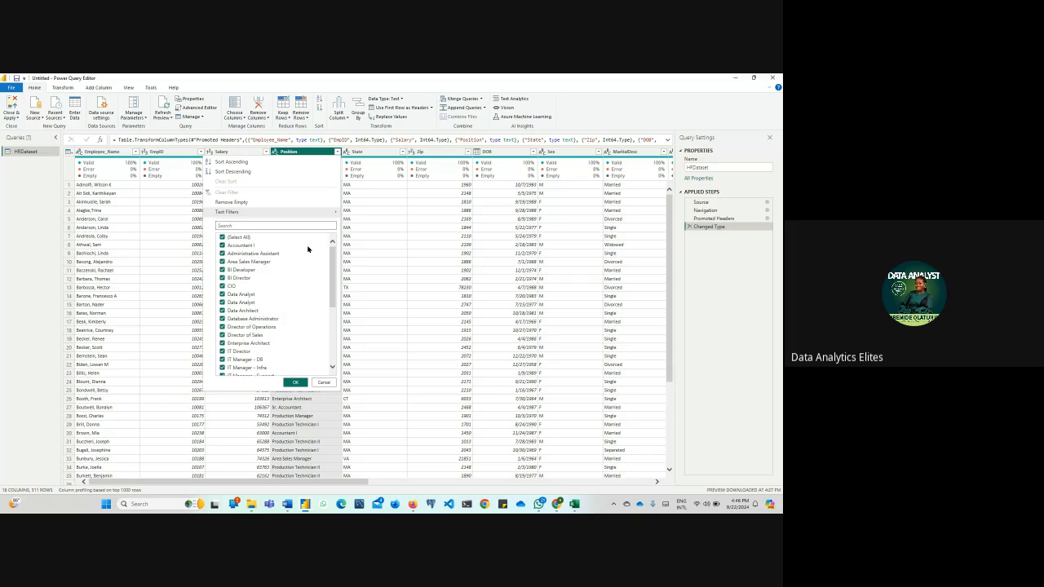
{"action": "left_click", "coordinate": [385, 272]}
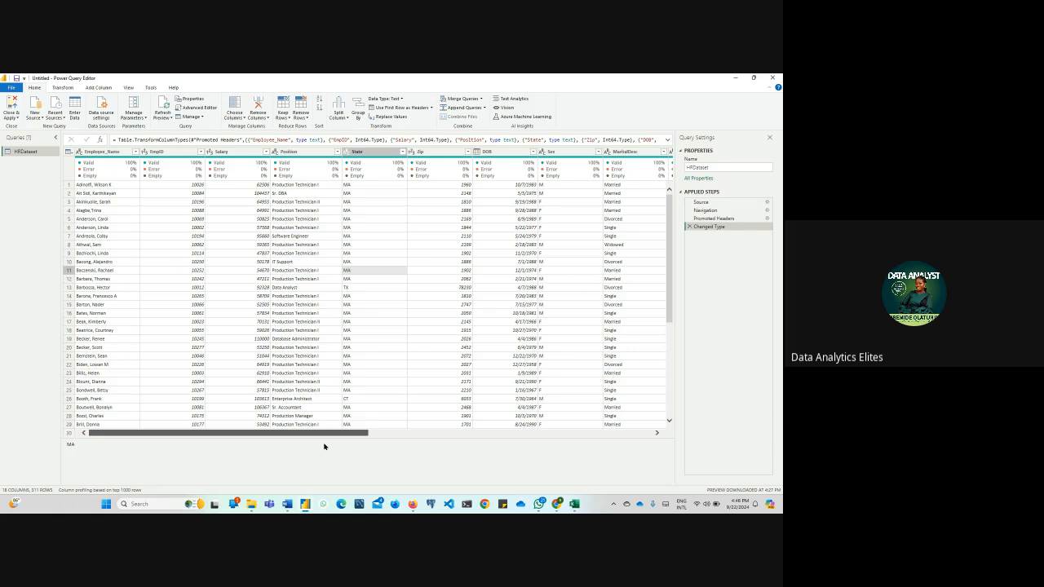
{"action": "left_click_drag", "start_coordinate": [324, 446], "coordinate": [613, 465]}
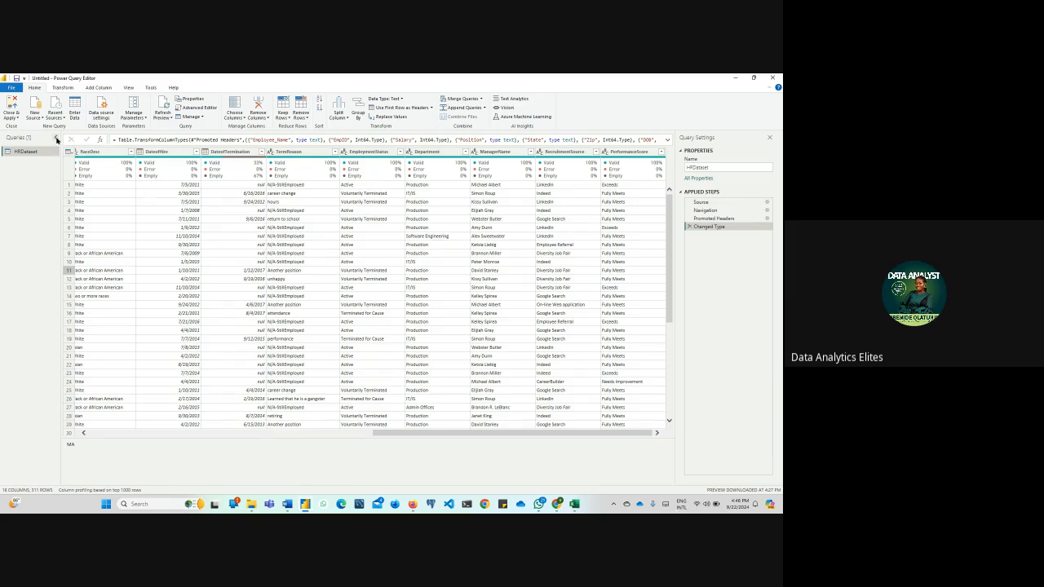
Rename the HRDataset query as Employee Data
{"action": "left_click", "coordinate": [719, 169]}
{"action": "left_click", "coordinate": [720, 169]}
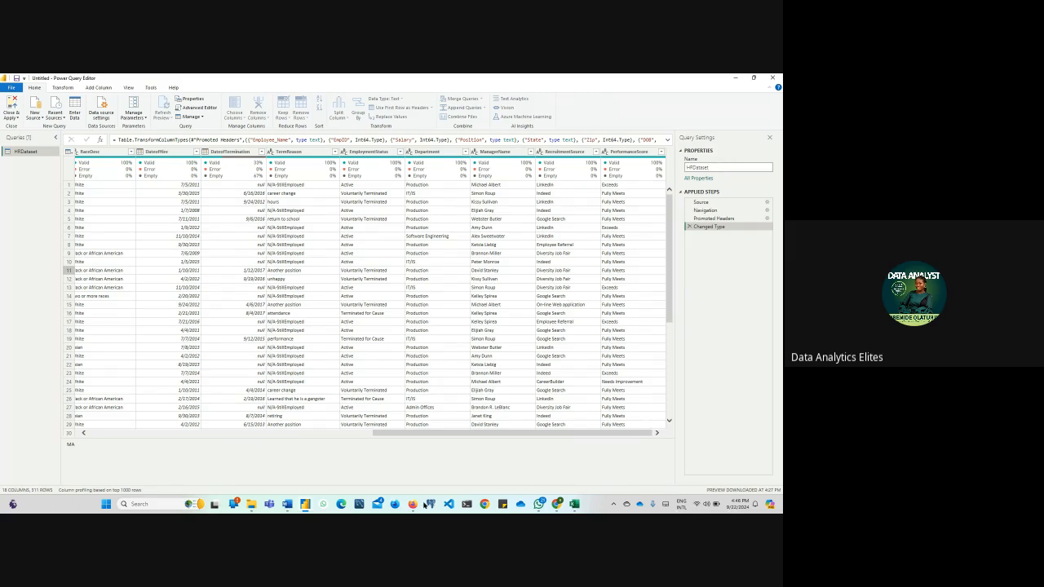
{"action": "mouse_move", "coordinate": [422, 506]}
{"action": "key", "text": "BackSpace"}
{"action": "key", "text": "BackSpace"}
{"action": "key", "text": "BackSpace"}
{"action": "key", "text": "BackSpace"}
{"action": "key", "text": "BackSpace"}
{"action": "key", "text": "BackSpace"}
{"action": "key", "text": "BackSpace"}
{"action": "type", "text": "Employee Data"}
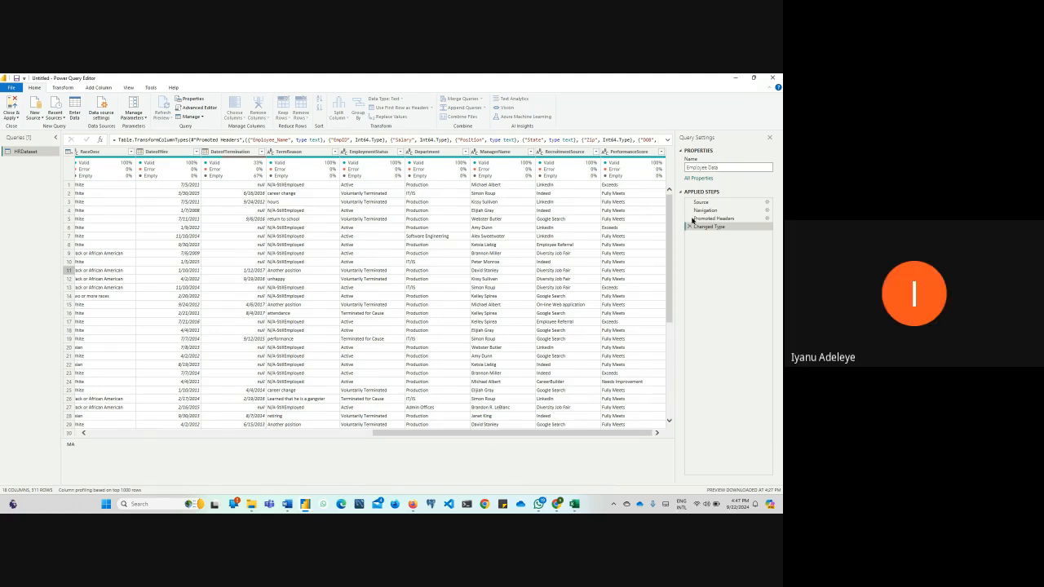
{"action": "key", "text": "Return"}
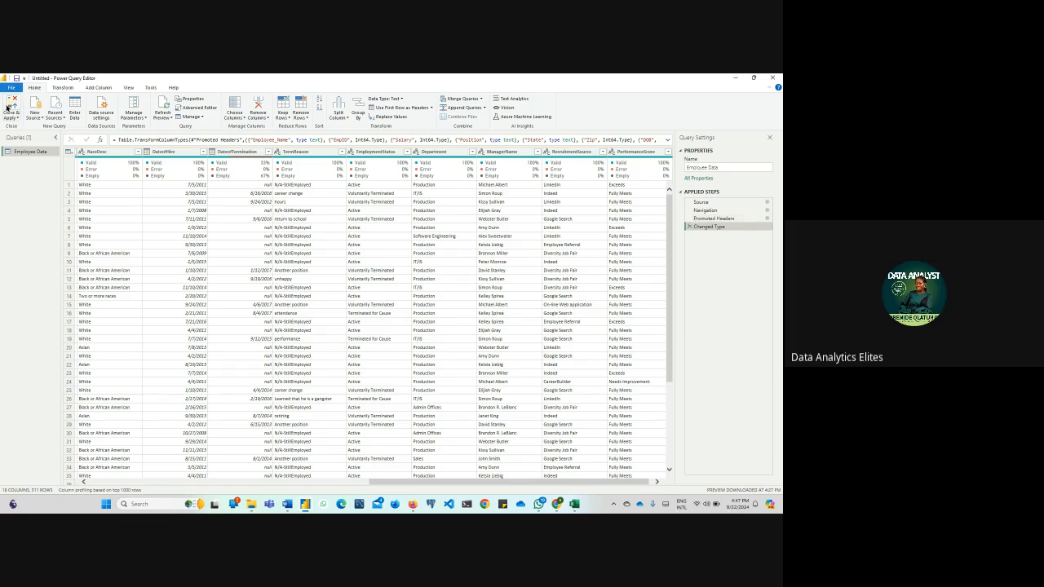
Close Power Query Editor applying the changes, return to the Power BI Desktop report and collapse the Build pane
{"action": "left_click", "coordinate": [10, 109]}
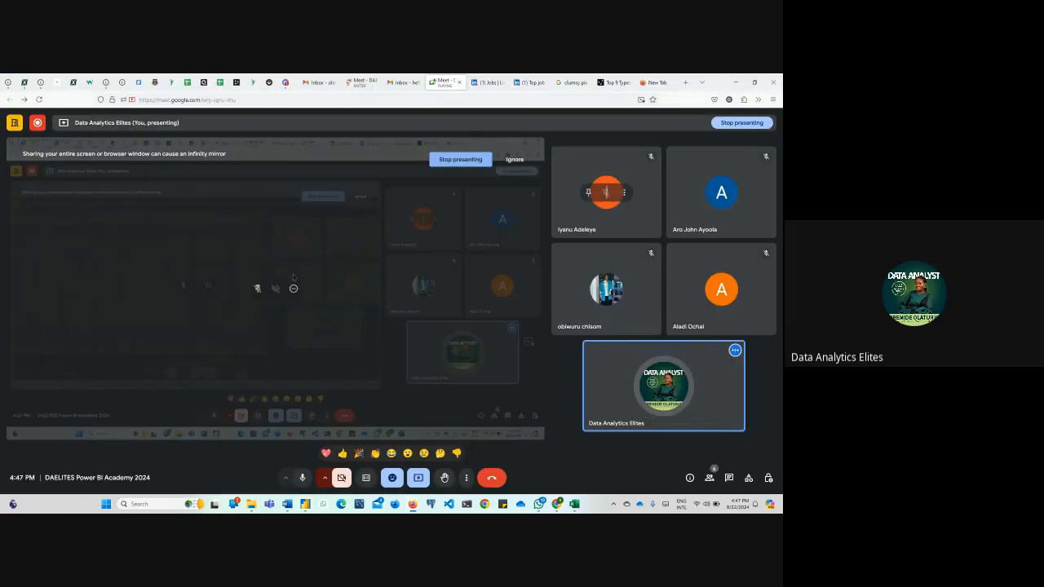
{"action": "mouse_move", "coordinate": [304, 506]}
{"action": "left_click", "coordinate": [302, 472]}
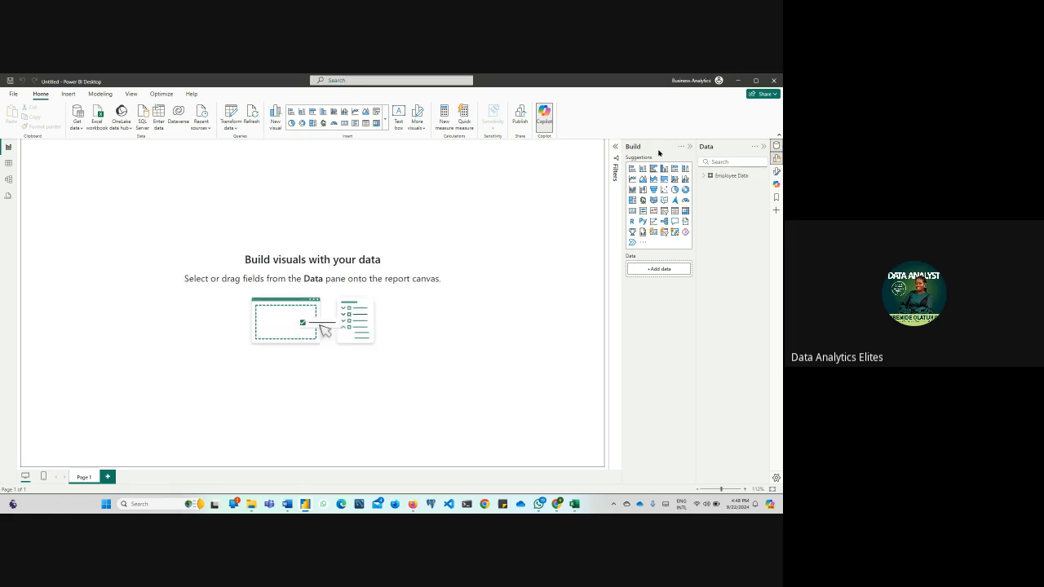
{"action": "left_click", "coordinate": [690, 147]}
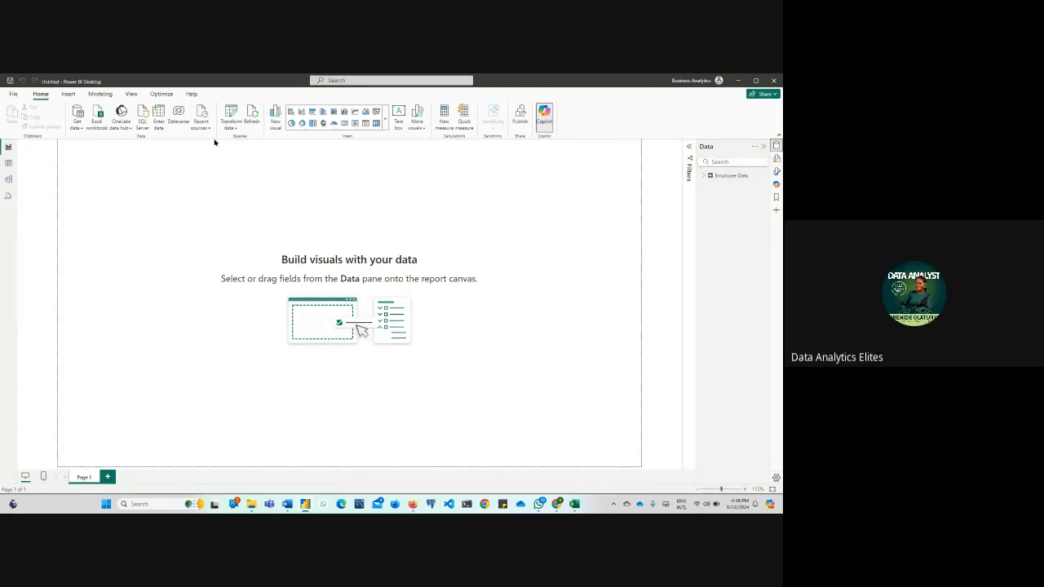
Insert a text box reading SHELL EMPLOYEE KEY PERFORMANCE METRICS and widen it to about two thirds of the page width
{"action": "left_click", "coordinate": [398, 116]}
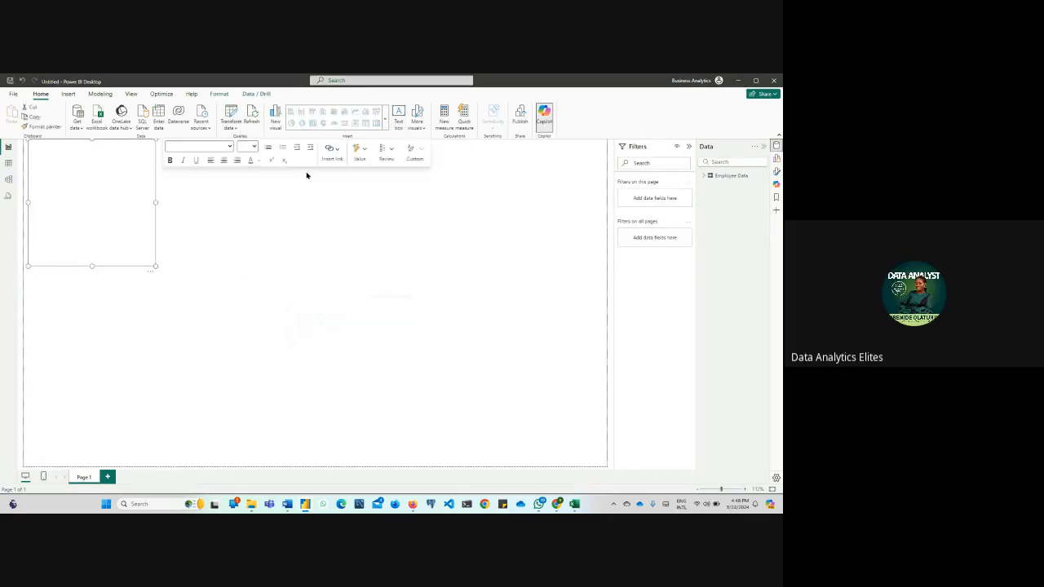
{"action": "type", "text": "SHELL EMPLO"}
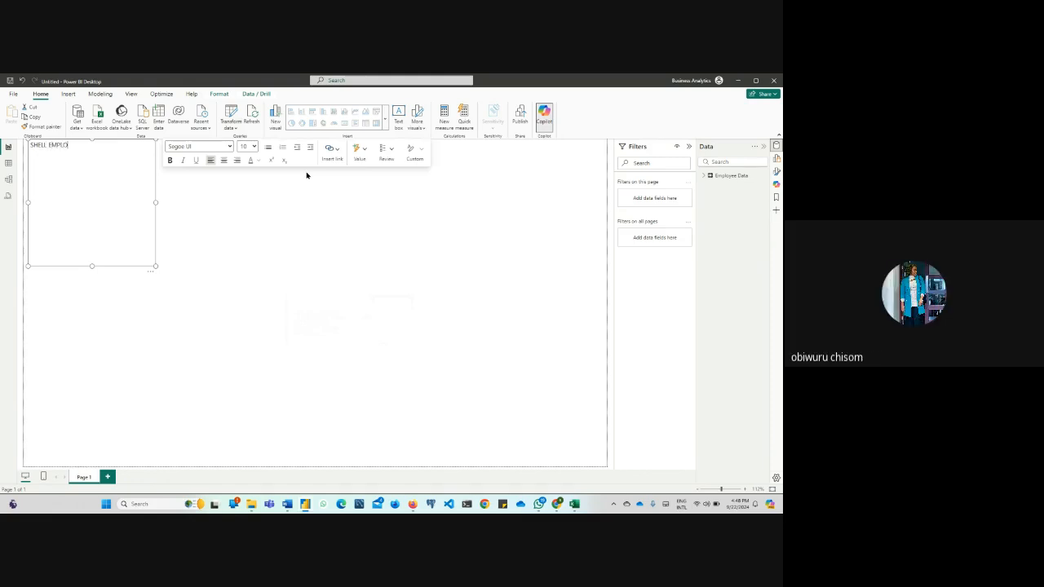
{"action": "type", "text": "YEE DATA"}
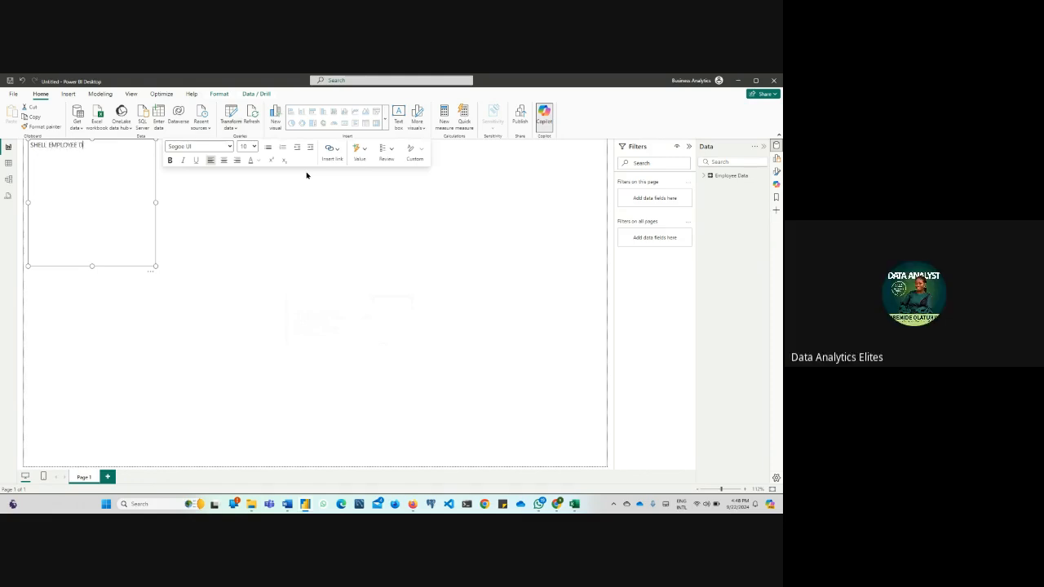
{"action": "key", "text": "BackSpace"}
{"action": "key", "text": "BackSpace"}
{"action": "key", "text": "BackSpace"}
{"action": "key", "text": "BackSpace"}
{"action": "type", "text": "PERFORMANCE ME"}
{"action": "left_click", "coordinate": [80, 145]}
{"action": "type", "text": "KEY"}
{"action": "left_click", "coordinate": [145, 144]}
{"action": "type", "text": "TRICS"}
{"action": "left_click_drag", "start_coordinate": [154, 201], "coordinate": [408, 202]}
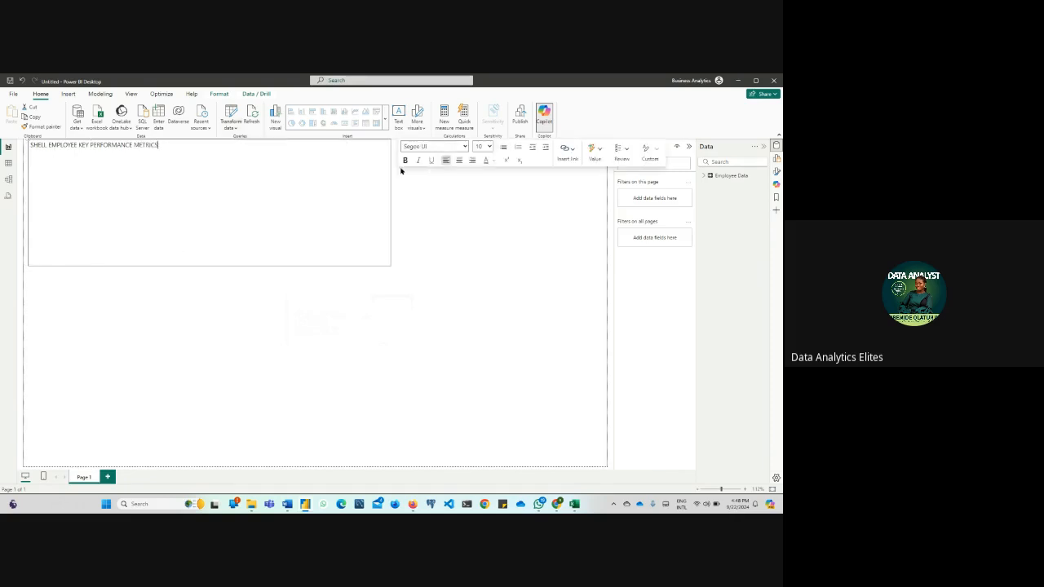
Format the whole title text as bold in the Segoe (Bold) font at size 16
{"action": "left_click_drag", "start_coordinate": [171, 148], "coordinate": [8, 155]}
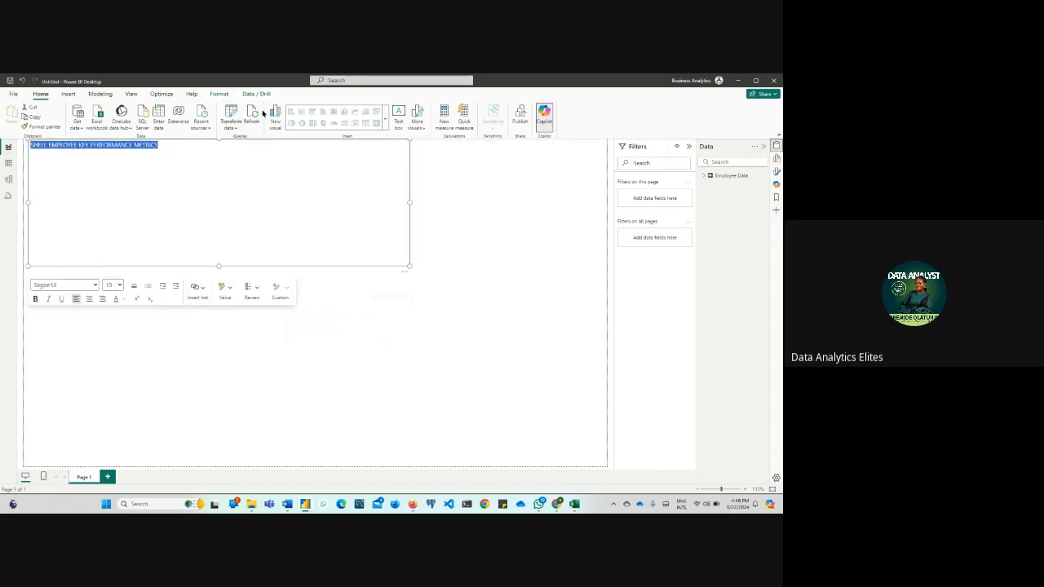
{"action": "left_click", "coordinate": [35, 299]}
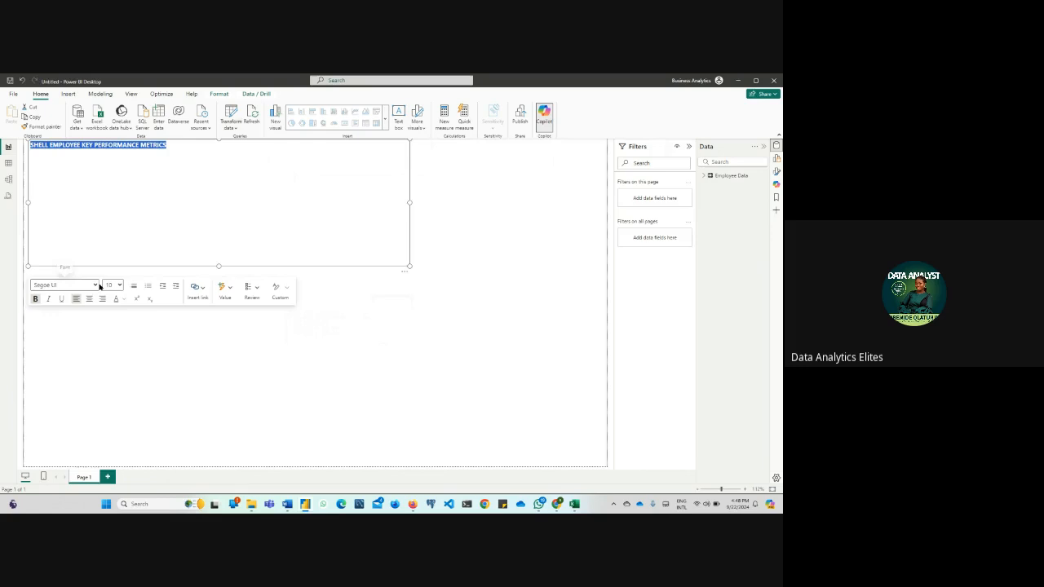
{"action": "left_click", "coordinate": [95, 286]}
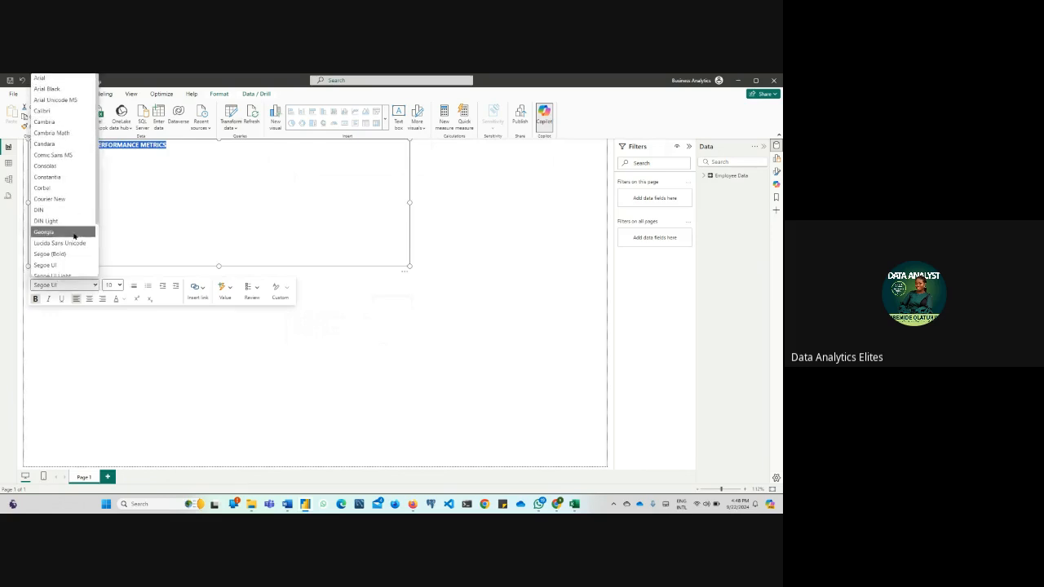
{"action": "scroll", "coordinate": [75, 241], "scroll_direction": "down", "scroll_amount": 2}
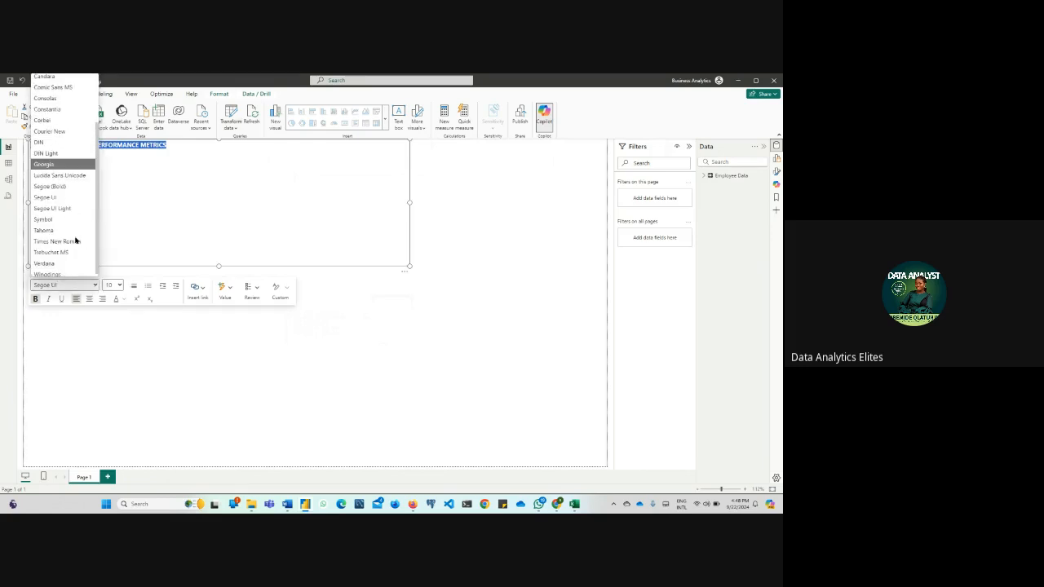
{"action": "left_click", "coordinate": [49, 186]}
{"action": "left_click", "coordinate": [119, 285]}
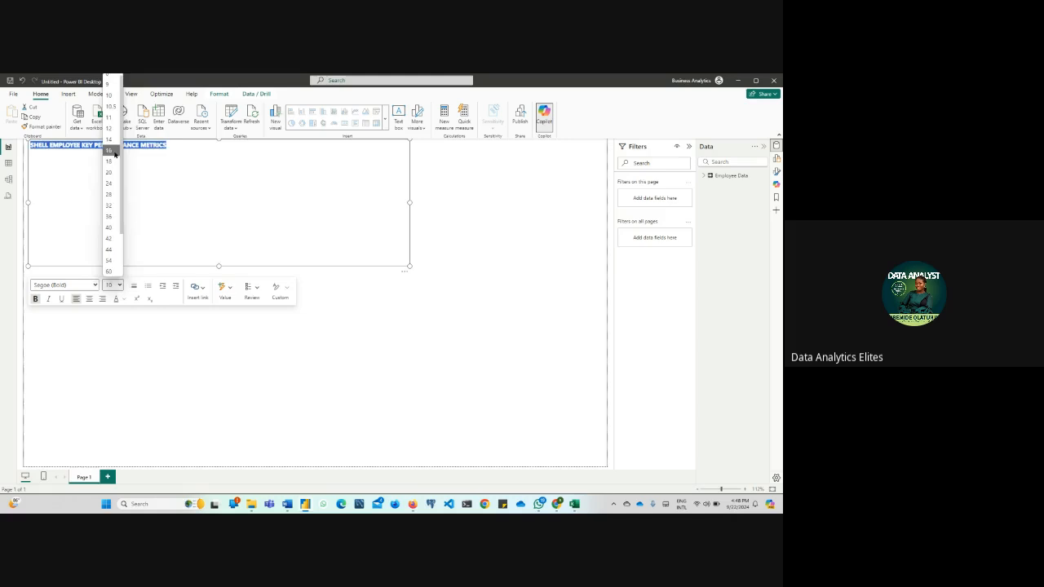
{"action": "left_click", "coordinate": [109, 150]}
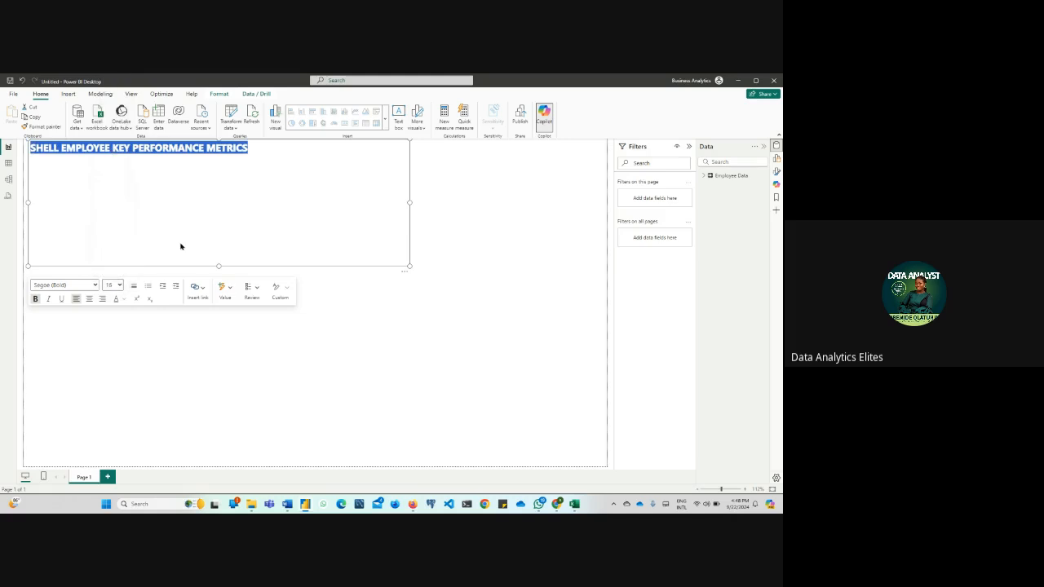
{"action": "left_click", "coordinate": [463, 283]}
Shrink the title text box to one line high, widen it further and shift it toward the page's right edge
{"action": "left_click", "coordinate": [282, 233]}
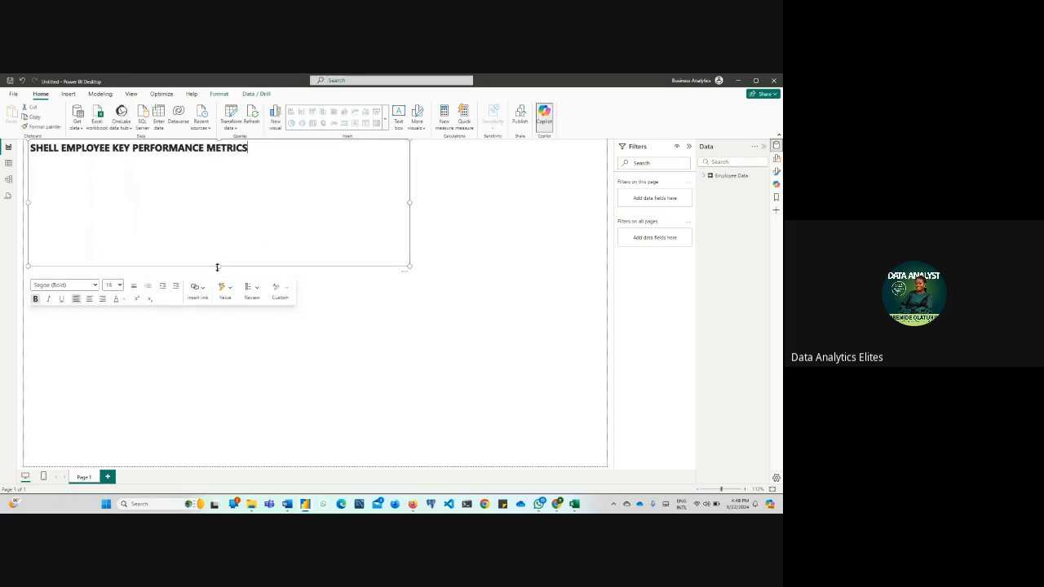
{"action": "left_click_drag", "start_coordinate": [217, 266], "coordinate": [233, 160]}
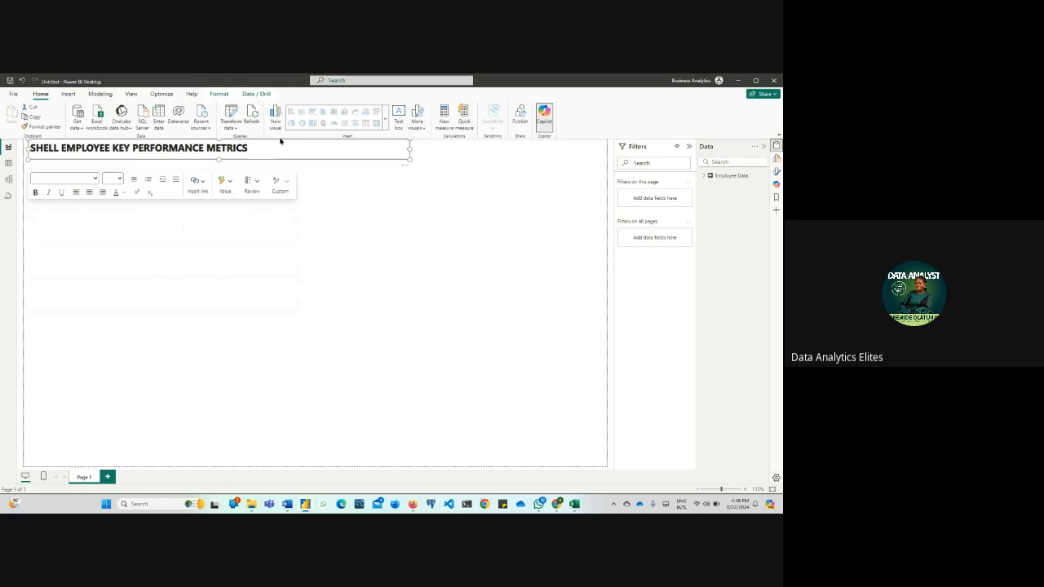
{"action": "left_click_drag", "start_coordinate": [409, 150], "coordinate": [522, 150]}
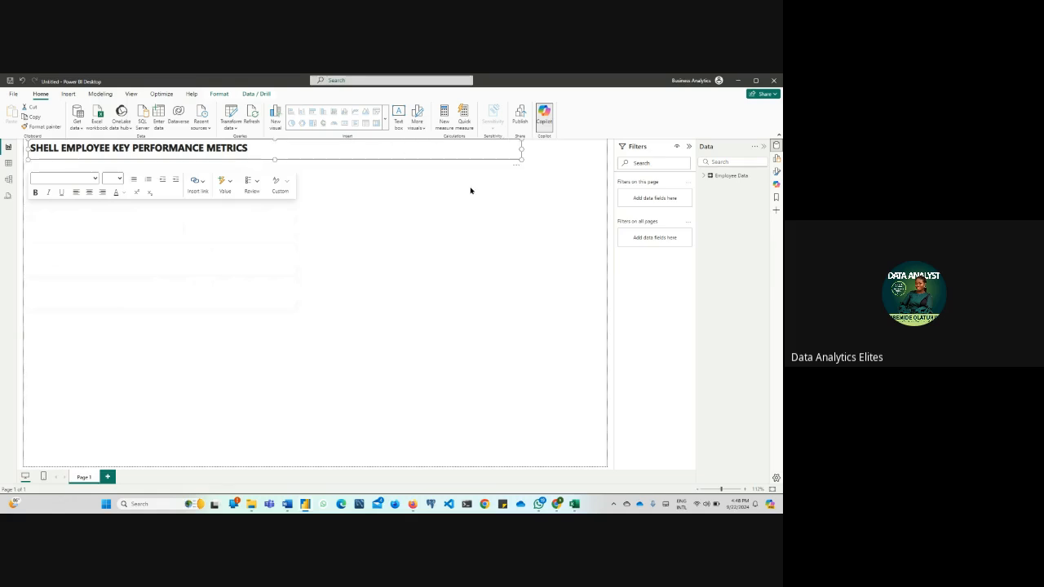
{"action": "left_click", "coordinate": [472, 193]}
{"action": "left_click", "coordinate": [254, 152]}
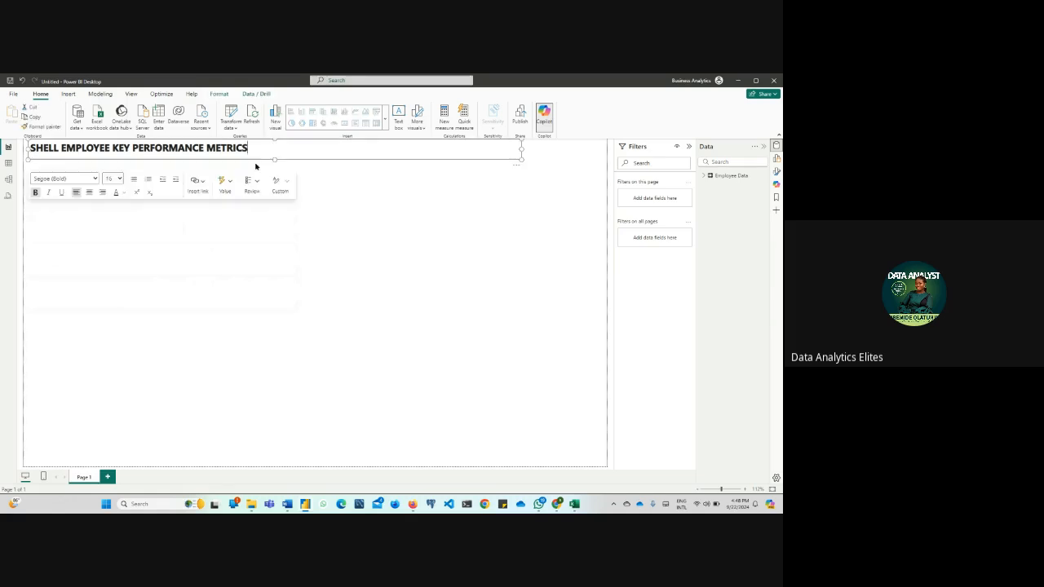
{"action": "left_click_drag", "start_coordinate": [257, 163], "coordinate": [350, 158]}
{"action": "left_click", "coordinate": [249, 302]}
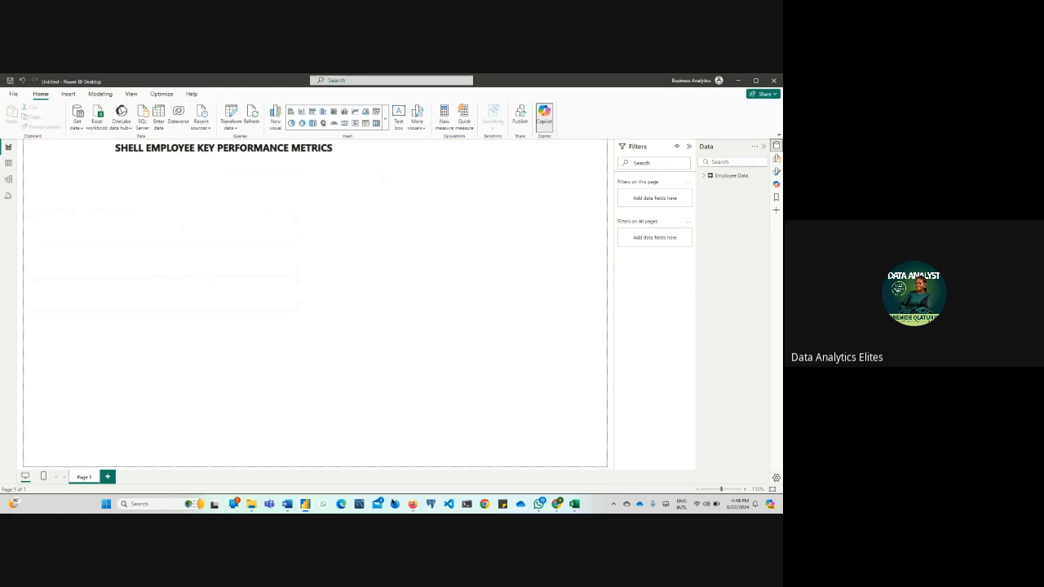
Switch to Firefox, search Google for SHELL ICON in the new tab and preview the red and yellow UXWing logo
{"action": "mouse_move", "coordinate": [414, 505]}
{"action": "left_click", "coordinate": [383, 457]}
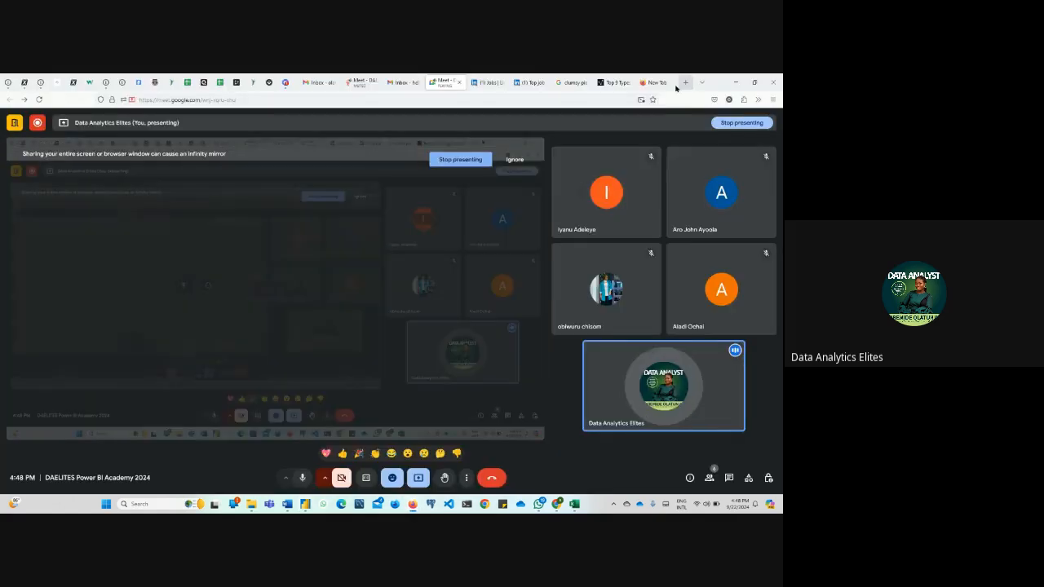
{"action": "left_click", "coordinate": [653, 82]}
{"action": "left_click", "coordinate": [245, 99]}
{"action": "type", "text": "sHELL"}
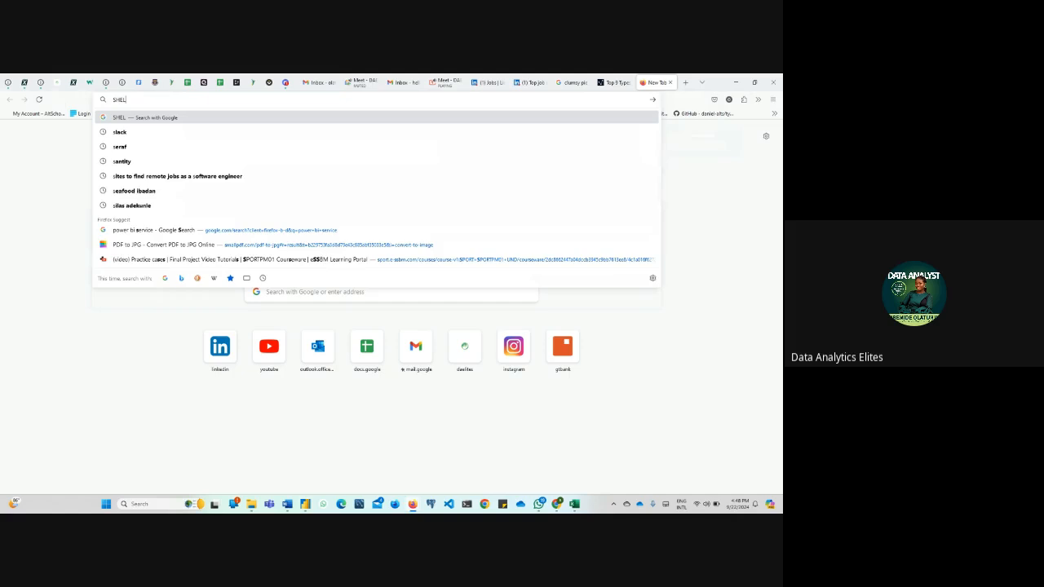
{"action": "type", "text": " ICON"}
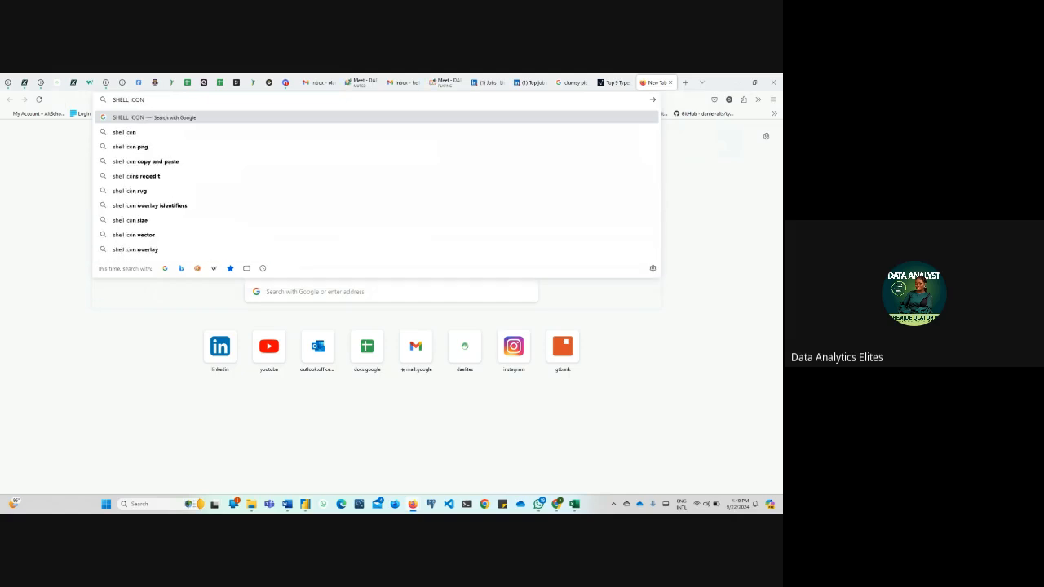
{"action": "key", "text": "Return"}
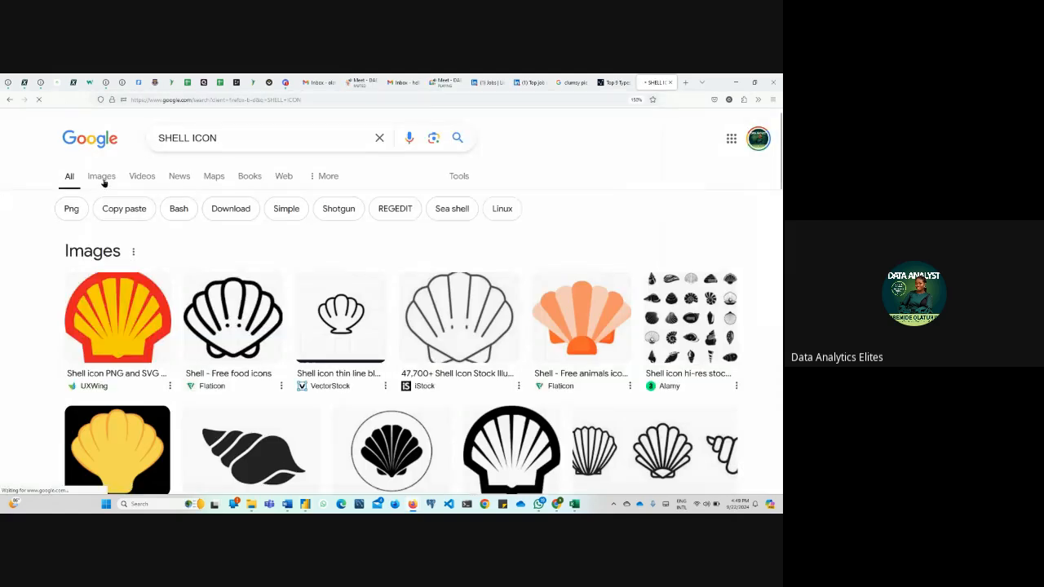
{"action": "left_click", "coordinate": [142, 320]}
Copy the previewed Shell logo image, switch to the Power BI Desktop report and return to the Firefox image preview
{"action": "right_click", "coordinate": [629, 318]}
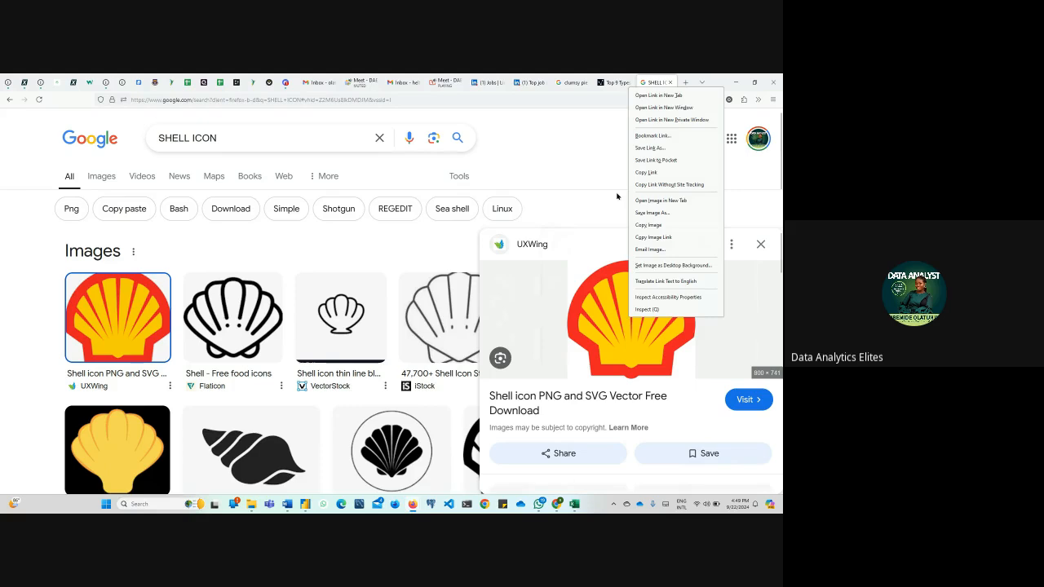
{"action": "left_click", "coordinate": [663, 226]}
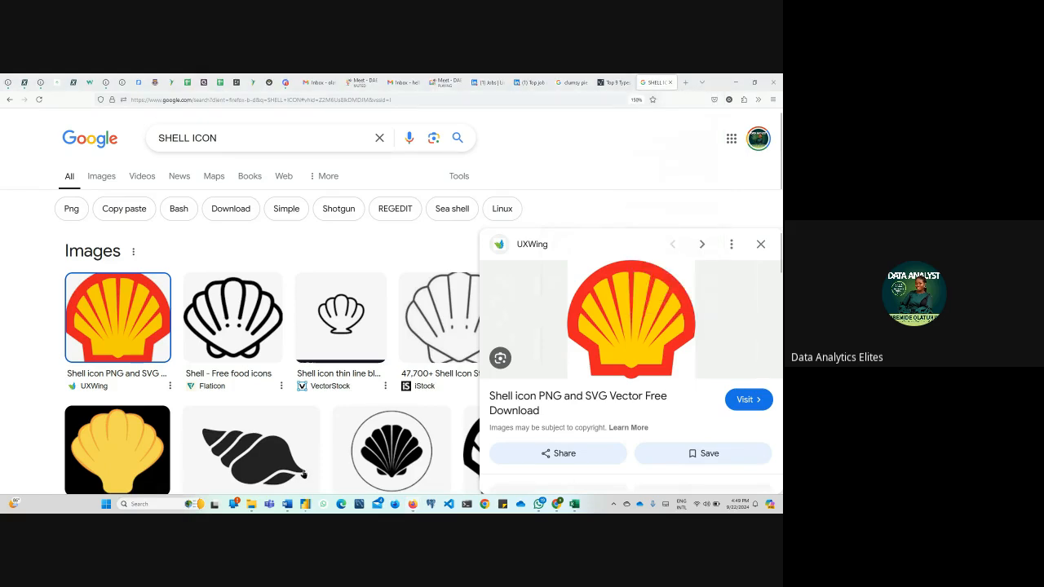
{"action": "left_click", "coordinate": [305, 505]}
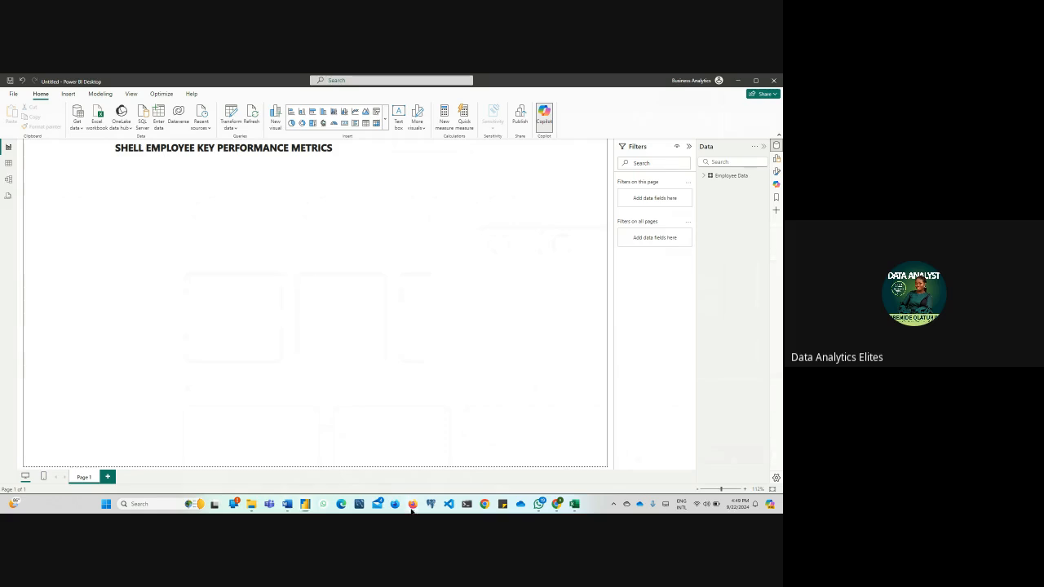
{"action": "mouse_move", "coordinate": [412, 506]}
{"action": "left_click", "coordinate": [371, 432]}
Save the previewed Shell logo as a PNG image in the Downloads folder under a name beginning with SHE
{"action": "right_click", "coordinate": [653, 324]}
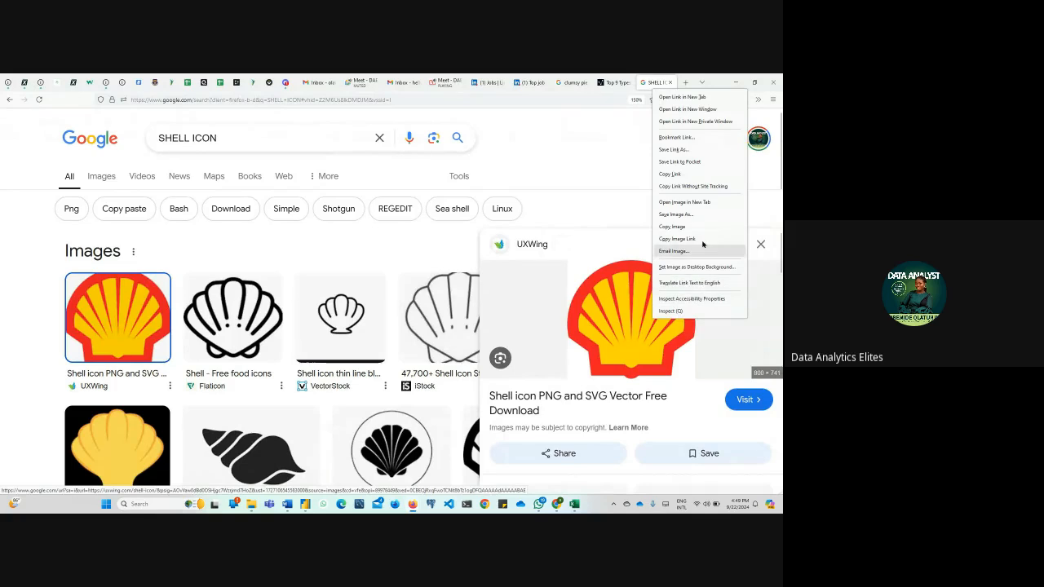
{"action": "left_click", "coordinate": [685, 214]}
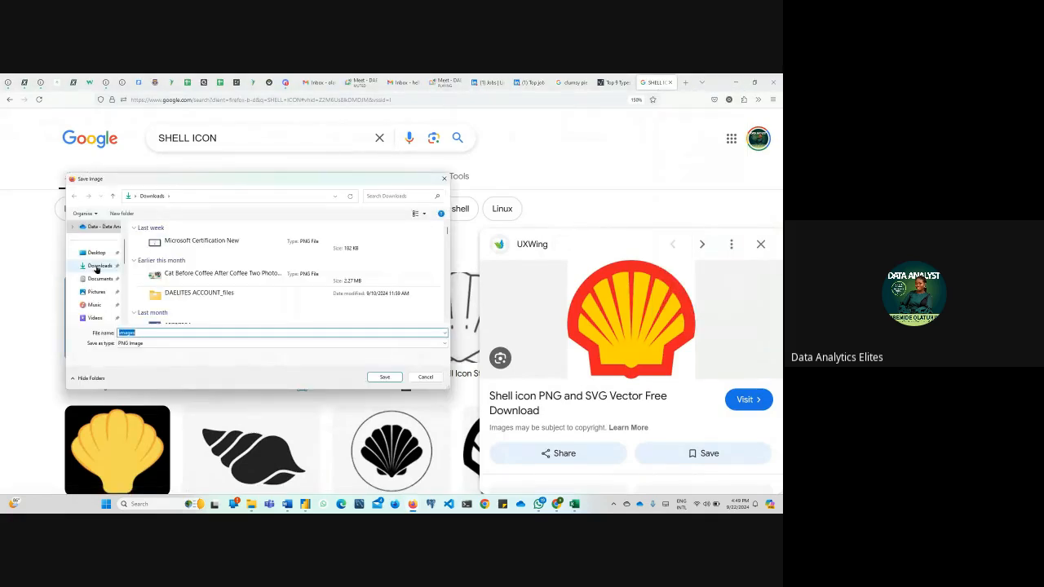
{"action": "type", "text": "SHELL"}
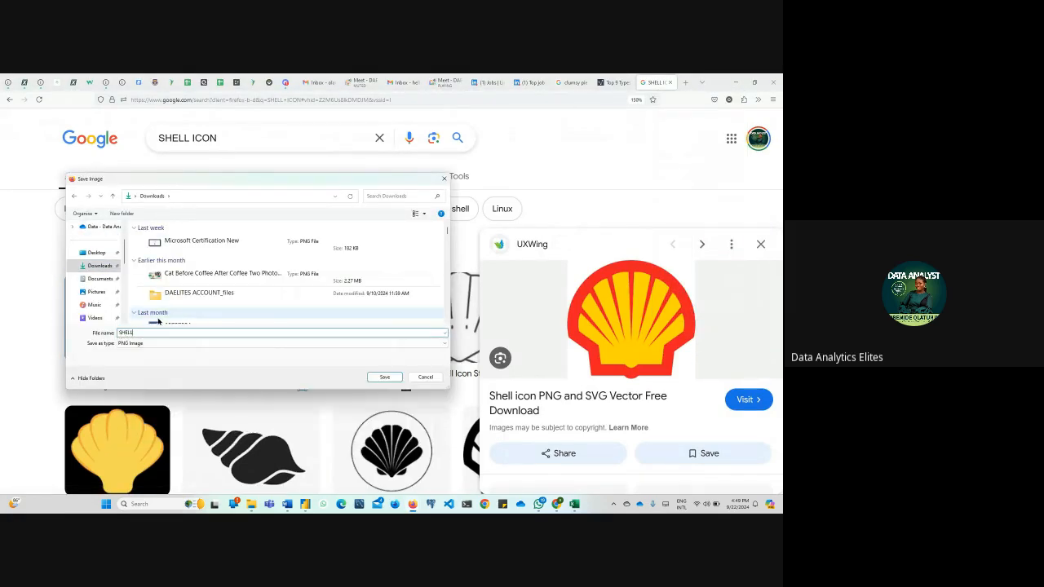
{"action": "left_click", "coordinate": [385, 377]}
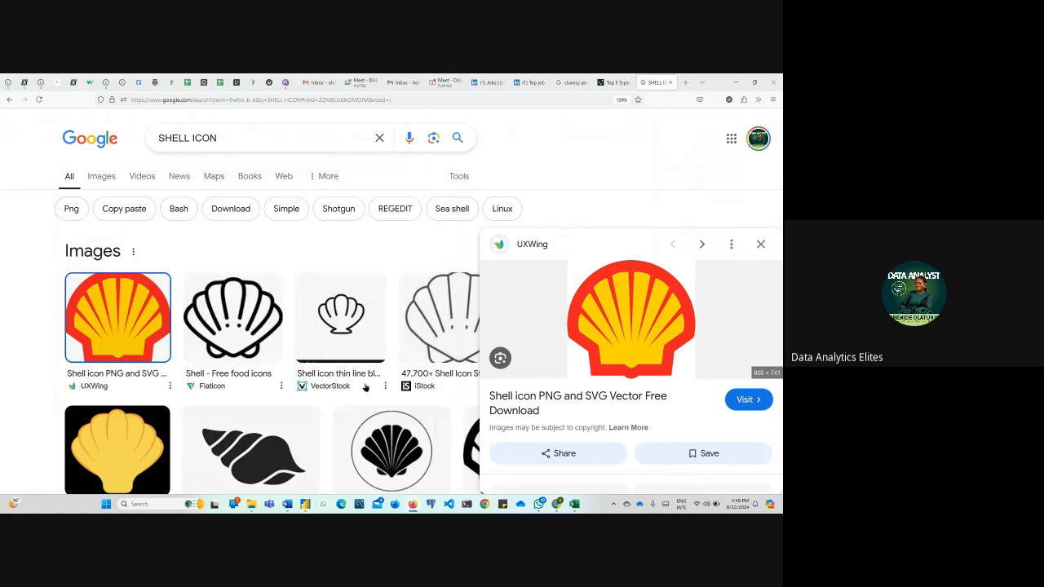
Switch to the Power BI Desktop report and insert the SHELL image from the Downloads folder
{"action": "left_click", "coordinate": [307, 504]}
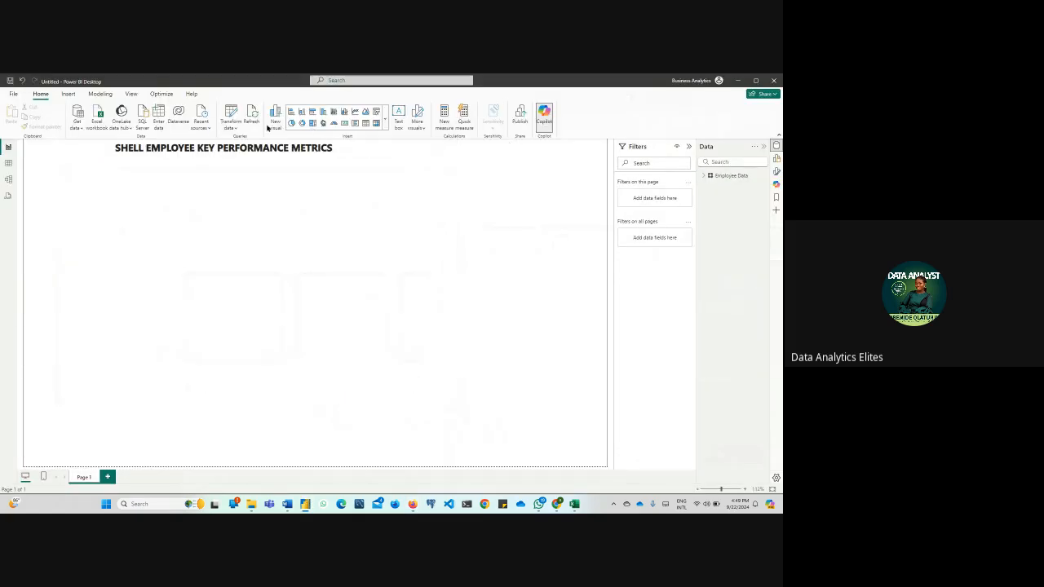
{"action": "left_click", "coordinate": [68, 94]}
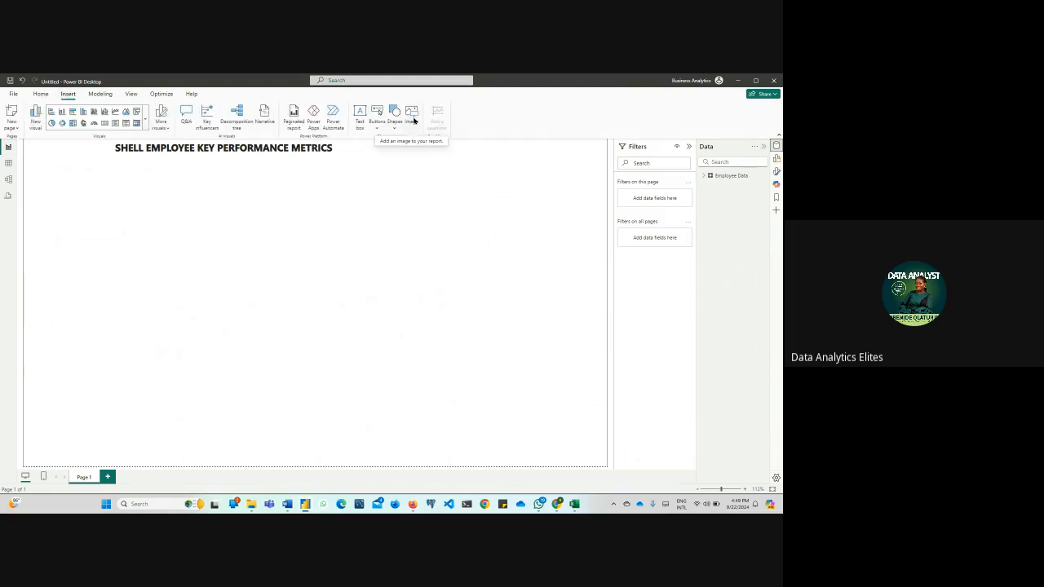
{"action": "left_click", "coordinate": [406, 115]}
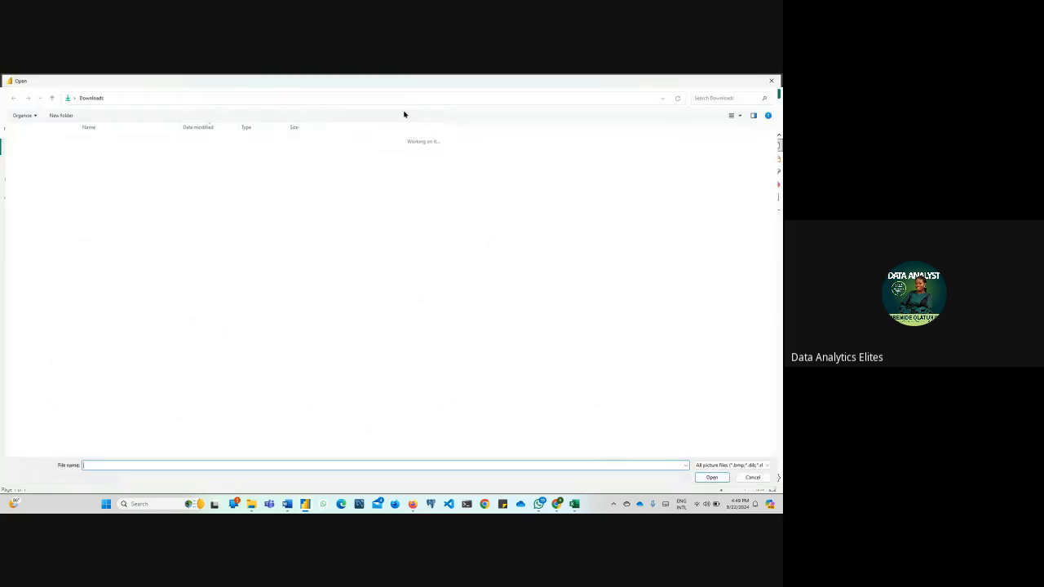
{"action": "left_click", "coordinate": [121, 149]}
{"action": "left_click", "coordinate": [707, 478]}
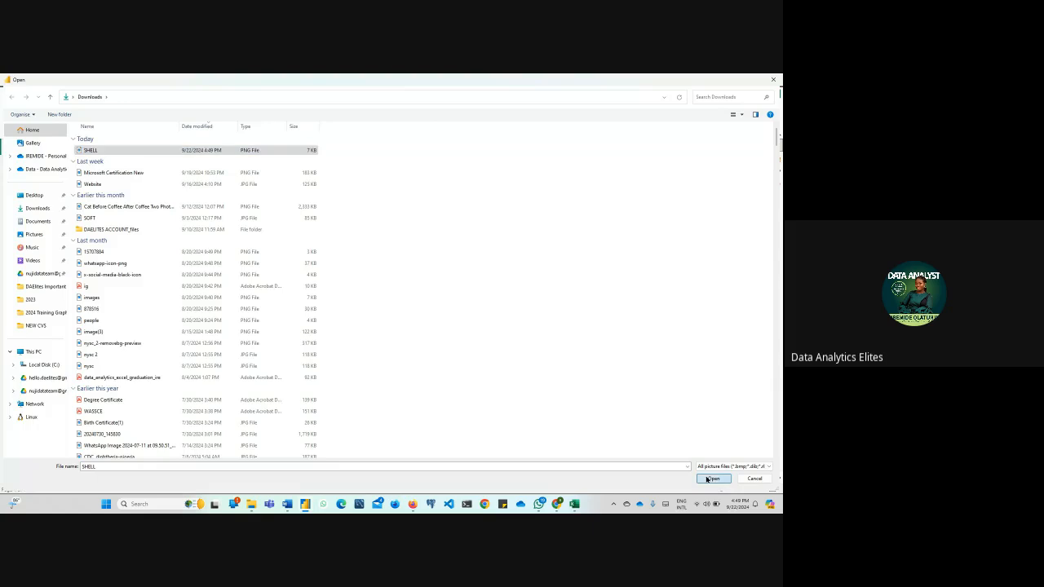
Try several sizes for the inserted Shell logo and undo the last resizing changes
{"action": "left_click_drag", "start_coordinate": [207, 312], "coordinate": [139, 231]}
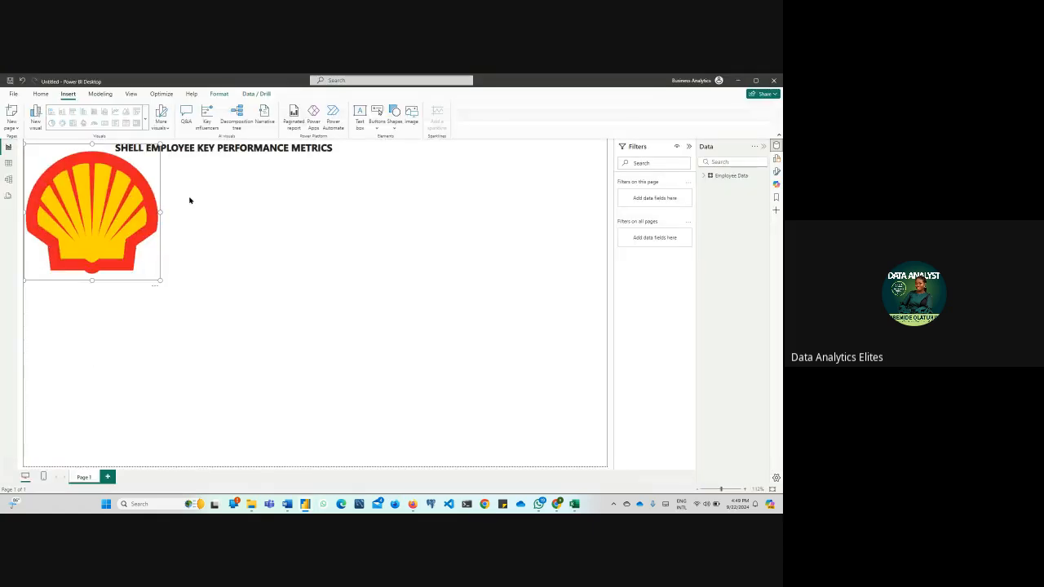
{"action": "left_click", "coordinate": [198, 150]}
{"action": "left_click", "coordinate": [134, 256]}
{"action": "left_click_drag", "start_coordinate": [159, 278], "coordinate": [188, 312]}
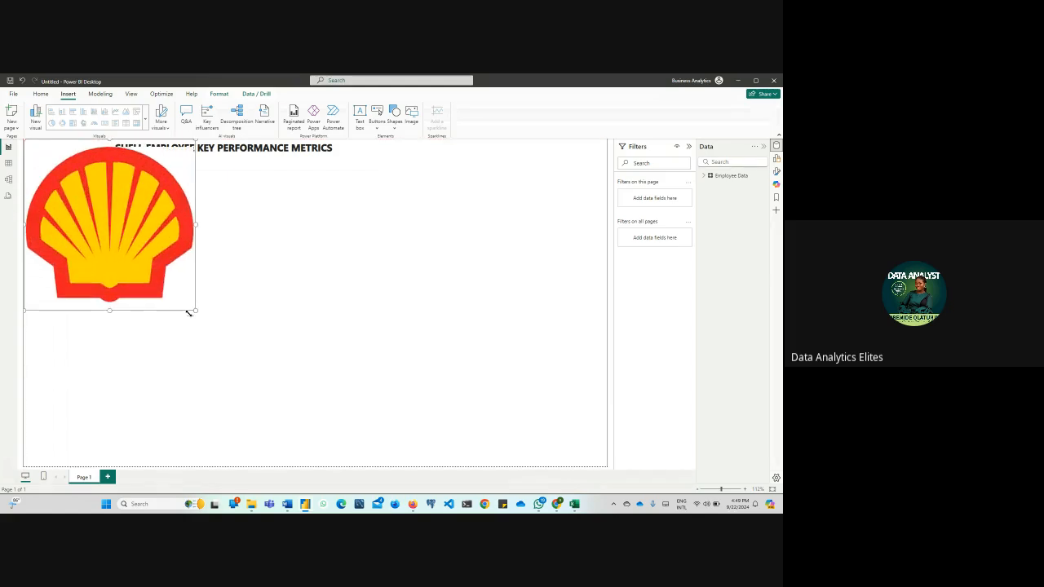
{"action": "mouse_move", "coordinate": [107, 308]}
{"action": "left_mouse_down"}
{"action": "mouse_move", "coordinate": [107, 170]}
{"action": "mouse_move", "coordinate": [106, 275]}
{"action": "mouse_move", "coordinate": [110, 298]}
{"action": "mouse_move", "coordinate": [119, 295]}
{"action": "left_mouse_up"}
{"action": "key", "text": "ctrl+z"}
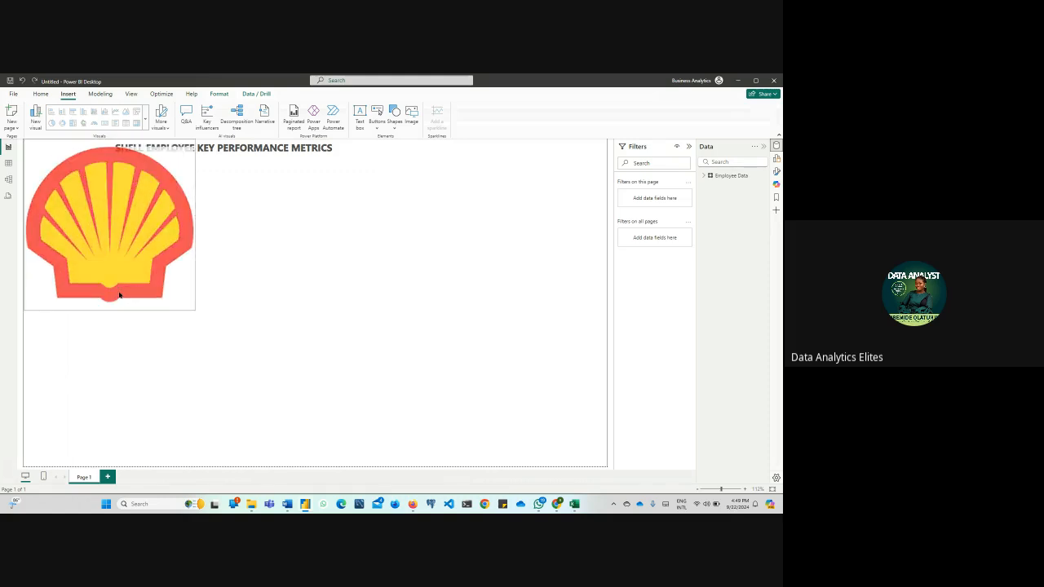
{"action": "key", "text": "ctrl+z"}
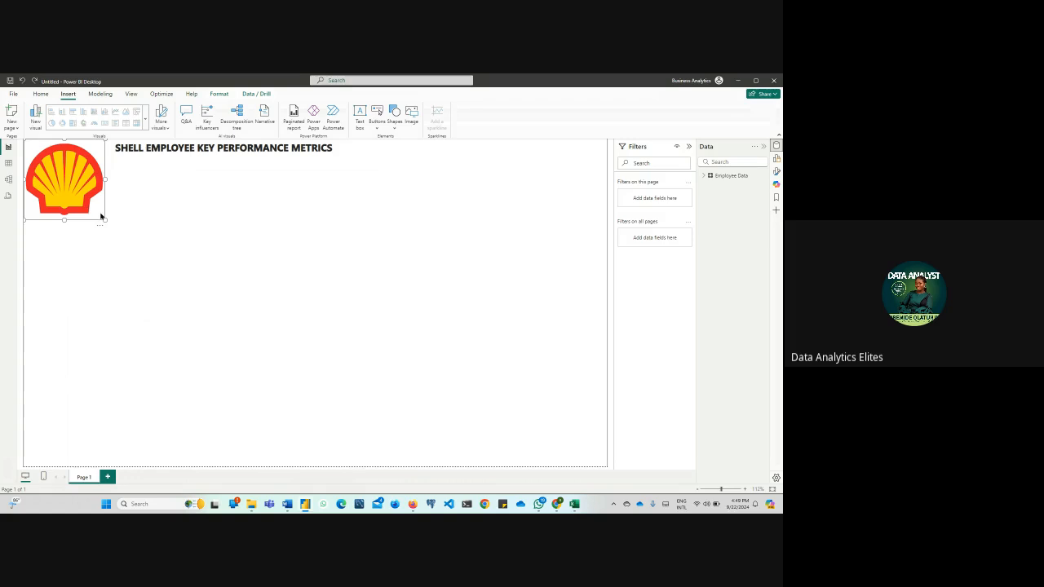
Shrink the Shell logo to a small icon in the page's upper corner, clear of the title text
{"action": "left_click_drag", "start_coordinate": [102, 218], "coordinate": [55, 165]}
{"action": "left_click", "coordinate": [98, 149]}
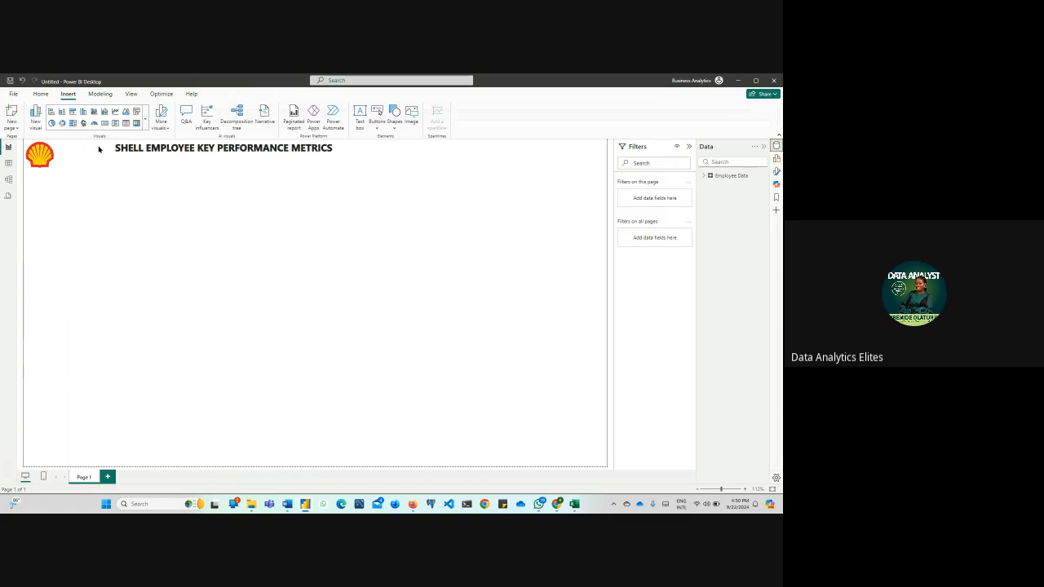
{"action": "left_click", "coordinate": [140, 149]}
{"action": "left_click", "coordinate": [40, 159]}
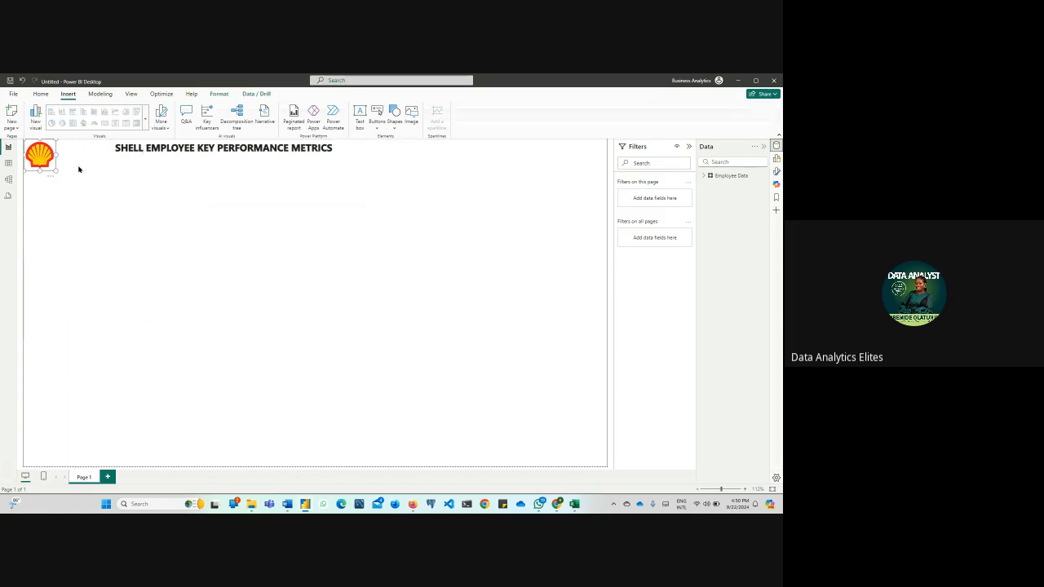
{"action": "left_click", "coordinate": [115, 150]}
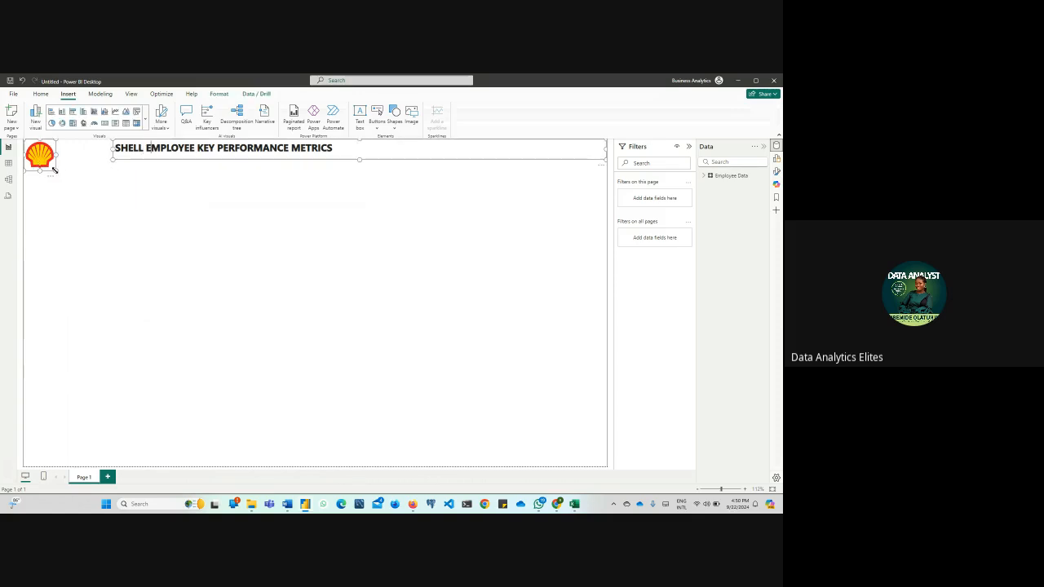
{"action": "left_click_drag", "start_coordinate": [58, 169], "coordinate": [35, 151]}
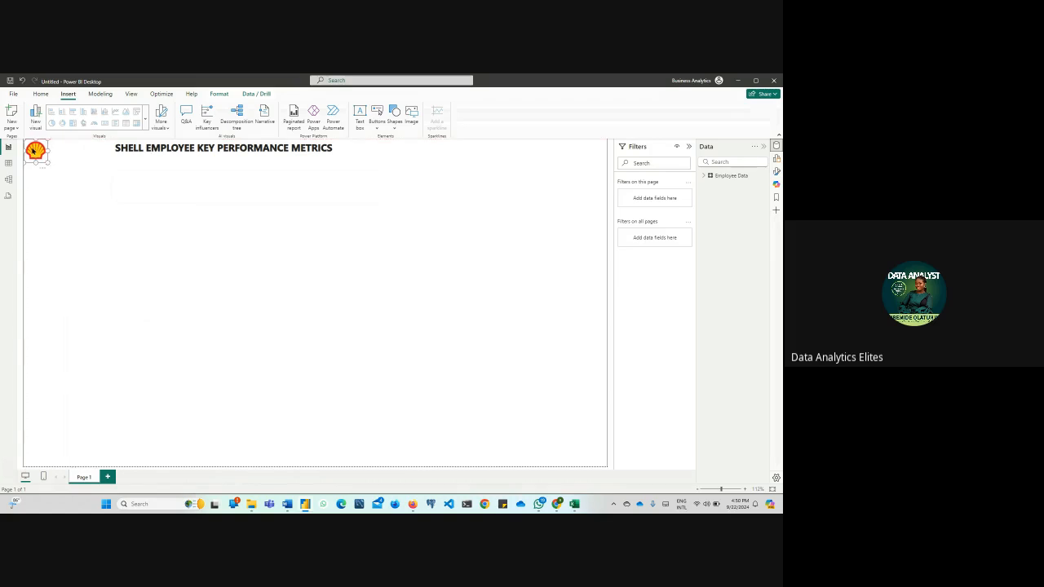
Widen the title text box until it meets the Shell logo and trim the logo to the text box's height
{"action": "left_click", "coordinate": [122, 150]}
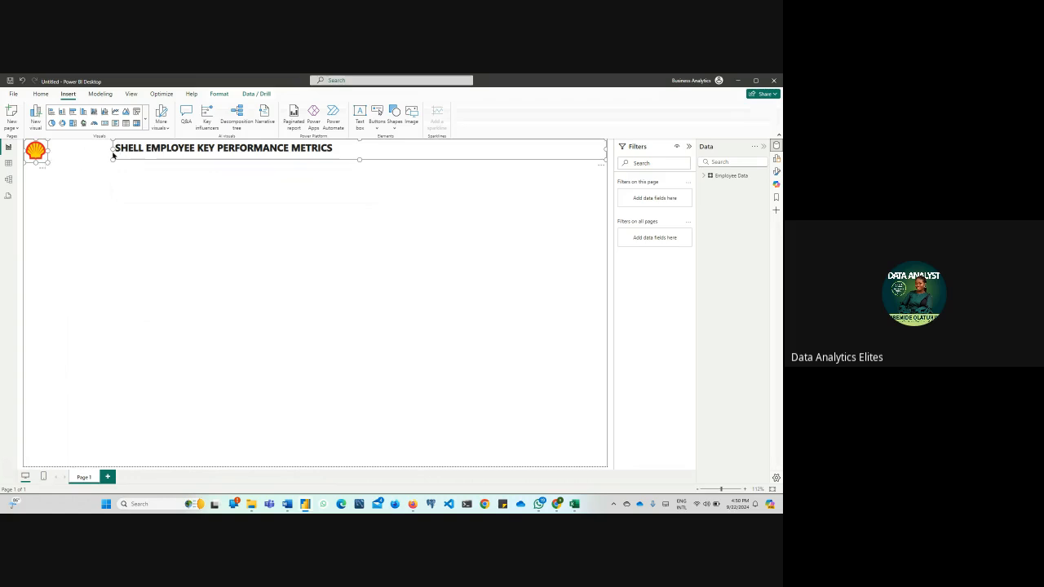
{"action": "left_click_drag", "start_coordinate": [113, 149], "coordinate": [49, 152]}
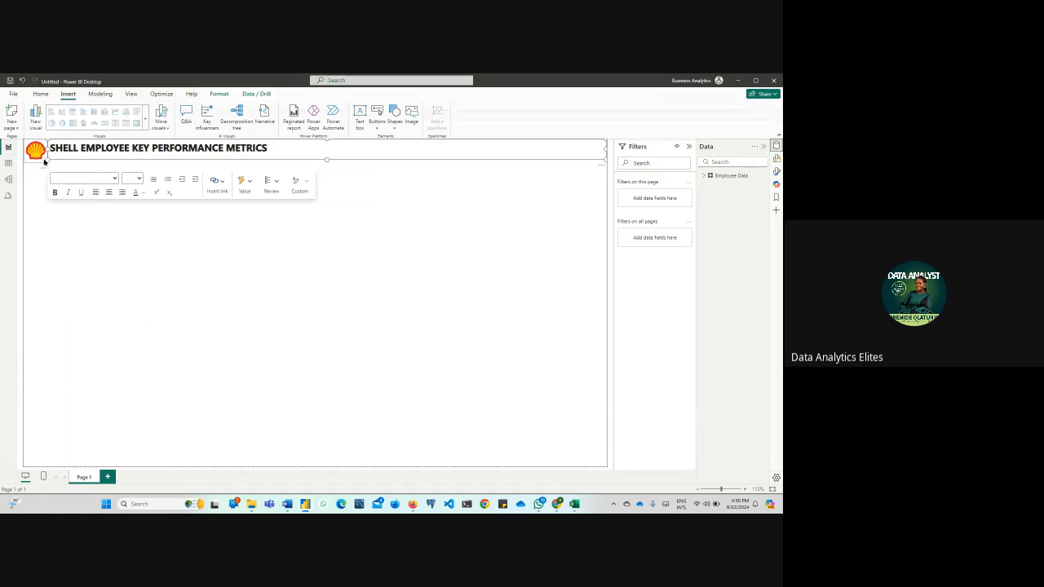
{"action": "left_click", "coordinate": [48, 163]}
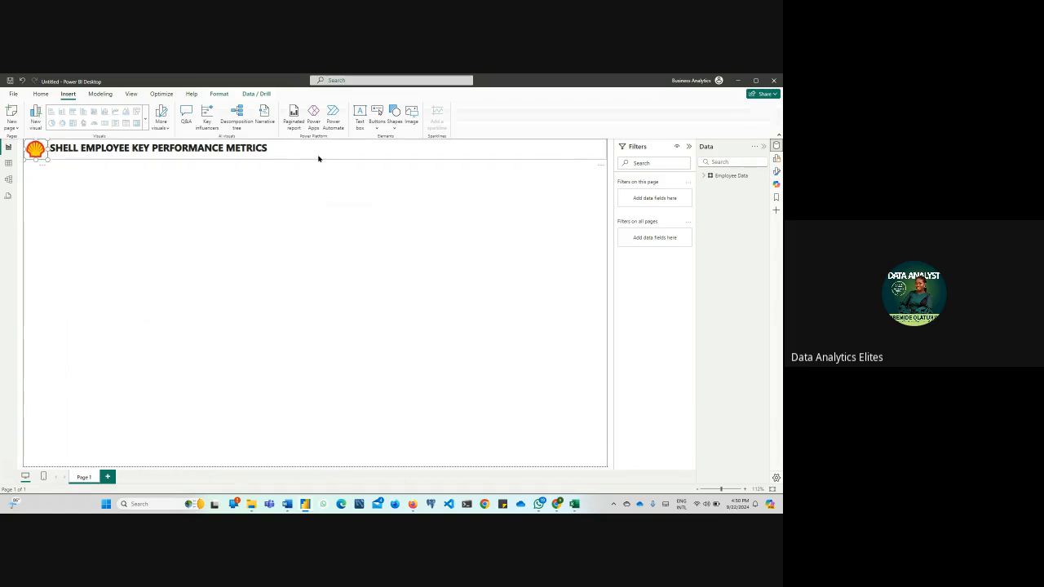
Center the title SHELL EMPLOYEE KEY PERFORMANCE METRICS within its text box
{"action": "left_click", "coordinate": [274, 149]}
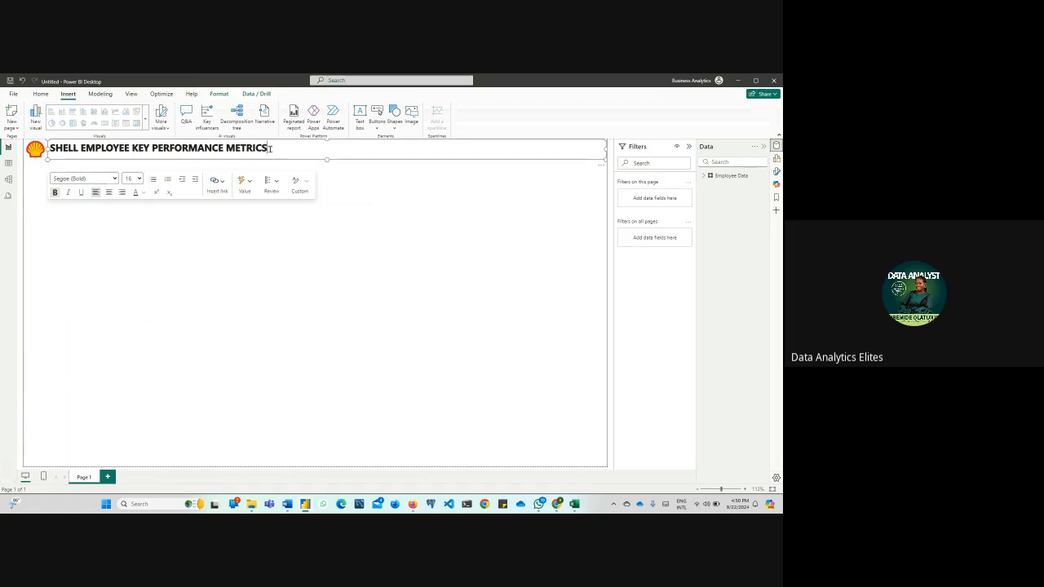
{"action": "left_click_drag", "start_coordinate": [270, 149], "coordinate": [49, 148]}
{"action": "left_click", "coordinate": [109, 191]}
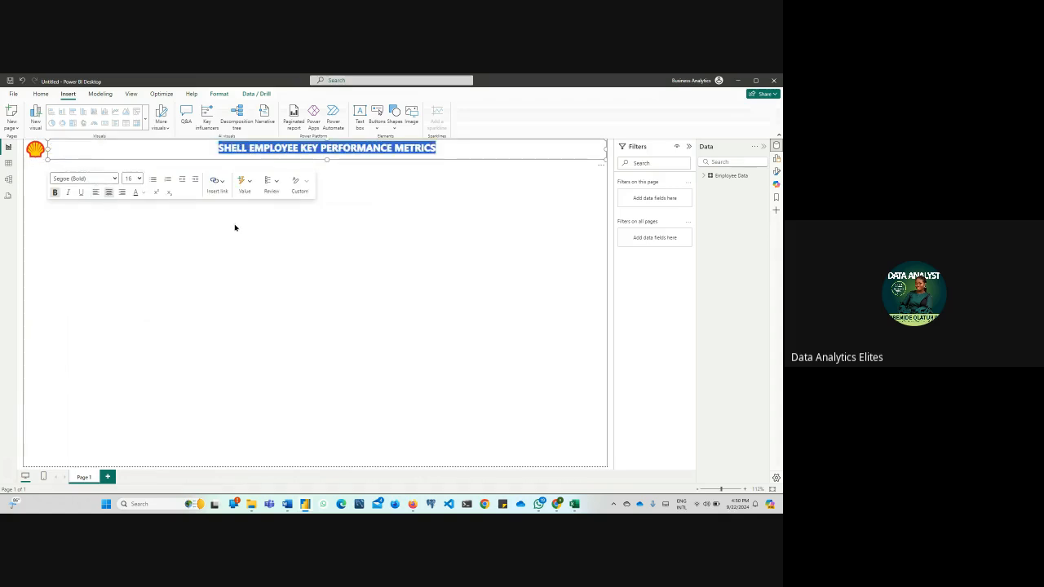
{"action": "left_click", "coordinate": [249, 232]}
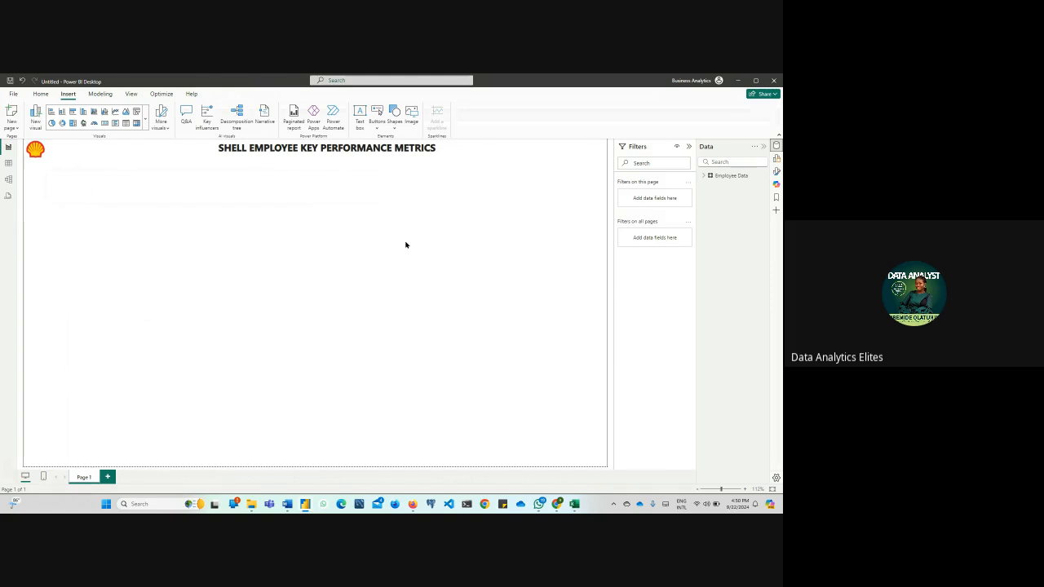
Show the visual building and page formatting options and expand the canvas background settings
{"action": "right_click", "coordinate": [470, 295]}
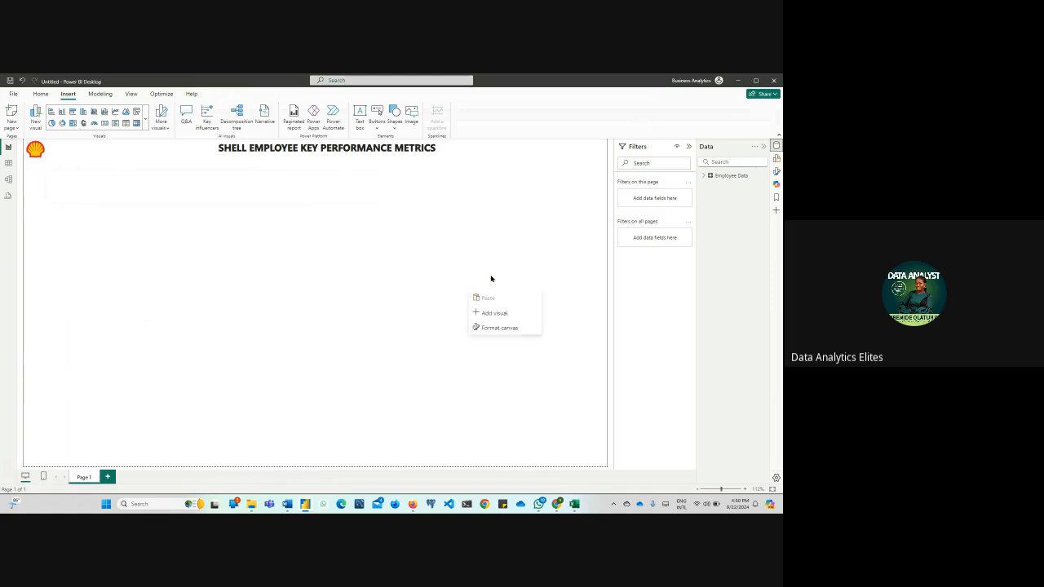
{"action": "left_click", "coordinate": [541, 269]}
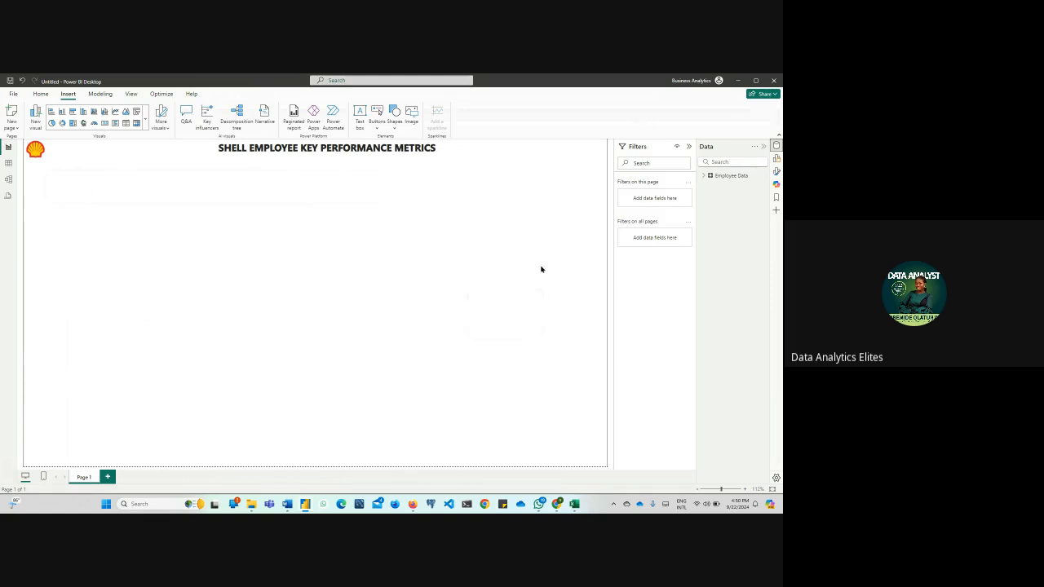
{"action": "left_click", "coordinate": [777, 159]}
{"action": "left_click", "coordinate": [777, 172]}
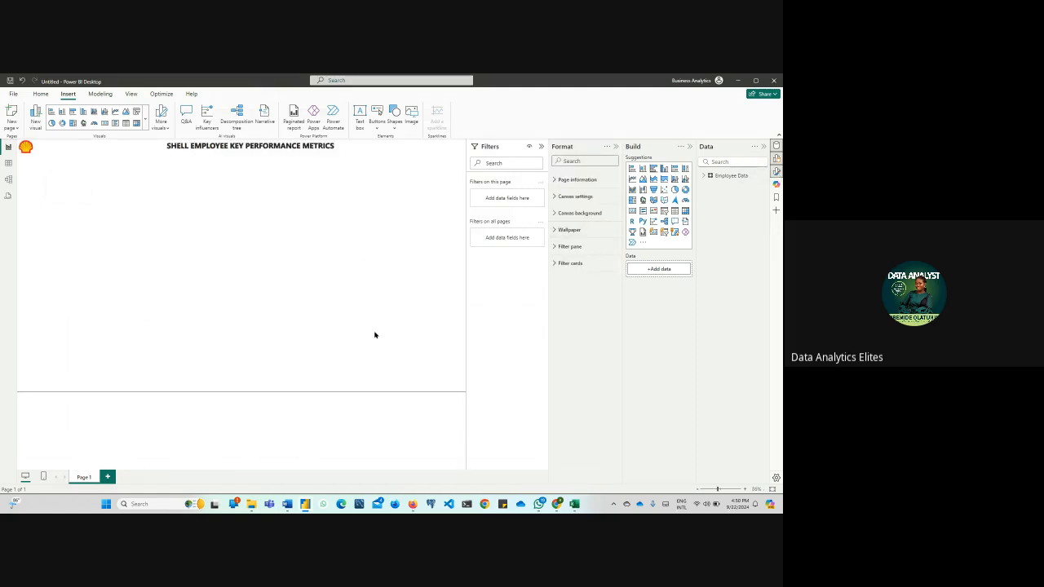
{"action": "left_click", "coordinate": [553, 214]}
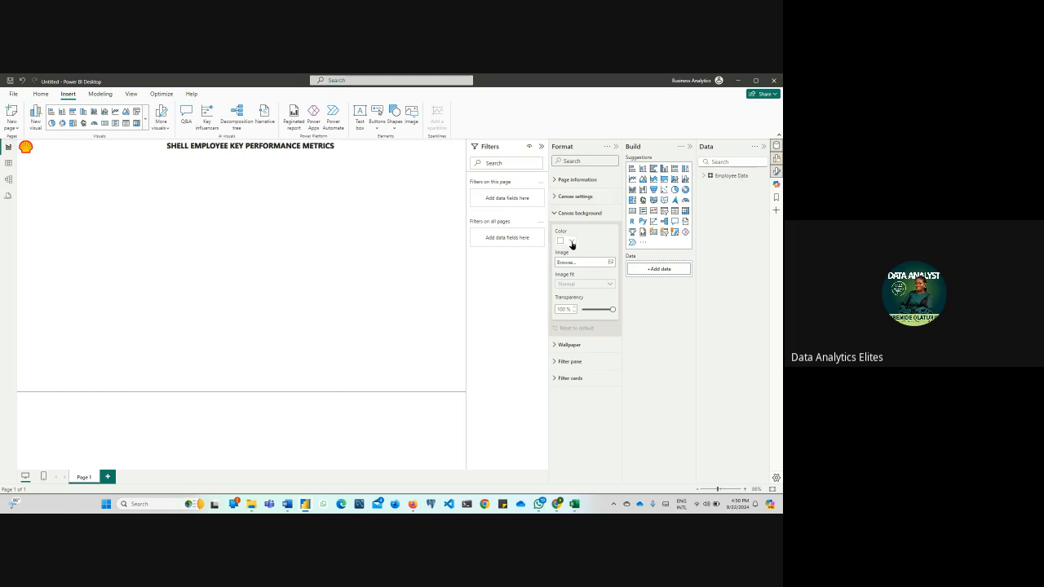
{"action": "left_click", "coordinate": [572, 242]}
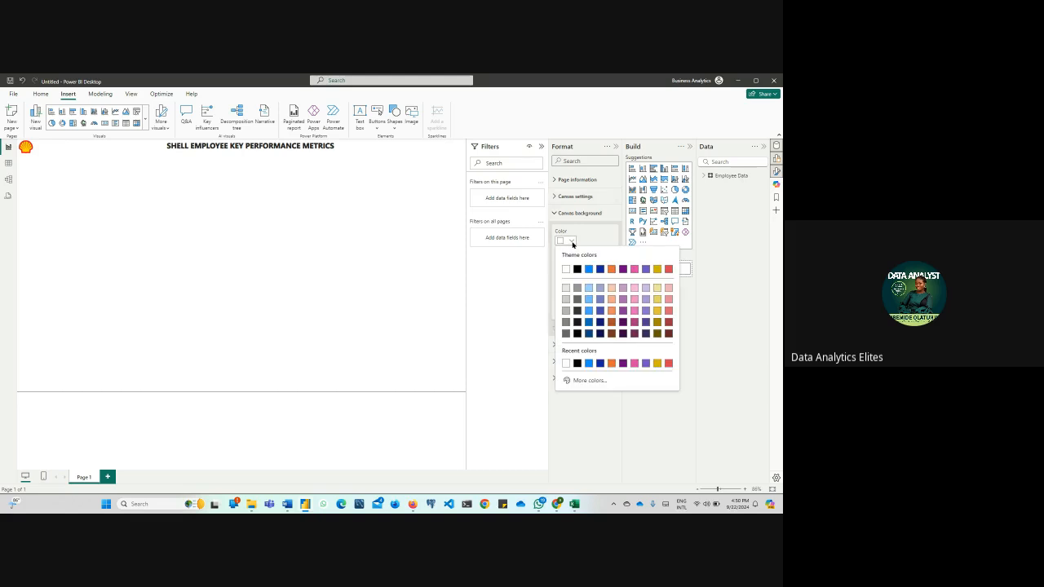
{"action": "left_click", "coordinate": [589, 381]}
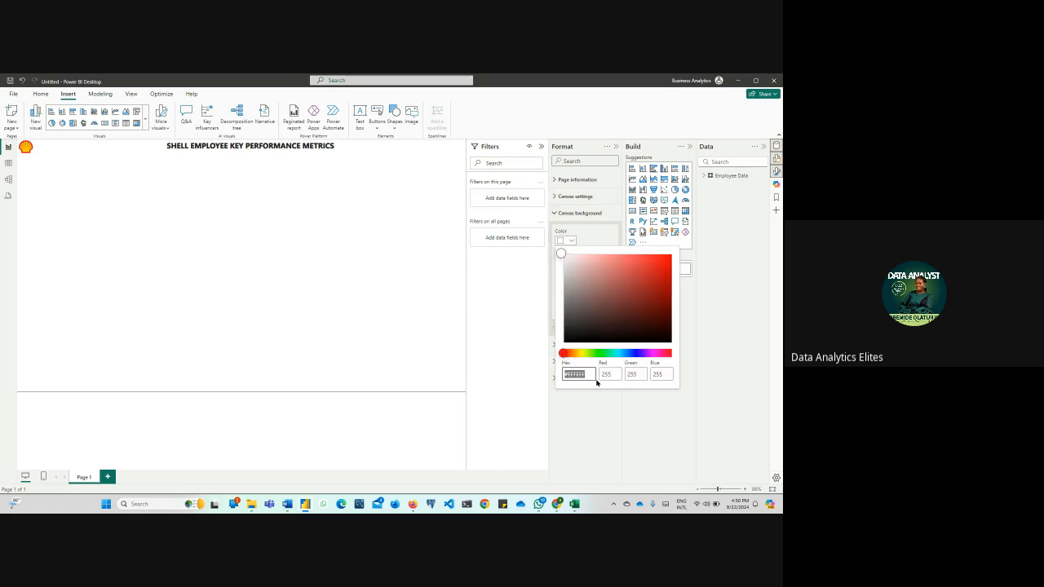
{"action": "left_click_drag", "start_coordinate": [564, 355], "coordinate": [575, 355]}
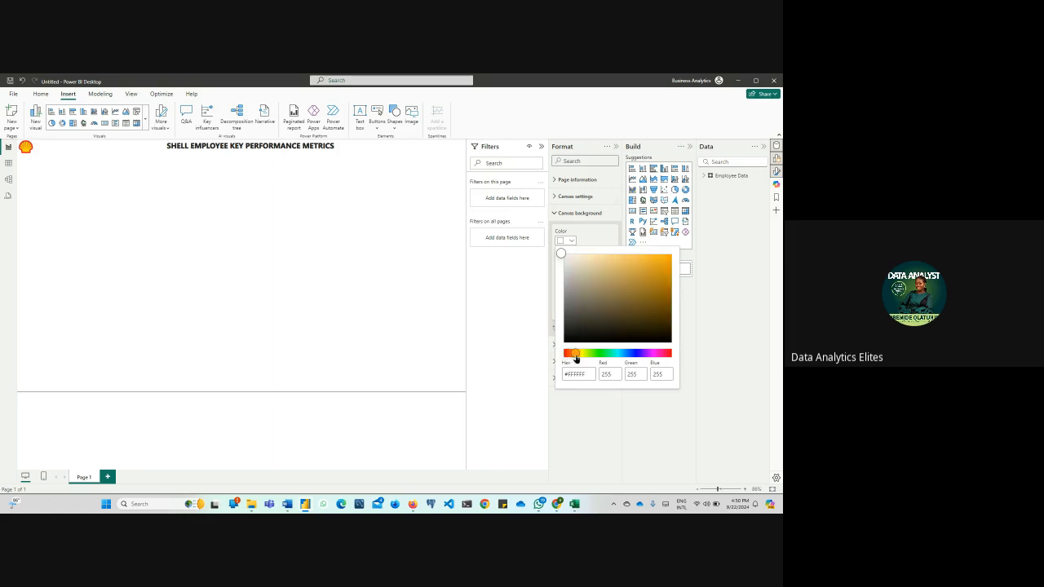
{"action": "left_click", "coordinate": [524, 349]}
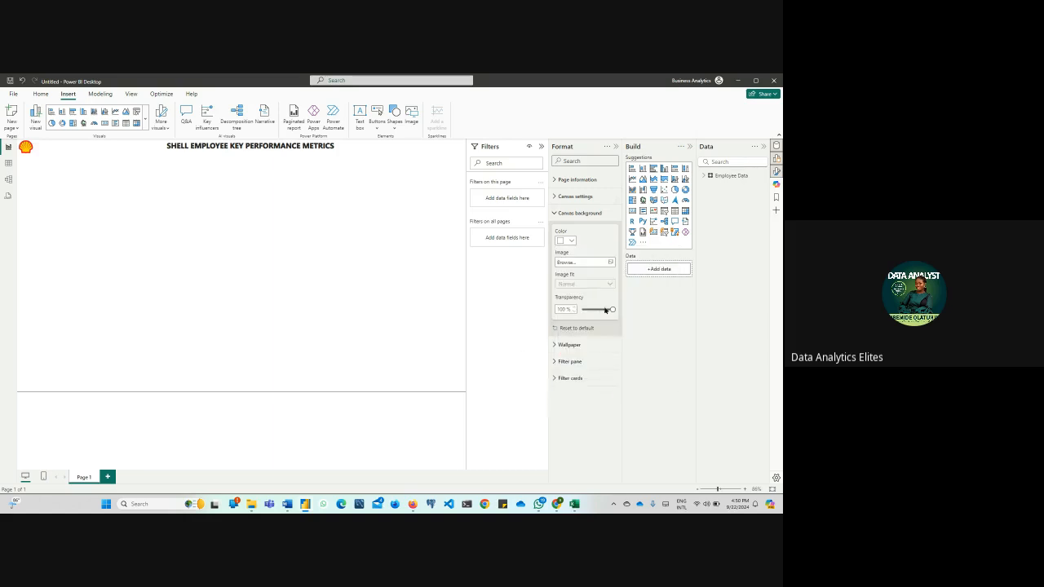
Set the canvas background to light gray with 59% transparency, and collapse the Filters pane and the background settings
{"action": "left_click_drag", "start_coordinate": [605, 310], "coordinate": [574, 313]}
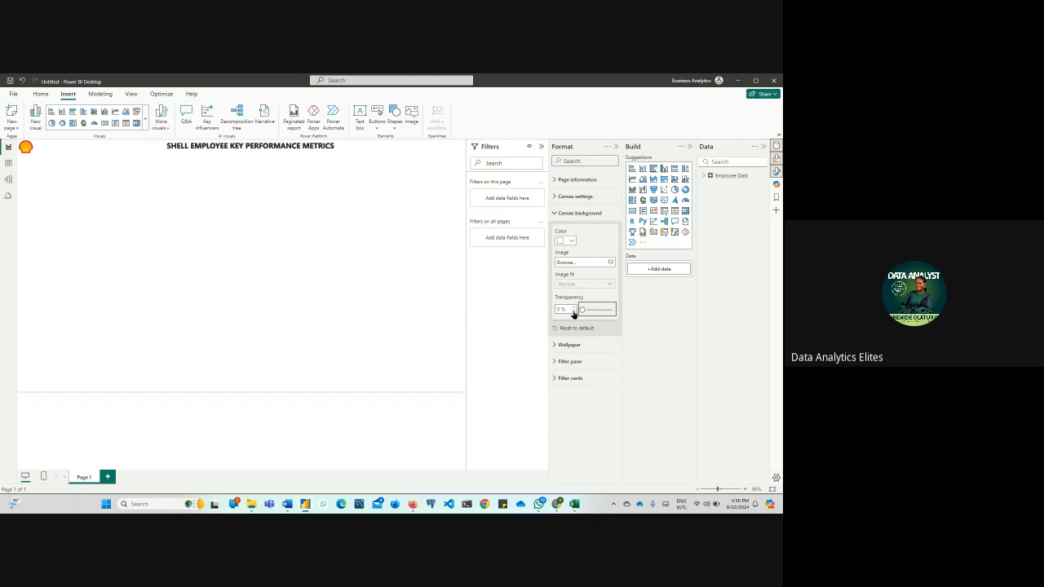
{"action": "mouse_move", "coordinate": [582, 310]}
{"action": "left_mouse_down"}
{"action": "mouse_move", "coordinate": [597, 310]}
{"action": "mouse_move", "coordinate": [582, 312]}
{"action": "left_mouse_up"}
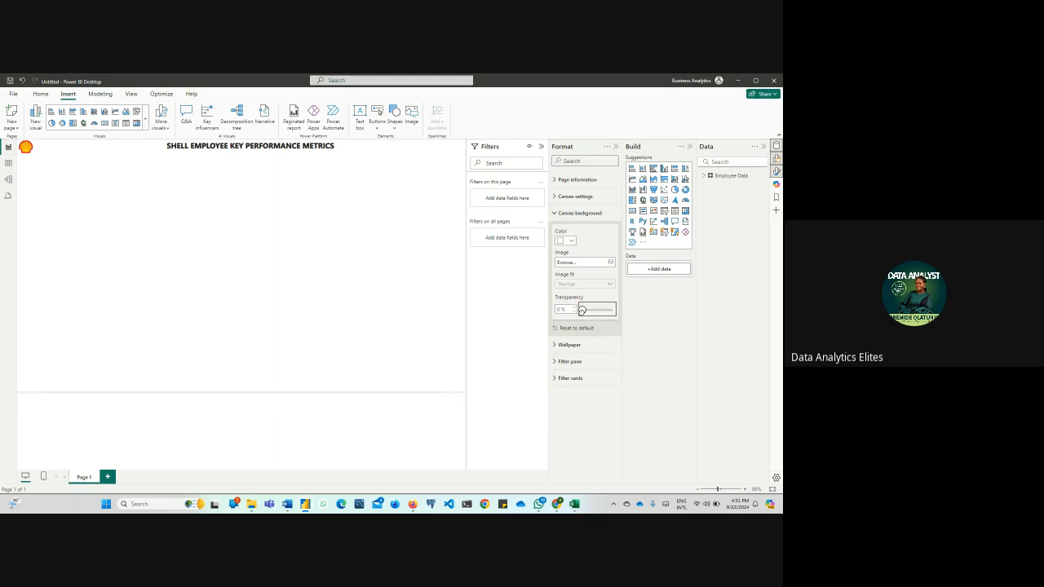
{"action": "left_click", "coordinate": [568, 241]}
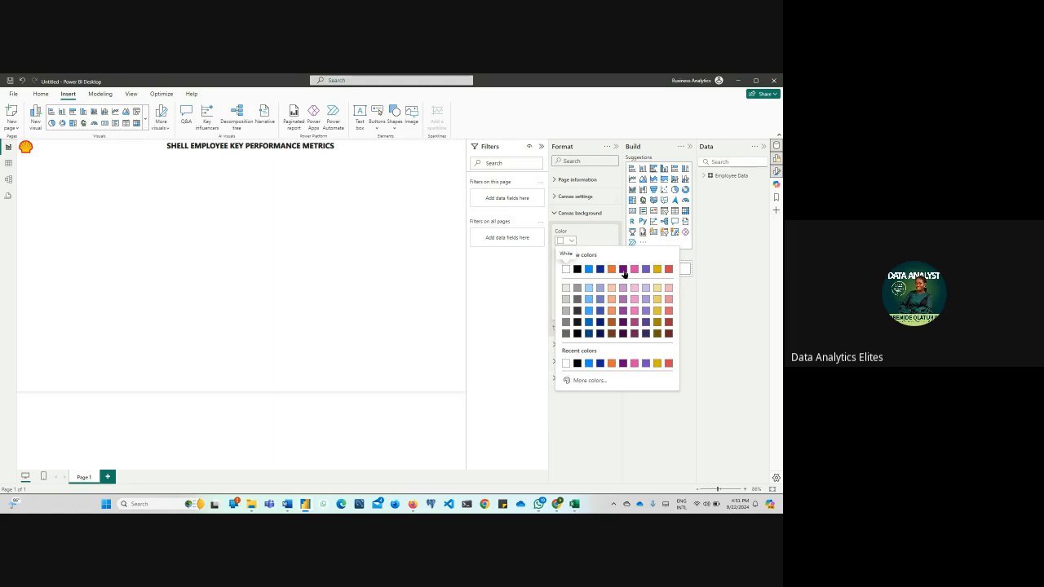
{"action": "left_click", "coordinate": [566, 291]}
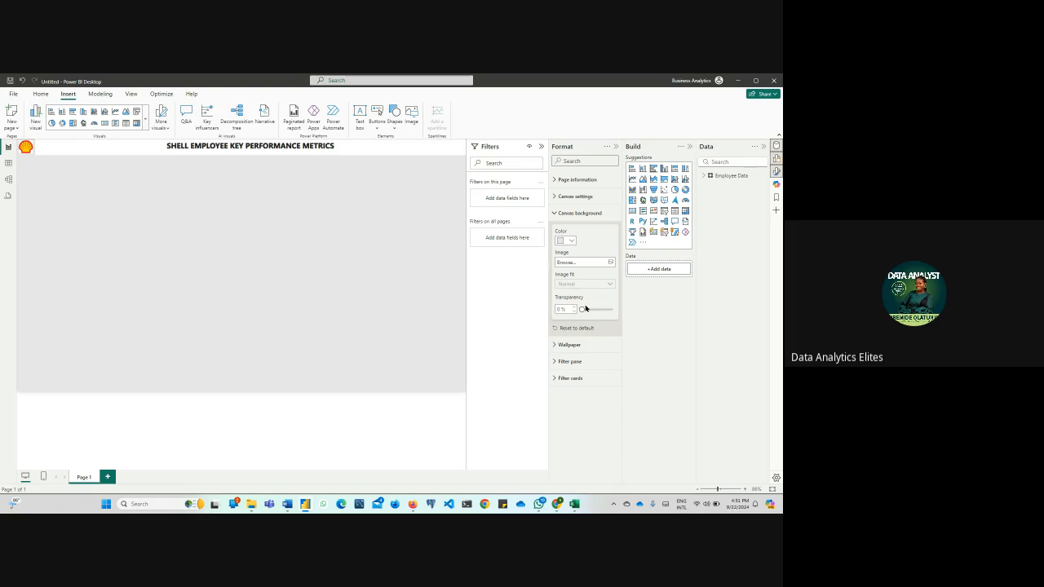
{"action": "left_click_drag", "start_coordinate": [585, 308], "coordinate": [599, 310]}
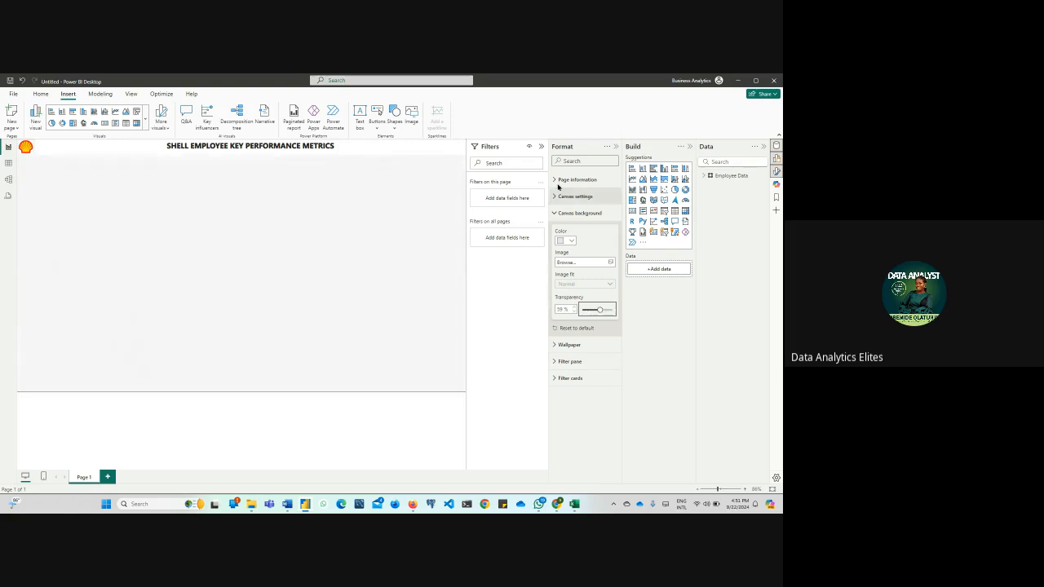
{"action": "left_click", "coordinate": [542, 147]}
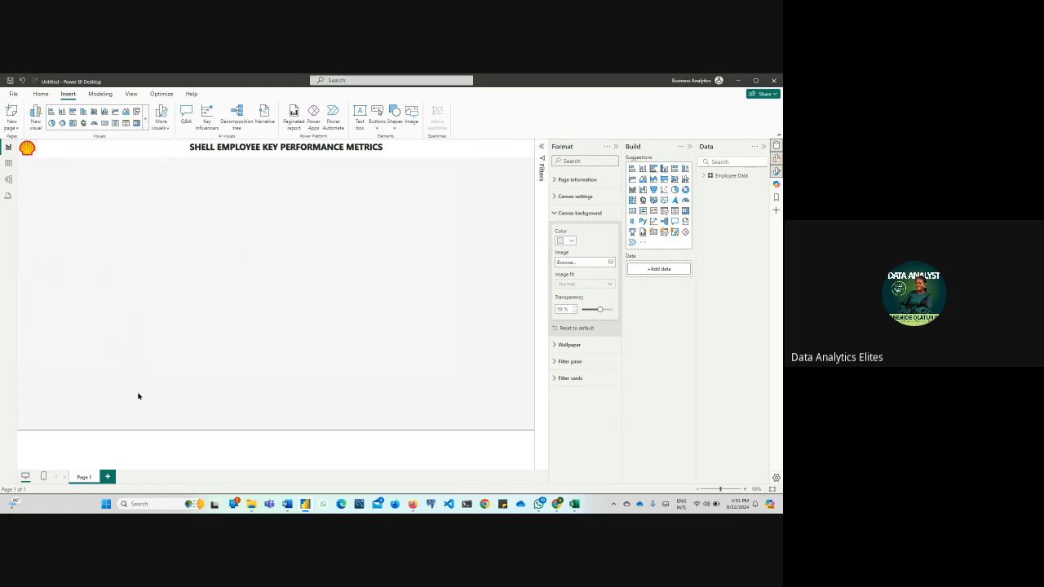
{"action": "left_click", "coordinate": [556, 213]}
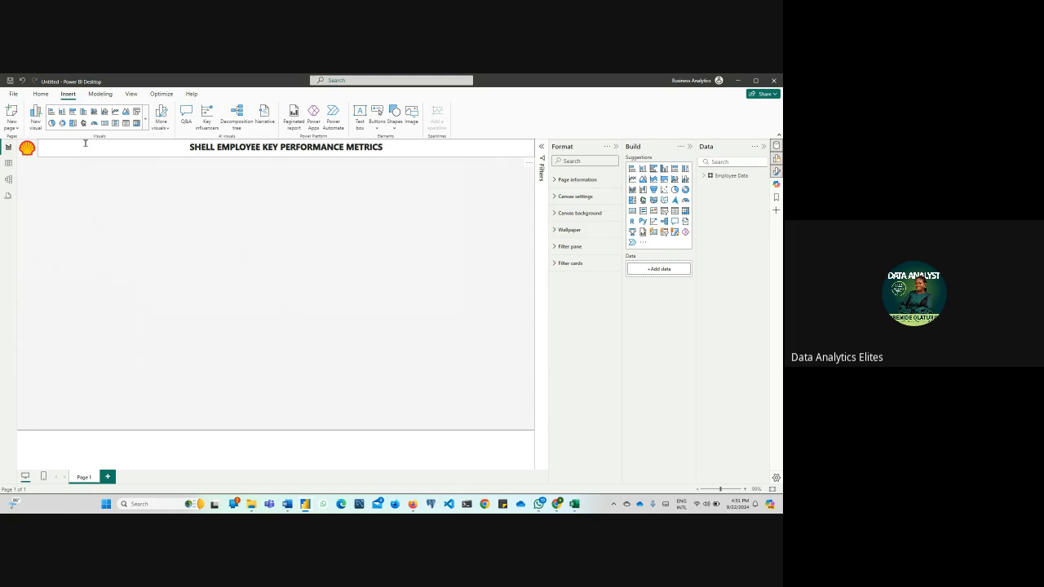
Give the title text box a light gray background and raise the background's transparency so it blends with the canvas
{"action": "left_click", "coordinate": [85, 143]}
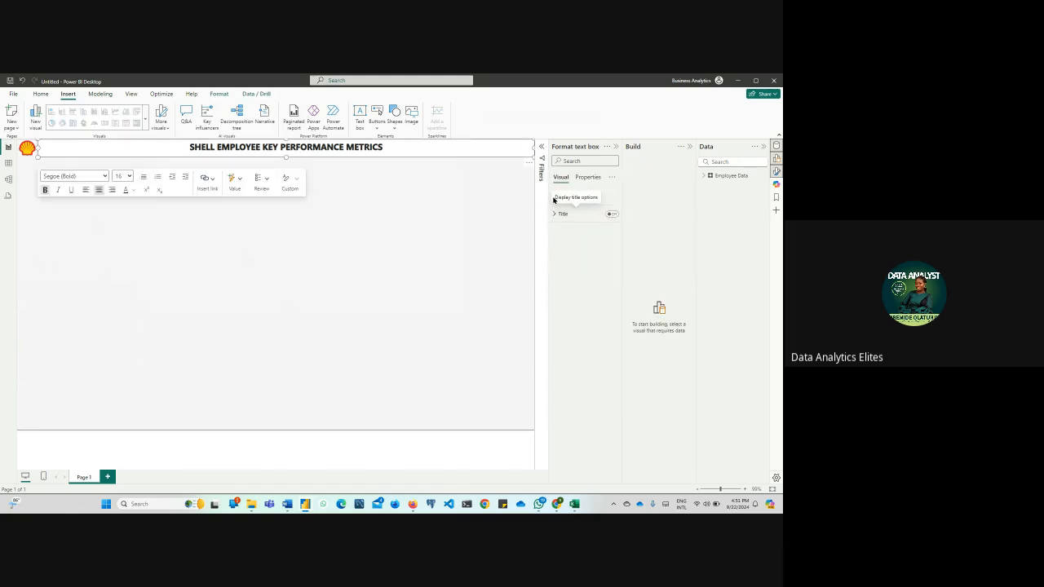
{"action": "left_click", "coordinate": [596, 179]}
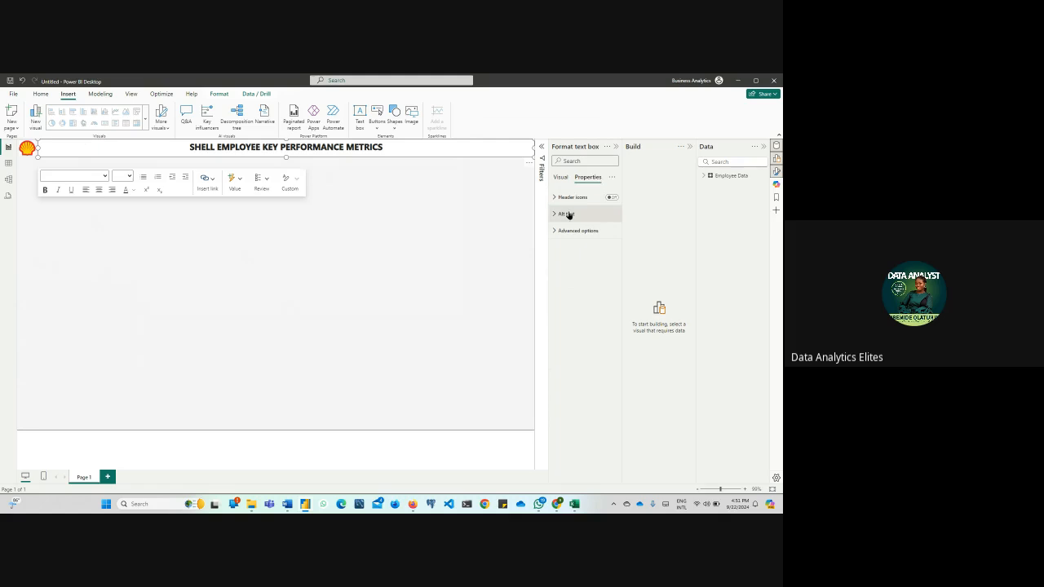
{"action": "left_click", "coordinate": [557, 179]}
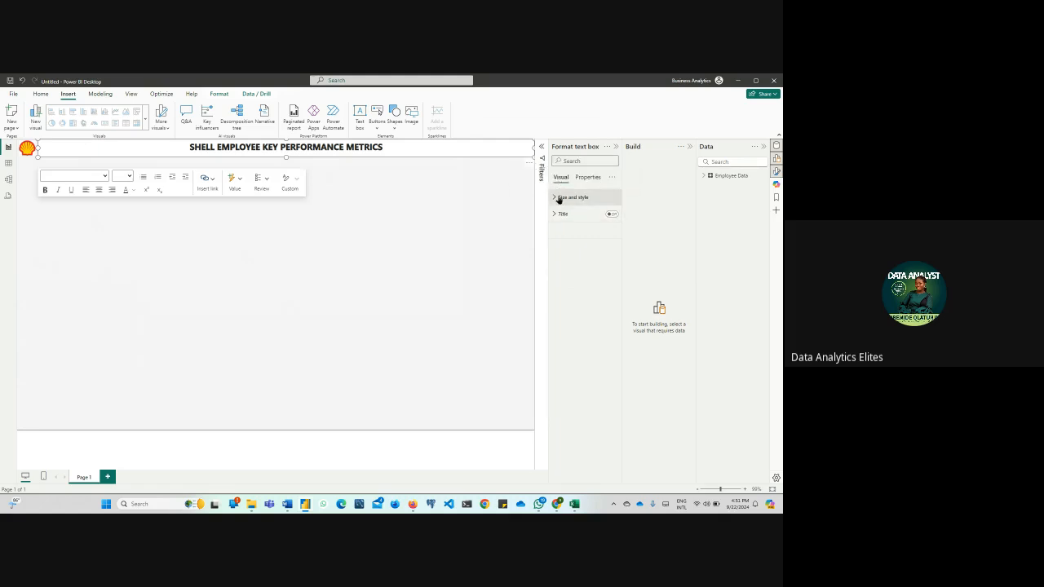
{"action": "left_click", "coordinate": [559, 198]}
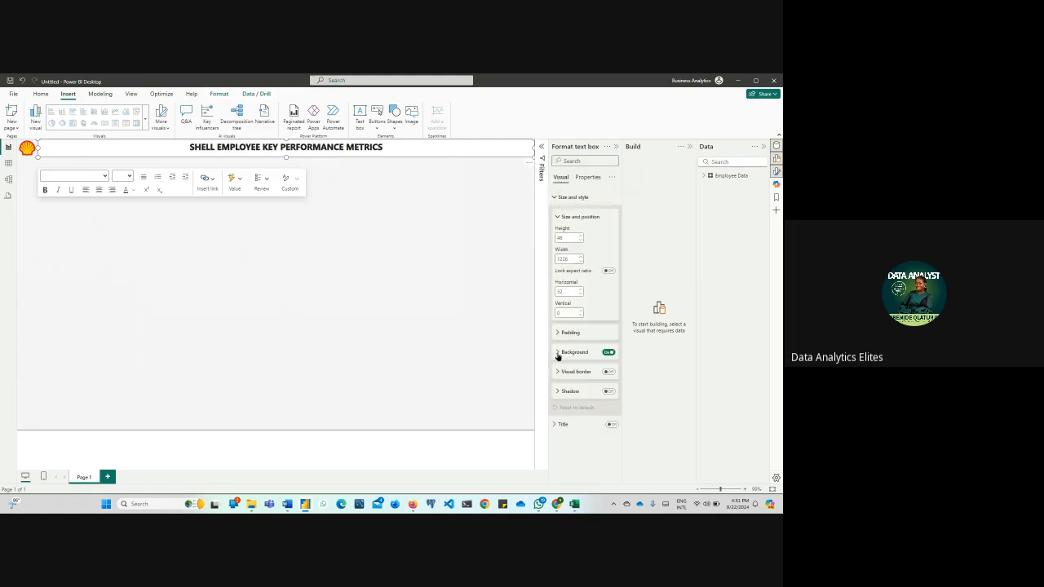
{"action": "left_click", "coordinate": [559, 353]}
{"action": "left_click", "coordinate": [569, 374]}
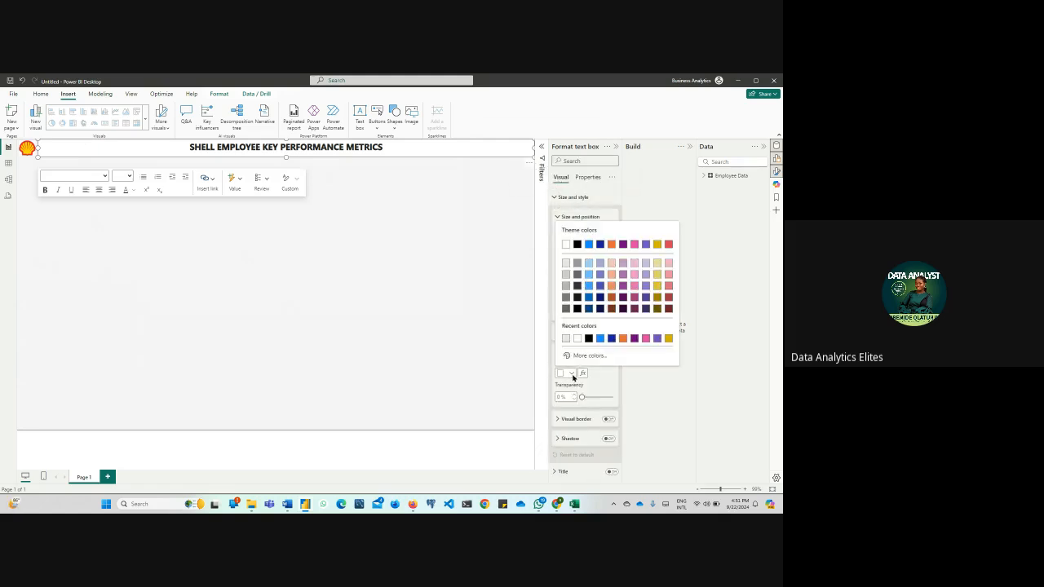
{"action": "left_click", "coordinate": [566, 268]}
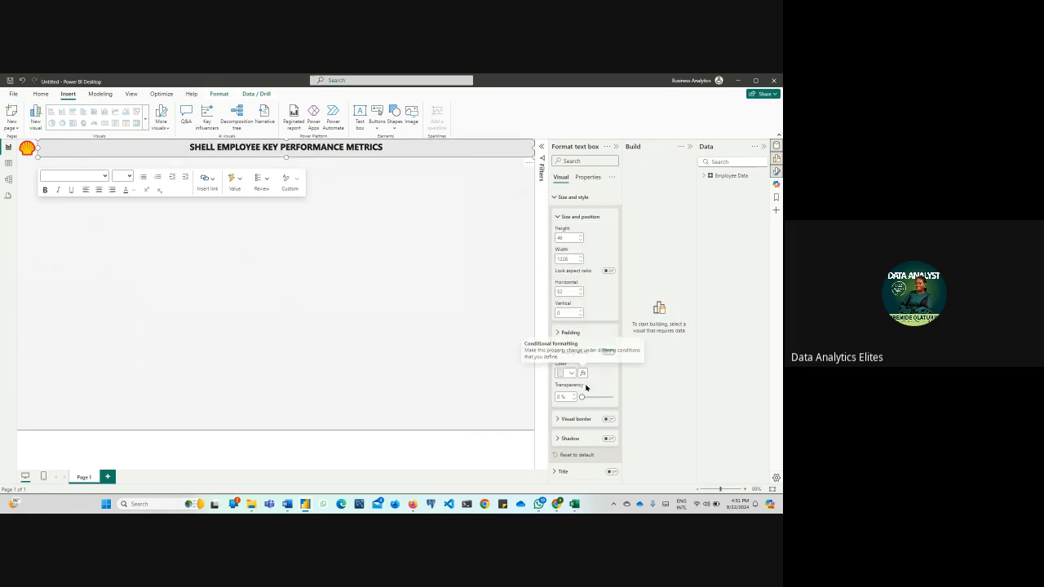
{"action": "left_click_drag", "start_coordinate": [582, 397], "coordinate": [604, 397]}
{"action": "left_click", "coordinate": [340, 465]}
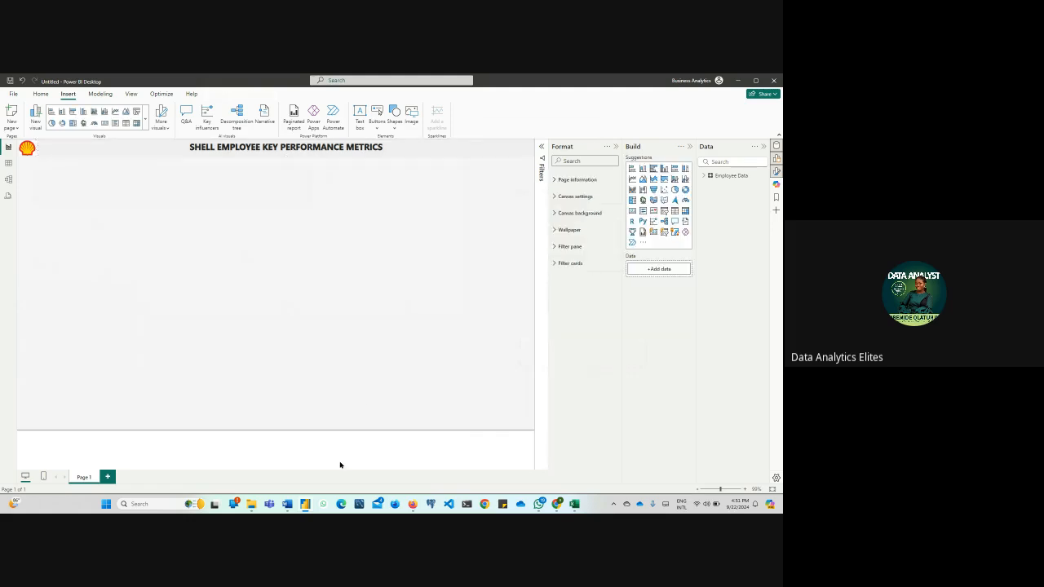
Turn on the Shell logo's background, color it light gray and raise its transparency to match the title
{"action": "left_click", "coordinate": [26, 149]}
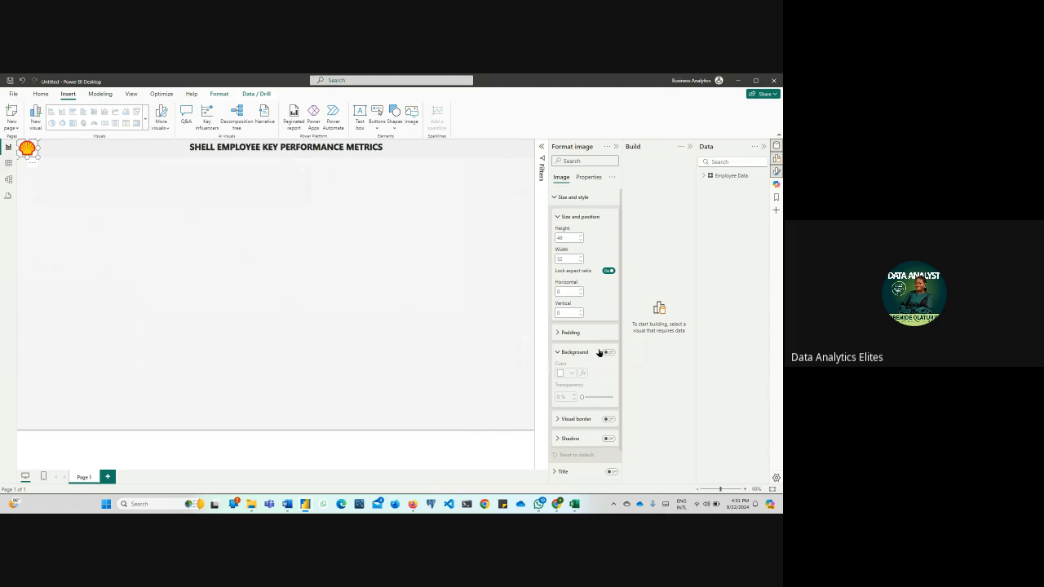
{"action": "left_click", "coordinate": [608, 352]}
{"action": "left_click", "coordinate": [572, 373]}
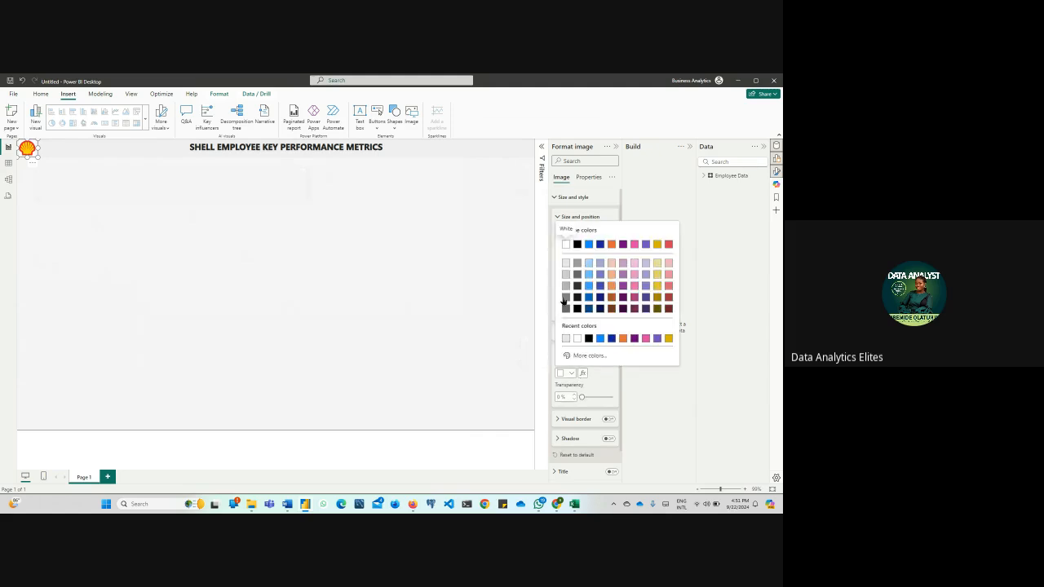
{"action": "left_click", "coordinate": [566, 272]}
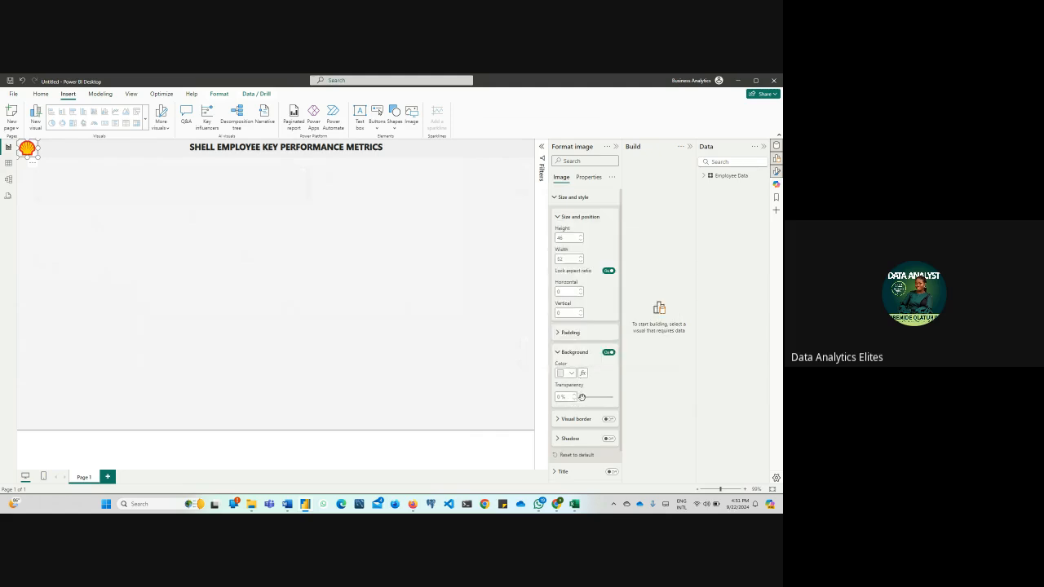
{"action": "left_click_drag", "start_coordinate": [582, 397], "coordinate": [605, 398]}
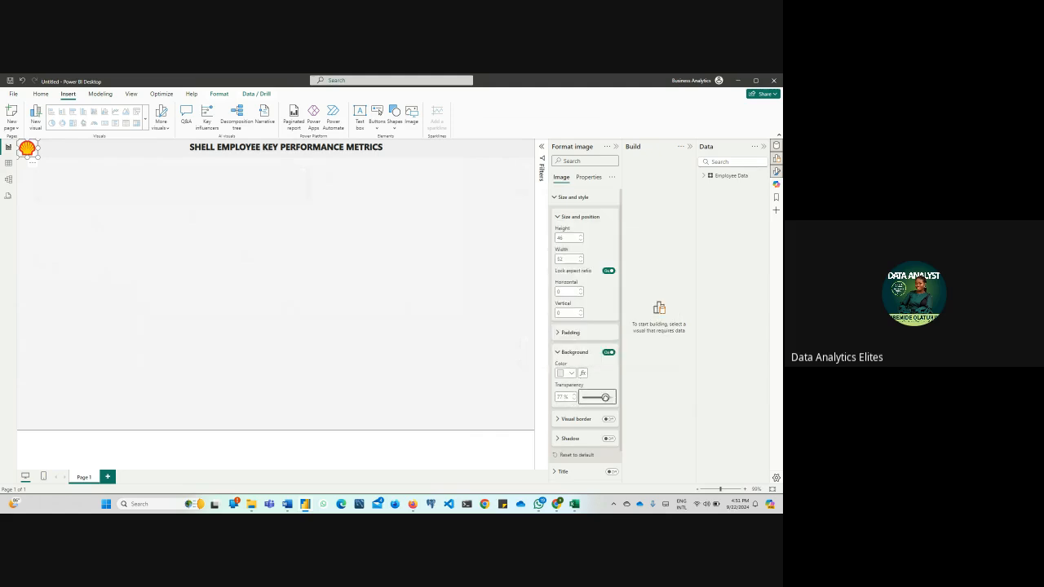
{"action": "left_click", "coordinate": [414, 453]}
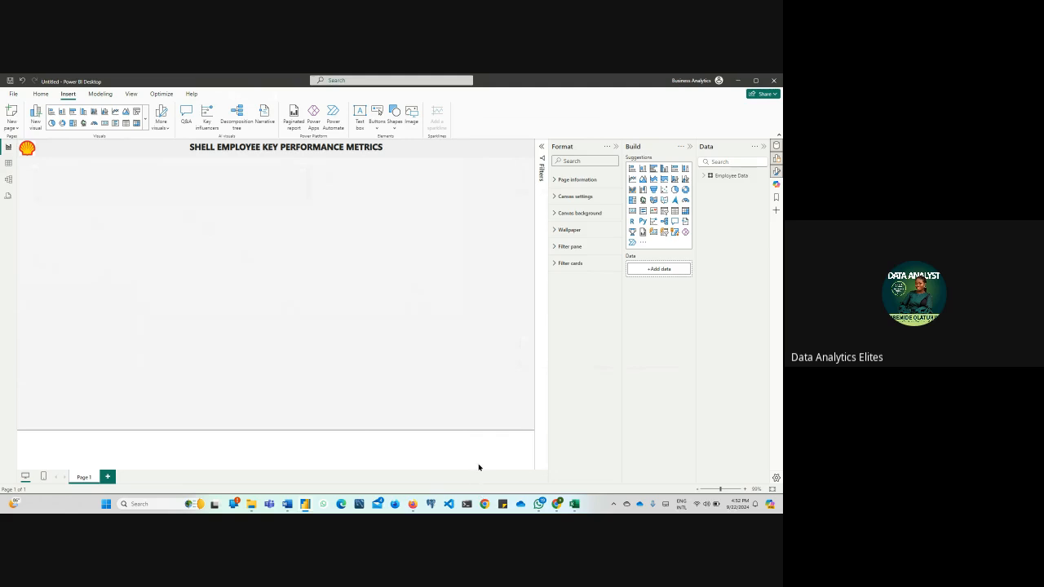
Switch to Firefox and check the Google Meet call
{"action": "mouse_move", "coordinate": [418, 507]}
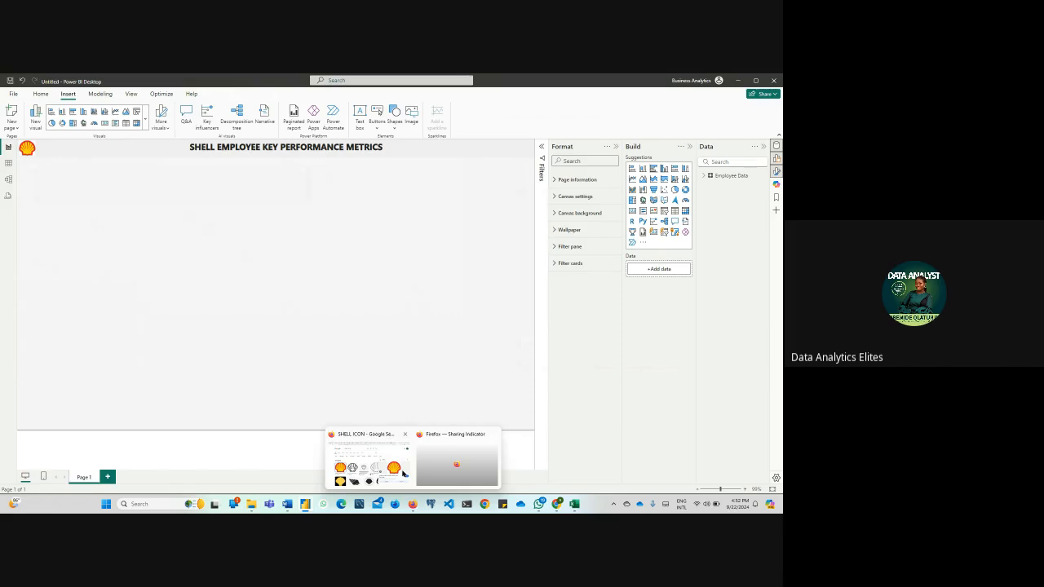
{"action": "left_click", "coordinate": [371, 465]}
{"action": "left_click", "coordinate": [456, 81]}
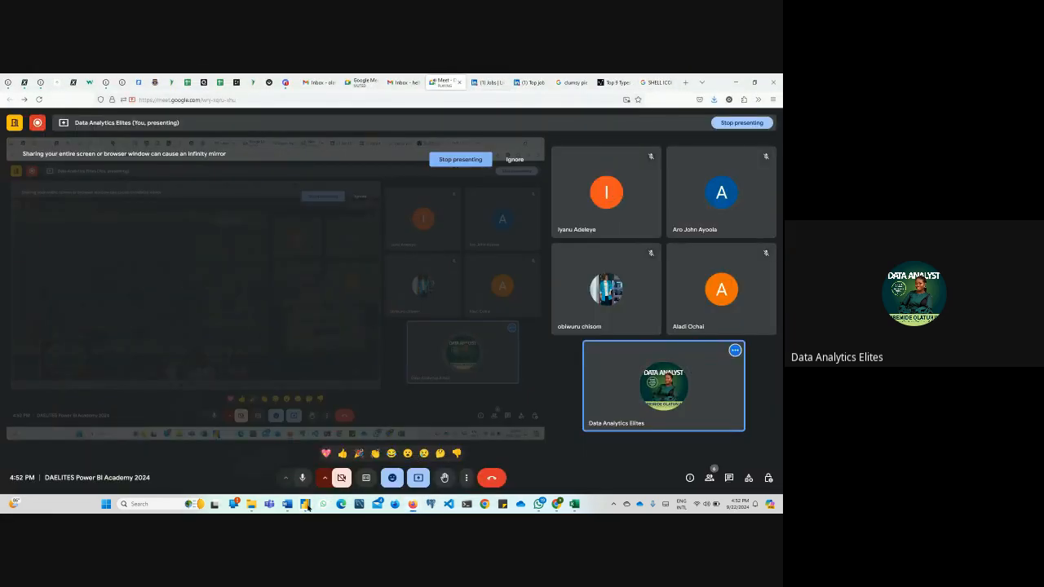
Return to Power BI Desktop, show the data model and enlarge the Employee Data card to fit all its fields
{"action": "left_click", "coordinate": [307, 505]}
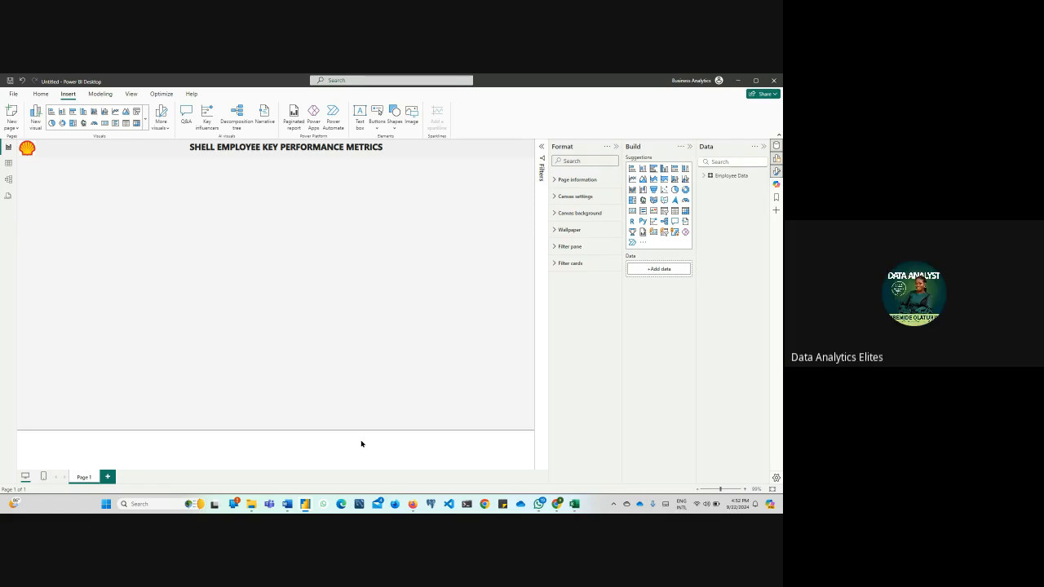
{"action": "left_click", "coordinate": [12, 184]}
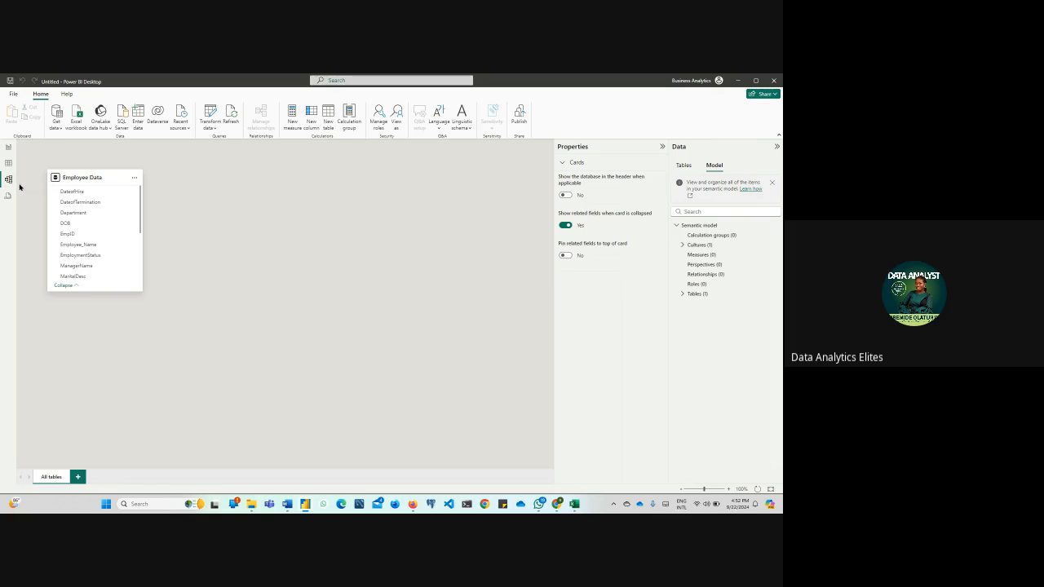
{"action": "left_click_drag", "start_coordinate": [145, 297], "coordinate": [229, 390]}
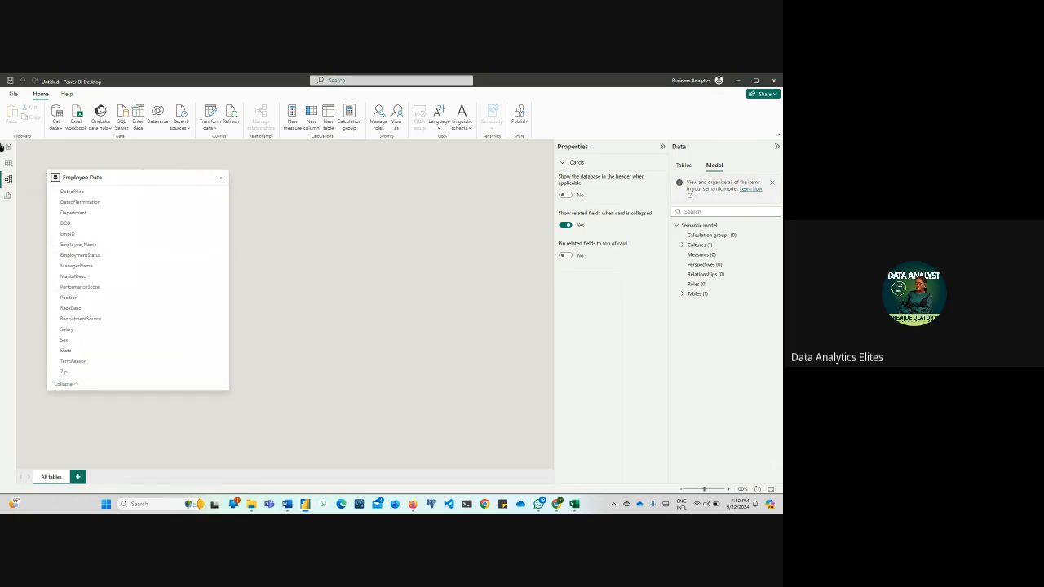
Show the Employee Data table's rows and examine the DateofHire and DateofTermination columns
{"action": "left_click", "coordinate": [8, 163]}
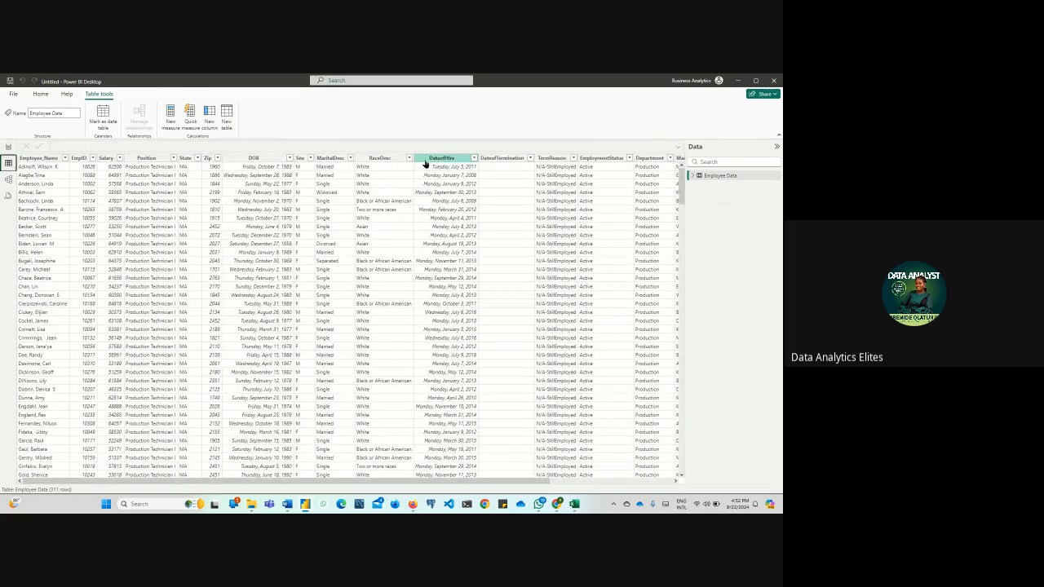
{"action": "left_click", "coordinate": [446, 160]}
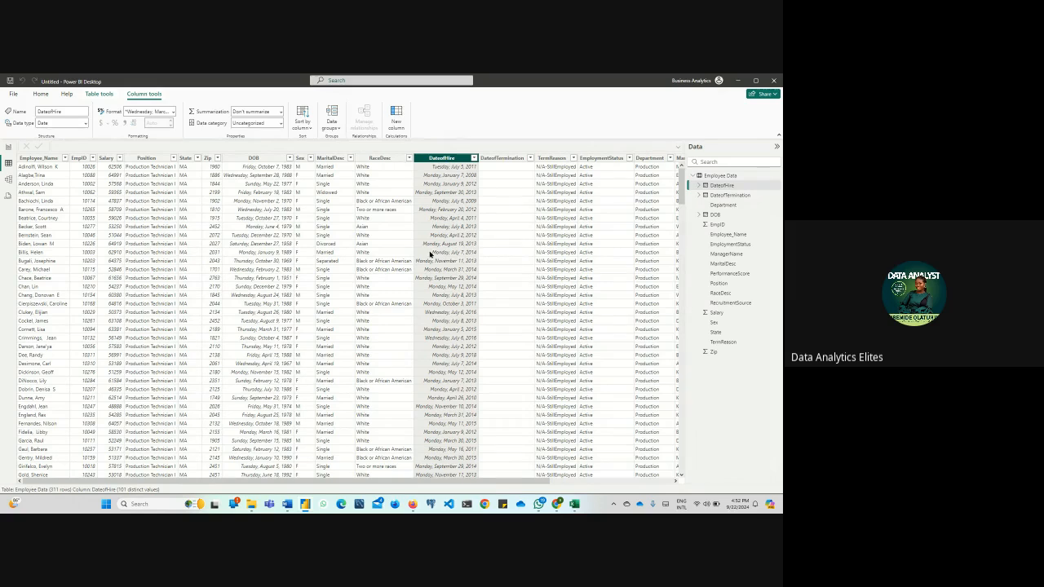
{"action": "left_click", "coordinate": [505, 158]}
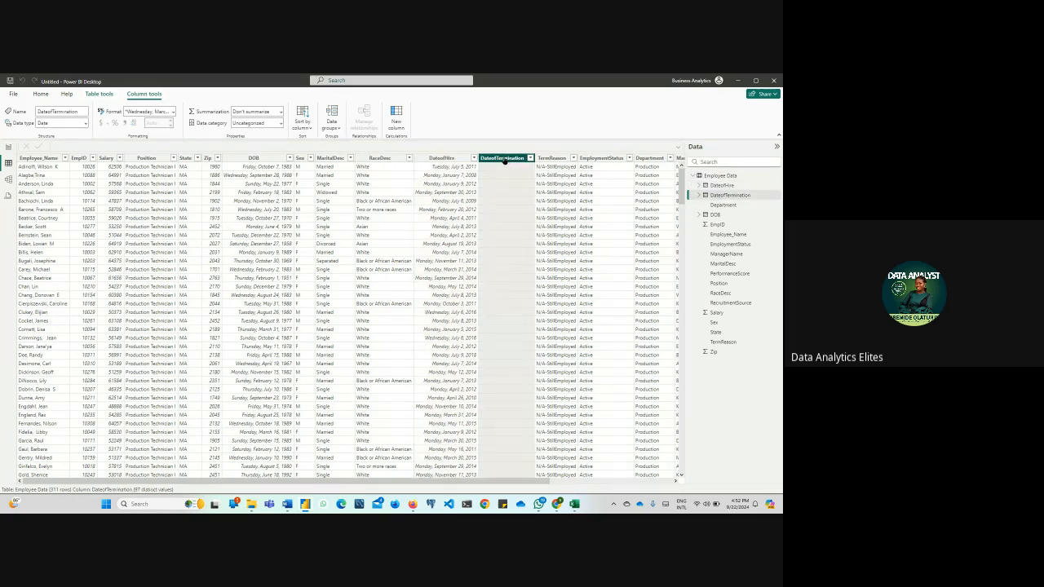
{"action": "left_click", "coordinate": [443, 158]}
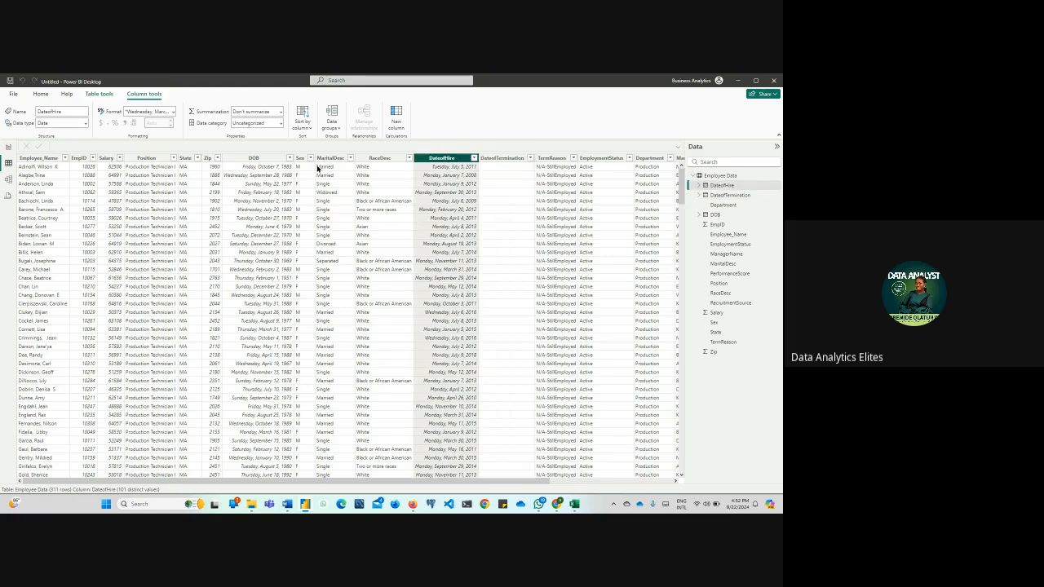
Filter the DOB column to only the earliest date of birth in the list
{"action": "left_click", "coordinate": [260, 160]}
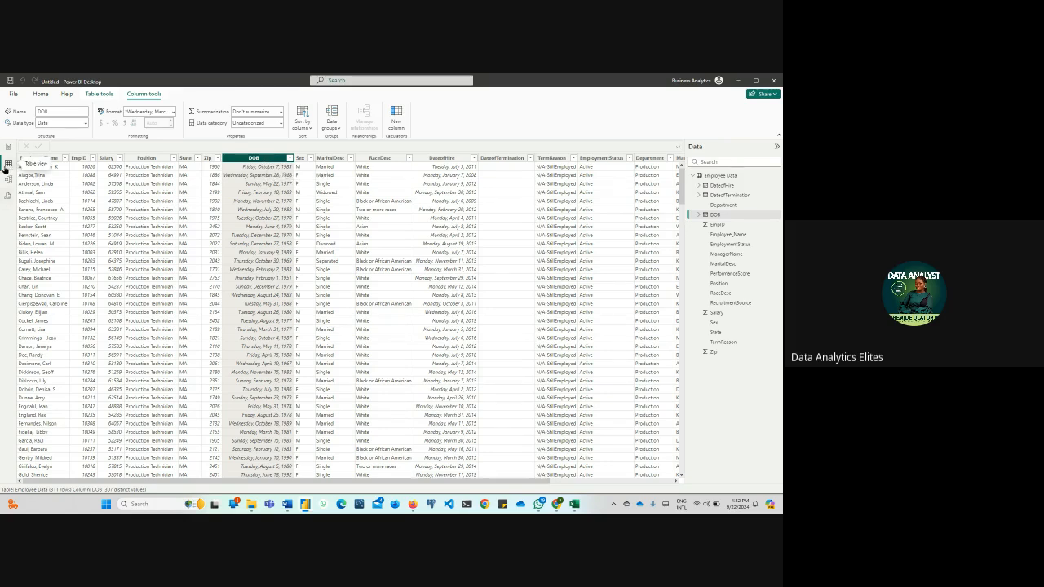
{"action": "left_click", "coordinate": [289, 157]}
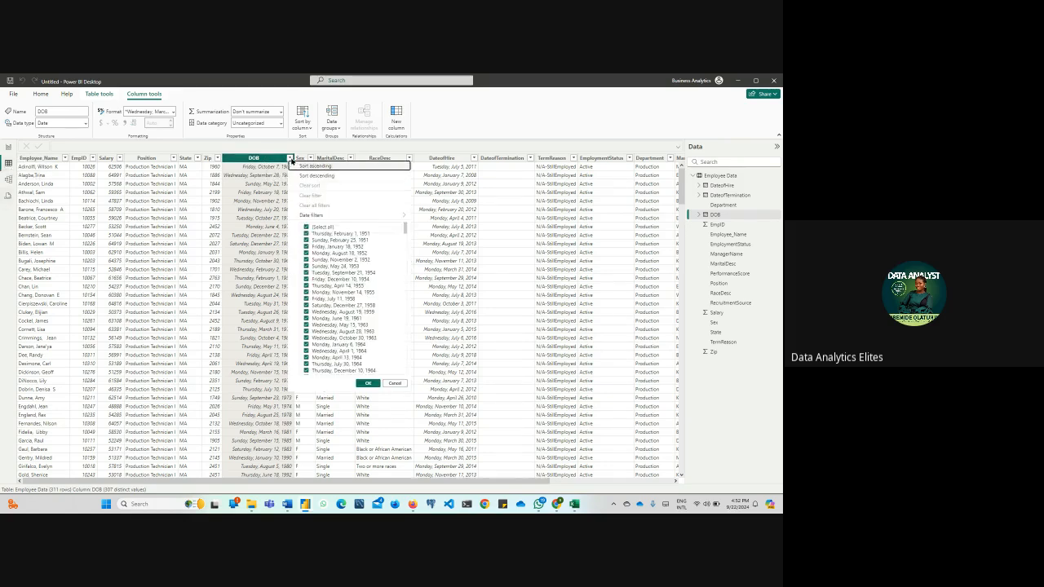
{"action": "left_click", "coordinate": [306, 226]}
{"action": "left_click", "coordinate": [306, 233]}
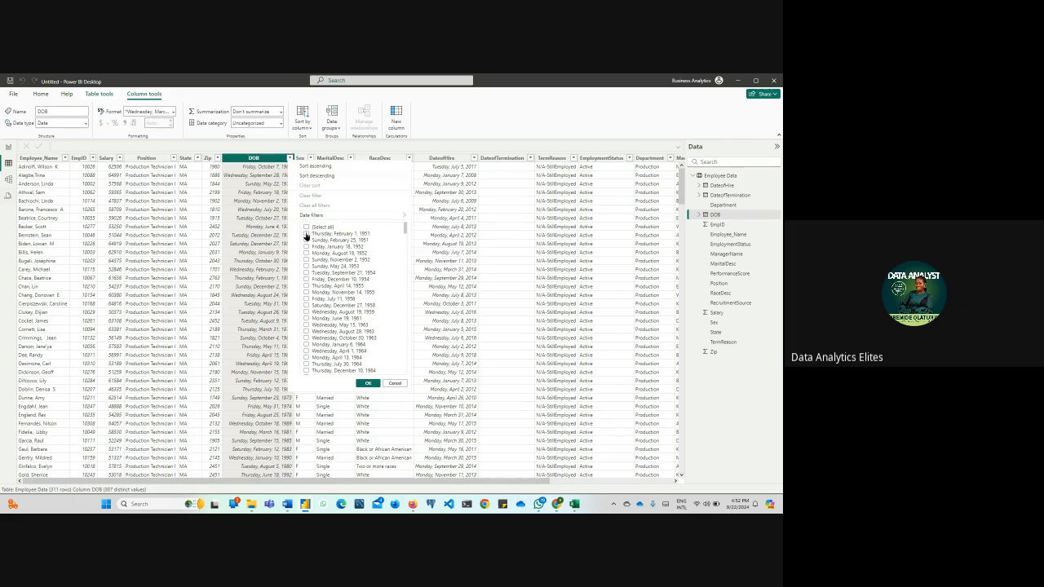
{"action": "left_click", "coordinate": [369, 383]}
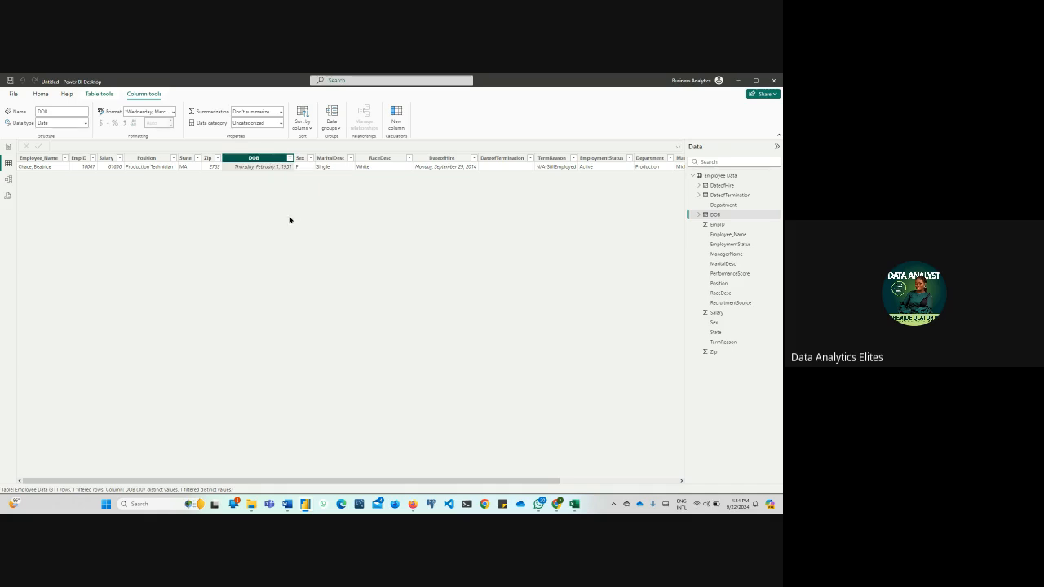
Reselect all dates in the DOB column's filter to show every employee row
{"action": "left_click", "coordinate": [289, 158]}
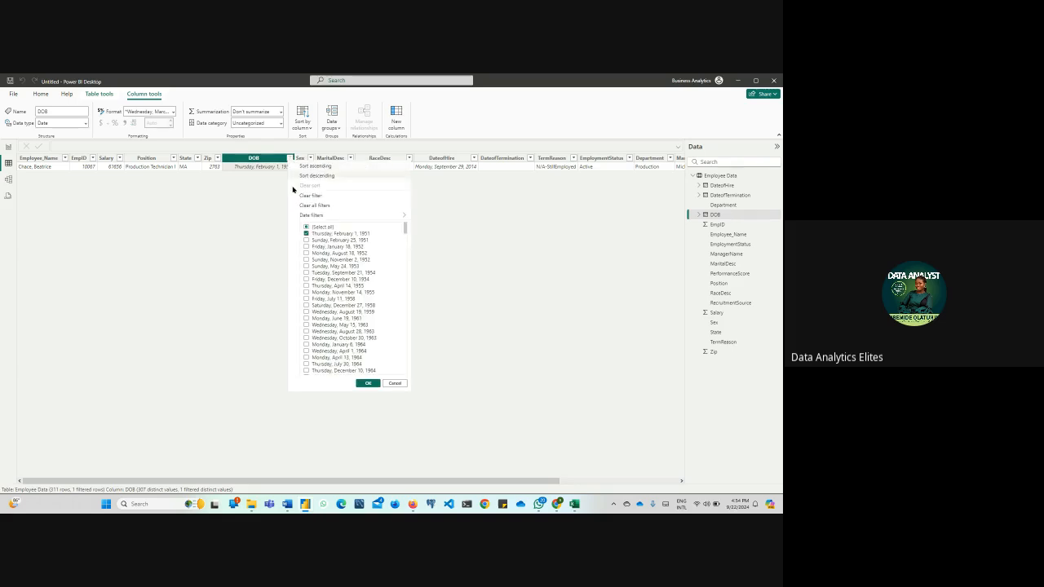
{"action": "left_click", "coordinate": [306, 227]}
{"action": "left_click", "coordinate": [306, 227]}
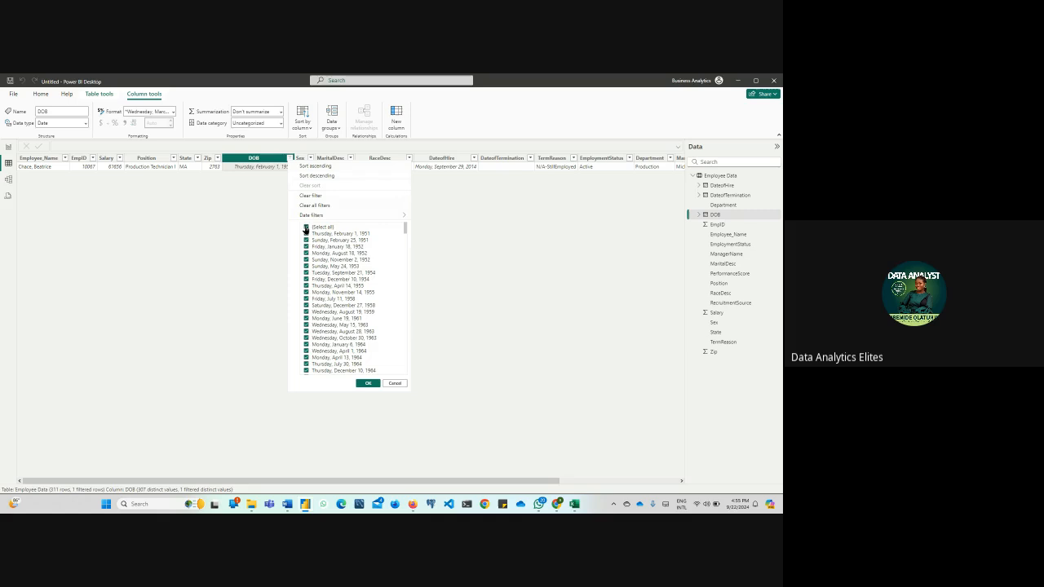
{"action": "left_click", "coordinate": [368, 384]}
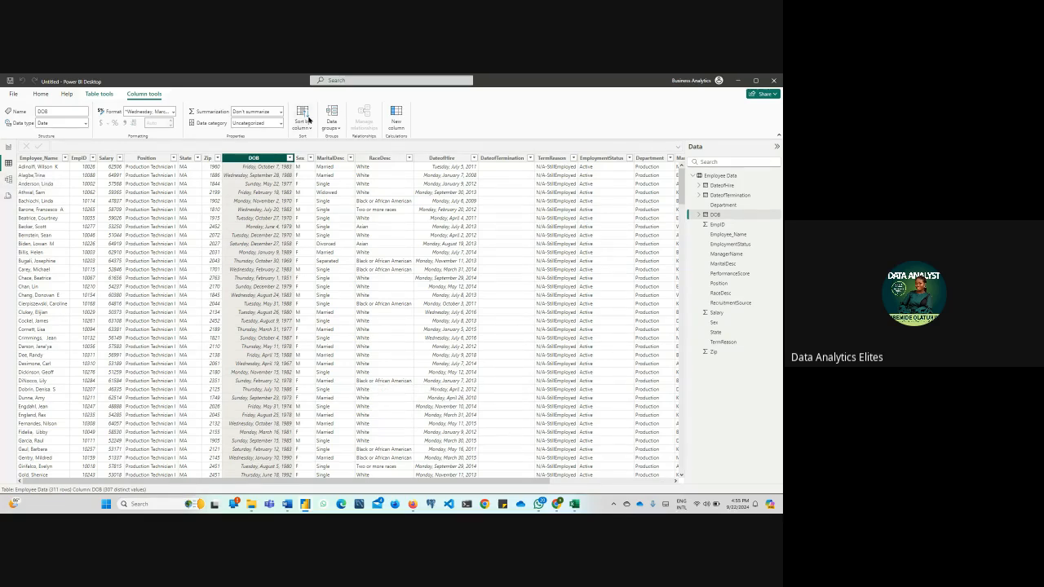
Start a new calculated table and name it DATETABLE in its formula
{"action": "left_click", "coordinate": [99, 94]}
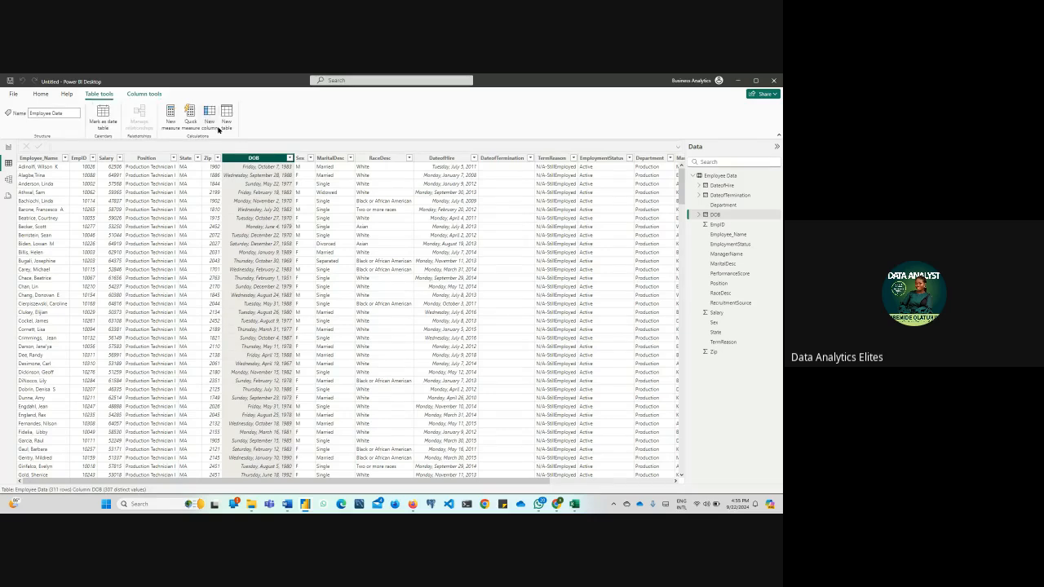
{"action": "left_click", "coordinate": [217, 127]}
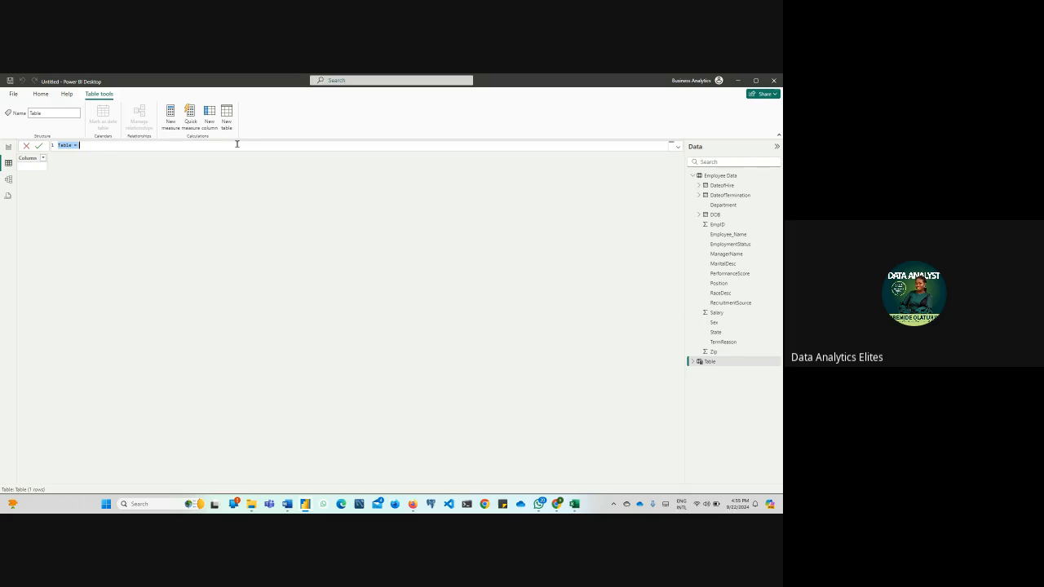
{"action": "type", "text": "DATETABLE ="}
Switch to Firefox to check the Google Meet call, and return to Power BI Desktop
{"action": "mouse_move", "coordinate": [414, 509]}
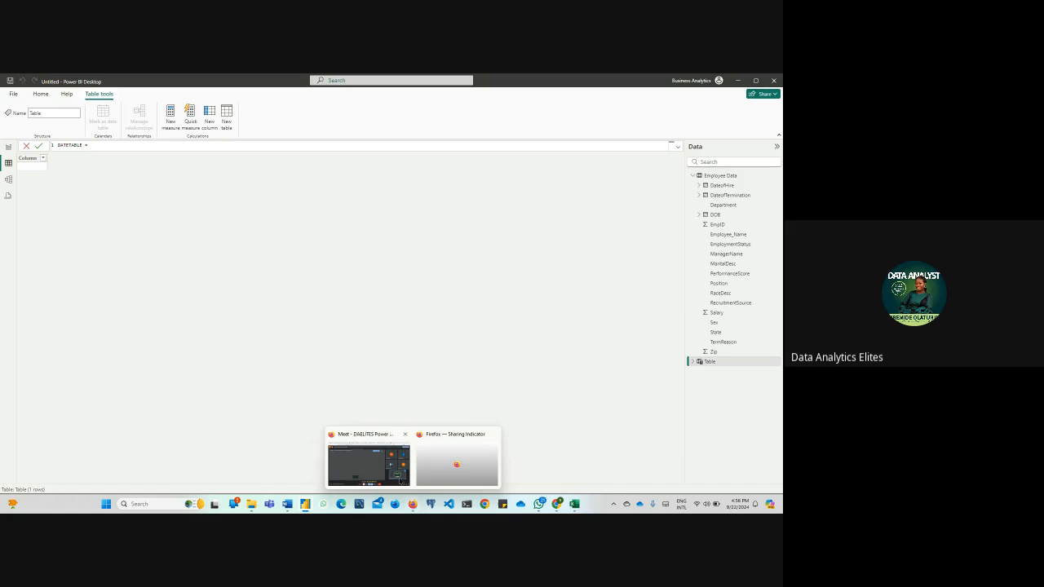
{"action": "left_click", "coordinate": [395, 471]}
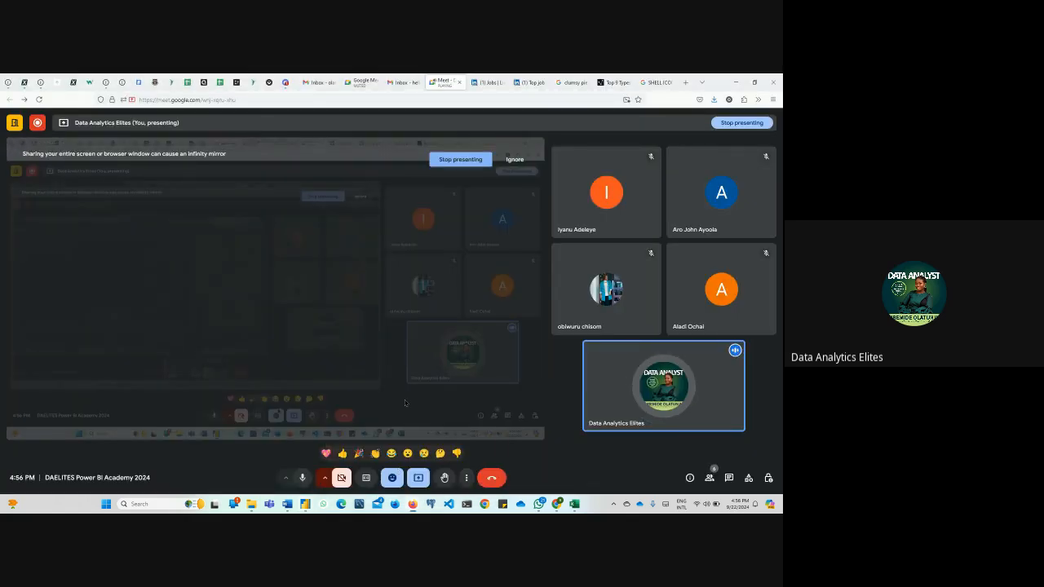
{"action": "left_click", "coordinate": [737, 82]}
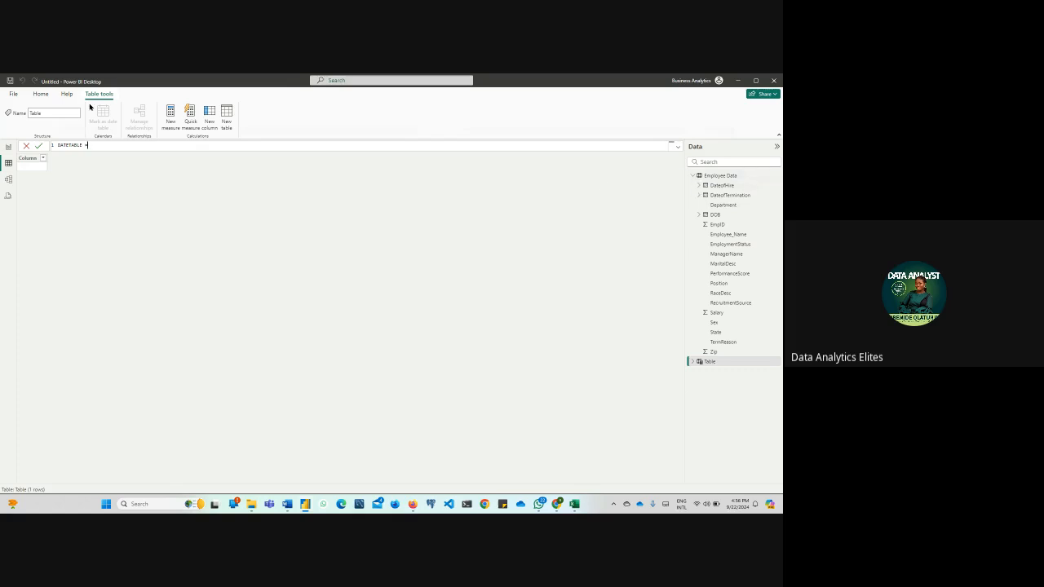
Commit the DATETABLE name, and examine the earliest and latest DOB dates in the Employee Data table
{"action": "key", "text": "Return"}
{"action": "left_click", "coordinate": [722, 186]}
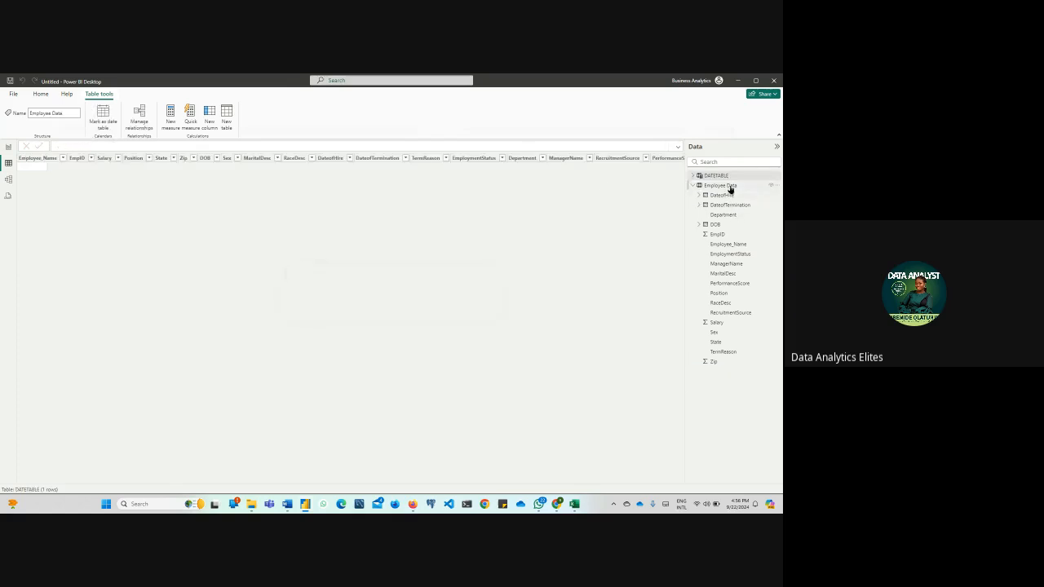
{"action": "left_click", "coordinate": [289, 158]}
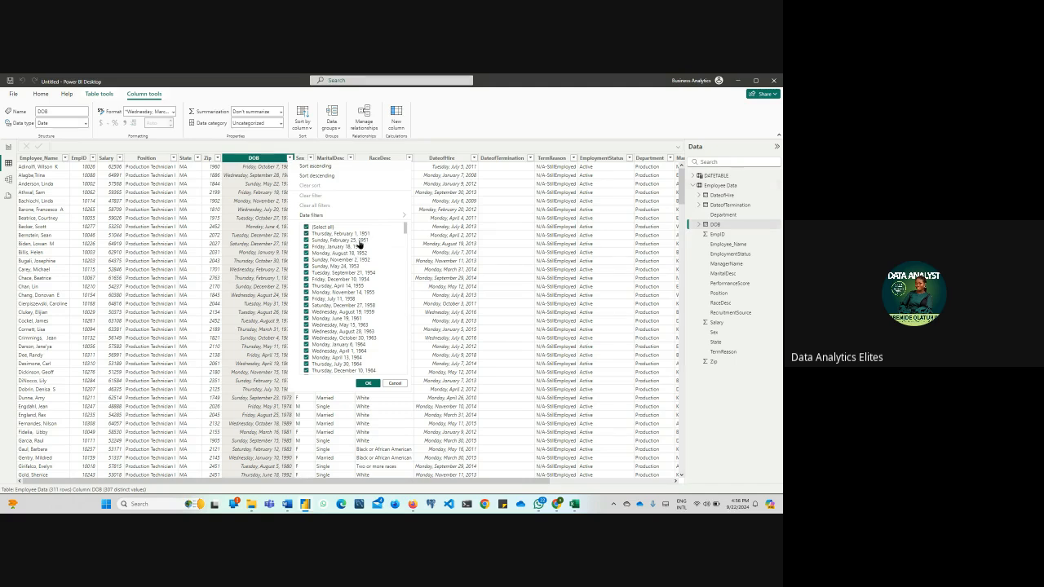
{"action": "scroll", "coordinate": [364, 237], "scroll_direction": "down", "scroll_amount": 15}
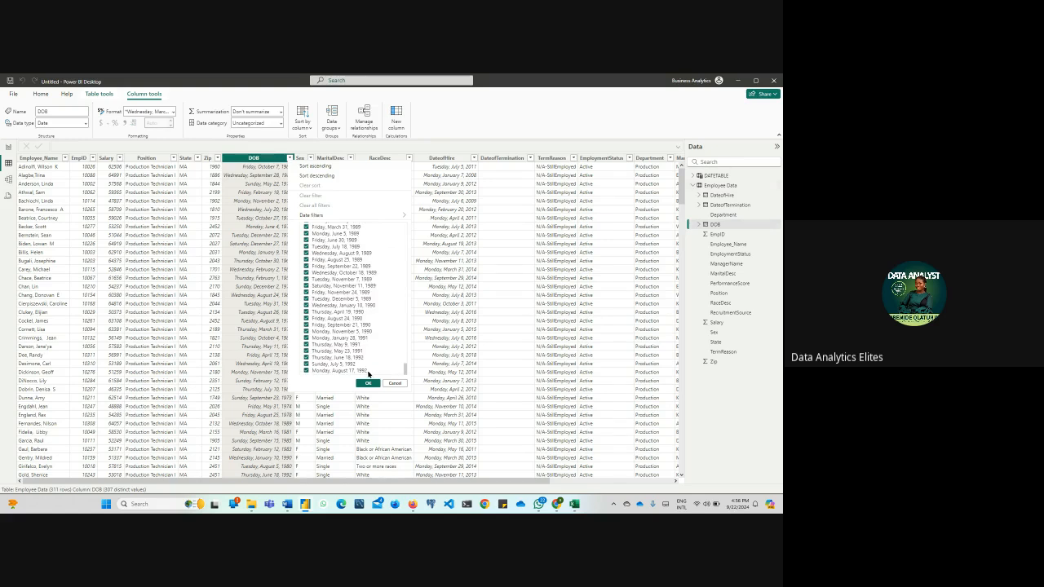
{"action": "left_click", "coordinate": [367, 383]}
Examine the earliest and latest dates in the DateofHire and DateofTermination filter lists
{"action": "left_click", "coordinate": [475, 158]}
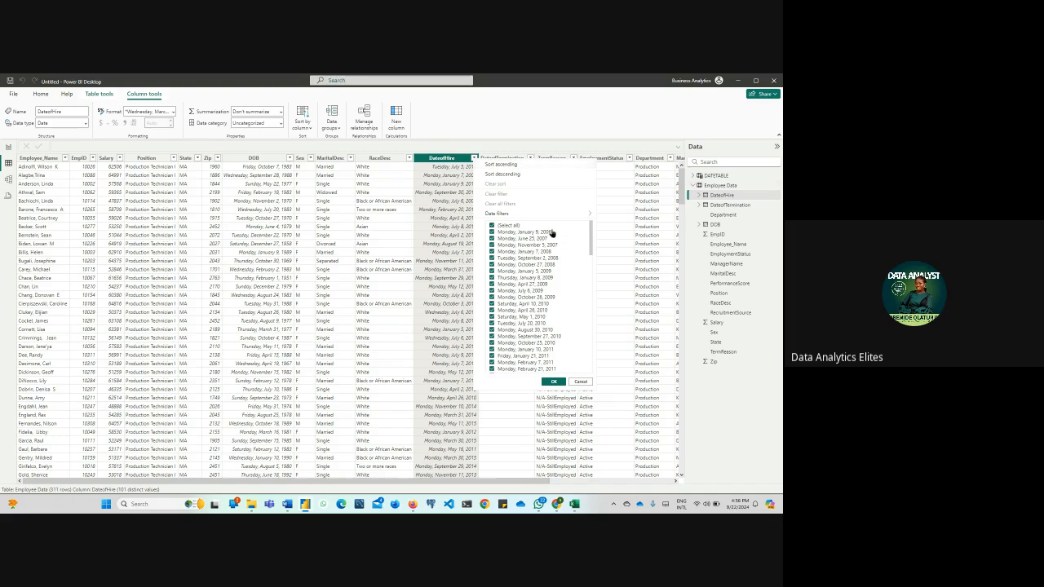
{"action": "left_click_drag", "start_coordinate": [591, 241], "coordinate": [596, 381]}
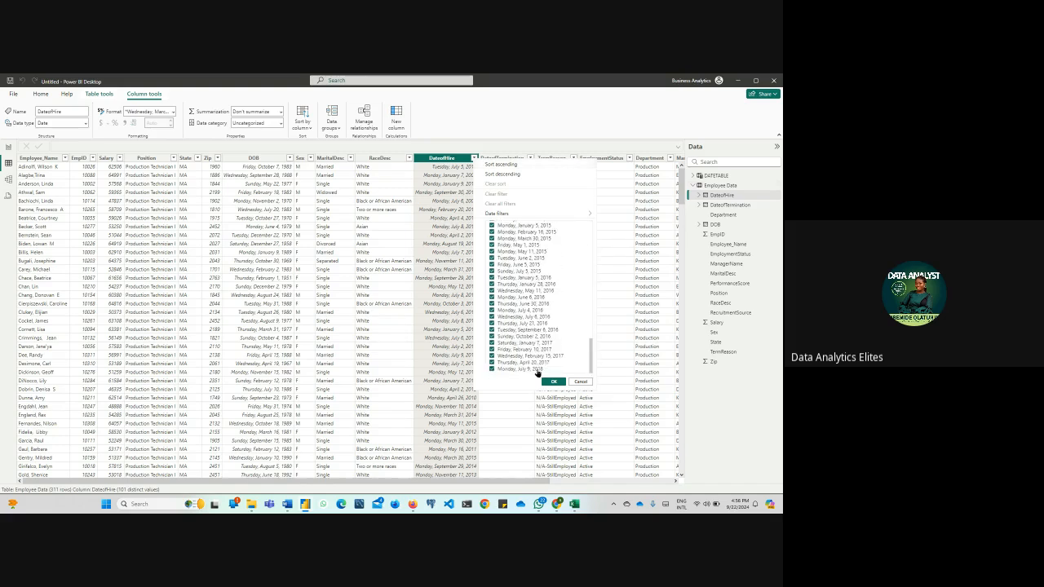
{"action": "left_click", "coordinate": [576, 128]}
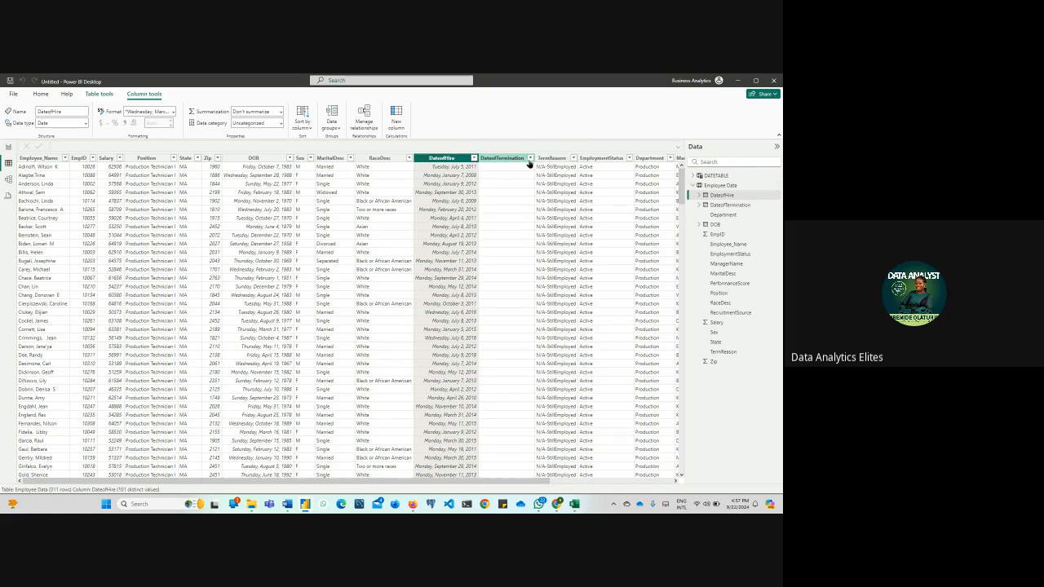
{"action": "left_click", "coordinate": [529, 159]}
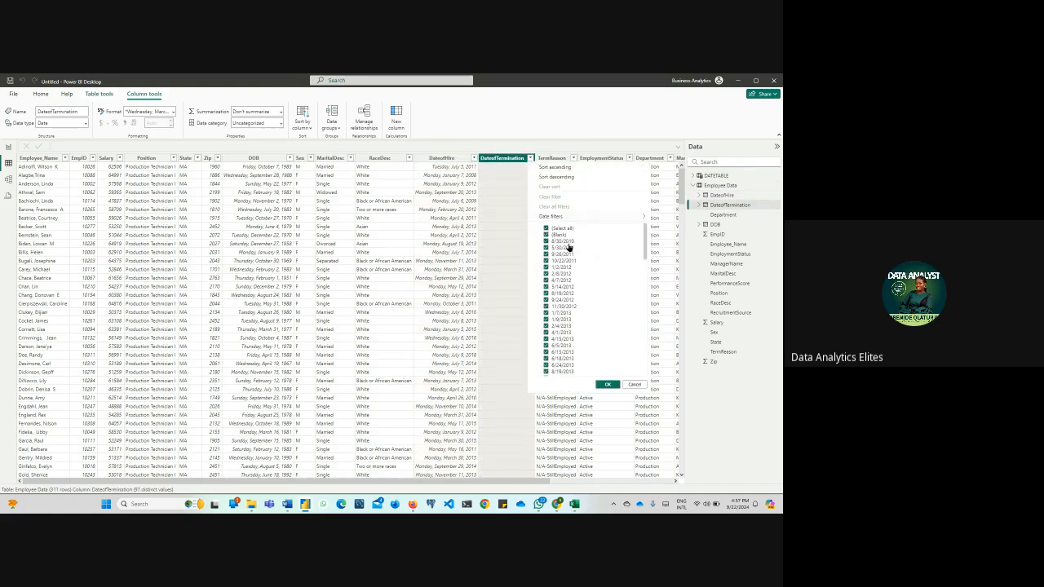
{"action": "scroll", "coordinate": [568, 247], "scroll_direction": "down", "scroll_amount": 5}
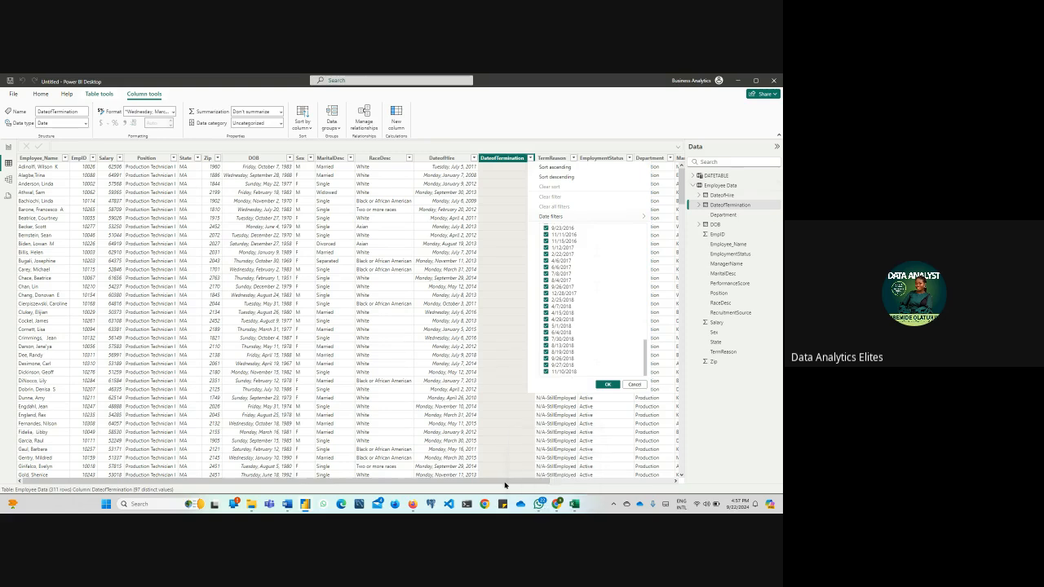
{"action": "mouse_move", "coordinate": [536, 481]}
{"action": "left_mouse_down"}
{"action": "mouse_move", "coordinate": [660, 479]}
{"action": "mouse_move", "coordinate": [537, 479]}
{"action": "left_mouse_up"}
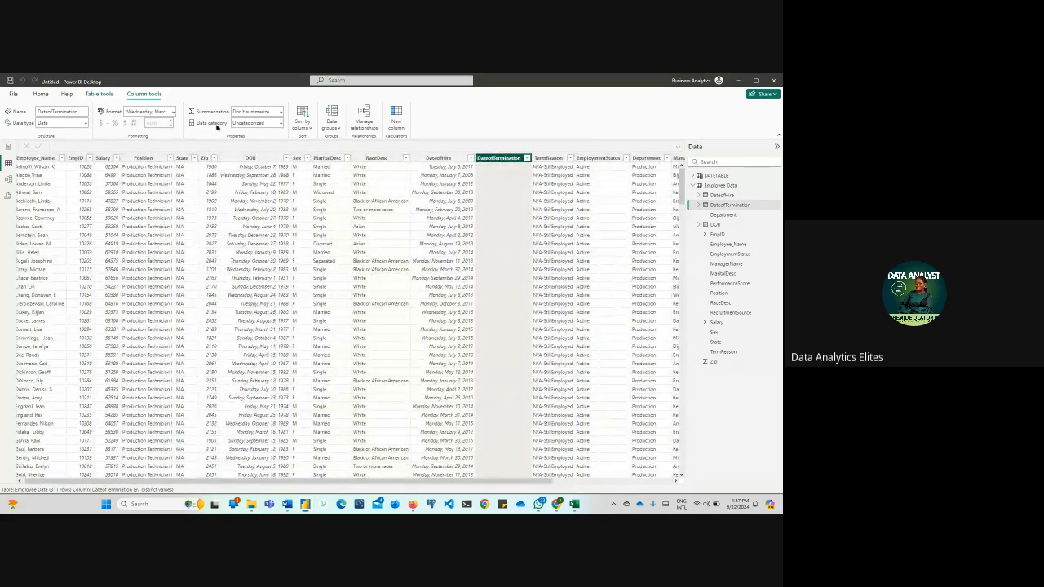
Compare the start of the DOB date list with the end of the DateofTermination date list
{"action": "left_click", "coordinate": [287, 158]}
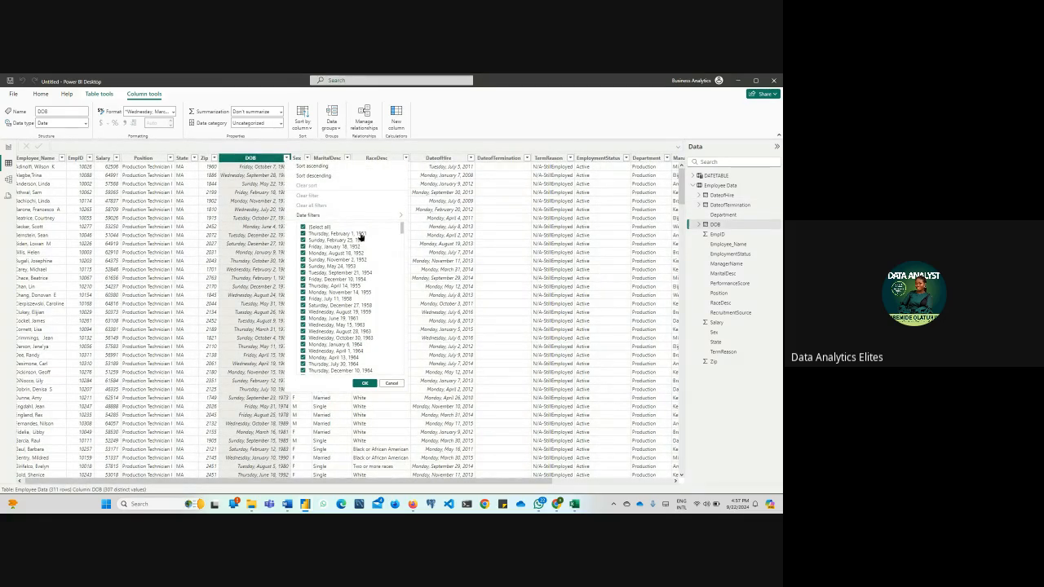
{"action": "left_click", "coordinate": [521, 159]}
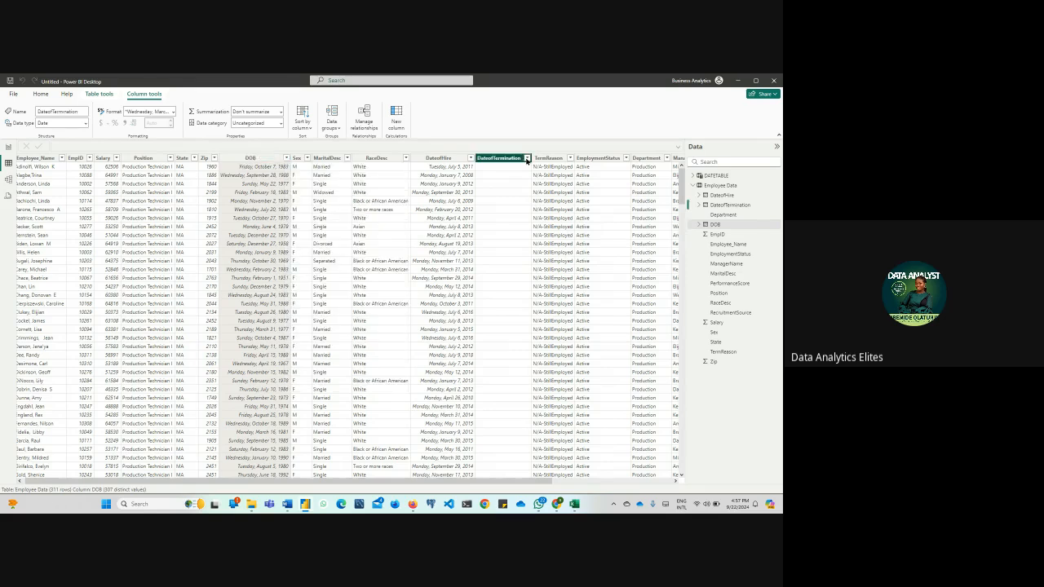
{"action": "left_click", "coordinate": [527, 158]}
{"action": "left_click_drag", "start_coordinate": [644, 236], "coordinate": [644, 376]}
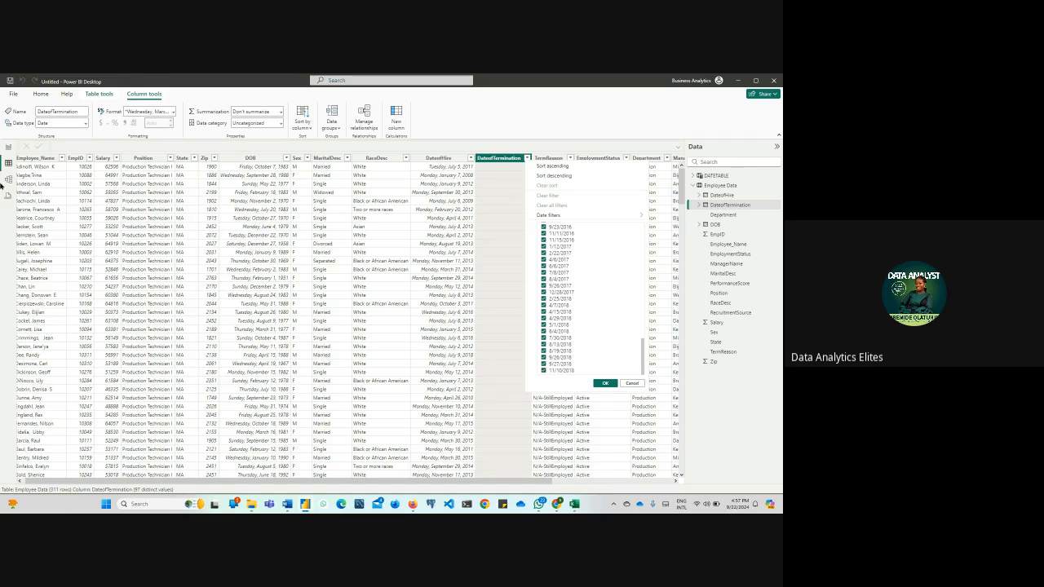
Reopen DATETABLE and begin its formula with the CALENDAR function
{"action": "left_click", "coordinate": [724, 176]}
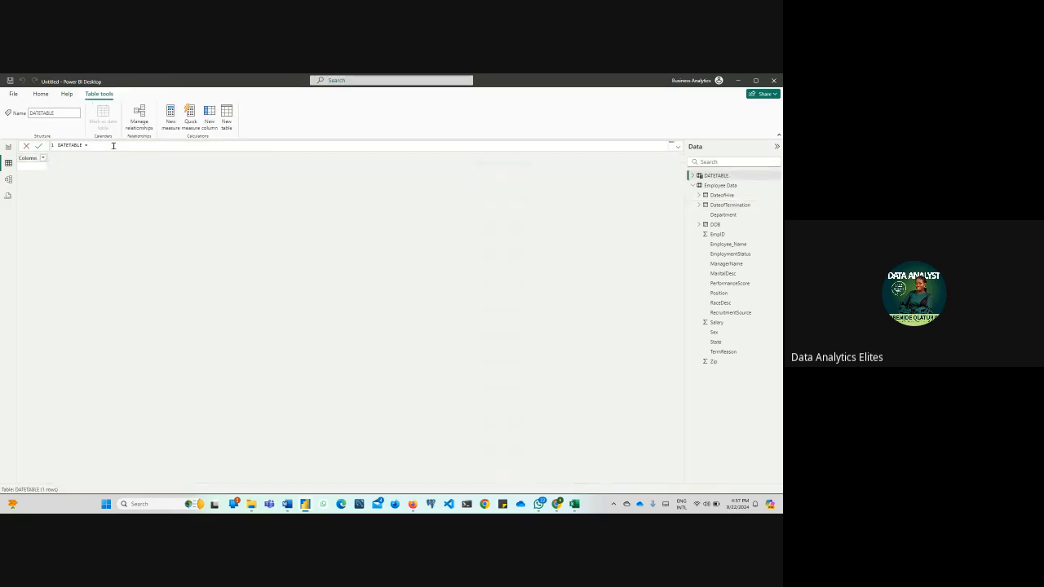
{"action": "type", "text": "Ca"}
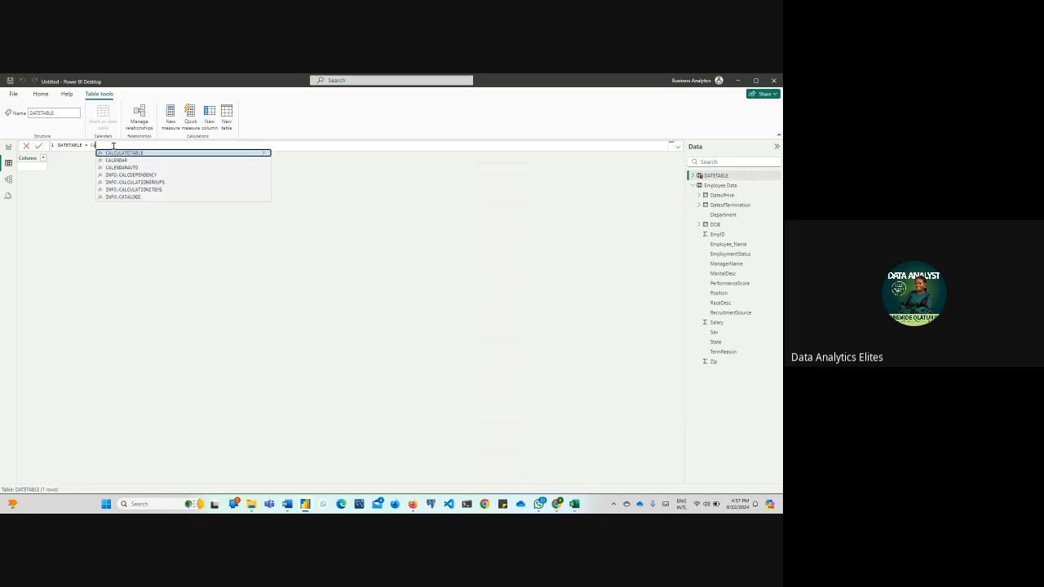
{"action": "key", "text": "Down"}
{"action": "key", "text": "Tab"}
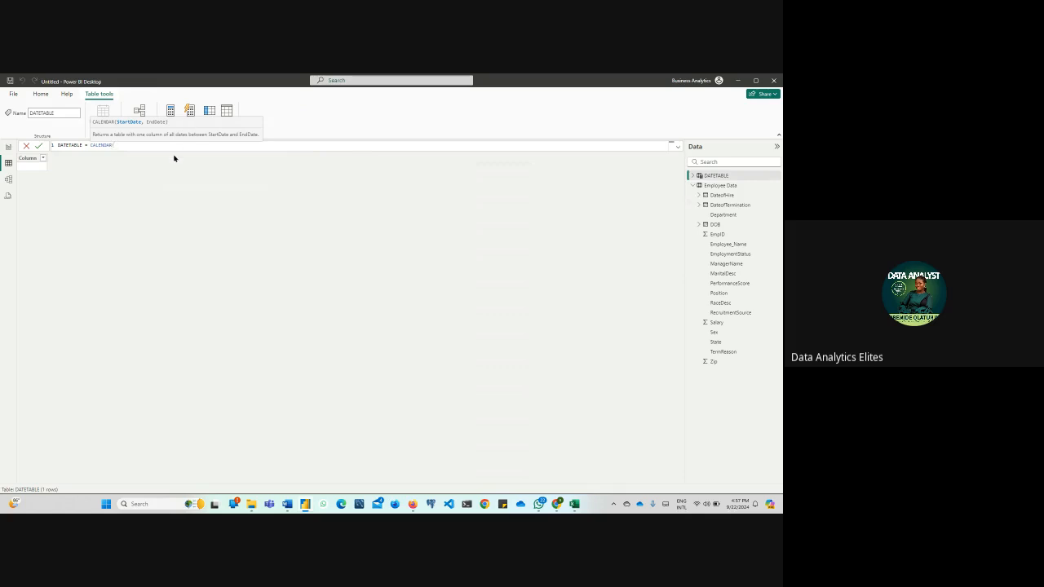
{"action": "type", "text": "date"}
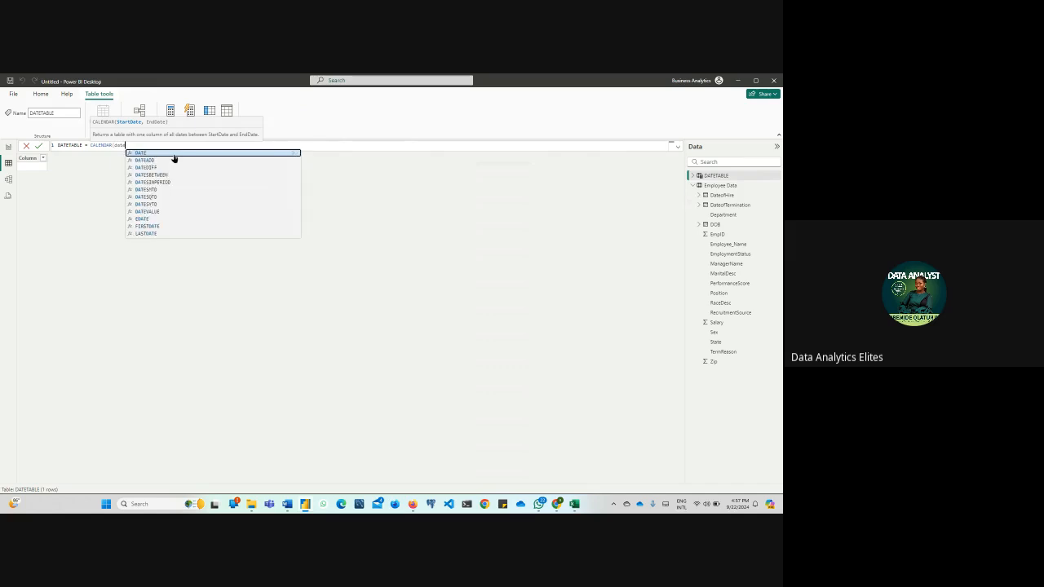
{"action": "type", "text": "("}
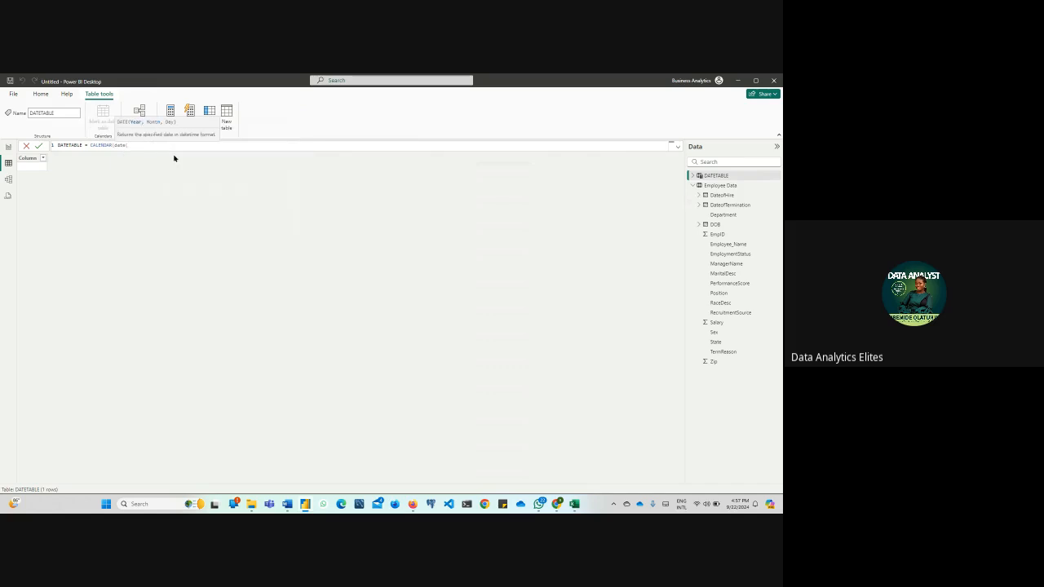
{"action": "type", "text": "198"}
{"action": "key", "text": "BackSpace"}
{"action": "key", "text": "BackSpace"}
{"action": "key", "text": "BackSpace"}
{"action": "key", "text": "BackSpace"}
{"action": "key", "text": "BackSpace"}
{"action": "key", "text": "BackSpace"}
{"action": "key", "text": "BackSpace"}
{"action": "key", "text": "BackSpace"}
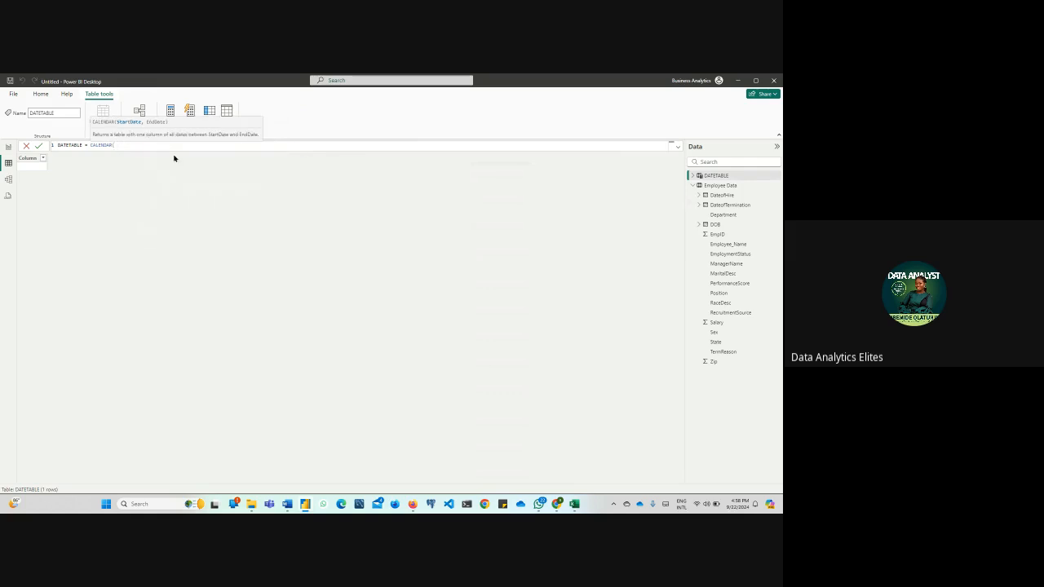
Set the CALENDAR start date to MIN('Employee Data'[DOB])
{"action": "type", "text": "Min"}
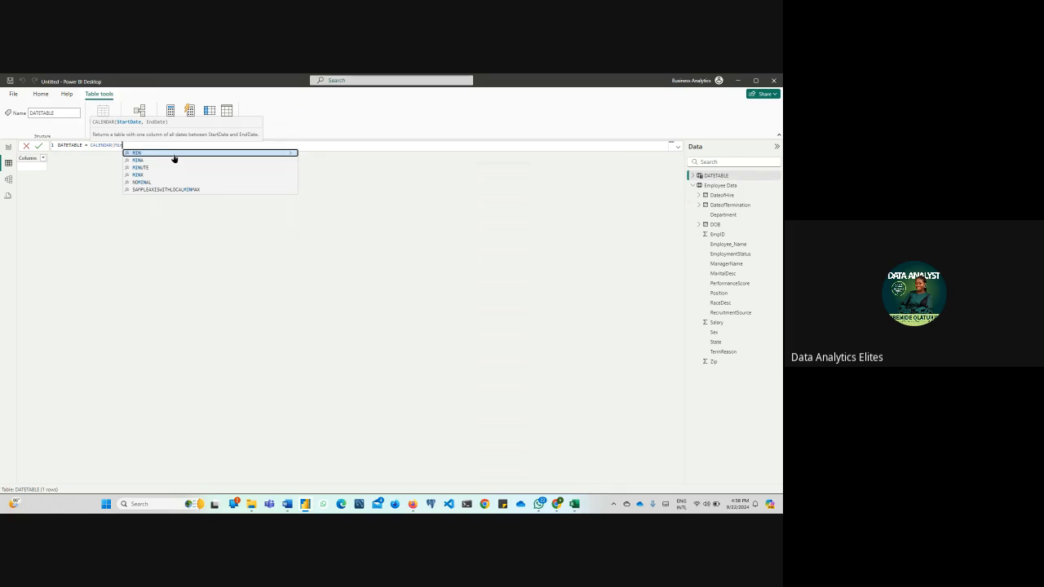
{"action": "left_click", "coordinate": [174, 155]}
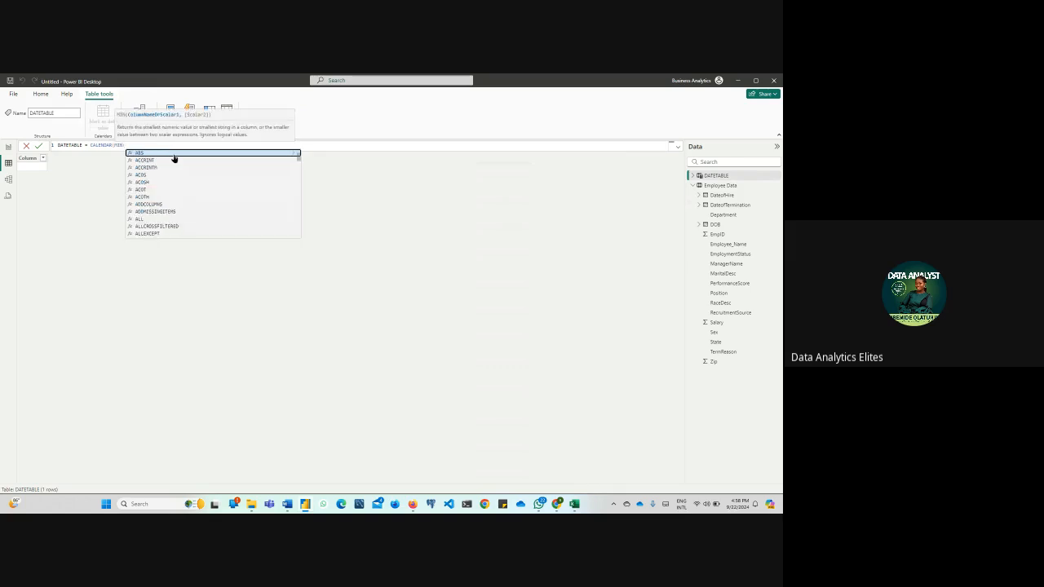
{"action": "type", "text": "date"}
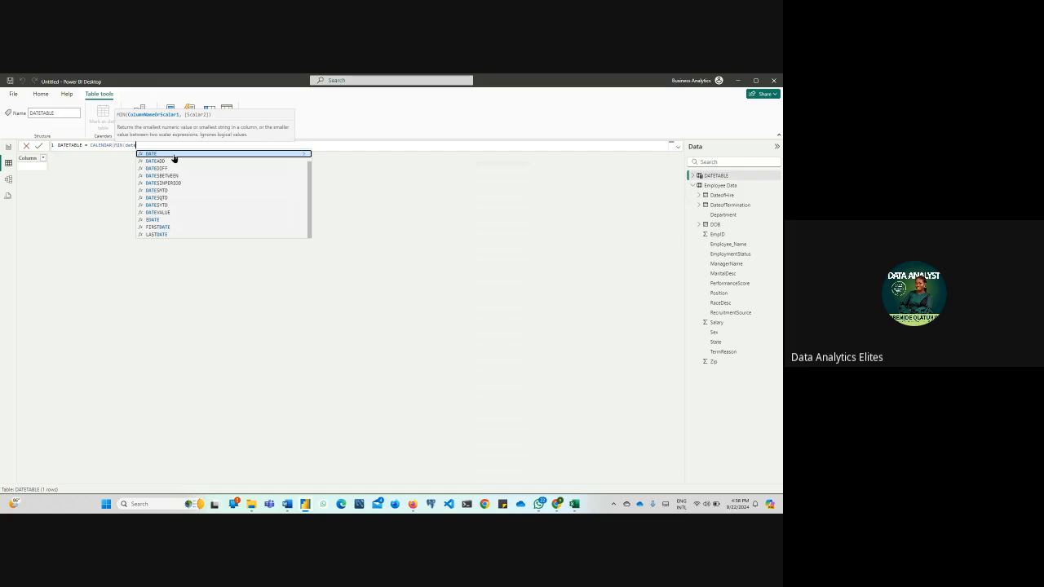
{"action": "type", "text": "of"}
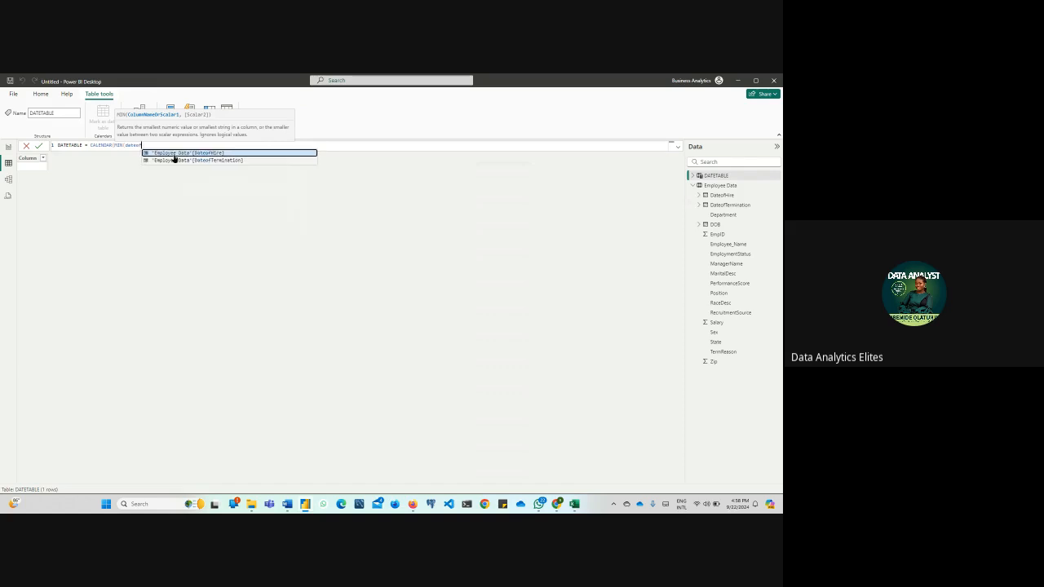
{"action": "key", "text": "BackSpace"}
{"action": "key", "text": "BackSpace"}
{"action": "key", "text": "BackSpace"}
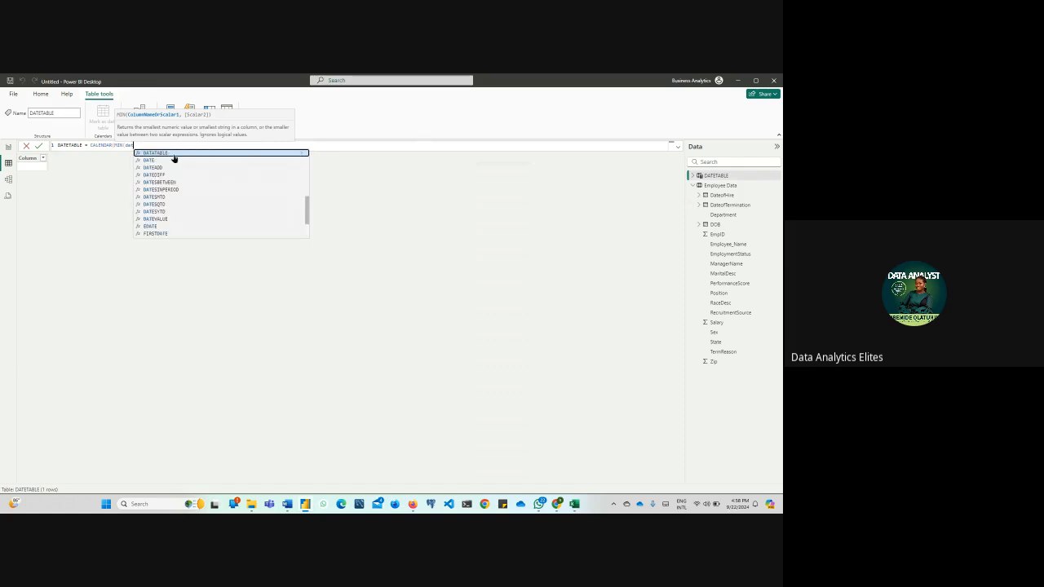
{"action": "key", "text": "BackSpace"}
{"action": "key", "text": "BackSpace"}
{"action": "type", "text": "ob"}
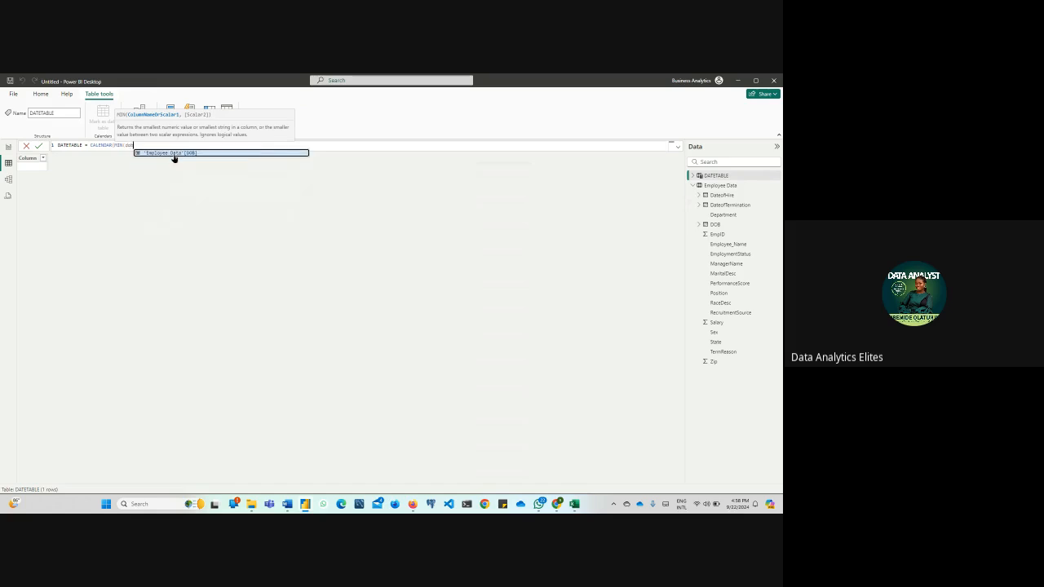
{"action": "left_click", "coordinate": [177, 155]}
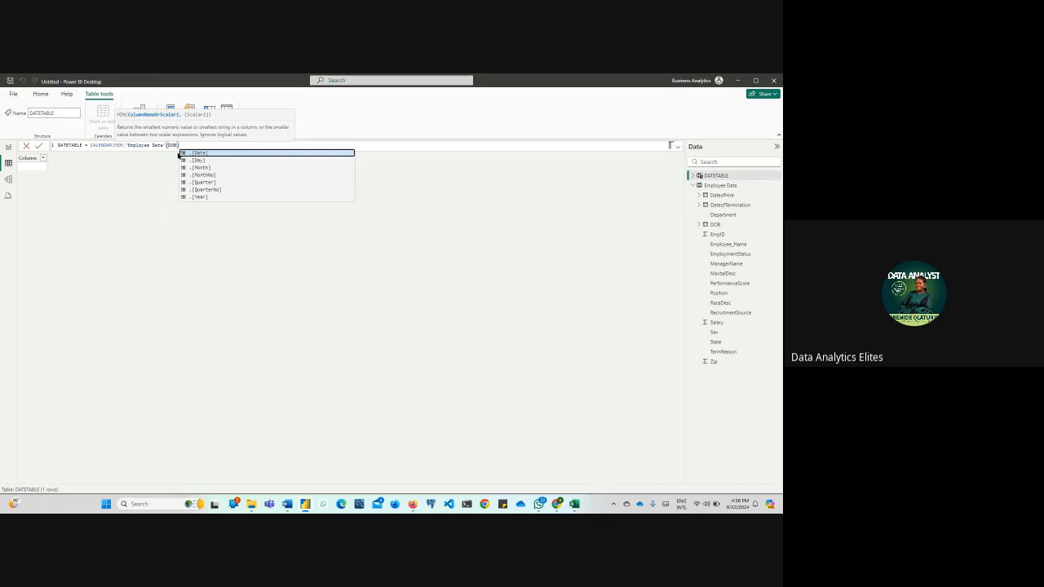
{"action": "type", "text": ","}
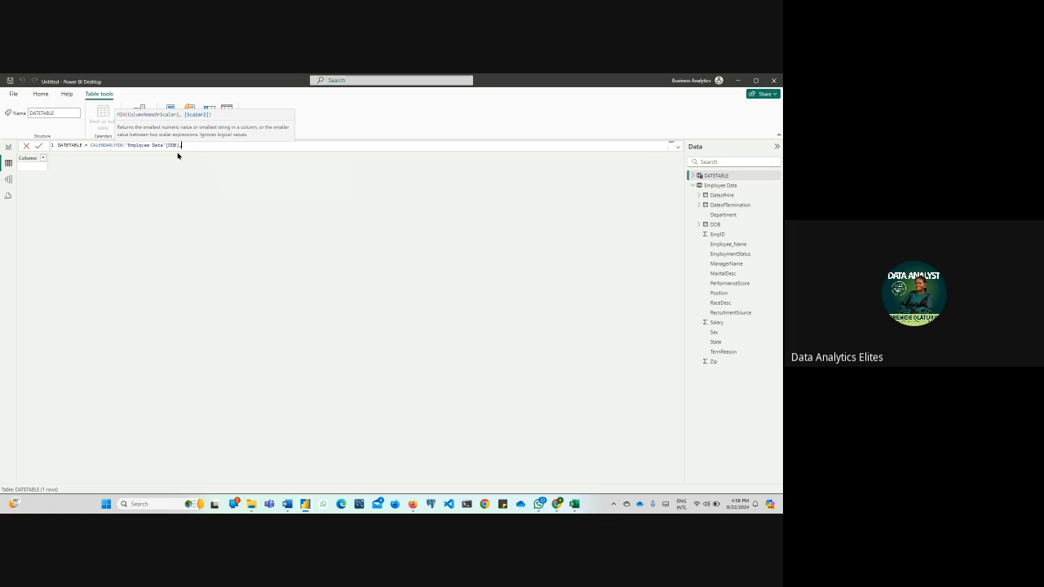
{"action": "key", "text": "BackSpace"}
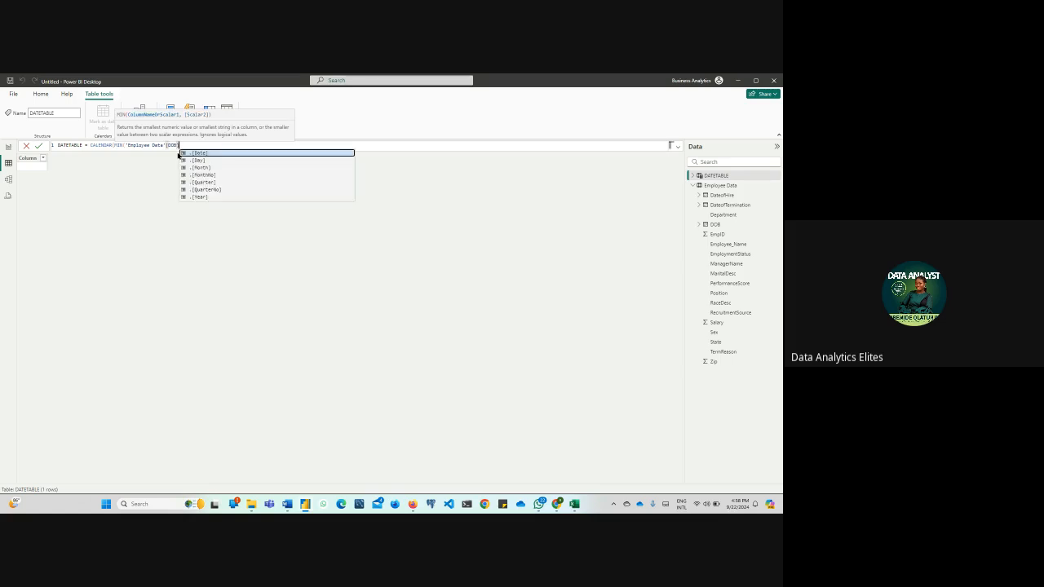
{"action": "type", "text": "),"}
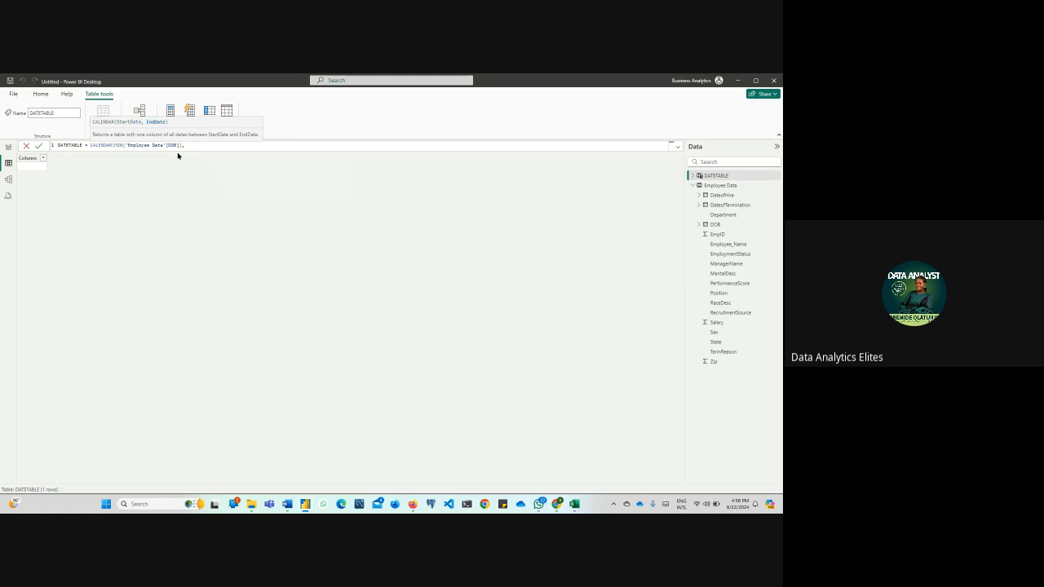
{"action": "type", "text": "MAX"}
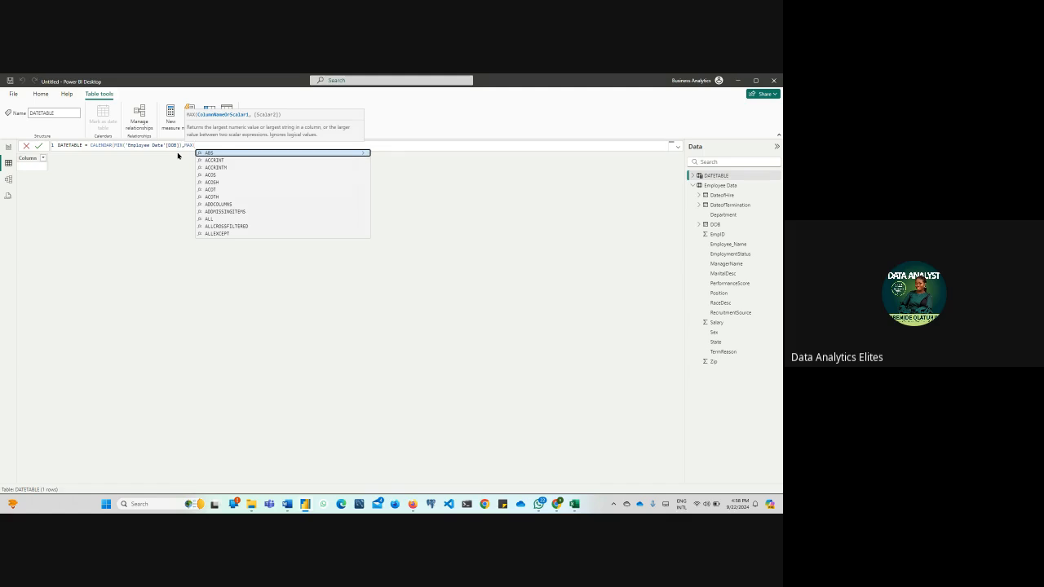
{"action": "type", "text": "(em"}
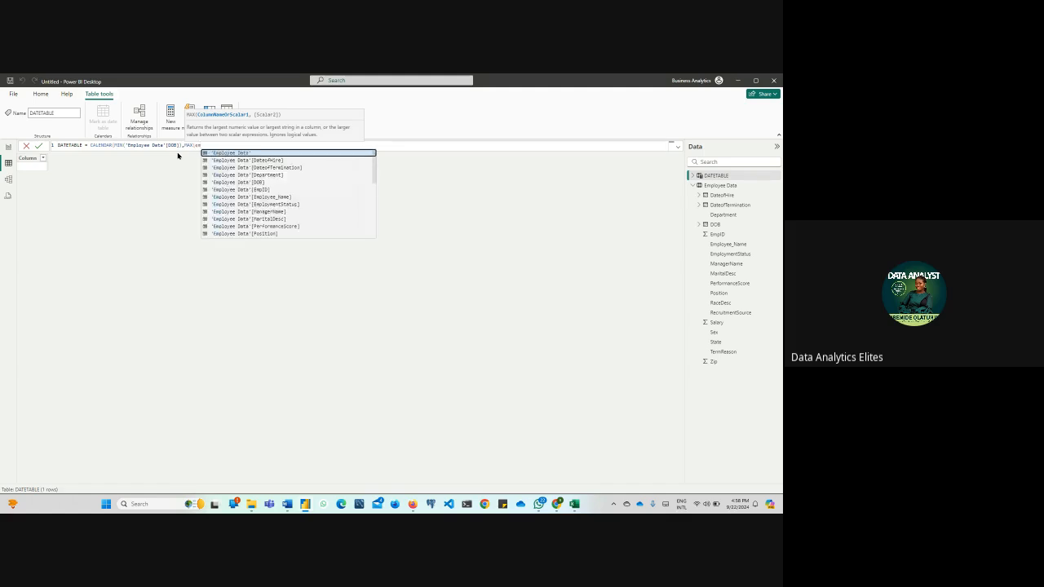
Set the CALENDAR end date to MAX('Employee Data'[DateofTermination]) and commit the DATETABLE formula
{"action": "left_click", "coordinate": [255, 168]}
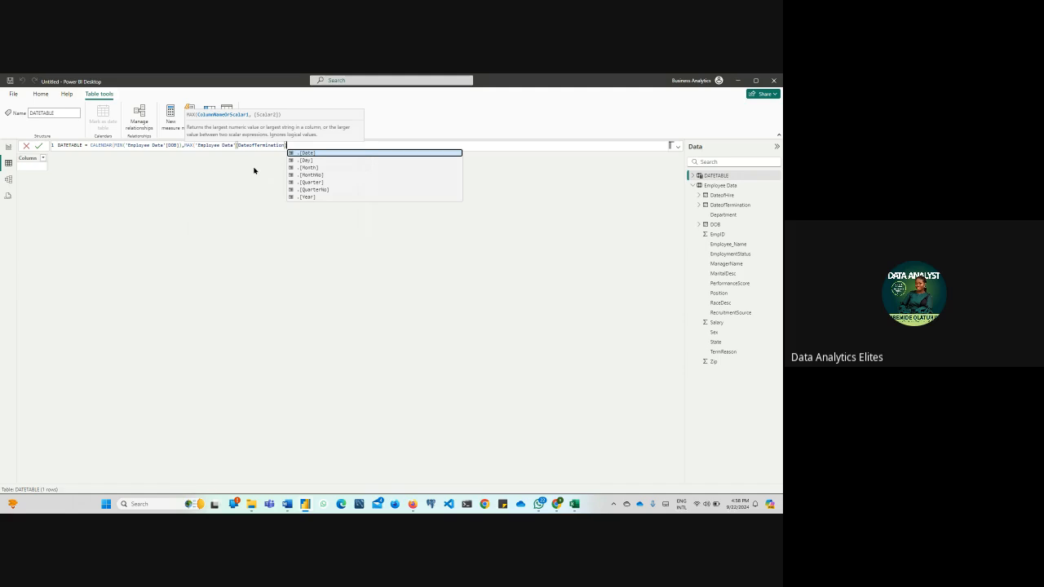
{"action": "type", "text": ")"}
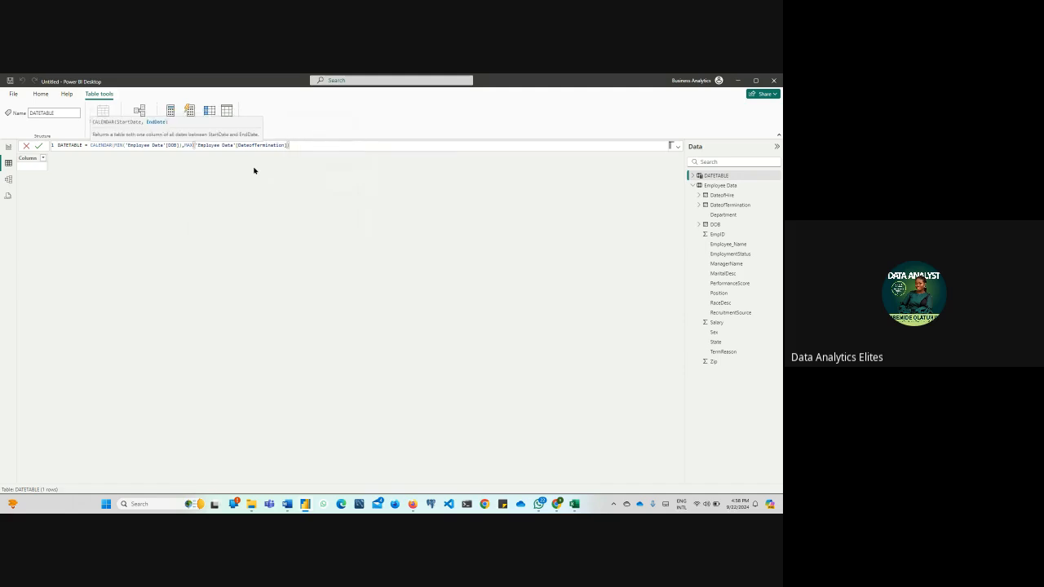
{"action": "type", "text": ")"}
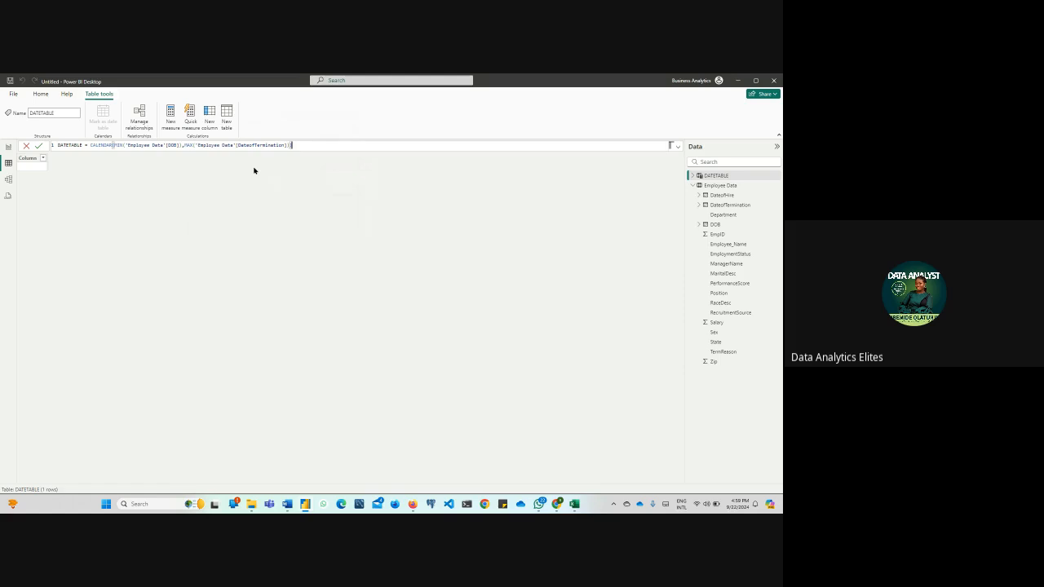
{"action": "type", "text": ")"}
{"action": "key", "text": "Return"}
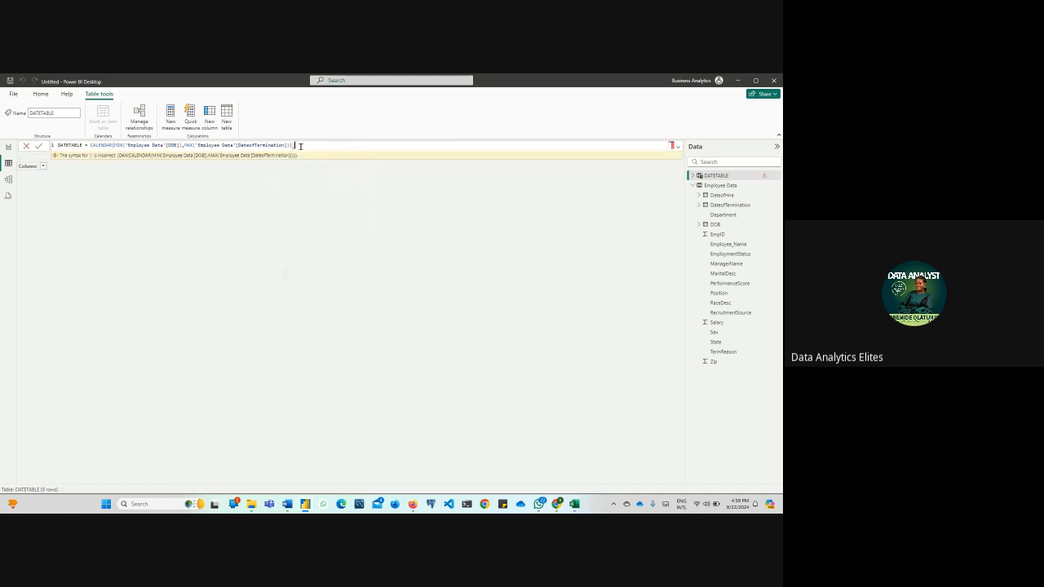
{"action": "key", "text": "BackSpace"}
{"action": "key", "text": "Return"}
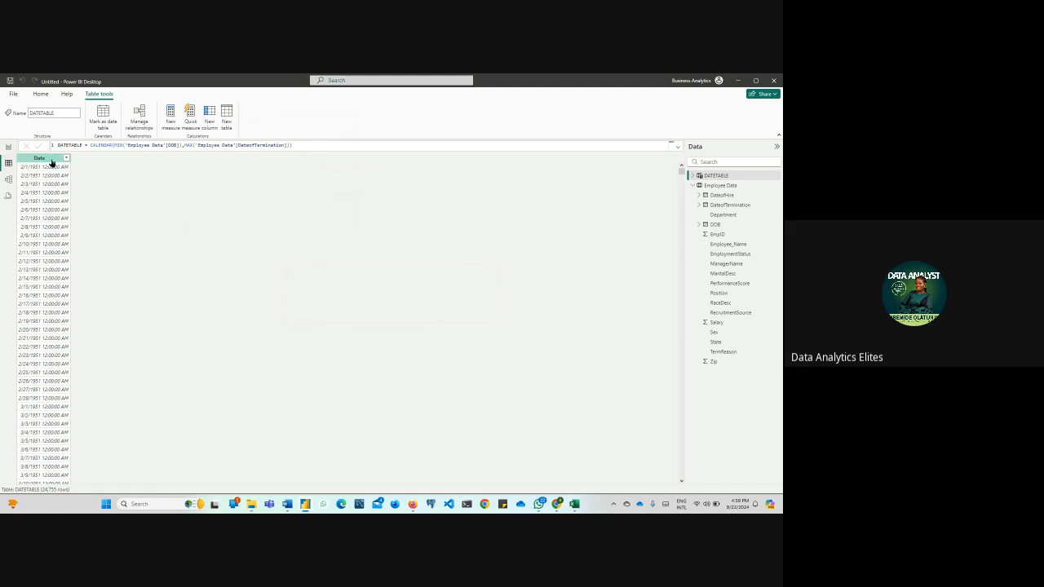
Format the DATETABLE Date column as Short Date, *3/14/2001
{"action": "left_click", "coordinate": [52, 160]}
{"action": "left_click", "coordinate": [173, 111]}
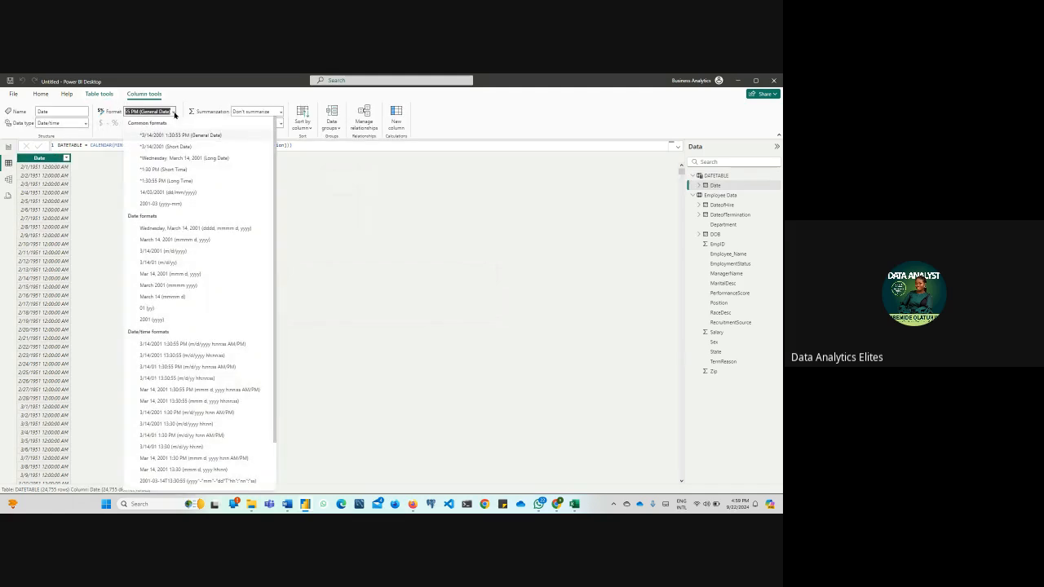
{"action": "left_click", "coordinate": [166, 148]}
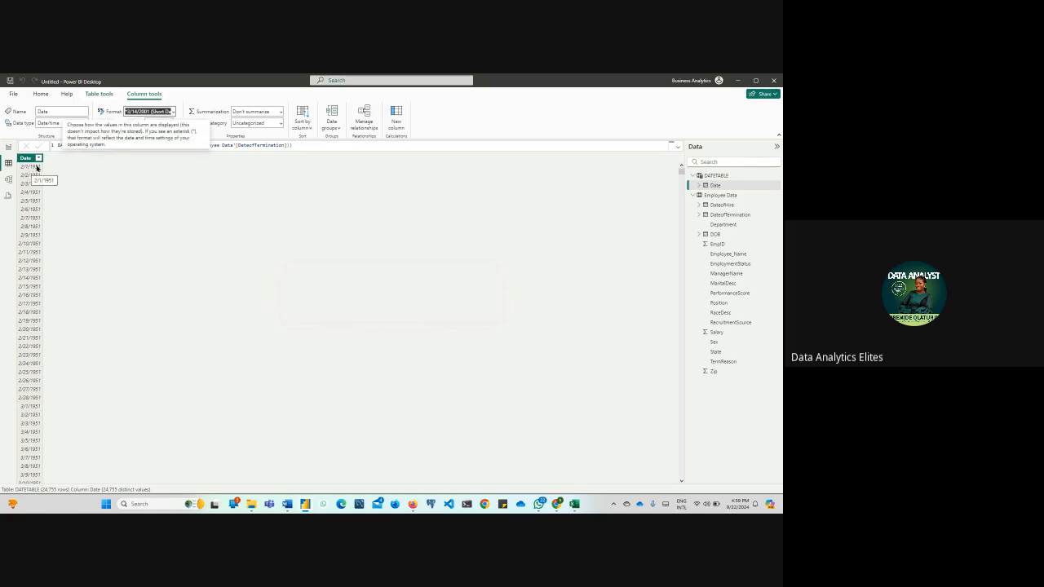
Compare the earliest DOB date in Employee Data with the first DATETABLE date, and review the DATETABLE formula
{"action": "left_click", "coordinate": [716, 197]}
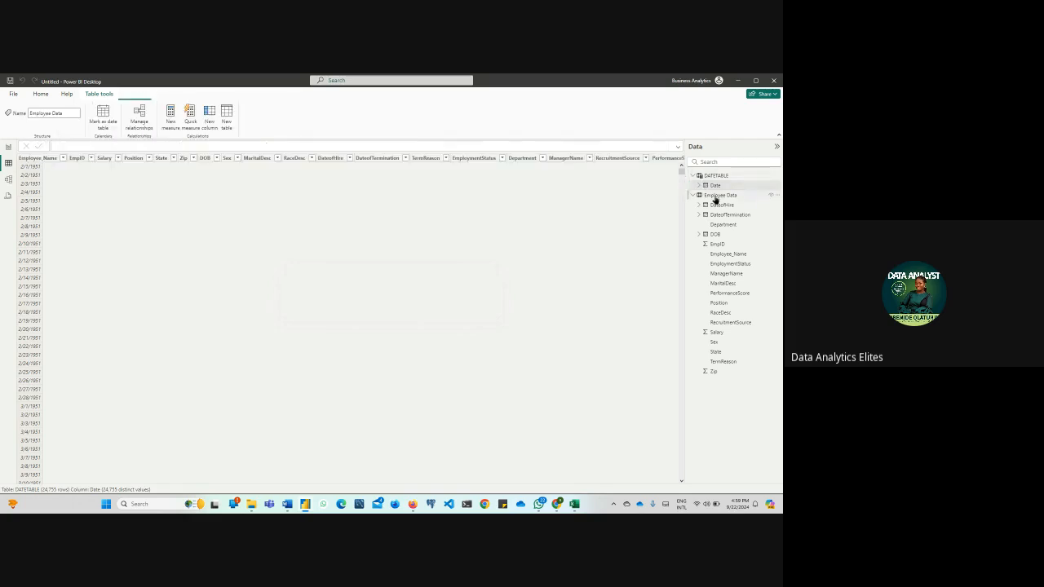
{"action": "left_click", "coordinate": [286, 159]}
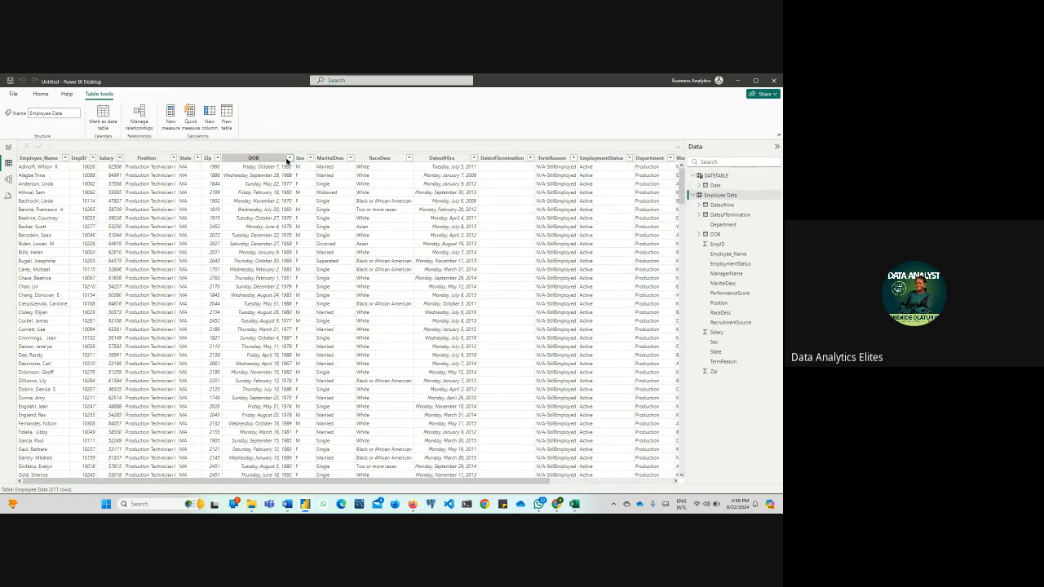
{"action": "left_click", "coordinate": [290, 158]}
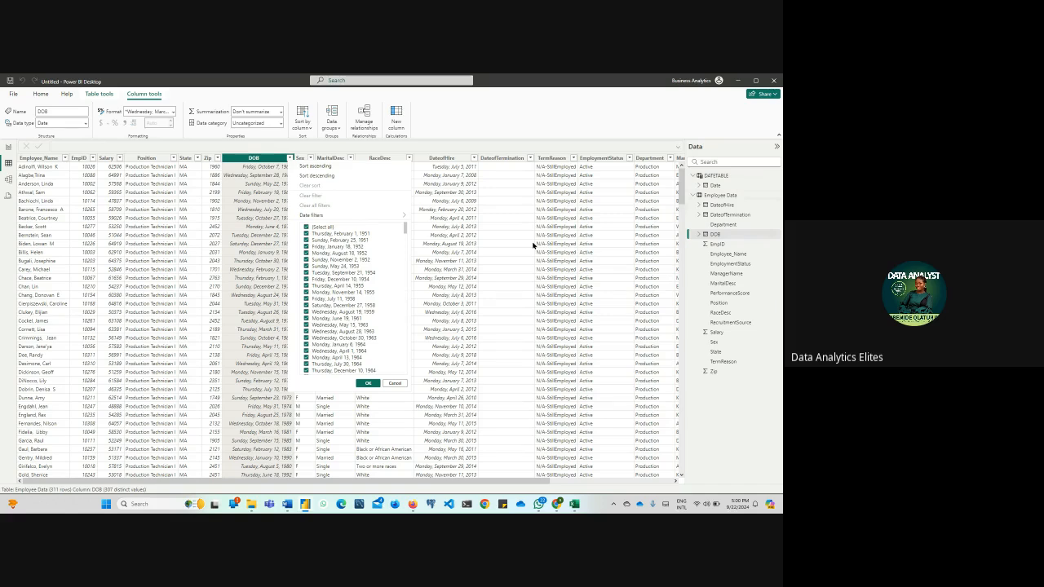
{"action": "left_click", "coordinate": [718, 176]}
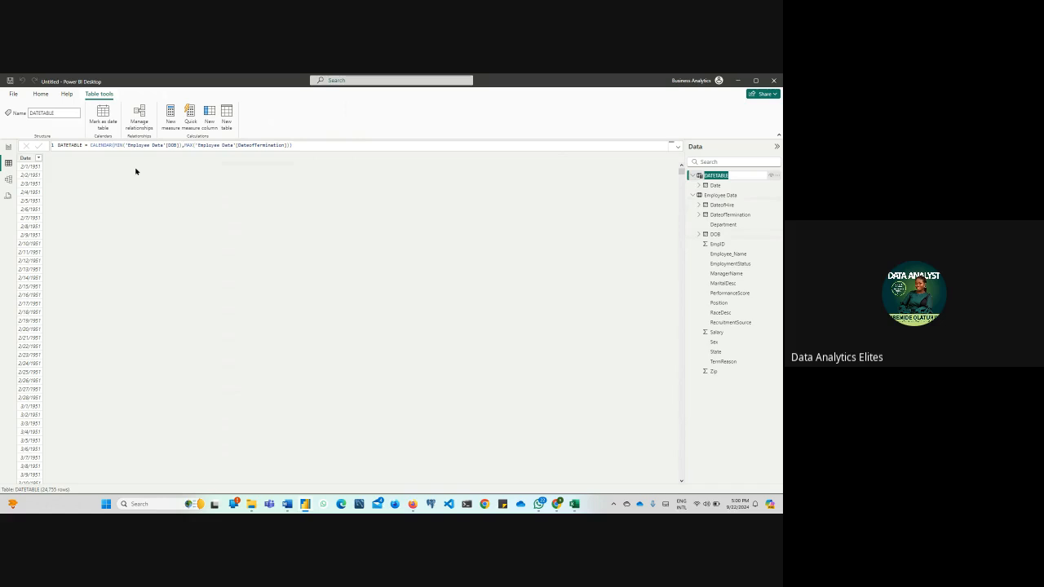
{"action": "left_click", "coordinate": [318, 145]}
{"action": "left_click", "coordinate": [318, 145]}
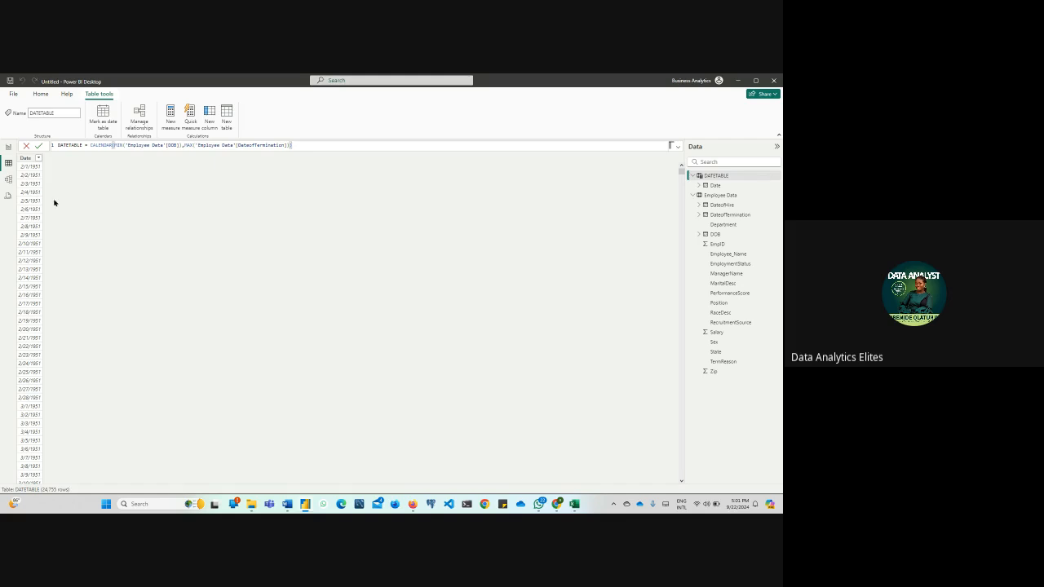
Add a calculated column to DATETABLE with the formula Month = FORMAT(DATETABLE[Date],"mmmm")
{"action": "left_click", "coordinate": [139, 244]}
{"action": "left_click", "coordinate": [210, 116]}
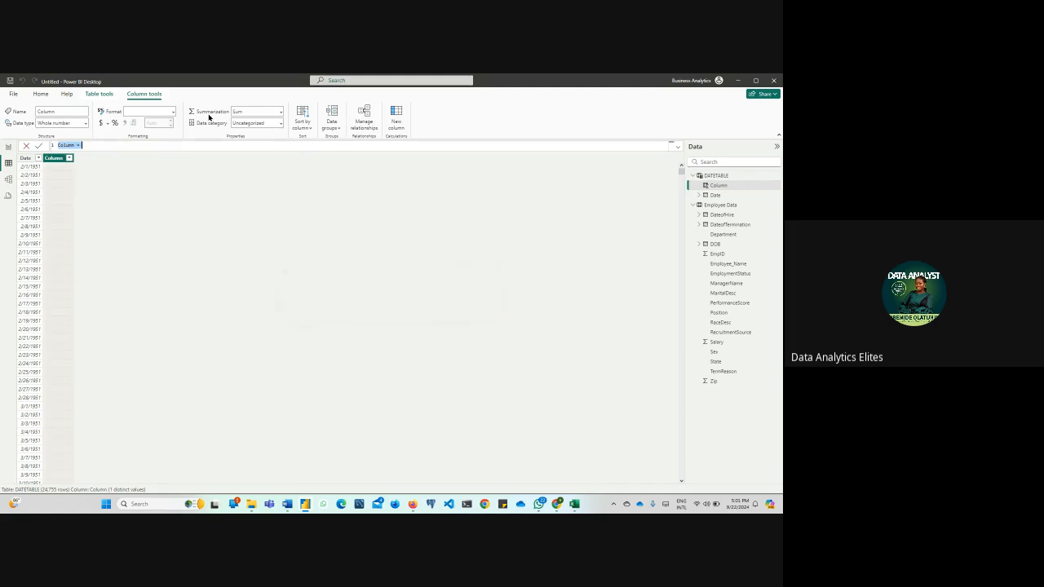
{"action": "type", "text": "Month ="}
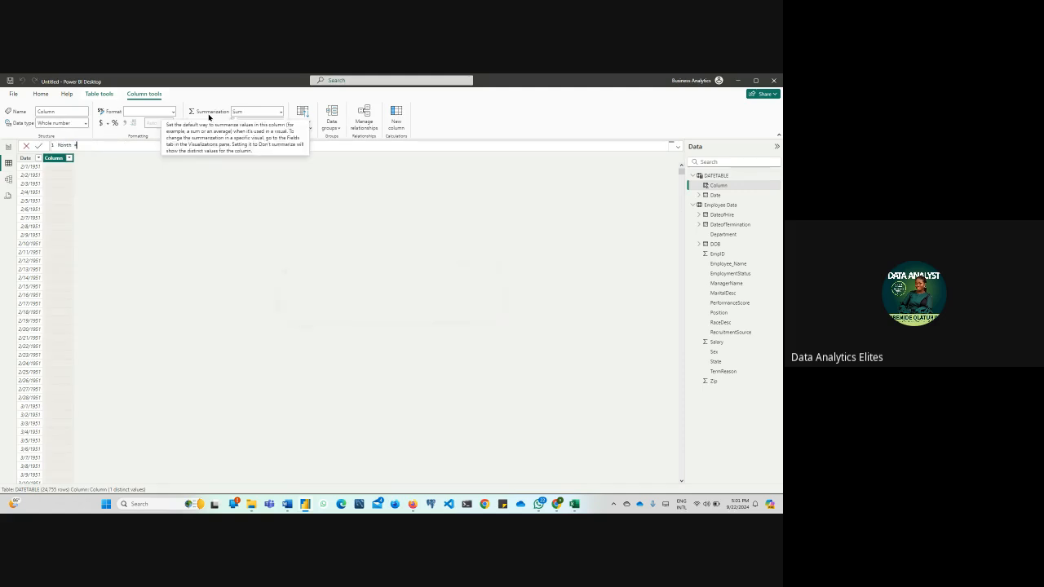
{"action": "type", "text": " FORMAT("}
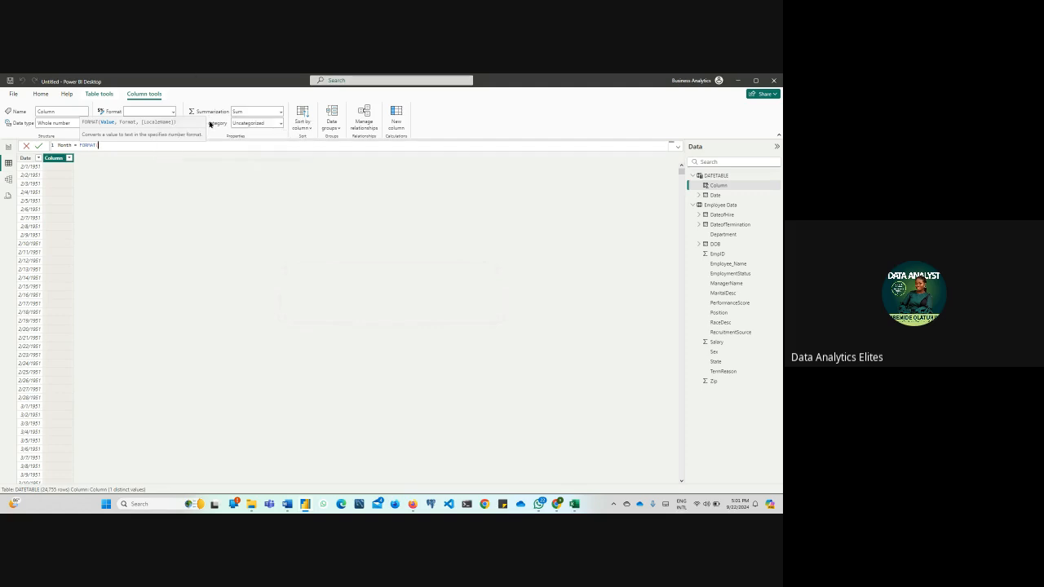
{"action": "type", "text": "date"}
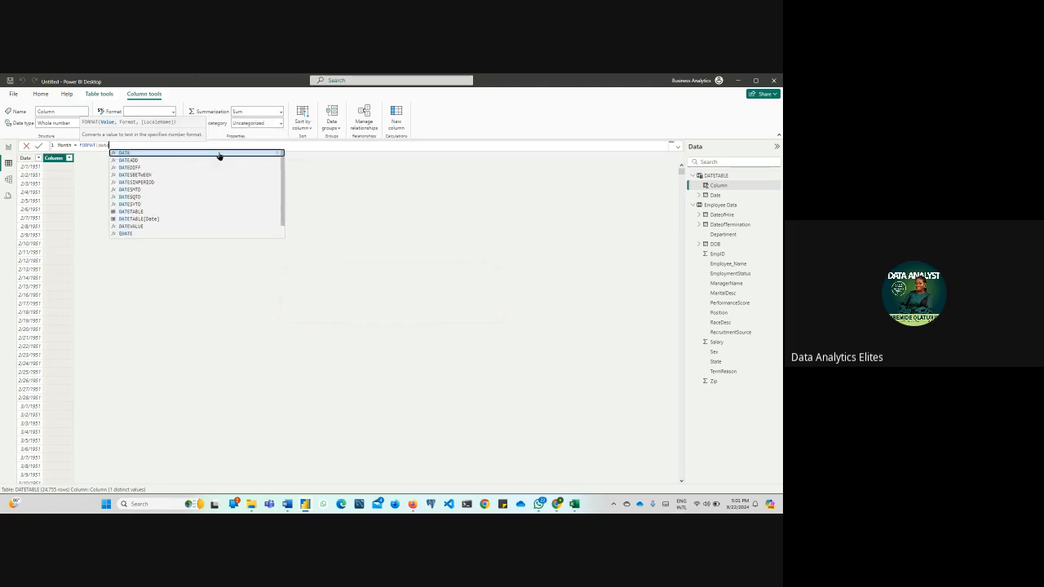
{"action": "left_click", "coordinate": [130, 219]}
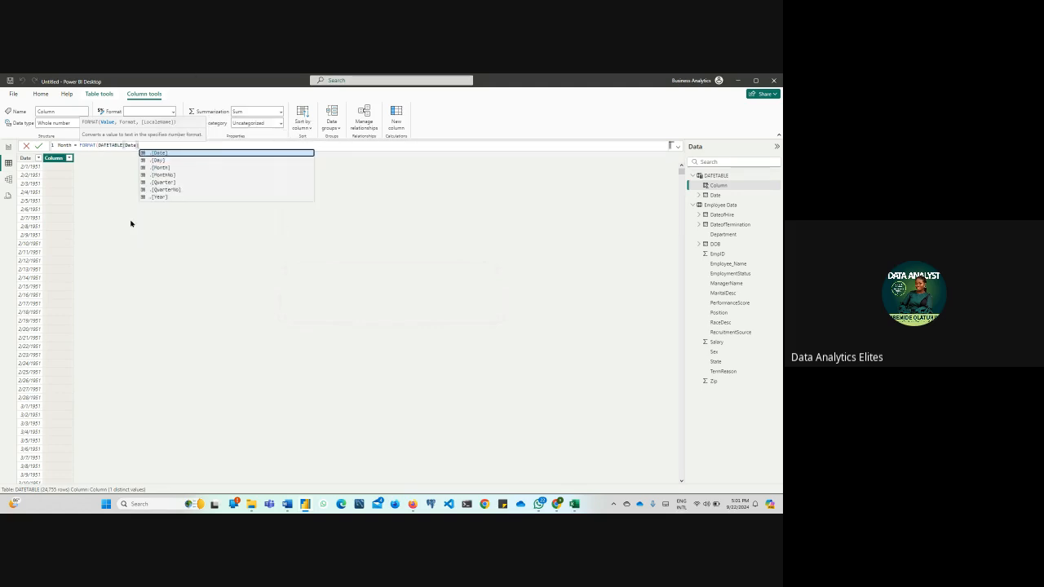
{"action": "type", "text": ",\""}
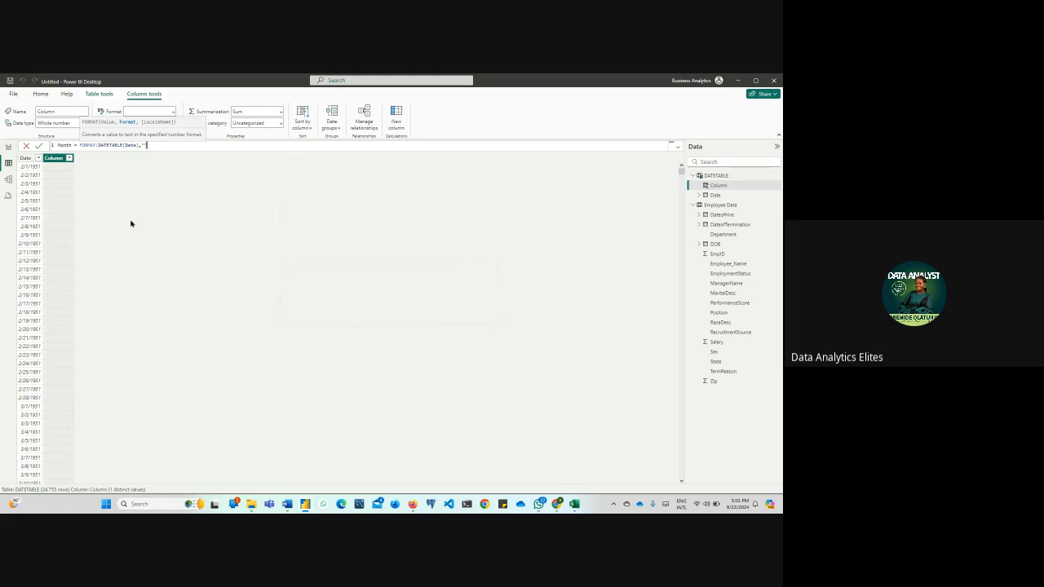
{"action": "type", "text": "mmmm"}
{"action": "left_click", "coordinate": [173, 148]}
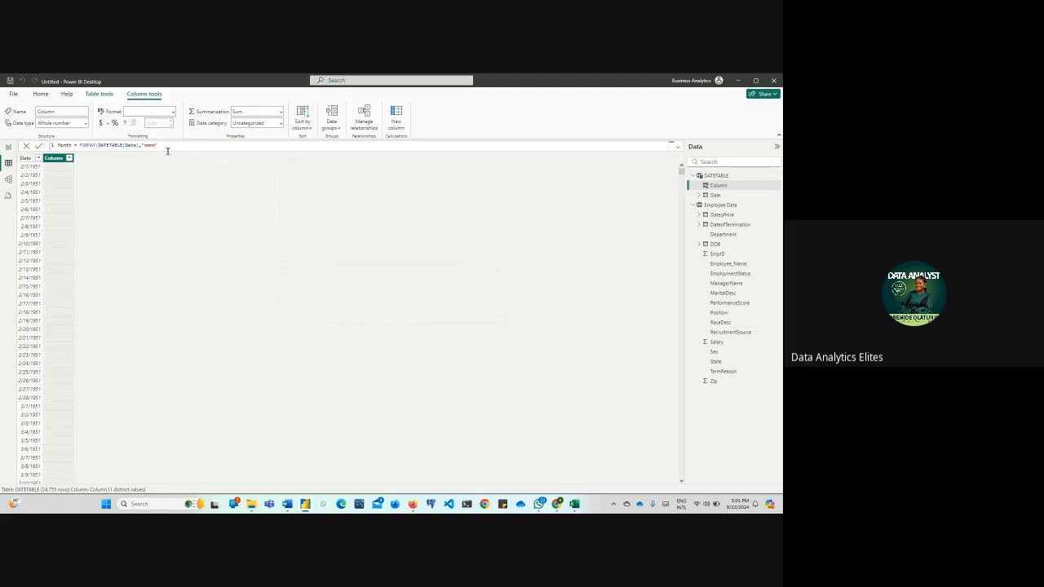
{"action": "type", "text": ")"}
{"action": "key", "text": "Return"}
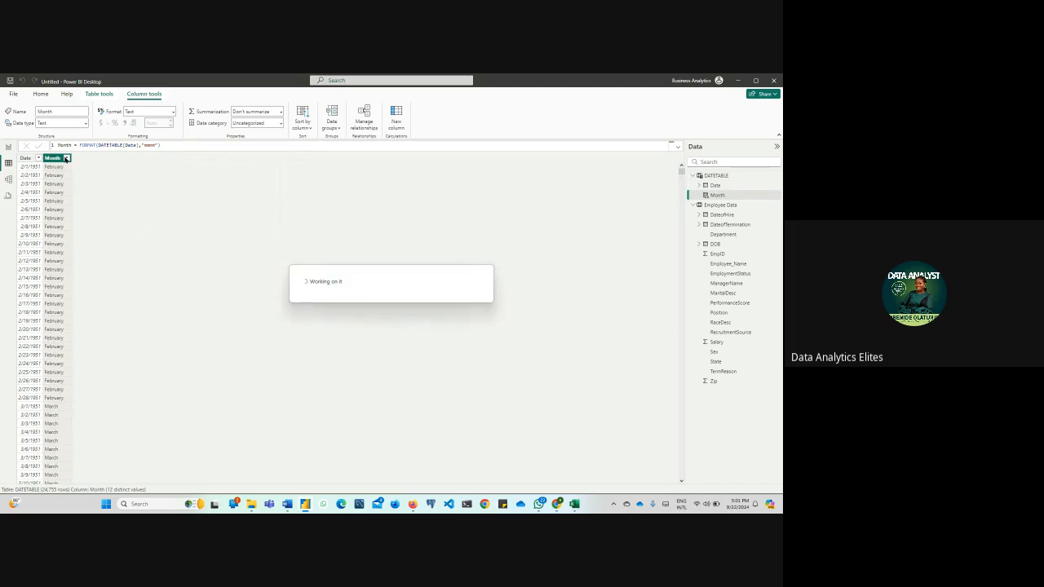
Examine the month names in the Month column's filter list, and select the Date column
{"action": "left_click", "coordinate": [67, 159]}
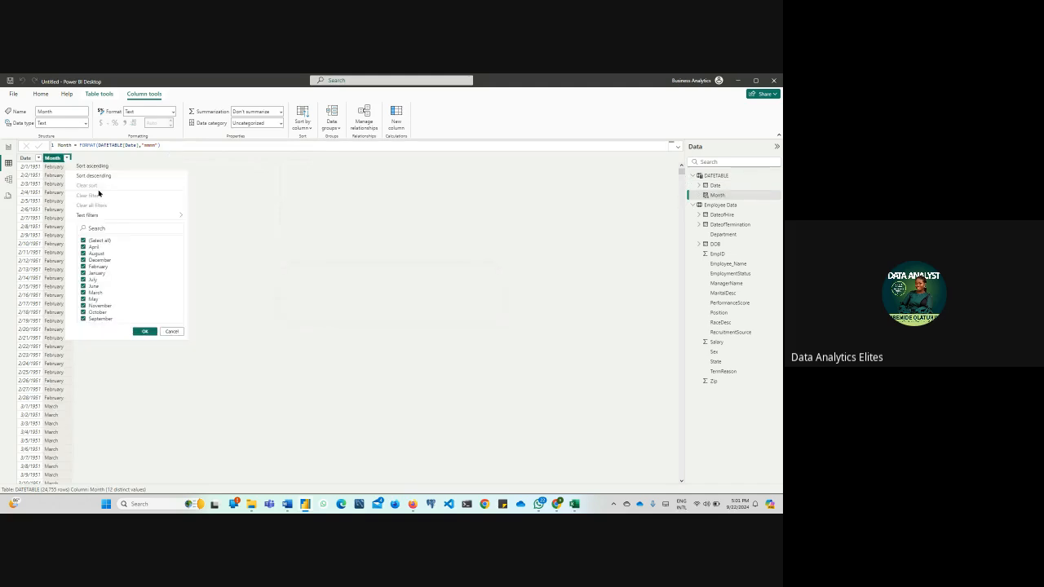
{"action": "left_click", "coordinate": [100, 166]}
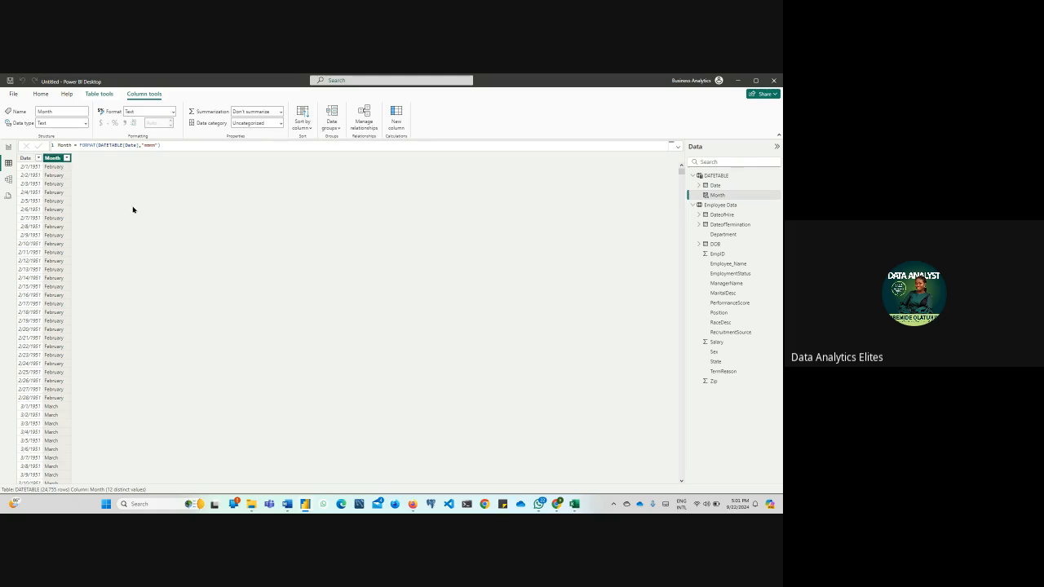
{"action": "left_click", "coordinate": [25, 157]}
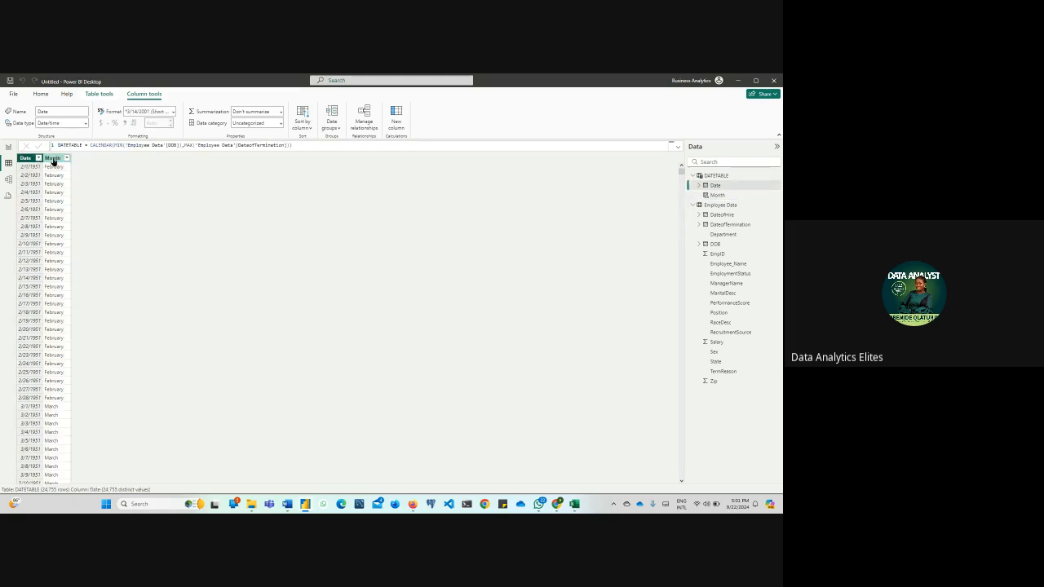
Add a calculated column to DATETABLE with the formula Year = YEAR(DATETABLE[Date])
{"action": "left_click", "coordinate": [52, 157]}
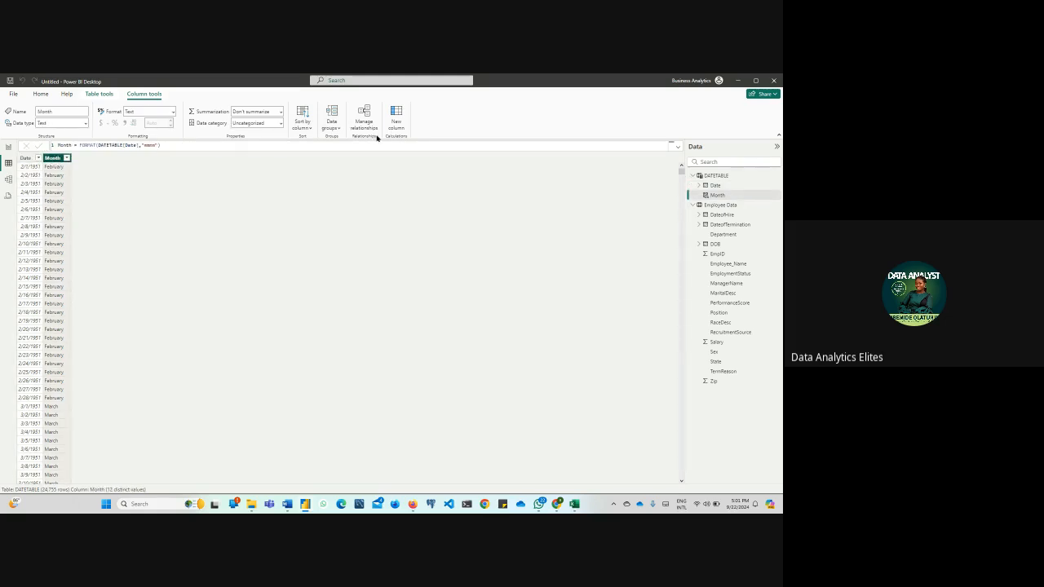
{"action": "left_click", "coordinate": [397, 120]}
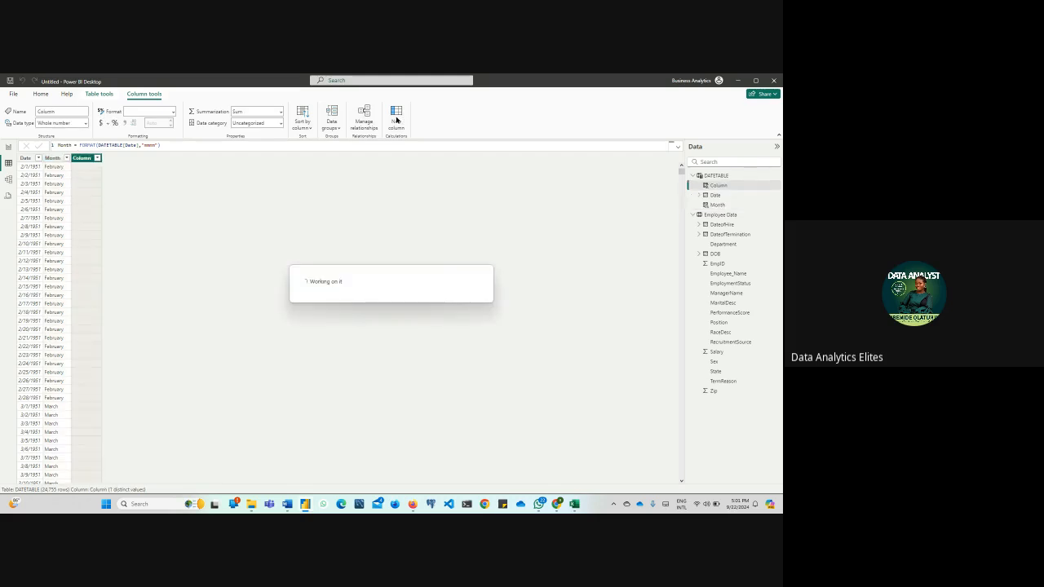
{"action": "type", "text": "Year"}
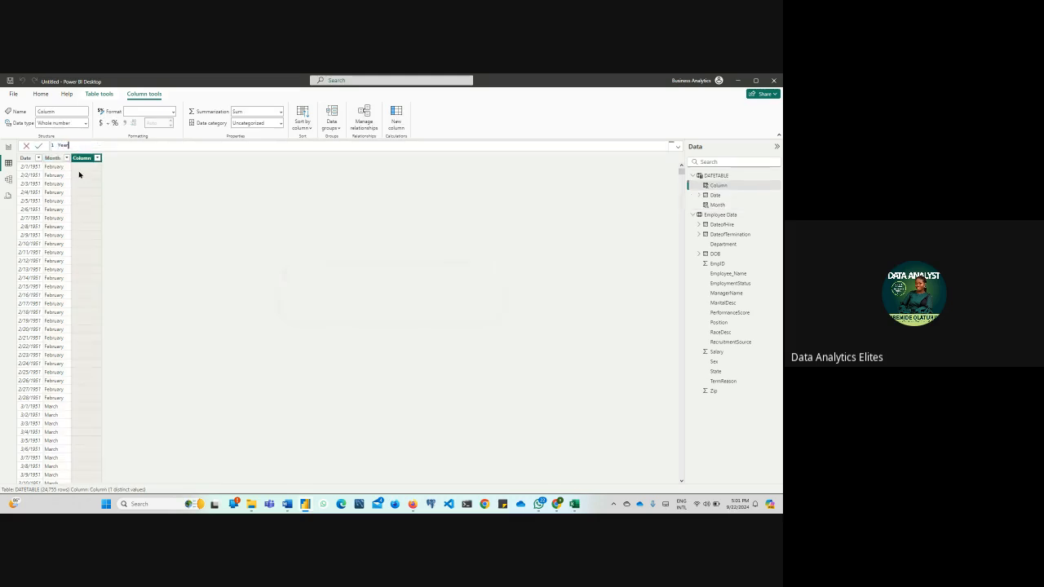
{"action": "type", "text": " = year"}
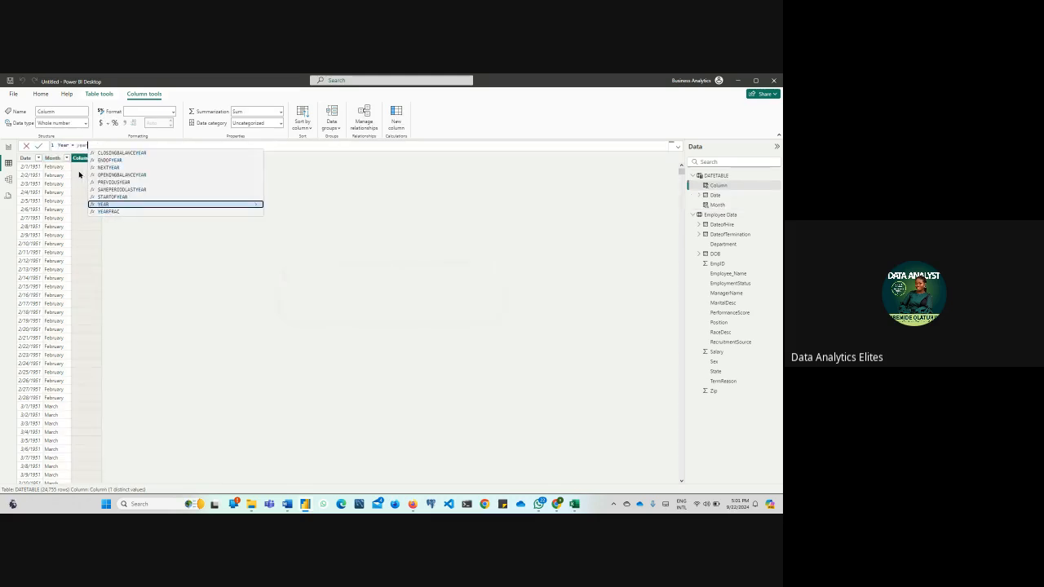
{"action": "key", "text": "Tab"}
{"action": "type", "text": "date"}
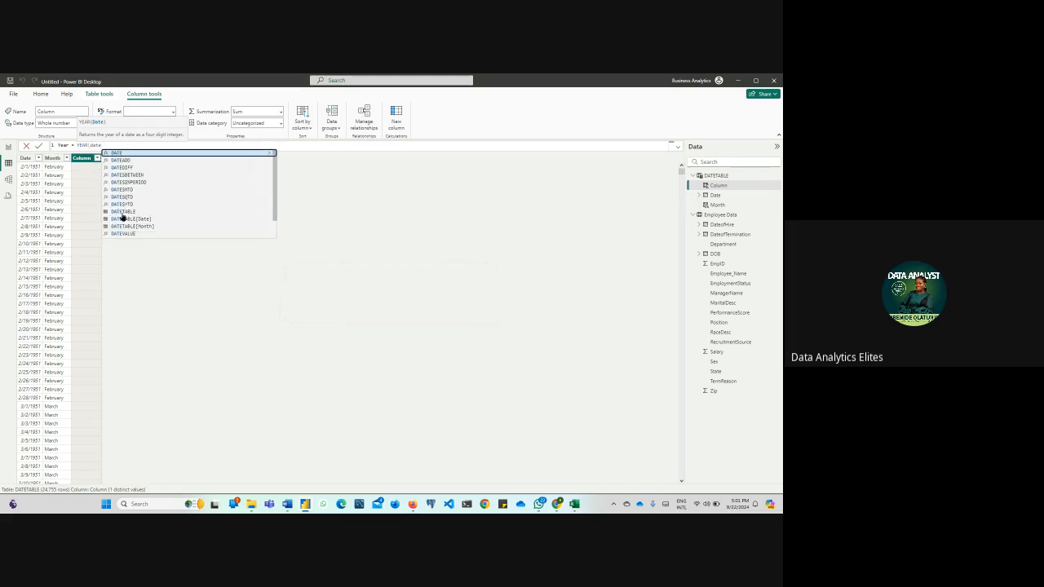
{"action": "left_click", "coordinate": [122, 218]}
{"action": "type", "text": ")"}
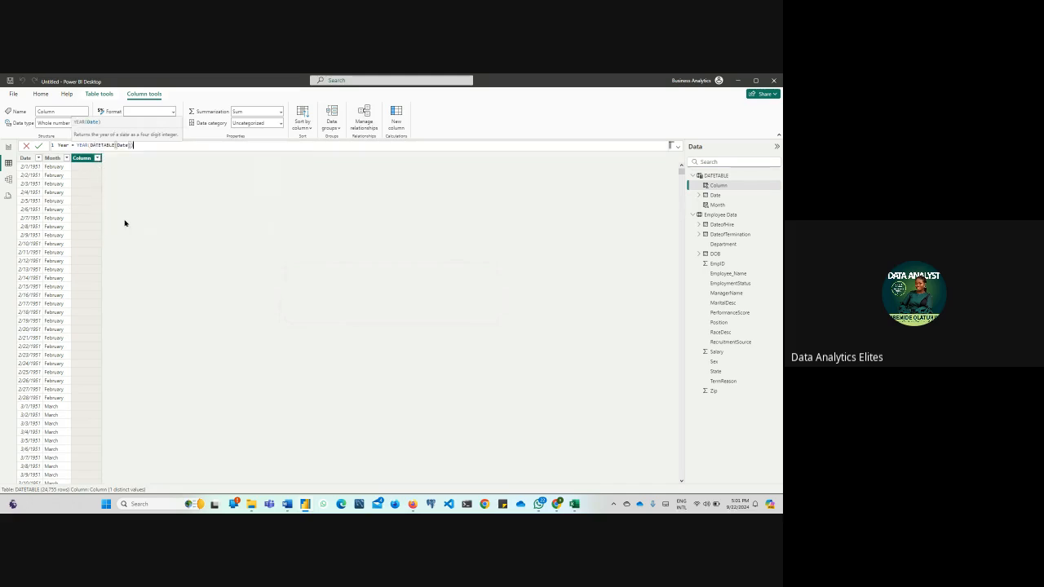
{"action": "key", "text": "Return"}
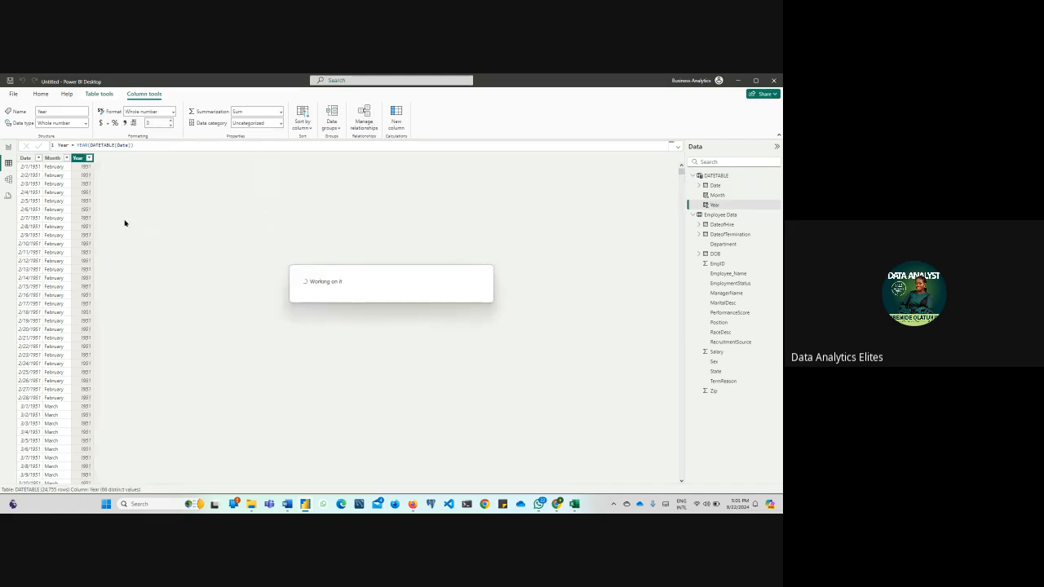
Examine the years in the Year column's filter list, and review the column's formula
{"action": "left_click", "coordinate": [89, 158]}
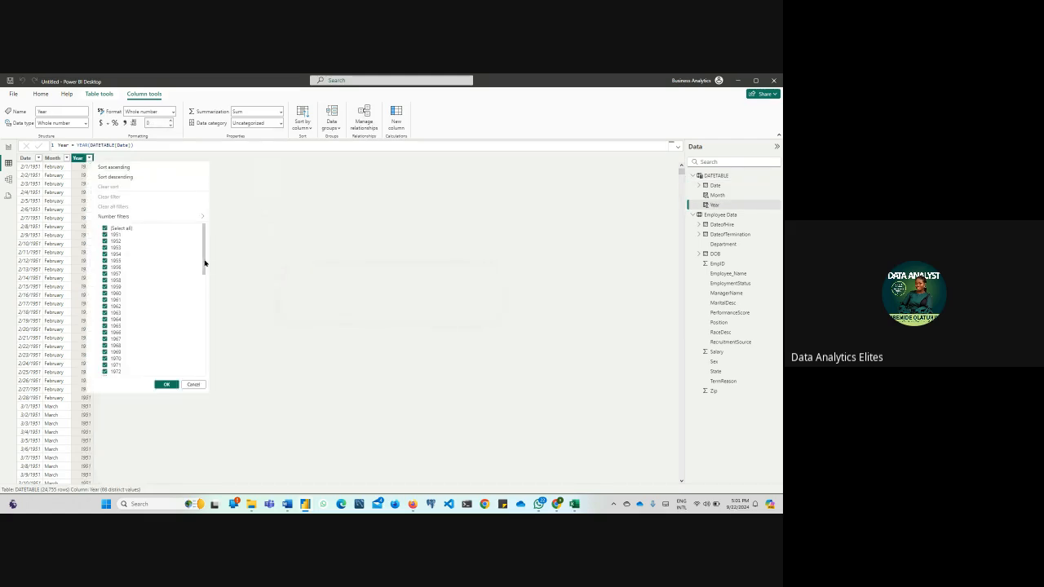
{"action": "left_click_drag", "start_coordinate": [203, 261], "coordinate": [256, 371]}
{"action": "left_click", "coordinate": [257, 371]}
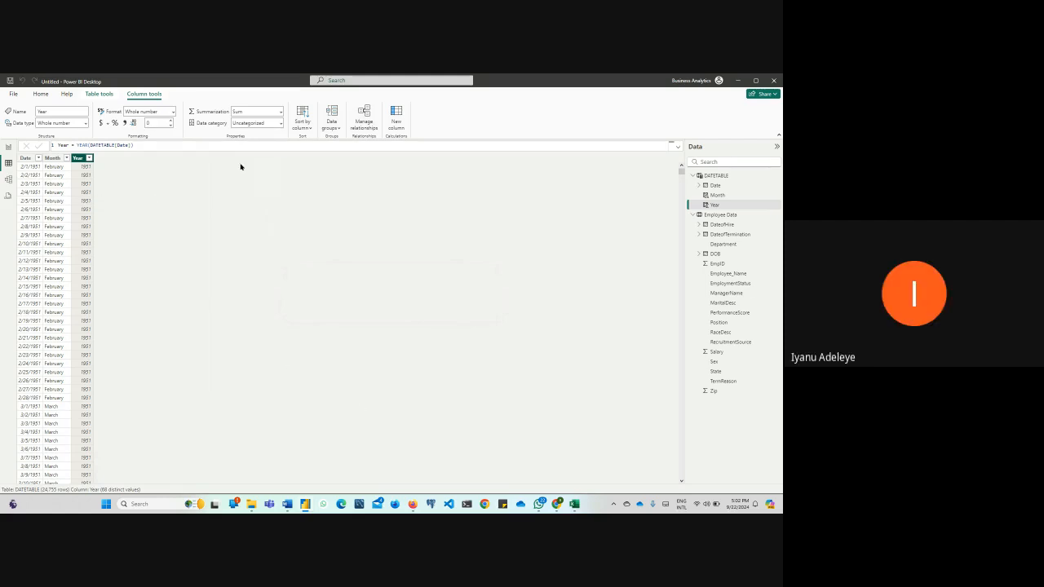
{"action": "left_click", "coordinate": [168, 147]}
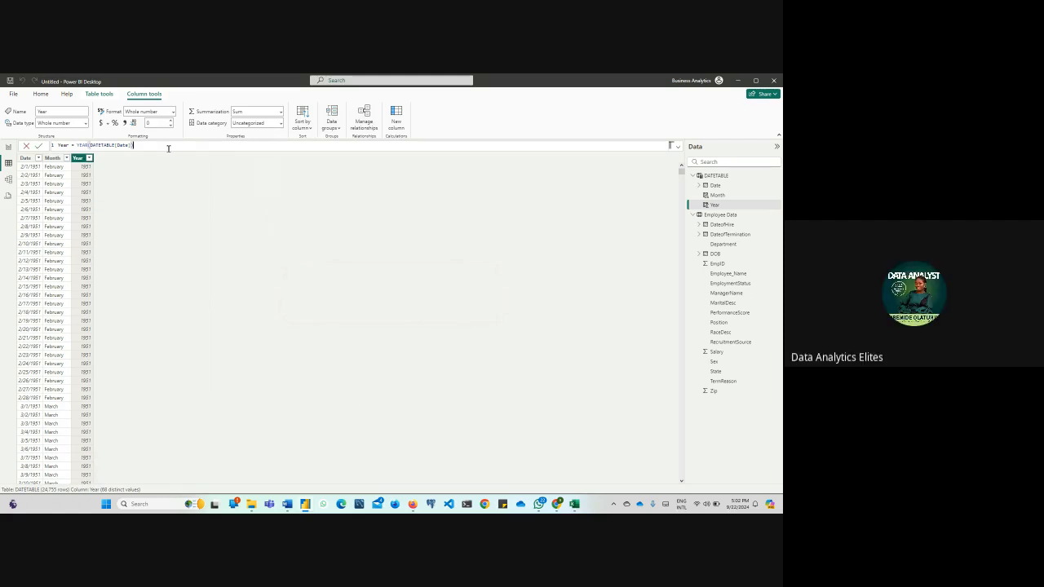
Create a new calculated column in DATETABLE named Week Number and begin its formula with the WEEKNUM function
{"action": "left_click", "coordinate": [399, 123]}
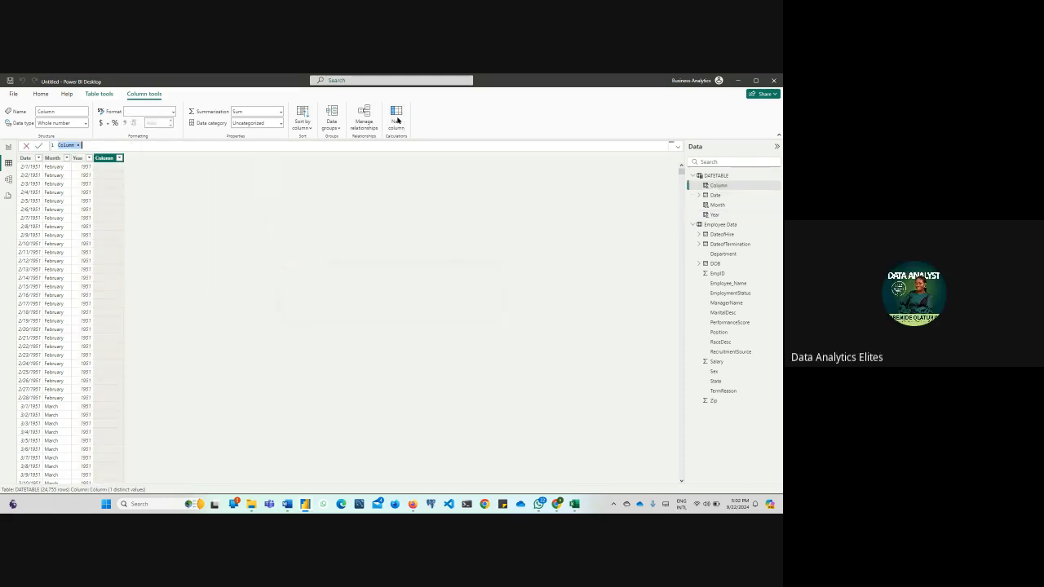
{"action": "type", "text": "Weekd"}
{"action": "key", "text": "BackSpace"}
{"action": "type", "text": "Number ="}
{"action": "type", "text": "ee"}
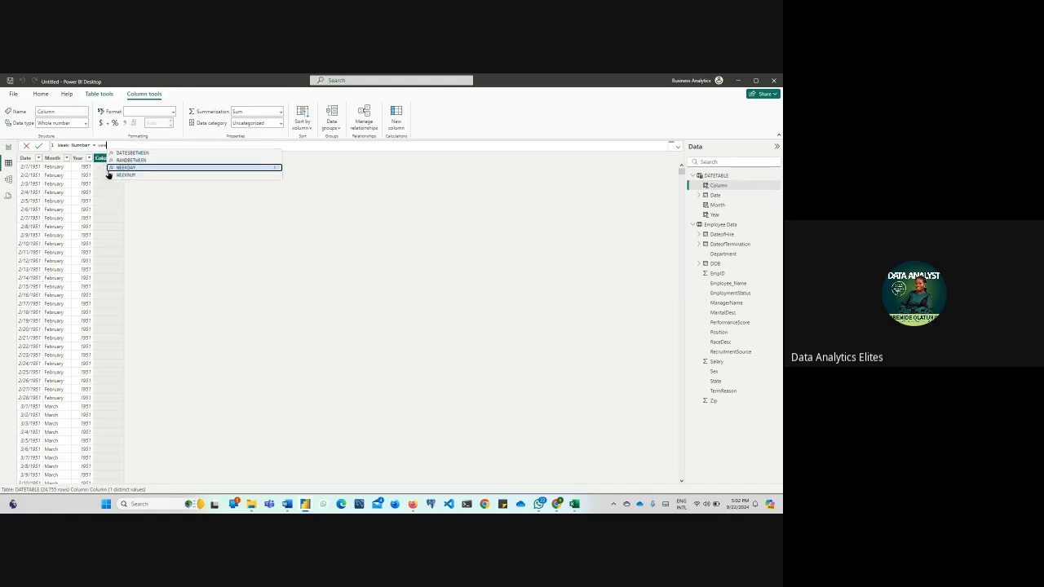
{"action": "left_click", "coordinate": [108, 175]}
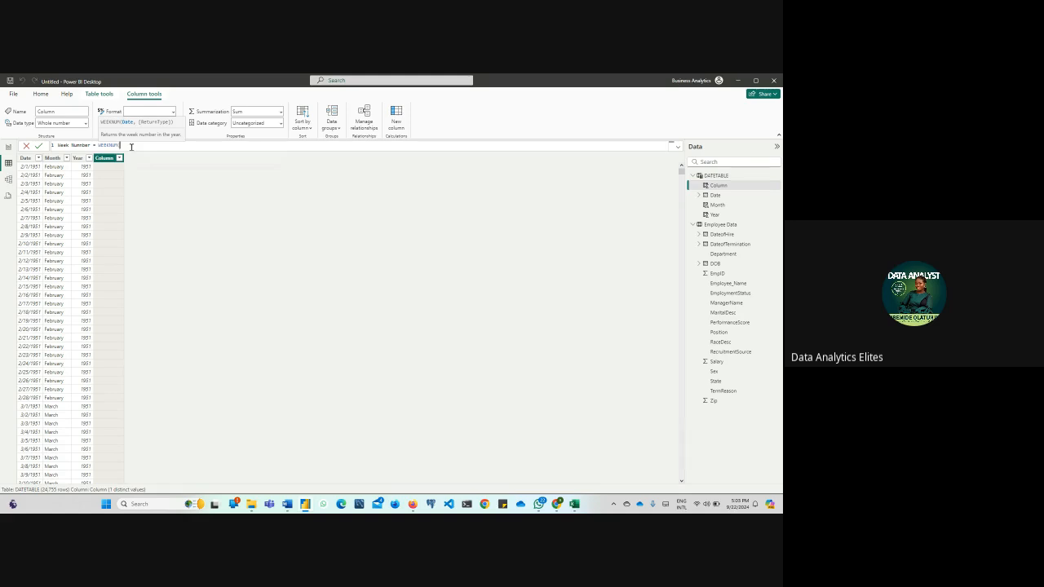
Complete the WEEKNUM formula with DATETABLE[Date] as the date and 2 as the return type
{"action": "type", "text": "date"}
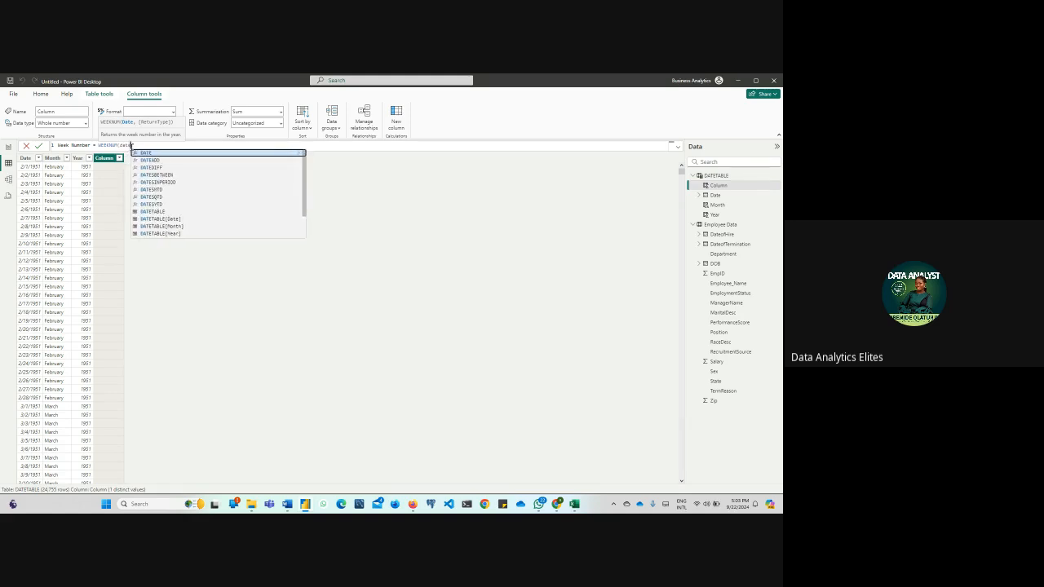
{"action": "left_click", "coordinate": [168, 221]}
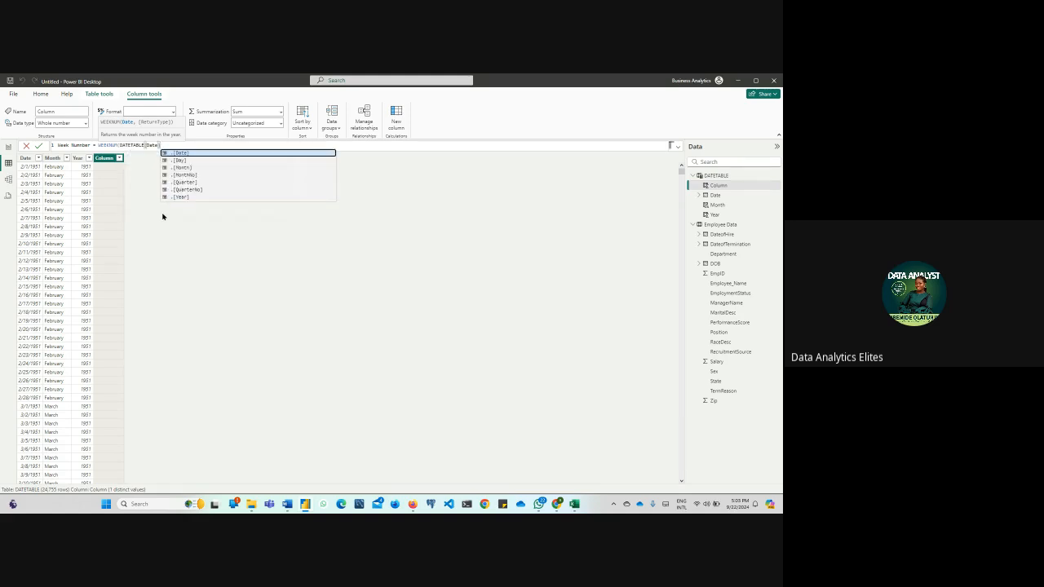
{"action": "type", "text": ","}
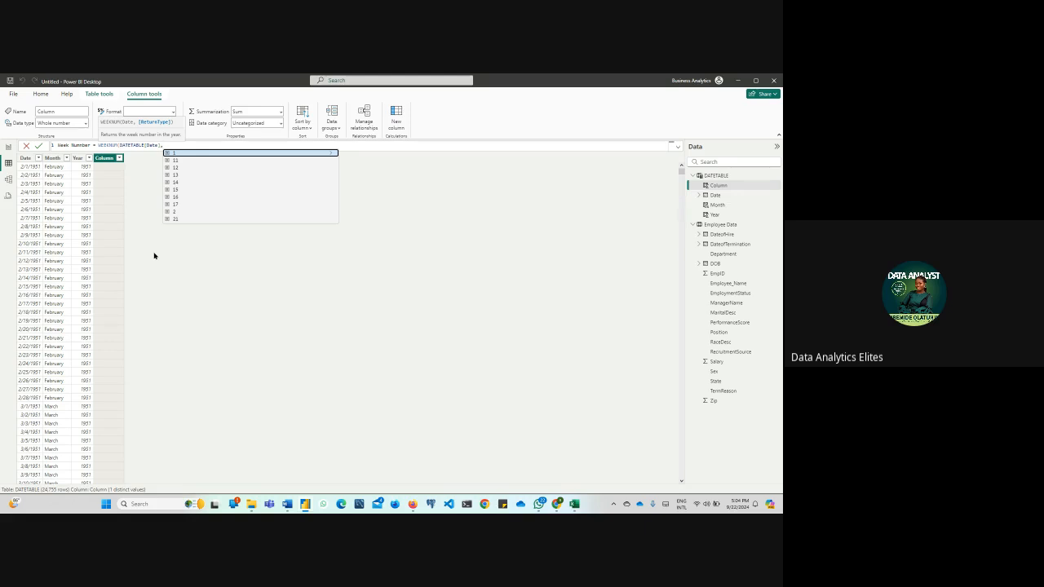
{"action": "type", "text": "2"}
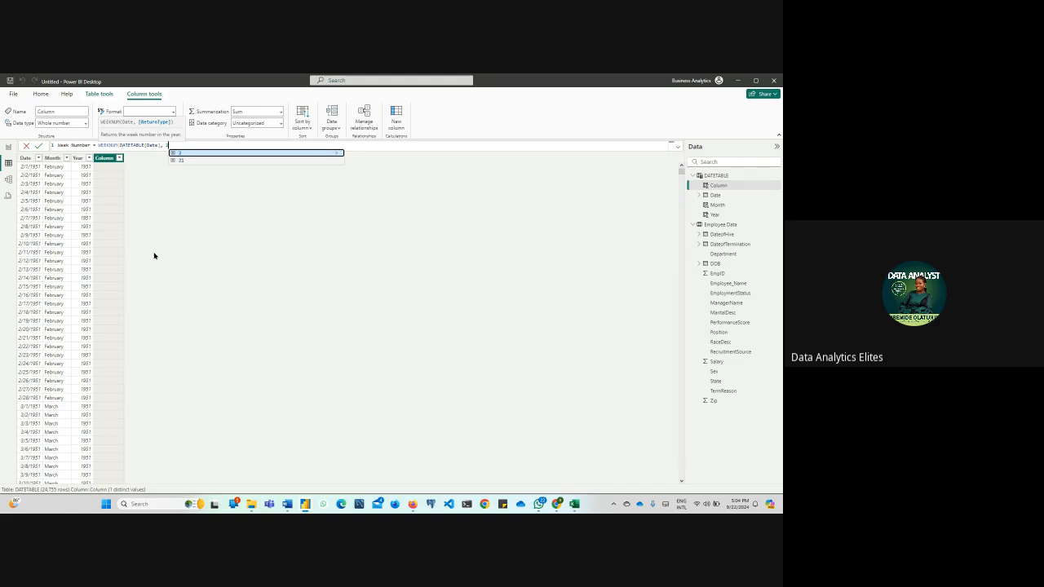
{"action": "key", "text": "BackSpace"}
{"action": "type", "text": "2"}
{"action": "key", "text": "BackSpace"}
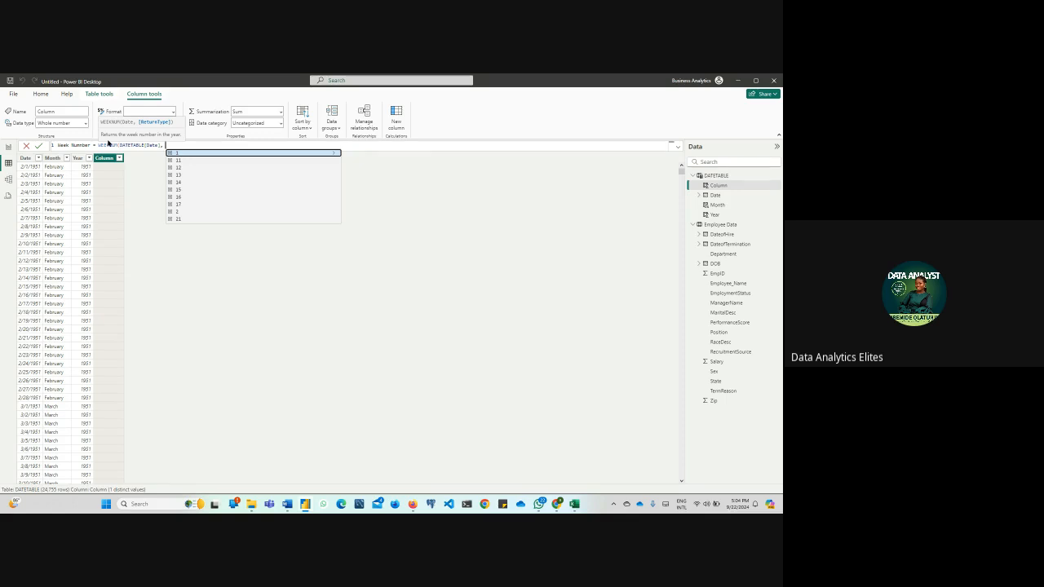
{"action": "type", "text": "2"}
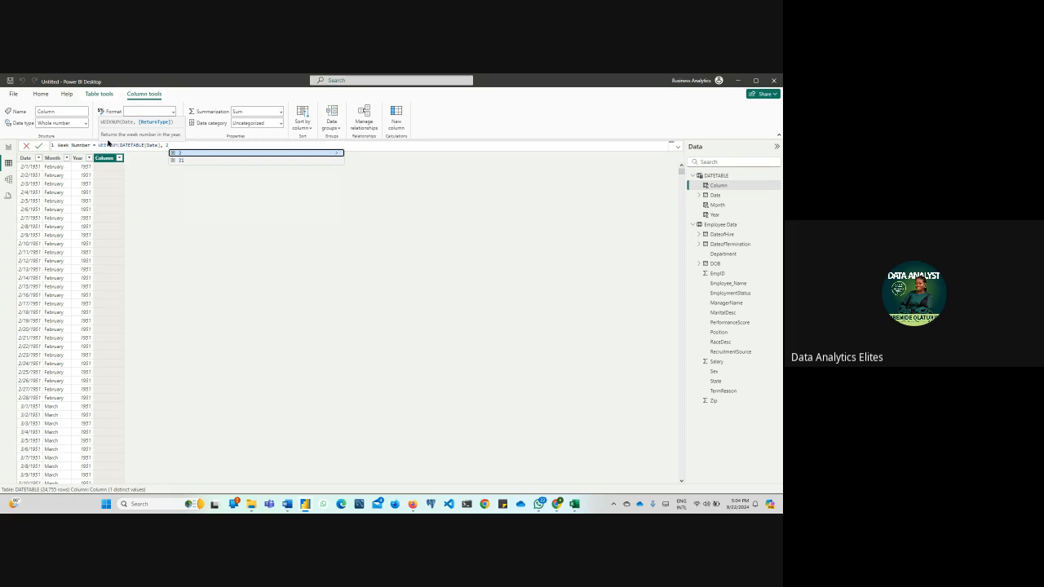
{"action": "type", "text": ")"}
{"action": "key", "text": "Return"}
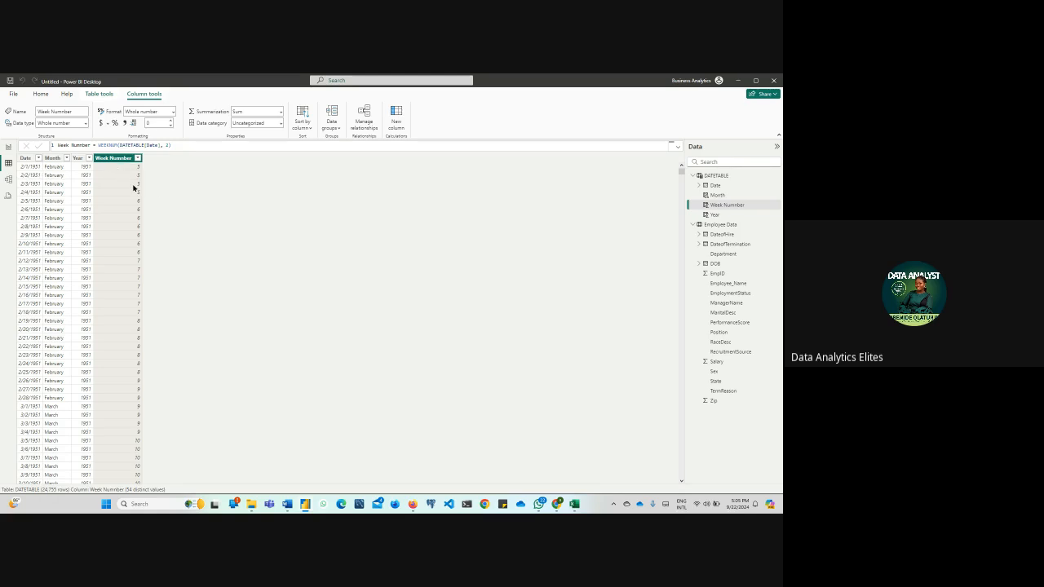
Change the return type in the Week Number column's WEEKNUM formula to 1
{"action": "left_click", "coordinate": [171, 147]}
{"action": "key", "text": "BackSpace"}
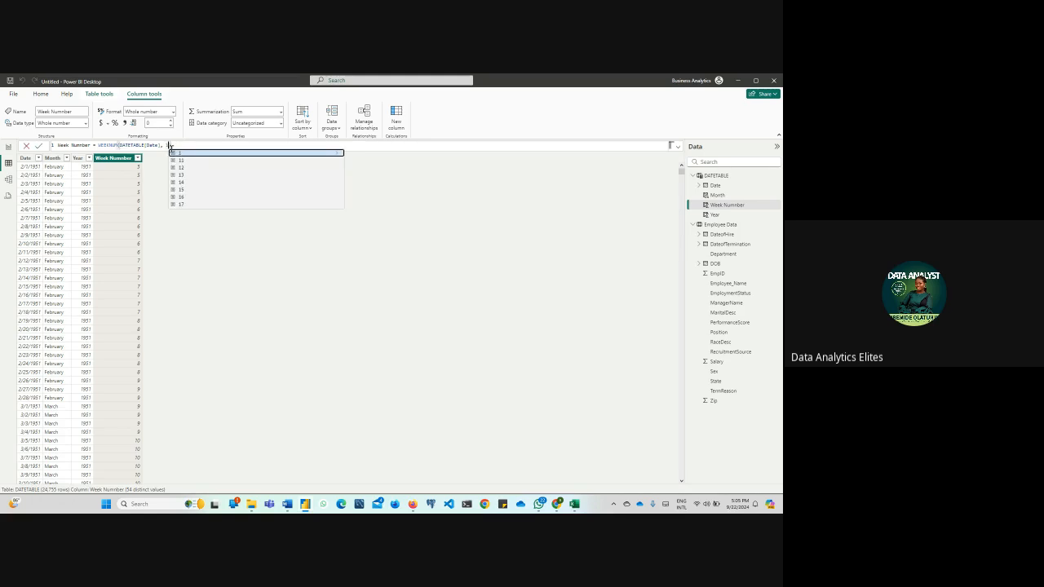
{"action": "type", "text": "2"}
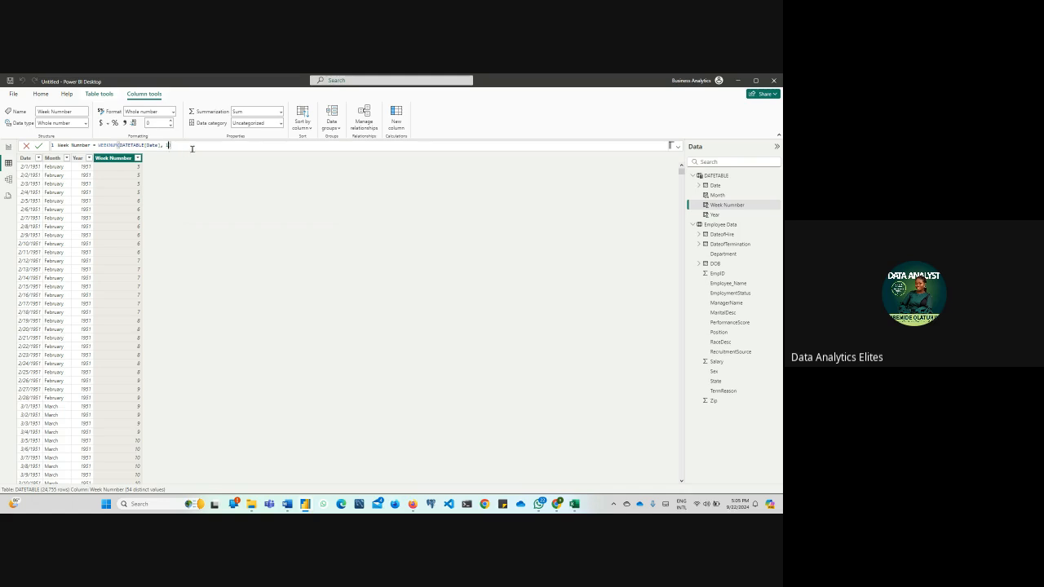
{"action": "key", "text": "Return"}
Add a calculated column to DATETABLE with the formula Days of the week = FORMAT(DATETABLE[Date],"dddd")
{"action": "left_click", "coordinate": [400, 113]}
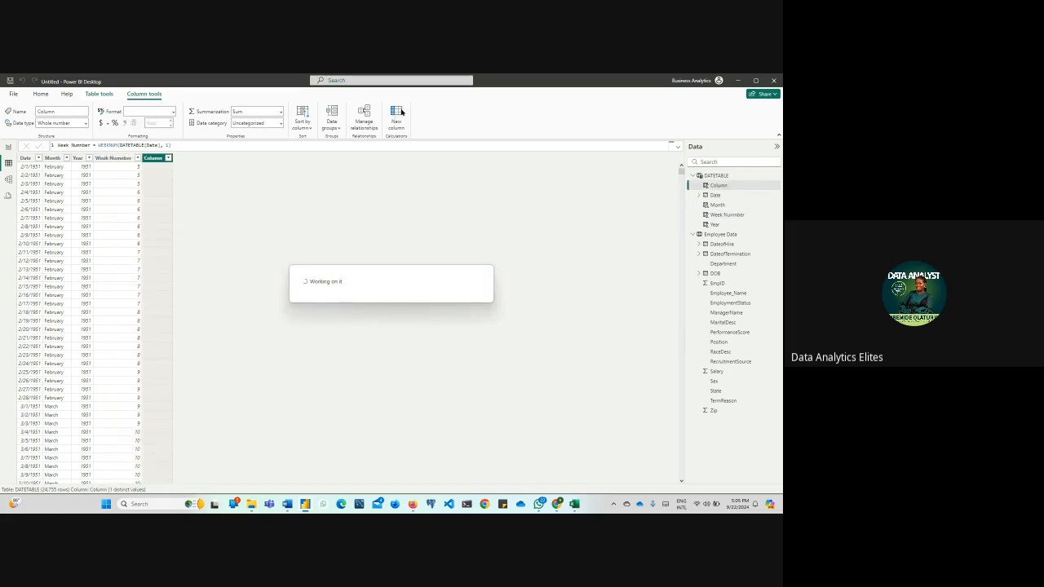
{"action": "type", "text": "Da"}
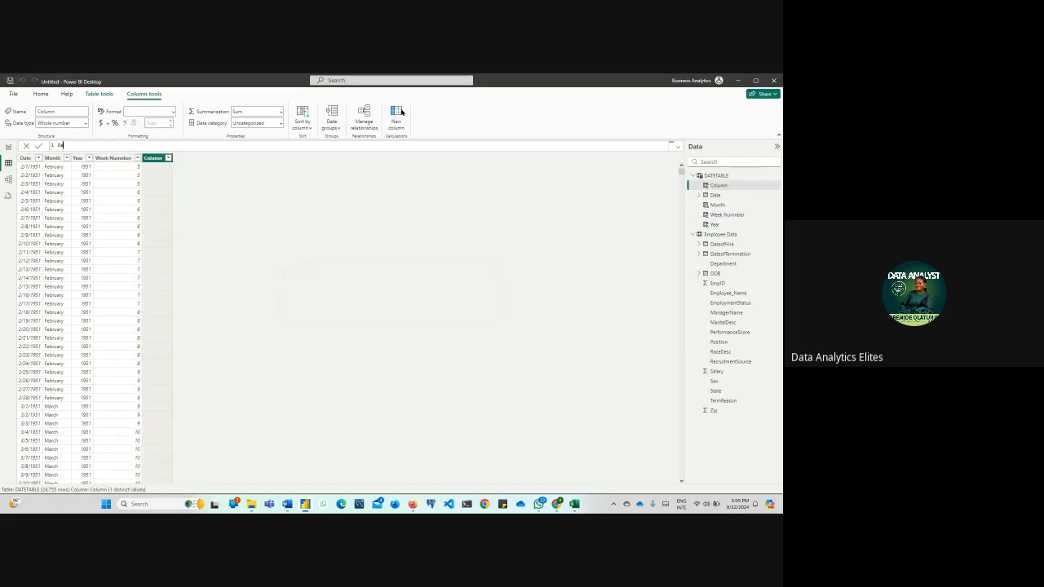
{"action": "type", "text": "ys of the week ="}
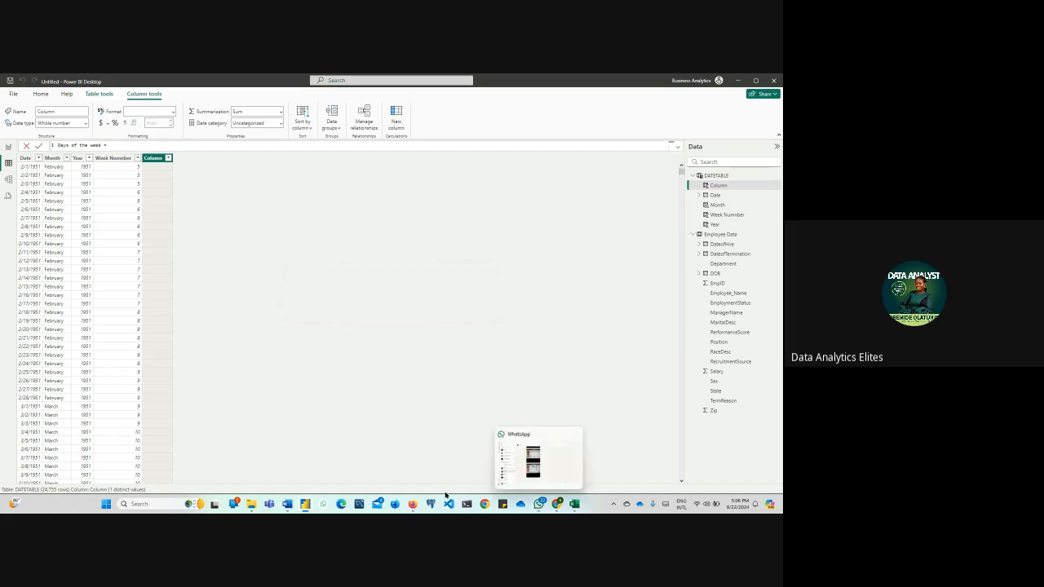
{"action": "mouse_move", "coordinate": [412, 512]}
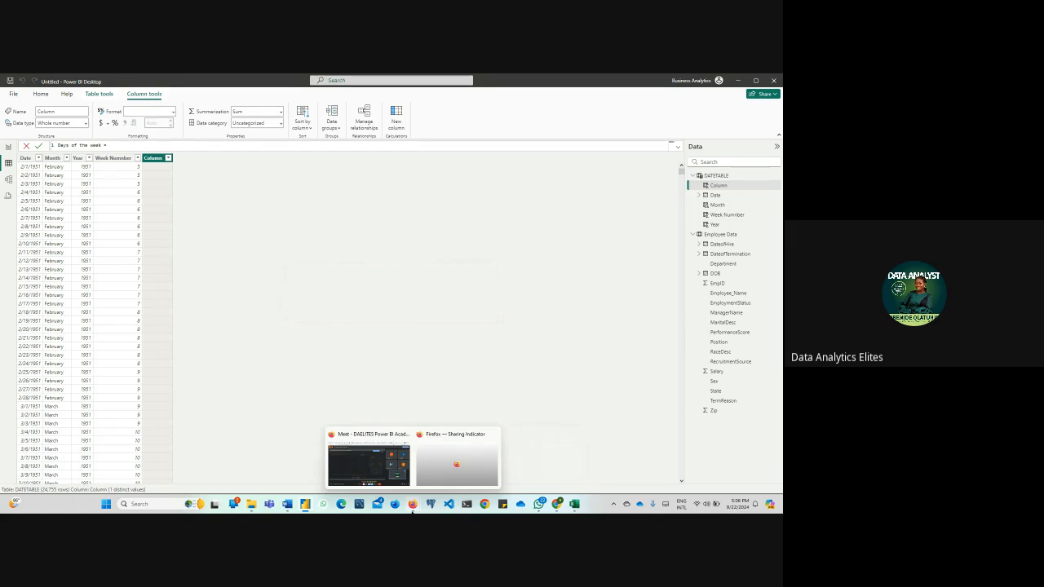
{"action": "mouse_move", "coordinate": [383, 476]}
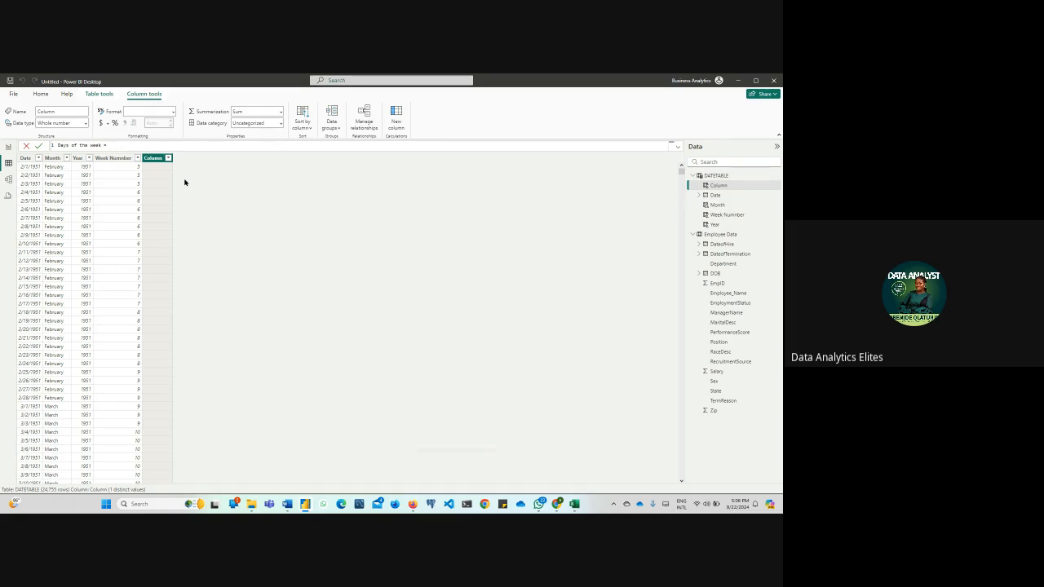
{"action": "type", "text": "form"}
{"action": "key", "text": "Tab"}
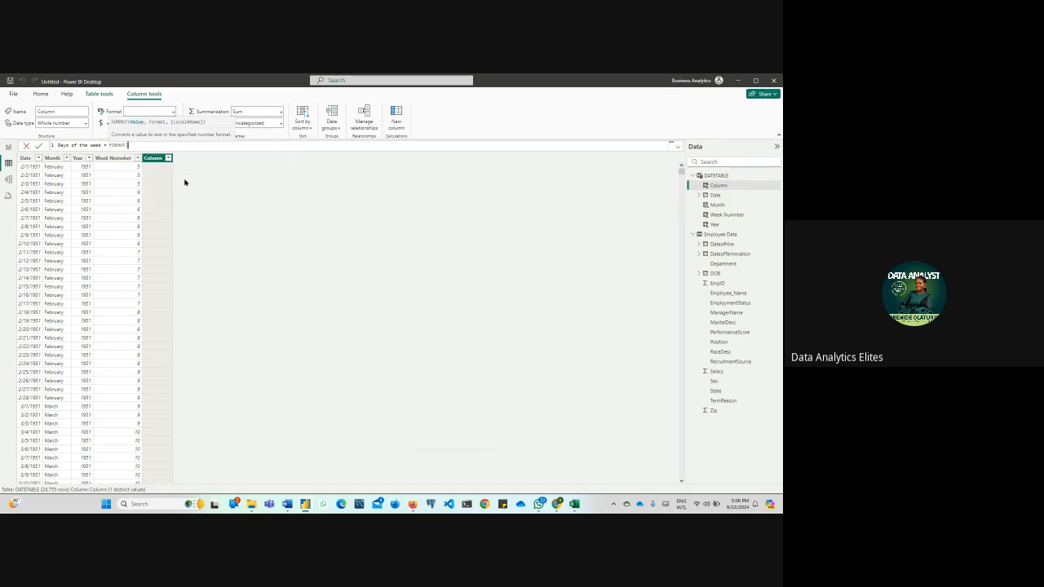
{"action": "type", "text": "date"}
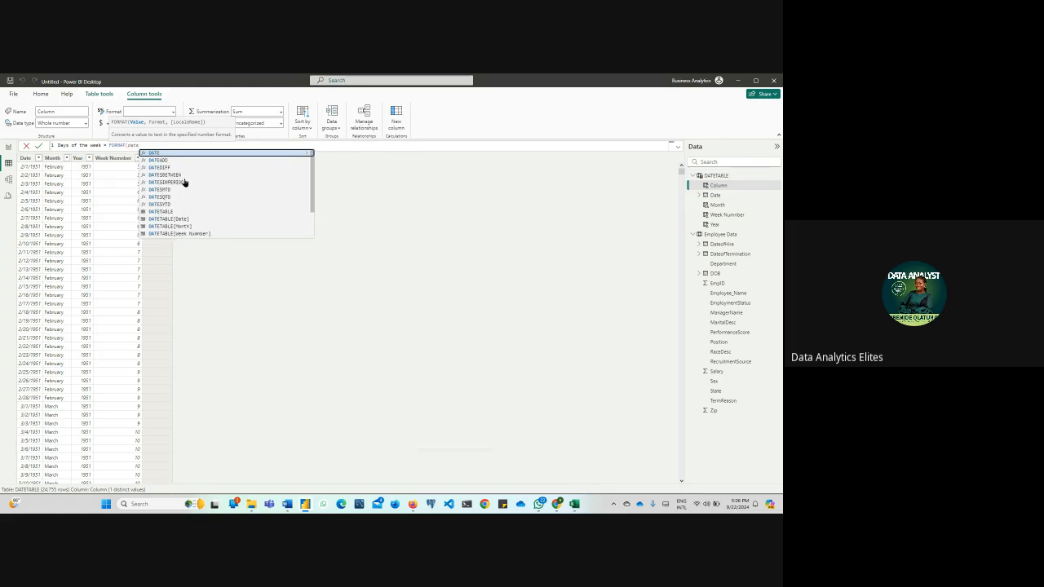
{"action": "left_click", "coordinate": [186, 219]}
{"action": "type", "text": ","}
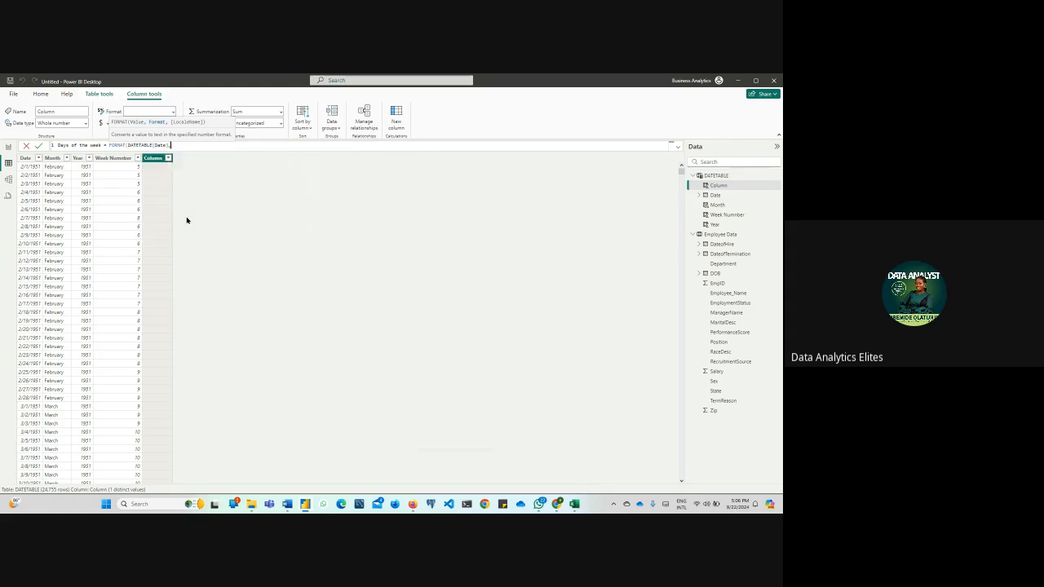
{"action": "type", "text": "\"dddd\")"}
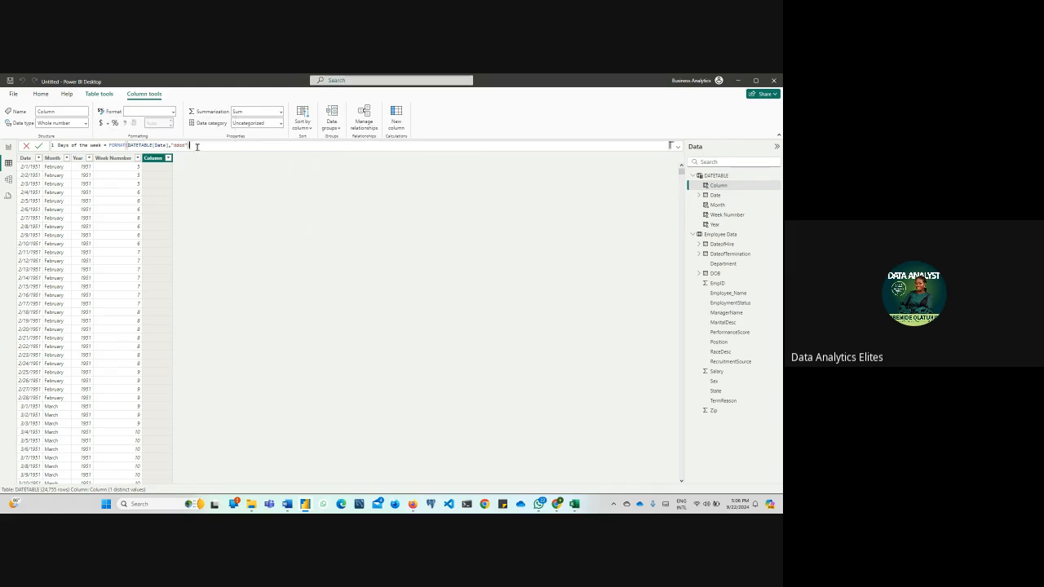
{"action": "key", "text": "Return"}
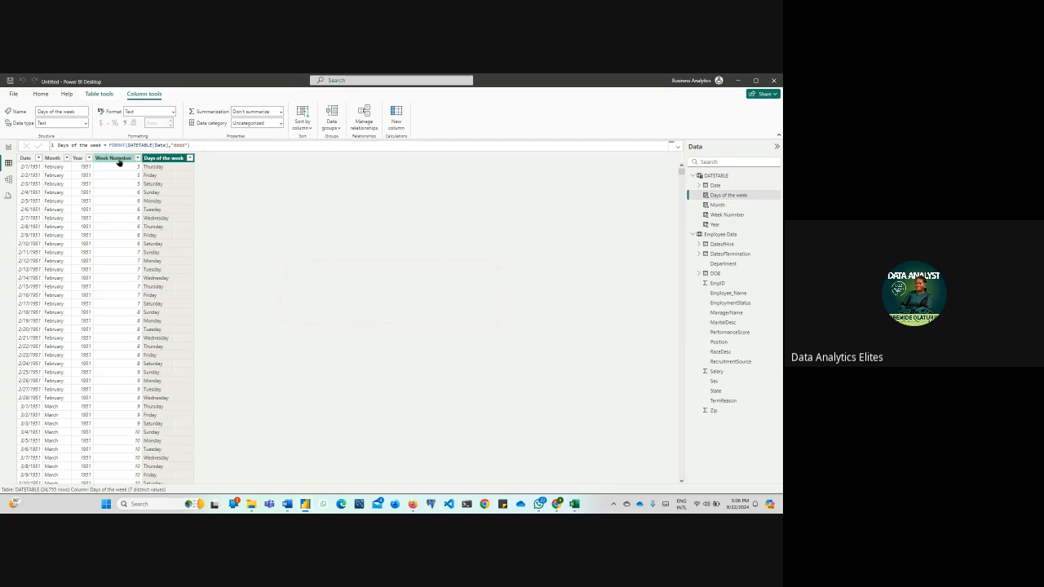
Change the return type in the Week Number column's WEEKNUM formula to 2
{"action": "left_click", "coordinate": [126, 158]}
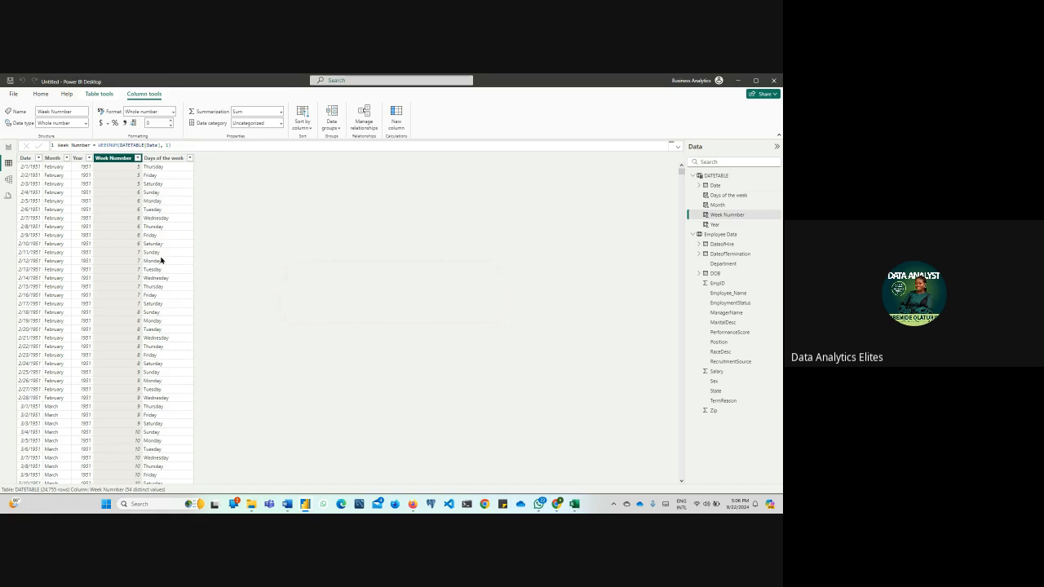
{"action": "left_click", "coordinate": [170, 145]}
{"action": "key", "text": "BackSpace"}
{"action": "key", "text": "BackSpace"}
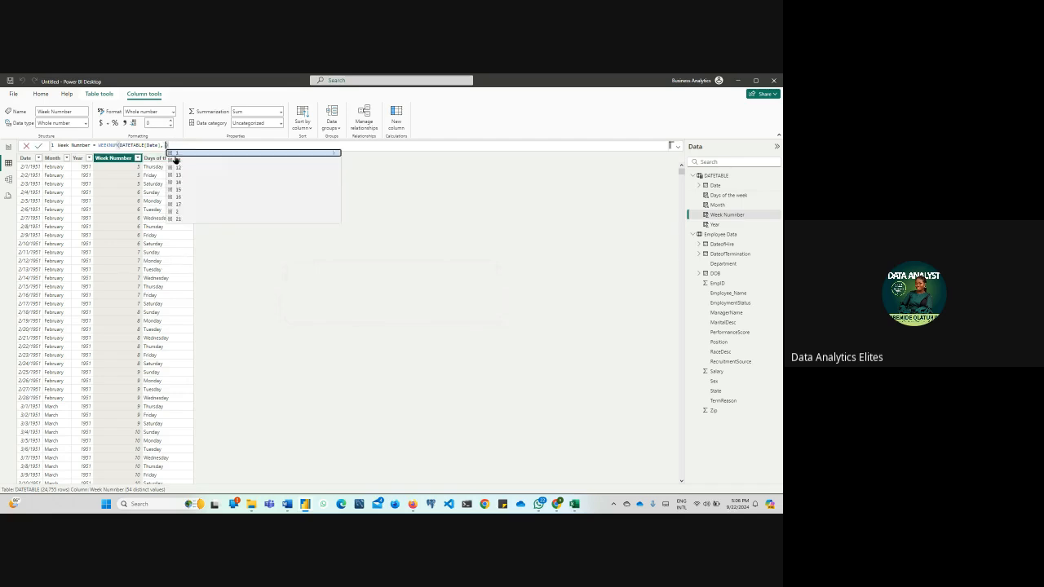
{"action": "type", "text": "2)"}
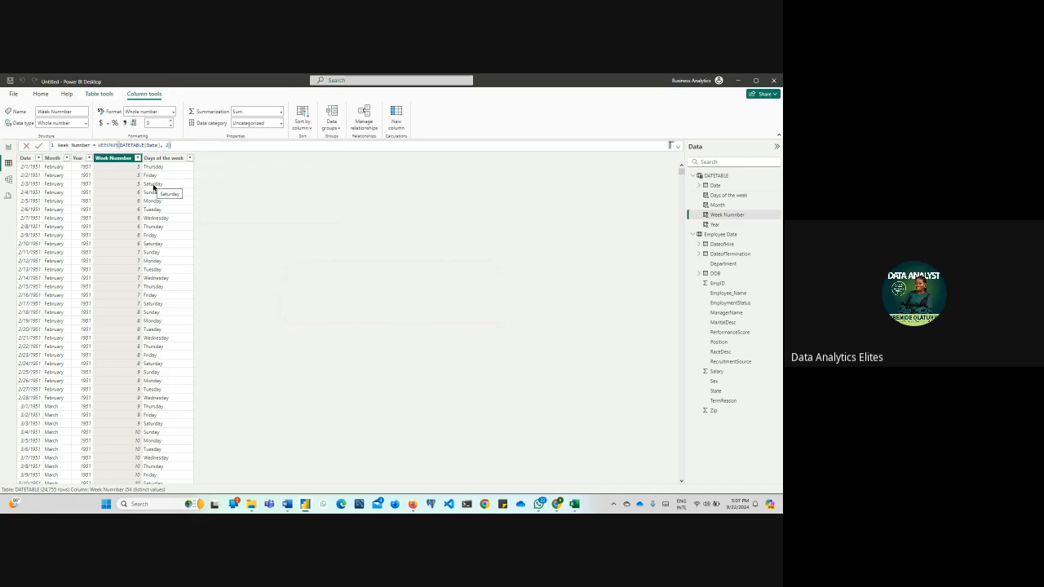
{"action": "key", "text": "Return"}
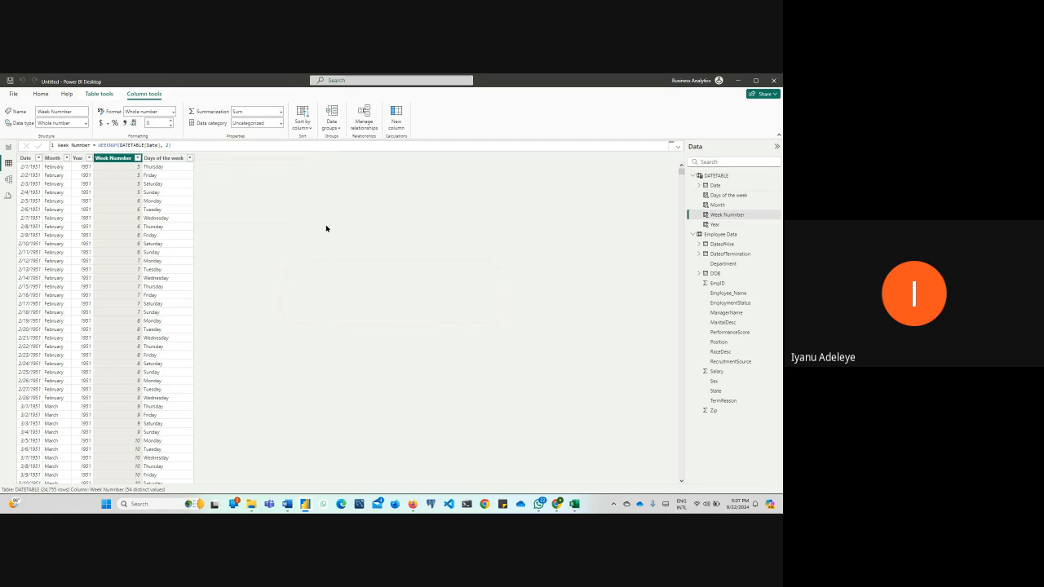
Examine the Days of the week, Week Number, Year, Date and Month columns of DATETABLE and their formulas
{"action": "left_click", "coordinate": [167, 160]}
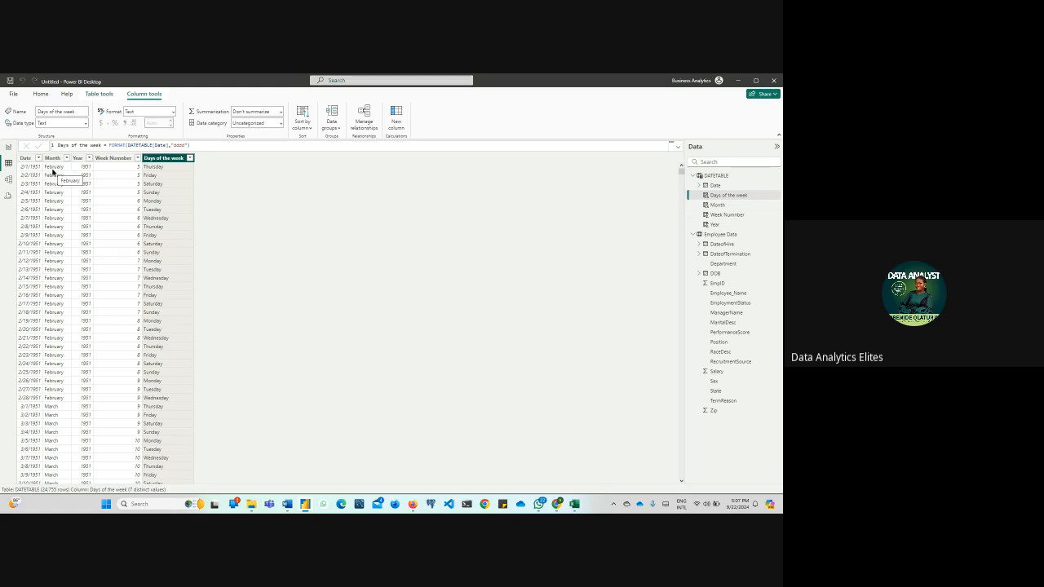
{"action": "scroll", "coordinate": [52, 171], "scroll_direction": "down", "scroll_amount": 5}
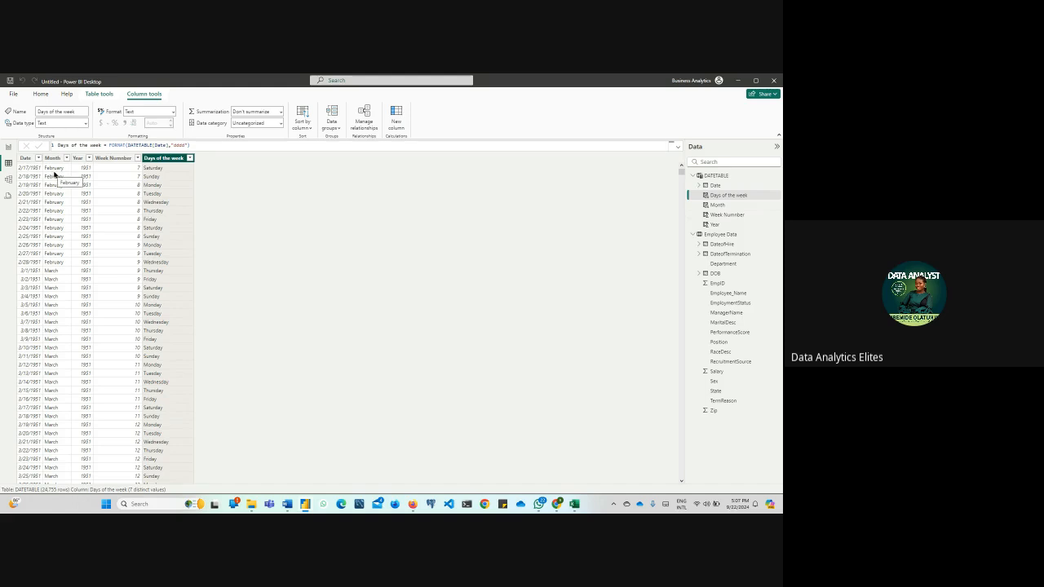
{"action": "scroll", "coordinate": [54, 173], "scroll_direction": "up", "scroll_amount": 5}
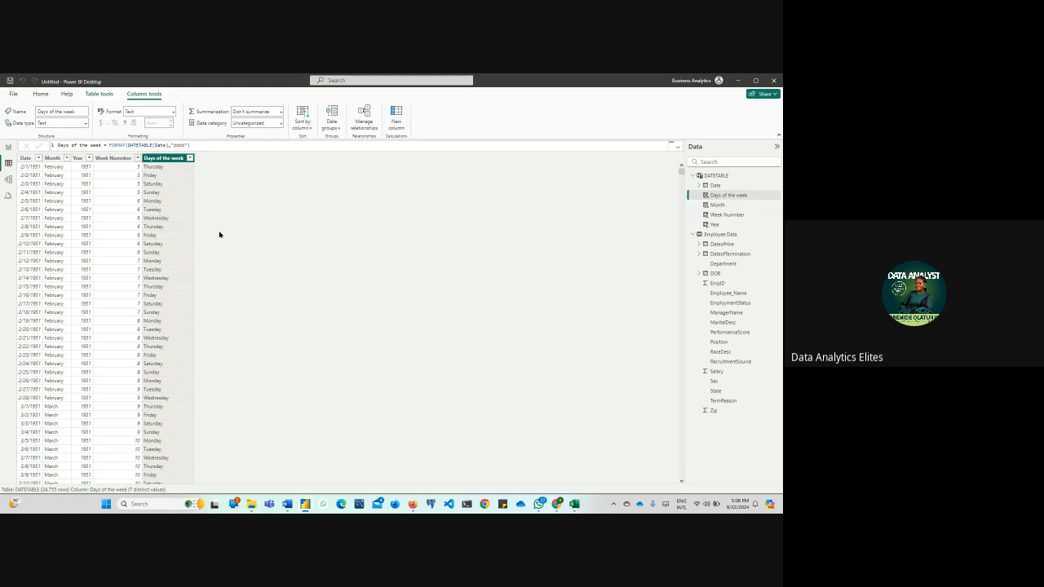
{"action": "left_click", "coordinate": [116, 160]}
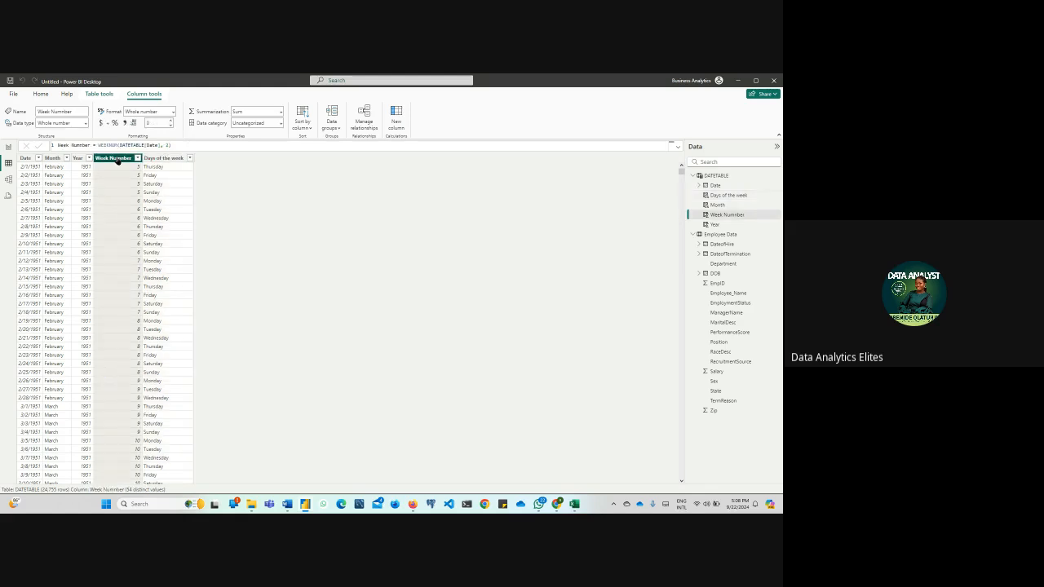
{"action": "left_click", "coordinate": [77, 160]}
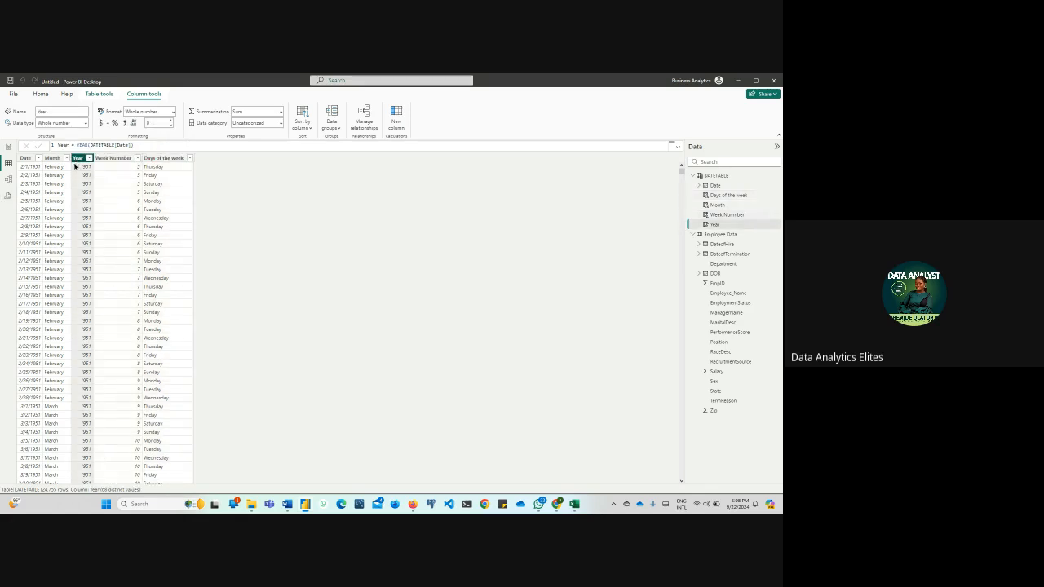
{"action": "left_click", "coordinate": [24, 160]}
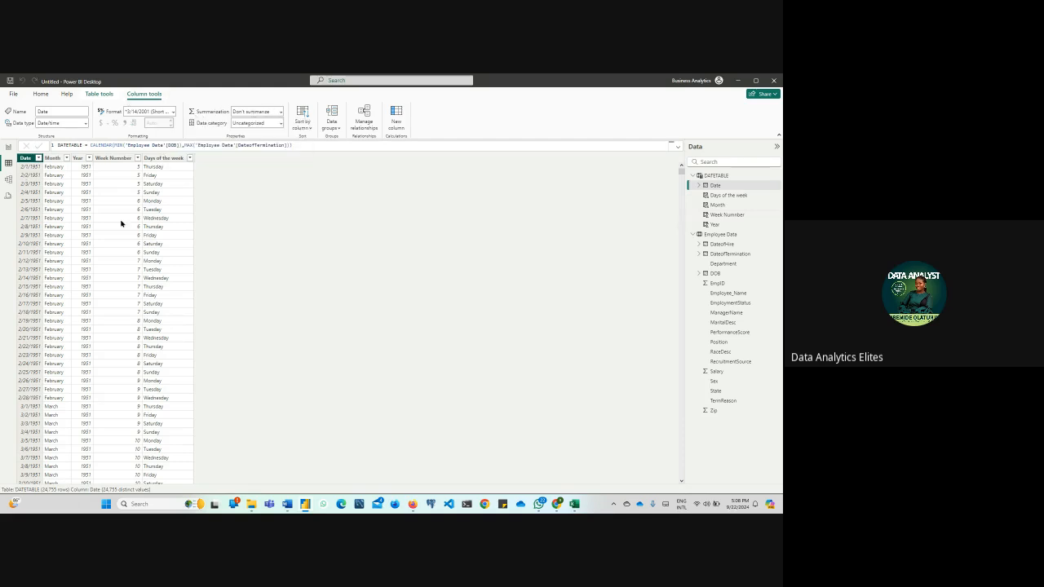
{"action": "left_click", "coordinate": [52, 158]}
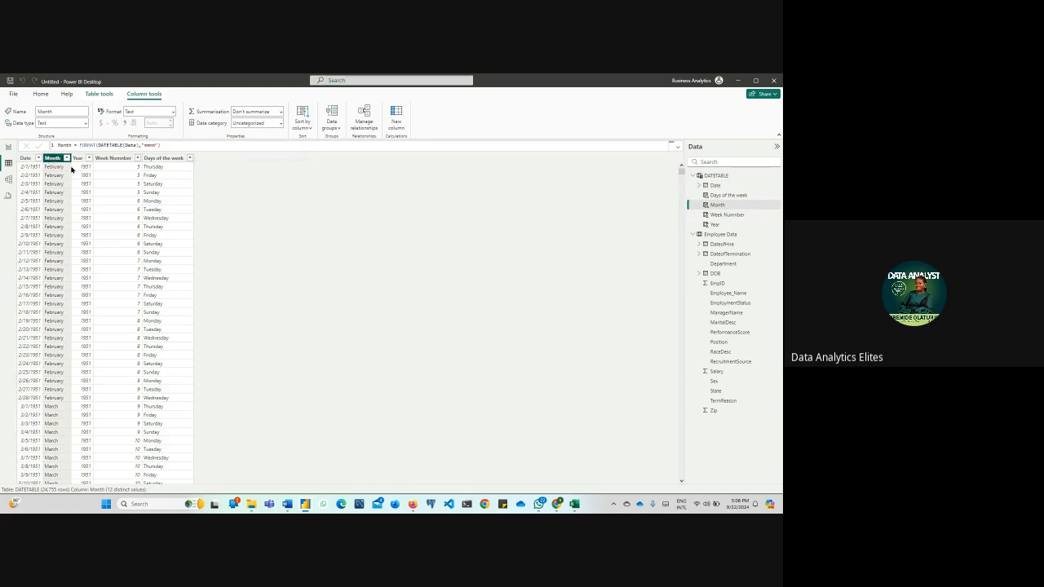
{"action": "left_click", "coordinate": [173, 158]}
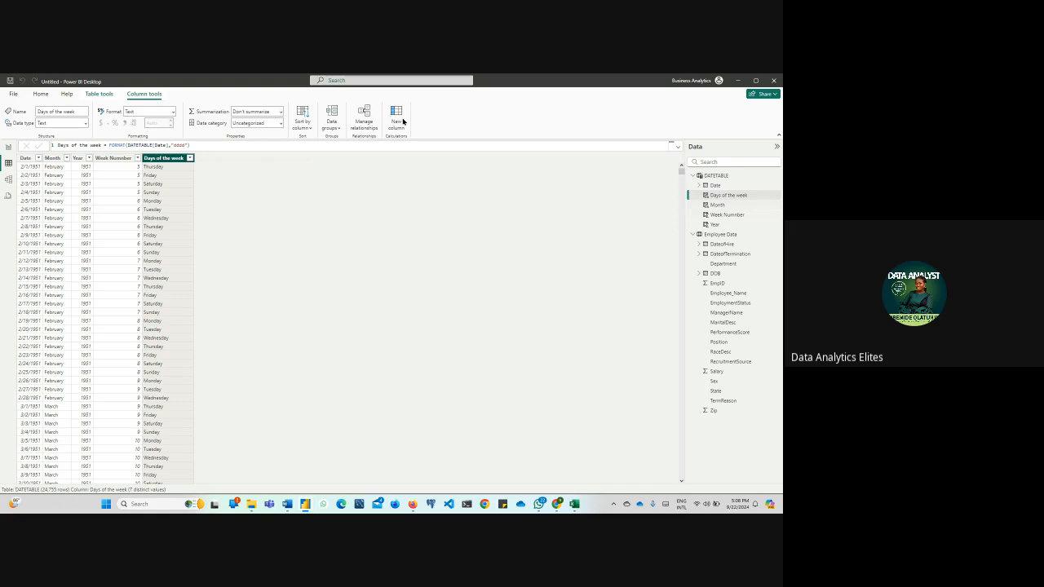
Add a calculated column to DATETABLE with the formula Month Number = MONTH(DATETABLE[Date])
{"action": "left_click", "coordinate": [403, 122]}
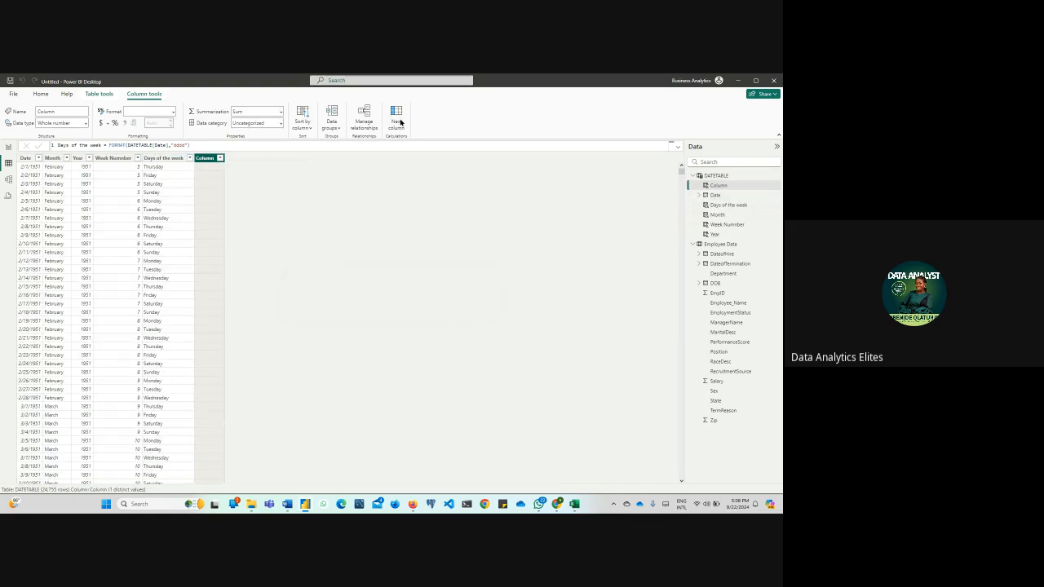
{"action": "type", "text": "Month Number"}
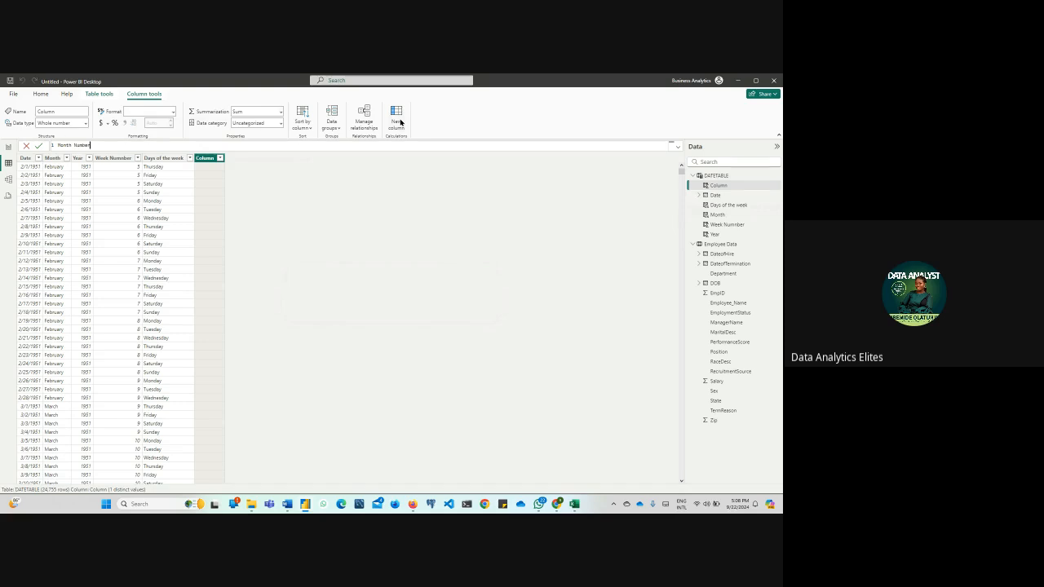
{"action": "type", "text": " ="}
{"action": "type", "text": "mon"}
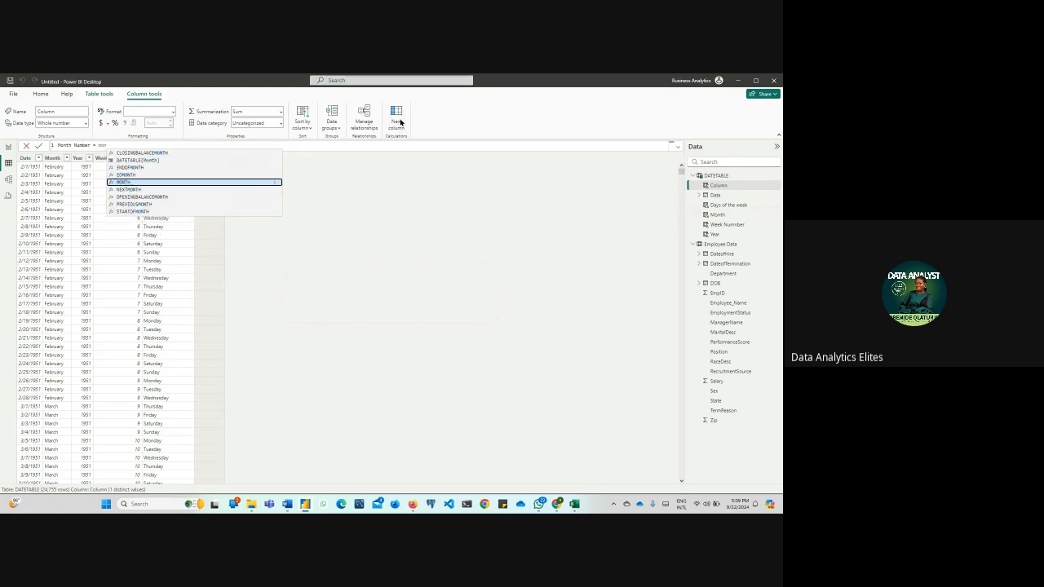
{"action": "key", "text": "BackSpace"}
{"action": "key", "text": "BackSpace"}
{"action": "key", "text": "BackSpace"}
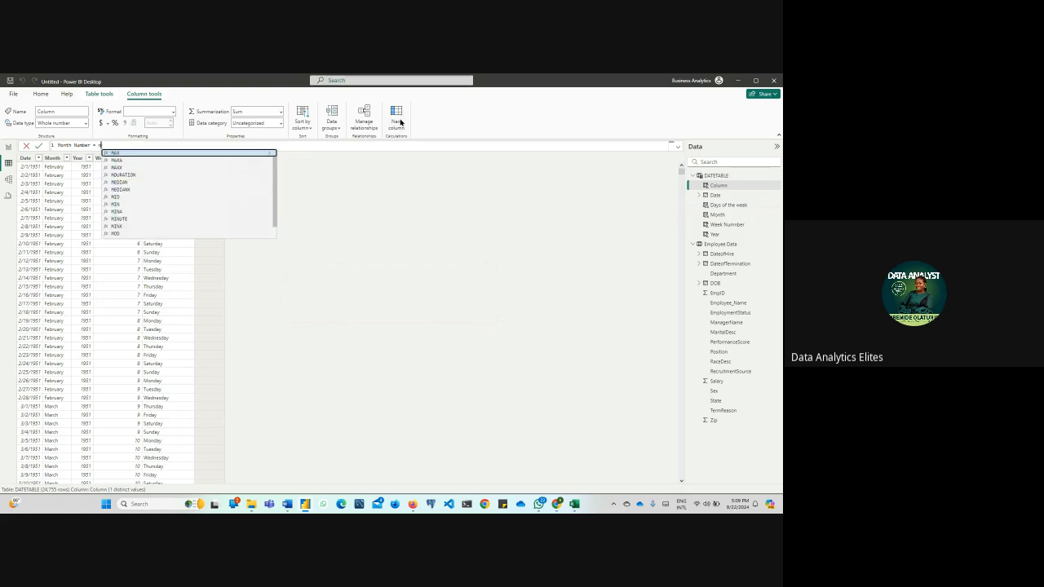
{"action": "type", "text": "mo"}
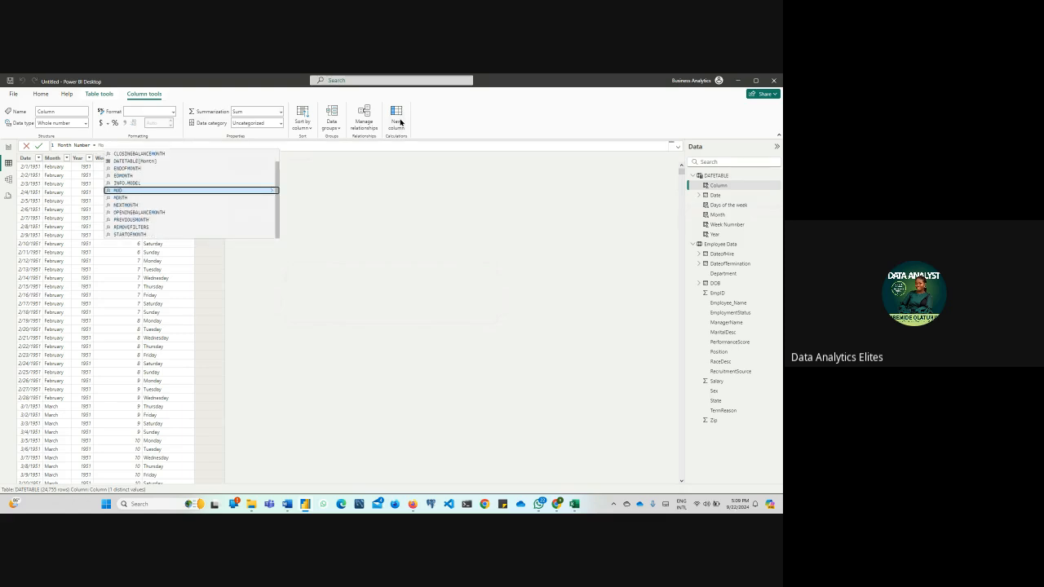
{"action": "type", "text": "nth"}
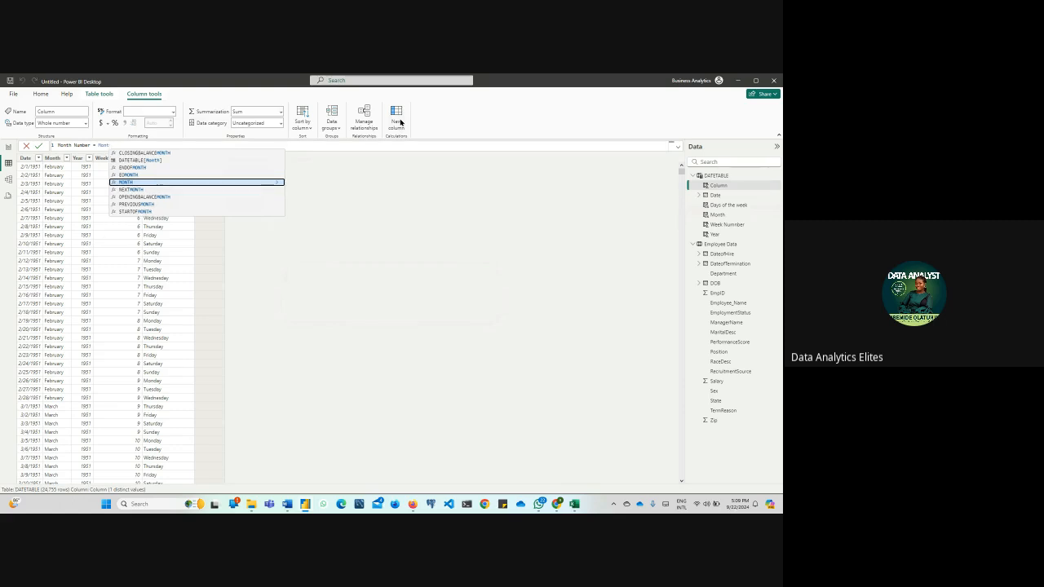
{"action": "key", "text": "Tab"}
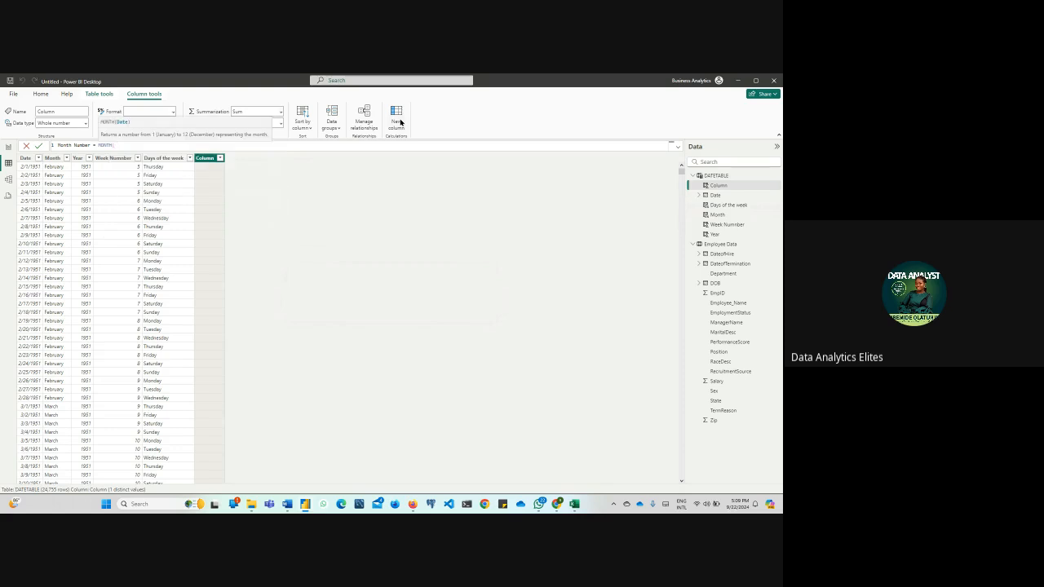
{"action": "type", "text": "date"}
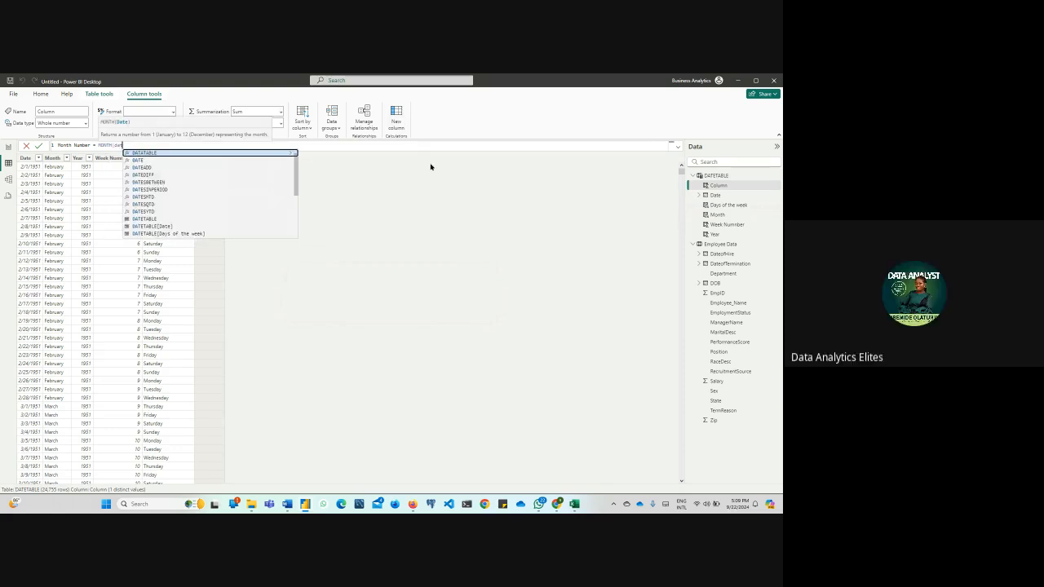
{"action": "left_click", "coordinate": [174, 227]}
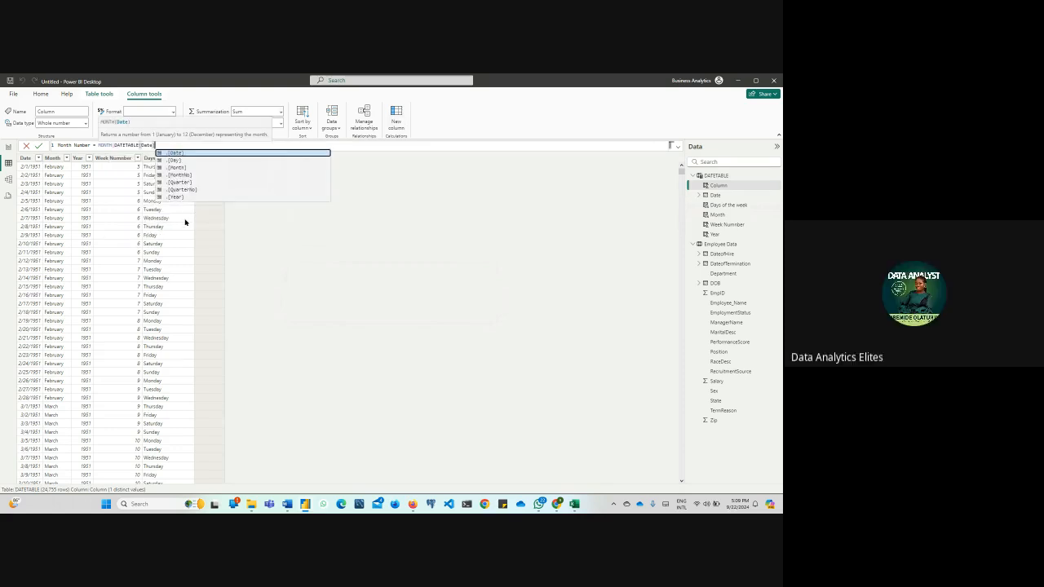
{"action": "type", "text": ")"}
{"action": "key", "text": "Return"}
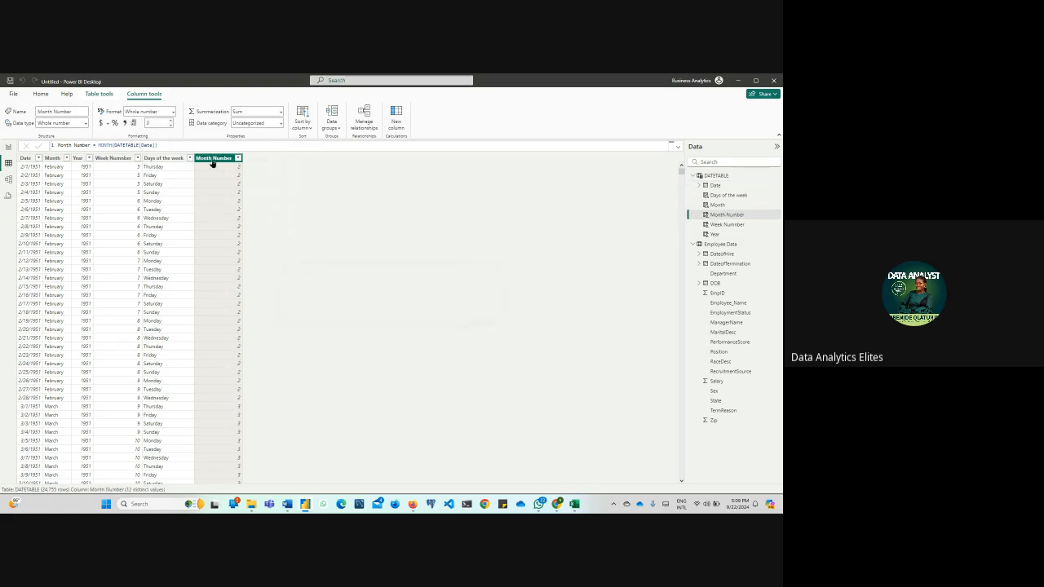
Set the default summarization of the Year column in DATETABLE to Don't summarize
{"action": "left_click", "coordinate": [52, 158]}
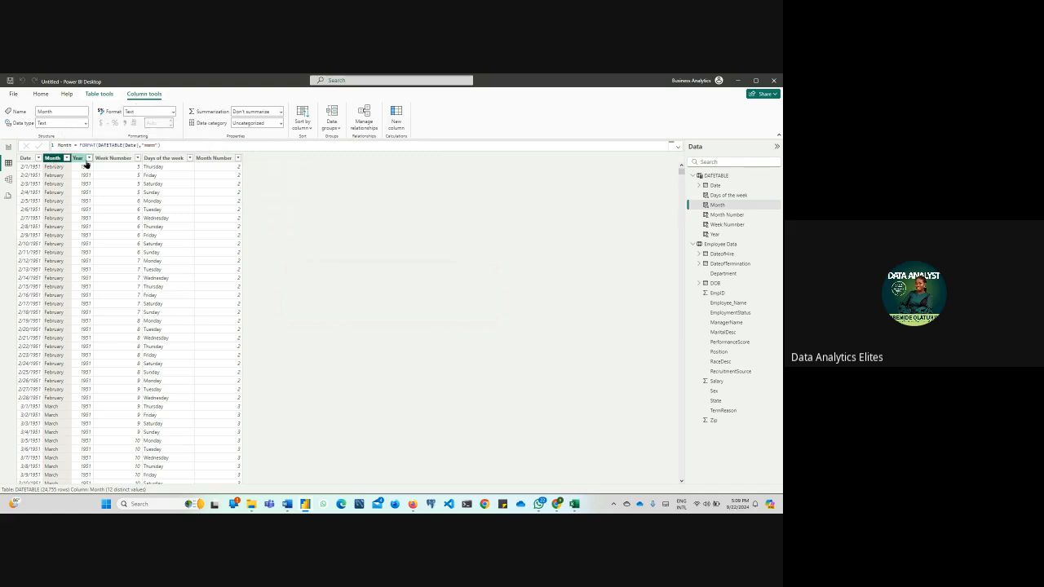
{"action": "left_click", "coordinate": [79, 160]}
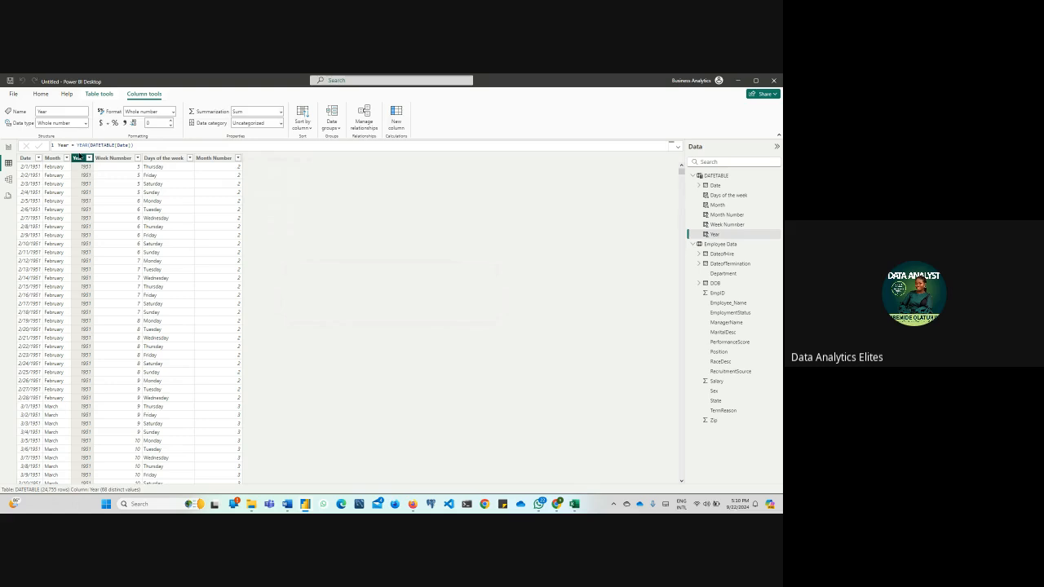
{"action": "left_click", "coordinate": [281, 112]}
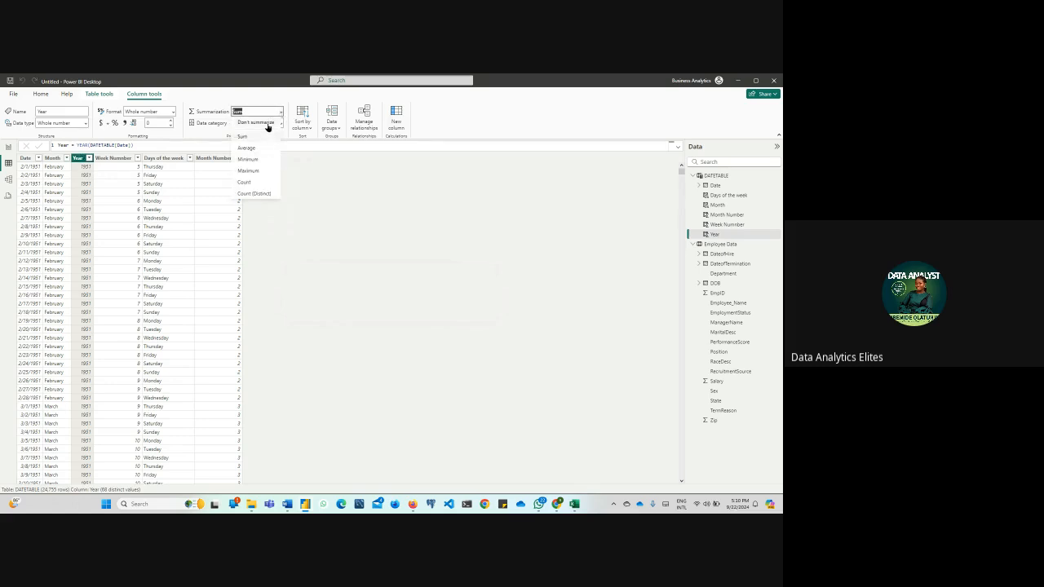
{"action": "left_click", "coordinate": [266, 124]}
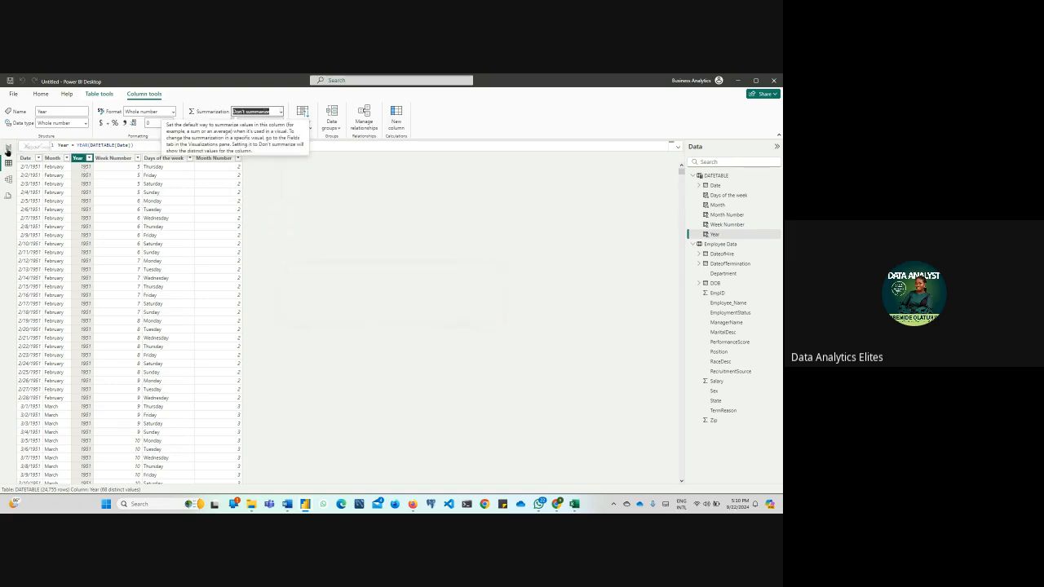
{"action": "left_click", "coordinate": [8, 148]}
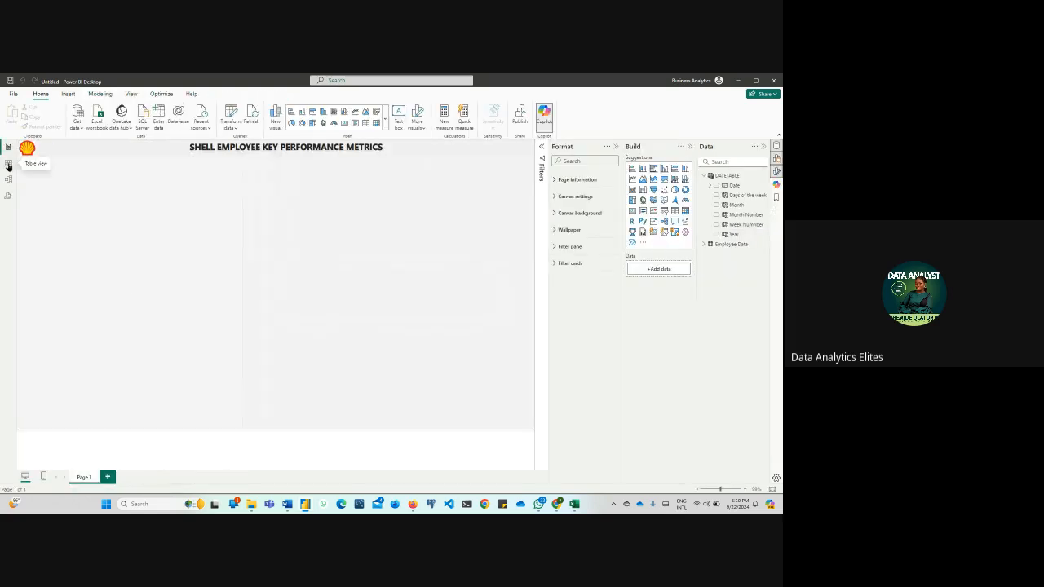
{"action": "left_click", "coordinate": [9, 163]}
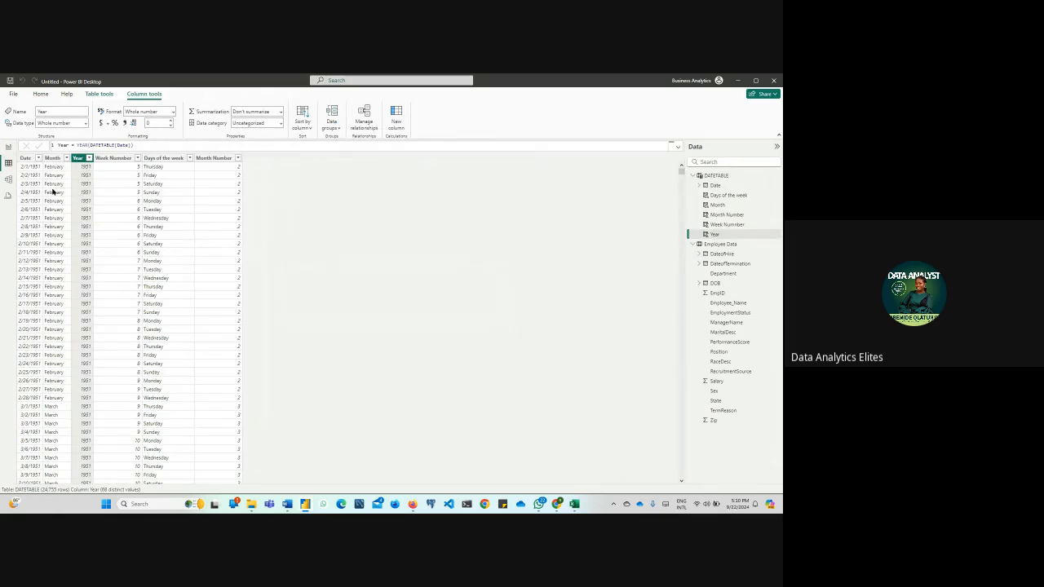
{"action": "left_click", "coordinate": [28, 159]}
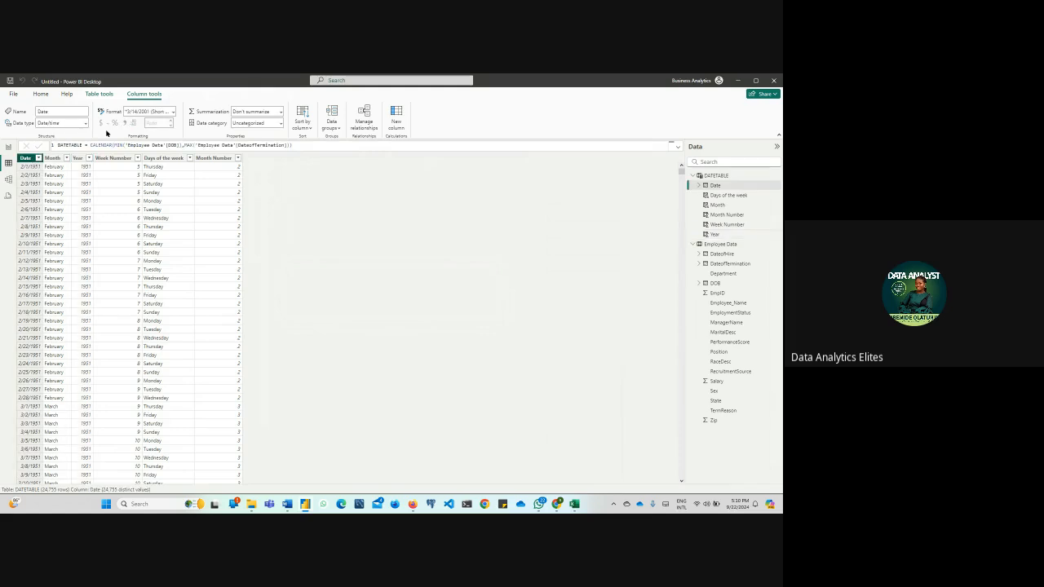
{"action": "left_click", "coordinate": [58, 158]}
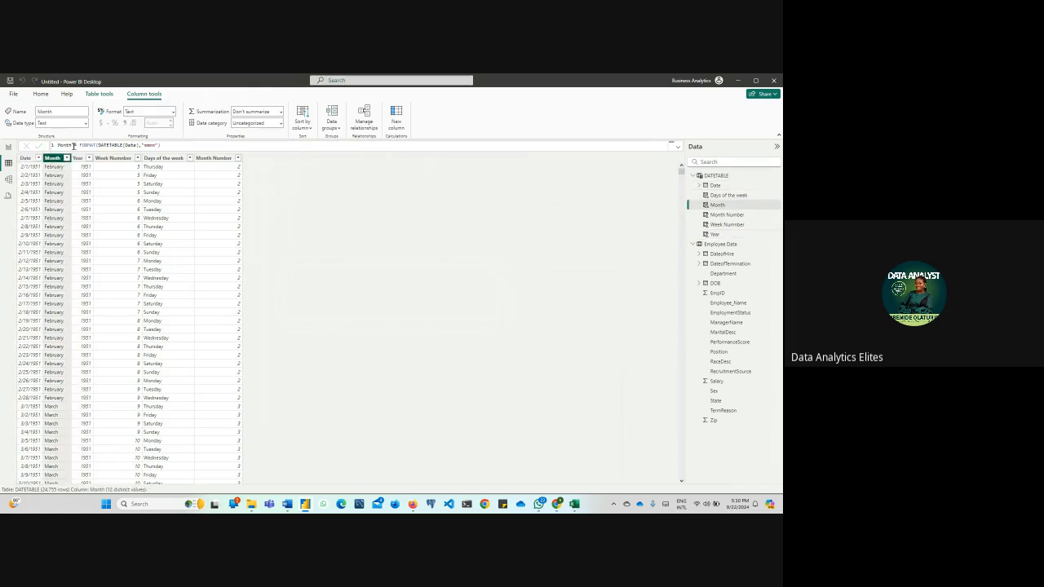
{"action": "left_click", "coordinate": [79, 159]}
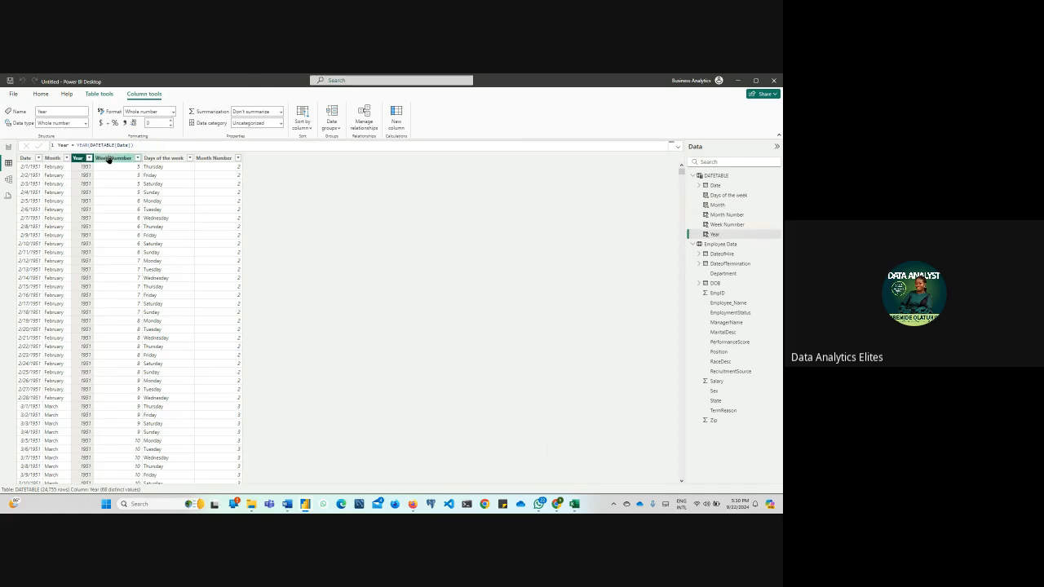
Set the default summarization of the Week Number column in DATETABLE to Don't summarize
{"action": "left_click", "coordinate": [111, 158]}
{"action": "left_click", "coordinate": [281, 111]}
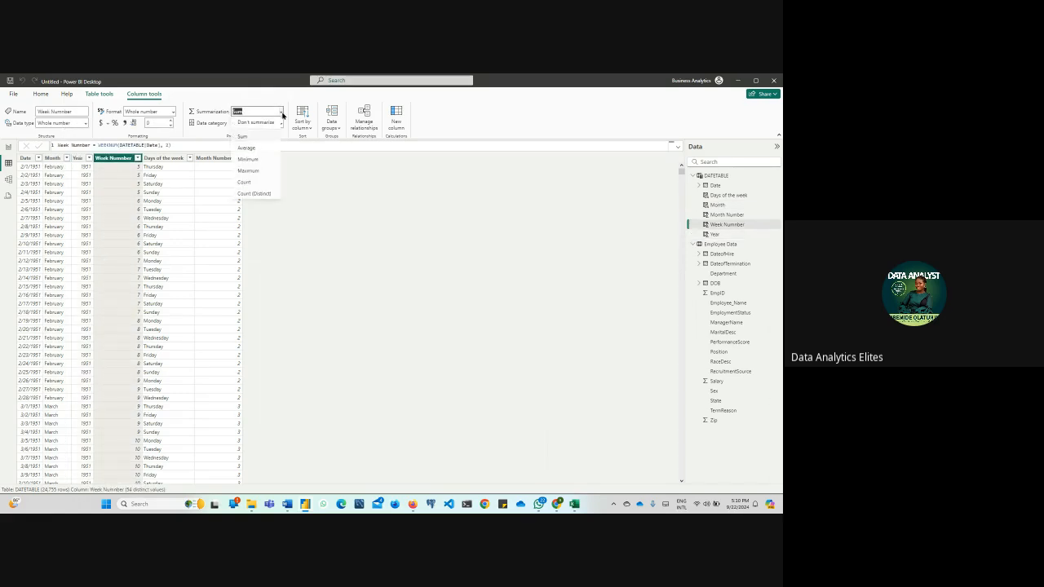
{"action": "left_click", "coordinate": [266, 123]}
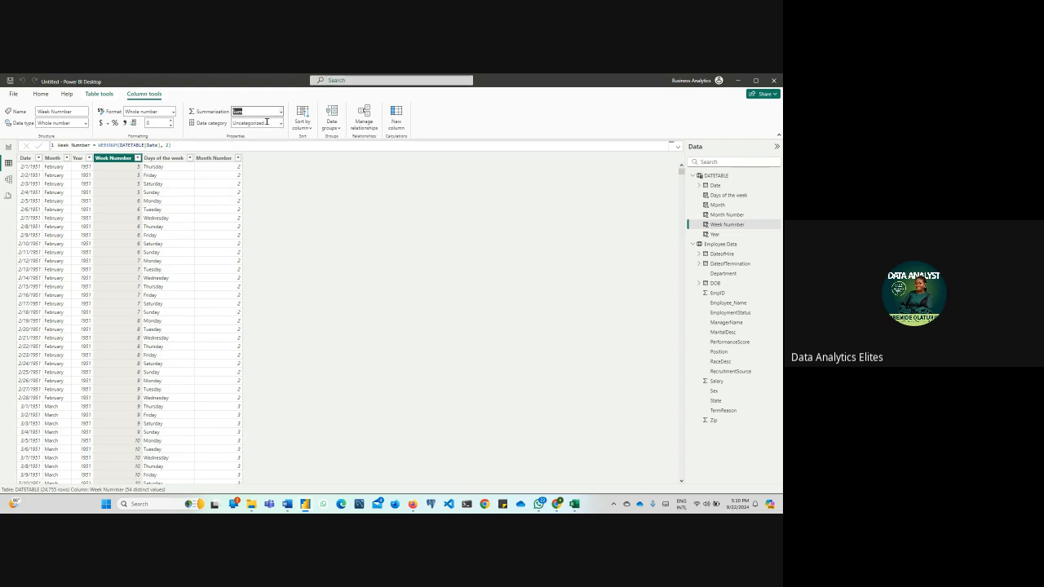
Set the default summarization of the Month Number column in DATETABLE to Don't summarize
{"action": "left_click", "coordinate": [172, 161]}
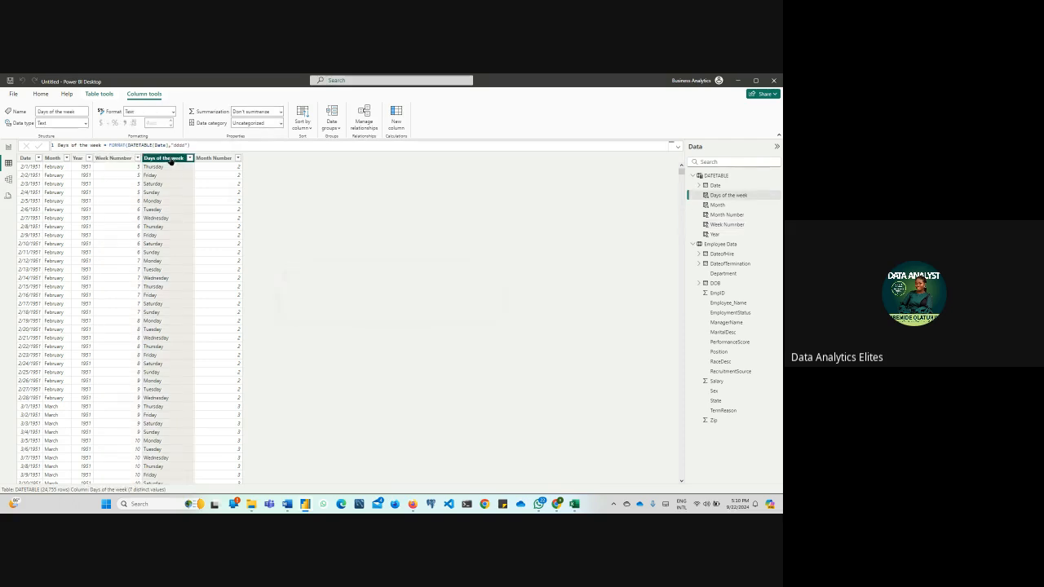
{"action": "left_click", "coordinate": [217, 161]}
{"action": "left_click", "coordinate": [277, 111]}
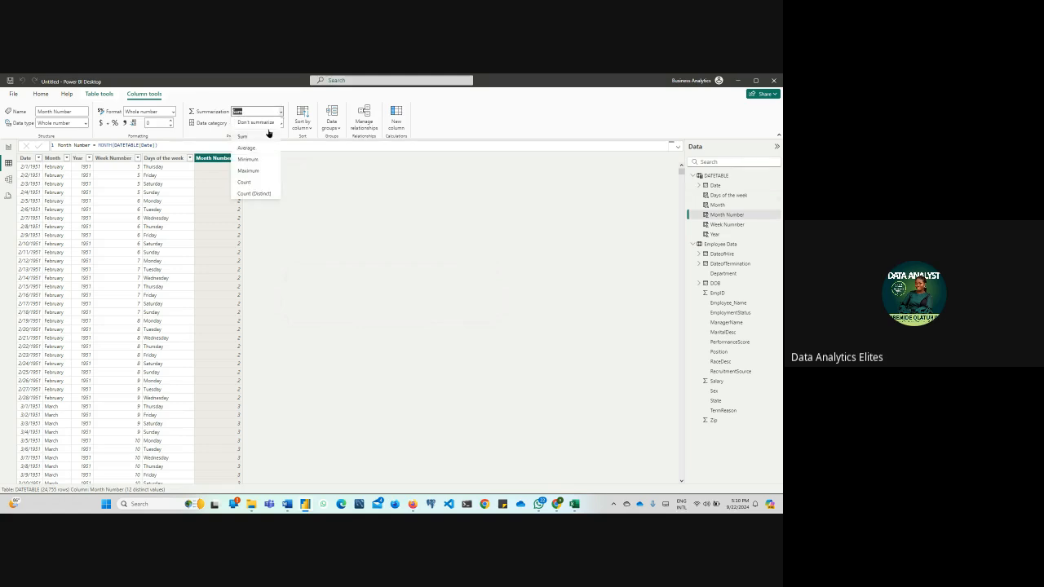
{"action": "left_click", "coordinate": [267, 124]}
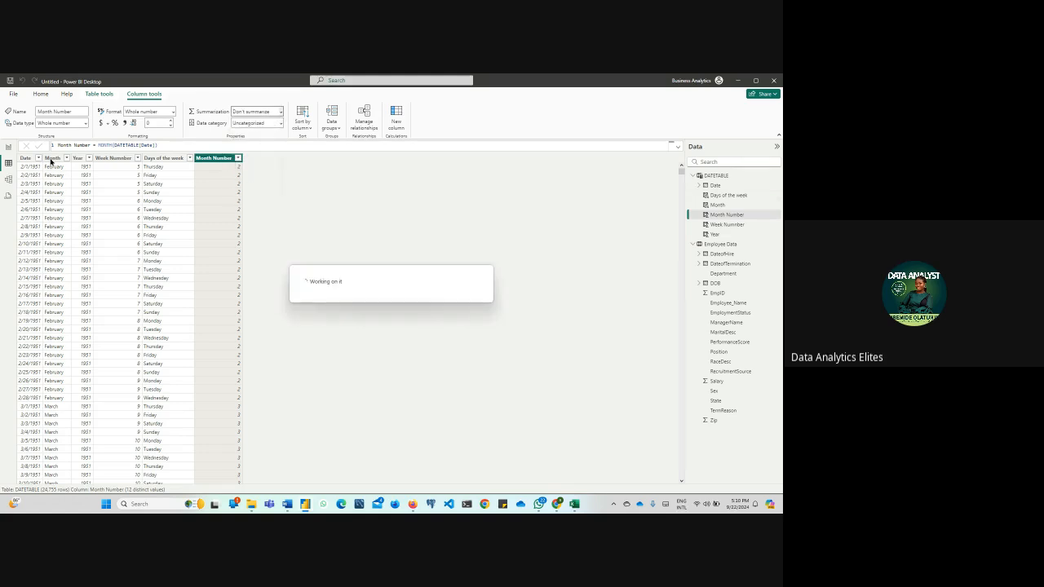
Insert a table visual on the report page, make it about 445 high, and add DATETABLE's Month field to it
{"action": "left_click", "coordinate": [9, 148]}
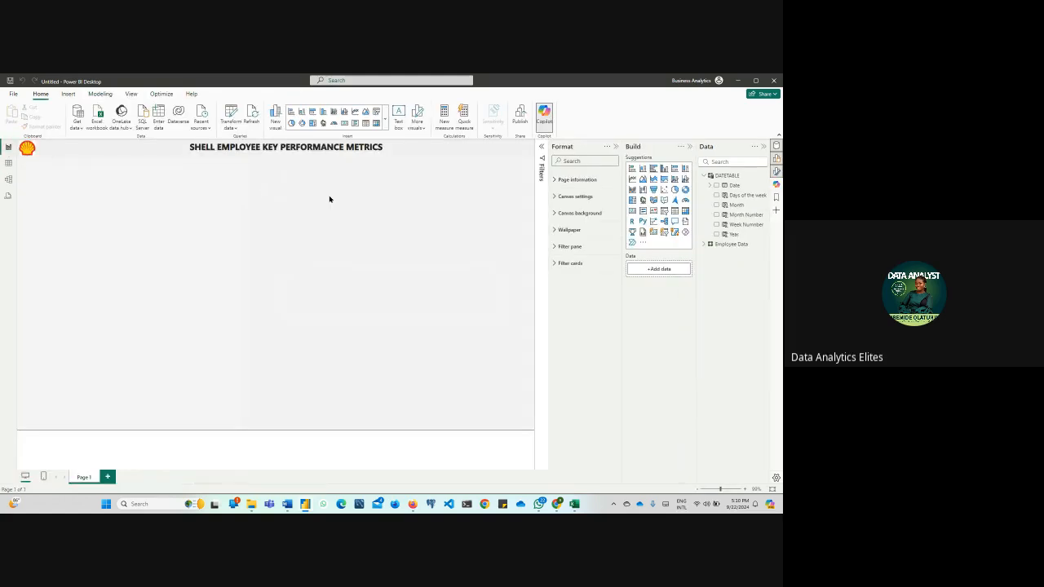
{"action": "left_click", "coordinate": [366, 124]}
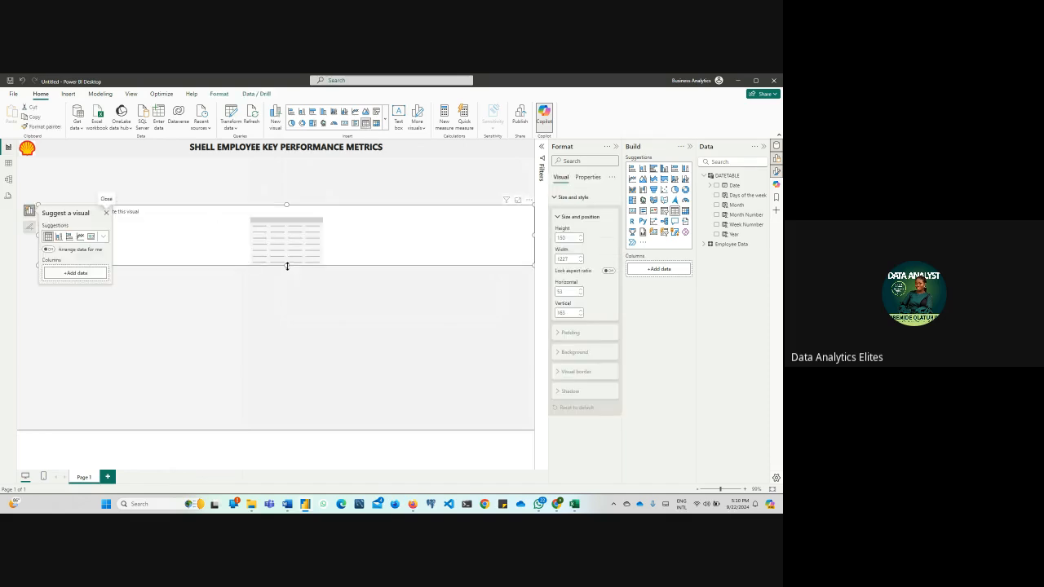
{"action": "left_click_drag", "start_coordinate": [286, 263], "coordinate": [290, 385]}
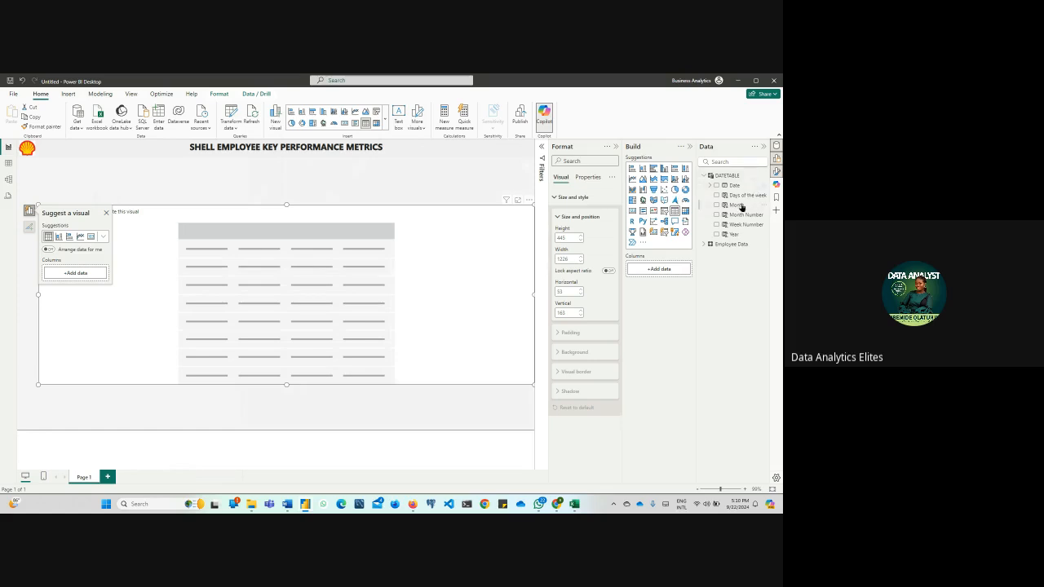
{"action": "left_click_drag", "start_coordinate": [740, 207], "coordinate": [305, 301]}
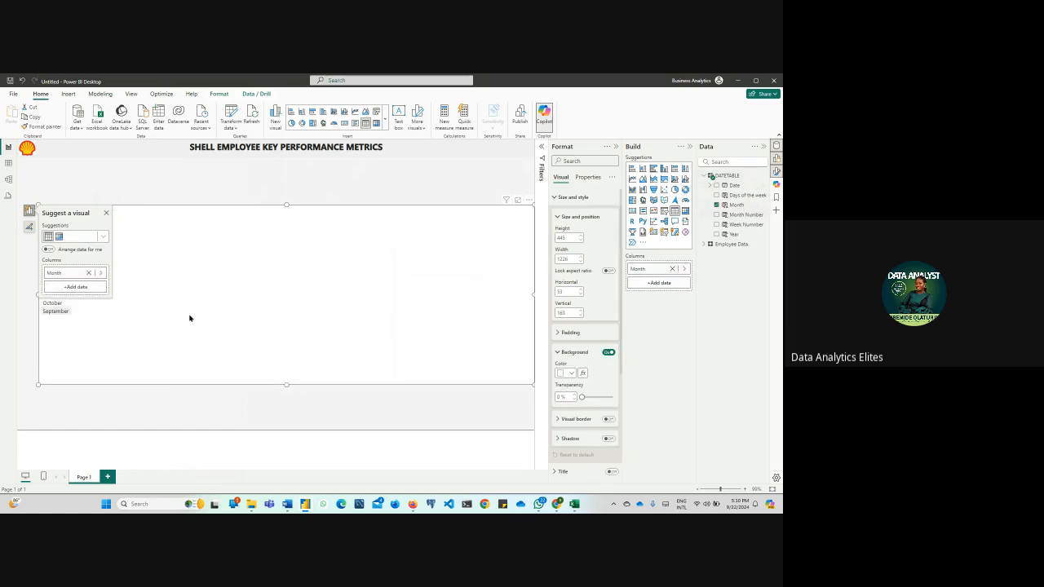
{"action": "left_click", "coordinate": [105, 214]}
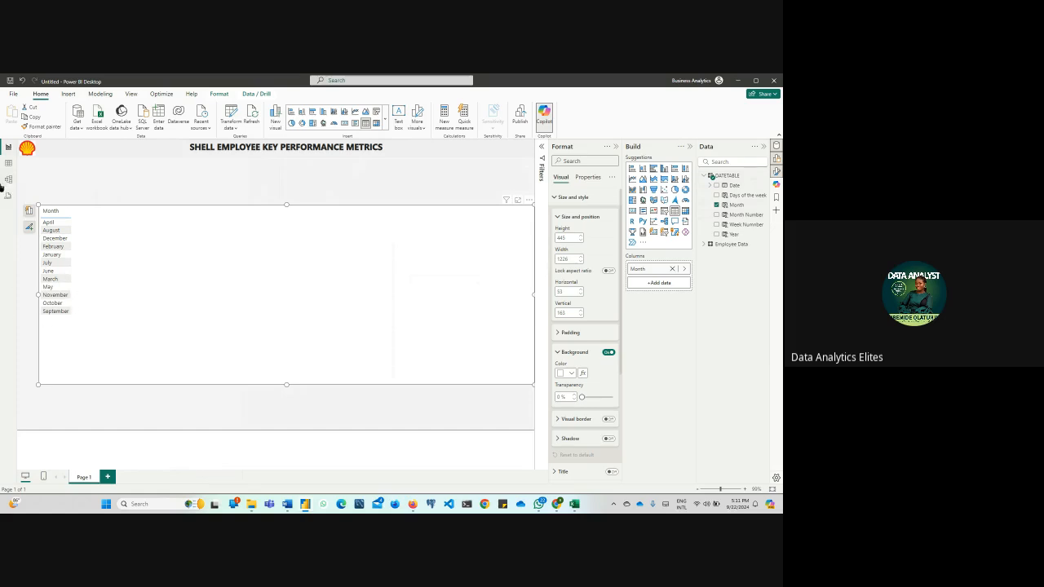
Sort the Month column of DATETABLE by the Month Number column
{"action": "left_click", "coordinate": [9, 164]}
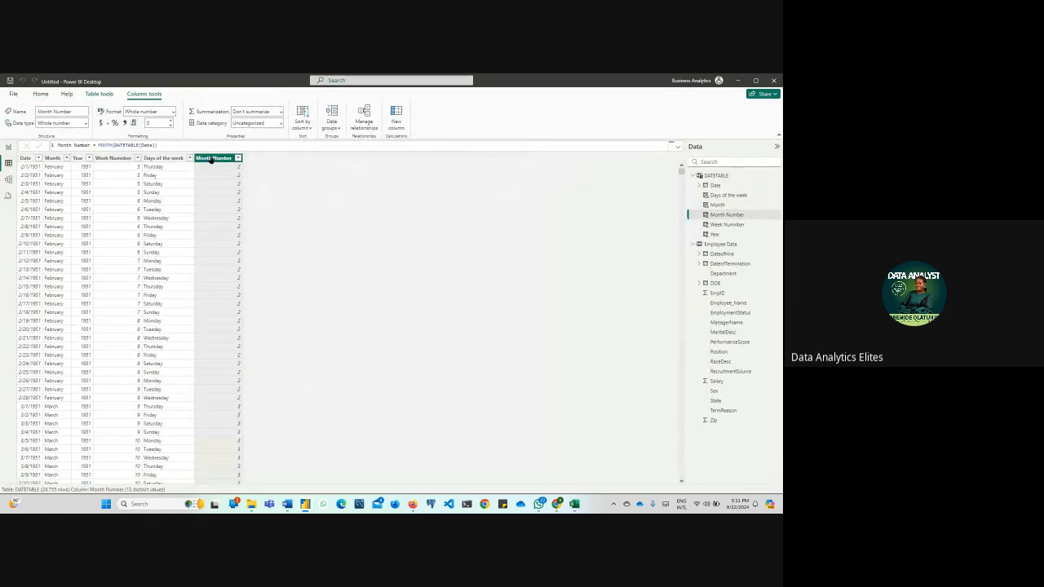
{"action": "left_click", "coordinate": [52, 159]}
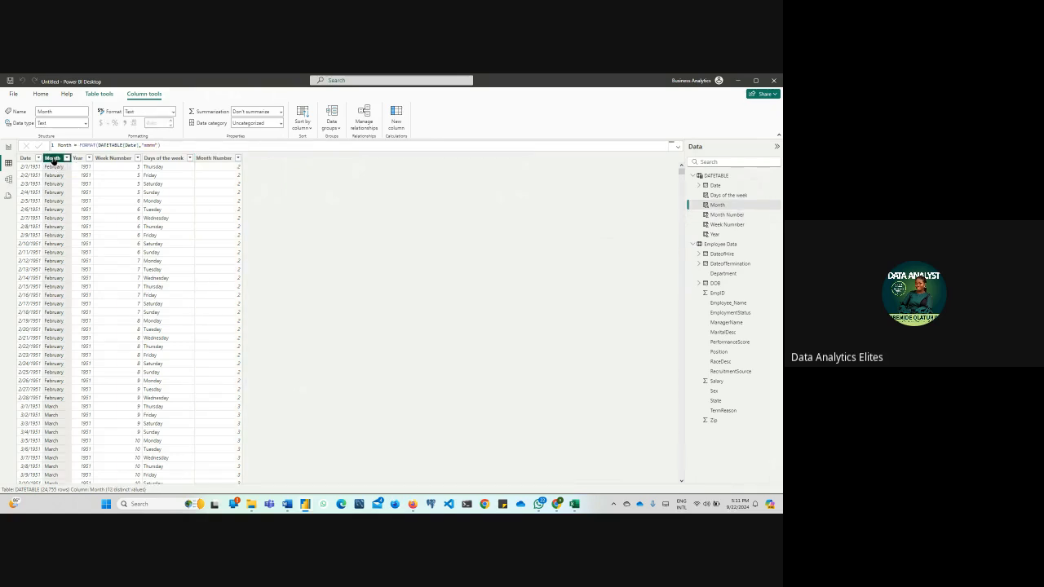
{"action": "left_click", "coordinate": [310, 128]}
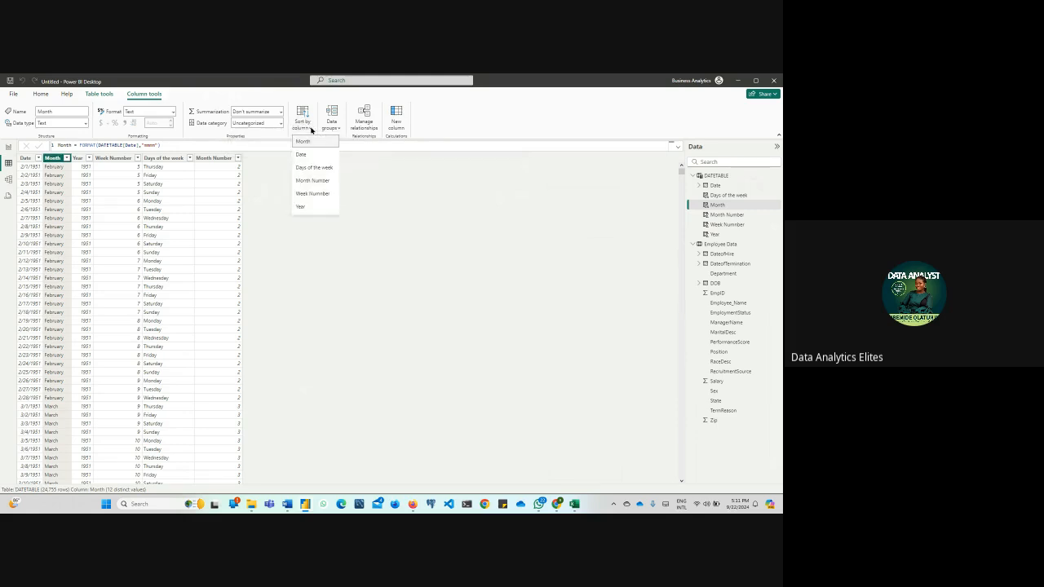
{"action": "left_click", "coordinate": [317, 181]}
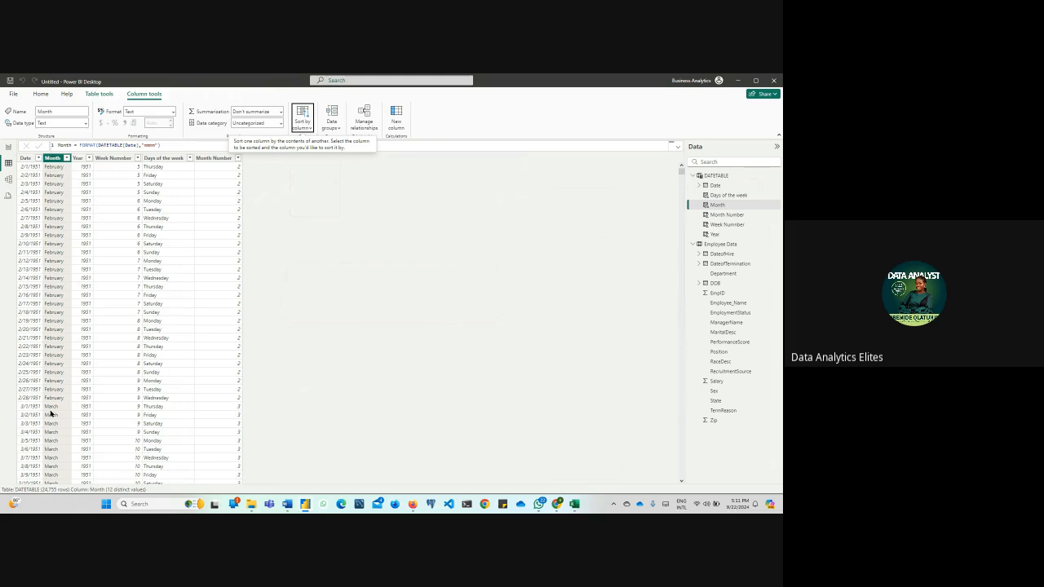
Shrink the month table visual on the report page to about 722 wide by 346 high
{"action": "left_click", "coordinate": [8, 149]}
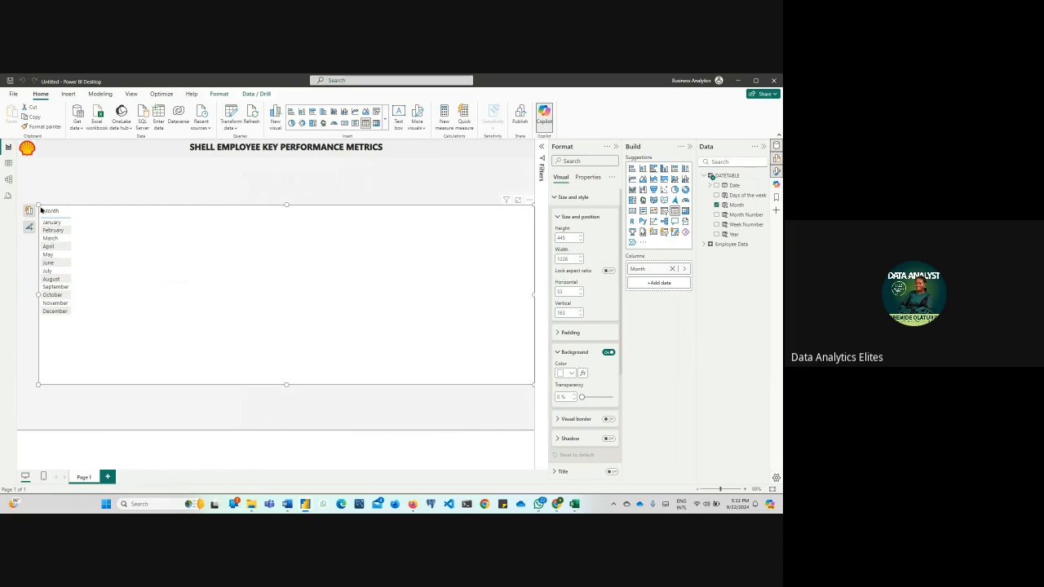
{"action": "left_click_drag", "start_coordinate": [39, 204], "coordinate": [243, 251]}
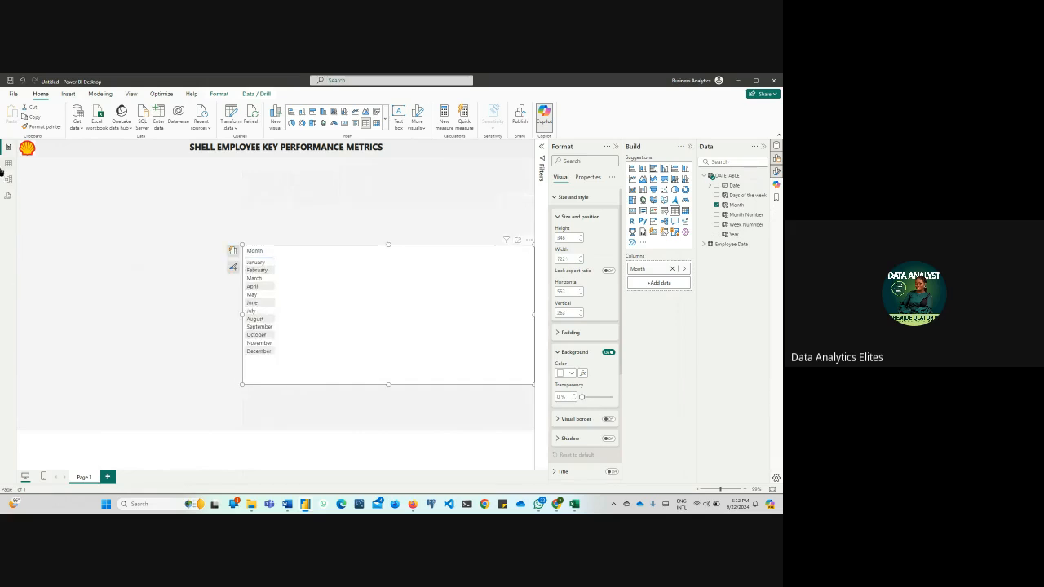
Mark DATETABLE as a date table, using Date as its date column, and save the setting
{"action": "left_click", "coordinate": [7, 164]}
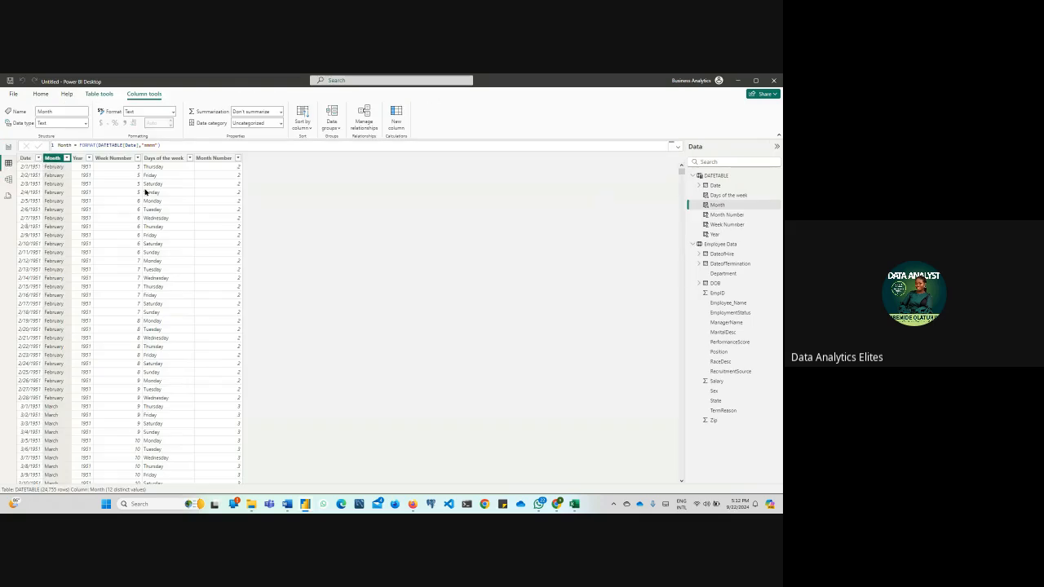
{"action": "left_click", "coordinate": [10, 180]}
{"action": "left_click", "coordinate": [8, 164]}
{"action": "left_click", "coordinate": [18, 159]}
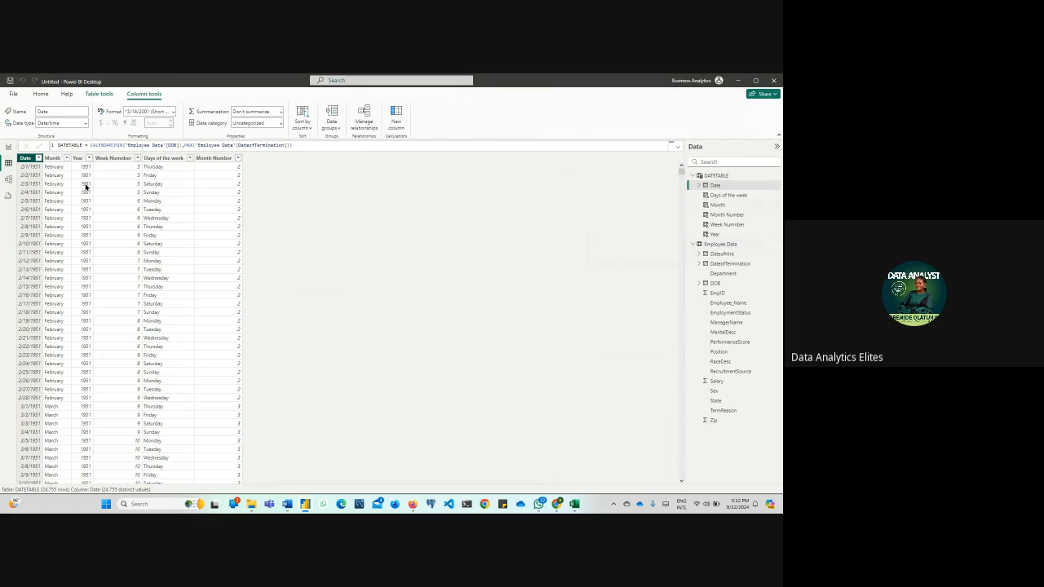
{"action": "left_click", "coordinate": [102, 94]}
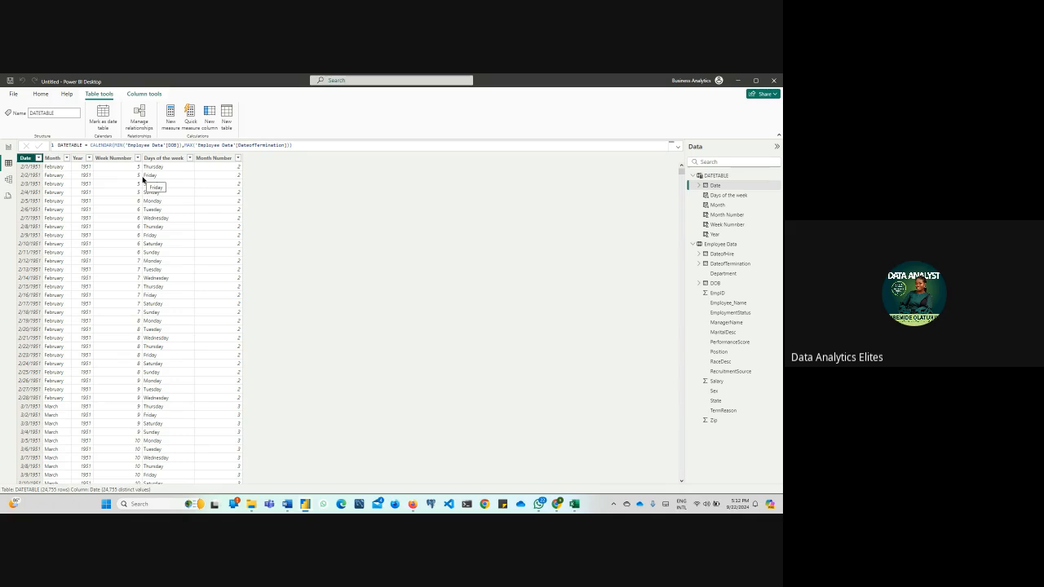
{"action": "left_click", "coordinate": [103, 118]}
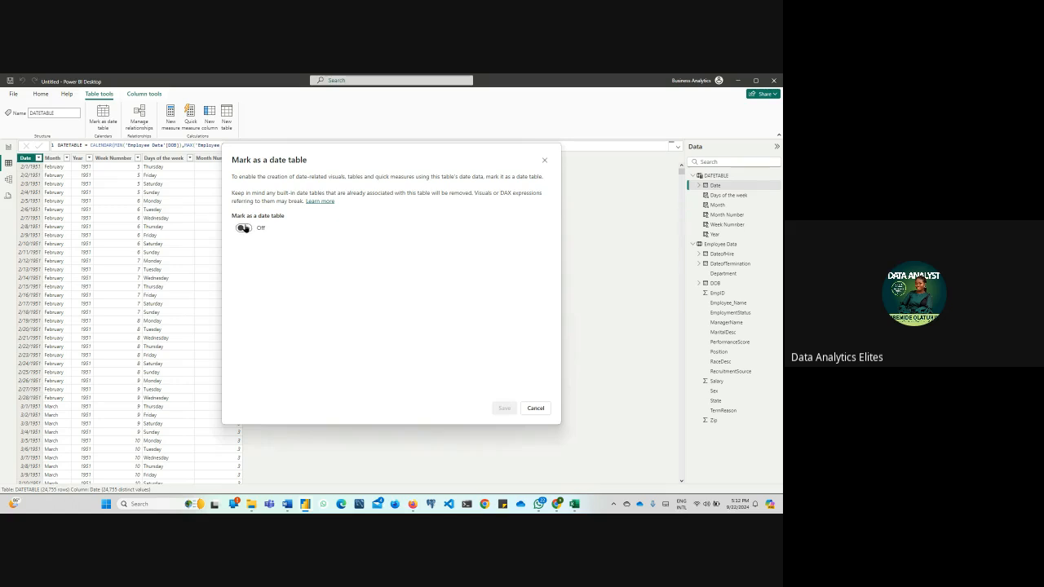
{"action": "left_click", "coordinate": [245, 228]}
{"action": "left_click", "coordinate": [321, 259]}
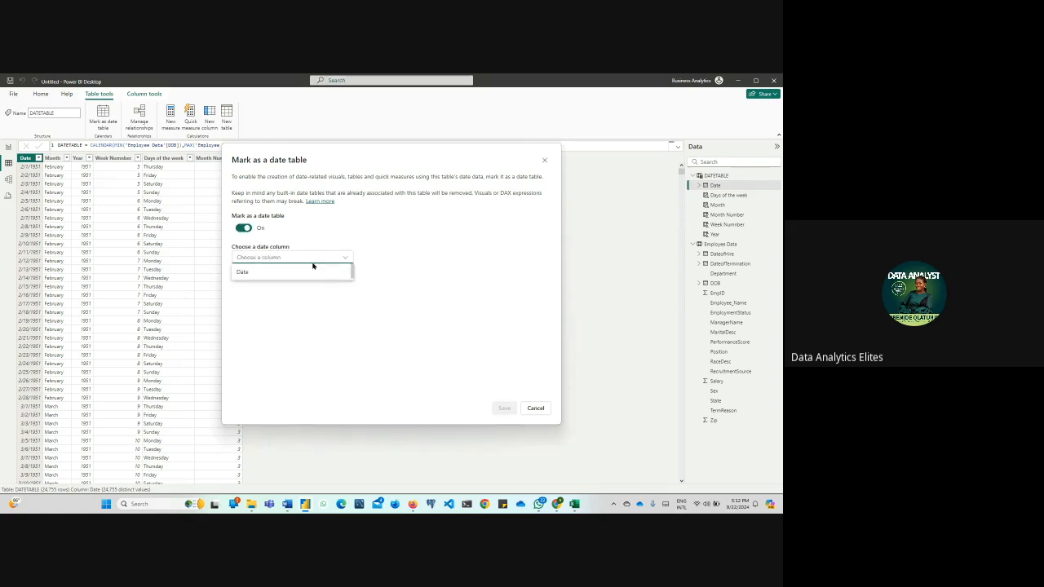
{"action": "left_click", "coordinate": [300, 273]}
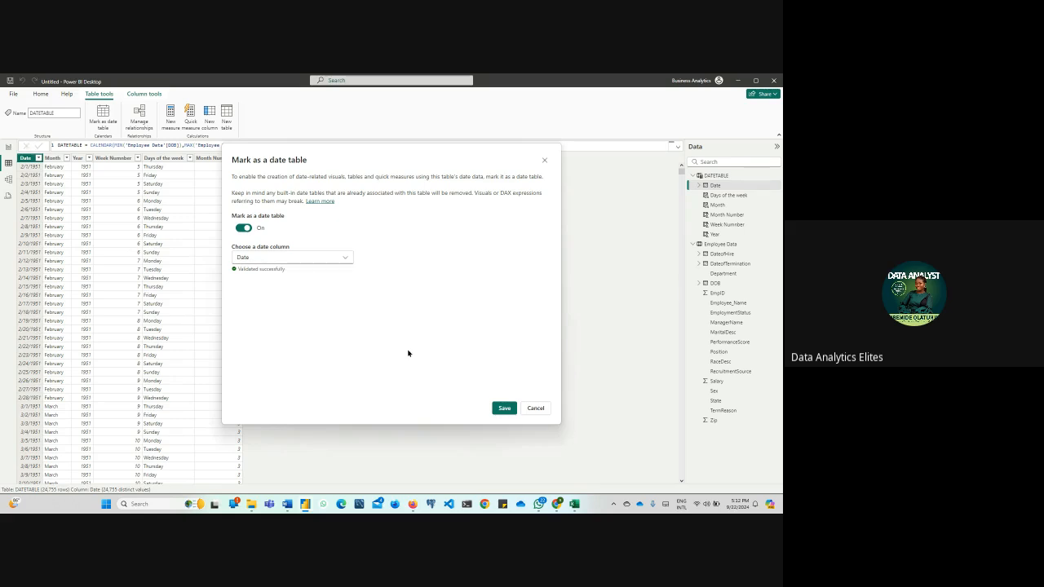
{"action": "left_click", "coordinate": [504, 408]}
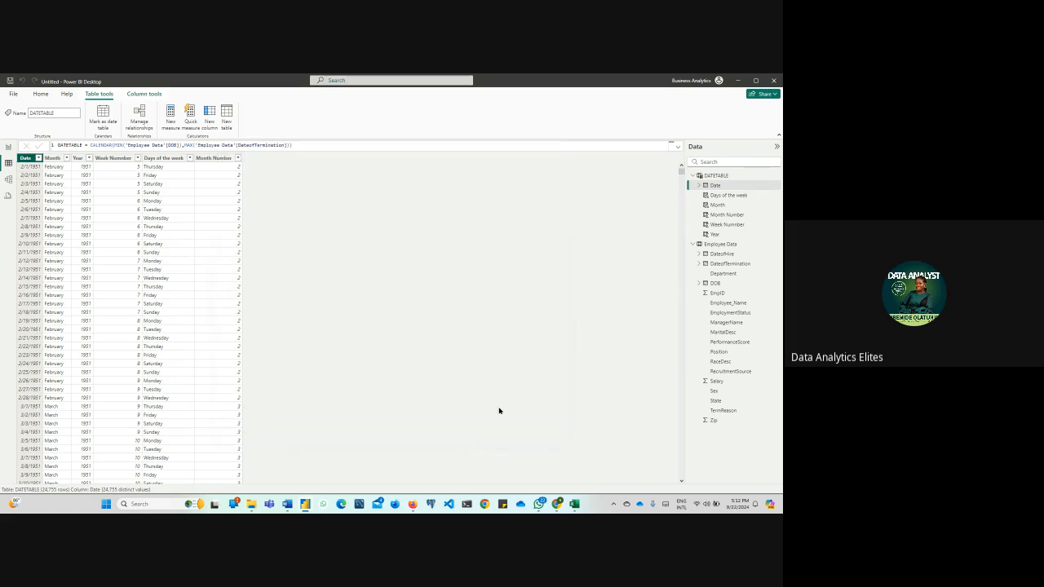
In the model diagram, move the DATETABLE card away from Employee Data and lengthen both table cards
{"action": "left_click", "coordinate": [9, 180]}
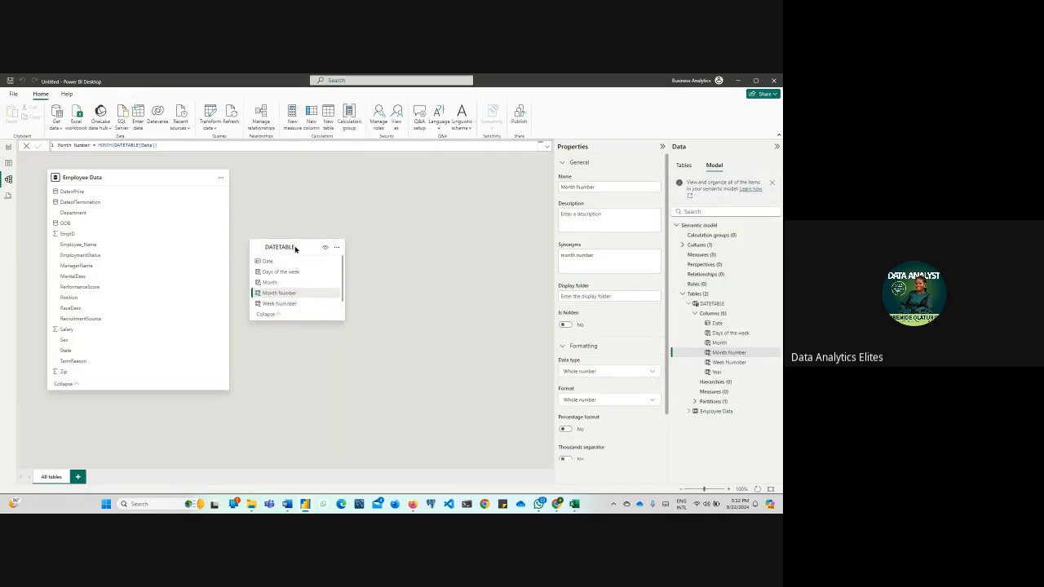
{"action": "left_click_drag", "start_coordinate": [295, 249], "coordinate": [390, 187]}
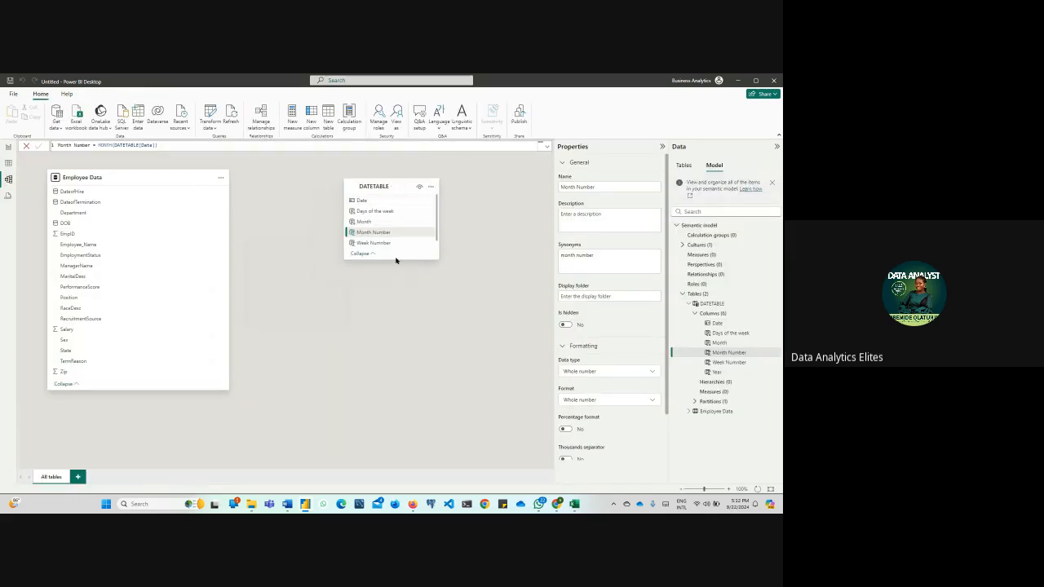
{"action": "left_click_drag", "start_coordinate": [395, 261], "coordinate": [411, 367]}
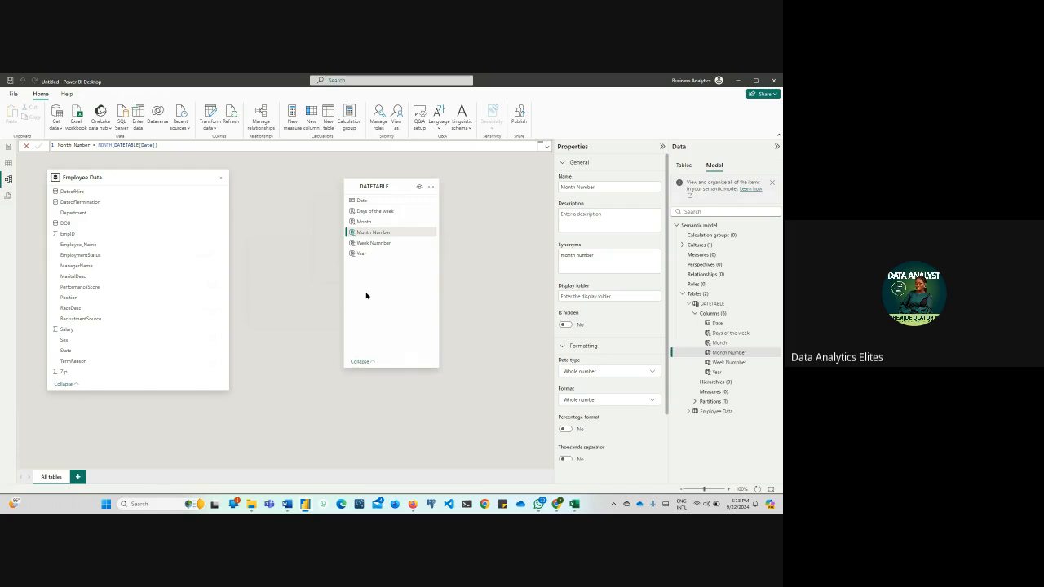
{"action": "left_click", "coordinate": [25, 146]}
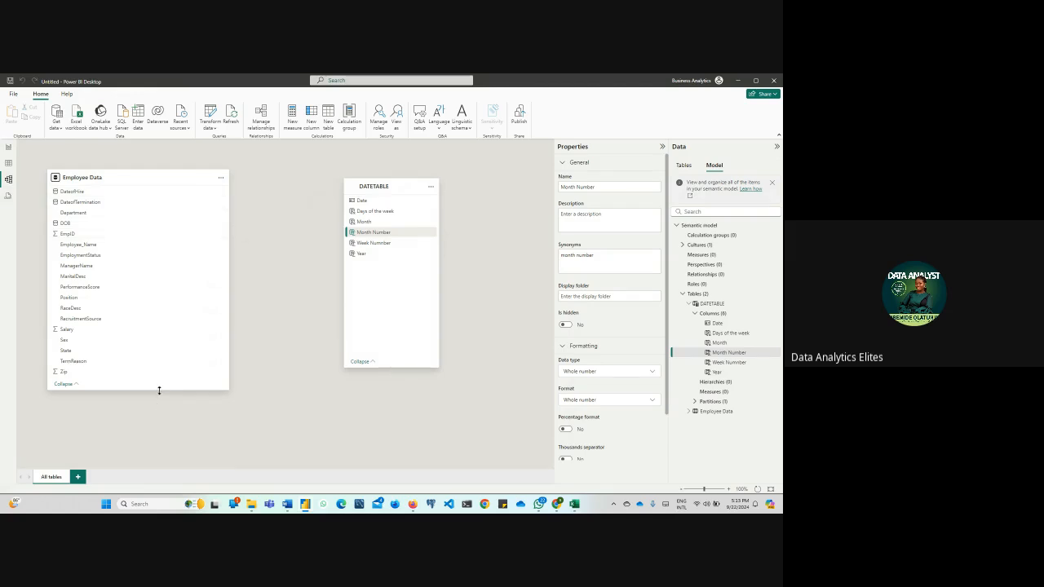
{"action": "left_click_drag", "start_coordinate": [159, 391], "coordinate": [167, 448]}
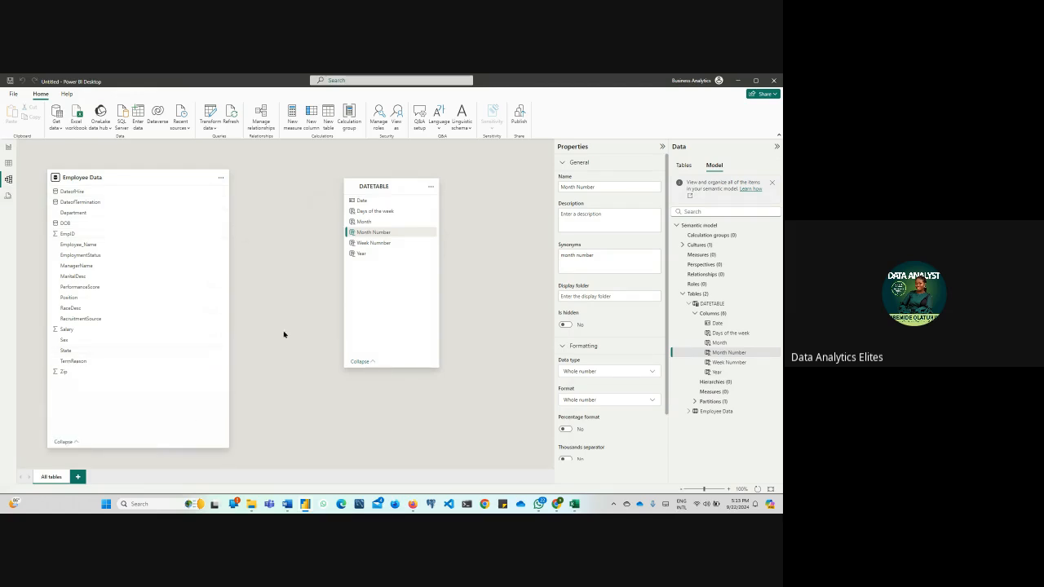
Collapse the Properties and Data panes and align the DATETABLE card's upper edge with the Employee Data card
{"action": "left_click", "coordinate": [662, 146]}
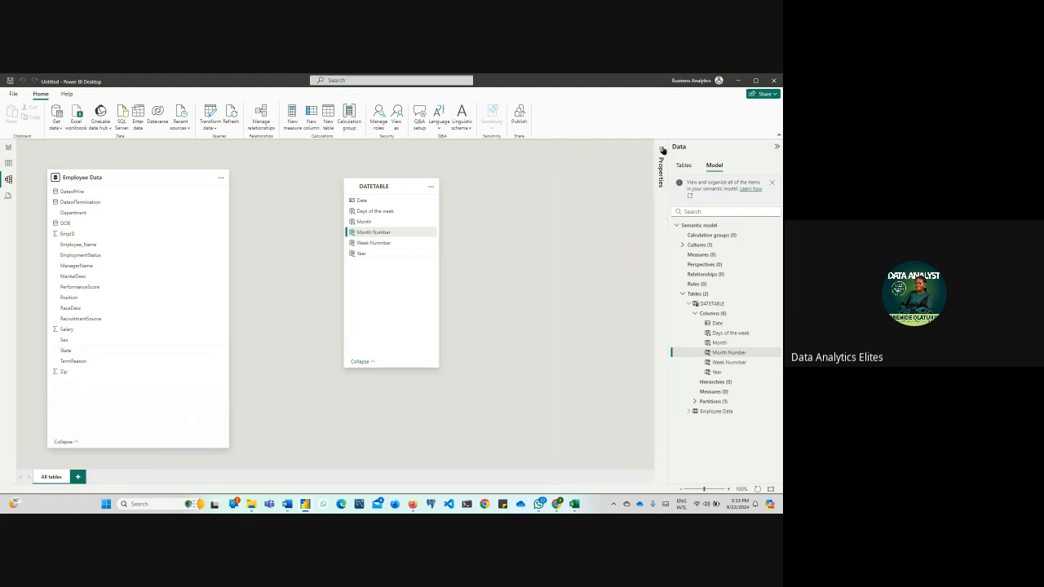
{"action": "left_click", "coordinate": [776, 148]}
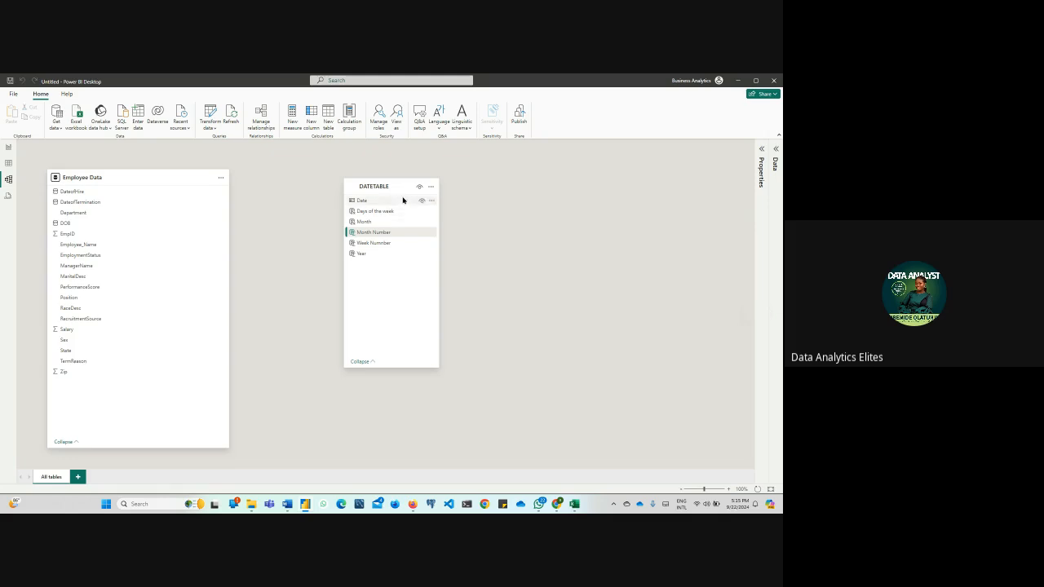
{"action": "left_click_drag", "start_coordinate": [402, 186], "coordinate": [410, 177]}
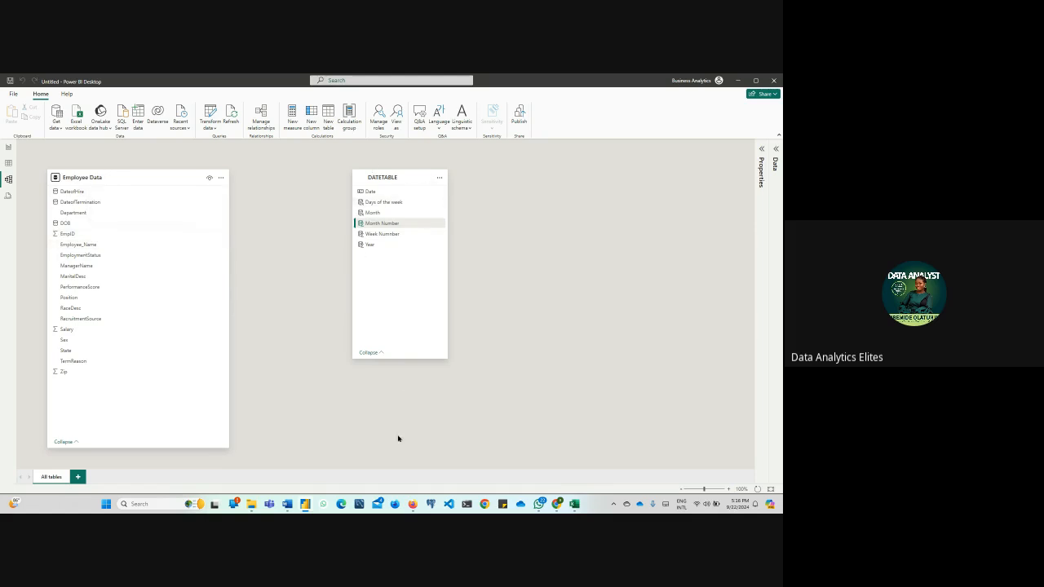
Create an active one-to-many relationship from DATETABLE's Date to Employee Data's DOB with Single cross-filter direction
{"action": "mouse_move", "coordinate": [414, 509]}
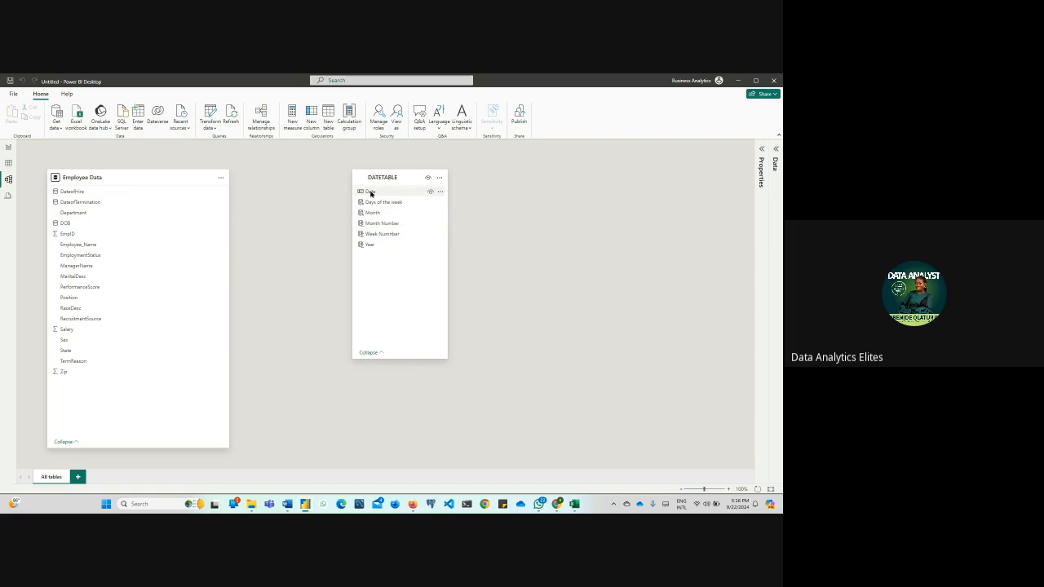
{"action": "left_click_drag", "start_coordinate": [371, 192], "coordinate": [147, 223]}
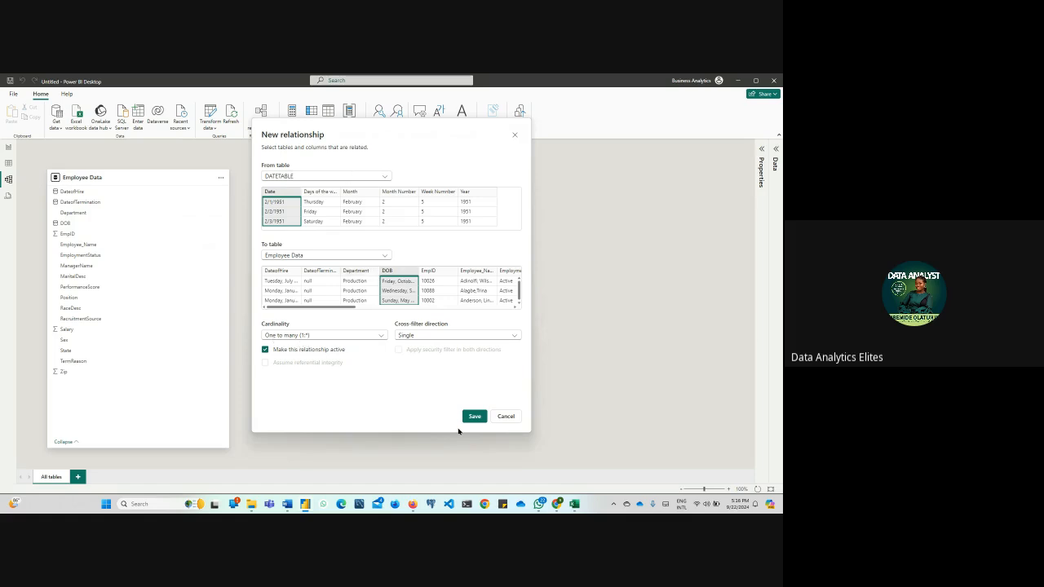
{"action": "left_click", "coordinate": [476, 419]}
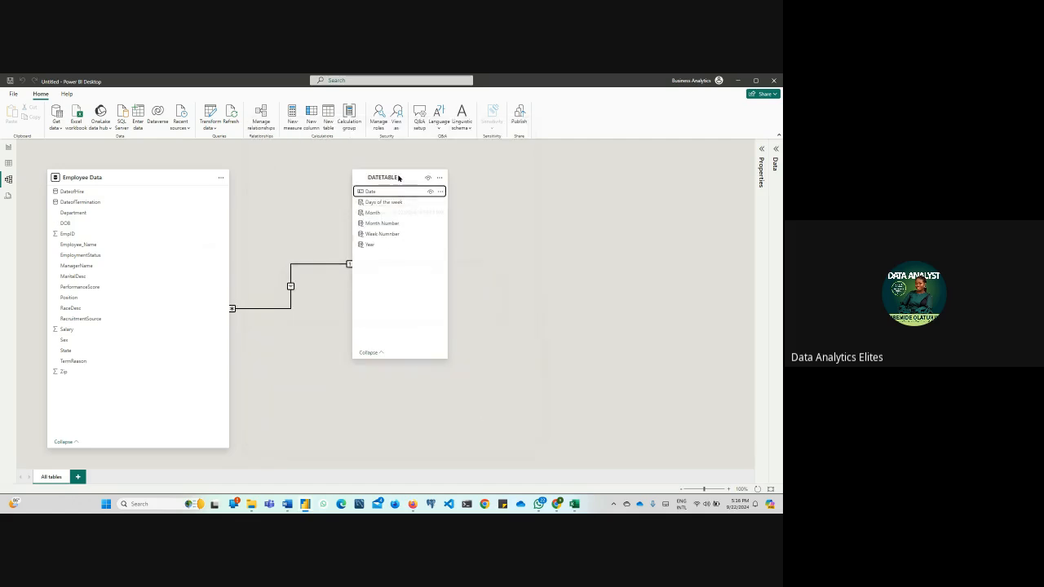
Move the DATETABLE card farther from Employee Data in the model diagram and select its Date column
{"action": "left_click_drag", "start_coordinate": [399, 177], "coordinate": [545, 171]}
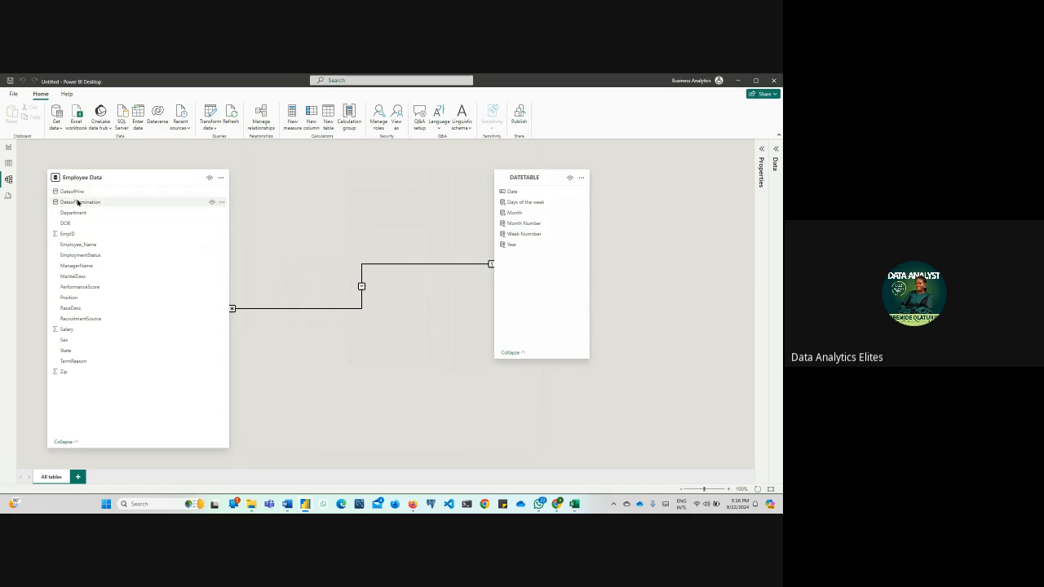
{"action": "left_click", "coordinate": [517, 193]}
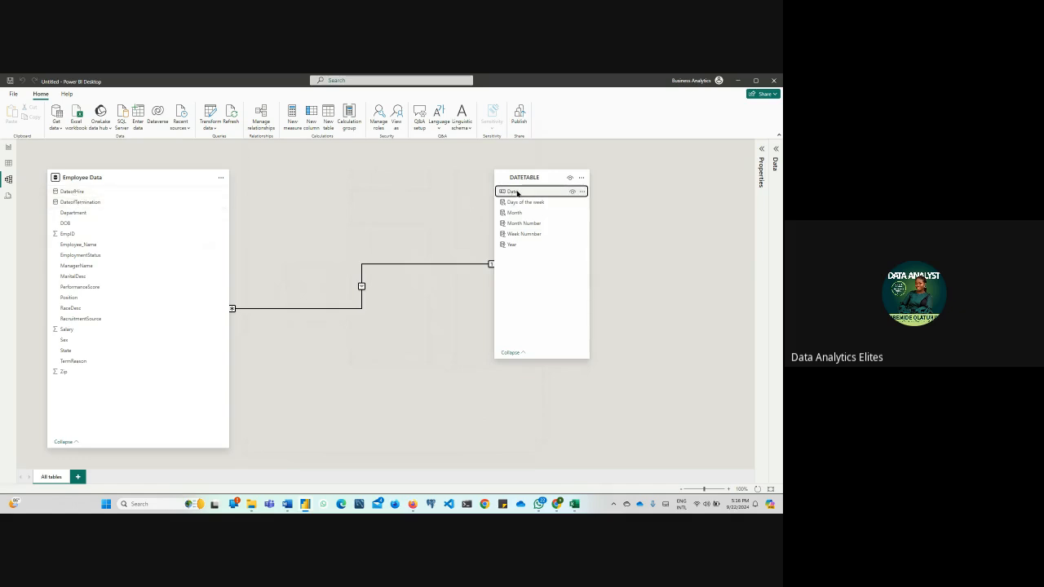
Create an inactive one-to-many relationship from DATETABLE's Date to Employee Data's DateofTermination with Single cross-filter direction
{"action": "left_click_drag", "start_coordinate": [517, 192], "coordinate": [145, 202]}
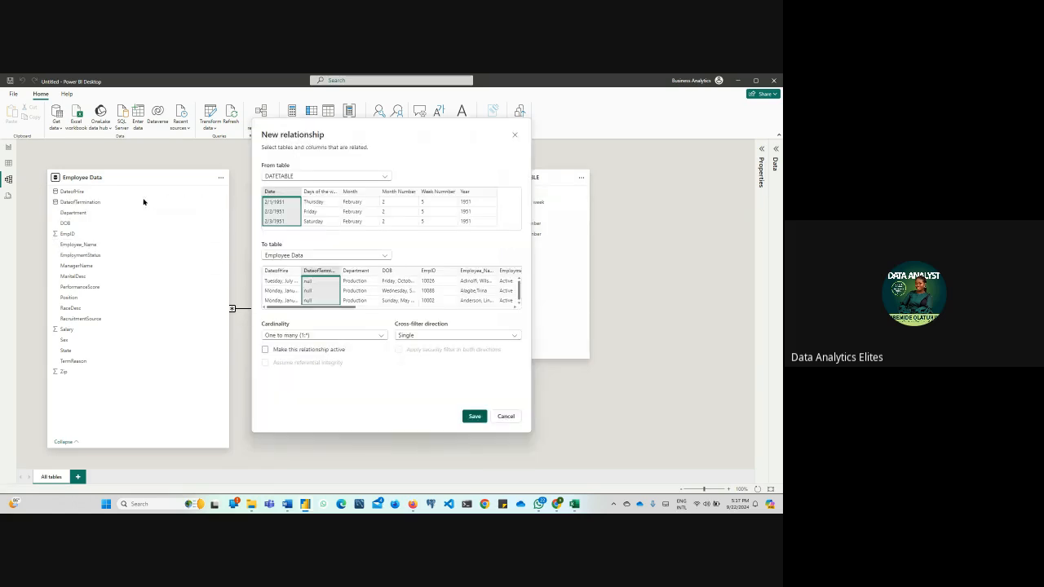
{"action": "left_click", "coordinate": [475, 416]}
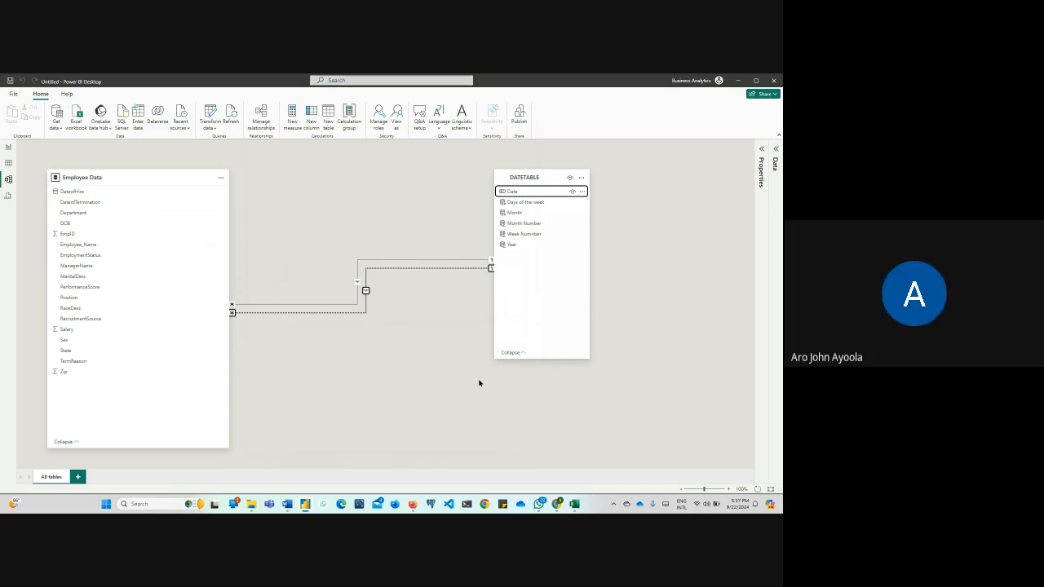
Try to make the relationship between Employee Data's DateofTermination and DATETABLE's Date active, and save it with the active option cleared
{"action": "left_click", "coordinate": [375, 270]}
{"action": "right_click", "coordinate": [376, 272]}
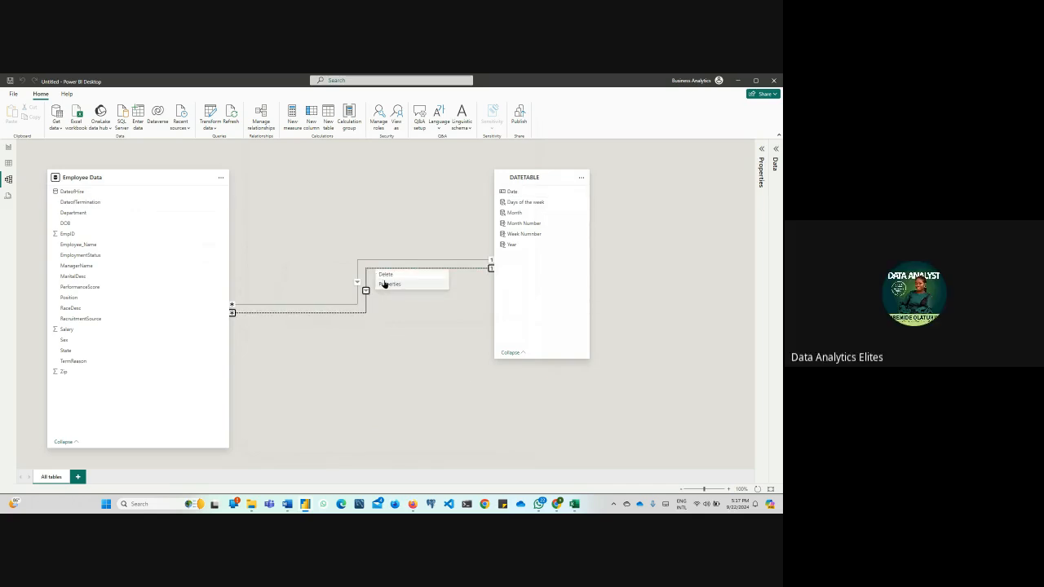
{"action": "left_click", "coordinate": [419, 347]}
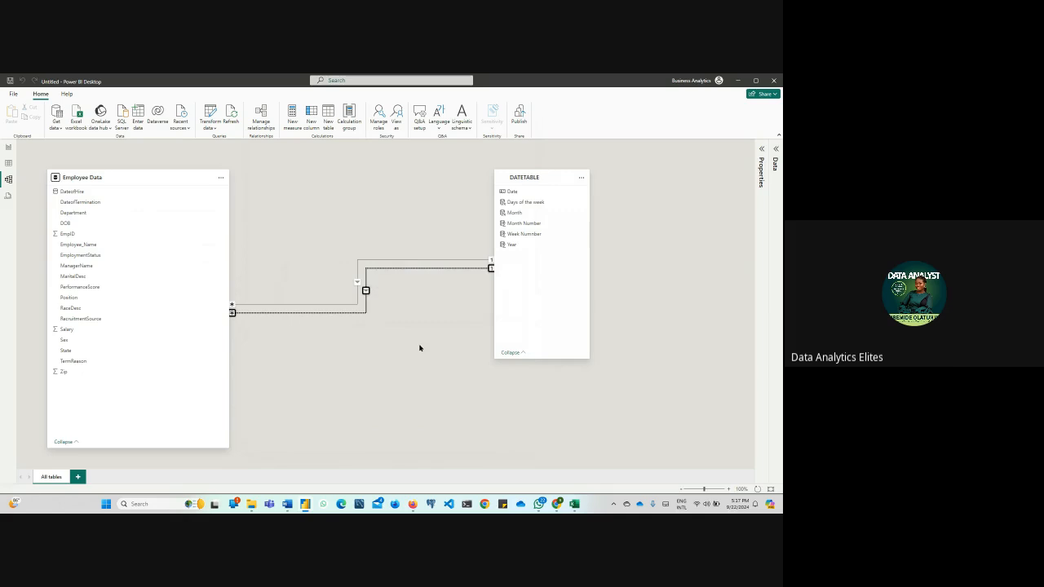
{"action": "right_click", "coordinate": [364, 314]}
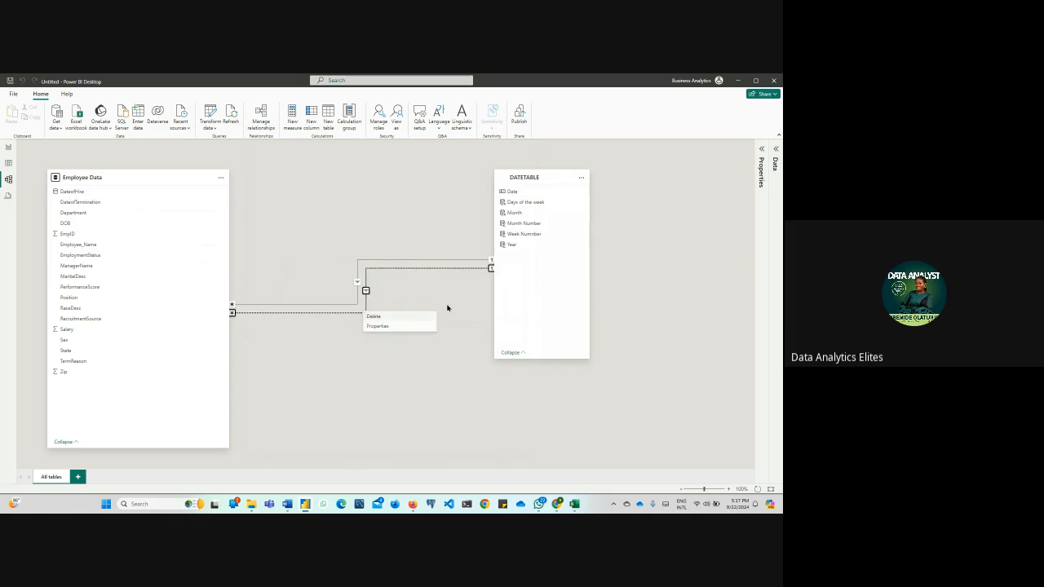
{"action": "left_click", "coordinate": [447, 307]}
{"action": "right_click", "coordinate": [422, 269]}
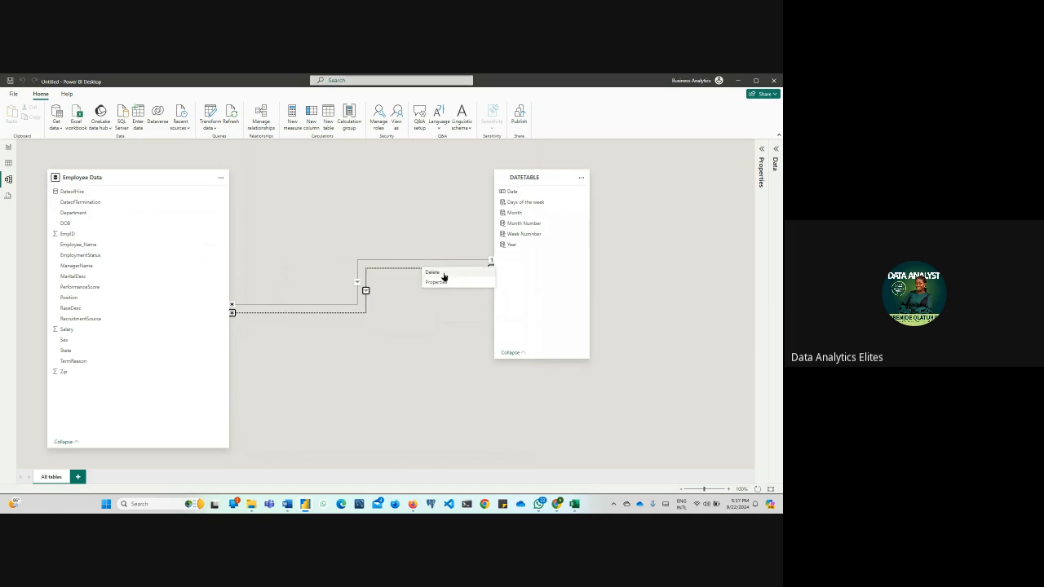
{"action": "left_click", "coordinate": [445, 283]}
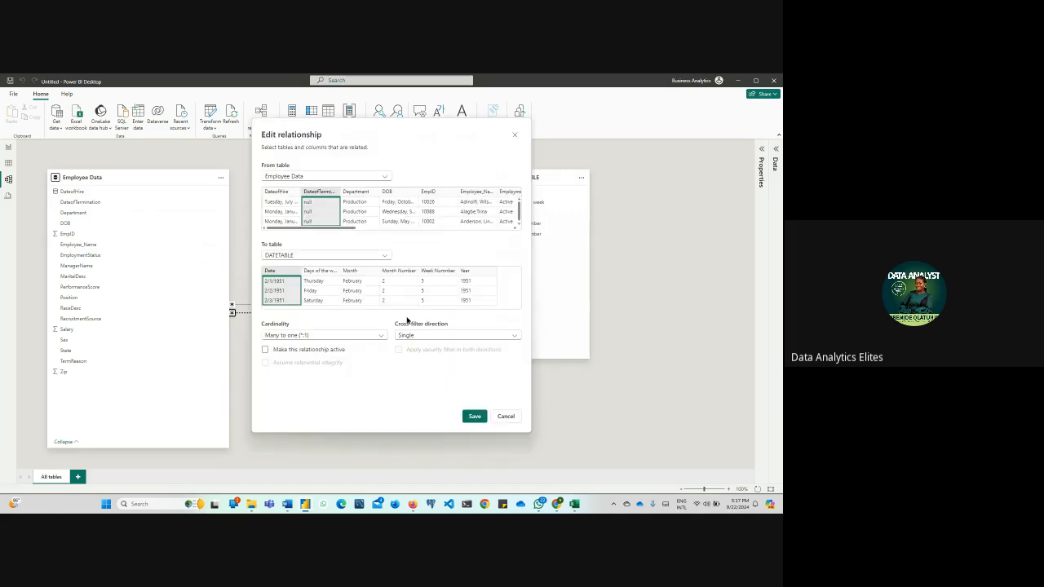
{"action": "left_click", "coordinate": [265, 350]}
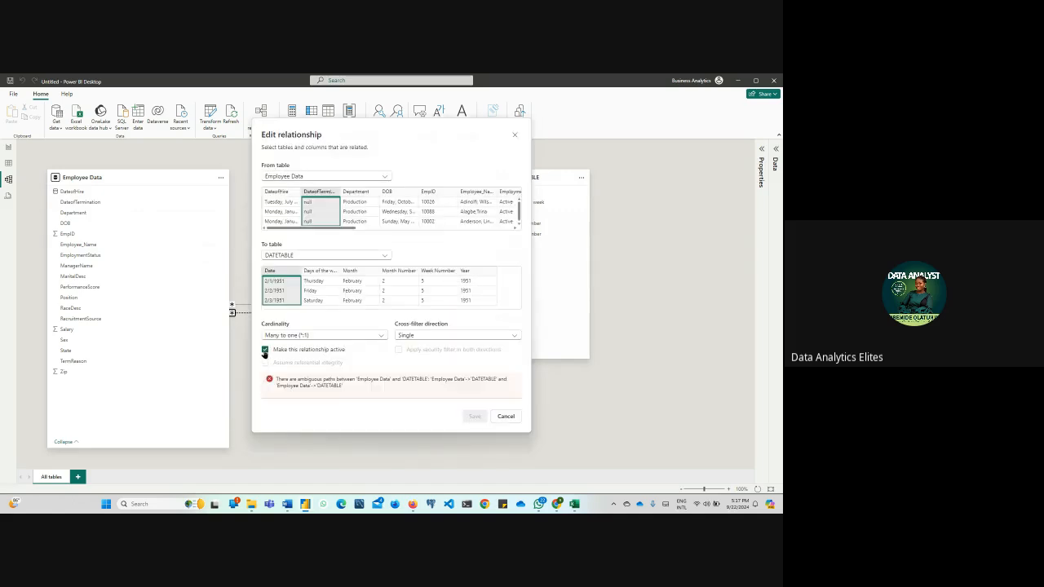
{"action": "left_click", "coordinate": [264, 350]}
{"action": "left_click", "coordinate": [473, 416]}
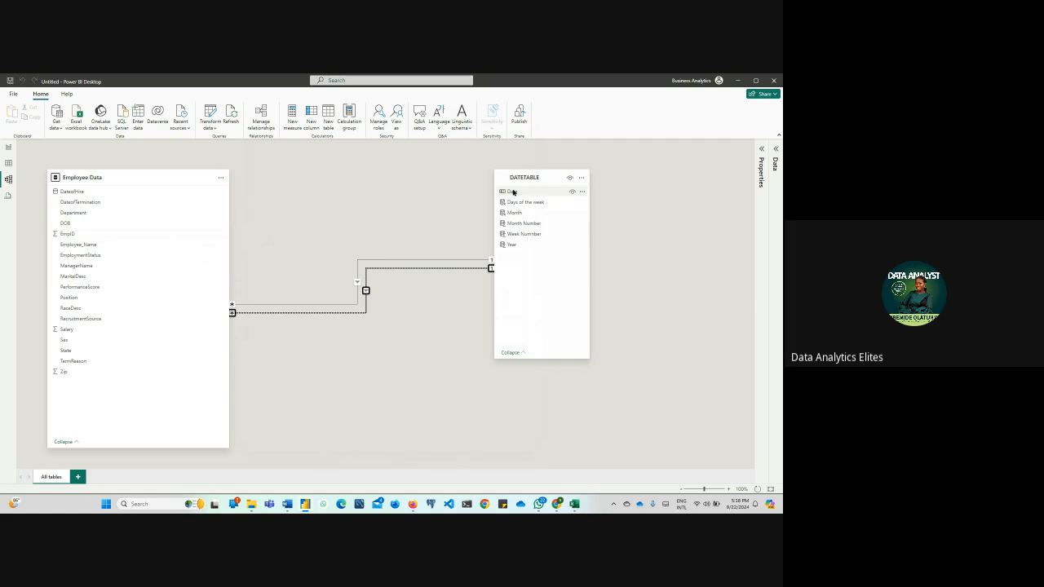
Create an inactive one-to-many relationship from DATETABLE's Date to Employee Data's DateofHire with Single cross-filter direction
{"action": "left_click_drag", "start_coordinate": [513, 193], "coordinate": [140, 192]}
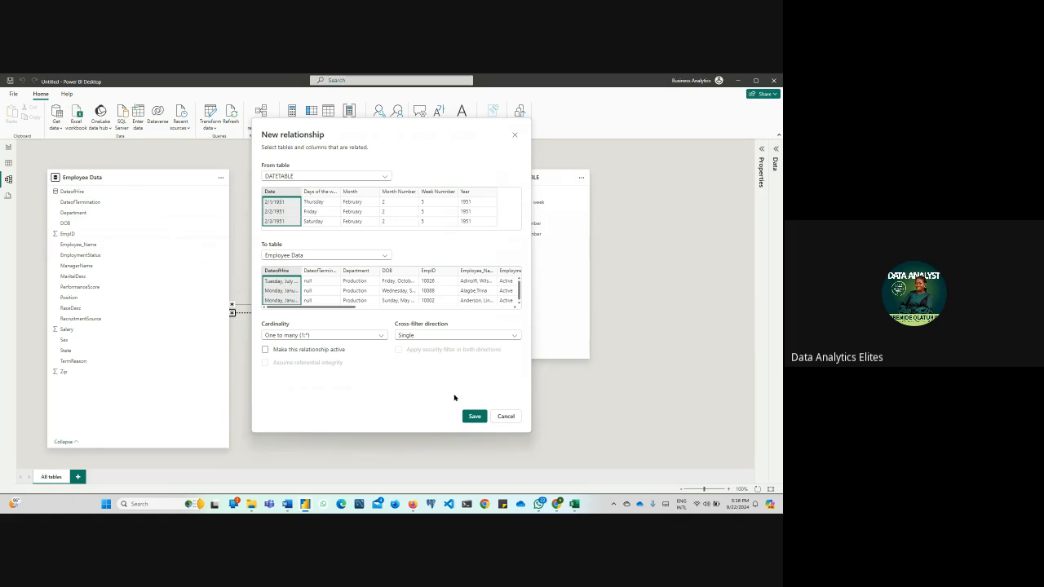
{"action": "left_click", "coordinate": [470, 418]}
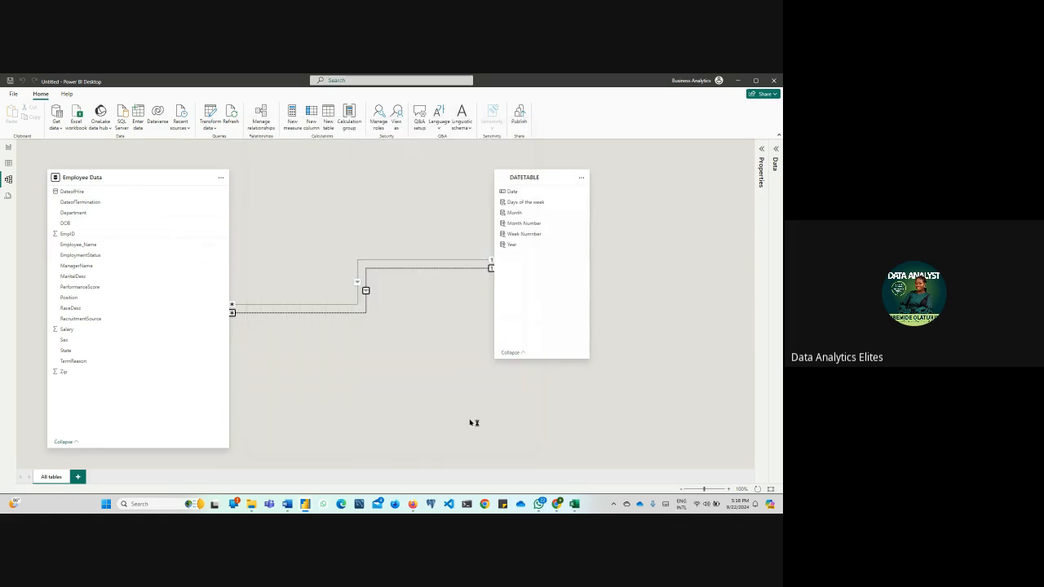
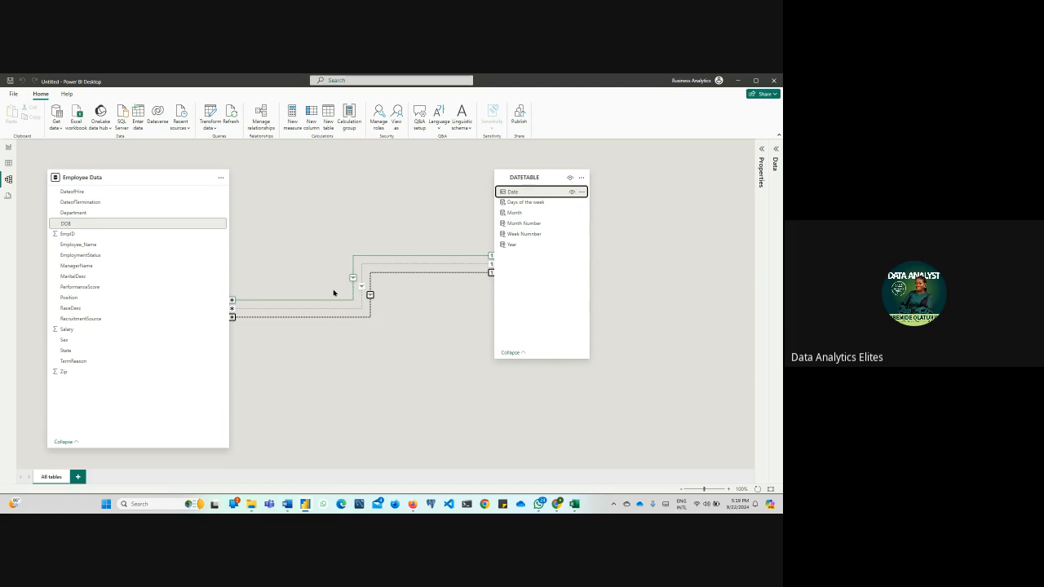
On the report page, try to create a DATETABLE measure named test using USERELATIONSHIP with no arguments, and close the formula
{"action": "left_click", "coordinate": [8, 148]}
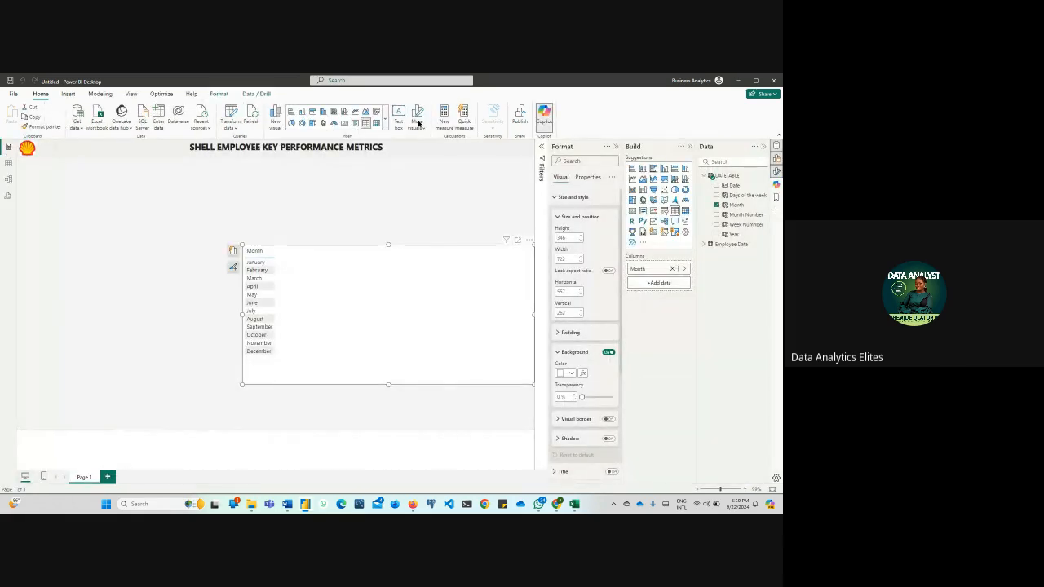
{"action": "left_click", "coordinate": [445, 126]}
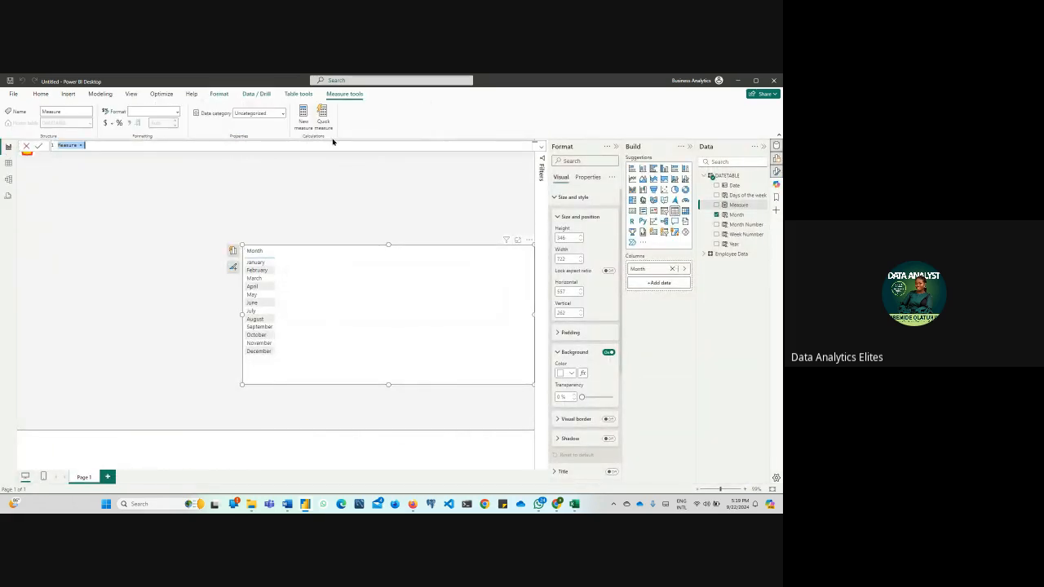
{"action": "type", "text": "test = userr"}
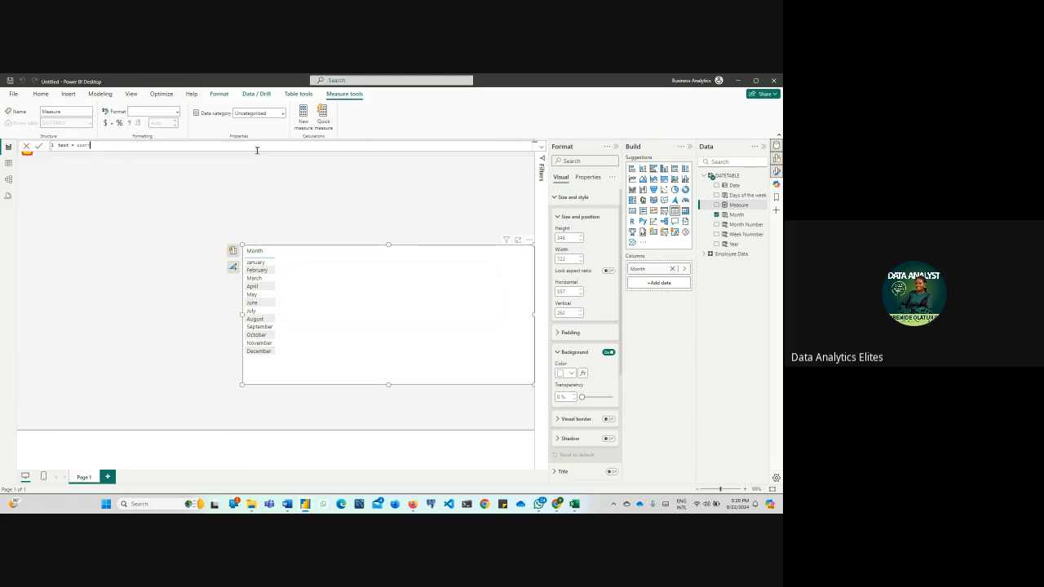
{"action": "key", "text": "BackSpace"}
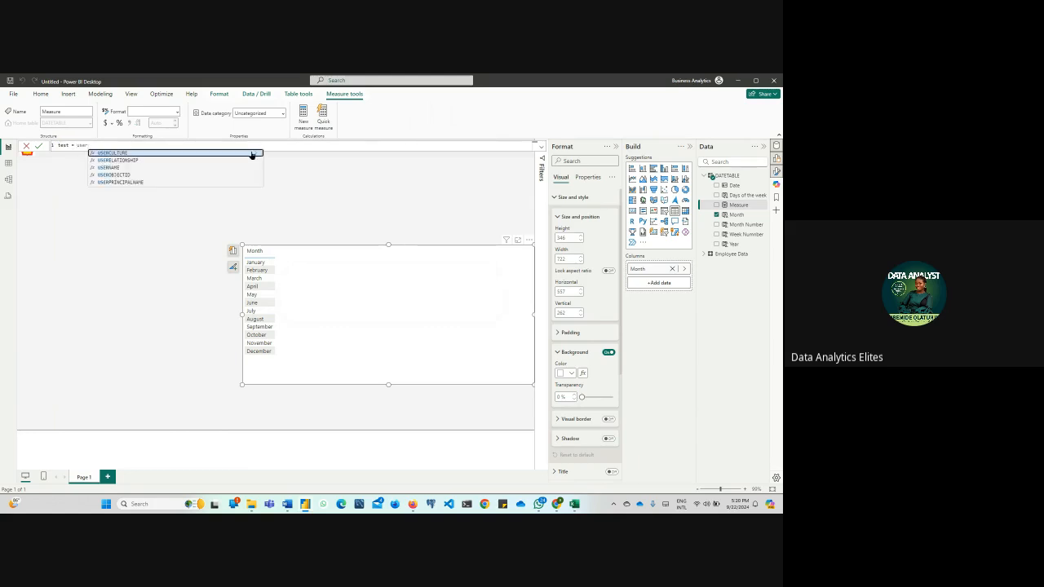
{"action": "left_click", "coordinate": [146, 162]}
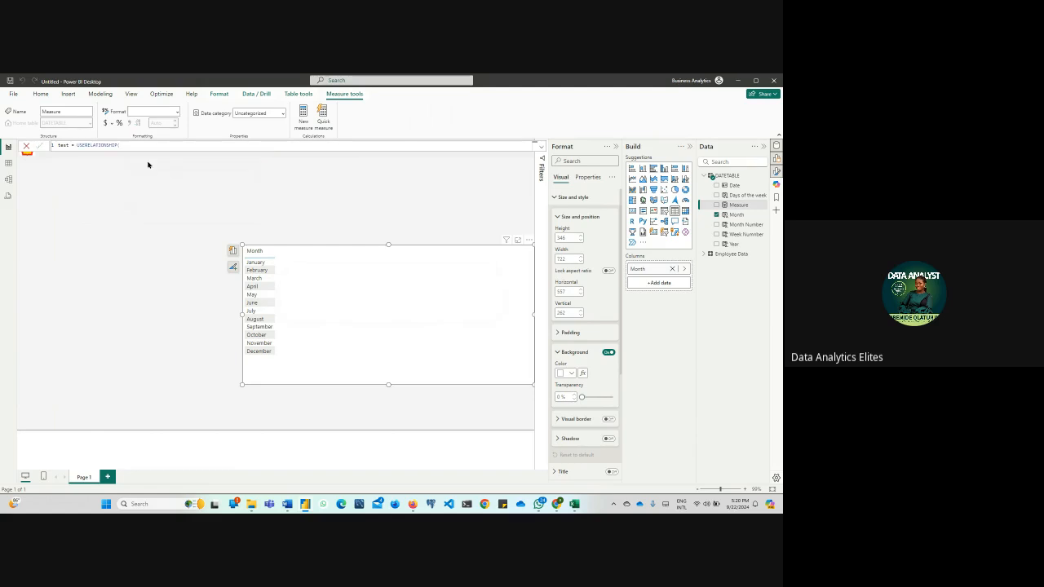
{"action": "key", "text": "Return"}
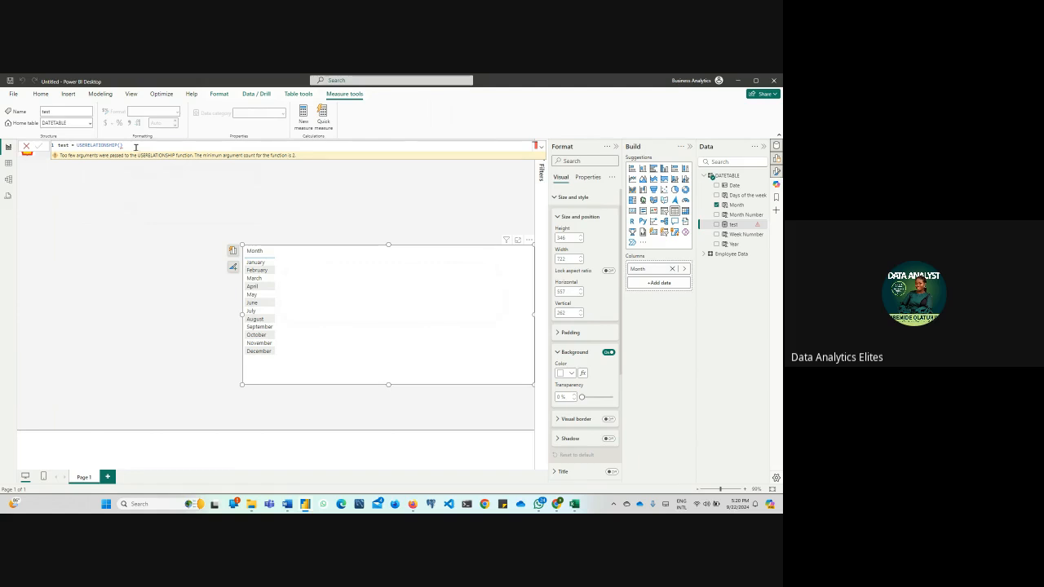
{"action": "left_click", "coordinate": [26, 147]}
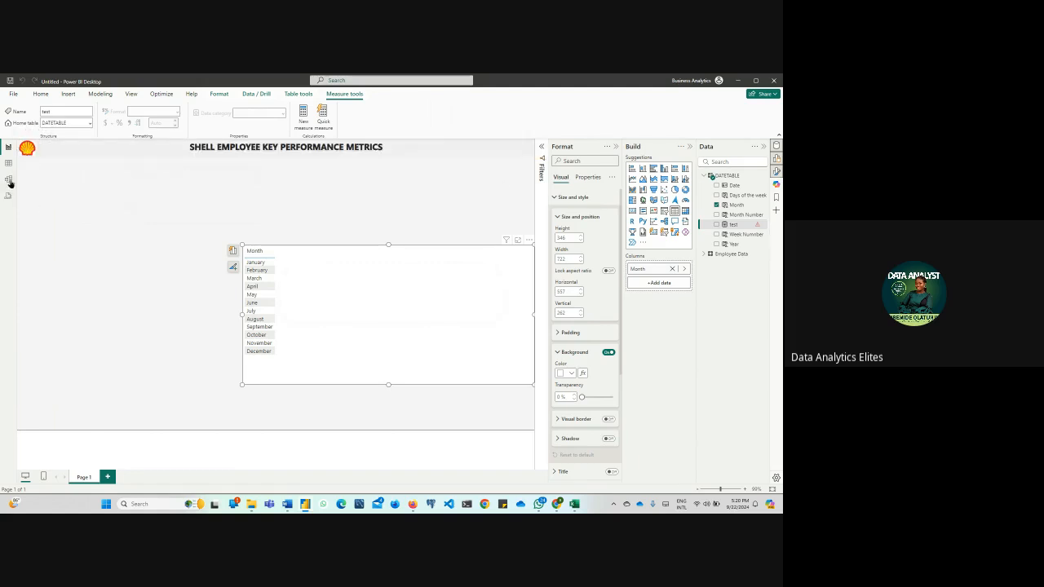
In the model diagram, open the DOB-to-Date relationship, switch its active option off and back on, and save it
{"action": "left_click", "coordinate": [8, 180]}
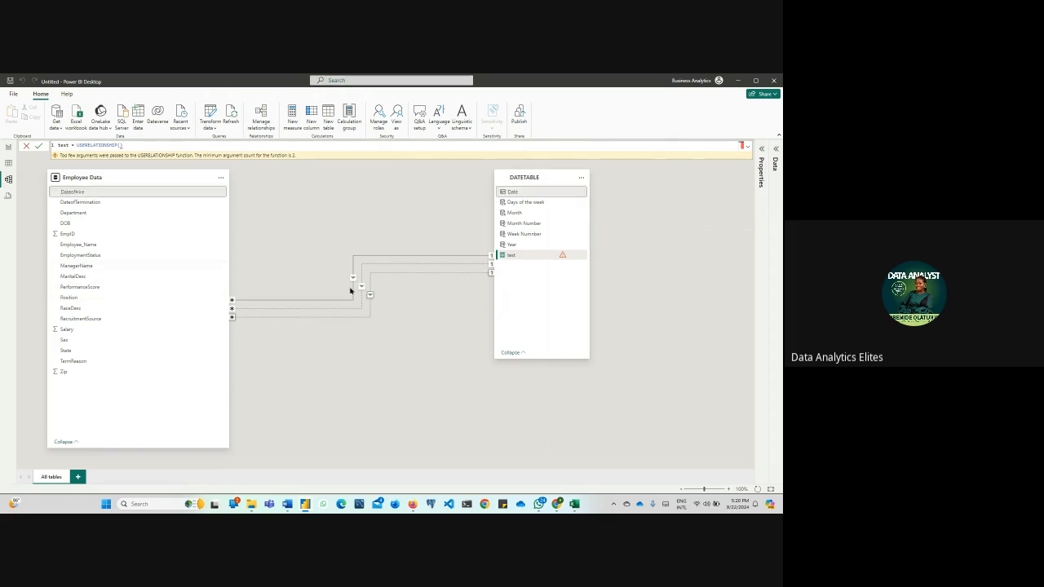
{"action": "right_click", "coordinate": [354, 256]}
{"action": "left_click", "coordinate": [368, 268]}
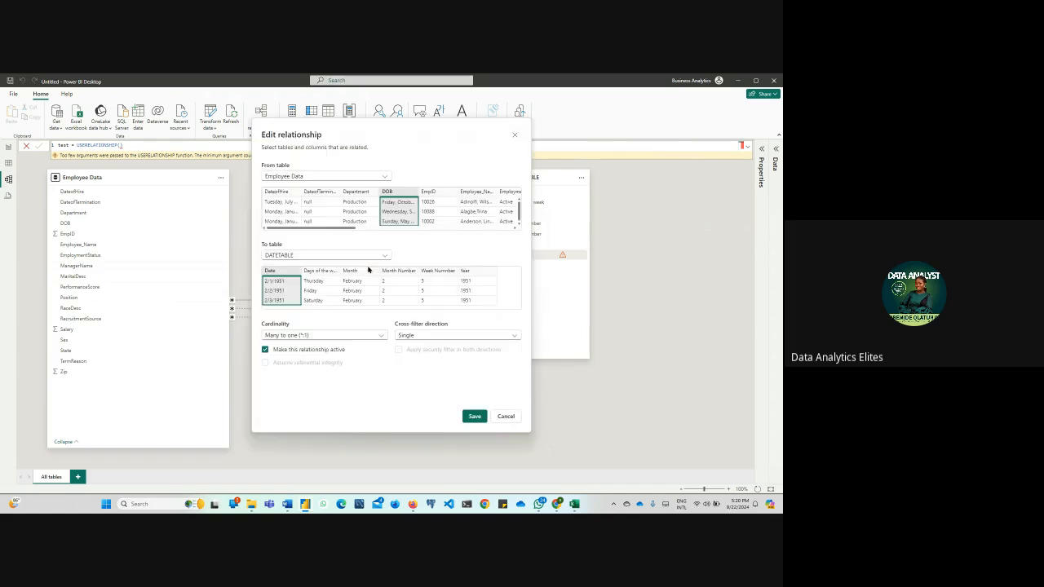
{"action": "left_click", "coordinate": [265, 350]}
{"action": "left_click", "coordinate": [265, 350]}
{"action": "left_click", "coordinate": [473, 417]}
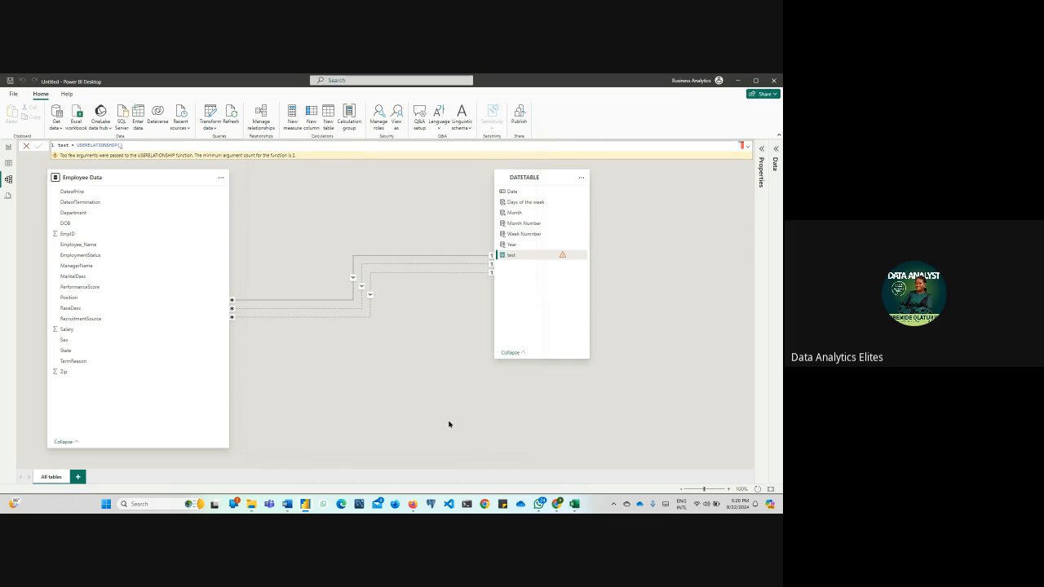
Try to define the test measure as USERELATIONSHIP(DATETABLE[Date],'Employee Data'[DateofTermination])
{"action": "left_click", "coordinate": [120, 144]}
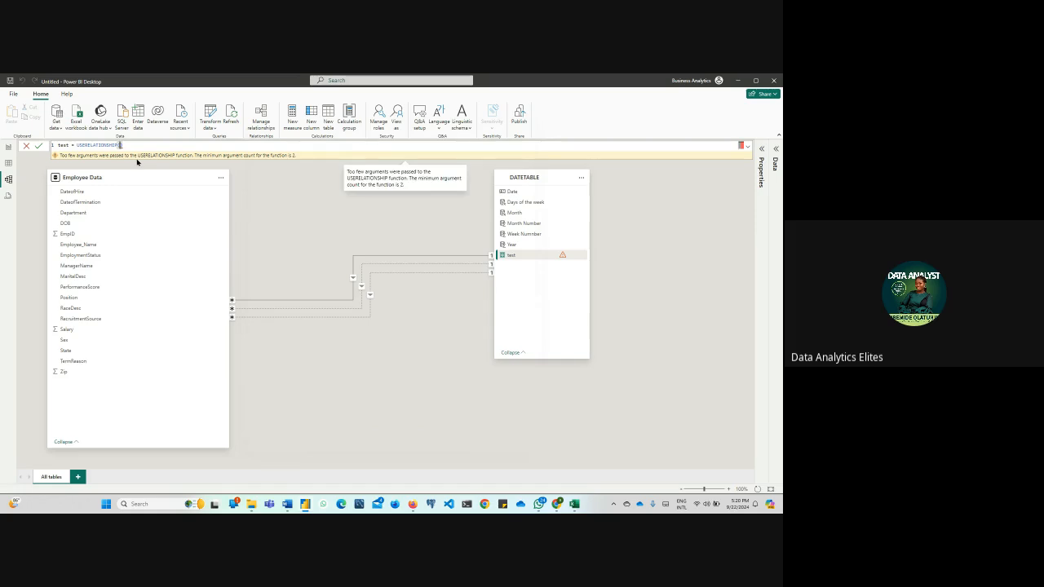
{"action": "type", "text": "date"}
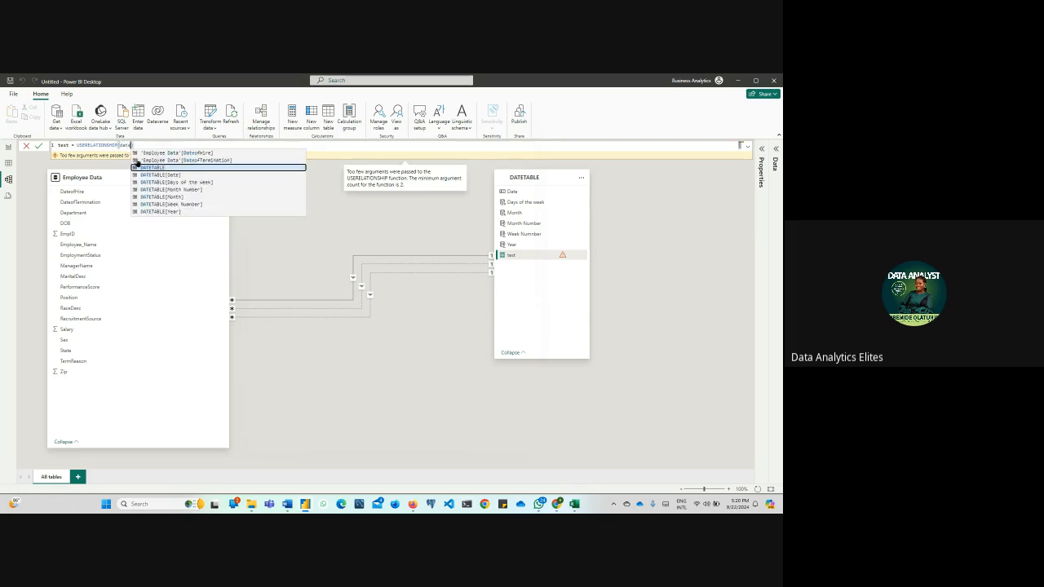
{"action": "left_click", "coordinate": [161, 177]}
{"action": "type", "text": ",date"}
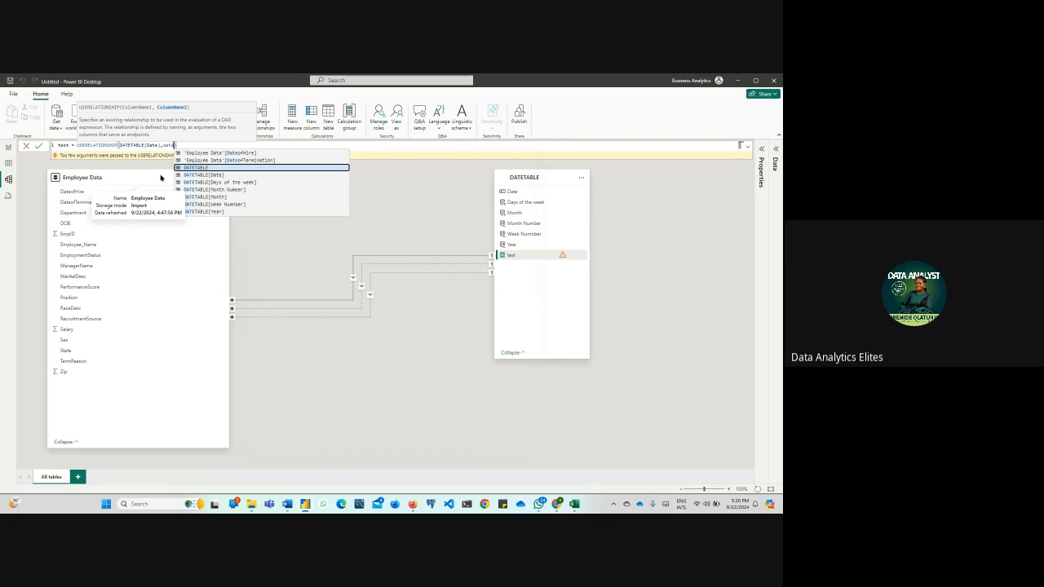
{"action": "left_click", "coordinate": [252, 160]}
{"action": "type", "text": ")"}
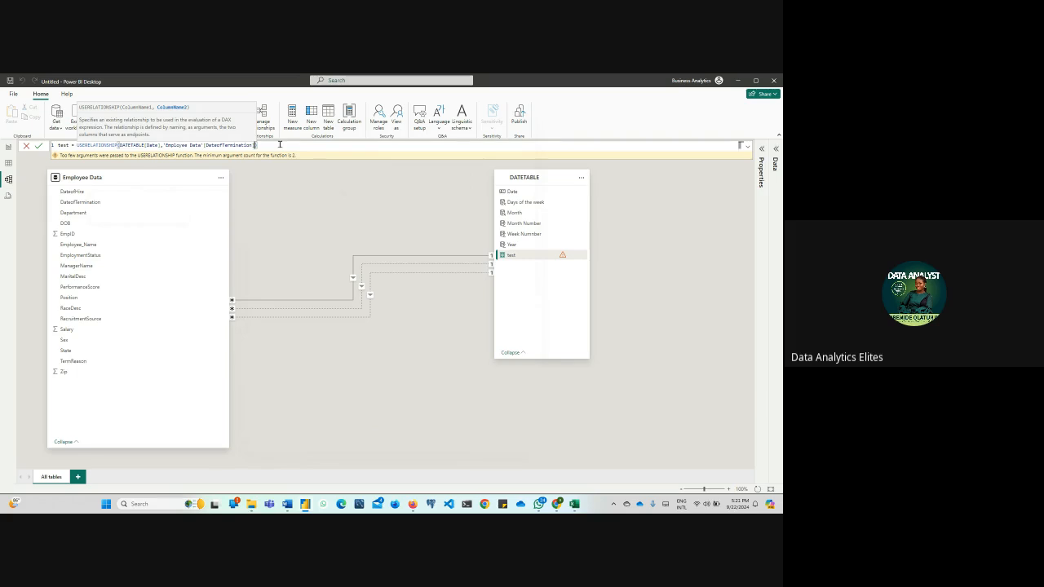
{"action": "key", "text": "Return"}
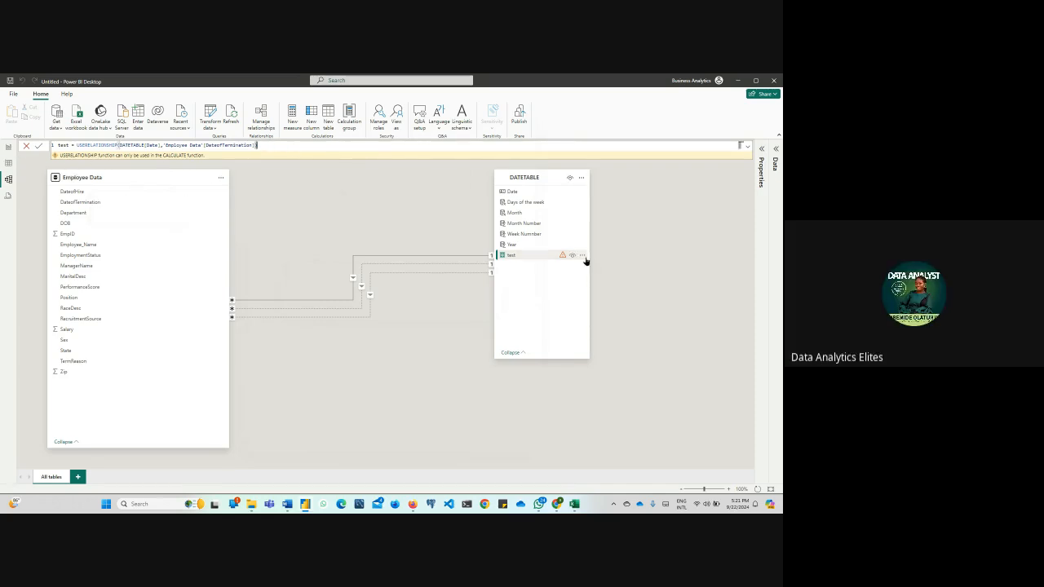
Delete the test measure from the model and close the DATETABLE formula
{"action": "right_click", "coordinate": [584, 257]}
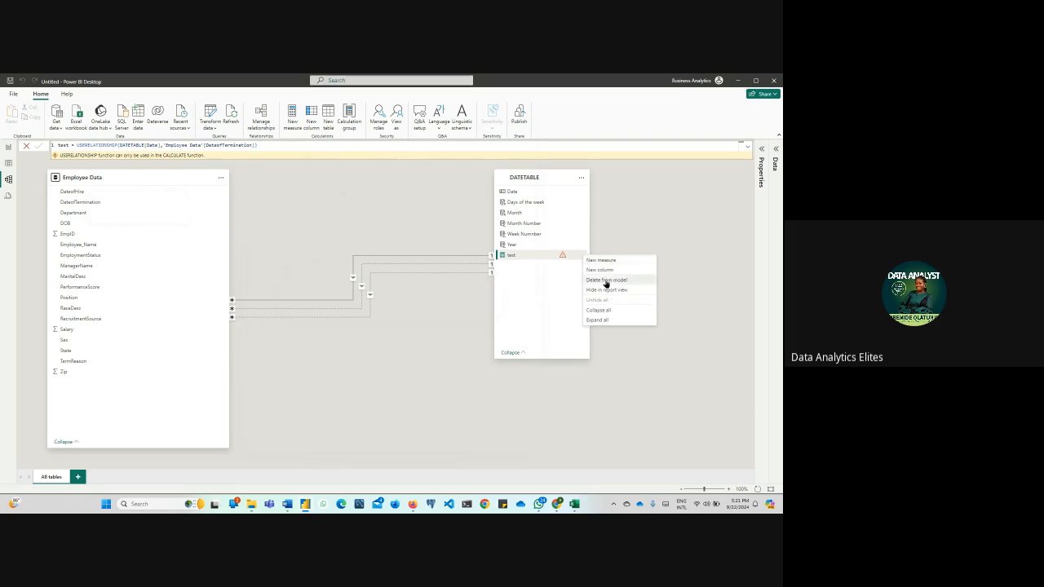
{"action": "left_click", "coordinate": [608, 280]}
{"action": "left_click", "coordinate": [436, 305]}
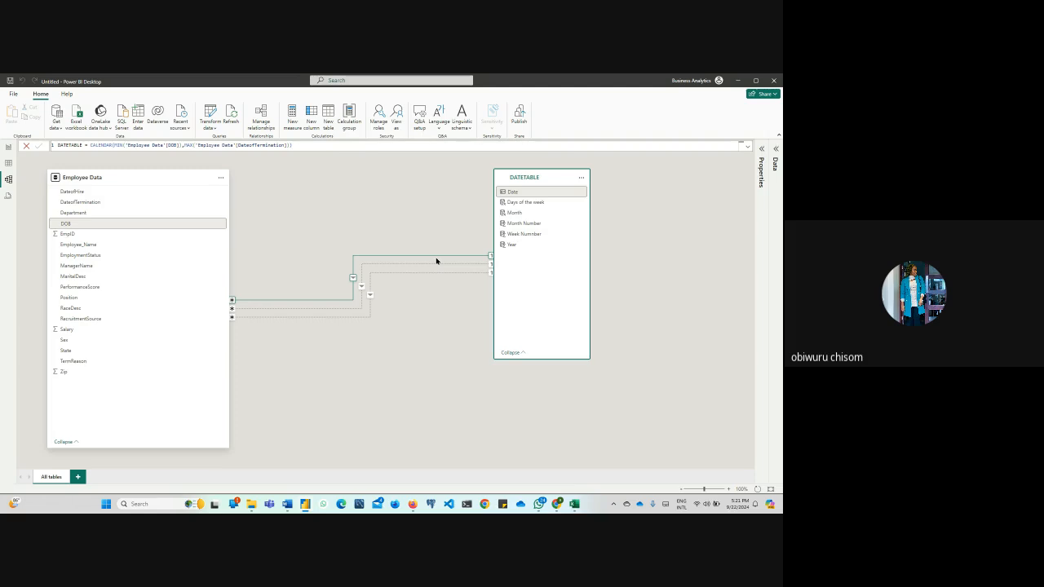
{"action": "left_click", "coordinate": [27, 146]}
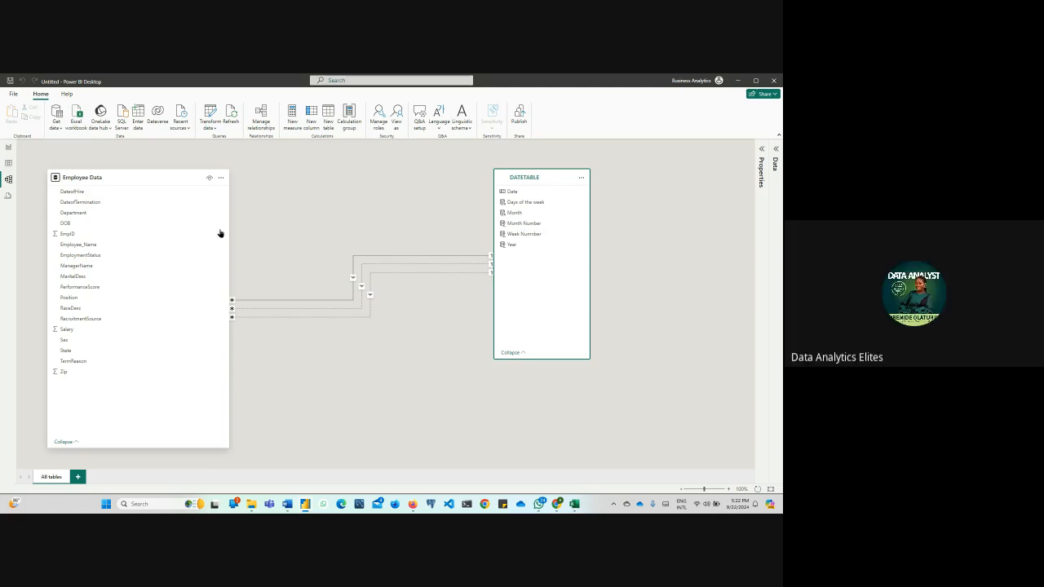
Place the Employee Data card diagonally below DATETABLE in the model diagram, and shorten the DATETABLE card to fit its fields
{"action": "left_click_drag", "start_coordinate": [175, 177], "coordinate": [385, 339]}
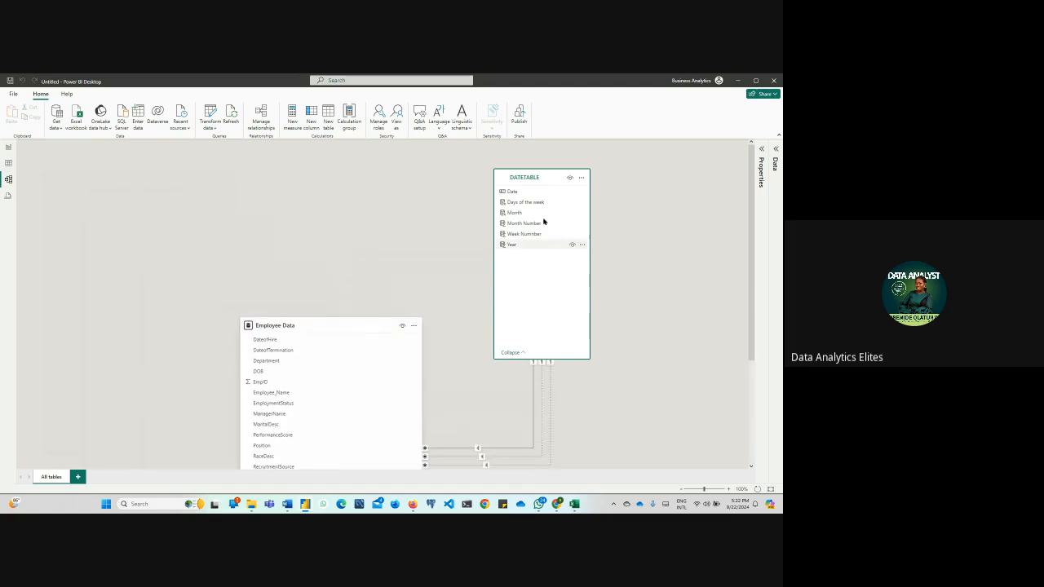
{"action": "left_click_drag", "start_coordinate": [552, 177], "coordinate": [662, 178]}
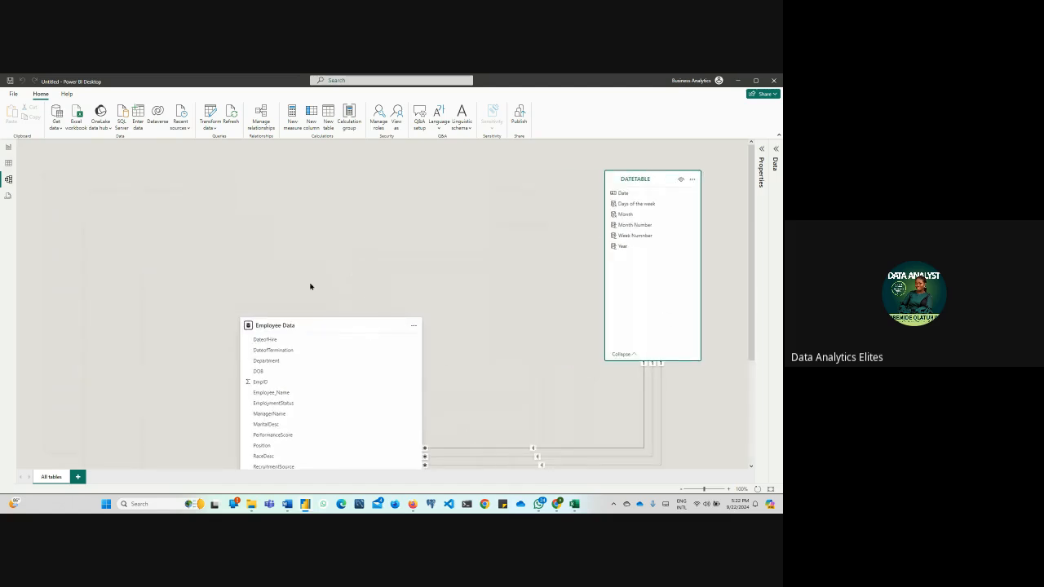
{"action": "left_click_drag", "start_coordinate": [265, 352], "coordinate": [309, 346]}
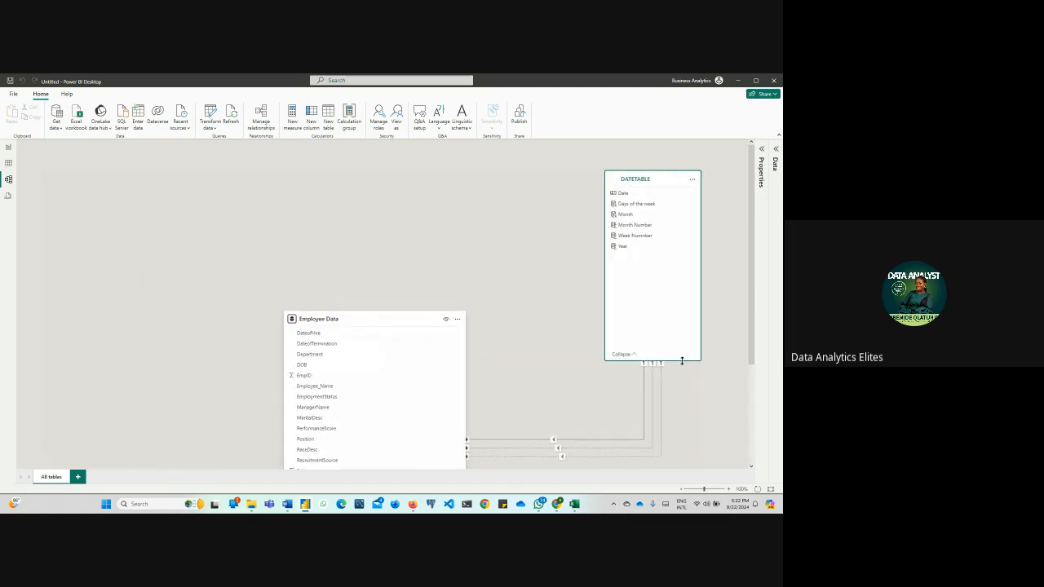
{"action": "left_click_drag", "start_coordinate": [678, 360], "coordinate": [679, 268]}
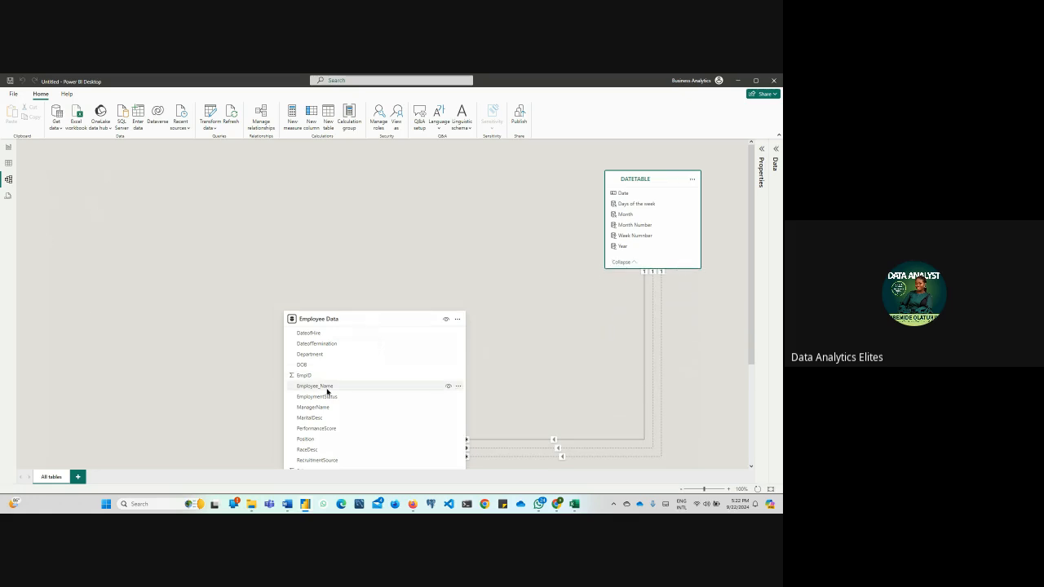
{"action": "scroll", "coordinate": [367, 390], "scroll_direction": "down", "scroll_amount": 3}
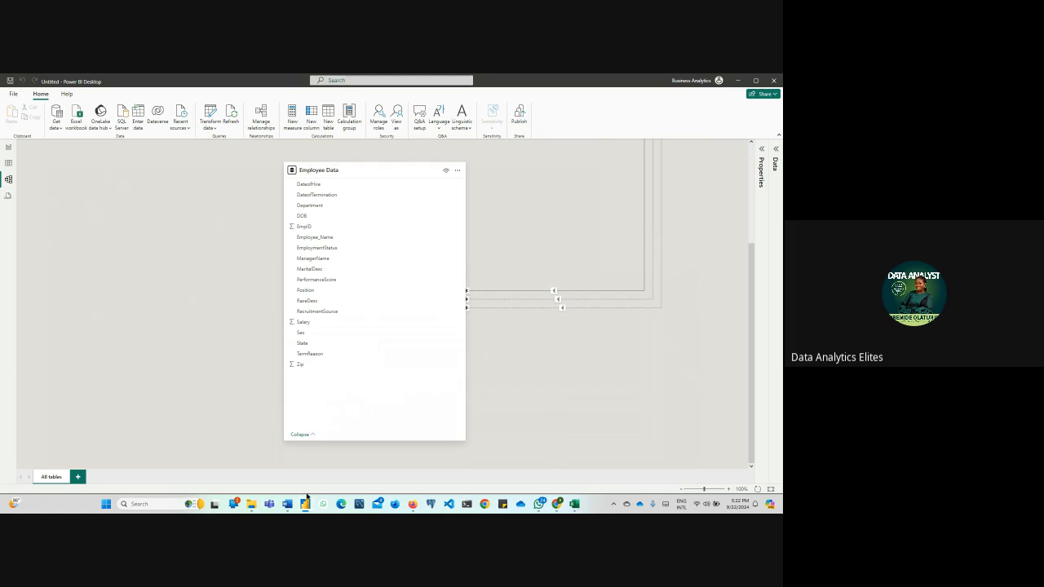
{"action": "scroll", "coordinate": [212, 353], "scroll_direction": "up", "scroll_amount": 3}
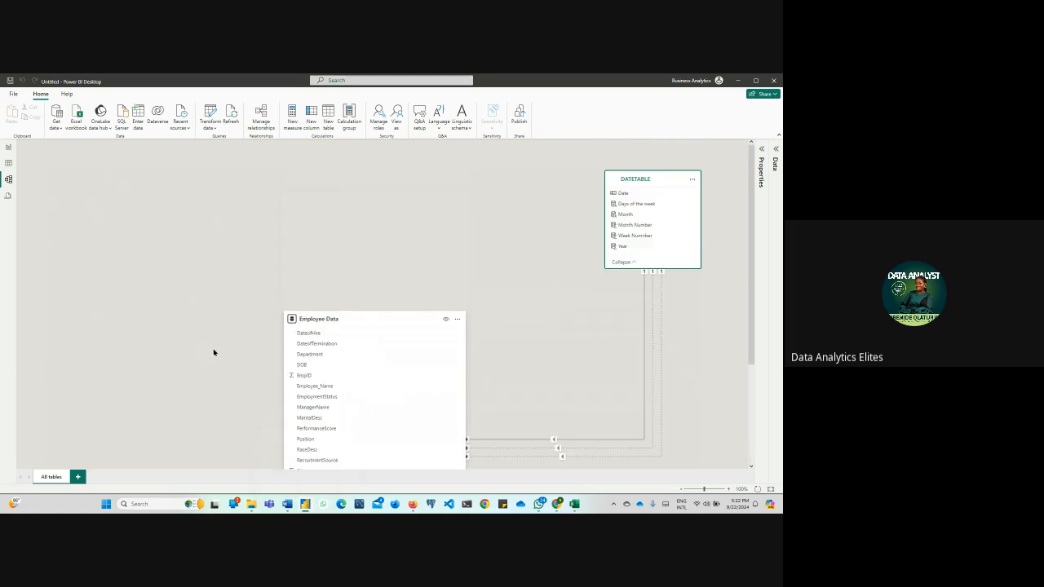
{"action": "scroll", "coordinate": [214, 352], "scroll_direction": "down", "scroll_amount": 3}
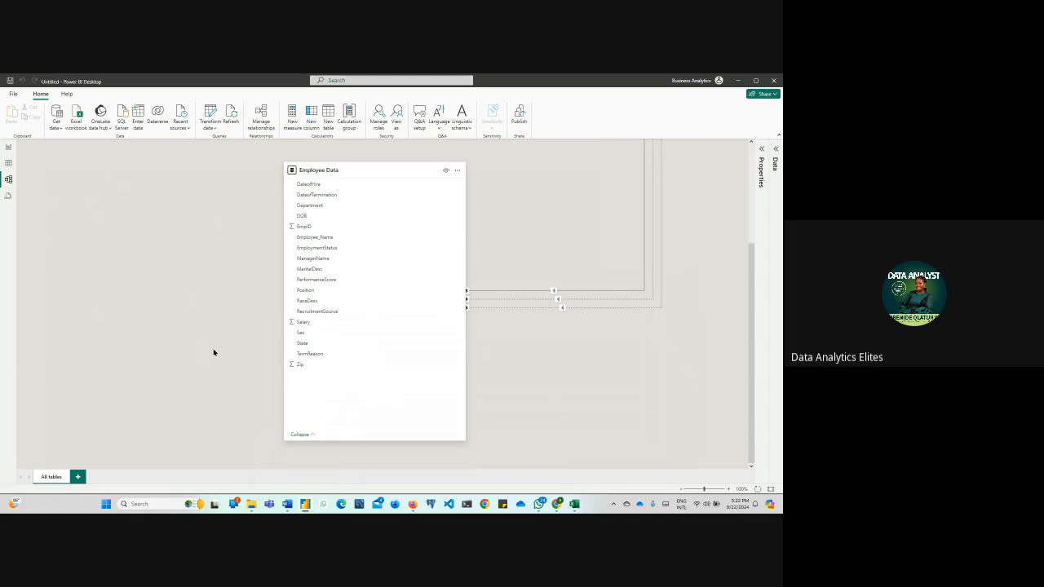
{"action": "scroll", "coordinate": [214, 352], "scroll_direction": "up", "scroll_amount": 3}
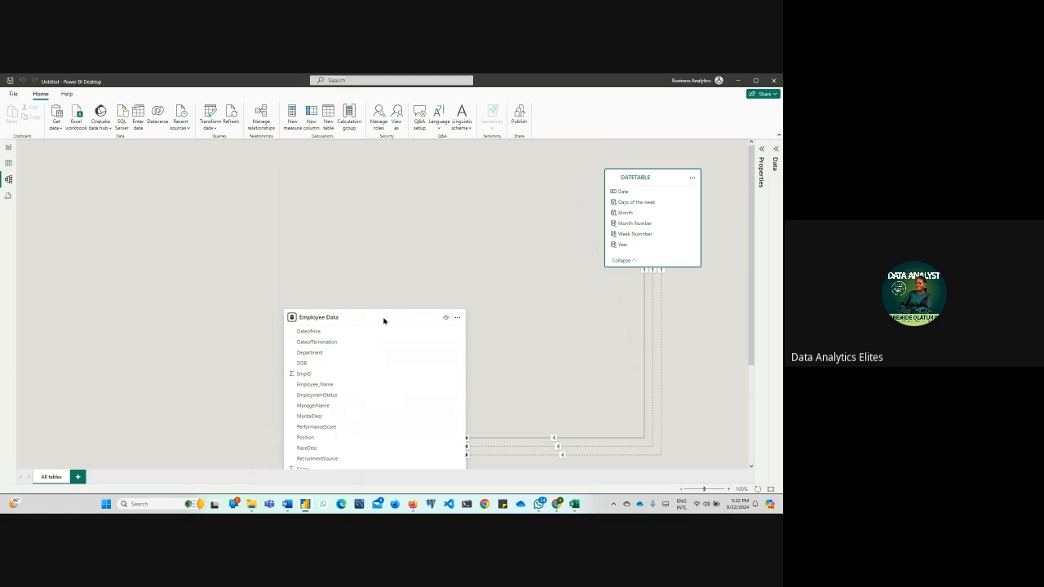
Try the Employee Data card level with DATETABLE, move it back diagonally below, and shift DATETABLE slightly closer to it
{"action": "left_click_drag", "start_coordinate": [385, 318], "coordinate": [269, 166]}
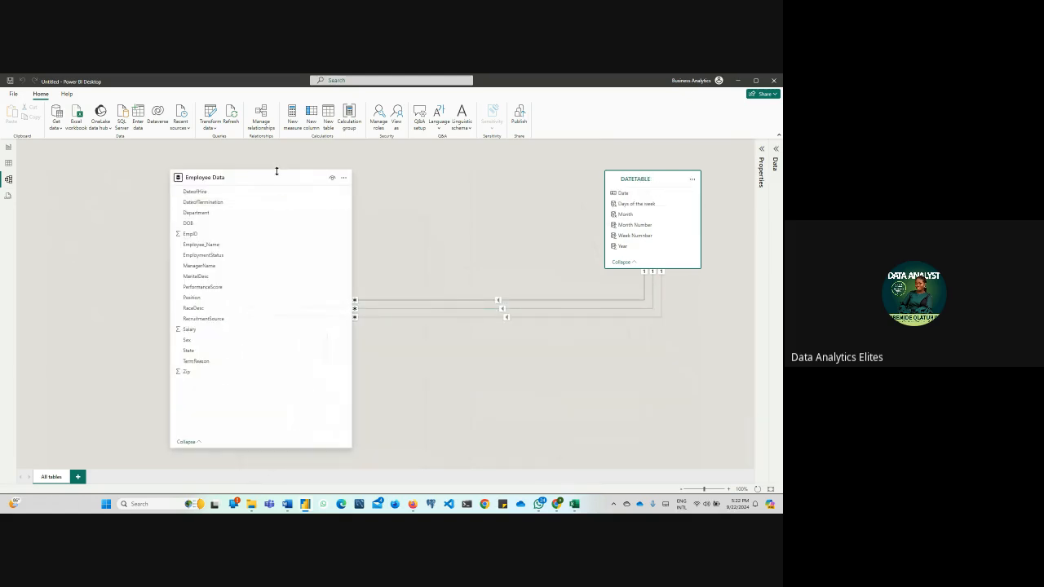
{"action": "left_click_drag", "start_coordinate": [275, 177], "coordinate": [269, 170]}
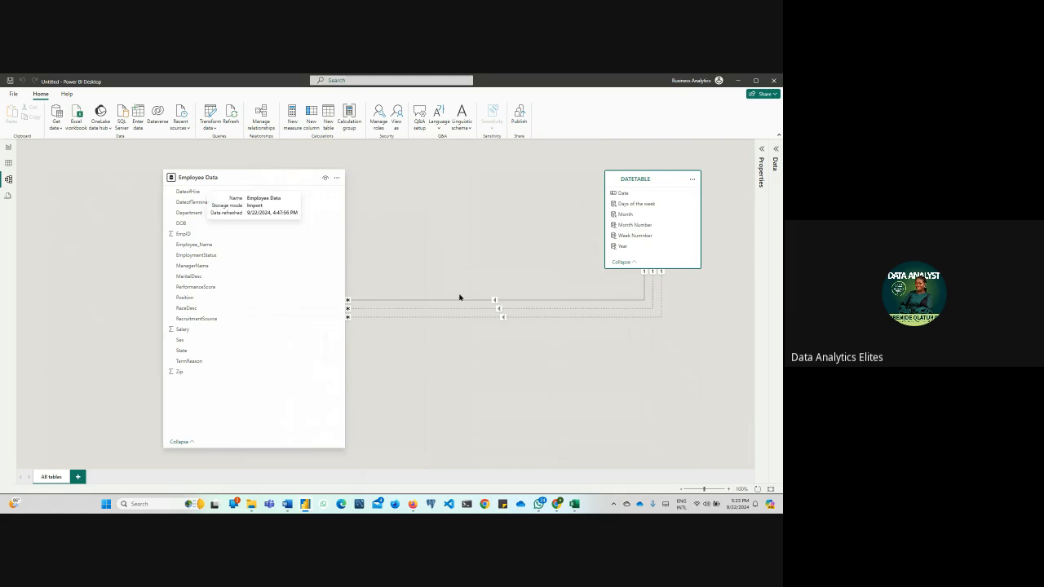
{"action": "left_click_drag", "start_coordinate": [256, 181], "coordinate": [366, 334]}
{"action": "mouse_move", "coordinate": [648, 179]}
{"action": "left_mouse_down"}
{"action": "mouse_move", "coordinate": [248, 190]}
{"action": "mouse_move", "coordinate": [90, 178]}
{"action": "mouse_move", "coordinate": [101, 438]}
{"action": "mouse_move", "coordinate": [311, 365]}
{"action": "mouse_move", "coordinate": [648, 174]}
{"action": "left_mouse_up"}
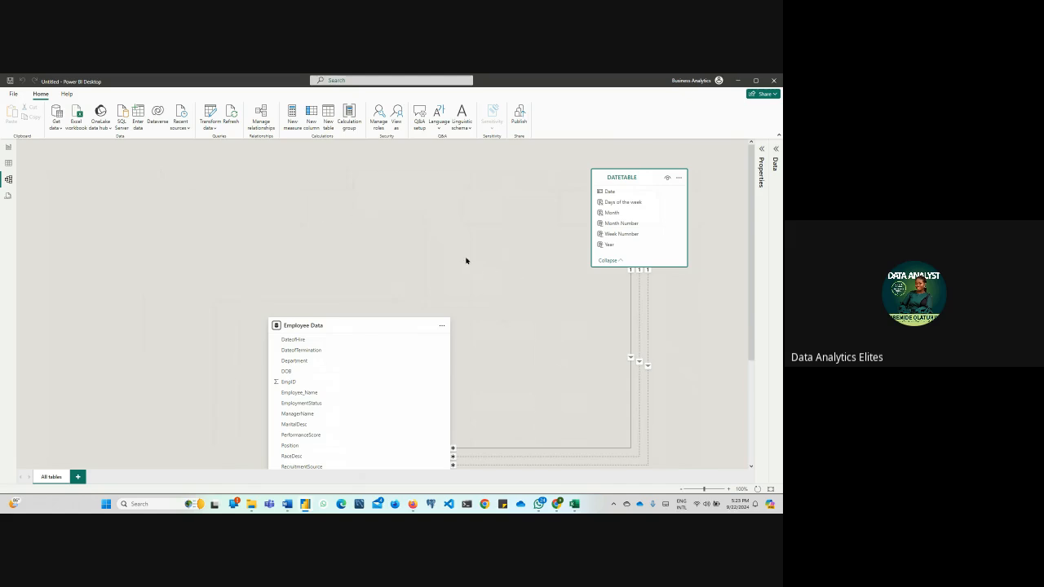
Examine the three relationship lines between the DATETABLE and Employee Data cards in the model diagram
{"action": "scroll", "coordinate": [468, 264], "scroll_direction": "down", "scroll_amount": 3}
{"action": "scroll", "coordinate": [469, 266], "scroll_direction": "up", "scroll_amount": 3}
{"action": "scroll", "coordinate": [469, 266], "scroll_direction": "down", "scroll_amount": 2}
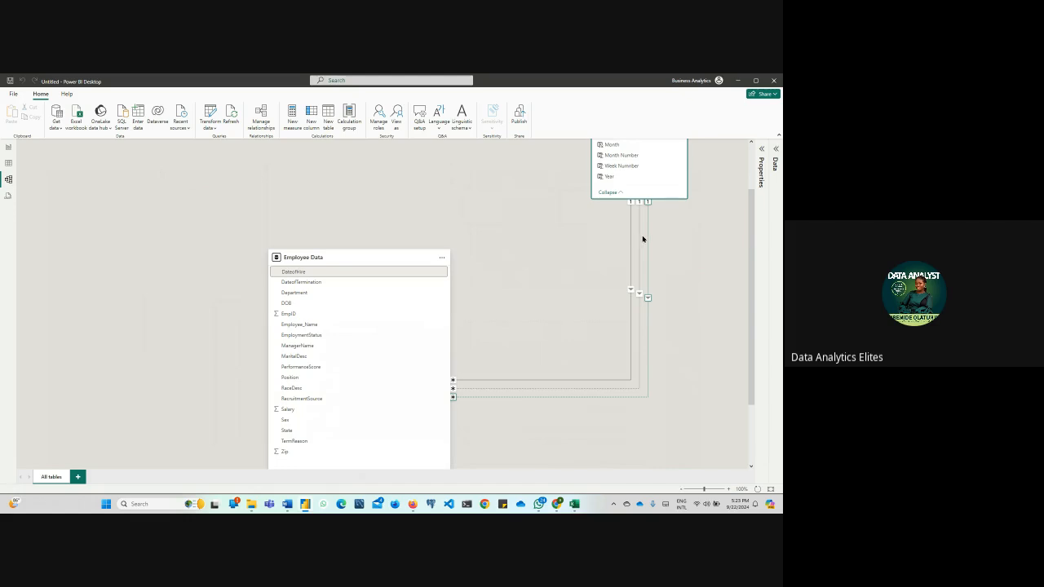
{"action": "scroll", "coordinate": [672, 267], "scroll_direction": "up", "scroll_amount": 1}
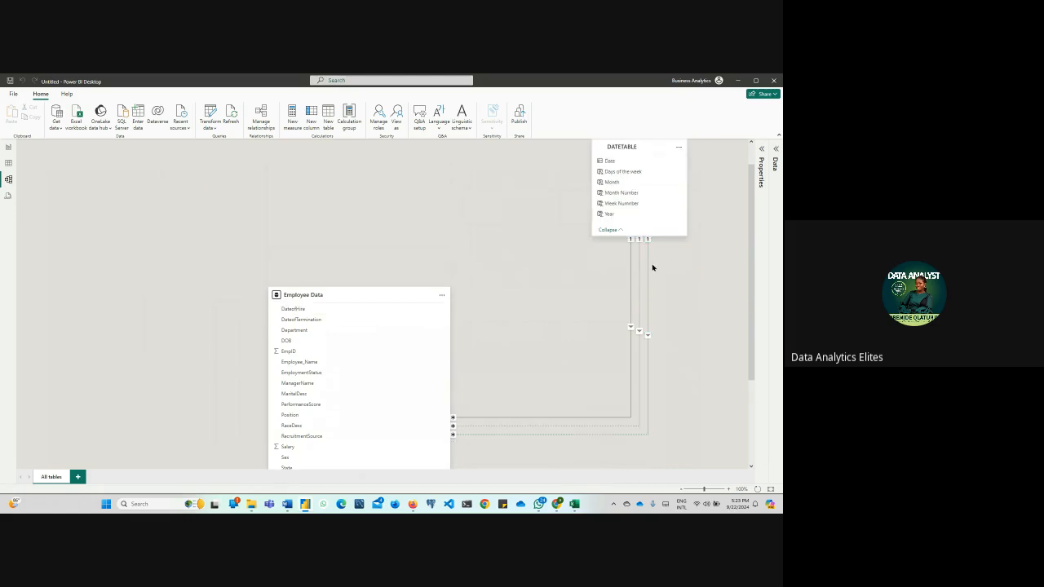
{"action": "scroll", "coordinate": [466, 264], "scroll_direction": "up", "scroll_amount": 1}
{"action": "scroll", "coordinate": [466, 264], "scroll_direction": "down", "scroll_amount": 2}
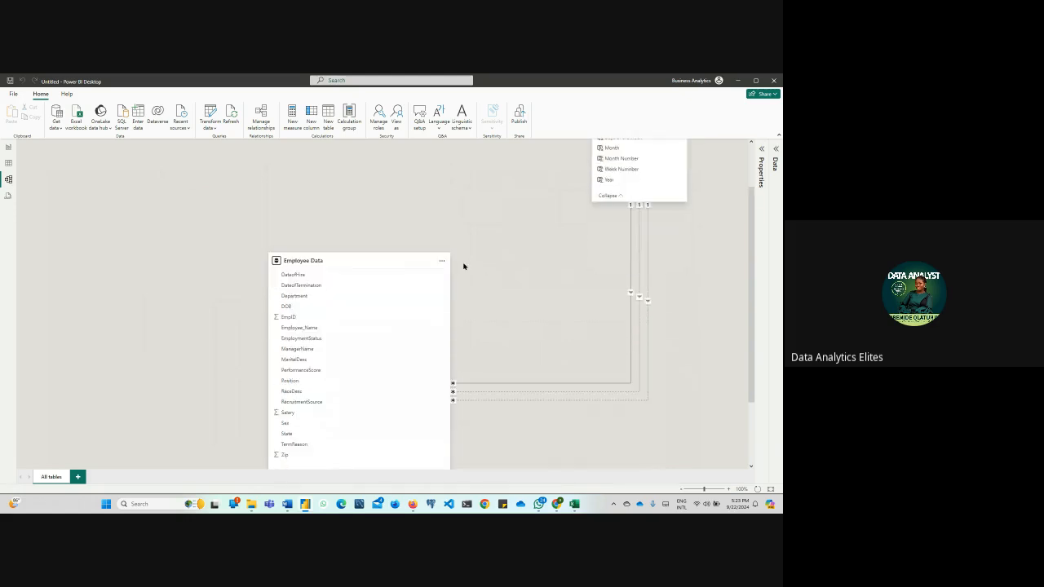
{"action": "scroll", "coordinate": [459, 267], "scroll_direction": "up", "scroll_amount": 2}
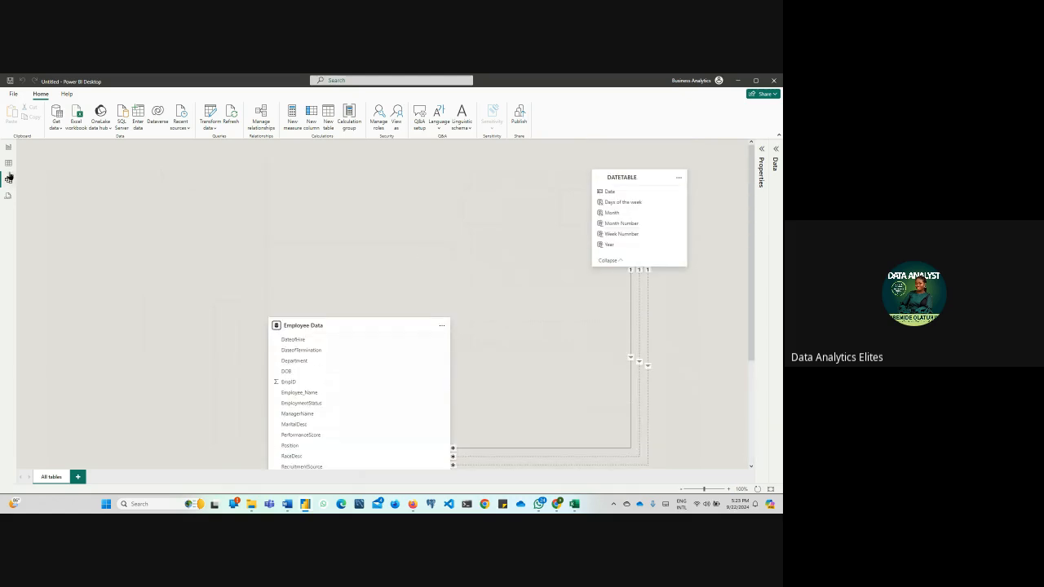
Return to the report page and remove the Month table visual from the canvas
{"action": "left_click", "coordinate": [8, 147]}
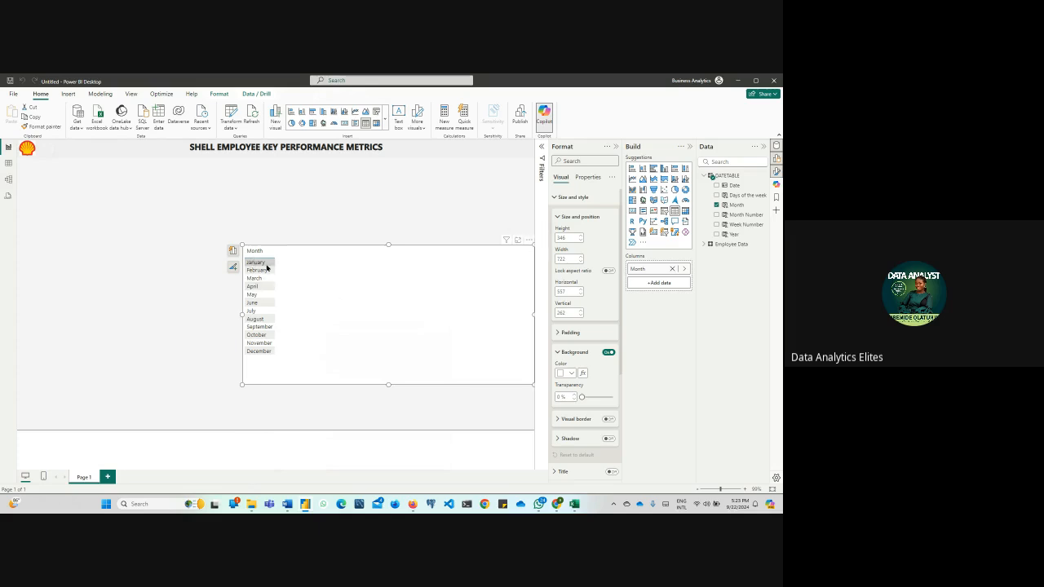
{"action": "left_click", "coordinate": [529, 239]}
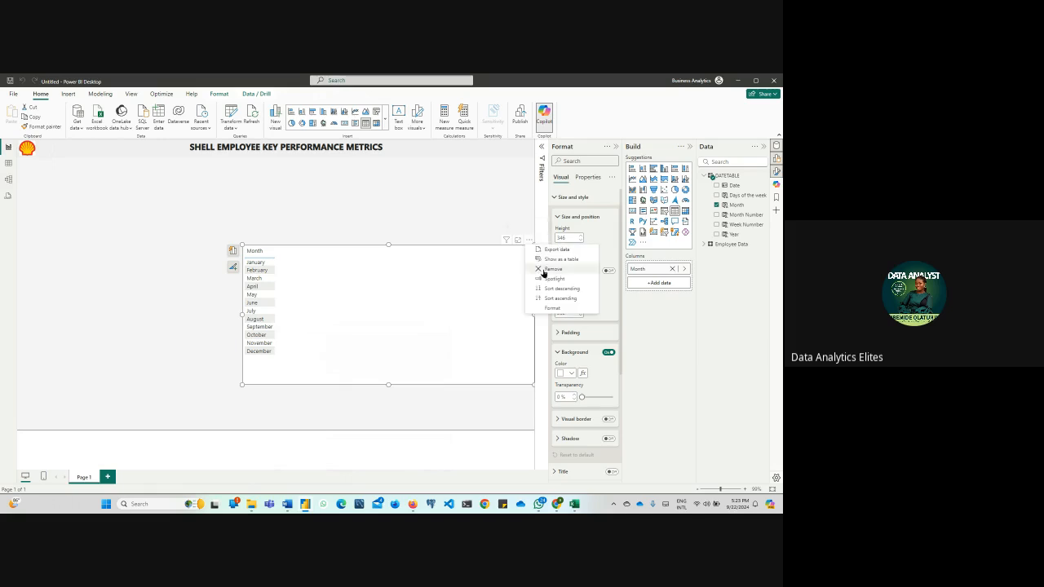
{"action": "left_click", "coordinate": [543, 269]}
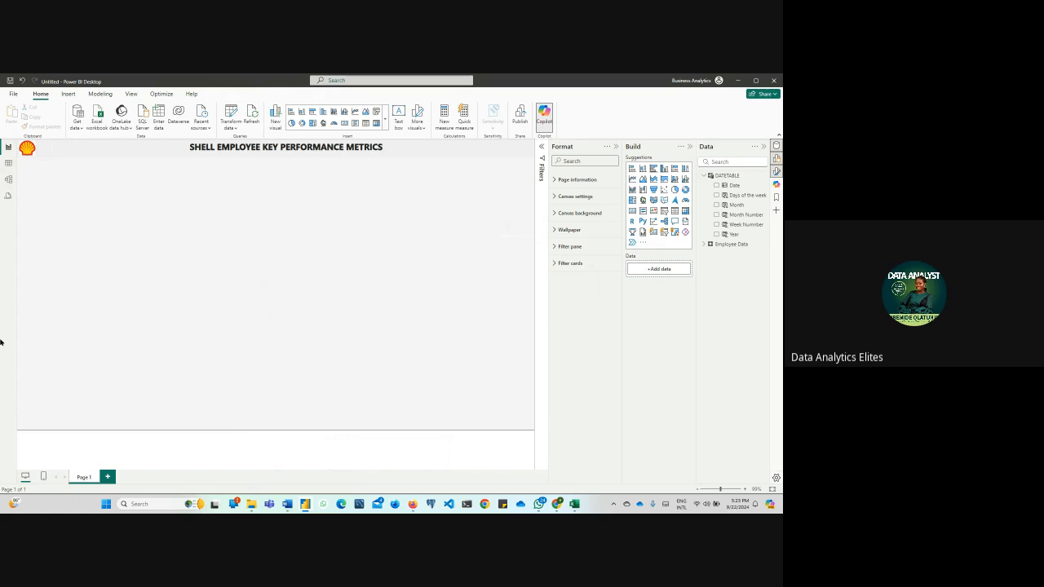
Format the DOB column of the Employee Data table as Short Date
{"action": "left_click", "coordinate": [7, 164]}
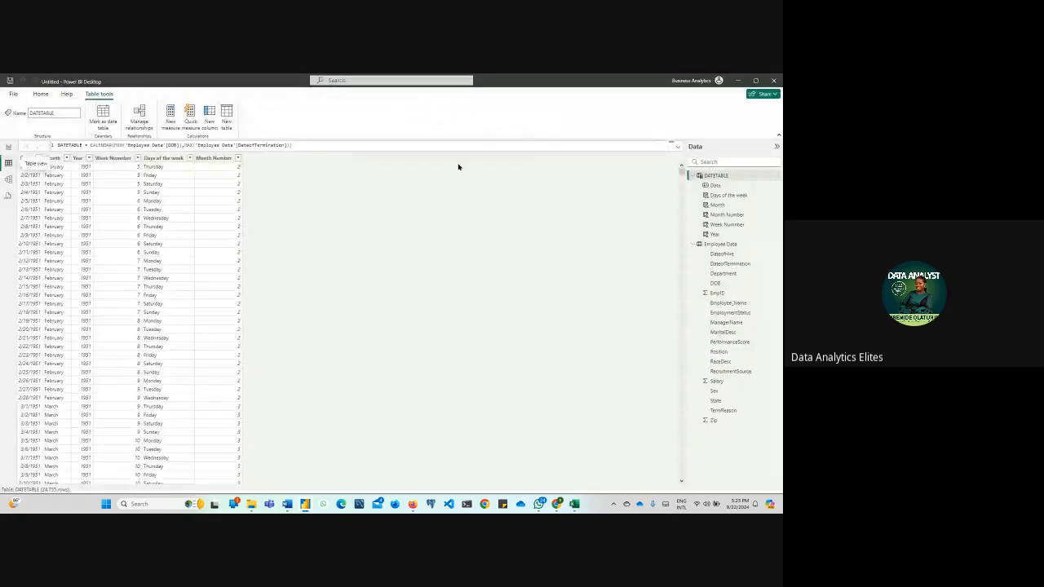
{"action": "left_click", "coordinate": [721, 245]}
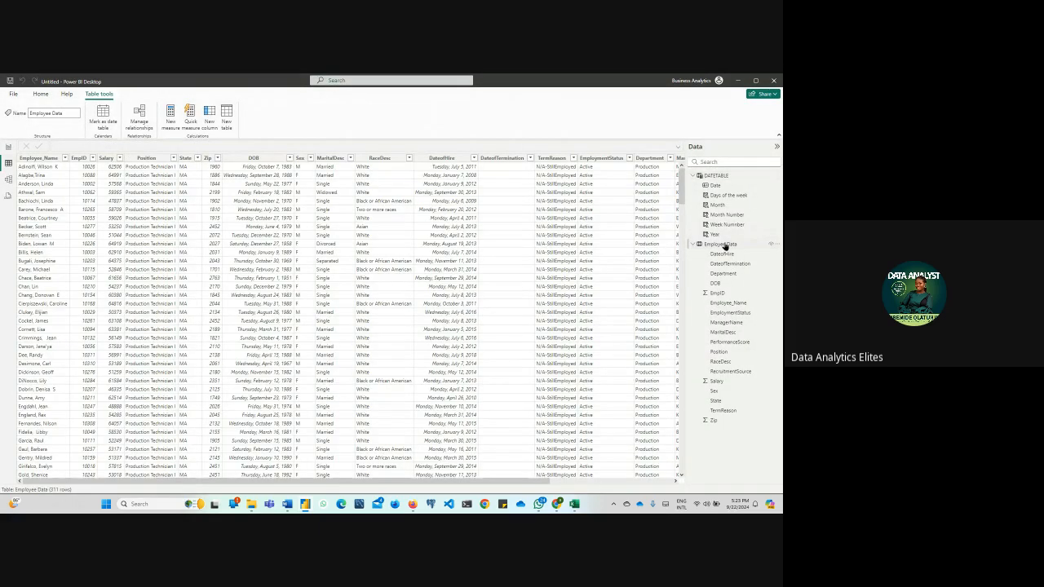
{"action": "left_click", "coordinate": [227, 159]}
{"action": "left_click", "coordinate": [172, 112]}
{"action": "left_click", "coordinate": [158, 138]}
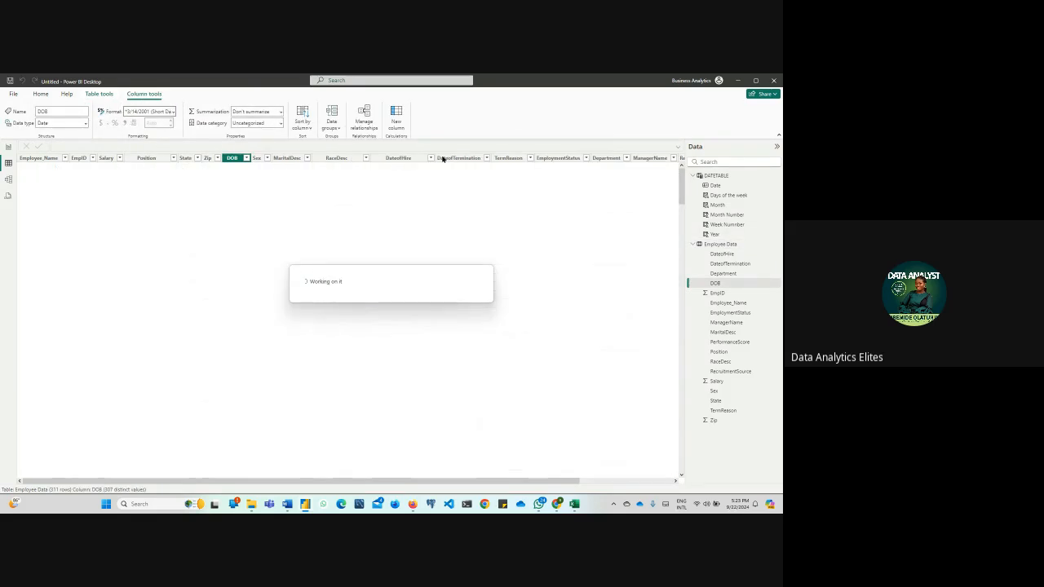
Apply the Short Date format to the DateofHire and DateofTermination columns
{"action": "left_click", "coordinate": [411, 158]}
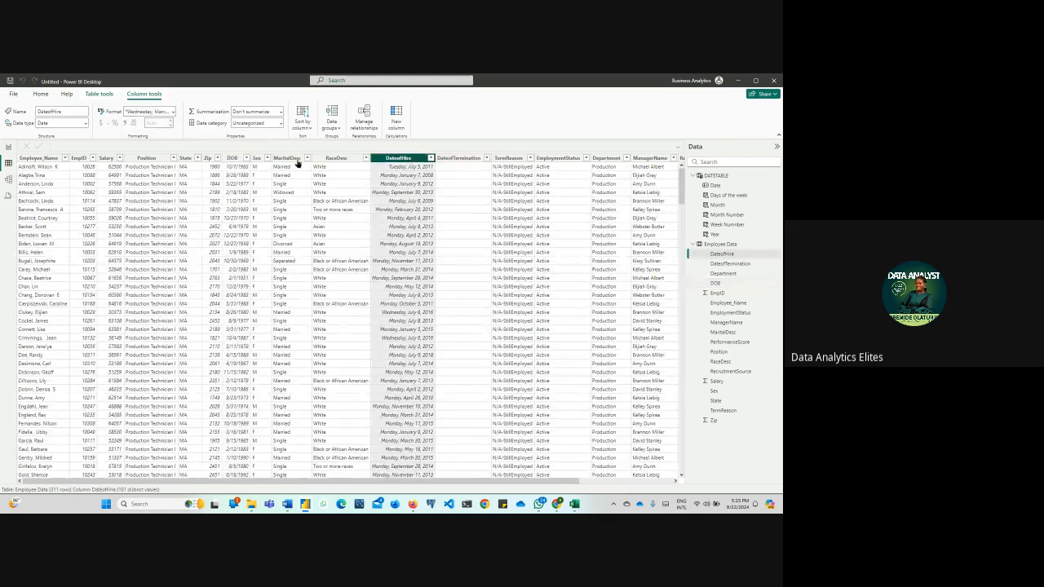
{"action": "left_click", "coordinate": [172, 112]}
{"action": "left_click", "coordinate": [167, 136]}
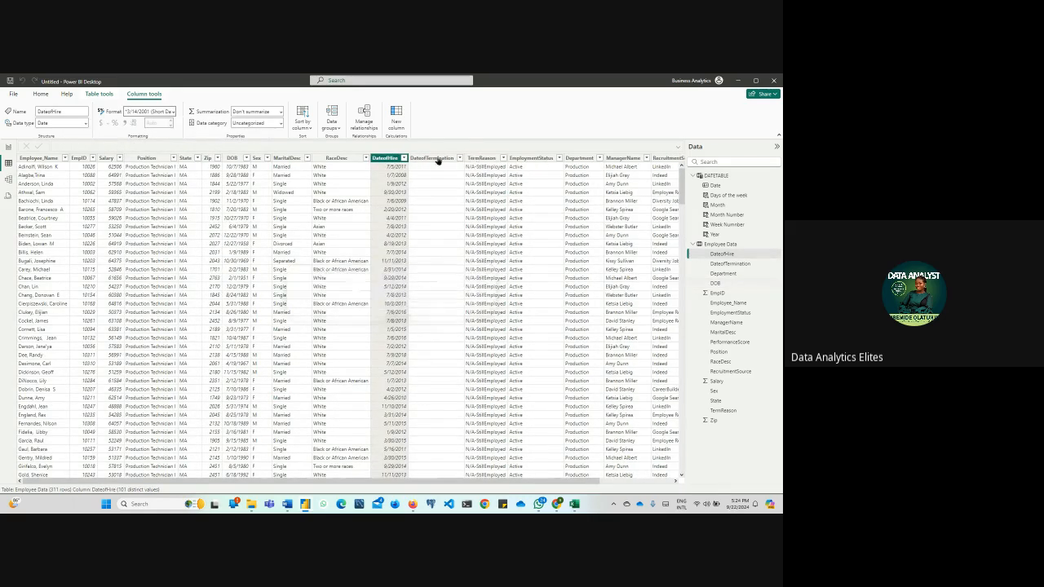
{"action": "left_click", "coordinate": [437, 158]}
{"action": "left_click", "coordinate": [173, 113]}
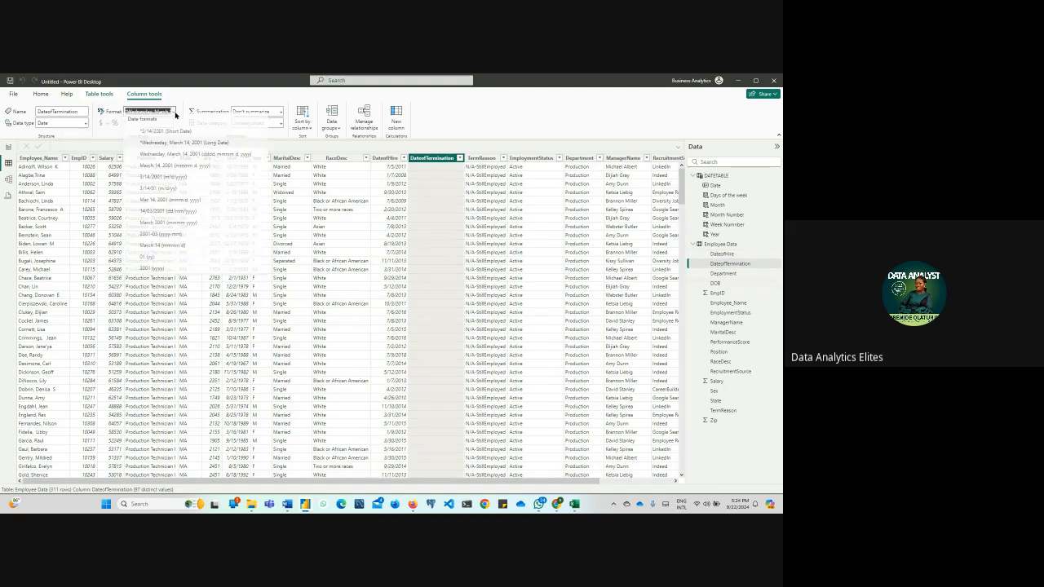
{"action": "left_click", "coordinate": [179, 137]}
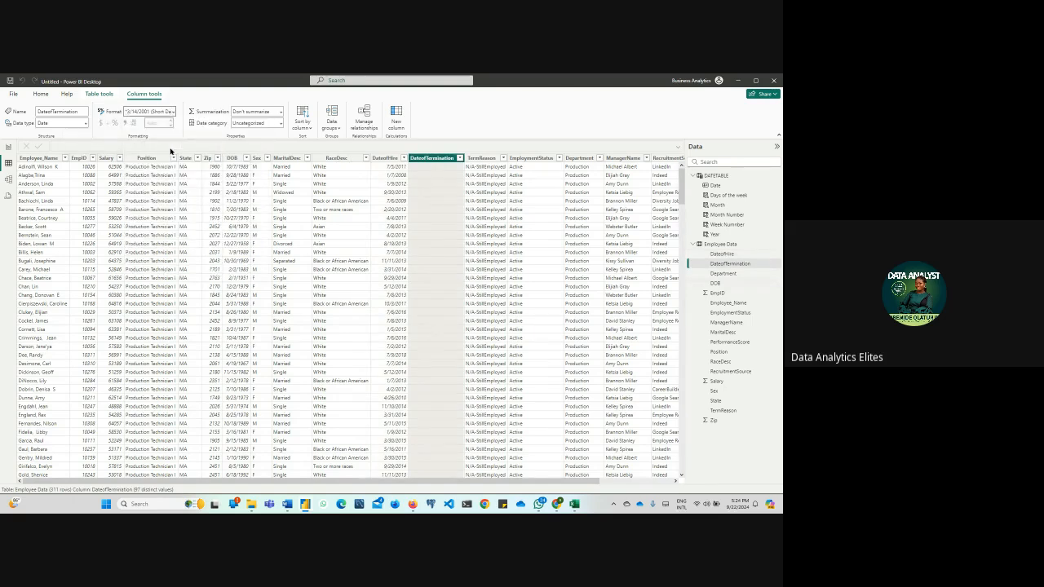
List the distinct values of the MaritalDesc column and return to the report page
{"action": "left_click", "coordinate": [286, 158]}
{"action": "left_click", "coordinate": [308, 158]}
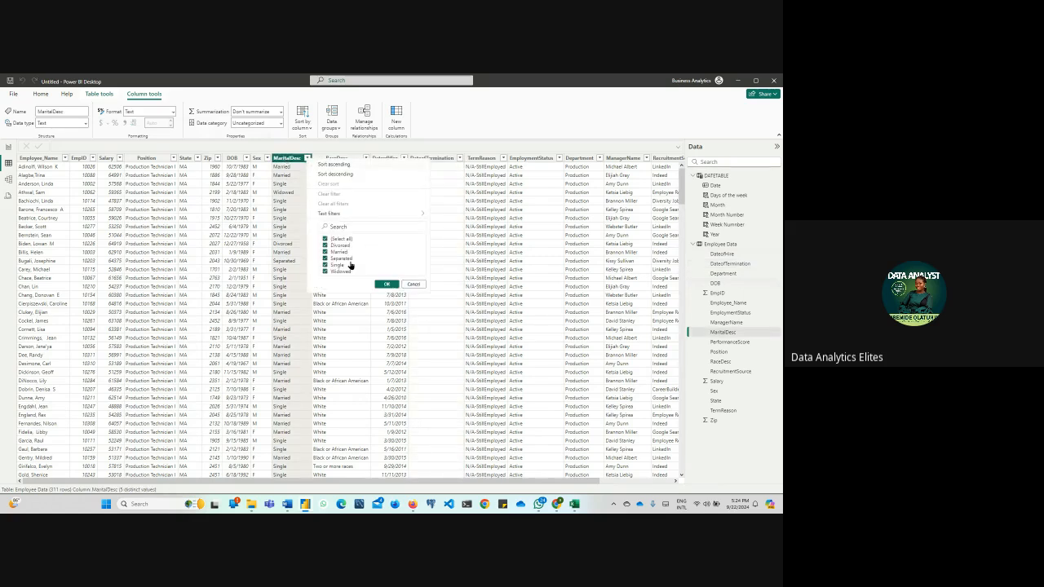
{"action": "left_click", "coordinate": [9, 147]}
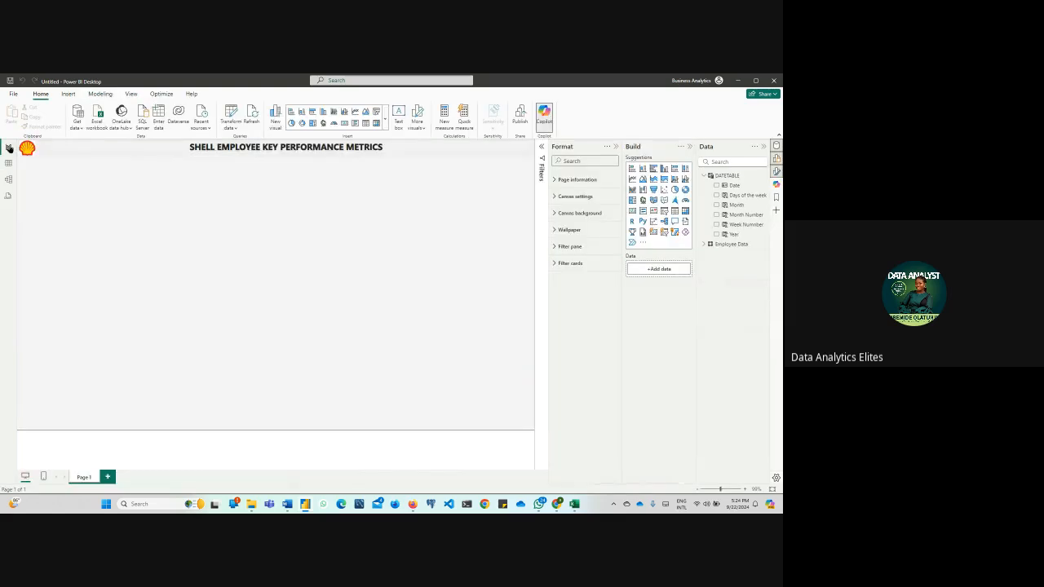
Insert an empty table visual on the report page and extend its lower edge well down the canvas
{"action": "left_click", "coordinate": [384, 119]}
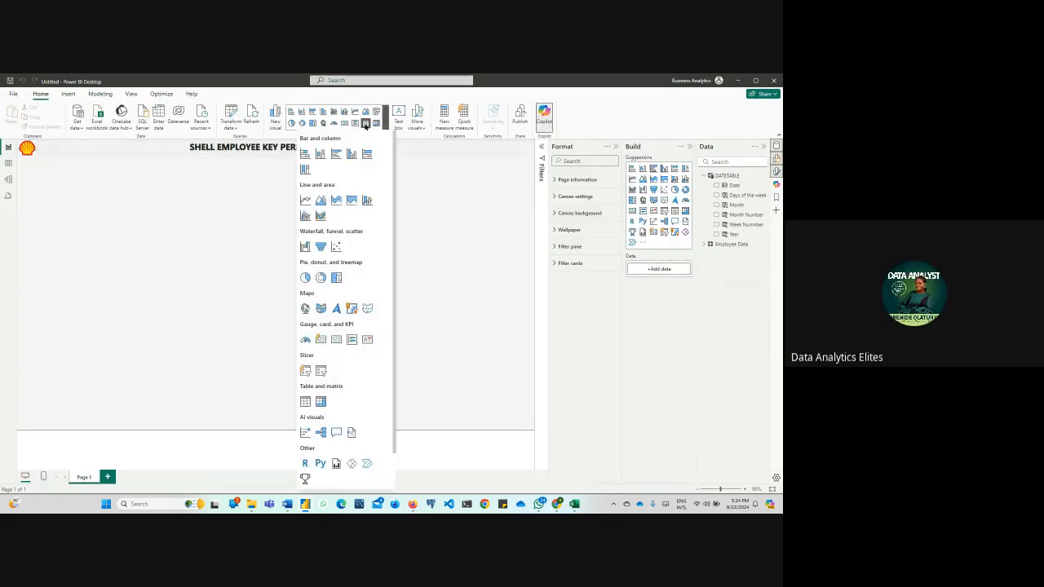
{"action": "left_click", "coordinate": [366, 123]}
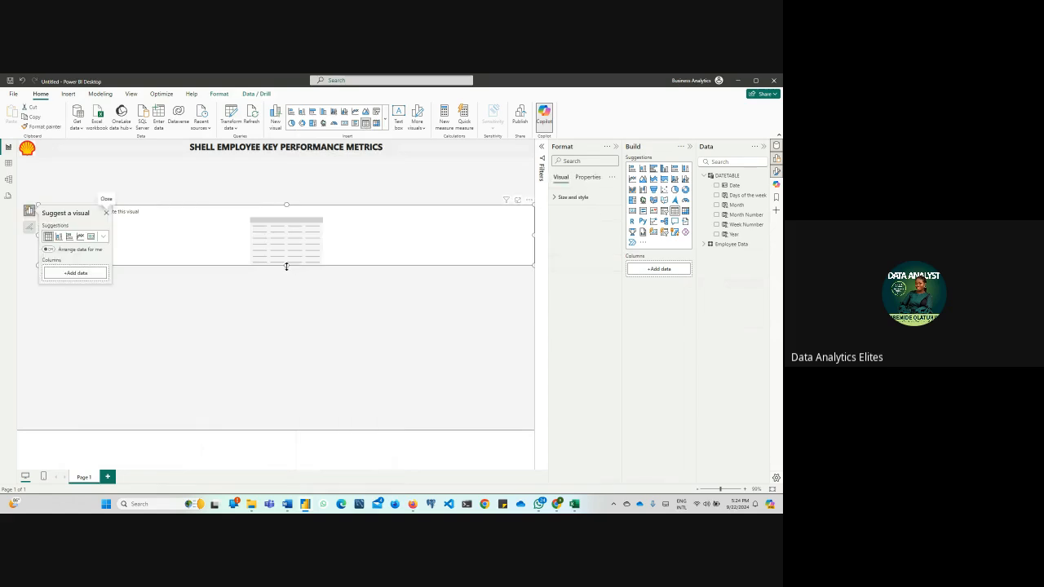
{"action": "left_click_drag", "start_coordinate": [286, 266], "coordinate": [302, 373]}
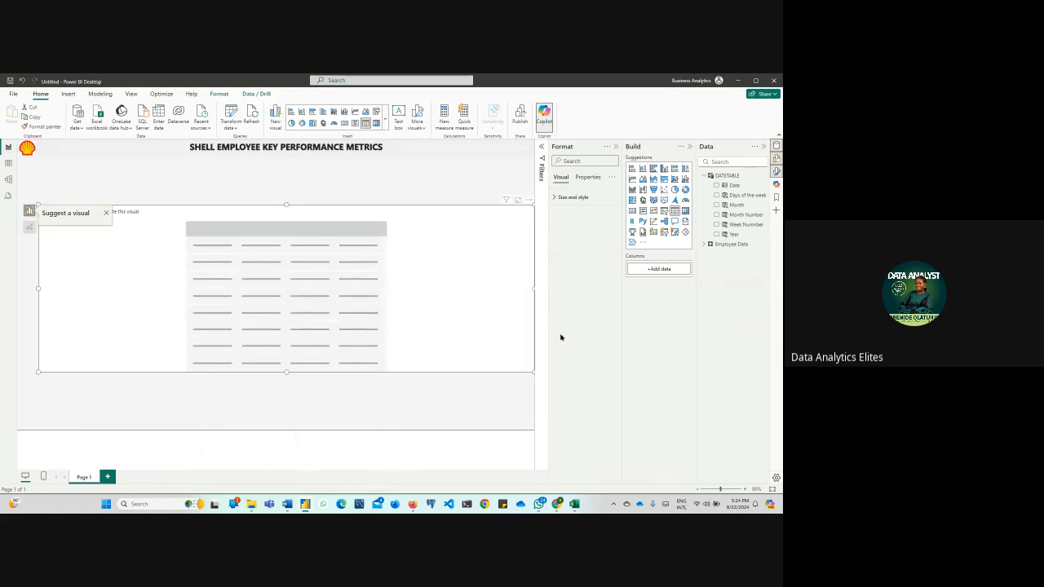
Search the Employee Data fields for "mar", add MaritalDesc to the table visual, and clear the search
{"action": "left_click", "coordinate": [709, 244]}
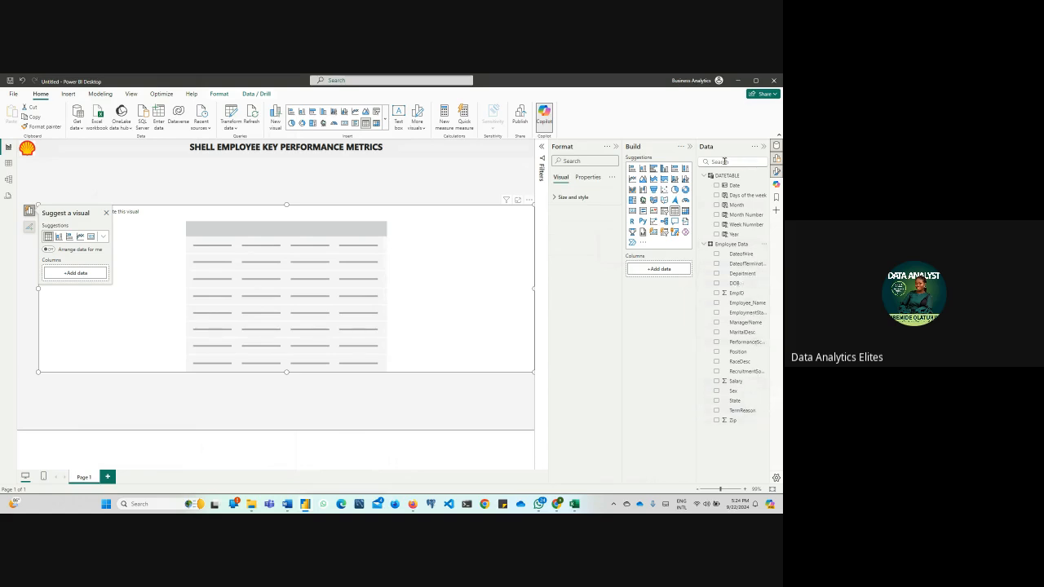
{"action": "left_click", "coordinate": [724, 161]}
{"action": "type", "text": "mar"}
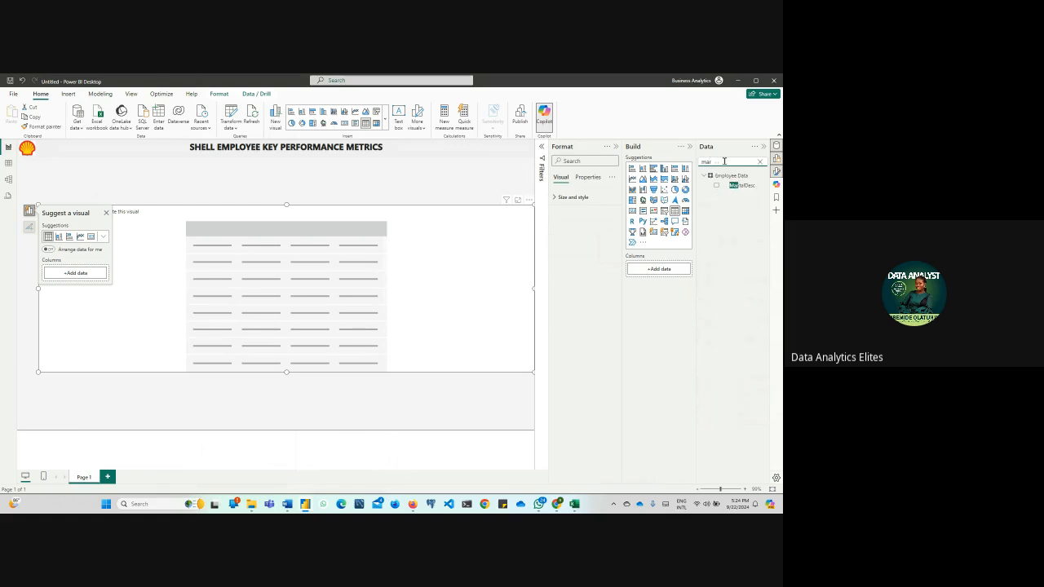
{"action": "left_click_drag", "start_coordinate": [734, 186], "coordinate": [369, 301]}
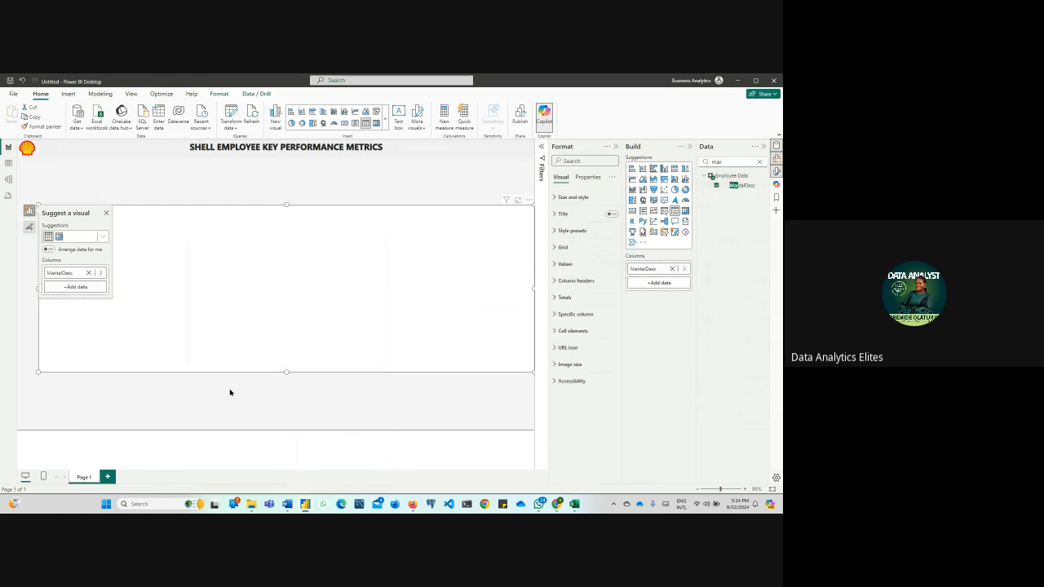
{"action": "left_click", "coordinate": [186, 392]}
{"action": "left_click", "coordinate": [760, 161]}
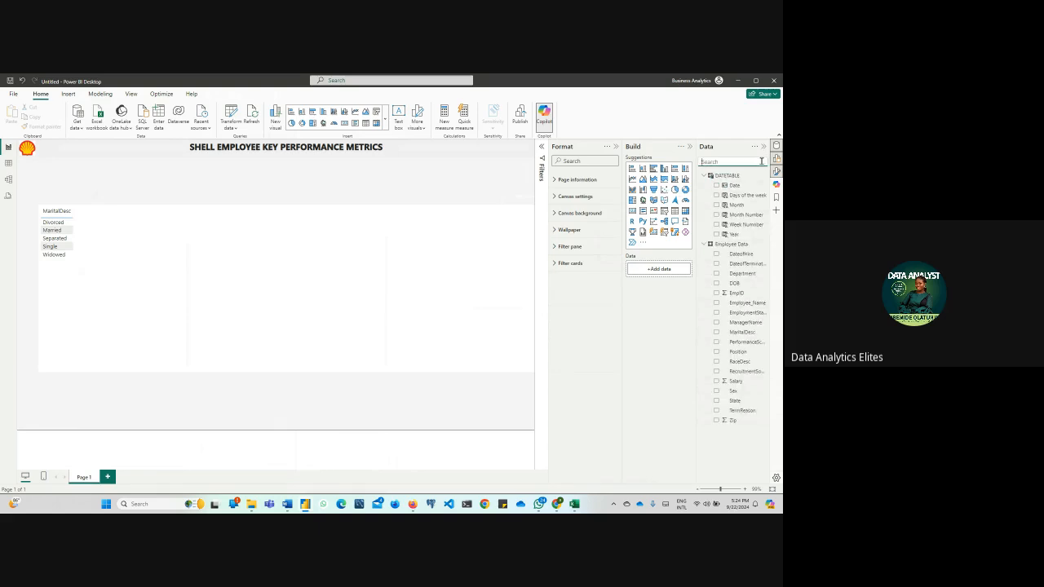
Shrink the MaritalDesc table to about a quarter of the page width and just its rows' height, and move it slightly down
{"action": "left_click", "coordinate": [531, 291]}
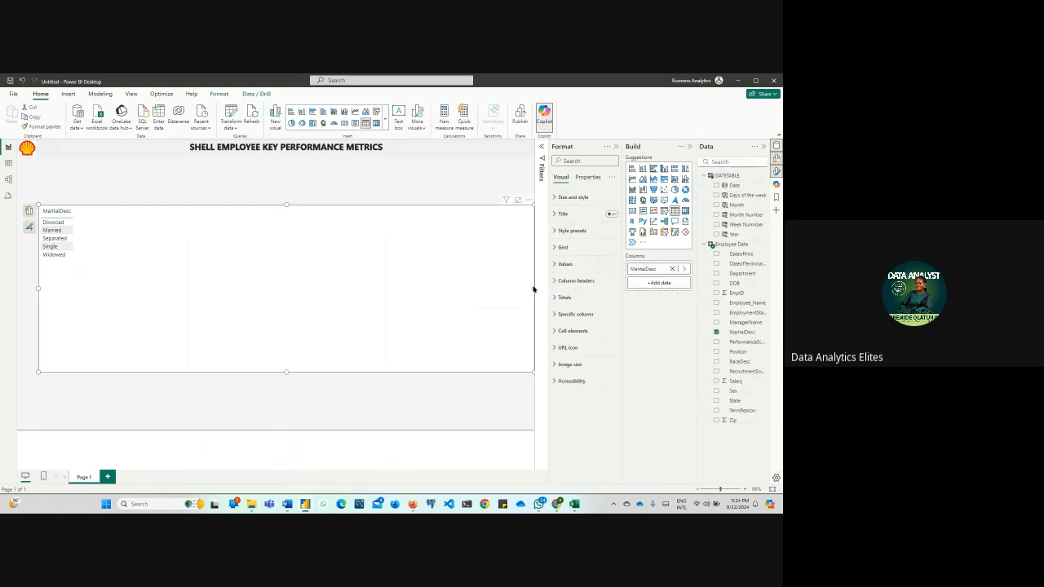
{"action": "left_click_drag", "start_coordinate": [534, 289], "coordinate": [216, 297]}
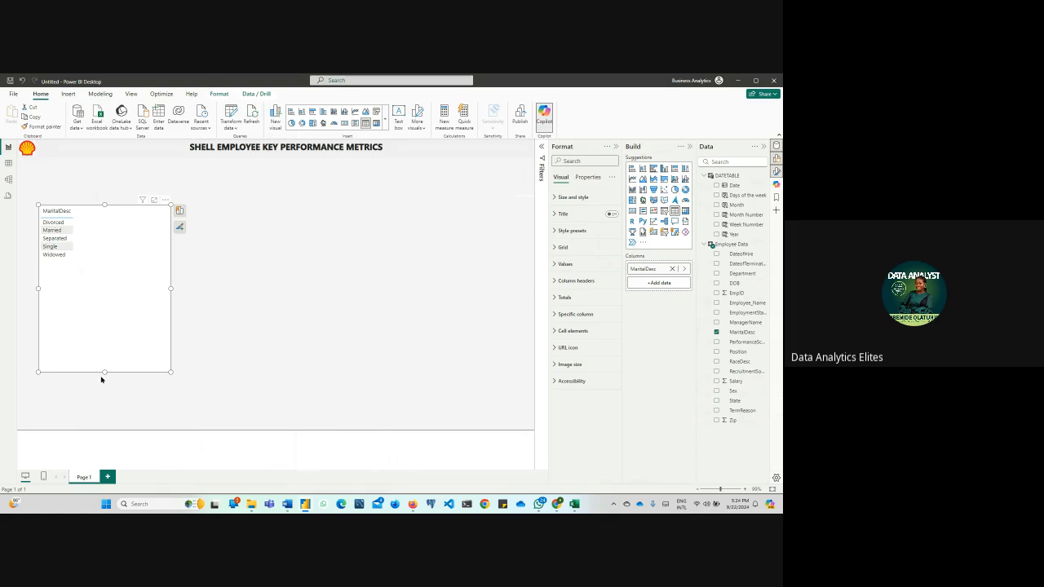
{"action": "left_click_drag", "start_coordinate": [102, 373], "coordinate": [104, 274]}
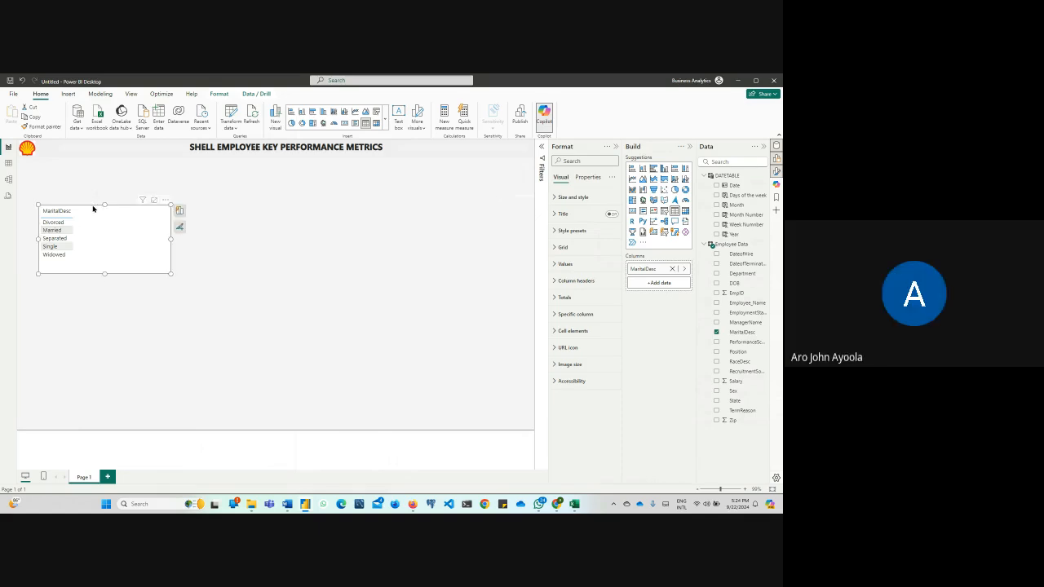
{"action": "left_click_drag", "start_coordinate": [93, 207], "coordinate": [93, 238]}
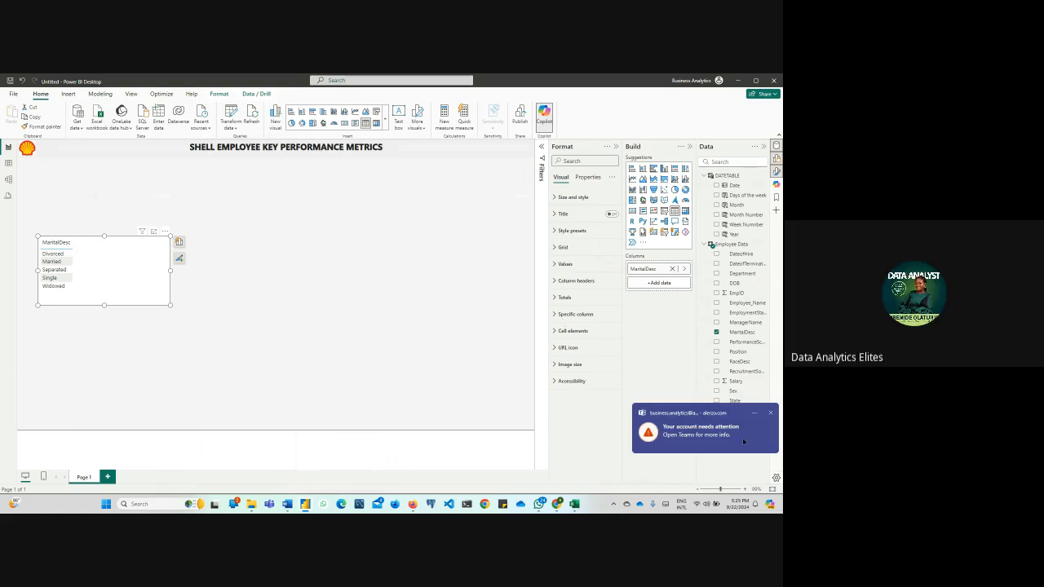
{"action": "left_click", "coordinate": [772, 415]}
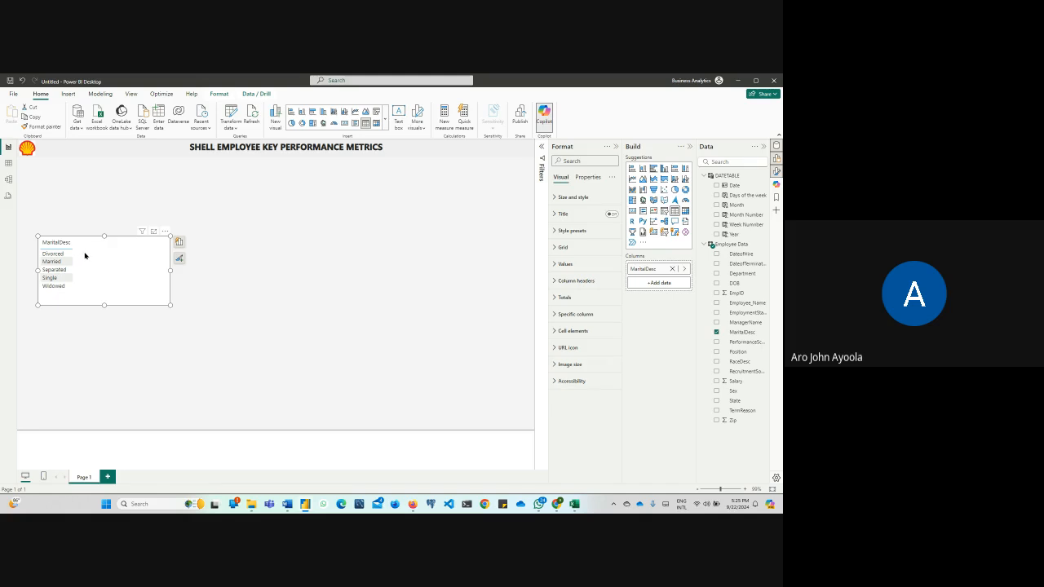
Examine the EmpID column in the Employee Data table
{"action": "left_click", "coordinate": [7, 164]}
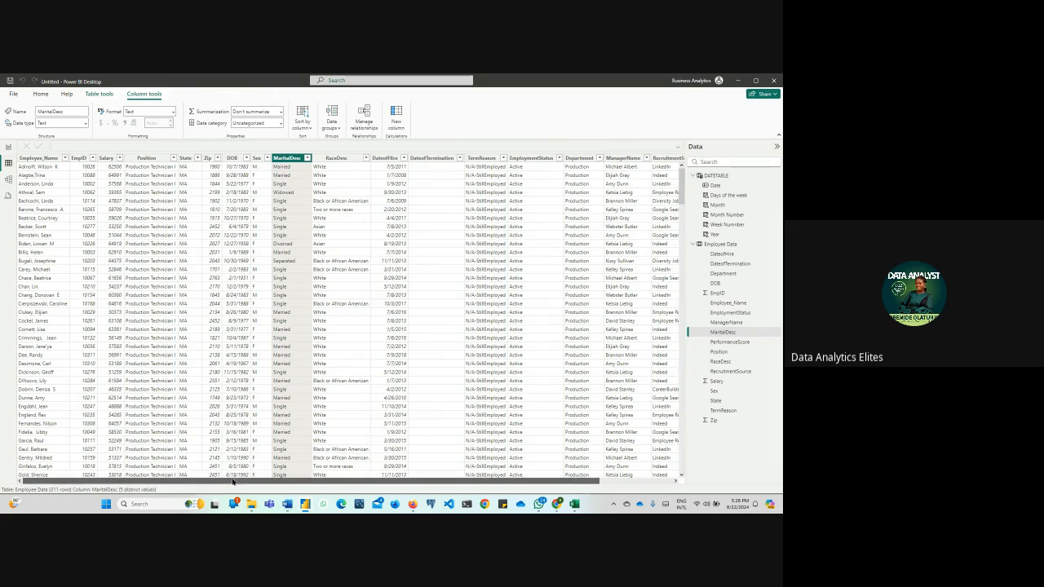
{"action": "left_click_drag", "start_coordinate": [258, 479], "coordinate": [209, 475]}
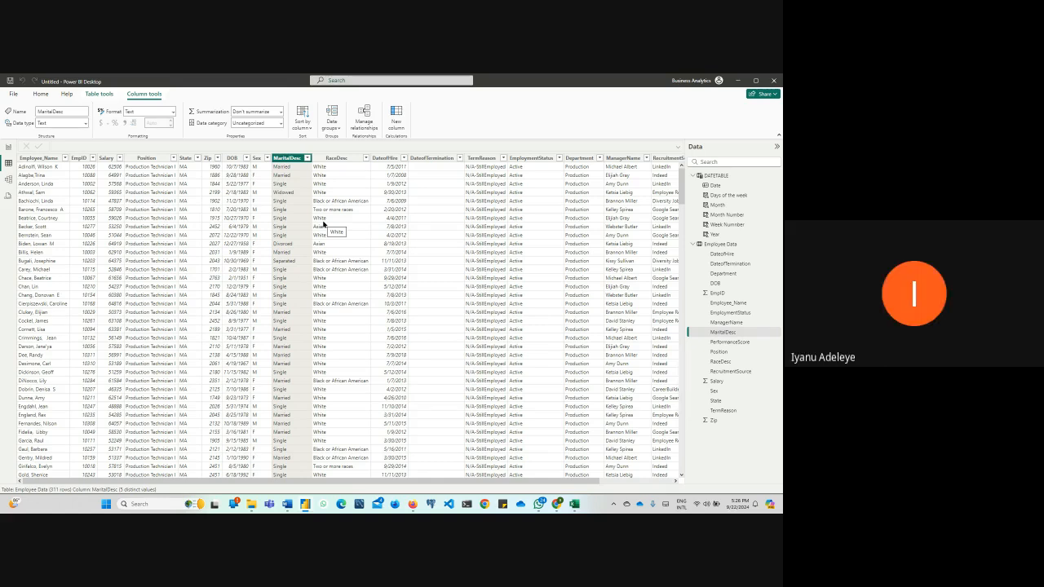
{"action": "left_click", "coordinate": [79, 158]}
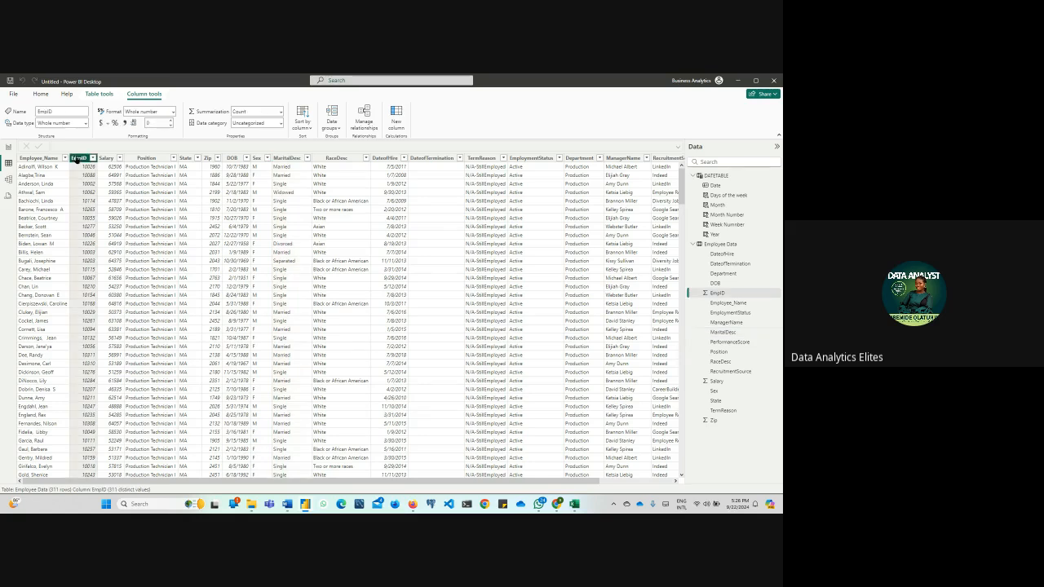
Start a new measure on the report page named Total Employee Count, using the DISTINCTCOUNT function
{"action": "left_click", "coordinate": [7, 148]}
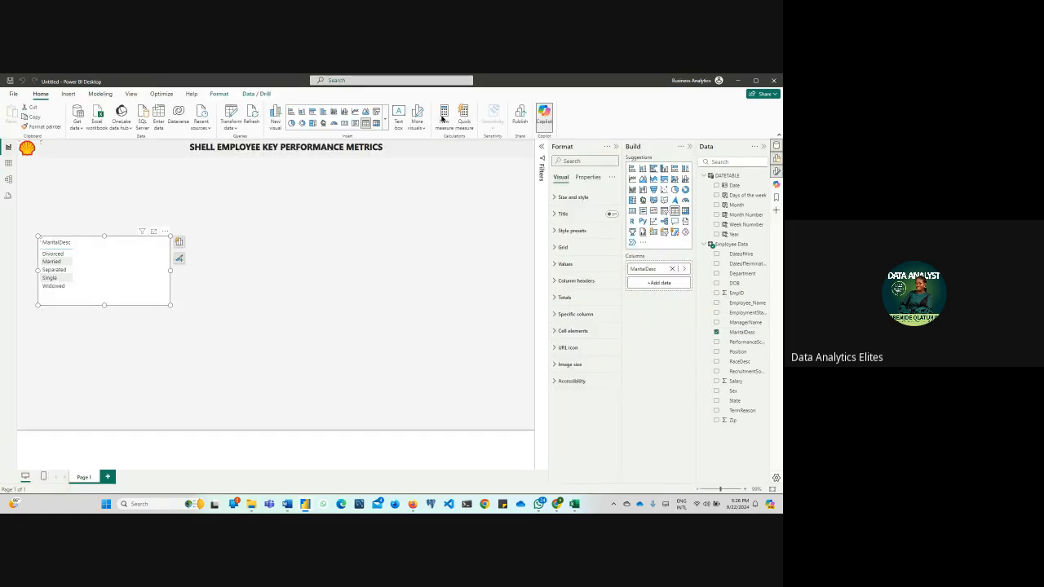
{"action": "left_click", "coordinate": [444, 119]}
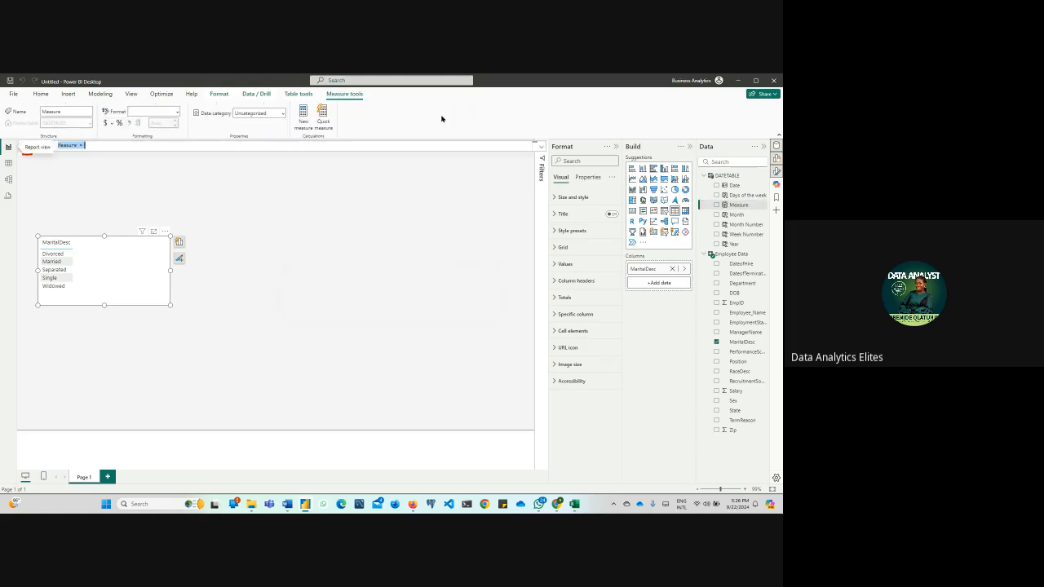
{"action": "type", "text": "Tot"}
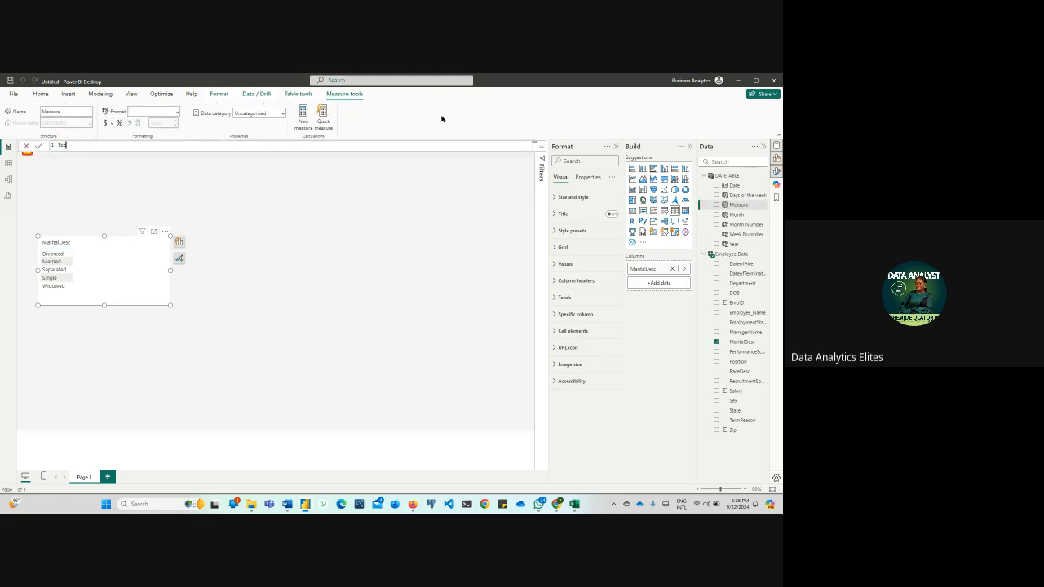
{"action": "type", "text": "al Employee Count"}
{"action": "type", "text": "= di"}
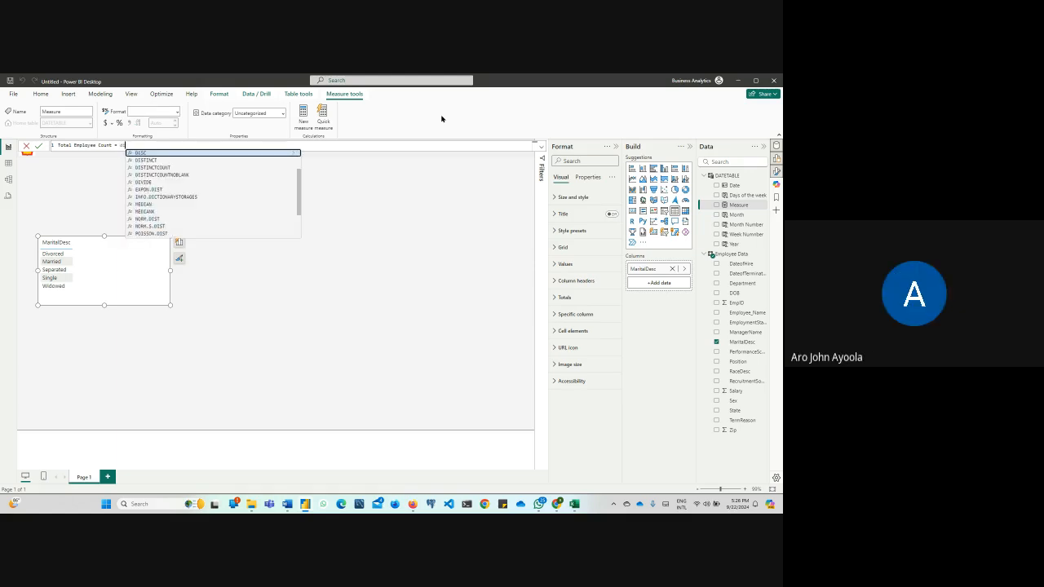
{"action": "key", "text": "Down"}
{"action": "key", "text": "Down"}
{"action": "key", "text": "Tab"}
{"action": "key", "text": "Tab"}
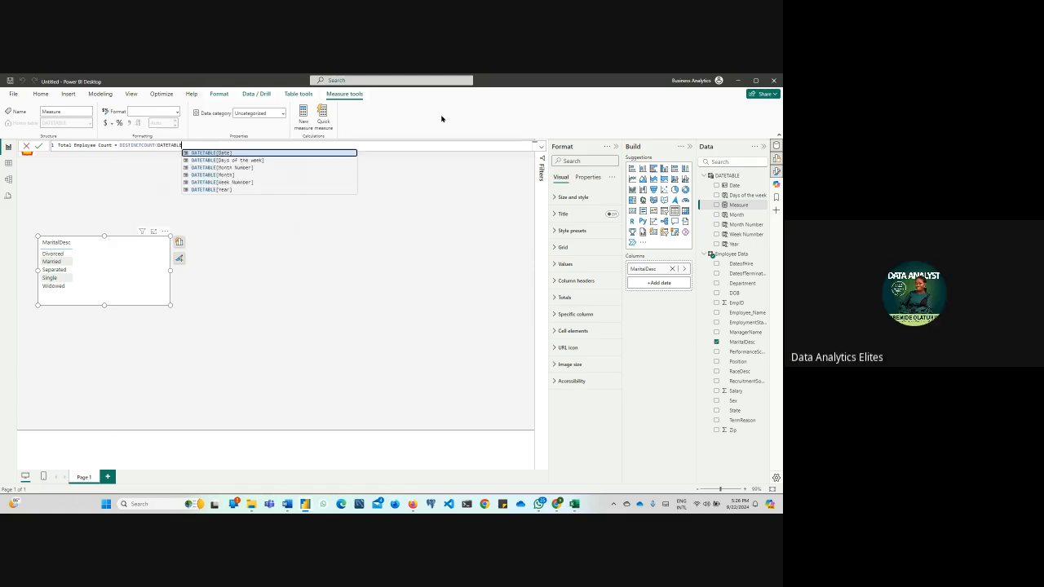
{"action": "key", "text": "BackSpace"}
{"action": "key", "text": "BackSpace"}
{"action": "key", "text": "BackSpace"}
{"action": "key", "text": "BackSpace"}
{"action": "key", "text": "BackSpace"}
{"action": "key", "text": "BackSpace"}
{"action": "key", "text": "BackSpace"}
{"action": "key", "text": "BackSpace"}
{"action": "key", "text": "BackSpace"}
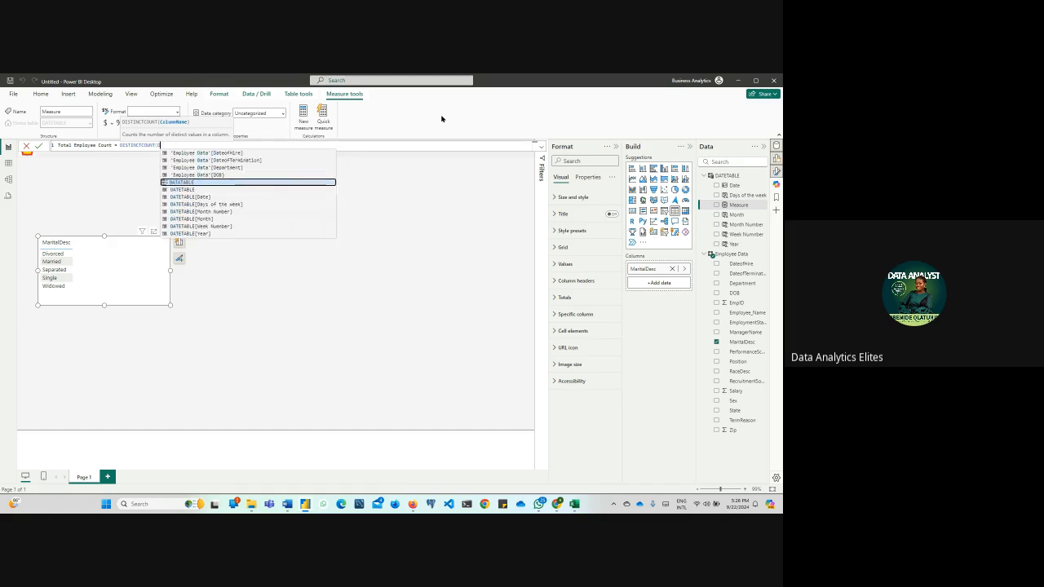
Complete the Total Employee Count measure with the EmpID column of Employee Data, commit it, and format it with a thousands separator
{"action": "type", "text": "em"}
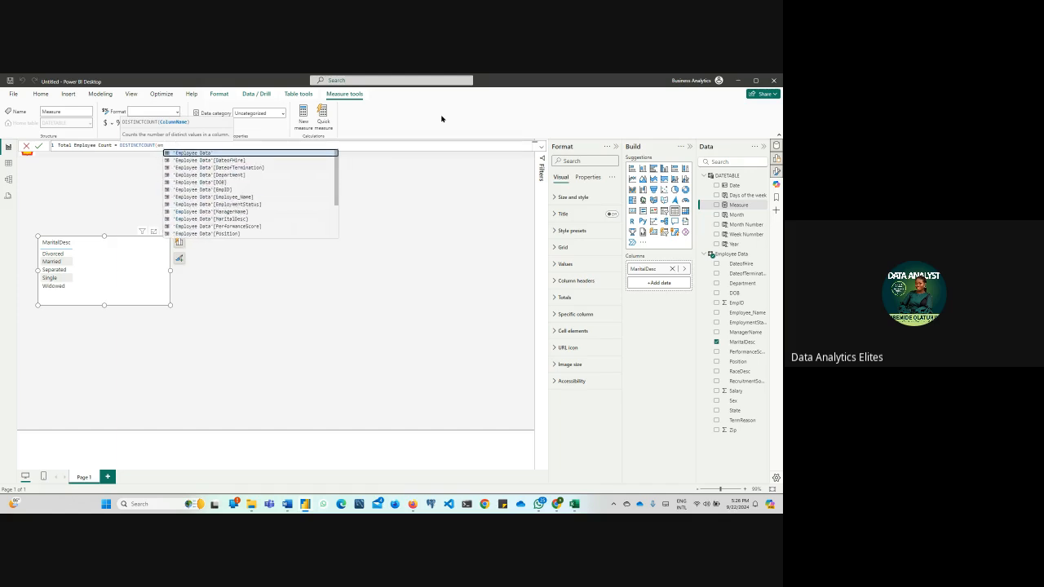
{"action": "key", "text": "Down"}
{"action": "key", "text": "Down"}
{"action": "key", "text": "Down"}
{"action": "key", "text": "Down"}
{"action": "key", "text": "Down"}
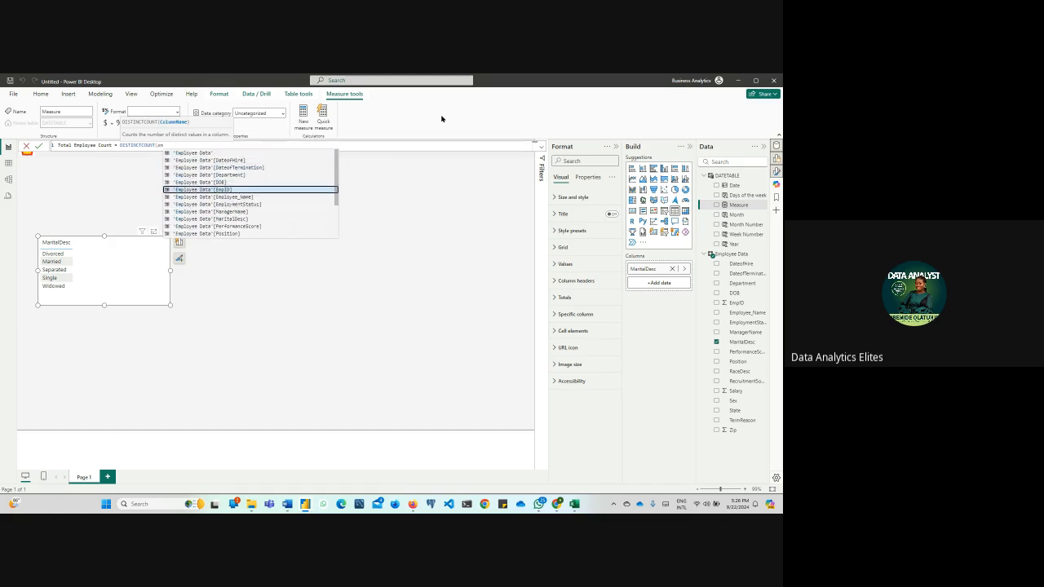
{"action": "key", "text": "Tab"}
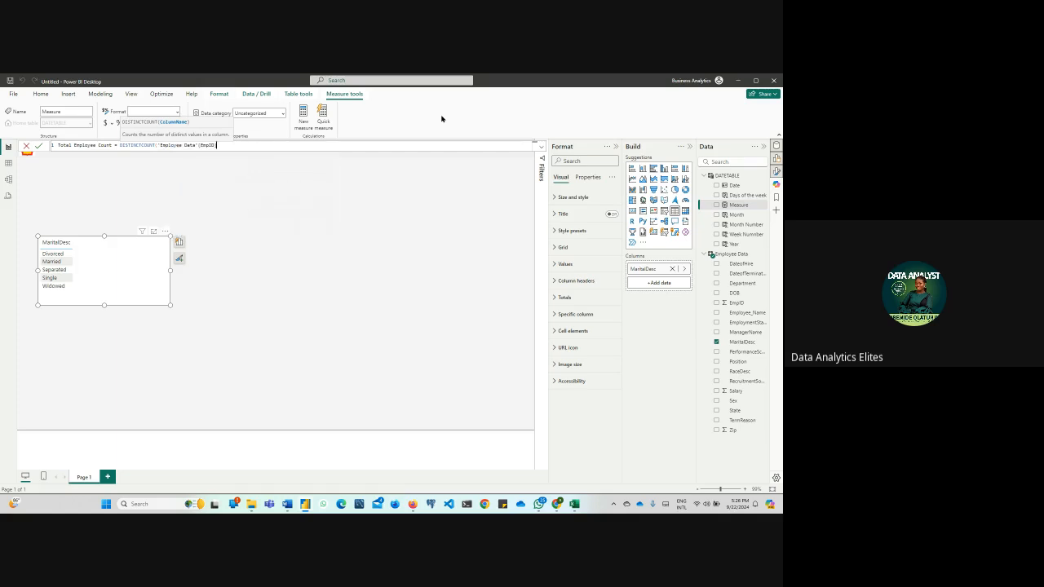
{"action": "type", "text": ")"}
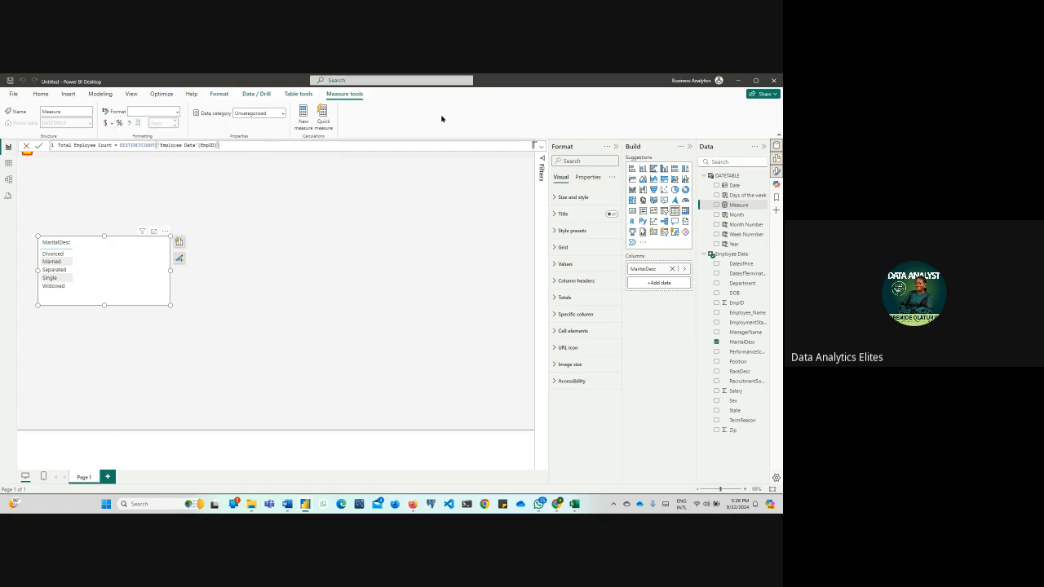
{"action": "key", "text": "Return"}
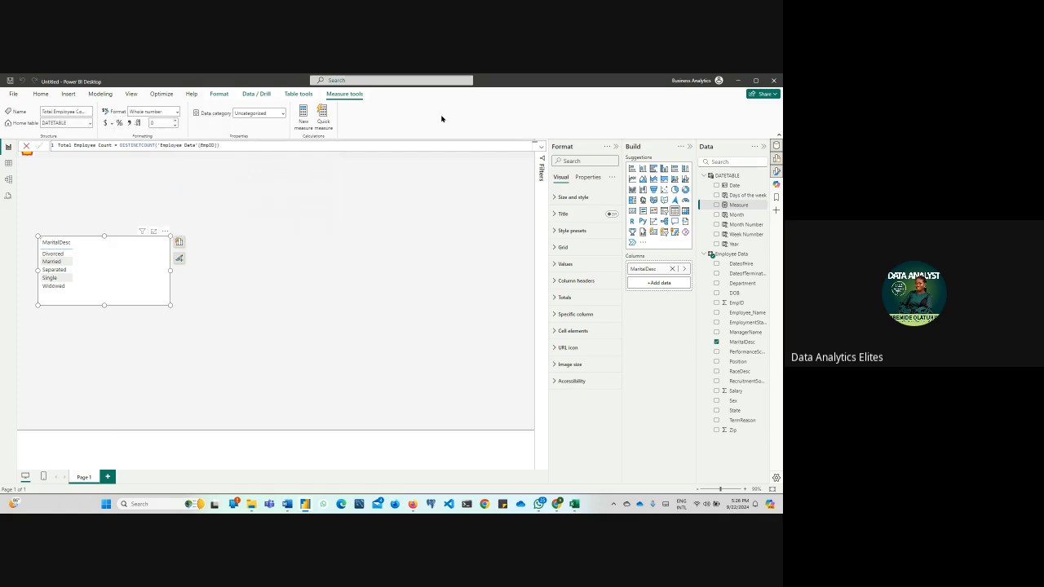
{"action": "left_click", "coordinate": [129, 122]}
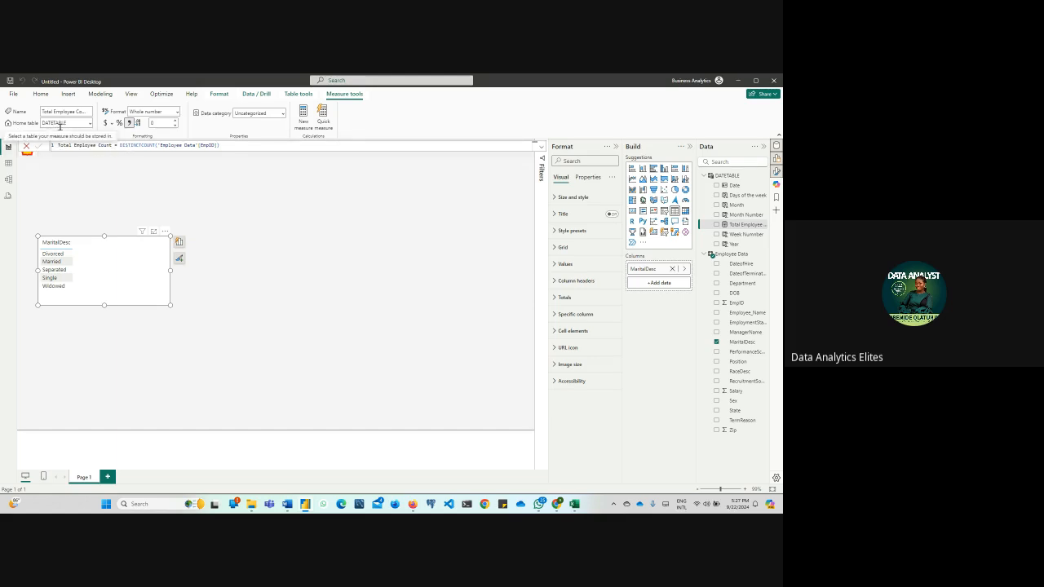
{"action": "left_click", "coordinate": [246, 199]}
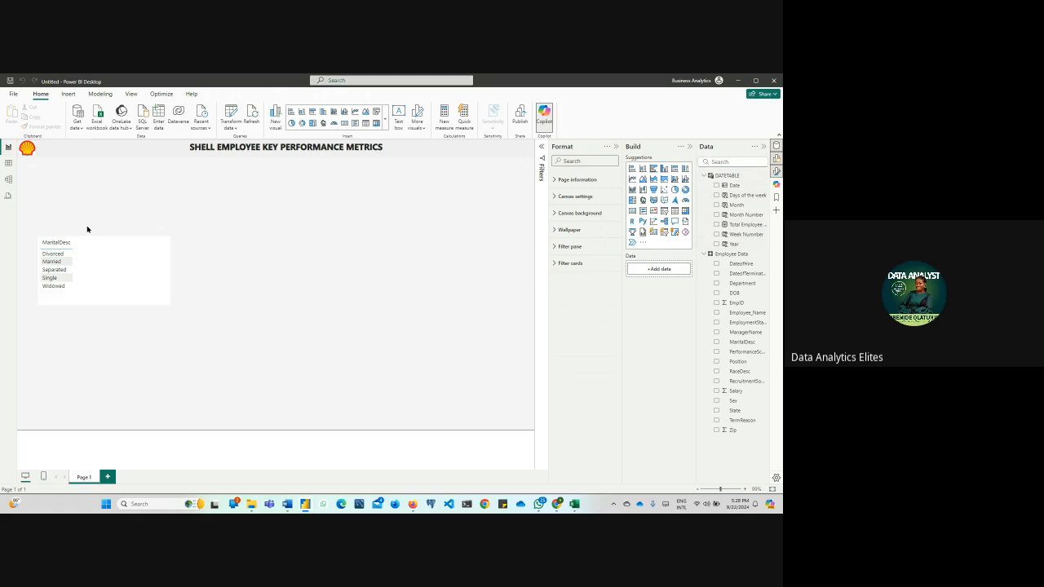
Create and load an empty manually entered table named All Formula Table, and check its contents among the data fields
{"action": "left_click", "coordinate": [160, 120]}
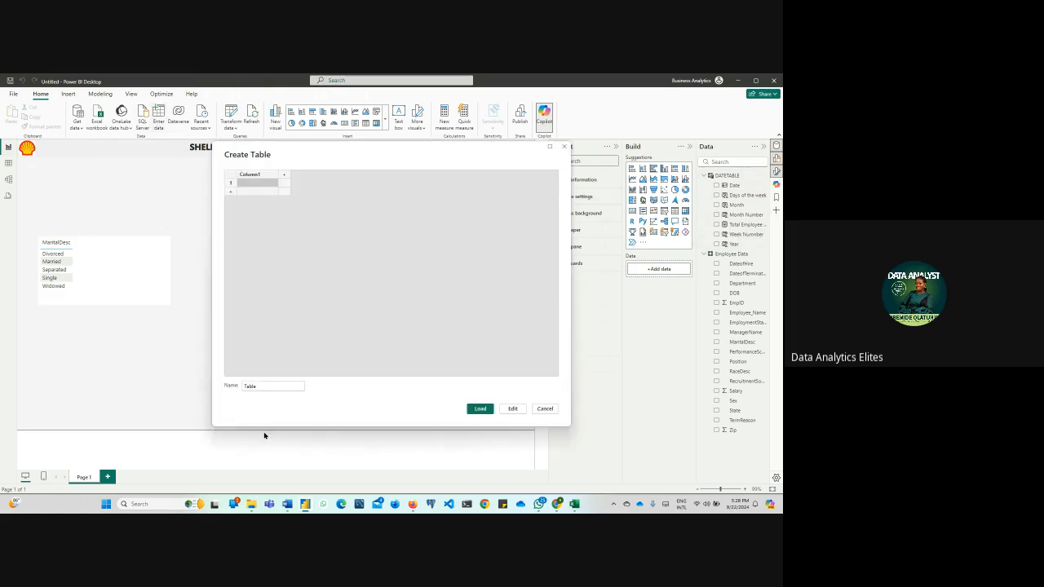
{"action": "left_click_drag", "start_coordinate": [268, 390], "coordinate": [231, 392]}
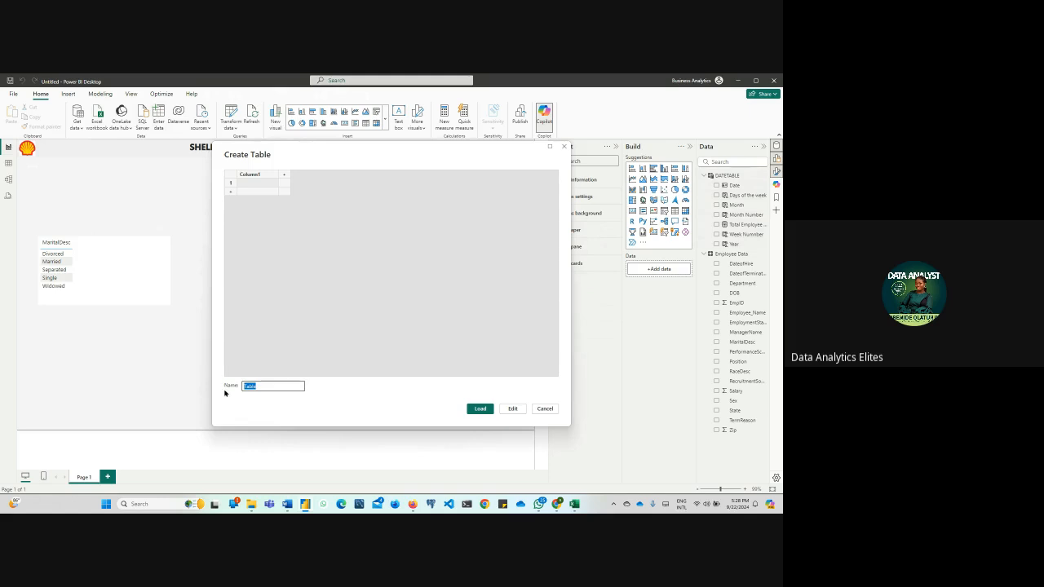
{"action": "type", "text": "All Formula"}
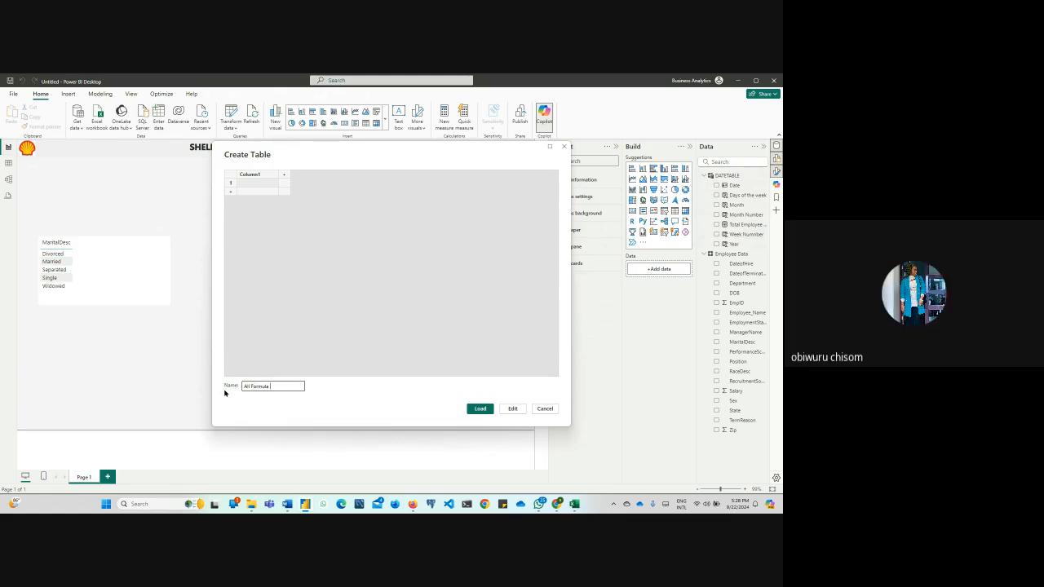
{"action": "type", "text": "Ta"}
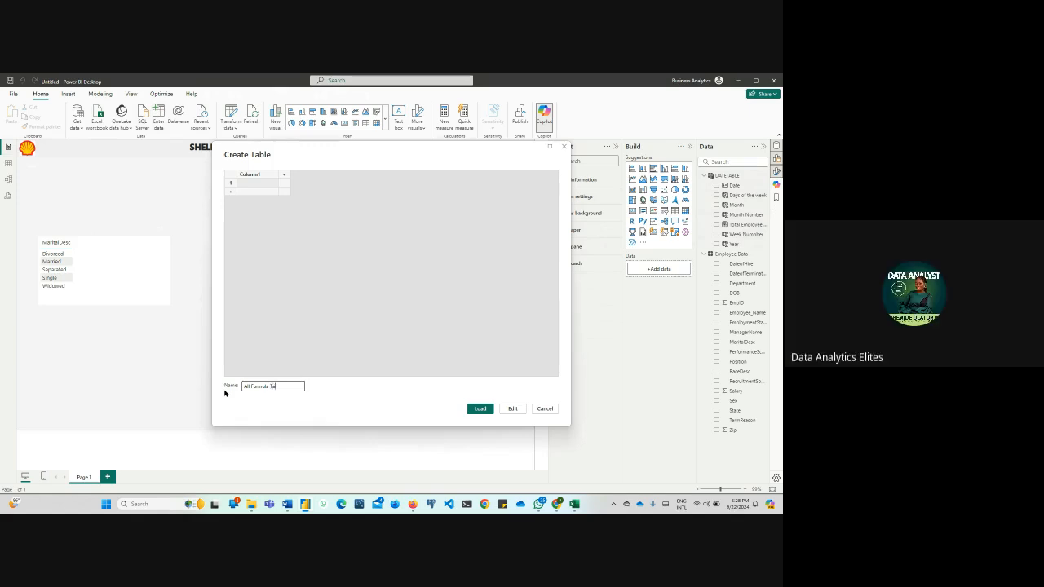
{"action": "type", "text": "ble"}
{"action": "left_click", "coordinate": [480, 409]}
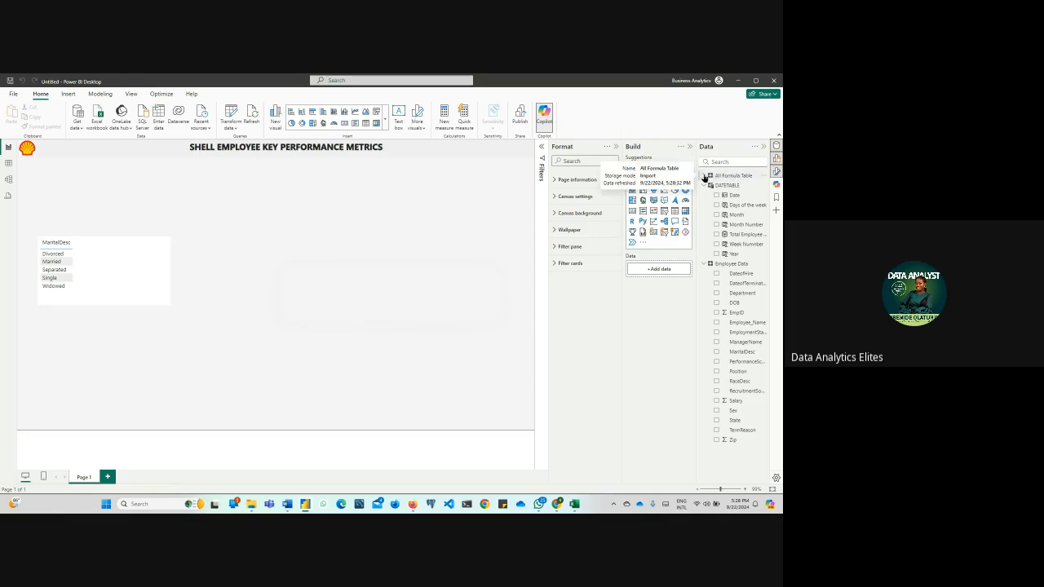
{"action": "left_click", "coordinate": [706, 176]}
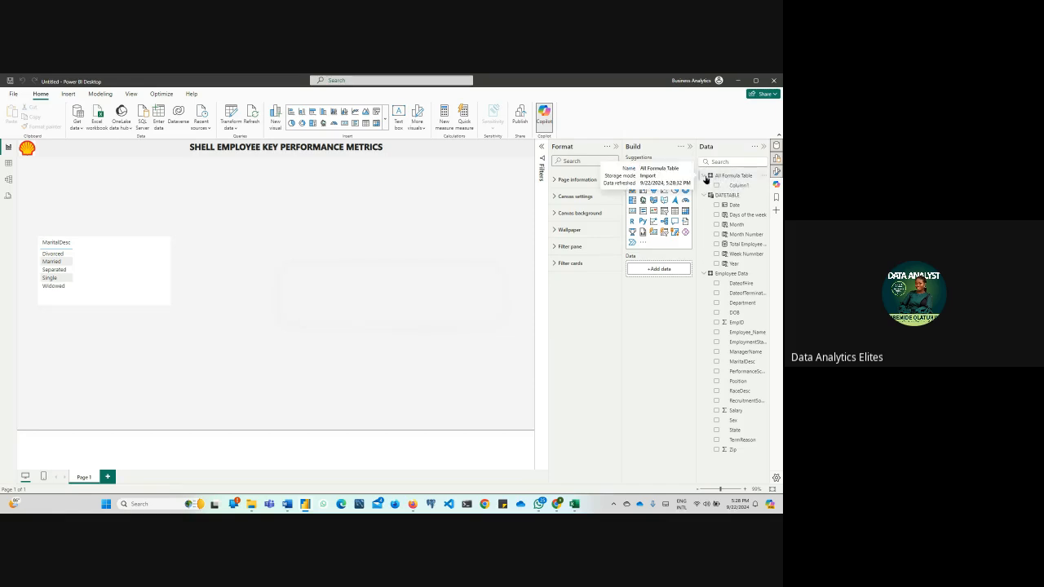
{"action": "left_click", "coordinate": [706, 176]}
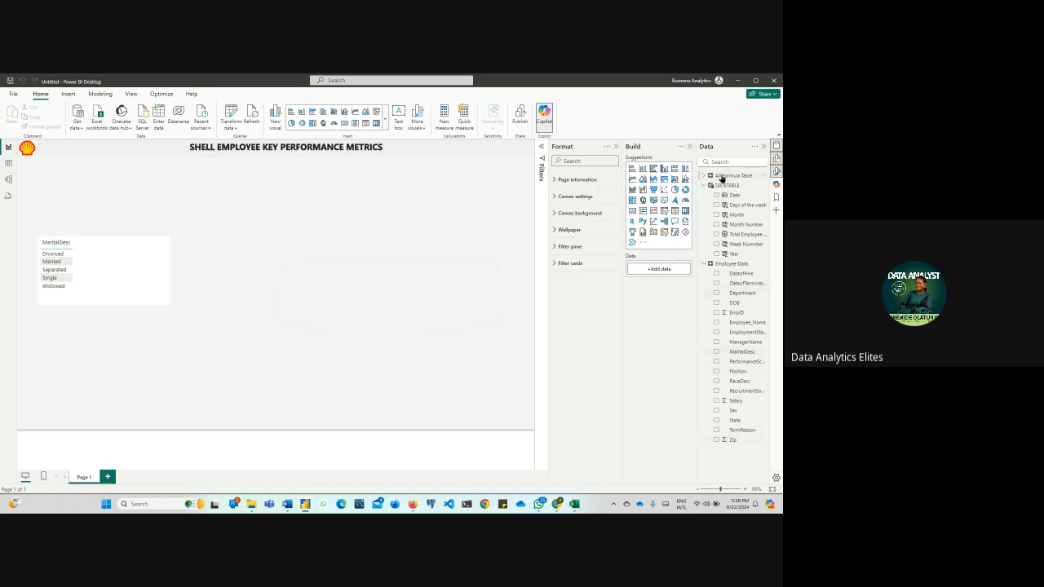
Set the home table of the Total Employee Count measure to All Formula Table
{"action": "left_click", "coordinate": [723, 176]}
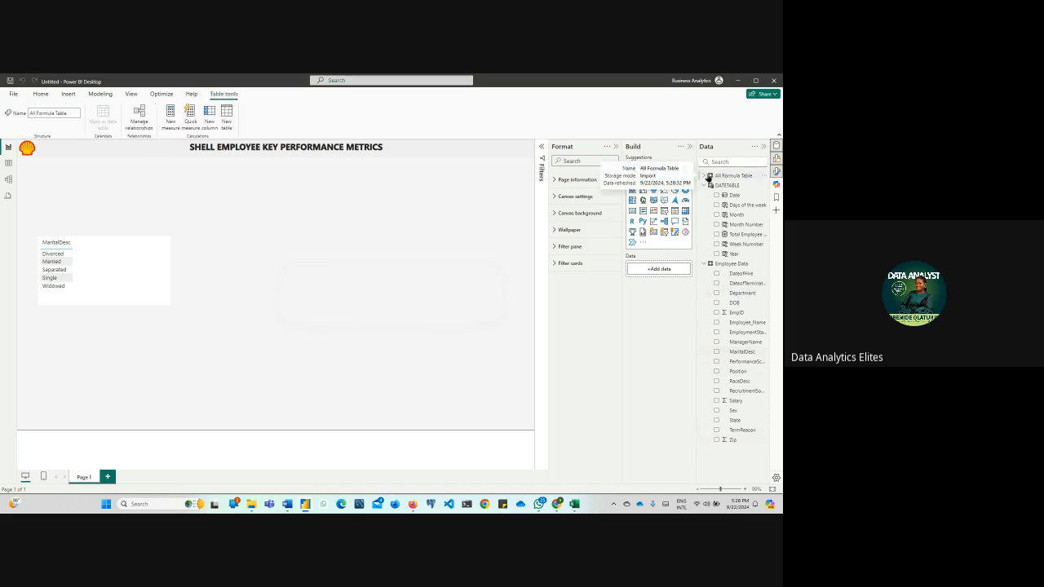
{"action": "left_click", "coordinate": [741, 235]}
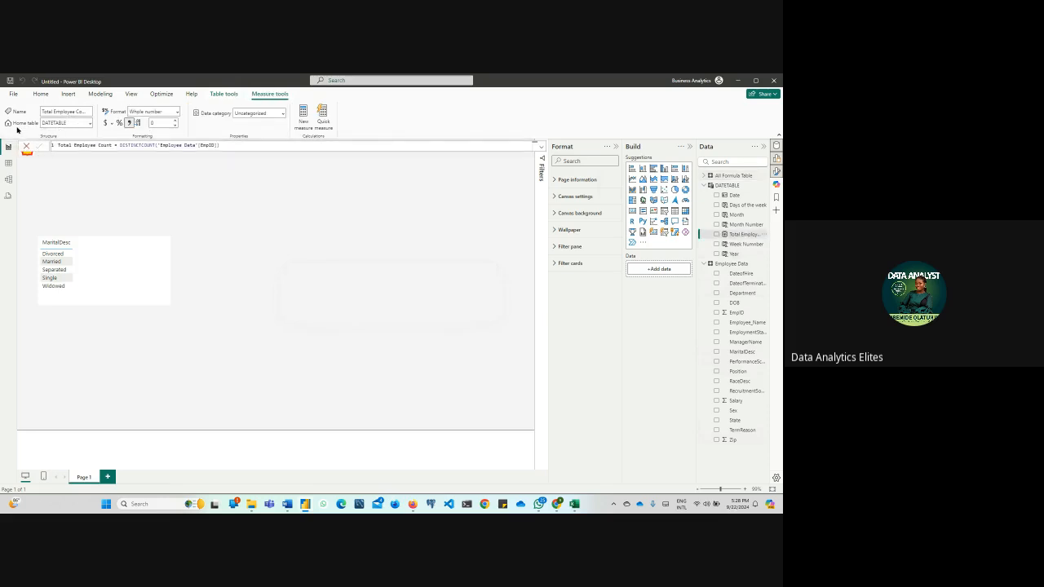
{"action": "left_click", "coordinate": [90, 122]}
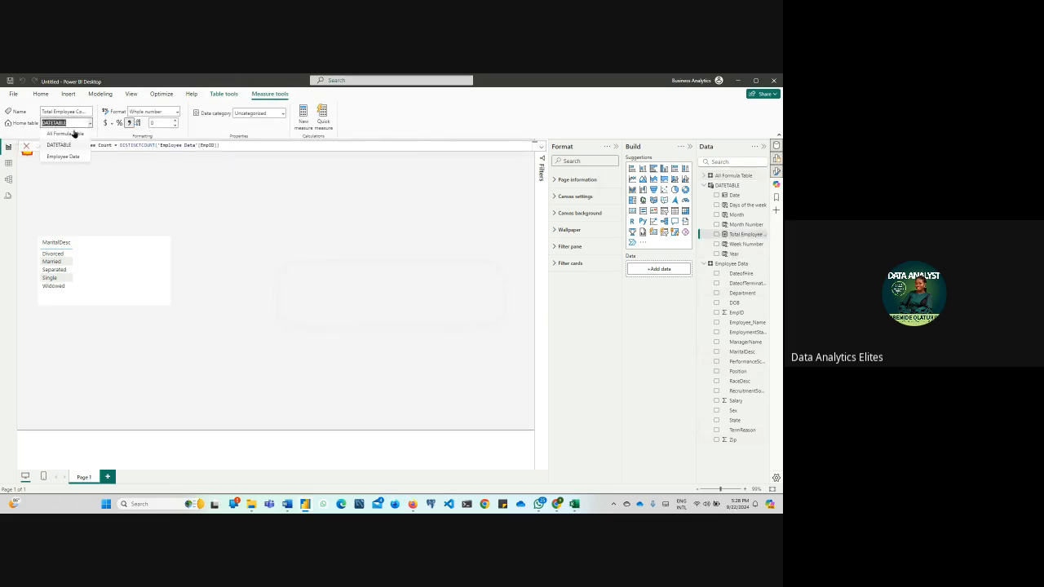
{"action": "left_click", "coordinate": [65, 133]}
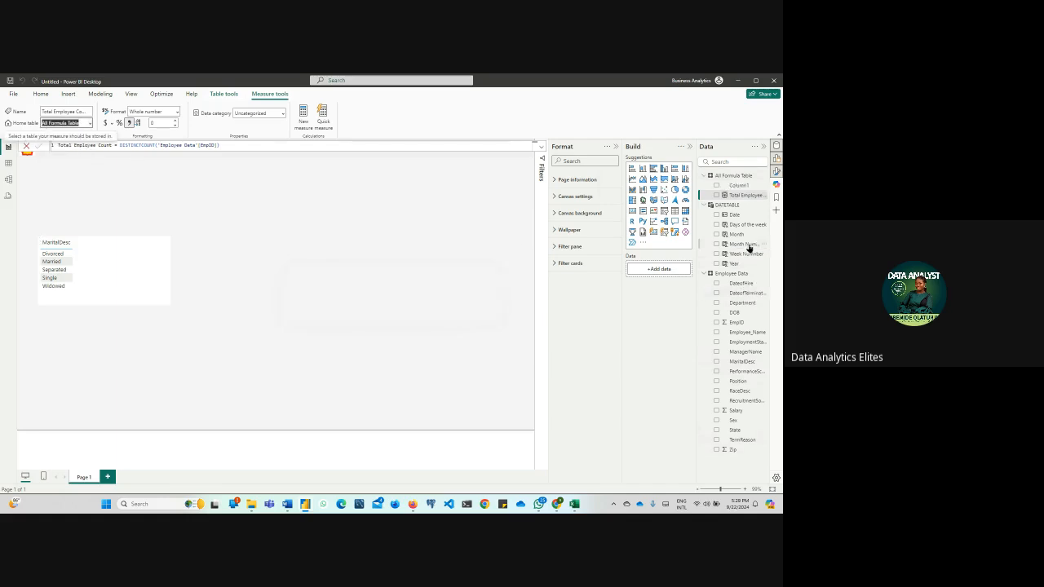
{"action": "left_click", "coordinate": [247, 146]}
{"action": "key", "text": "Return"}
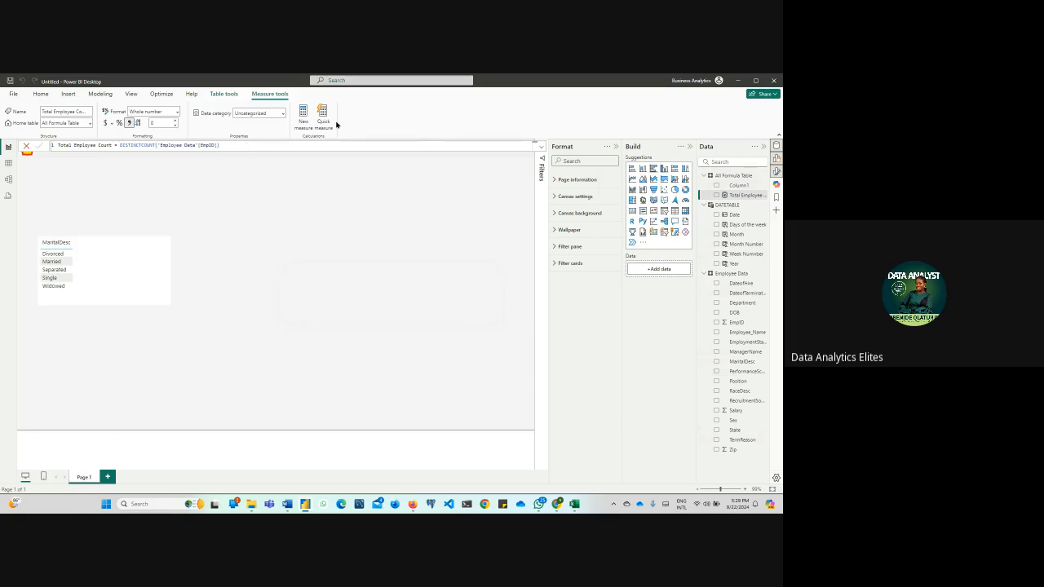
Delete the empty Column1 from All Formula Table
{"action": "right_click", "coordinate": [764, 187]}
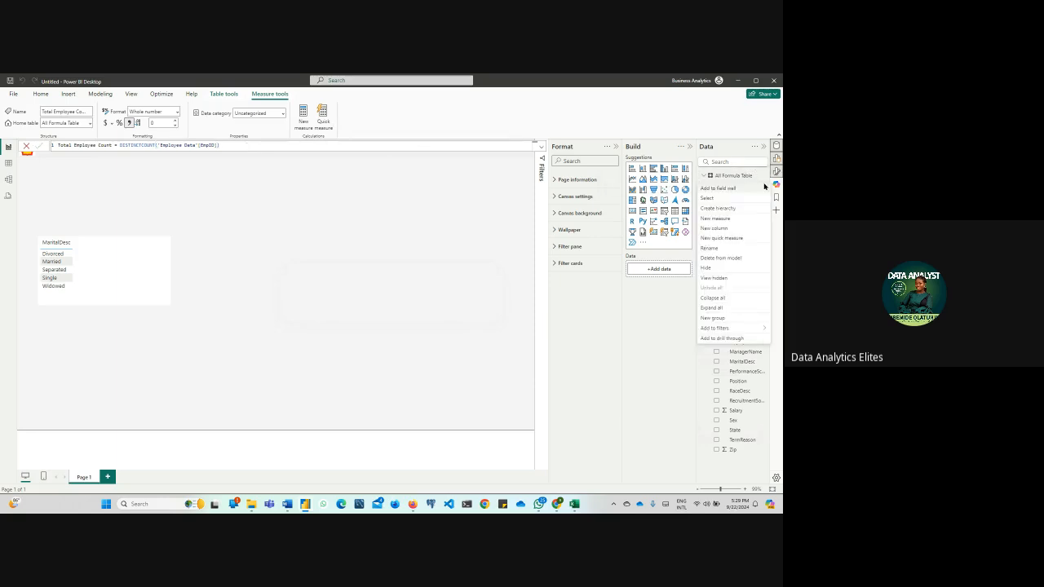
{"action": "left_click", "coordinate": [730, 258]}
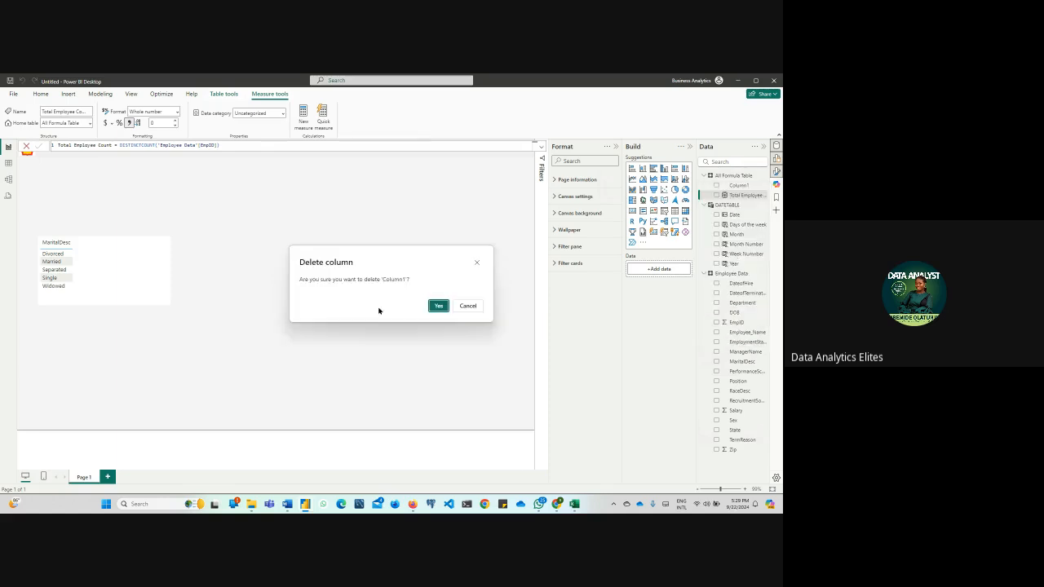
{"action": "left_click", "coordinate": [436, 306]}
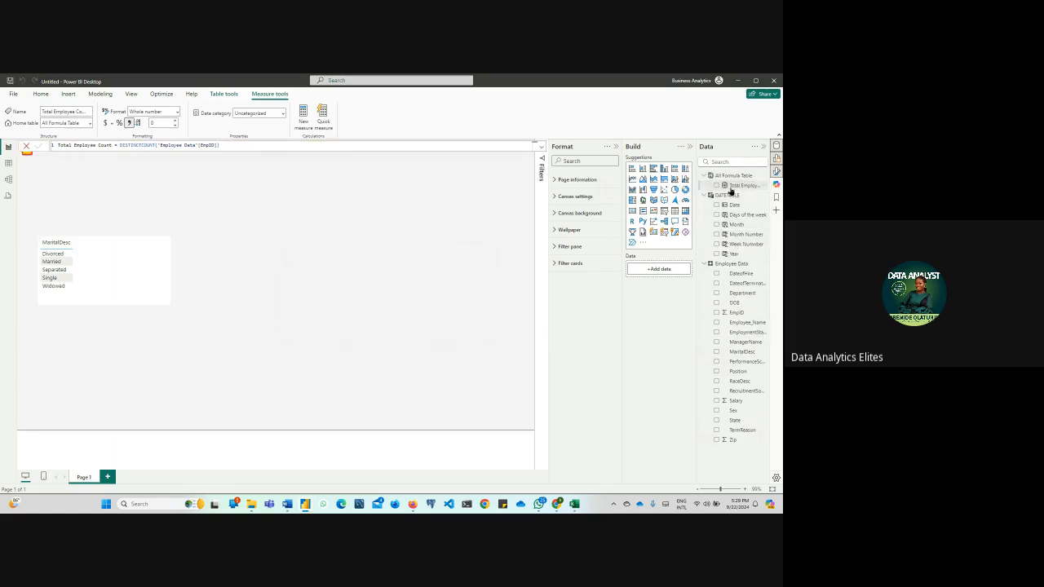
{"action": "left_click", "coordinate": [366, 259]}
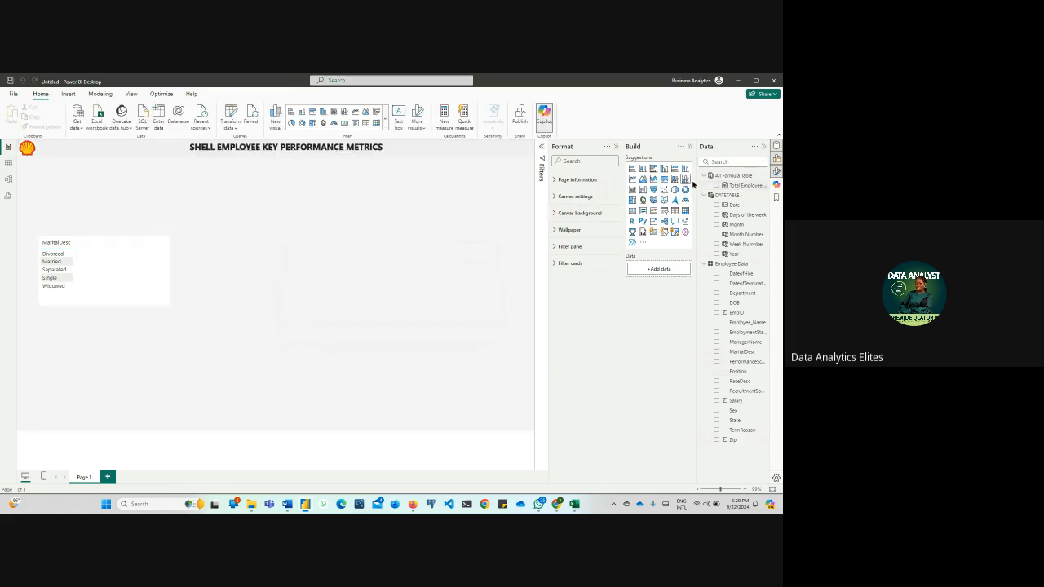
Enlarge the MaritalDesc table visual and add the Total Employee Count measure to it as a second column
{"action": "left_click", "coordinate": [128, 273]}
{"action": "left_click_drag", "start_coordinate": [168, 304], "coordinate": [206, 354]}
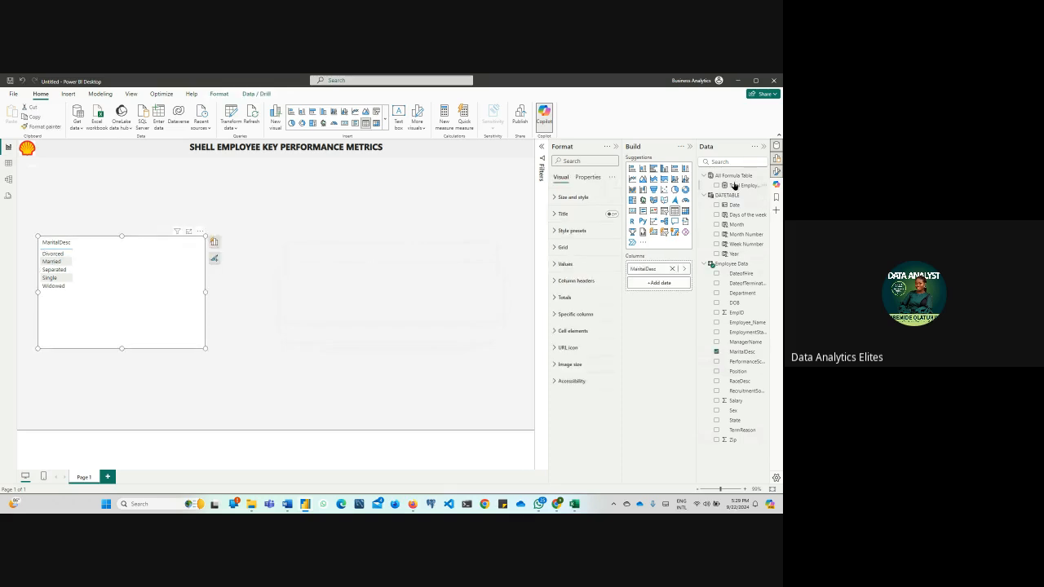
{"action": "left_click_drag", "start_coordinate": [735, 186], "coordinate": [122, 267]}
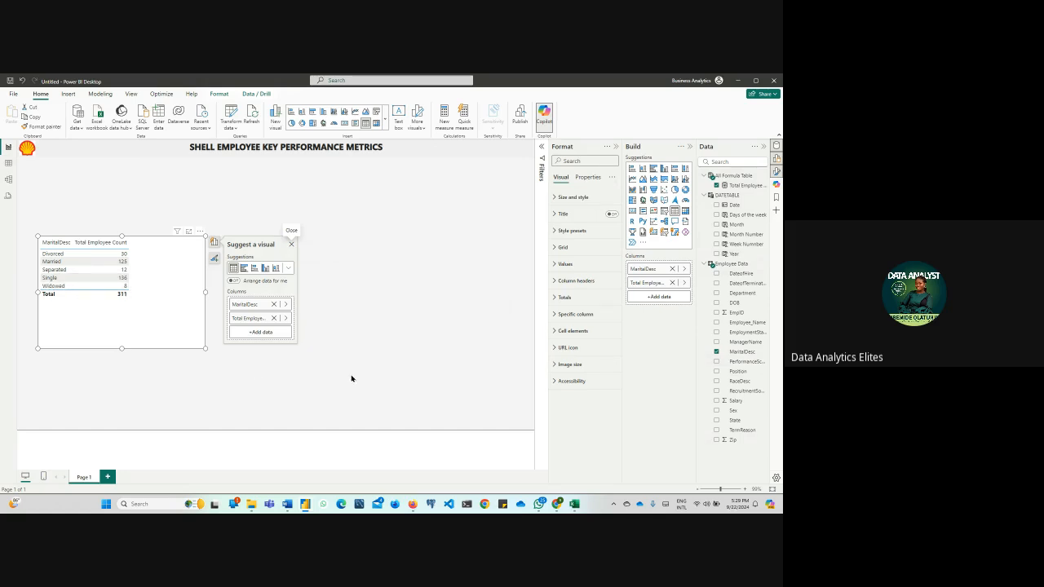
Shrink the MaritalDesc table to about a fifth of the page width and move it slightly right and up
{"action": "left_click_drag", "start_coordinate": [204, 348], "coordinate": [142, 323]}
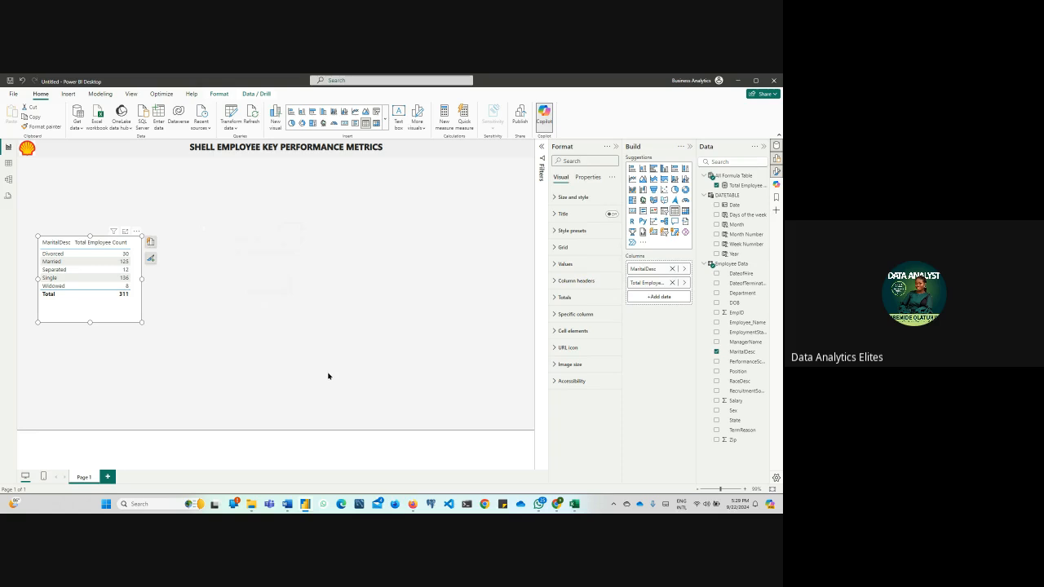
{"action": "mouse_move", "coordinate": [418, 508]}
{"action": "left_click_drag", "start_coordinate": [103, 315], "coordinate": [144, 305]}
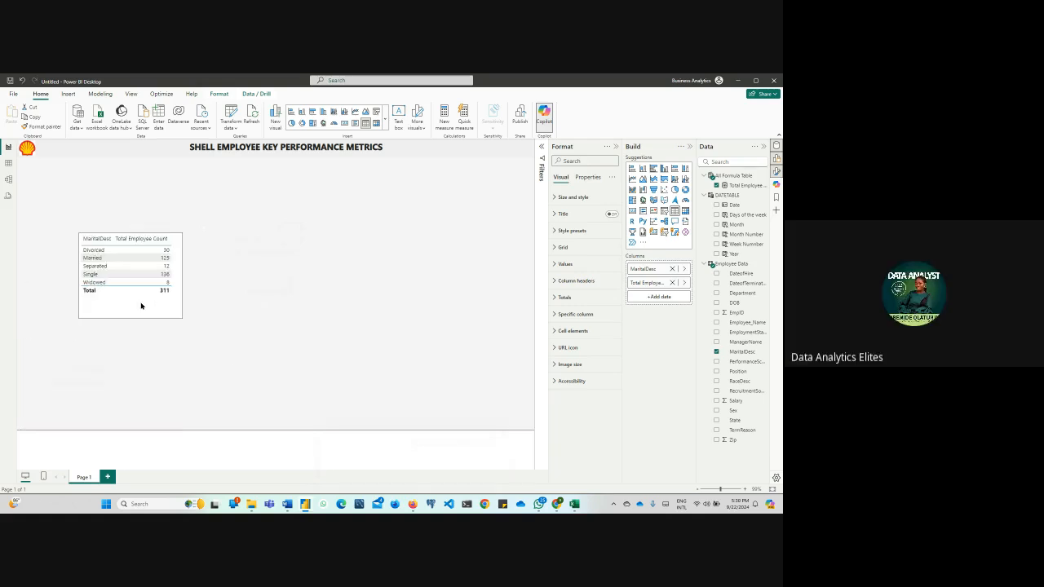
Duplicate the MaritalDesc table visual and place the copy to the right of the original, near the page's middle
{"action": "key", "text": "ctrl+c"}
{"action": "key", "text": "ctrl+v"}
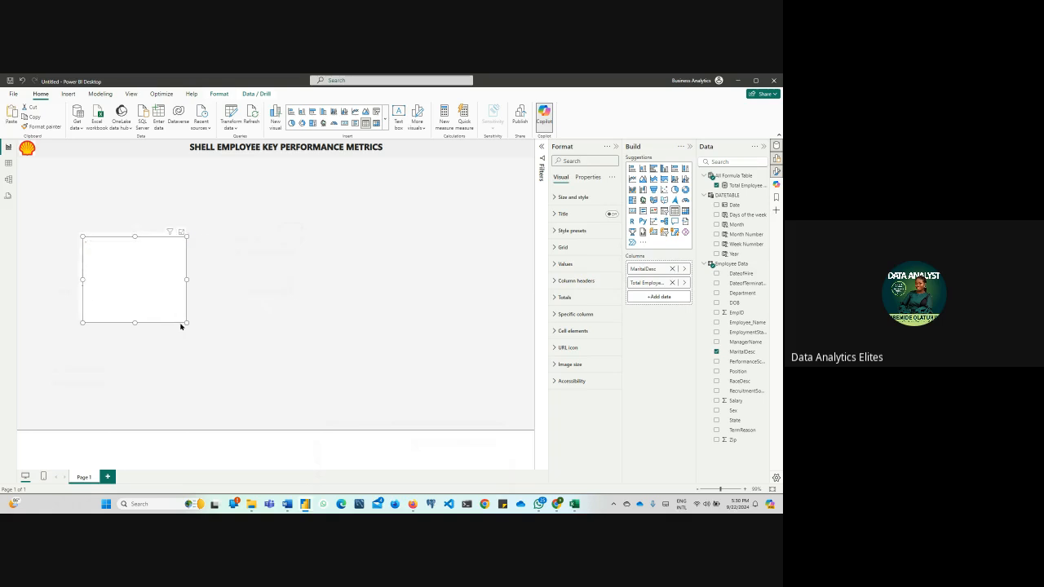
{"action": "left_click", "coordinate": [268, 323]}
{"action": "left_click_drag", "start_coordinate": [136, 345], "coordinate": [314, 295]}
{"action": "left_click", "coordinate": [269, 282]}
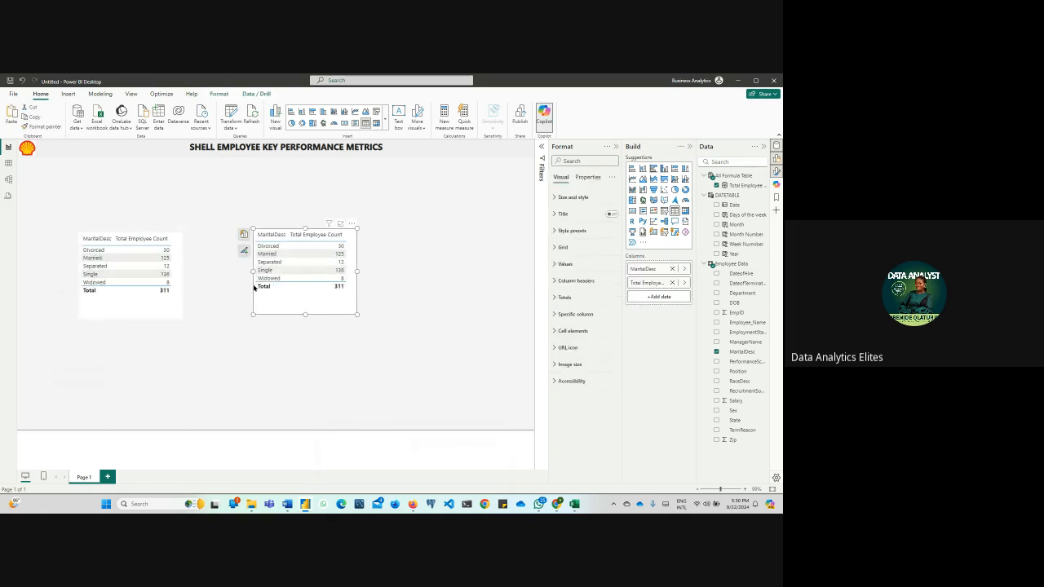
Convert the copied table into a stacked bar chart, enlarge it to over a quarter of the page width, and browse the other visual types
{"action": "left_click", "coordinate": [291, 112]}
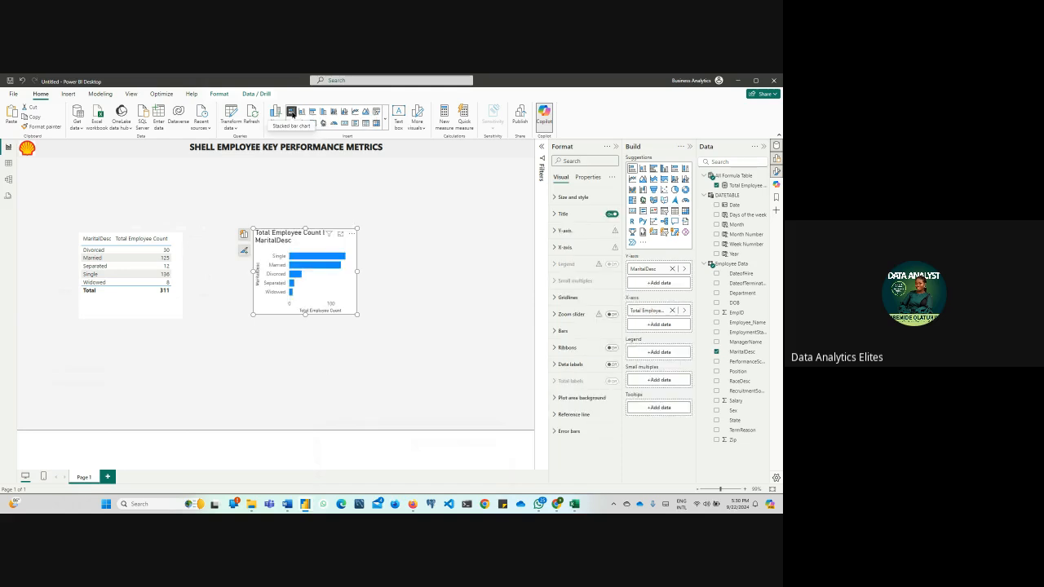
{"action": "left_click_drag", "start_coordinate": [356, 313], "coordinate": [398, 356]}
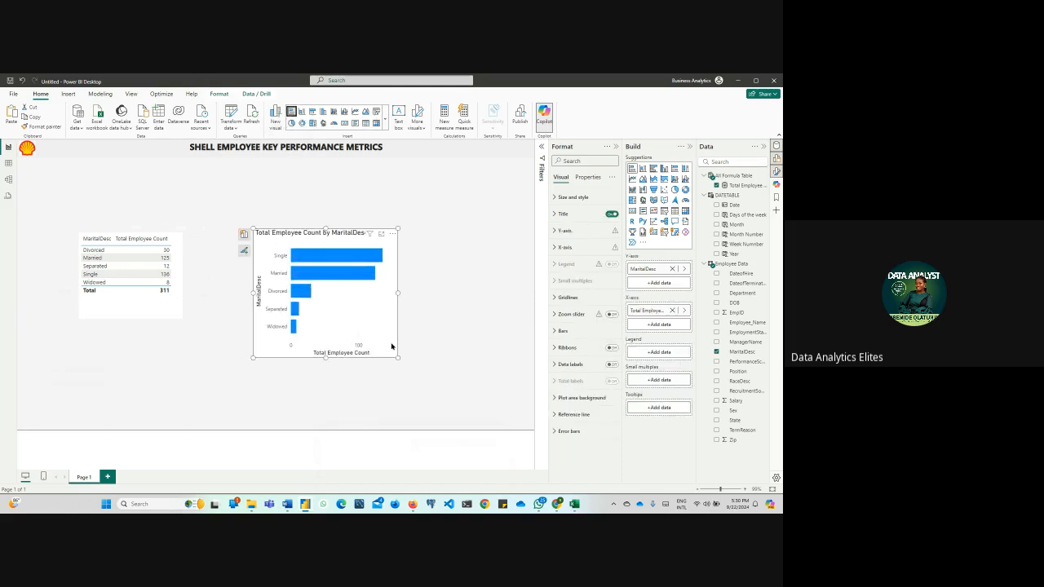
{"action": "left_click", "coordinate": [385, 123]}
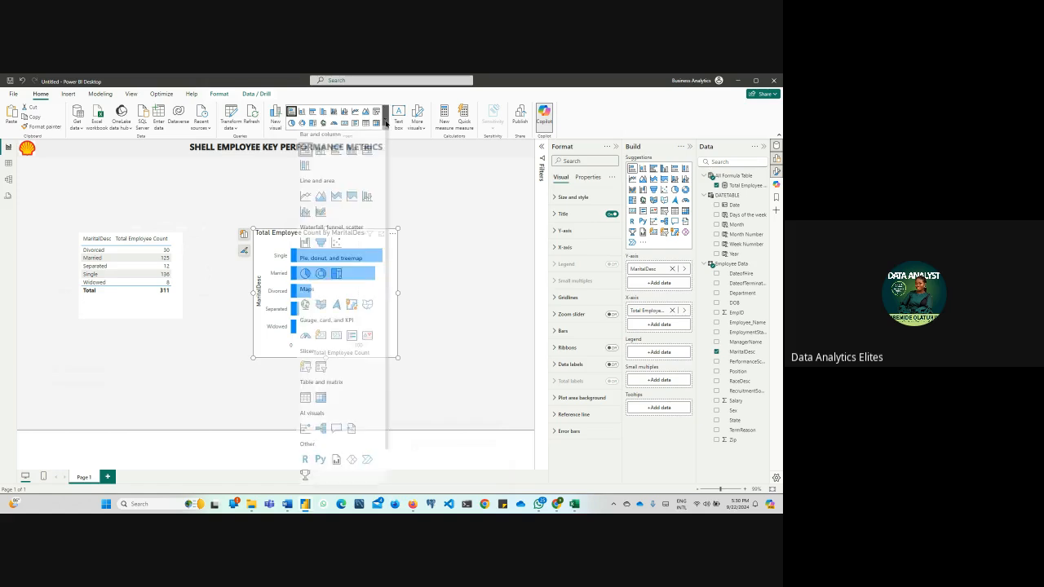
{"action": "left_click", "coordinate": [249, 192]}
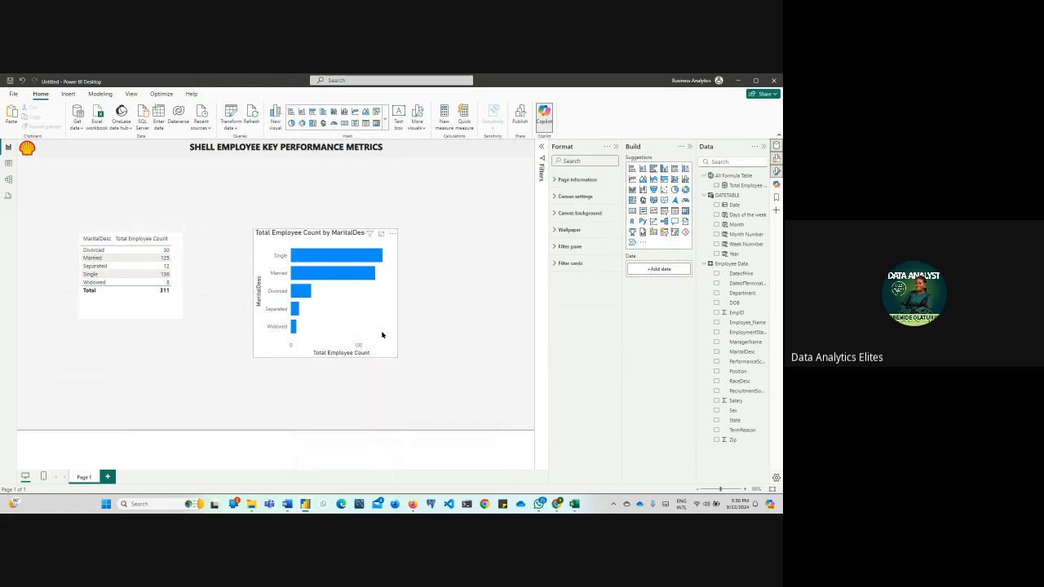
Change the bar chart to a pie chart and enlarge it to about a third of the page width and half its height
{"action": "left_click", "coordinate": [392, 356]}
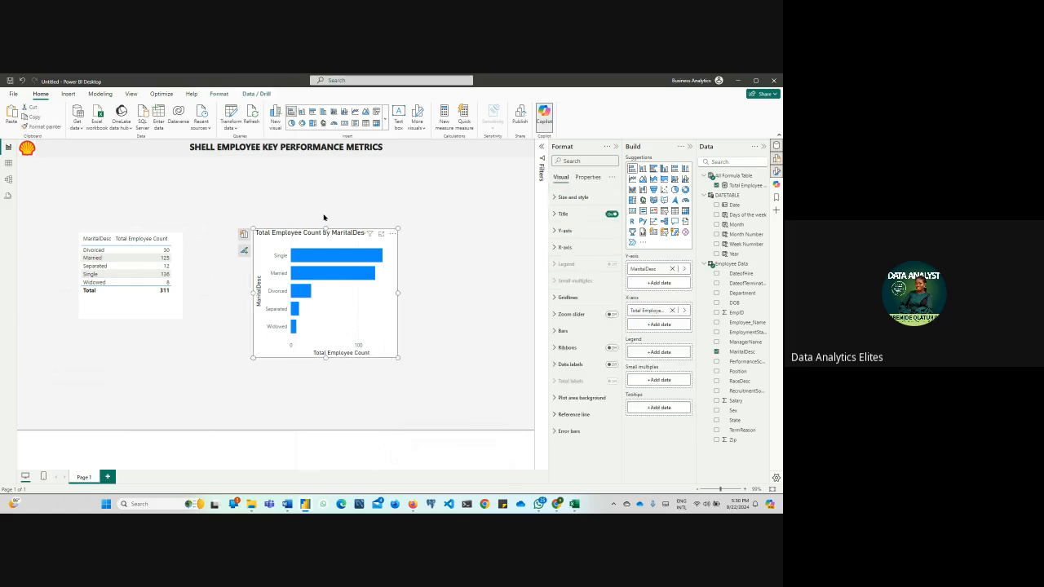
{"action": "left_click", "coordinate": [292, 122]}
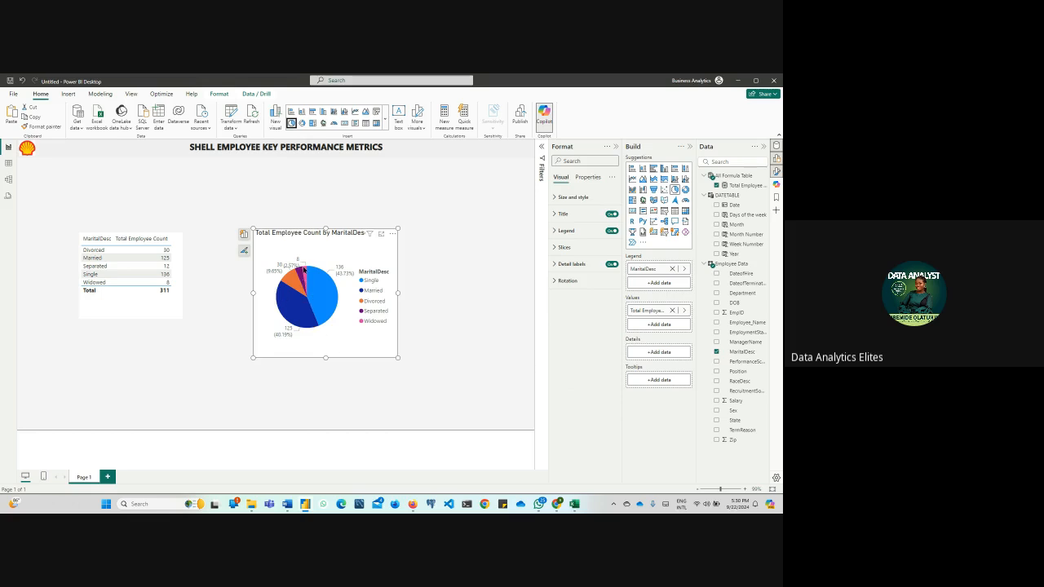
{"action": "left_click_drag", "start_coordinate": [396, 358], "coordinate": [432, 378]}
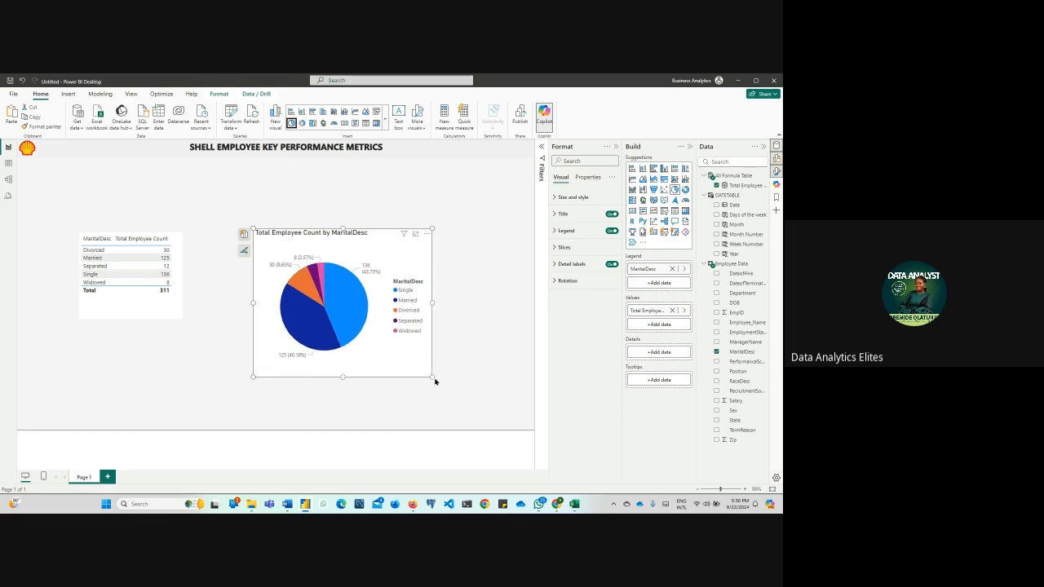
Try the pie chart as a treemap and convert it into a clustered bar chart
{"action": "left_click", "coordinate": [312, 123]}
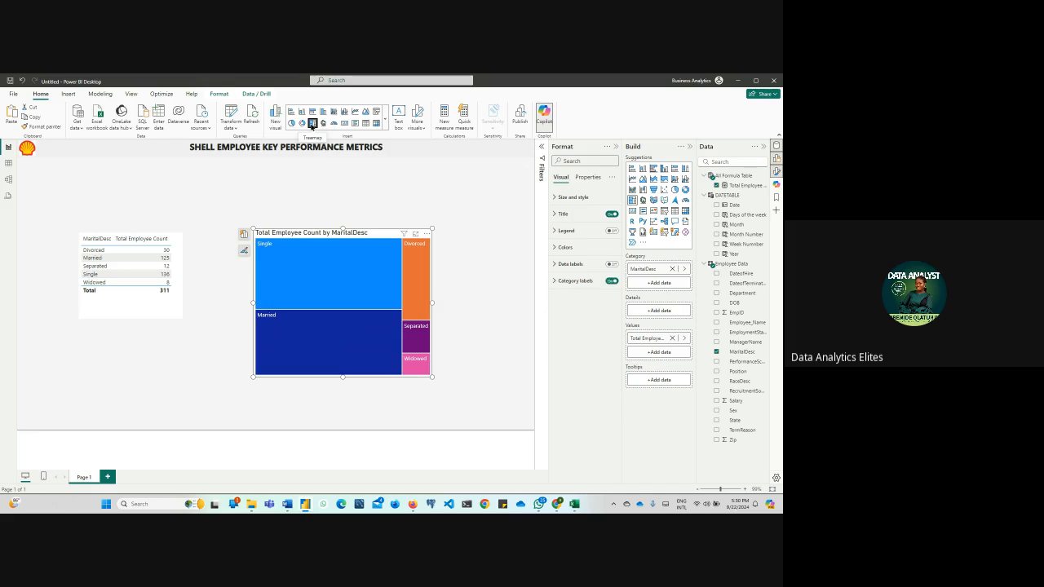
{"action": "left_click", "coordinate": [386, 123]}
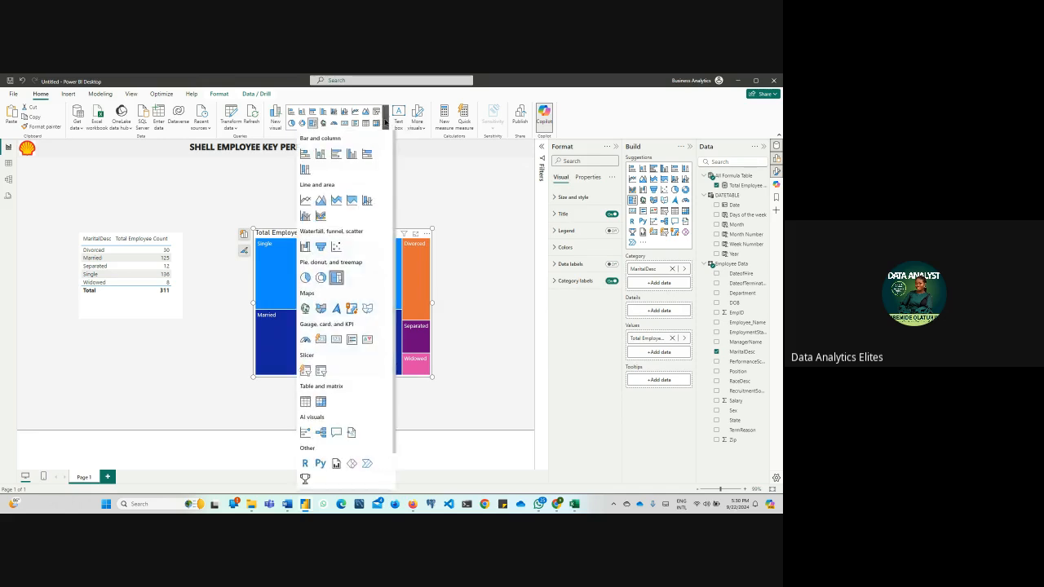
{"action": "left_click", "coordinate": [335, 154]}
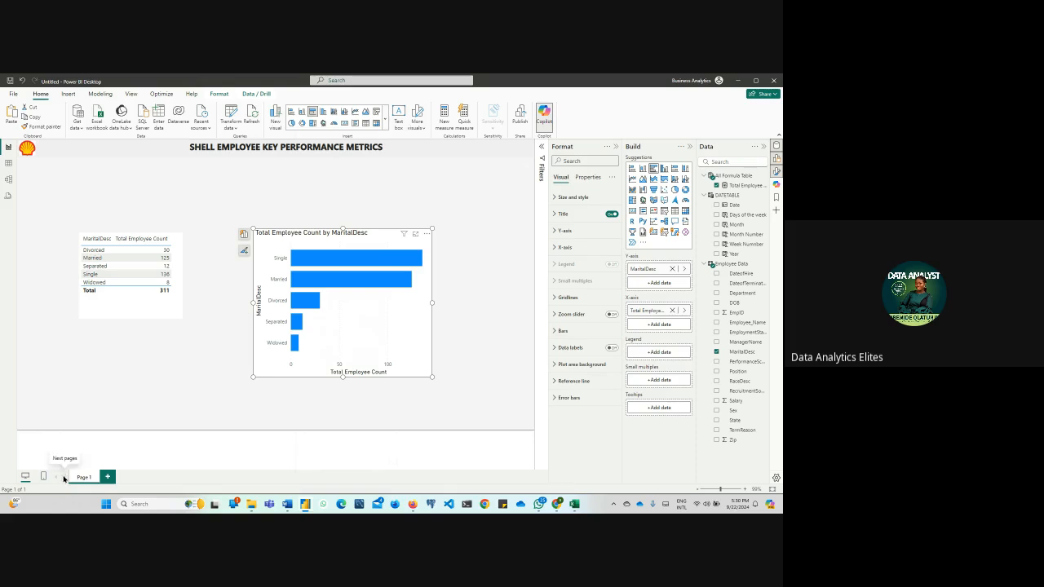
Remove the MaritalDesc table visual from the report page
{"action": "left_click", "coordinate": [129, 315]}
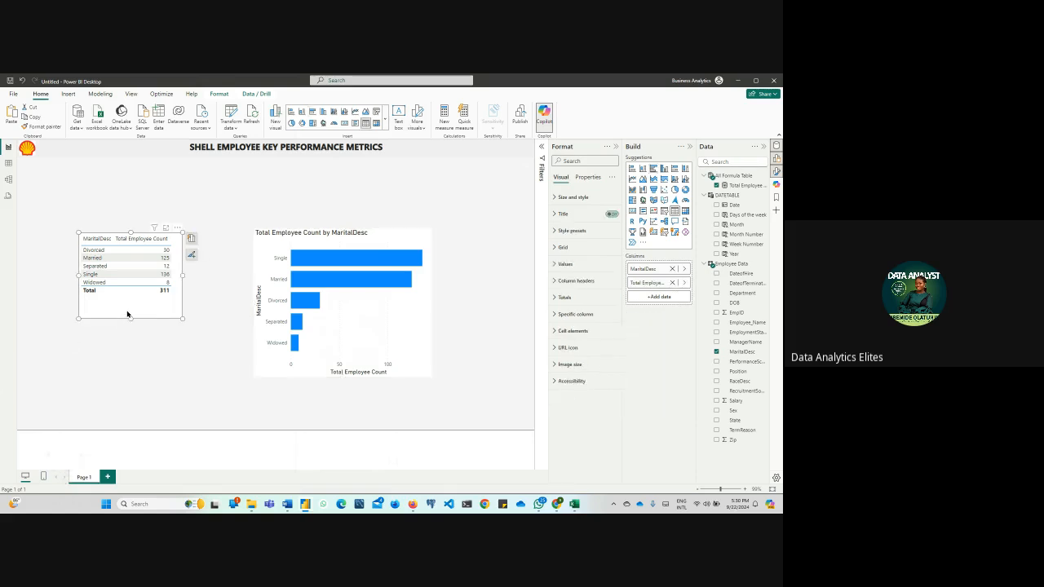
{"action": "left_click", "coordinate": [177, 228]}
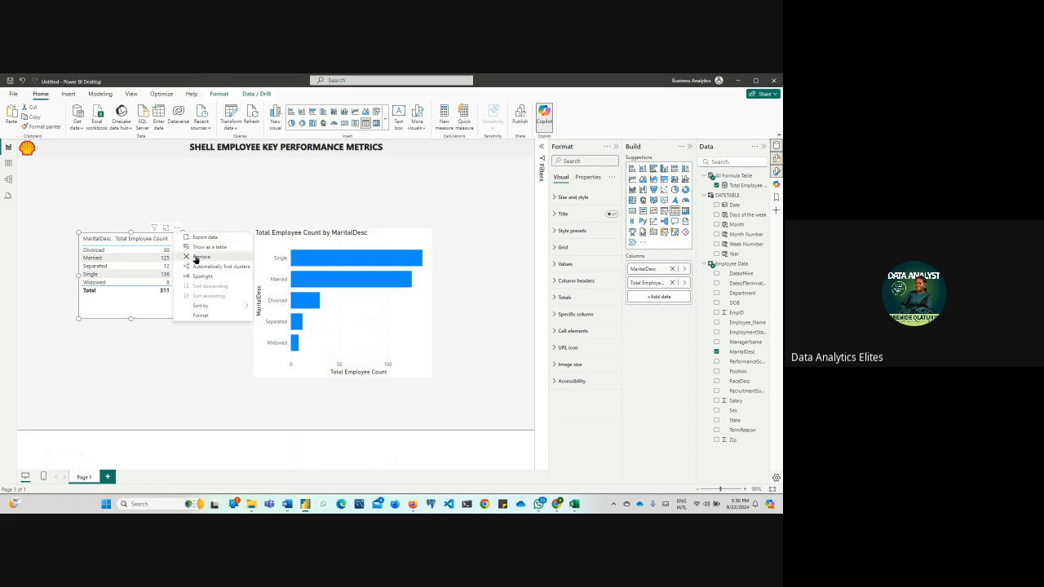
{"action": "left_click", "coordinate": [200, 256]}
Move the bar chart to the page's lower-left area and shrink it to under a third of the page width
{"action": "left_click", "coordinate": [269, 253]}
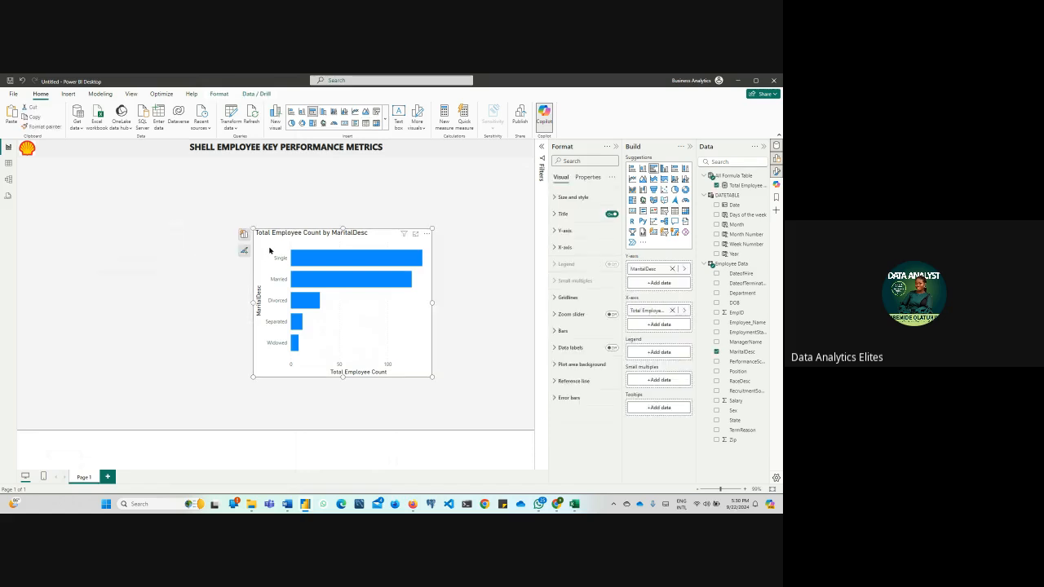
{"action": "left_click_drag", "start_coordinate": [269, 253], "coordinate": [54, 282]}
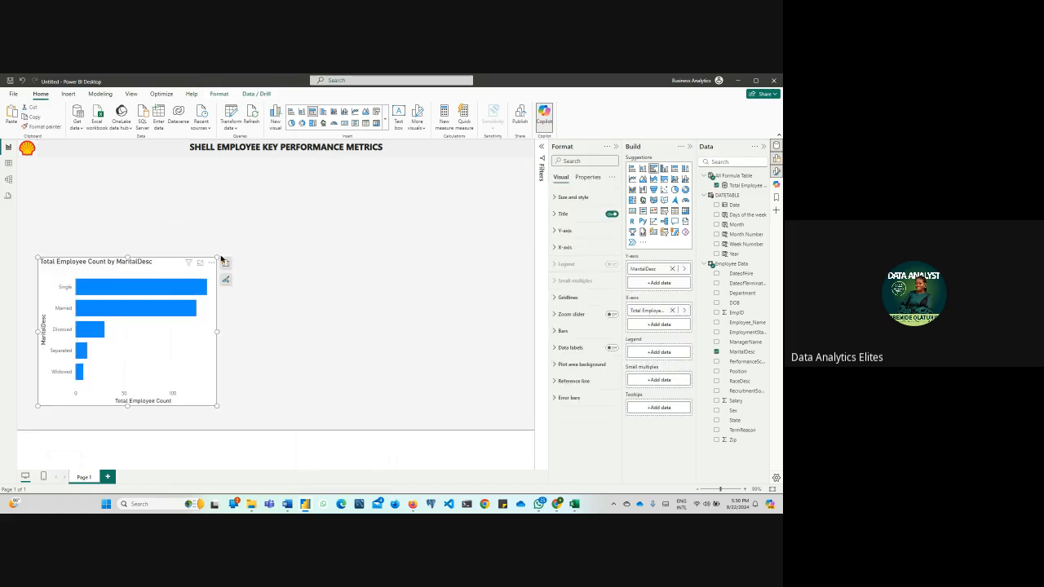
{"action": "left_click_drag", "start_coordinate": [217, 259], "coordinate": [187, 297]}
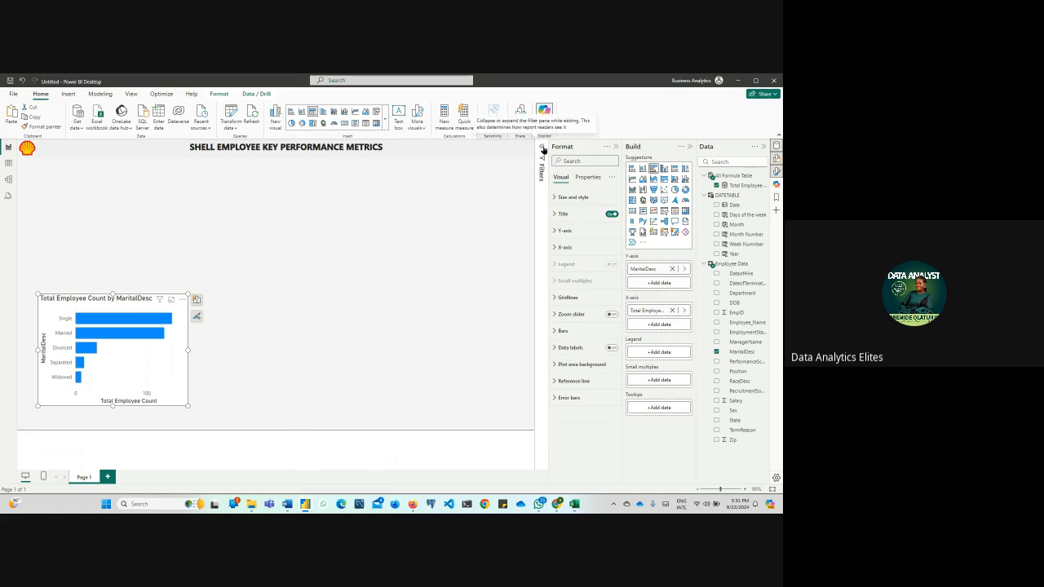
Change the bar chart's title text to "Employee by Marital Status"
{"action": "left_click", "coordinate": [558, 216]}
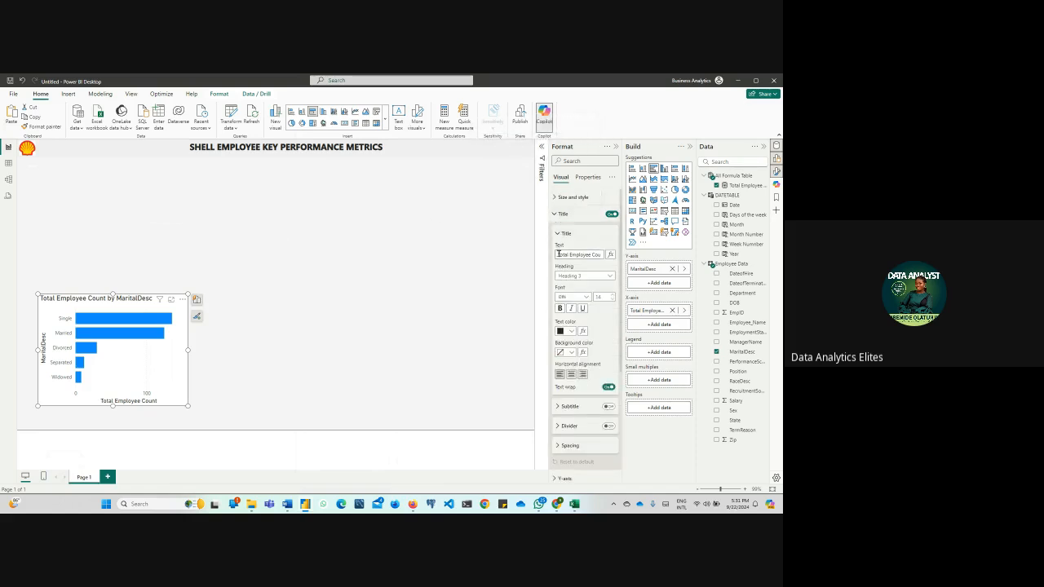
{"action": "left_click_drag", "start_coordinate": [558, 255], "coordinate": [632, 258]}
{"action": "type", "text": "To"}
{"action": "key", "text": "BackSpace"}
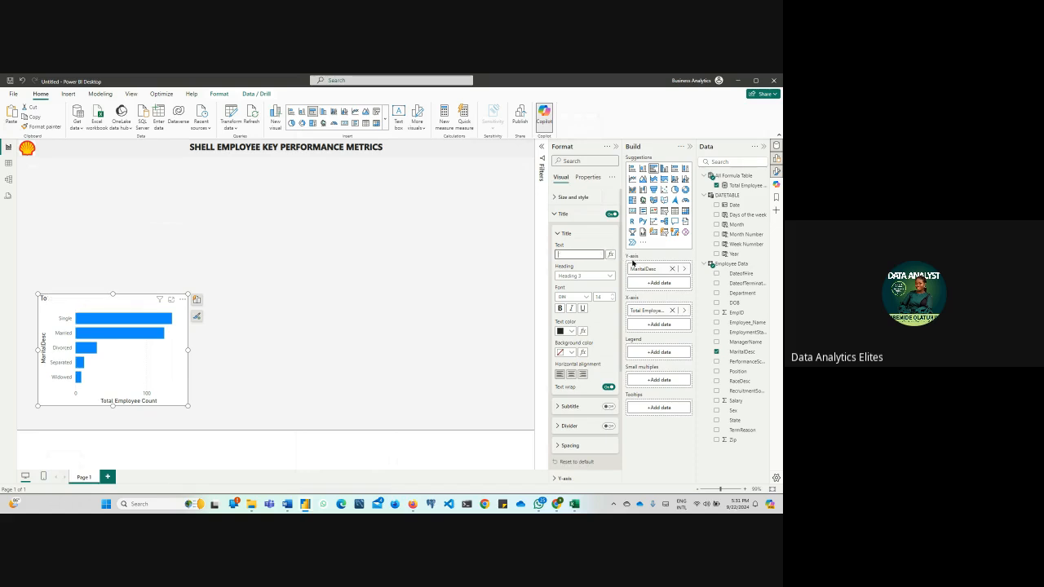
{"action": "type", "text": "Smployee by Marital Status"}
{"action": "left_click", "coordinate": [373, 344]}
{"action": "left_click", "coordinate": [128, 303]}
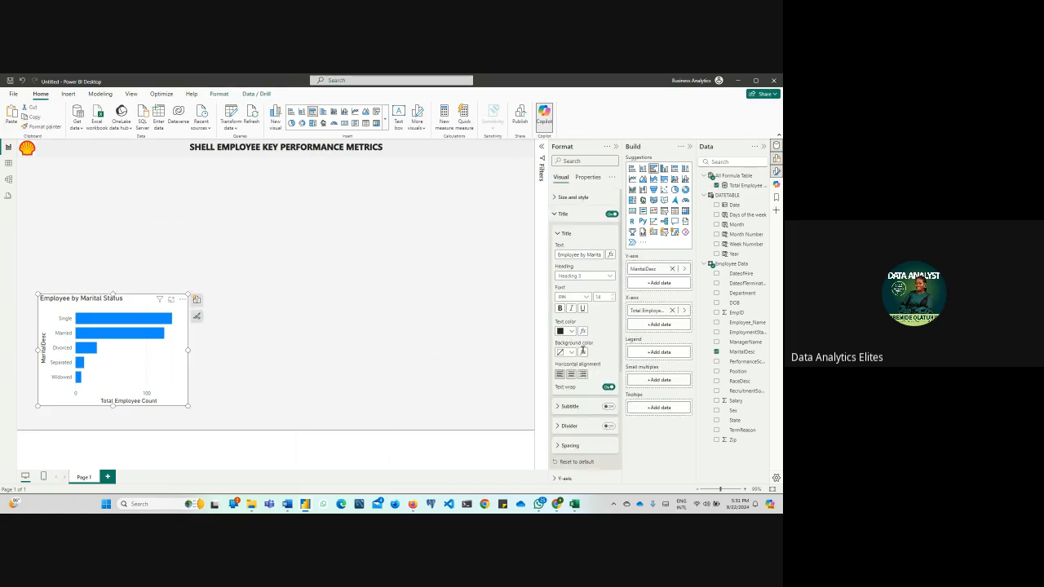
Centre the bar chart's title and make it bold
{"action": "left_click", "coordinate": [572, 374]}
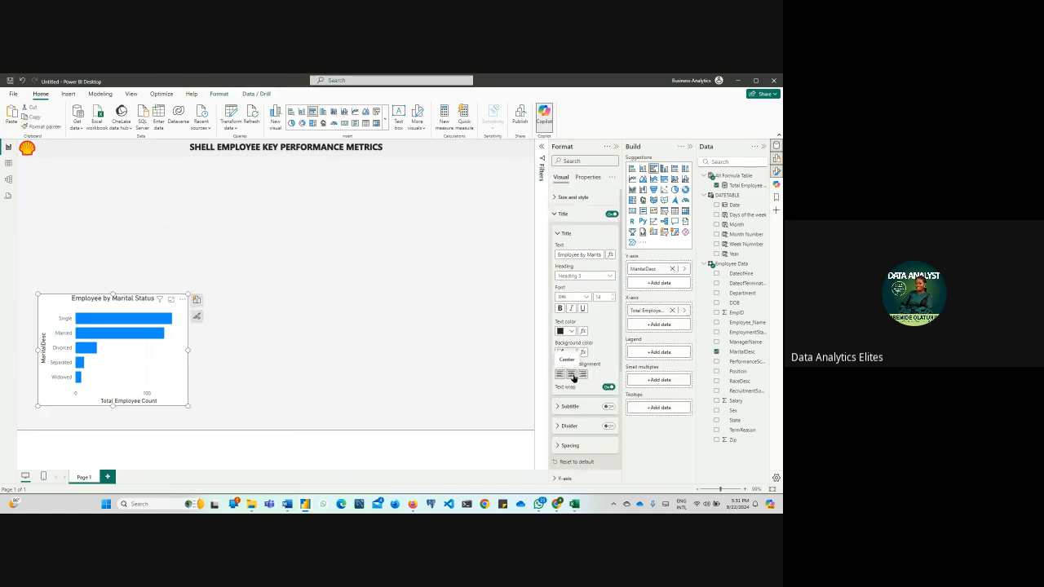
{"action": "left_click", "coordinate": [559, 309]}
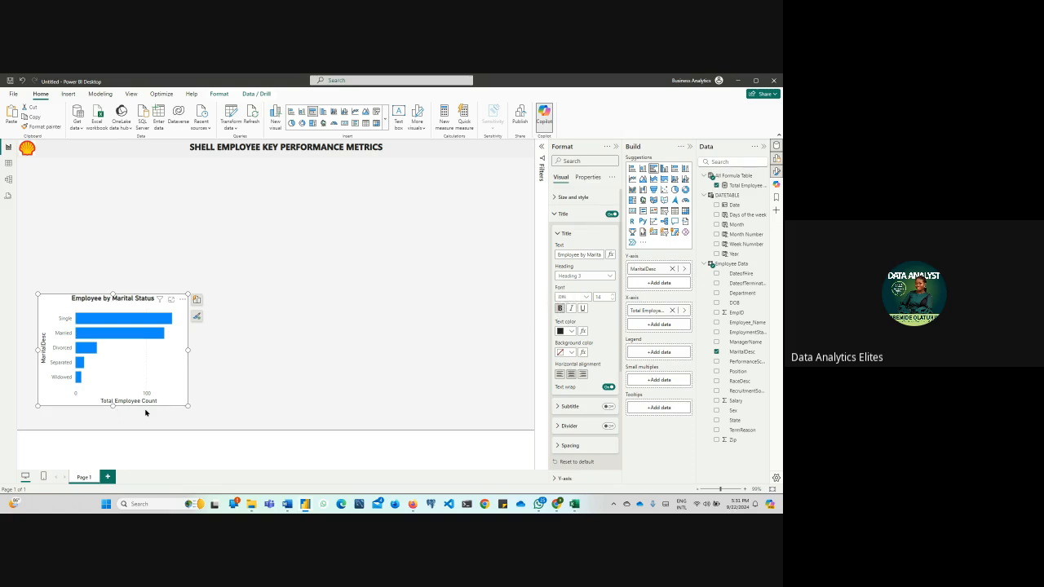
{"action": "left_click", "coordinate": [555, 214]}
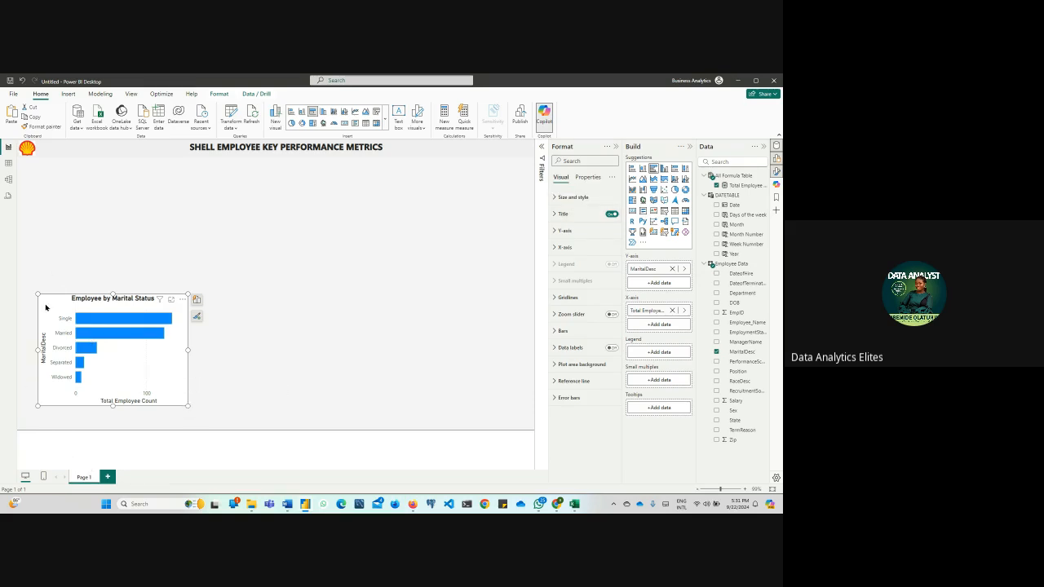
Enlarge the chart to about half the page width near the page's middle, trying a stacked column version before returning to clustered bar
{"action": "left_click_drag", "start_coordinate": [42, 305], "coordinate": [157, 188]}
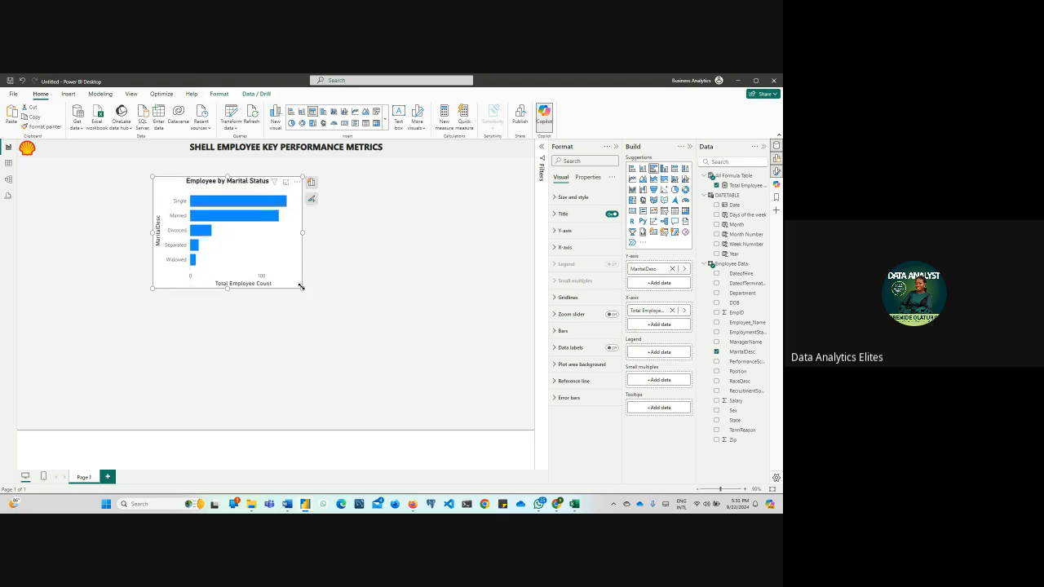
{"action": "left_click_drag", "start_coordinate": [302, 287], "coordinate": [429, 419]}
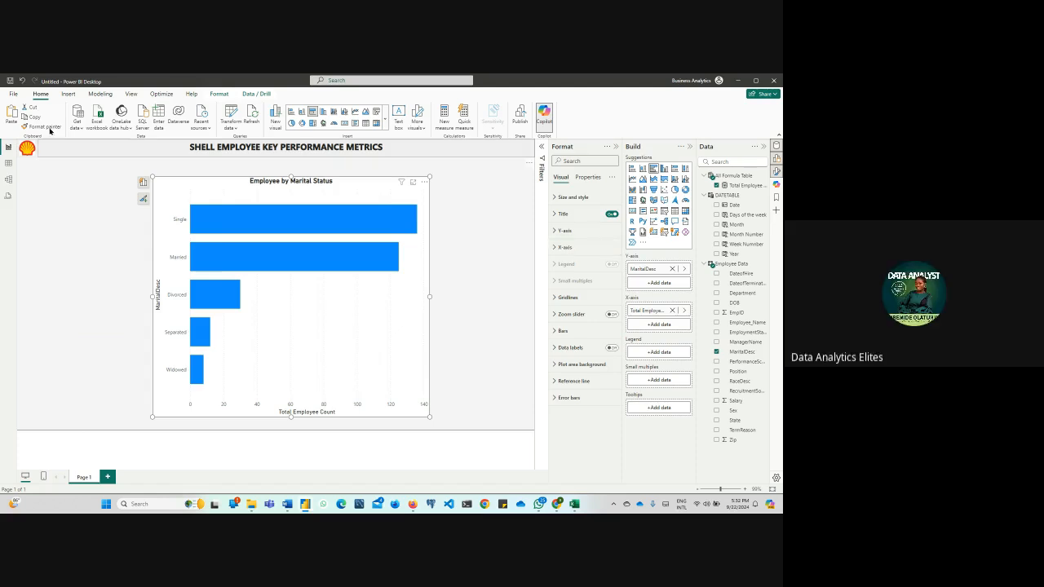
{"action": "left_click", "coordinate": [303, 116]}
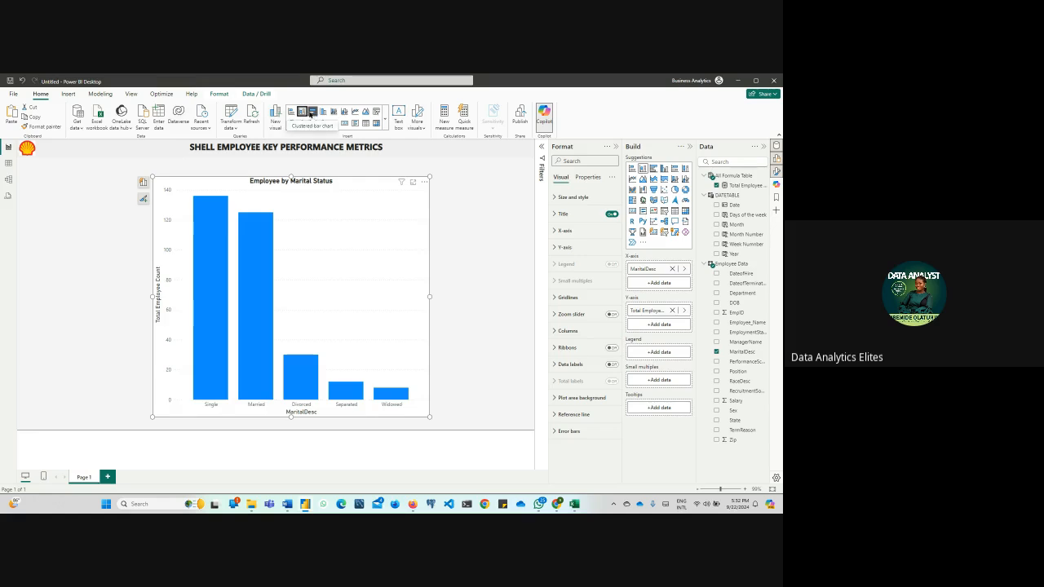
{"action": "left_click", "coordinate": [310, 114]}
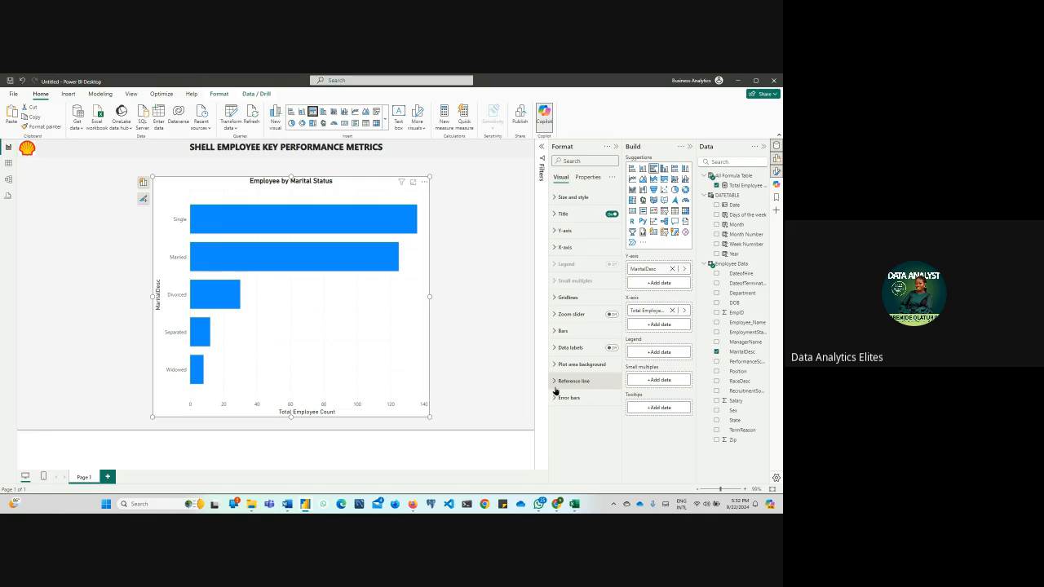
Try larger font sizes for the Y-axis values and set the size back to 8
{"action": "left_click", "coordinate": [557, 233]}
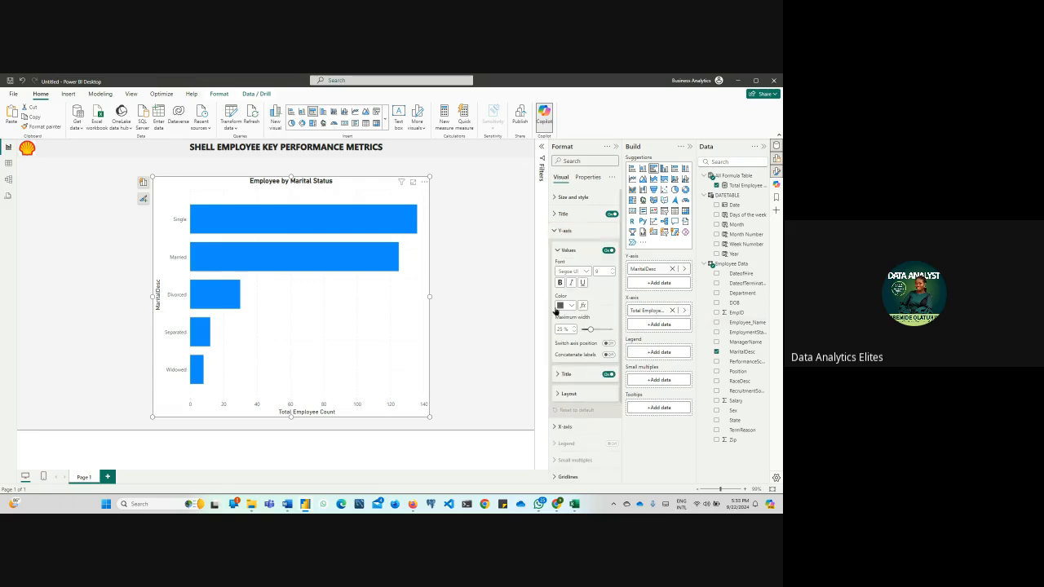
{"action": "left_click", "coordinate": [559, 374]}
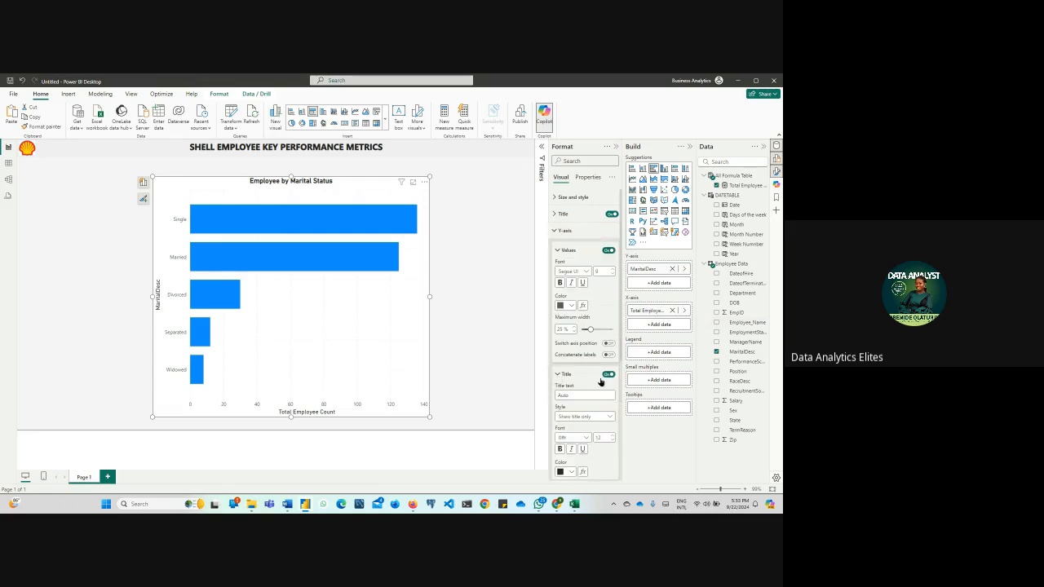
{"action": "left_click", "coordinate": [612, 269]}
{"action": "left_click", "coordinate": [612, 270]}
{"action": "left_click", "coordinate": [612, 270]}
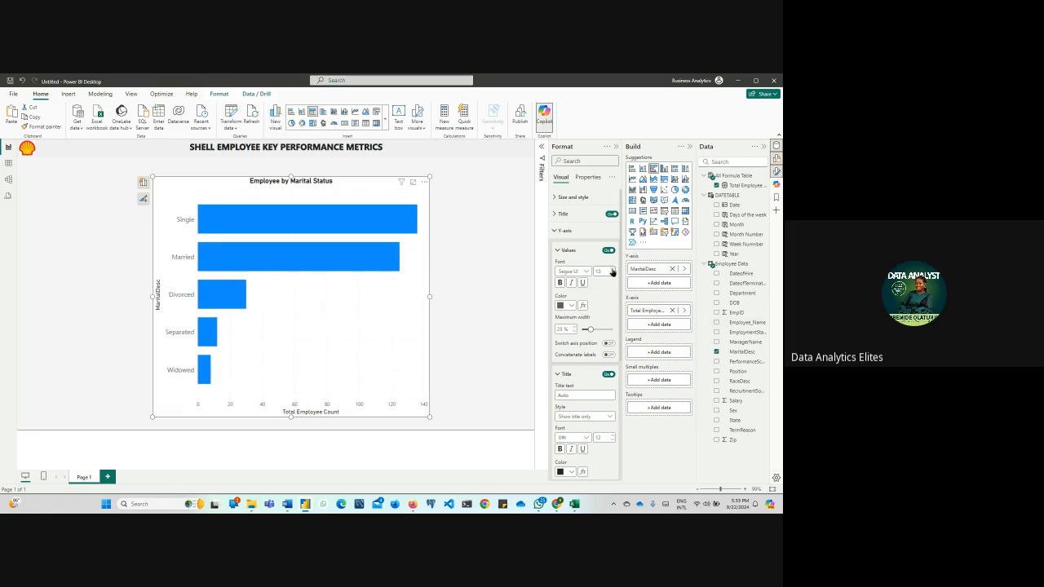
{"action": "left_click", "coordinate": [612, 270]}
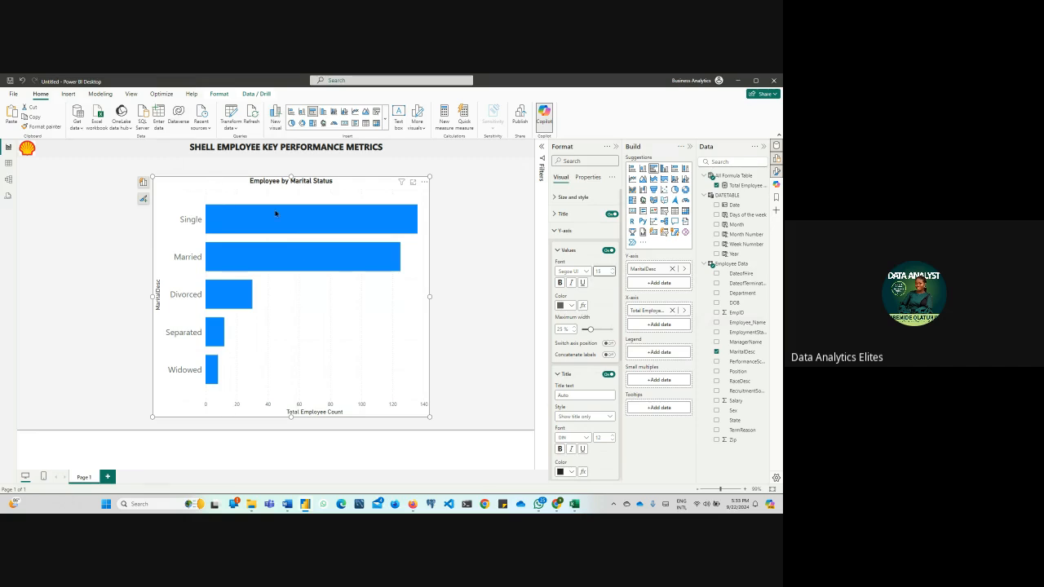
{"action": "left_click", "coordinate": [613, 270]}
{"action": "left_click", "coordinate": [612, 275]}
{"action": "left_click", "coordinate": [613, 274]}
{"action": "left_click", "coordinate": [613, 275]}
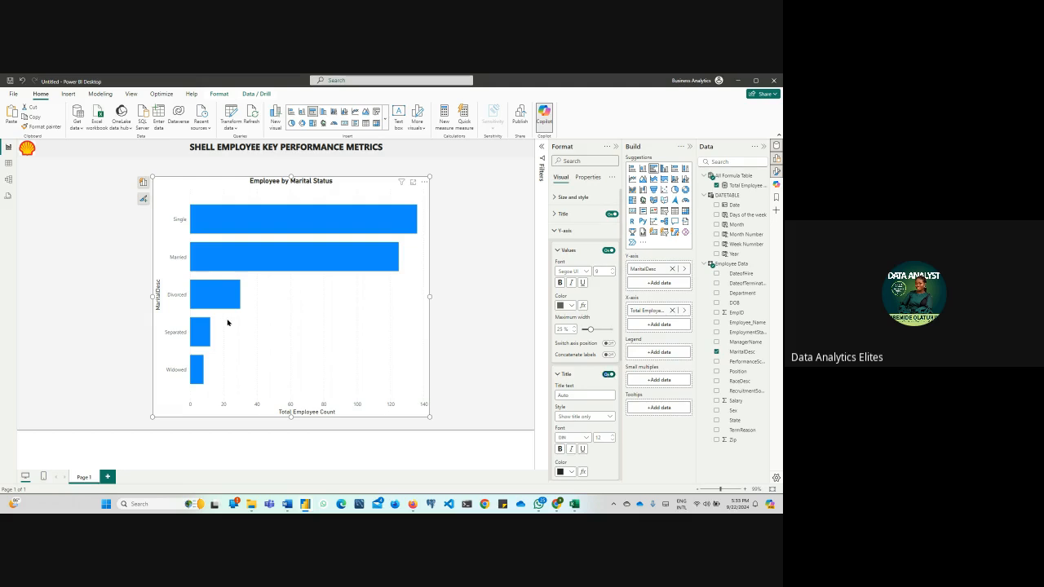
Turn off the Y-axis title, the X-axis title and the X-axis values on the bar chart
{"action": "left_click", "coordinate": [608, 375]}
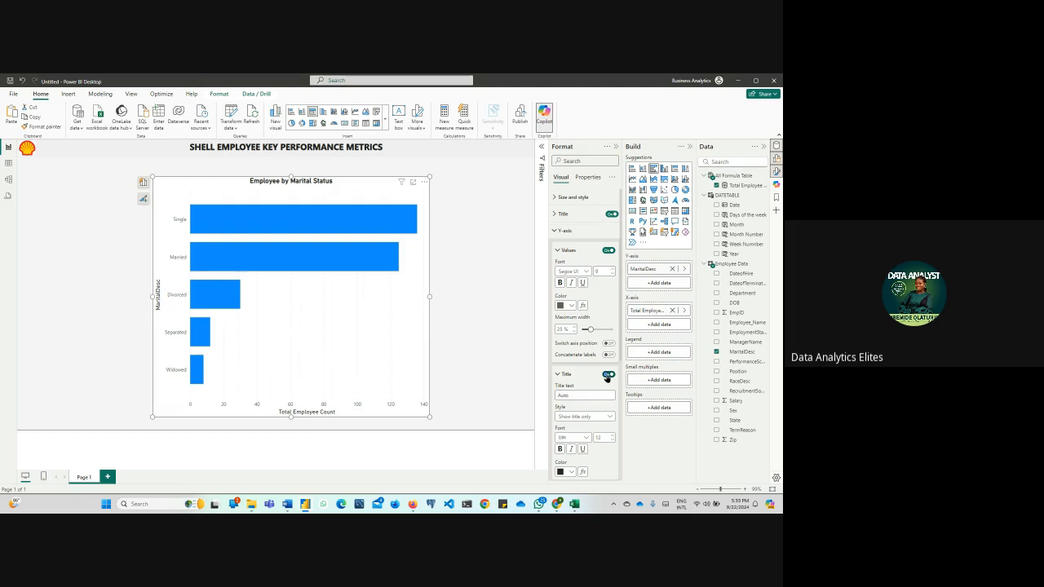
{"action": "left_click", "coordinate": [555, 231]}
{"action": "left_click", "coordinate": [555, 248]}
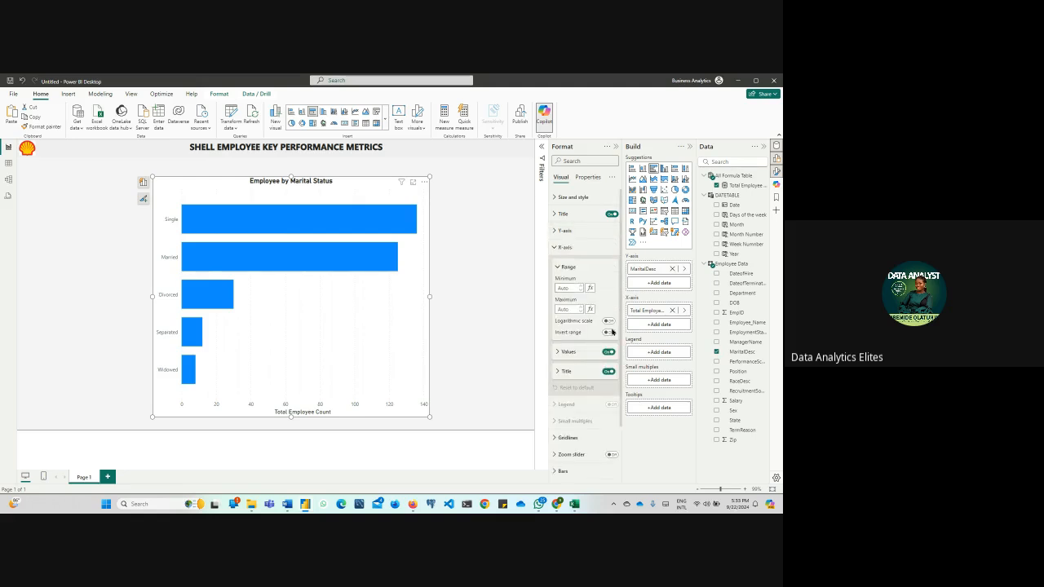
{"action": "left_click", "coordinate": [609, 372]}
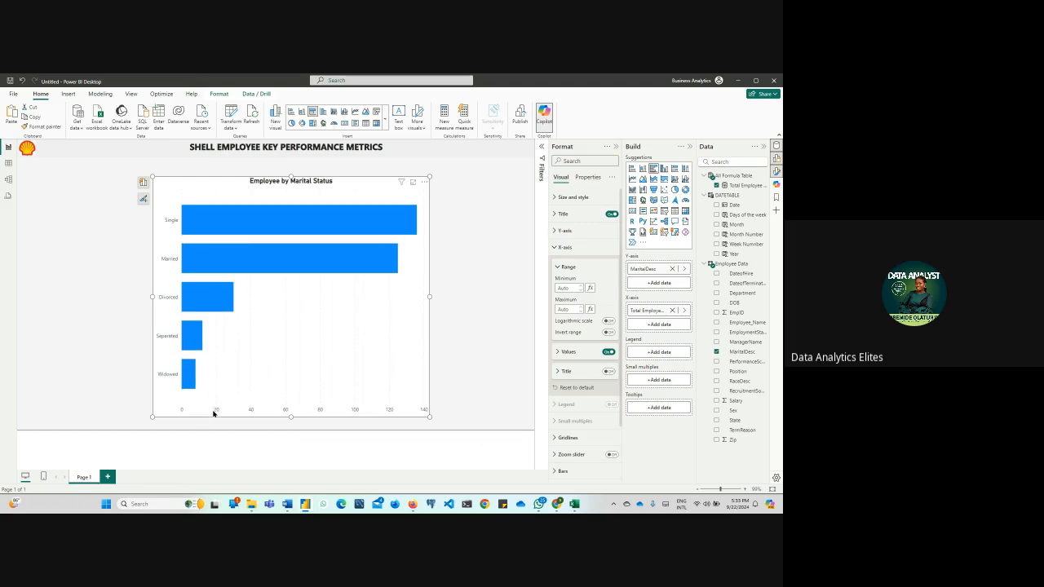
{"action": "left_click", "coordinate": [609, 353]}
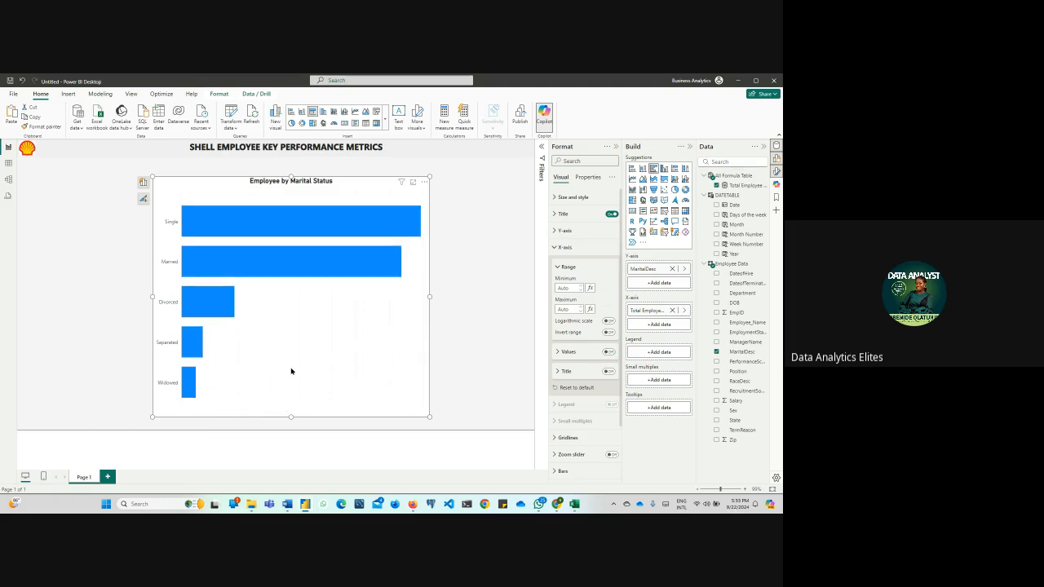
Format the Y-axis values as bold black text at size 10
{"action": "left_click", "coordinate": [563, 231]}
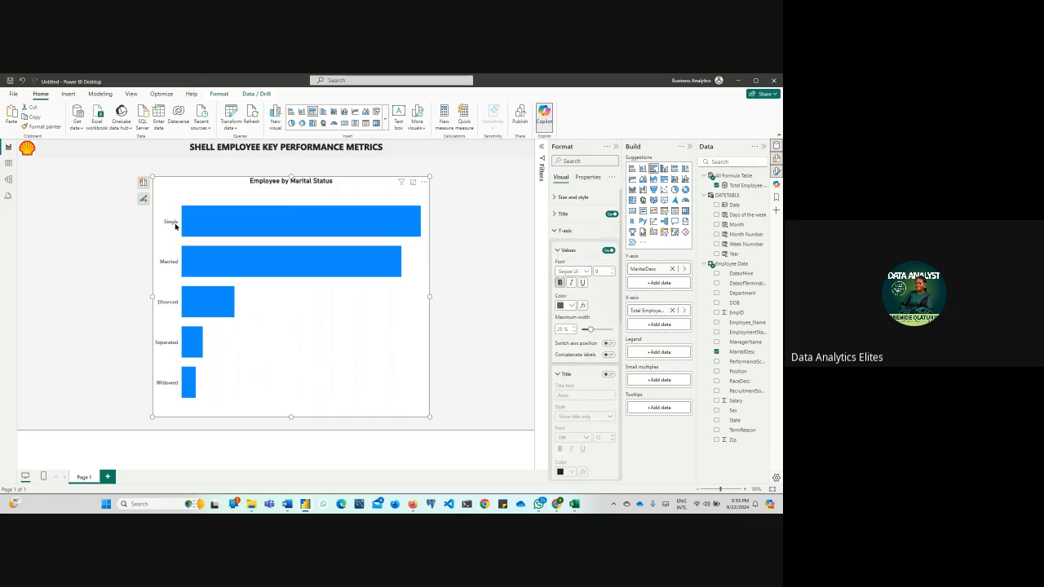
{"action": "left_click", "coordinate": [612, 270]}
{"action": "left_click", "coordinate": [565, 305]}
{"action": "left_click", "coordinate": [577, 335]}
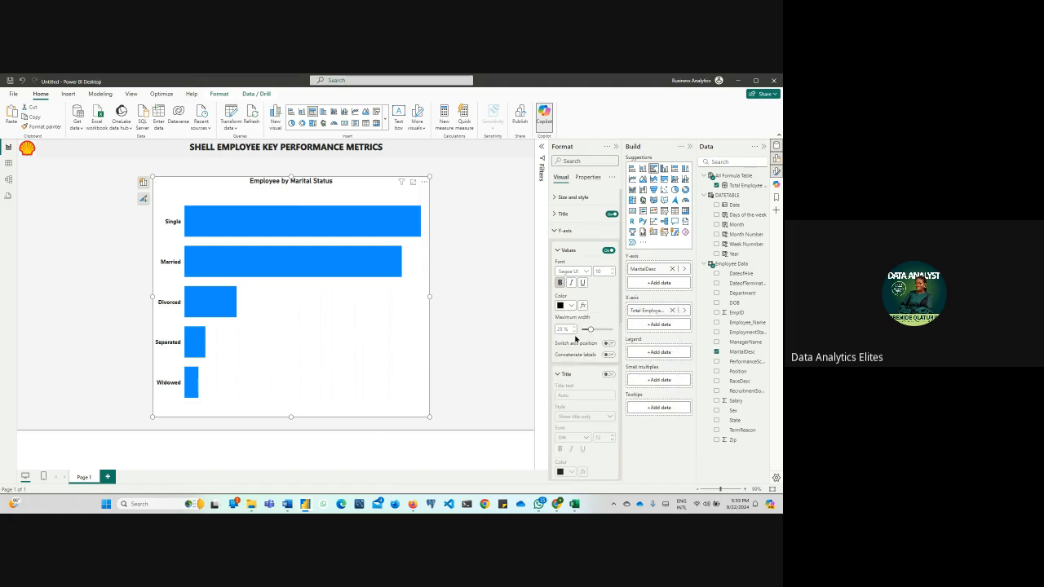
{"action": "left_click", "coordinate": [563, 231]}
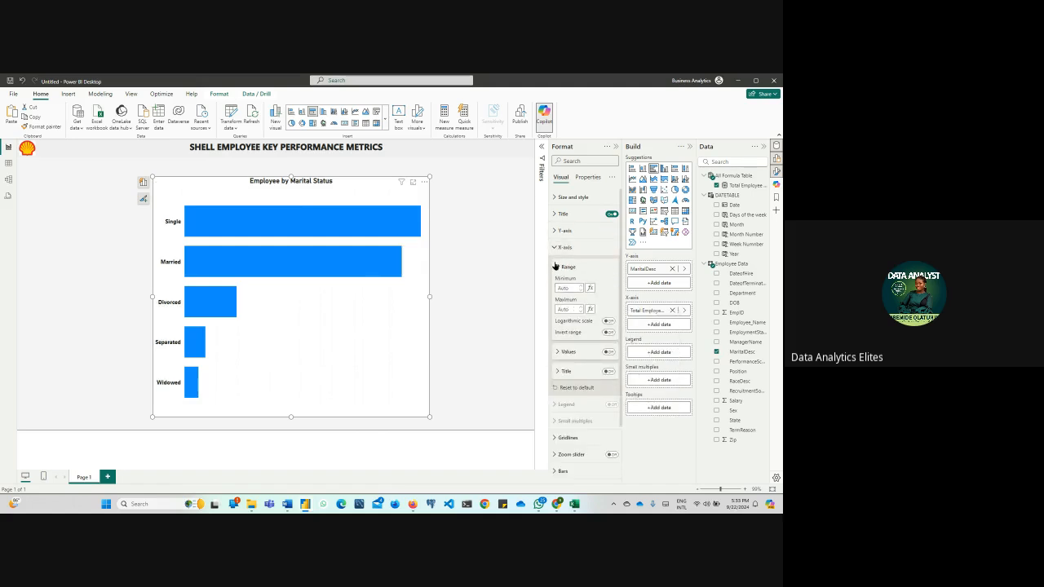
{"action": "left_click", "coordinate": [563, 248]}
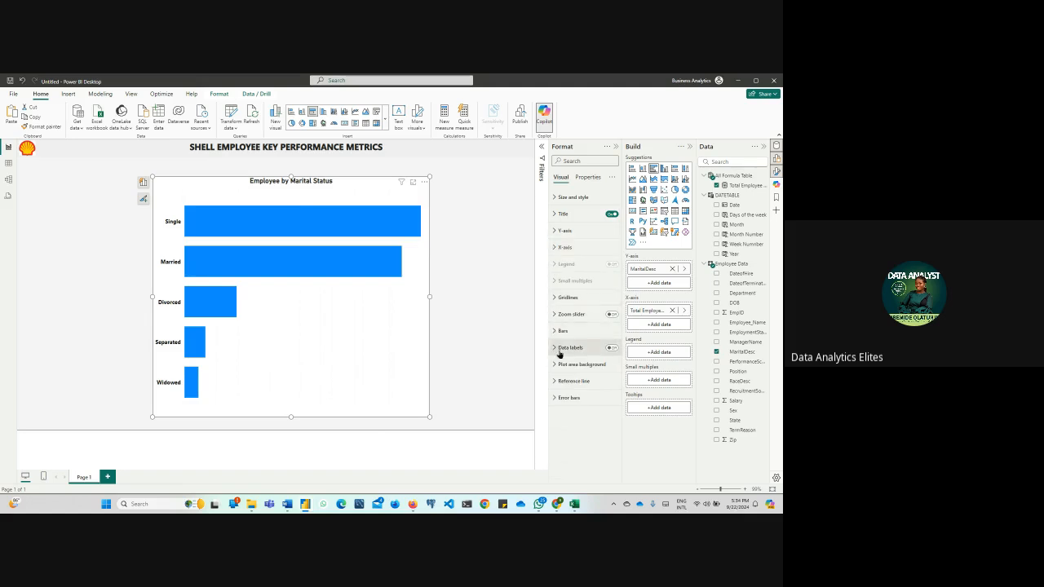
Turn on data labels for the marital status bar chart and try the Inside end position
{"action": "left_click", "coordinate": [612, 348]}
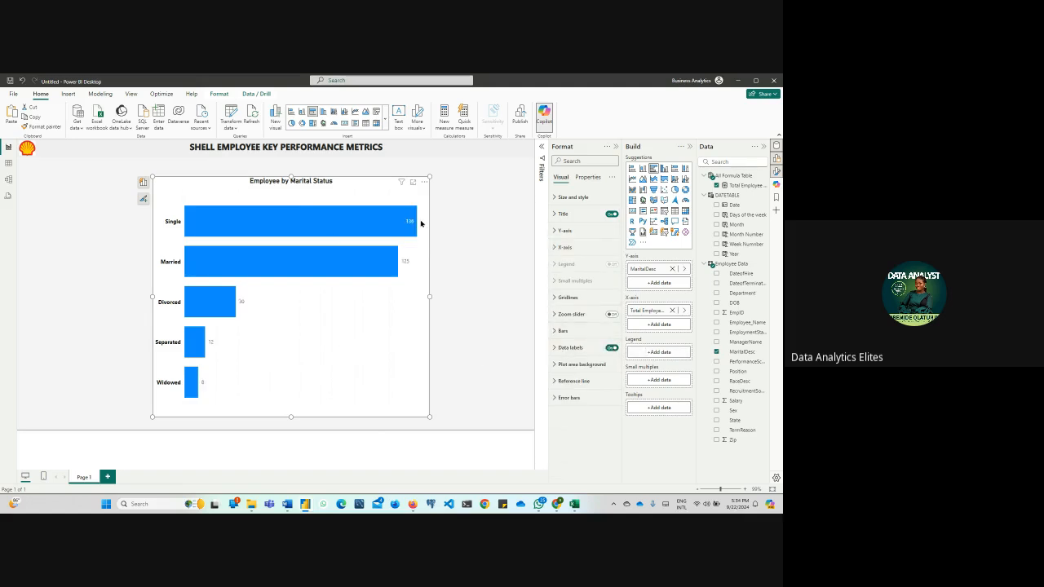
{"action": "left_click", "coordinate": [554, 348]}
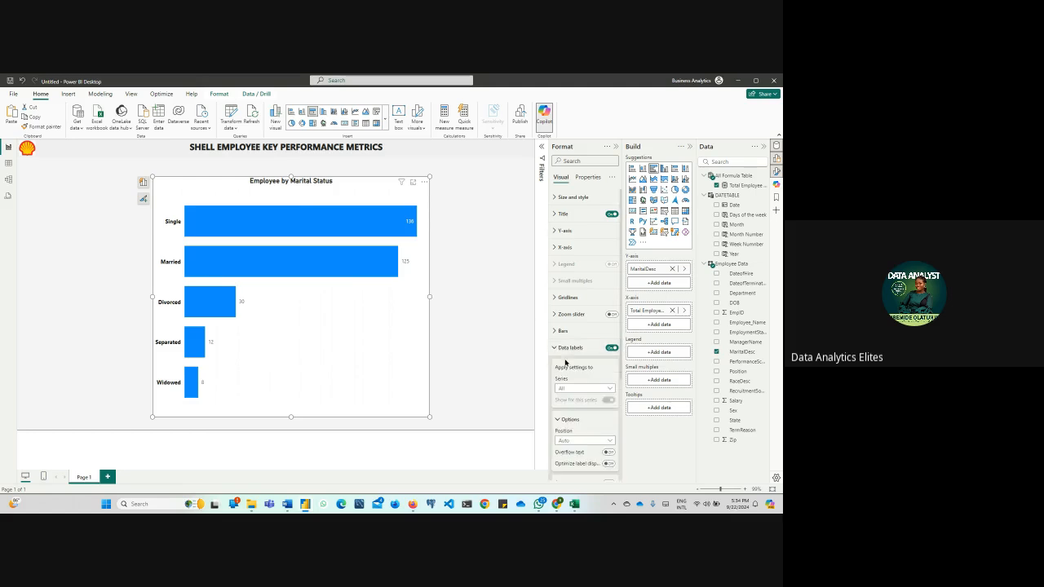
{"action": "scroll", "coordinate": [569, 367], "scroll_direction": "down", "scroll_amount": 2}
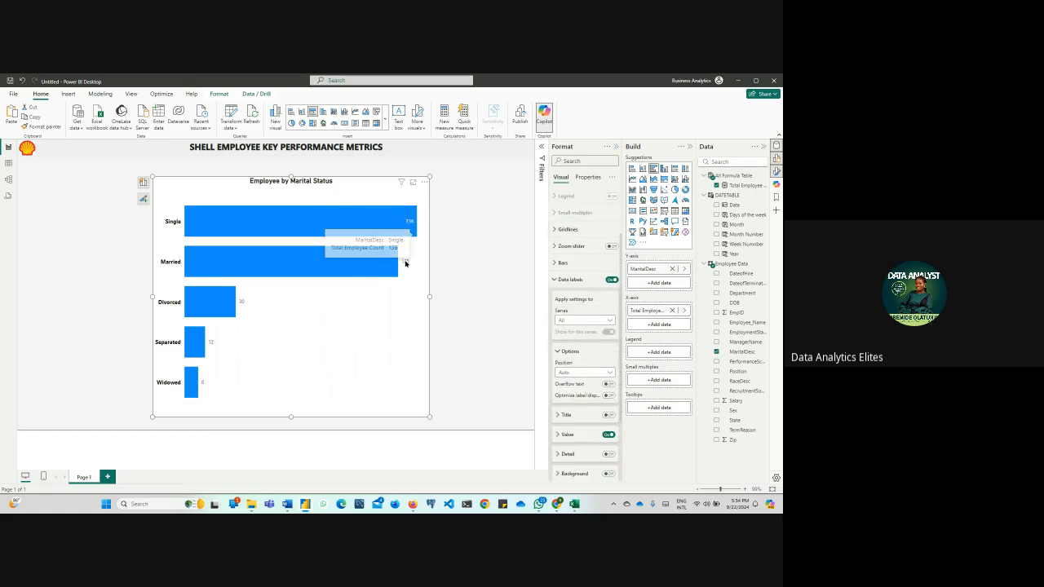
{"action": "left_click", "coordinate": [608, 373]}
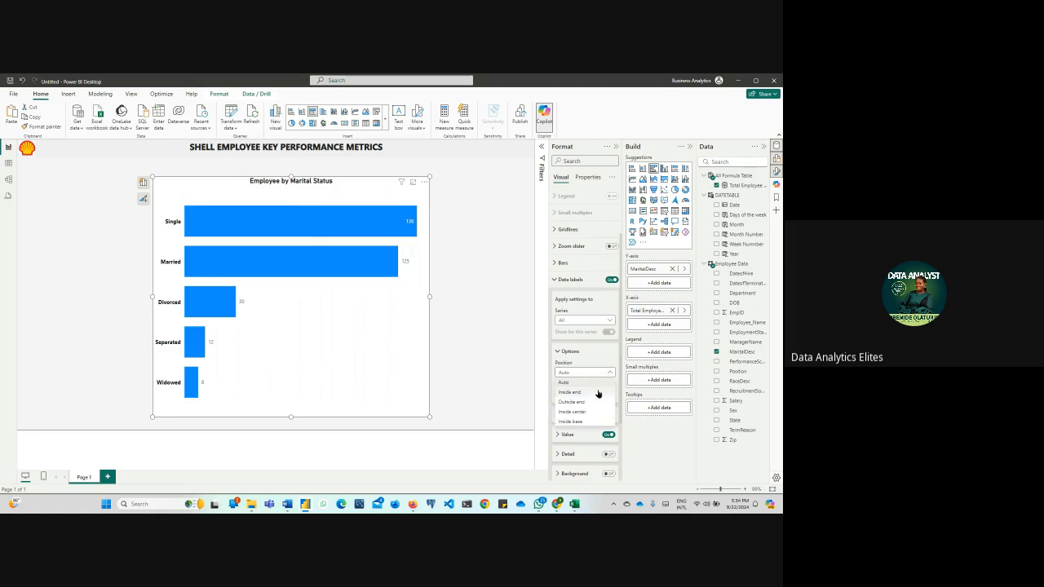
{"action": "left_click", "coordinate": [598, 392]}
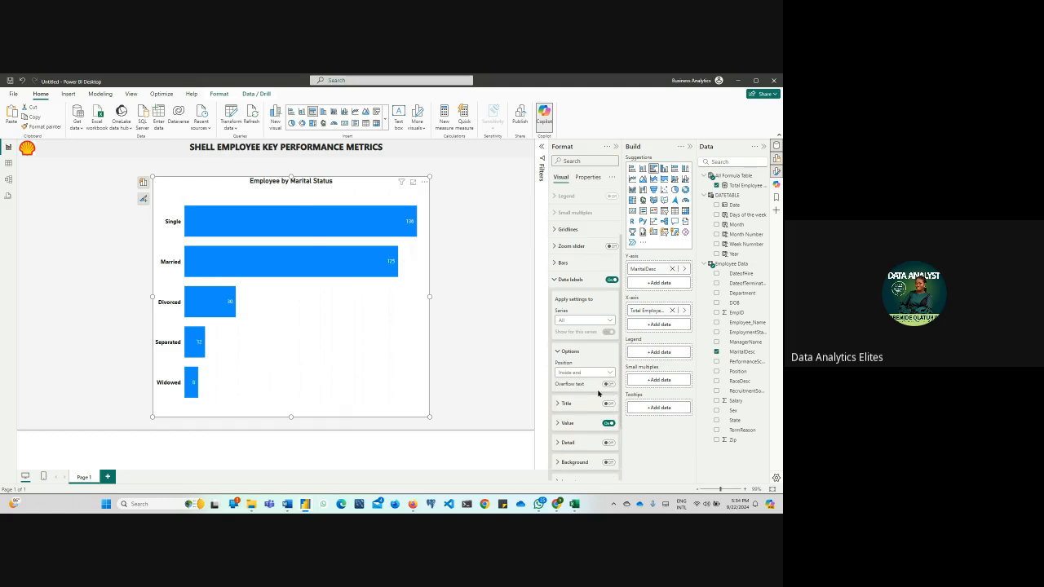
Try the Inside center and Inside base label positions and set the data labels to Outside end
{"action": "left_click", "coordinate": [608, 374]}
{"action": "left_click", "coordinate": [596, 403]}
{"action": "left_click", "coordinate": [604, 373]}
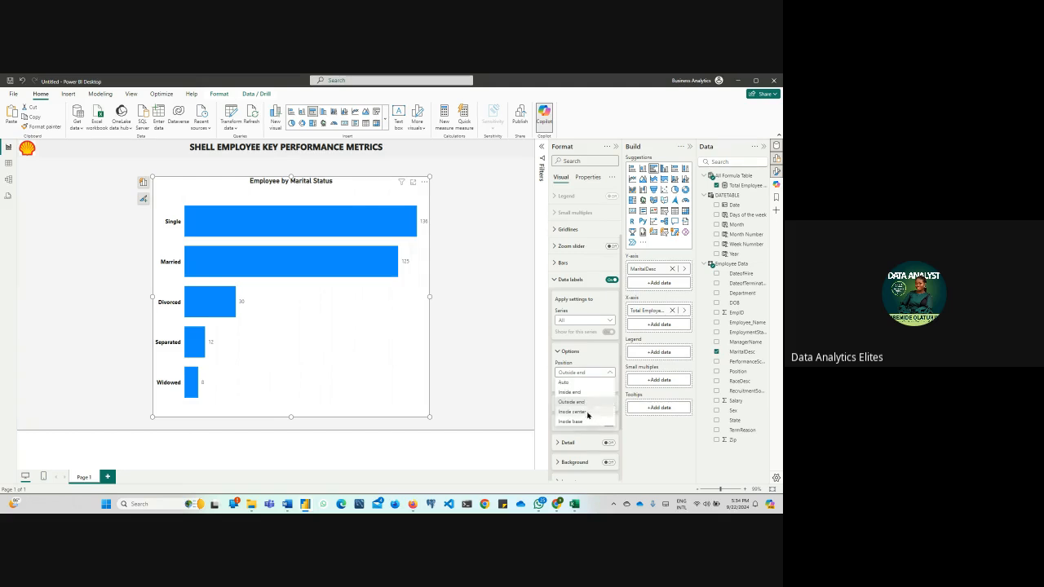
{"action": "left_click", "coordinate": [588, 414]}
{"action": "left_click", "coordinate": [584, 373]}
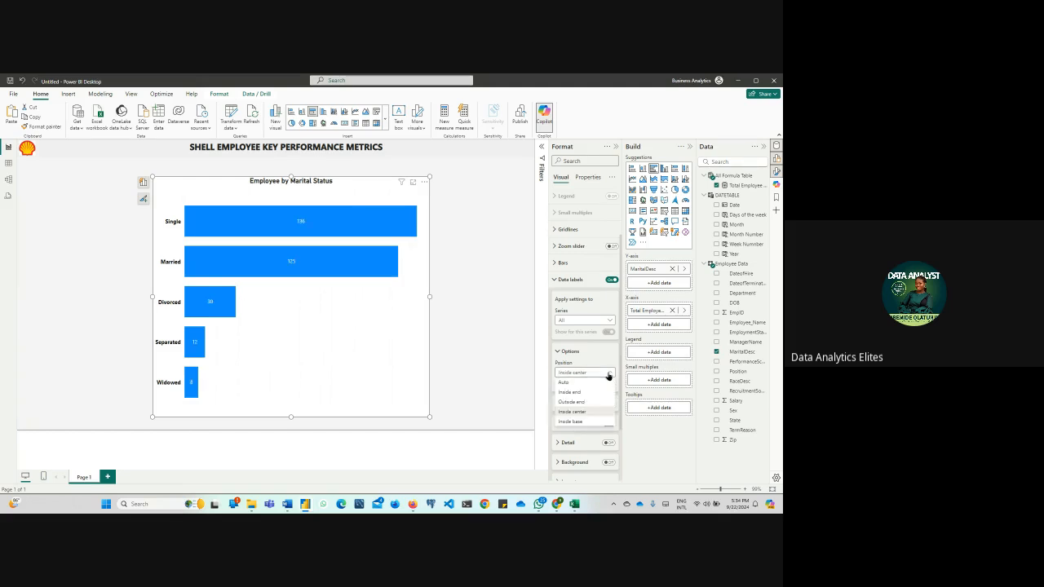
{"action": "left_click", "coordinate": [587, 422]}
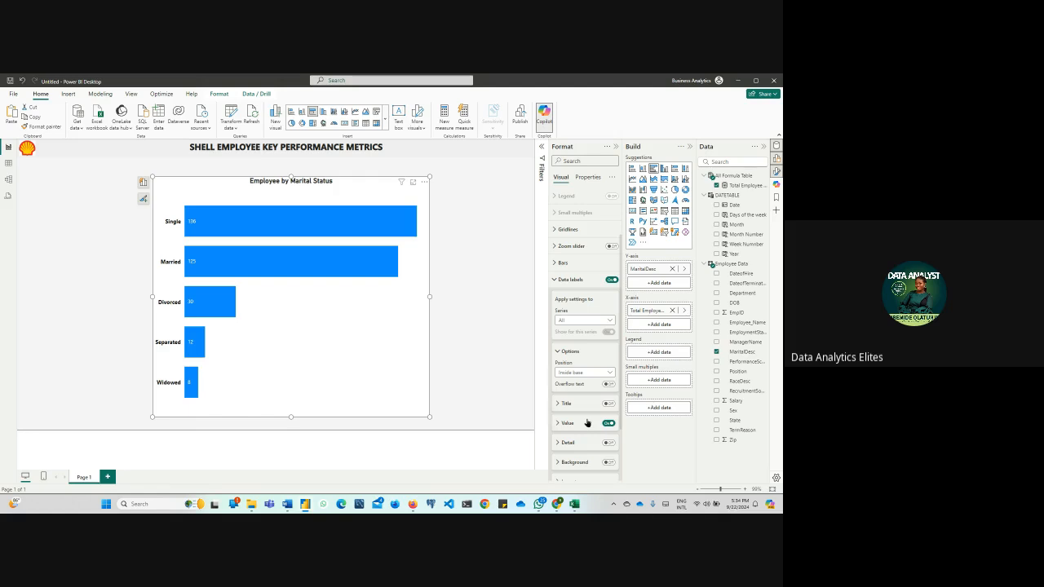
{"action": "left_click", "coordinate": [607, 372]}
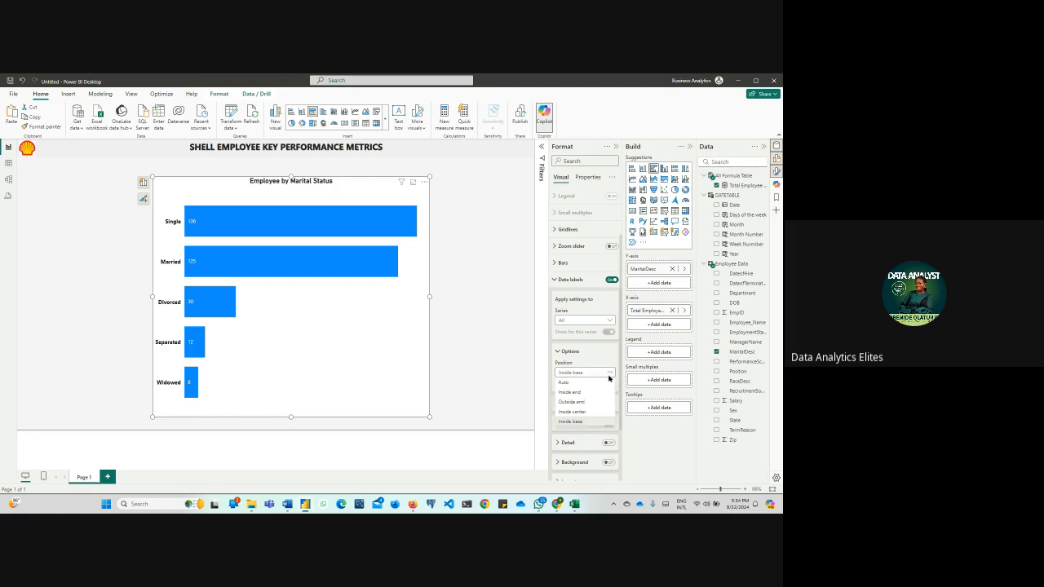
{"action": "left_click", "coordinate": [598, 401]}
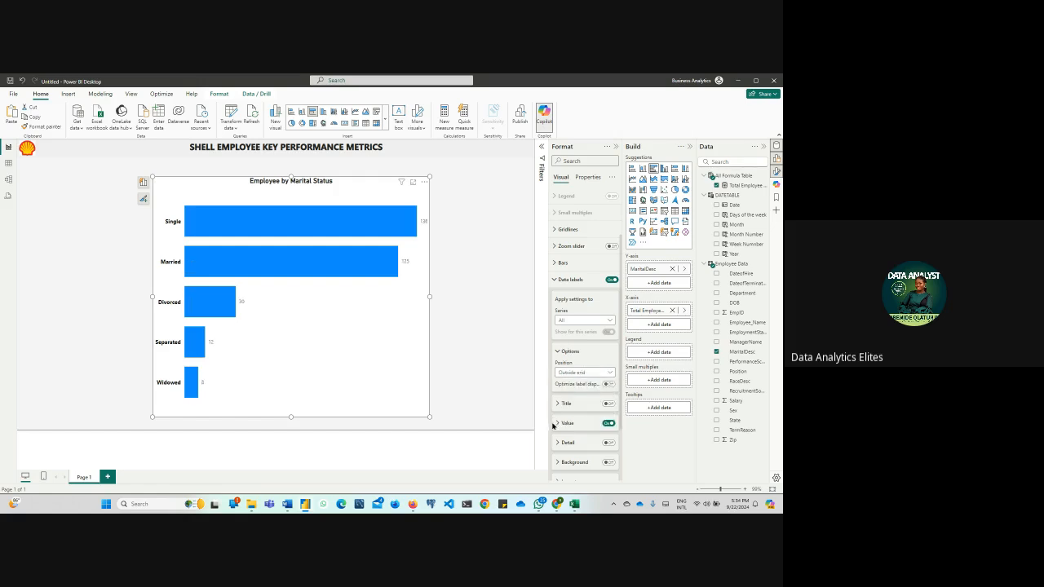
Open the value formatting options of the chart's data labels
{"action": "scroll", "coordinate": [553, 424], "scroll_direction": "down", "scroll_amount": 2}
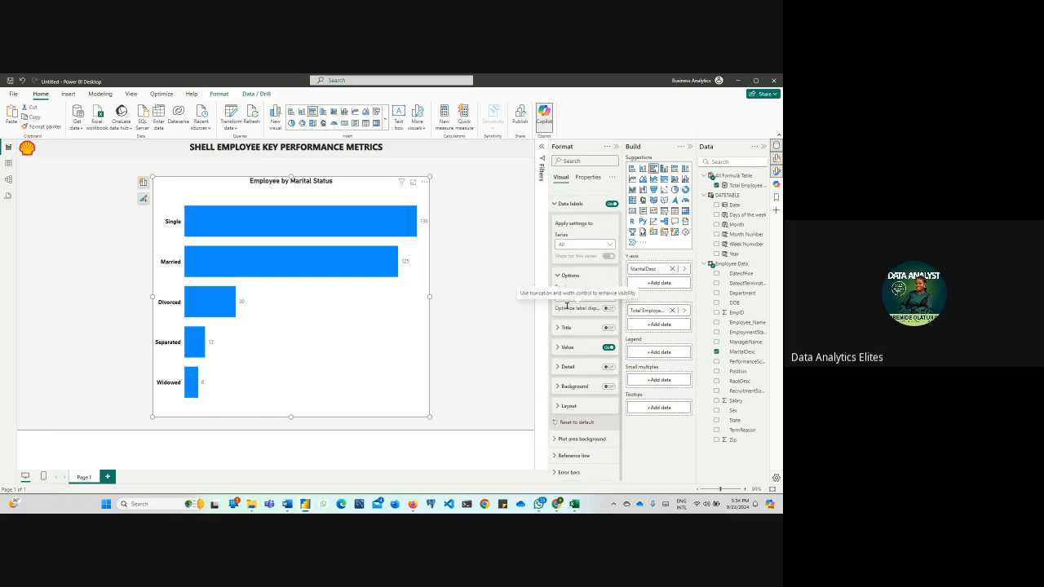
{"action": "scroll", "coordinate": [567, 306], "scroll_direction": "up", "scroll_amount": 2}
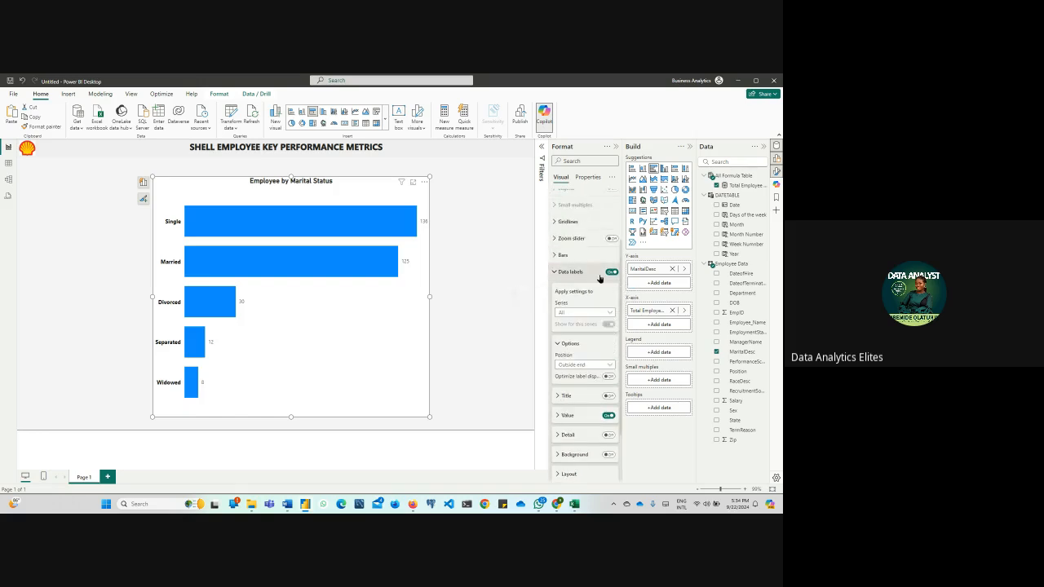
{"action": "left_click", "coordinate": [554, 272]}
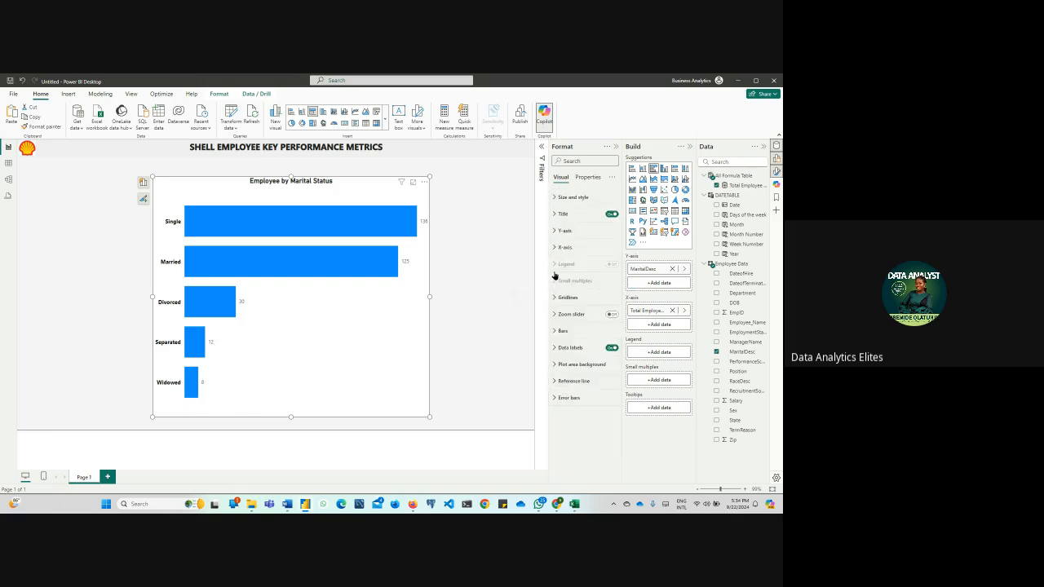
{"action": "left_click", "coordinate": [556, 350]}
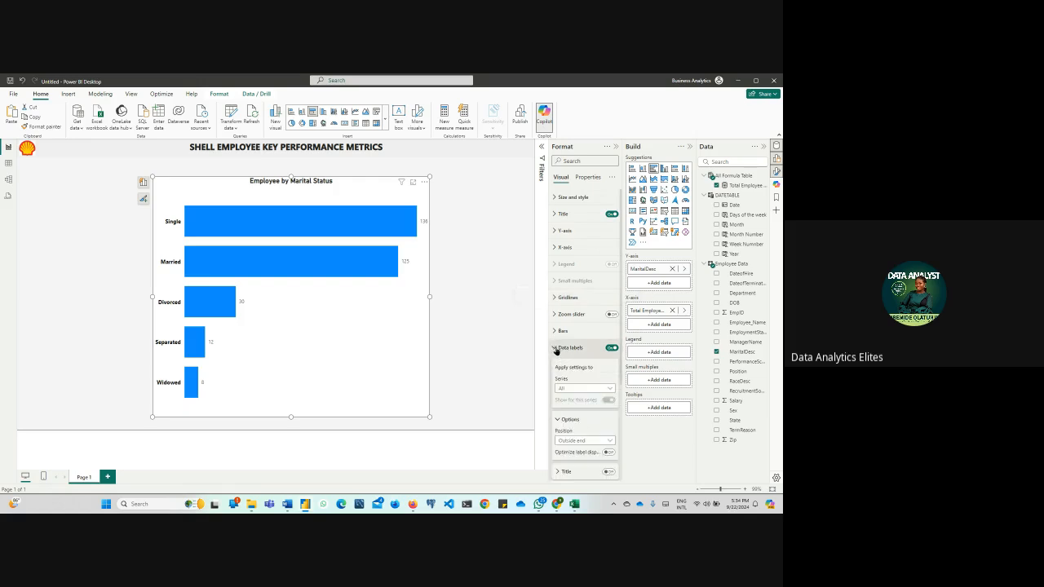
{"action": "scroll", "coordinate": [556, 349], "scroll_direction": "down", "scroll_amount": 4}
{"action": "left_click", "coordinate": [558, 356]}
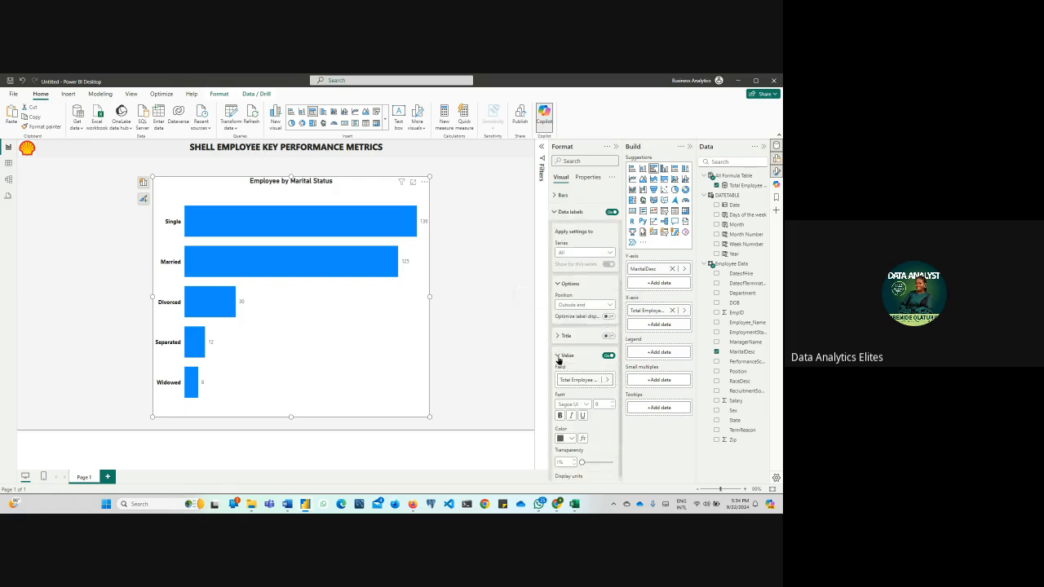
Try the Auto position for the data labels and return it to Outside end
{"action": "left_click", "coordinate": [586, 305]}
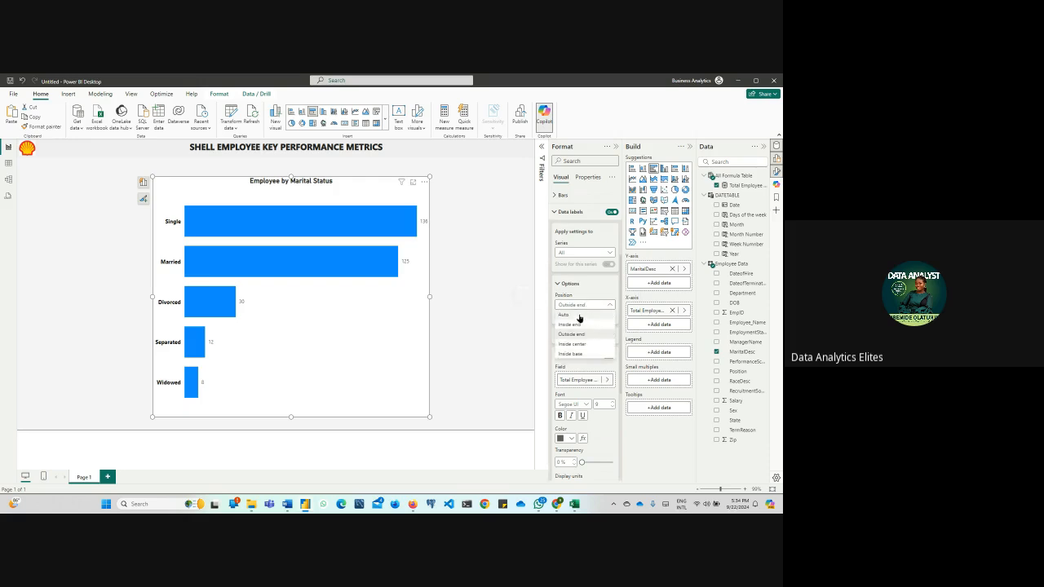
{"action": "left_click", "coordinate": [579, 315]}
{"action": "left_click", "coordinate": [585, 307]}
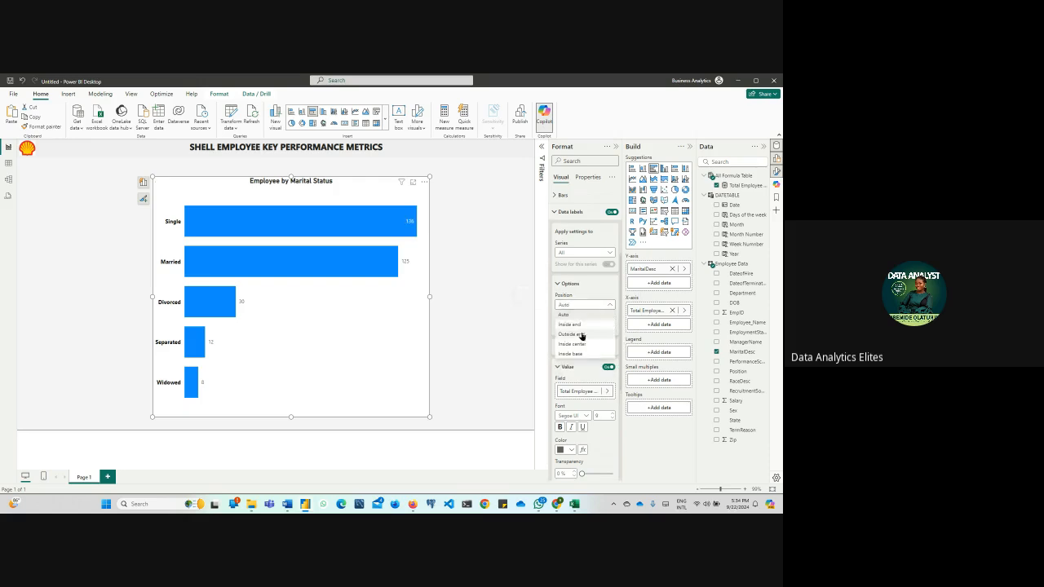
{"action": "left_click", "coordinate": [581, 334]}
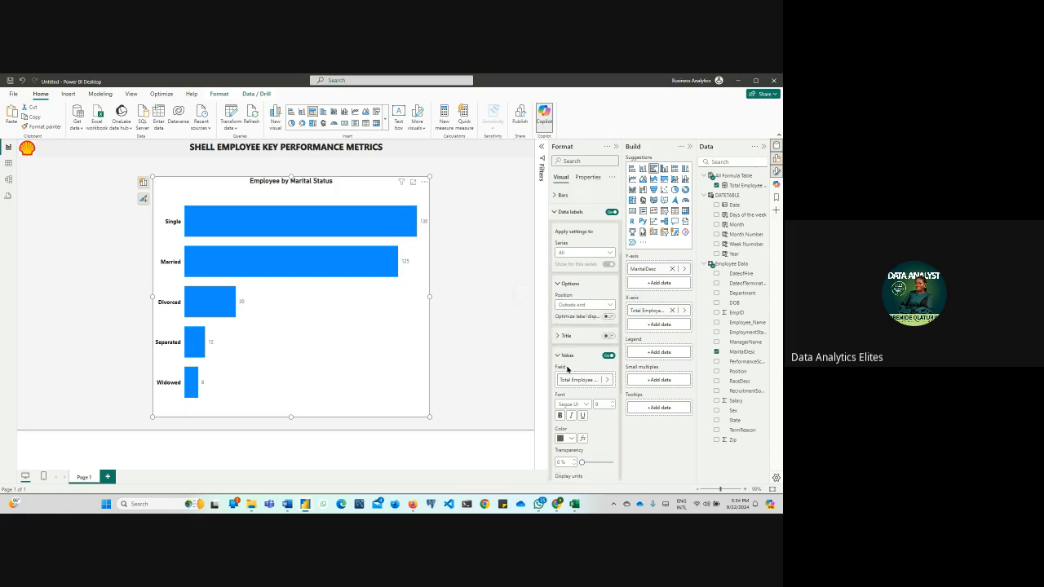
Format the data label values as bold black text at size 10
{"action": "scroll", "coordinate": [567, 367], "scroll_direction": "down", "scroll_amount": 3}
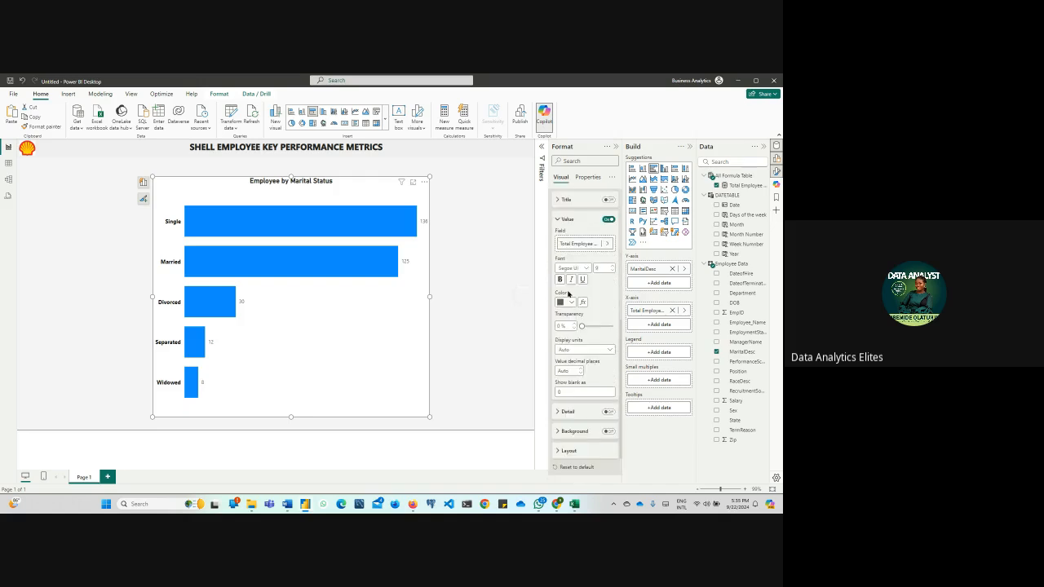
{"action": "left_click", "coordinate": [569, 302]}
{"action": "left_click", "coordinate": [577, 330]}
{"action": "left_click", "coordinate": [560, 279]}
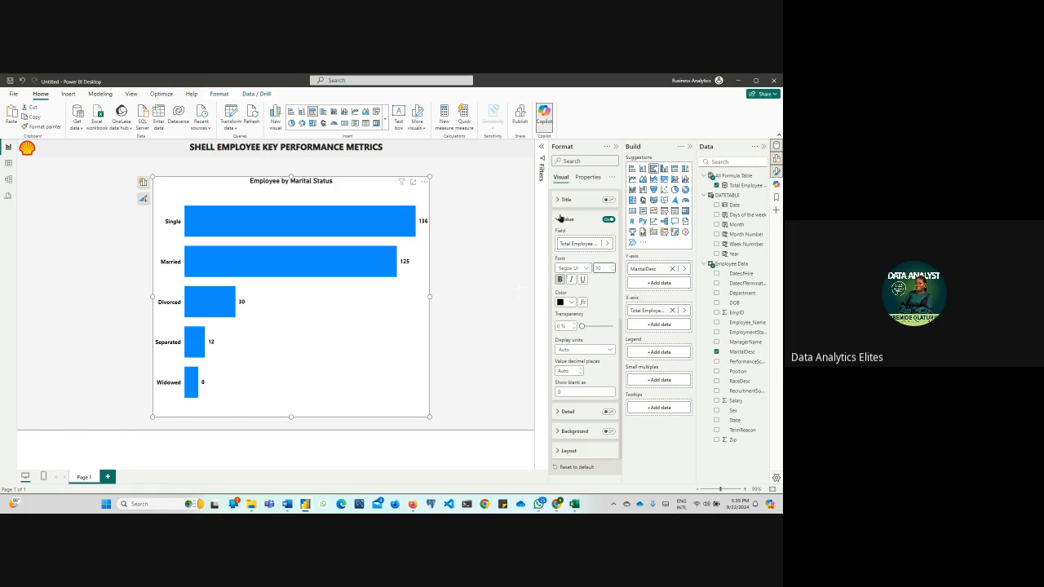
{"action": "scroll", "coordinate": [563, 232], "scroll_direction": "up", "scroll_amount": 1}
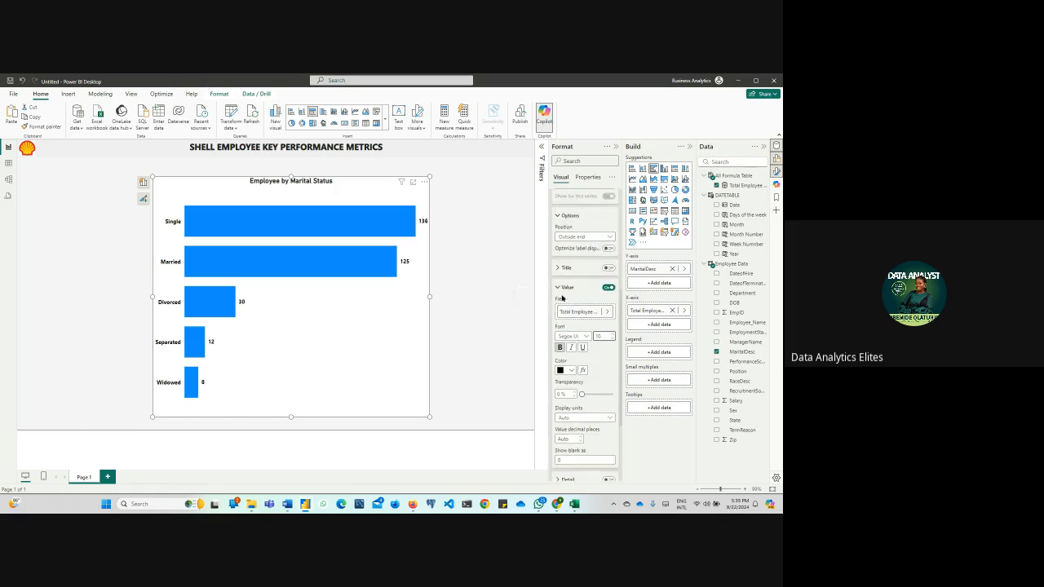
{"action": "scroll", "coordinate": [566, 301], "scroll_direction": "up", "scroll_amount": 2}
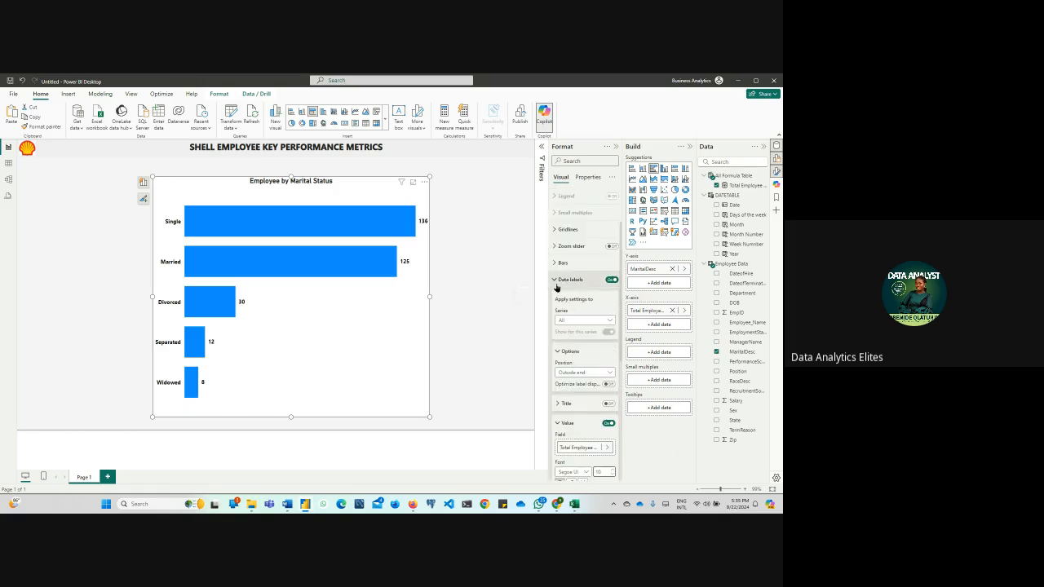
{"action": "left_click", "coordinate": [556, 282]}
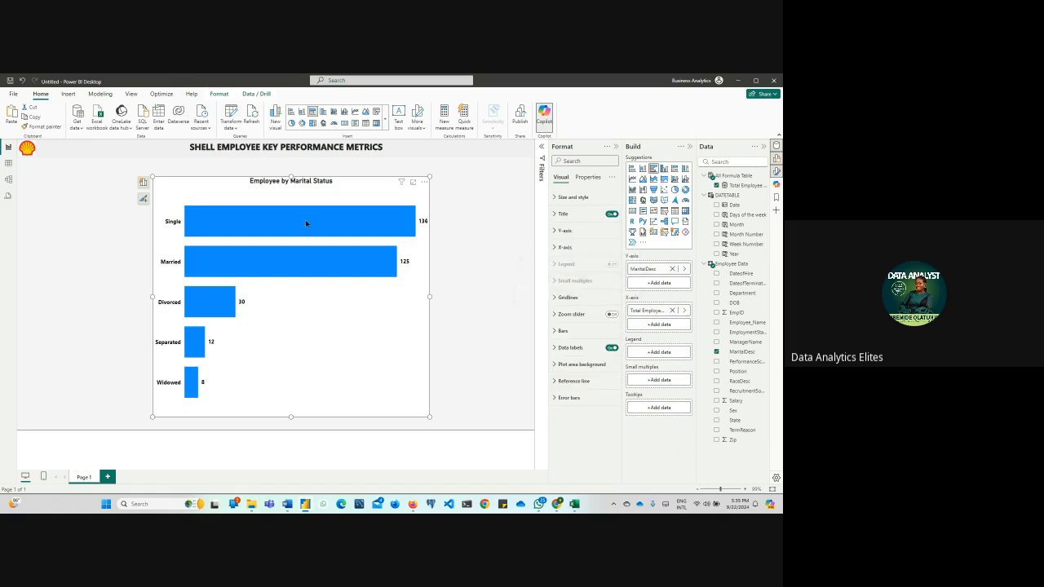
Open the custom colour picker for the fill colour of all bars in the chart
{"action": "left_click", "coordinate": [554, 331]}
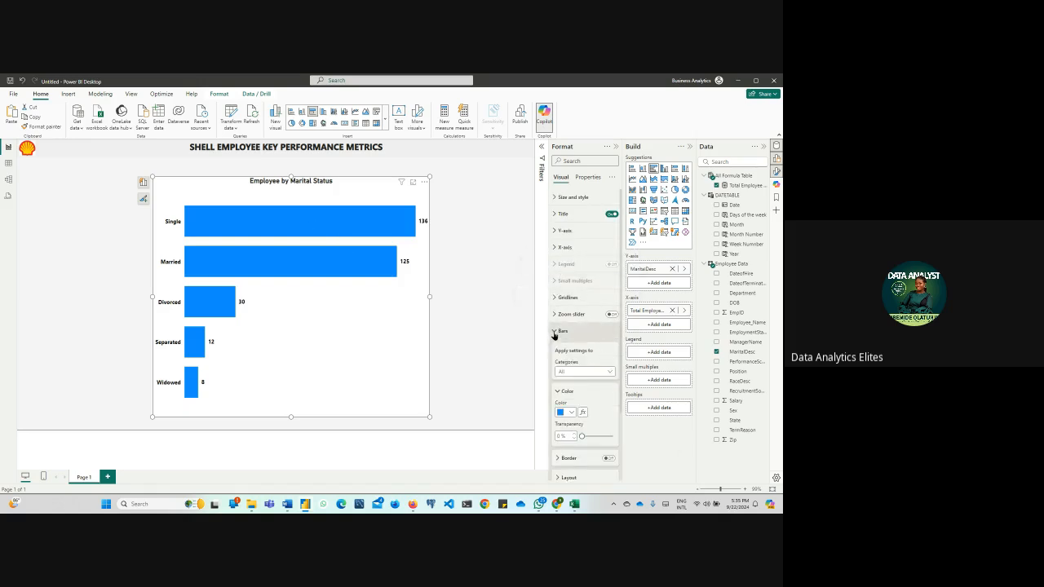
{"action": "left_click", "coordinate": [565, 412]}
{"action": "left_click", "coordinate": [580, 395]}
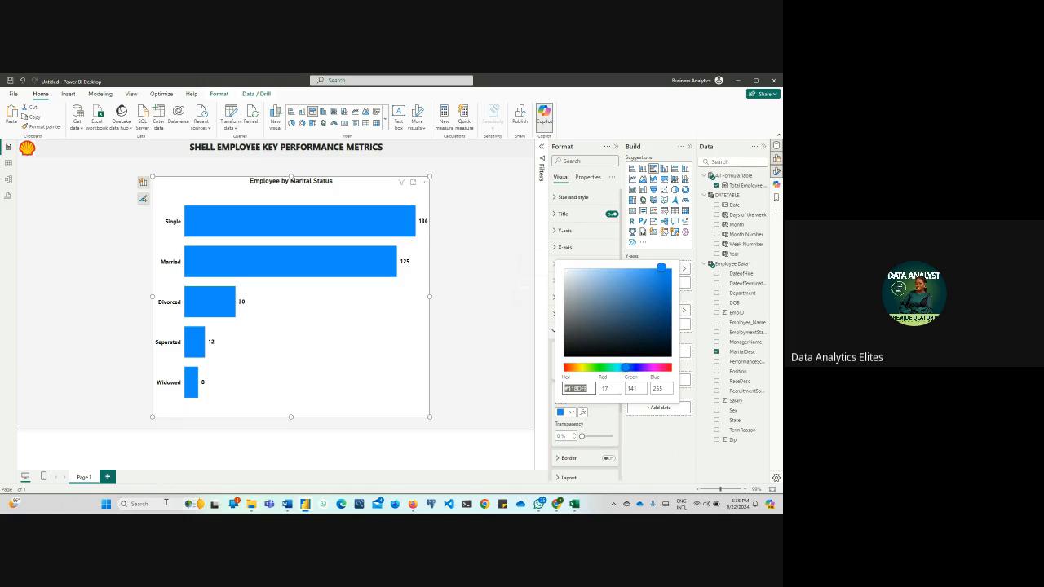
Switch to PowerPoint and create a blank presentation
{"action": "left_click", "coordinate": [163, 503]}
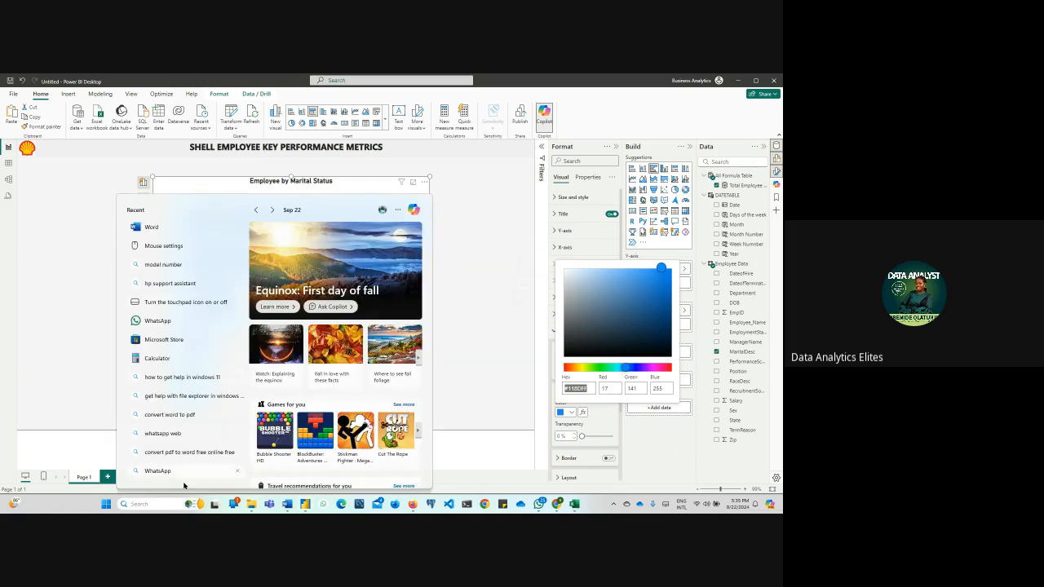
{"action": "type", "text": "power"}
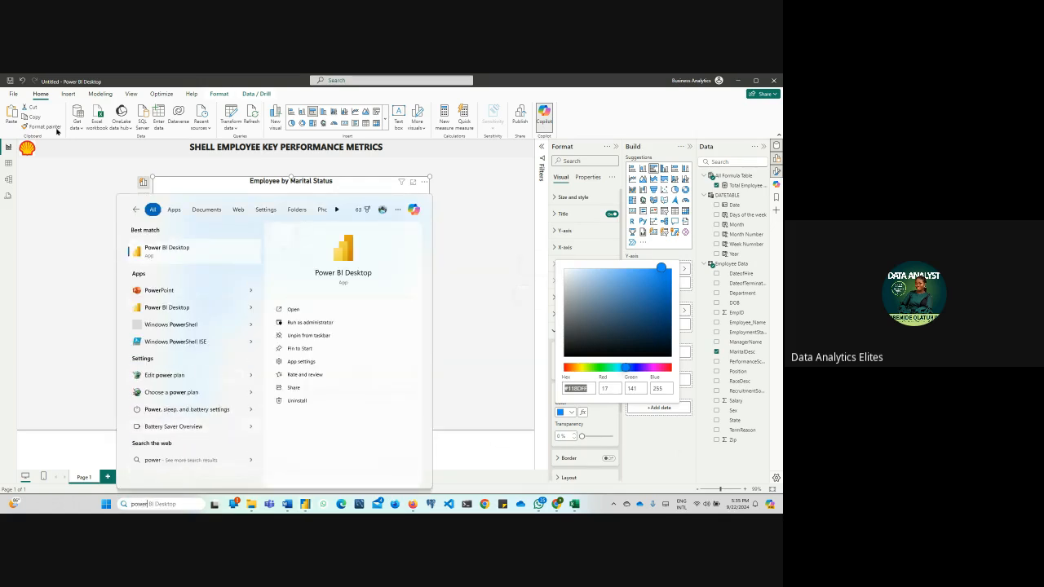
{"action": "left_click", "coordinate": [167, 293]}
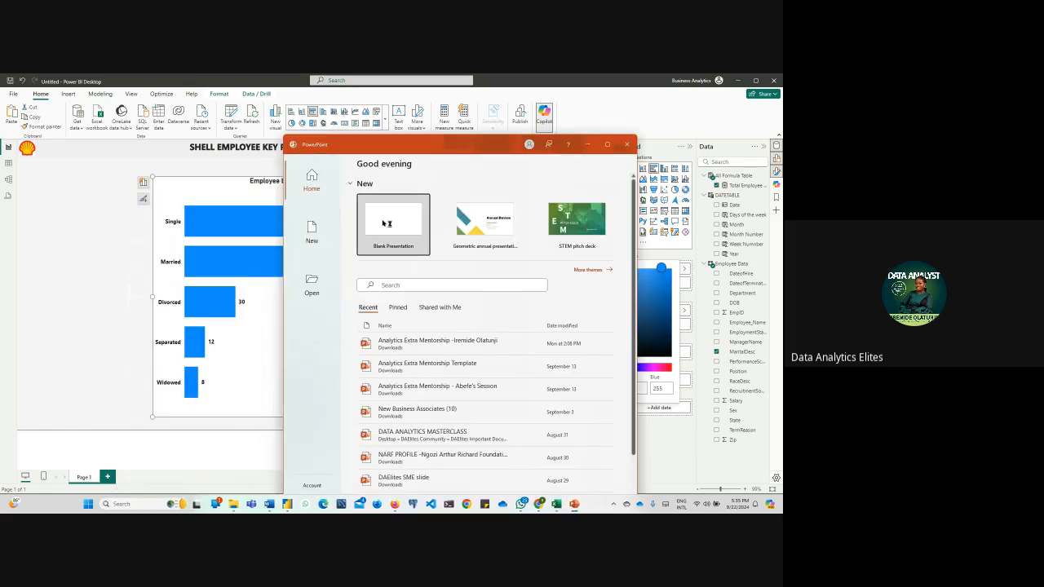
{"action": "left_click", "coordinate": [386, 223]}
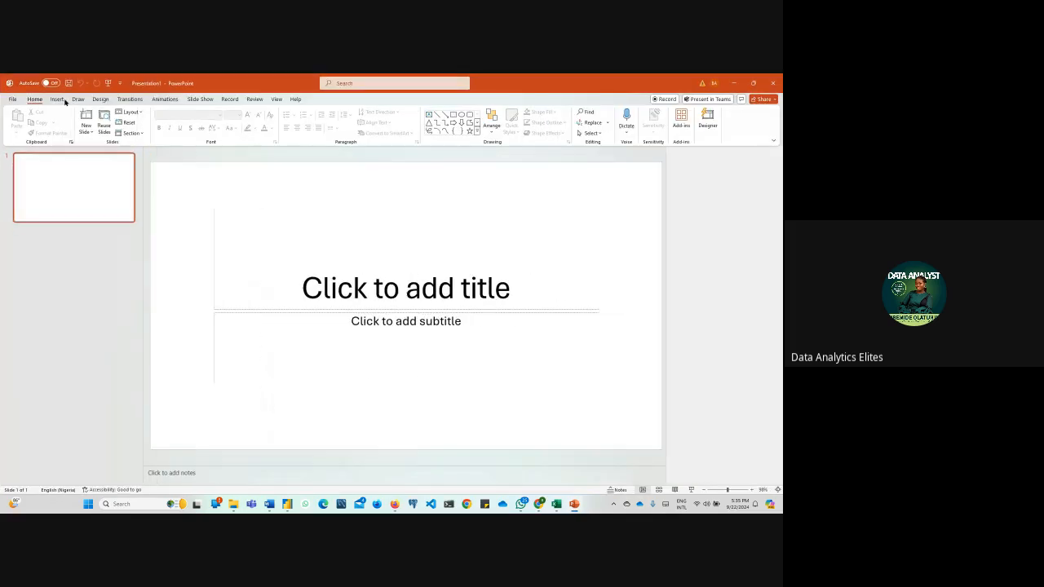
Insert the SHELL picture from the Downloads folder, enlarge it and move it to the upper right part of the slide
{"action": "left_click", "coordinate": [56, 99]}
{"action": "left_click", "coordinate": [82, 122]}
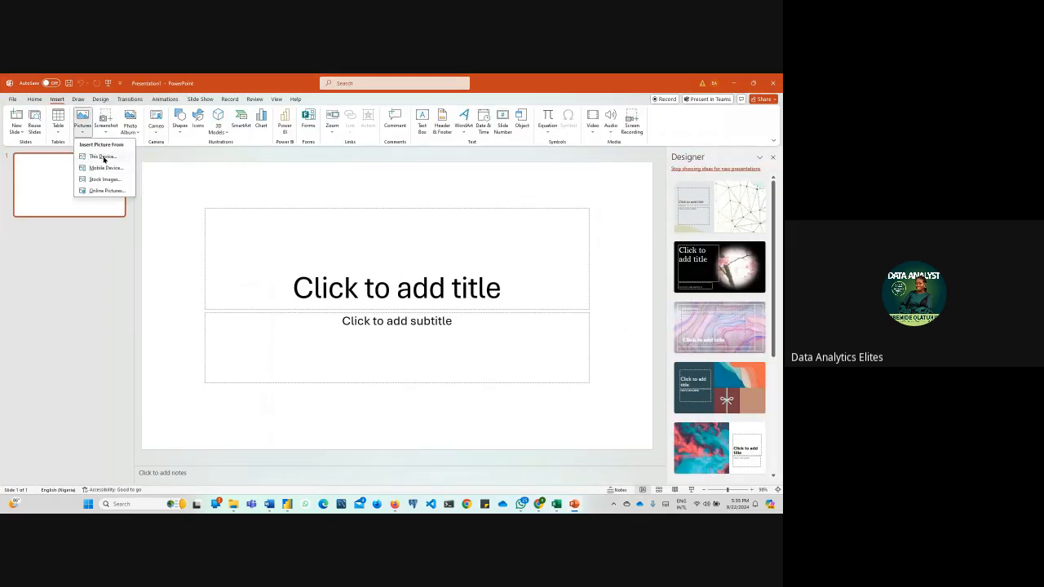
{"action": "left_click", "coordinate": [102, 156]}
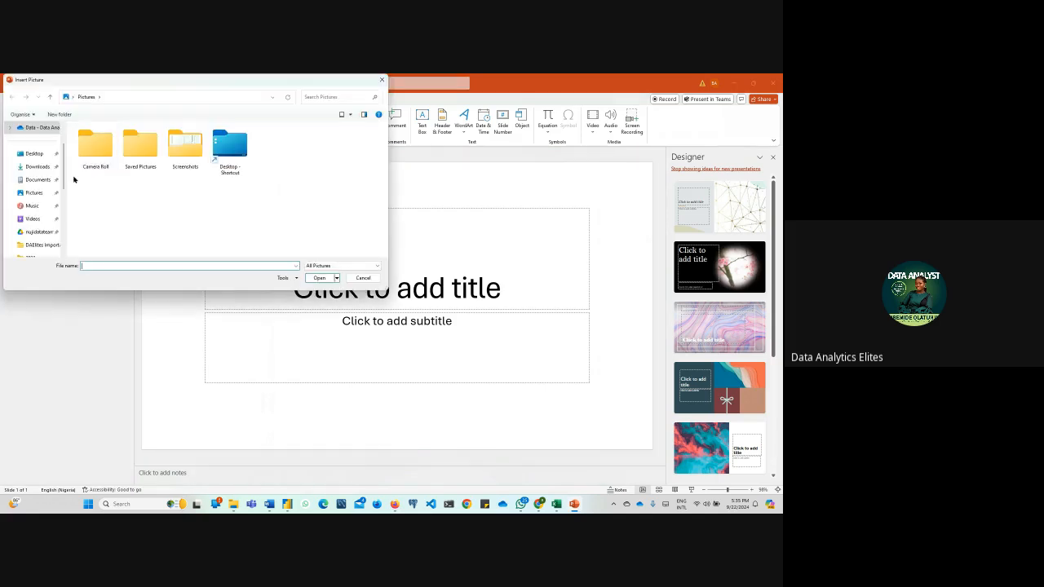
{"action": "left_click", "coordinate": [38, 166]}
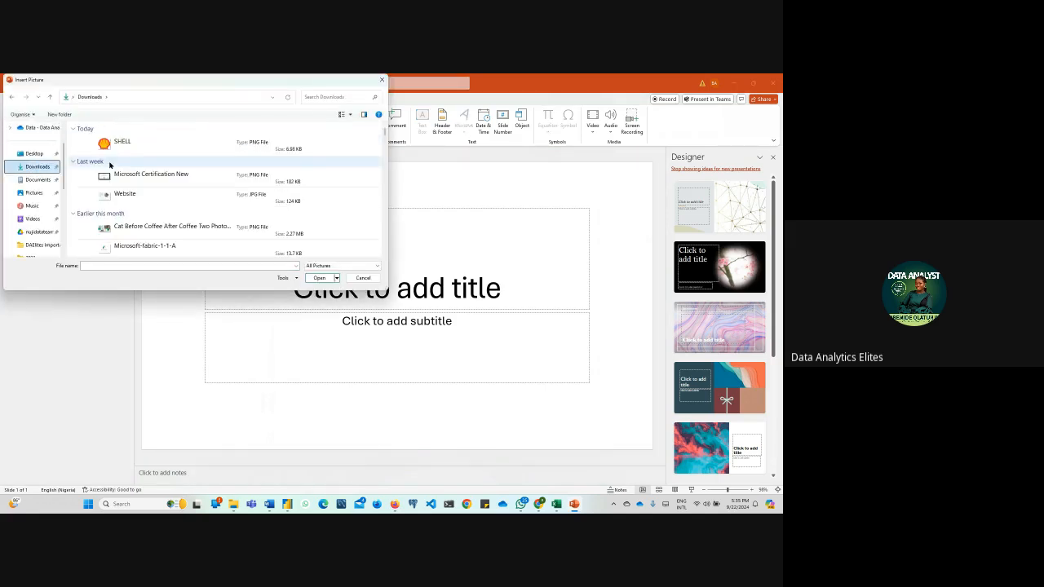
{"action": "left_click", "coordinate": [121, 143]}
{"action": "left_click", "coordinate": [317, 277]}
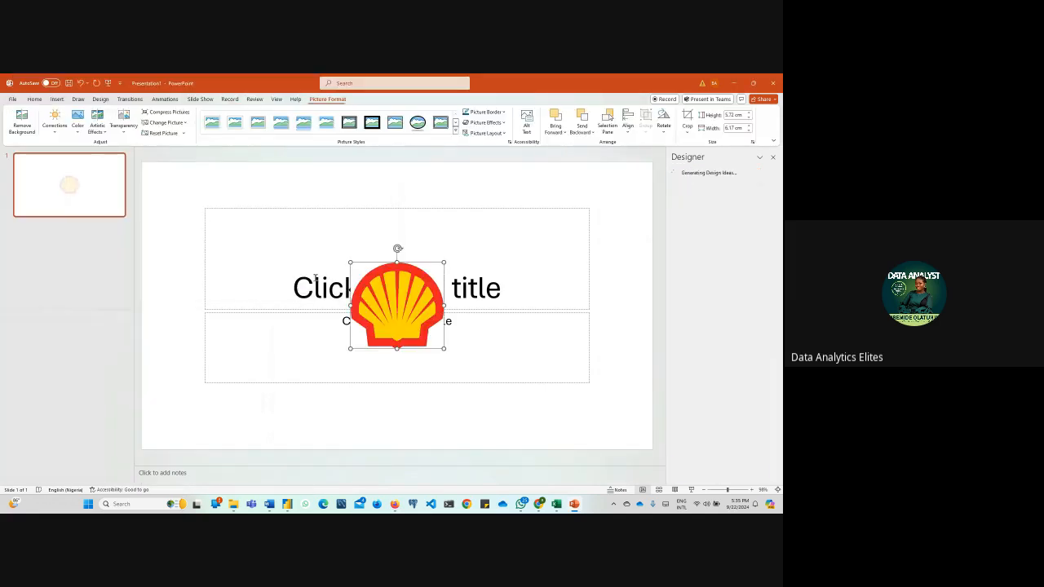
{"action": "left_click_drag", "start_coordinate": [444, 263], "coordinate": [497, 235]}
{"action": "left_click_drag", "start_coordinate": [423, 286], "coordinate": [502, 263]}
Draw a rectangle about 2.7 cm high and 3 cm wide in the slide's upper left corner area
{"action": "left_click", "coordinate": [56, 102]}
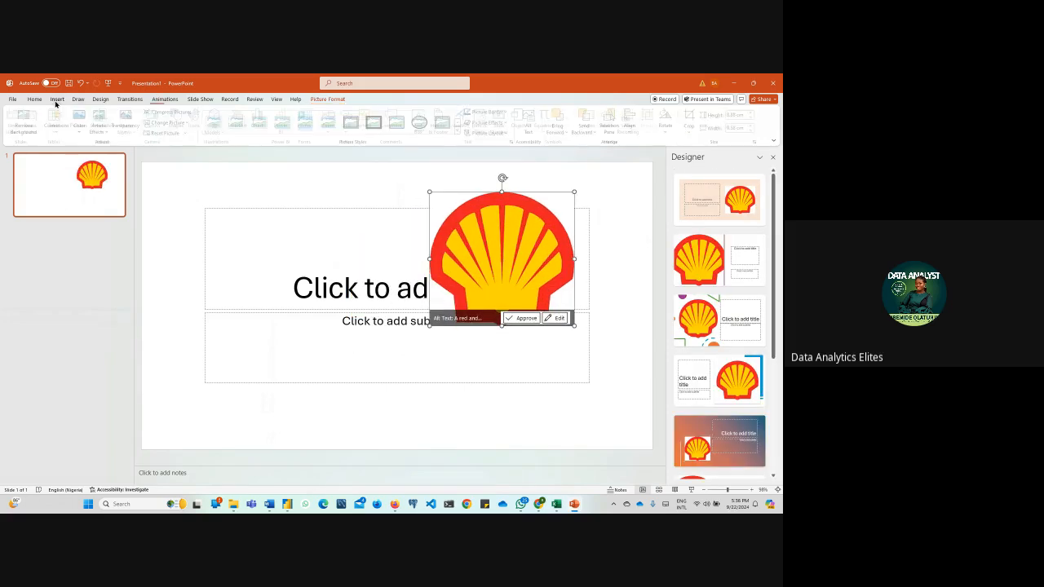
{"action": "left_click", "coordinate": [178, 124]}
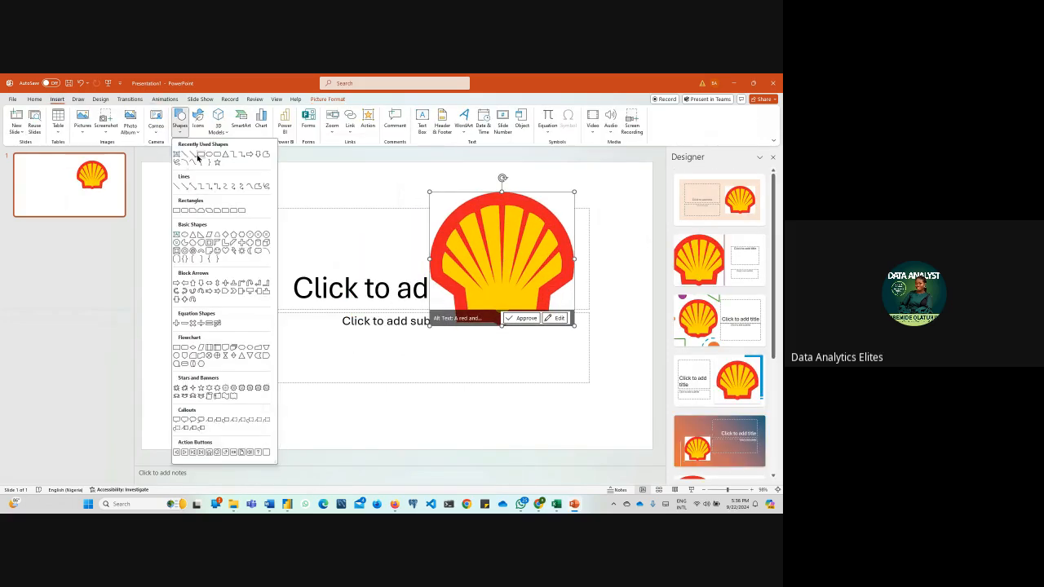
{"action": "left_click", "coordinate": [198, 155]}
{"action": "left_click_drag", "start_coordinate": [184, 175], "coordinate": [230, 217]}
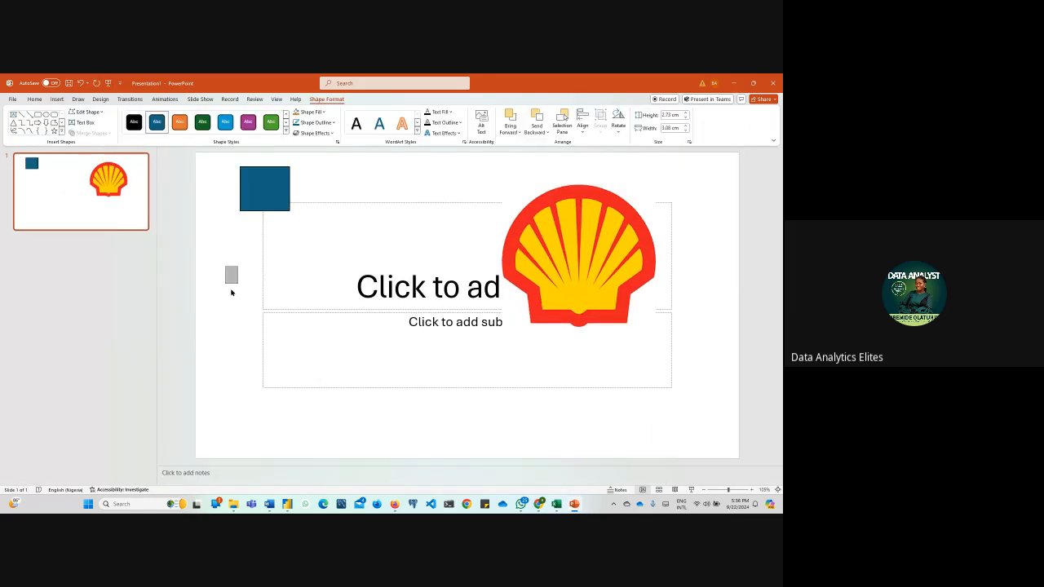
{"action": "left_click", "coordinate": [242, 269]}
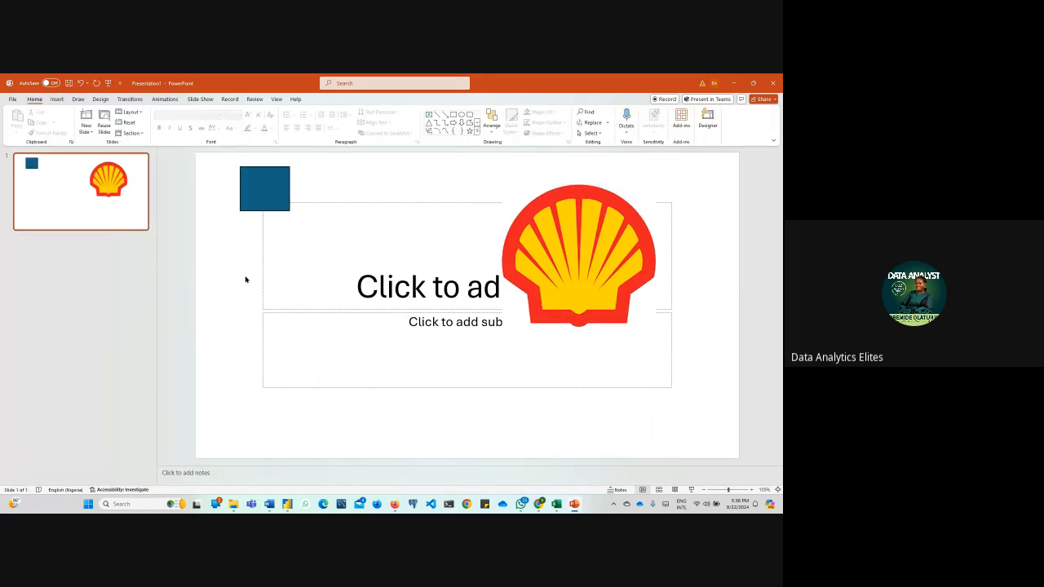
Draw a second, larger rectangle below the first one and select the smaller upper rectangle
{"action": "left_click", "coordinate": [54, 99]}
{"action": "left_click", "coordinate": [179, 122]}
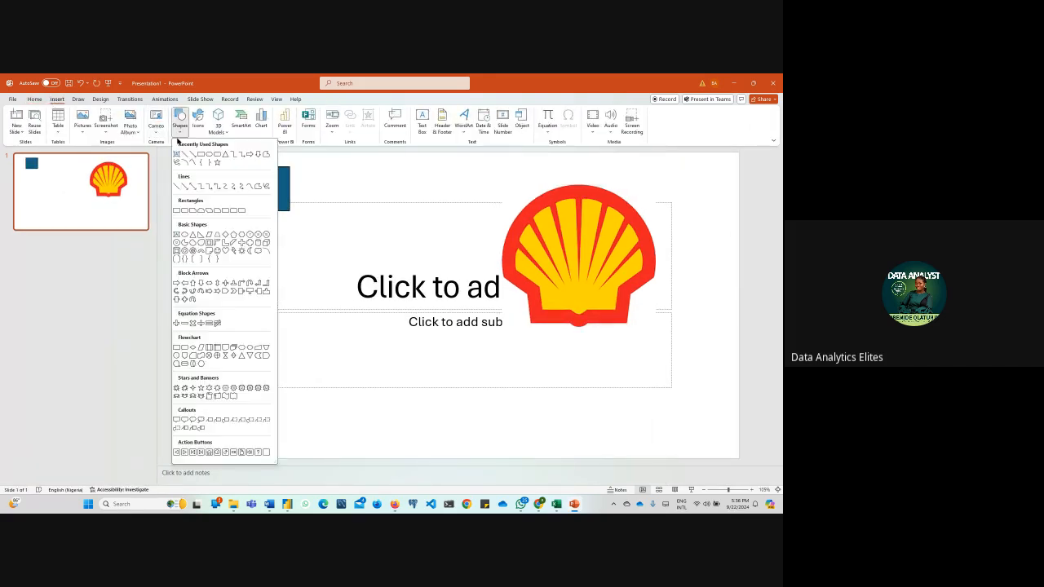
{"action": "left_click", "coordinate": [194, 155]}
{"action": "left_click_drag", "start_coordinate": [246, 275], "coordinate": [321, 357]}
{"action": "left_click", "coordinate": [263, 189]}
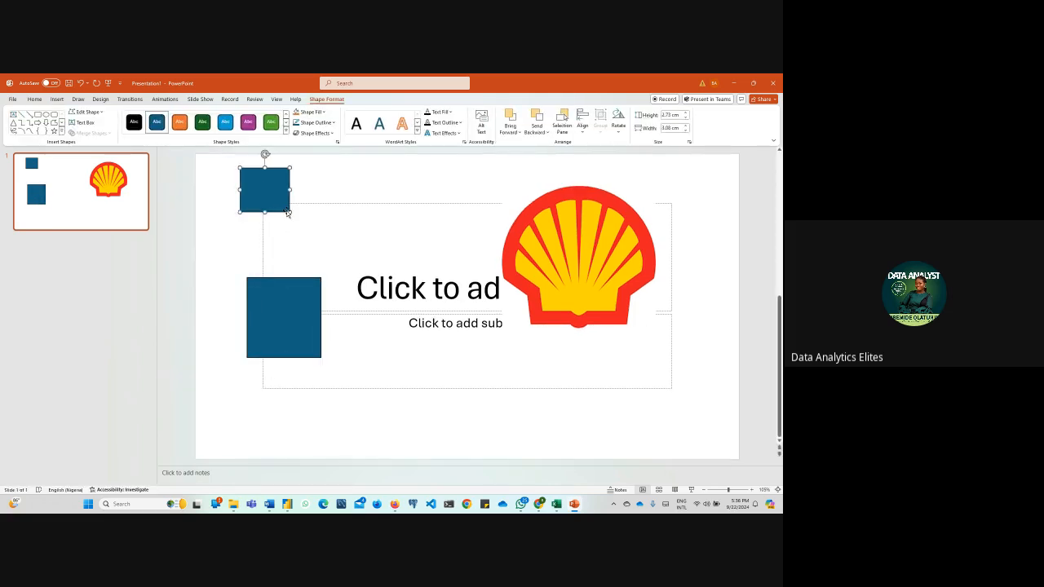
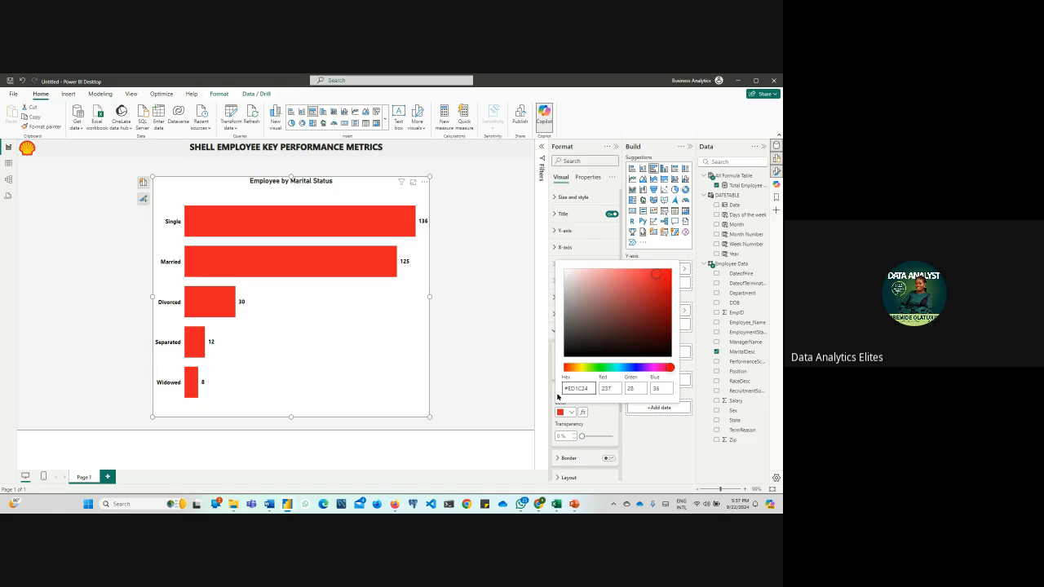
Switch to PowerPoint, close the Colors dialog and fill the lower rectangle with the Shell logo's yellow using the Eyedropper
{"action": "mouse_move", "coordinate": [575, 506]}
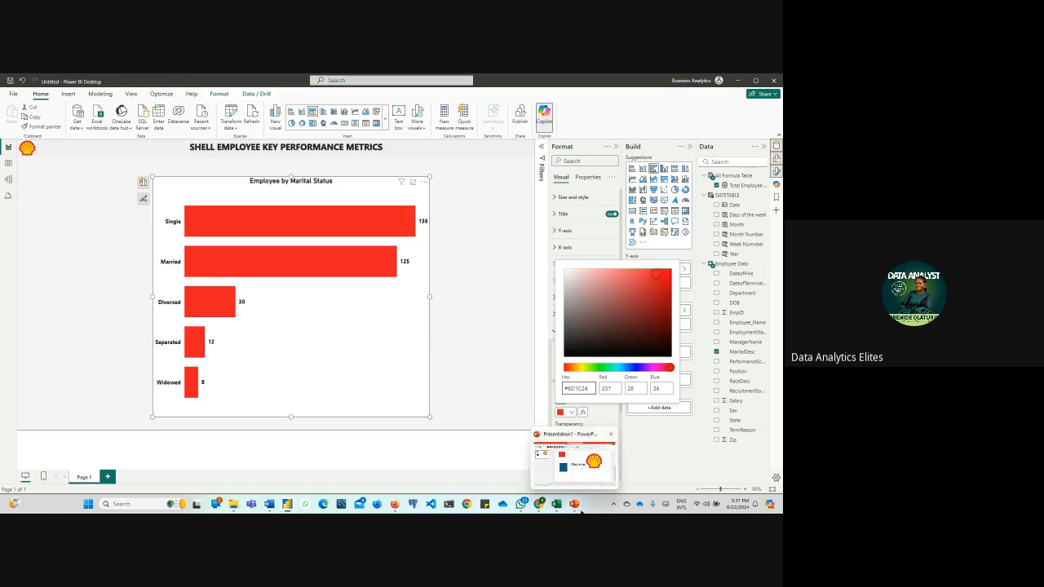
{"action": "left_click", "coordinate": [575, 462]}
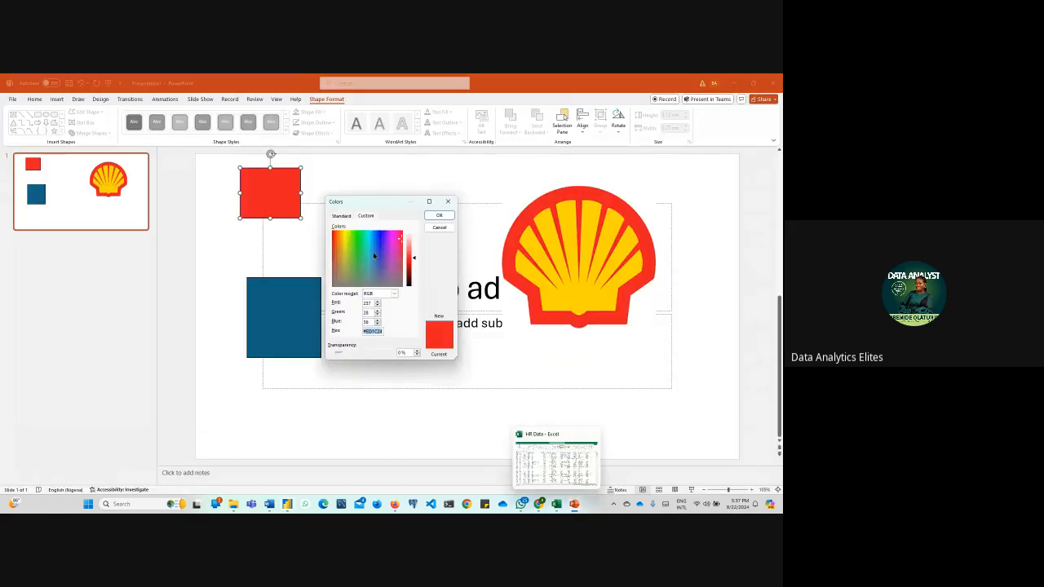
{"action": "left_click", "coordinate": [447, 202]}
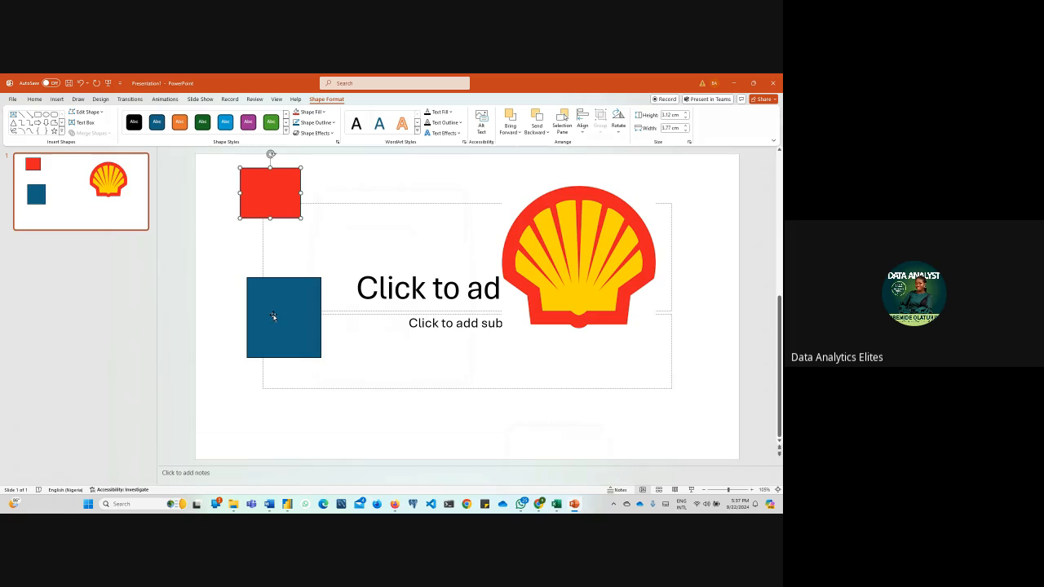
{"action": "left_click", "coordinate": [274, 317]}
{"action": "left_click", "coordinate": [322, 112]}
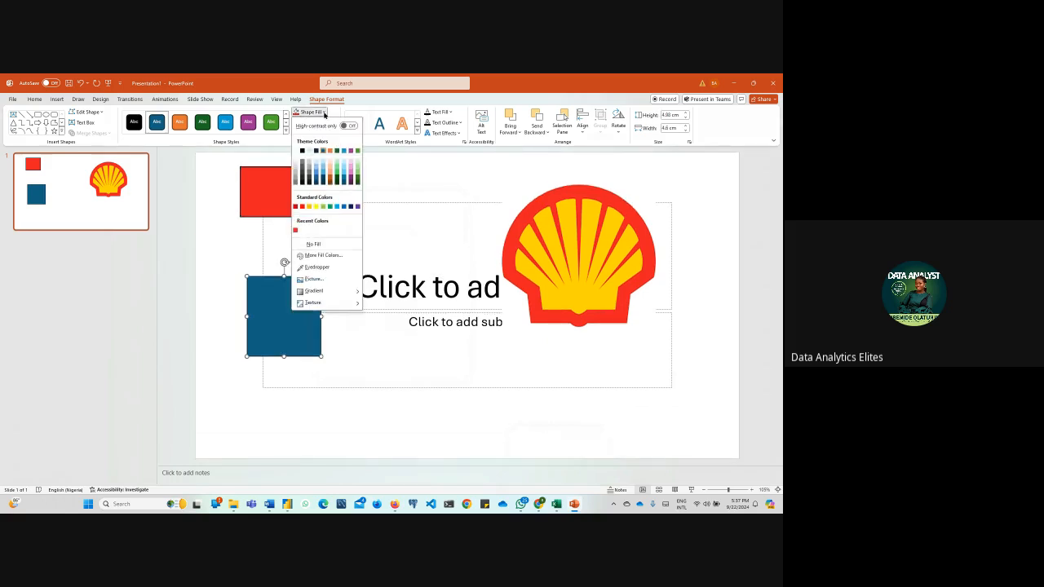
{"action": "left_click", "coordinate": [325, 267]}
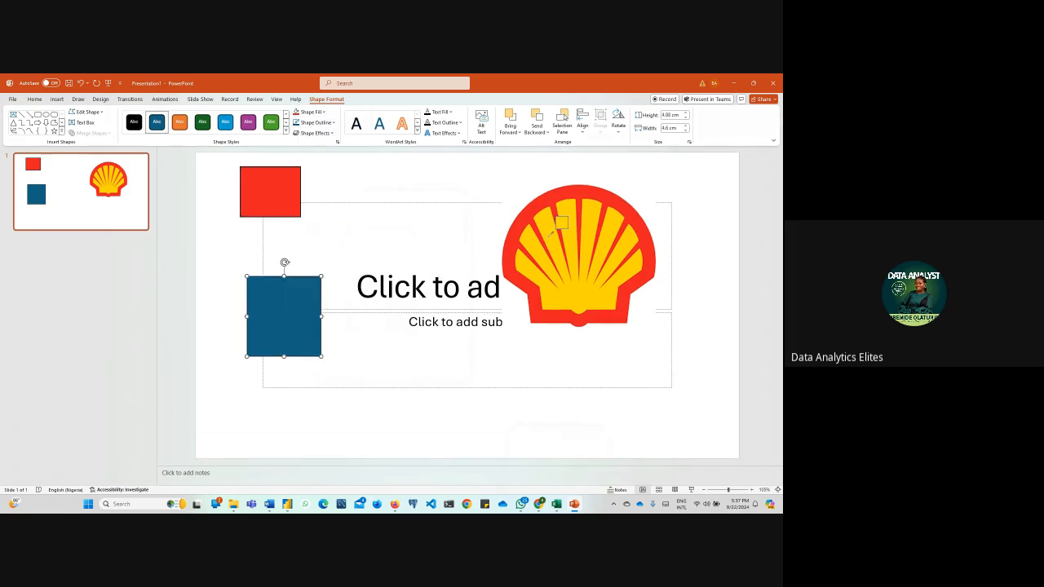
{"action": "left_click", "coordinate": [551, 232]}
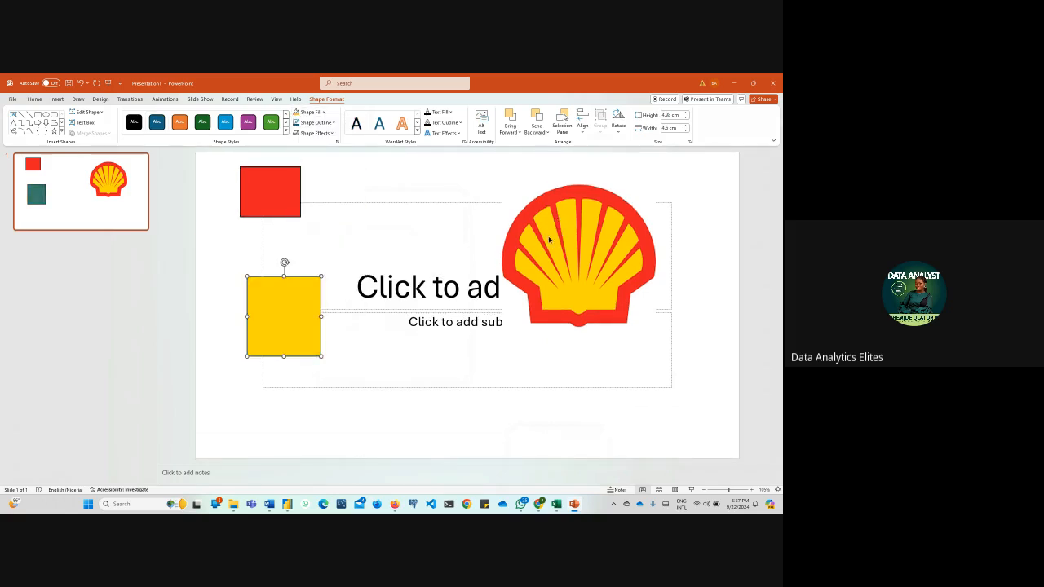
Copy the yellow rectangle's hex code #FFD500 and apply it in Power BI as the marital status chart's bar color
{"action": "left_click", "coordinate": [325, 112]}
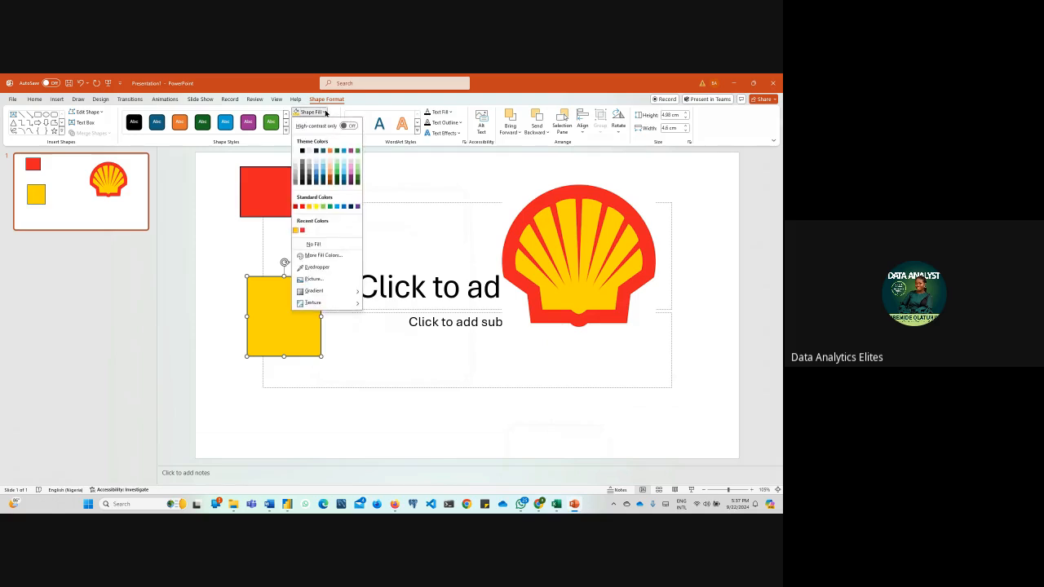
{"action": "left_click", "coordinate": [333, 257]}
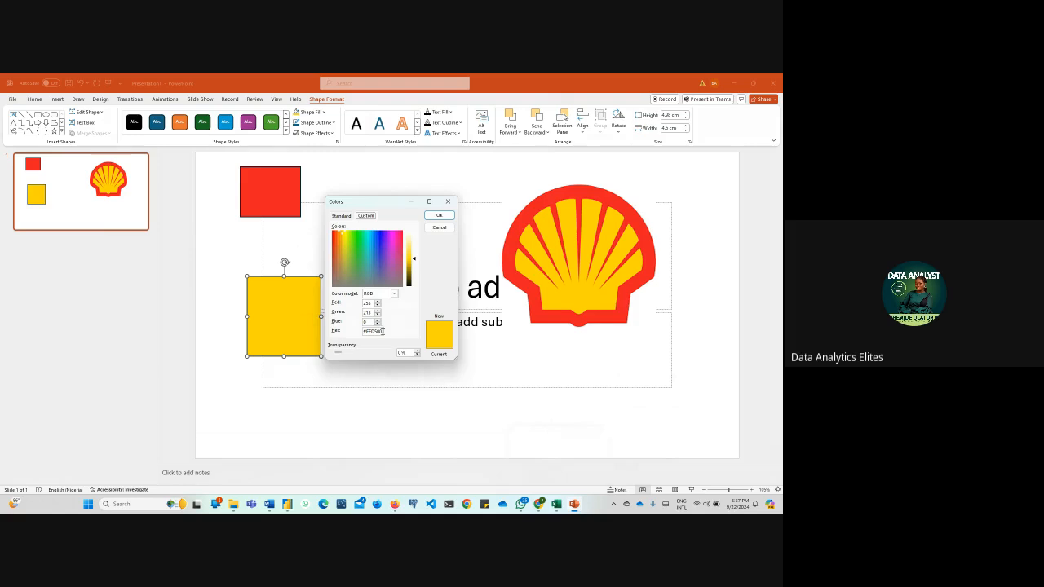
{"action": "left_click_drag", "start_coordinate": [383, 331], "coordinate": [345, 331]}
{"action": "key", "text": "ctrl+c"}
{"action": "mouse_move", "coordinate": [291, 509]}
{"action": "left_click", "coordinate": [305, 471]}
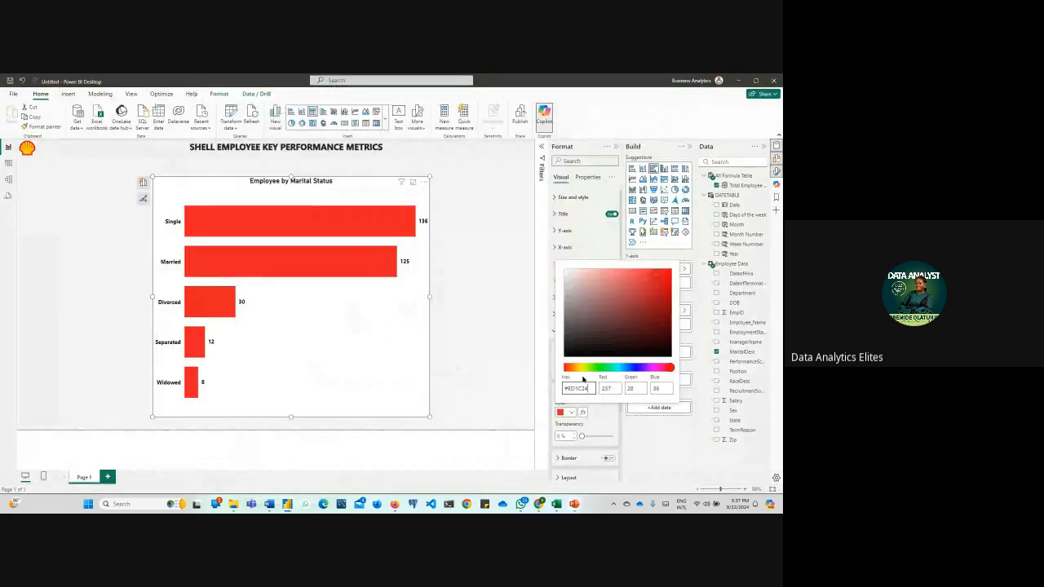
{"action": "key", "text": "ctrl+v"}
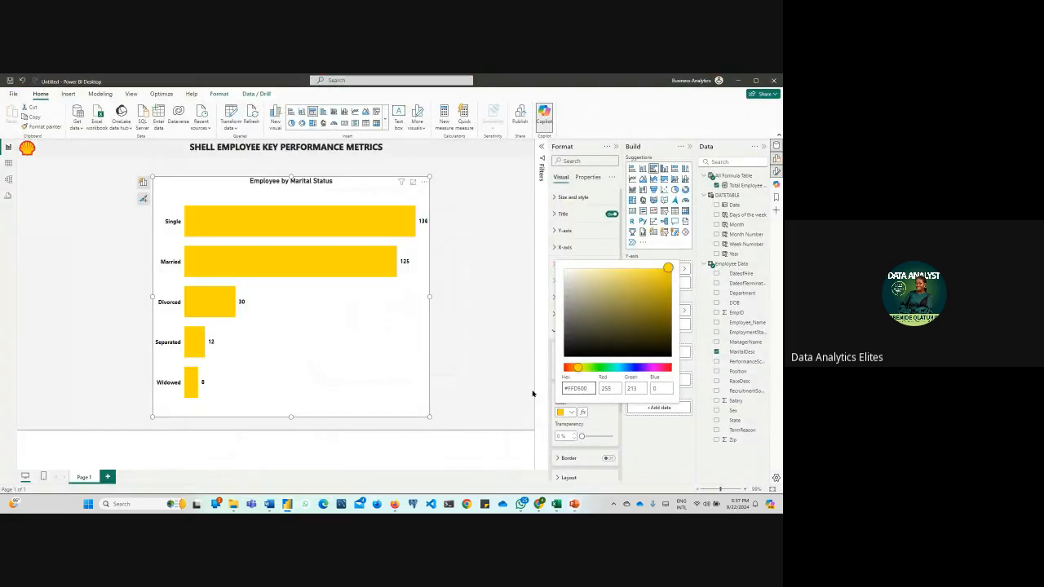
{"action": "left_click", "coordinate": [458, 366]}
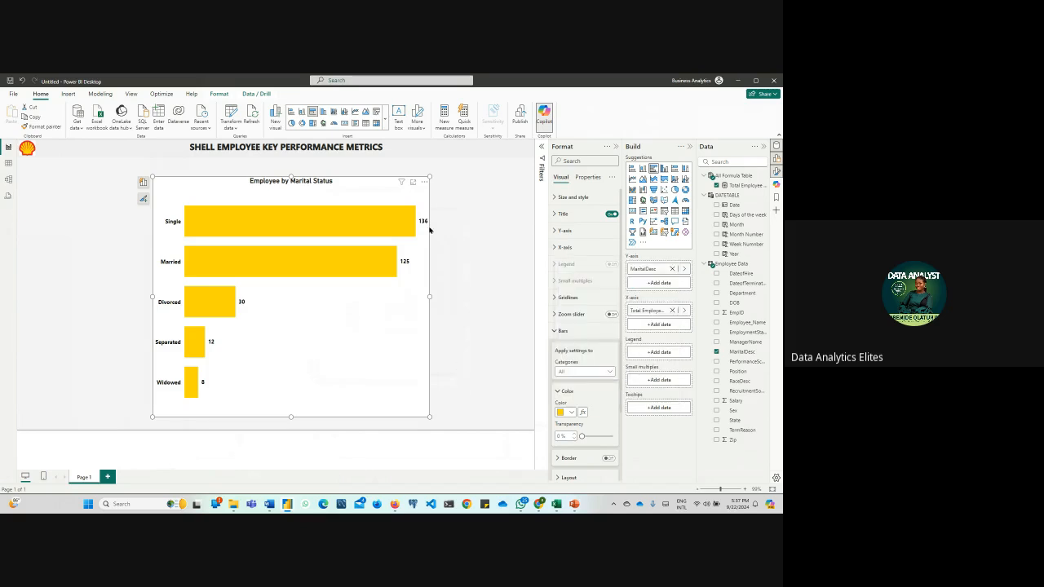
Shrink the Employee by Marital Status chart and place it in the report page's lower left corner
{"action": "left_click_drag", "start_coordinate": [429, 175], "coordinate": [315, 288]}
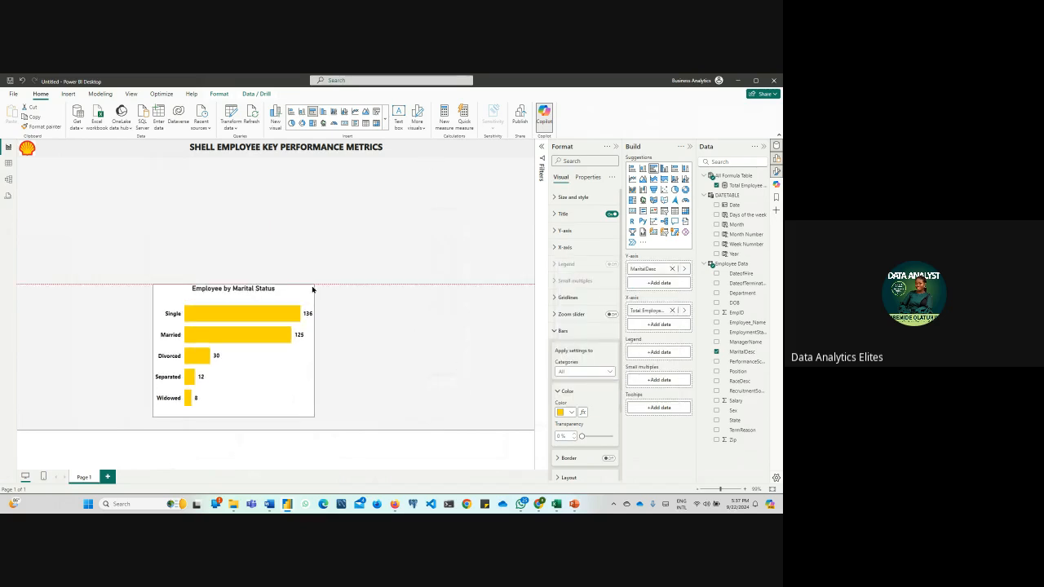
{"action": "left_click_drag", "start_coordinate": [245, 356], "coordinate": [125, 370]}
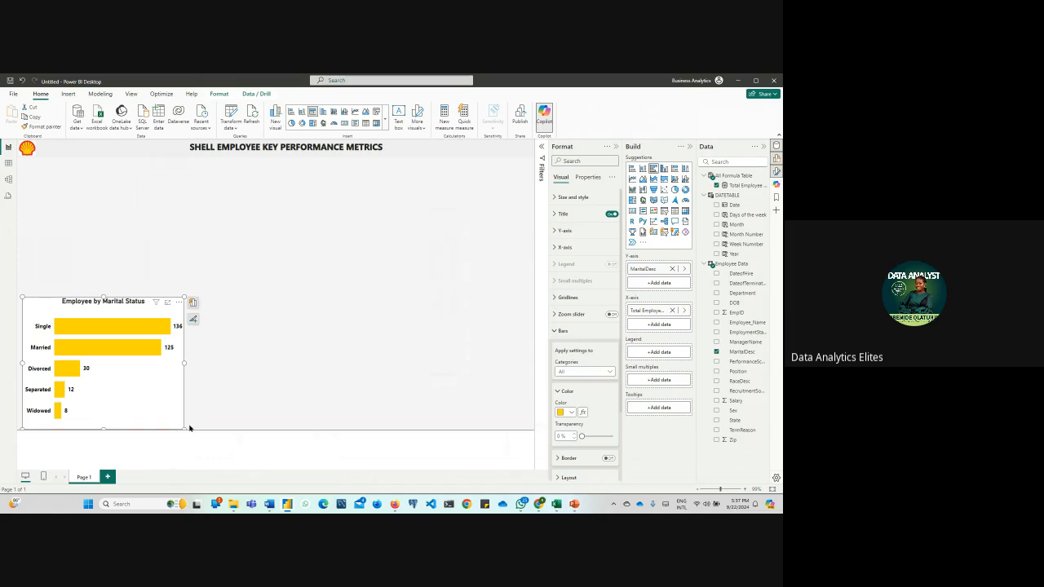
{"action": "left_click_drag", "start_coordinate": [182, 428], "coordinate": [153, 409]}
{"action": "left_click", "coordinate": [309, 389]}
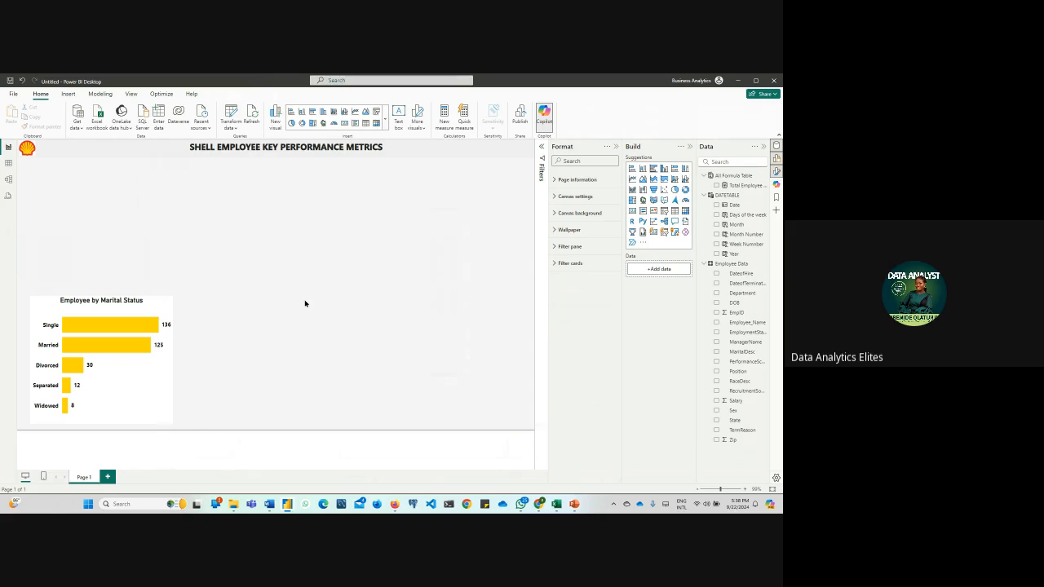
Insert a table visual, check the Position column in the Employee Data table and add that field to the visual
{"action": "left_click", "coordinate": [365, 123]}
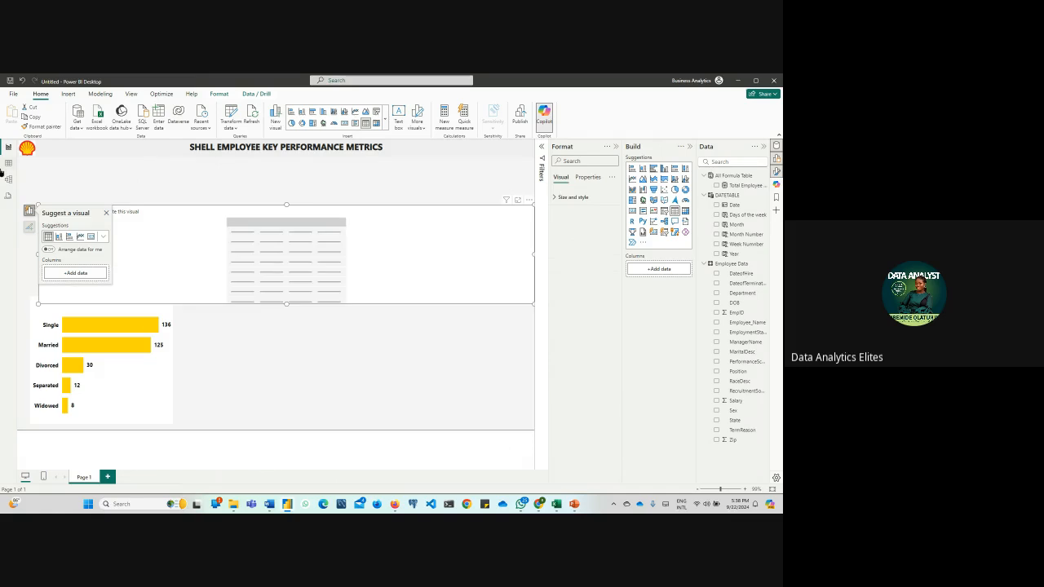
{"action": "left_click", "coordinate": [8, 164]}
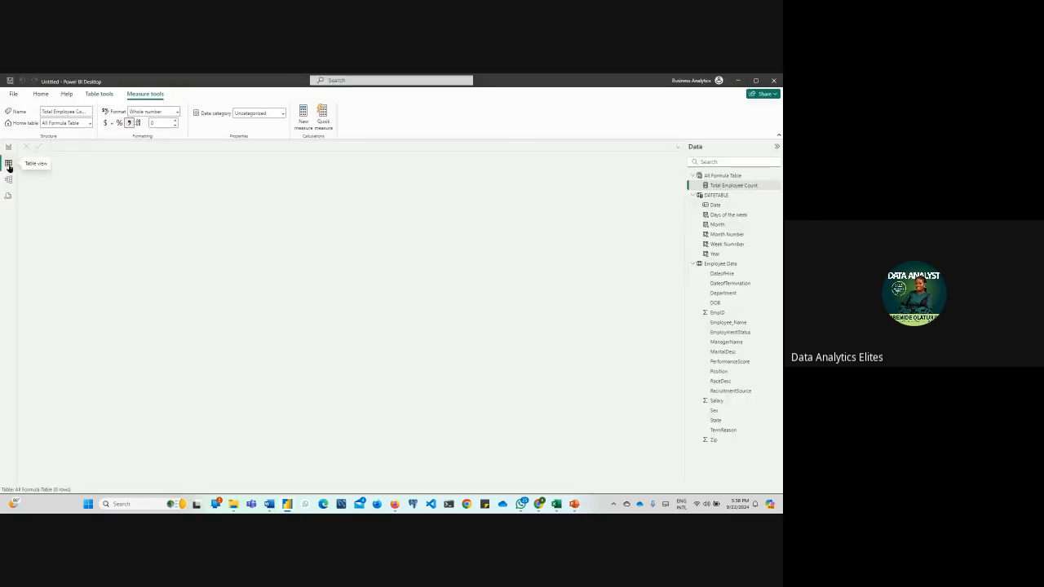
{"action": "left_click", "coordinate": [701, 265]}
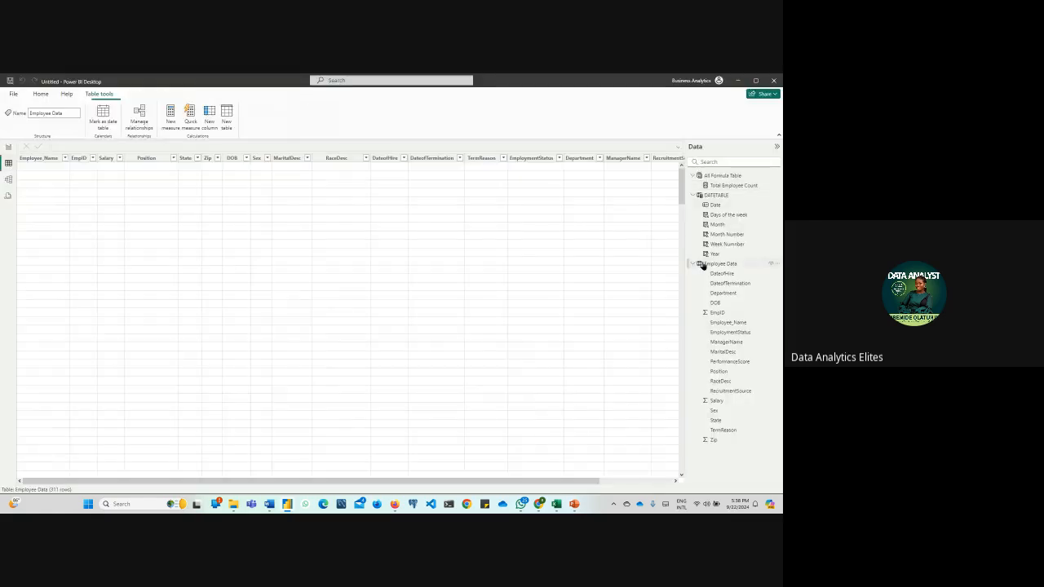
{"action": "left_click", "coordinate": [146, 161]}
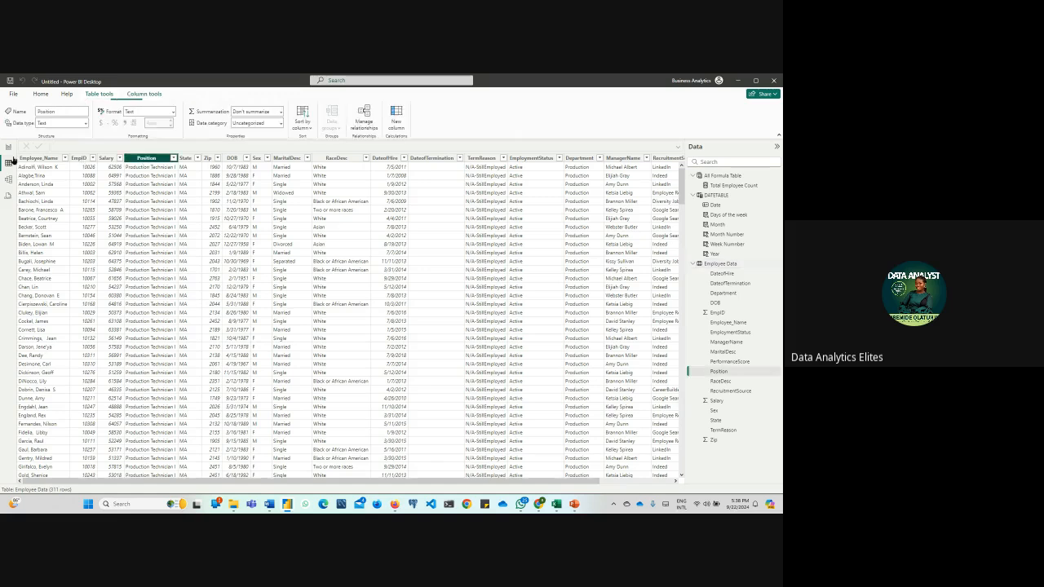
{"action": "left_click", "coordinate": [8, 148]}
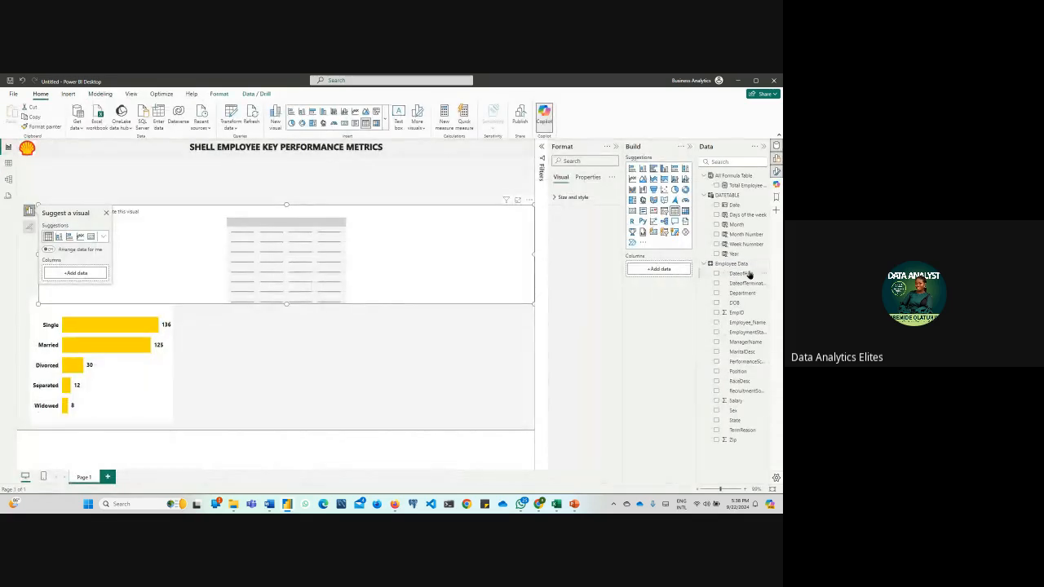
{"action": "left_click_drag", "start_coordinate": [739, 372], "coordinate": [239, 255]}
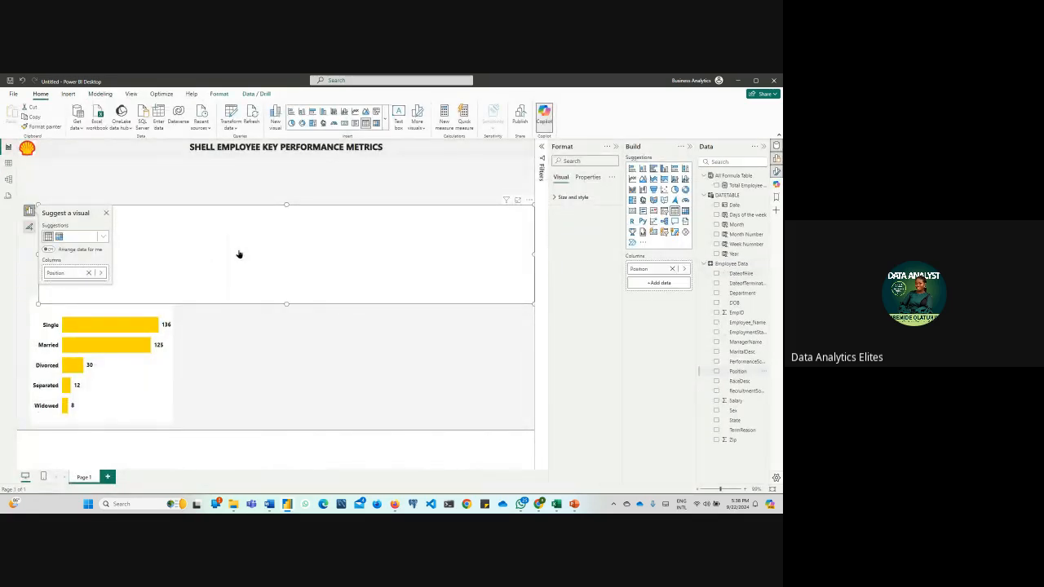
{"action": "left_click", "coordinate": [369, 370]}
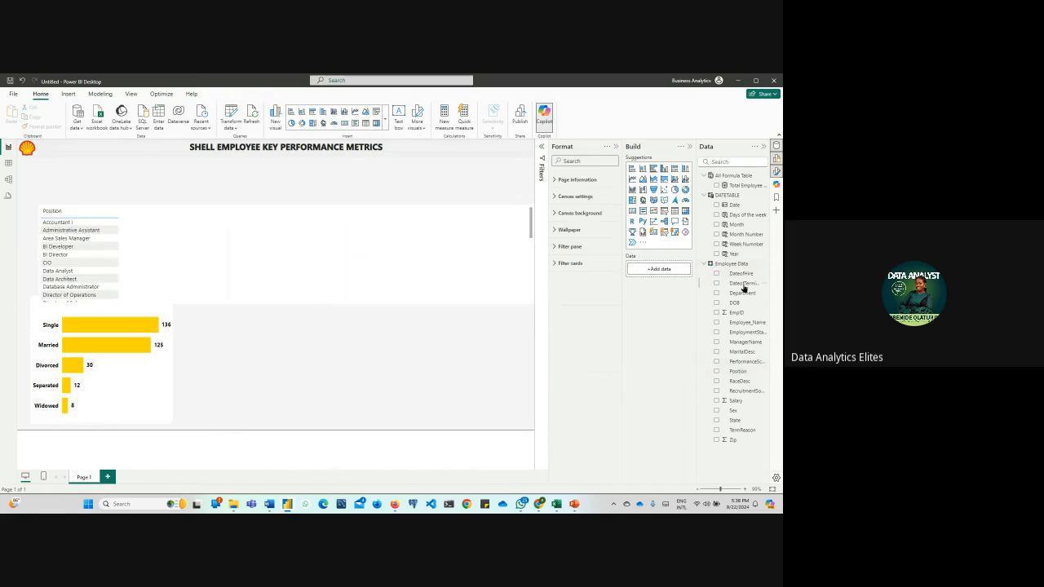
Add the Salary field from Employee Data to the position table and make the table visual slightly taller
{"action": "left_click_drag", "start_coordinate": [734, 401], "coordinate": [191, 231]}
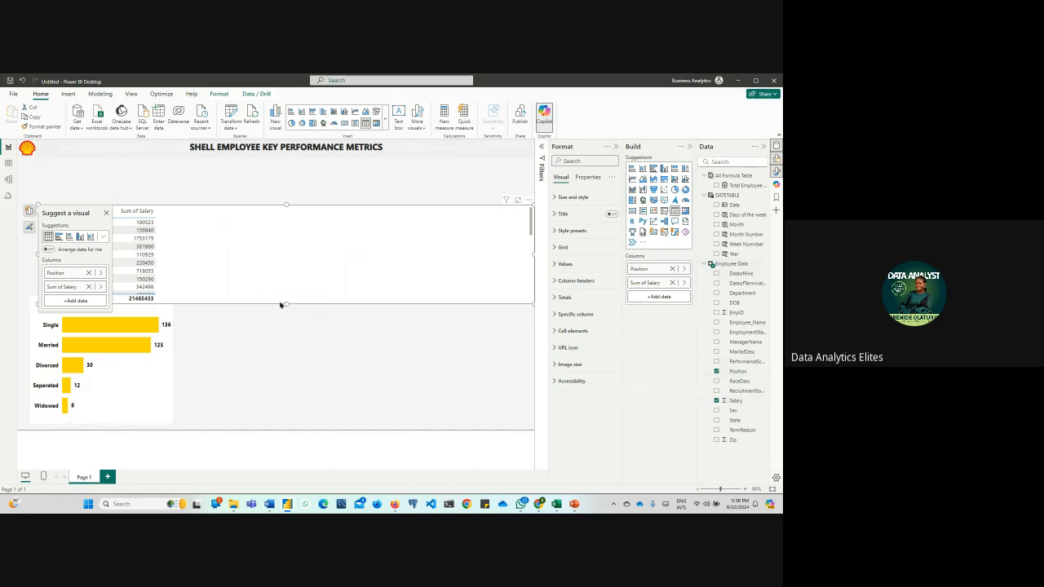
{"action": "left_click_drag", "start_coordinate": [287, 304], "coordinate": [289, 327]}
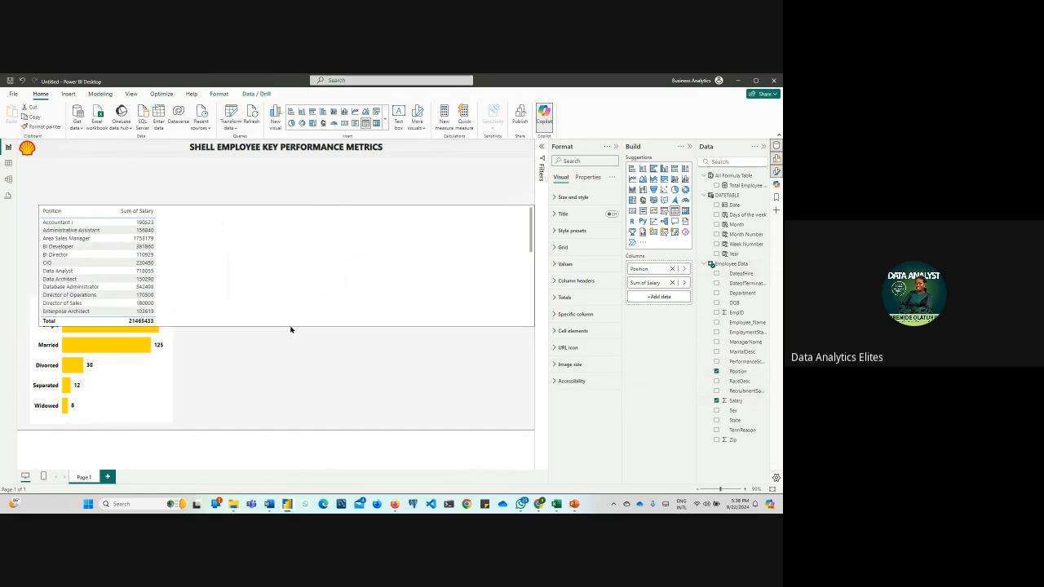
{"action": "left_click", "coordinate": [337, 181]}
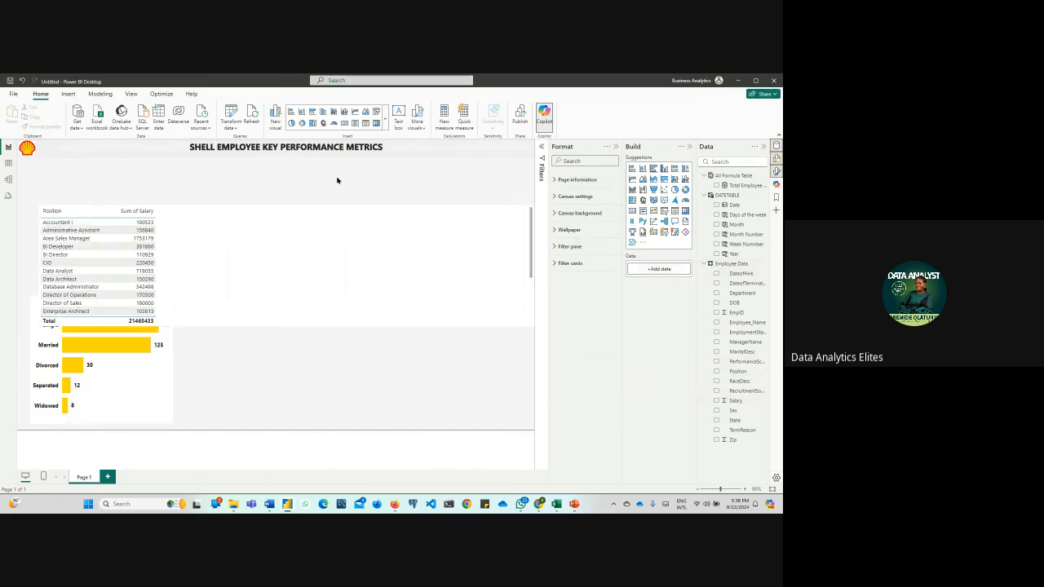
Create a new measure, Salary = SUM('Employee Data'[Salary])
{"action": "left_click", "coordinate": [444, 117]}
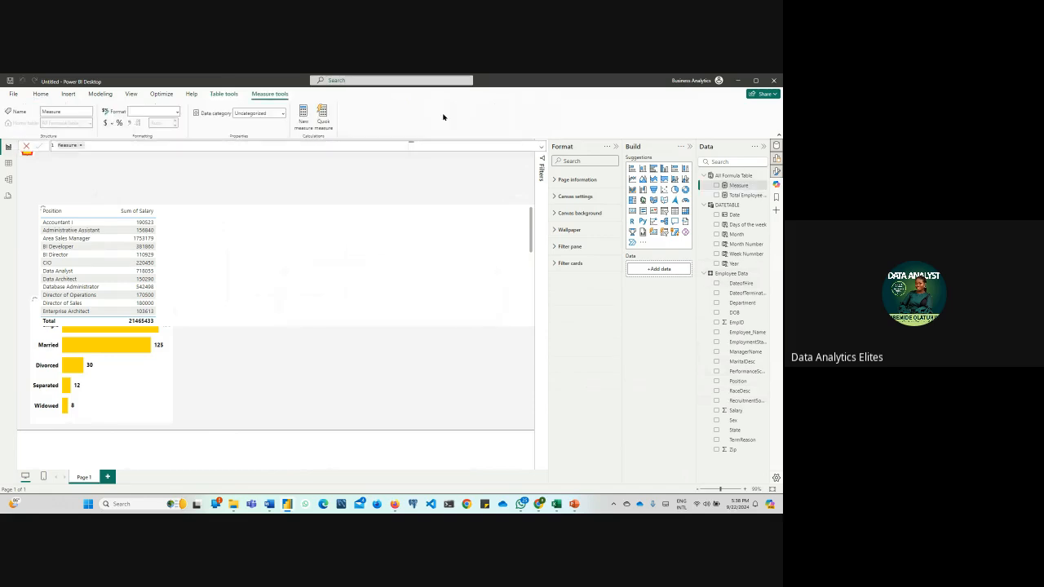
{"action": "type", "text": "Salary =SUM(sal"}
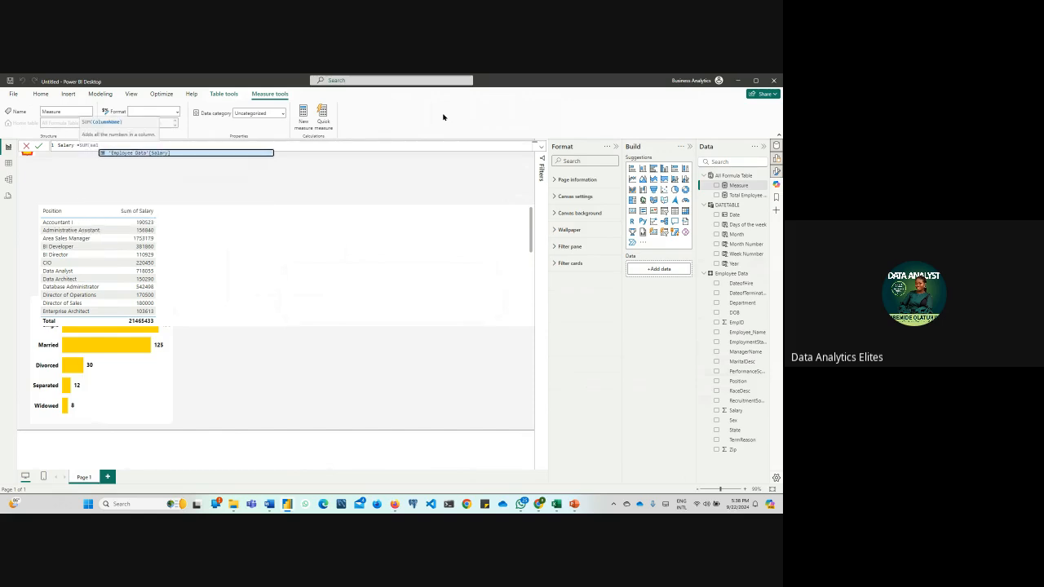
{"action": "key", "text": "Tab"}
{"action": "type", "text": ")"}
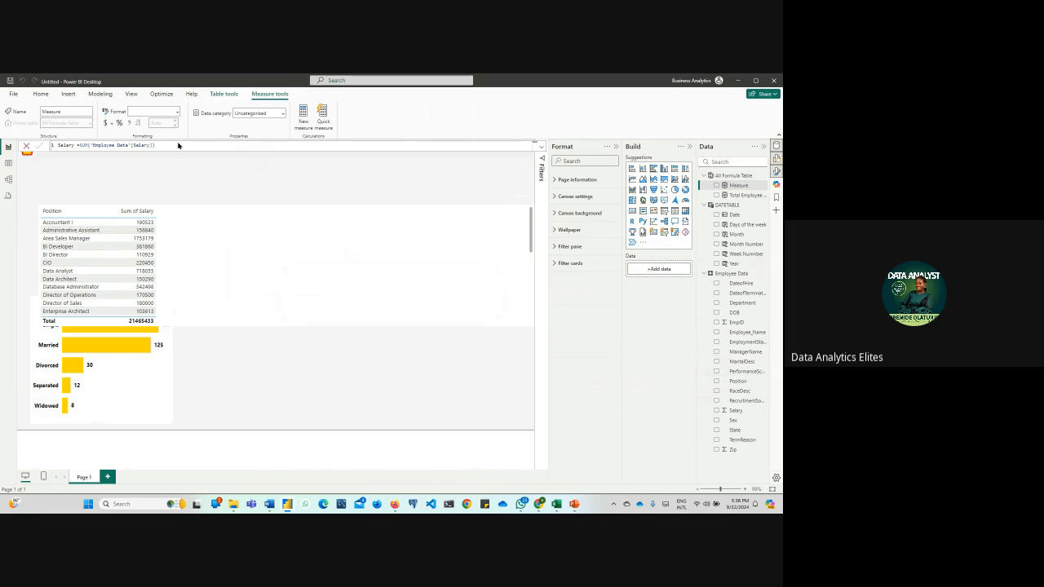
{"action": "key", "text": "Return"}
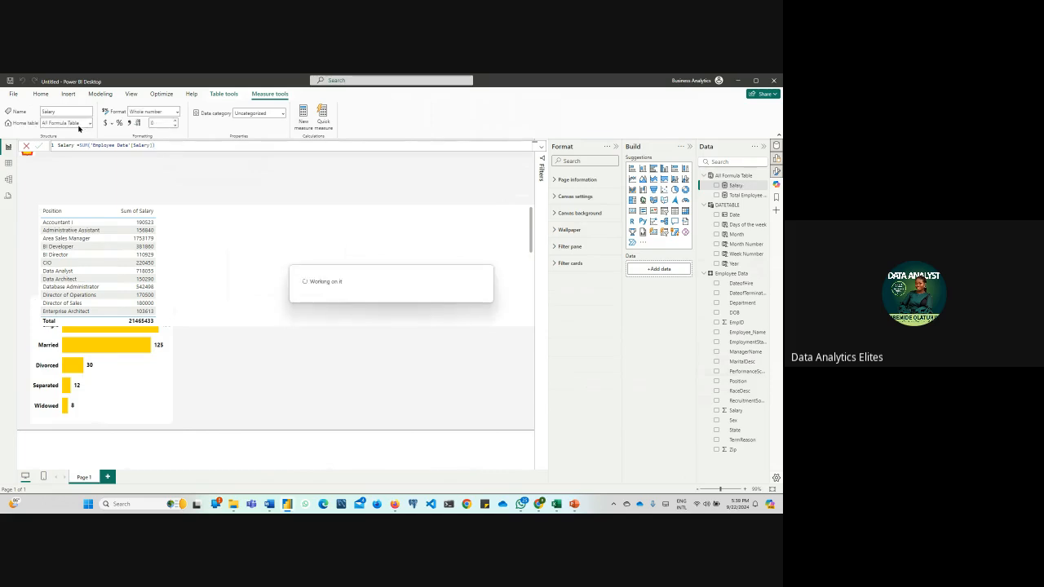
Format the Salary measure with thousands separators and $ English (United States) currency, and add it to the position table
{"action": "left_click", "coordinate": [129, 123]}
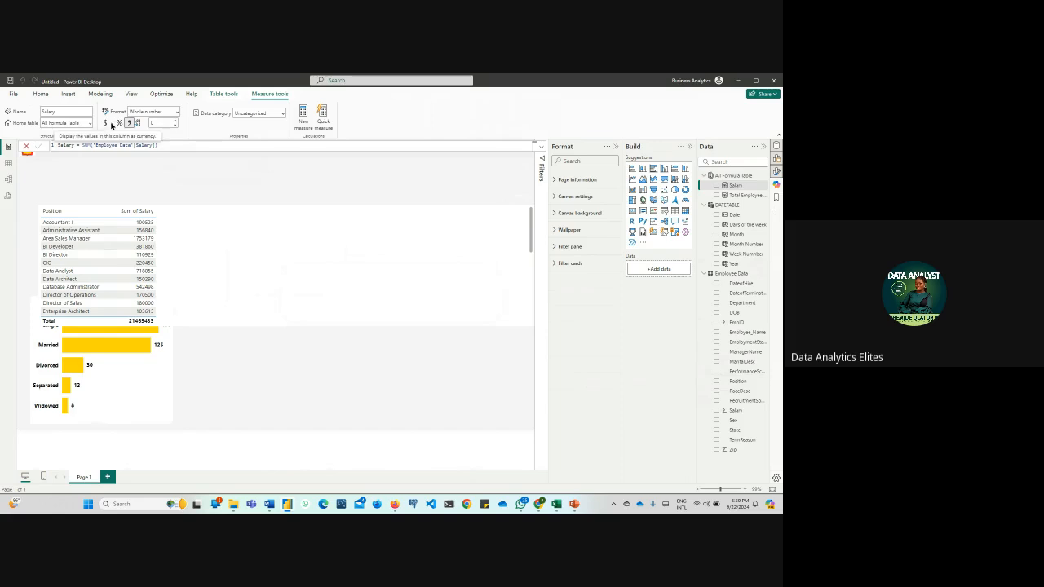
{"action": "left_click", "coordinate": [113, 124]}
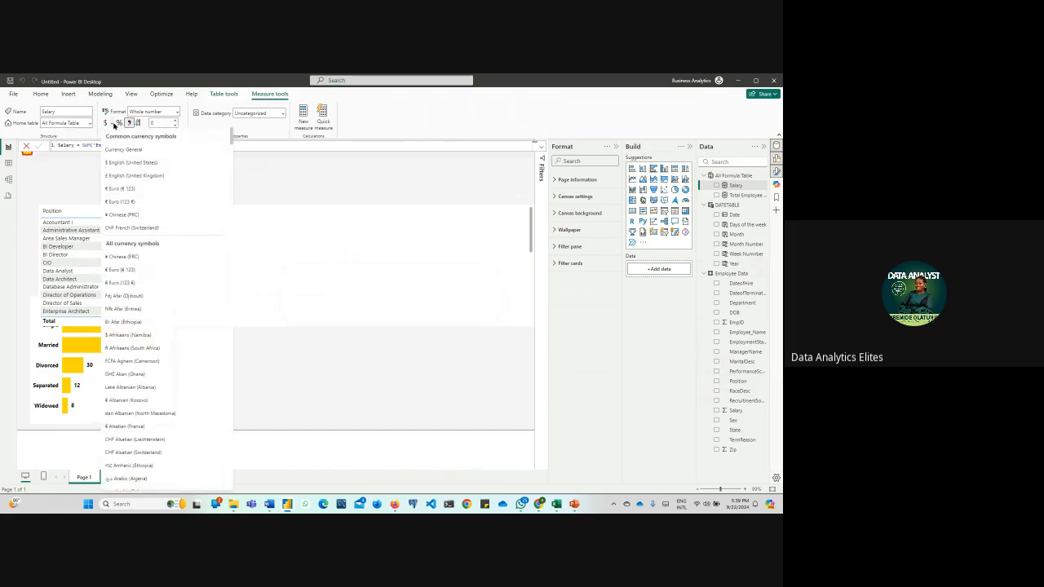
{"action": "left_click", "coordinate": [129, 164]}
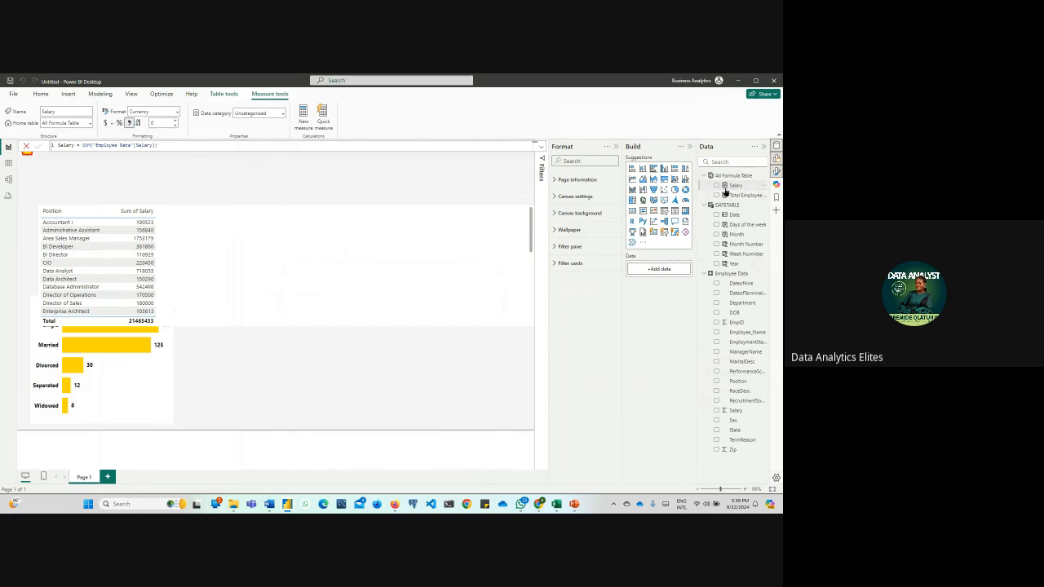
{"action": "left_click", "coordinate": [259, 242]}
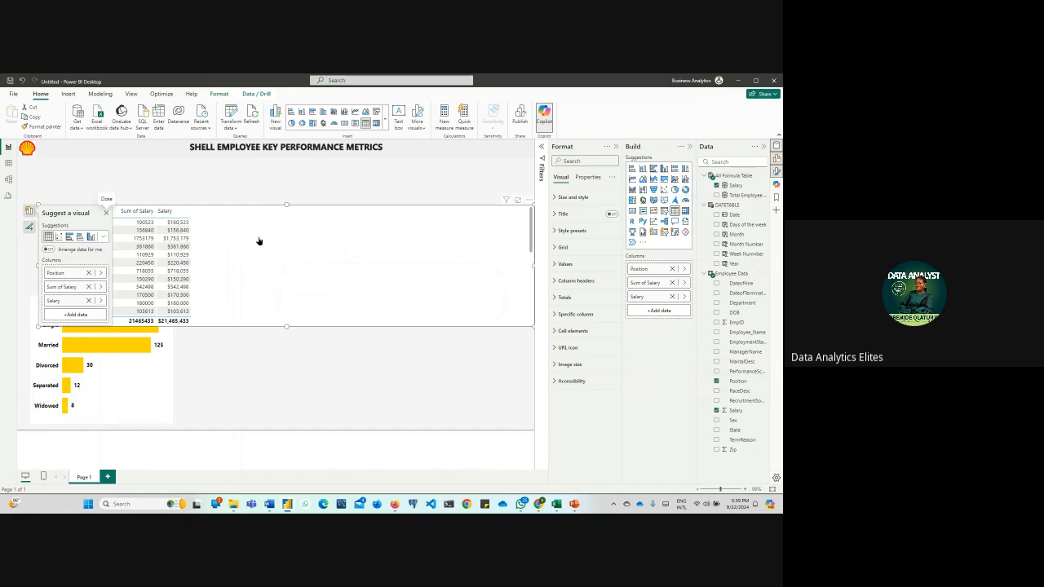
{"action": "left_click", "coordinate": [319, 371]}
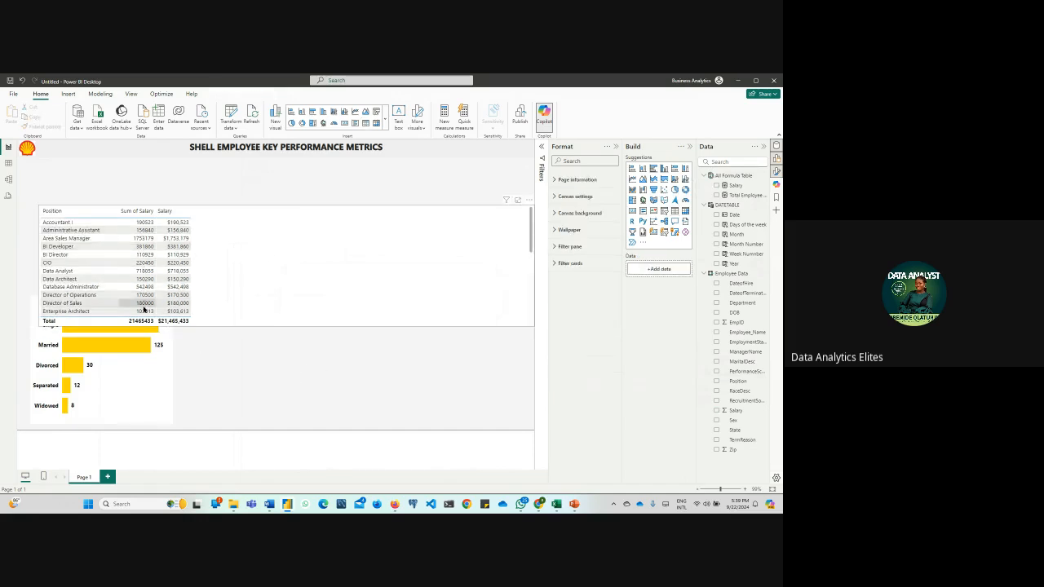
Remove the Sum of Salary column from the position table, keeping the Position field and the Salary measure
{"action": "left_click", "coordinate": [530, 200]}
{"action": "left_click", "coordinate": [214, 226]}
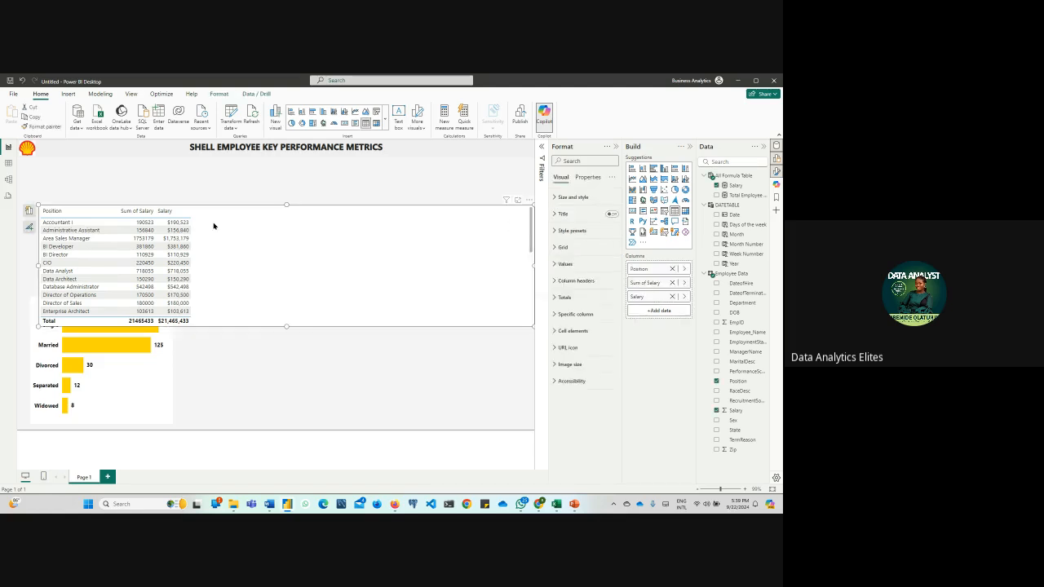
{"action": "left_click", "coordinate": [29, 211]}
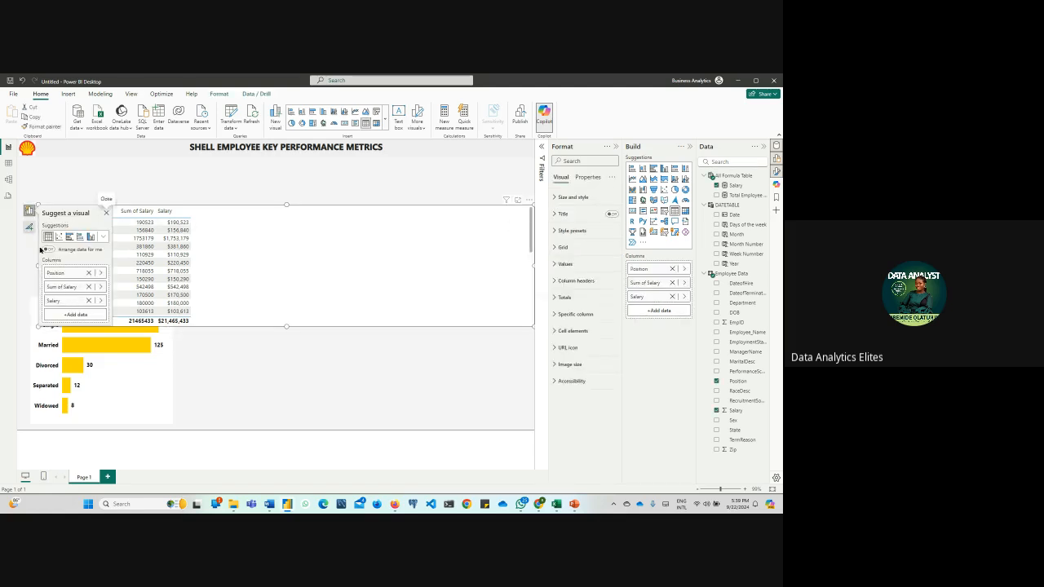
{"action": "left_click", "coordinate": [89, 287]}
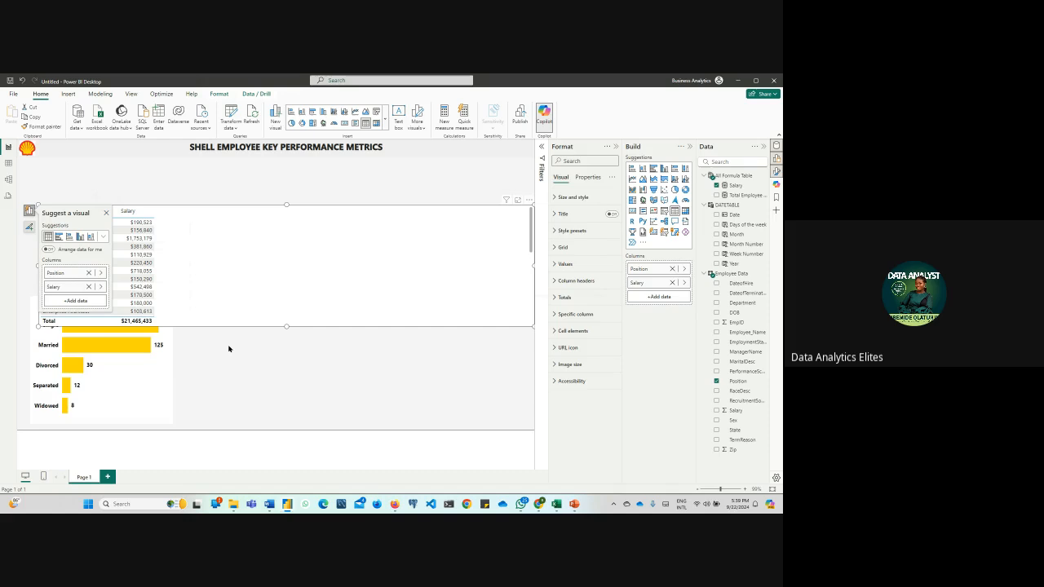
{"action": "left_click", "coordinate": [299, 365]}
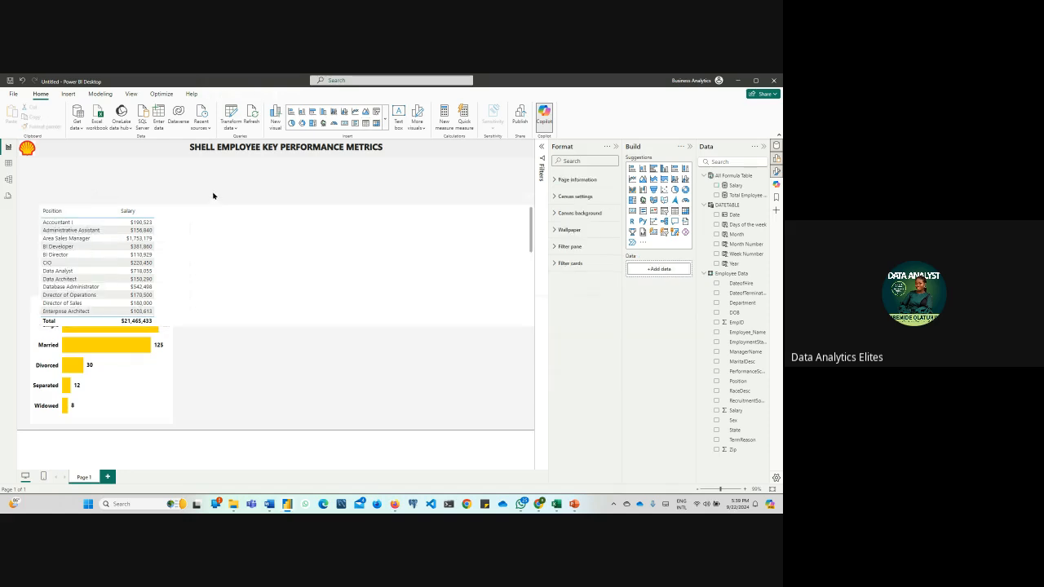
Narrow the position table to fit its two columns and move it to the middle of the report page
{"action": "left_click_drag", "start_coordinate": [215, 218], "coordinate": [215, 181]}
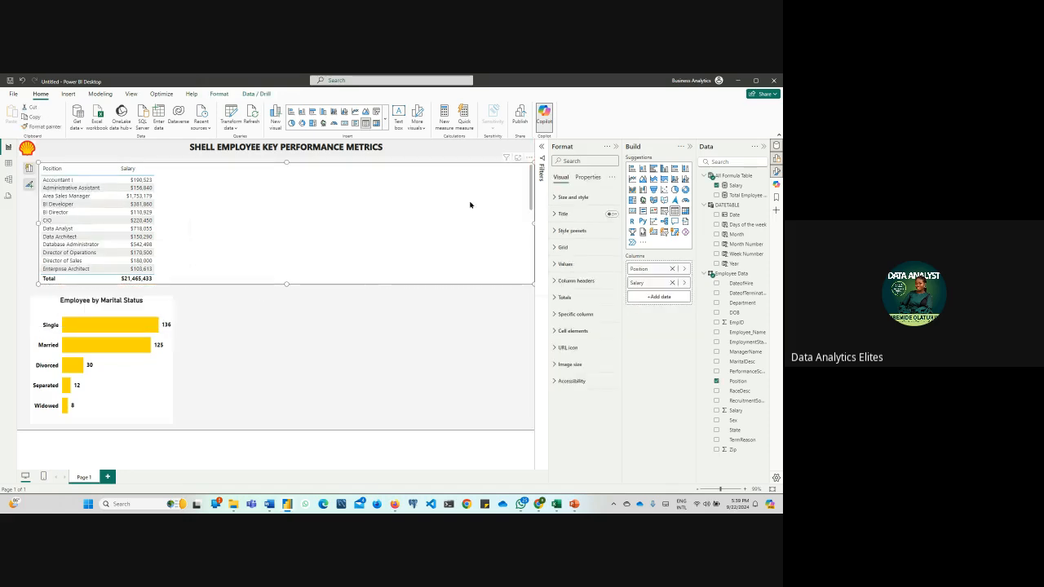
{"action": "mouse_move", "coordinate": [528, 176]}
{"action": "left_mouse_down"}
{"action": "mouse_move", "coordinate": [528, 265]}
{"action": "mouse_move", "coordinate": [514, 172]}
{"action": "left_mouse_up"}
{"action": "left_click_drag", "start_coordinate": [534, 223], "coordinate": [186, 221]}
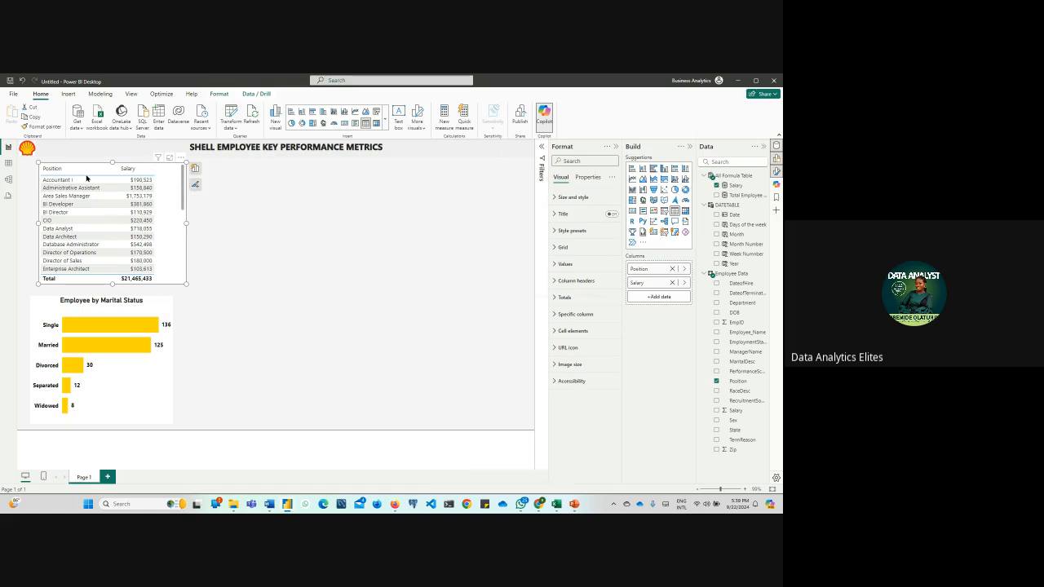
{"action": "scroll", "coordinate": [182, 264], "scroll_direction": "down", "scroll_amount": 5}
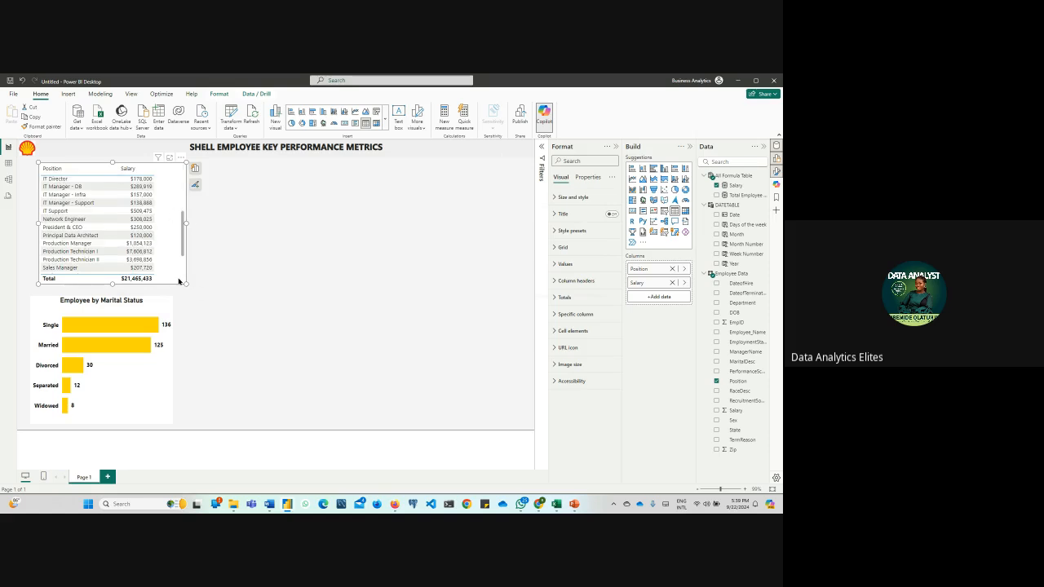
{"action": "left_click_drag", "start_coordinate": [168, 280], "coordinate": [395, 342]}
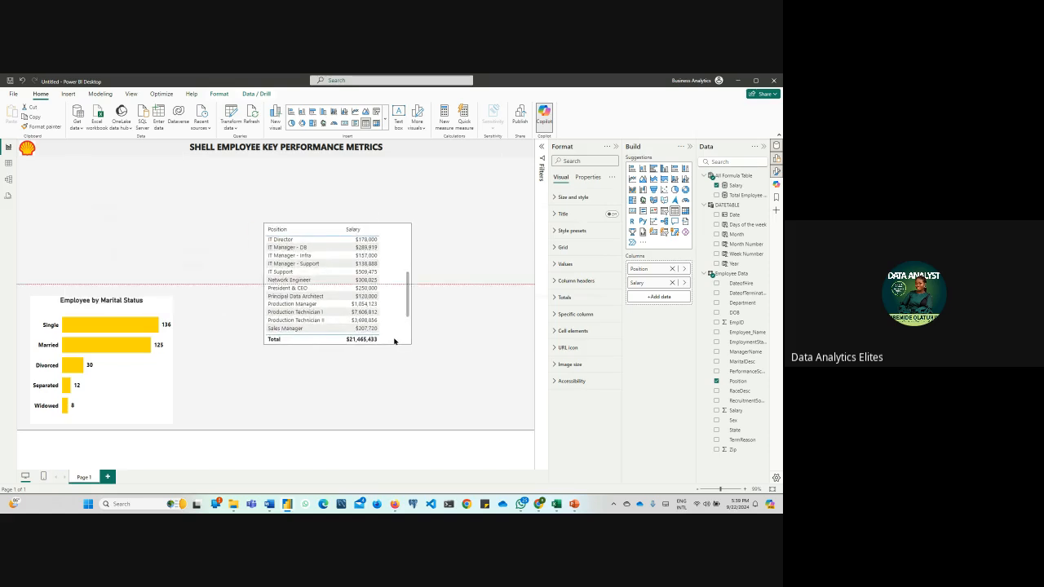
{"action": "left_click", "coordinate": [447, 324]}
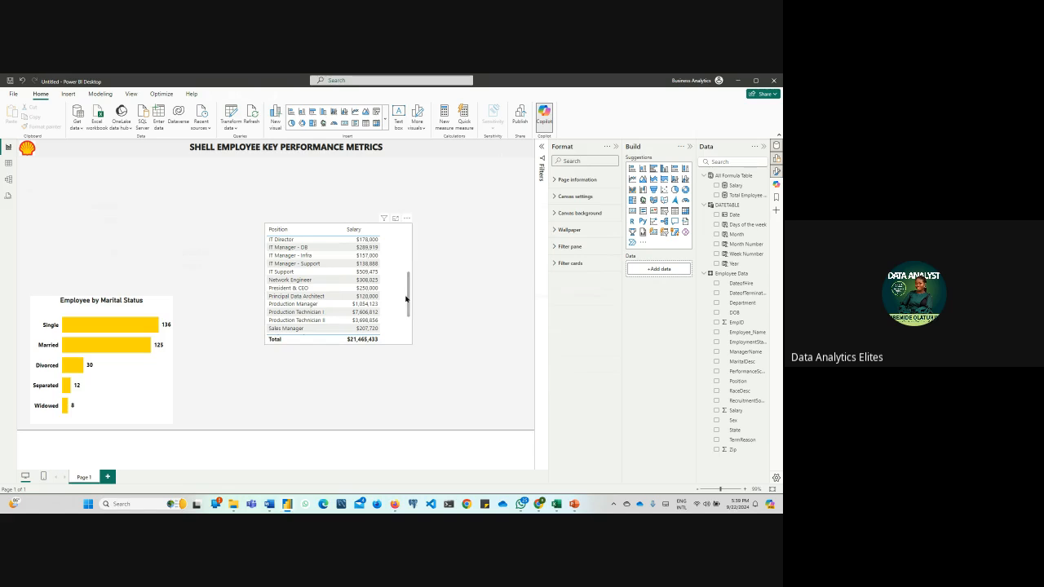
Look through the positions in the table visual and check the distinct values of the Department column in Employee Data
{"action": "mouse_move", "coordinate": [407, 291]}
{"action": "left_mouse_down"}
{"action": "mouse_move", "coordinate": [408, 245]}
{"action": "mouse_move", "coordinate": [408, 311]}
{"action": "left_mouse_up"}
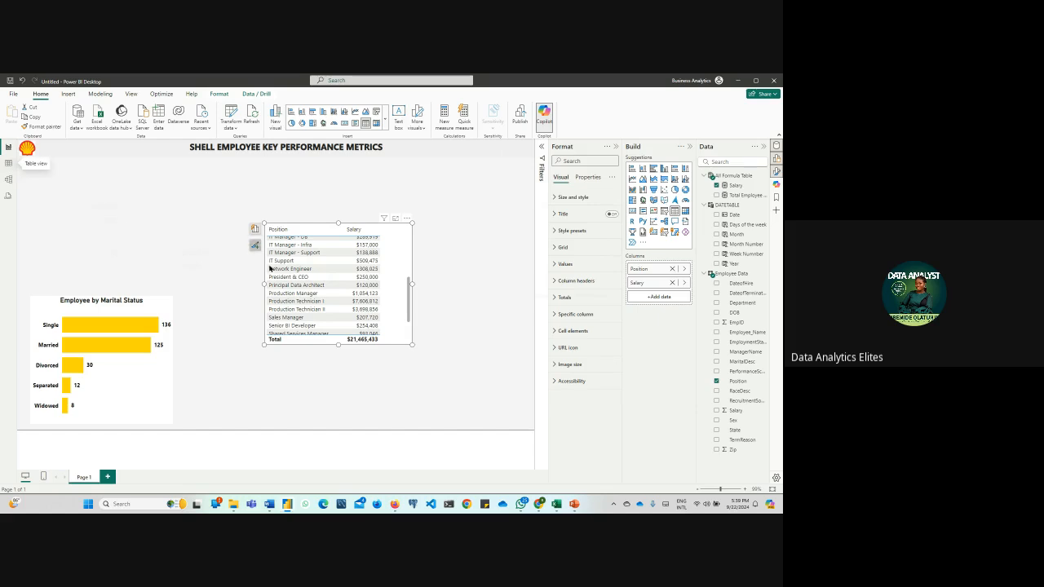
{"action": "scroll", "coordinate": [302, 294], "scroll_direction": "up", "scroll_amount": 5}
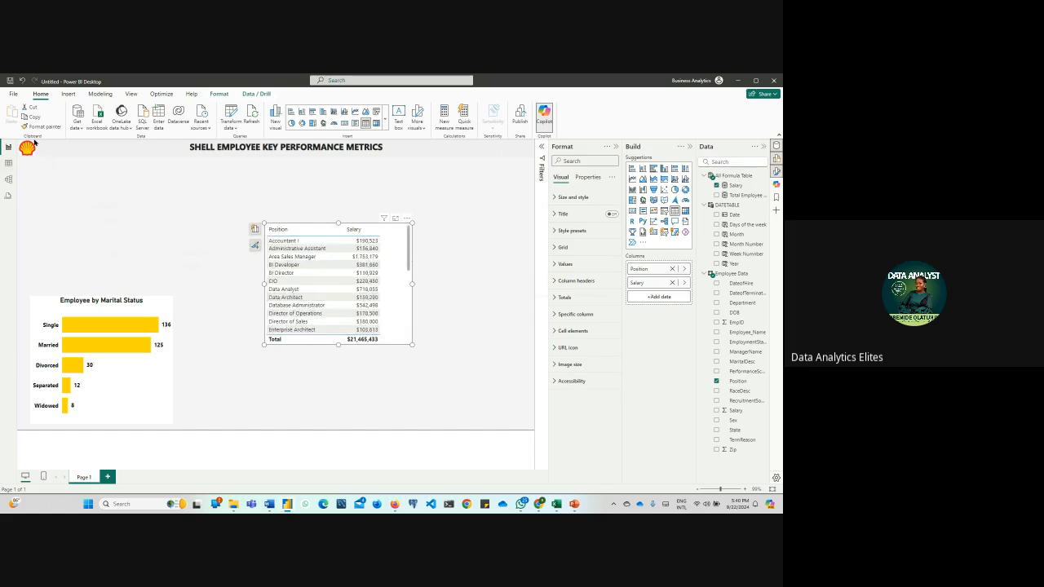
{"action": "scroll", "coordinate": [319, 285], "scroll_direction": "down", "scroll_amount": 10}
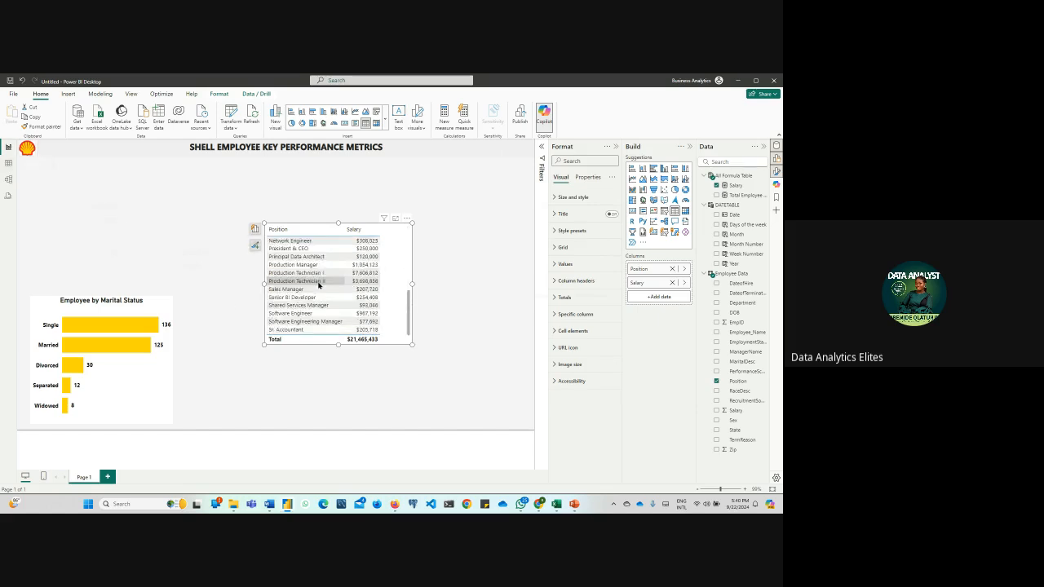
{"action": "scroll", "coordinate": [318, 285], "scroll_direction": "up", "scroll_amount": 10}
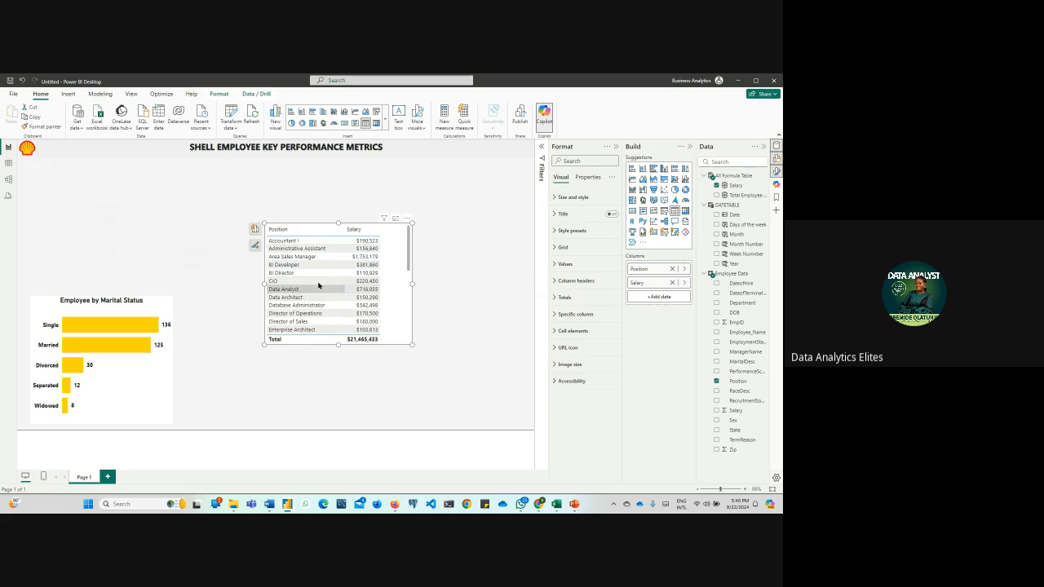
{"action": "left_click", "coordinate": [7, 164]}
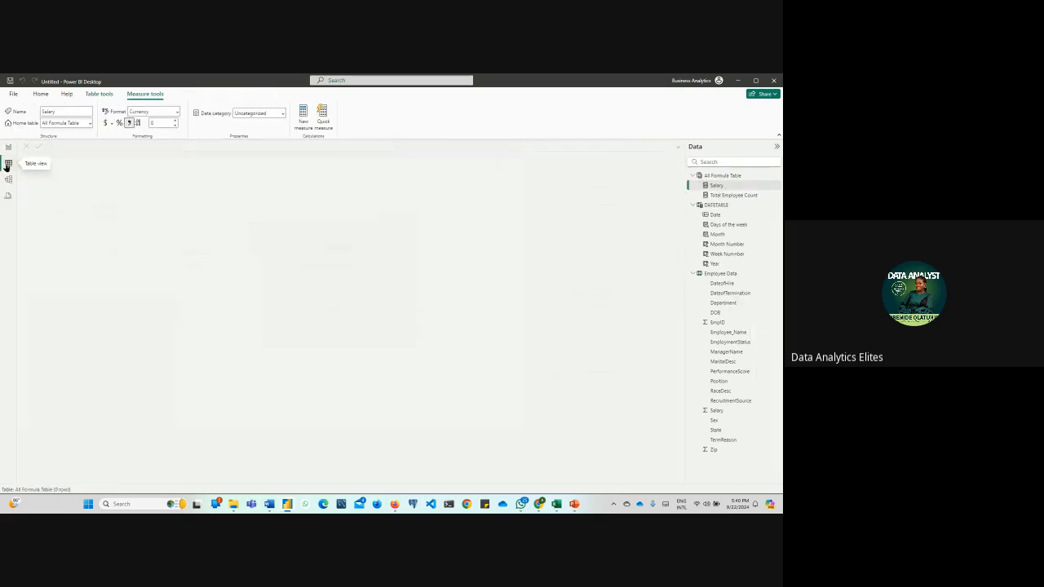
{"action": "left_click", "coordinate": [723, 274]}
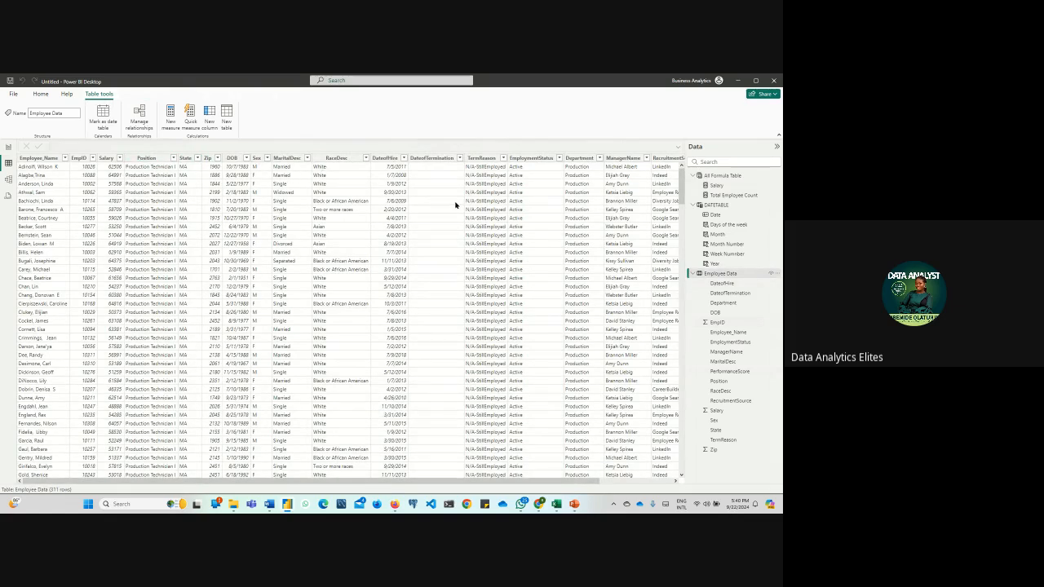
{"action": "left_click", "coordinate": [600, 159]}
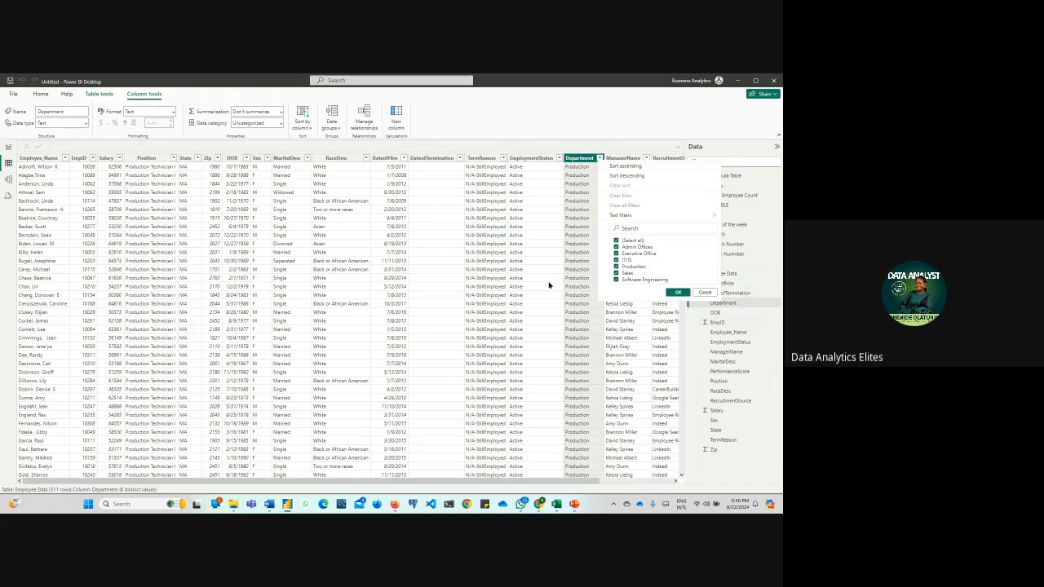
{"action": "left_click", "coordinate": [568, 114]}
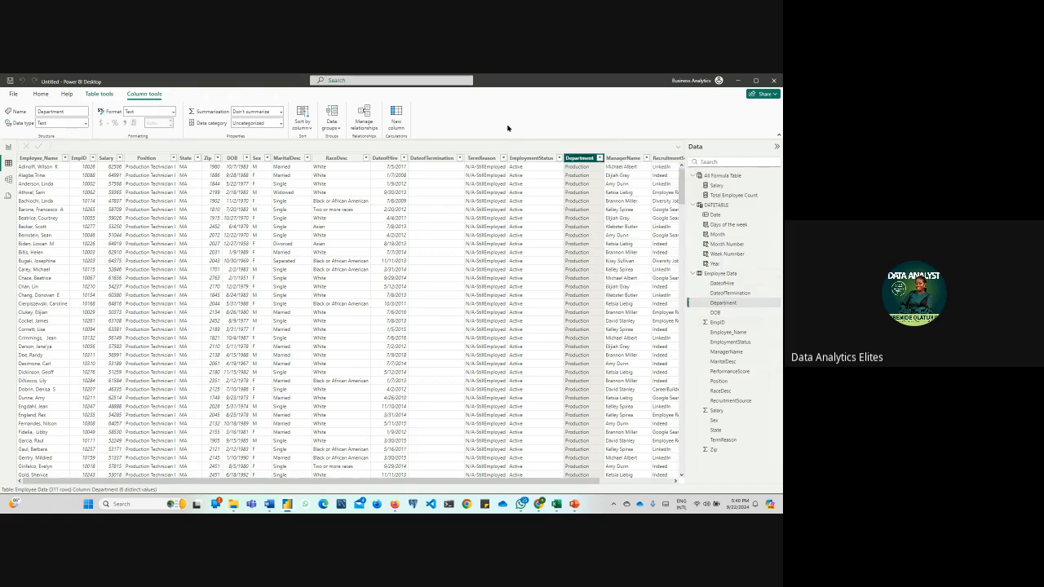
{"action": "left_click", "coordinate": [7, 149]}
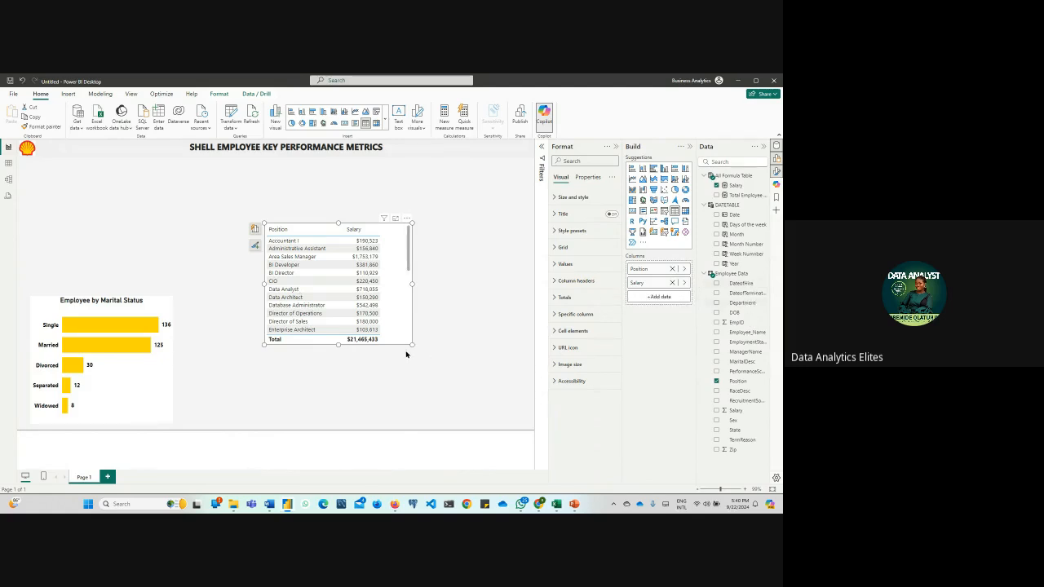
Add the Department field to the position table, place it before Position, and enlarge the table down to the page's lower edge
{"action": "left_click_drag", "start_coordinate": [410, 343], "coordinate": [455, 373]}
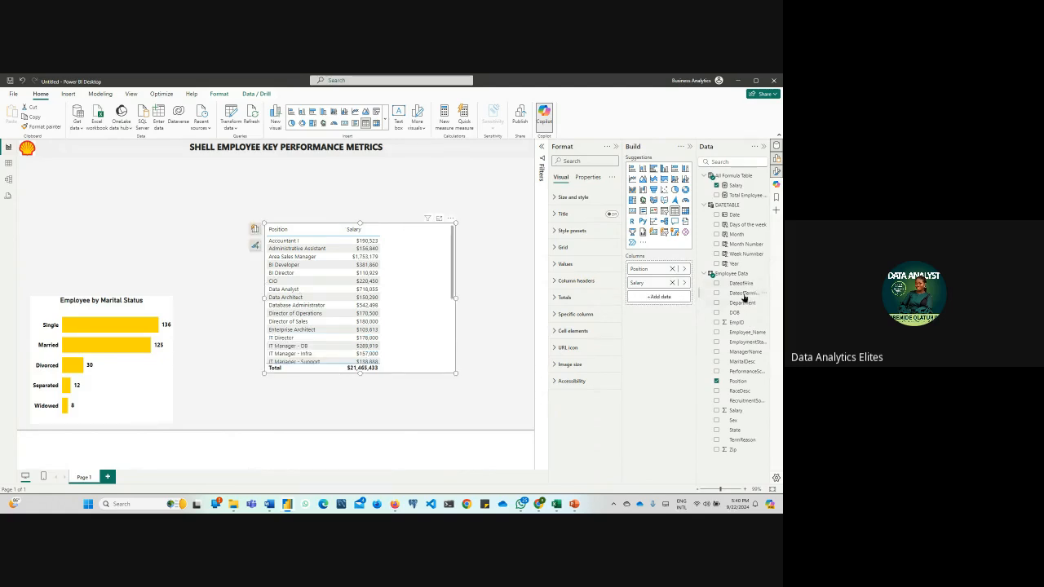
{"action": "left_click_drag", "start_coordinate": [742, 303], "coordinate": [345, 301]}
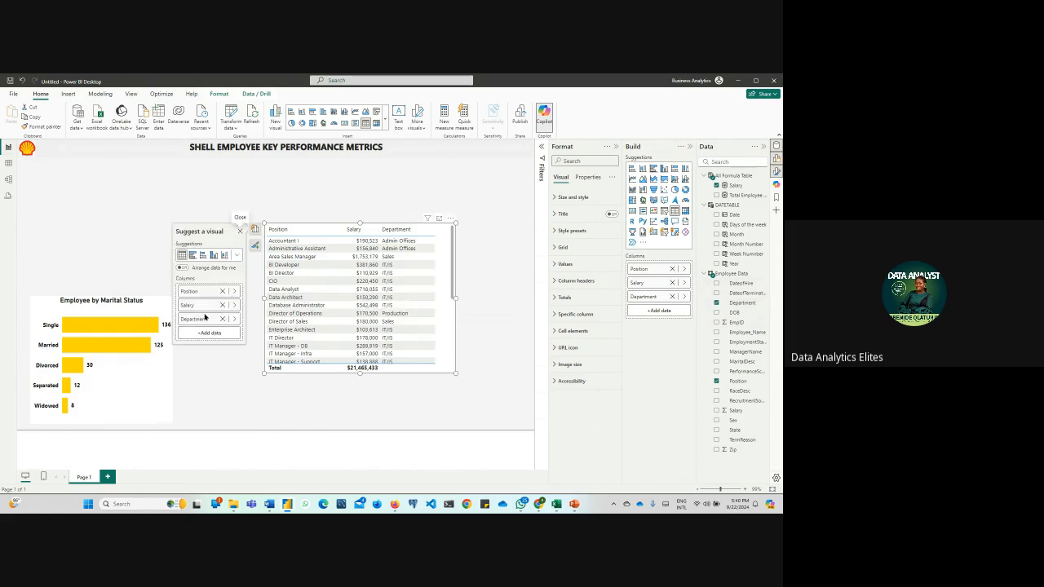
{"action": "mouse_move", "coordinate": [200, 319]}
{"action": "left_mouse_down"}
{"action": "mouse_move", "coordinate": [207, 296]}
{"action": "mouse_move", "coordinate": [212, 316]}
{"action": "left_mouse_up"}
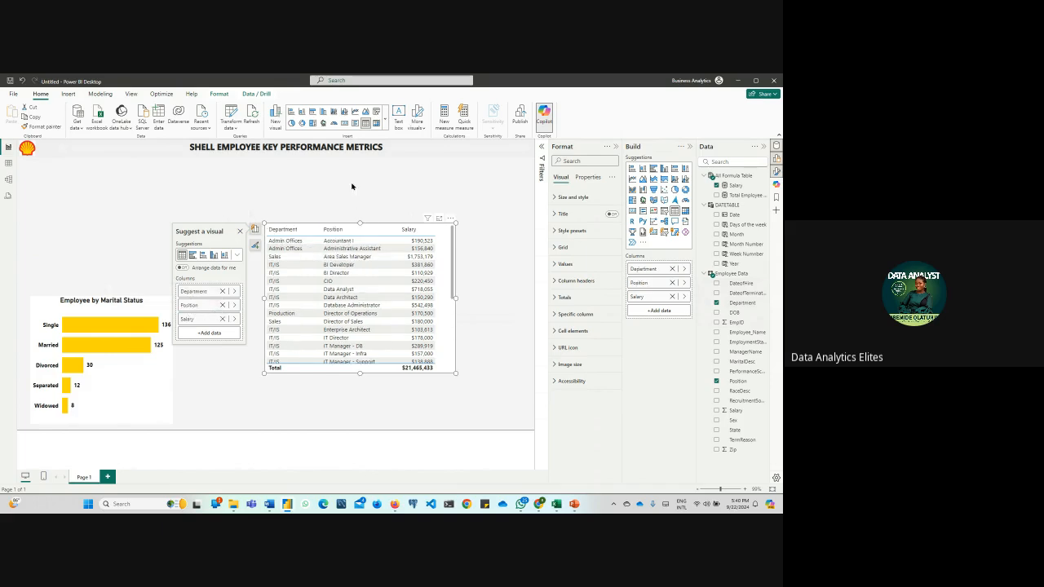
{"action": "left_click_drag", "start_coordinate": [456, 373], "coordinate": [494, 434]}
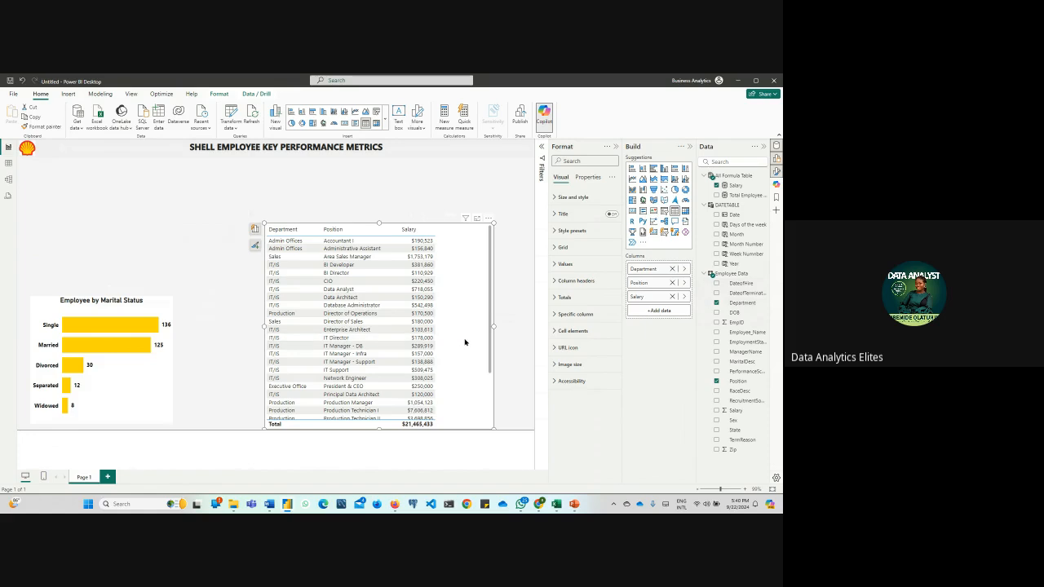
{"action": "scroll", "coordinate": [457, 311], "scroll_direction": "down", "scroll_amount": 3}
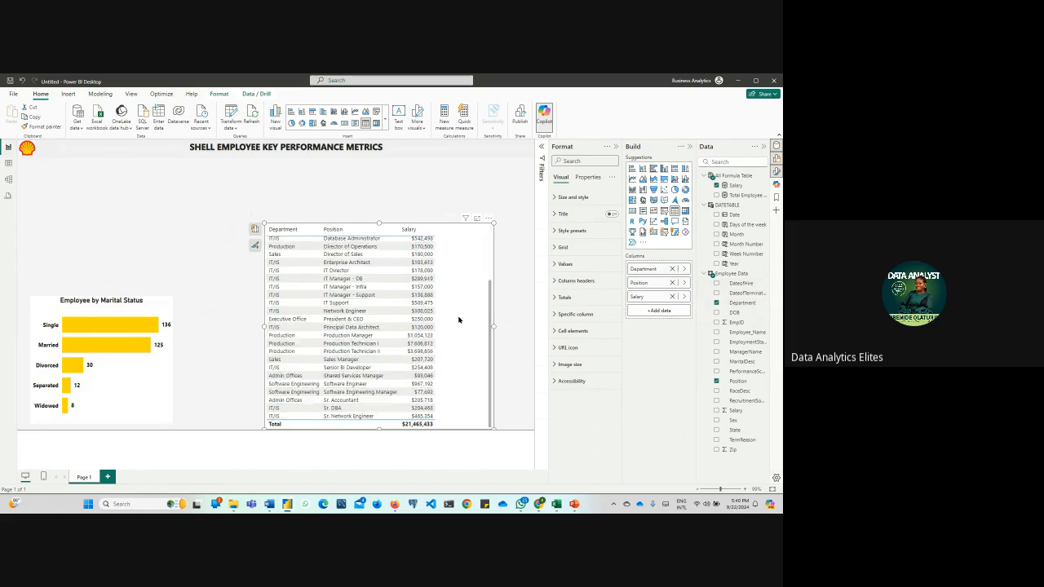
{"action": "scroll", "coordinate": [459, 318], "scroll_direction": "up", "scroll_amount": 3}
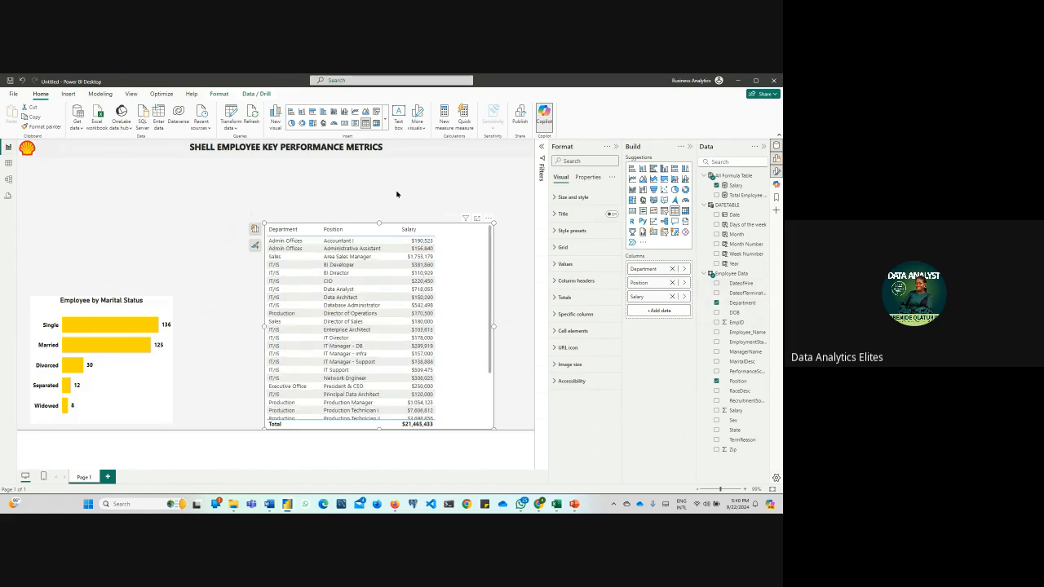
Convert the table to a matrix, widen it slightly, and clear the Salary, Position and Department fields from it
{"action": "left_click", "coordinate": [376, 123]}
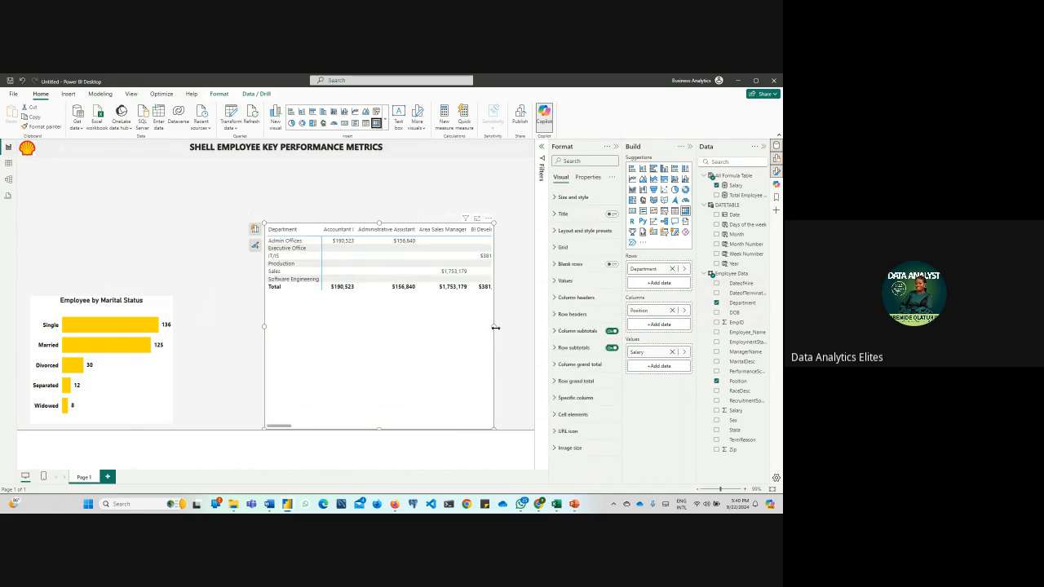
{"action": "left_click_drag", "start_coordinate": [495, 328], "coordinate": [507, 328]}
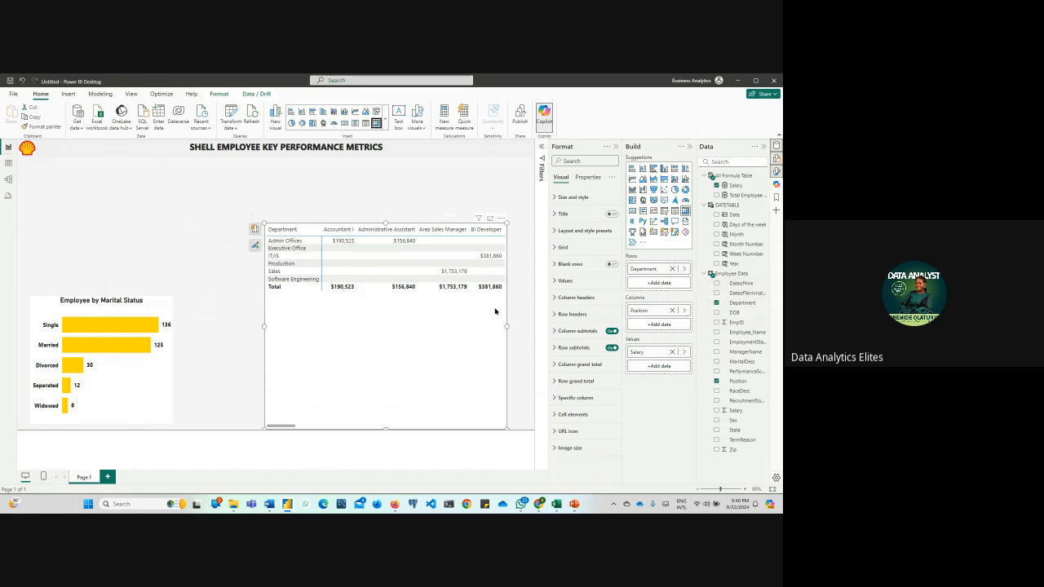
{"action": "left_click", "coordinate": [672, 351]}
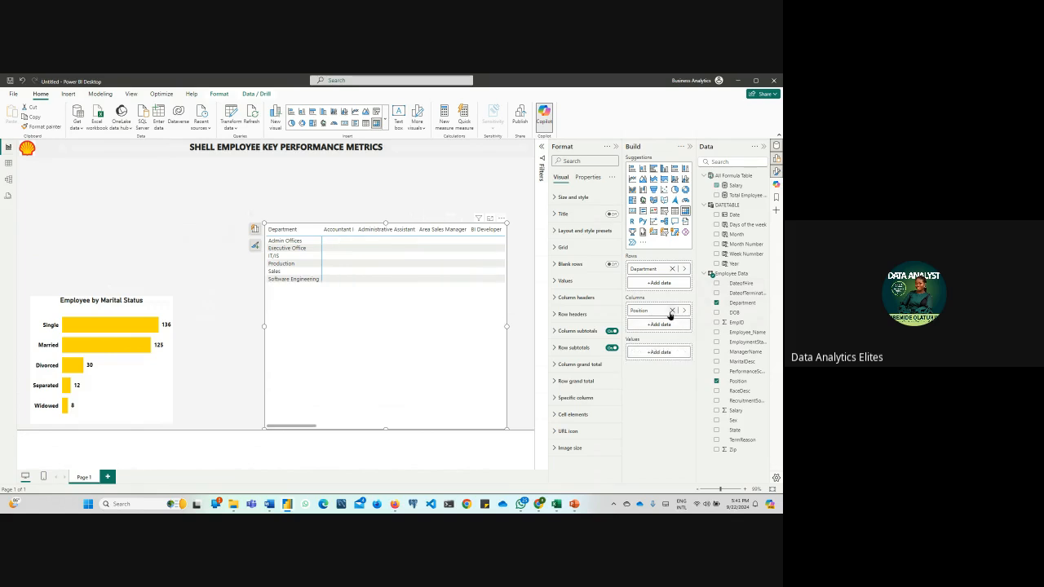
{"action": "left_click", "coordinate": [671, 311]}
{"action": "left_click", "coordinate": [672, 268]}
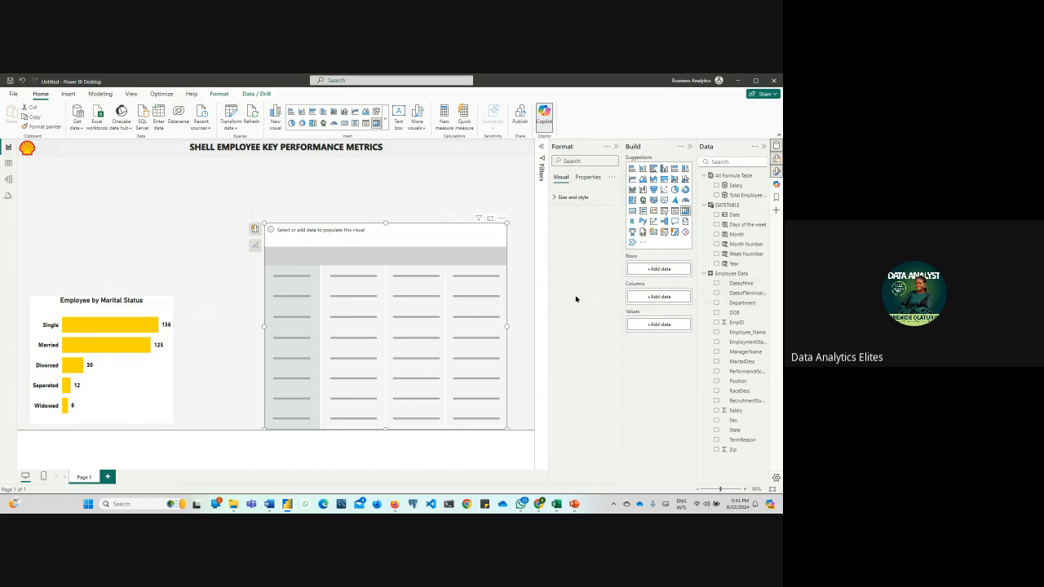
Add the Department field and, below it, the Position field from Employee Data to the matrix's rows
{"action": "left_click", "coordinate": [672, 272]}
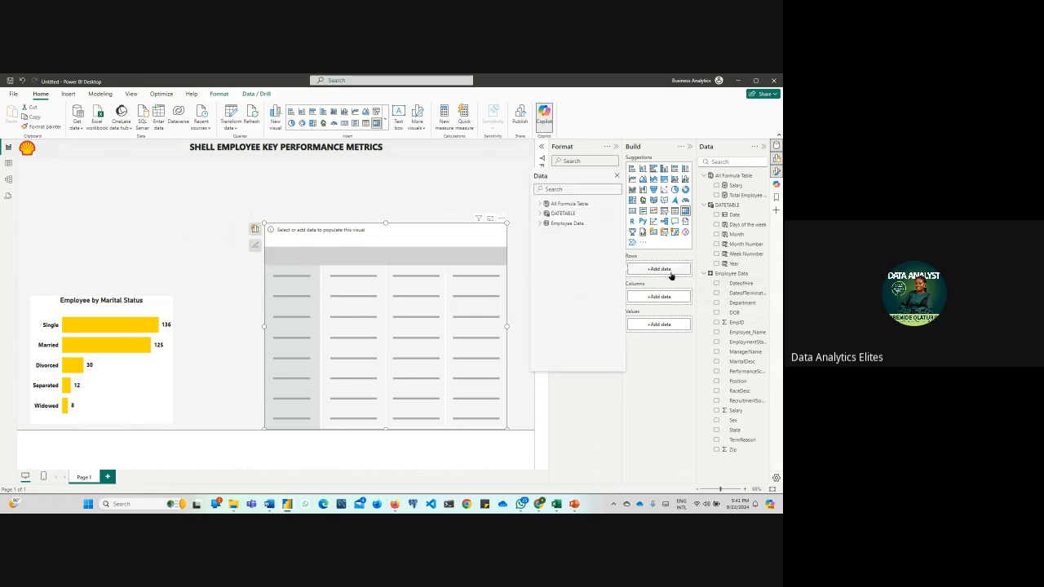
{"action": "left_click", "coordinate": [539, 226]}
{"action": "scroll", "coordinate": [547, 244], "scroll_direction": "down", "scroll_amount": 1}
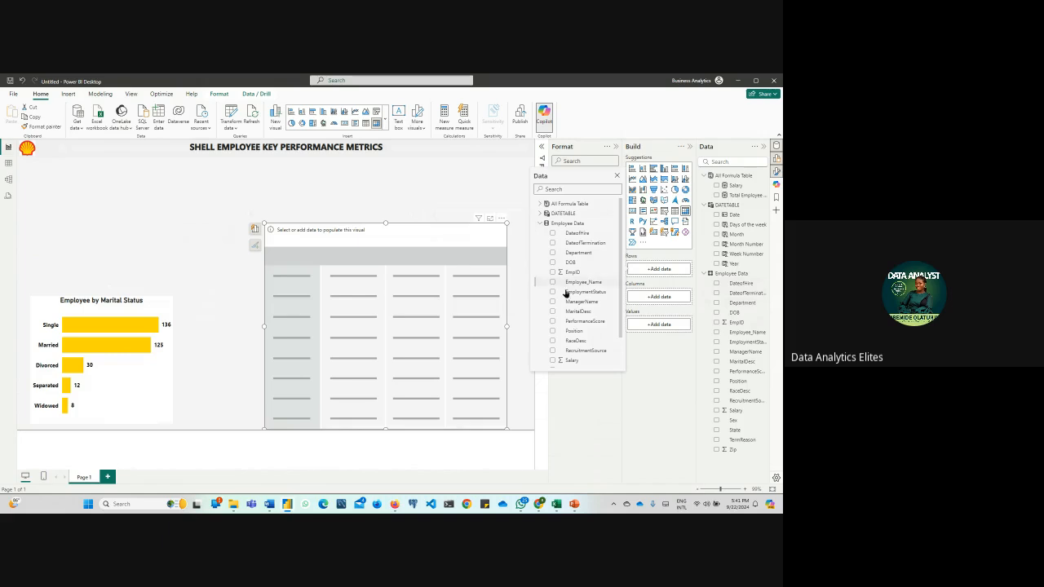
{"action": "left_click", "coordinate": [582, 186]}
{"action": "type", "text": "dep"}
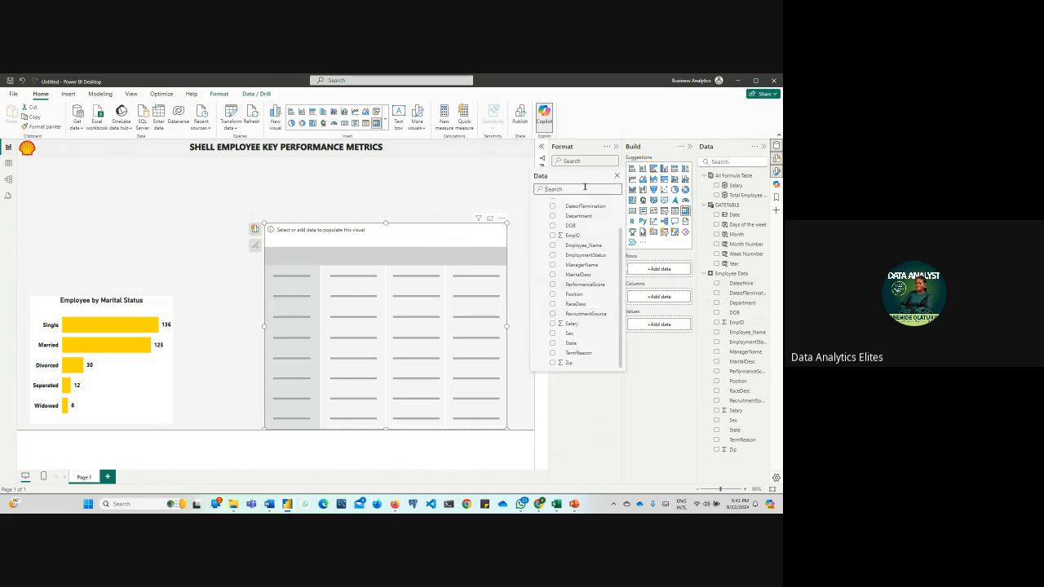
{"action": "left_click", "coordinate": [552, 213]}
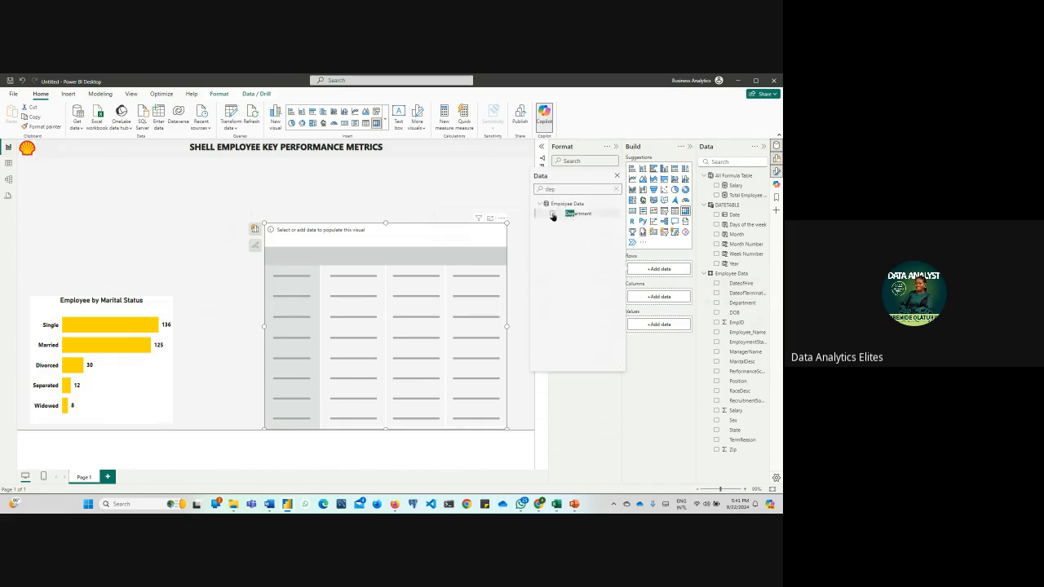
{"action": "left_click", "coordinate": [616, 190]}
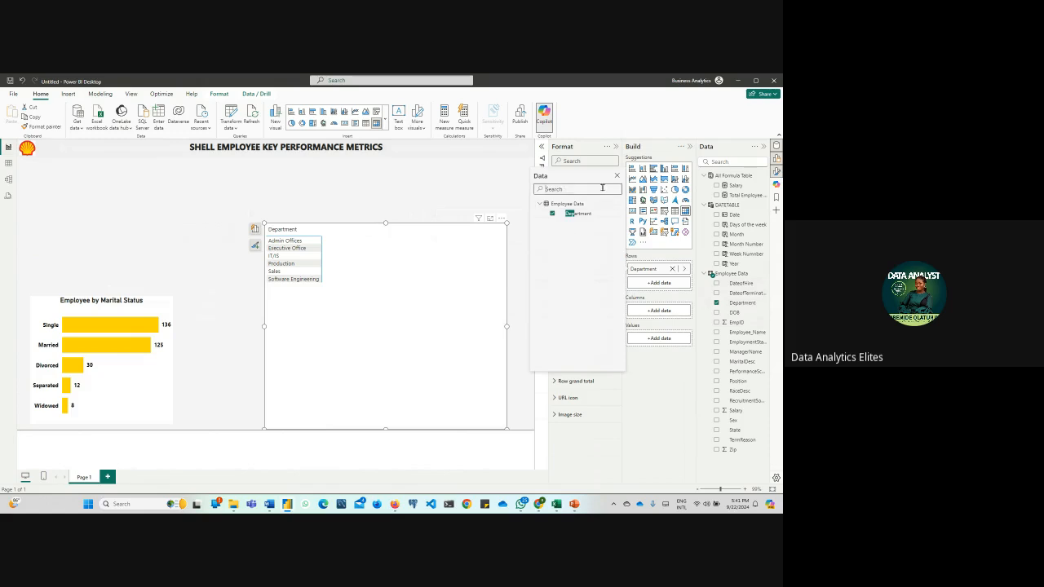
{"action": "type", "text": "pos"}
{"action": "left_click", "coordinate": [551, 214]}
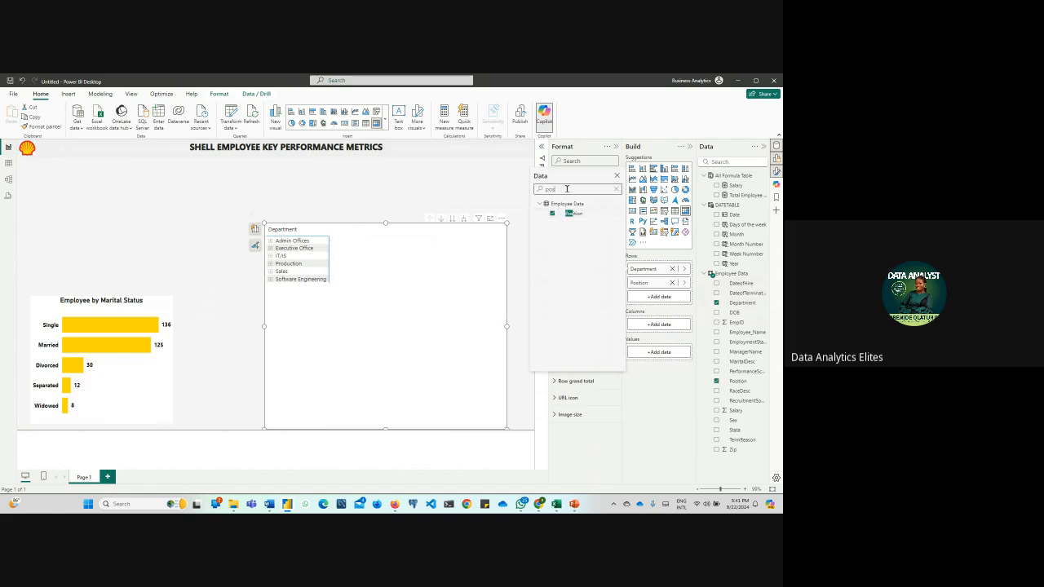
{"action": "left_click", "coordinate": [616, 189]}
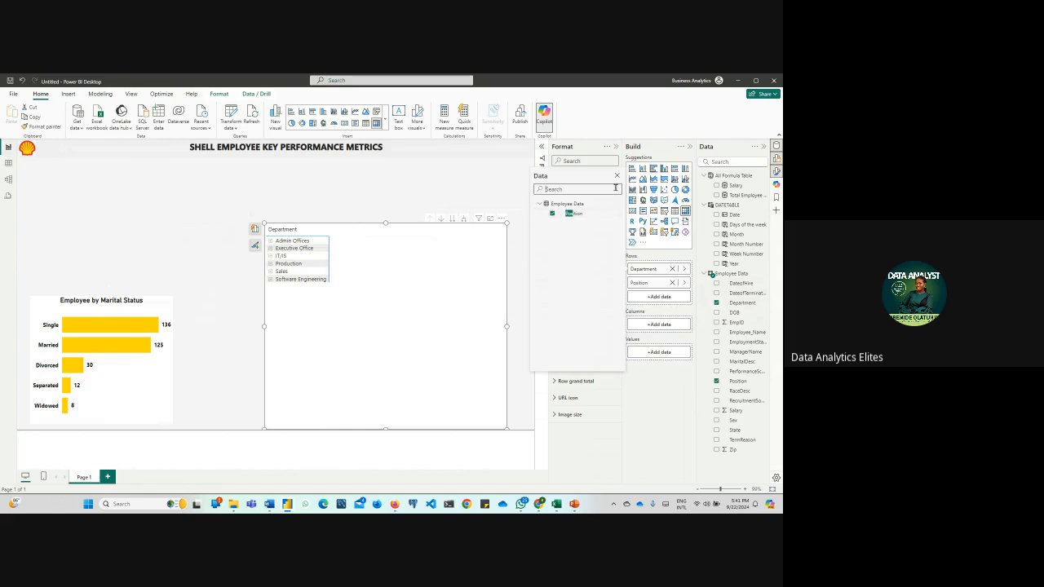
Add the Salary measure from All Formula Table to the matrix's values
{"action": "left_click", "coordinate": [672, 352]}
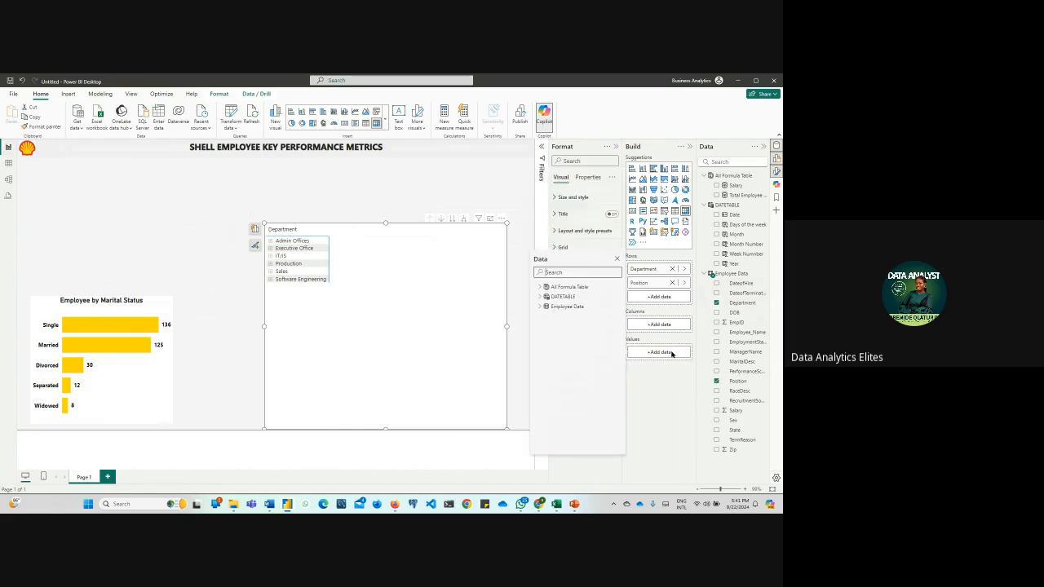
{"action": "left_click", "coordinate": [537, 288]}
{"action": "left_click", "coordinate": [552, 297]}
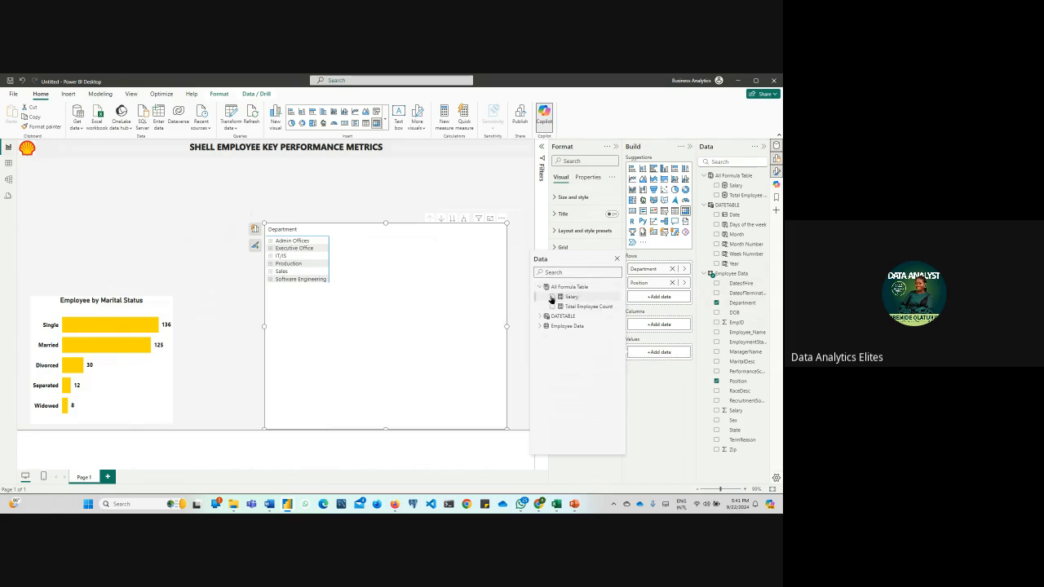
Dismiss the field list and shrink the matrix so it fits closer around its department rows
{"action": "left_click", "coordinate": [673, 407]}
{"action": "left_click", "coordinate": [387, 201]}
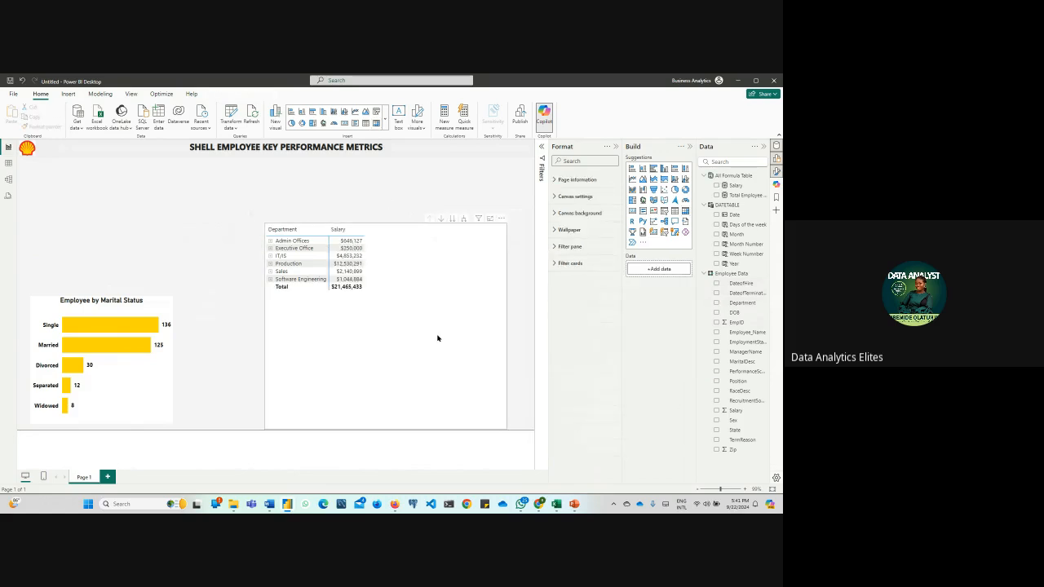
{"action": "left_click", "coordinate": [480, 417]}
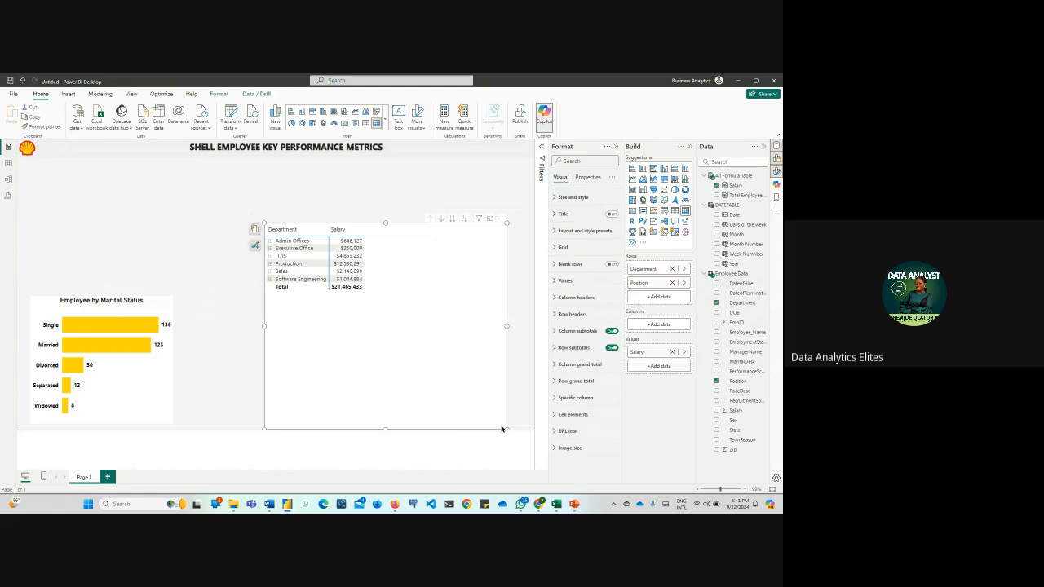
{"action": "left_click_drag", "start_coordinate": [505, 428], "coordinate": [434, 345]}
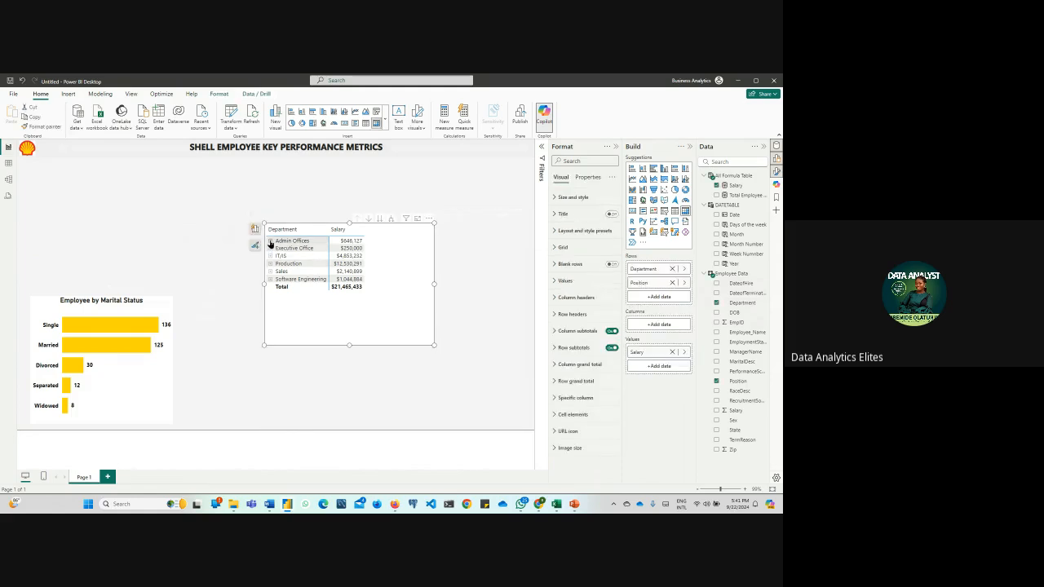
Check the positions nested under Admin Offices and Executive Office, leaving only Executive Office expanded
{"action": "left_click", "coordinate": [270, 241]}
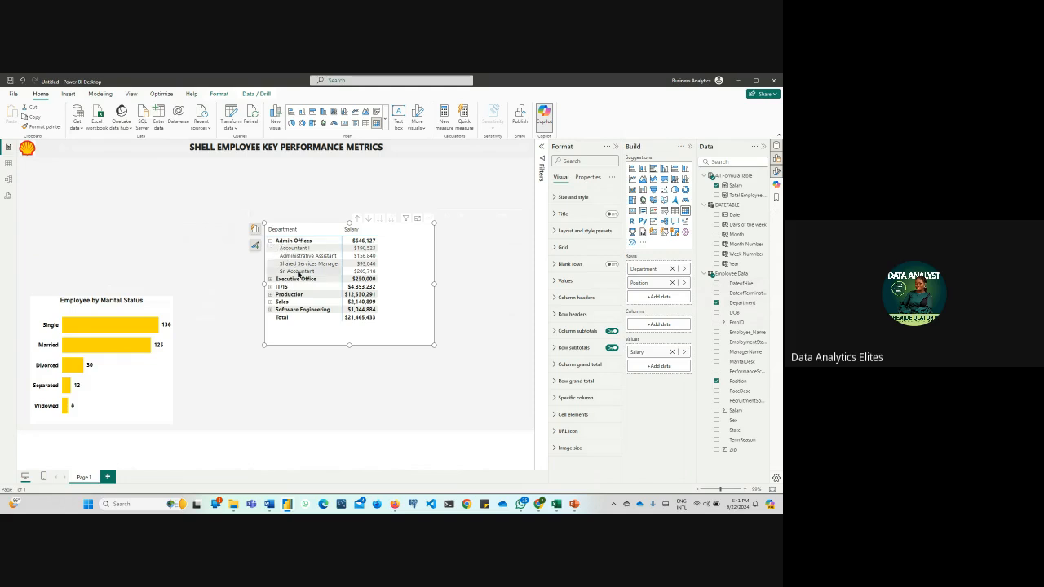
{"action": "left_click", "coordinate": [270, 242]}
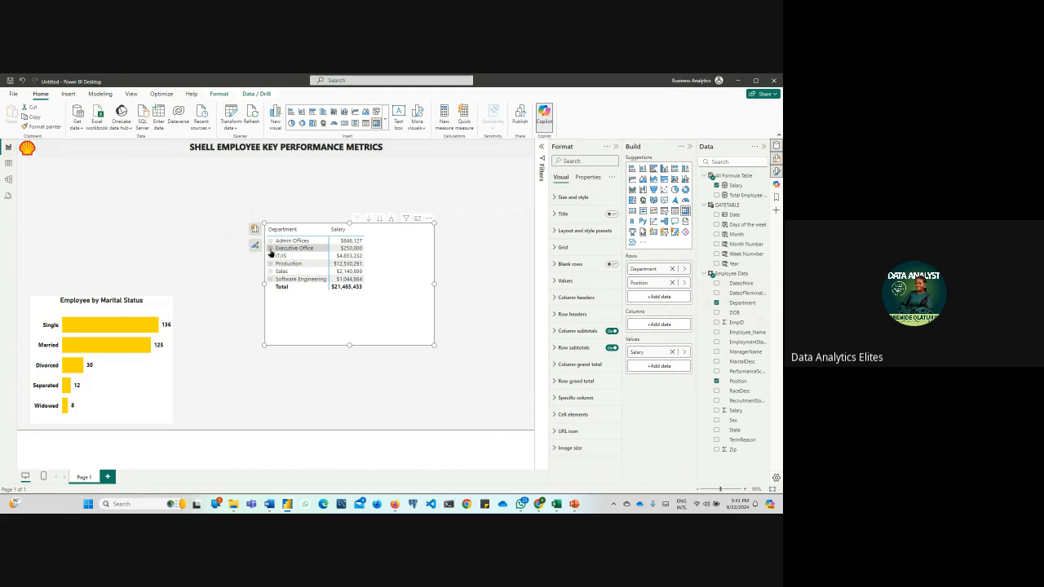
{"action": "left_click", "coordinate": [270, 249]}
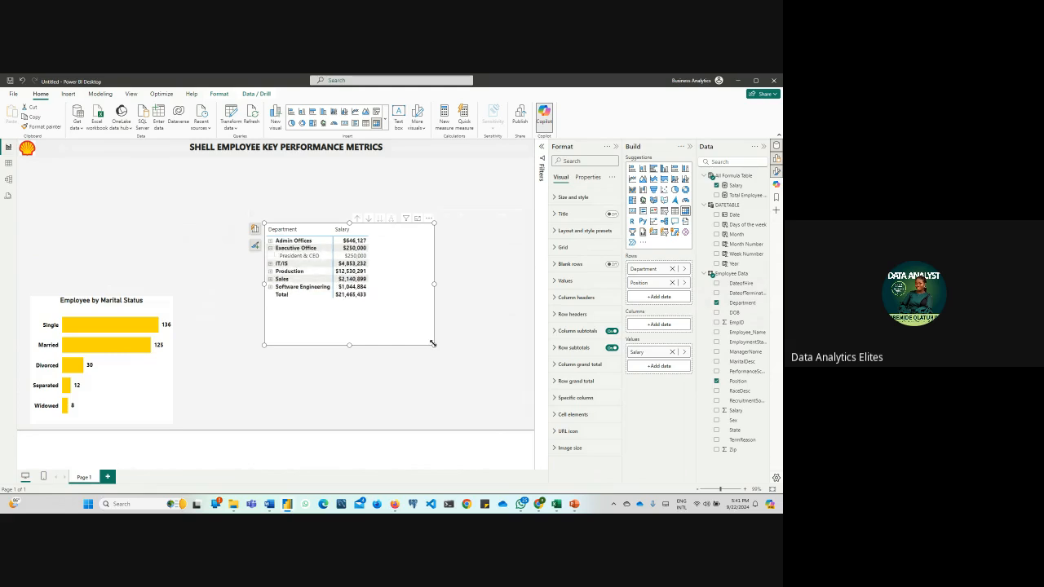
Enlarge the matrix down to the page's lower edge and widen it on both sides
{"action": "left_click_drag", "start_coordinate": [432, 345], "coordinate": [489, 429]}
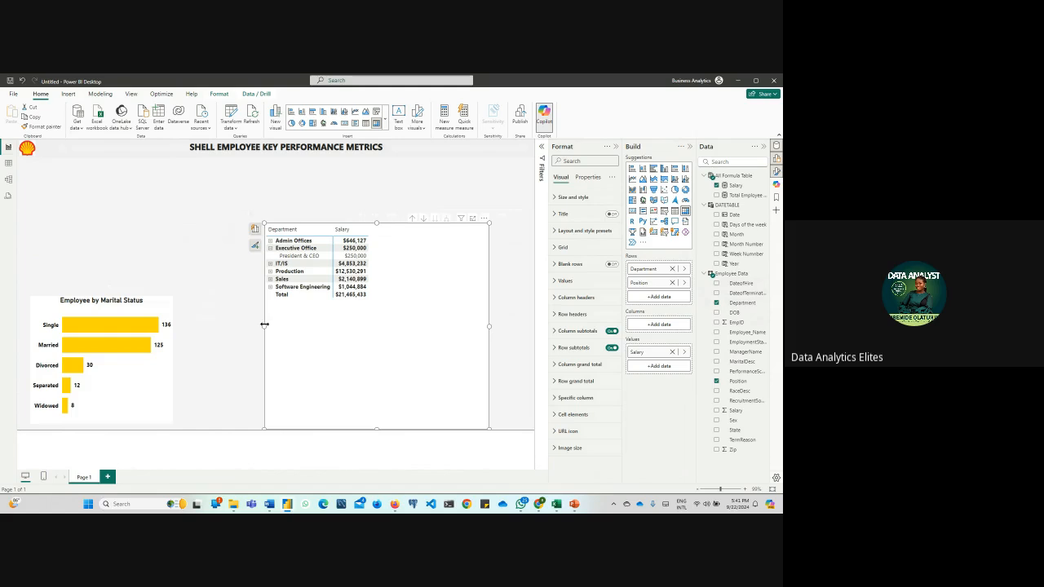
{"action": "left_click_drag", "start_coordinate": [265, 325], "coordinate": [228, 326]}
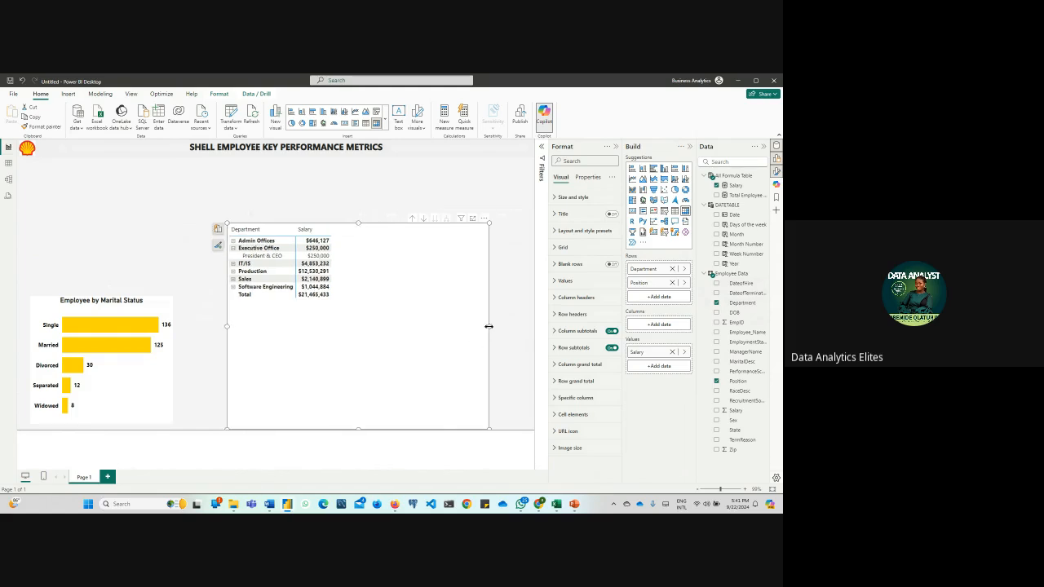
{"action": "left_click_drag", "start_coordinate": [488, 326], "coordinate": [501, 327]}
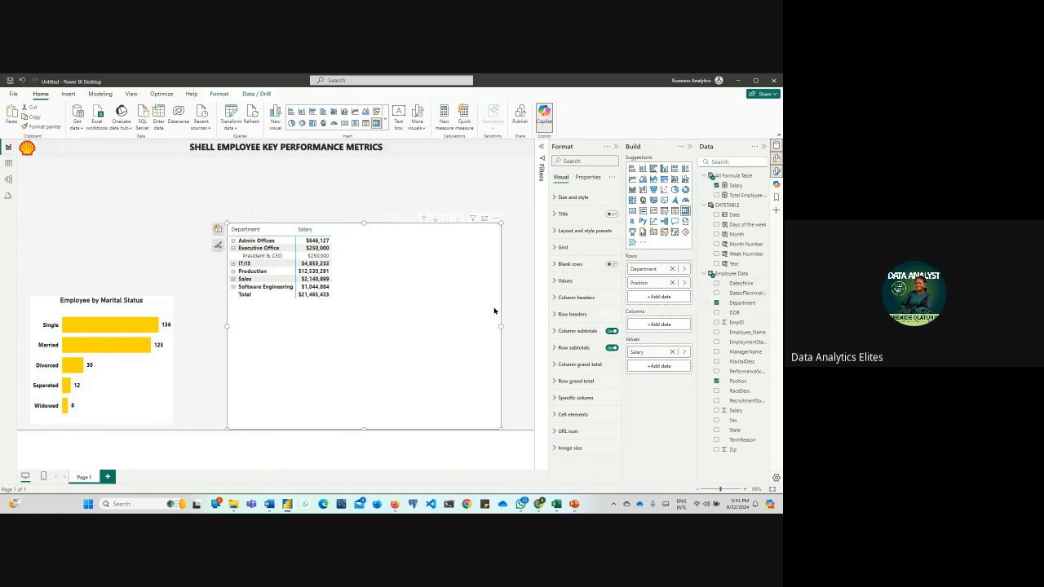
Paste a copy of the matrix below the Shell logo, converted to a table and narrowed
{"action": "left_click_drag", "start_coordinate": [373, 299], "coordinate": [189, 247]}
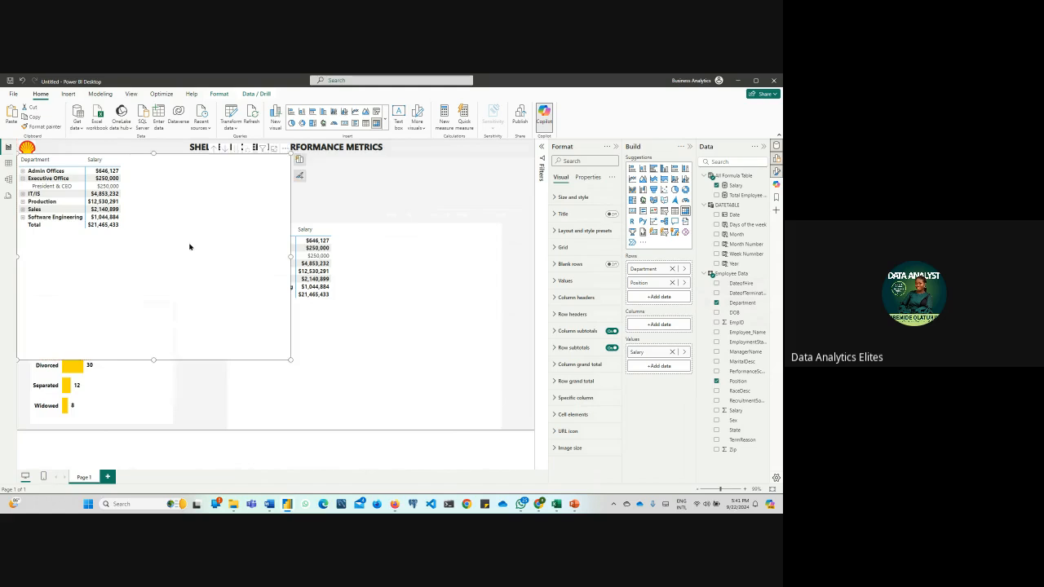
{"action": "left_click", "coordinate": [366, 123]}
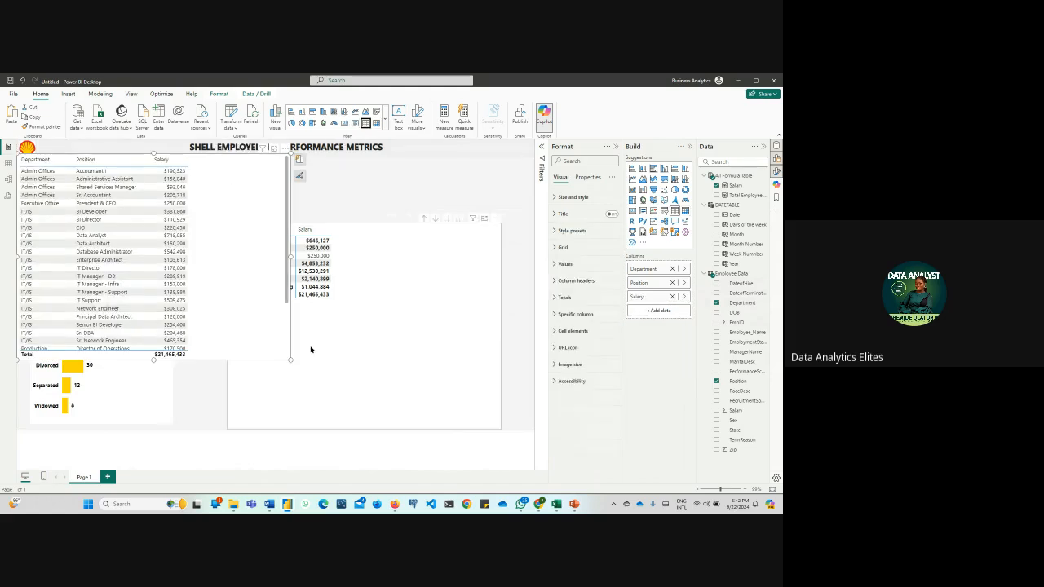
{"action": "left_click_drag", "start_coordinate": [291, 361], "coordinate": [227, 352]}
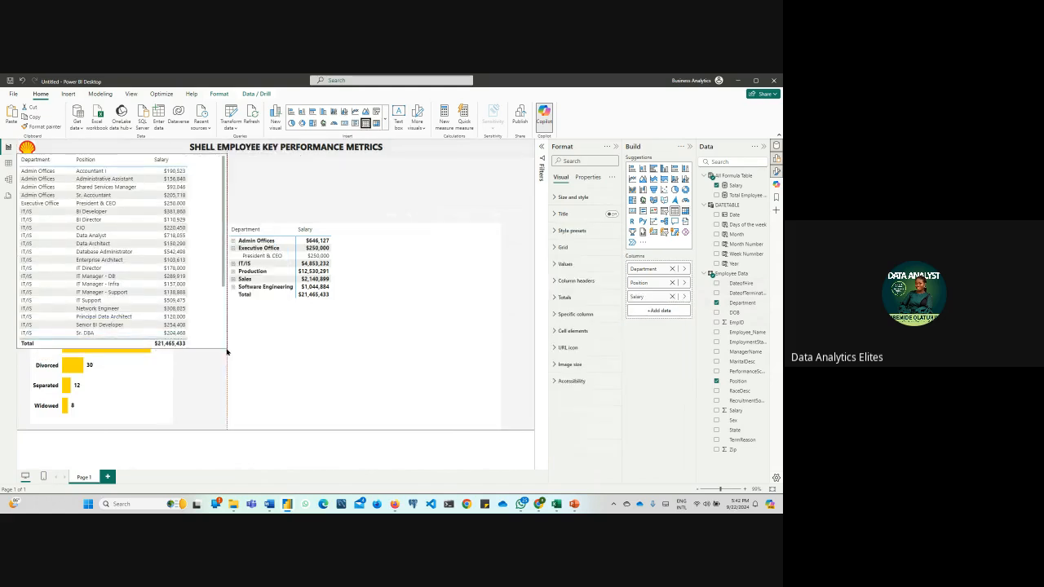
Place the matrix beside the table under the report title, narrow it, and widen the table slightly
{"action": "left_click", "coordinate": [387, 308]}
{"action": "left_click_drag", "start_coordinate": [387, 308], "coordinate": [408, 237]}
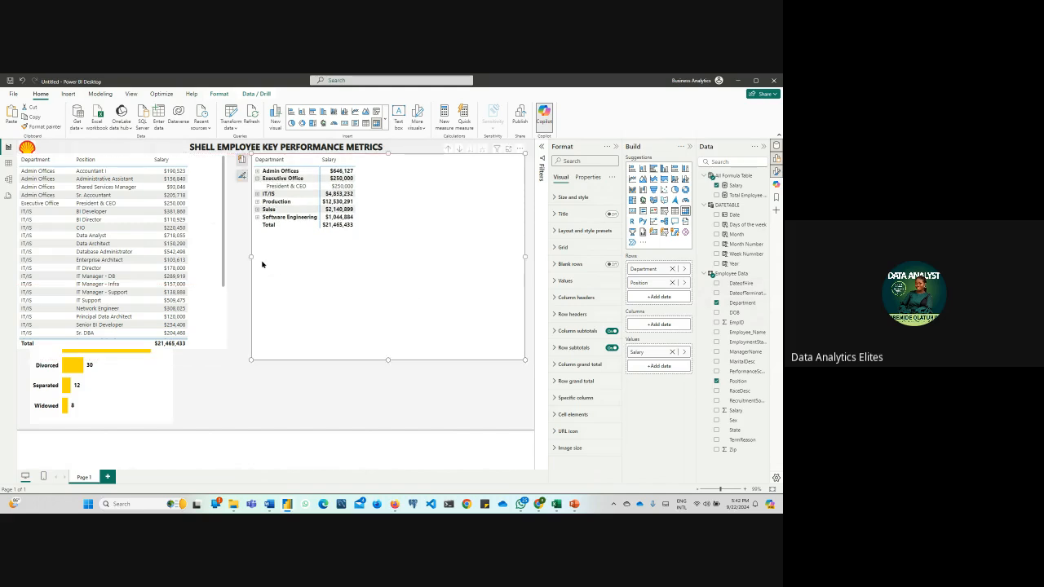
{"action": "left_click_drag", "start_coordinate": [252, 255], "coordinate": [296, 260]}
{"action": "left_click", "coordinate": [222, 269]}
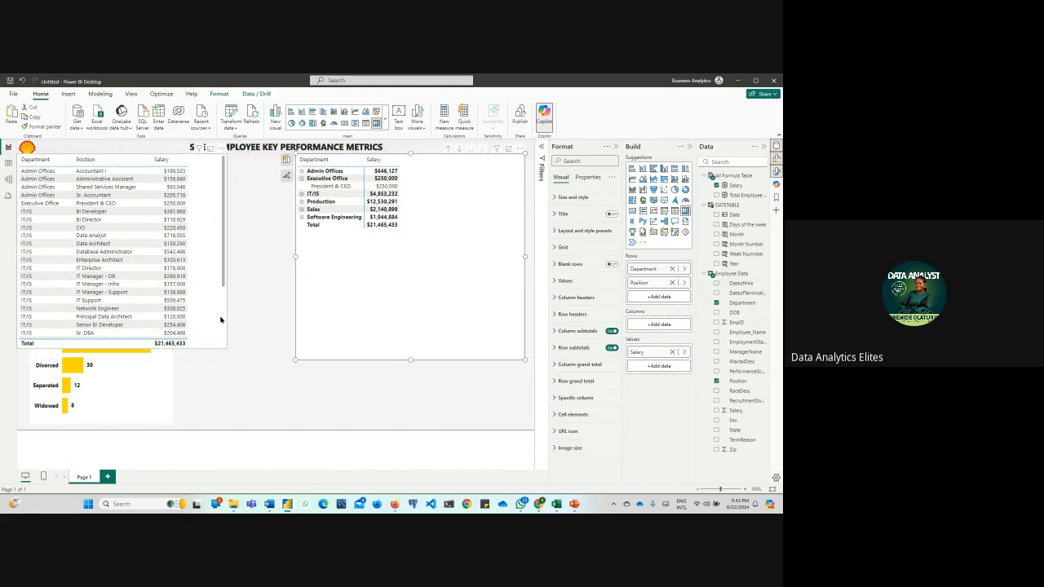
{"action": "left_click_drag", "start_coordinate": [227, 251], "coordinate": [254, 260]}
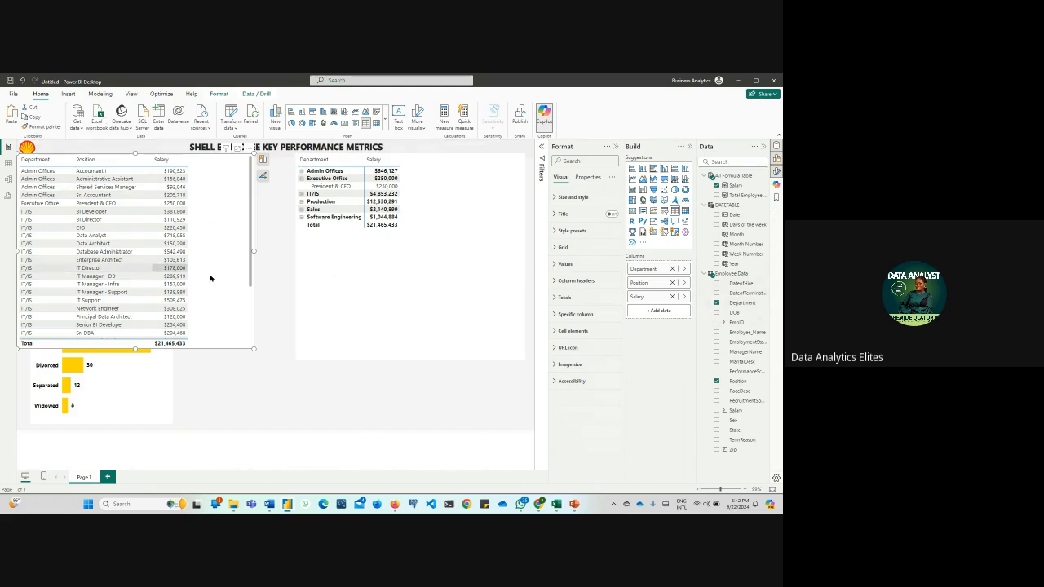
Collapse Executive Office in the matrix and examine the positions nested under Admin Offices and Production
{"action": "left_click", "coordinate": [301, 179]}
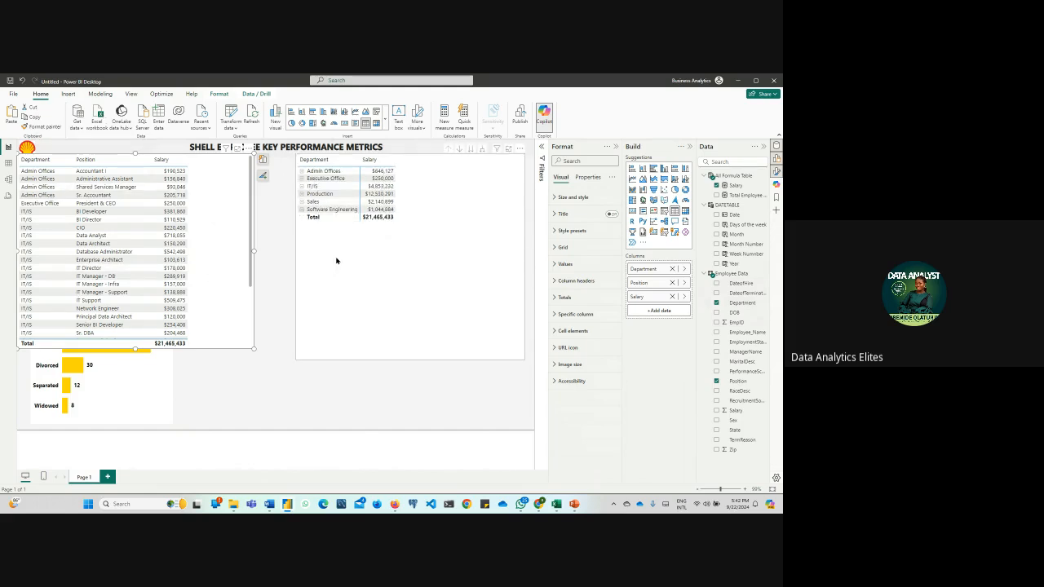
{"action": "left_click", "coordinate": [302, 172]}
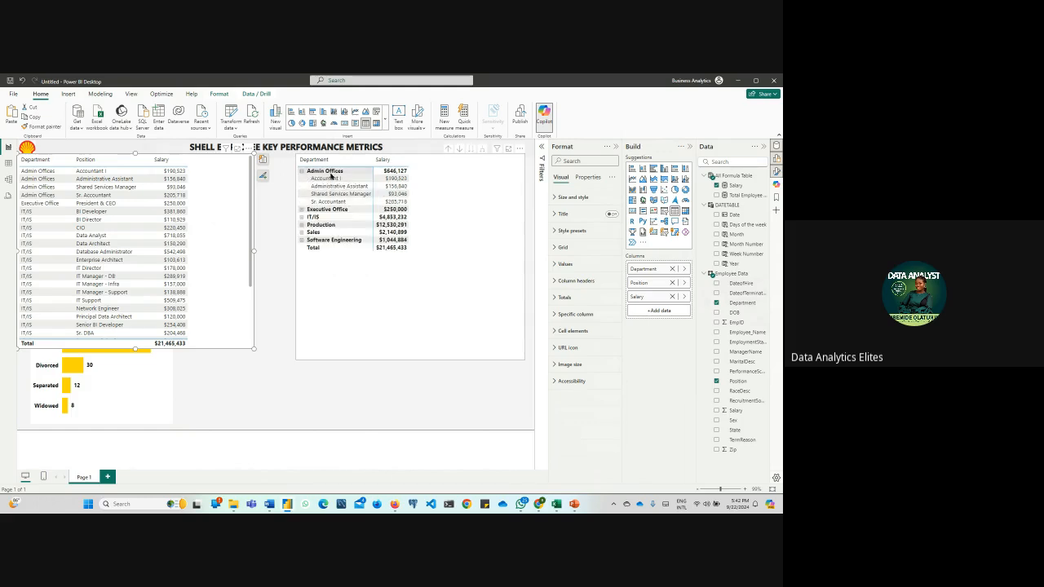
{"action": "left_click", "coordinate": [302, 172]}
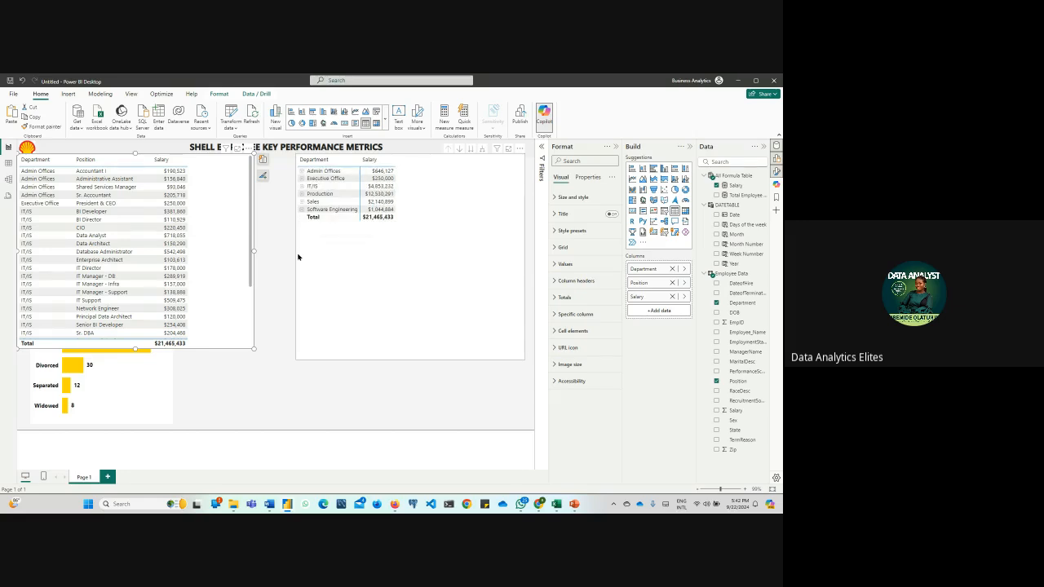
{"action": "left_click", "coordinate": [301, 194]}
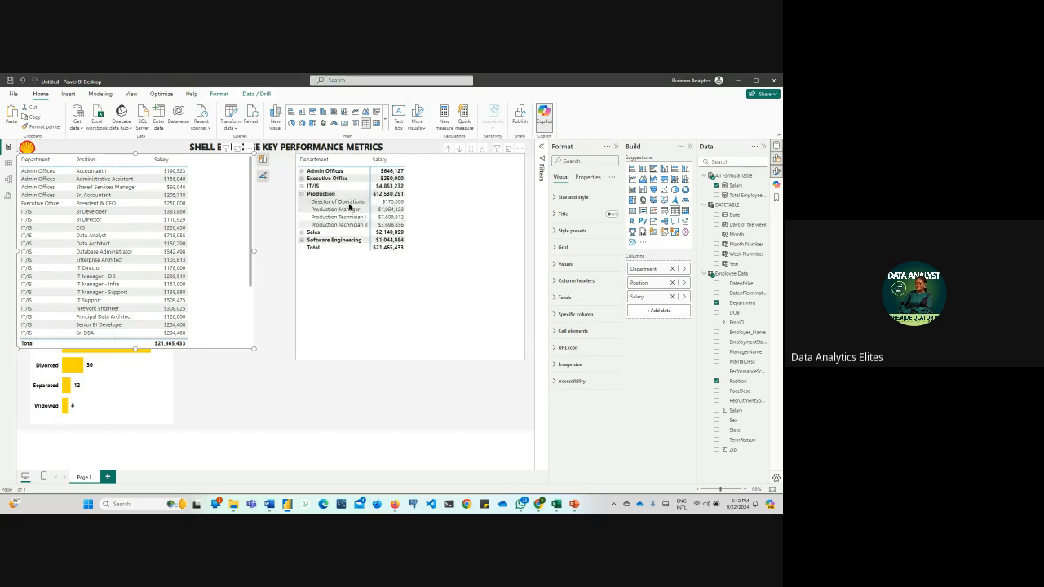
{"action": "left_click", "coordinate": [302, 194]}
Compare the Sales and IT/IS positions in the matrix with the flat table's rows, collapsing each department again
{"action": "left_click", "coordinate": [302, 201]}
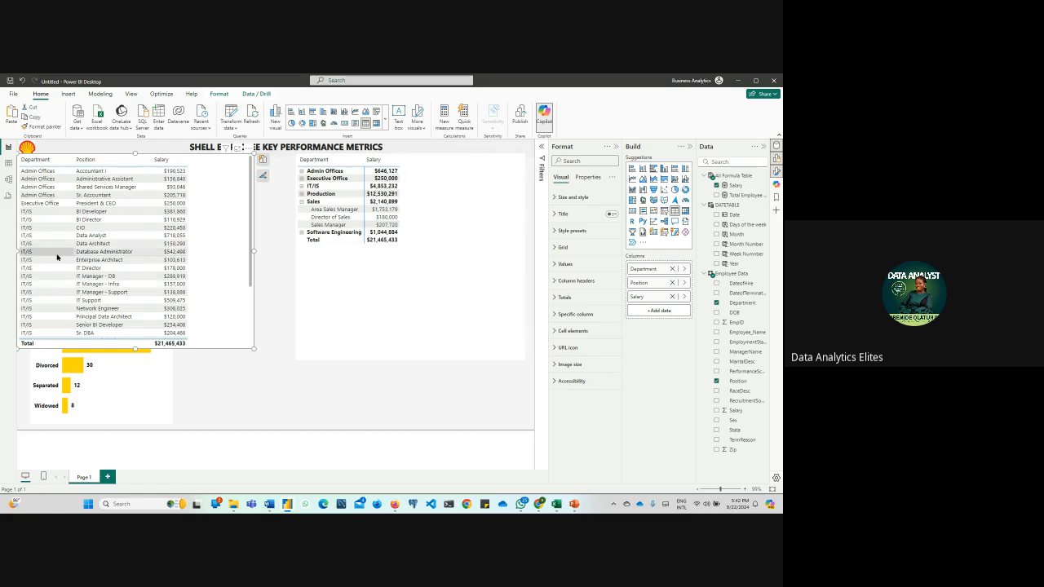
{"action": "scroll", "coordinate": [63, 250], "scroll_direction": "down", "scroll_amount": 3}
{"action": "scroll", "coordinate": [66, 249], "scroll_direction": "up", "scroll_amount": 3}
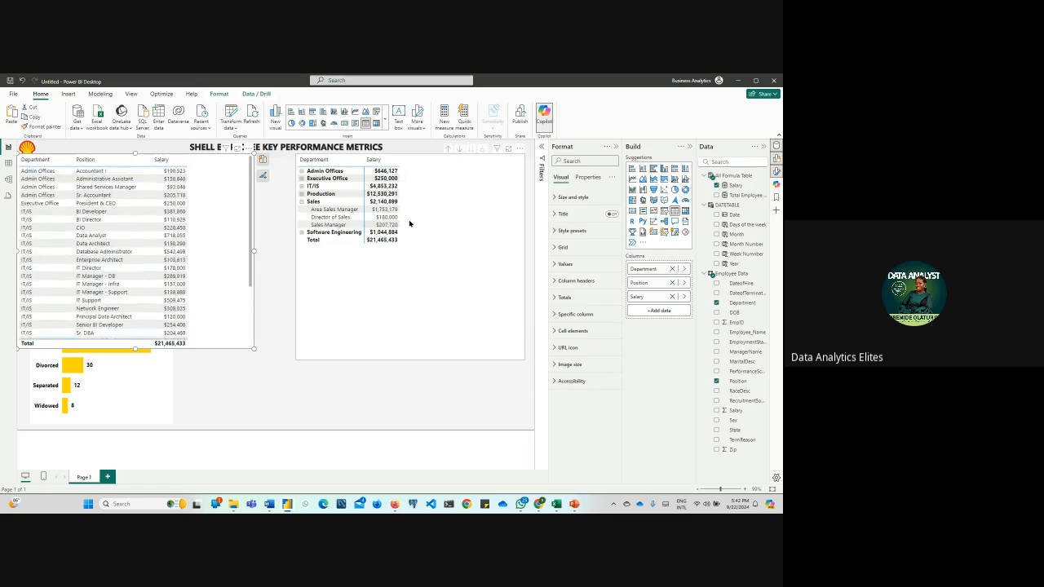
{"action": "left_click", "coordinate": [302, 203]}
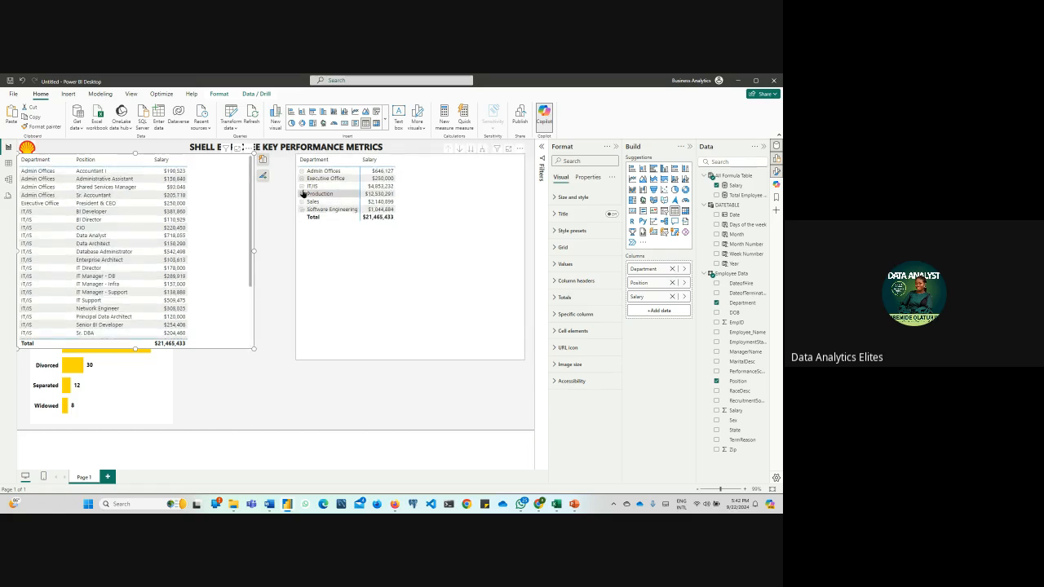
{"action": "left_click", "coordinate": [302, 186]}
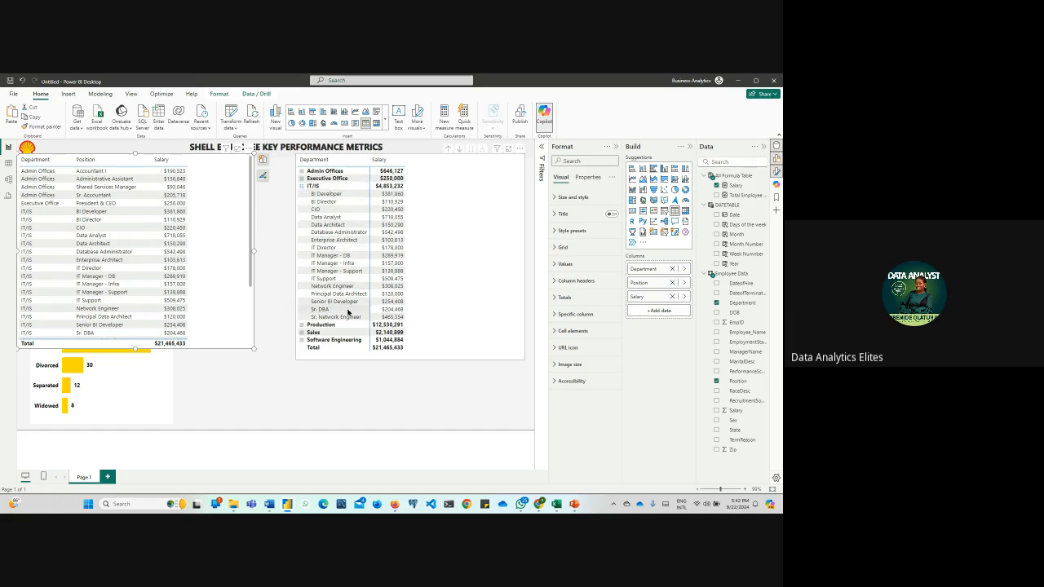
{"action": "left_click", "coordinate": [302, 187]}
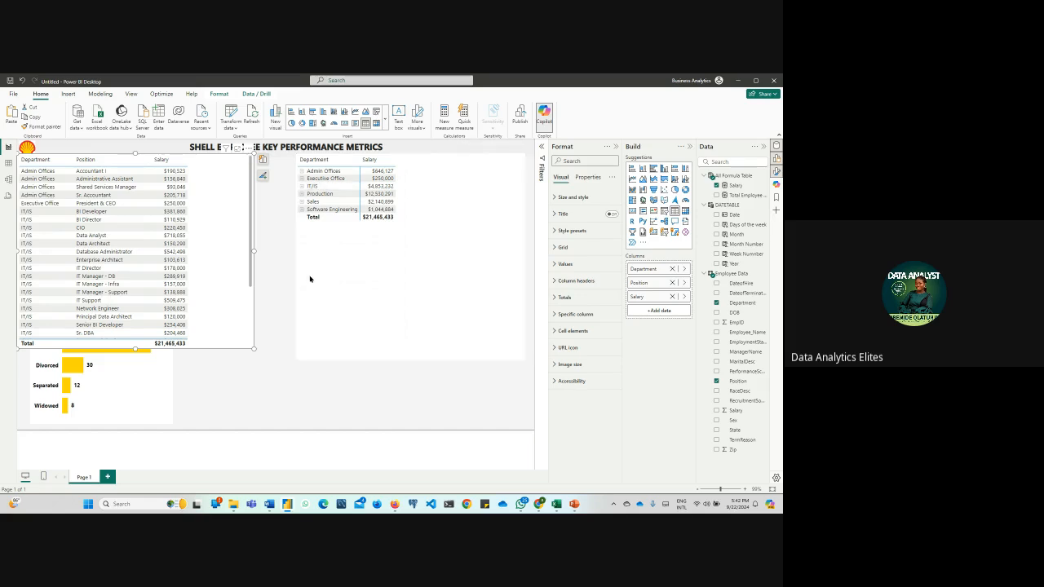
Shrink the matrix around its collapsed rows and move it to the page's lower-right area
{"action": "left_click", "coordinate": [495, 330]}
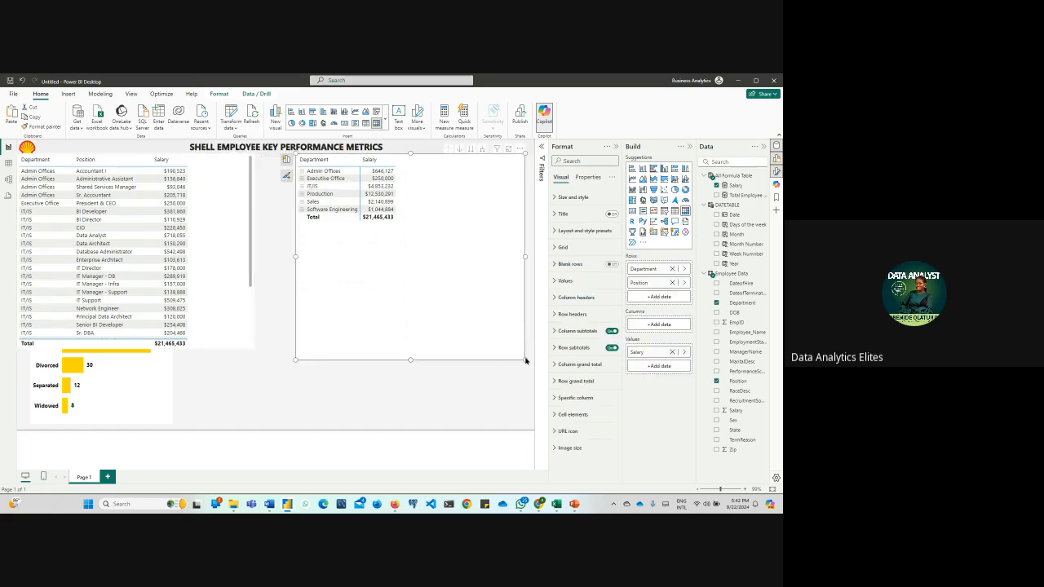
{"action": "mouse_move", "coordinate": [525, 360]}
{"action": "left_mouse_down"}
{"action": "mouse_move", "coordinate": [485, 307]}
{"action": "mouse_move", "coordinate": [471, 254]}
{"action": "mouse_move", "coordinate": [438, 242]}
{"action": "mouse_move", "coordinate": [424, 391]}
{"action": "mouse_move", "coordinate": [331, 413]}
{"action": "mouse_move", "coordinate": [520, 417]}
{"action": "mouse_move", "coordinate": [513, 370]}
{"action": "left_mouse_up"}
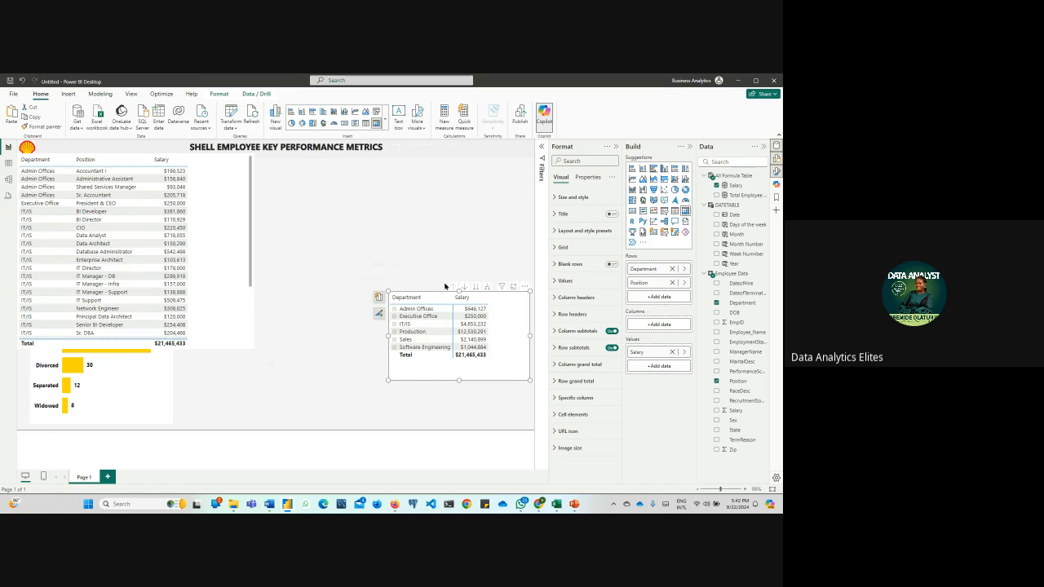
Turn on the matrix's title and set its text to "Salary Grade by Department and Position"
{"action": "left_click", "coordinate": [612, 214]}
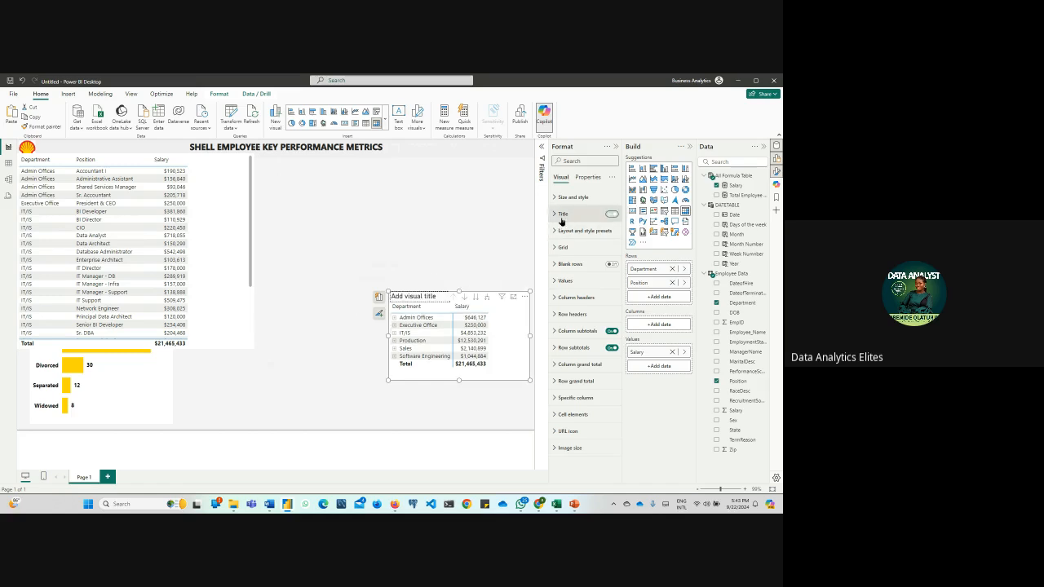
{"action": "left_click", "coordinate": [558, 215]}
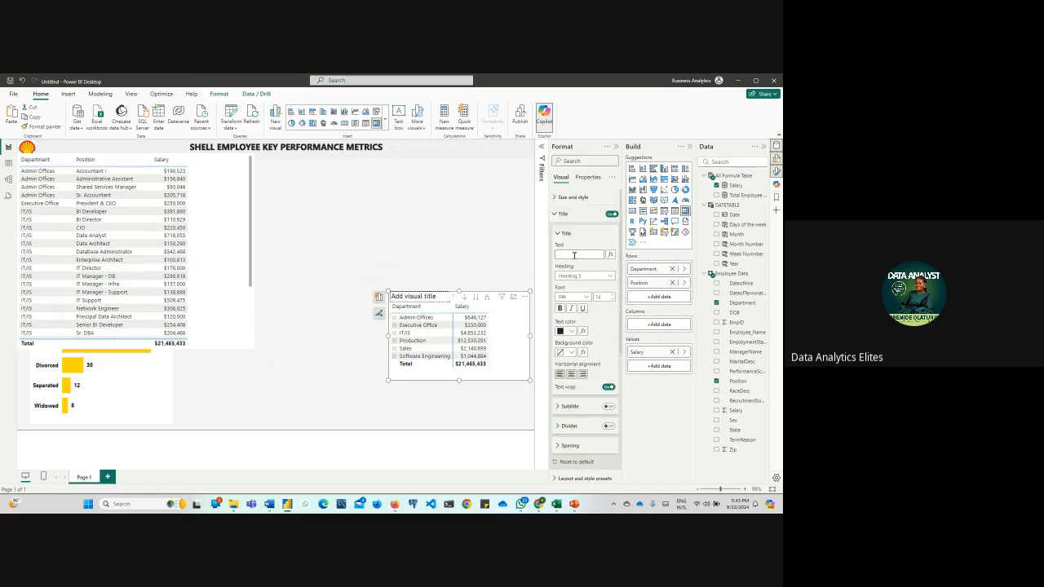
{"action": "left_click", "coordinate": [574, 255]}
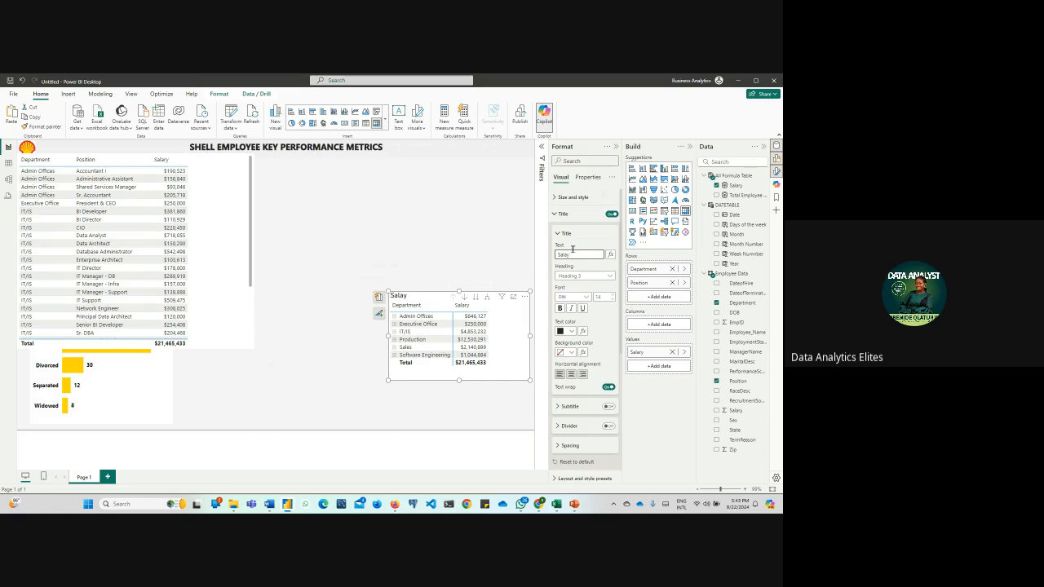
{"action": "key", "text": "BackSpace"}
{"action": "type", "text": "epartment f"}
{"action": "type", "text": "n"}
{"action": "type", "text": "d Po"}
{"action": "type", "text": "s"}
{"action": "type", "text": "ition"}
{"action": "left_click", "coordinate": [469, 264]}
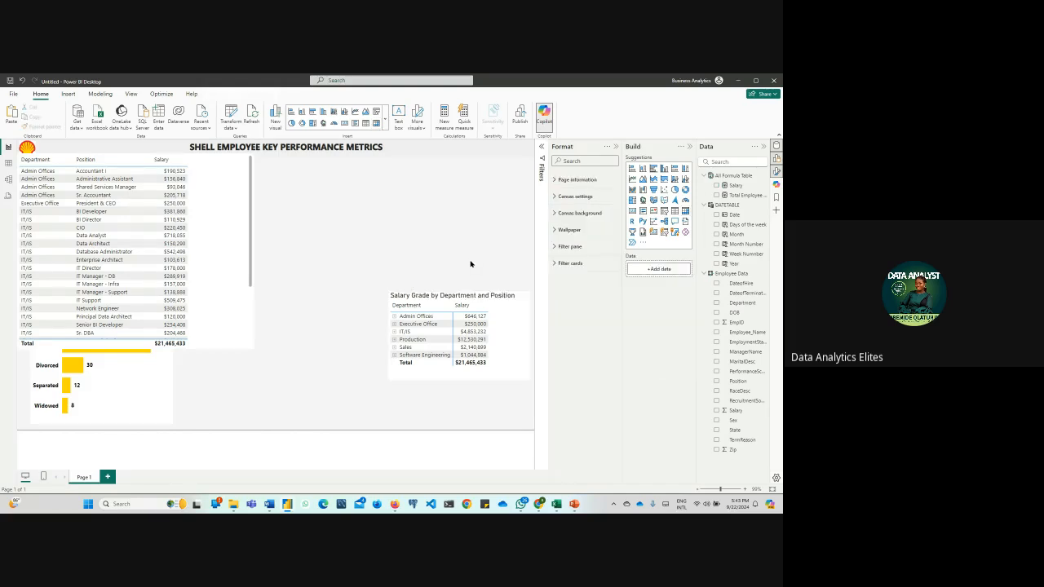
Make the matrix's title bold and centre it
{"action": "left_click", "coordinate": [511, 377]}
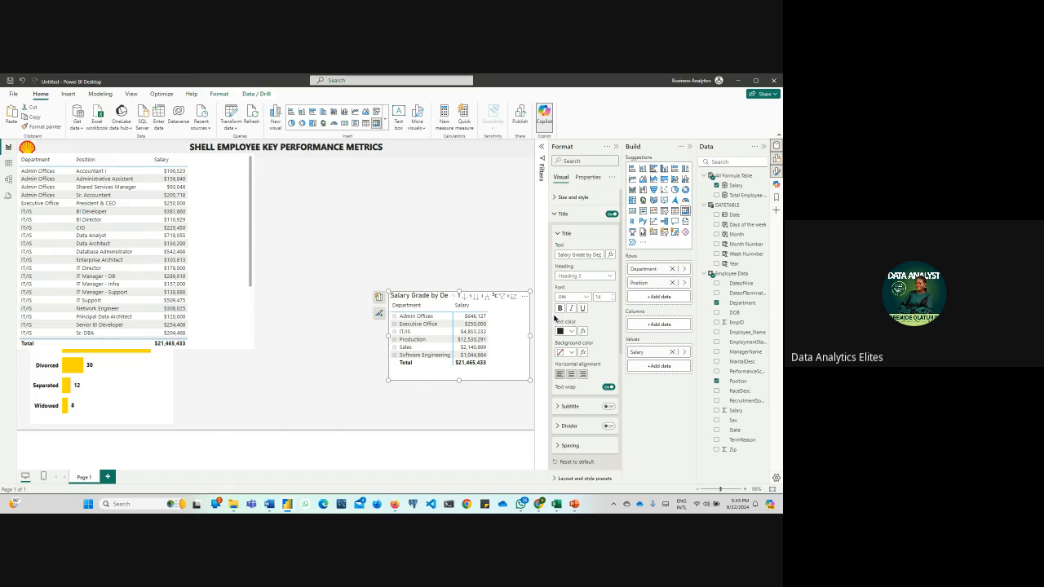
{"action": "left_click", "coordinate": [560, 309]}
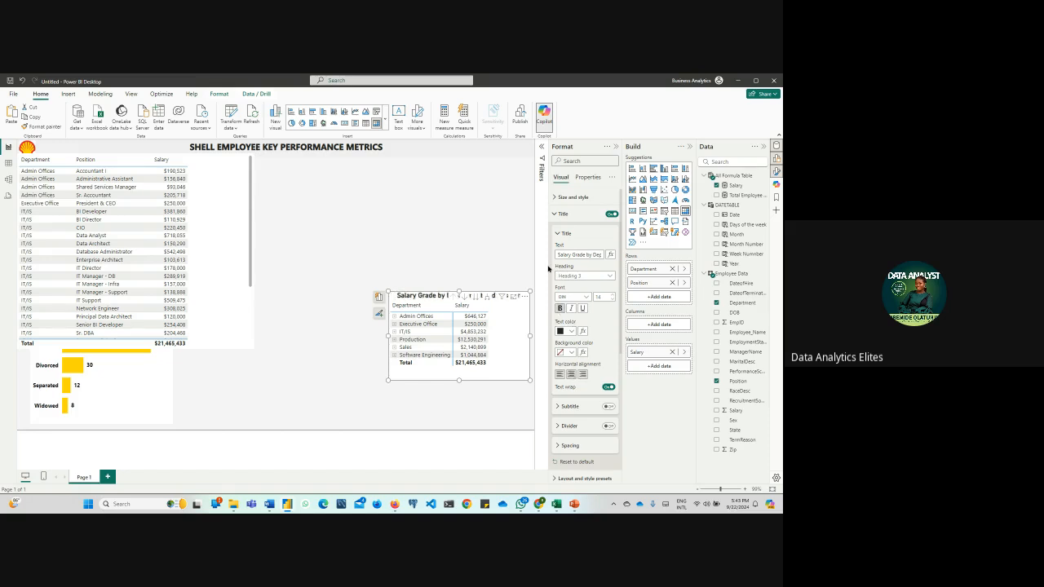
{"action": "left_click", "coordinate": [558, 214]}
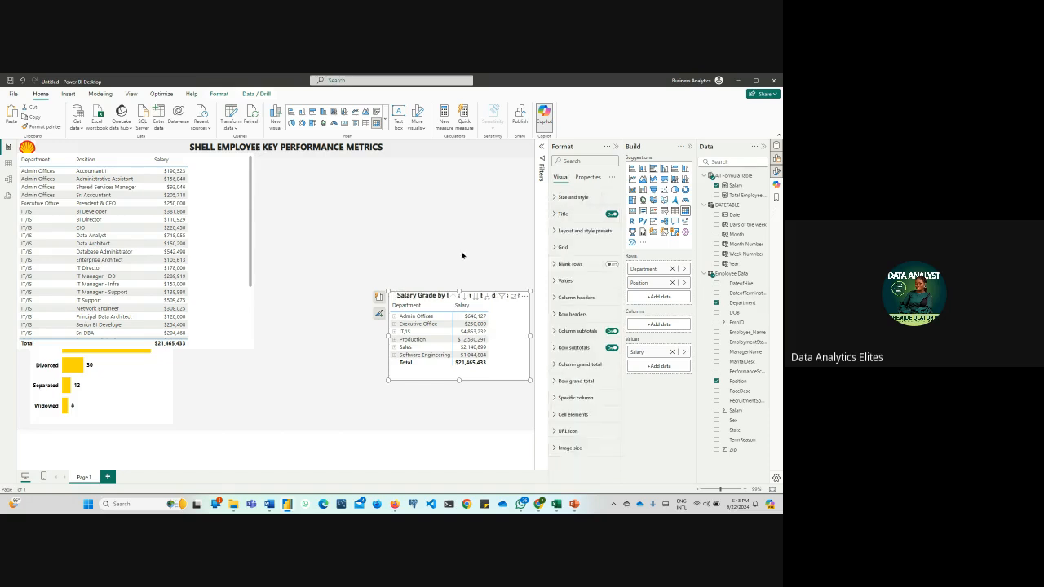
Try a light grey alternate text color for the matrix's values and undo it
{"action": "left_click", "coordinate": [564, 281]}
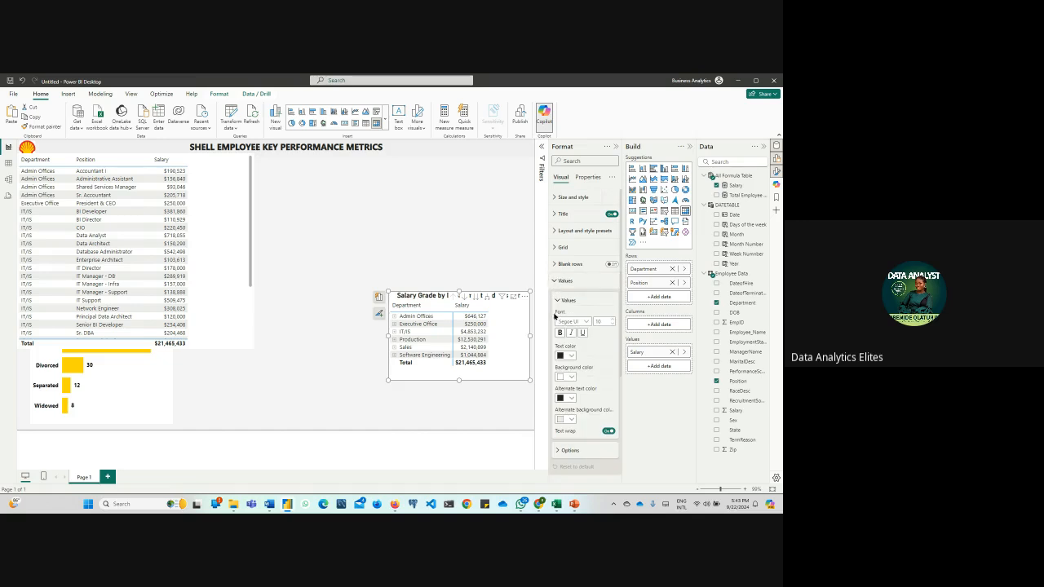
{"action": "left_click", "coordinate": [573, 360]}
{"action": "left_click", "coordinate": [601, 359]}
{"action": "left_click", "coordinate": [570, 400]}
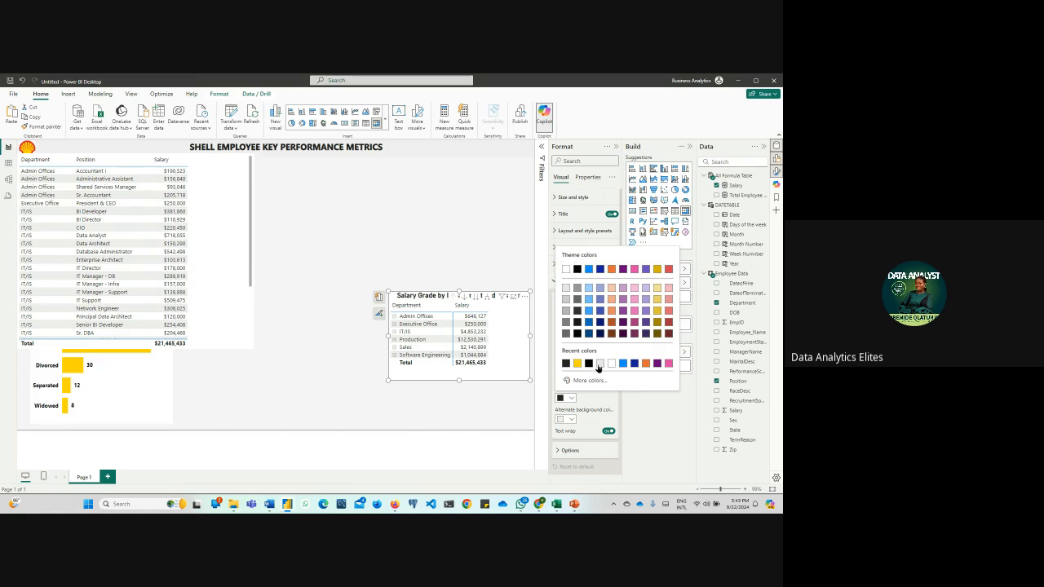
{"action": "left_click", "coordinate": [599, 364]}
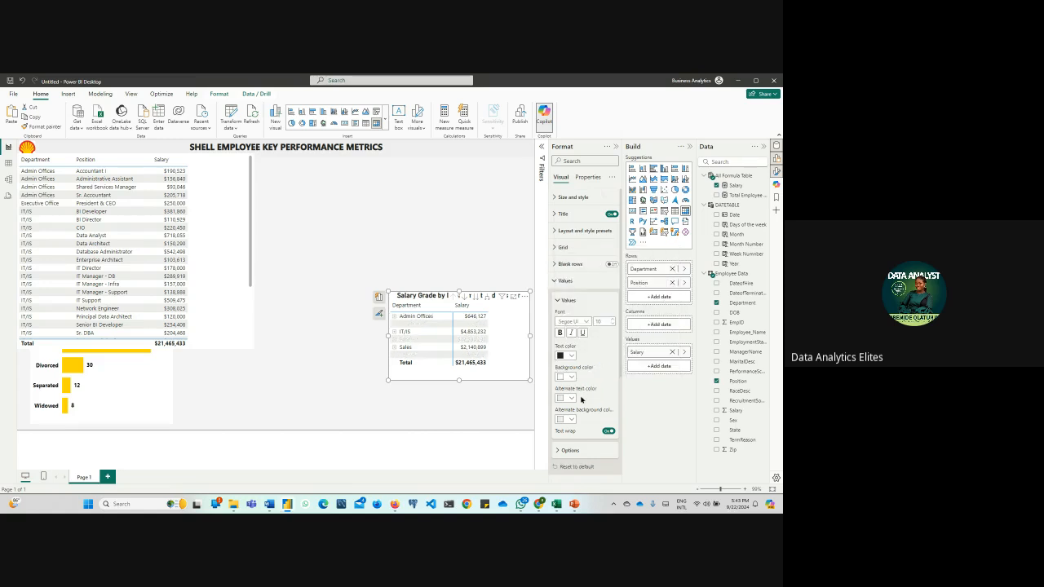
{"action": "left_click", "coordinate": [22, 81]}
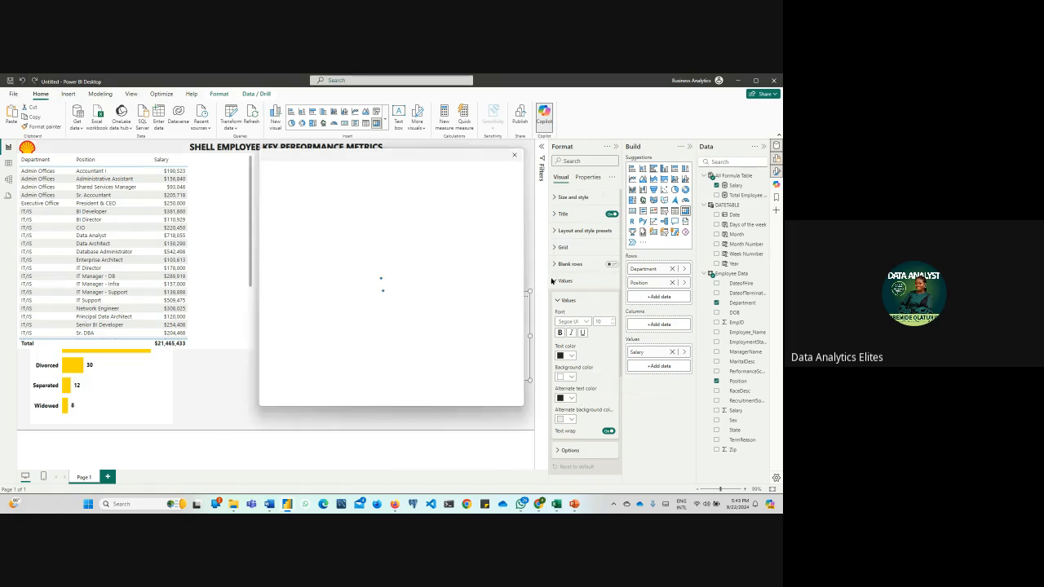
{"action": "left_click", "coordinate": [513, 155]}
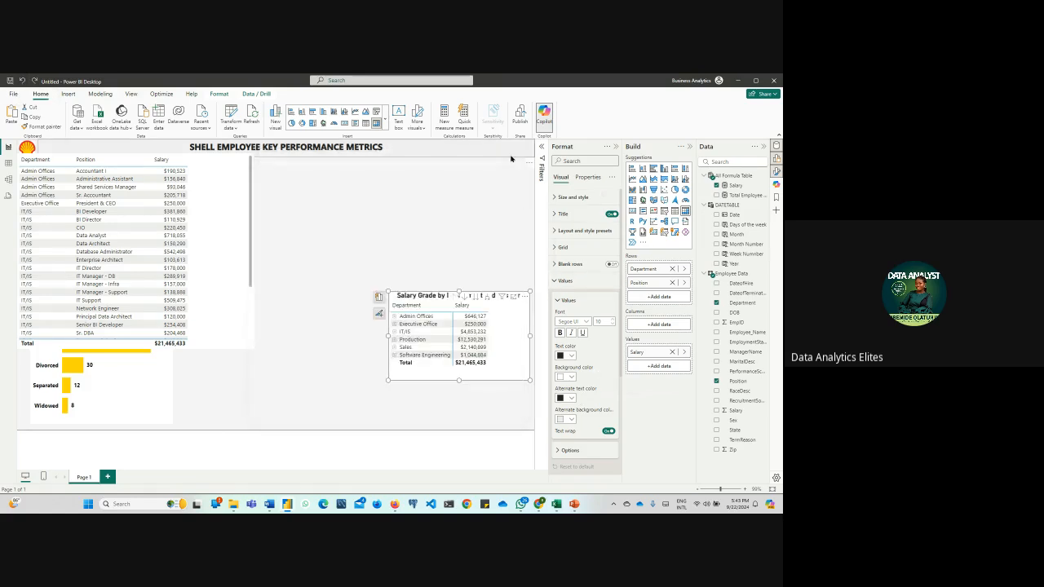
Make the matrix's values bold and move the matrix slightly down and left on the page
{"action": "left_click", "coordinate": [561, 333]}
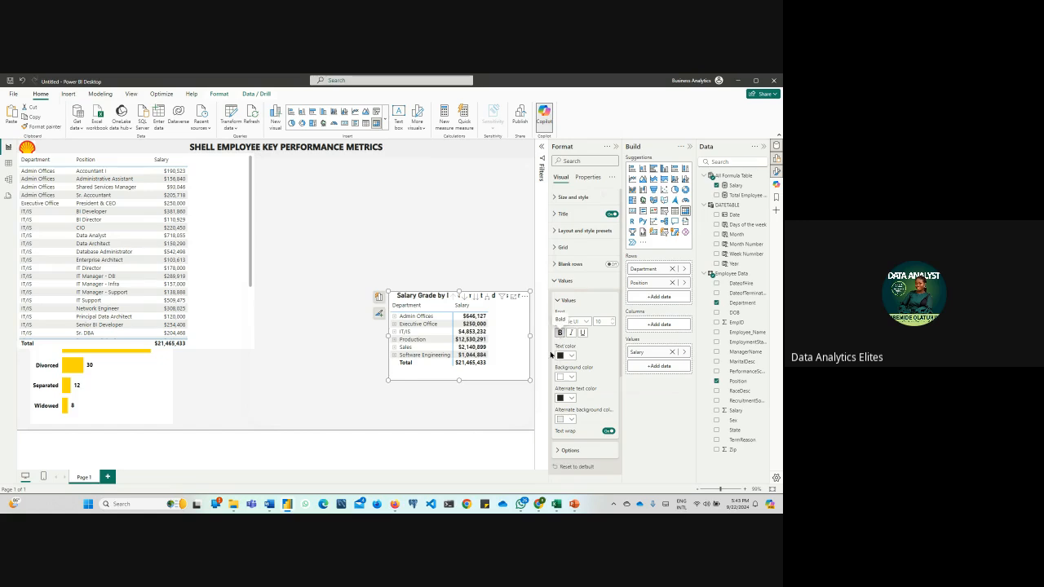
{"action": "left_click", "coordinate": [553, 280]}
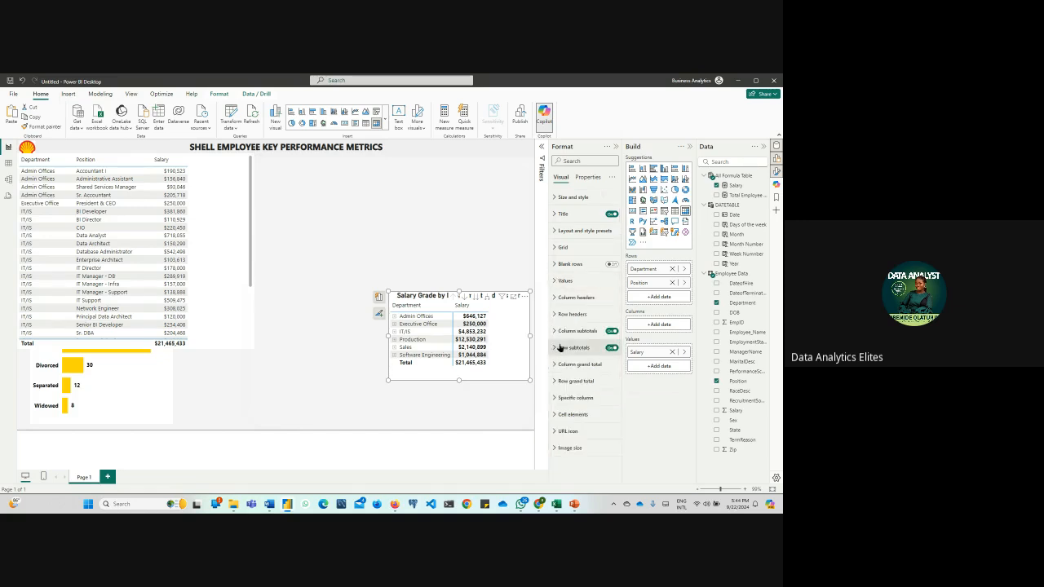
{"action": "left_click_drag", "start_coordinate": [391, 300], "coordinate": [359, 318]}
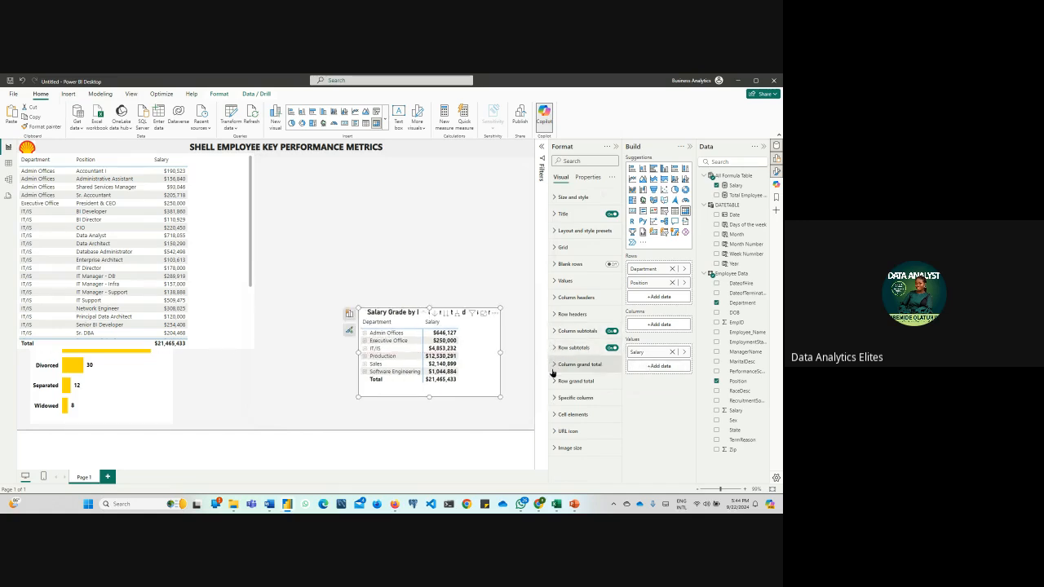
{"action": "left_click", "coordinate": [558, 397]}
{"action": "scroll", "coordinate": [559, 396], "scroll_direction": "down", "scroll_amount": 1}
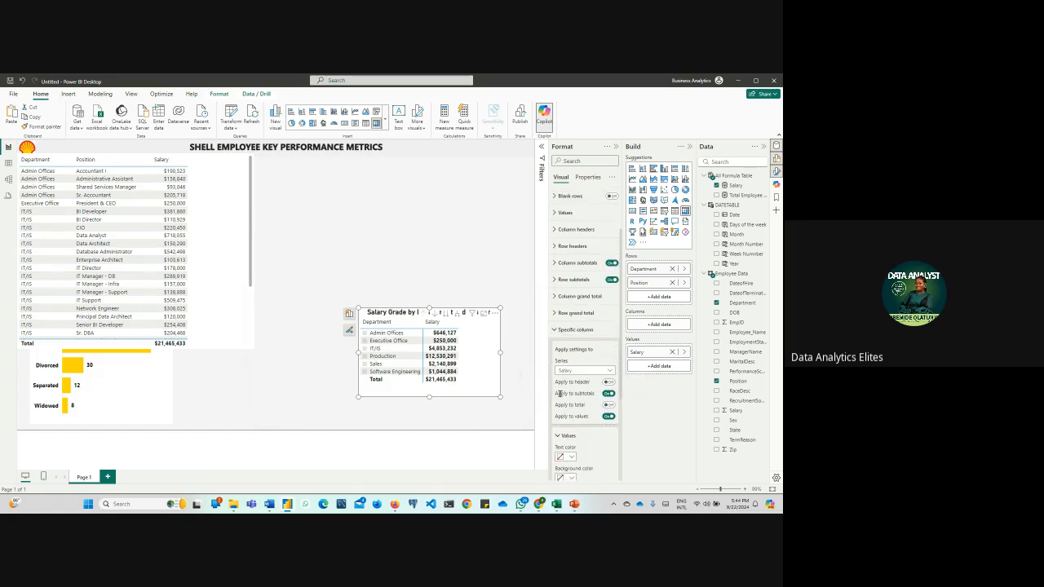
{"action": "scroll", "coordinate": [559, 394], "scroll_direction": "down", "scroll_amount": 2}
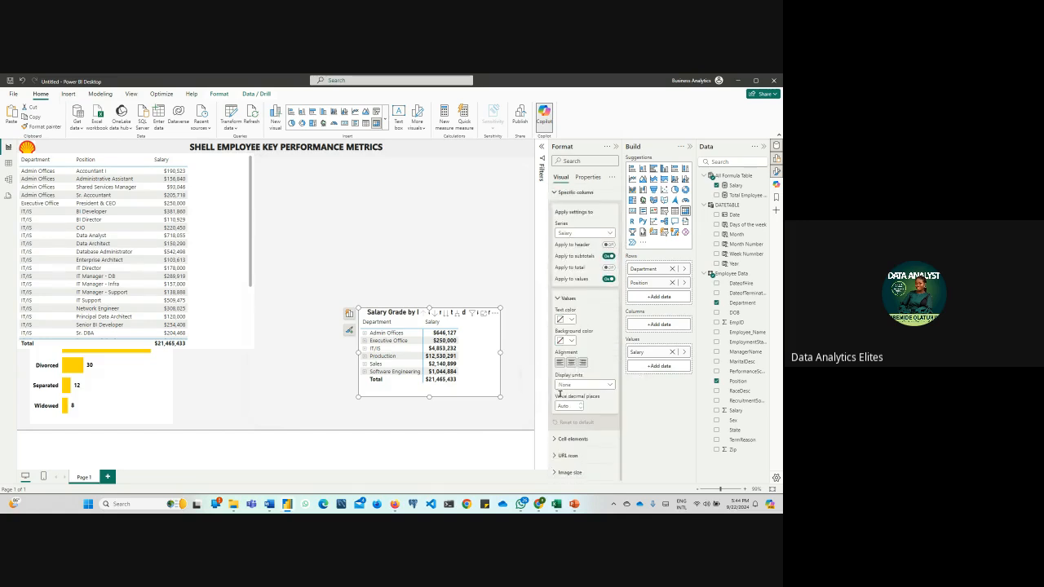
{"action": "left_click", "coordinate": [520, 413]}
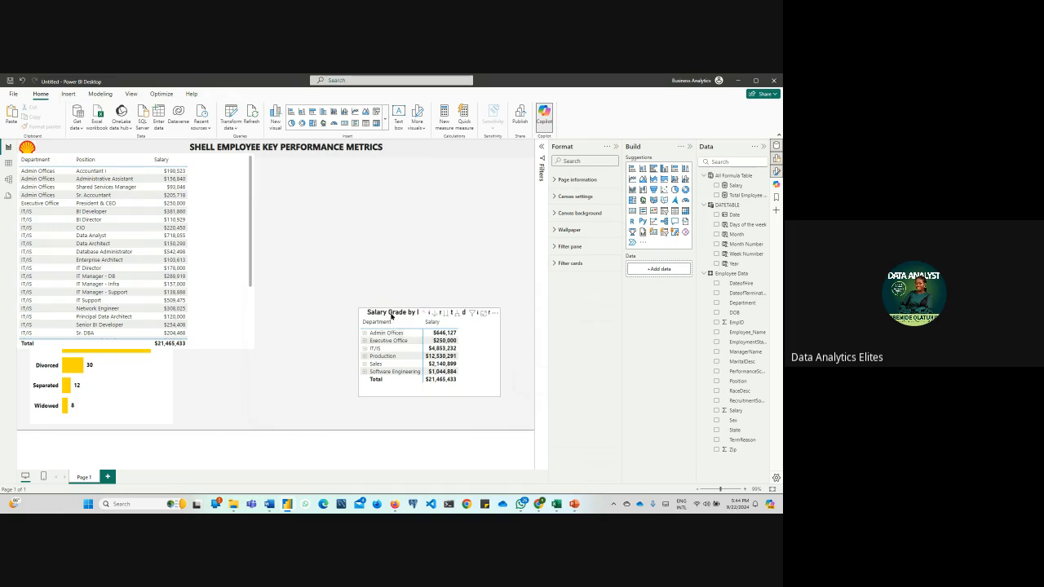
Try the Contrast alternating rows, Bold header flashy rows, Minimal and Bold header style presets on the matrix, and restore the Default style
{"action": "left_click", "coordinate": [494, 372]}
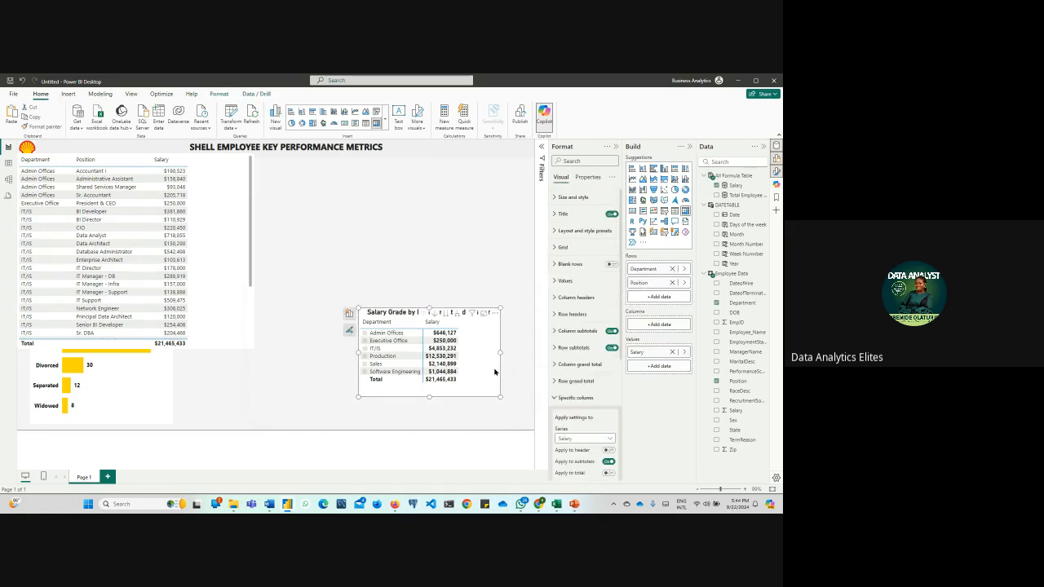
{"action": "left_click", "coordinate": [558, 231]}
{"action": "left_click", "coordinate": [595, 259]}
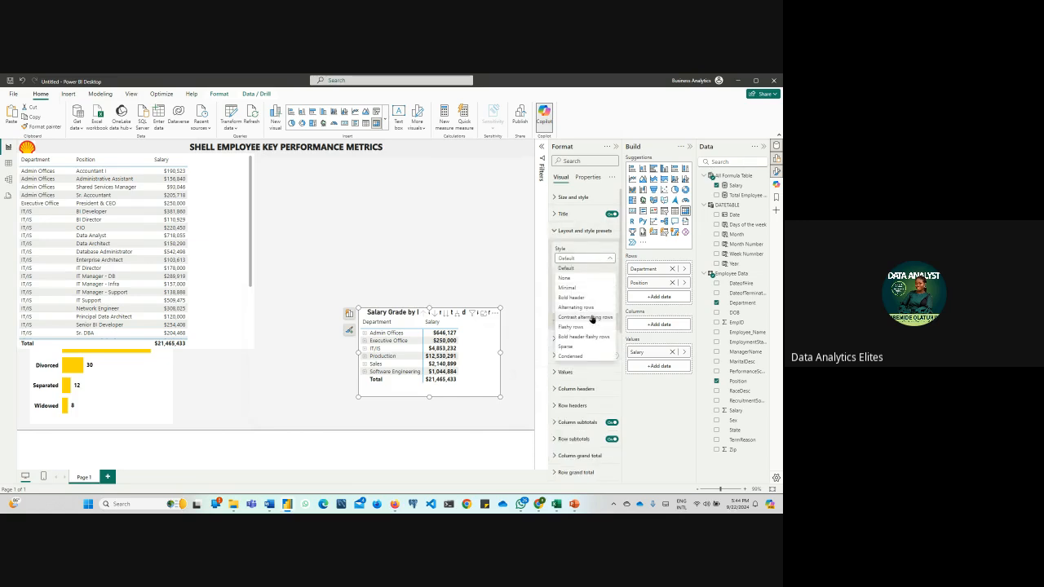
{"action": "left_click", "coordinate": [593, 318]}
{"action": "left_click", "coordinate": [589, 259]}
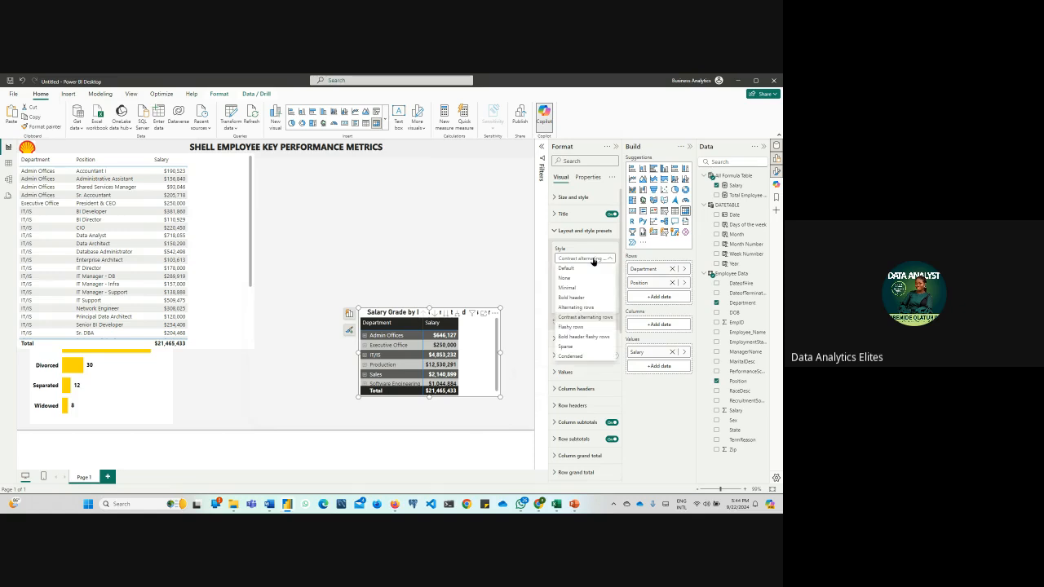
{"action": "left_click", "coordinate": [598, 337]}
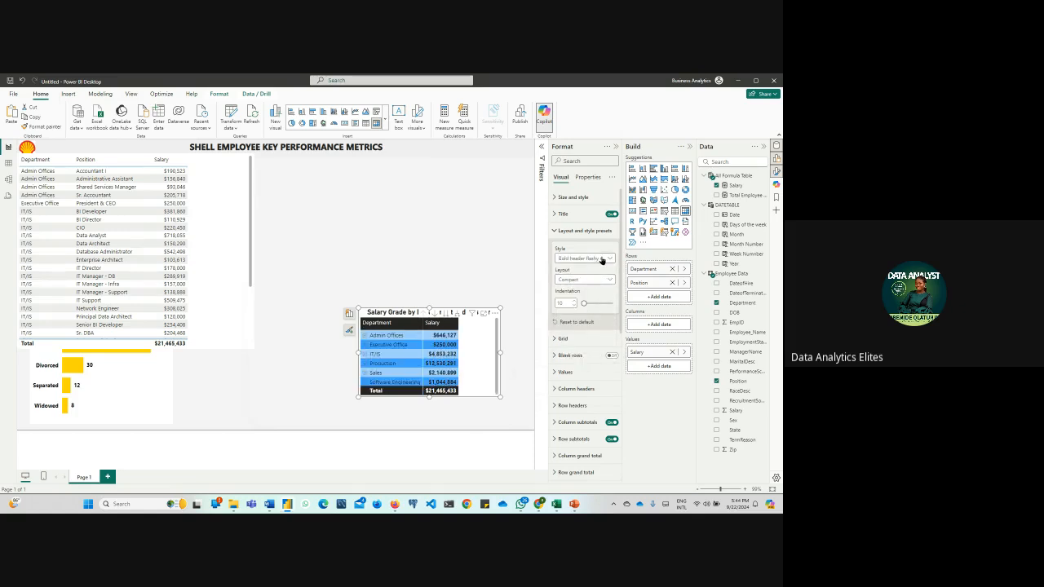
{"action": "left_click", "coordinate": [602, 259]}
{"action": "left_click", "coordinate": [592, 292]}
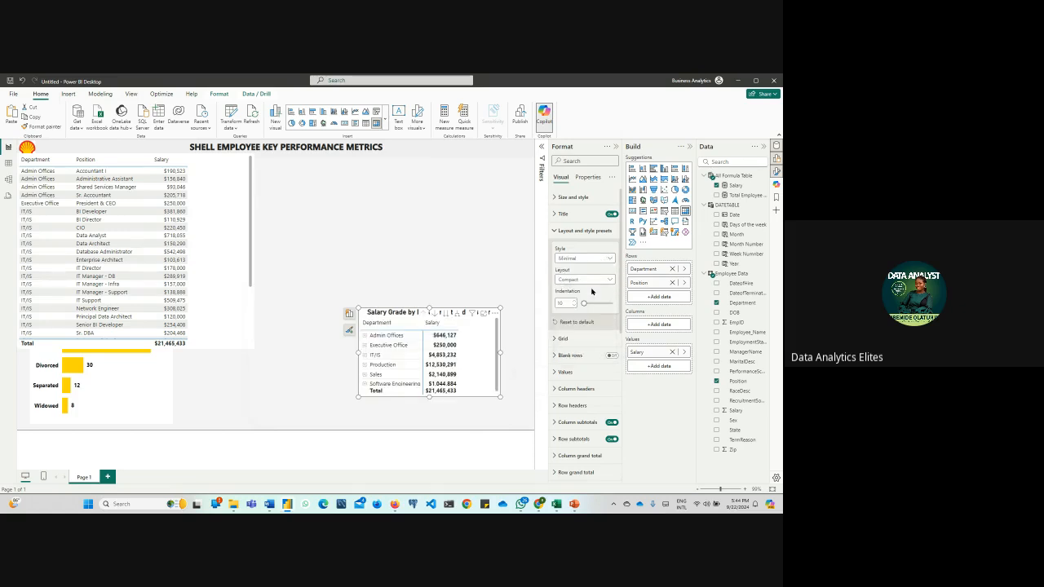
{"action": "left_click", "coordinate": [580, 257]}
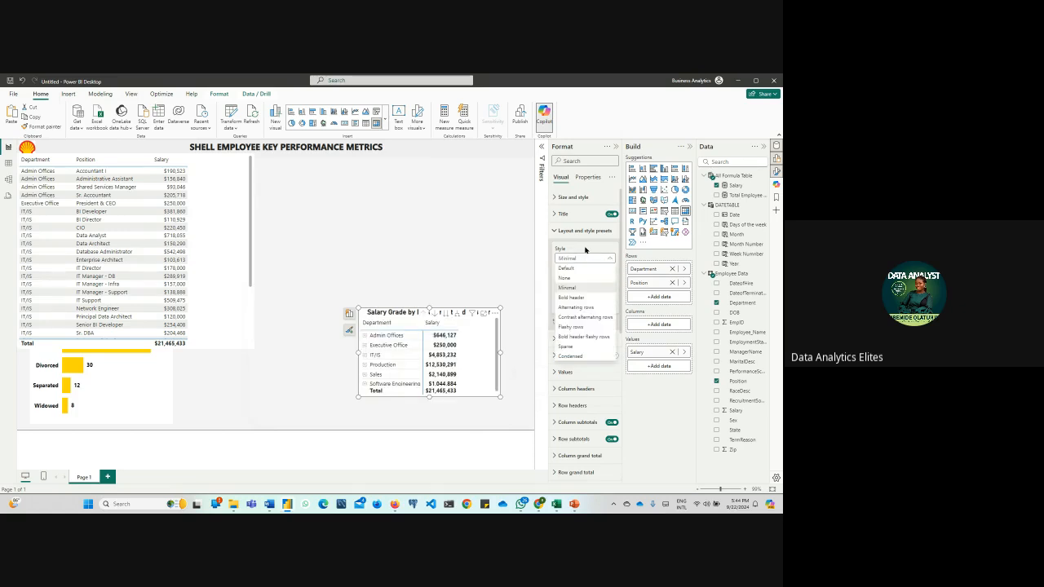
{"action": "left_click", "coordinate": [575, 297]}
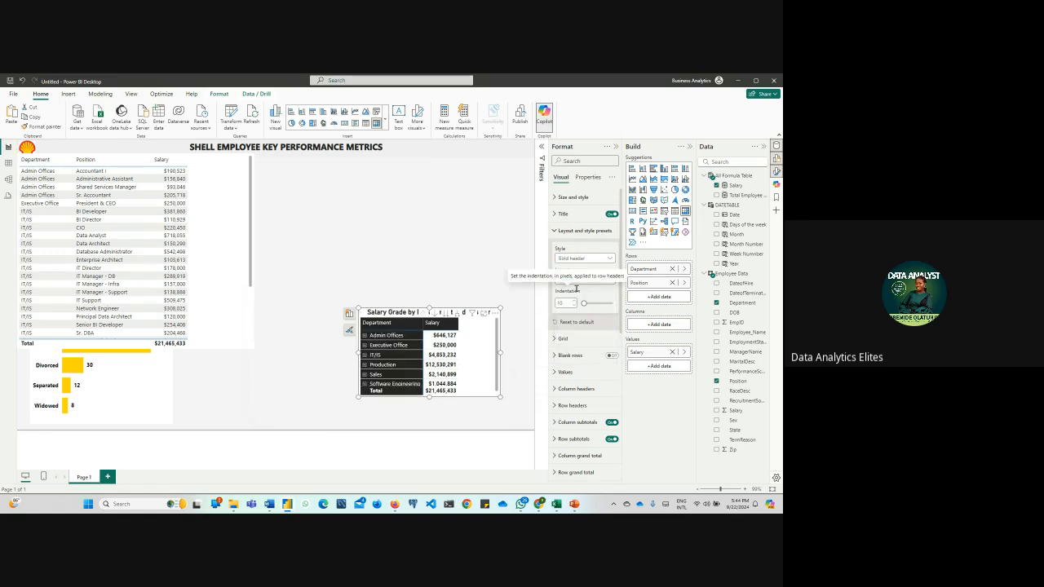
{"action": "left_click", "coordinate": [594, 259]}
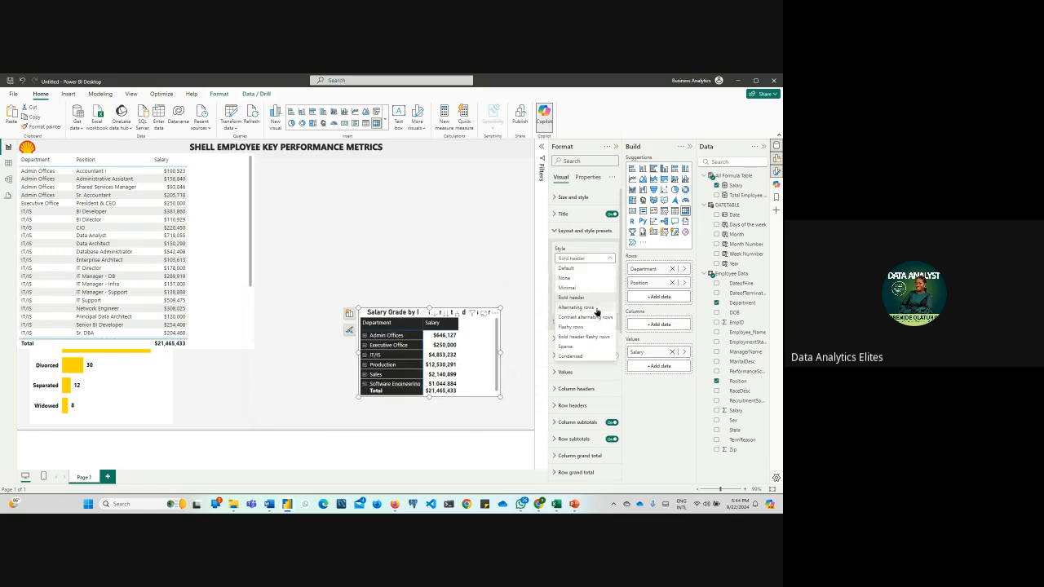
{"action": "left_click", "coordinate": [589, 269]}
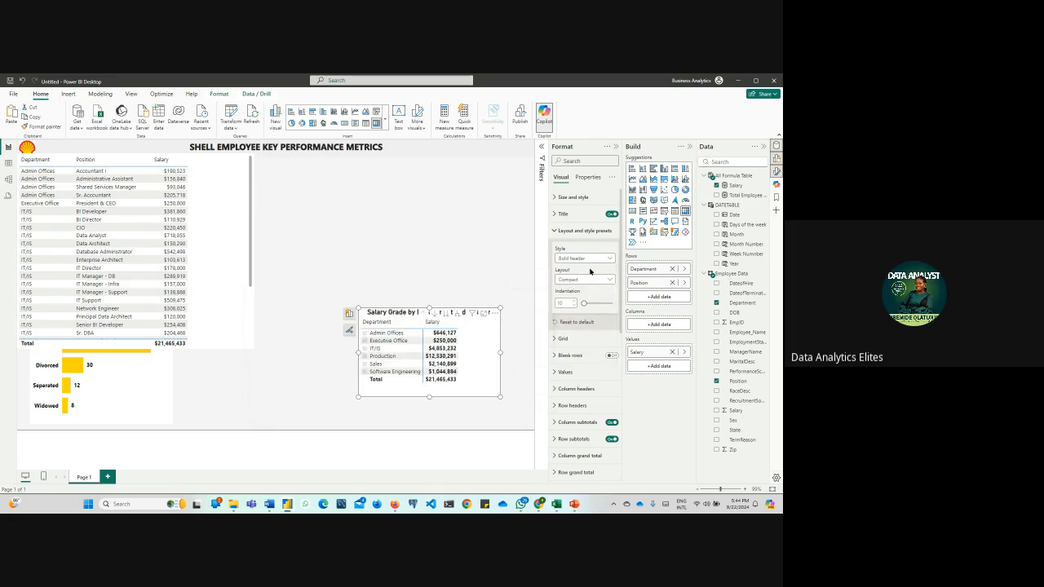
Try the Outline layout on the matrix and set its layout to Tabular
{"action": "left_click", "coordinate": [590, 278]}
{"action": "left_click", "coordinate": [589, 300]}
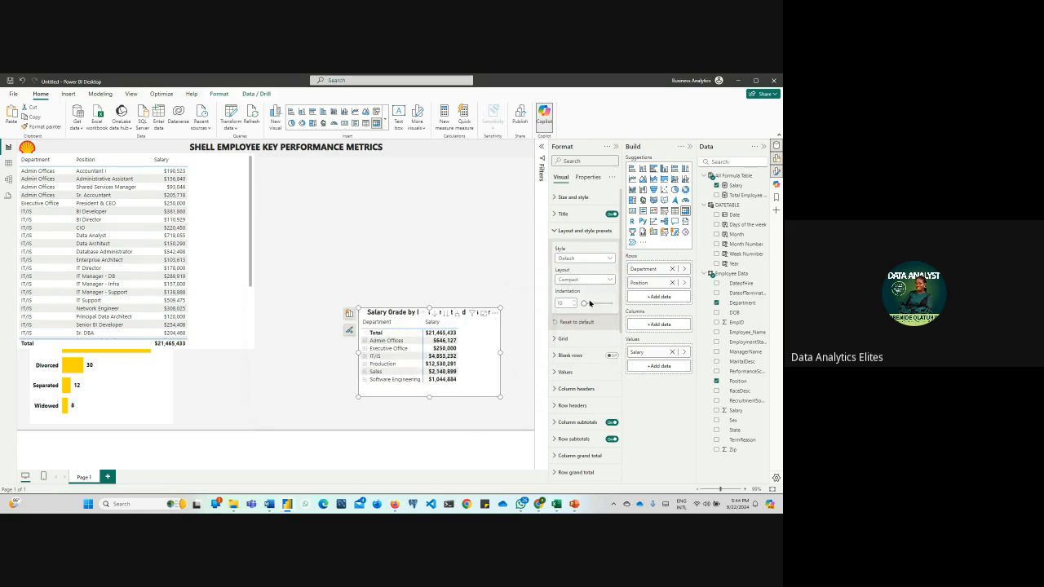
{"action": "left_click", "coordinate": [589, 279]}
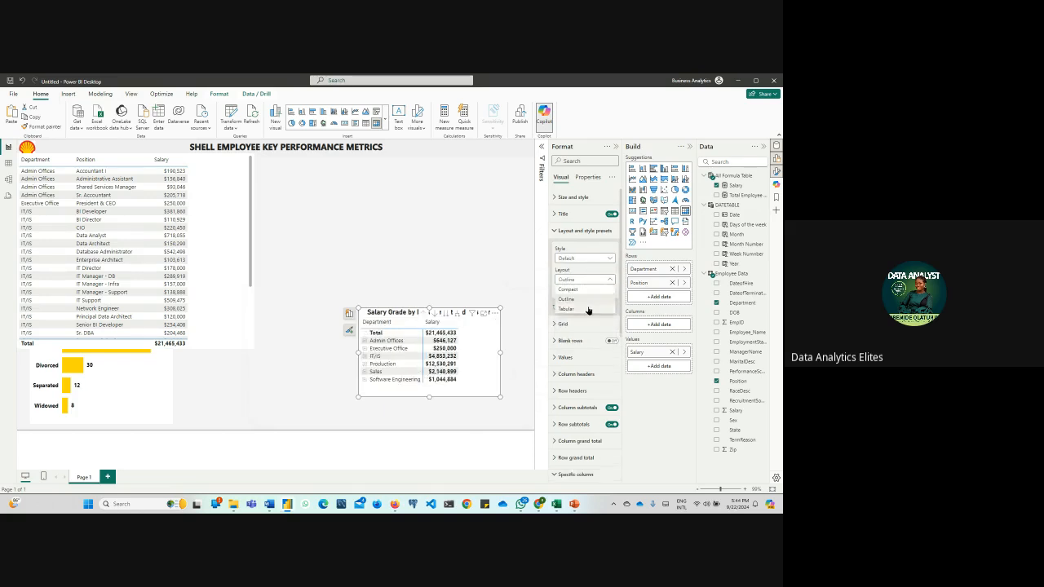
{"action": "left_click", "coordinate": [588, 310]}
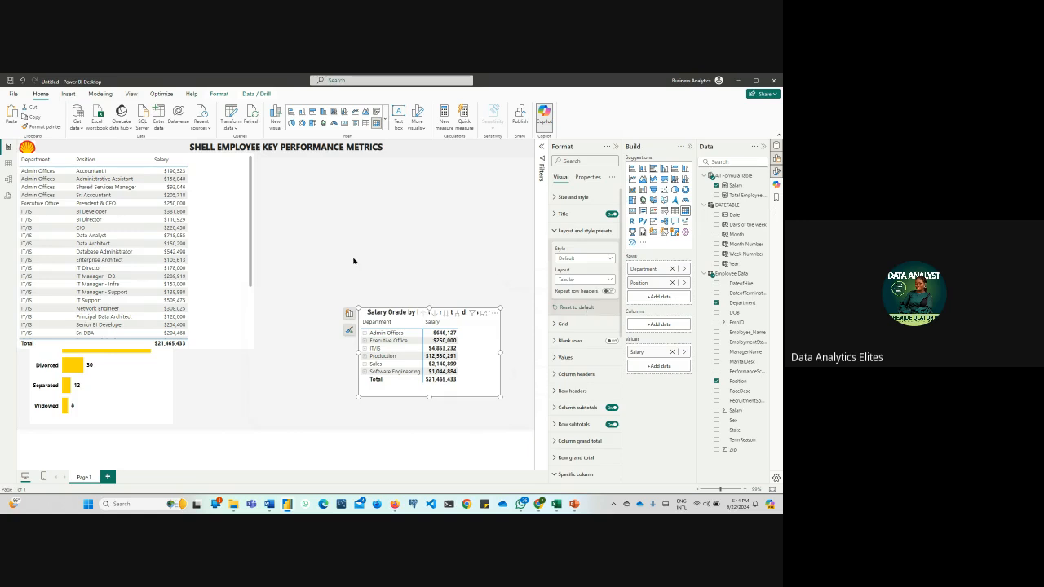
{"action": "left_click", "coordinate": [556, 233]}
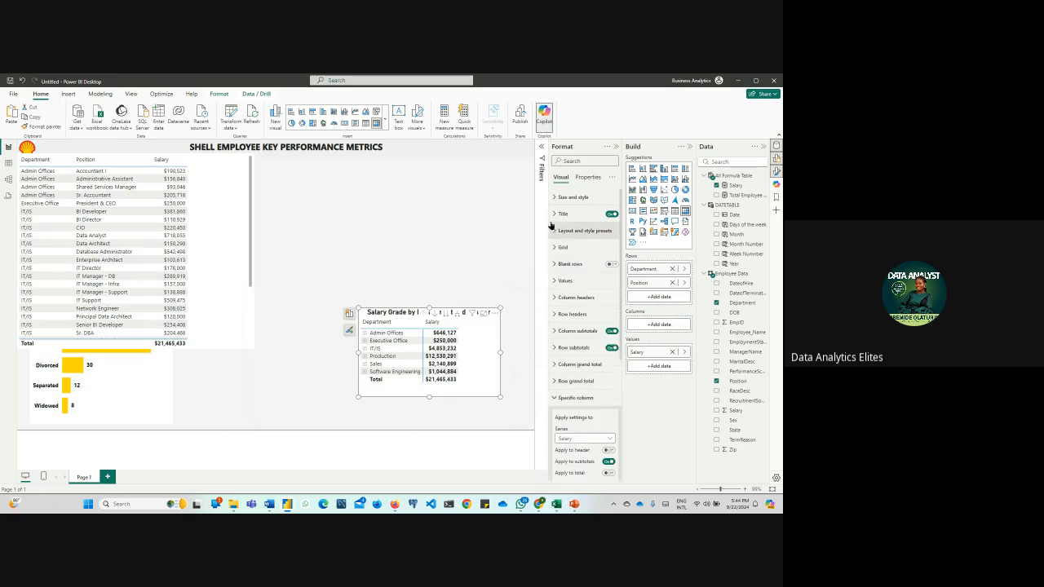
Turn on the matrix's horizontal gridlines, color them yellow and set their width to 4
{"action": "left_click", "coordinate": [556, 248]}
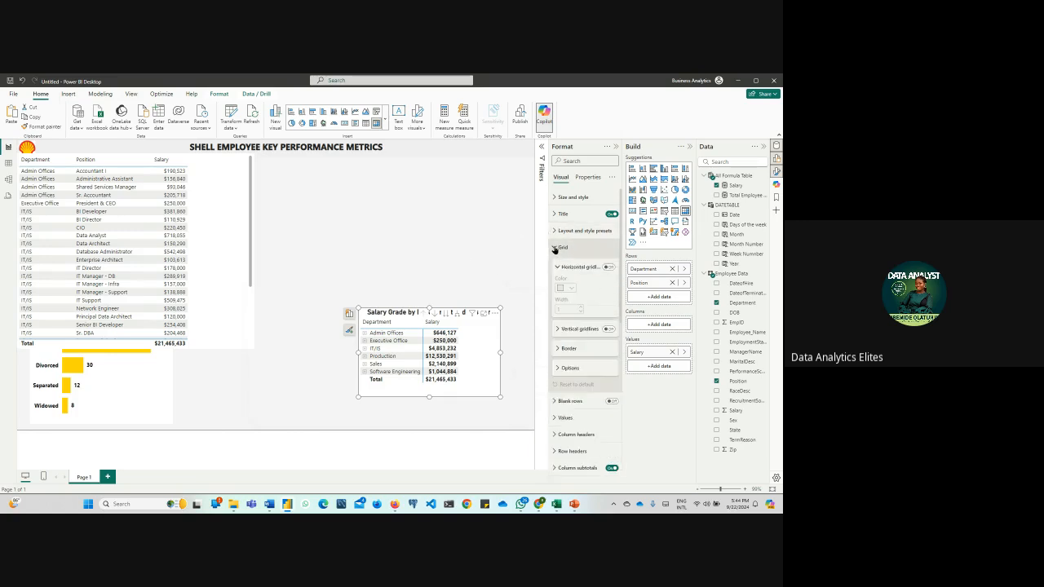
{"action": "left_click", "coordinate": [609, 266]}
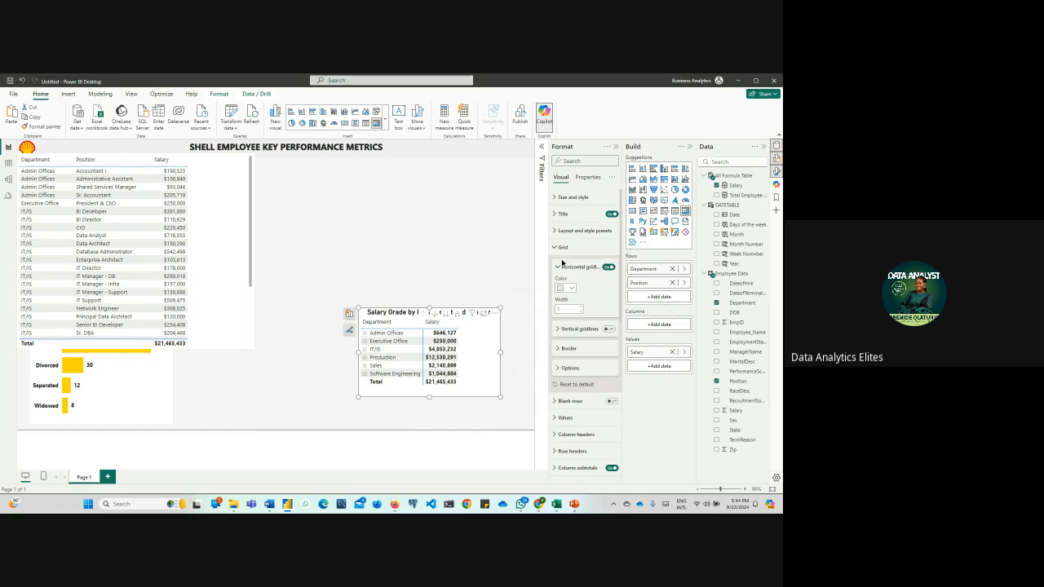
{"action": "left_click", "coordinate": [564, 288]}
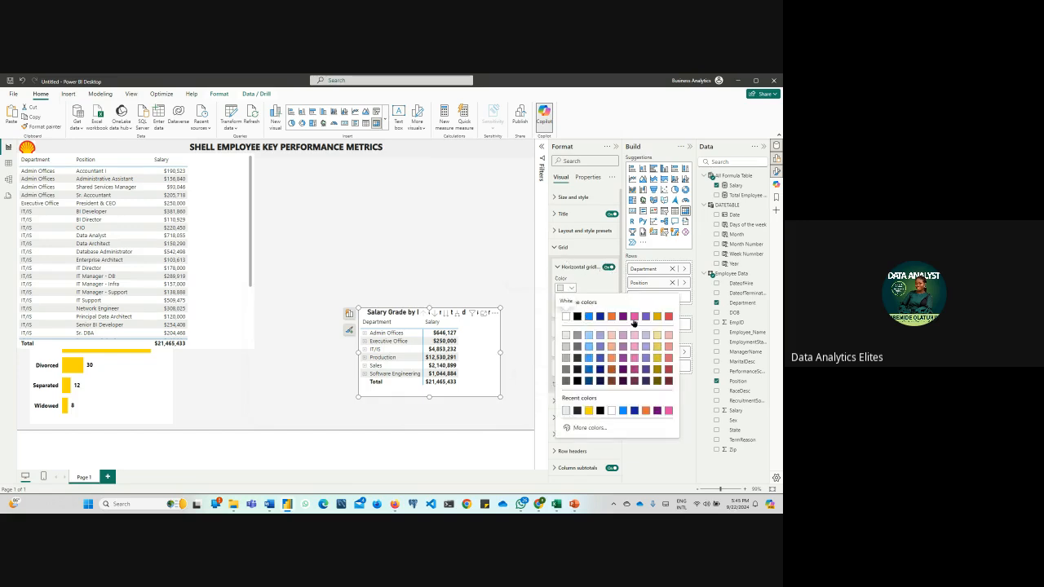
{"action": "left_click", "coordinate": [589, 411]}
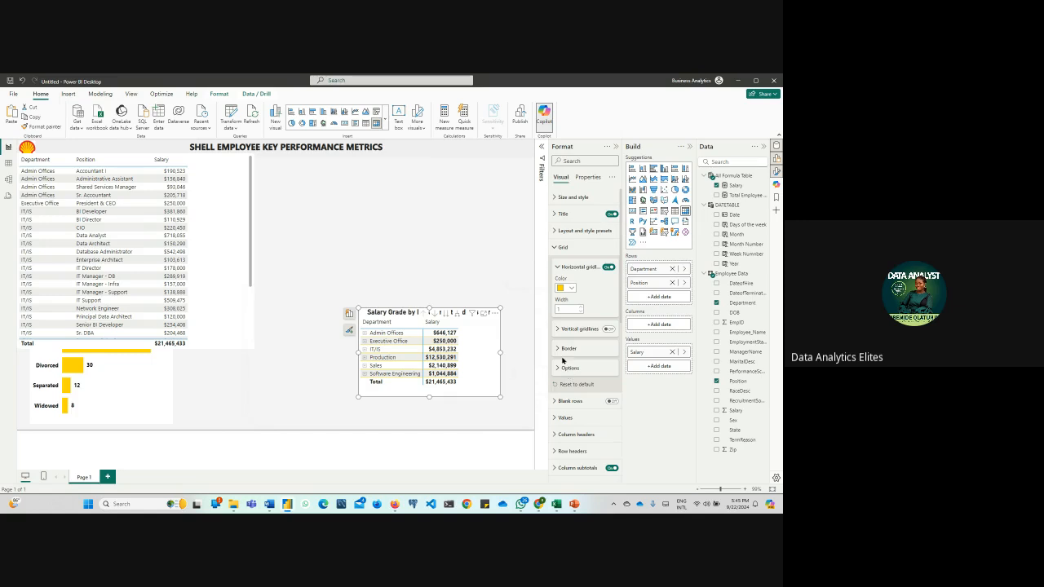
{"action": "left_click", "coordinate": [580, 307]}
{"action": "left_click", "coordinate": [580, 307]}
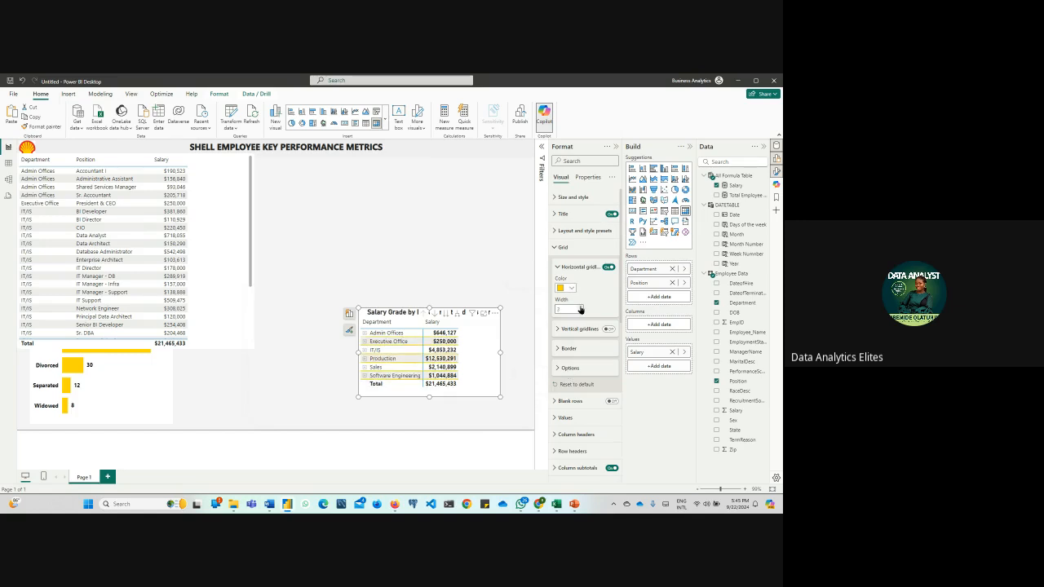
{"action": "left_click", "coordinate": [580, 308]}
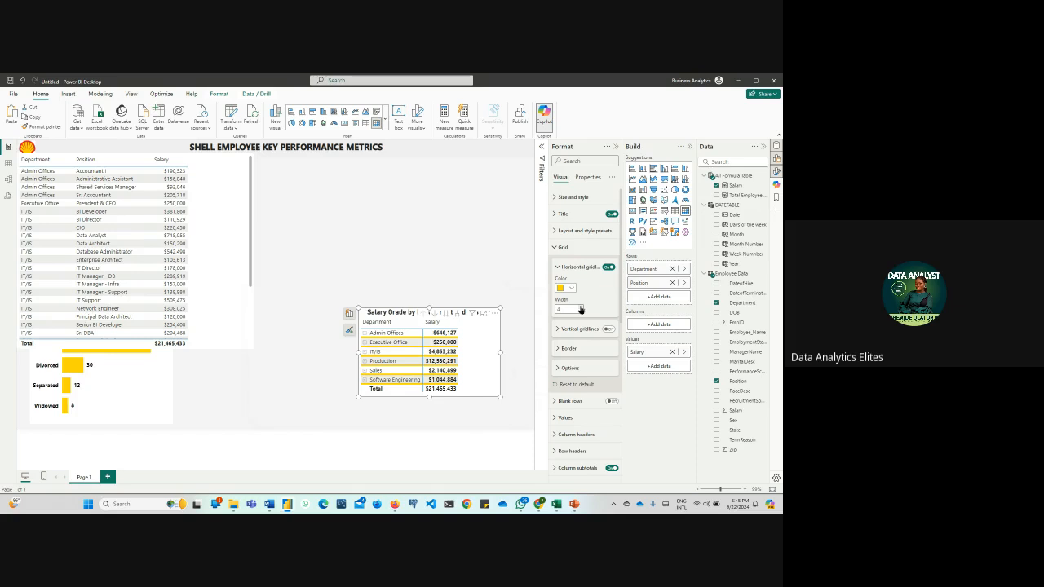
{"action": "left_click", "coordinate": [558, 268]}
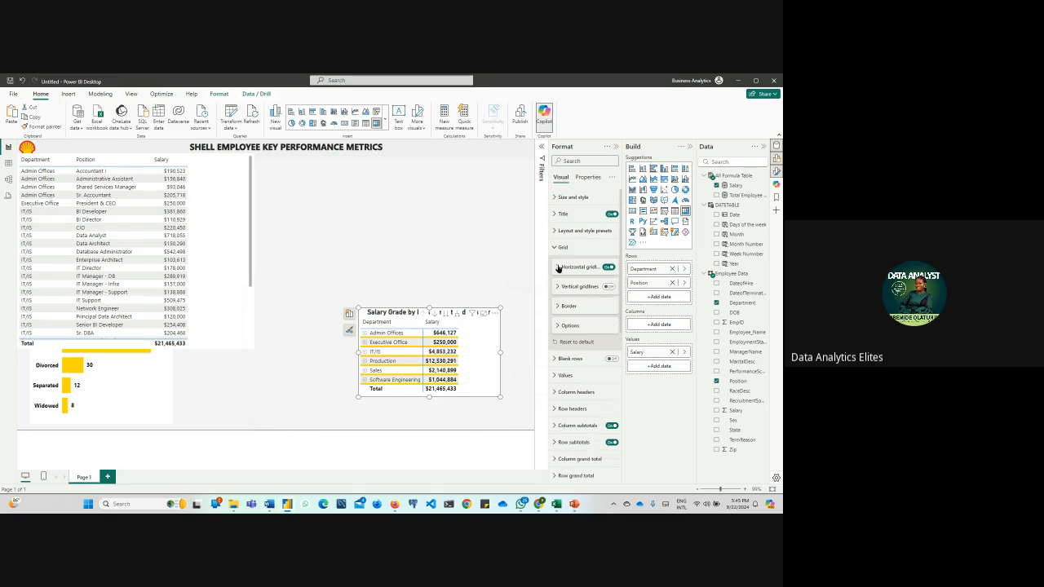
{"action": "left_click", "coordinate": [562, 247]}
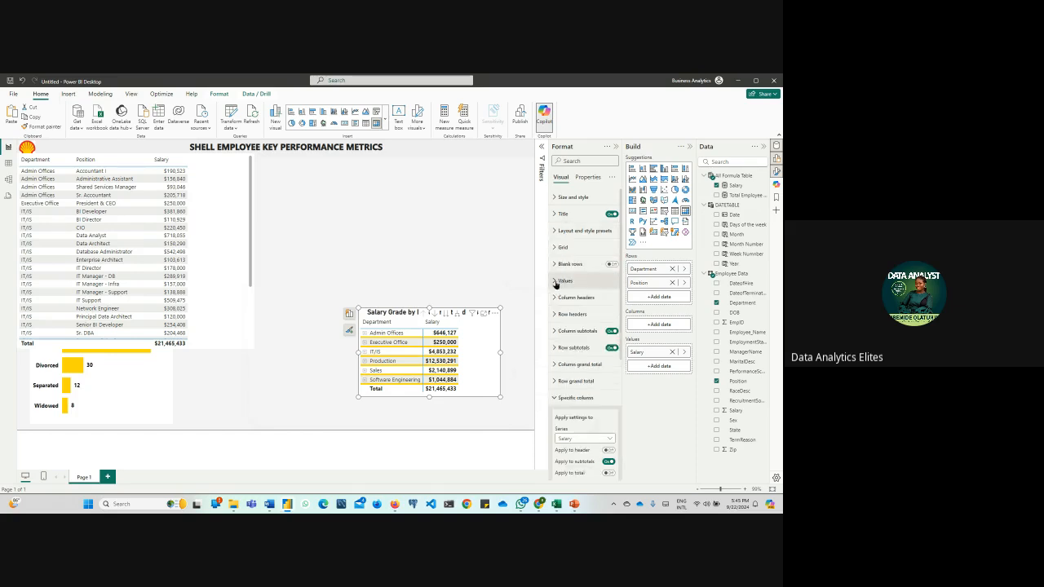
{"action": "left_click", "coordinate": [555, 281]}
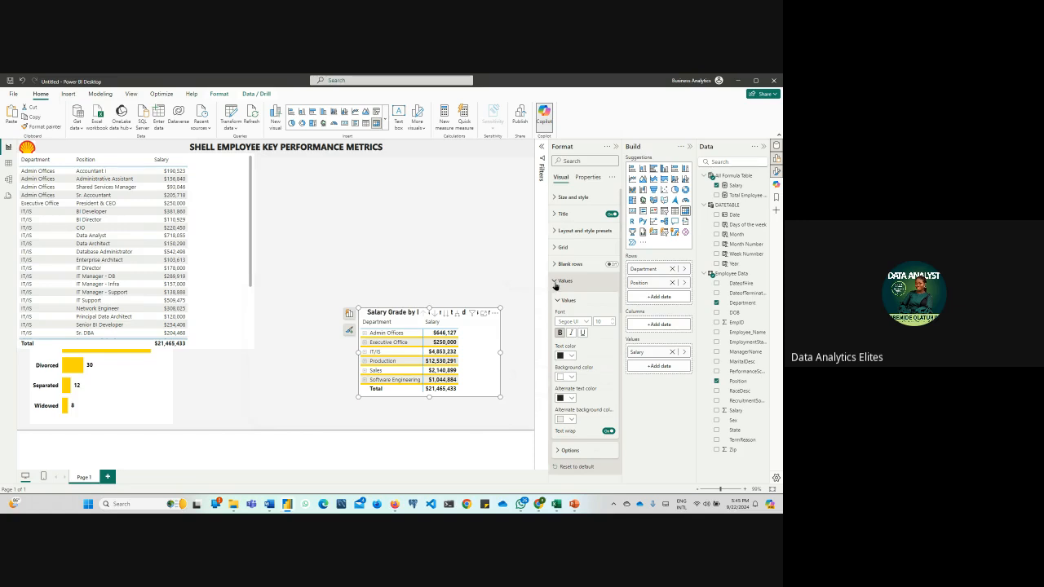
{"action": "left_click", "coordinate": [556, 281]}
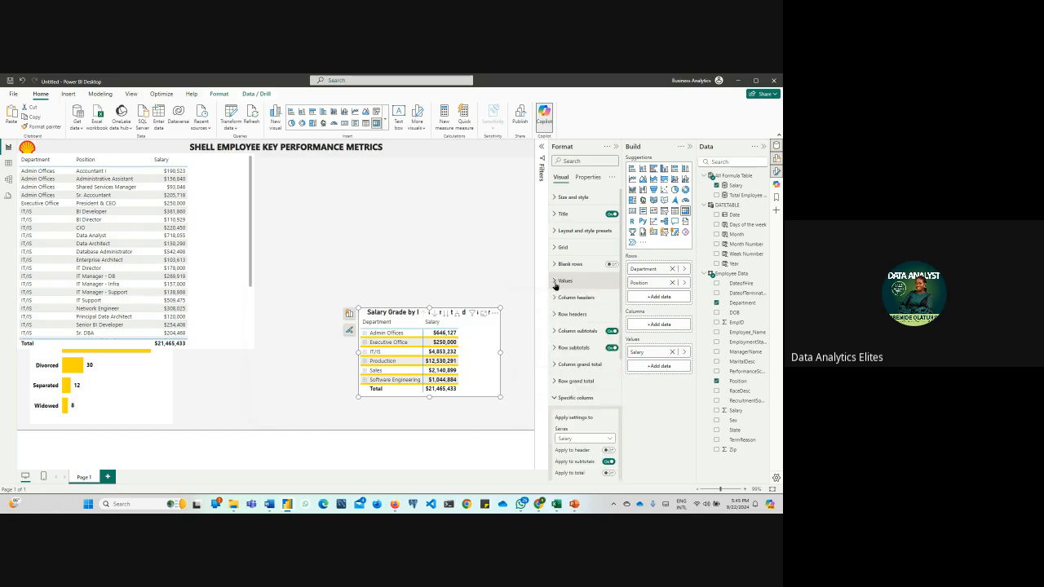
{"action": "left_click", "coordinate": [556, 380]}
{"action": "scroll", "coordinate": [558, 351], "scroll_direction": "down", "scroll_amount": 1}
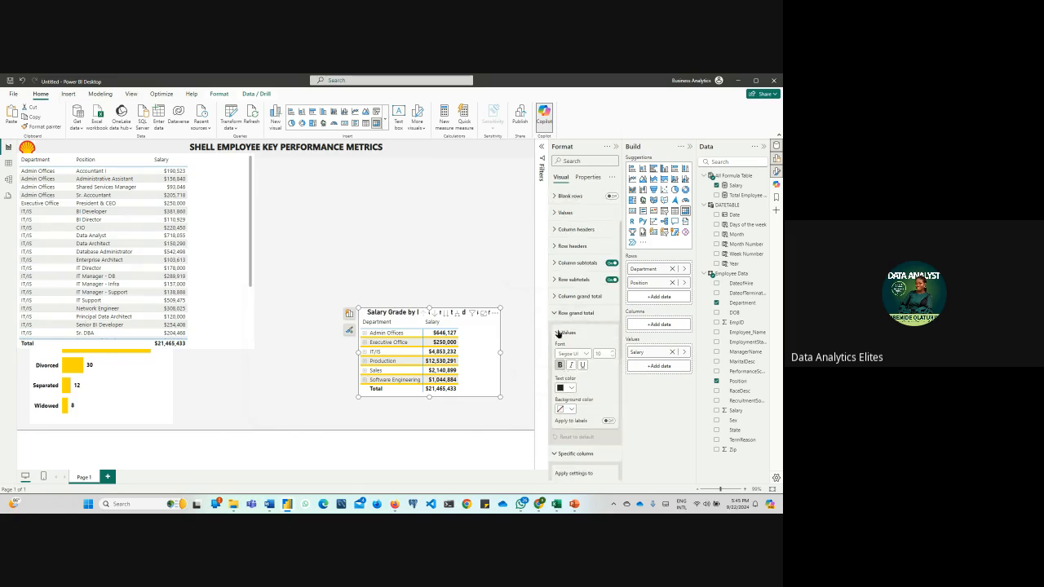
{"action": "left_click", "coordinate": [556, 314]}
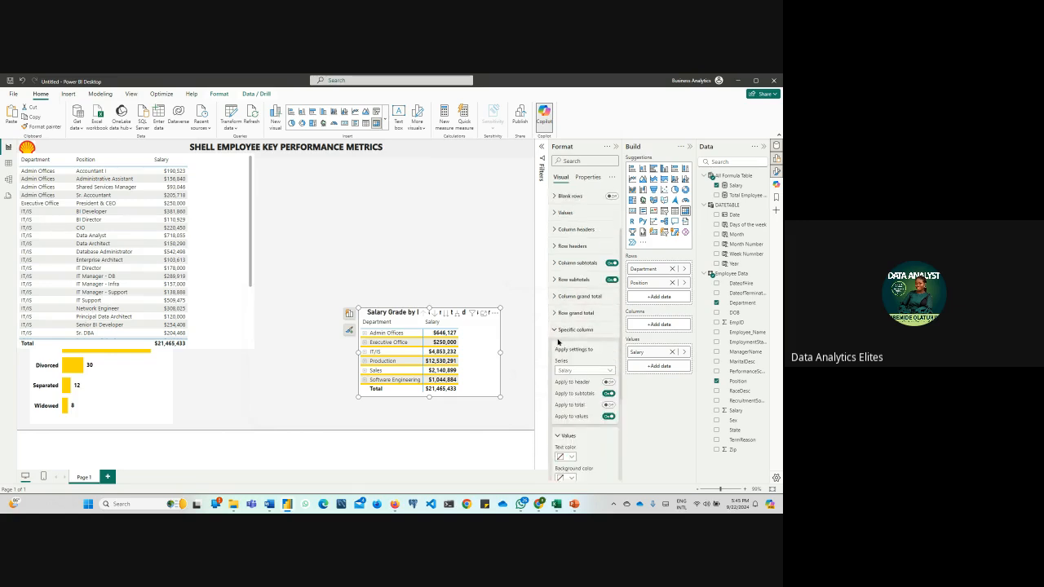
{"action": "left_click", "coordinate": [557, 331]}
{"action": "left_click", "coordinate": [557, 332]}
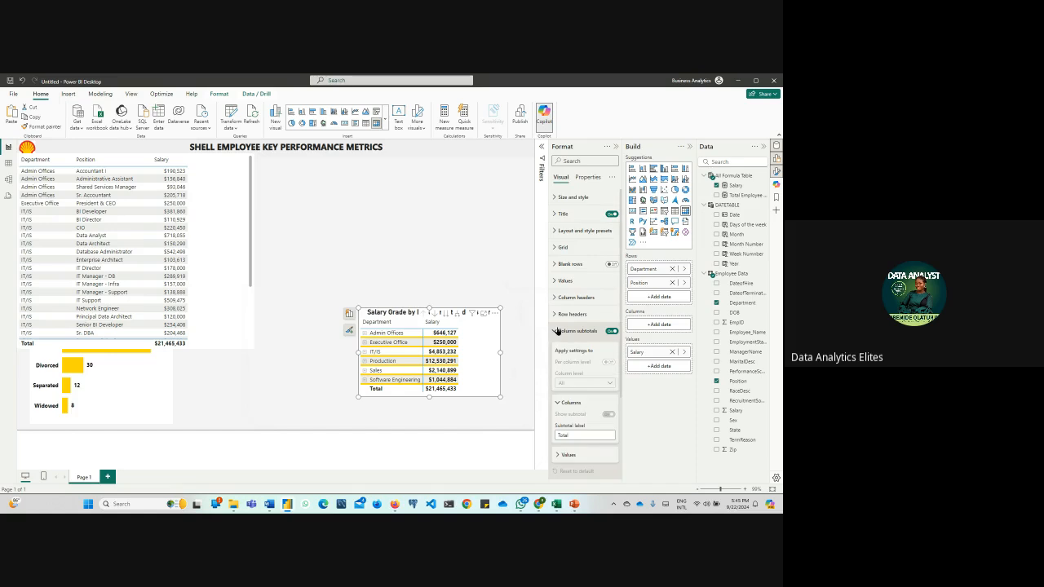
{"action": "left_click", "coordinate": [558, 331]}
Apply the matrix's specific-column settings for Salary to the header and total as well, and center the column's alignment
{"action": "left_click", "coordinate": [563, 397]}
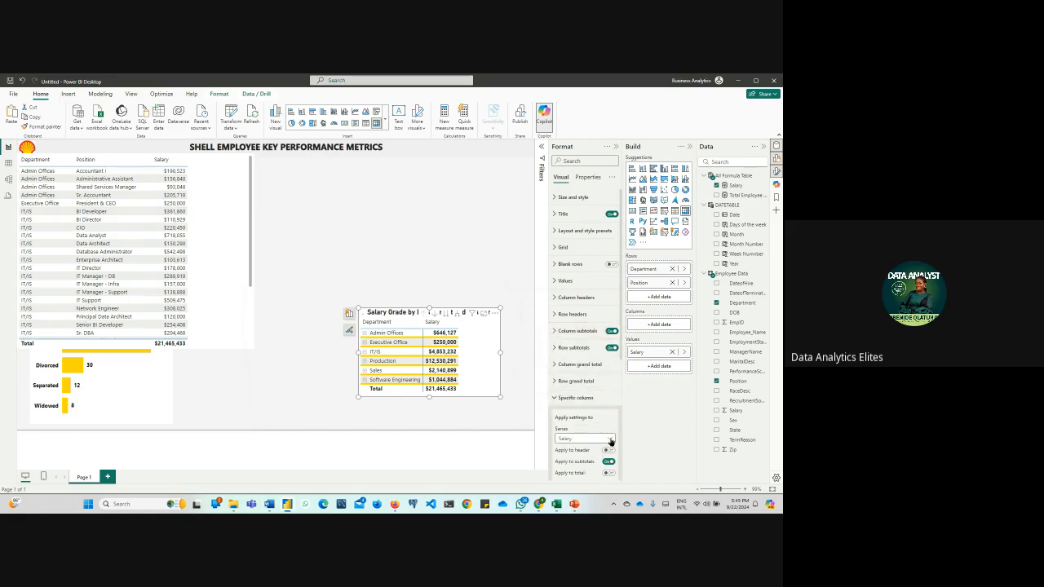
{"action": "scroll", "coordinate": [603, 367], "scroll_direction": "down", "scroll_amount": 5}
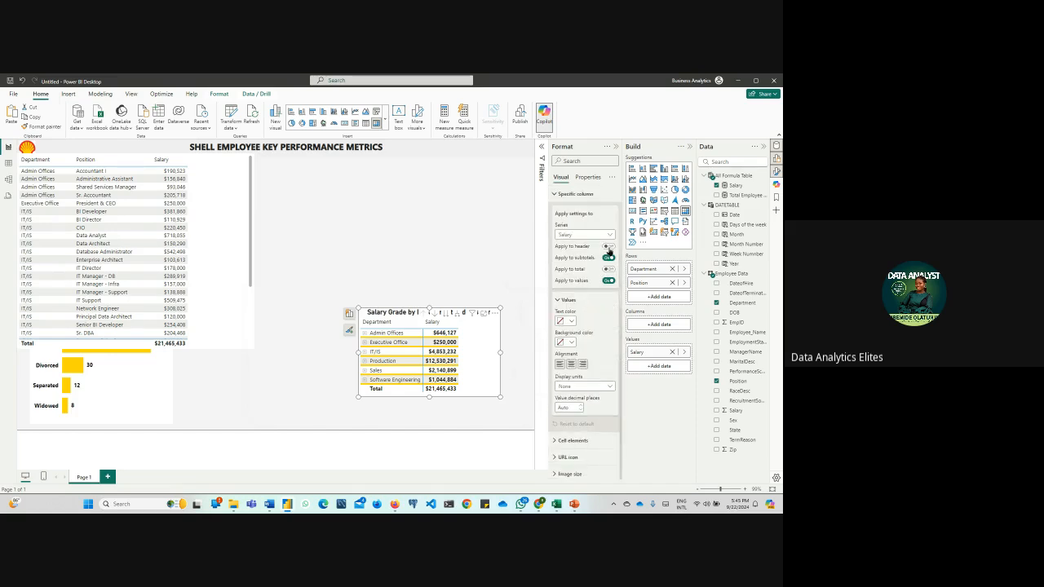
{"action": "left_click", "coordinate": [609, 247]}
{"action": "left_click", "coordinate": [609, 268]}
{"action": "left_click", "coordinate": [571, 365]}
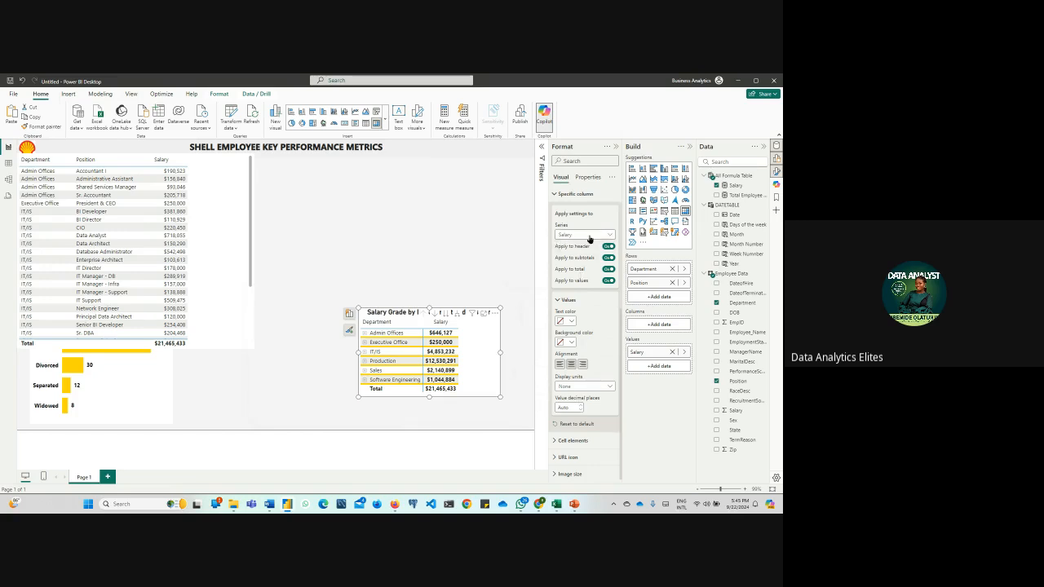
{"action": "left_click", "coordinate": [554, 196]}
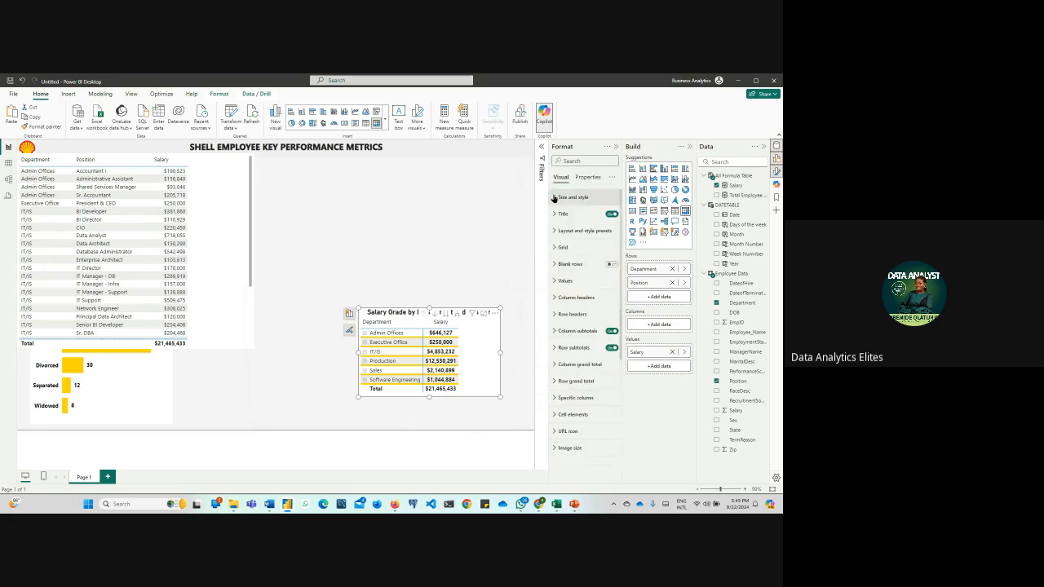
{"action": "left_click", "coordinate": [501, 275]}
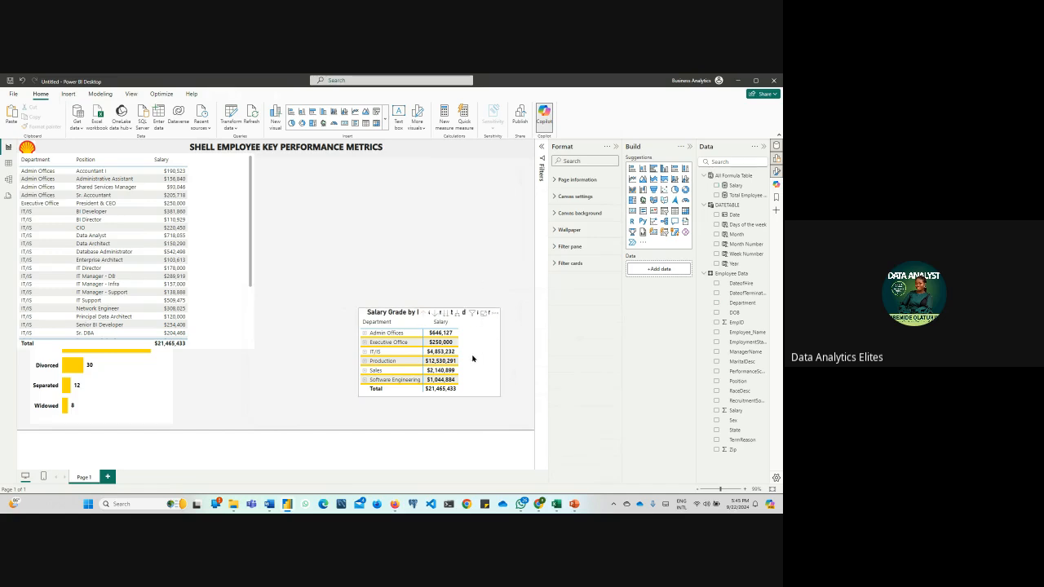
Remove the Department, Position and Salary table, and place the matrix beside the Employee by Marital Status chart, slightly narrower and taller
{"action": "left_click_drag", "start_coordinate": [473, 356], "coordinate": [384, 389]}
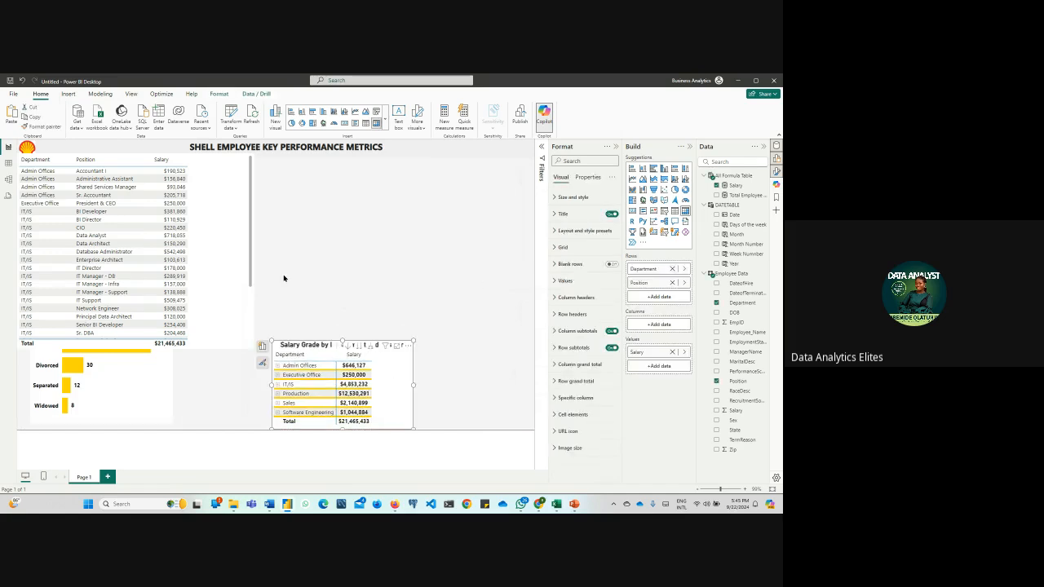
{"action": "left_click", "coordinate": [227, 202]}
{"action": "left_click", "coordinate": [247, 152]}
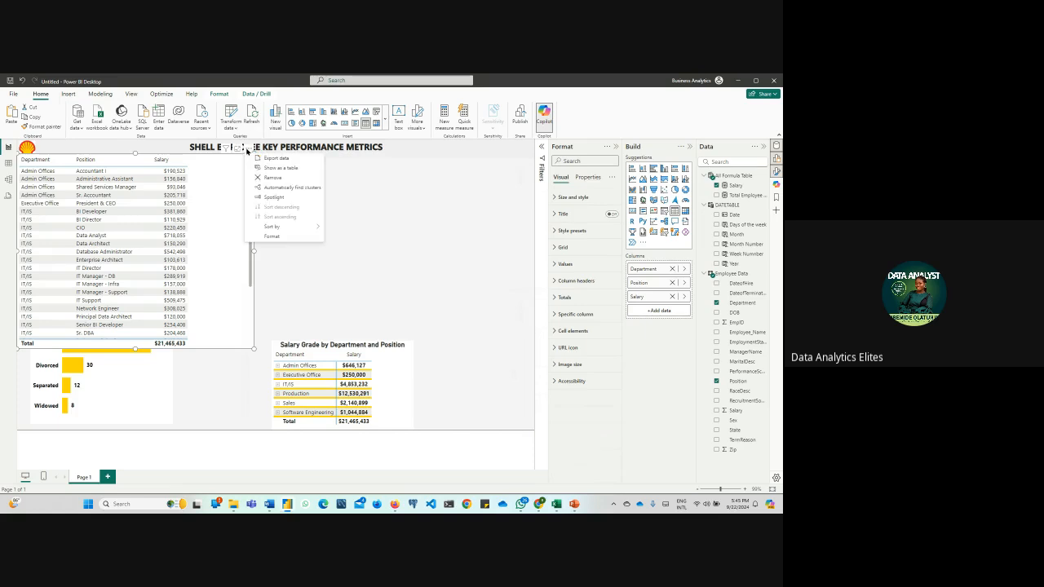
{"action": "left_click", "coordinate": [266, 181]}
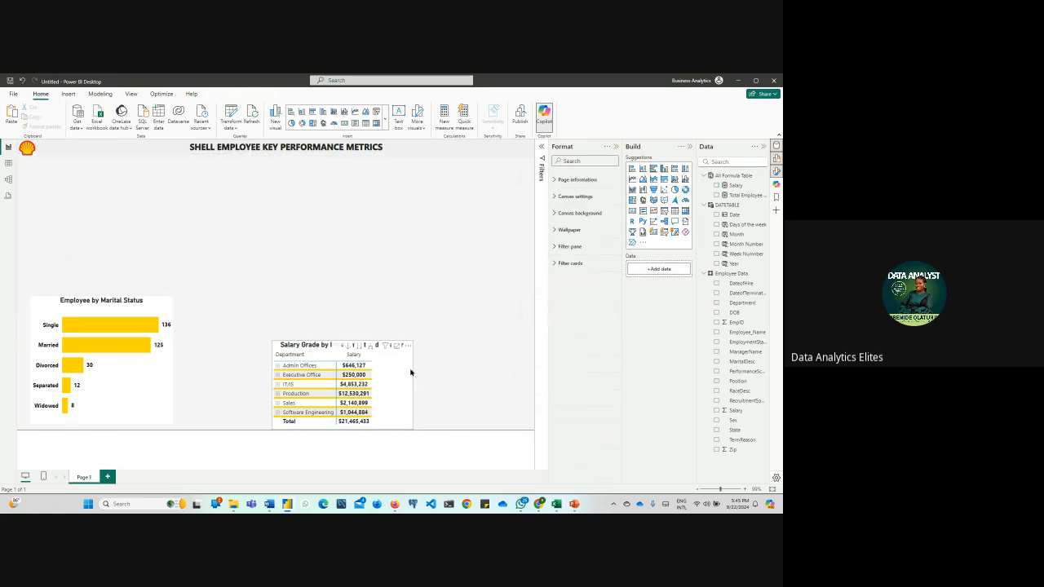
{"action": "left_click_drag", "start_coordinate": [399, 377], "coordinate": [315, 329]}
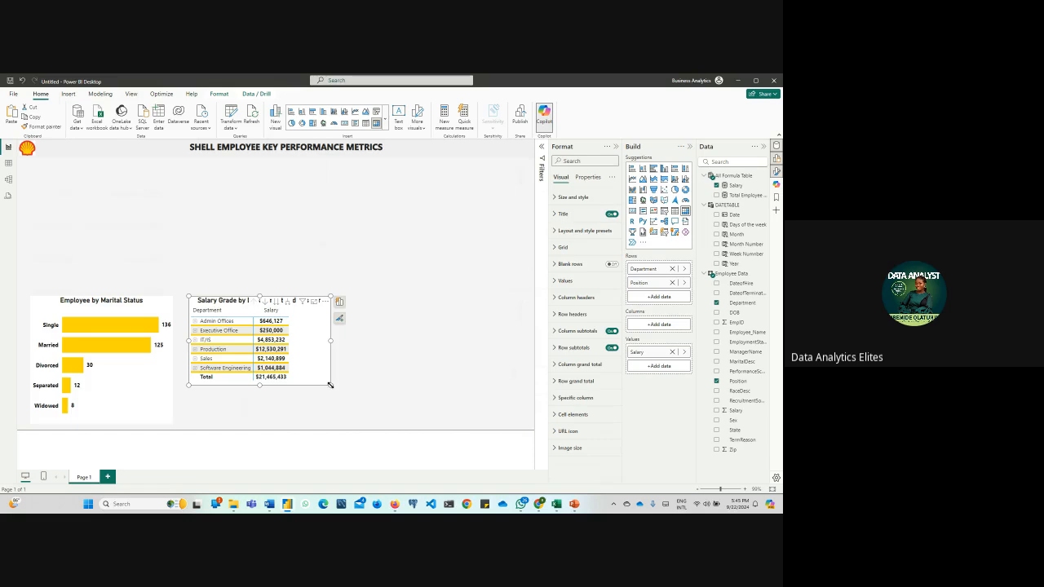
{"action": "mouse_move", "coordinate": [331, 385]}
{"action": "left_mouse_down"}
{"action": "mouse_move", "coordinate": [355, 429]}
{"action": "mouse_move", "coordinate": [305, 401]}
{"action": "mouse_move", "coordinate": [334, 401]}
{"action": "mouse_move", "coordinate": [321, 398]}
{"action": "left_mouse_up"}
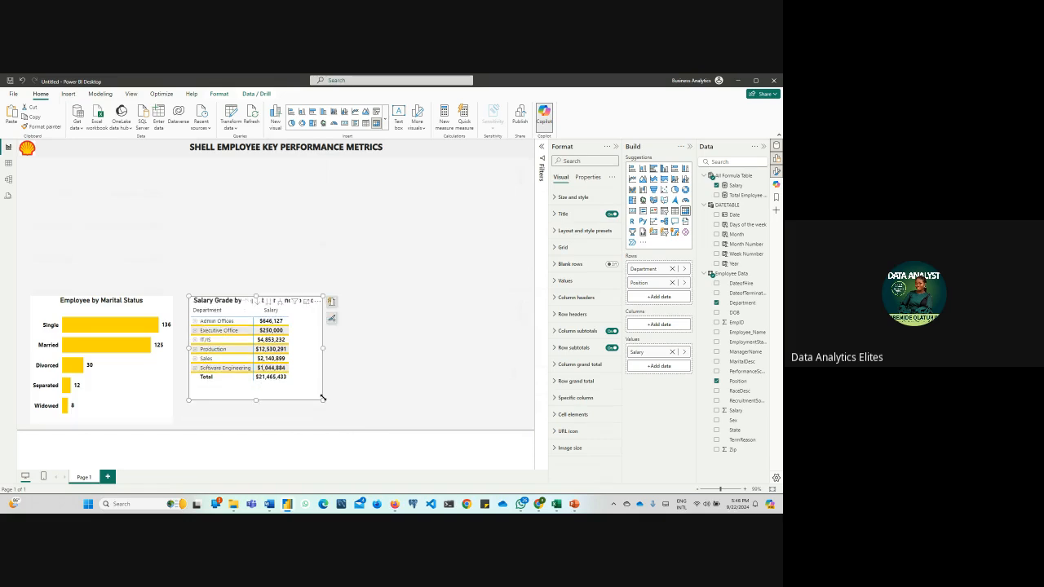
Expand and collapse the Production, Executive Office and Admin Offices rows of the matrix to check their positions and salaries
{"action": "left_click", "coordinate": [195, 349]}
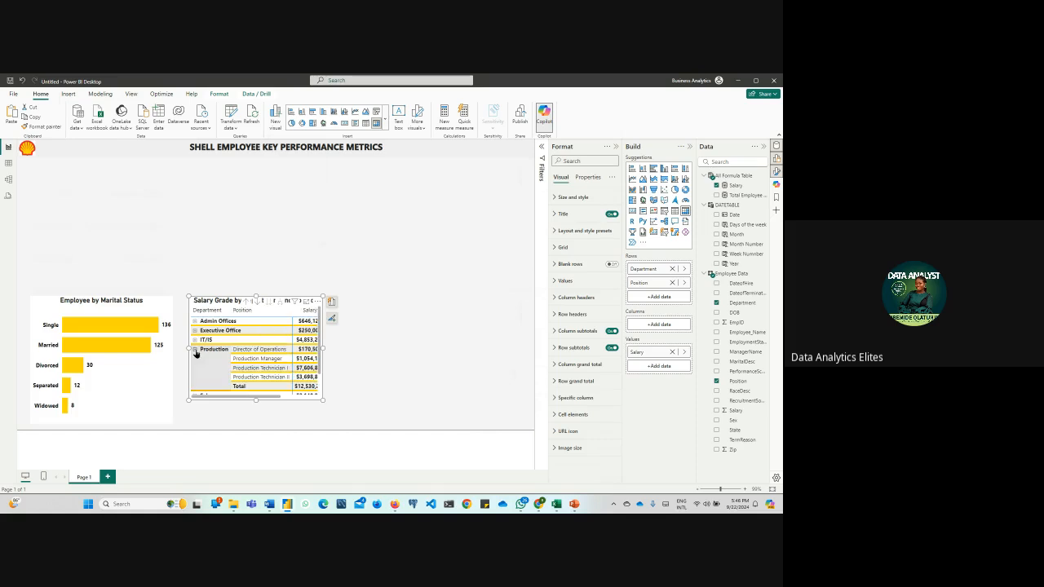
{"action": "left_click", "coordinate": [195, 349]}
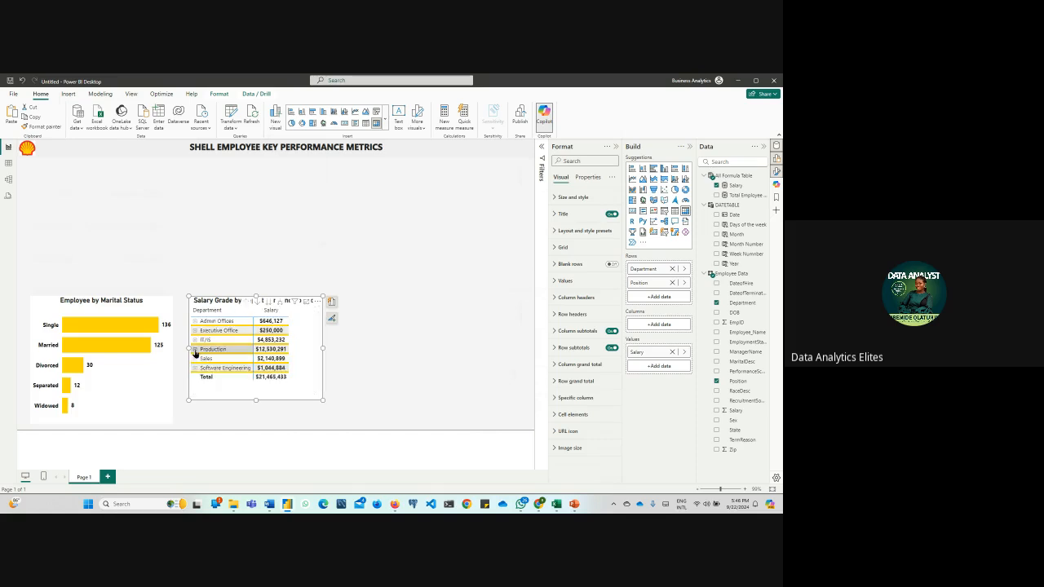
{"action": "left_click", "coordinate": [195, 330]}
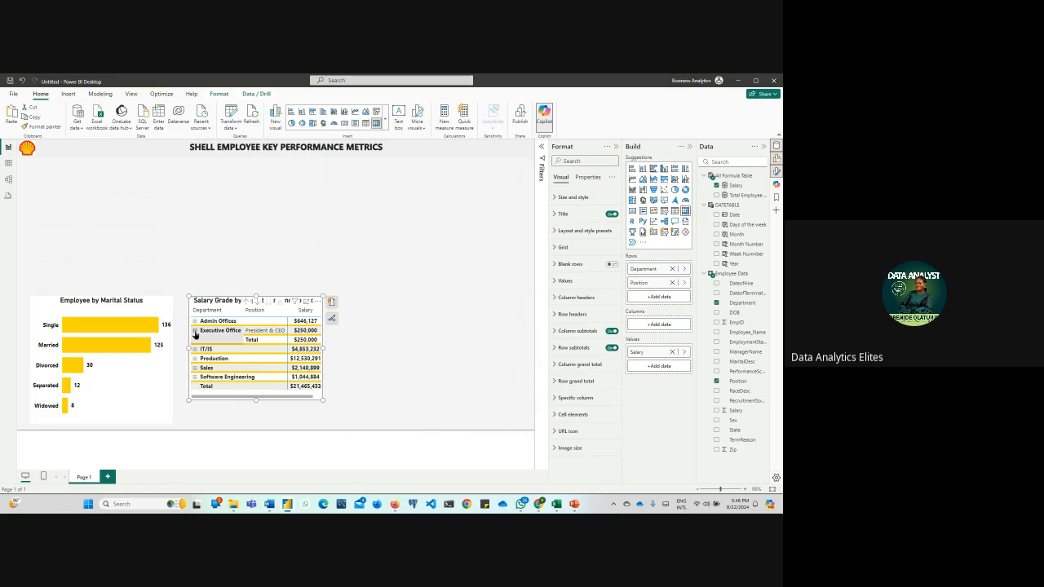
{"action": "left_click", "coordinate": [195, 331]}
{"action": "left_click", "coordinate": [195, 322]}
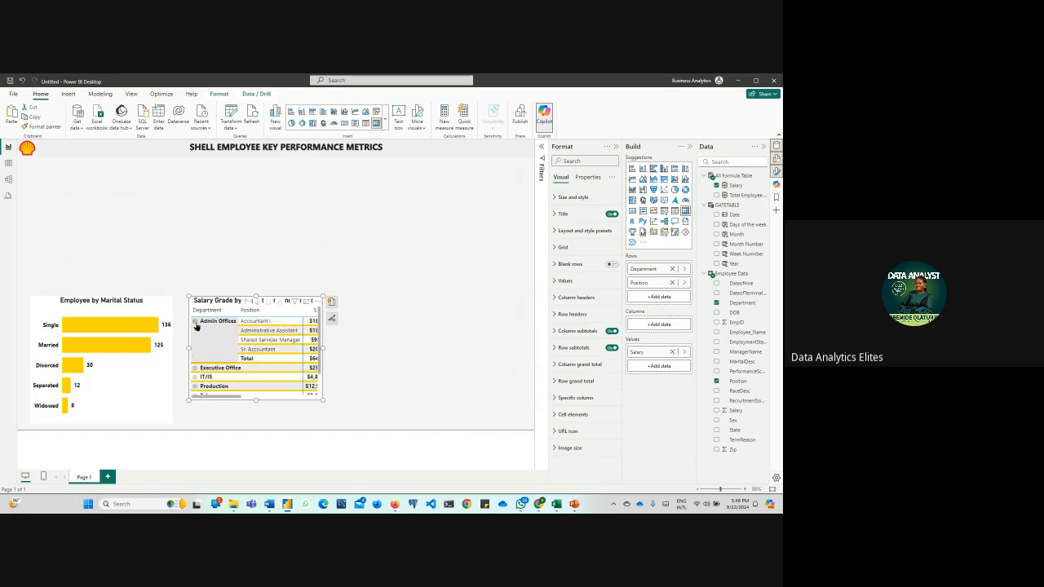
{"action": "left_click", "coordinate": [195, 323]}
{"action": "left_click", "coordinate": [424, 379]}
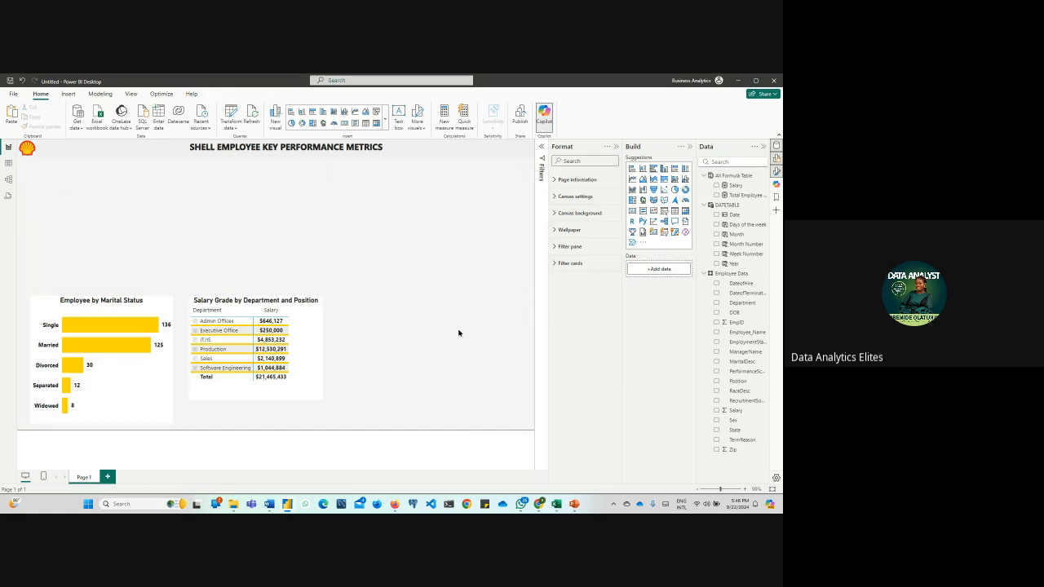
Examine the Employee Data table's TermReason and DateofTermination columns and the distinct values of its RaceDesc column
{"action": "left_click", "coordinate": [9, 164]}
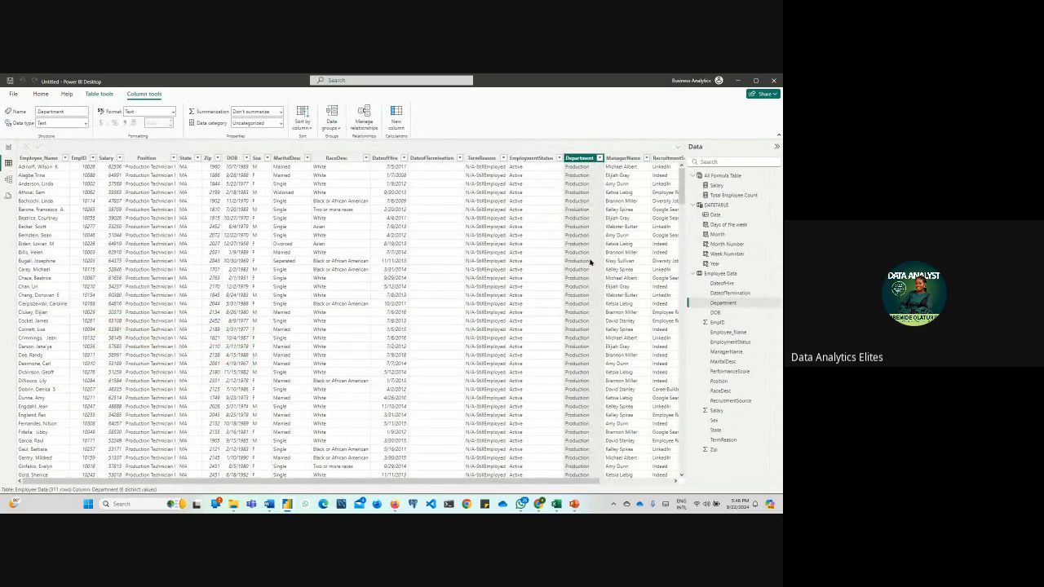
{"action": "left_click_drag", "start_coordinate": [467, 478], "coordinate": [414, 492]}
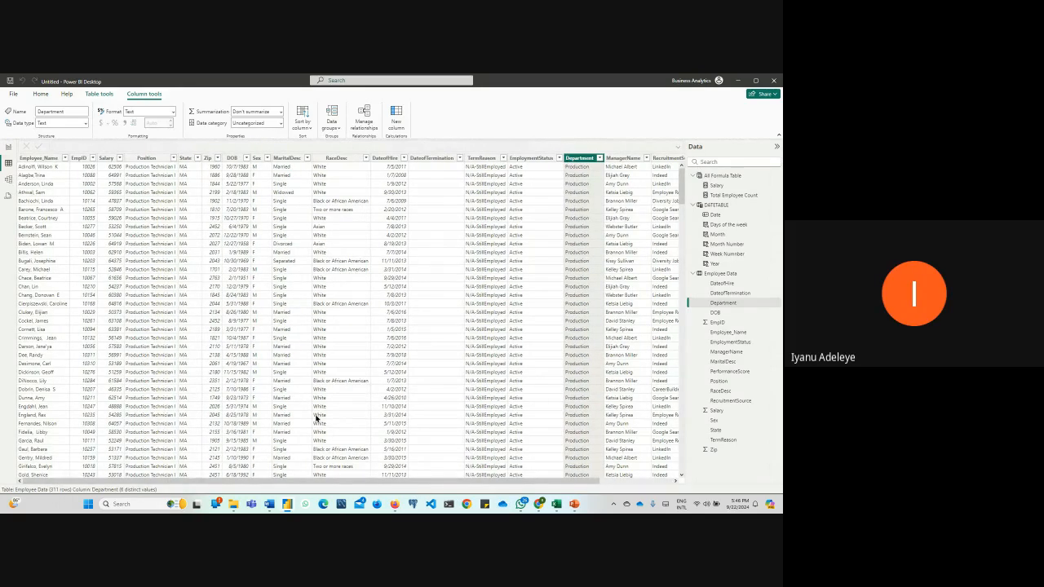
{"action": "mouse_move", "coordinate": [394, 503]}
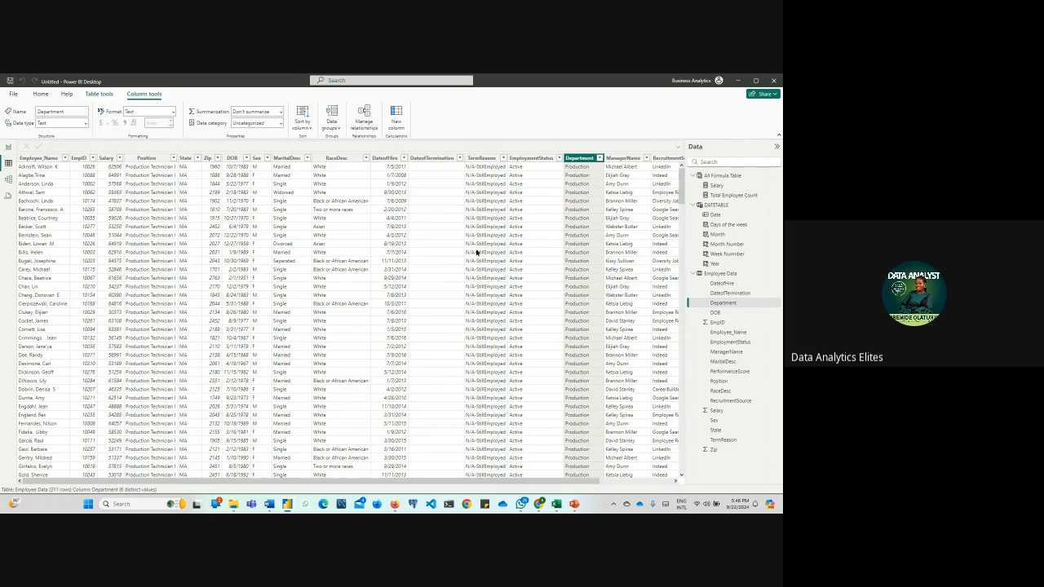
{"action": "left_click", "coordinate": [478, 160]}
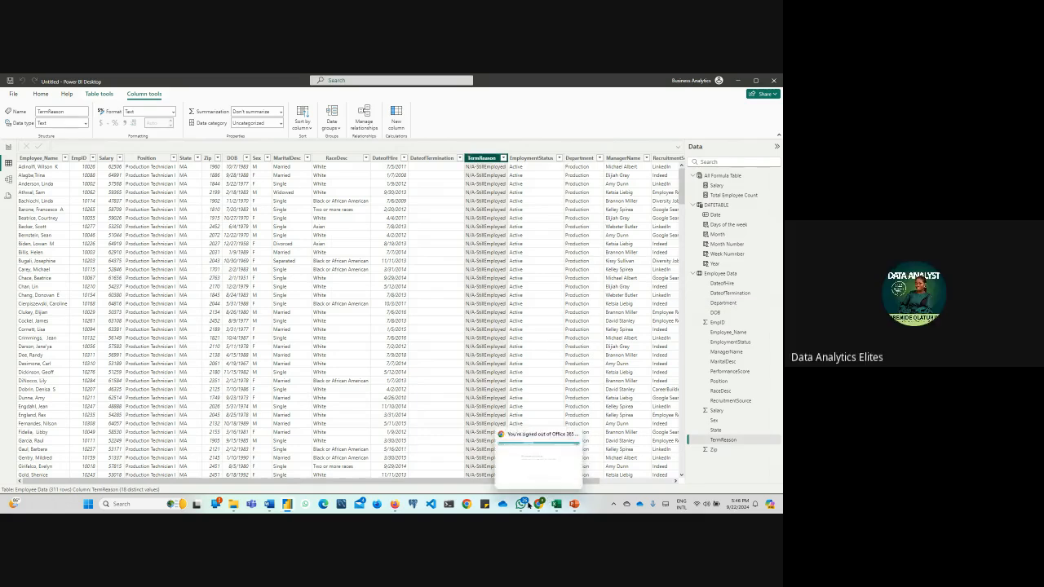
{"action": "mouse_move", "coordinate": [523, 507]}
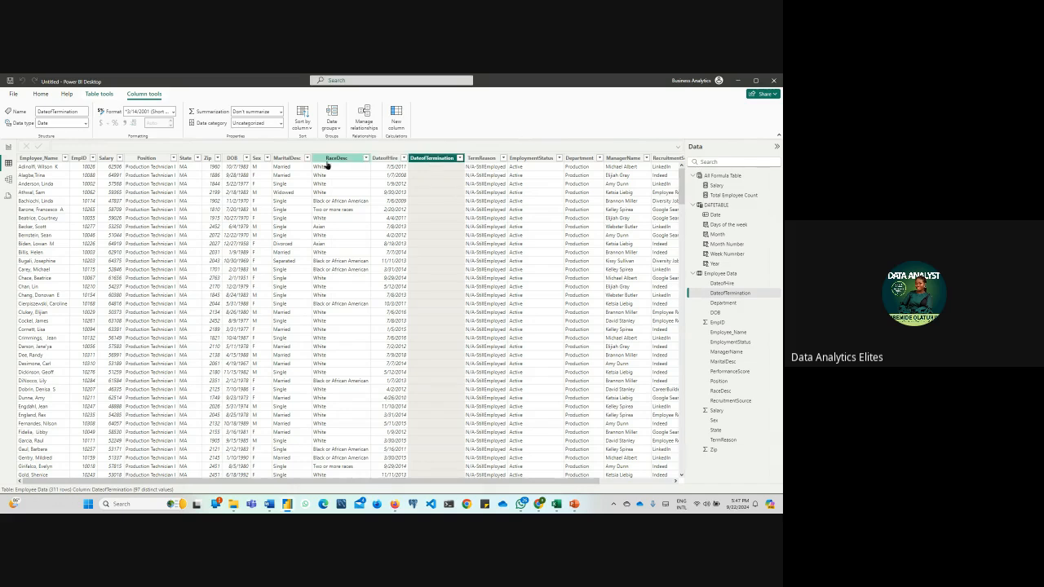
{"action": "left_click", "coordinate": [344, 158]}
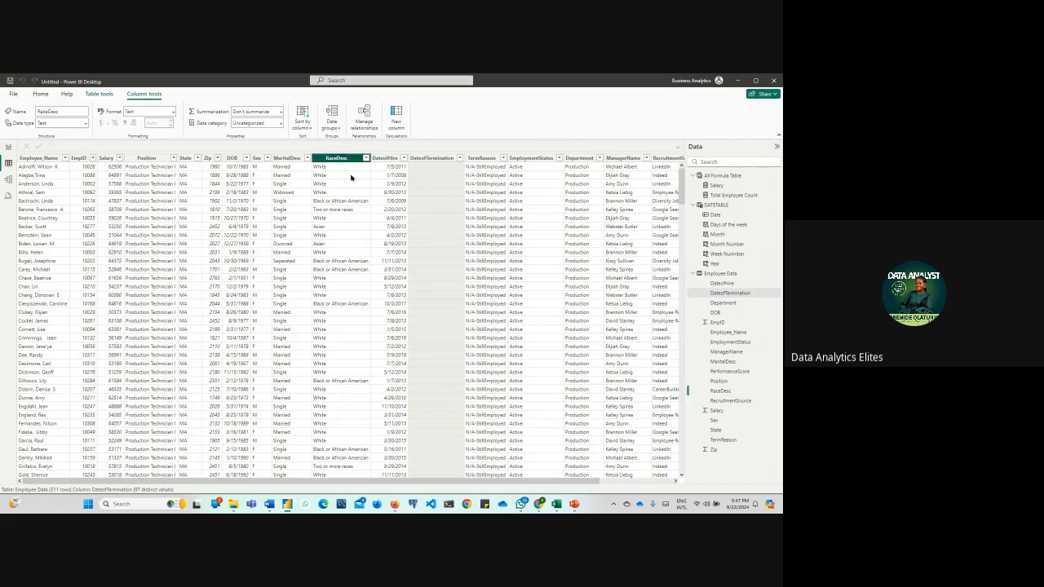
{"action": "left_click", "coordinate": [366, 159]}
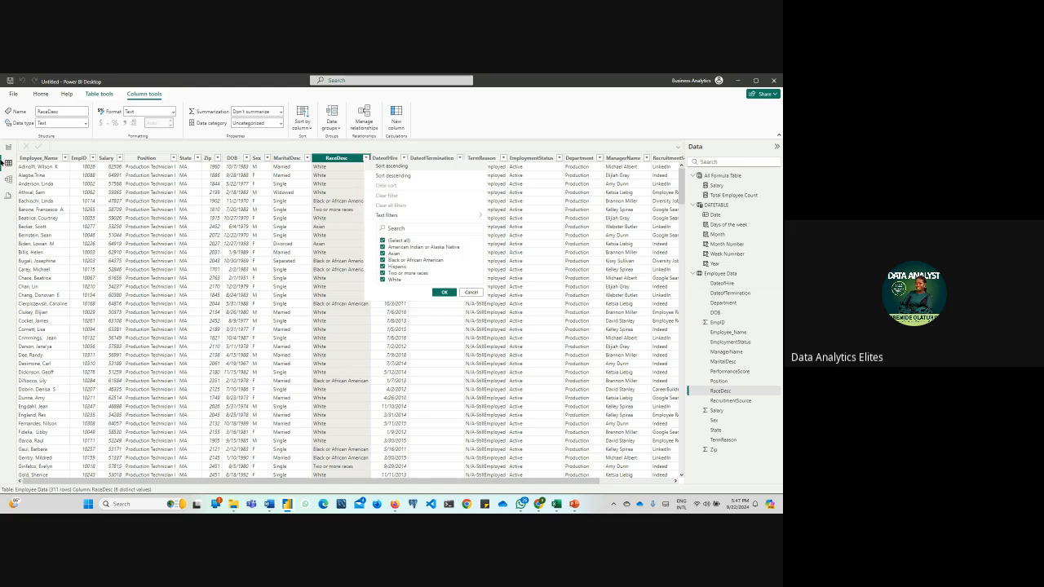
Return to the report page, duplicate the Employee by Marital Status chart and place the copy in the page's empty area above and right of the matrix
{"action": "left_click", "coordinate": [8, 148]}
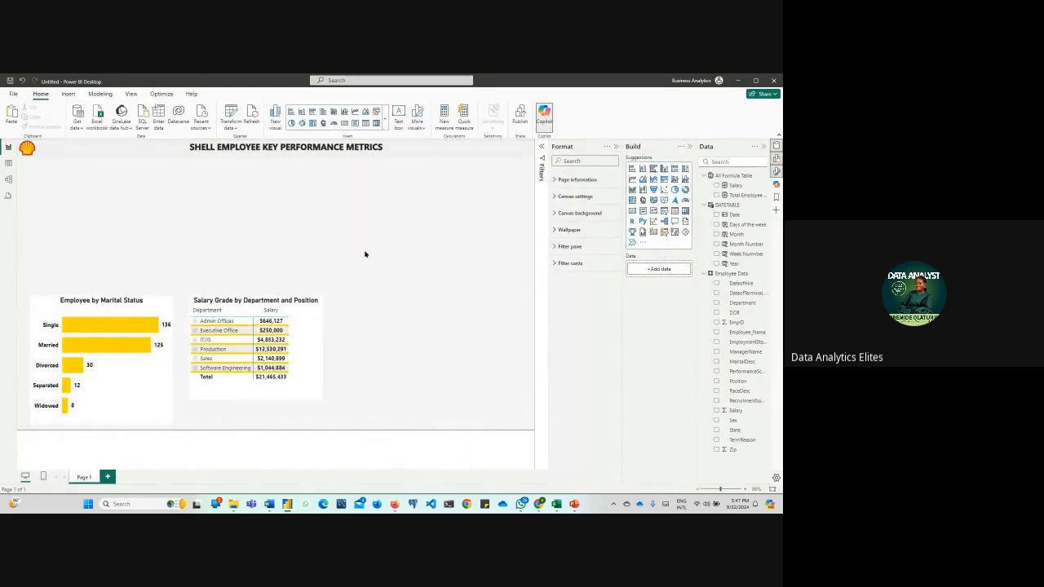
{"action": "left_click", "coordinate": [124, 316]}
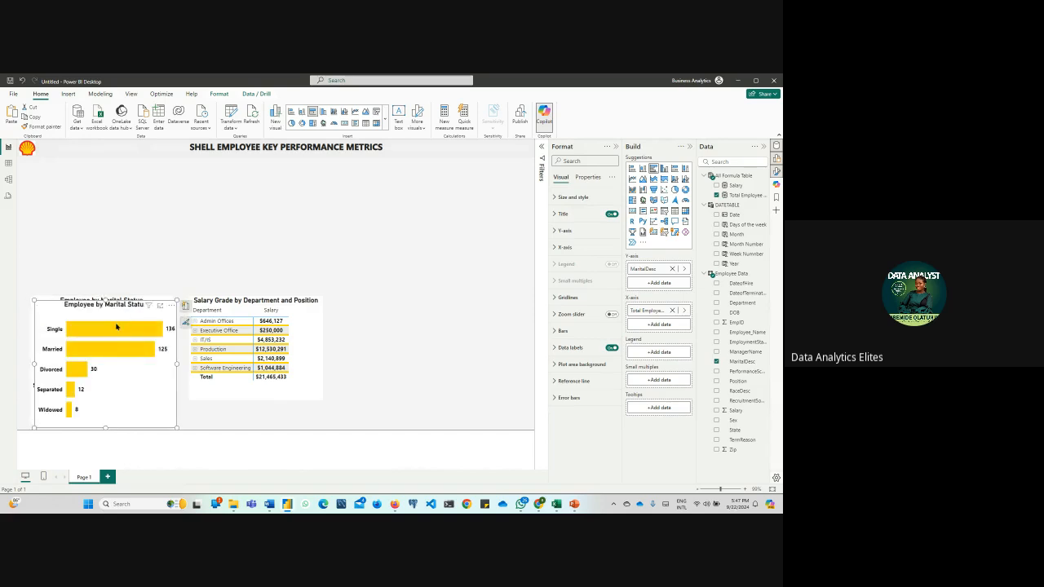
{"action": "left_click_drag", "start_coordinate": [117, 327], "coordinate": [453, 210]}
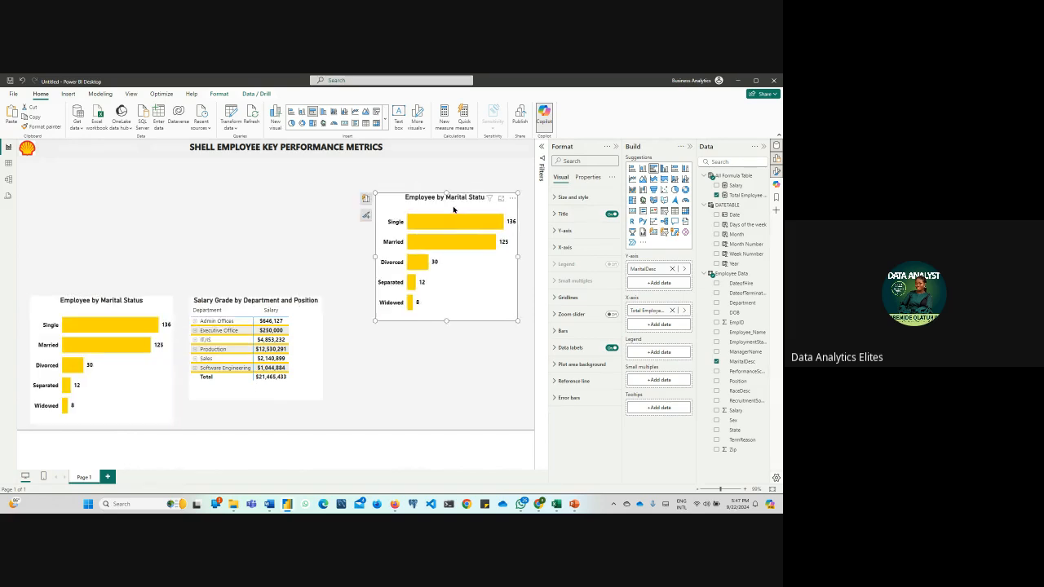
Replace MaritalDesc with RaceDesc on the Y-axis of the copied bar chart
{"action": "left_click", "coordinate": [366, 198]}
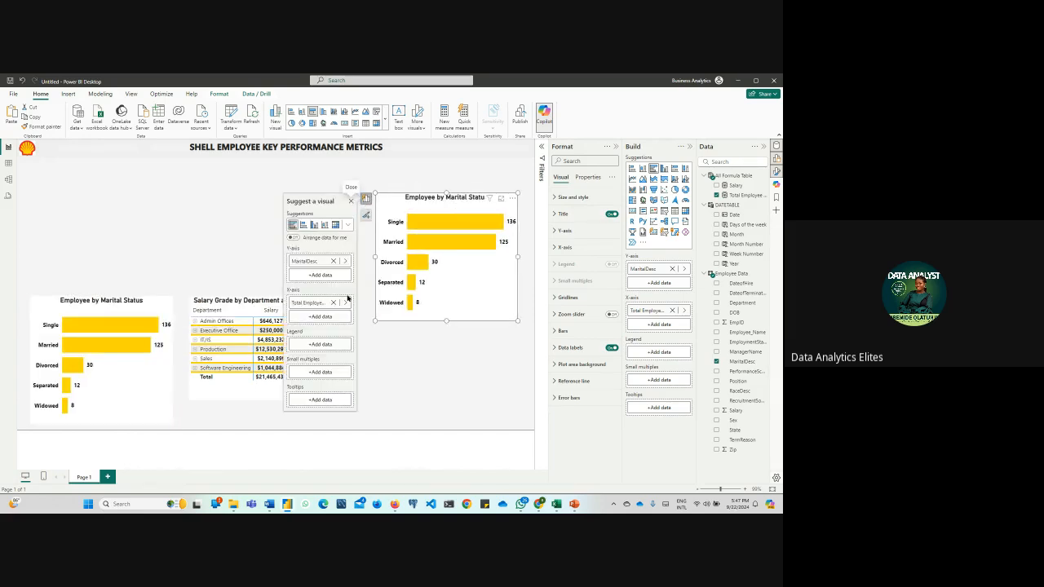
{"action": "left_click", "coordinate": [333, 261]}
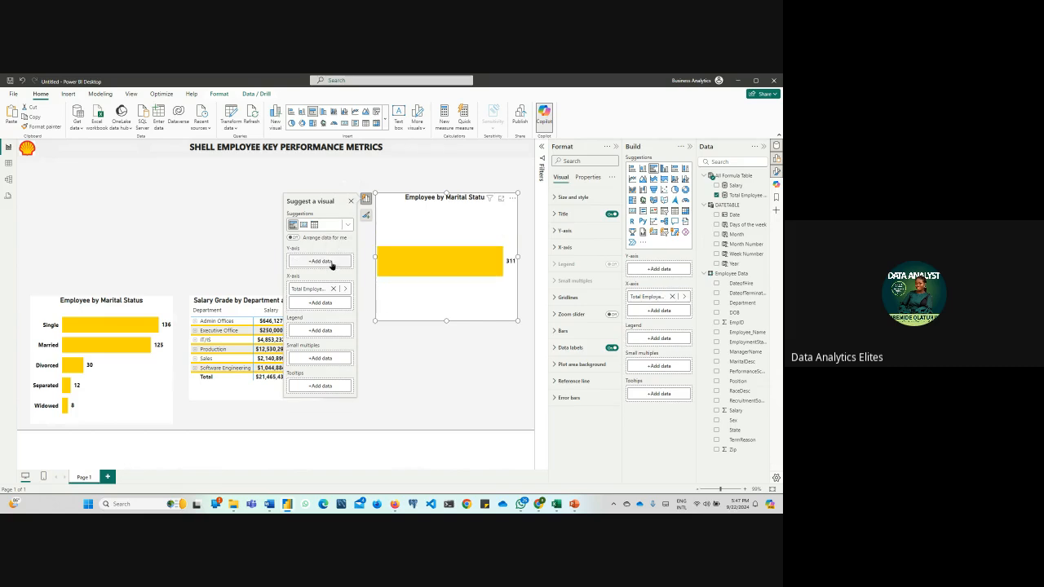
{"action": "left_click", "coordinate": [326, 261]}
{"action": "type", "text": "race"}
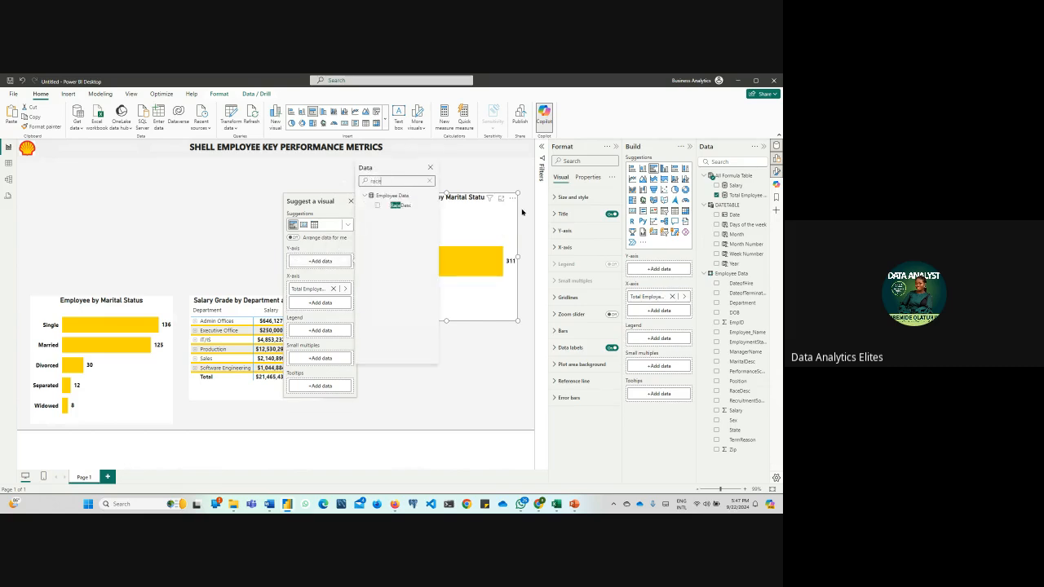
{"action": "left_click", "coordinate": [377, 206]}
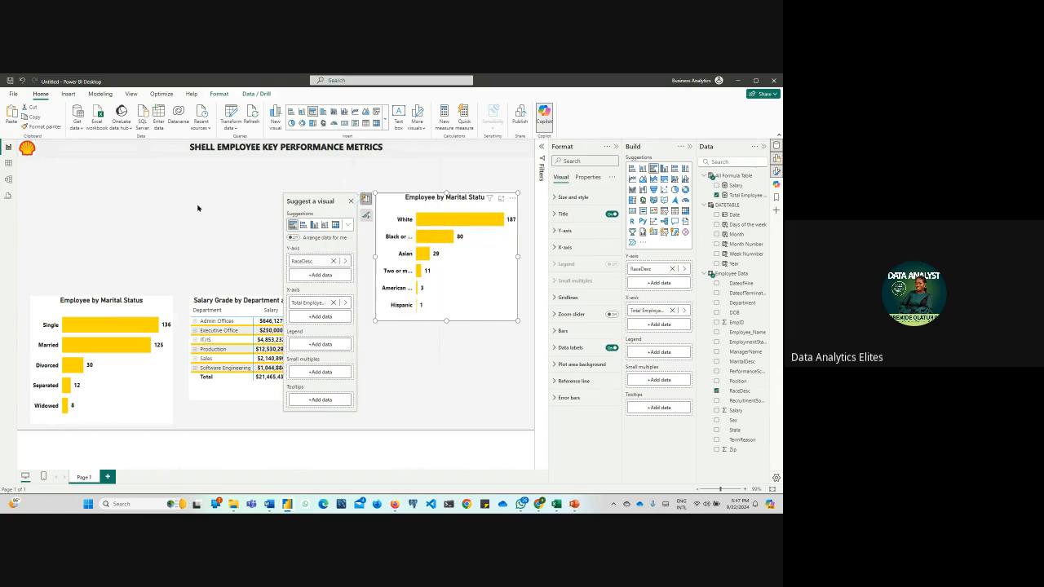
Retitle the copied chart "Employee by Race Distribution" and move it beside the salary matrix, level with the other visuals
{"action": "left_click", "coordinate": [553, 215]}
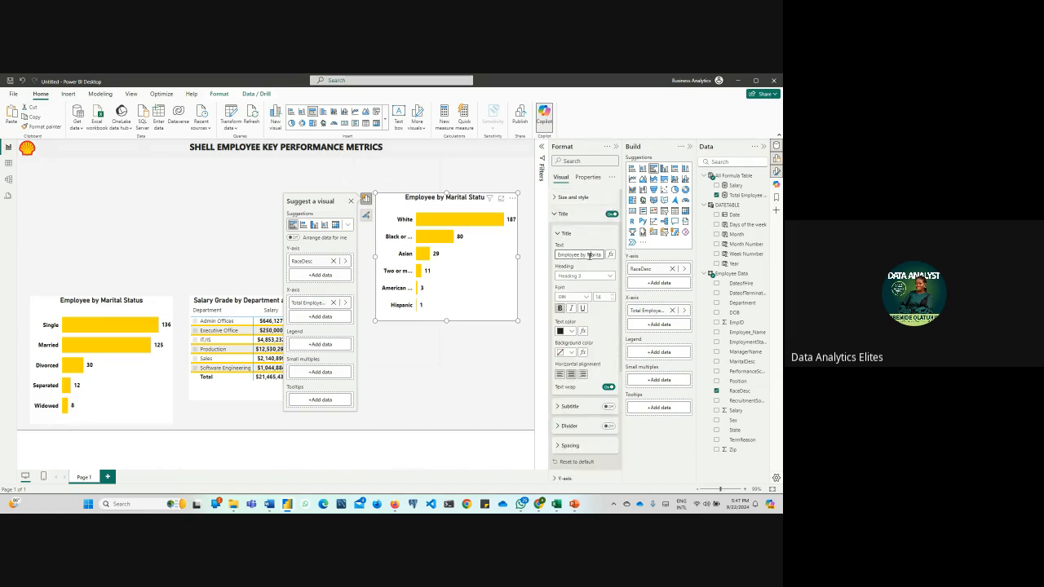
{"action": "key", "text": "Right"}
{"action": "key", "text": "Right"}
{"action": "key", "text": "Right"}
{"action": "key", "text": "Right"}
{"action": "key", "text": "Right"}
{"action": "key", "text": "Right"}
{"action": "key", "text": "Right"}
{"action": "key", "text": "Right"}
{"action": "key", "text": "Right"}
{"action": "key", "text": "Right"}
{"action": "key", "text": "Right"}
{"action": "key", "text": "BackSpace"}
{"action": "key", "text": "BackSpace"}
{"action": "key", "text": "BackSpace"}
{"action": "key", "text": "BackSpace"}
{"action": "key", "text": "BackSpace"}
{"action": "key", "text": "BackSpace"}
{"action": "key", "text": "BackSpace"}
{"action": "key", "text": "BackSpace"}
{"action": "key", "text": "BackSpace"}
{"action": "key", "text": "BackSpace"}
{"action": "type", "text": "Race Distr"}
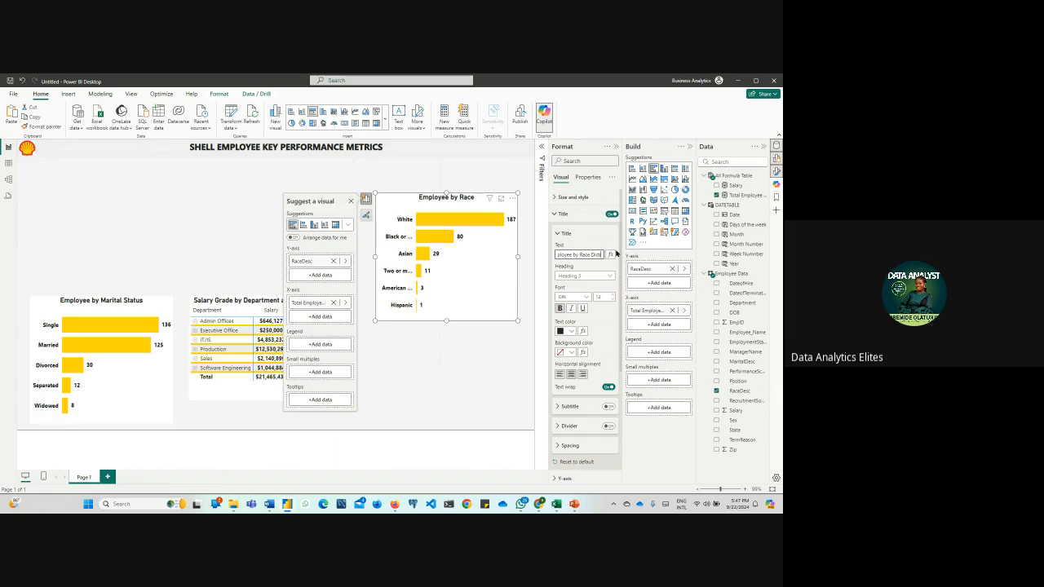
{"action": "type", "text": "ibution"}
{"action": "left_click", "coordinate": [477, 382]}
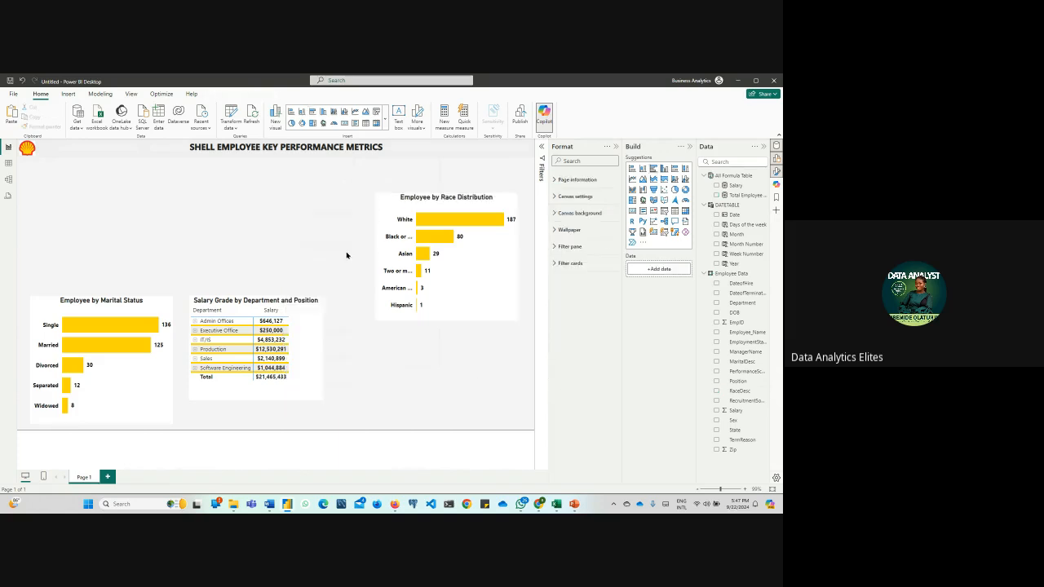
{"action": "left_click_drag", "start_coordinate": [399, 200], "coordinate": [374, 300]}
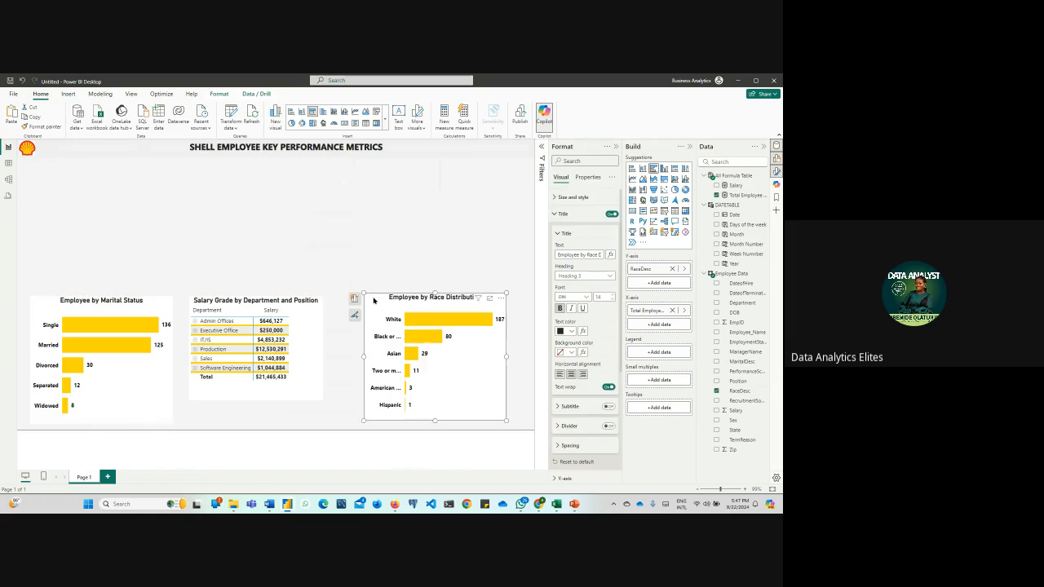
{"action": "left_click", "coordinate": [365, 255]}
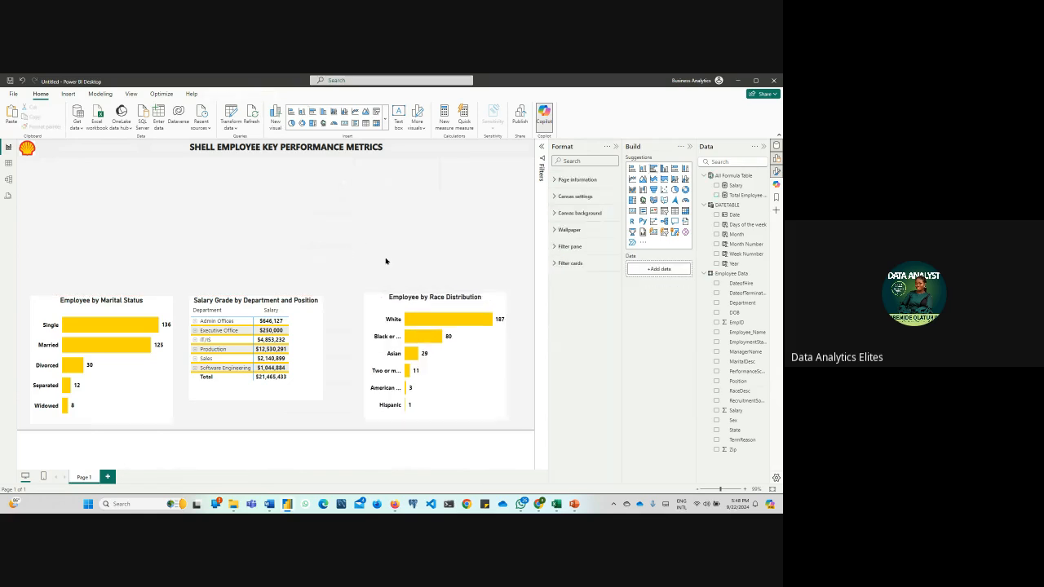
Set the maximum width of the race chart's Y-axis labels to 33%
{"action": "left_click", "coordinate": [392, 309]}
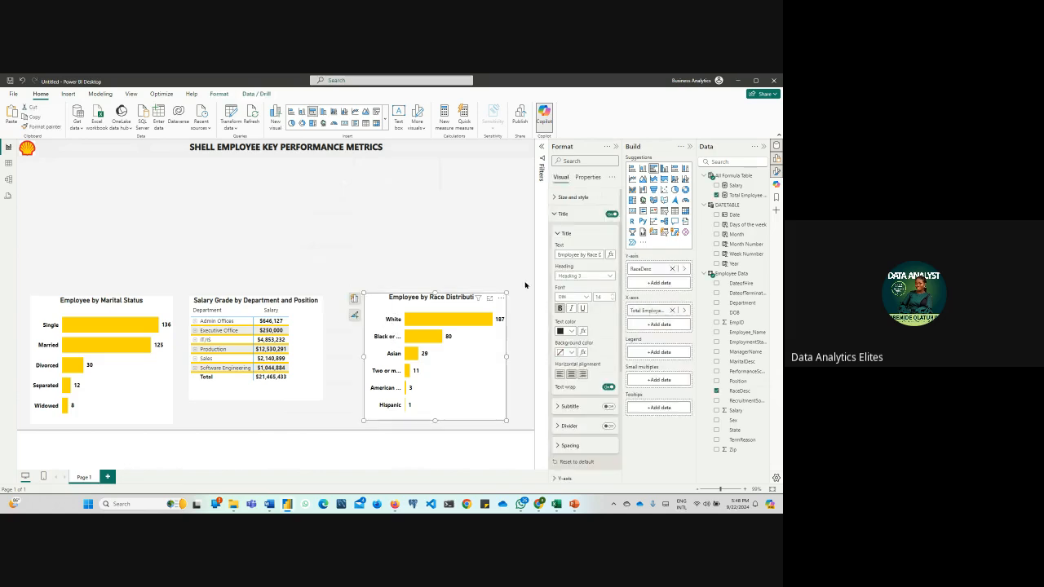
{"action": "left_click", "coordinate": [555, 214]}
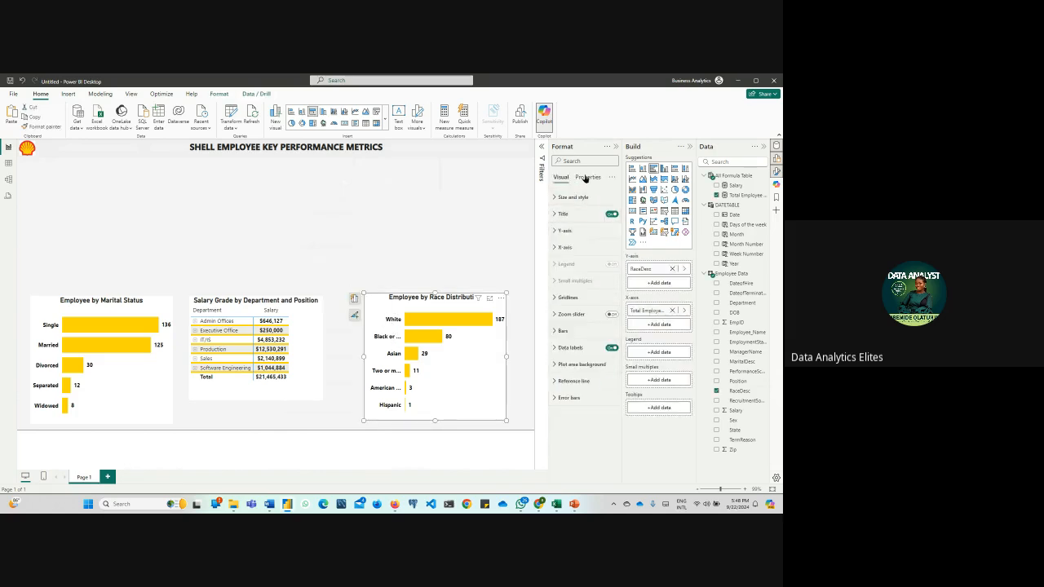
{"action": "left_click", "coordinate": [556, 230]}
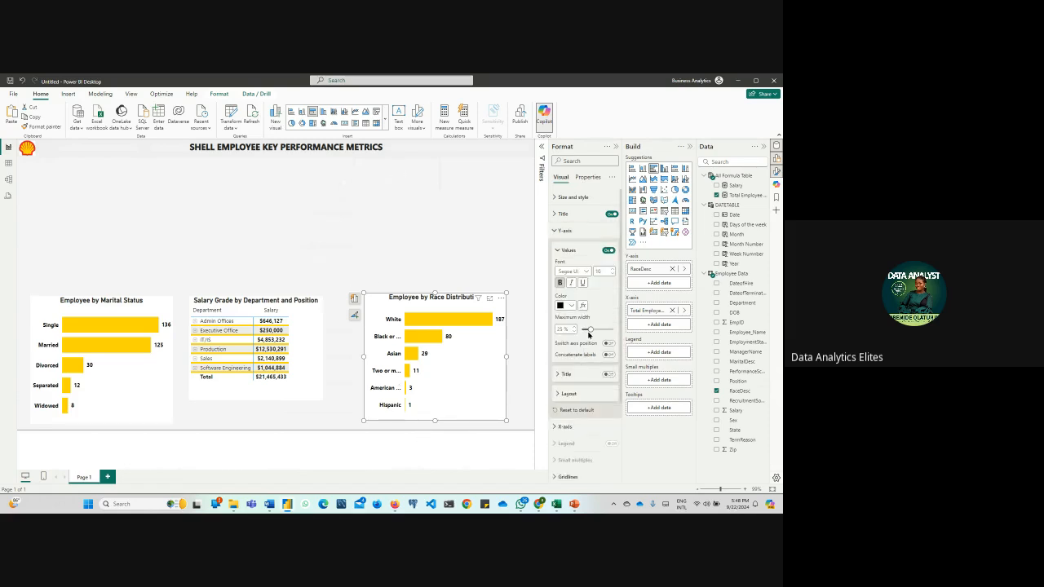
{"action": "mouse_move", "coordinate": [589, 330]}
{"action": "left_mouse_down"}
{"action": "mouse_move", "coordinate": [607, 331]}
{"action": "mouse_move", "coordinate": [595, 330]}
{"action": "left_mouse_up"}
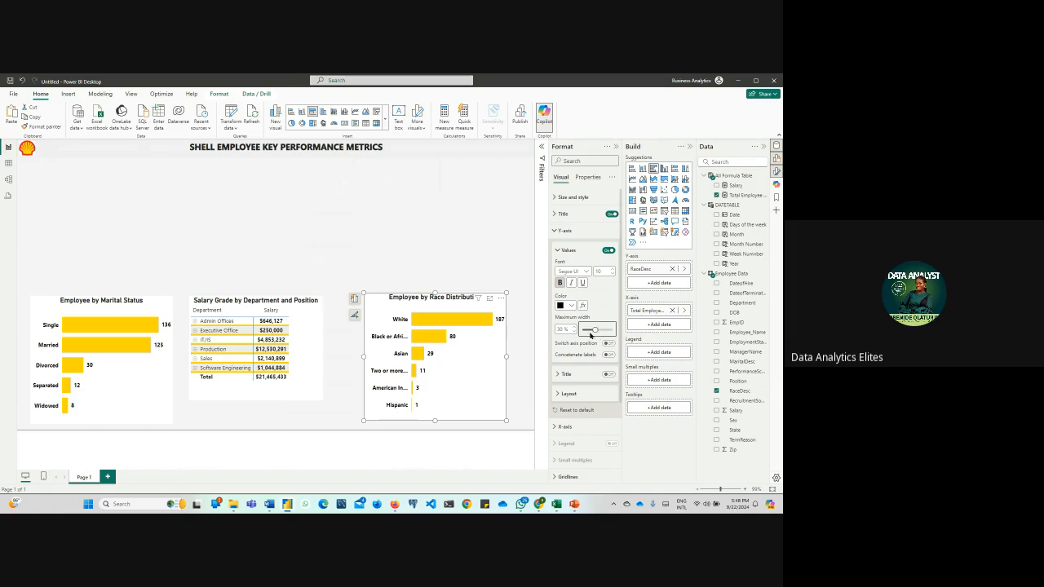
{"action": "left_click", "coordinate": [573, 329]}
{"action": "left_click", "coordinate": [573, 327]}
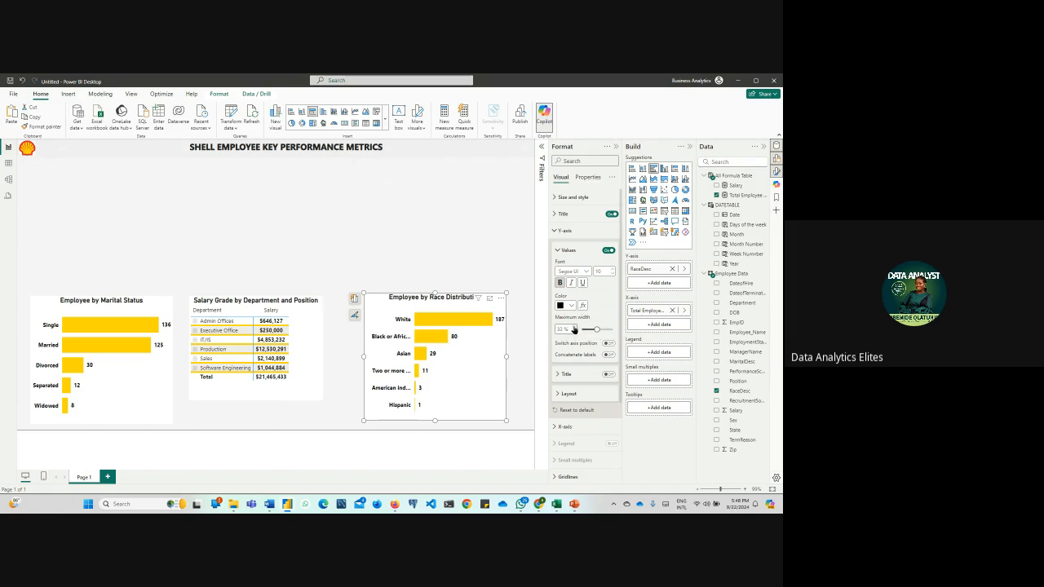
{"action": "left_click", "coordinate": [574, 329]}
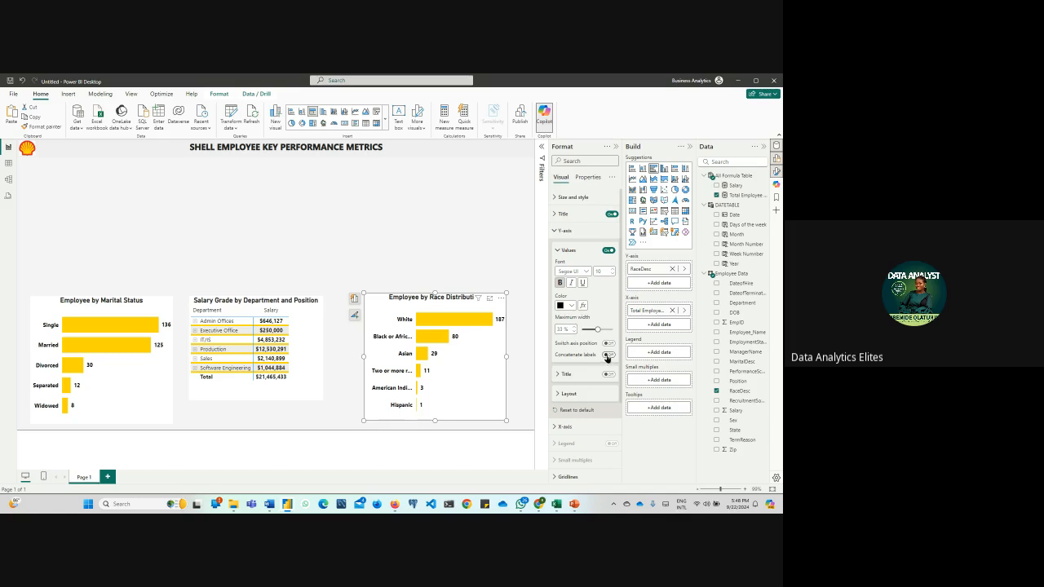
Try switching the race chart's Y-axis position and widening its axis labels to 41%
{"action": "left_click", "coordinate": [608, 356]}
{"action": "left_click", "coordinate": [608, 343]}
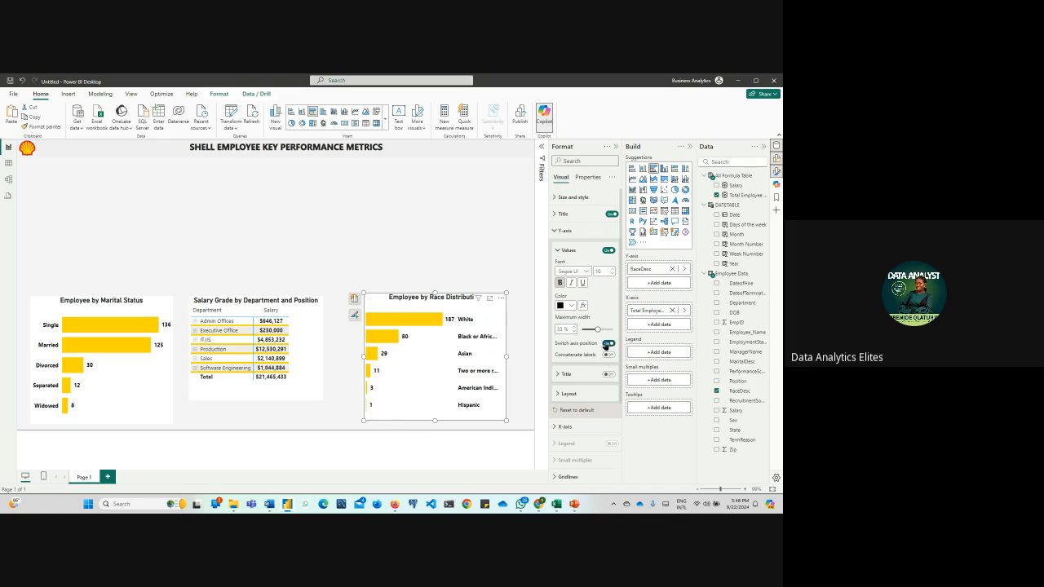
{"action": "left_click", "coordinate": [607, 343]}
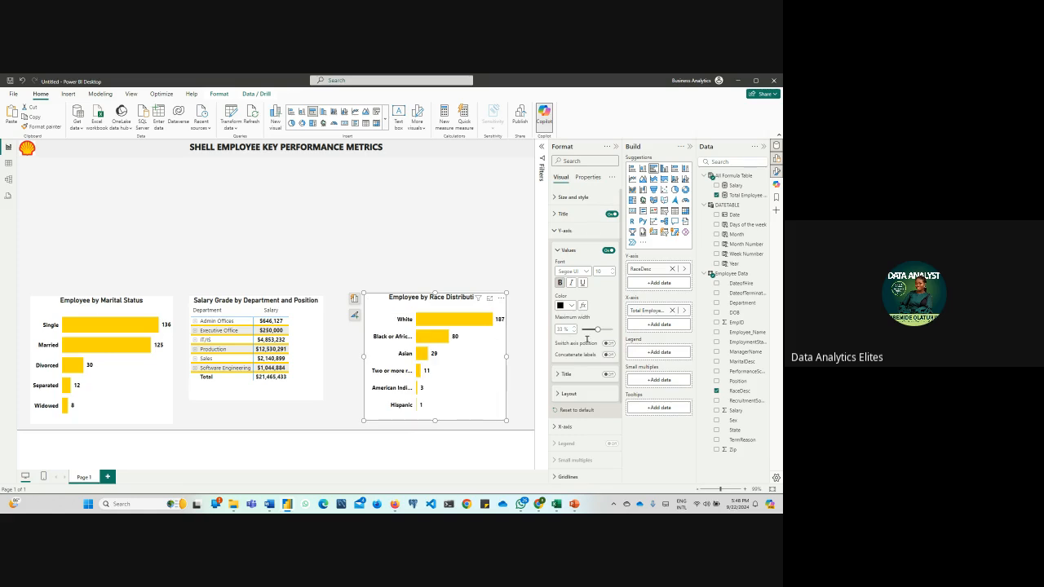
{"action": "left_click_drag", "start_coordinate": [599, 329], "coordinate": [604, 329]}
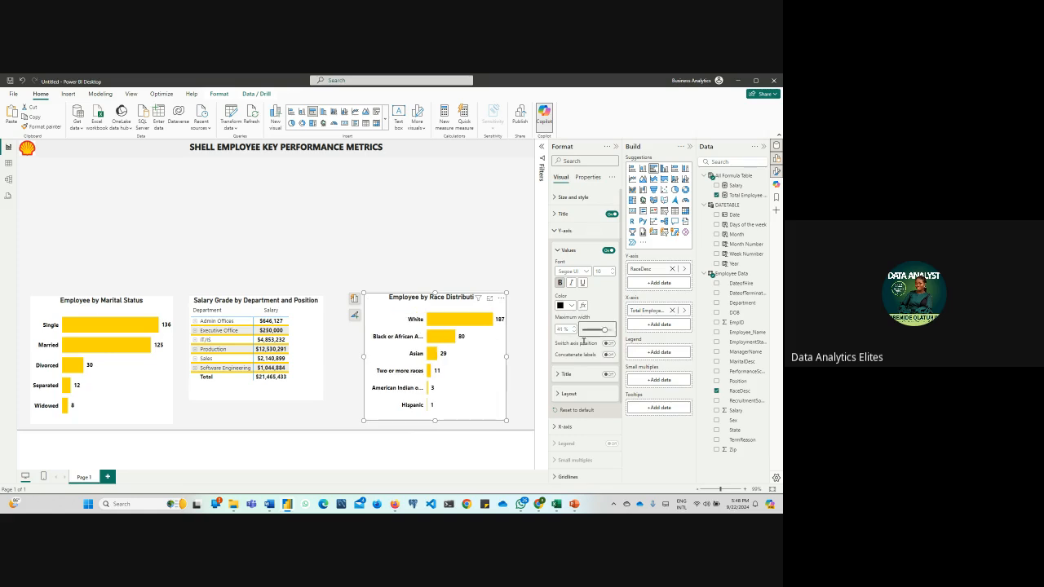
{"action": "left_click", "coordinate": [441, 248]}
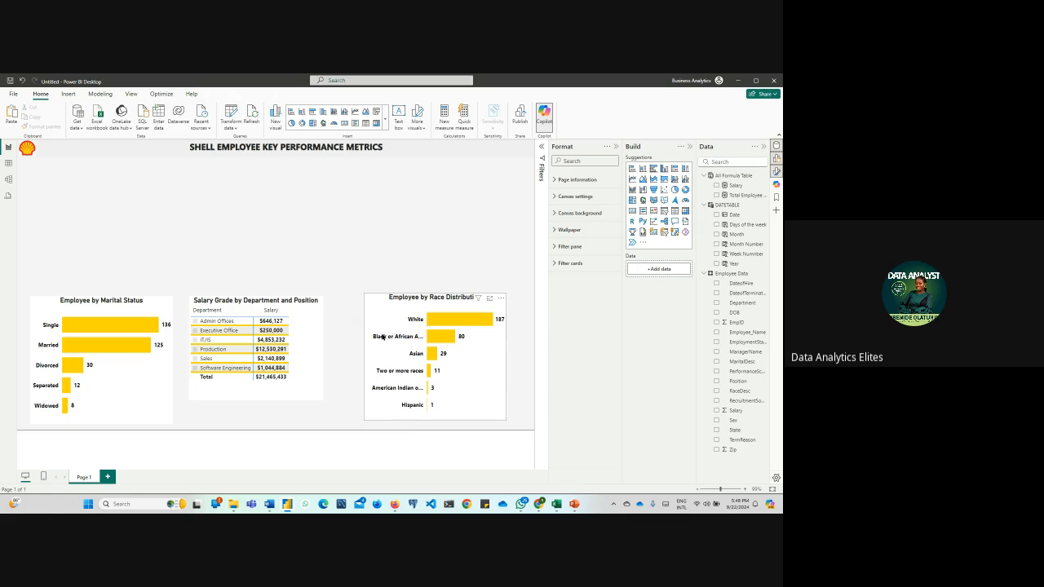
Enlarge the race chart toward the page's lower-right corner and set its Y-axis label maximum width to 33%
{"action": "left_click", "coordinate": [492, 362]}
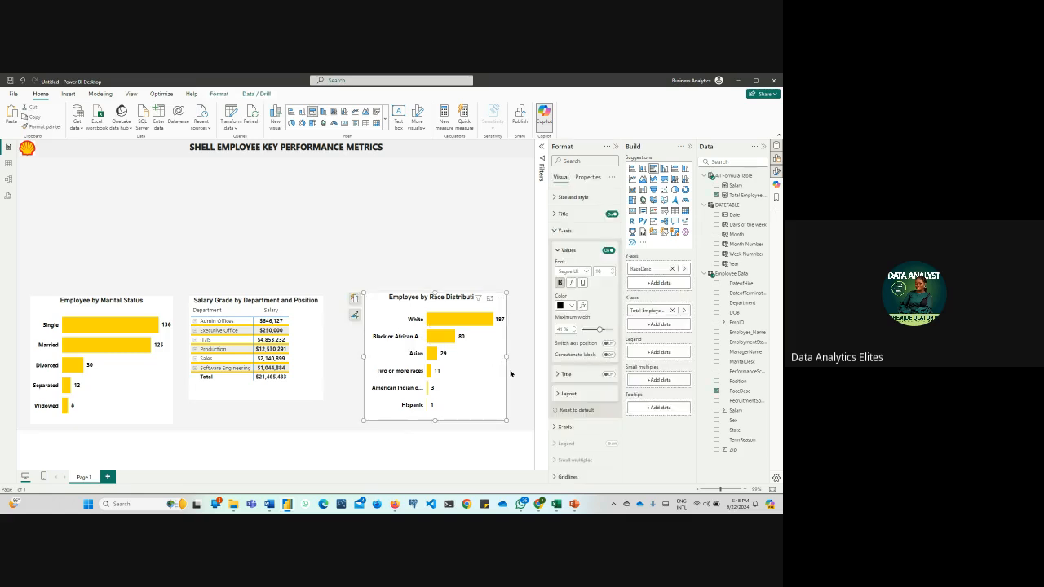
{"action": "left_click_drag", "start_coordinate": [506, 418], "coordinate": [526, 425]}
{"action": "left_click", "coordinate": [526, 425]}
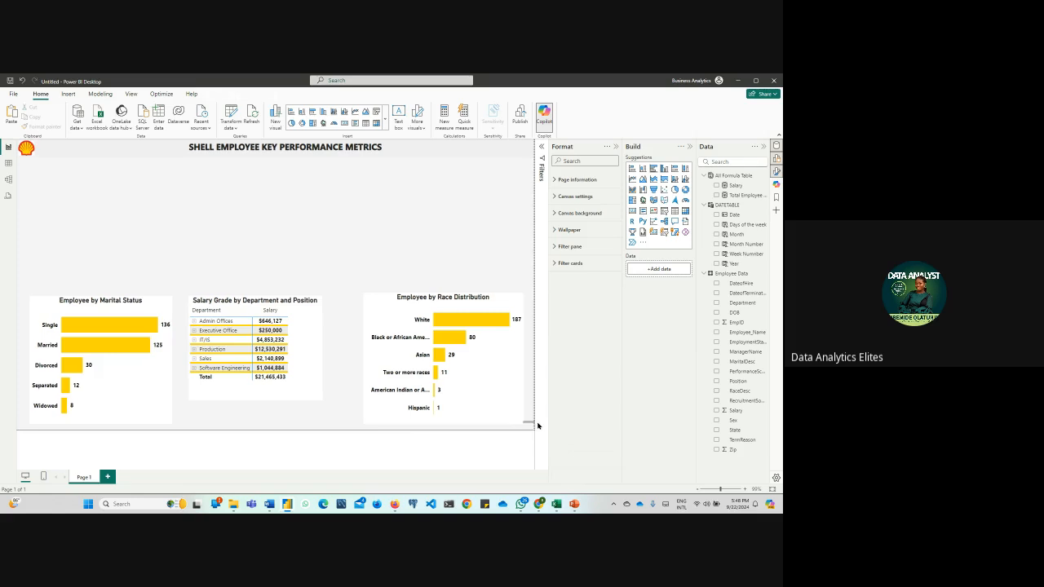
{"action": "left_click", "coordinate": [520, 420]}
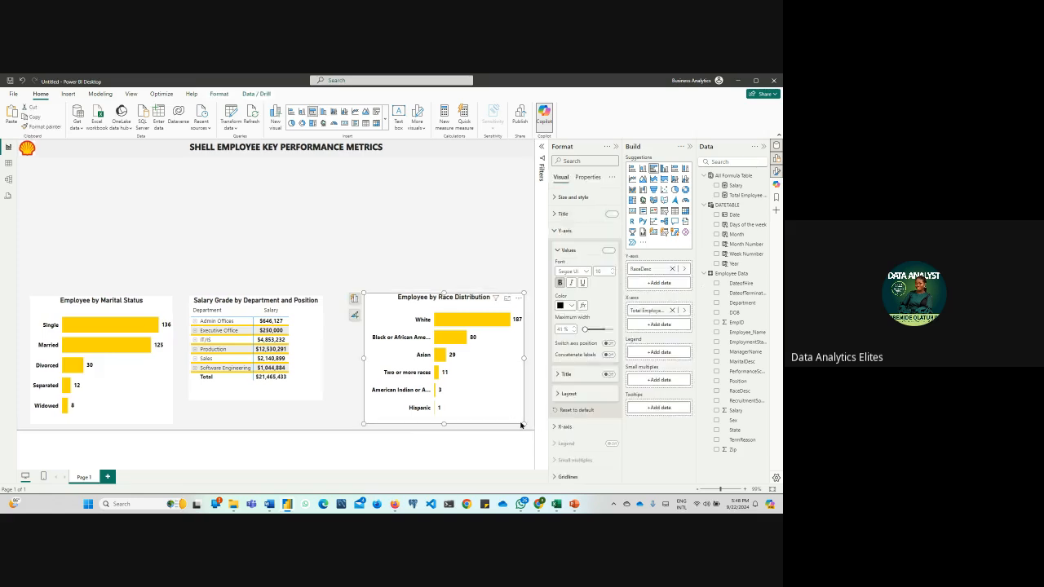
{"action": "left_click", "coordinate": [597, 329]}
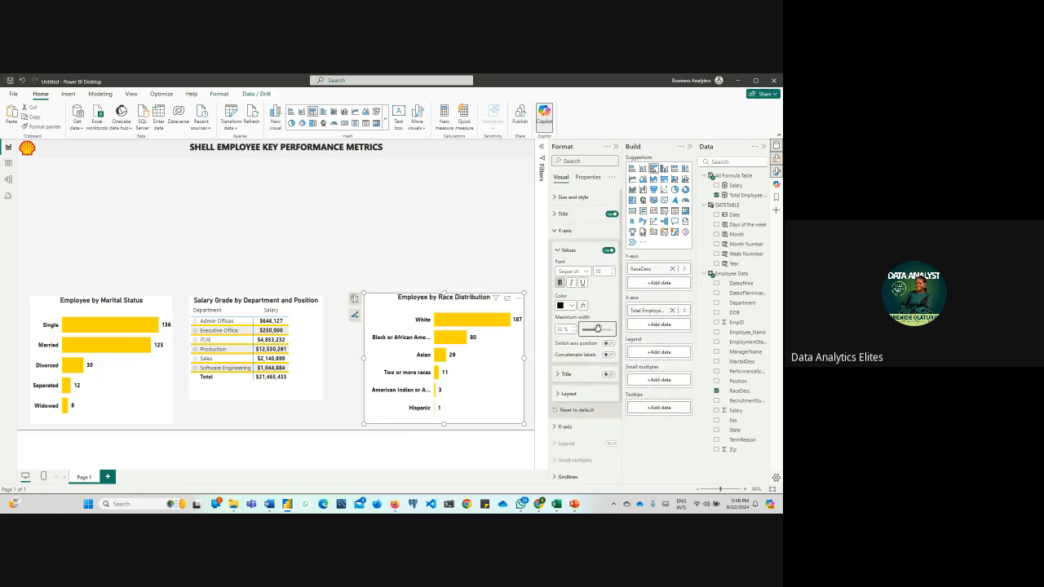
{"action": "left_click", "coordinate": [436, 238]}
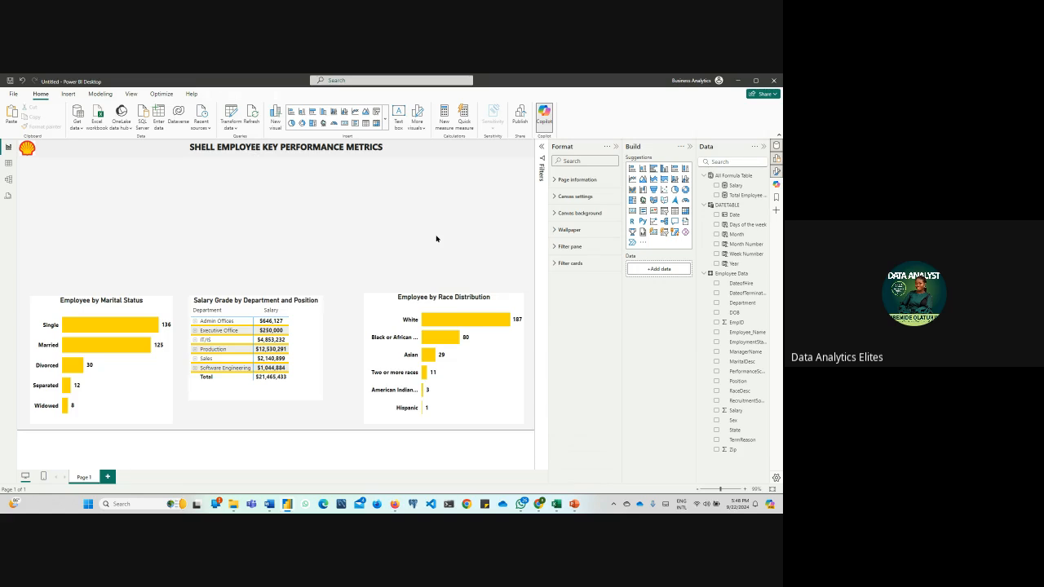
Examine the Employee Data table's TermReason column and the distinct values of its EmploymentStatus column
{"action": "left_click", "coordinate": [8, 163]}
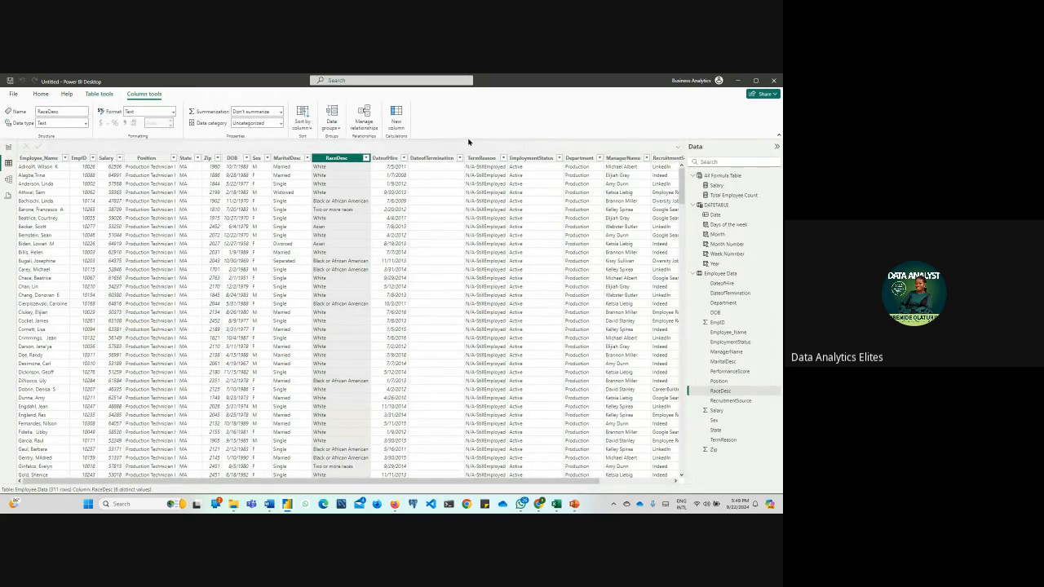
{"action": "left_click", "coordinate": [492, 160]}
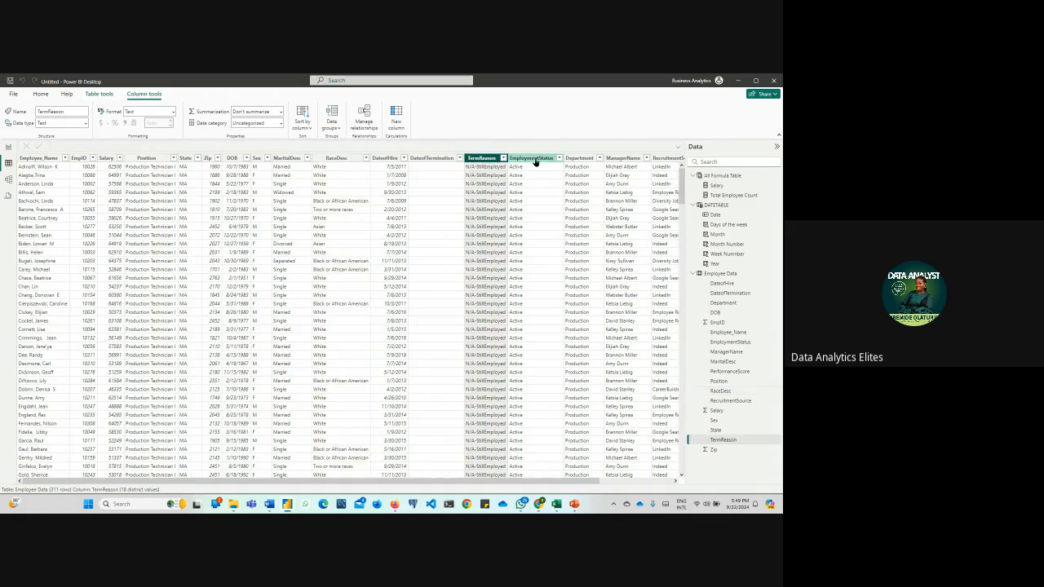
{"action": "left_click", "coordinate": [535, 160]}
{"action": "left_click", "coordinate": [560, 158]}
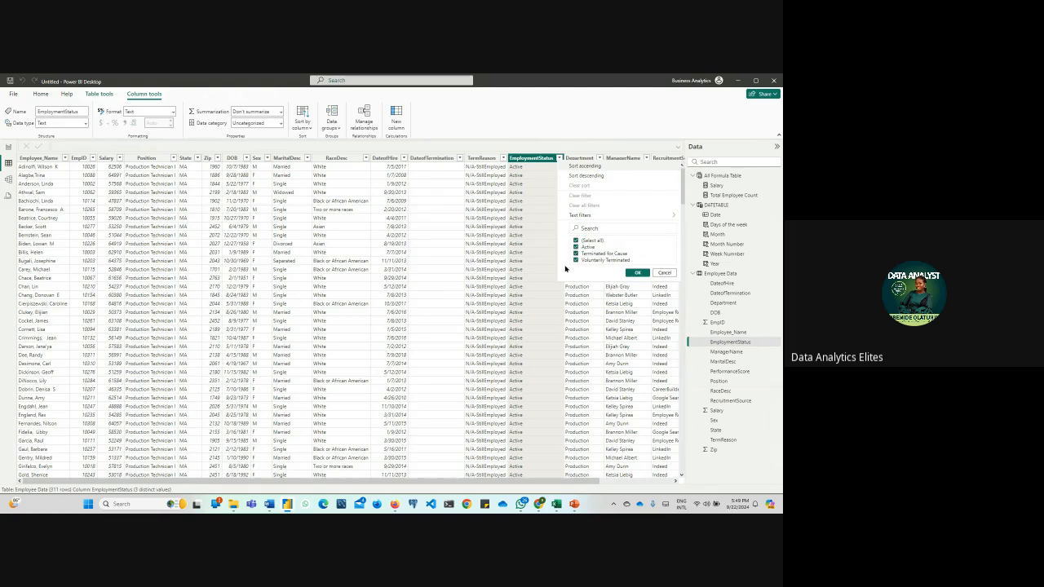
Return to the report page, paste copies of the Employee by Marital Status chart and move the top copy above the salary matrix
{"action": "left_click", "coordinate": [8, 148]}
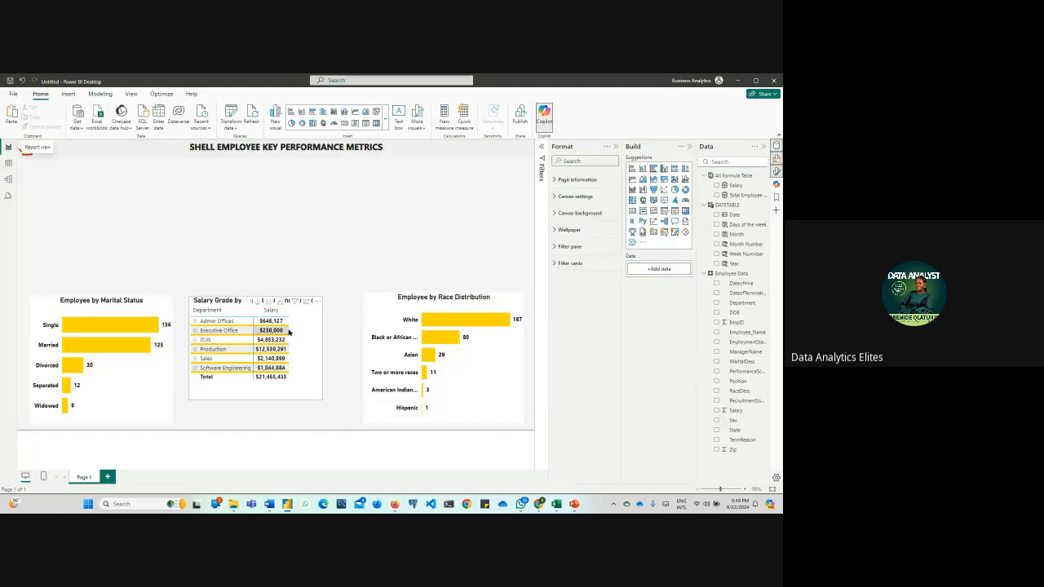
{"action": "left_click", "coordinate": [373, 313]}
{"action": "key", "text": "ctrl+v"}
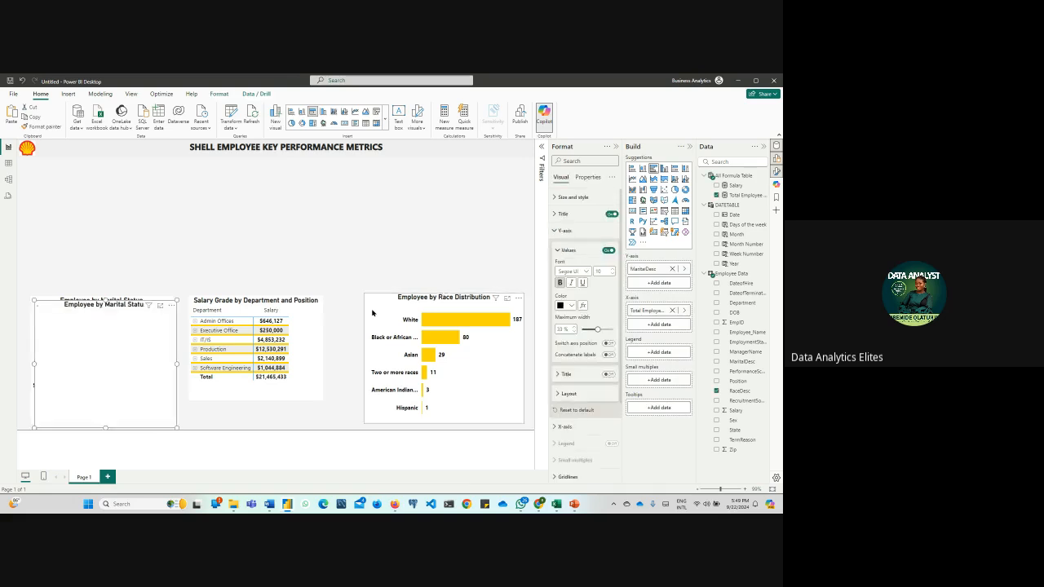
{"action": "key", "text": "ctrl+v"}
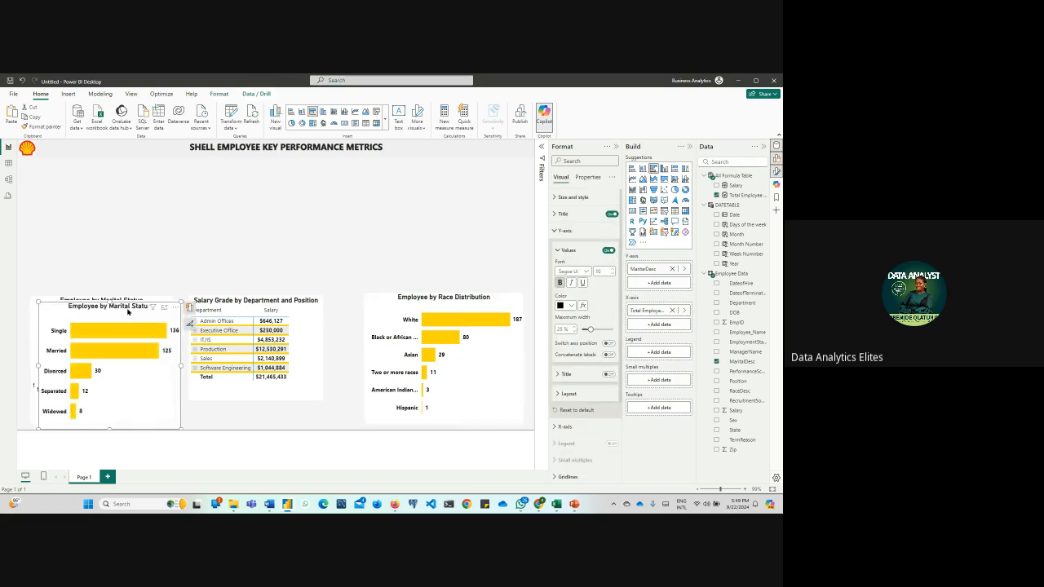
{"action": "left_click_drag", "start_coordinate": [127, 312], "coordinate": [365, 182]}
Replace MaritalDesc with EmploymentStatus from the Employee Data table on the Y-axis of the pasted chart
{"action": "left_click", "coordinate": [266, 178]}
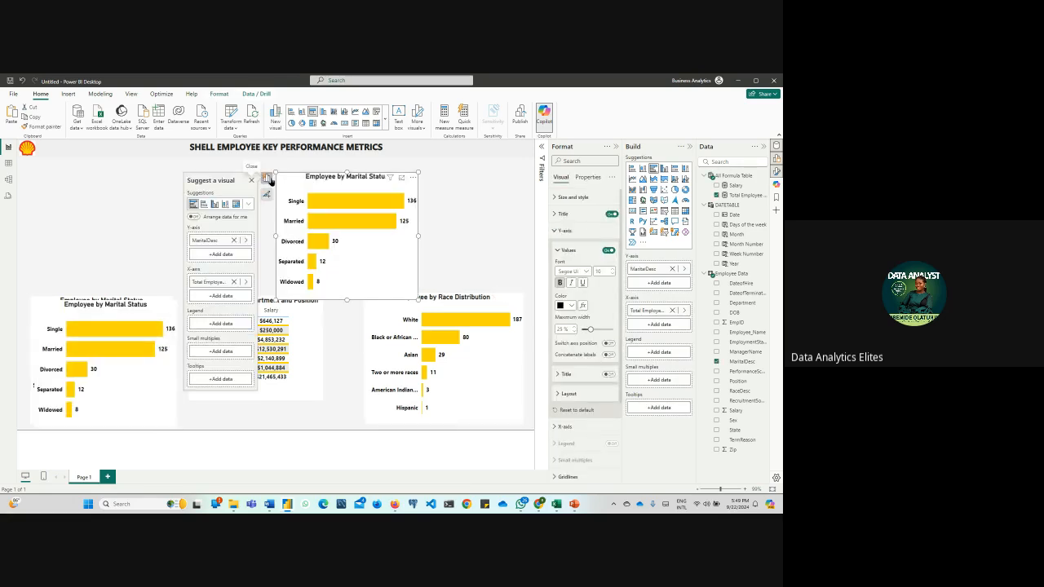
{"action": "left_click", "coordinate": [234, 241]}
{"action": "left_click", "coordinate": [231, 241]}
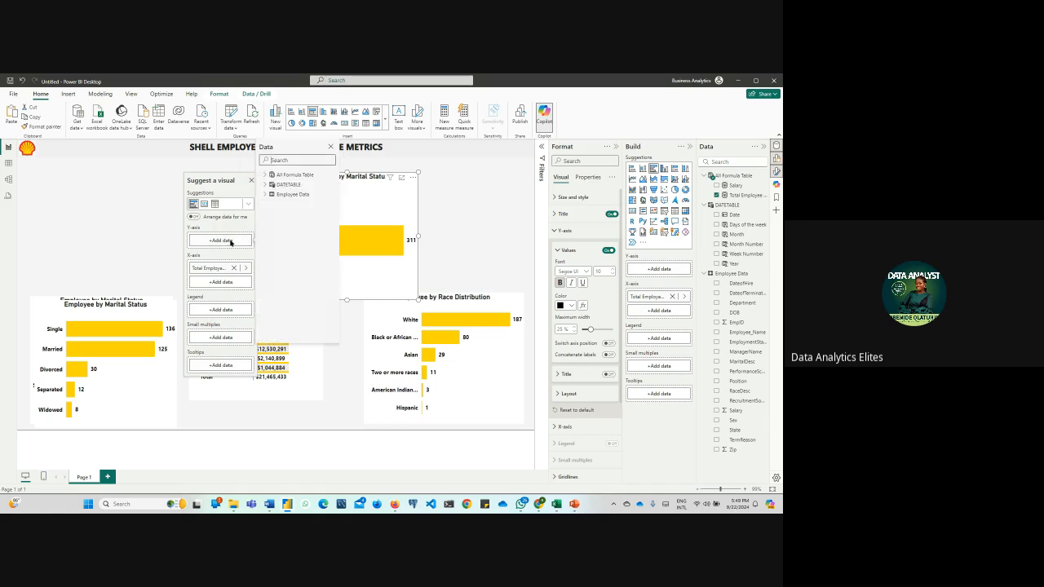
{"action": "left_click", "coordinate": [266, 195]}
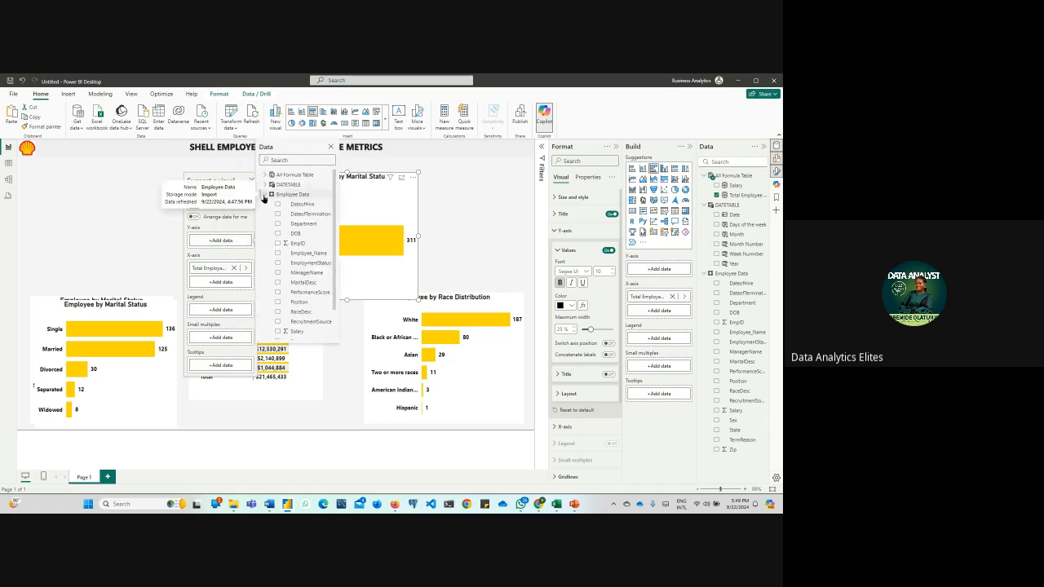
{"action": "scroll", "coordinate": [322, 289], "scroll_direction": "down", "scroll_amount": 2}
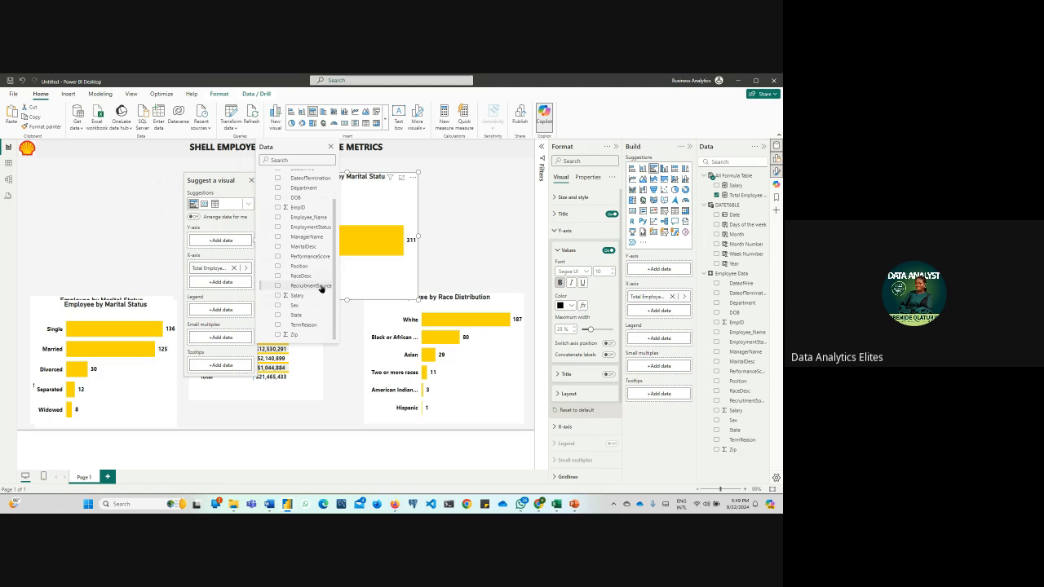
{"action": "left_click", "coordinate": [296, 228]}
{"action": "left_click", "coordinate": [479, 223]}
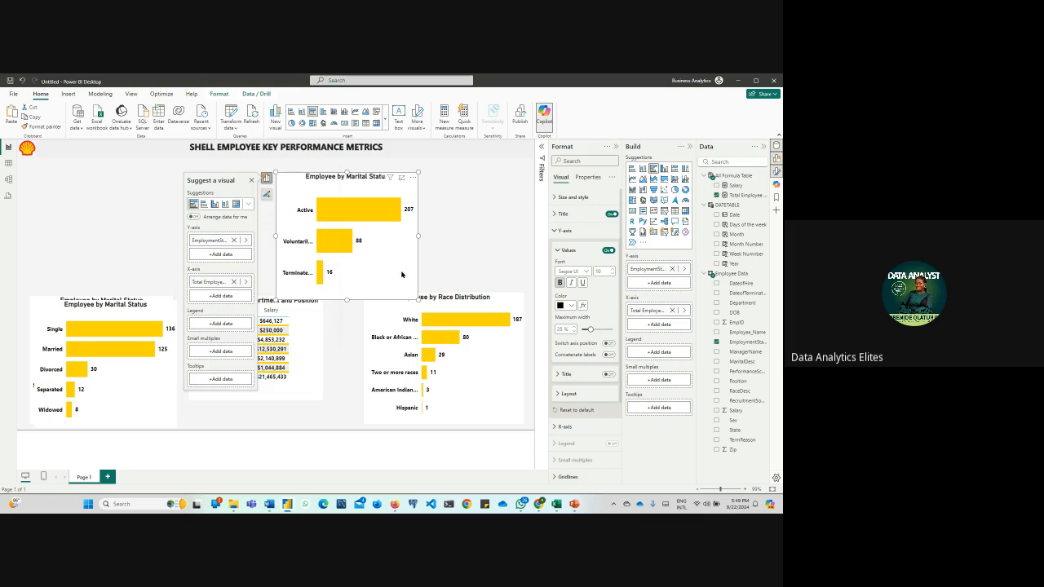
Set the employment status chart's Y-axis label maximum width to 37% and shift the chart left, toward the marital status chart
{"action": "left_click", "coordinate": [595, 331]}
{"action": "left_click_drag", "start_coordinate": [593, 329], "coordinate": [601, 331]}
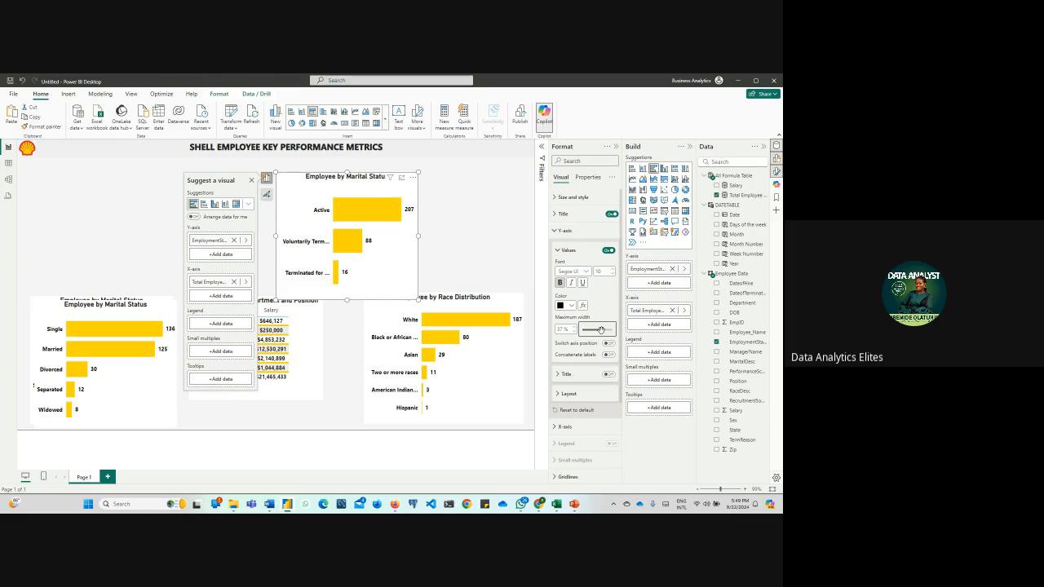
{"action": "left_click", "coordinate": [107, 209]}
{"action": "left_click_drag", "start_coordinate": [308, 196], "coordinate": [196, 197]}
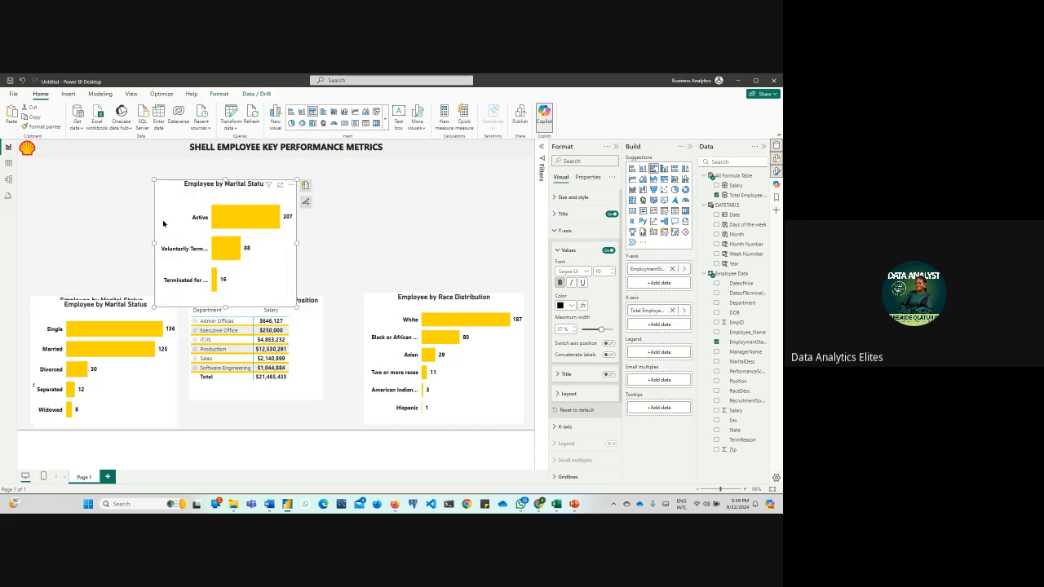
Drag the surplus Employee by Marital Status copy clear of the original chart and remove it from the report page
{"action": "left_click_drag", "start_coordinate": [119, 297], "coordinate": [70, 183]}
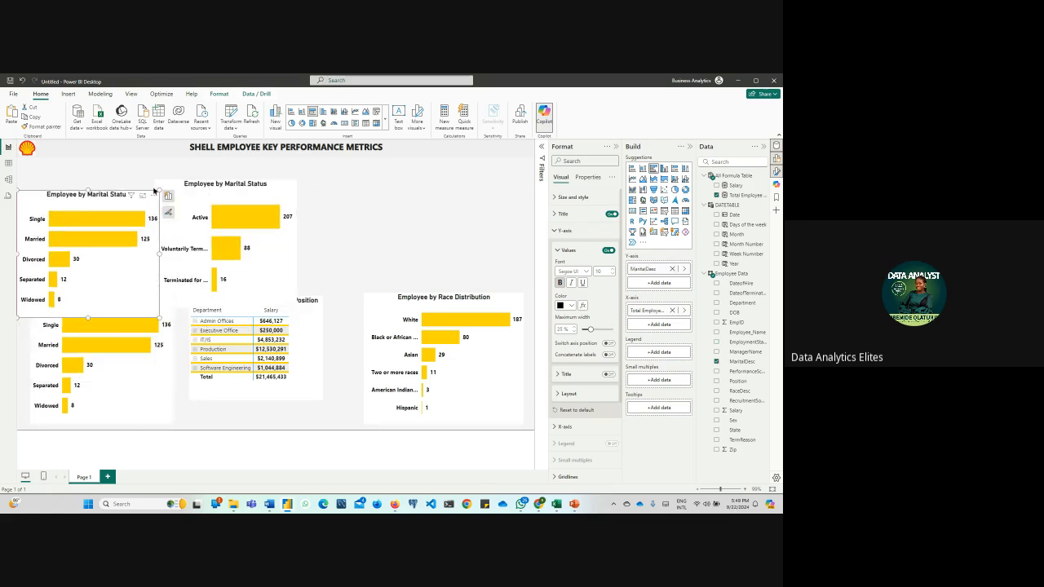
{"action": "left_click", "coordinate": [152, 194]}
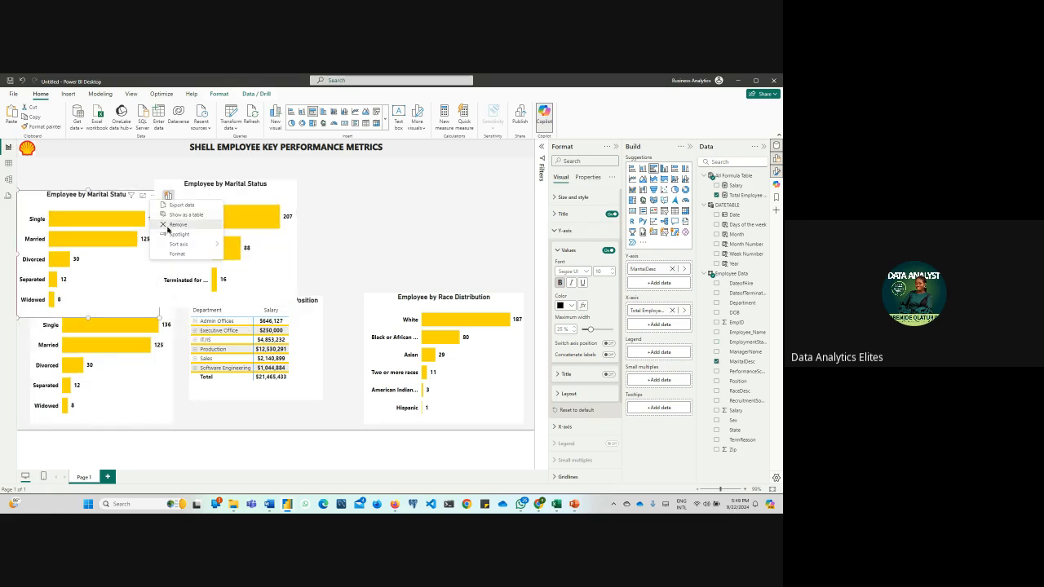
{"action": "left_click", "coordinate": [168, 225]}
Lower the salary matrix to the page's bottom edge, then place the employment status chart just above it and shrink the chart
{"action": "left_click_drag", "start_coordinate": [199, 196], "coordinate": [64, 196]}
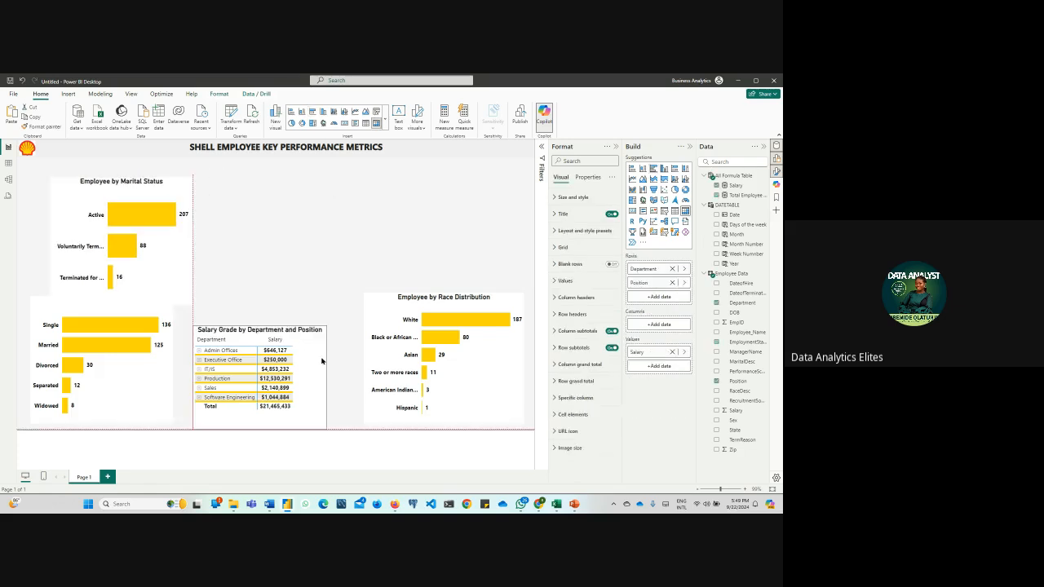
{"action": "left_click_drag", "start_coordinate": [167, 265], "coordinate": [295, 284]}
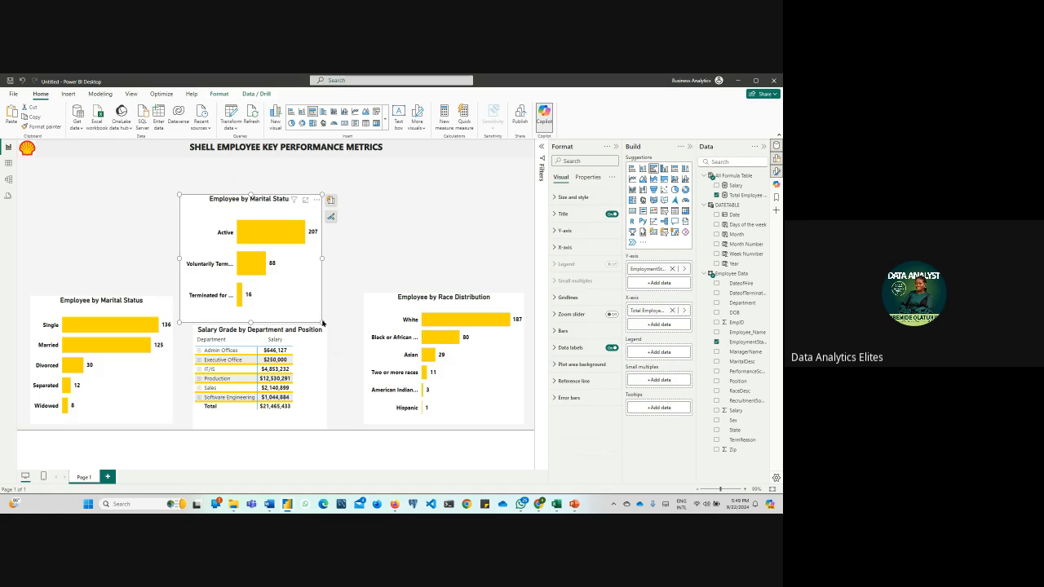
{"action": "left_click_drag", "start_coordinate": [322, 322], "coordinate": [297, 306]}
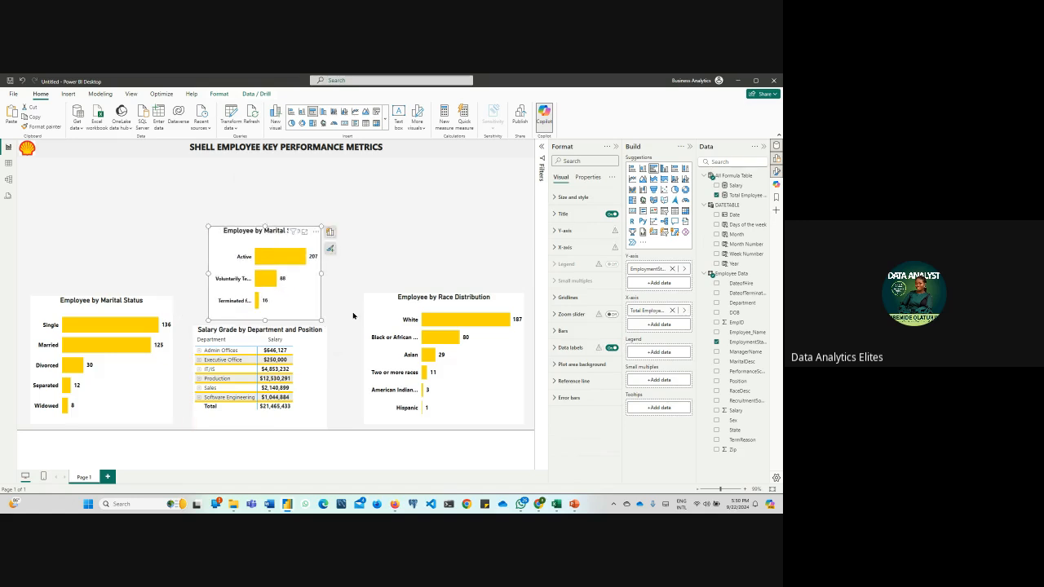
Shrink the Employee by Race Distribution chart from its upper-left corner and move the employment status chart directly above it
{"action": "left_click", "coordinate": [374, 313]}
{"action": "left_click_drag", "start_coordinate": [365, 295], "coordinate": [380, 328]}
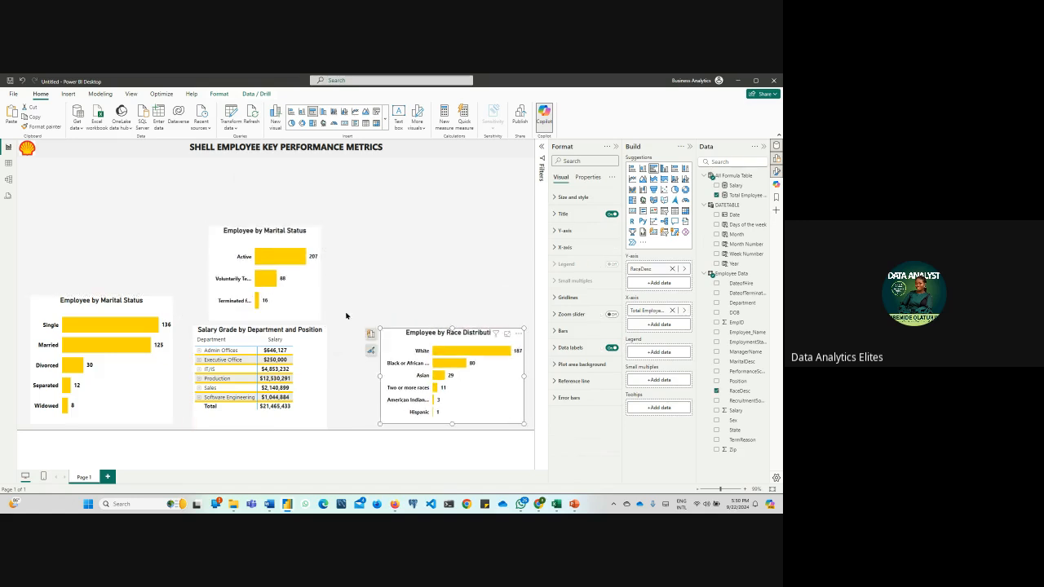
{"action": "left_click_drag", "start_coordinate": [309, 302], "coordinate": [483, 308]}
{"action": "left_click", "coordinate": [454, 308]}
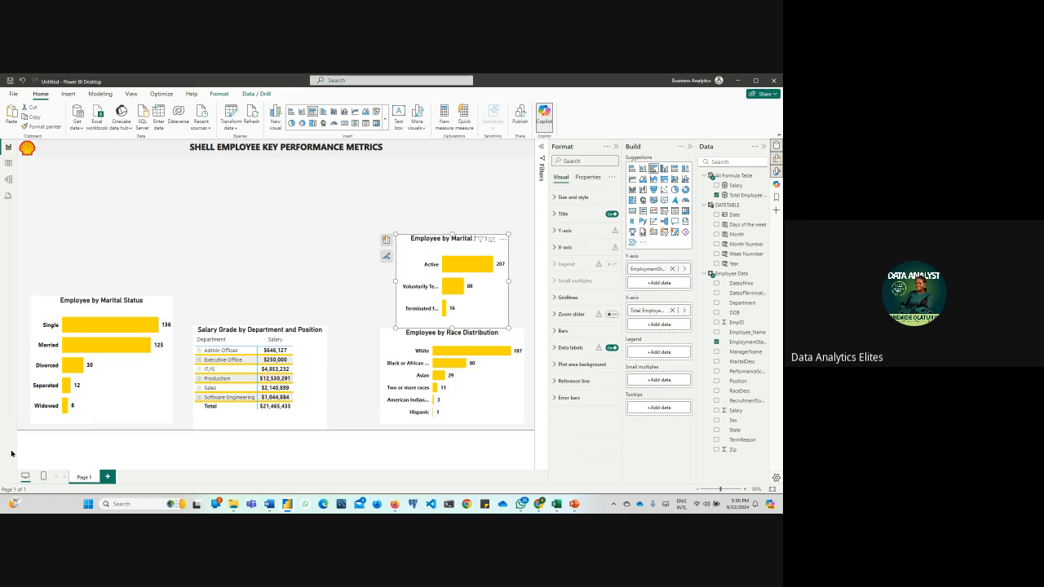
Insert a new-style card visual on the report page and fill it with the Total Employee Count measure
{"action": "left_click", "coordinate": [195, 215]}
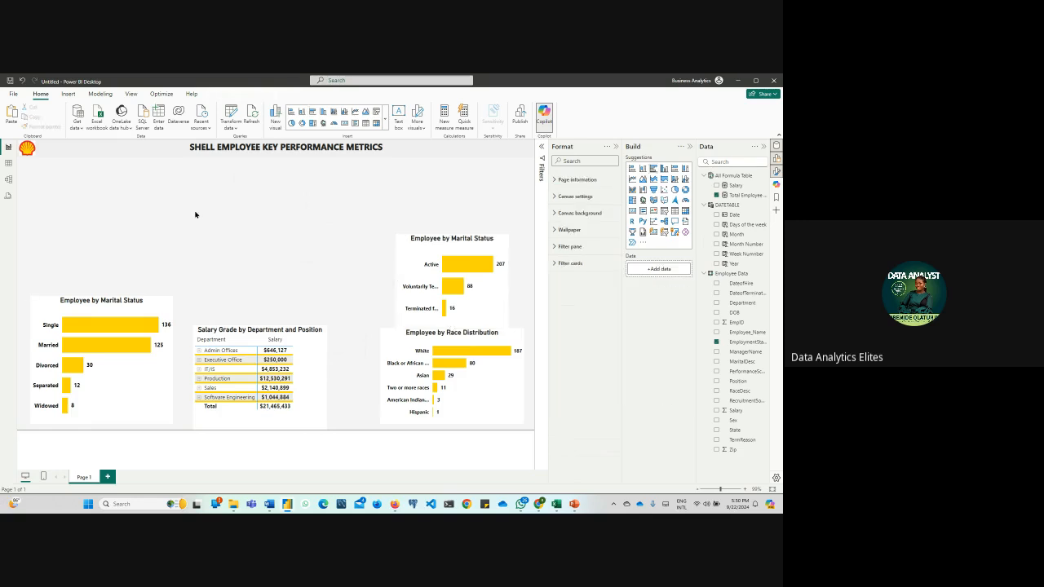
{"action": "left_click", "coordinate": [386, 123]}
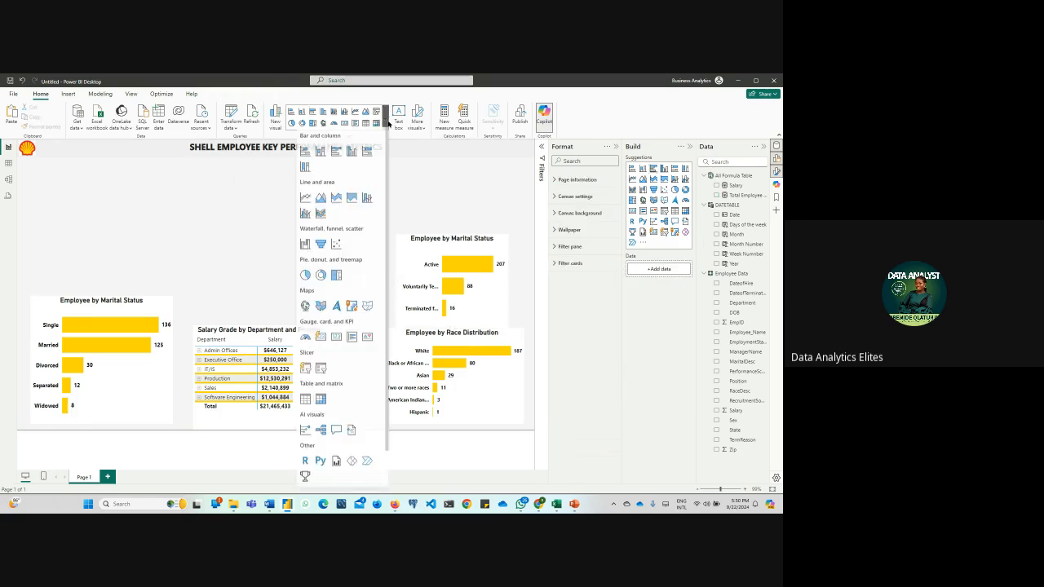
{"action": "left_click", "coordinate": [320, 340]}
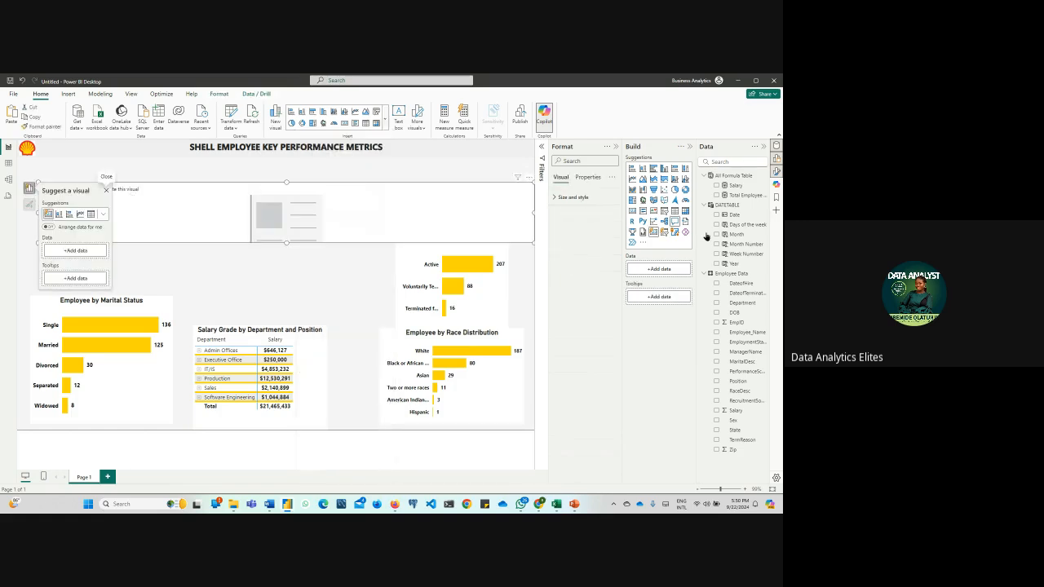
{"action": "left_click_drag", "start_coordinate": [730, 196], "coordinate": [270, 215]}
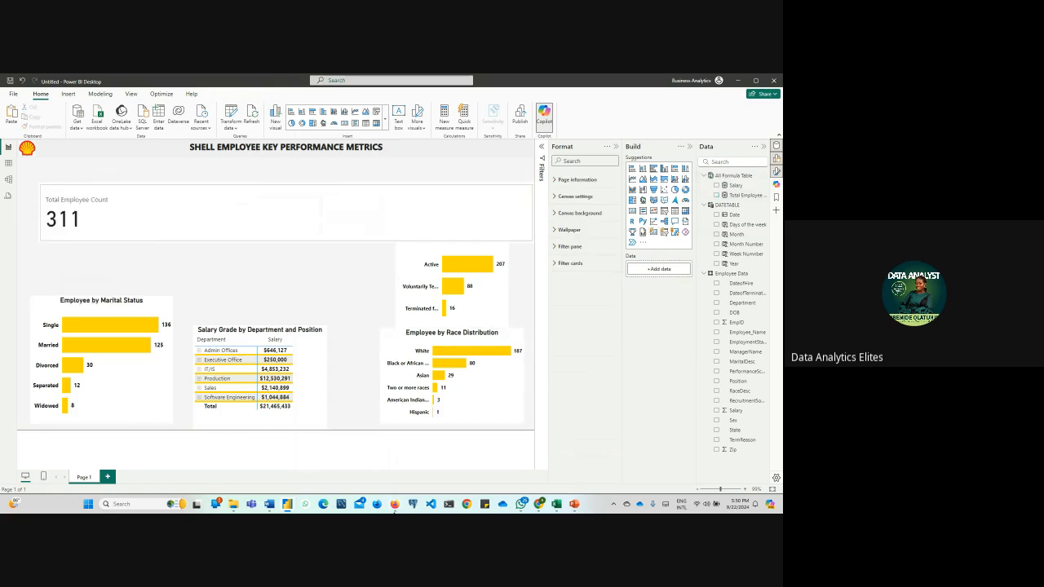
Switch to Firefox and replace the SHELL ICON Google search with a search for "employee icon"
{"action": "mouse_move", "coordinate": [394, 505]}
{"action": "left_click", "coordinate": [371, 469]}
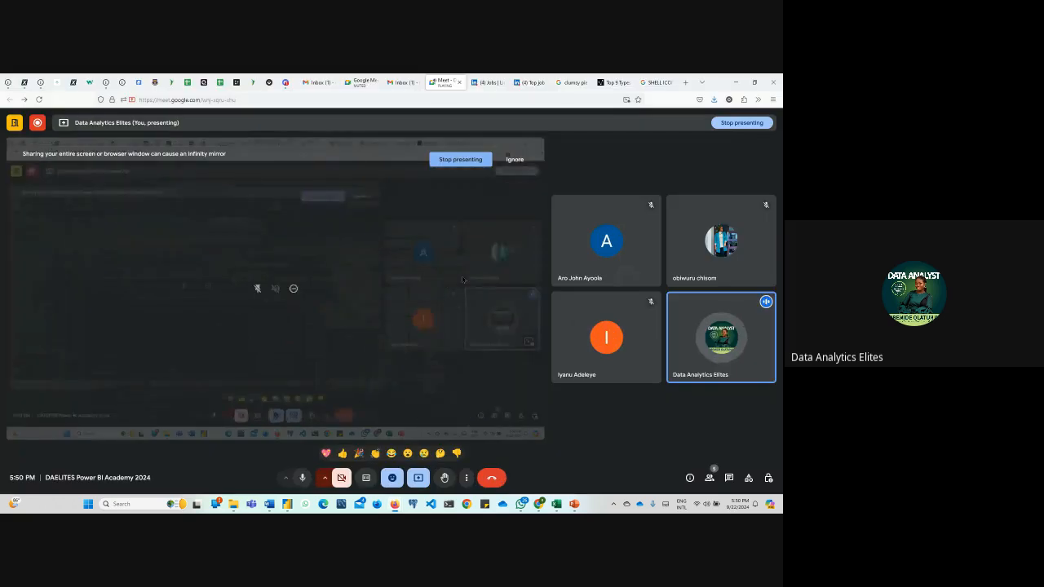
{"action": "left_click", "coordinate": [656, 82]}
{"action": "left_click_drag", "start_coordinate": [261, 137], "coordinate": [80, 140]}
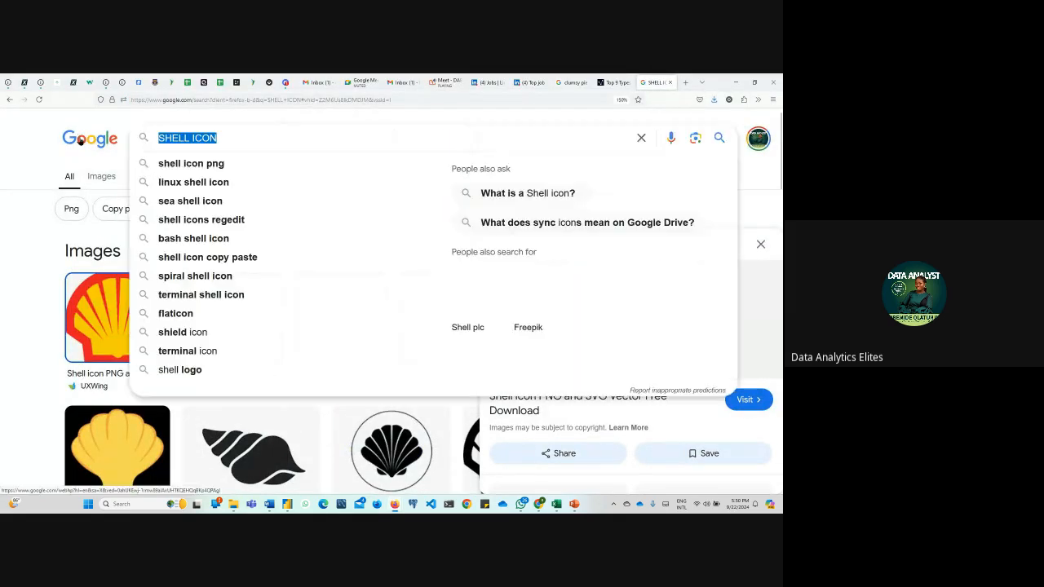
{"action": "type", "text": "employ"}
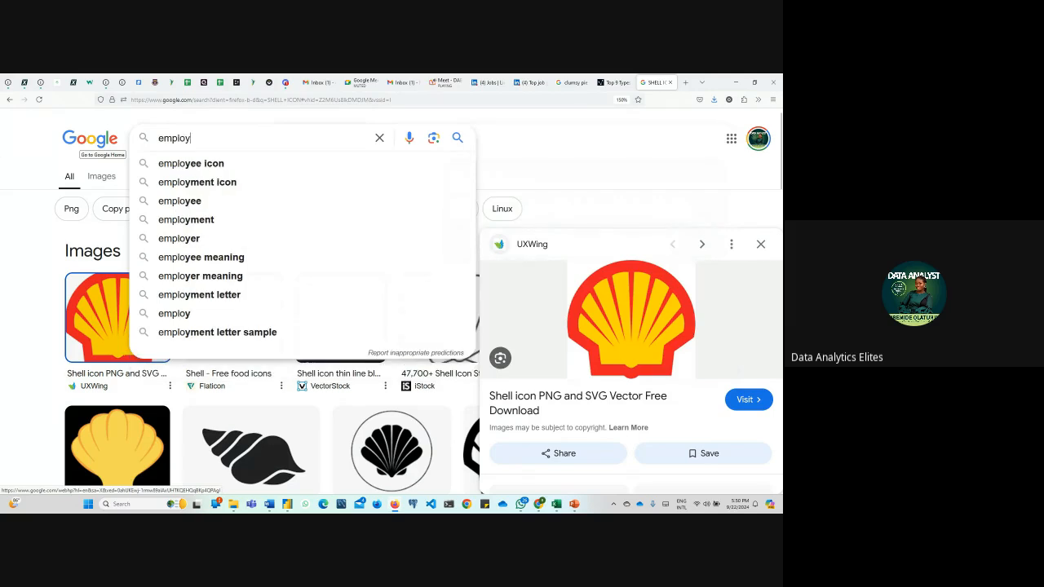
{"action": "type", "text": "ee"}
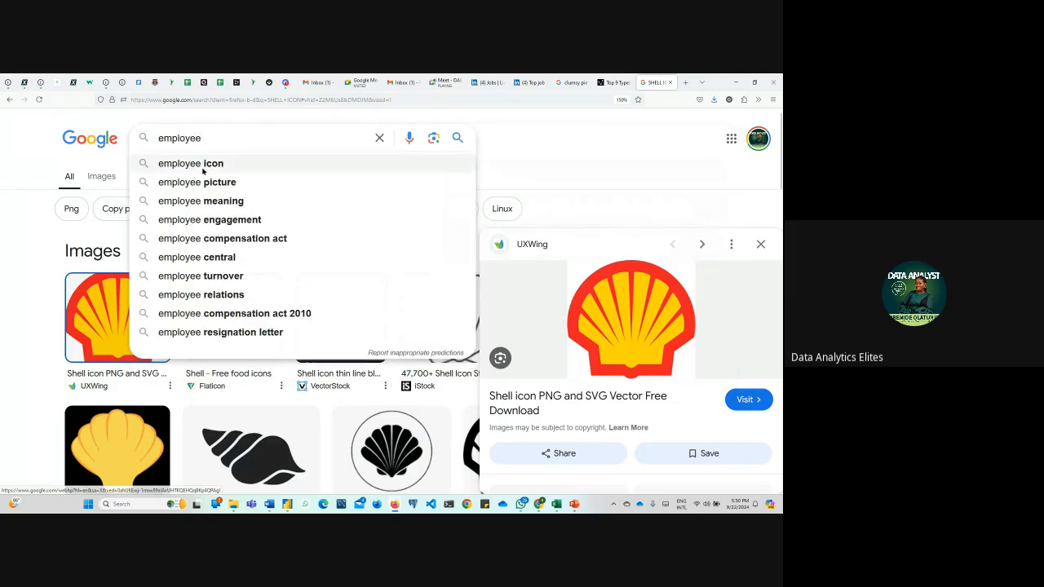
{"action": "left_click", "coordinate": [206, 163]}
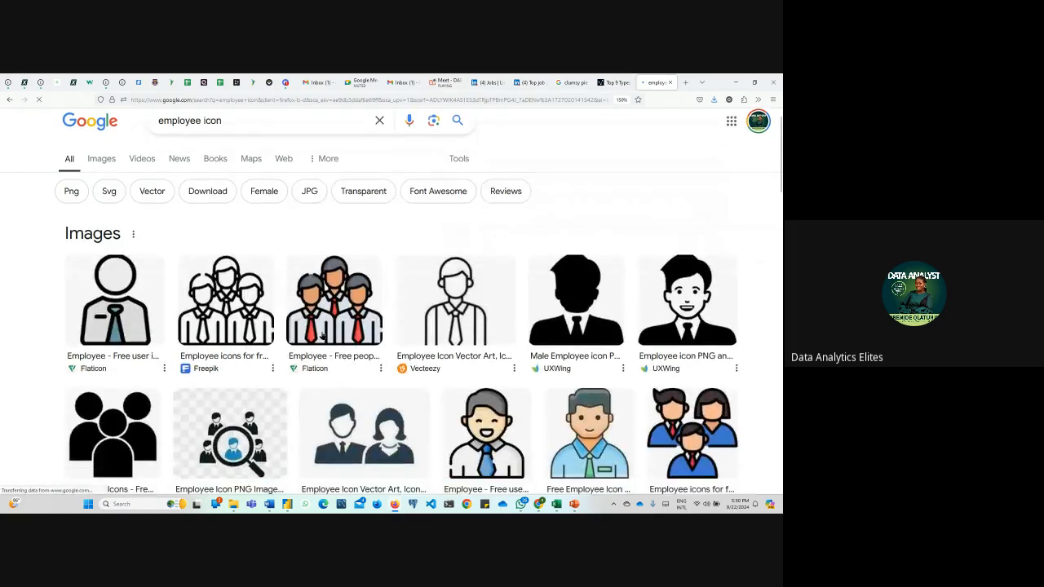
{"action": "scroll", "coordinate": [325, 330], "scroll_direction": "down", "scroll_amount": 3}
{"action": "scroll", "coordinate": [324, 330], "scroll_direction": "up", "scroll_amount": 3}
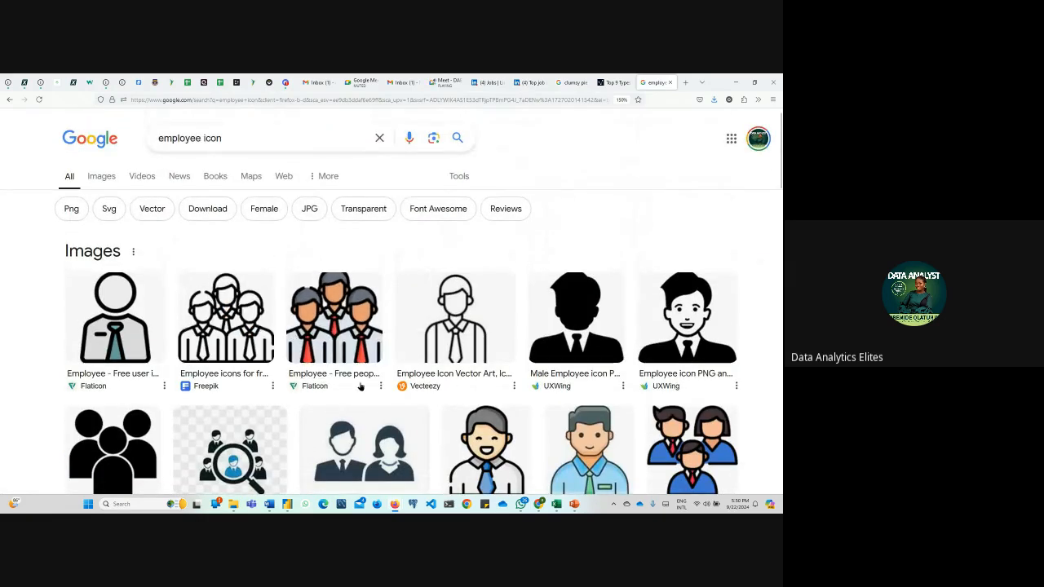
Save the Vecteezy image of a man and a woman in suits to Downloads as "employee icon"
{"action": "left_click", "coordinate": [364, 449]}
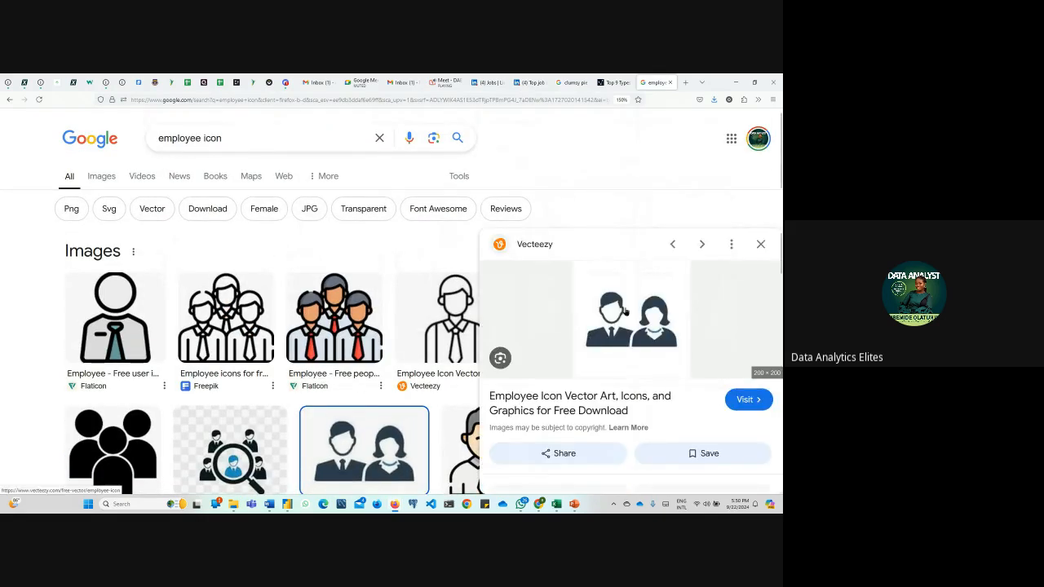
{"action": "scroll", "coordinate": [391, 349], "scroll_direction": "down", "scroll_amount": 3}
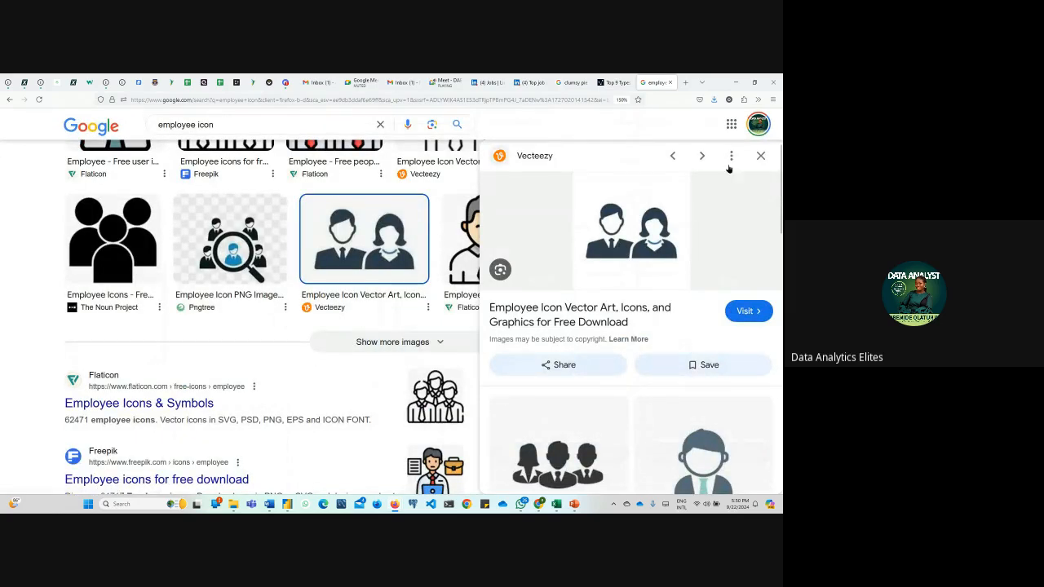
{"action": "left_click", "coordinate": [760, 156]}
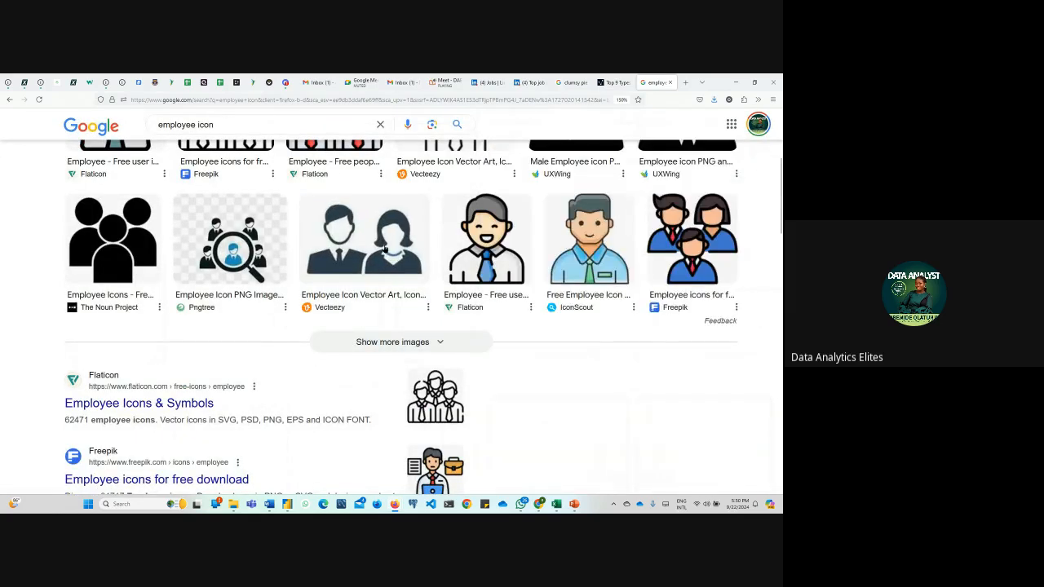
{"action": "left_click", "coordinate": [363, 237]}
{"action": "right_click", "coordinate": [620, 227]}
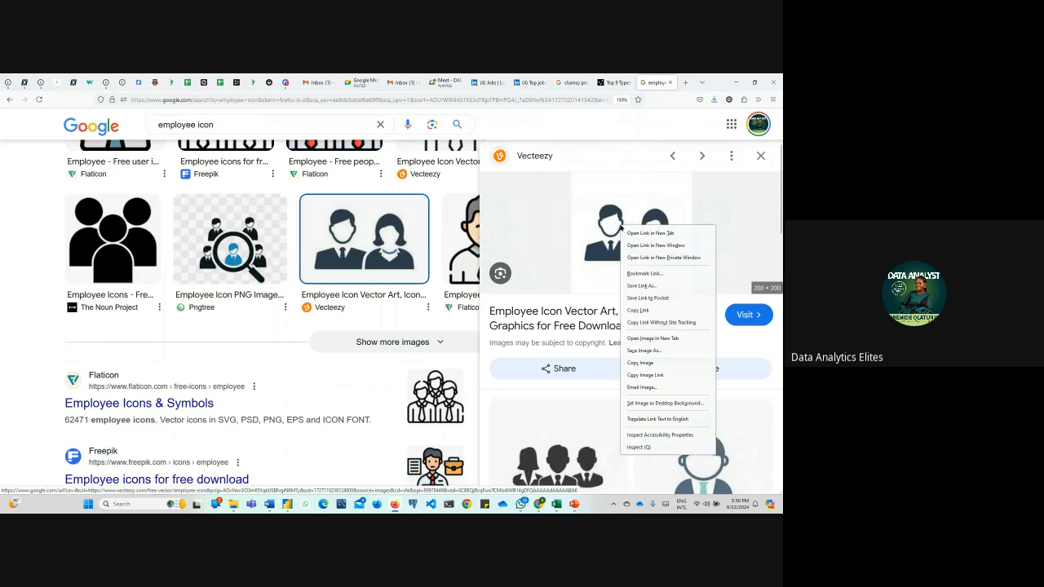
{"action": "left_click", "coordinate": [646, 350]}
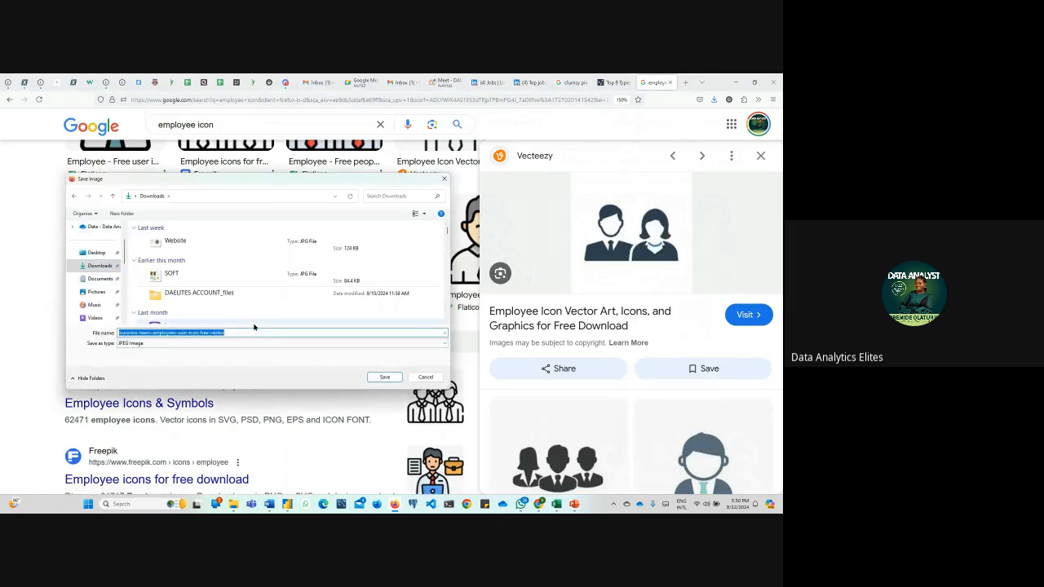
{"action": "type", "text": "employee "}
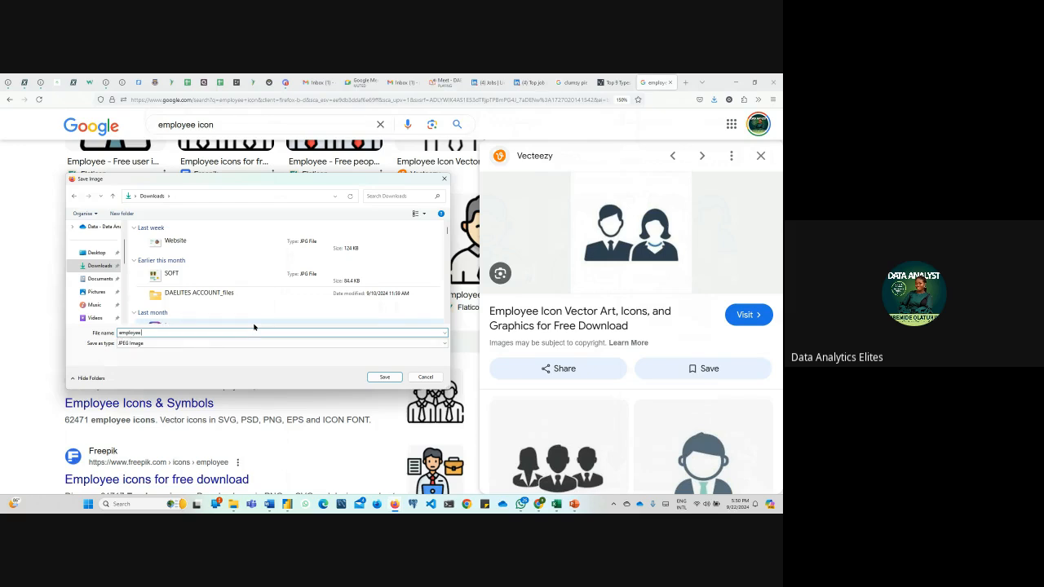
{"action": "type", "text": "icon"}
{"action": "key", "text": "Return"}
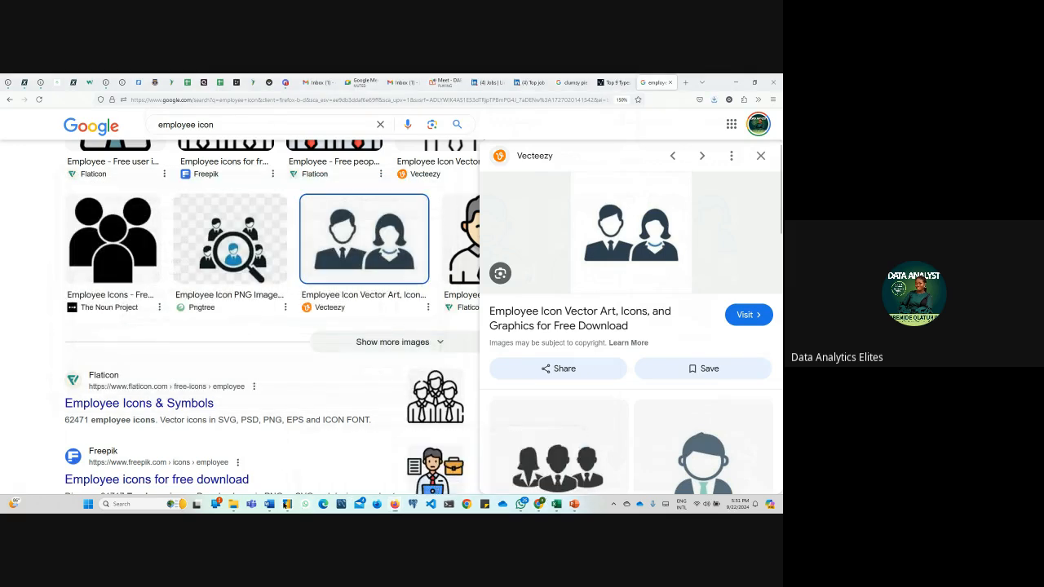
Return to Power BI and turn on the Total Employee Count card's image, using the employee icon file from Downloads
{"action": "left_click", "coordinate": [288, 504]}
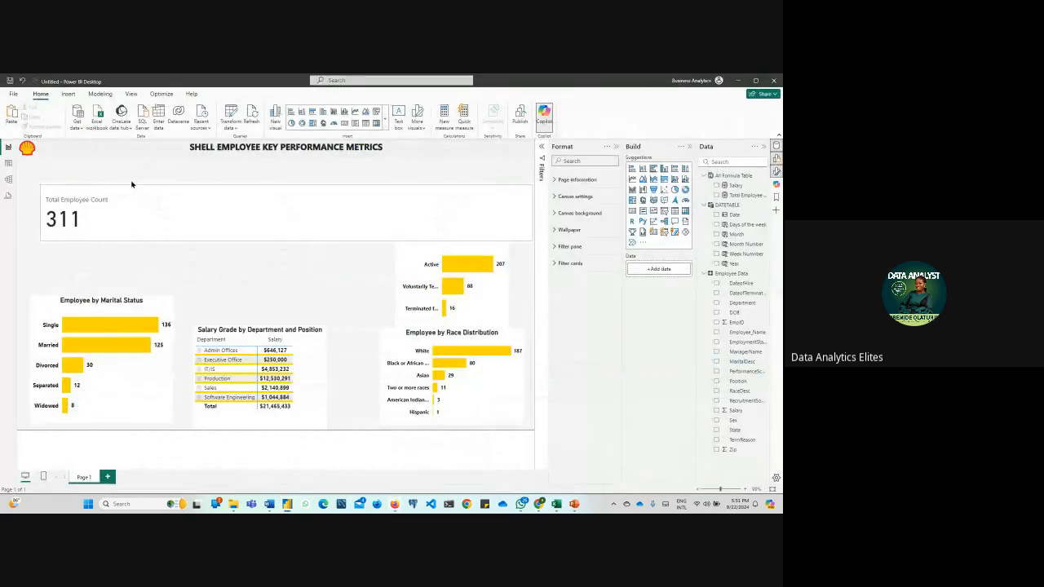
{"action": "left_click", "coordinate": [428, 217]}
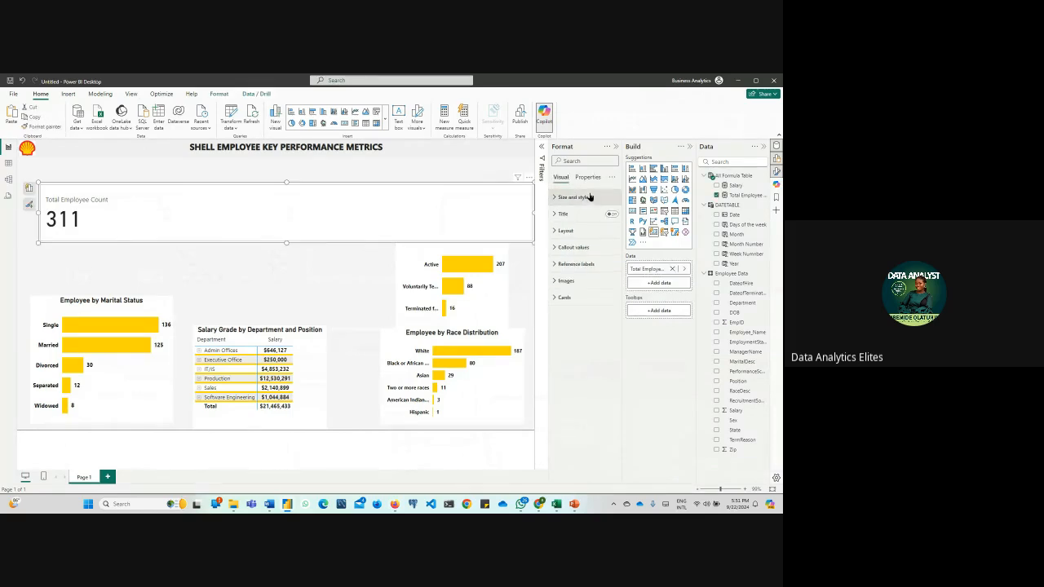
{"action": "left_click", "coordinate": [551, 282]}
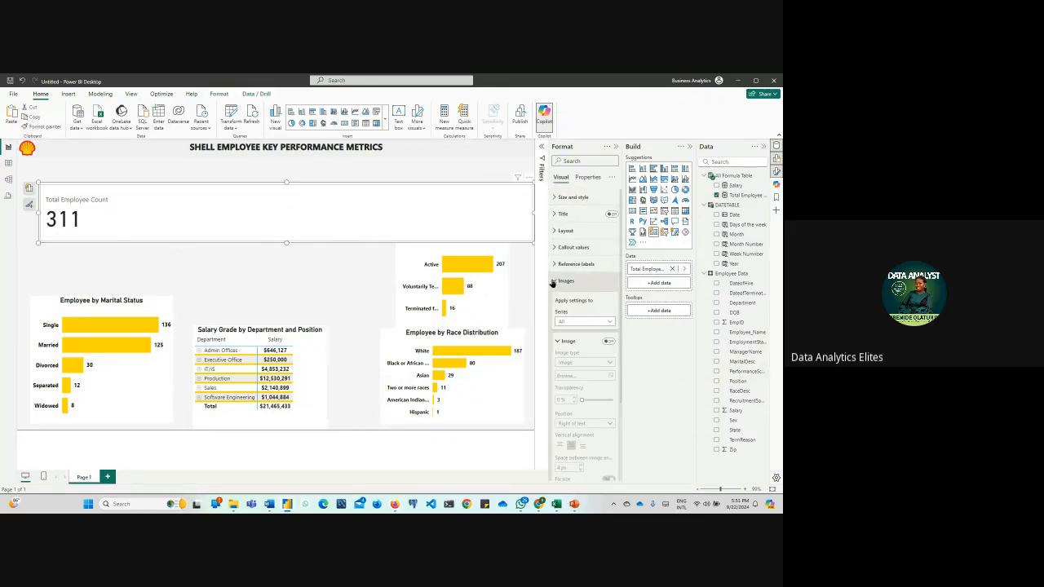
{"action": "left_click", "coordinate": [609, 341]}
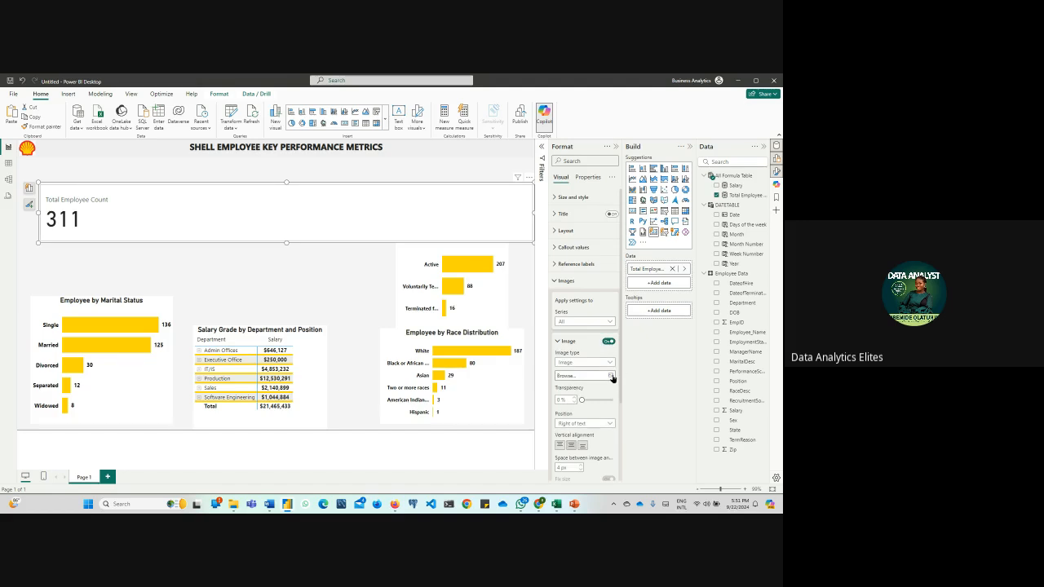
{"action": "left_click", "coordinate": [612, 375]}
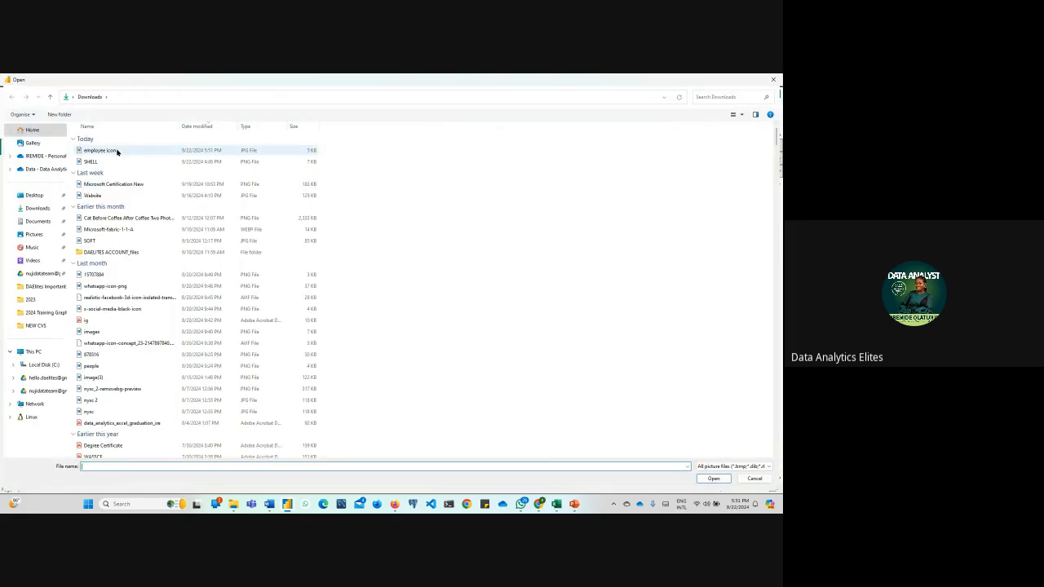
{"action": "left_click", "coordinate": [102, 150]}
{"action": "left_click", "coordinate": [715, 479]}
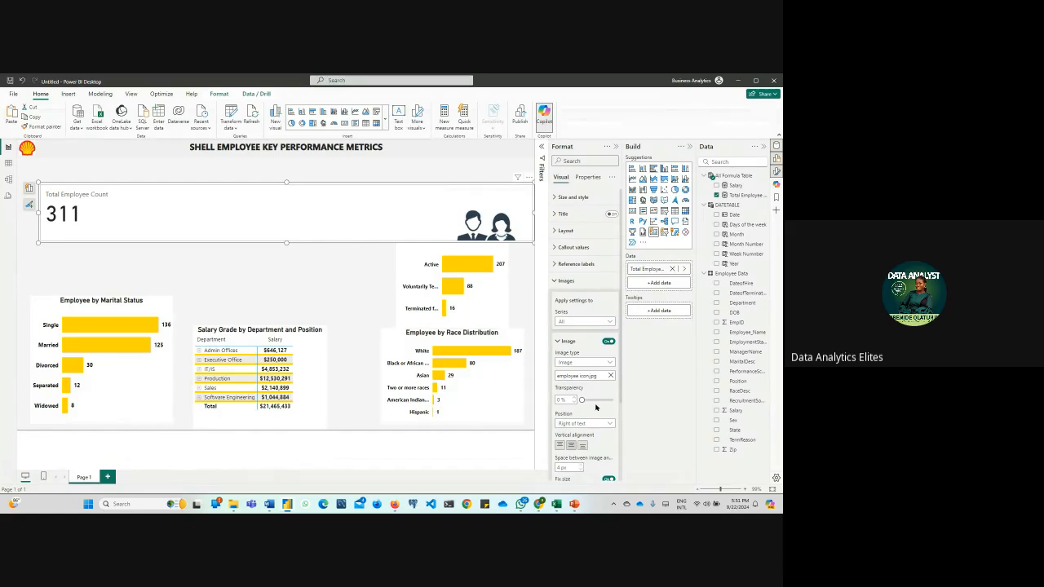
Set the card image's spacing from the text to 3 px and its size to 100 px
{"action": "scroll", "coordinate": [590, 402], "scroll_direction": "down", "scroll_amount": 3}
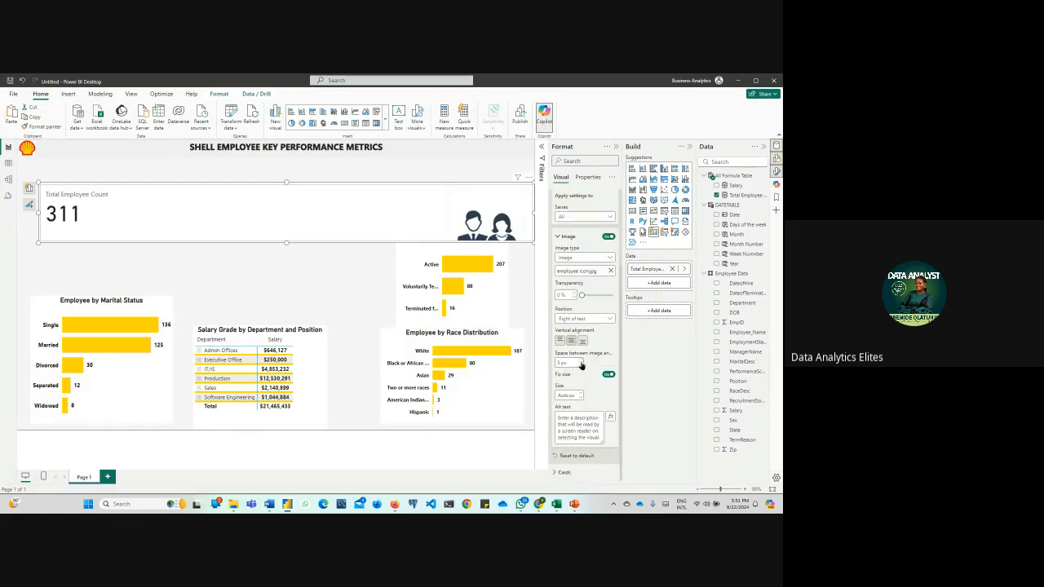
{"action": "left_click", "coordinate": [581, 393]}
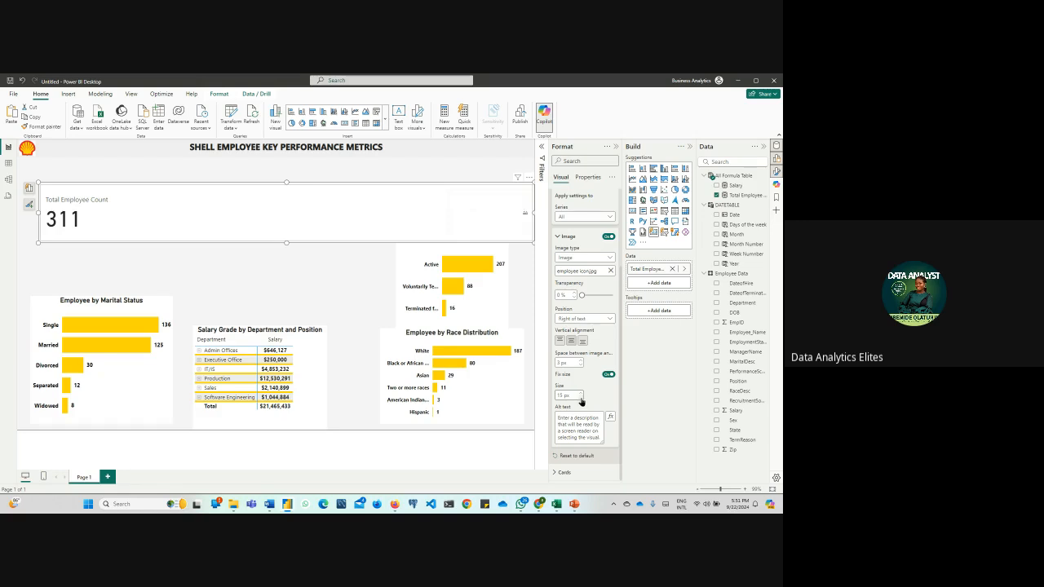
{"action": "double_click", "coordinate": [565, 396]}
{"action": "type", "text": "5080"}
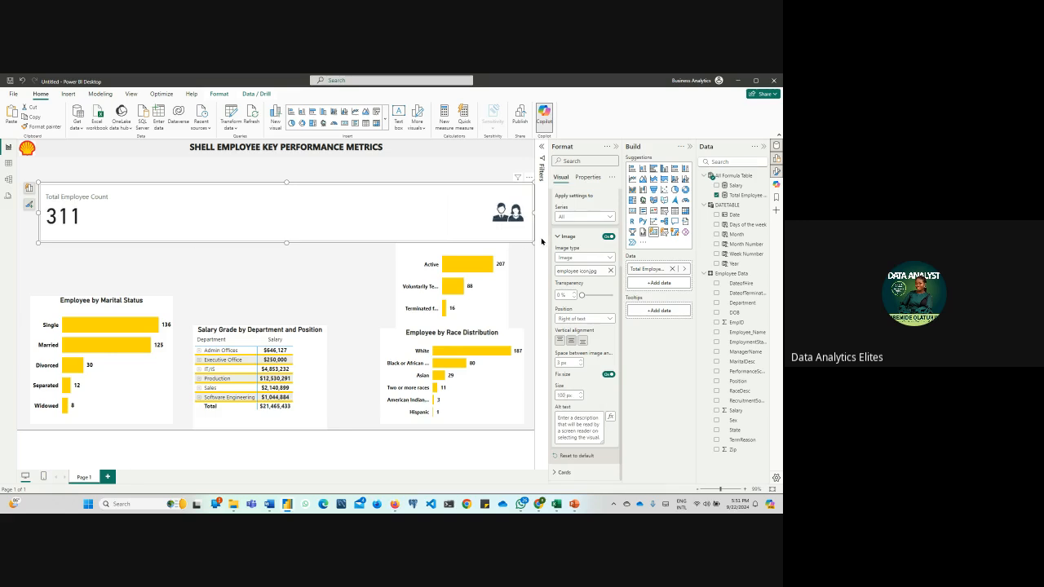
Narrow the Total Employee Count card to a compact box and shift it right, above the gap between the marital status chart and salary matrix
{"action": "left_click_drag", "start_coordinate": [541, 241], "coordinate": [176, 269]}
{"action": "left_click", "coordinate": [102, 256]}
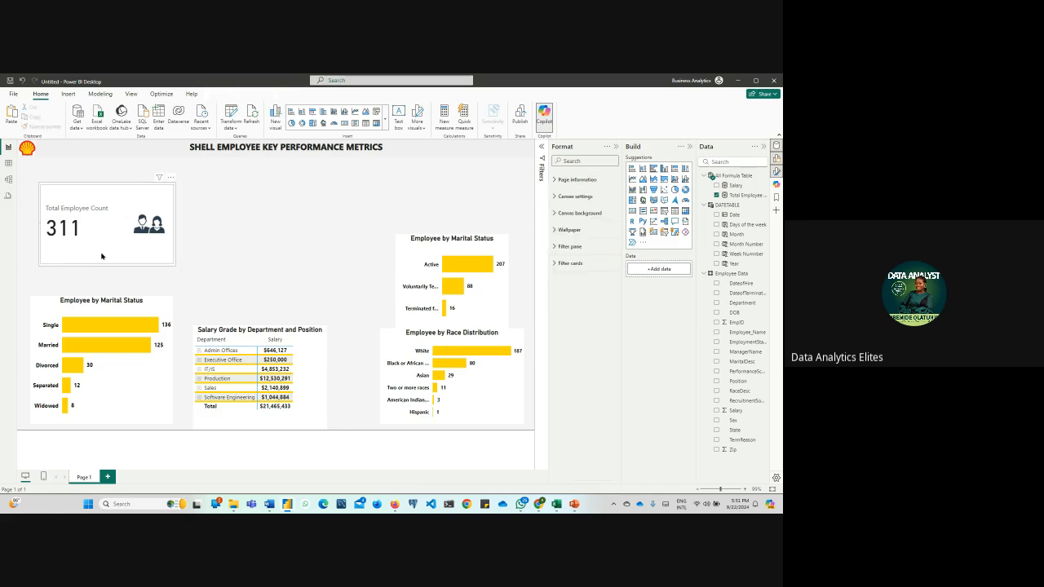
{"action": "left_click_drag", "start_coordinate": [102, 256], "coordinate": [194, 254]}
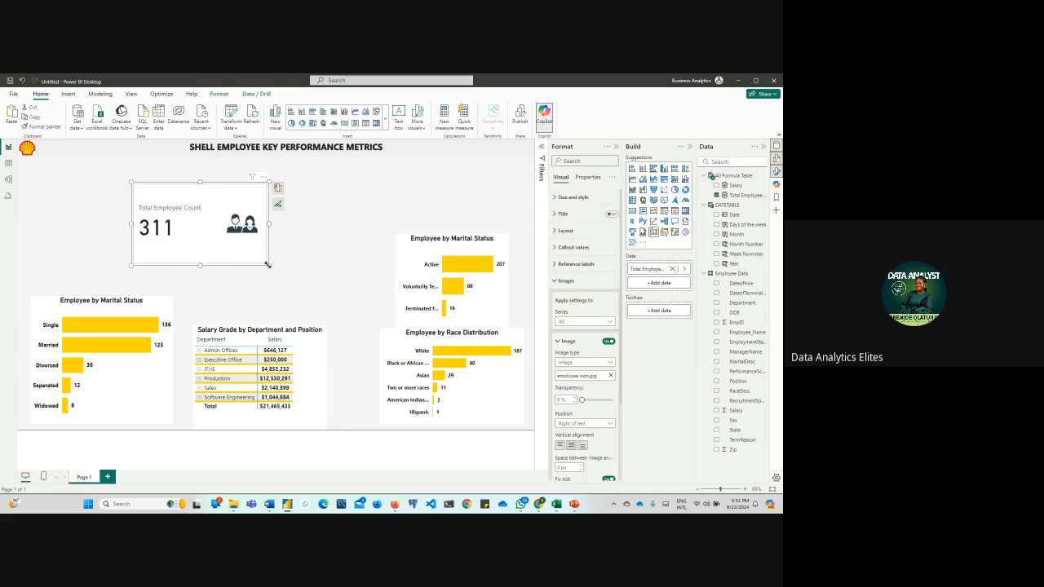
Shrink the Total Employee Count card to about 303 wide by 183 high and bring its format settings back
{"action": "mouse_move", "coordinate": [267, 264]}
{"action": "left_mouse_down"}
{"action": "mouse_move", "coordinate": [212, 248]}
{"action": "mouse_move", "coordinate": [254, 257]}
{"action": "left_mouse_up"}
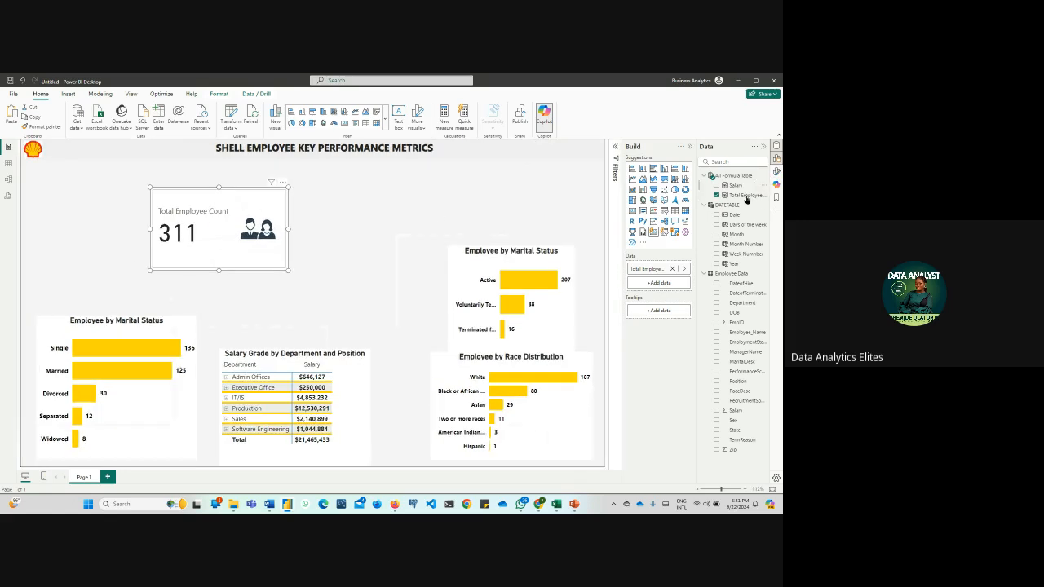
{"action": "left_click", "coordinate": [776, 171]}
{"action": "left_click", "coordinate": [776, 172]}
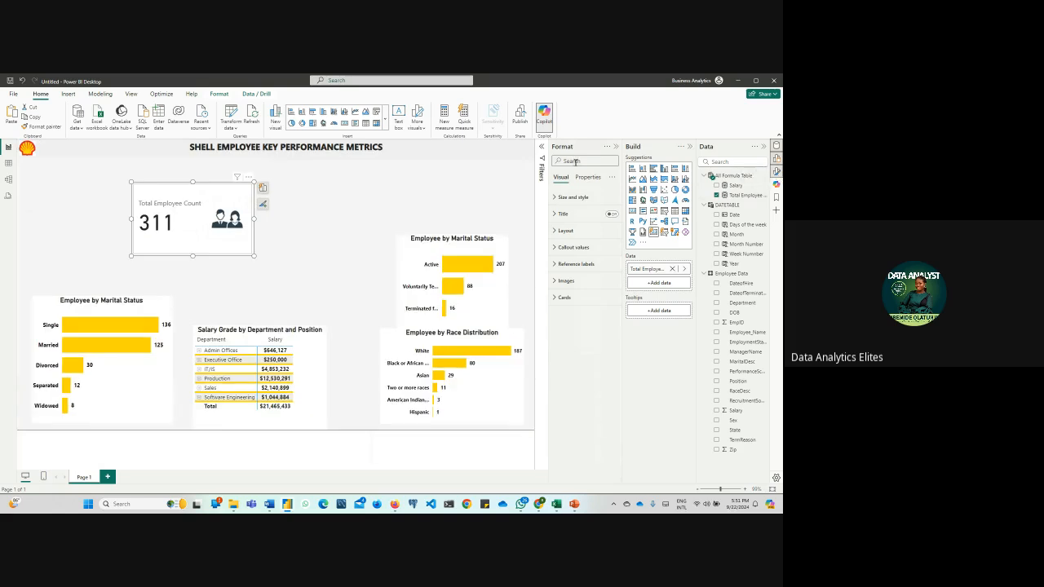
{"action": "left_click", "coordinate": [327, 258]}
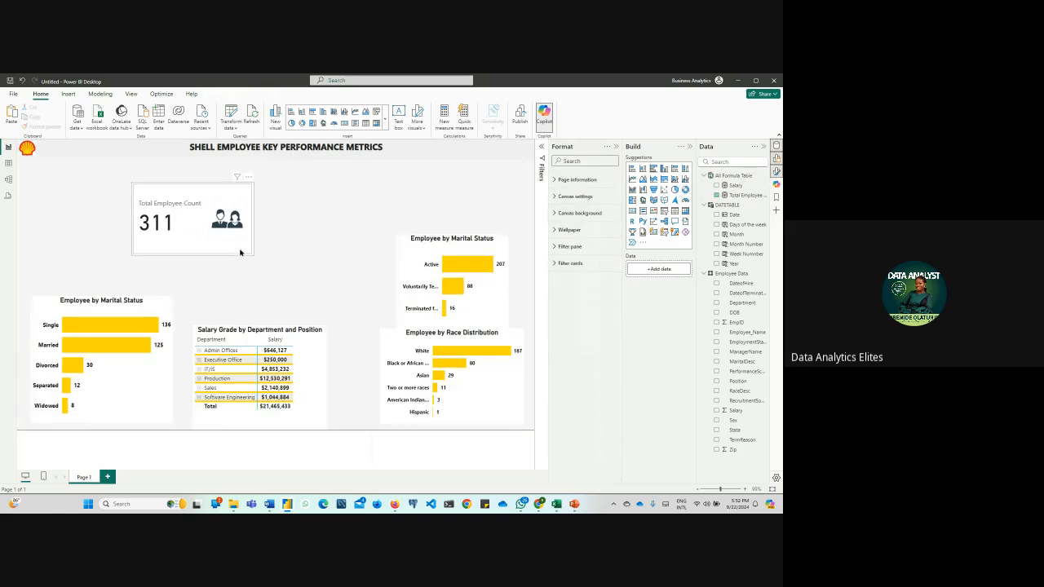
Turn on the Total Employee Count card's title with the text "Total Employees in Shell", bold and centred
{"action": "left_click", "coordinate": [238, 251]}
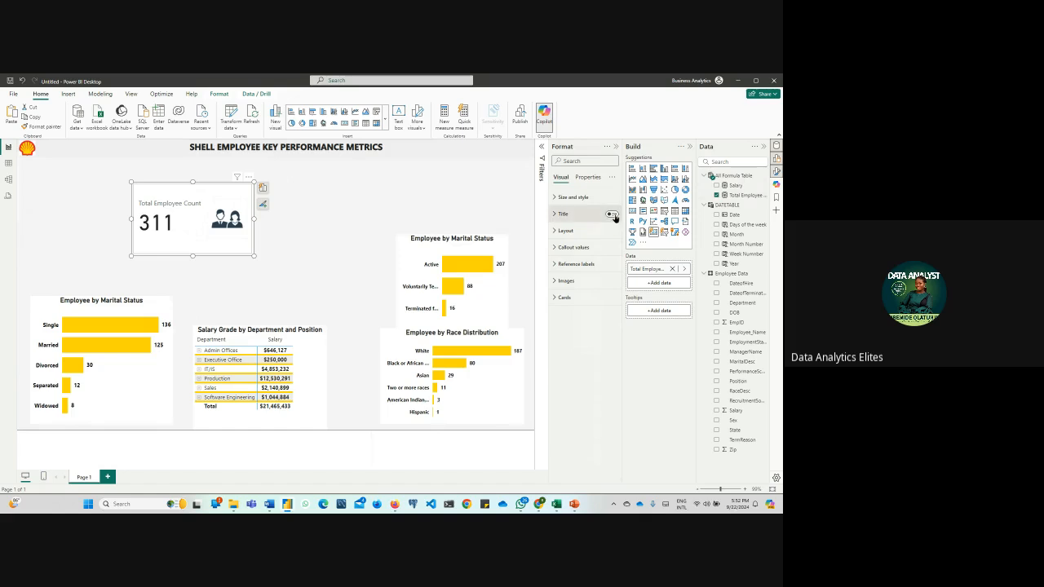
{"action": "left_click", "coordinate": [554, 199]}
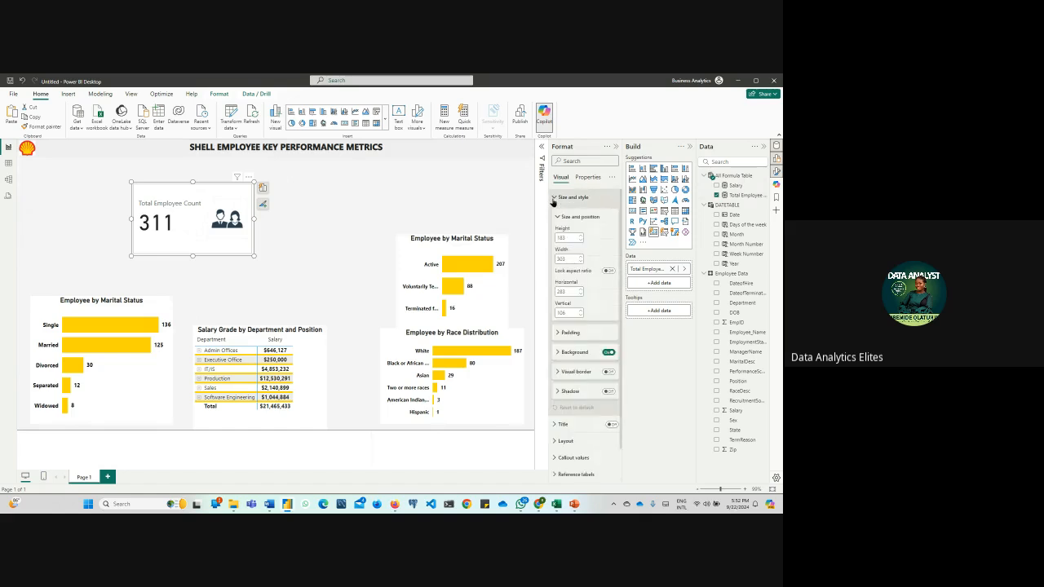
{"action": "left_click", "coordinate": [554, 199]}
{"action": "left_click", "coordinate": [611, 214]}
{"action": "left_click", "coordinate": [555, 214]}
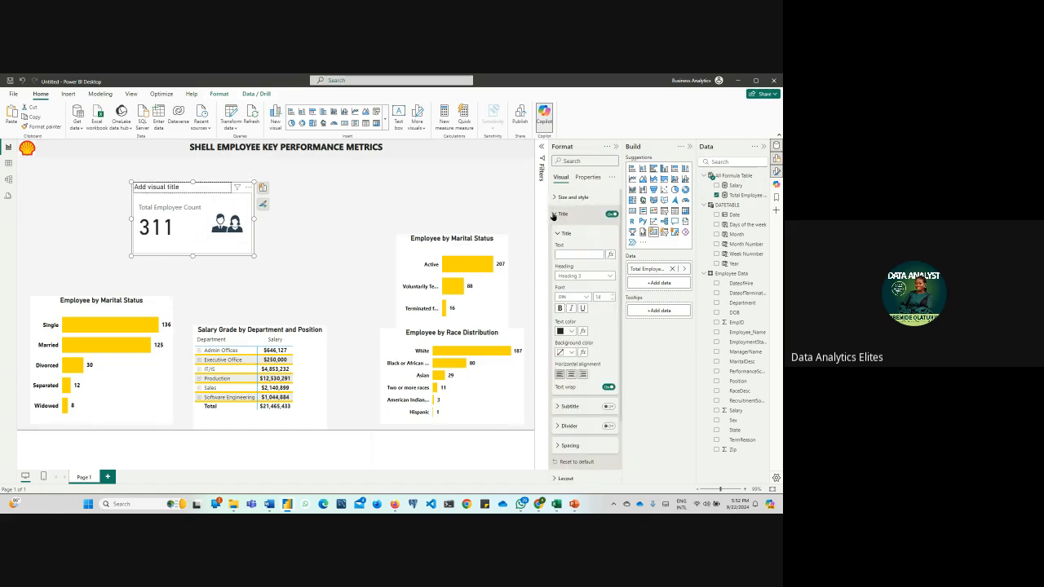
{"action": "left_click", "coordinate": [580, 251]}
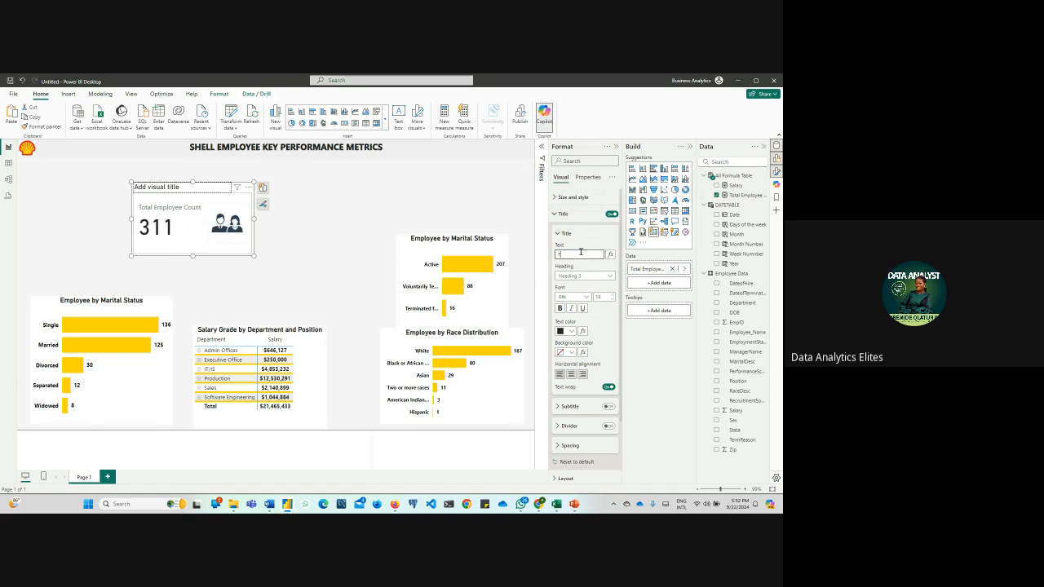
{"action": "type", "text": "Total Employees"}
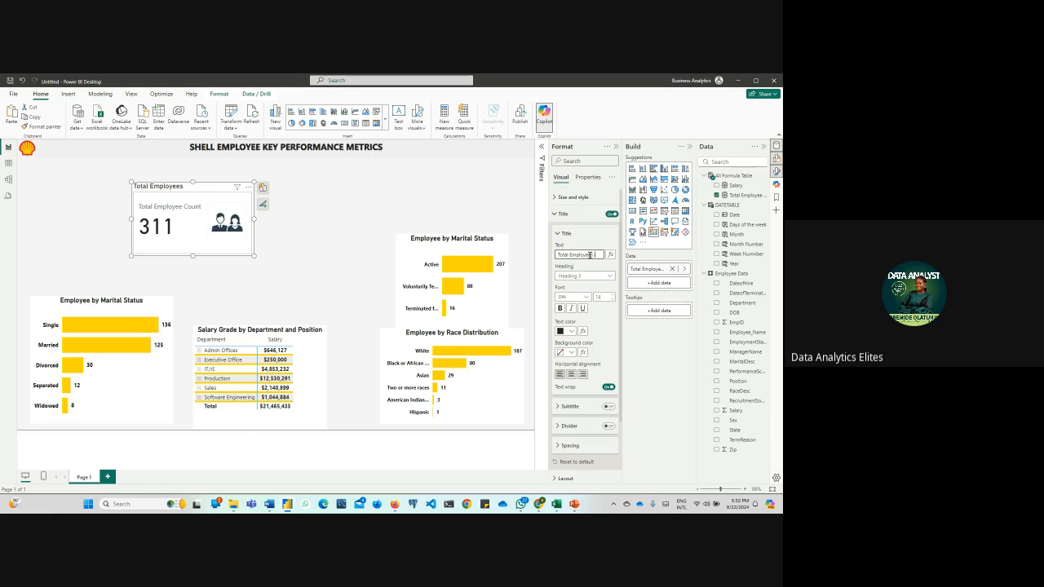
{"action": "type", "text": "Shell"}
{"action": "left_click", "coordinate": [571, 373]}
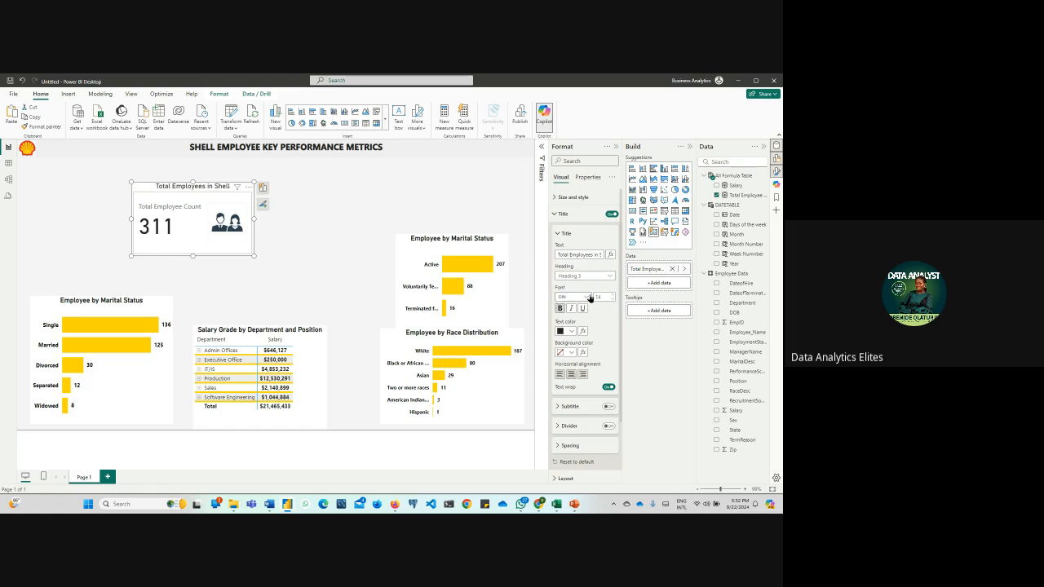
{"action": "left_click", "coordinate": [556, 215]}
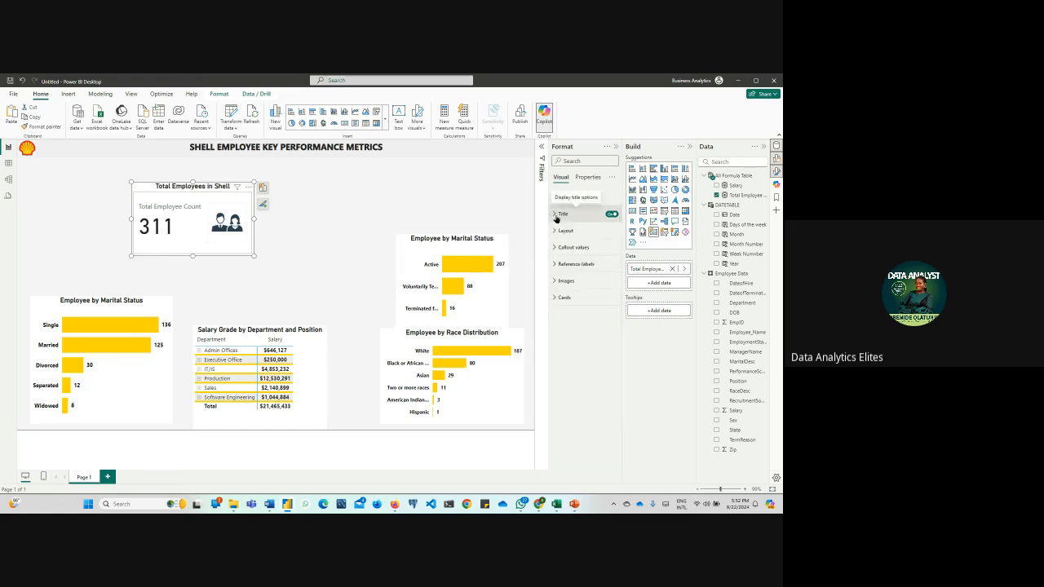
Turn off the callout label on the Total Employee Count card
{"action": "left_click", "coordinate": [554, 249]}
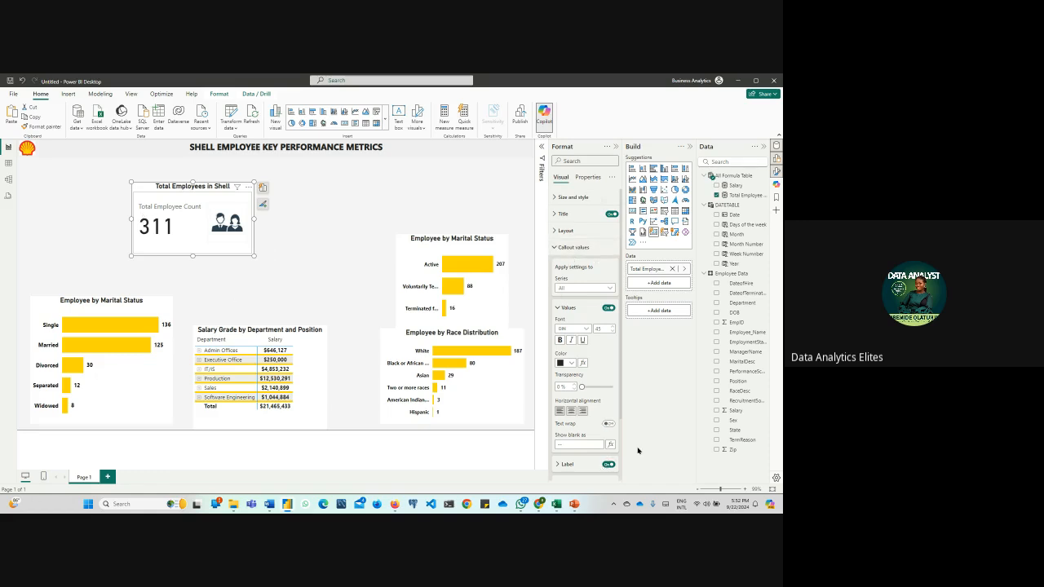
{"action": "left_click", "coordinate": [608, 464]}
{"action": "left_click", "coordinate": [553, 247]}
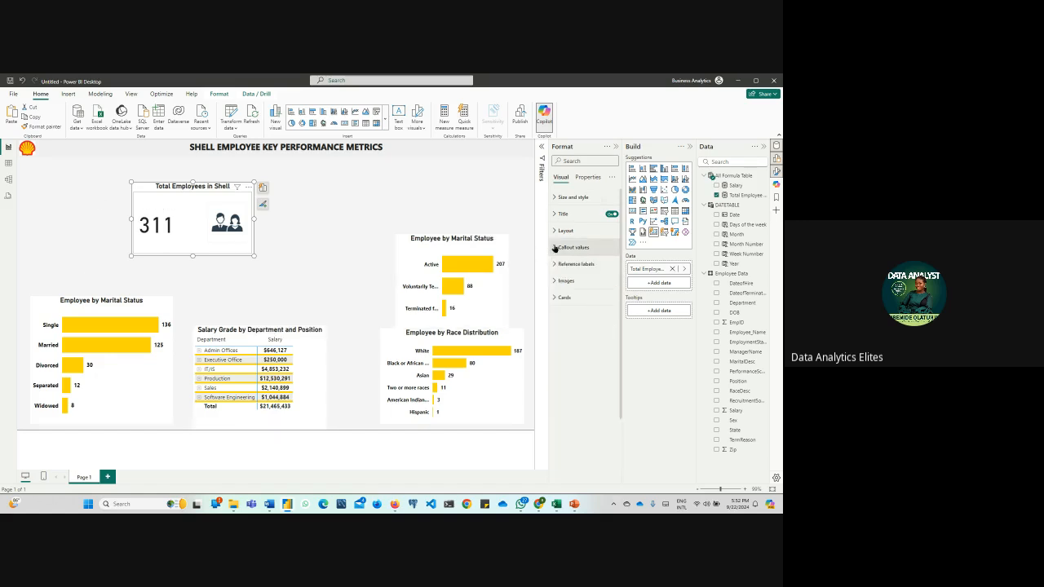
Try the Table layout style on the card, return it to Cards, and set the space between cards to 7 px
{"action": "left_click", "coordinate": [553, 232]}
{"action": "left_click", "coordinate": [595, 294]}
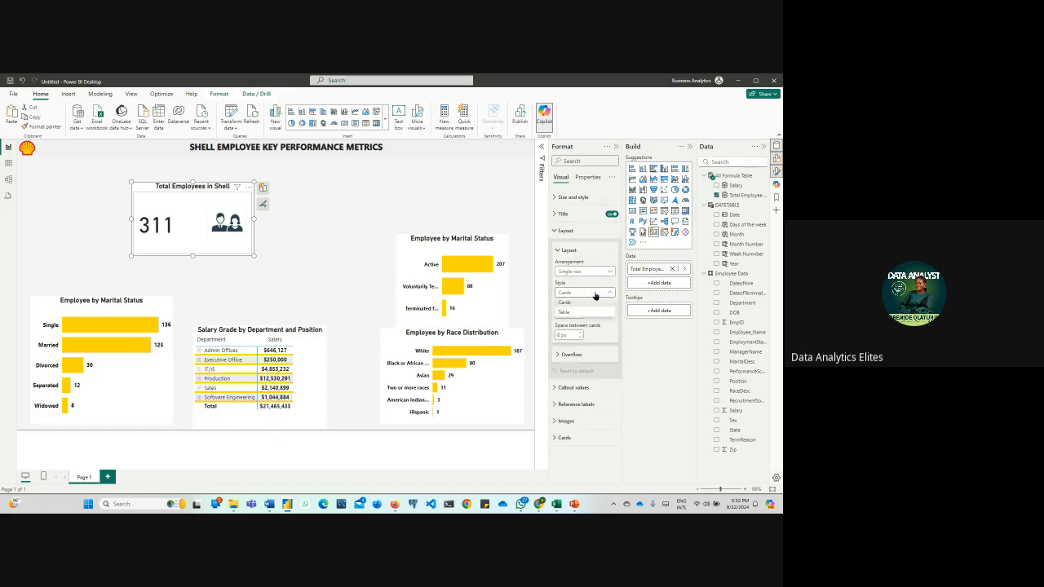
{"action": "left_click", "coordinate": [592, 312]}
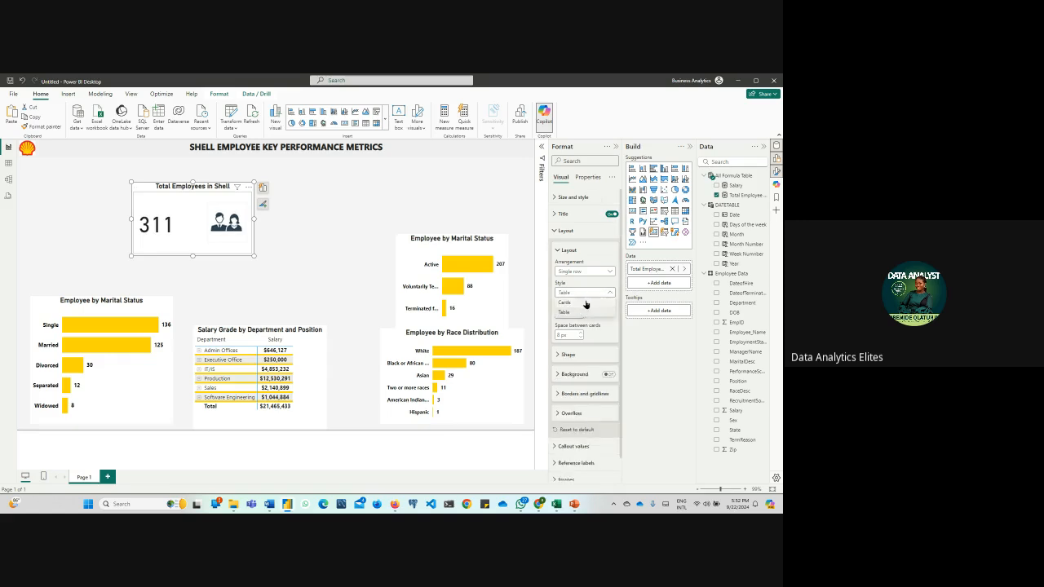
{"action": "left_click", "coordinate": [586, 301]}
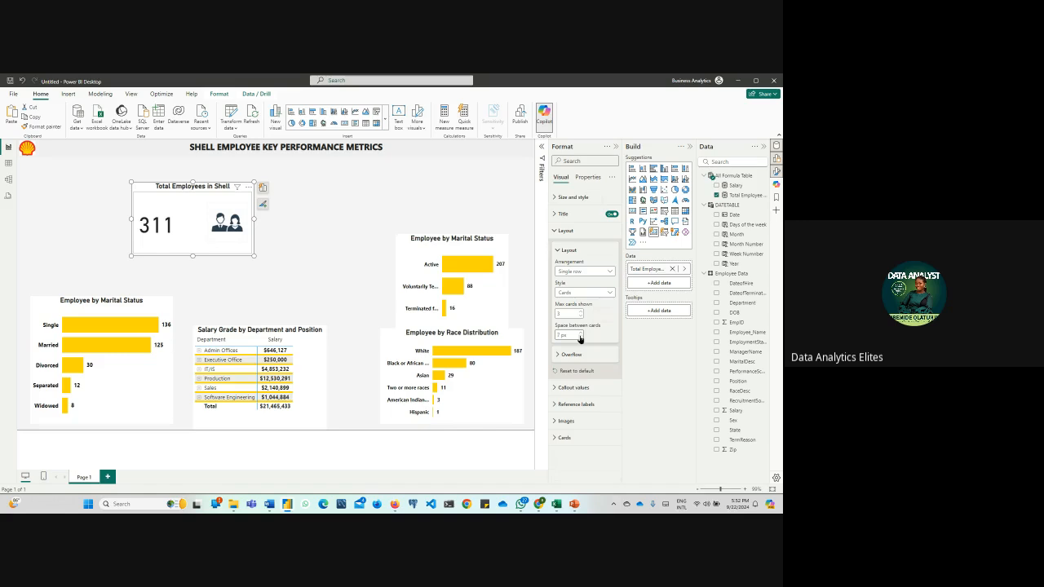
{"action": "left_click", "coordinate": [563, 231]}
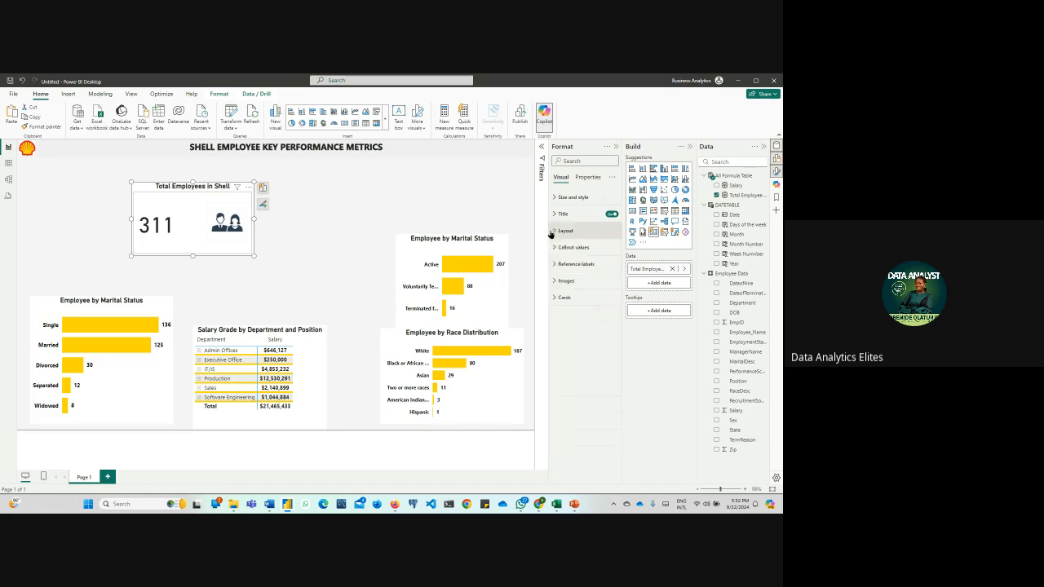
{"action": "left_click", "coordinate": [554, 264]}
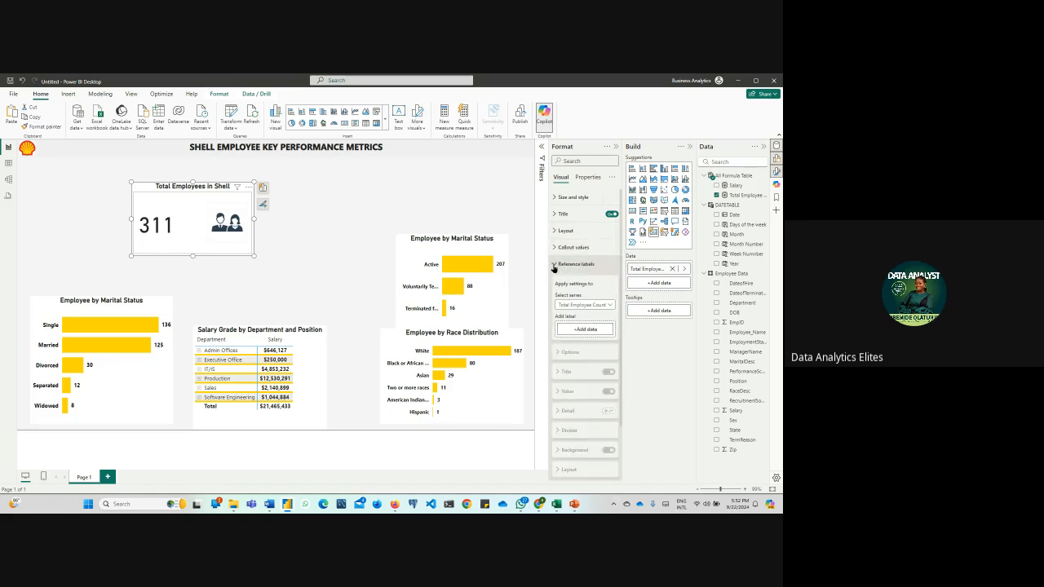
{"action": "left_click", "coordinate": [554, 265]}
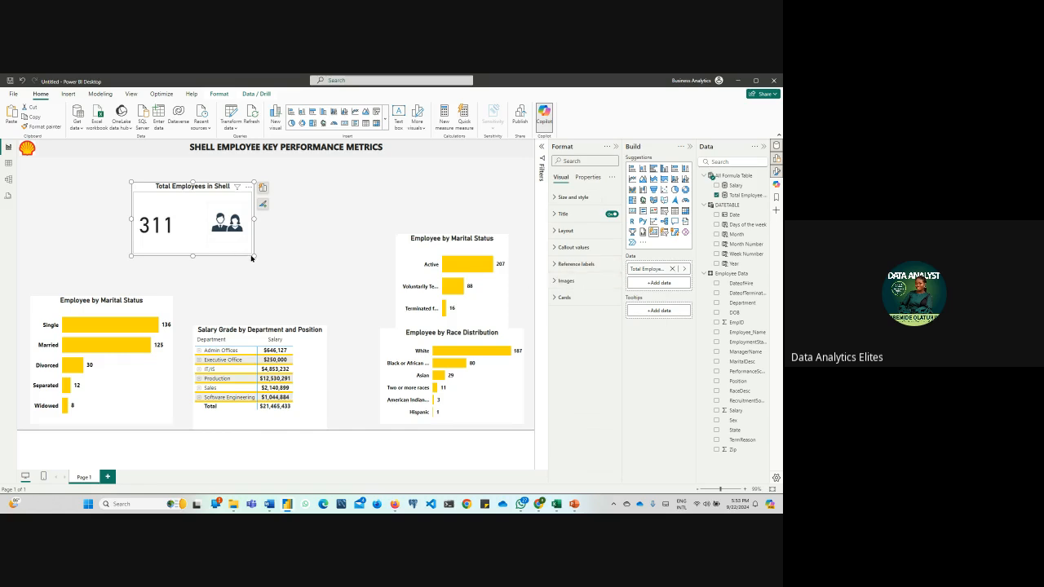
Set the card's callout value font to size 30 and bold
{"action": "left_click", "coordinate": [558, 248]}
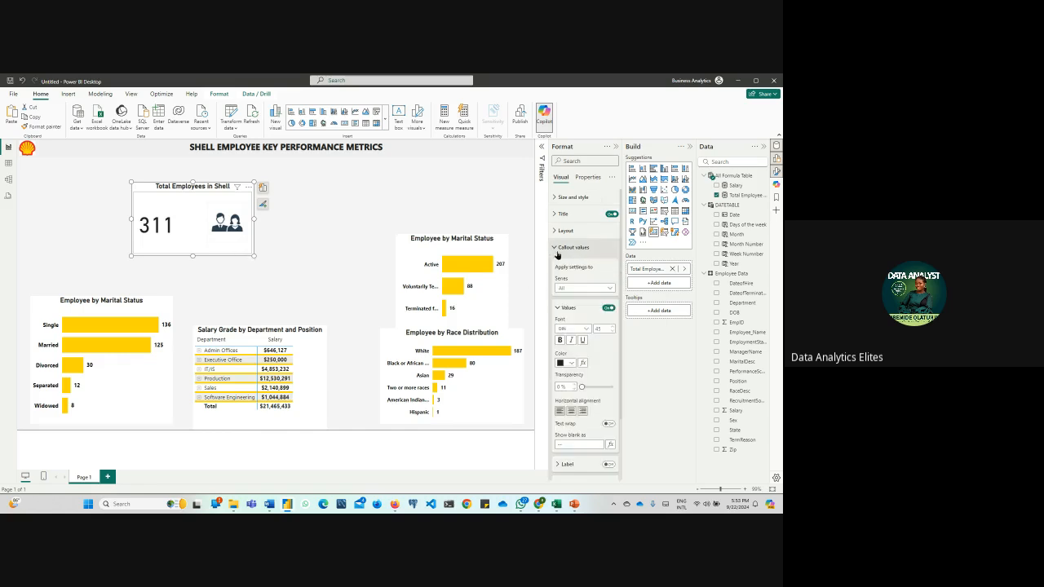
{"action": "left_click", "coordinate": [613, 332]}
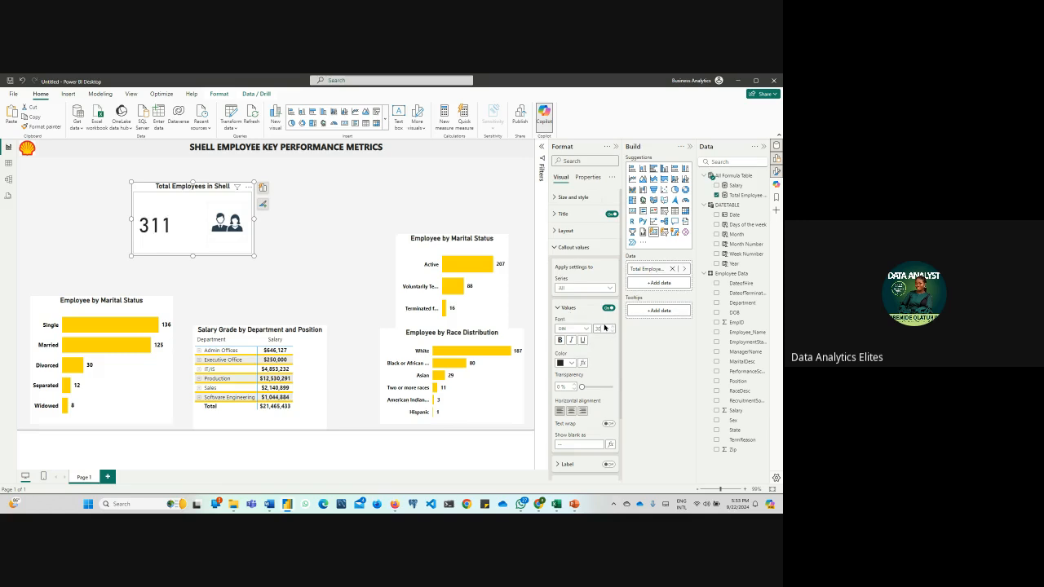
{"action": "left_click", "coordinate": [605, 328]}
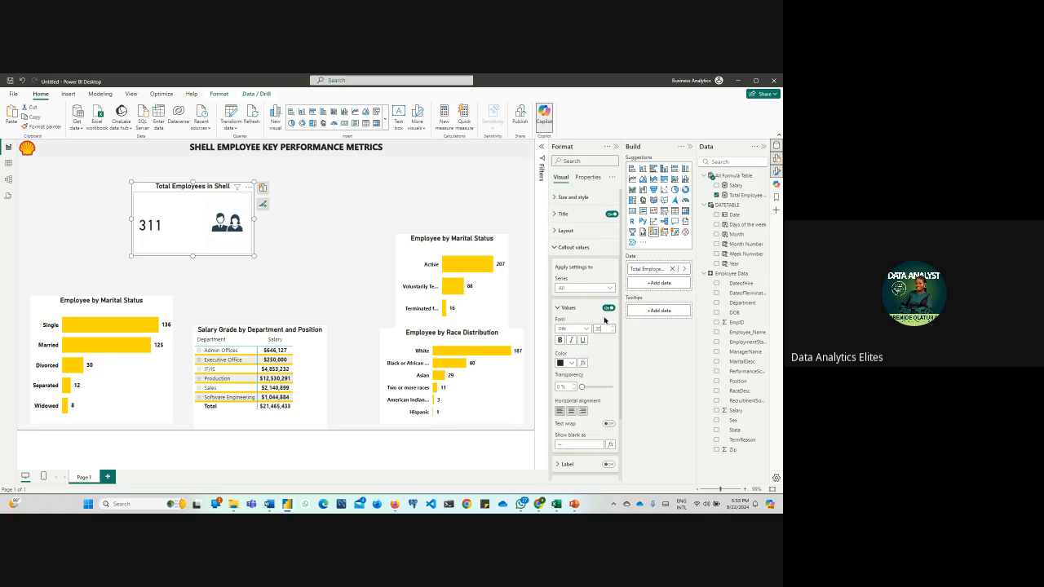
{"action": "left_click", "coordinate": [560, 340]}
{"action": "scroll", "coordinate": [573, 345], "scroll_direction": "down", "scroll_amount": 2}
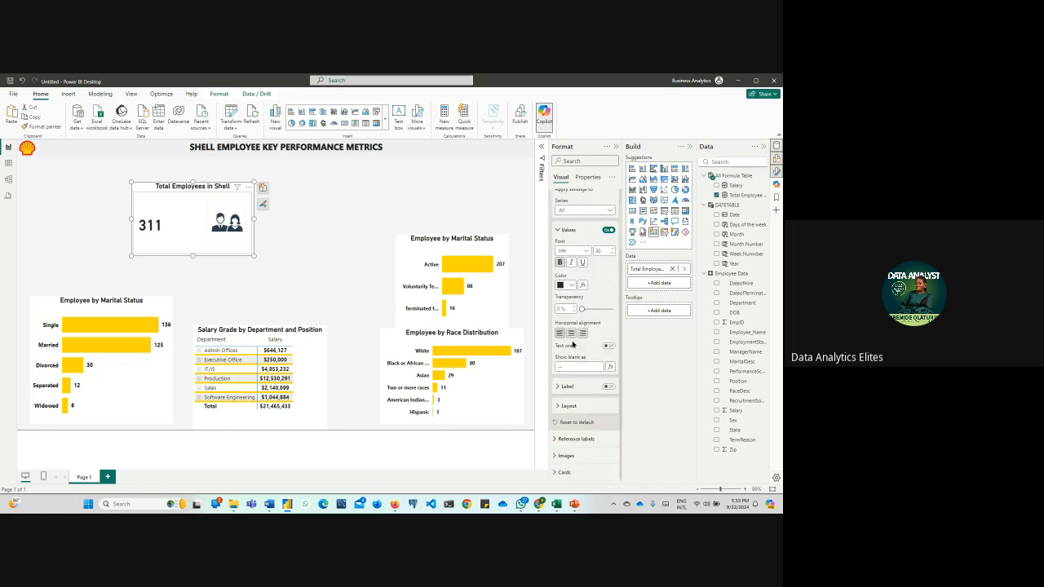
Try centring the callout value, shrink the card closely around its number and icon, and align the value left
{"action": "left_click", "coordinate": [571, 334]}
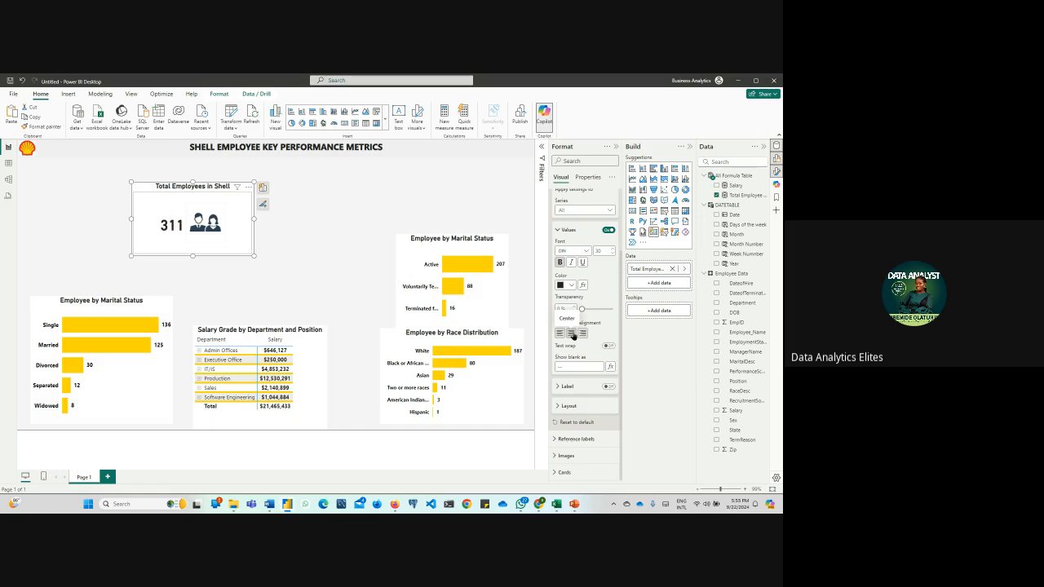
{"action": "left_click_drag", "start_coordinate": [253, 255], "coordinate": [218, 246]}
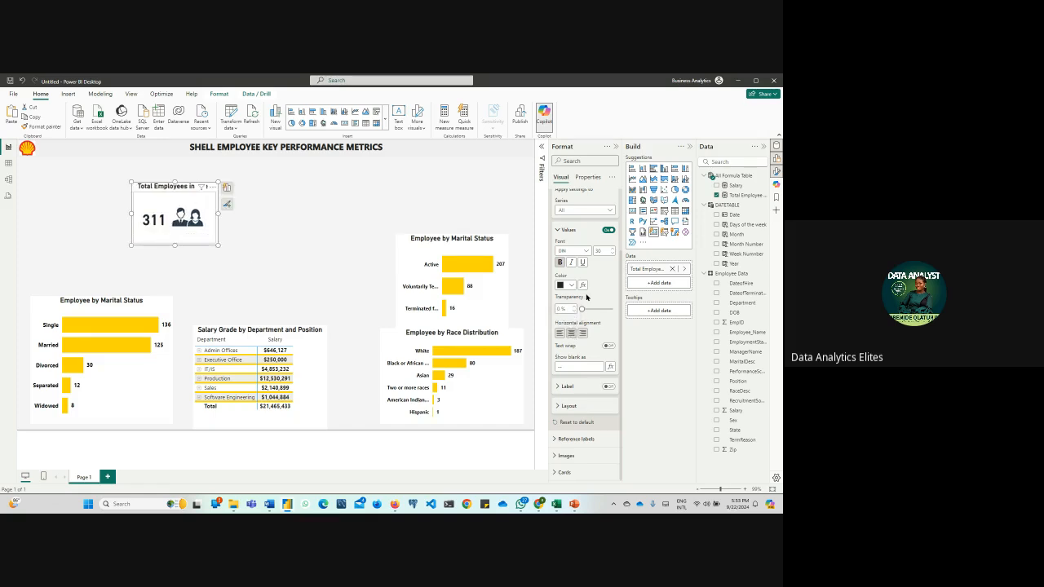
{"action": "left_click", "coordinate": [560, 334]}
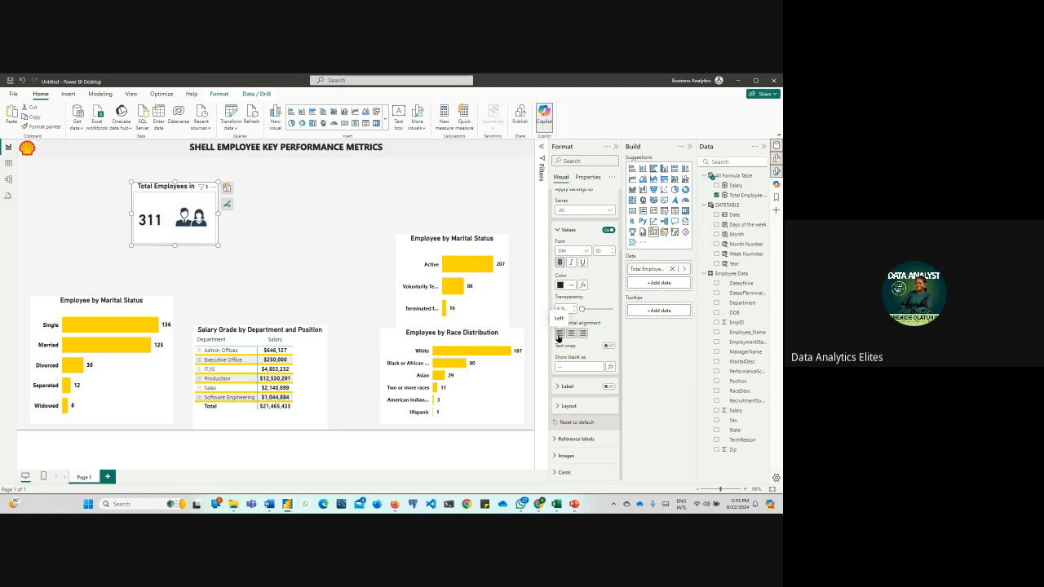
{"action": "left_click", "coordinate": [554, 230]}
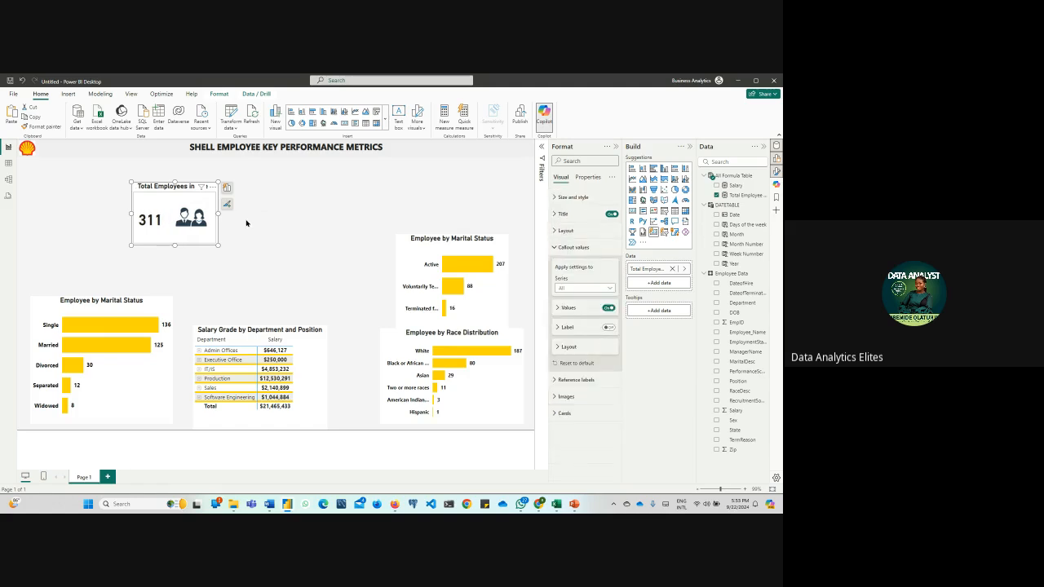
Move the Total Employees in Shell card to the left edge of the report page, directly beneath the Shell logo
{"action": "left_click", "coordinate": [260, 234]}
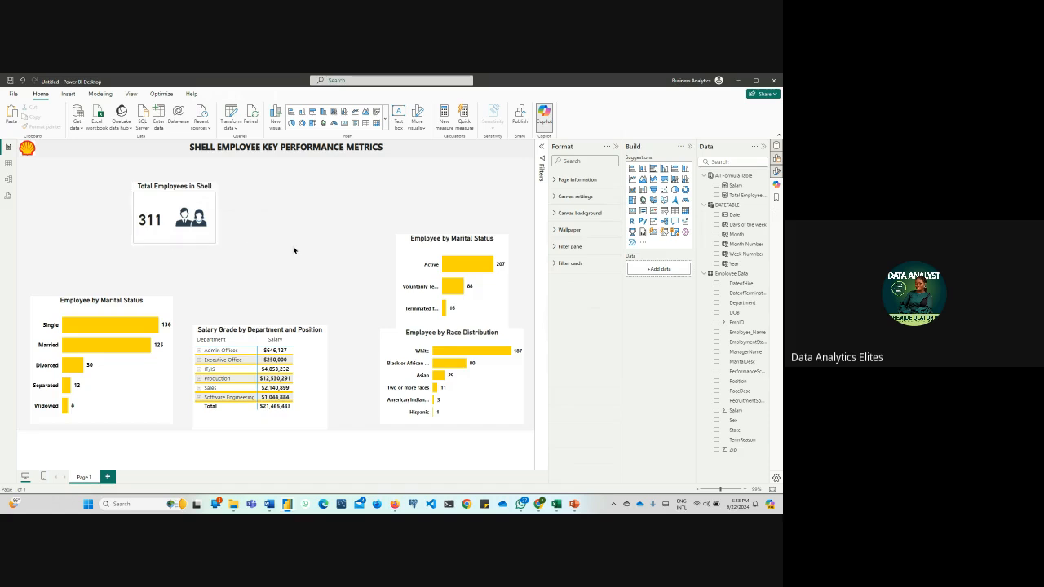
{"action": "left_click_drag", "start_coordinate": [204, 243], "coordinate": [87, 222]}
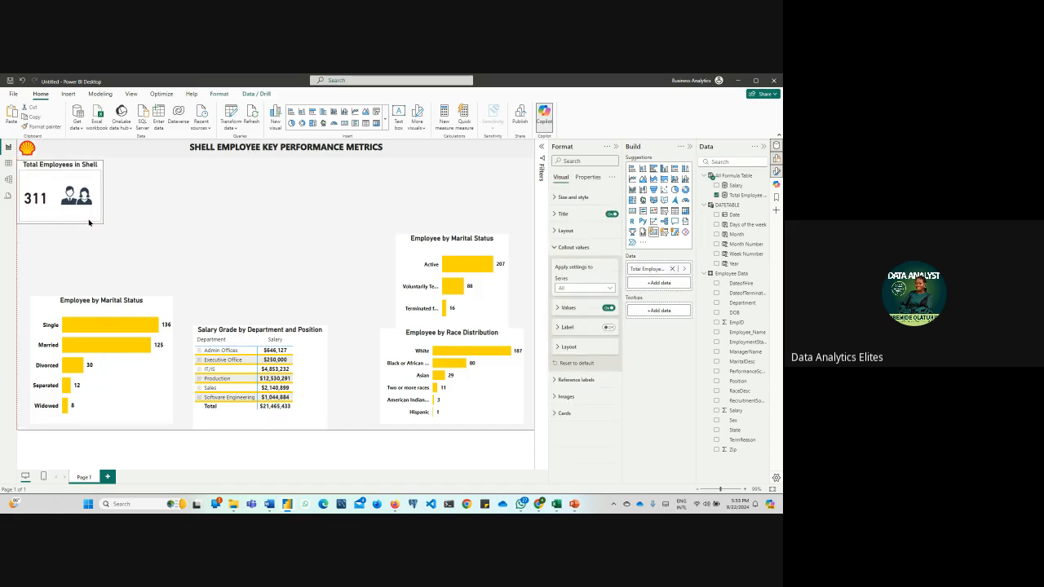
{"action": "left_click", "coordinate": [208, 225]}
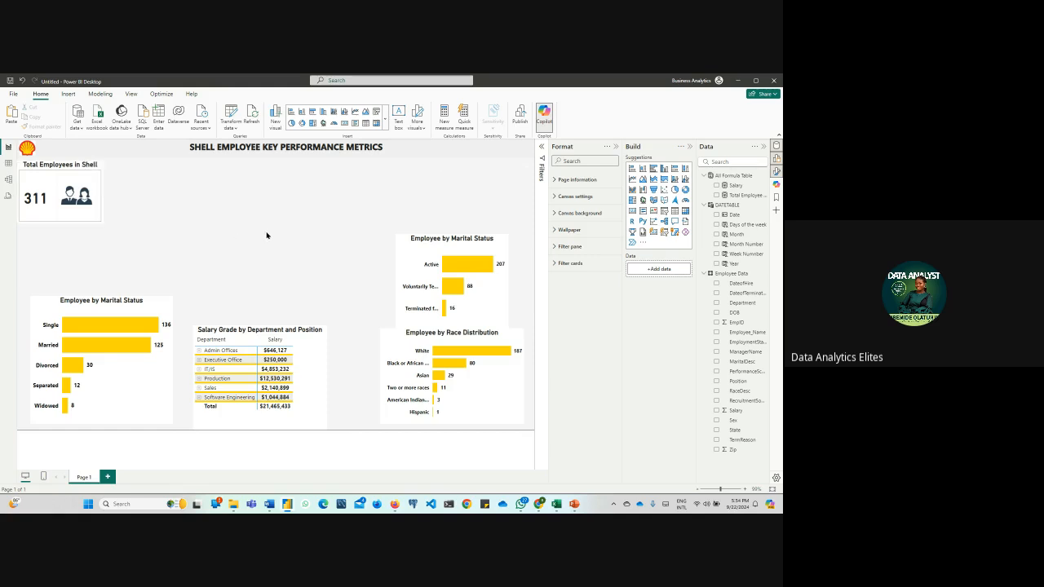
Create a measure named Total Female Employees, starting its formula with CALCULATE over [Total Employee Count]
{"action": "left_click", "coordinate": [446, 113]}
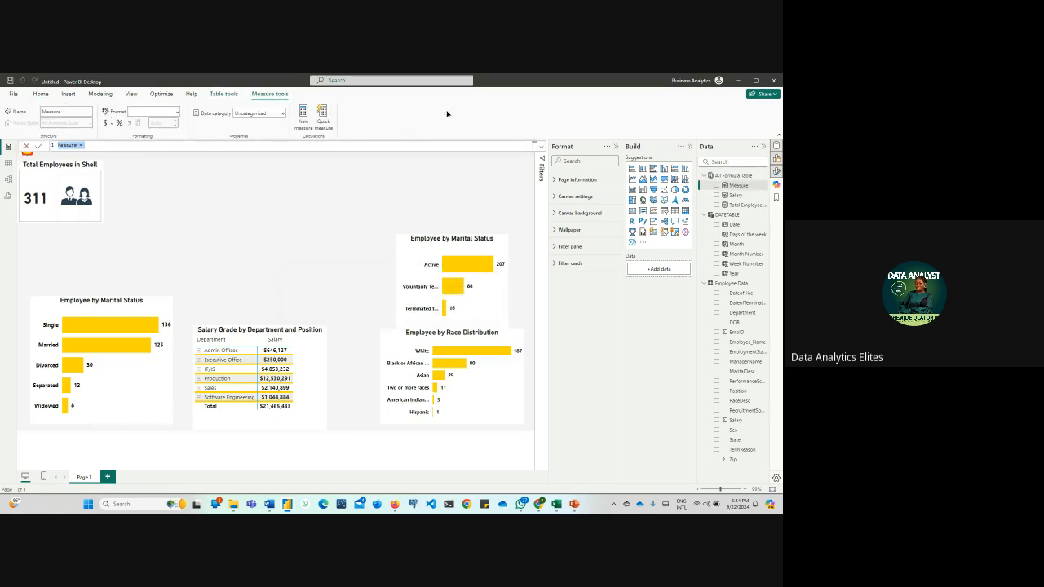
{"action": "type", "text": "Pe"}
{"action": "key", "text": "BackSpace"}
{"action": "key", "text": "BackSpace"}
{"action": "key", "text": "BackSpace"}
{"action": "key", "text": "BackSpace"}
{"action": "type", "text": "Total Female Employees = CALCULATE("}
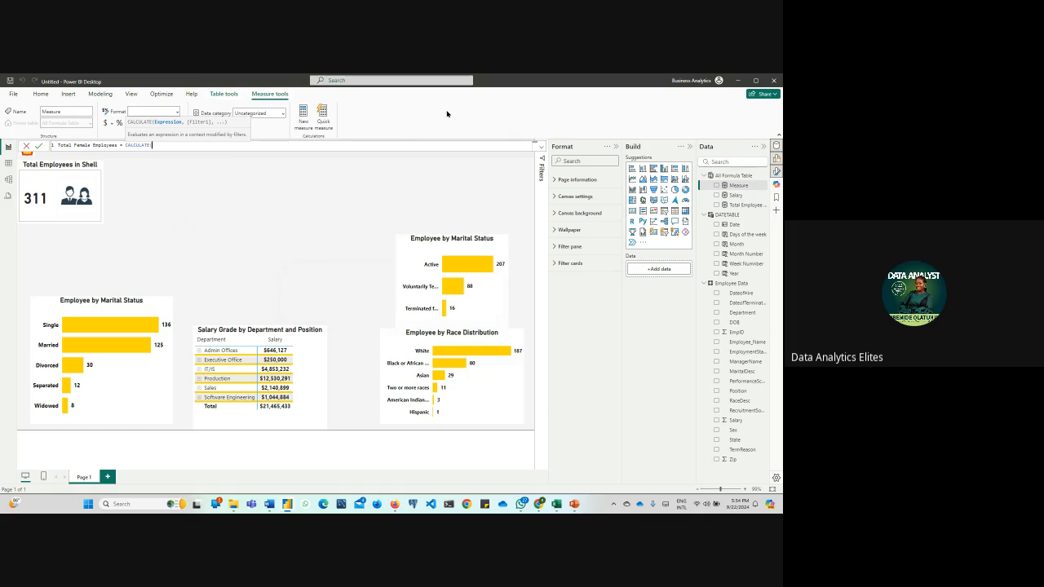
{"action": "type", "text": "tota"}
{"action": "key", "text": "Tab"}
{"action": "type", "text": ","}
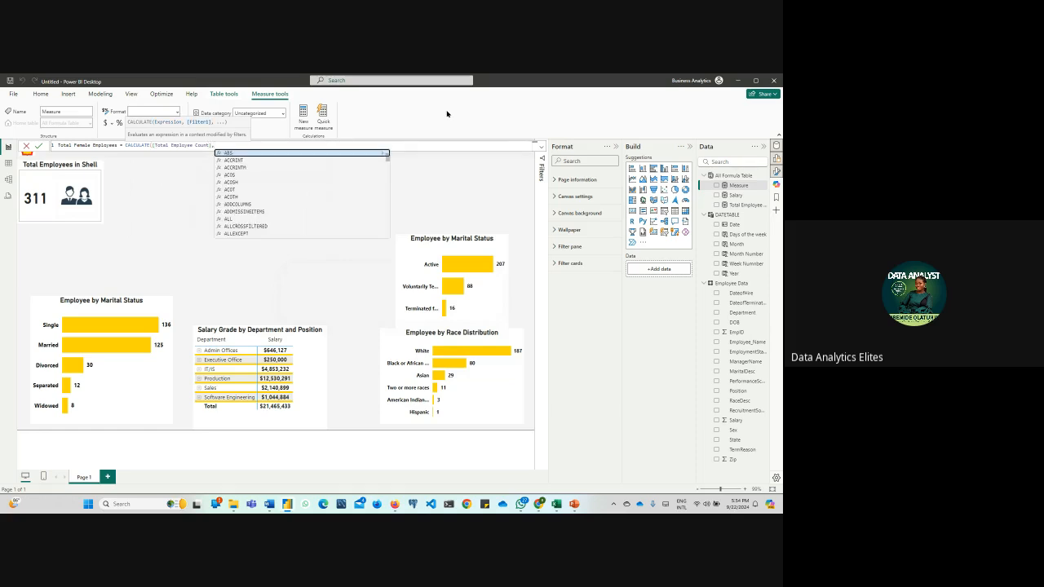
{"action": "type", "text": "gen"}
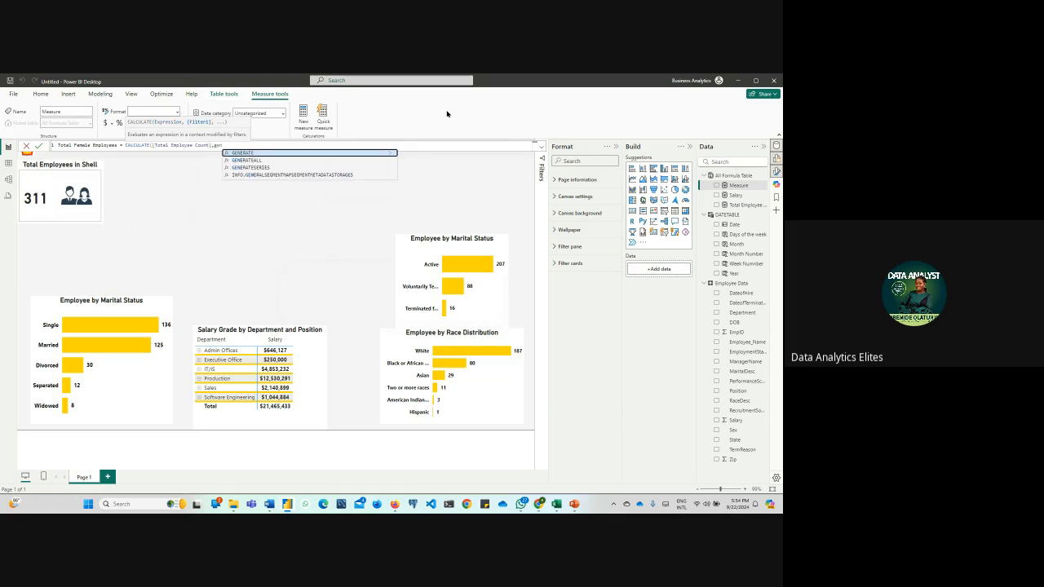
{"action": "type", "text": "de"}
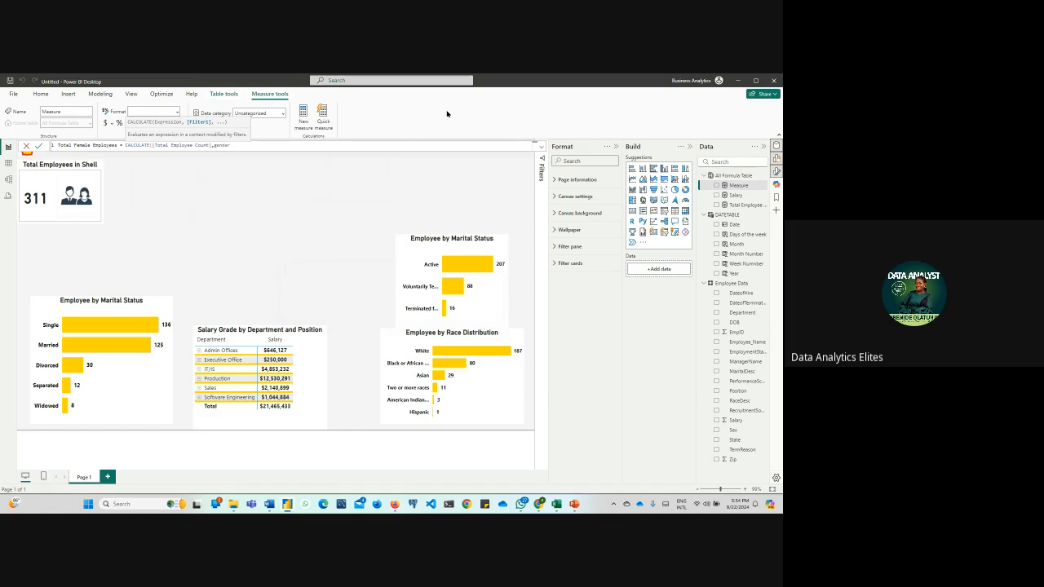
{"action": "type", "text": "r"}
Add the Sex column from Employee Data as the filter column in the CALCULATE formula
{"action": "key", "text": "BackSpace"}
{"action": "key", "text": "BackSpace"}
{"action": "key", "text": "BackSpace"}
{"action": "key", "text": "BackSpace"}
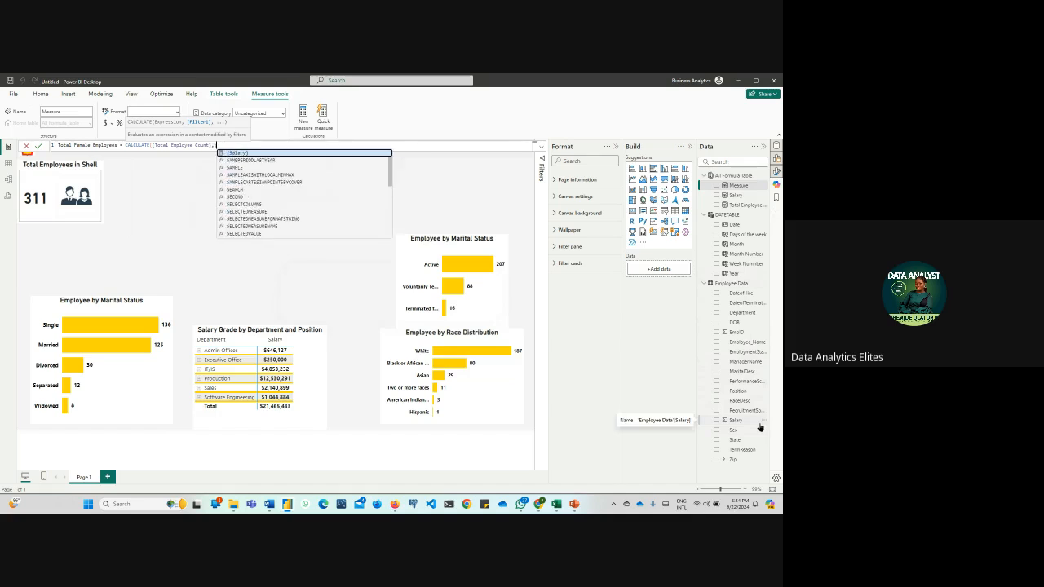
{"action": "type", "text": "sex"}
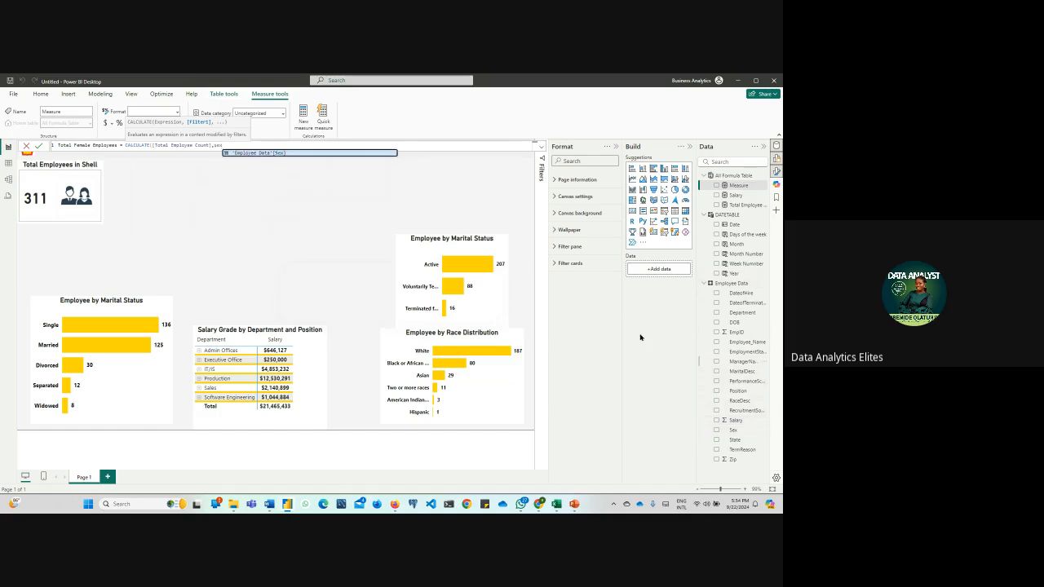
{"action": "left_click", "coordinate": [269, 154]}
{"action": "type", "text": ")"}
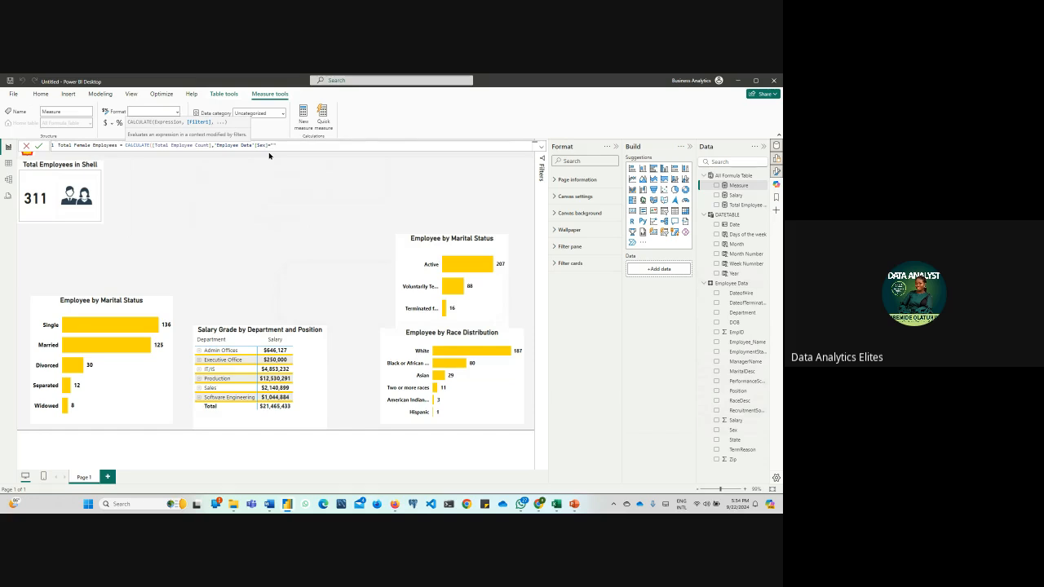
{"action": "type", "text": "Female\")"}
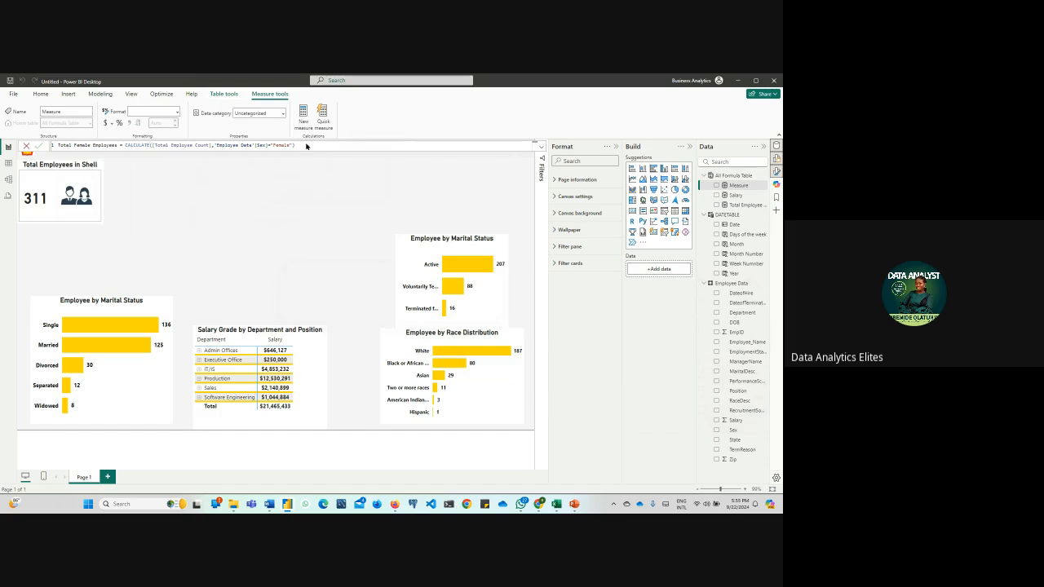
Complete the Sex filter with the value "Female", commit the measure and format it with a thousands separator
{"action": "key", "text": "Return"}
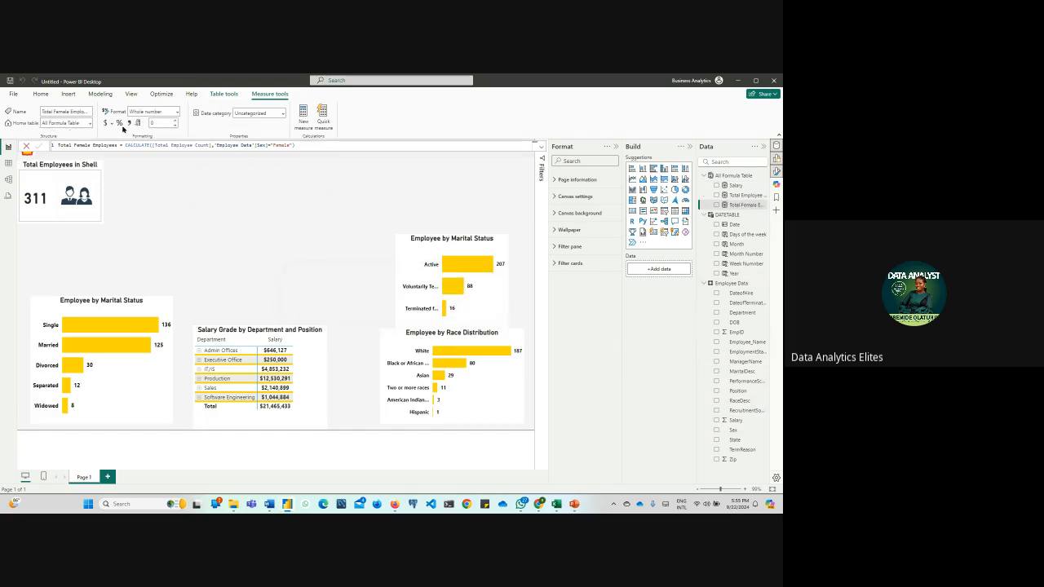
{"action": "left_click", "coordinate": [128, 123]}
{"action": "left_click", "coordinate": [282, 224]}
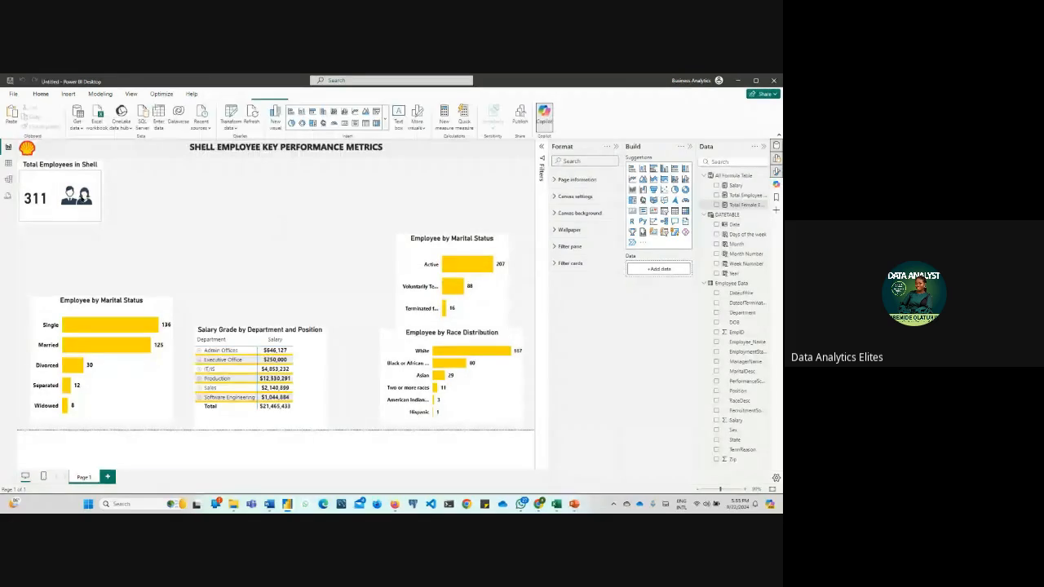
Duplicate the Total Employees in Shell card and place the copy beside the original
{"action": "left_click", "coordinate": [65, 196]}
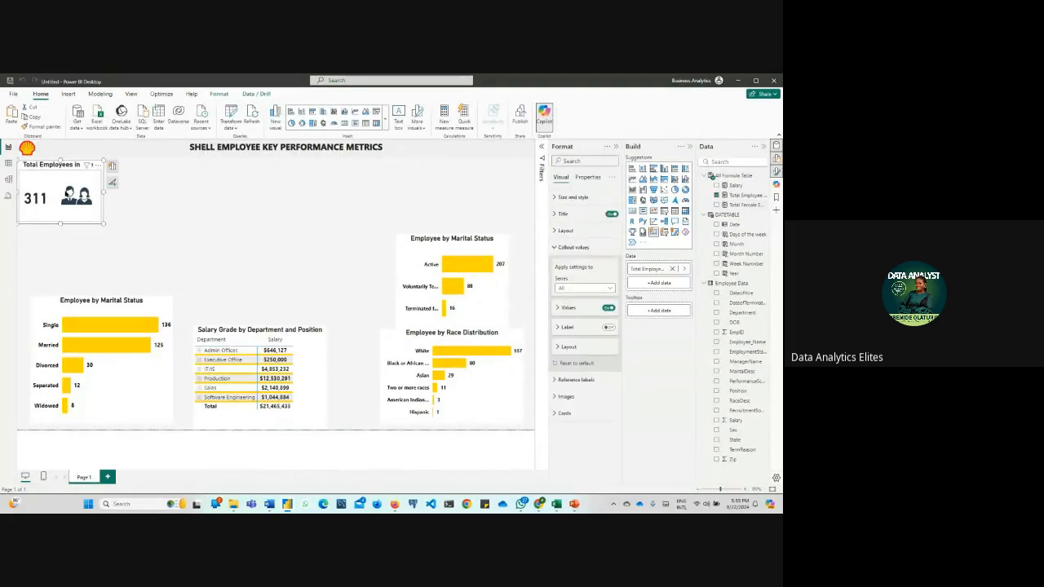
{"action": "key", "text": "ctrl+v"}
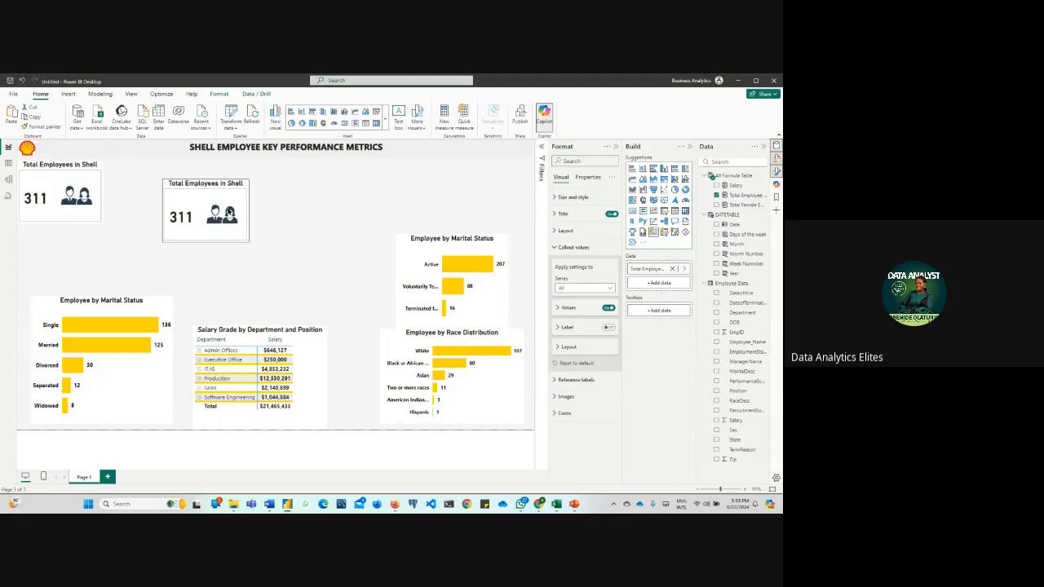
{"action": "left_click_drag", "start_coordinate": [230, 214], "coordinate": [212, 206]}
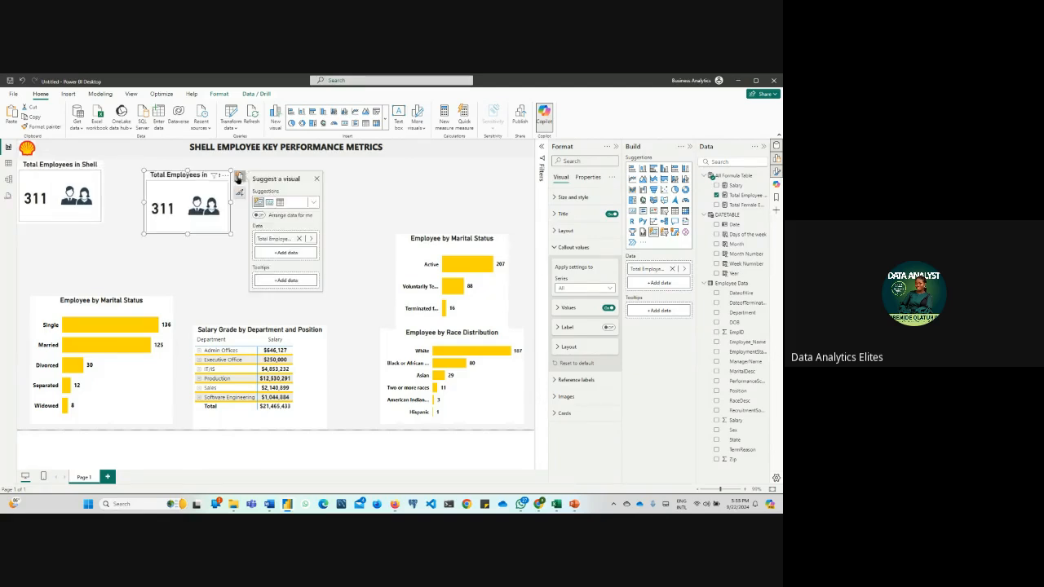
Replace the copied card's field with the Total Female Employees measure and enlarge the card
{"action": "left_click", "coordinate": [299, 239]}
{"action": "left_click", "coordinate": [285, 238]}
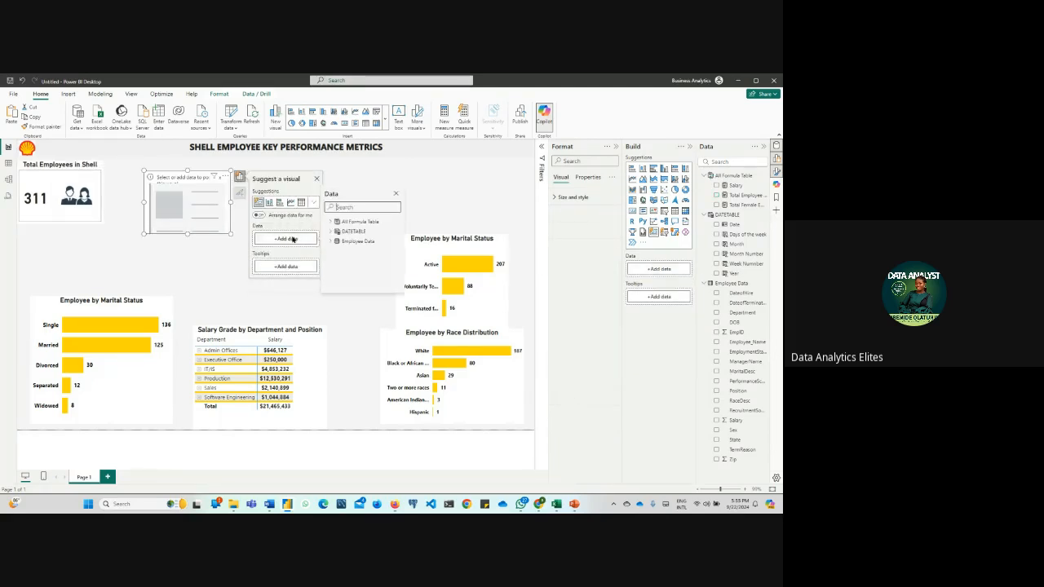
{"action": "left_click", "coordinate": [330, 222]}
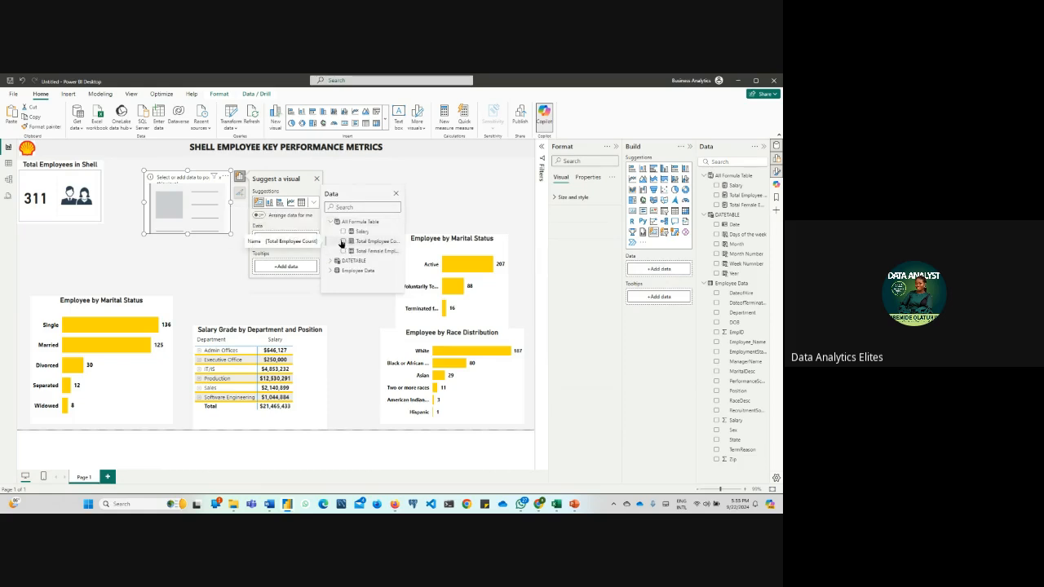
{"action": "left_click", "coordinate": [342, 242]}
{"action": "left_click", "coordinate": [341, 242]}
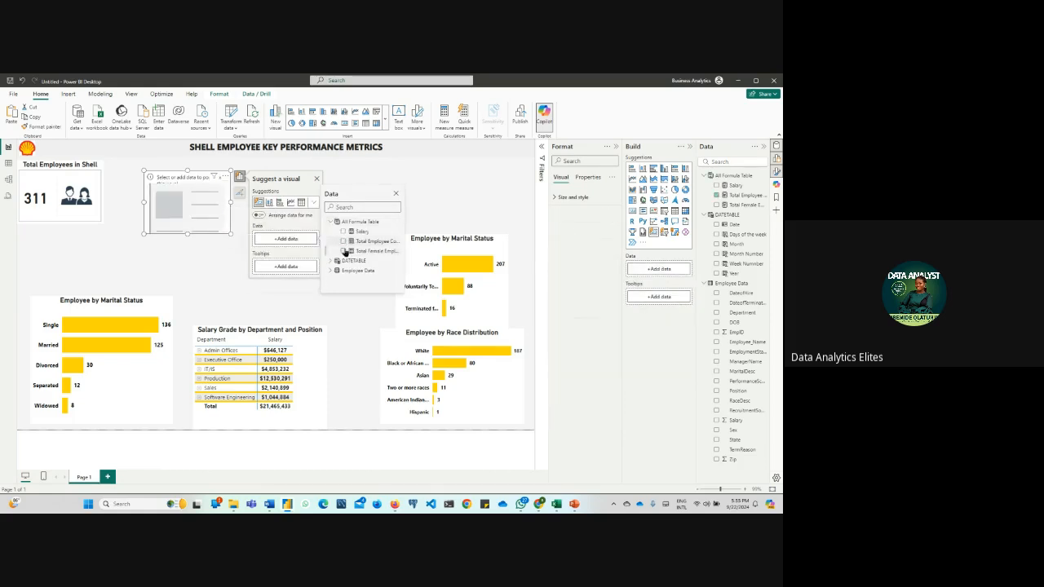
{"action": "left_click", "coordinate": [342, 250]}
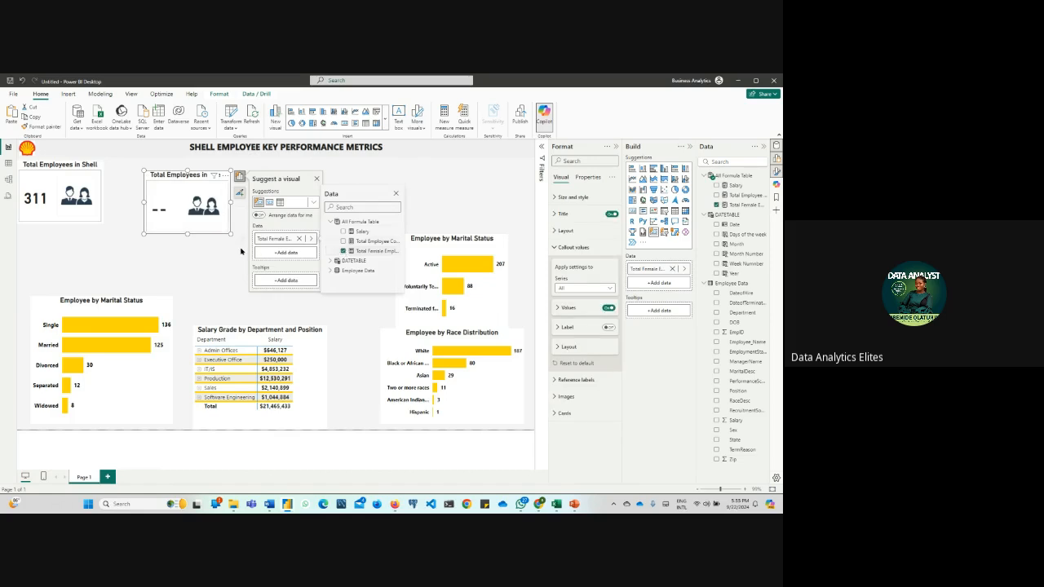
{"action": "left_click_drag", "start_coordinate": [230, 234], "coordinate": [270, 258]}
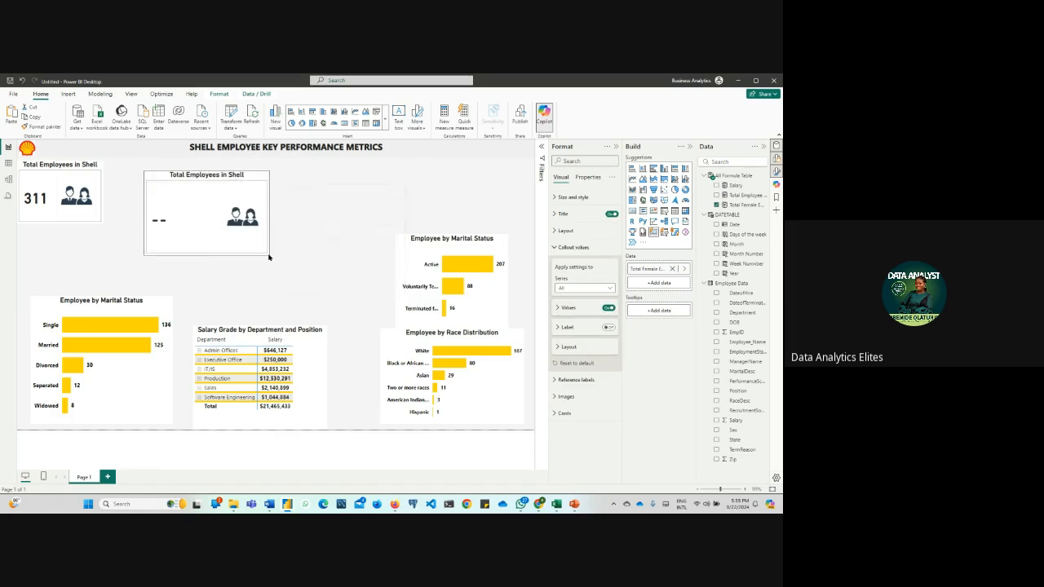
Check how gender values are written in the Sex column of the Employee Data table, and return to the report
{"action": "left_click", "coordinate": [8, 163]}
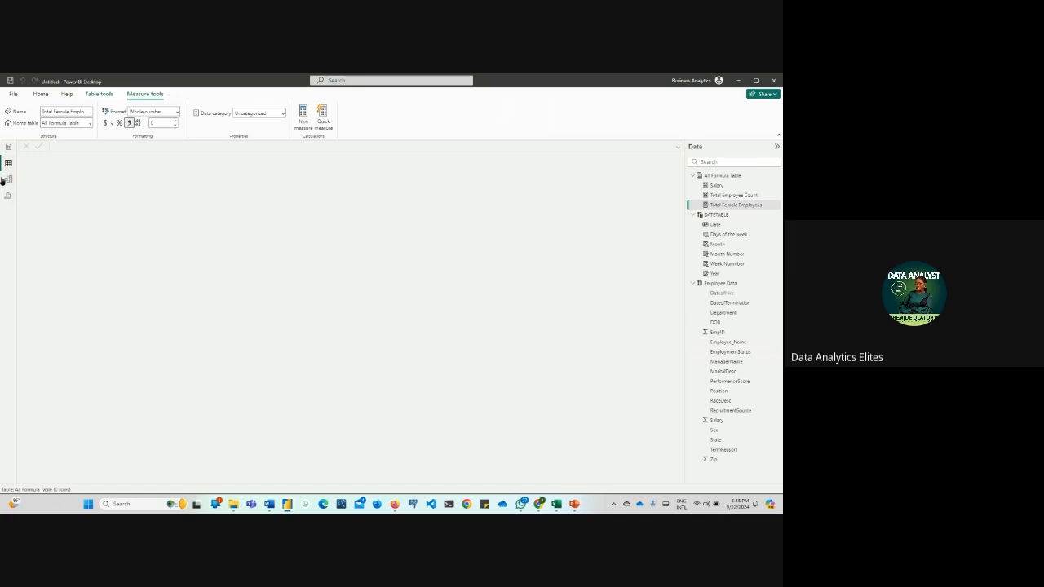
{"action": "left_click", "coordinate": [707, 284]}
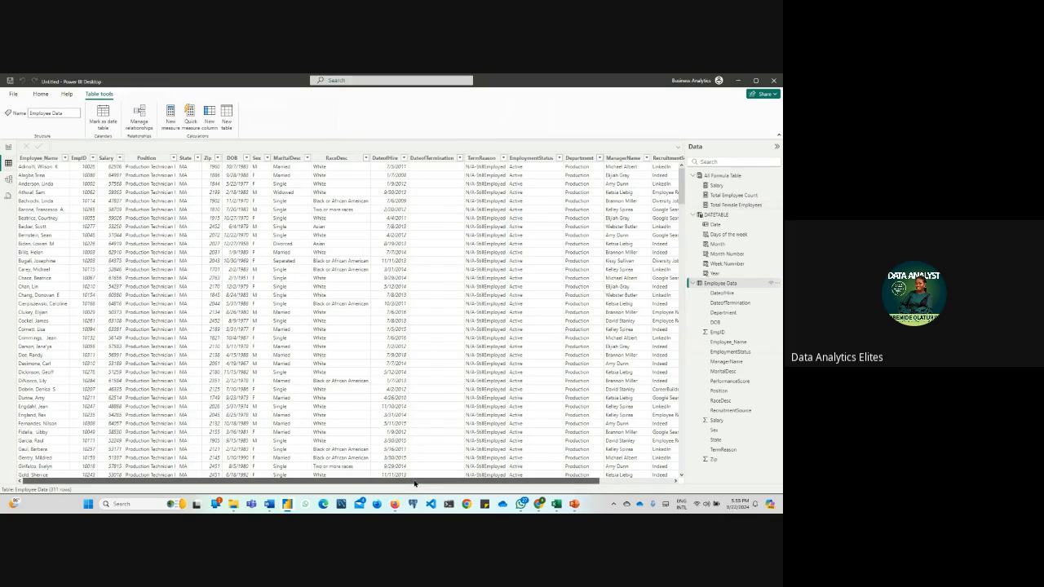
{"action": "left_click_drag", "start_coordinate": [482, 481], "coordinate": [558, 475]}
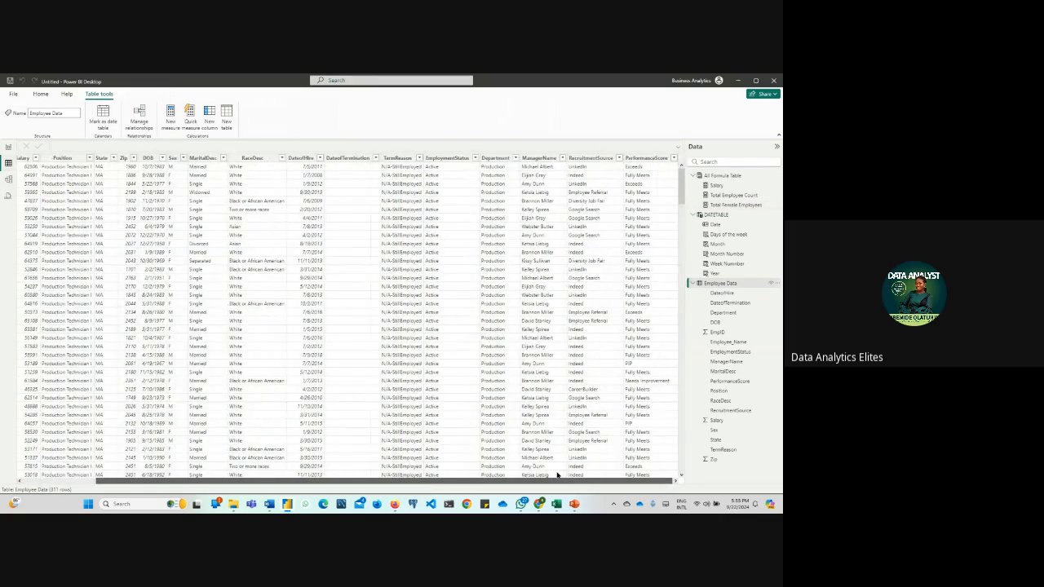
{"action": "left_click", "coordinate": [174, 159]}
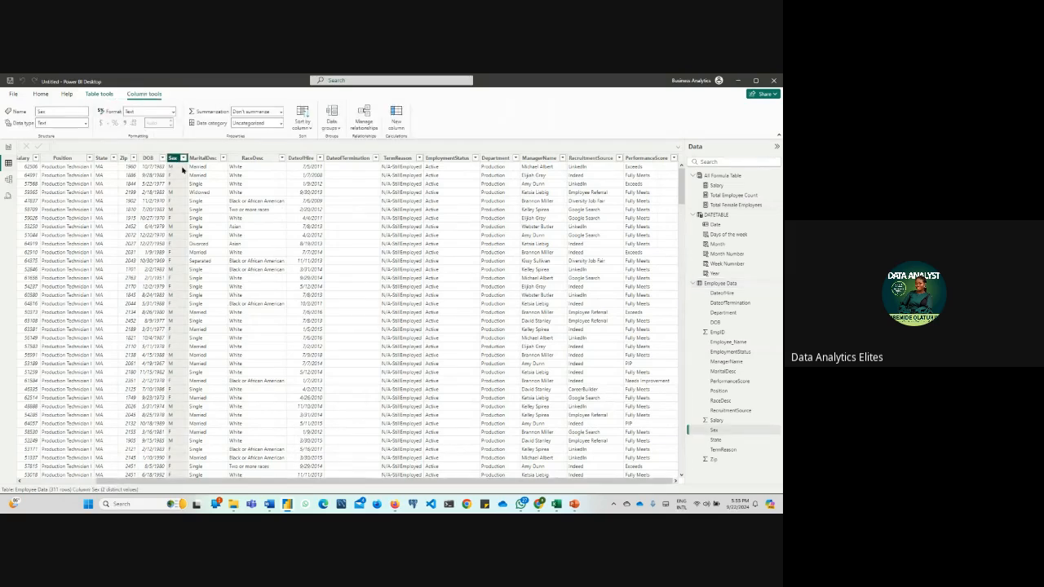
{"action": "left_click", "coordinate": [9, 147]}
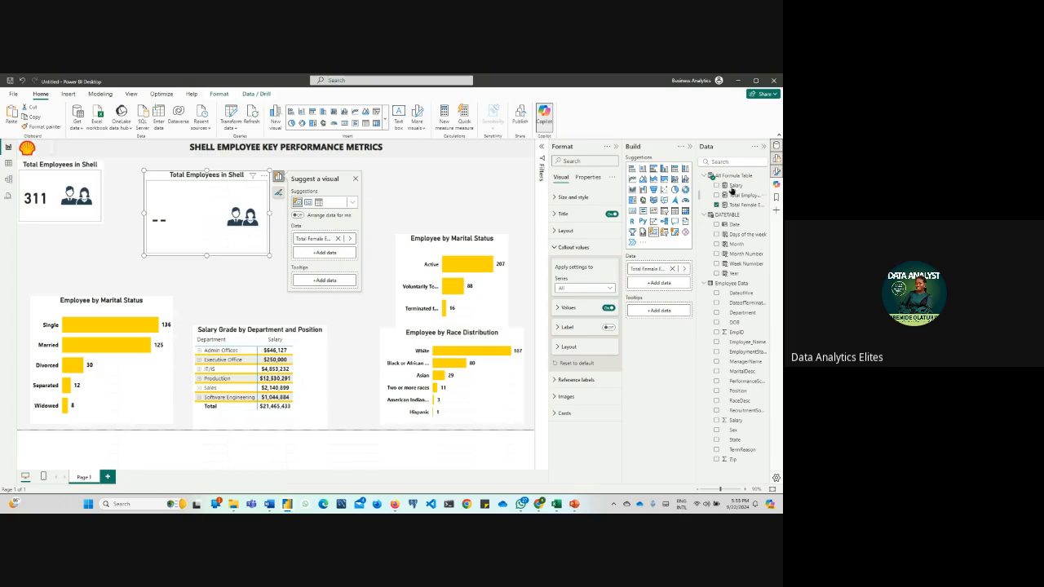
Change the Sex filter value in the Total Female Employees measure to "F"
{"action": "left_click", "coordinate": [743, 206]}
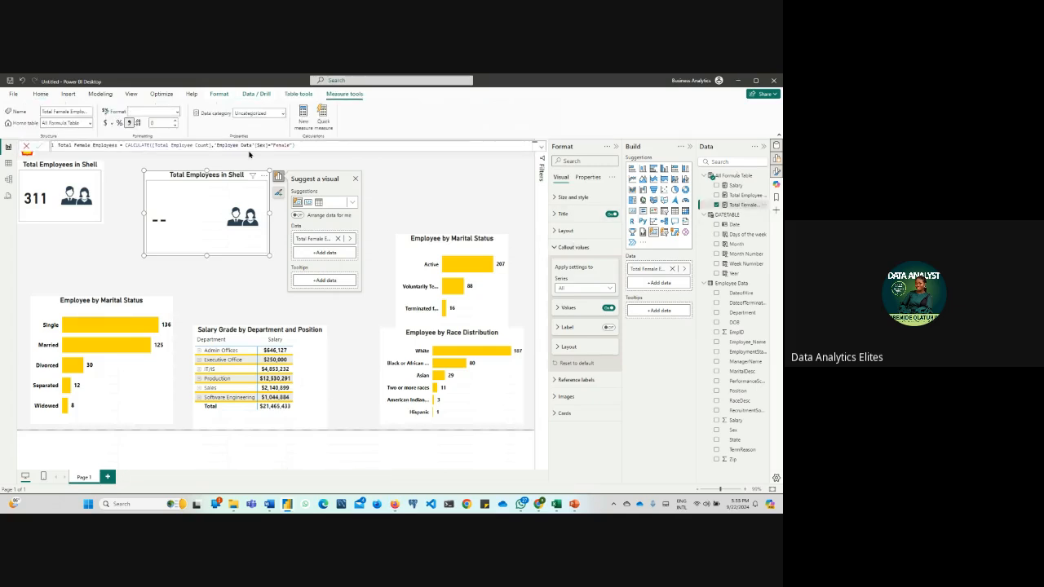
{"action": "left_click", "coordinate": [289, 145]}
{"action": "double_click", "coordinate": [287, 145]}
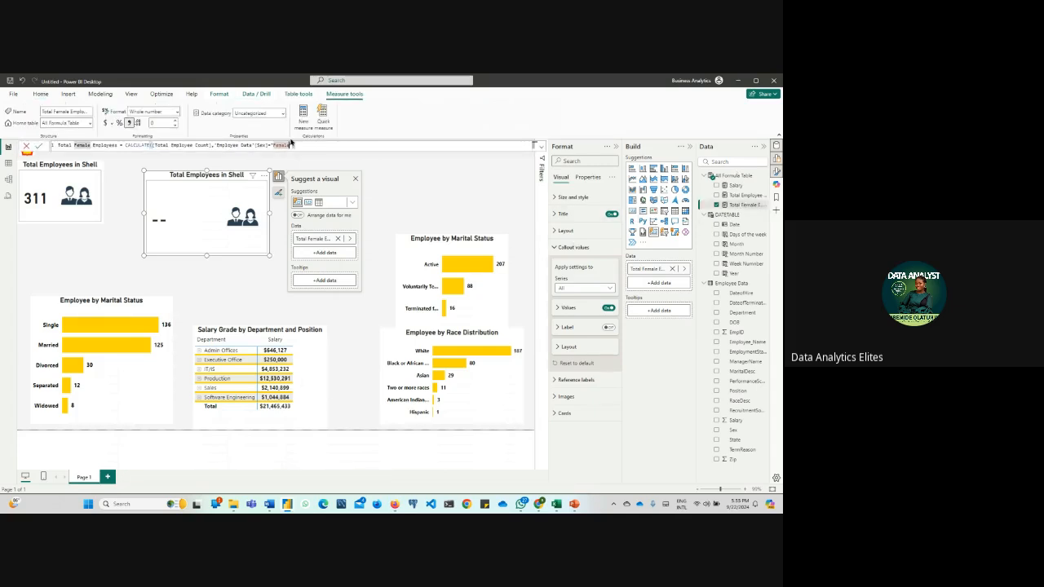
{"action": "left_click", "coordinate": [292, 144]}
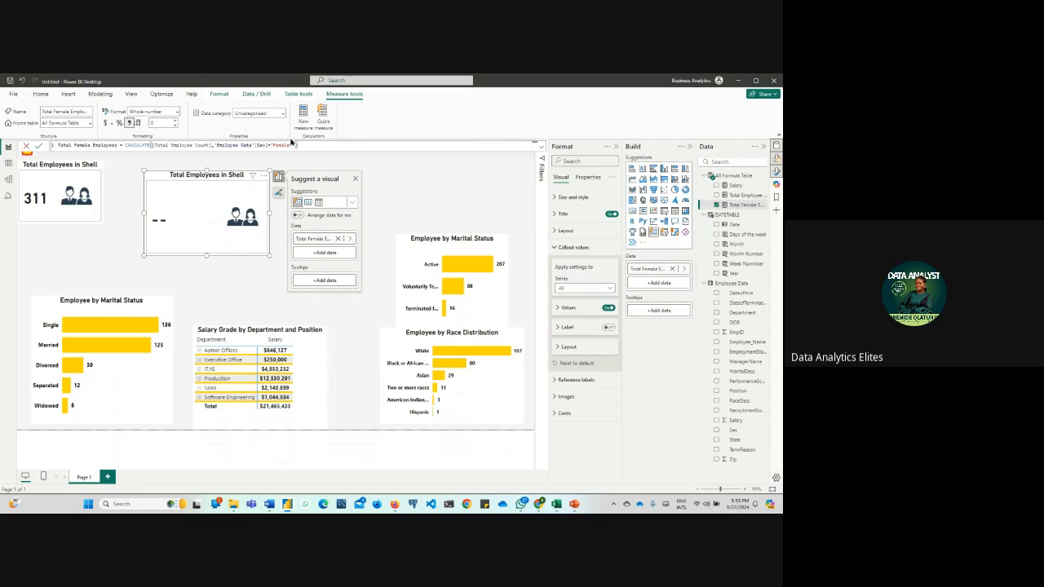
{"action": "key", "text": "BackSpace"}
{"action": "key", "text": "BackSpace"}
{"action": "key", "text": "BackSpace"}
{"action": "key", "text": "BackSpace"}
{"action": "key", "text": "BackSpace"}
{"action": "key", "text": "Return"}
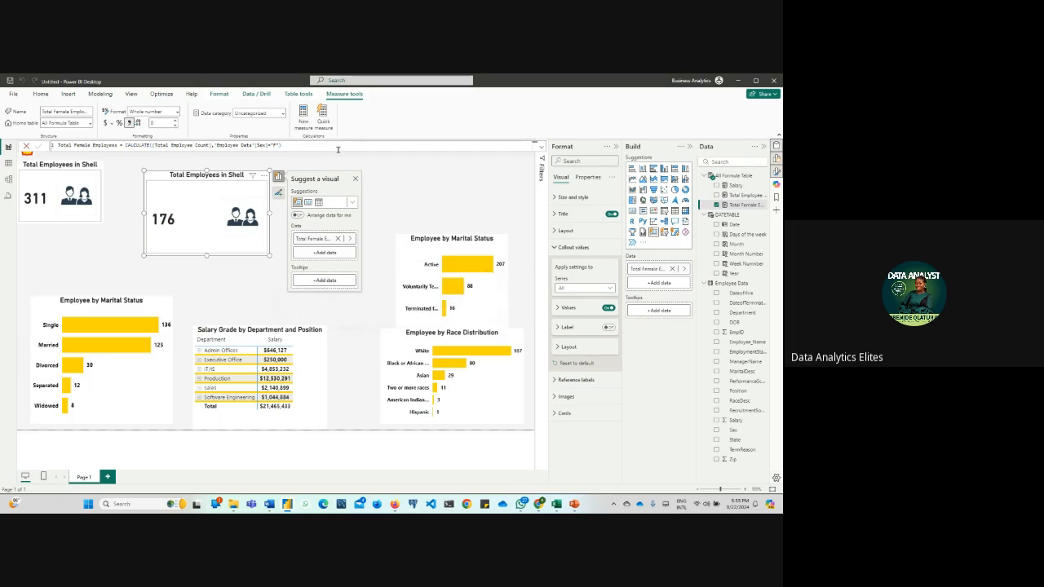
Align the copied card with the top of the original card and retitle it "Total Female Employees in Shell"
{"action": "left_click_drag", "start_coordinate": [204, 232], "coordinate": [199, 223]}
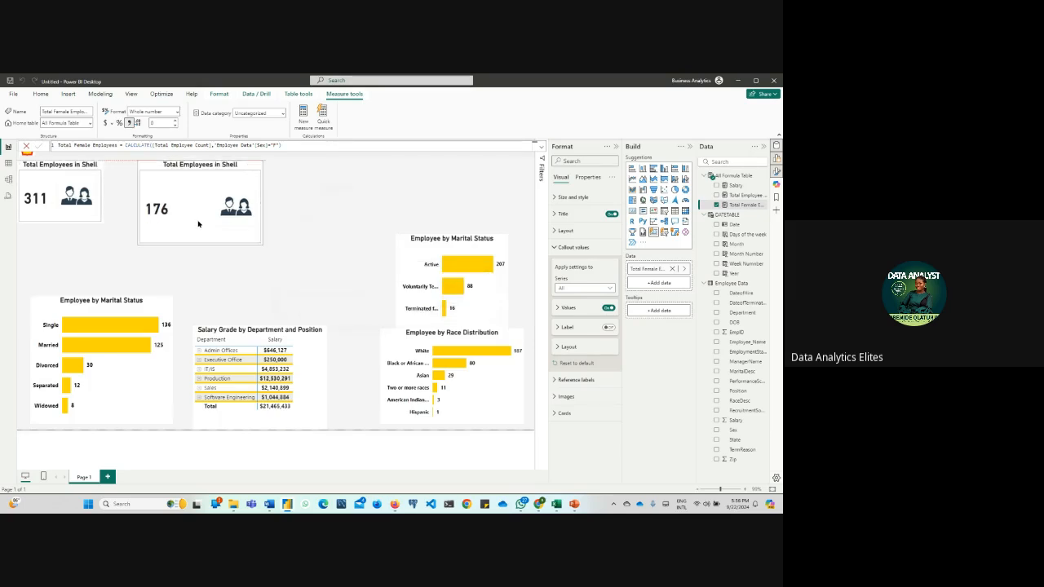
{"action": "left_click", "coordinate": [230, 238]}
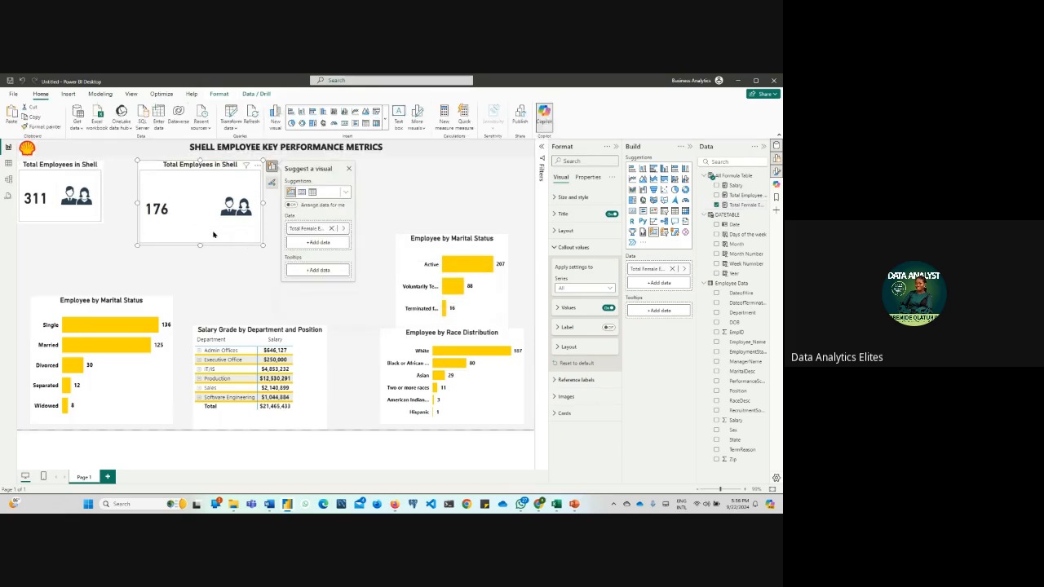
{"action": "left_click", "coordinate": [563, 214]}
{"action": "left_click", "coordinate": [593, 255]}
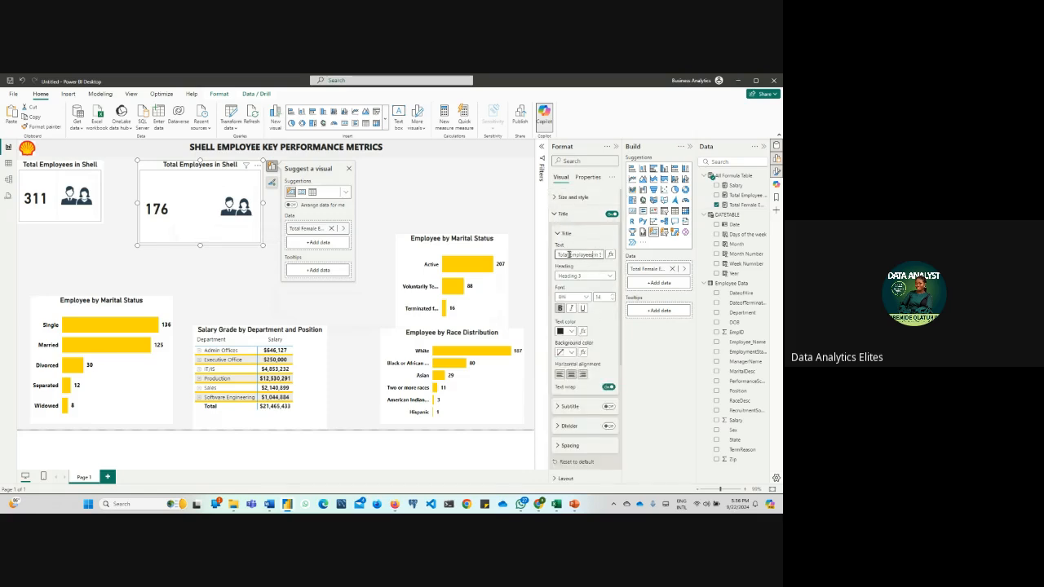
{"action": "type", "text": "Female"}
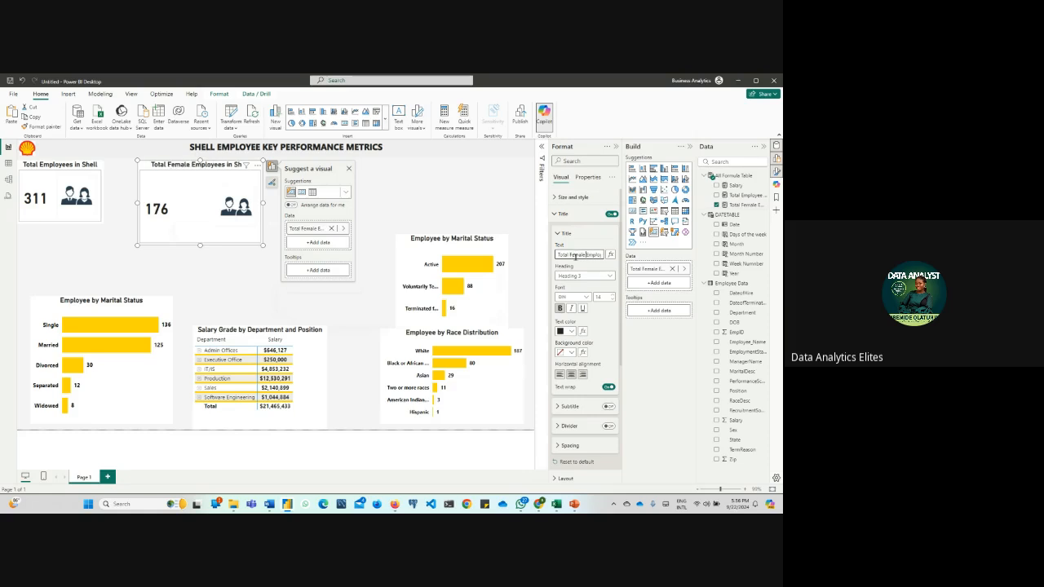
{"action": "left_click", "coordinate": [409, 186]}
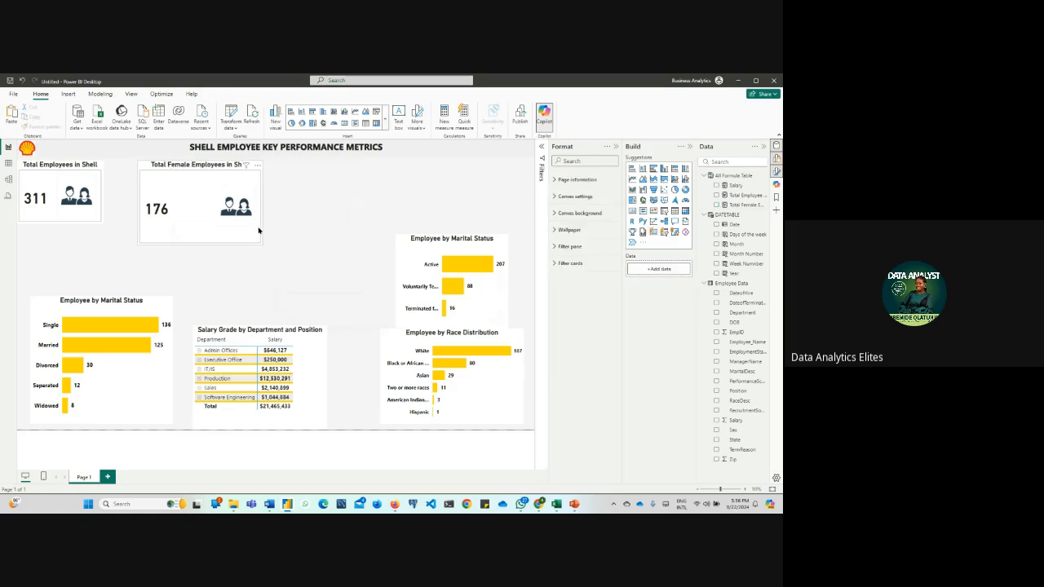
Shrink the female employees card to roughly the size of the total employees card
{"action": "left_click", "coordinate": [259, 232]}
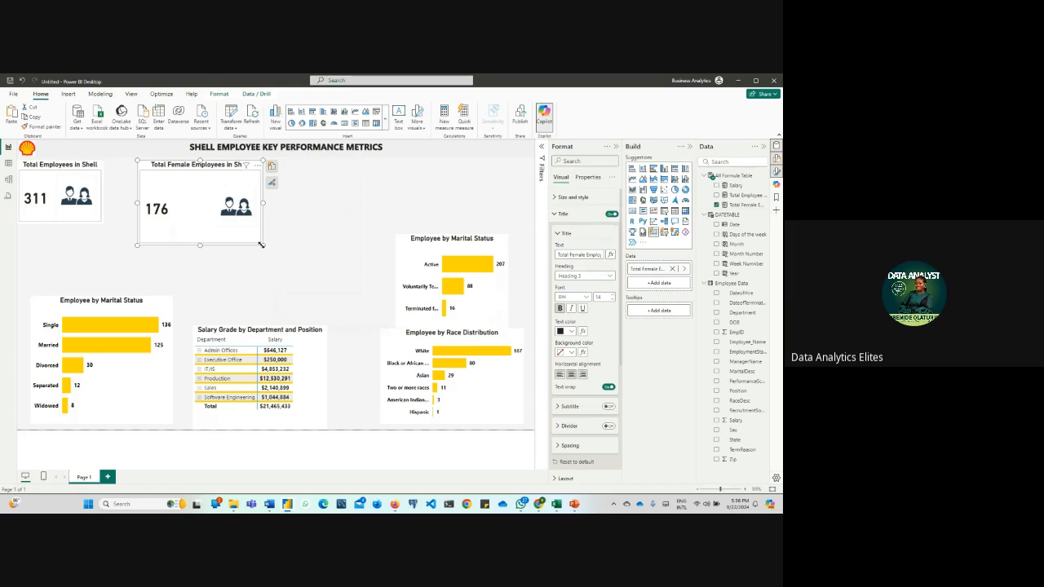
{"action": "left_click_drag", "start_coordinate": [261, 244], "coordinate": [236, 229]}
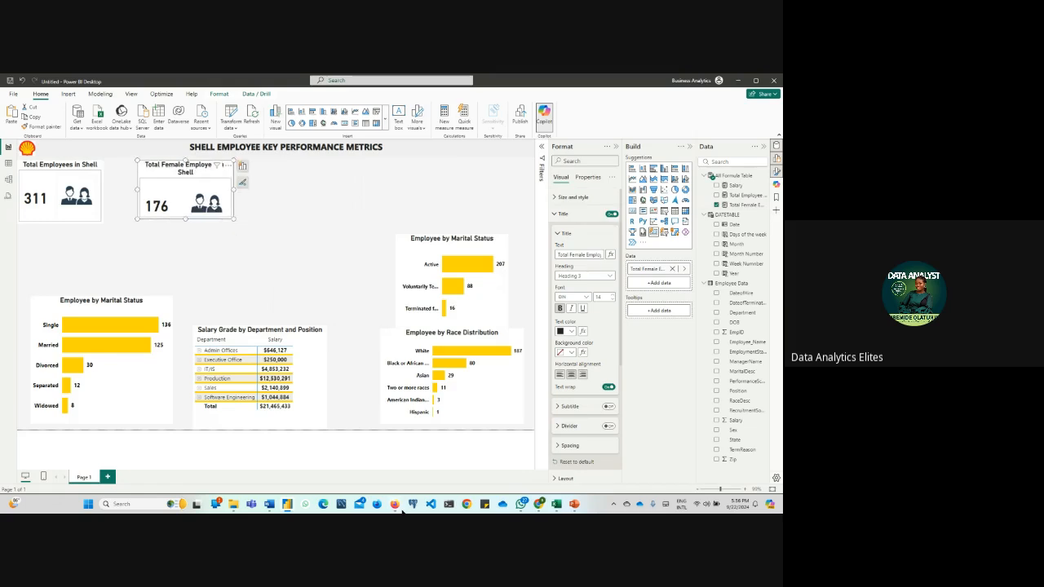
Switch to the Firefox browser and search Google for "female employee icon"
{"action": "mouse_move", "coordinate": [394, 504]}
{"action": "left_click", "coordinate": [353, 451]}
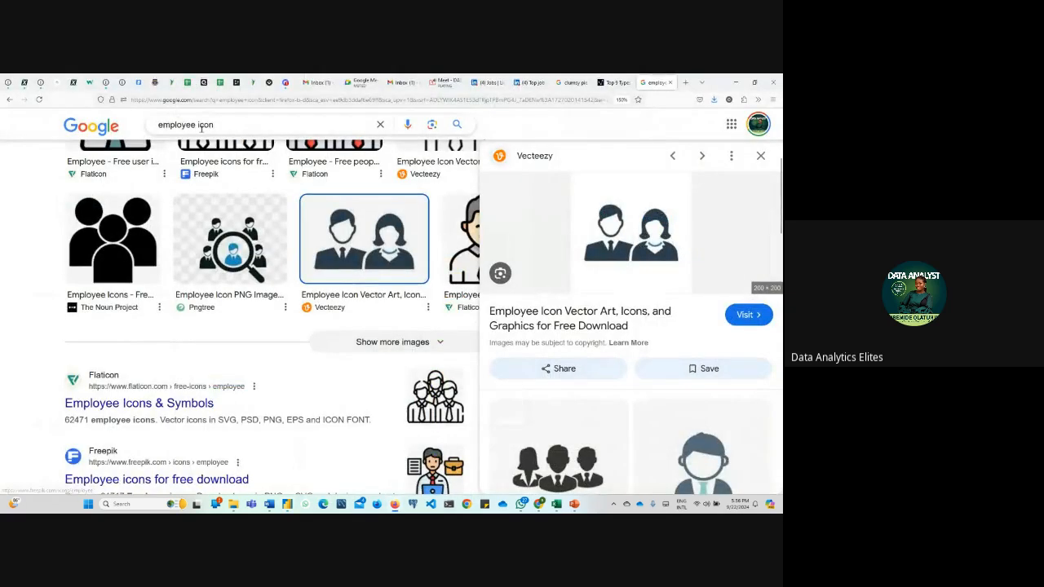
{"action": "left_click", "coordinate": [159, 125]}
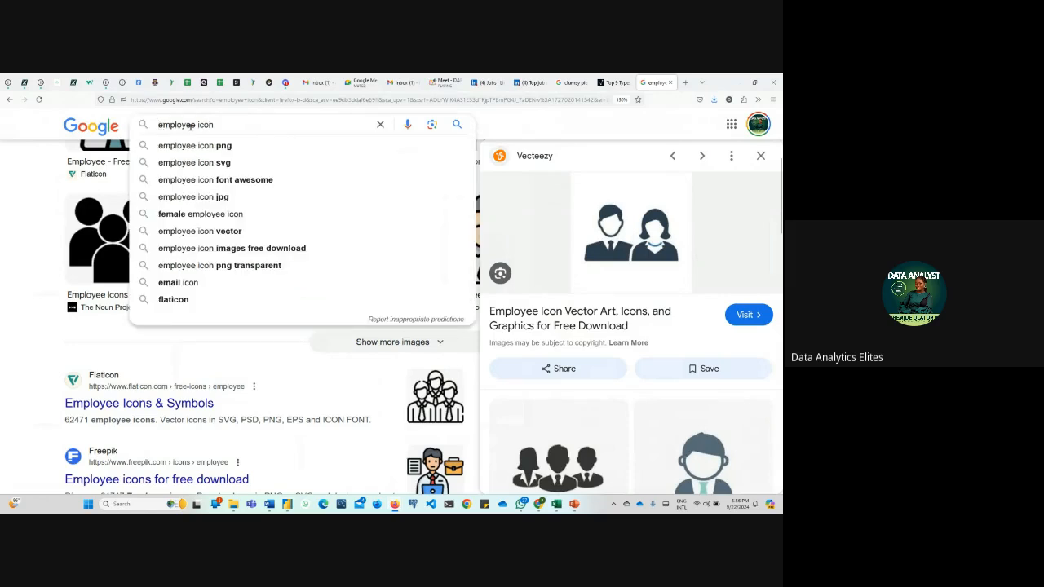
{"action": "type", "text": "female"}
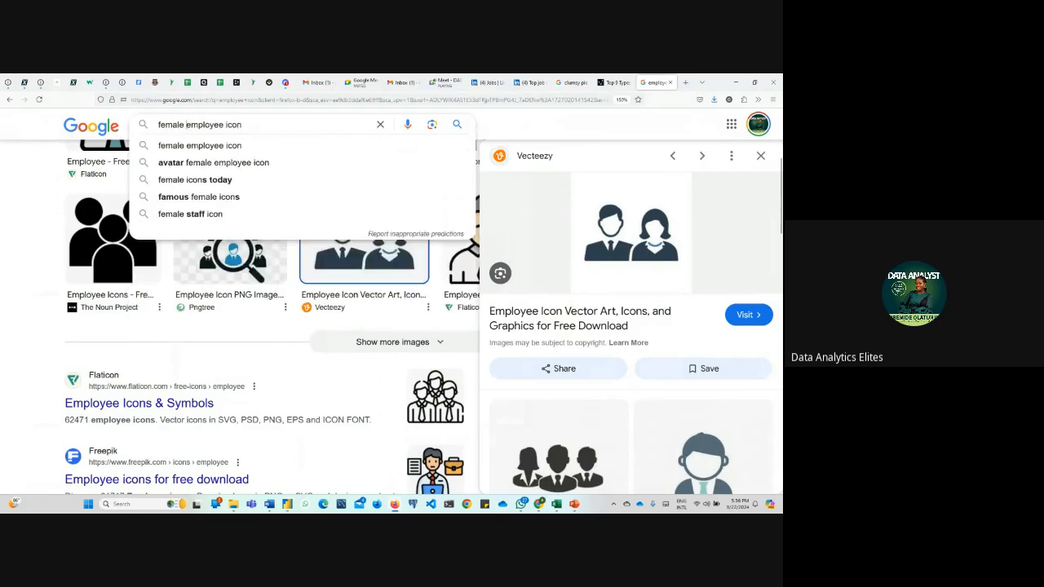
{"action": "key", "text": "Return"}
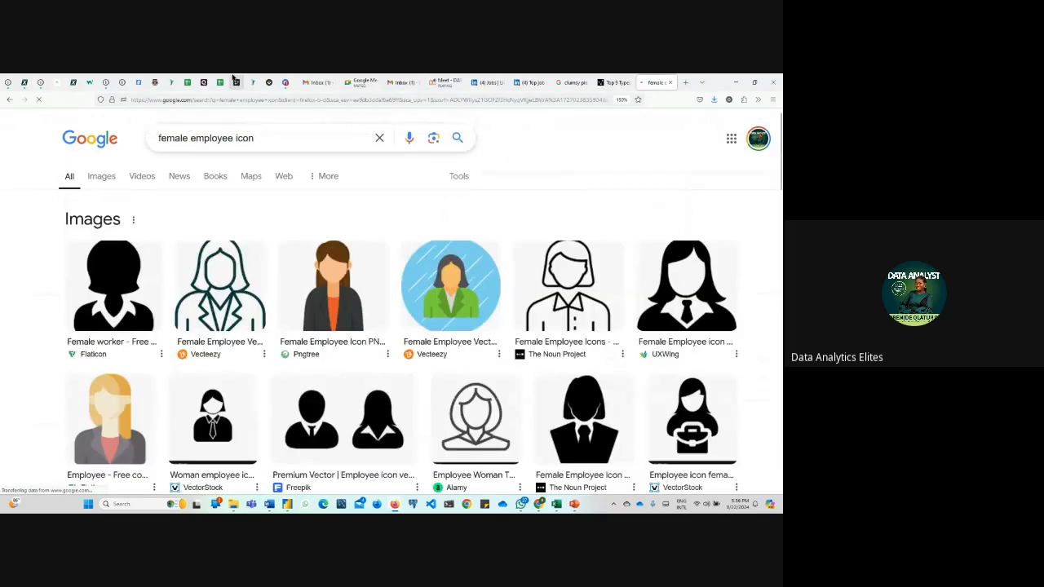
Save the UXWing female employee icon with the black tie to the Downloads folder as "female"
{"action": "left_click", "coordinate": [693, 283]}
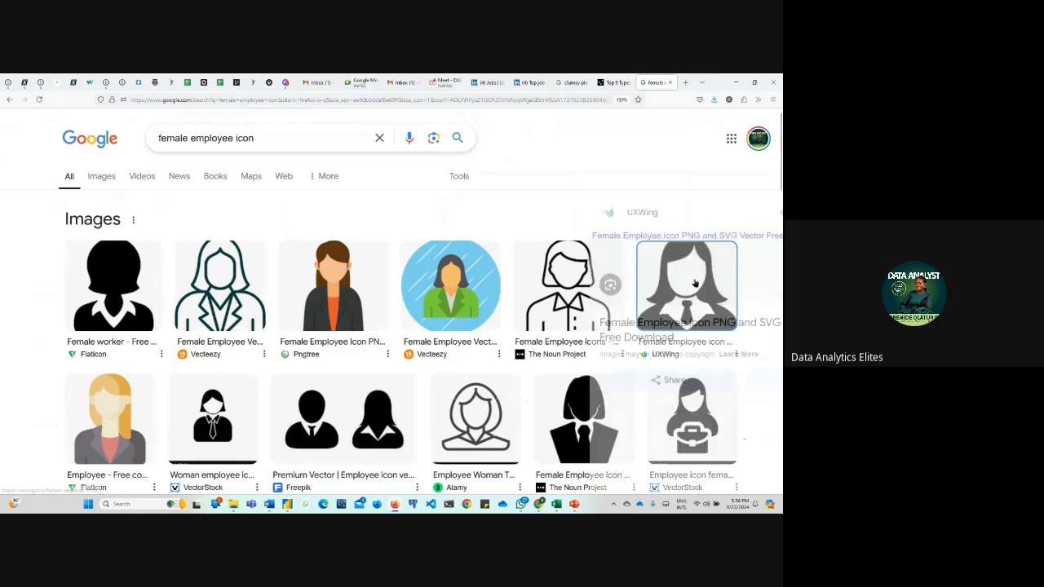
{"action": "right_click", "coordinate": [641, 284]}
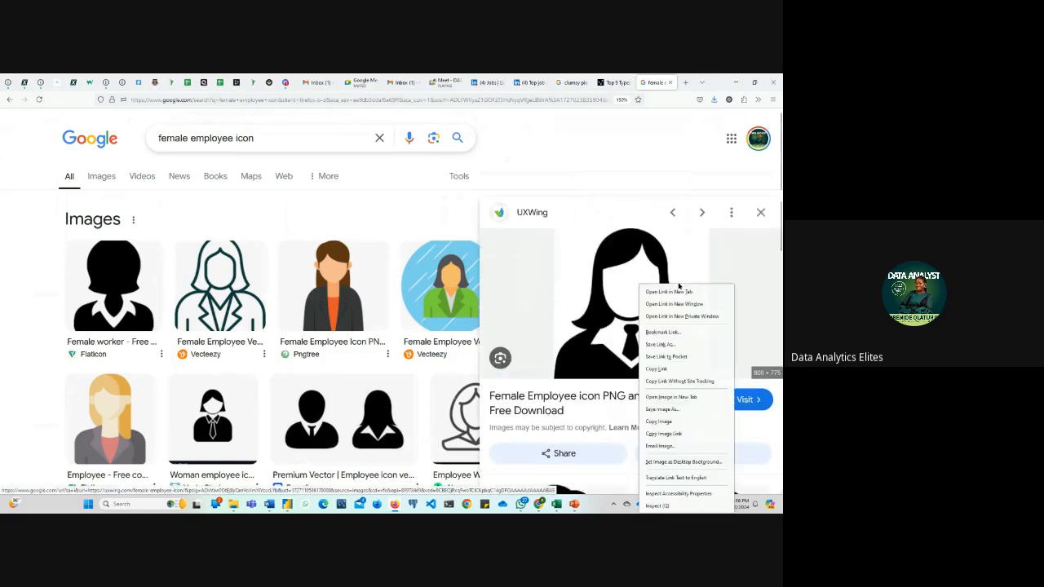
{"action": "left_click", "coordinate": [668, 410]}
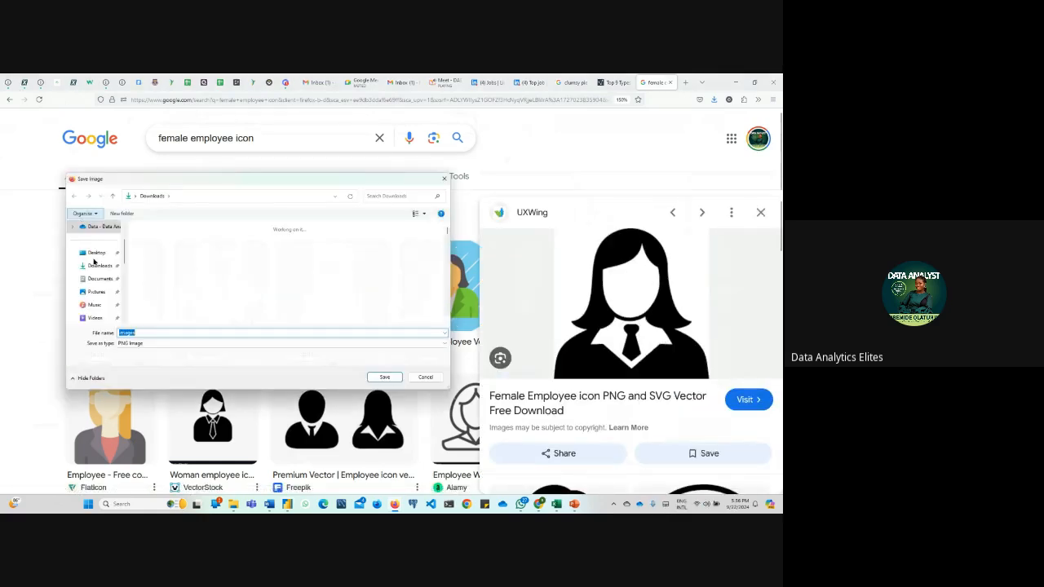
{"action": "left_click", "coordinate": [99, 270]}
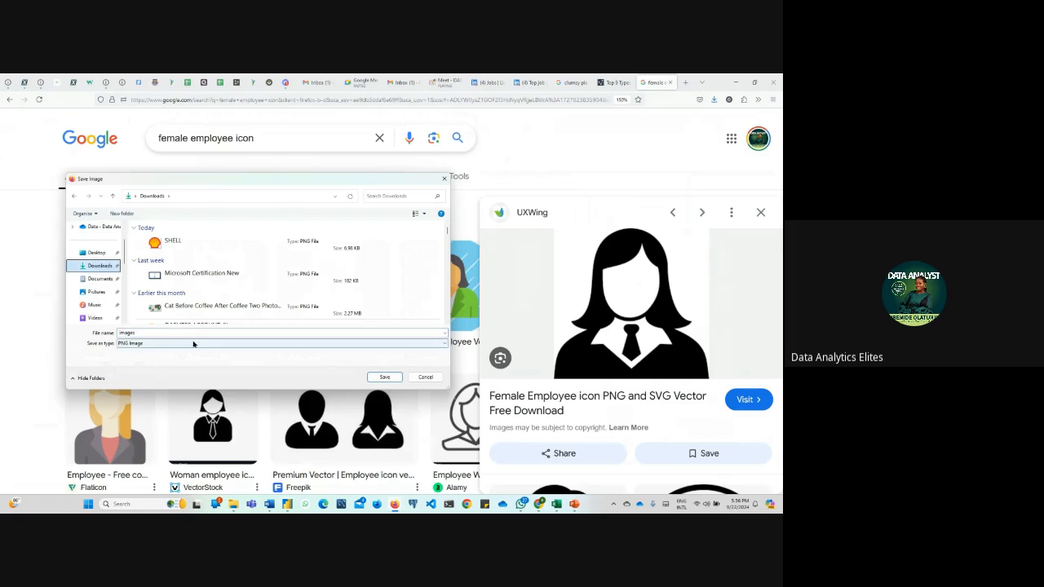
{"action": "type", "text": "femal"}
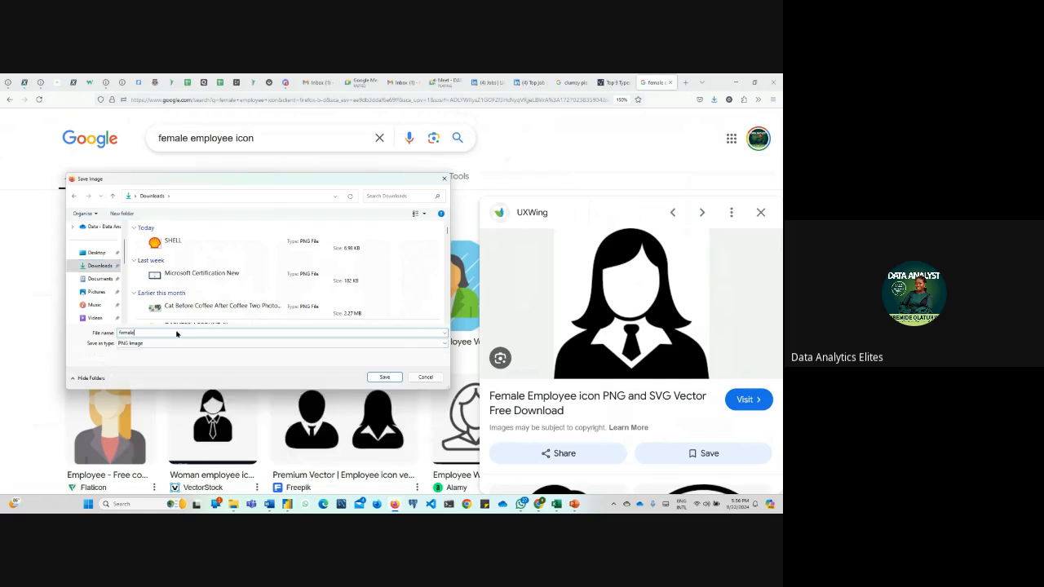
{"action": "left_click", "coordinate": [387, 381]}
Change the Google search to "male employee icon" and run it
{"action": "left_click", "coordinate": [190, 138]}
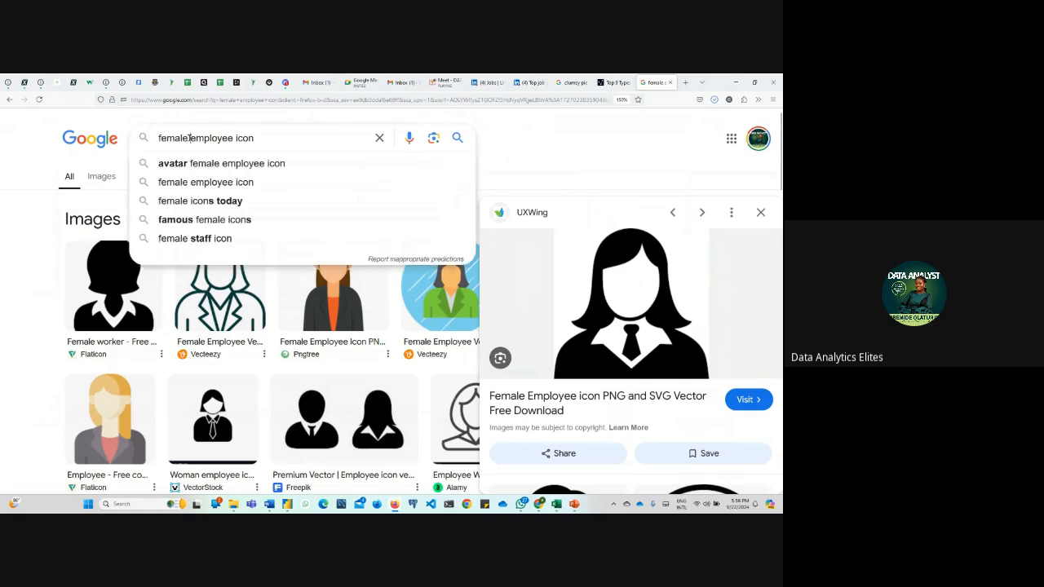
{"action": "left_click", "coordinate": [170, 139]}
{"action": "key", "text": "BackSpace"}
{"action": "key", "text": "BackSpace"}
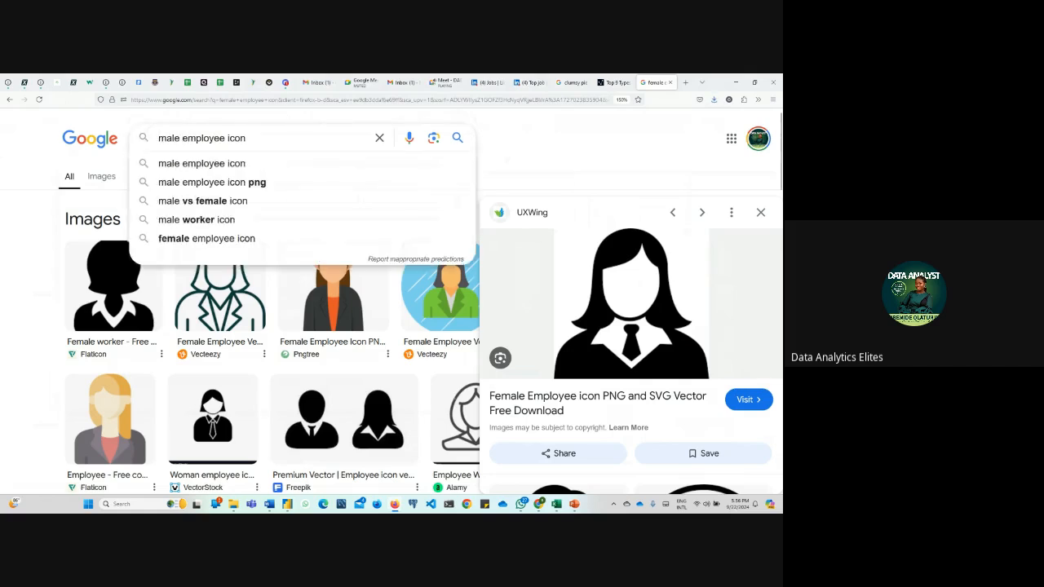
{"action": "key", "text": "Return"}
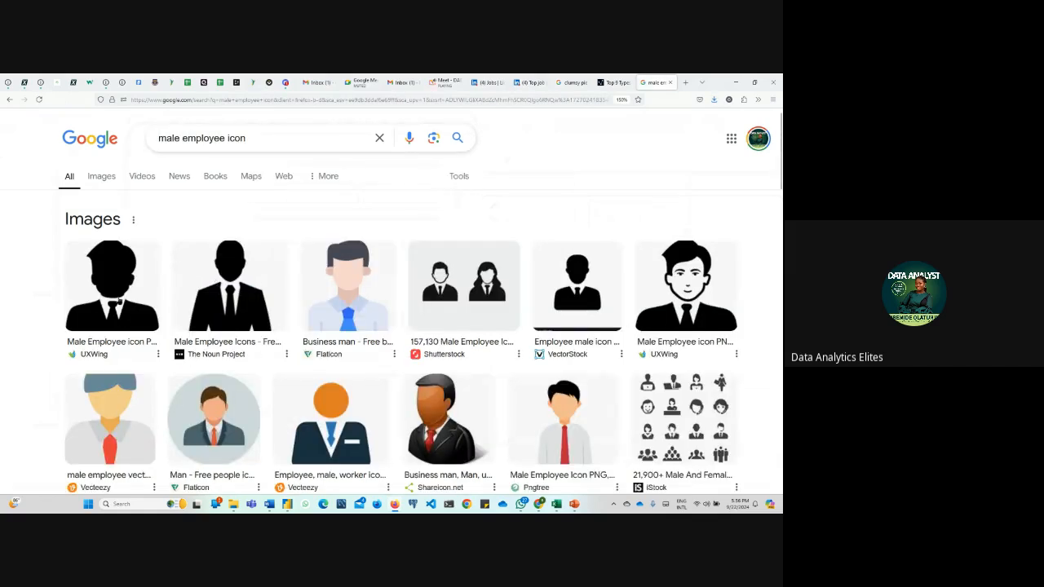
Save the UXWing male employee icon with the drawn face to the Downloads folder as "male"
{"action": "left_click", "coordinate": [657, 302]}
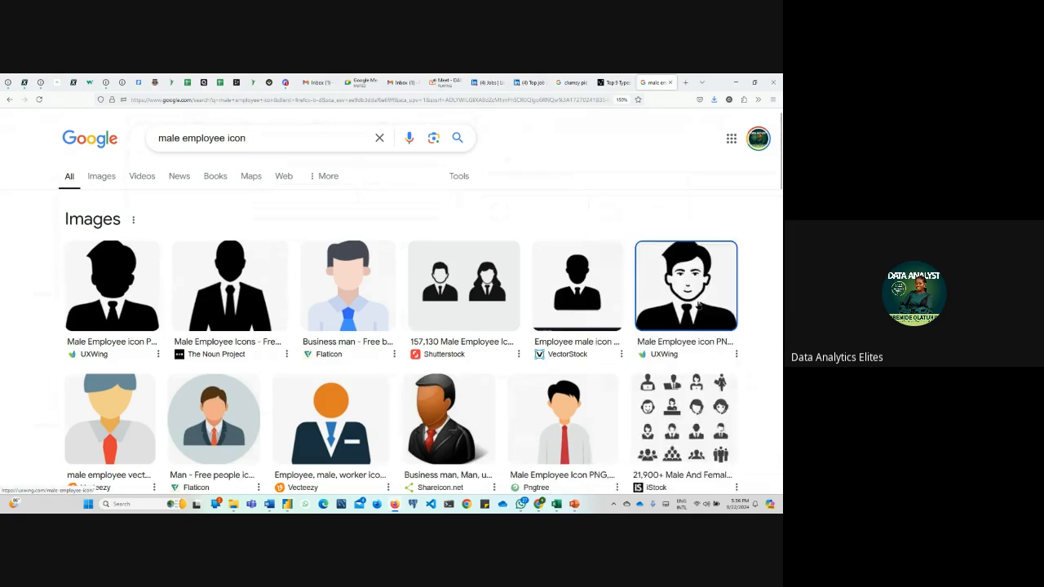
{"action": "right_click", "coordinate": [611, 288]}
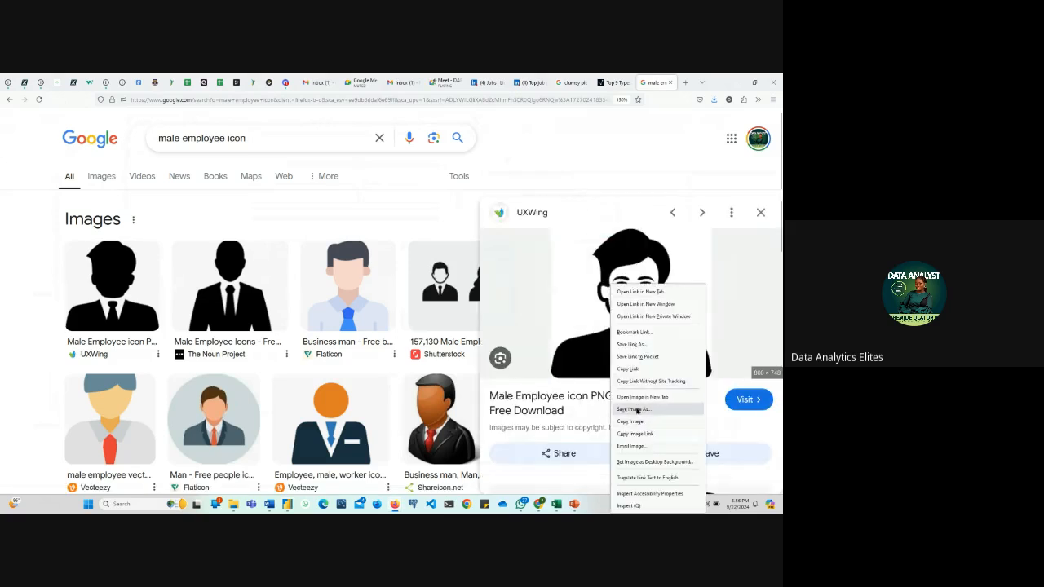
{"action": "left_click", "coordinate": [644, 421]}
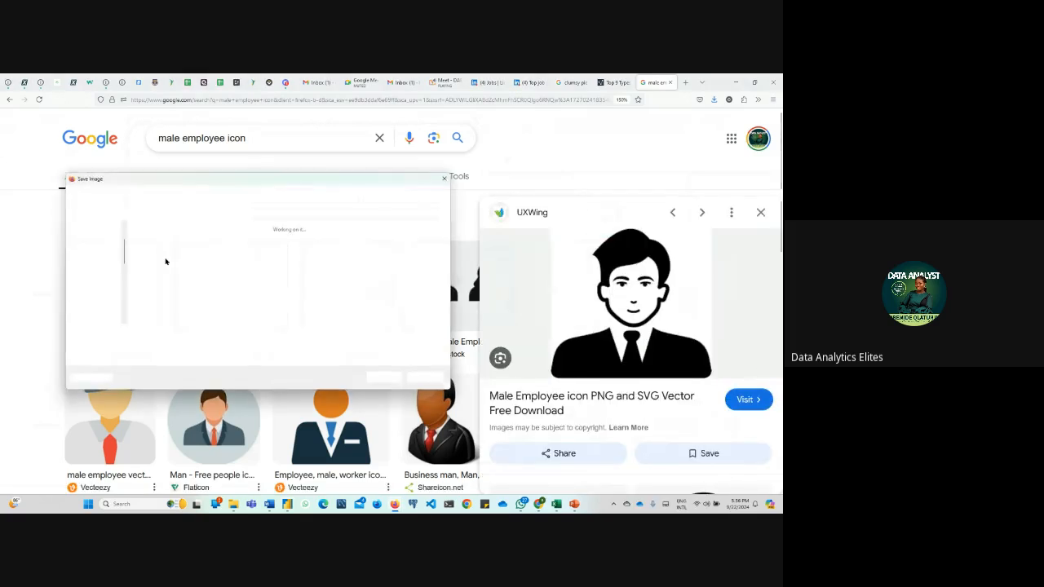
{"action": "double_click", "coordinate": [162, 330]}
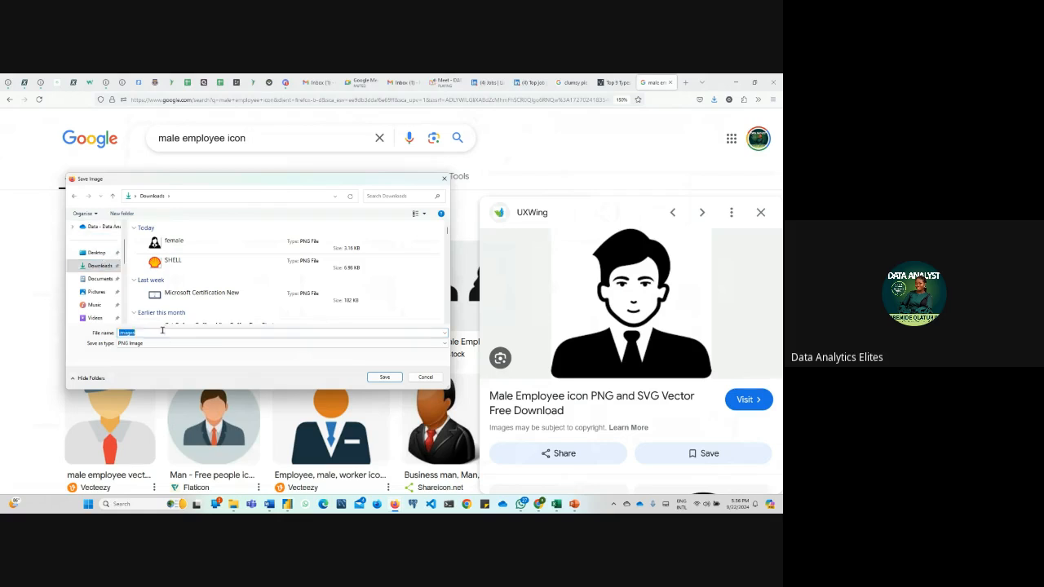
{"action": "type", "text": "male"}
{"action": "key", "text": "Return"}
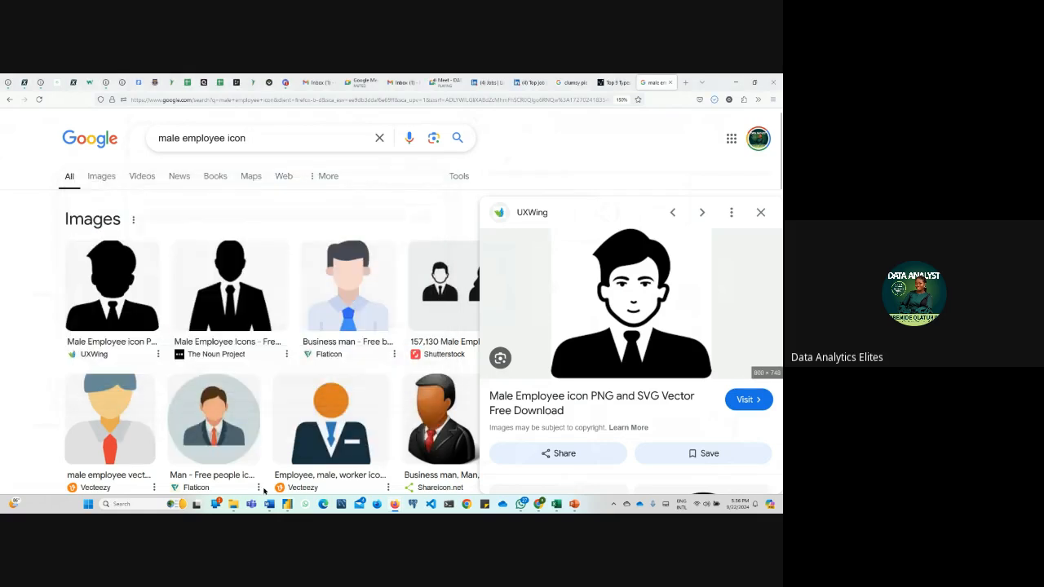
Switch back to Power BI, replace the female employees card's image with female.png, and enlarge the card until its title fits on one line
{"action": "mouse_move", "coordinate": [289, 510]}
{"action": "left_click", "coordinate": [309, 445]}
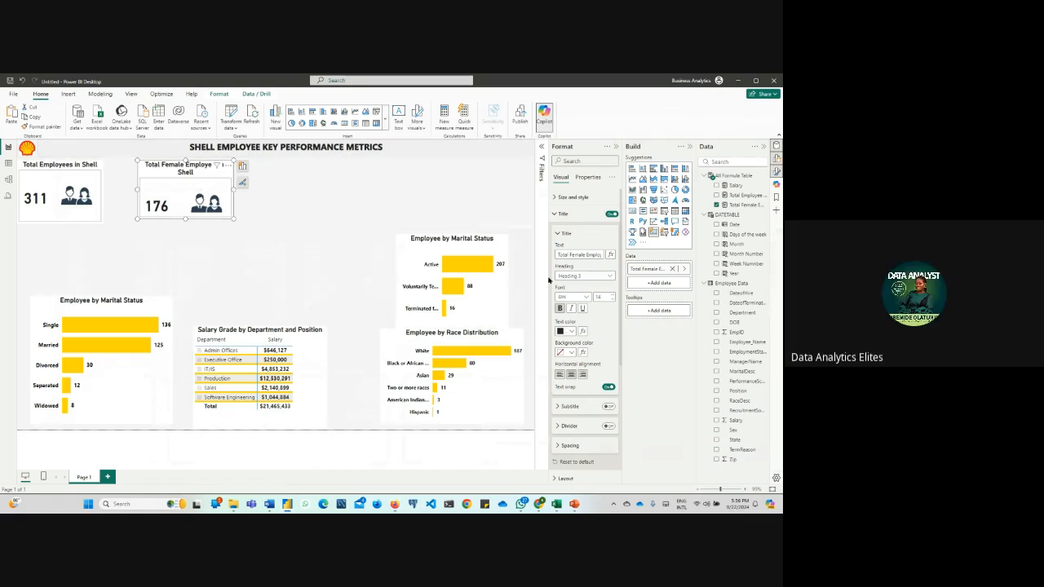
{"action": "left_click", "coordinate": [572, 197]}
{"action": "scroll", "coordinate": [562, 323], "scroll_direction": "down", "scroll_amount": 5}
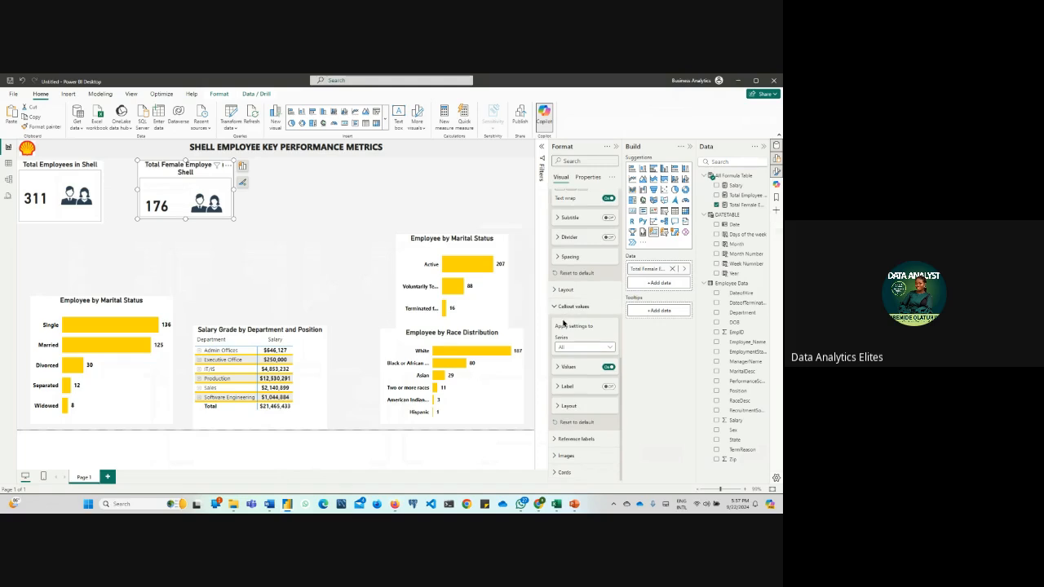
{"action": "left_click", "coordinate": [563, 456]}
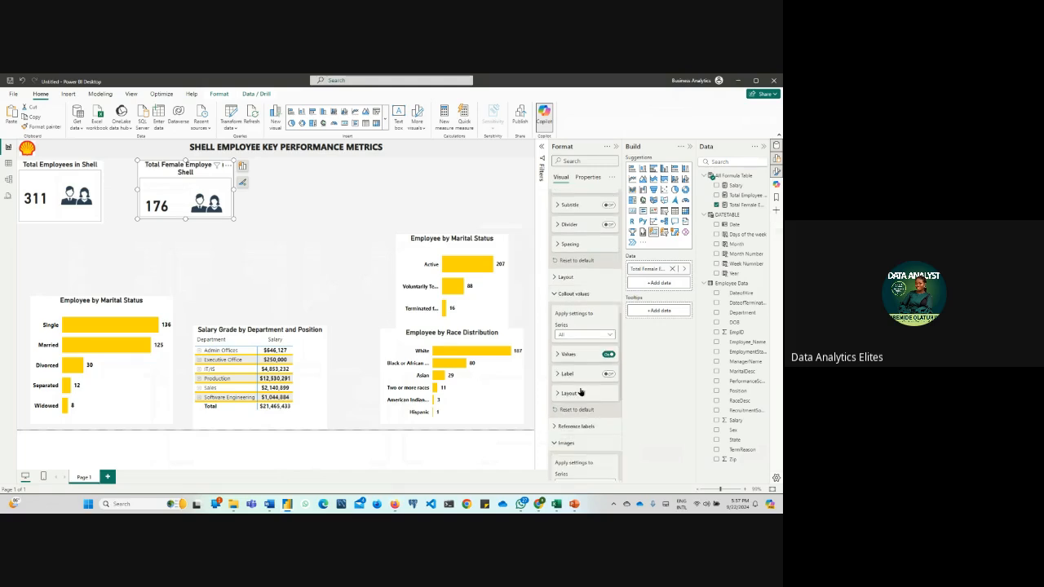
{"action": "scroll", "coordinate": [581, 392], "scroll_direction": "down", "scroll_amount": 3}
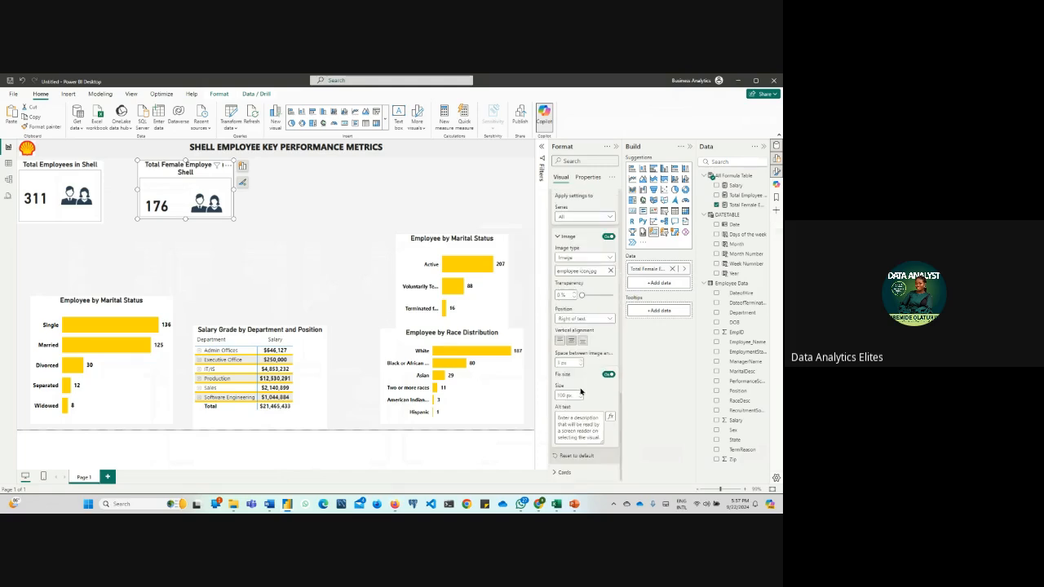
{"action": "left_click", "coordinate": [610, 272]}
{"action": "left_click", "coordinate": [610, 272]}
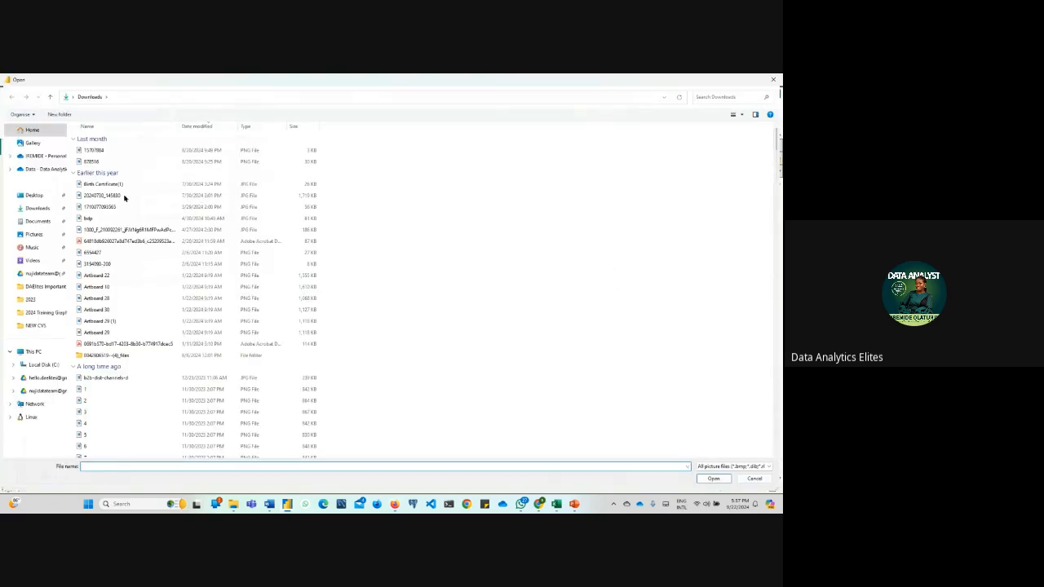
{"action": "left_click", "coordinate": [115, 161]}
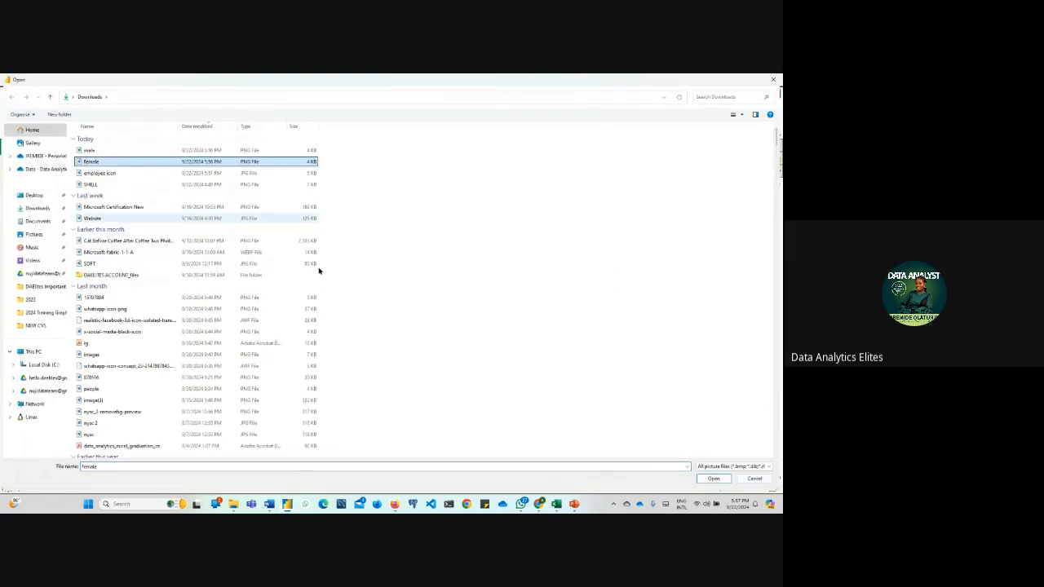
{"action": "left_click", "coordinate": [715, 478]}
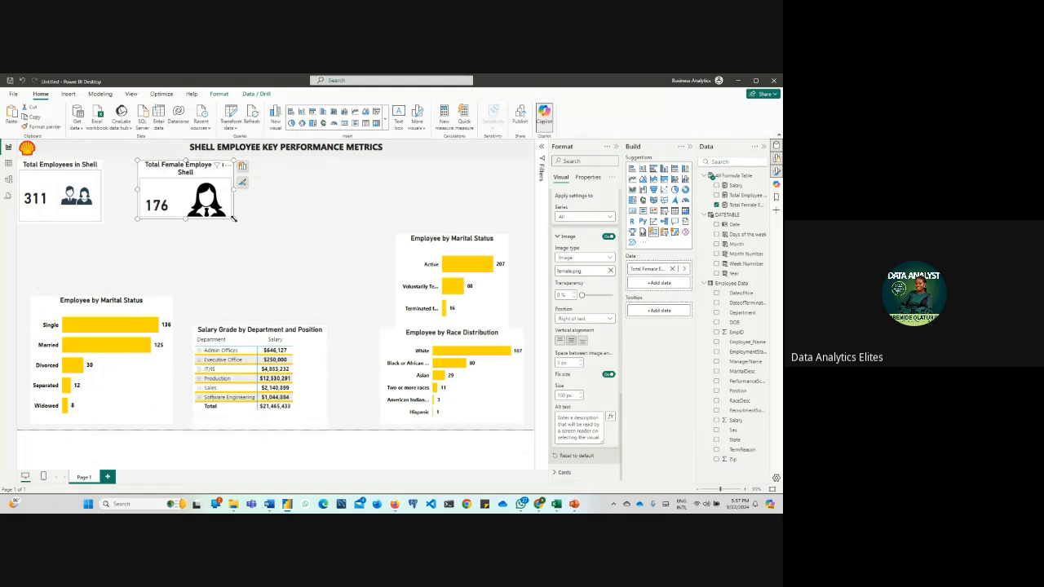
{"action": "mouse_move", "coordinate": [233, 218]}
{"action": "left_mouse_down"}
{"action": "mouse_move", "coordinate": [255, 224]}
{"action": "mouse_move", "coordinate": [240, 223]}
{"action": "left_mouse_up"}
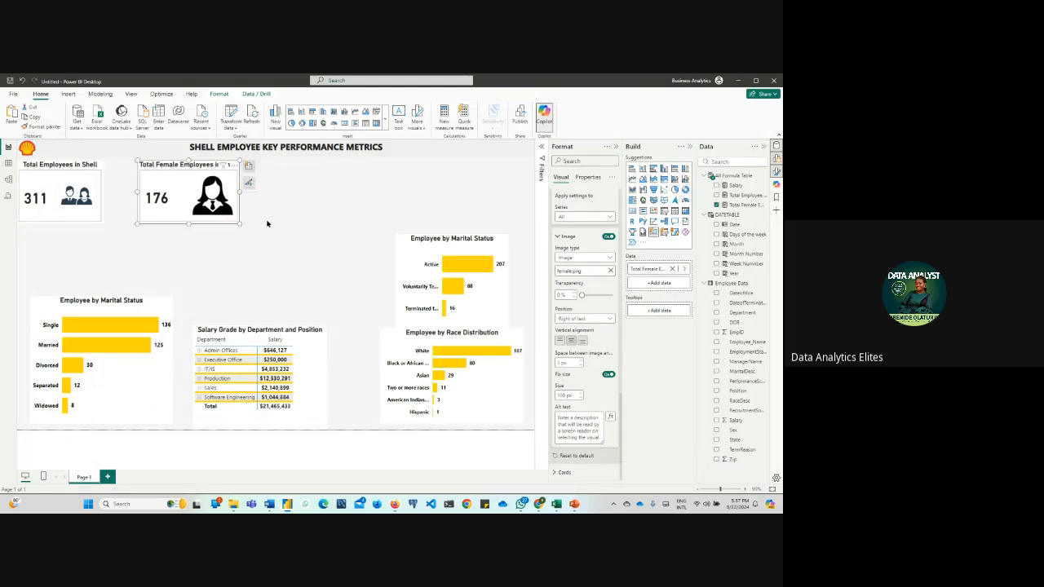
Paste another copy of the Total Employees in Shell card and place it to the right of the female employees card
{"action": "left_click", "coordinate": [267, 223]}
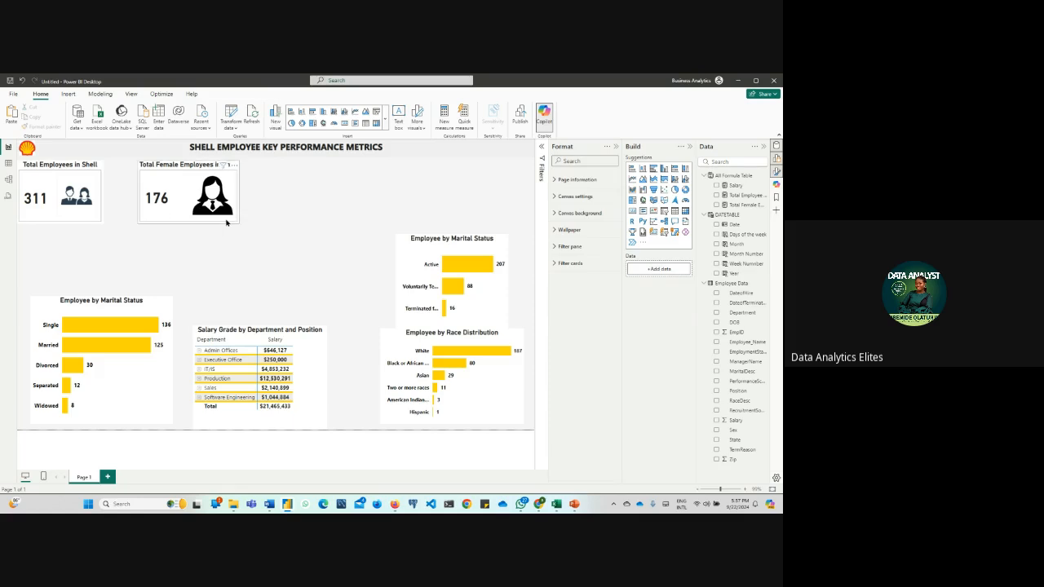
{"action": "key", "text": "ctrl+v"}
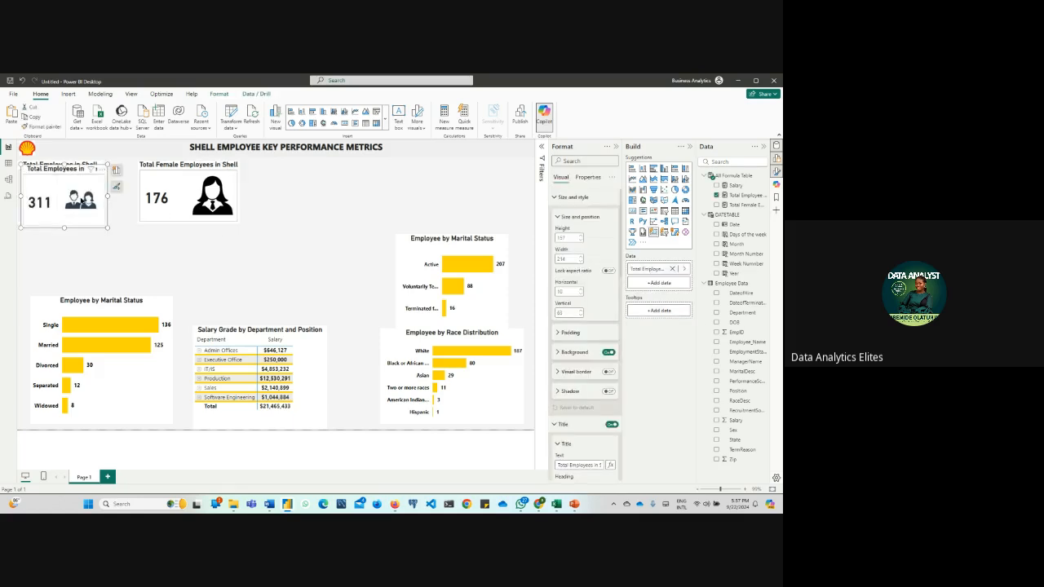
{"action": "left_click_drag", "start_coordinate": [83, 202], "coordinate": [331, 206]}
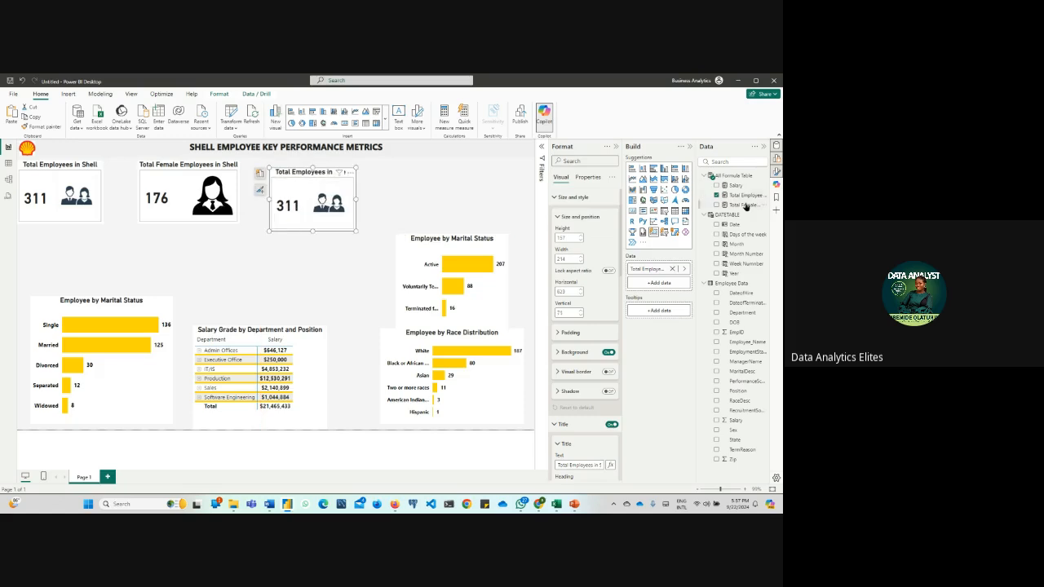
Copy the Total Female Employees formula into a new measure
{"action": "left_click", "coordinate": [745, 205]}
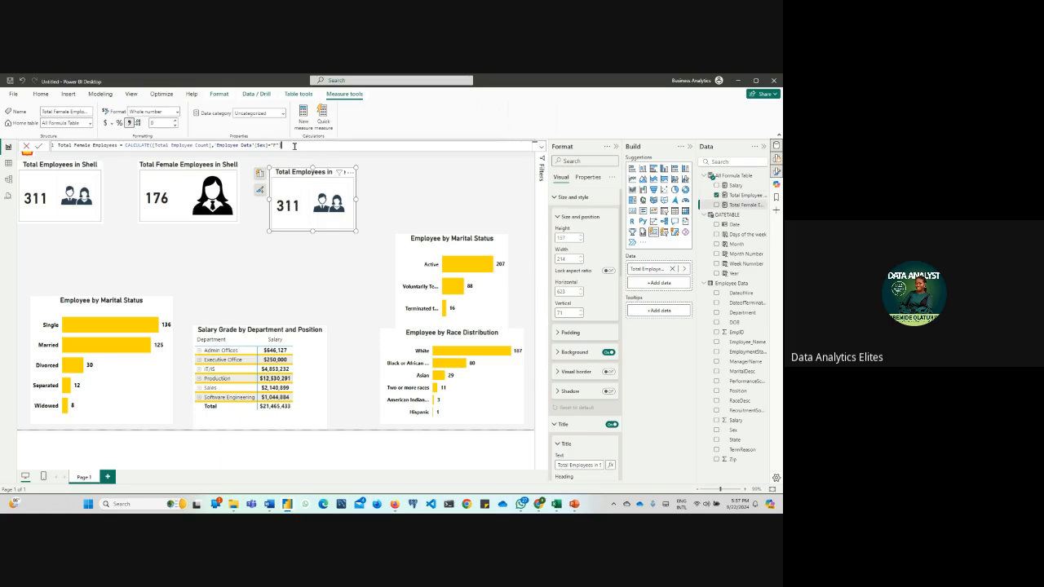
{"action": "left_click_drag", "start_coordinate": [295, 149], "coordinate": [36, 147]}
{"action": "left_click", "coordinate": [306, 124]}
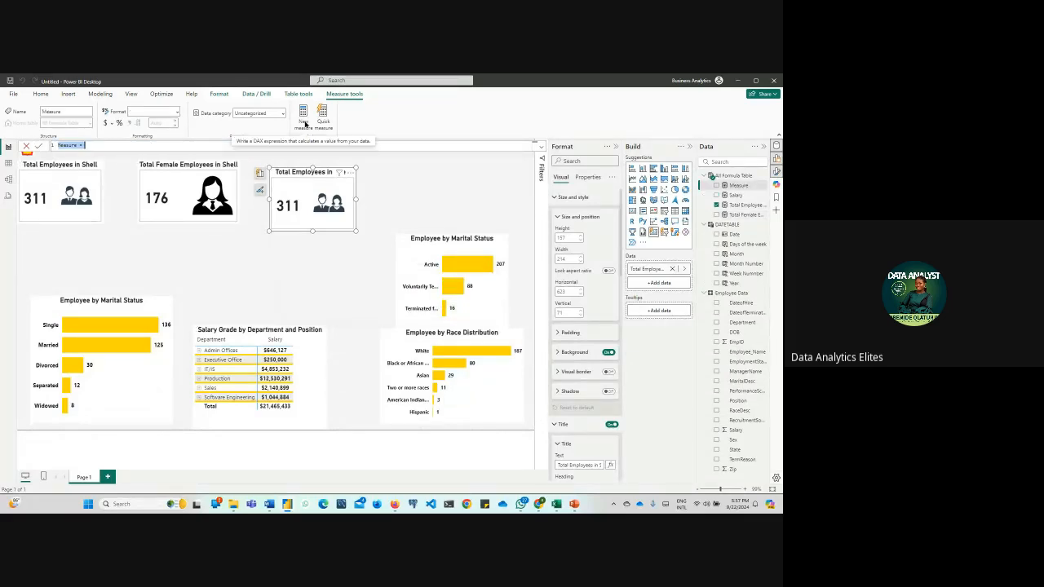
{"action": "left_click", "coordinate": [82, 146]}
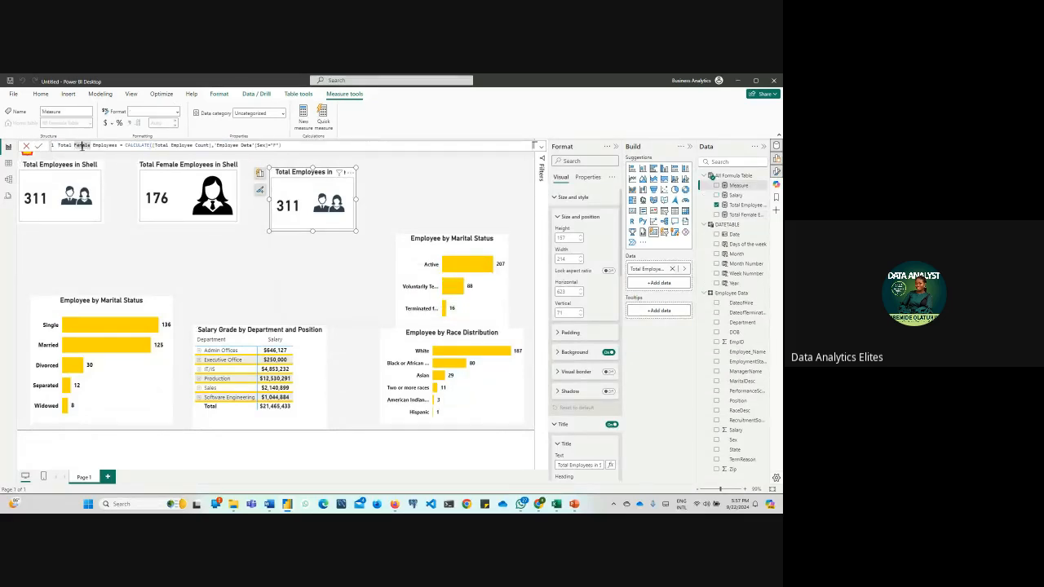
Rename the new measure to Total Male Employees in its formula and set its Sex filter value to "M"
{"action": "key", "text": "BackSpace"}
{"action": "key", "text": "BackSpace"}
{"action": "key", "text": "BackSpace"}
{"action": "type", "text": "M"}
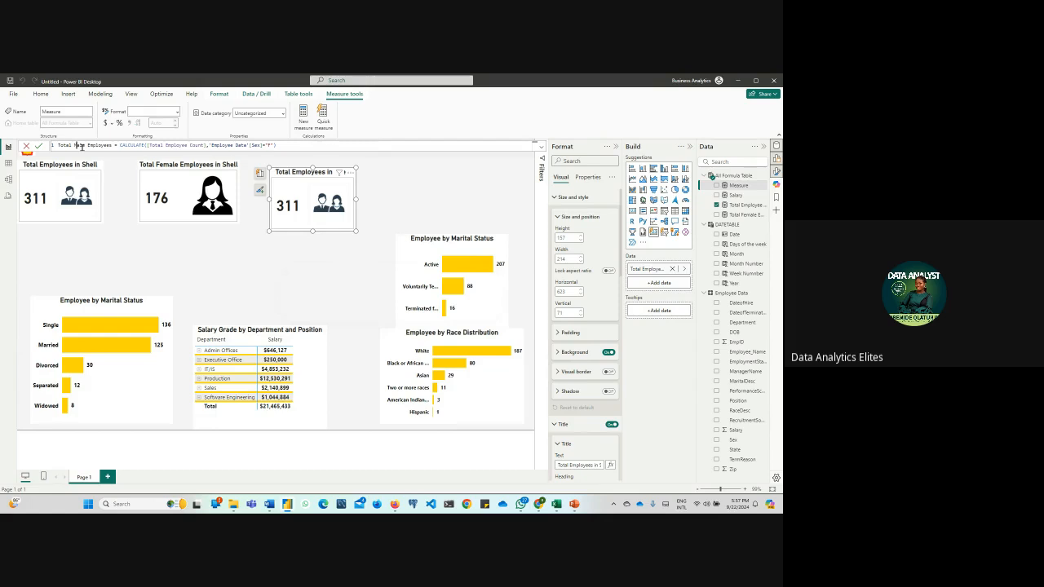
{"action": "left_click", "coordinate": [272, 145]}
{"action": "key", "text": "BackSpace"}
{"action": "type", "text": "M"}
{"action": "key", "text": "Return"}
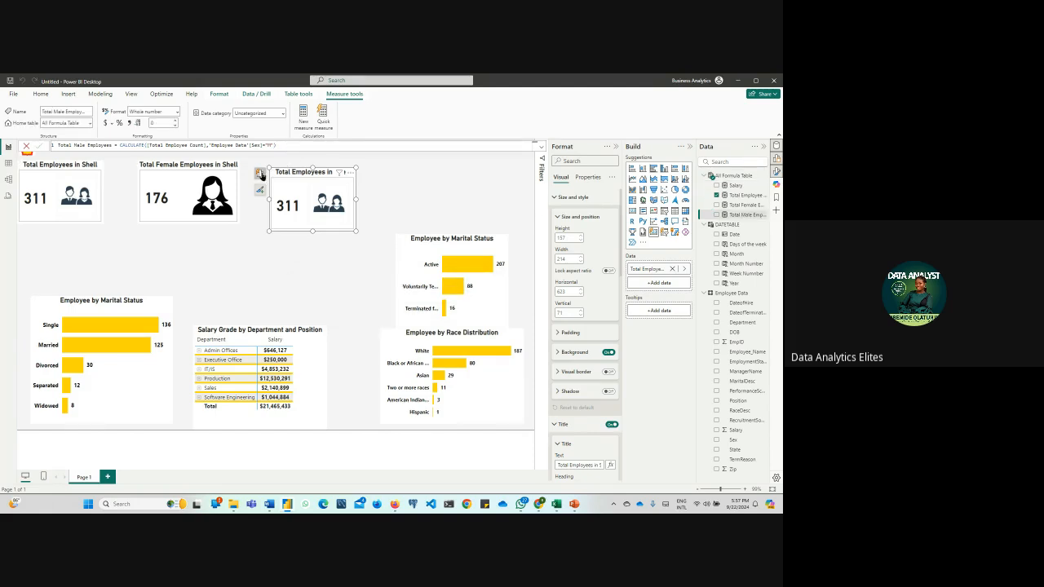
Replace the field in the newly pasted card with the Total Male Employees measure
{"action": "left_click", "coordinate": [260, 174]}
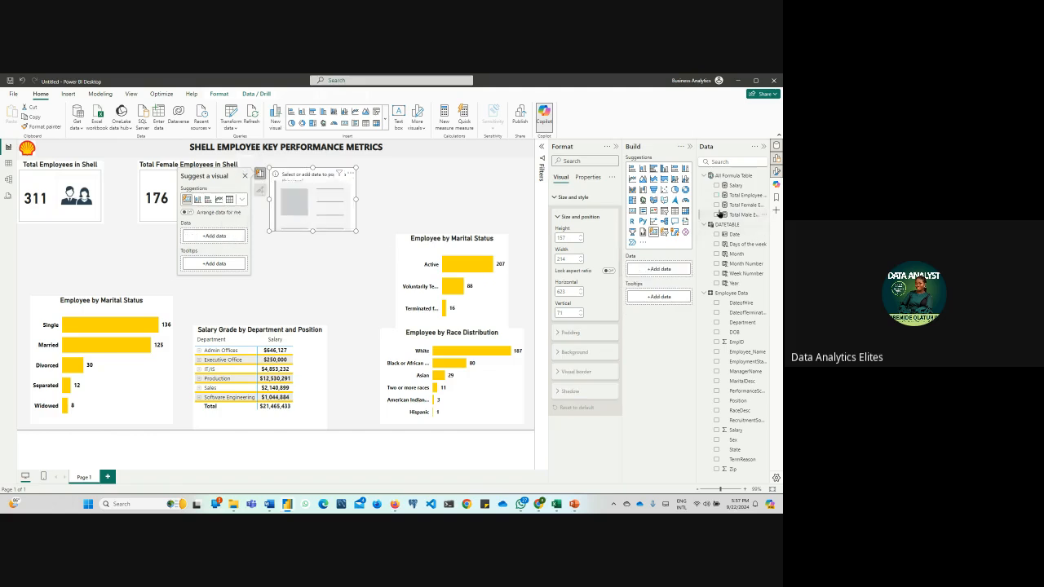
{"action": "left_click", "coordinate": [717, 215]}
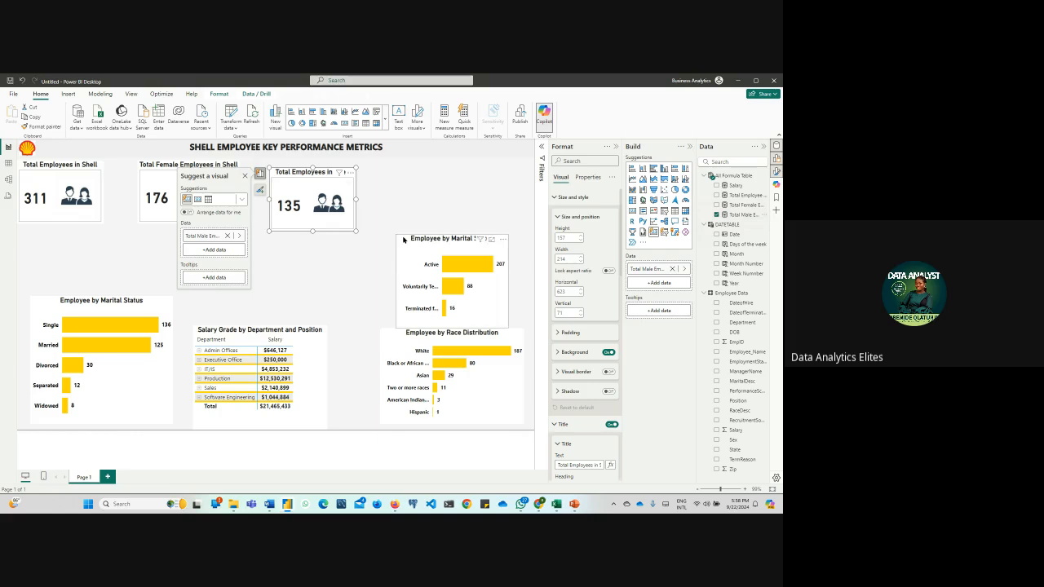
Change the title of the card showing the male employee measure to "Total Male Employees in Shell"
{"action": "left_click", "coordinate": [390, 193]}
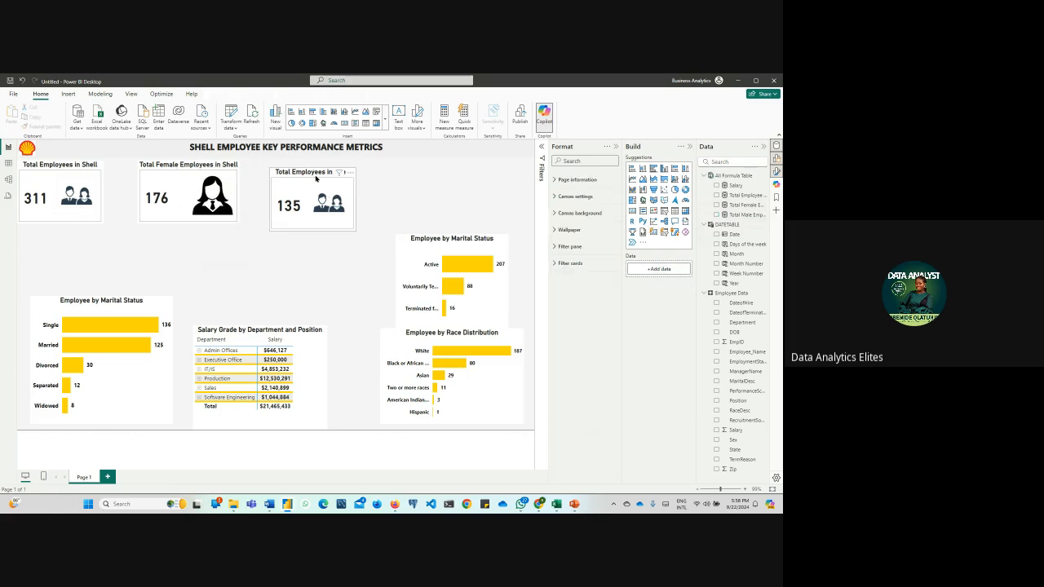
{"action": "left_click", "coordinate": [316, 177]}
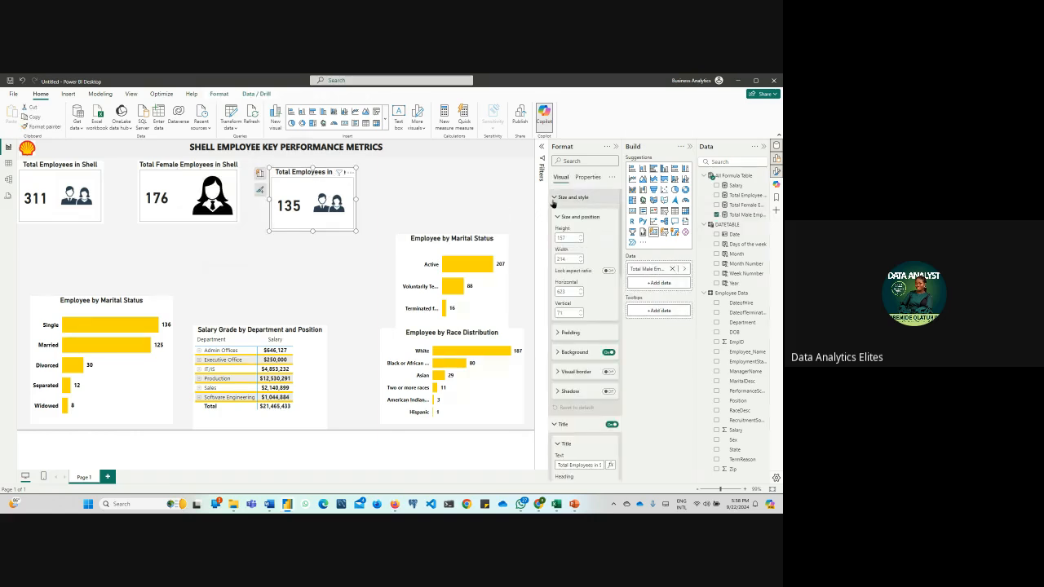
{"action": "left_click", "coordinate": [554, 199]}
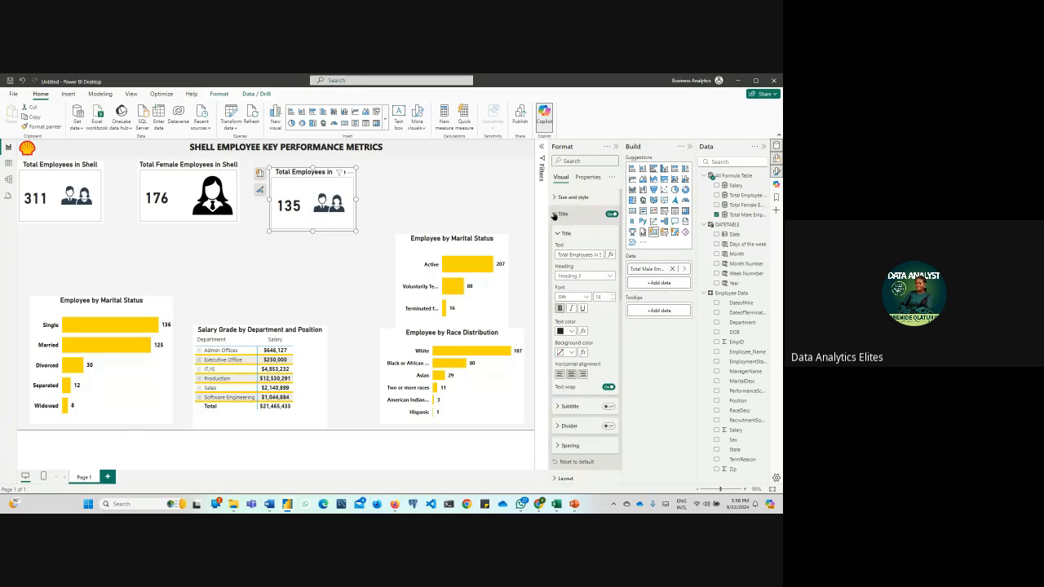
{"action": "left_click", "coordinate": [554, 216]}
{"action": "left_click", "coordinate": [559, 218]}
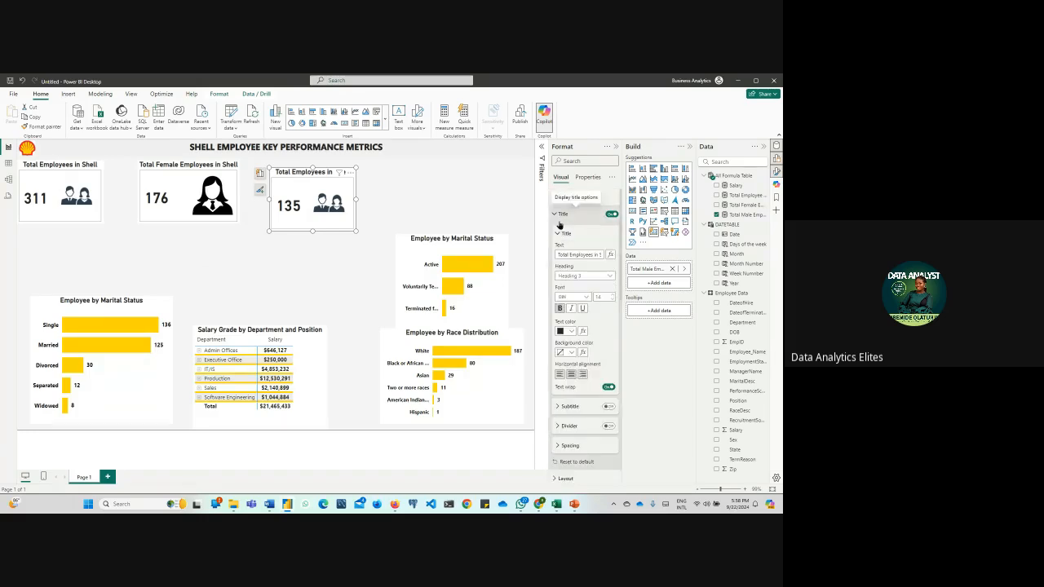
{"action": "left_click", "coordinate": [569, 256]}
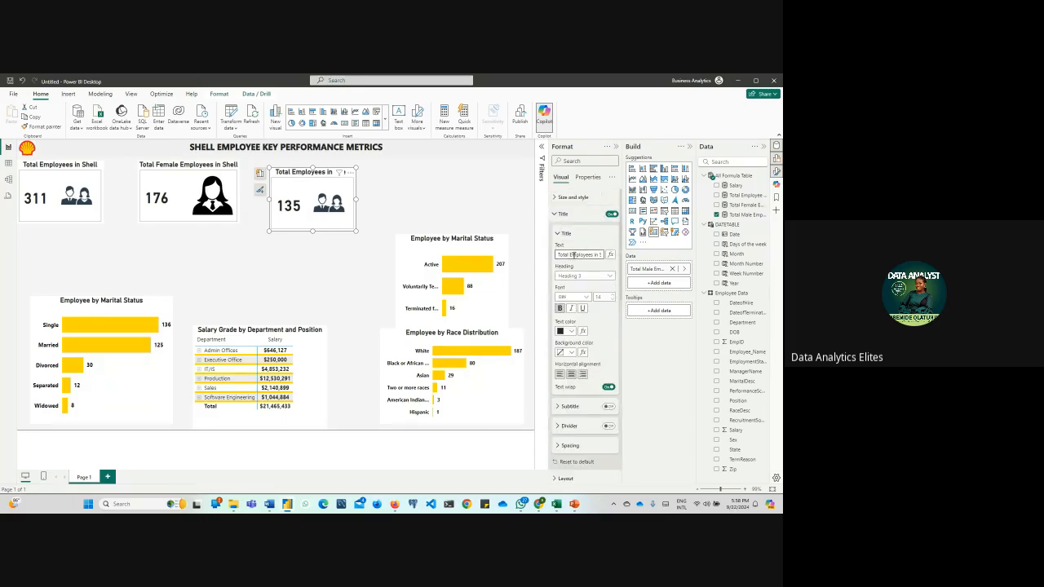
{"action": "type", "text": "Male"}
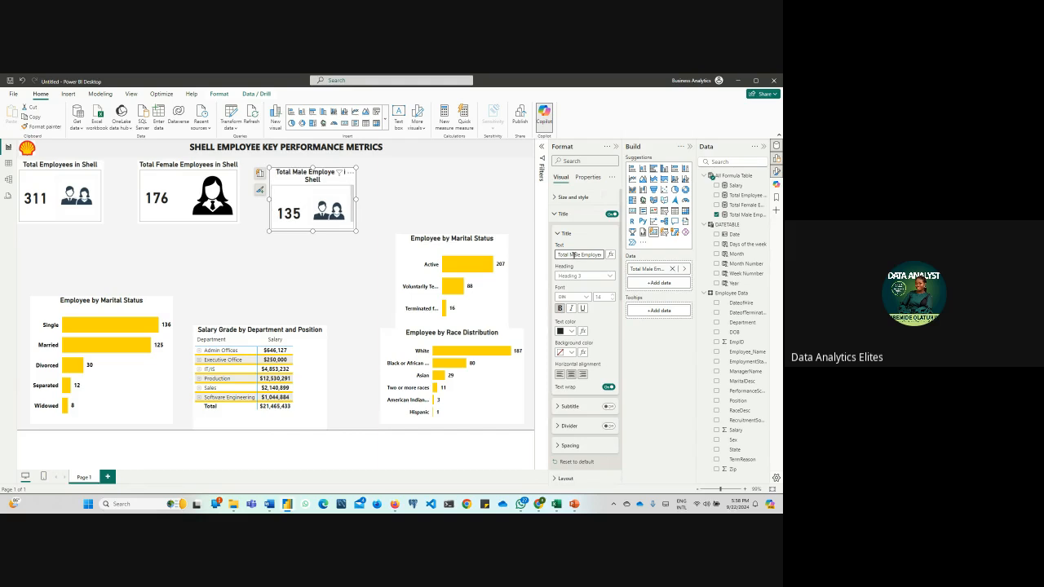
Replace the male employees card's image with the "male" PNG file from Downloads
{"action": "scroll", "coordinate": [562, 240], "scroll_direction": "down", "scroll_amount": 10}
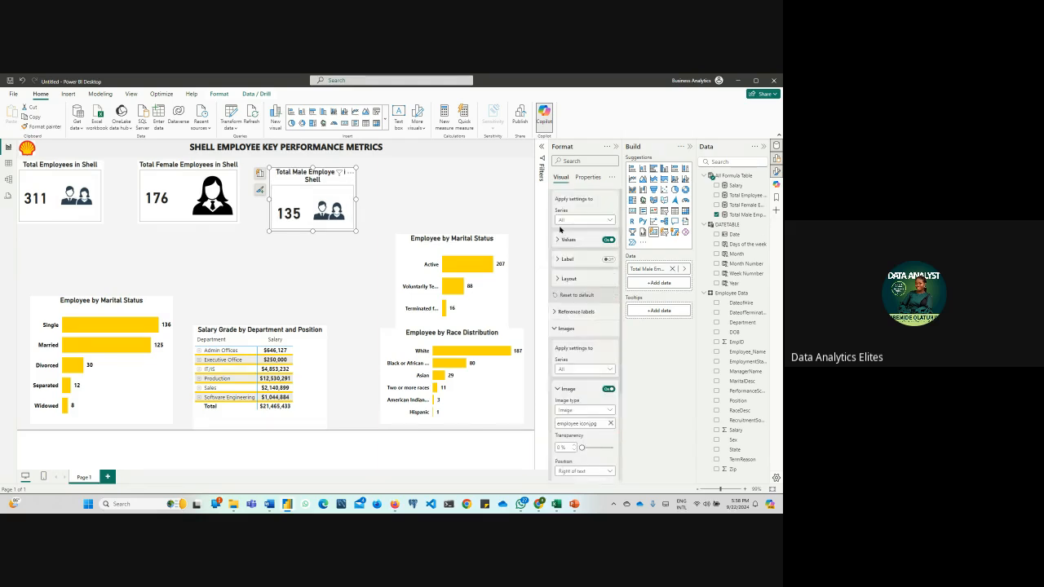
{"action": "scroll", "coordinate": [561, 230], "scroll_direction": "down", "scroll_amount": 3}
{"action": "left_click", "coordinate": [611, 273]}
{"action": "left_click", "coordinate": [610, 274]}
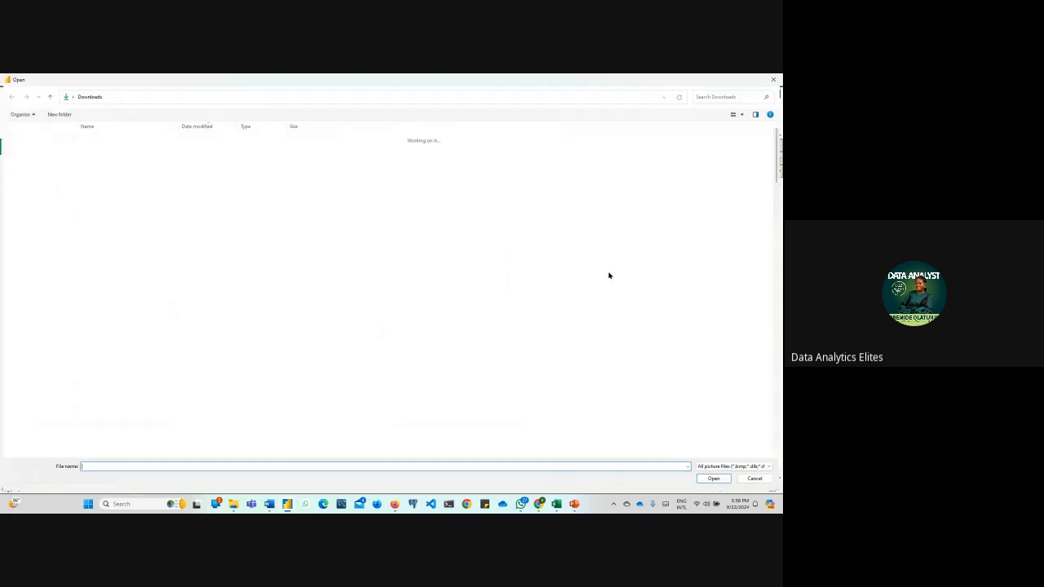
{"action": "left_click", "coordinate": [106, 150]}
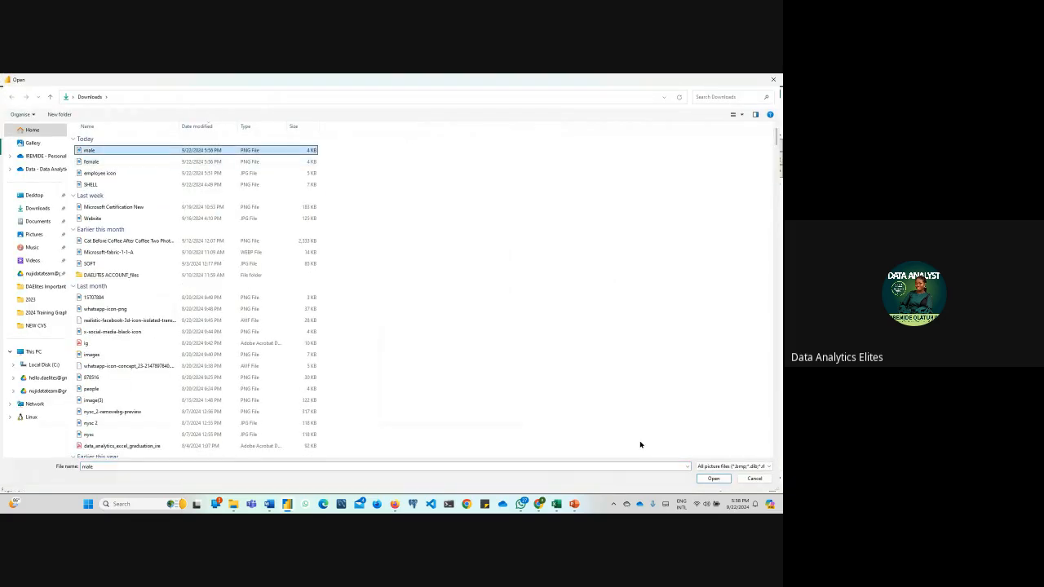
{"action": "left_click", "coordinate": [713, 478]}
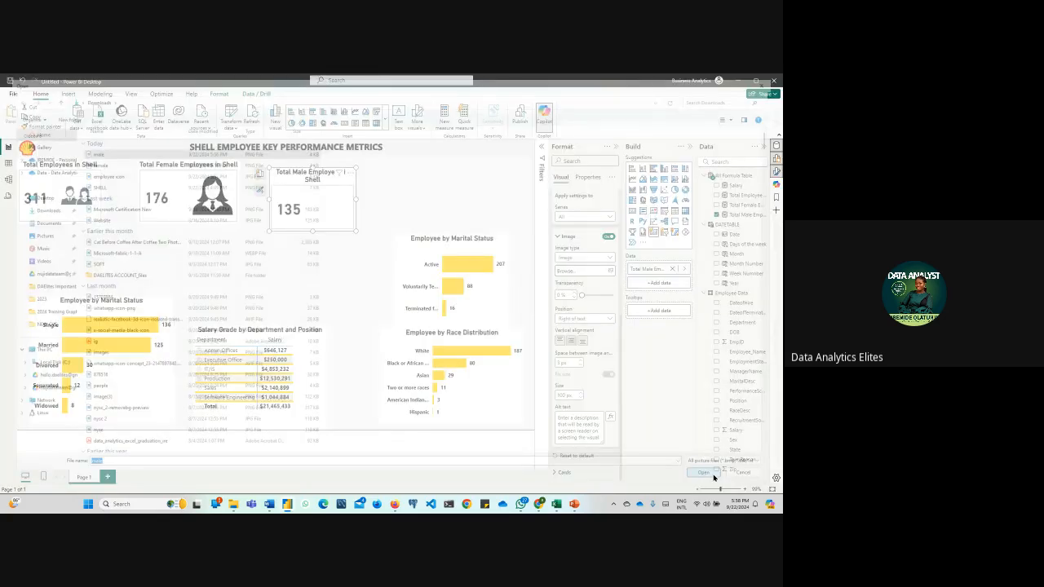
{"action": "left_click", "coordinate": [427, 203]}
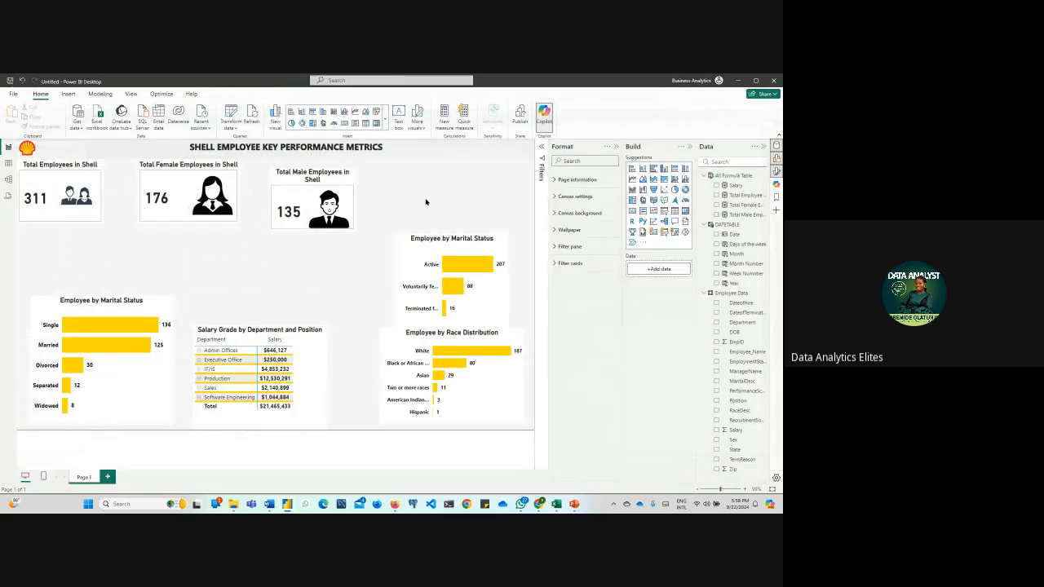
Align the male employees card with the other two cards and move the female and male cards closer to the Total Employees card
{"action": "left_click", "coordinate": [274, 180]}
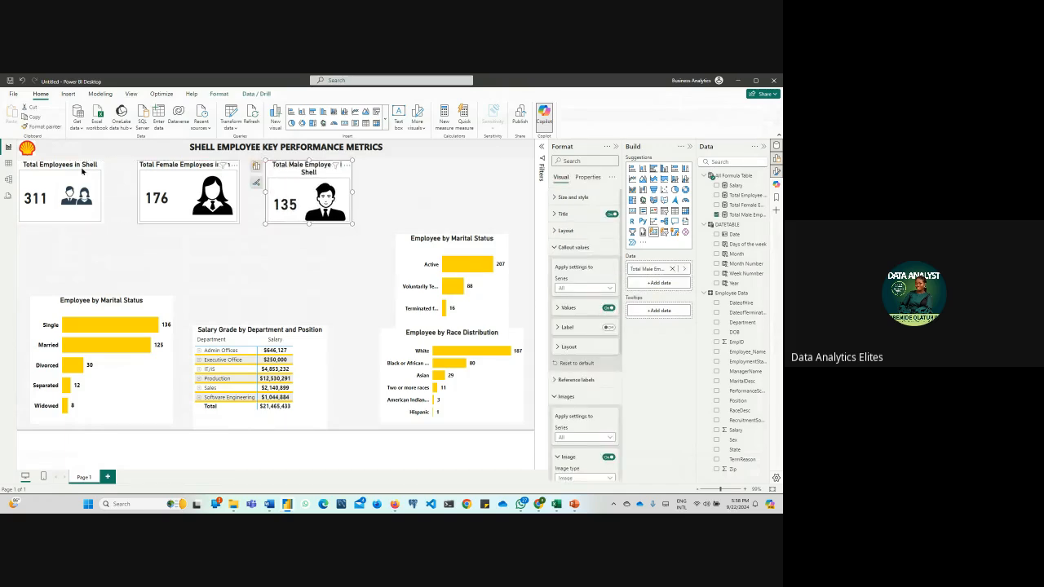
{"action": "left_click", "coordinate": [43, 183]}
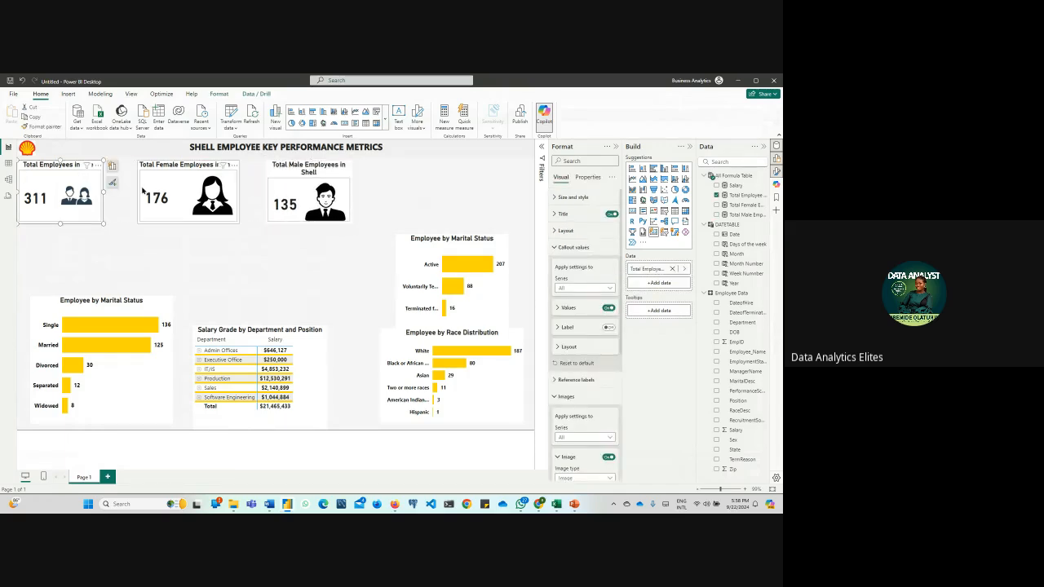
{"action": "left_click_drag", "start_coordinate": [139, 187], "coordinate": [114, 186]}
{"action": "left_click_drag", "start_coordinate": [284, 190], "coordinate": [239, 190]}
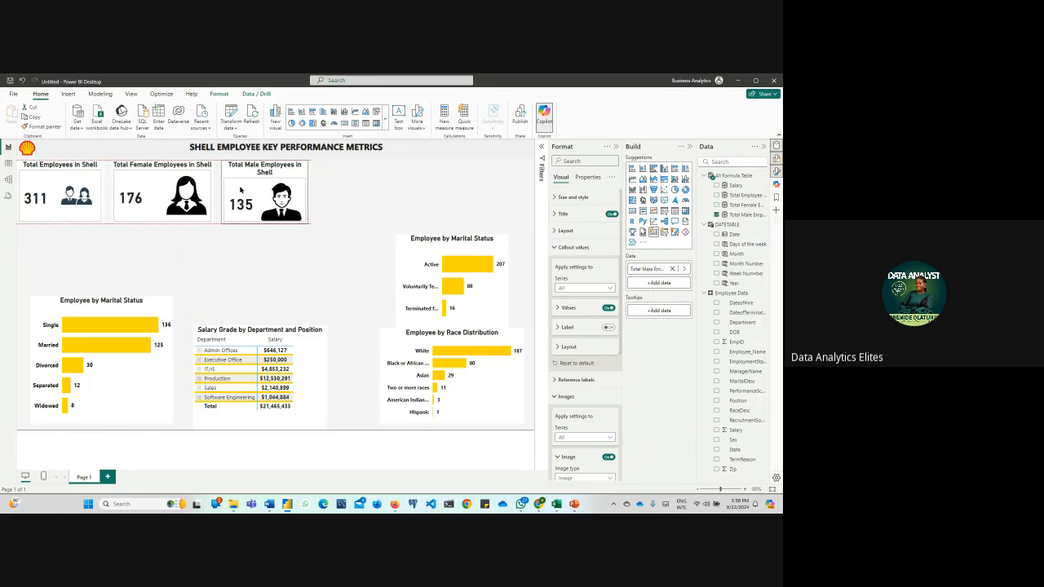
{"action": "left_click", "coordinate": [342, 261]}
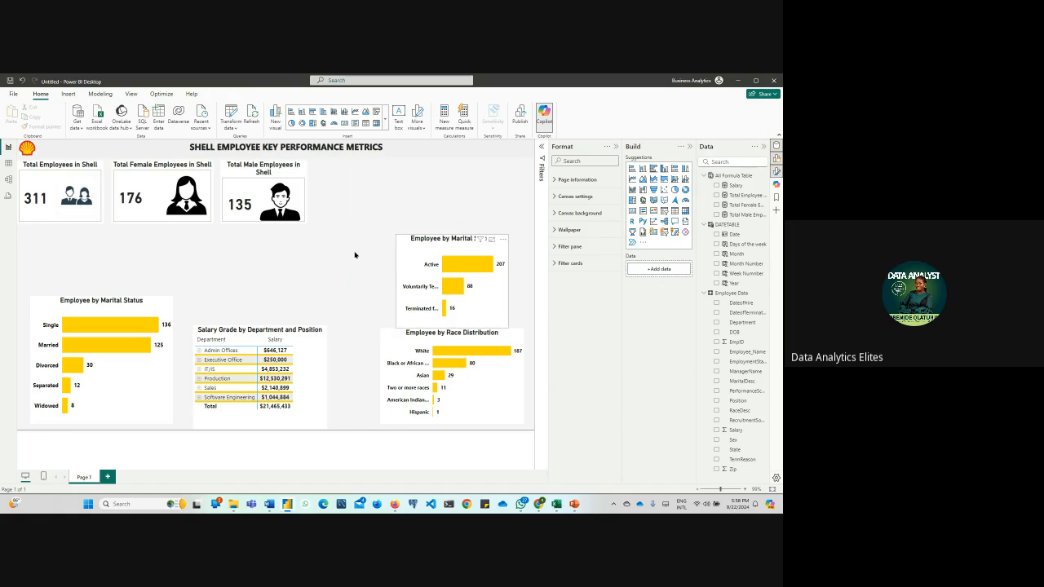
Move the employment status bar chart below the card row to make room, and paste a copy of the Total Male Employees card
{"action": "left_click_drag", "start_coordinate": [398, 237], "coordinate": [315, 262]}
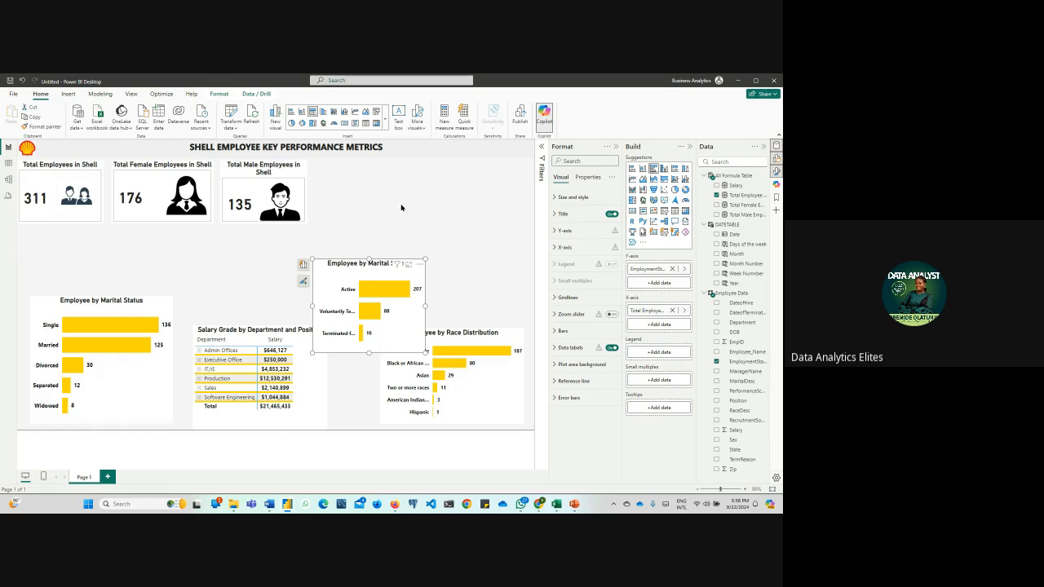
{"action": "left_click", "coordinate": [269, 200]}
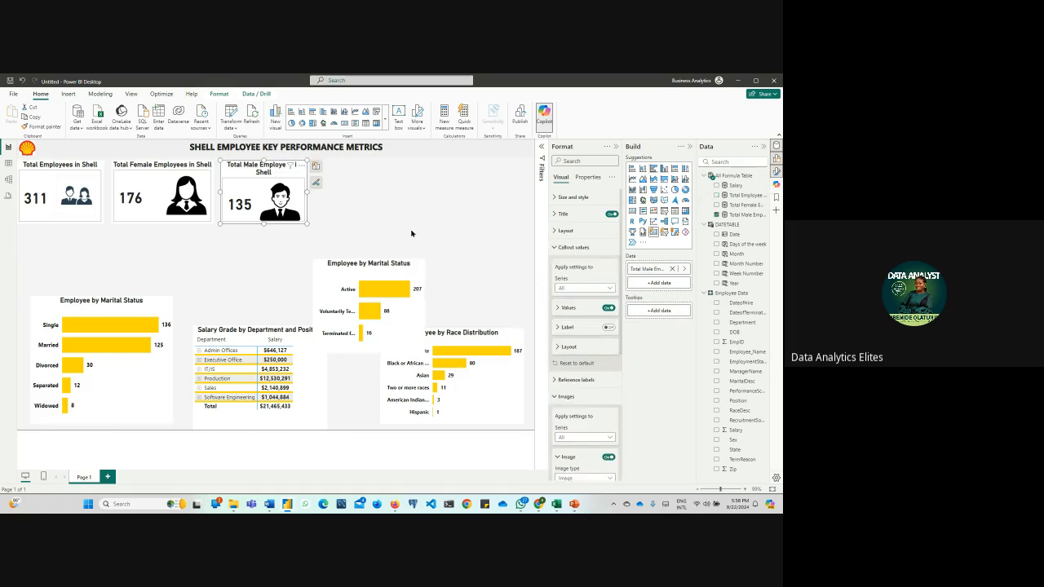
{"action": "key", "text": "ctrl+c"}
{"action": "key", "text": "ctrl+v"}
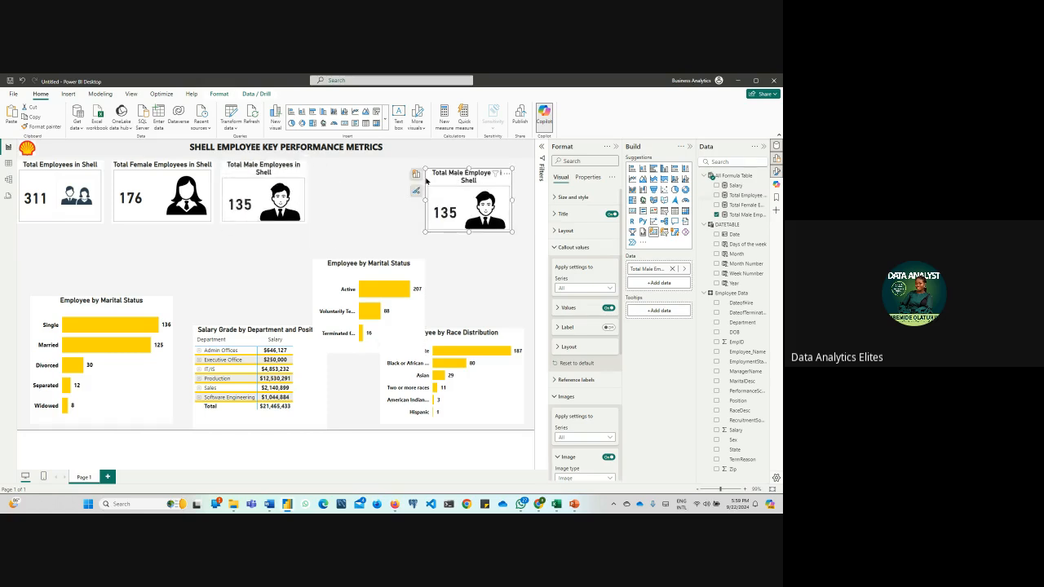
Replace the Total Male Employees field in the pasted card with the Salary measure from All Formula Table
{"action": "left_click", "coordinate": [416, 173]}
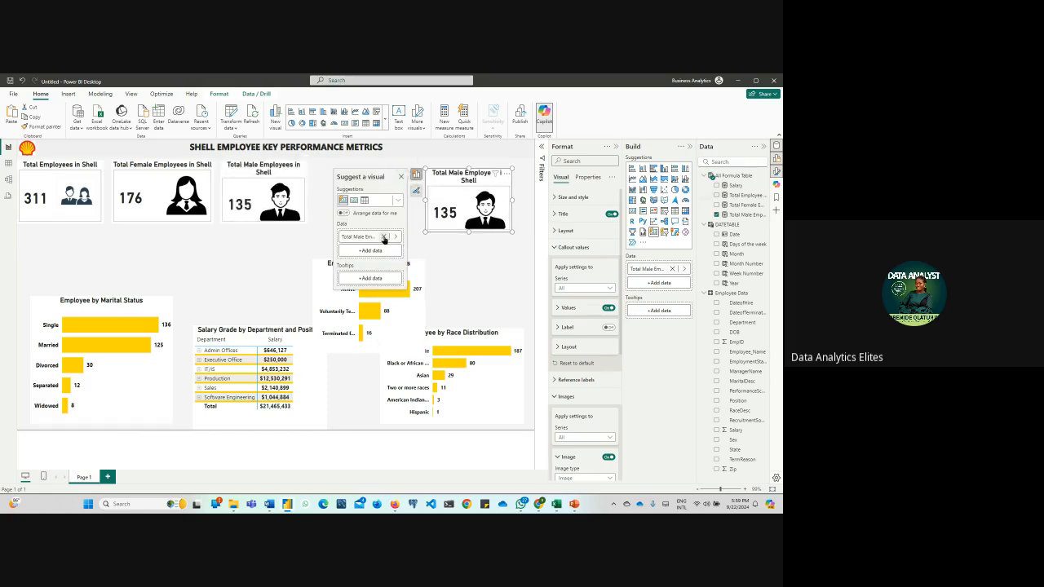
{"action": "left_click", "coordinate": [384, 238]}
{"action": "left_click", "coordinate": [383, 236]}
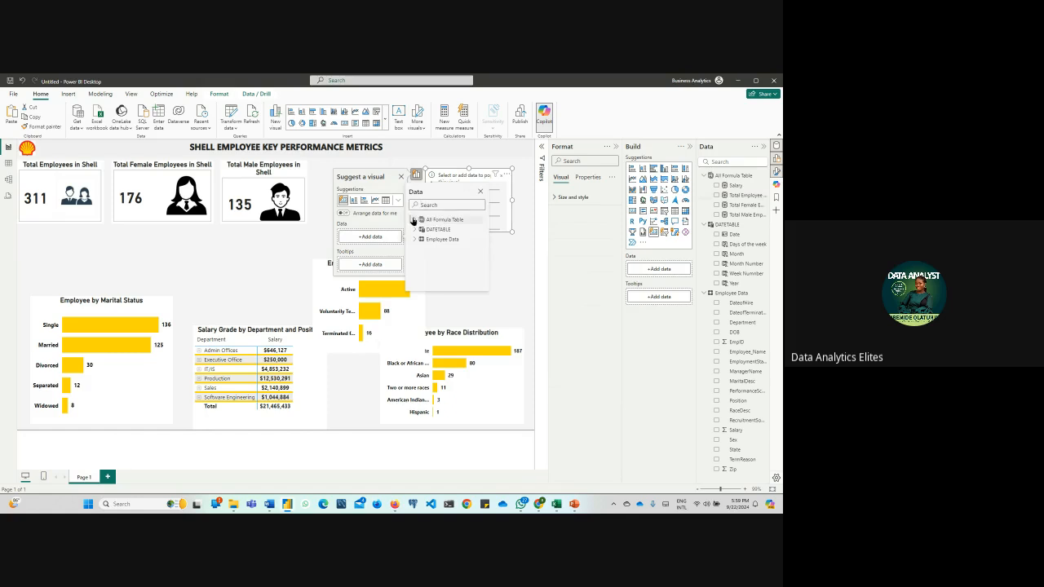
{"action": "left_click", "coordinate": [414, 219]}
{"action": "left_click", "coordinate": [427, 229]}
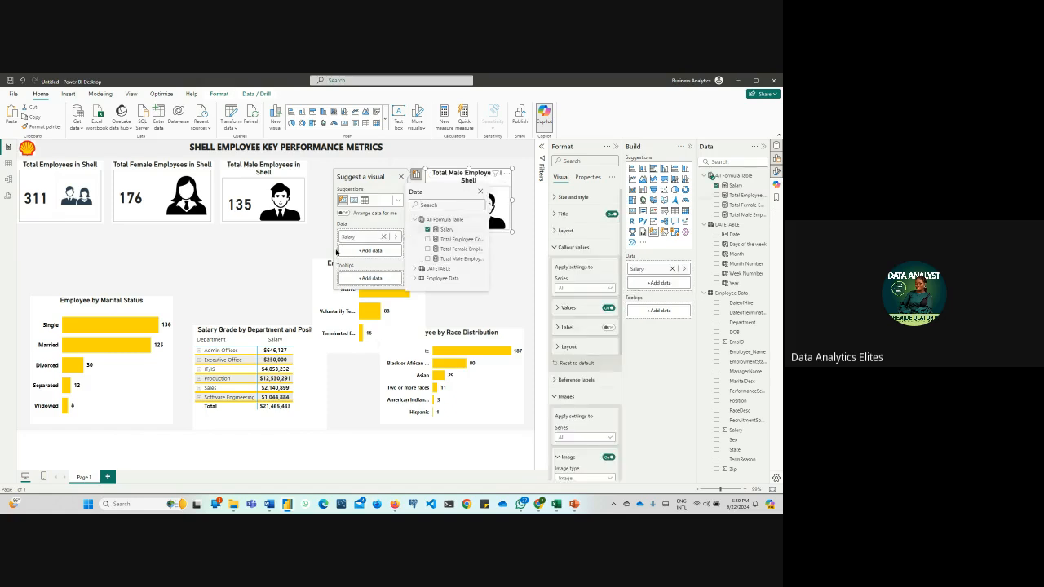
{"action": "left_click", "coordinate": [292, 248]}
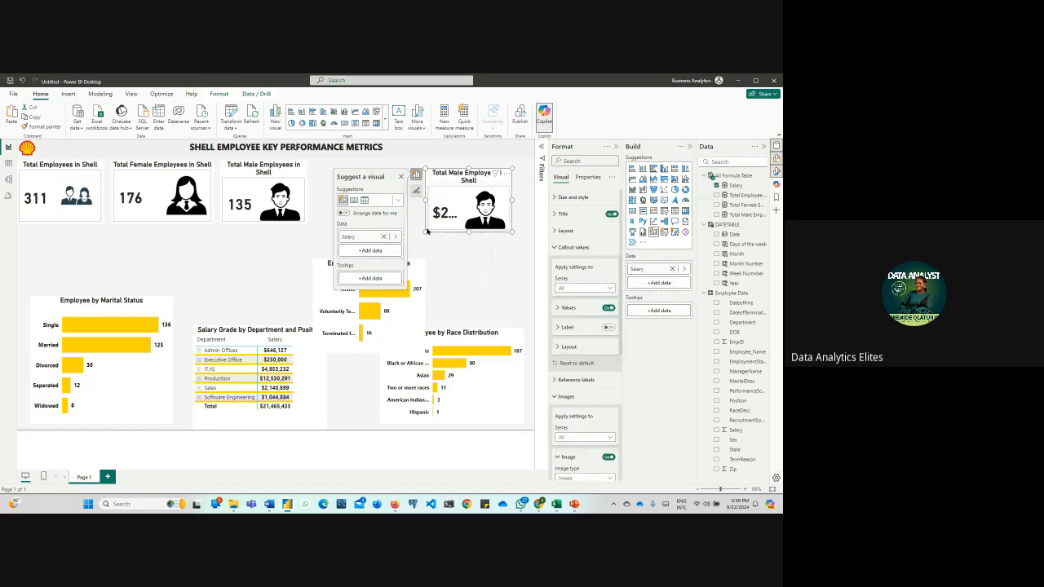
Change the salary card's title to "Total Salary in Shell"
{"action": "left_click", "coordinate": [566, 215]}
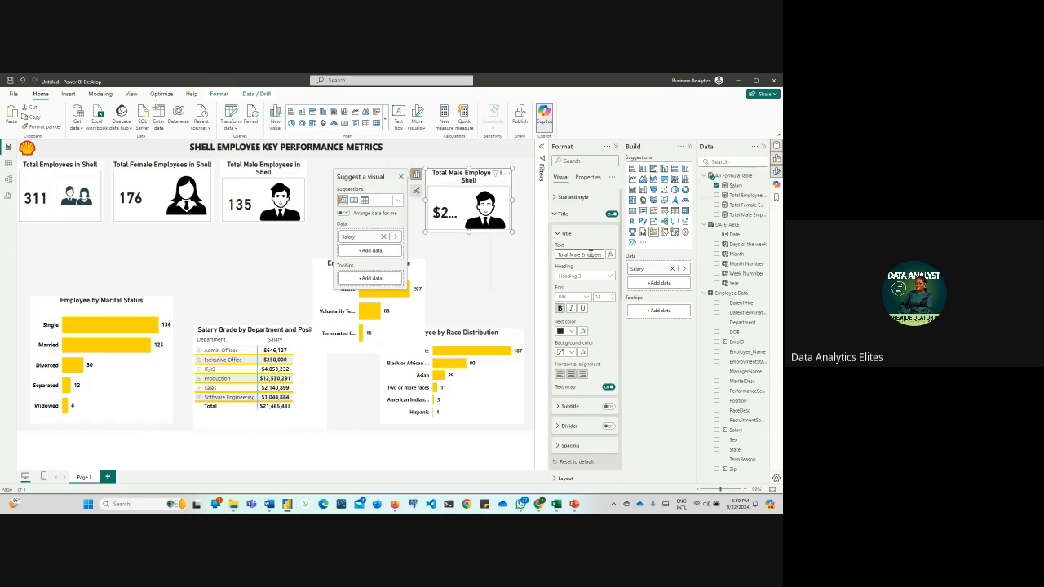
{"action": "key", "text": "BackSpace"}
{"action": "key", "text": "BackSpace"}
{"action": "key", "text": "BackSpace"}
{"action": "key", "text": "BackSpace"}
{"action": "key", "text": "BackSpace"}
{"action": "key", "text": "BackSpace"}
{"action": "key", "text": "BackSpace"}
{"action": "key", "text": "BackSpace"}
{"action": "key", "text": "BackSpace"}
{"action": "key", "text": "BackSpace"}
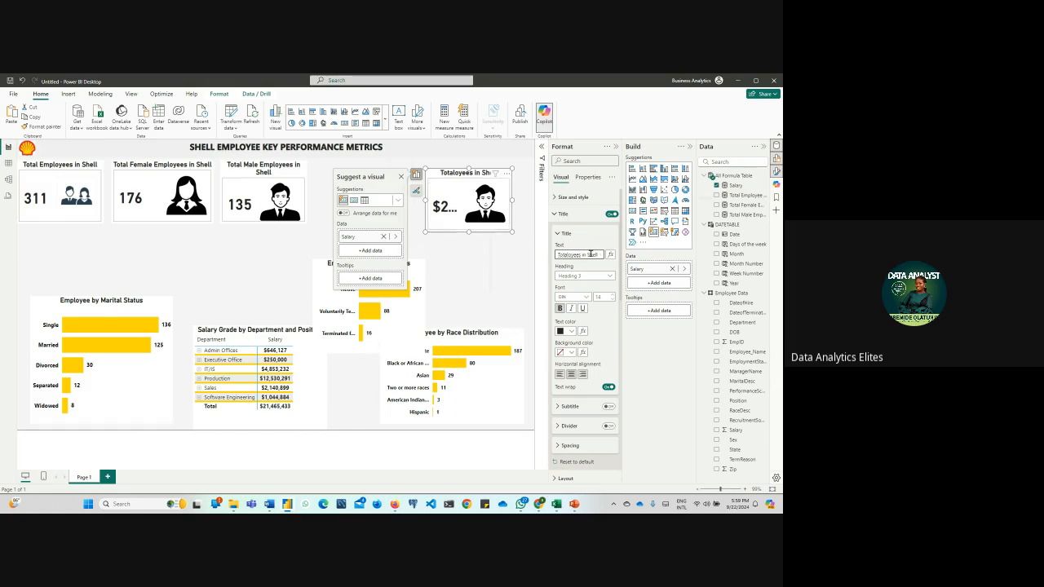
{"action": "key", "text": "BackSpace"}
{"action": "key", "text": "Delete"}
{"action": "key", "text": "Delete"}
{"action": "key", "text": "Delete"}
{"action": "key", "text": "Delete"}
{"action": "key", "text": "Delete"}
{"action": "key", "text": "Delete"}
{"action": "key", "text": "Delete"}
{"action": "key", "text": "Delete"}
{"action": "key", "text": "Delete"}
{"action": "key", "text": "Delete"}
{"action": "key", "text": "Delete"}
{"action": "key", "text": "Delete"}
{"action": "key", "text": "Delete"}
{"action": "key", "text": "Delete"}
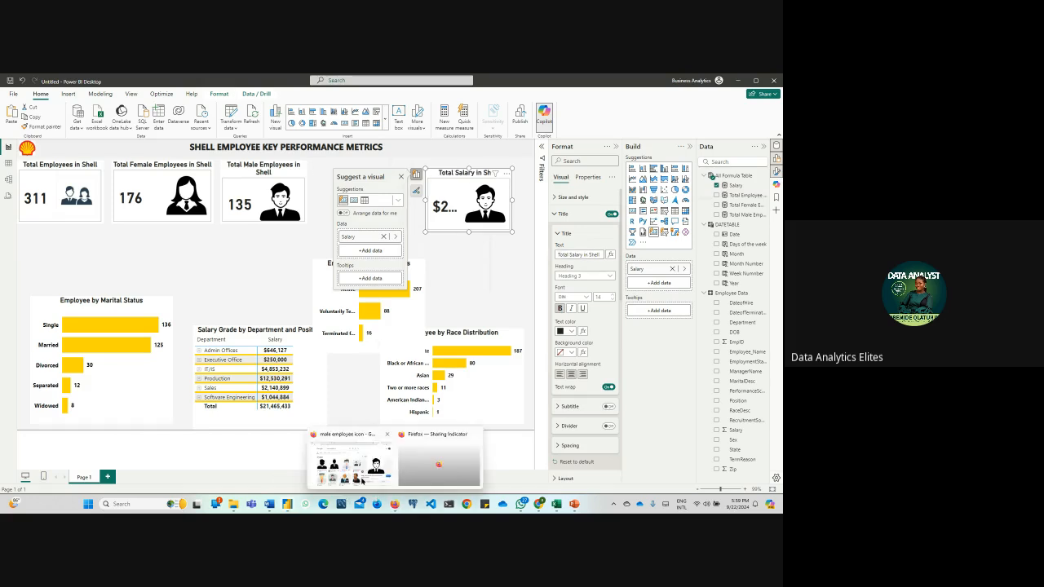
Switch to the Firefox window with the male employee icon results and search Google for "money icon"
{"action": "left_click", "coordinate": [364, 484]}
{"action": "left_click_drag", "start_coordinate": [228, 138], "coordinate": [165, 138]}
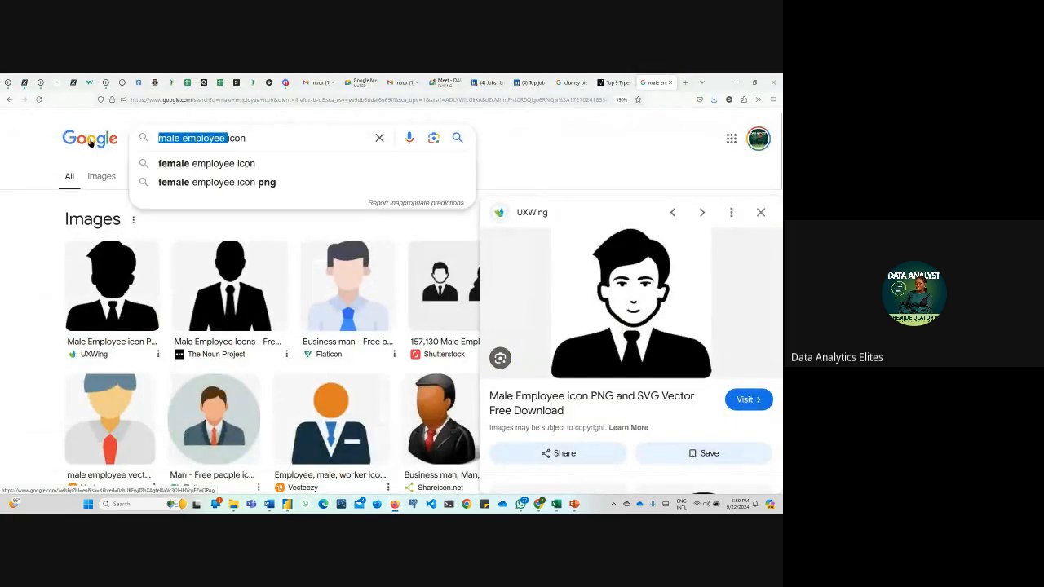
{"action": "key", "text": "BackSpace"}
{"action": "type", "text": "oney"}
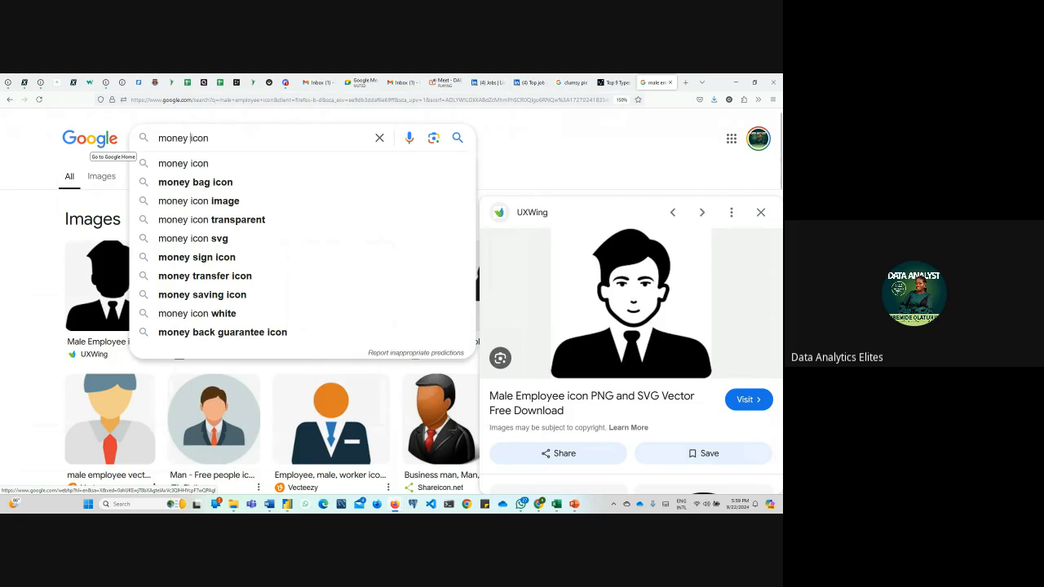
{"action": "key", "text": "Return"}
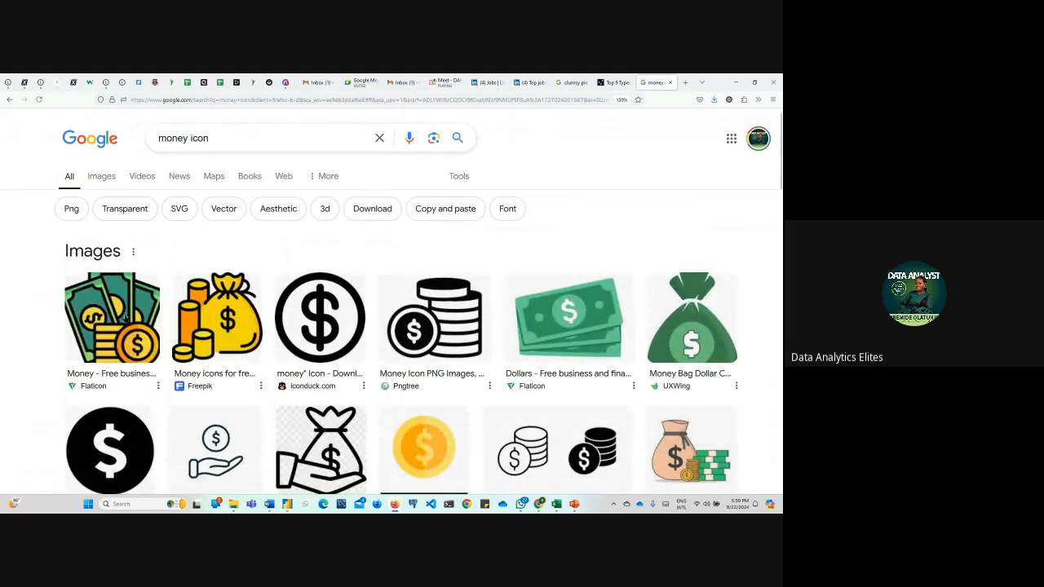
Look through the money icon results and preview Freepik's yellow money bag with coin stacks
{"action": "left_click", "coordinate": [130, 324]}
{"action": "scroll", "coordinate": [337, 339], "scroll_direction": "down", "scroll_amount": 3}
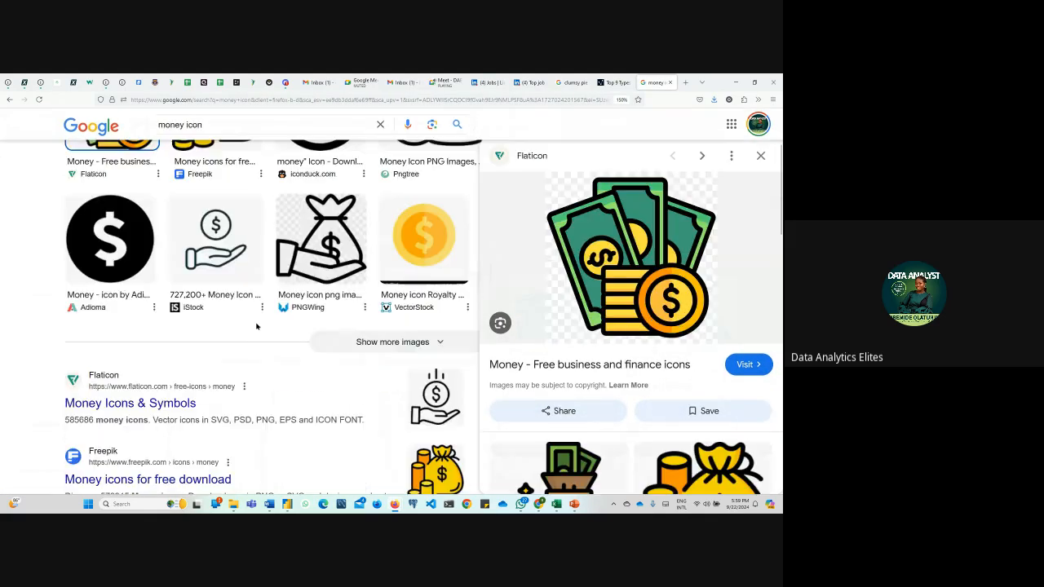
{"action": "scroll", "coordinate": [337, 338], "scroll_direction": "up", "scroll_amount": 1}
{"action": "scroll", "coordinate": [337, 338], "scroll_direction": "up", "scroll_amount": 2}
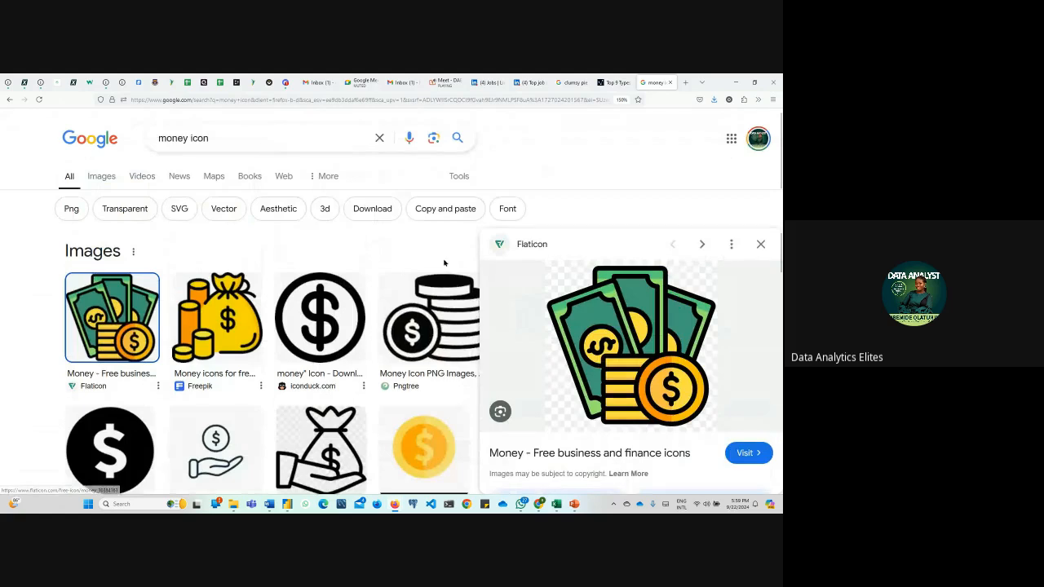
{"action": "left_click", "coordinate": [210, 315]}
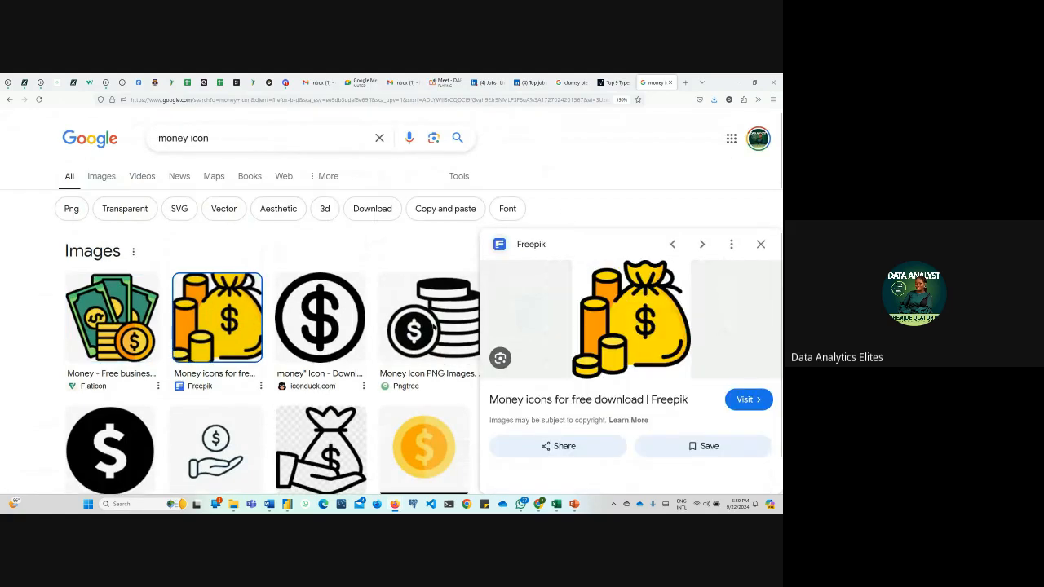
Save Freepik's yellow money bag icon to the Downloads folder as a PNG image named "money"
{"action": "right_click", "coordinate": [612, 307]}
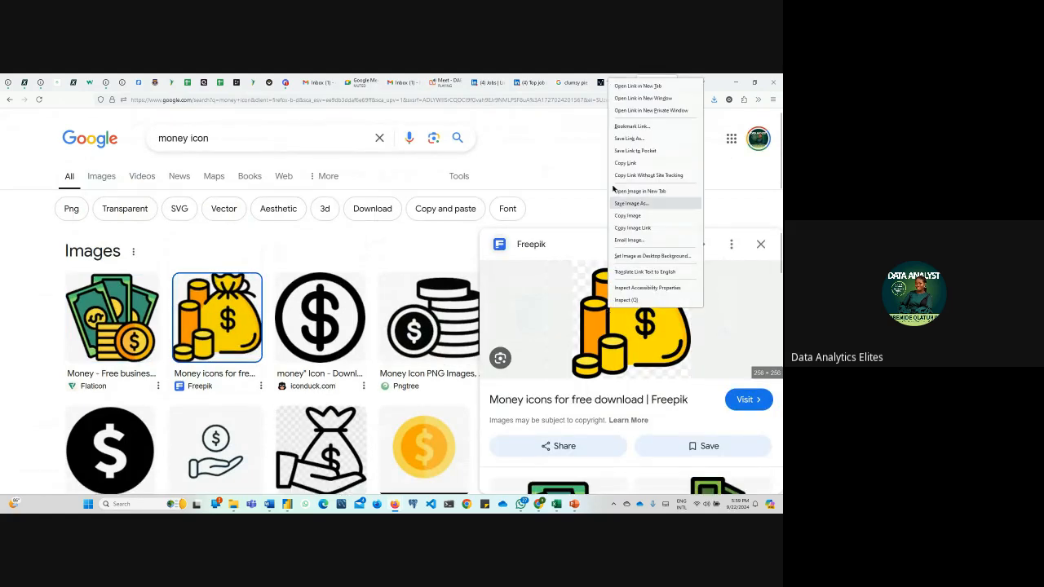
{"action": "left_click", "coordinate": [644, 213]}
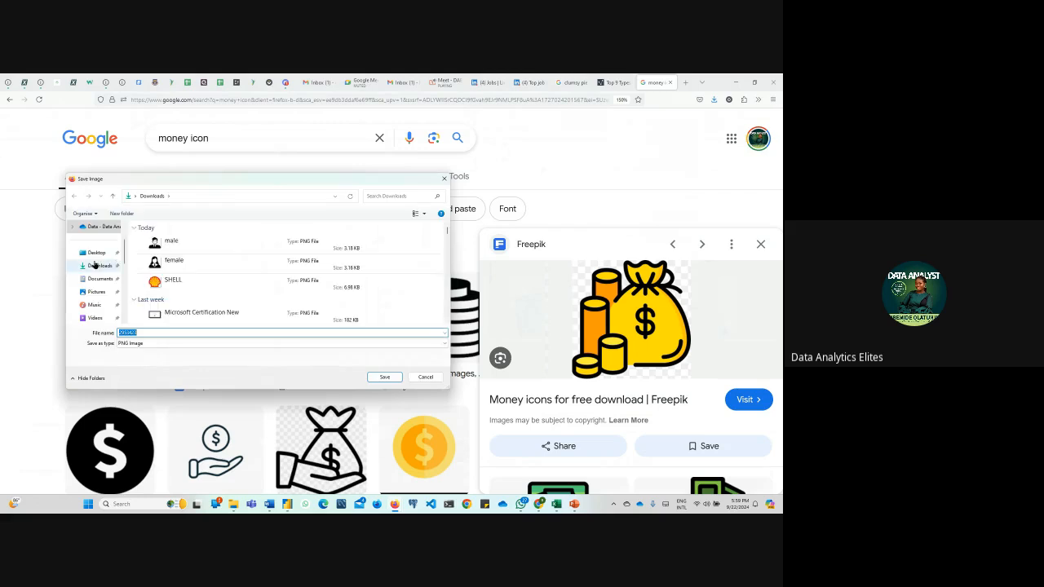
{"action": "double_click", "coordinate": [175, 332]}
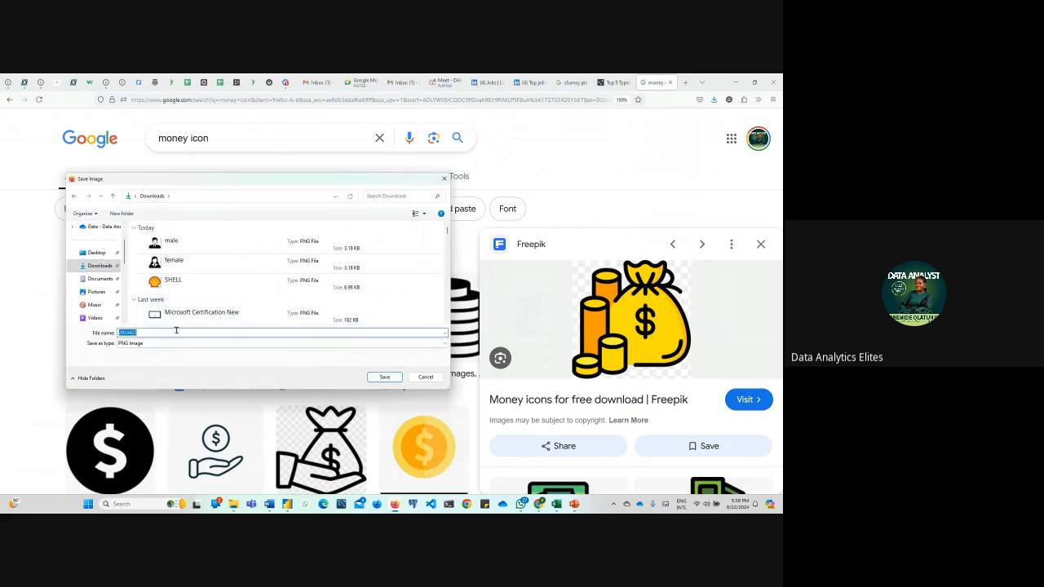
{"action": "type", "text": "money"}
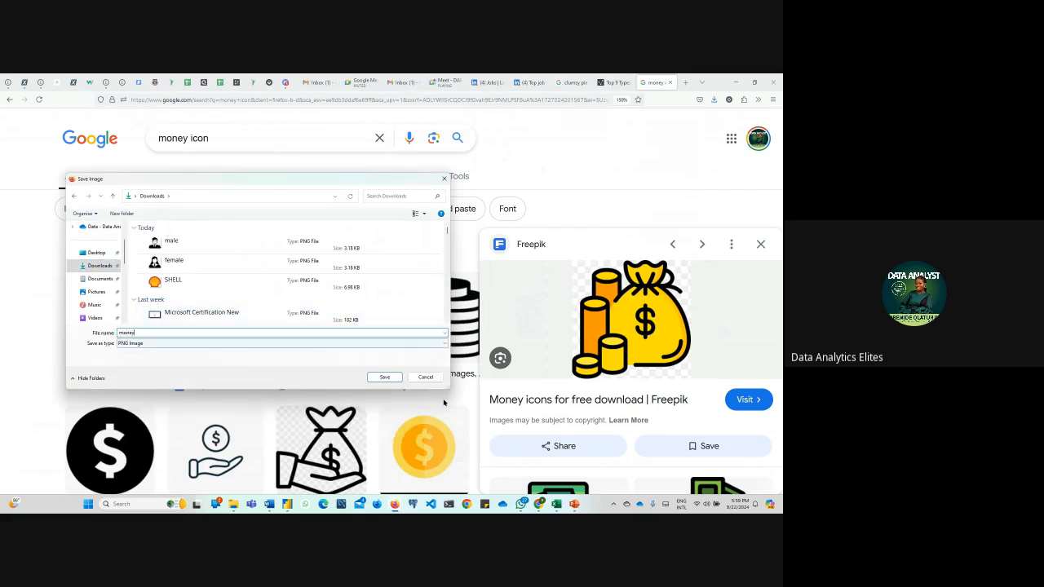
{"action": "left_click", "coordinate": [384, 377]}
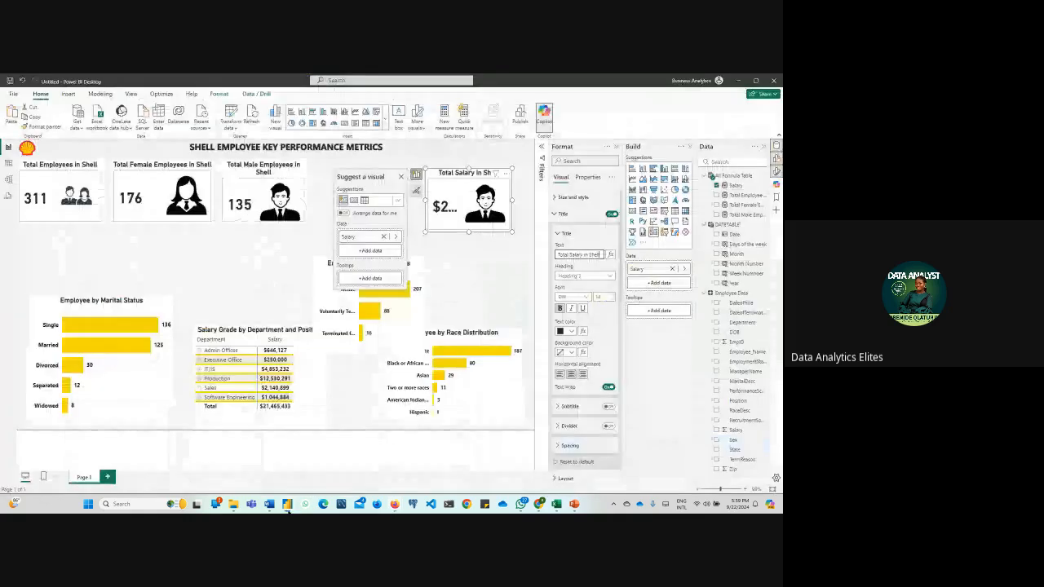
Switch back to Power BI Desktop and replace the male.png image in the Total Salary card with the money PNG from Downloads
{"action": "key", "text": "alt+Tab"}
{"action": "left_click", "coordinate": [489, 261]}
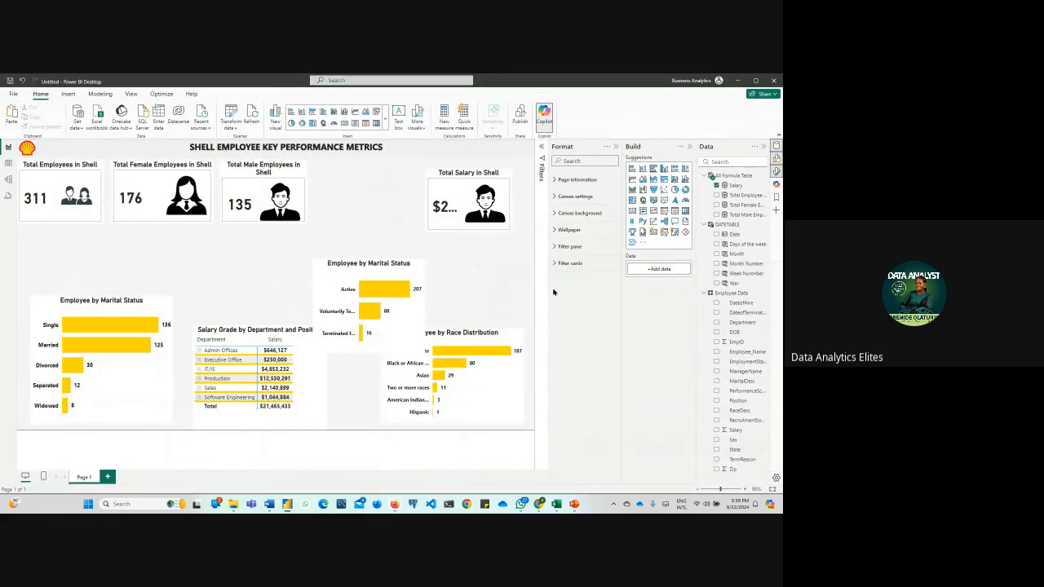
{"action": "left_click", "coordinate": [479, 180]}
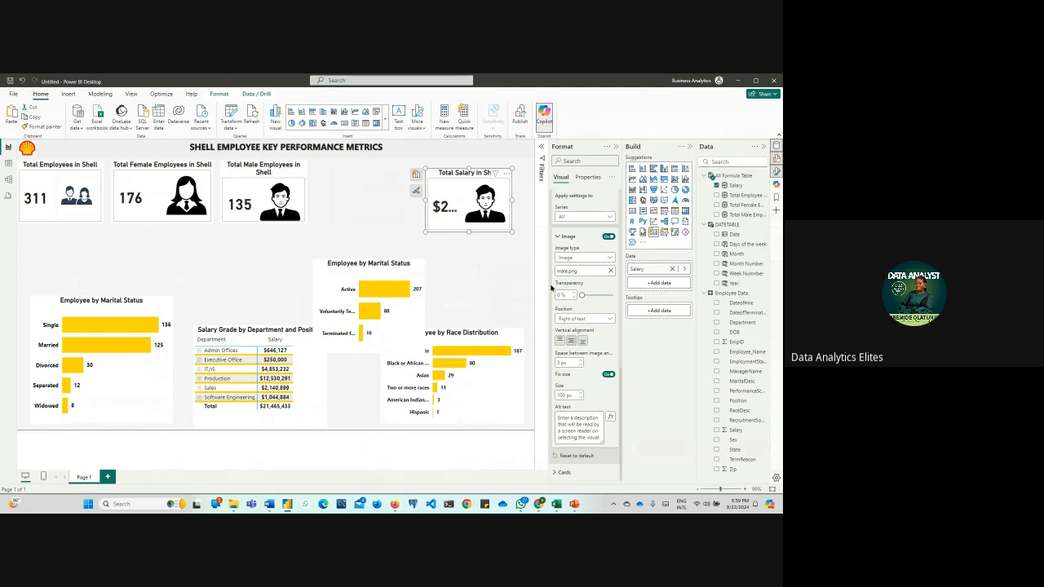
{"action": "left_click", "coordinate": [610, 270]}
{"action": "left_click", "coordinate": [612, 272]}
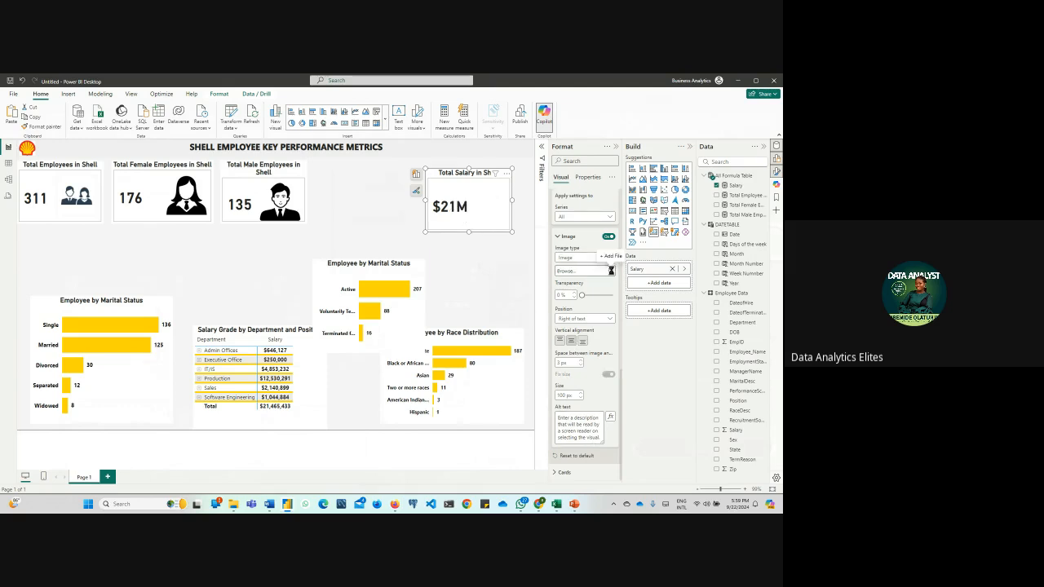
{"action": "left_click", "coordinate": [106, 150]}
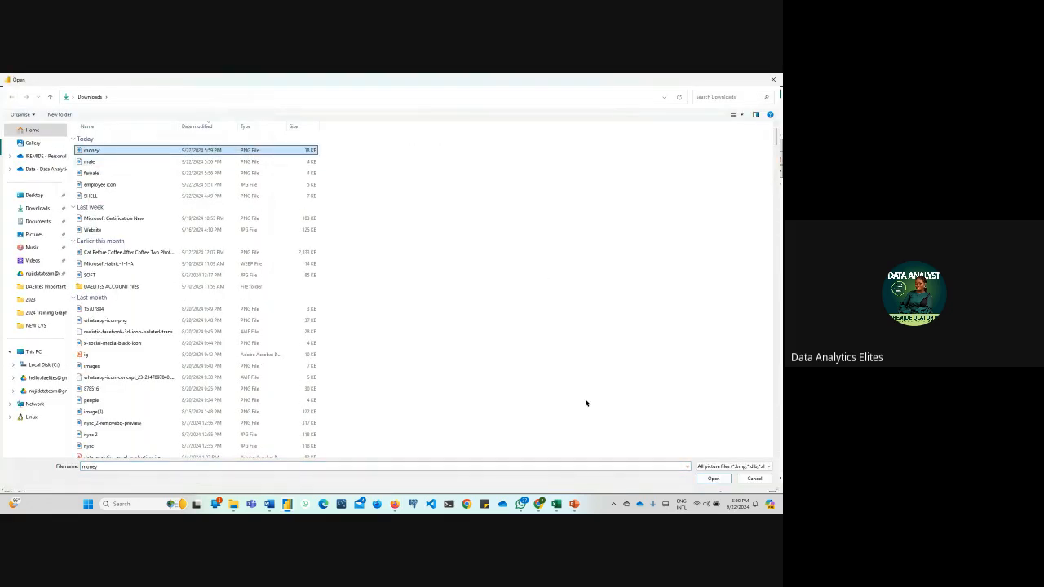
{"action": "left_click", "coordinate": [713, 478]}
Enlarge the Total Salary in Shell card leftward and downward so its value fits beside the money icon
{"action": "left_click", "coordinate": [608, 374]}
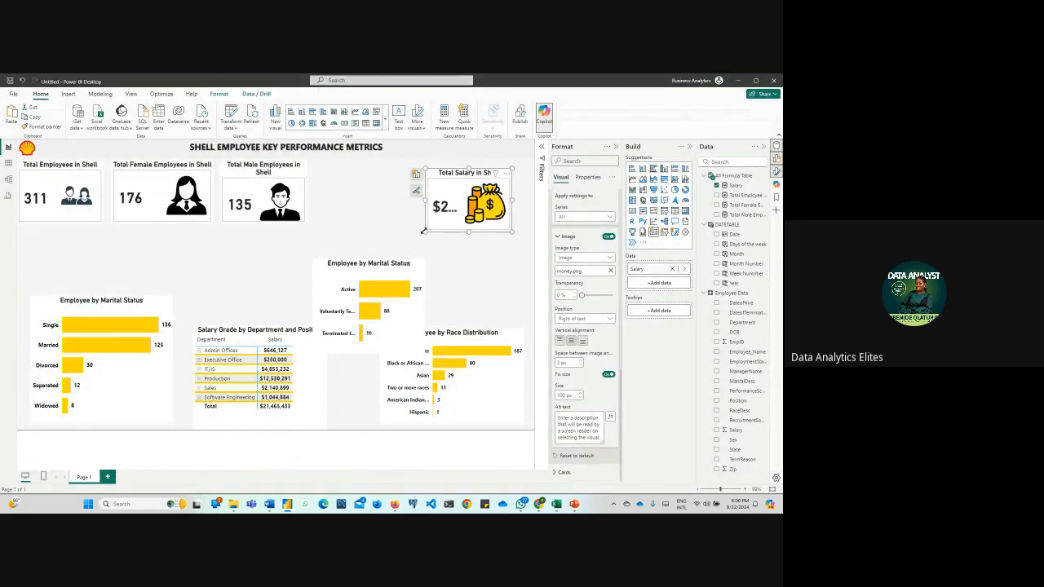
{"action": "left_click_drag", "start_coordinate": [422, 232], "coordinate": [362, 249]}
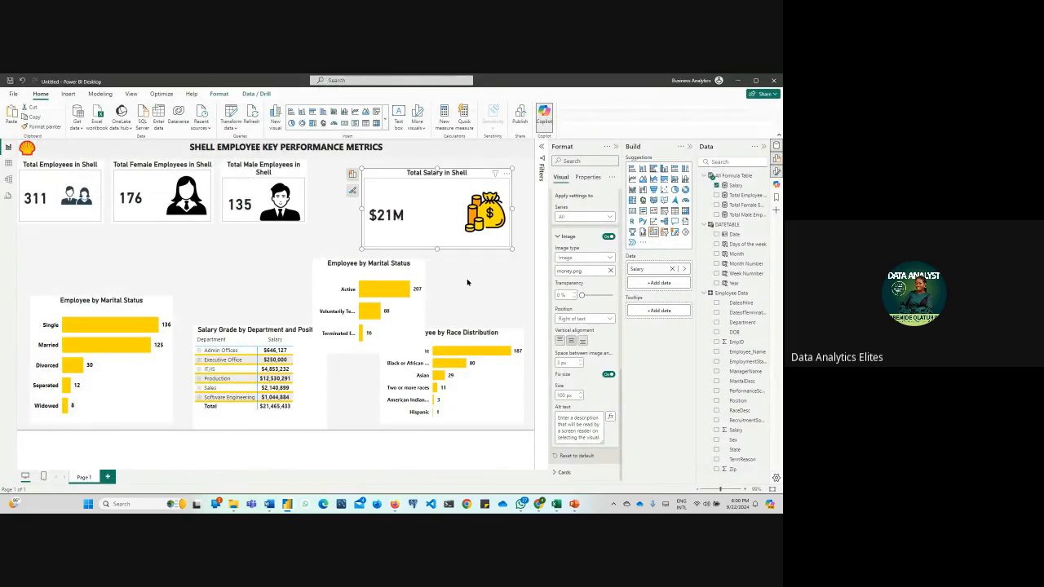
Look through the Total Salary card's callout value settings, including font, color, transparency and alignment
{"action": "left_click", "coordinate": [587, 177]}
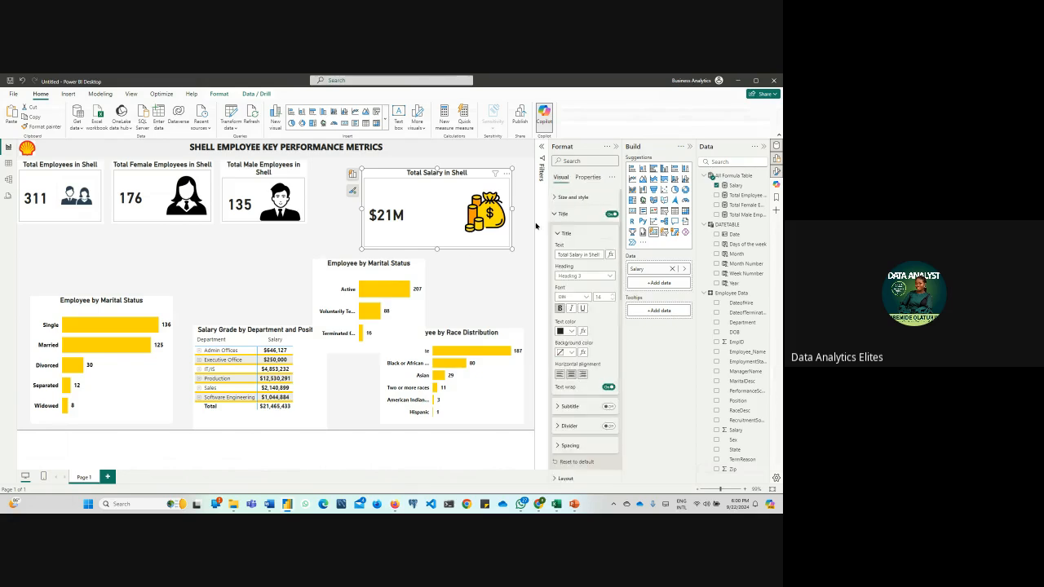
{"action": "left_click", "coordinate": [554, 215]}
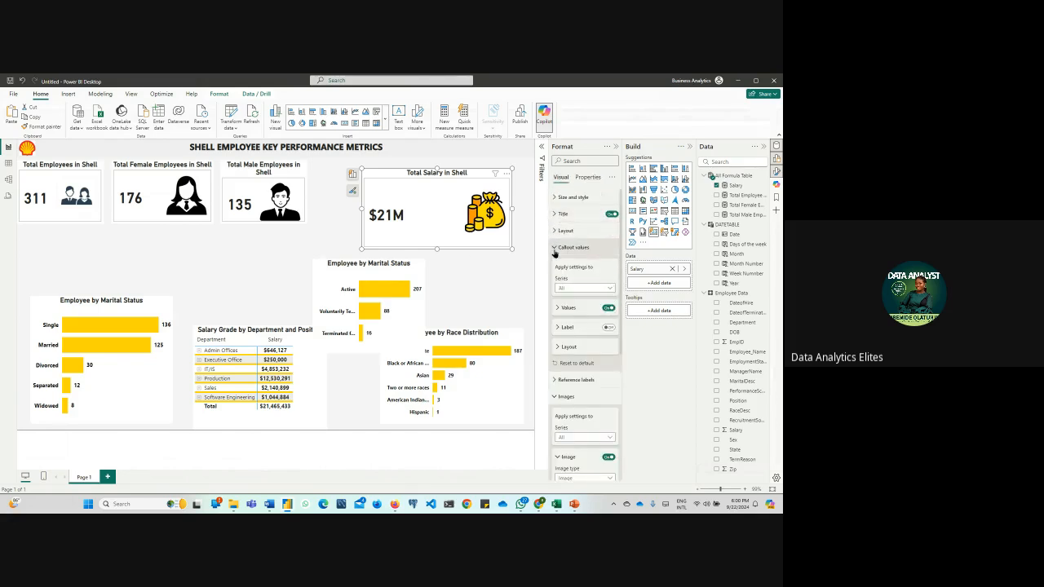
{"action": "left_click", "coordinate": [555, 247]}
{"action": "left_click", "coordinate": [554, 282]}
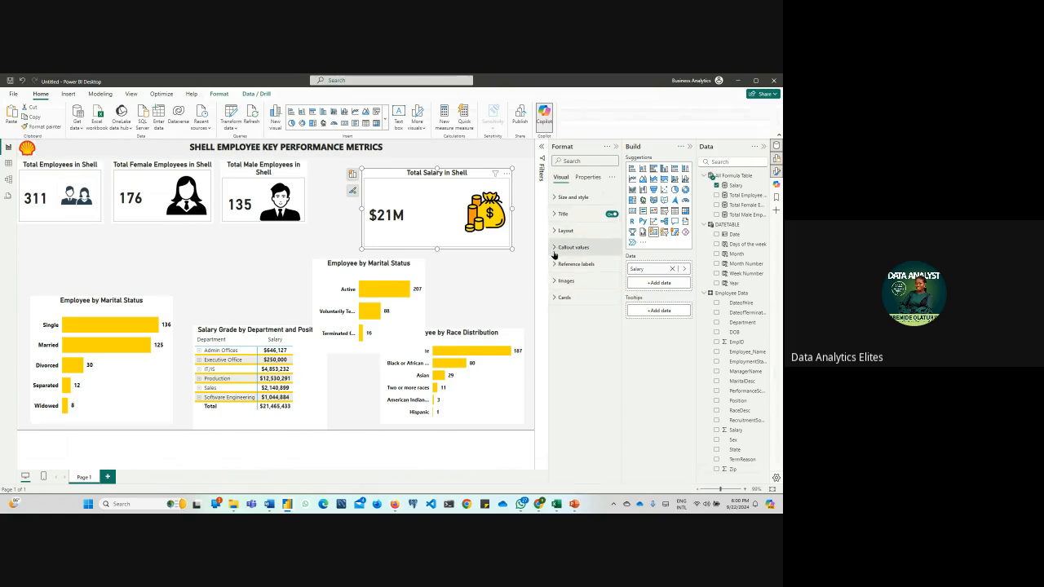
{"action": "left_click", "coordinate": [555, 247]}
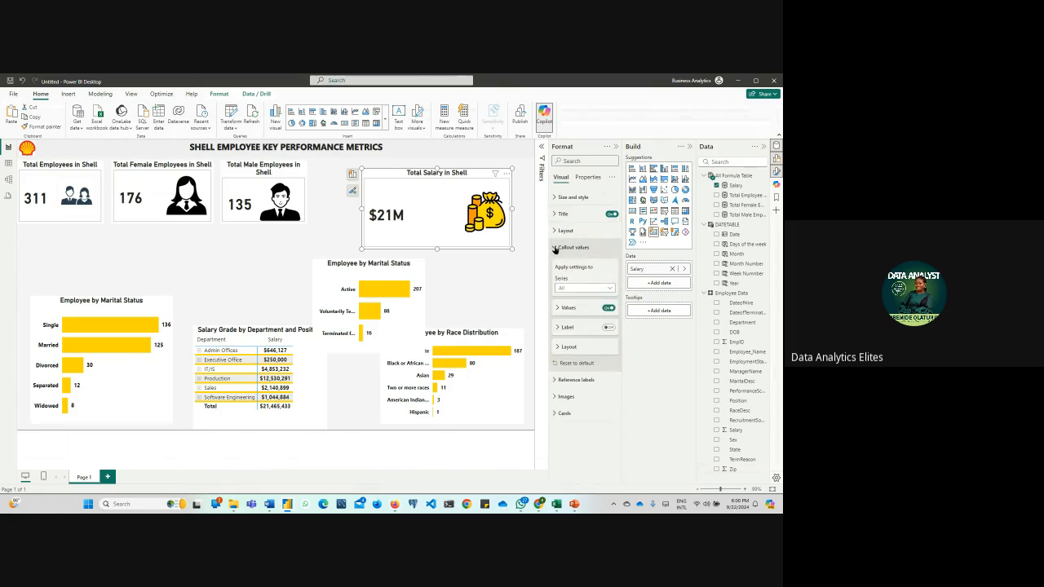
{"action": "left_click", "coordinate": [558, 310]}
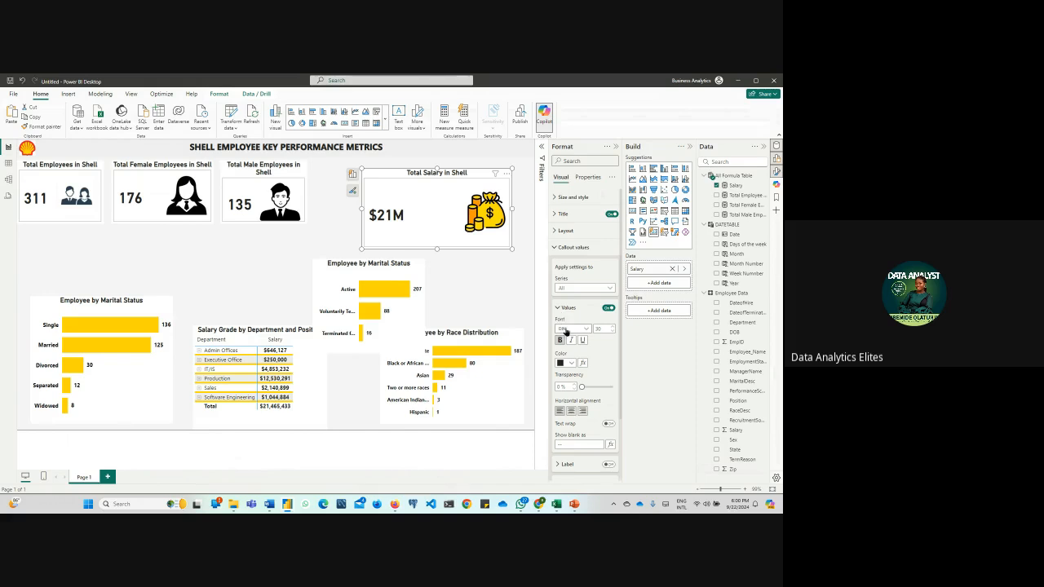
{"action": "scroll", "coordinate": [560, 288], "scroll_direction": "down", "scroll_amount": 2}
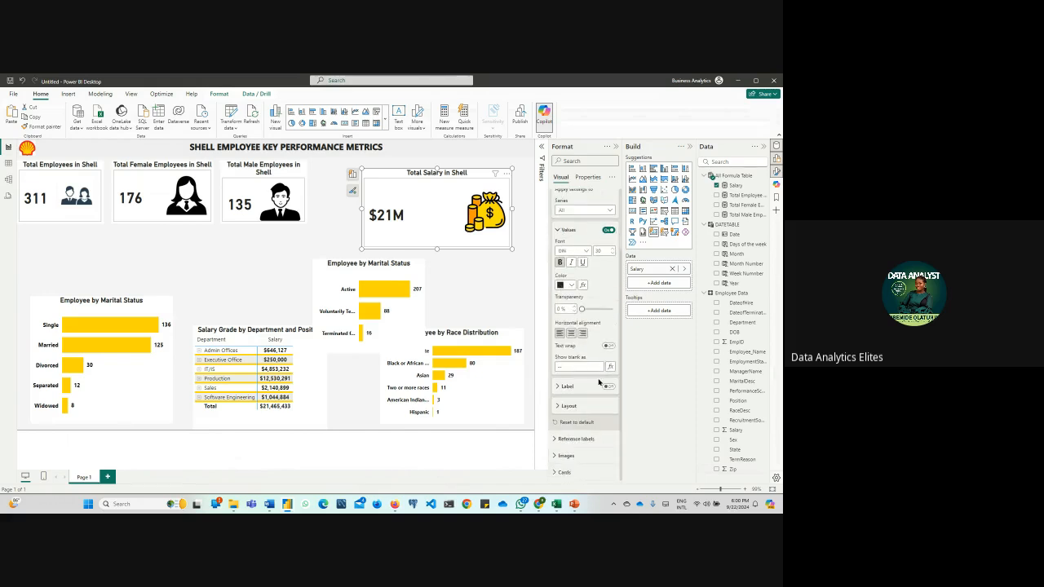
{"action": "left_click", "coordinate": [563, 387]}
{"action": "left_click", "coordinate": [607, 387]}
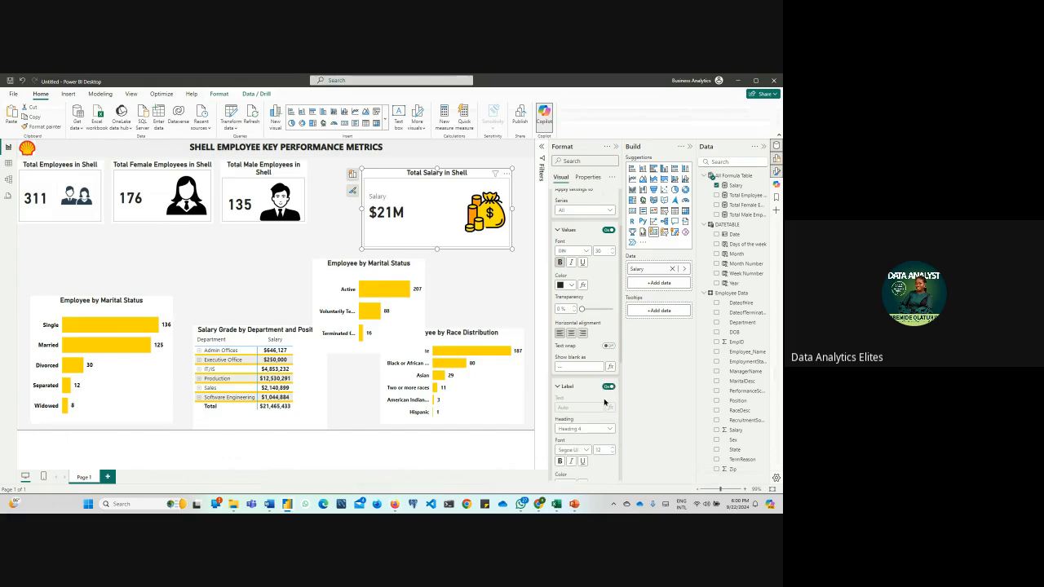
{"action": "left_click", "coordinate": [607, 387]}
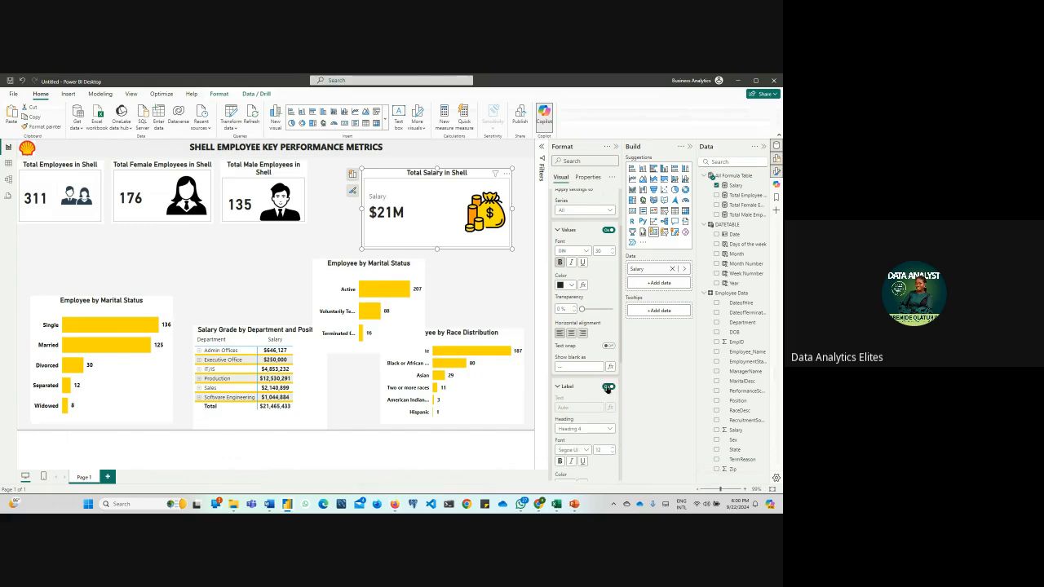
Check the Total Salary card's reference label and layout options, including the available layout styles
{"action": "left_click", "coordinate": [558, 230]}
{"action": "scroll", "coordinate": [558, 232], "scroll_direction": "up", "scroll_amount": 2}
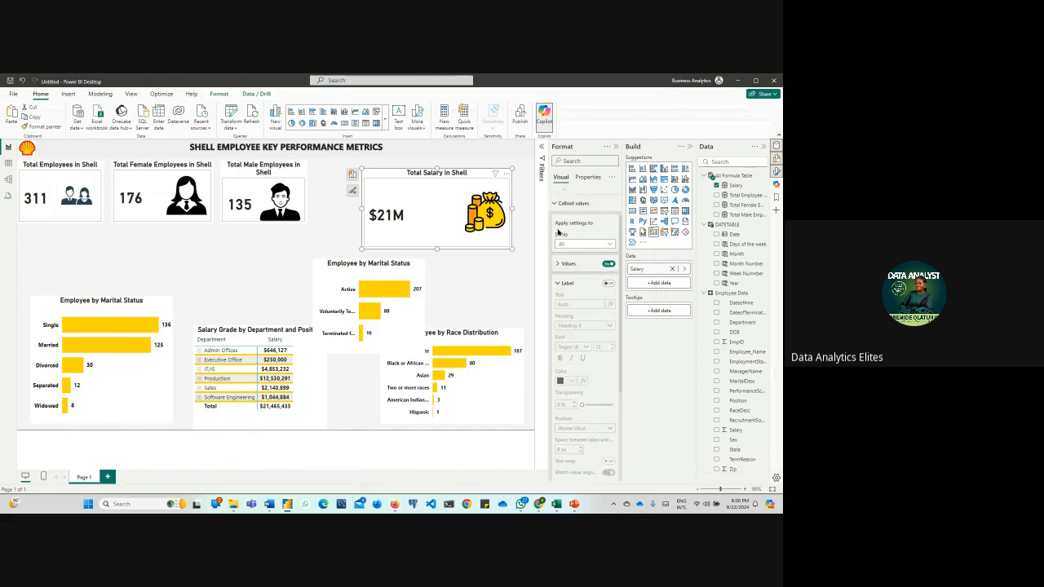
{"action": "left_click", "coordinate": [556, 249]}
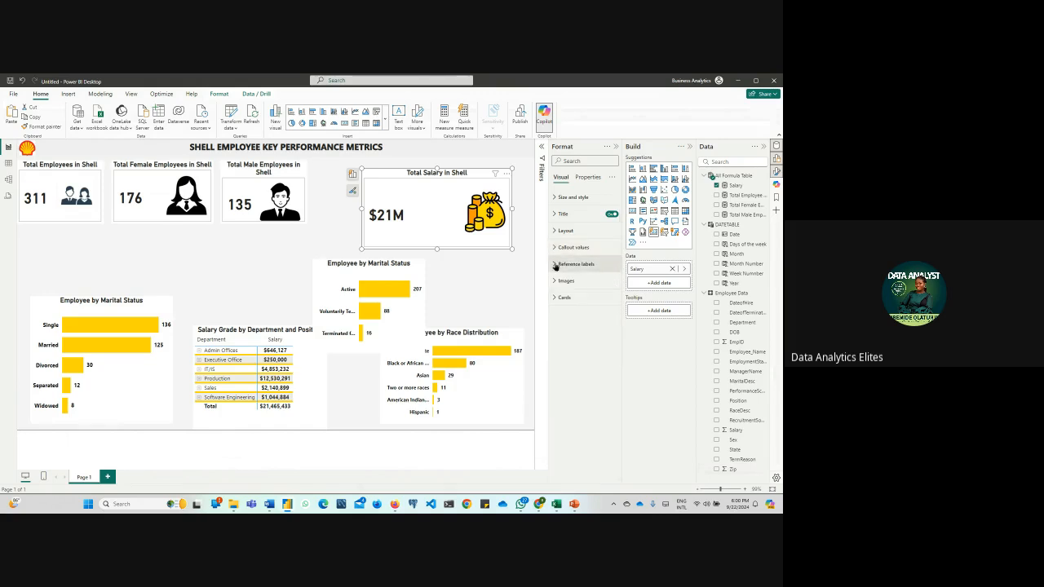
{"action": "left_click", "coordinate": [555, 265]}
{"action": "left_click", "coordinate": [556, 265]}
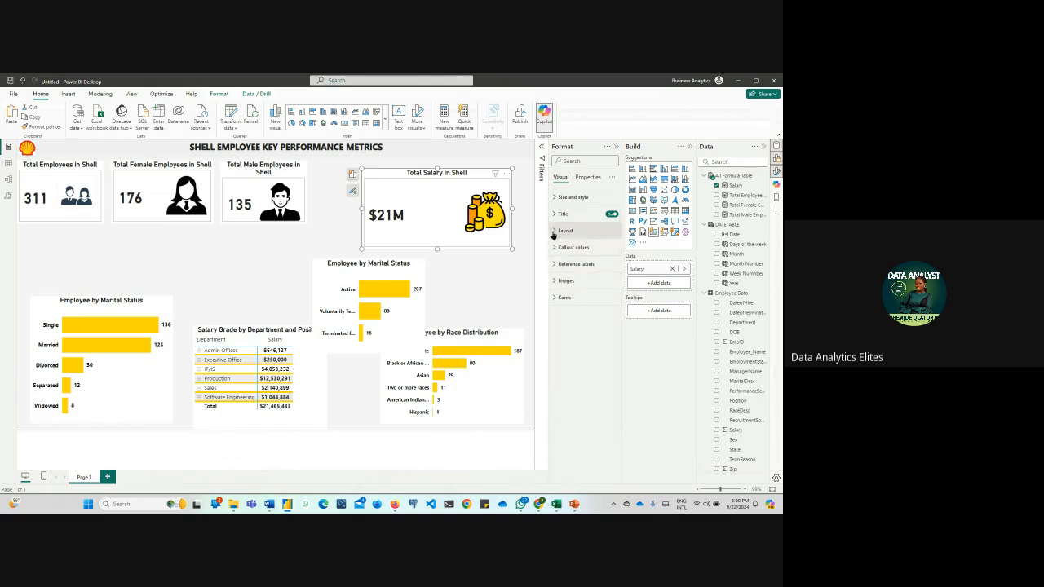
{"action": "left_click", "coordinate": [554, 230]}
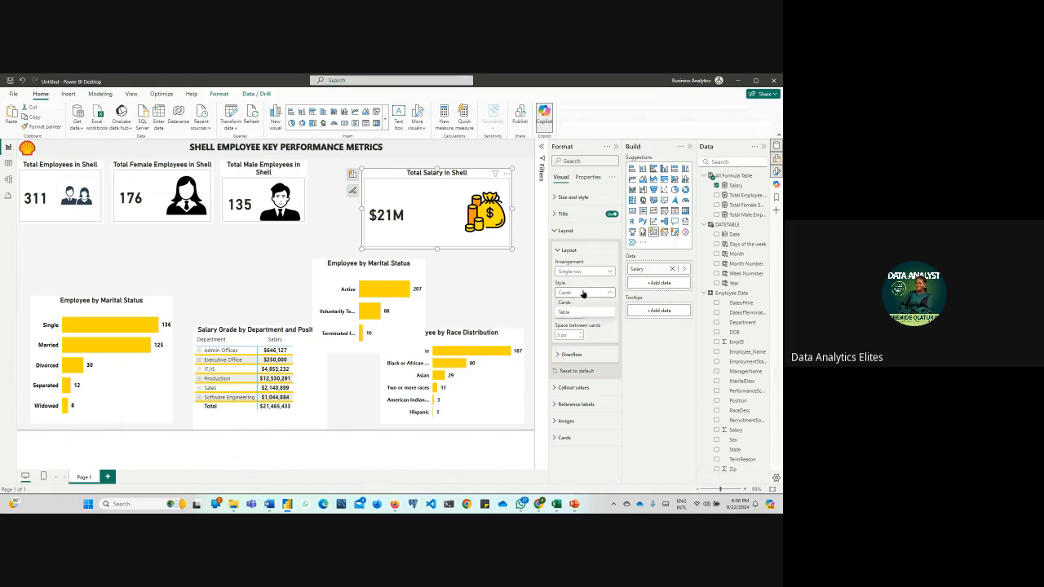
{"action": "left_click", "coordinate": [554, 231]}
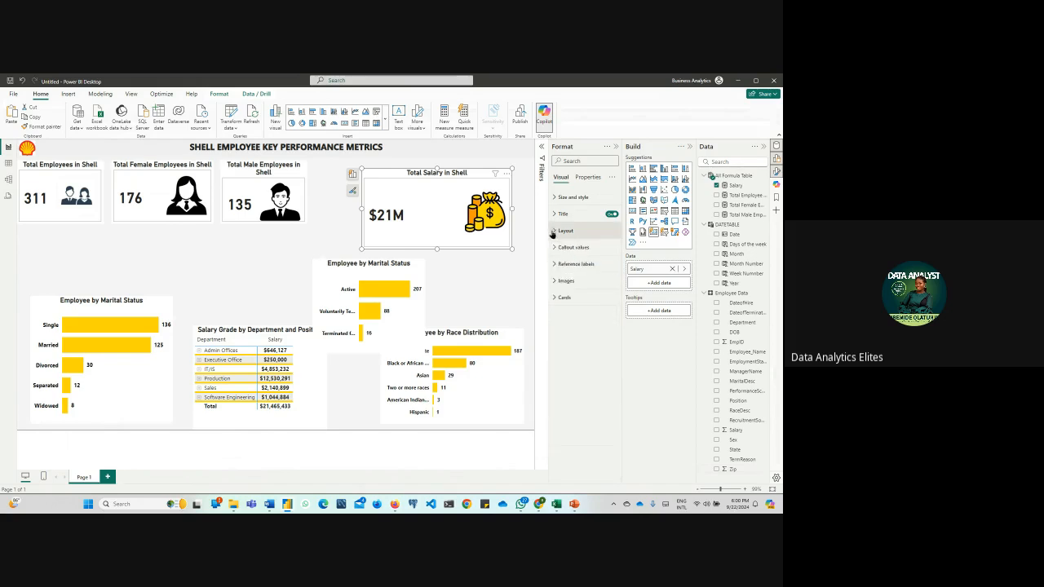
Turn on text wrap for the Total Salary card's callout values
{"action": "left_click", "coordinate": [555, 248]}
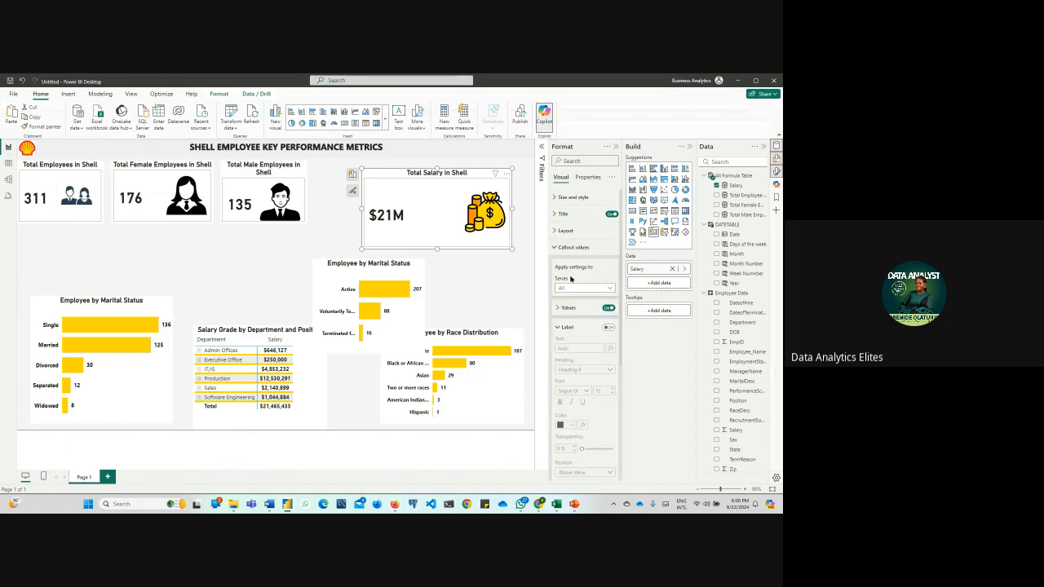
{"action": "left_click", "coordinate": [608, 308]}
{"action": "left_click", "coordinate": [609, 309]}
{"action": "left_click", "coordinate": [558, 309]}
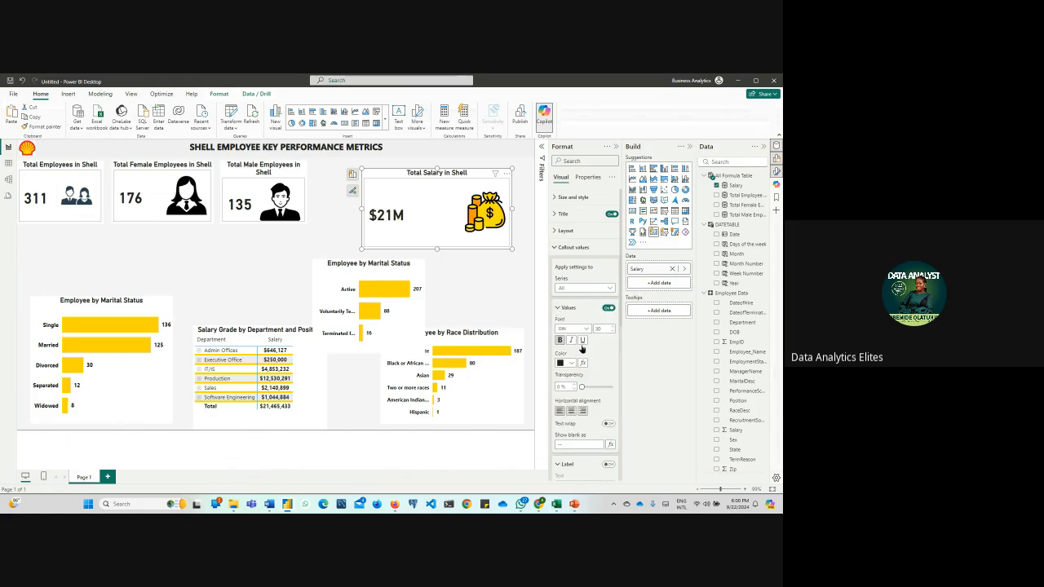
{"action": "scroll", "coordinate": [583, 350], "scroll_direction": "down", "scroll_amount": 3}
{"action": "left_click", "coordinate": [581, 309]}
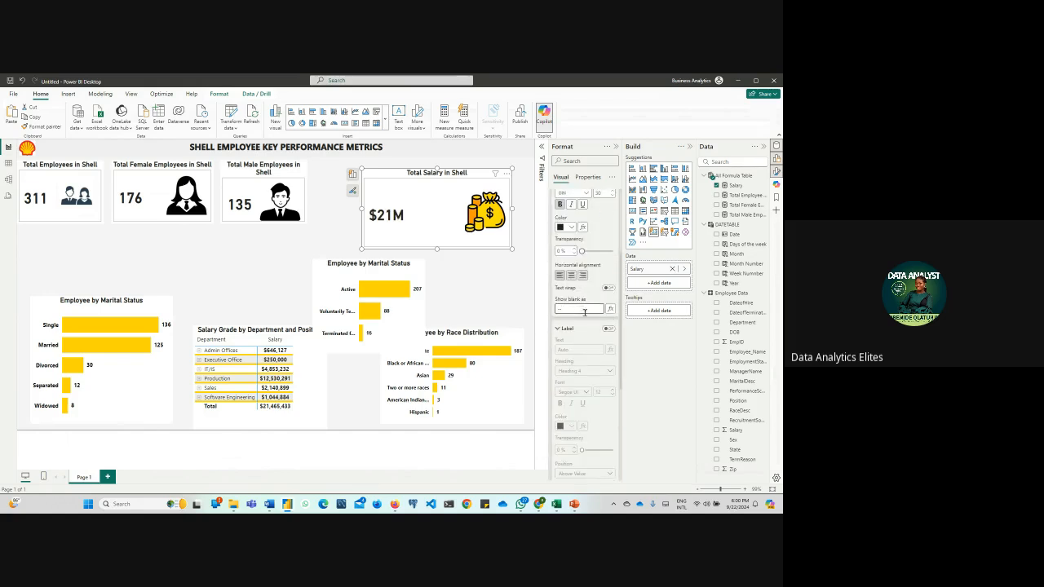
{"action": "left_click", "coordinate": [609, 290]}
Look through the Total Salary card's callout settings, including the series choices, value options and label options
{"action": "scroll", "coordinate": [587, 281], "scroll_direction": "up", "scroll_amount": 3}
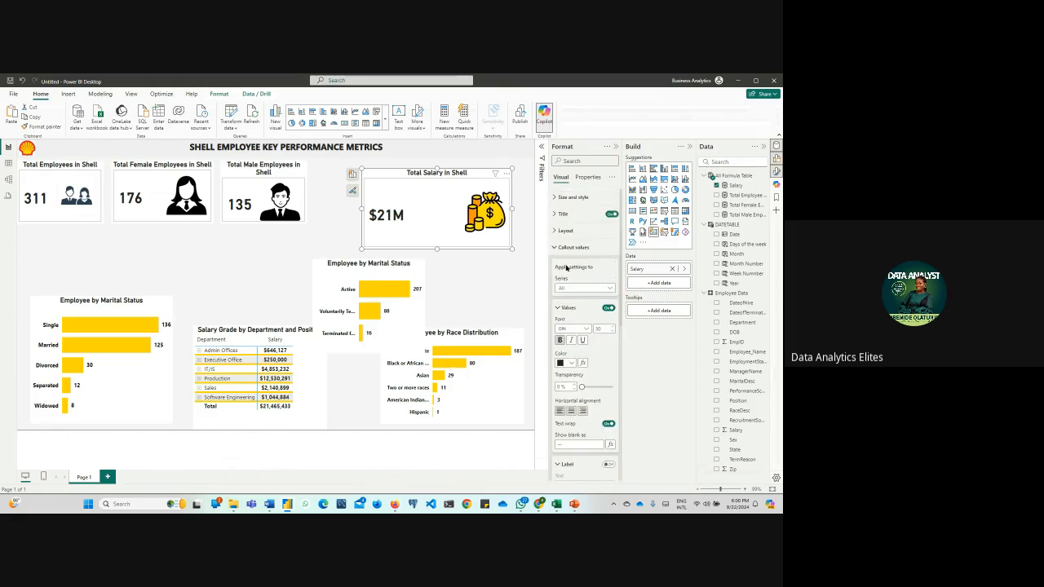
{"action": "left_click", "coordinate": [582, 288]}
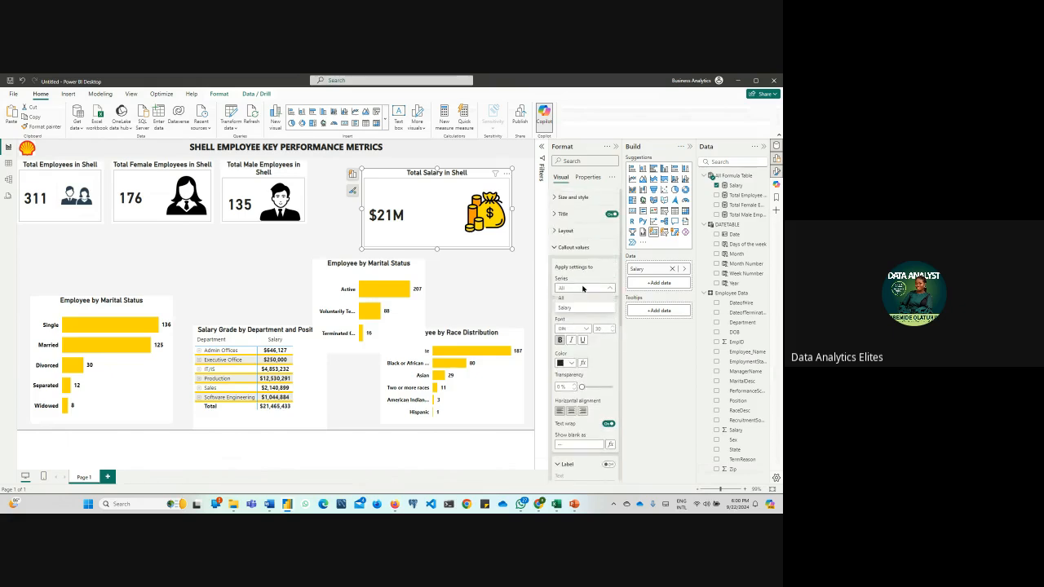
{"action": "left_click", "coordinate": [583, 288]}
{"action": "scroll", "coordinate": [582, 289], "scroll_direction": "down", "scroll_amount": 3}
{"action": "scroll", "coordinate": [589, 286], "scroll_direction": "up", "scroll_amount": 3}
{"action": "scroll", "coordinate": [585, 306], "scroll_direction": "down", "scroll_amount": 3}
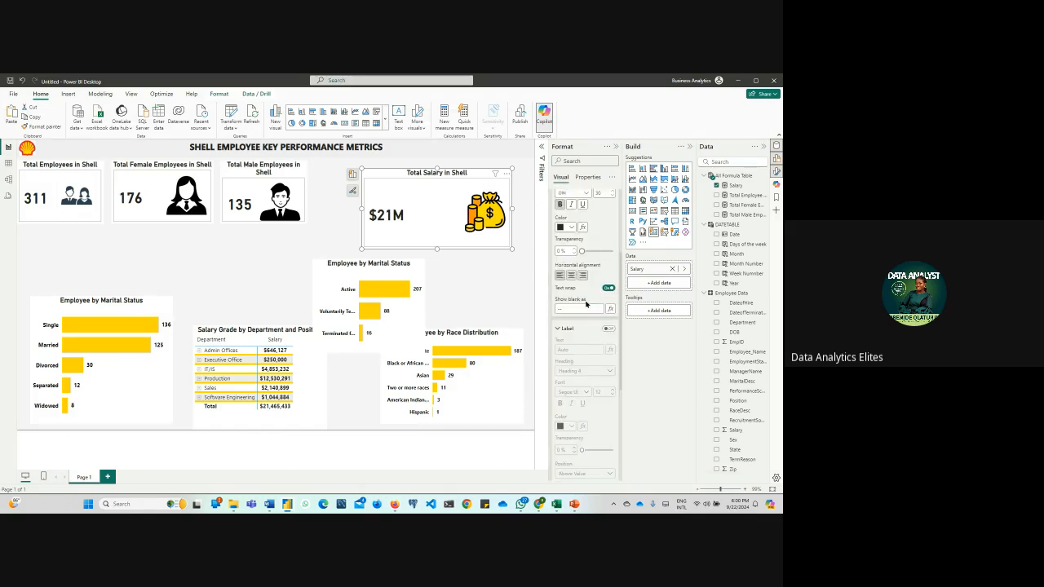
{"action": "scroll", "coordinate": [585, 302], "scroll_direction": "down", "scroll_amount": 3}
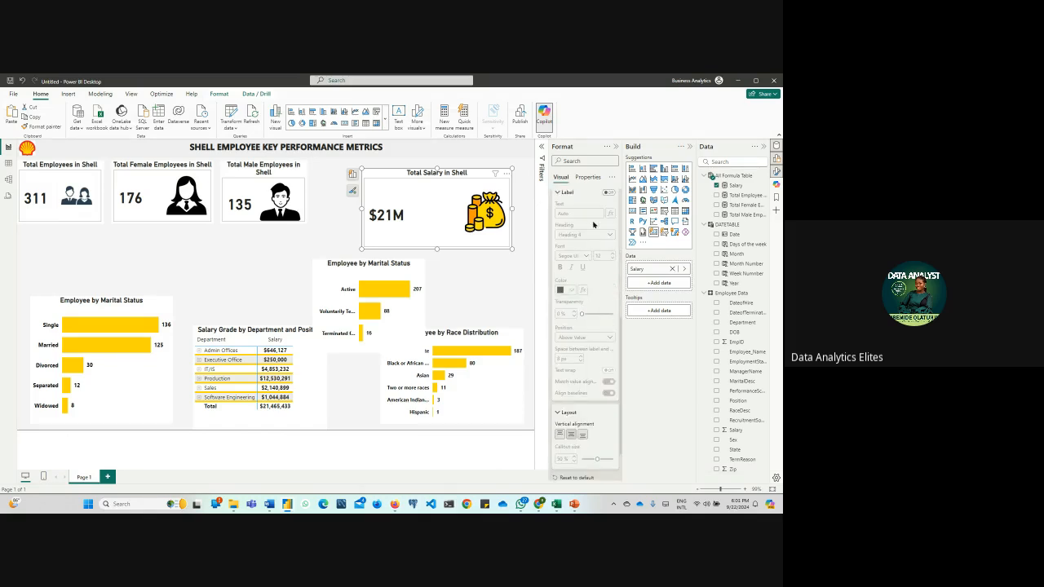
{"action": "scroll", "coordinate": [607, 302], "scroll_direction": "down", "scroll_amount": 2}
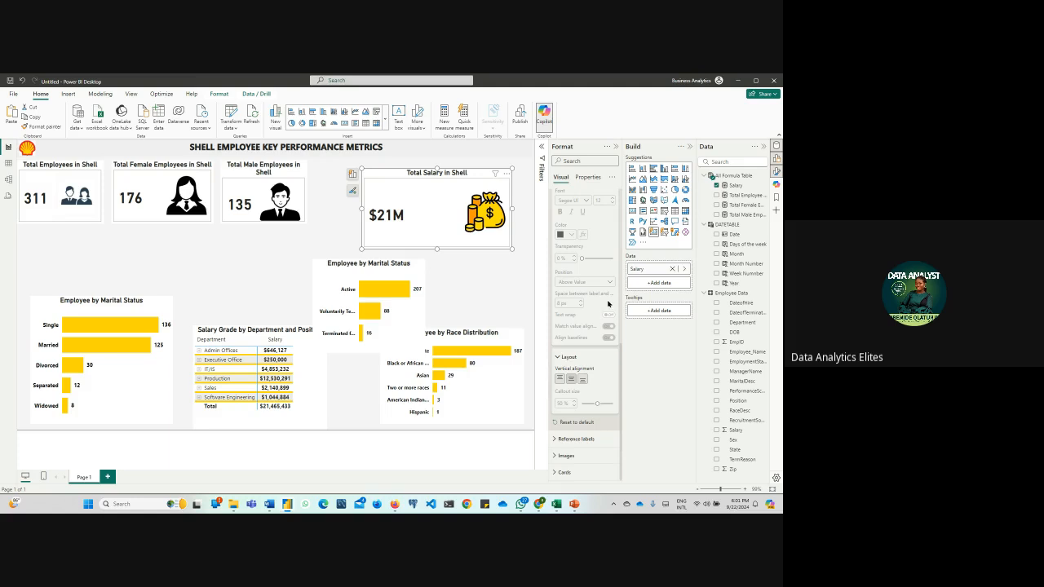
Check the Total Salary card's reference label, layout, title, and size and style settings
{"action": "left_click", "coordinate": [580, 439]}
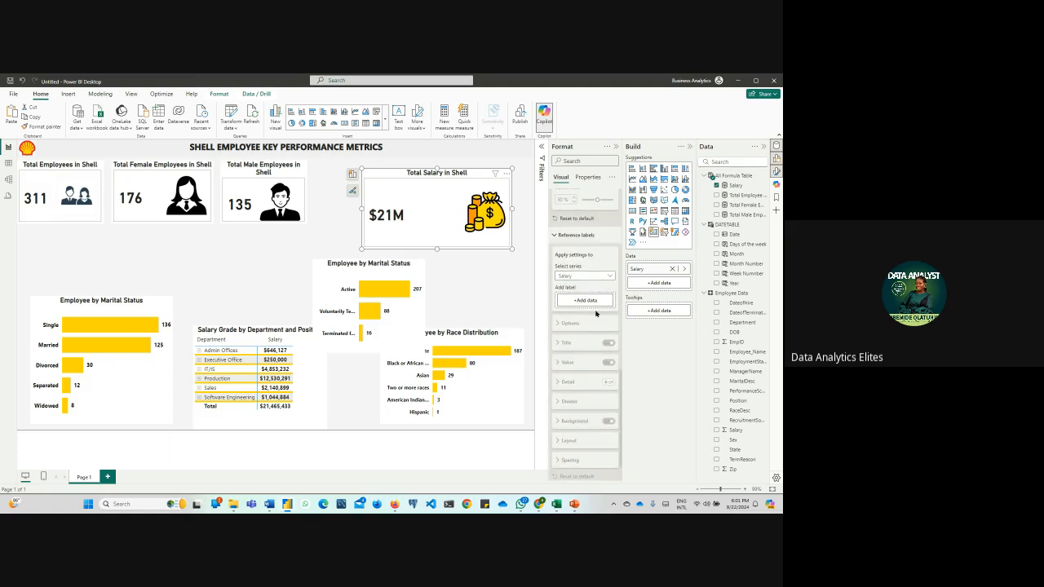
{"action": "left_click", "coordinate": [596, 277]}
{"action": "scroll", "coordinate": [602, 386], "scroll_direction": "up", "scroll_amount": 5}
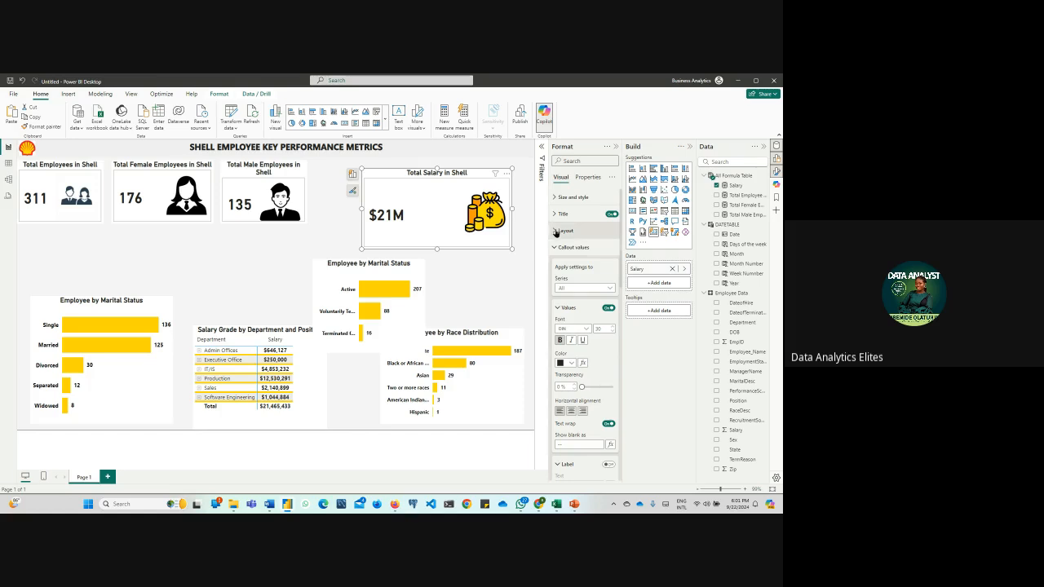
{"action": "left_click", "coordinate": [556, 232]}
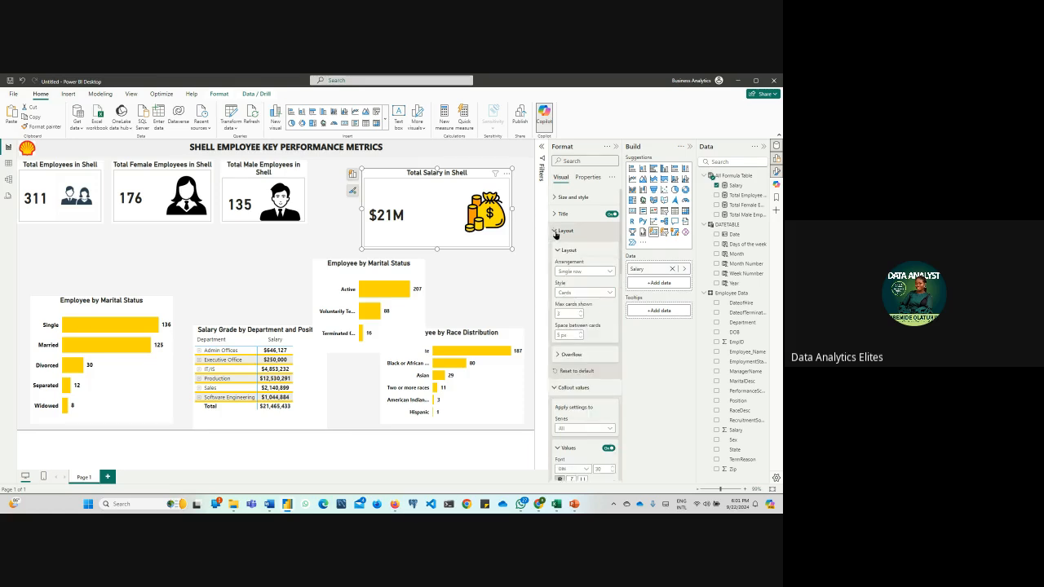
{"action": "left_click", "coordinate": [554, 215]}
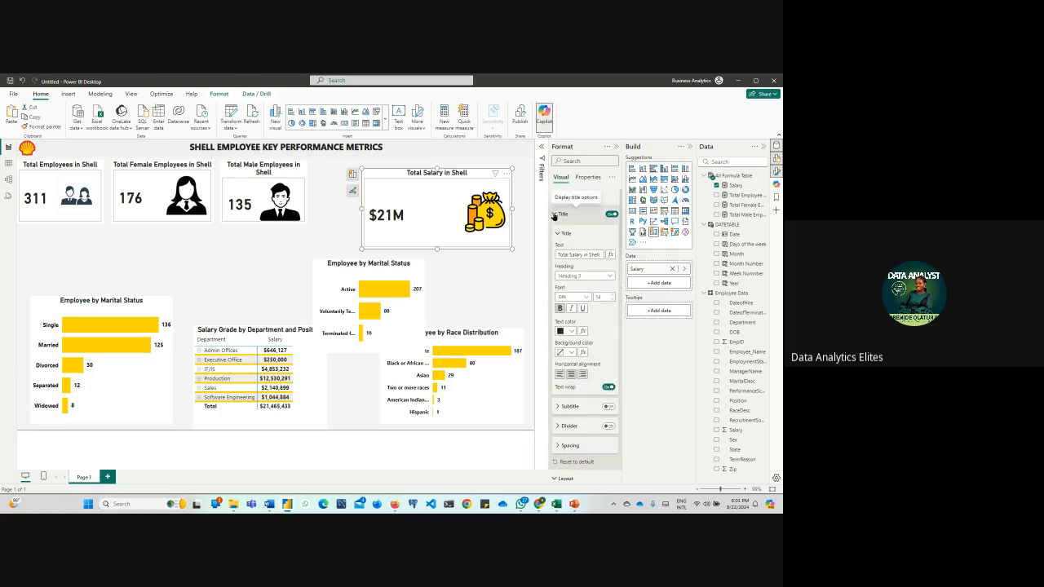
{"action": "scroll", "coordinate": [554, 209], "scroll_direction": "up", "scroll_amount": 1}
{"action": "left_click", "coordinate": [553, 198]}
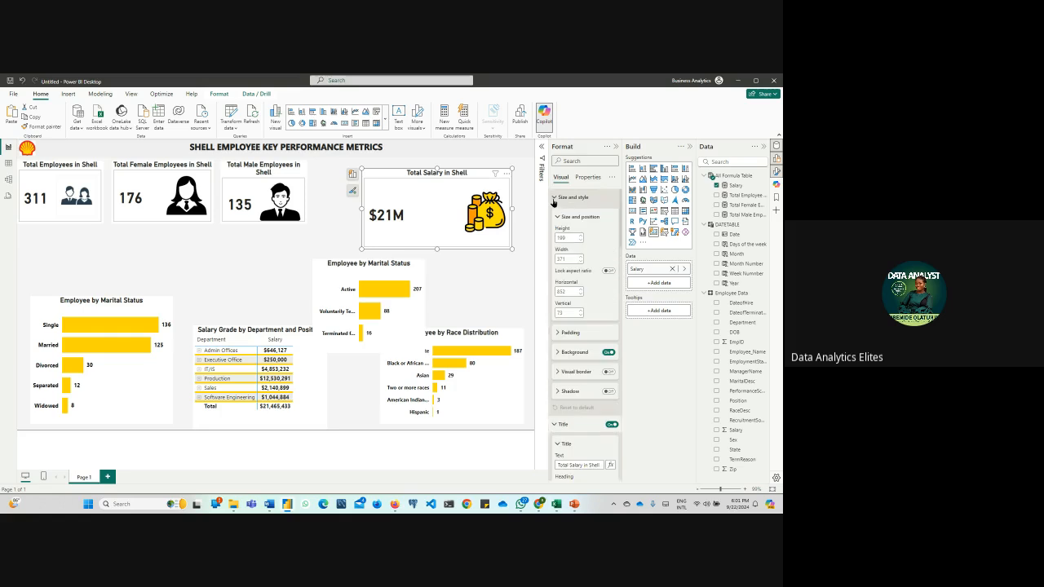
Insert a second card visual below the Total Male Employees card and fill it with the Salary measure
{"action": "left_click", "coordinate": [279, 266]}
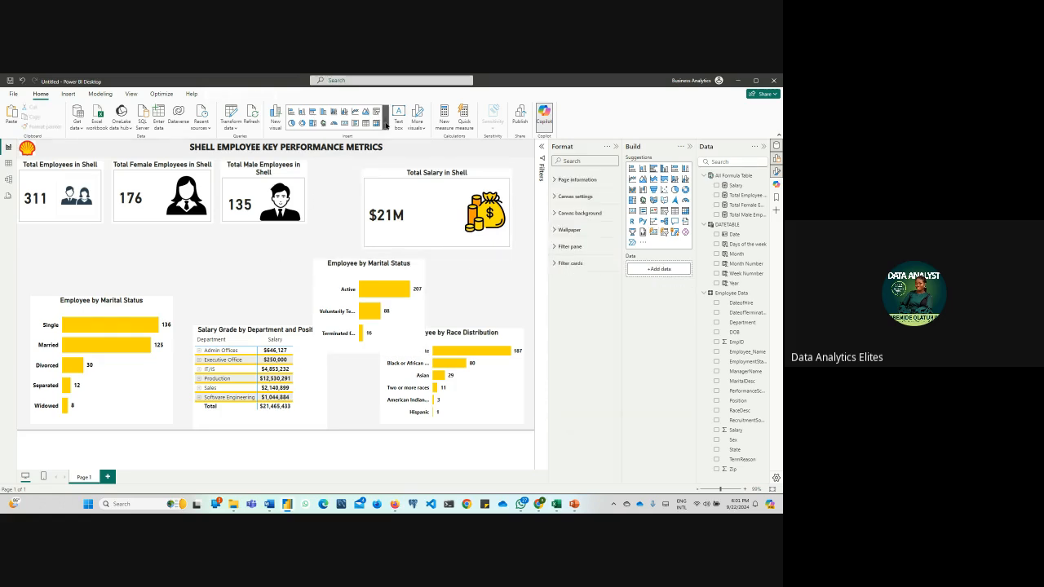
{"action": "left_click", "coordinate": [382, 124]}
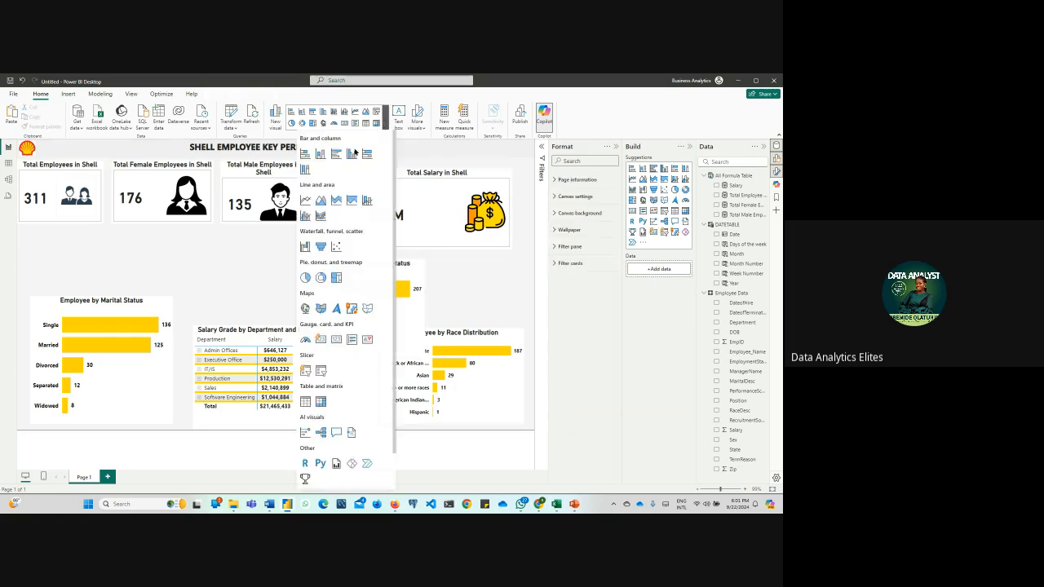
{"action": "left_click", "coordinate": [337, 344]}
{"action": "left_click_drag", "start_coordinate": [68, 261], "coordinate": [248, 268]}
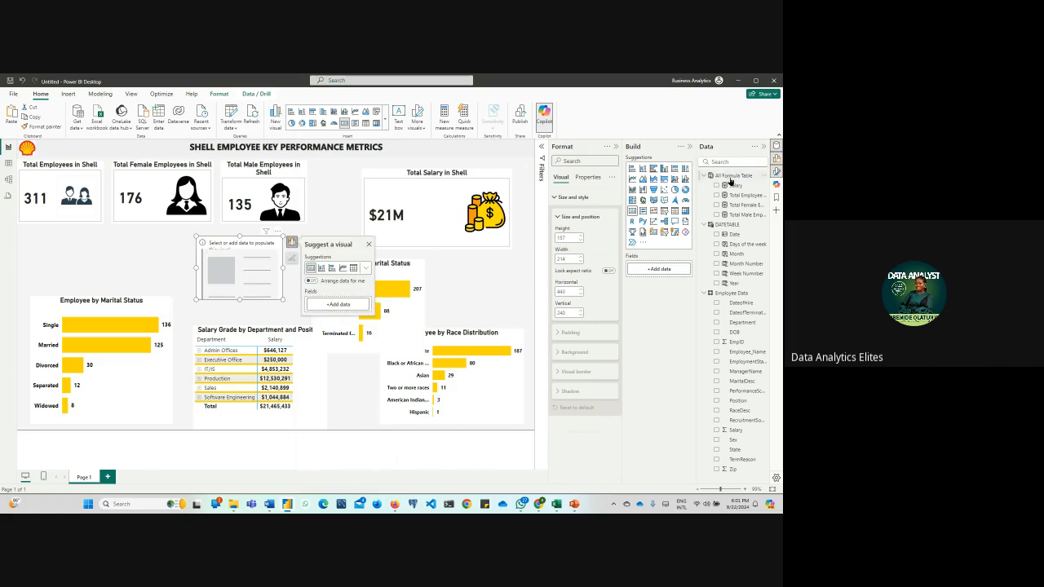
{"action": "left_click_drag", "start_coordinate": [731, 186], "coordinate": [252, 276]}
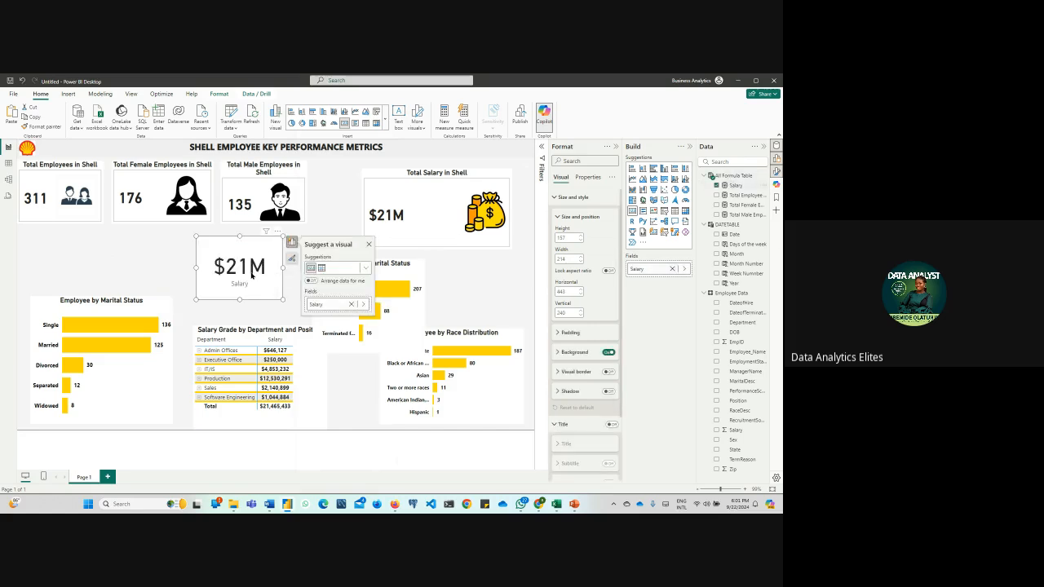
Set the callout value display units of the new Salary card to Thousands
{"action": "left_click", "coordinate": [557, 197]}
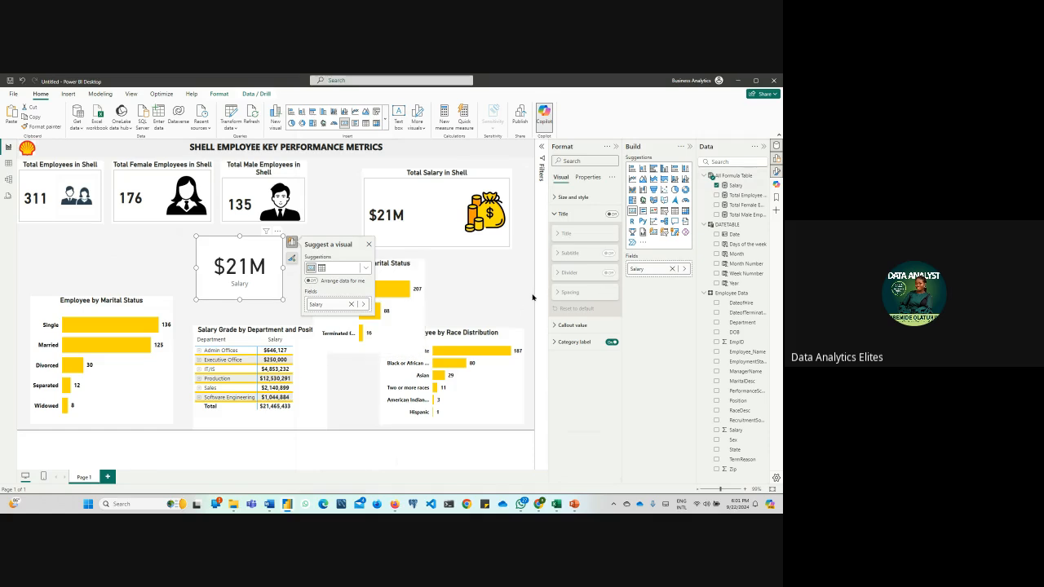
{"action": "left_click", "coordinate": [494, 295]}
{"action": "left_click", "coordinate": [240, 286]}
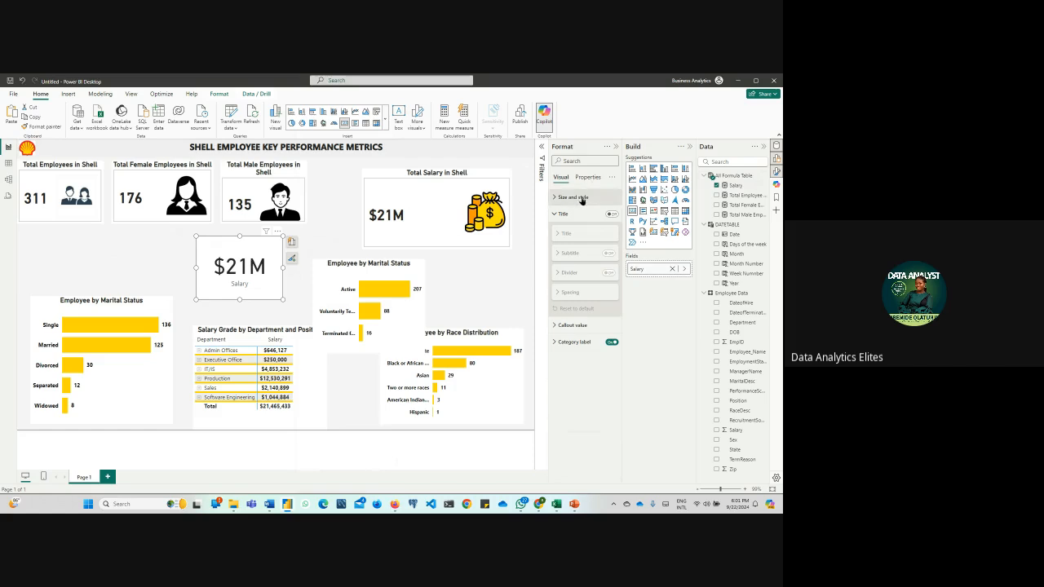
{"action": "left_click", "coordinate": [571, 324]}
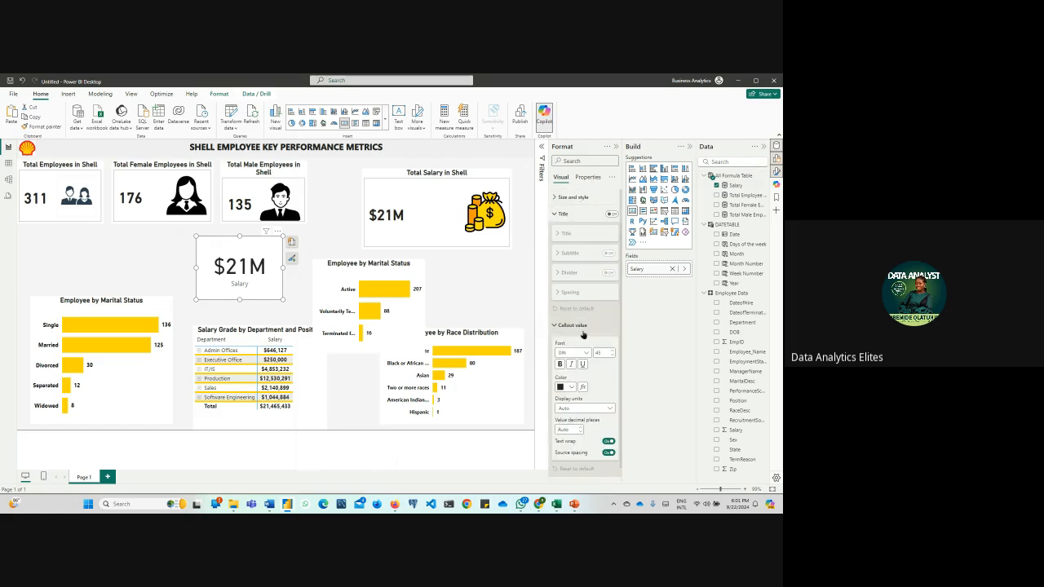
{"action": "left_click", "coordinate": [596, 396]}
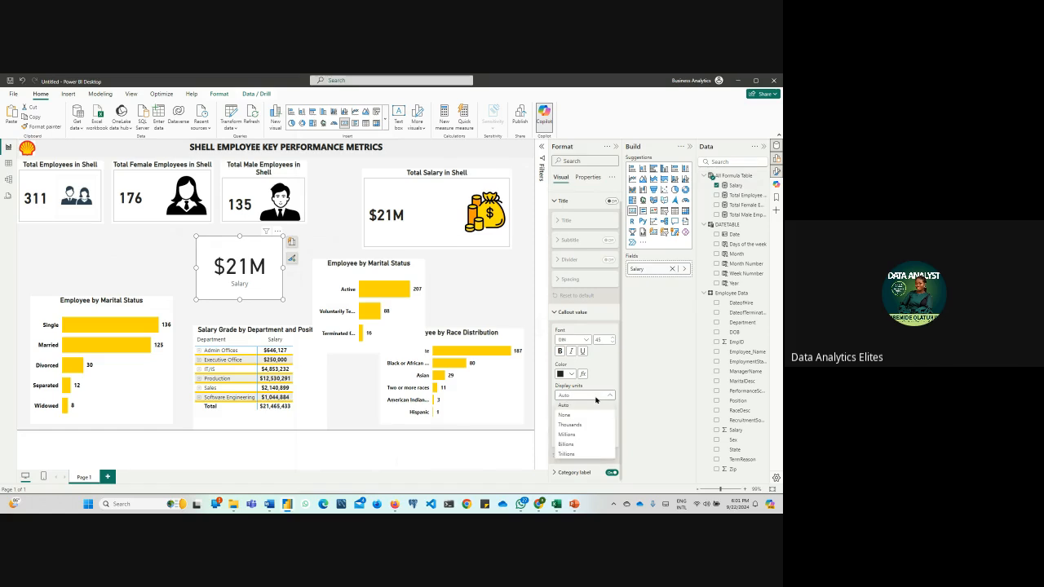
{"action": "left_click", "coordinate": [593, 426]}
Search the Total Salary in Shell card's formatting options for the automatic display units setting
{"action": "left_click", "coordinate": [451, 233]}
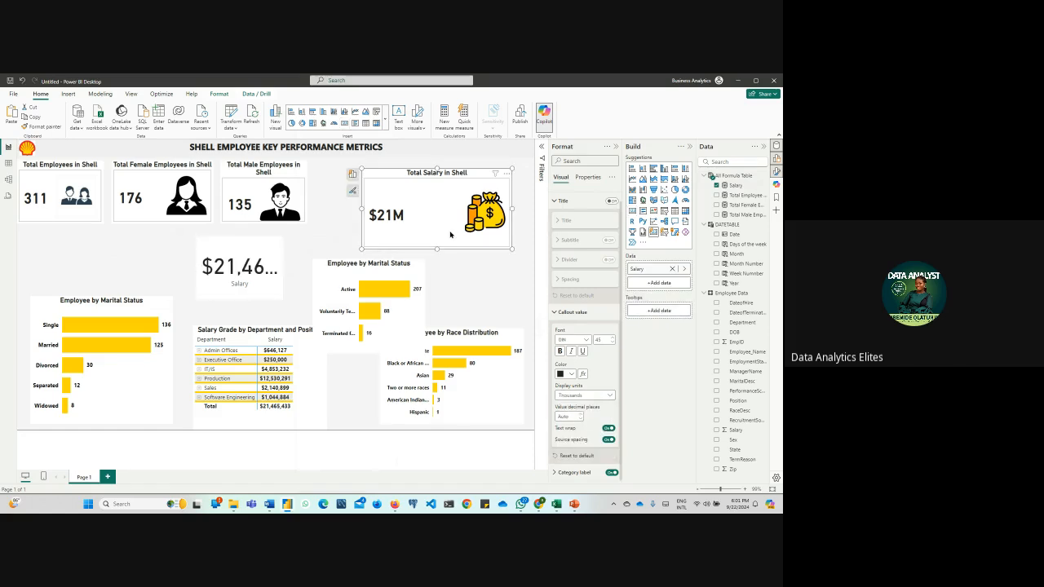
{"action": "left_click", "coordinate": [563, 201]}
{"action": "left_click", "coordinate": [565, 217]}
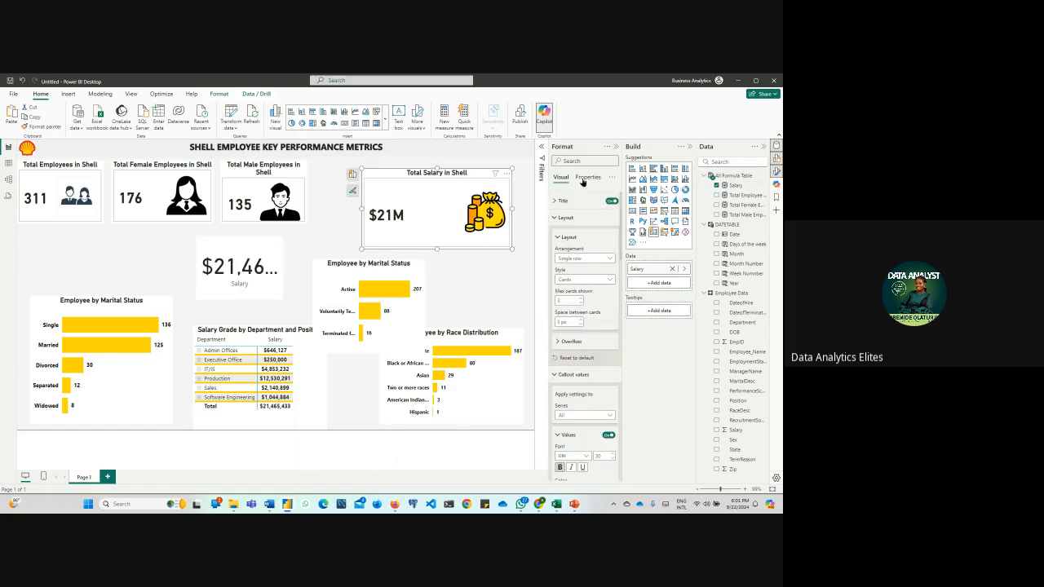
{"action": "left_click", "coordinate": [590, 160]}
{"action": "type", "text": "lay"}
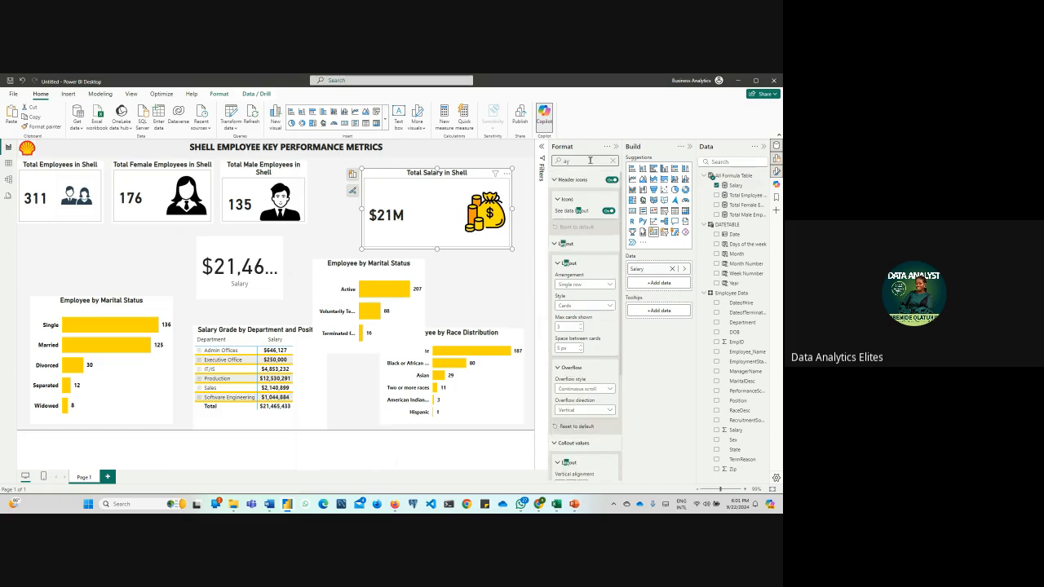
{"action": "type", "text": "uto"}
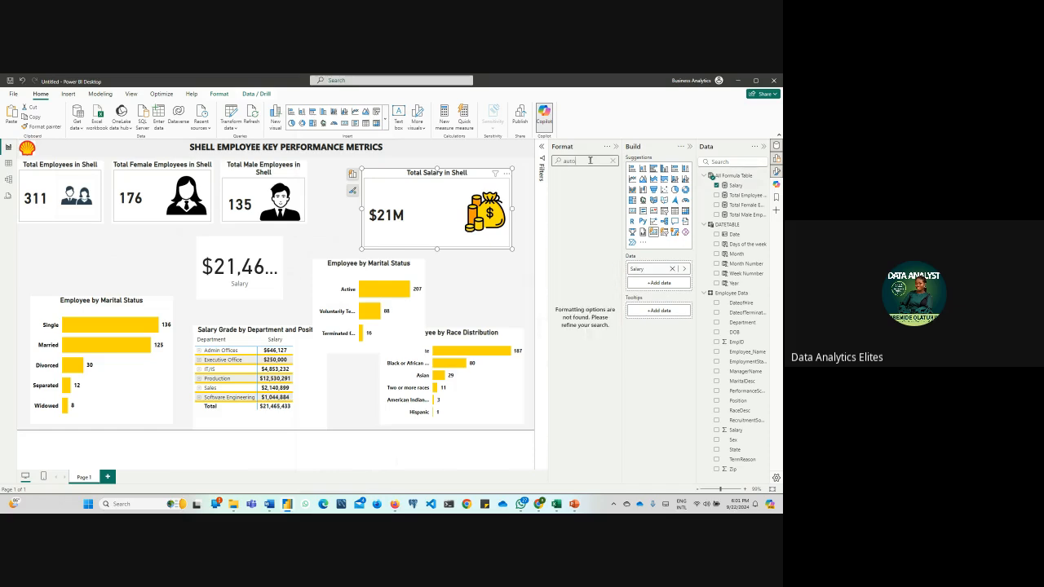
{"action": "left_click", "coordinate": [613, 161]}
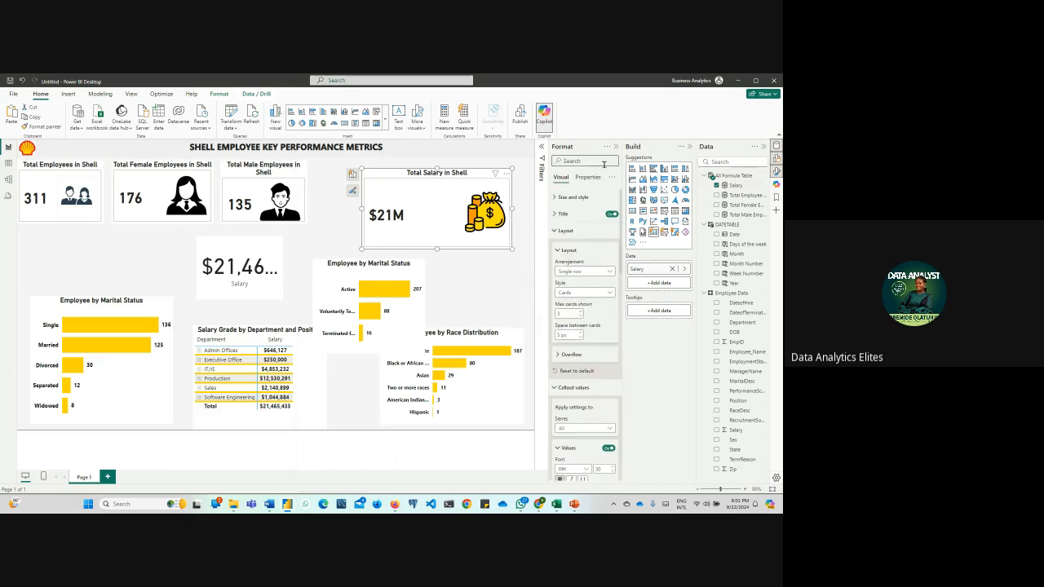
{"action": "type", "text": "disp"}
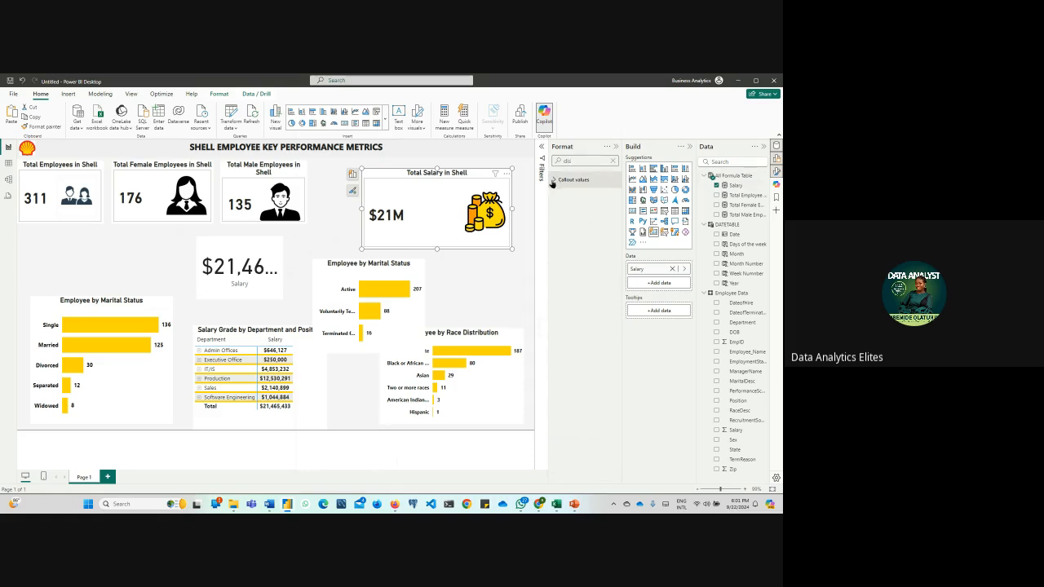
{"action": "left_click", "coordinate": [613, 162]}
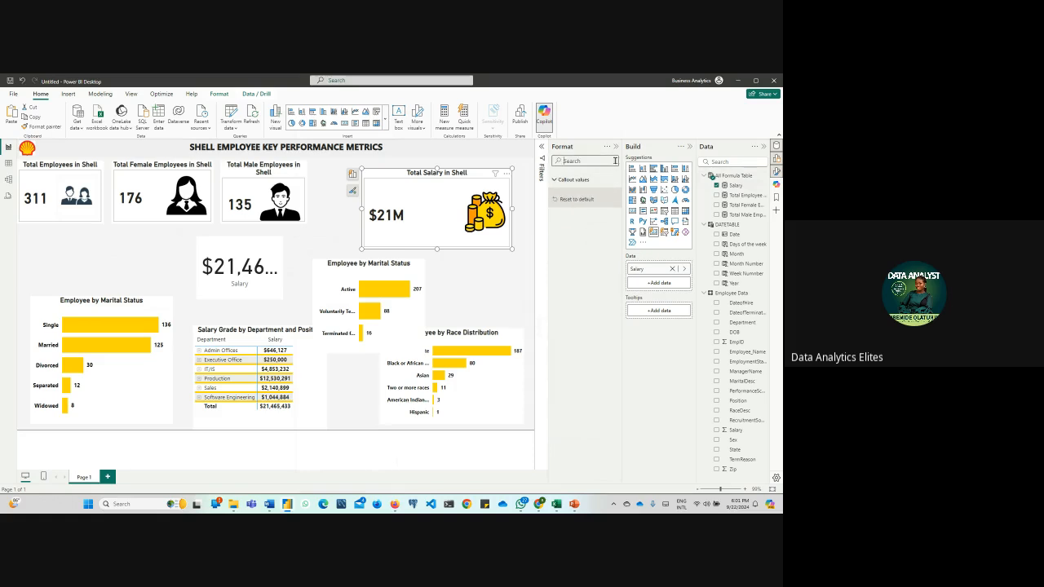
Apply the Total Salary card's callout settings to the Salary series and set its display units to None
{"action": "left_click", "coordinate": [557, 231]}
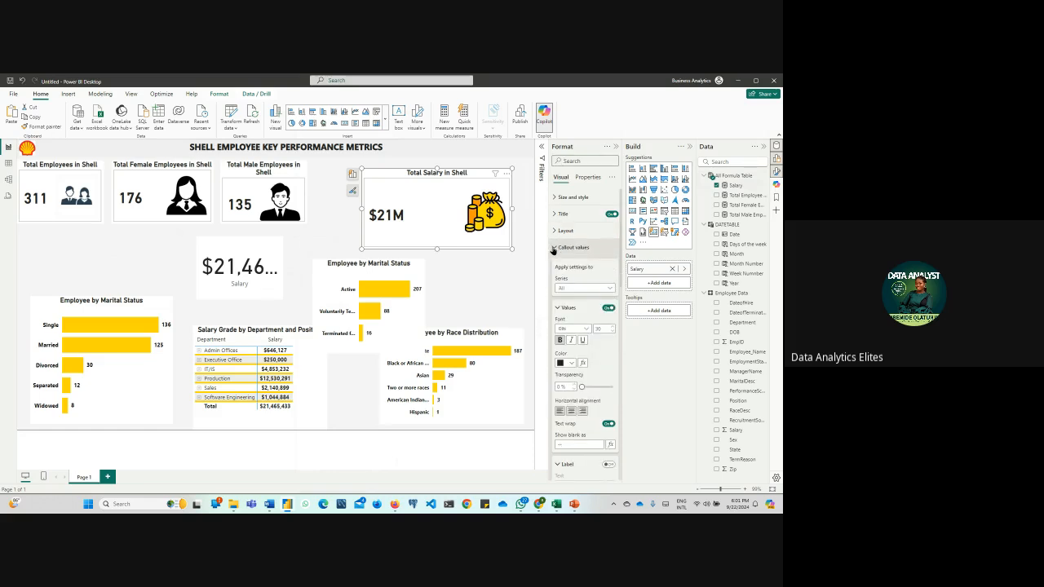
{"action": "left_click", "coordinate": [555, 247]}
{"action": "left_click", "coordinate": [555, 247]}
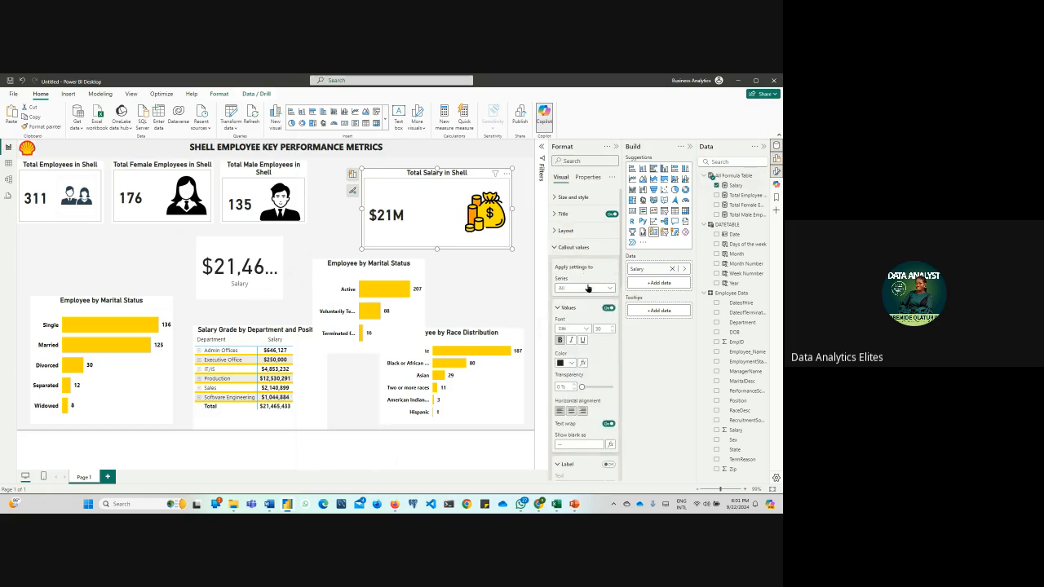
{"action": "left_click", "coordinate": [586, 288]}
{"action": "left_click", "coordinate": [585, 307]}
{"action": "scroll", "coordinate": [590, 308], "scroll_direction": "down", "scroll_amount": 3}
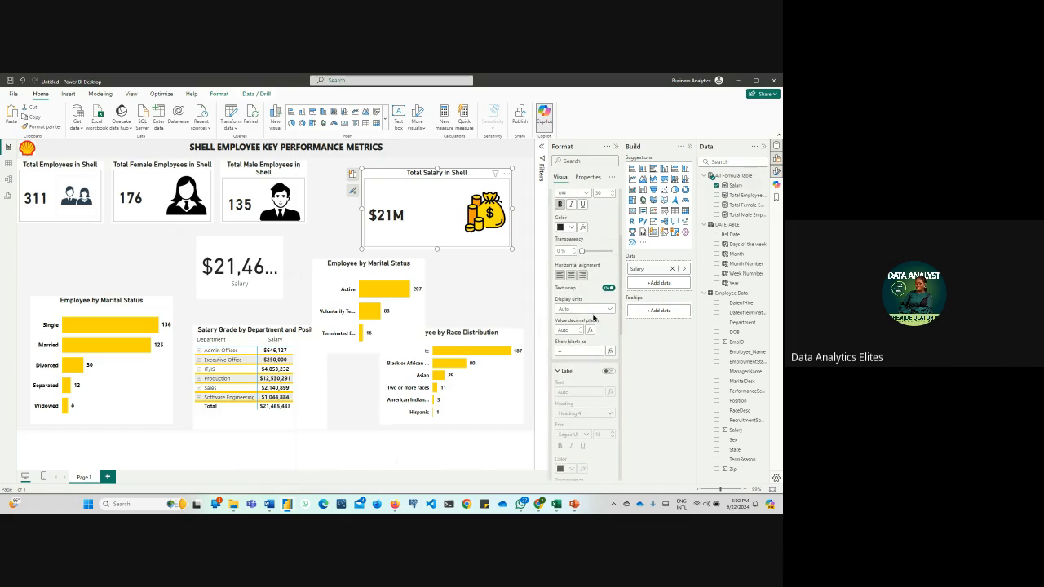
{"action": "left_click", "coordinate": [595, 309]}
{"action": "left_click", "coordinate": [585, 342]}
{"action": "left_click", "coordinate": [595, 314]}
{"action": "left_click", "coordinate": [589, 328]}
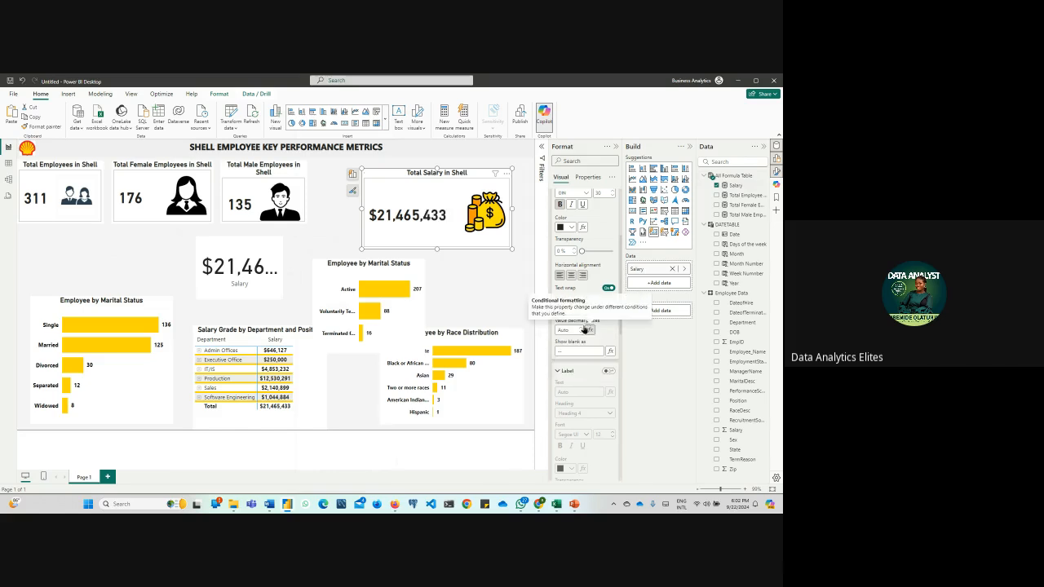
Remove the extra Salary card below the Total Male Employees card from the report page
{"action": "left_click", "coordinate": [271, 260]}
{"action": "left_click", "coordinate": [279, 232]}
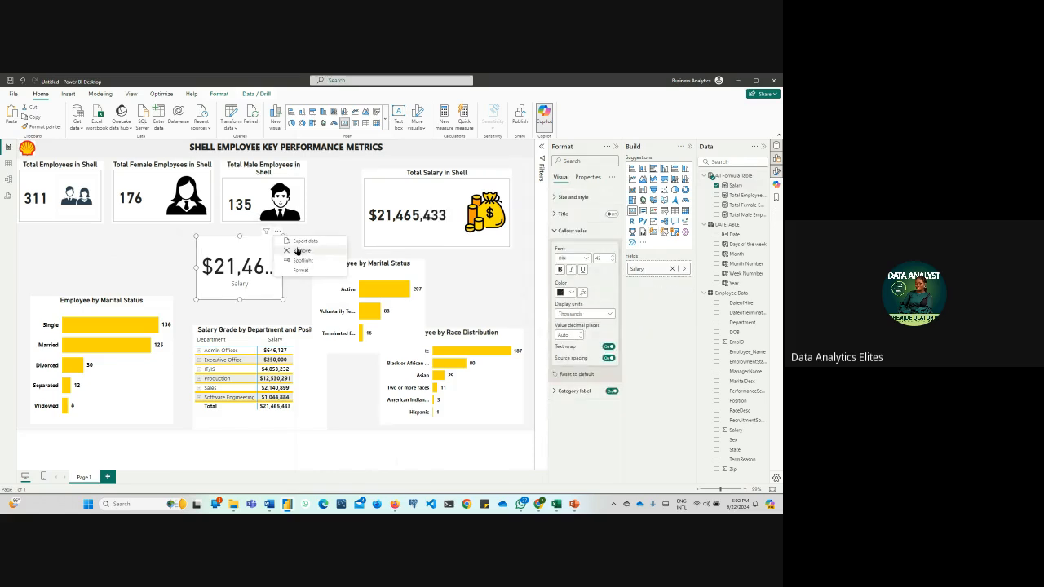
{"action": "left_click", "coordinate": [296, 250]}
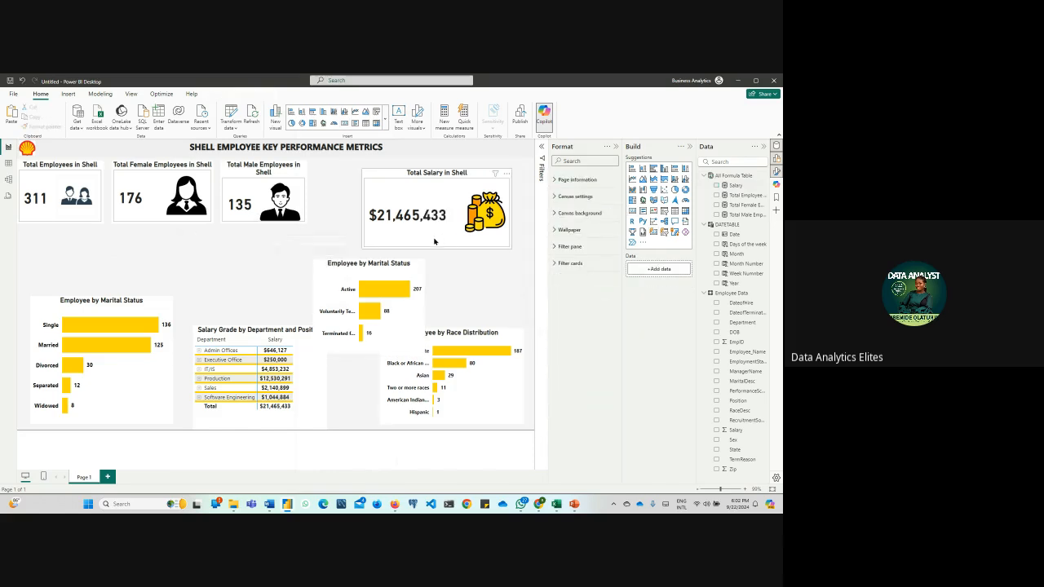
Move the Total Salary in Shell card closer to the Total Male Employees card and shrink it slightly
{"action": "left_click_drag", "start_coordinate": [434, 242], "coordinate": [396, 240]}
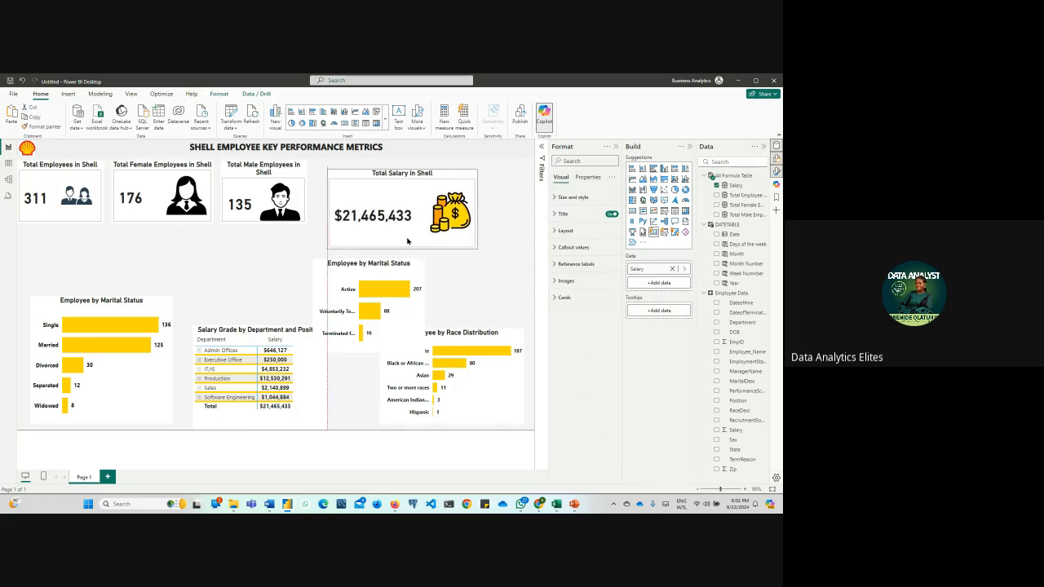
{"action": "mouse_move", "coordinate": [471, 247]}
{"action": "left_mouse_down"}
{"action": "mouse_move", "coordinate": [461, 233]}
{"action": "mouse_move", "coordinate": [478, 228]}
{"action": "mouse_move", "coordinate": [465, 233]}
{"action": "mouse_move", "coordinate": [478, 258]}
{"action": "mouse_move", "coordinate": [465, 232]}
{"action": "left_mouse_up"}
{"action": "left_click", "coordinate": [485, 251]}
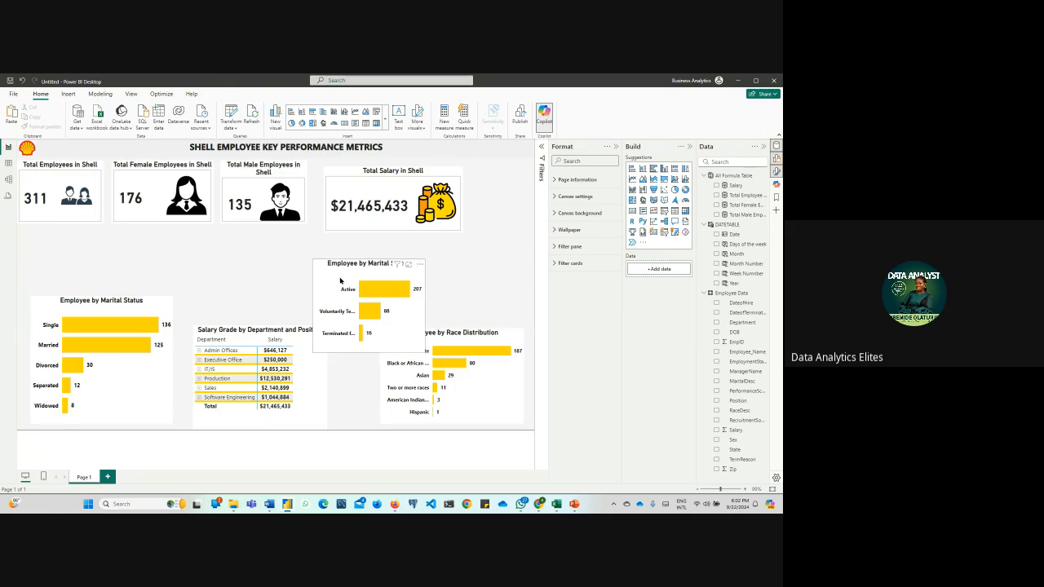
Shift the Active/Terminated employee bar chart down and left, and raise the Total Salary card in line with the other cards
{"action": "left_click_drag", "start_coordinate": [404, 276], "coordinate": [391, 301]}
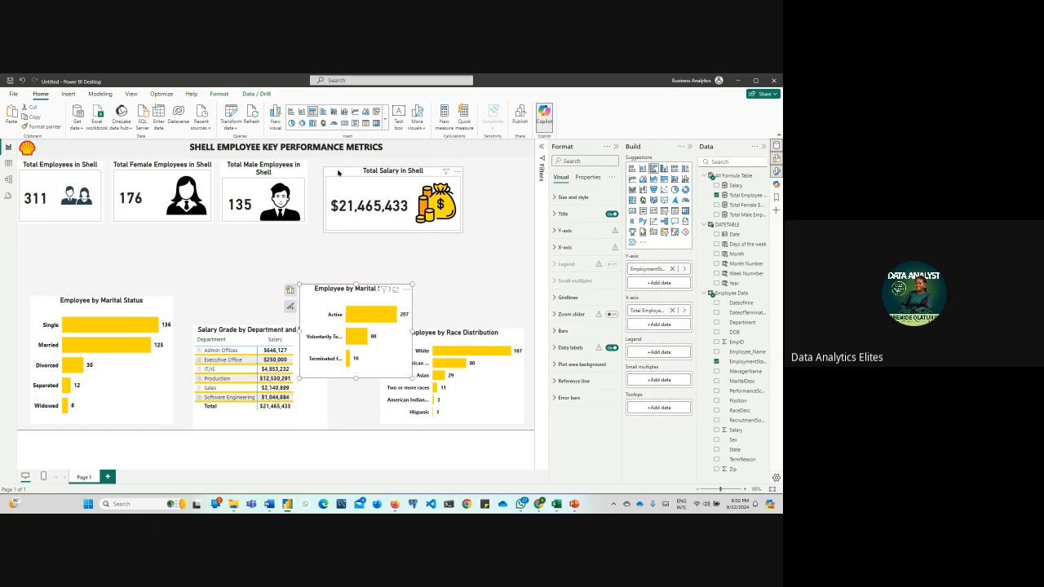
{"action": "left_click_drag", "start_coordinate": [338, 173], "coordinate": [337, 164]}
{"action": "left_click", "coordinate": [440, 266]}
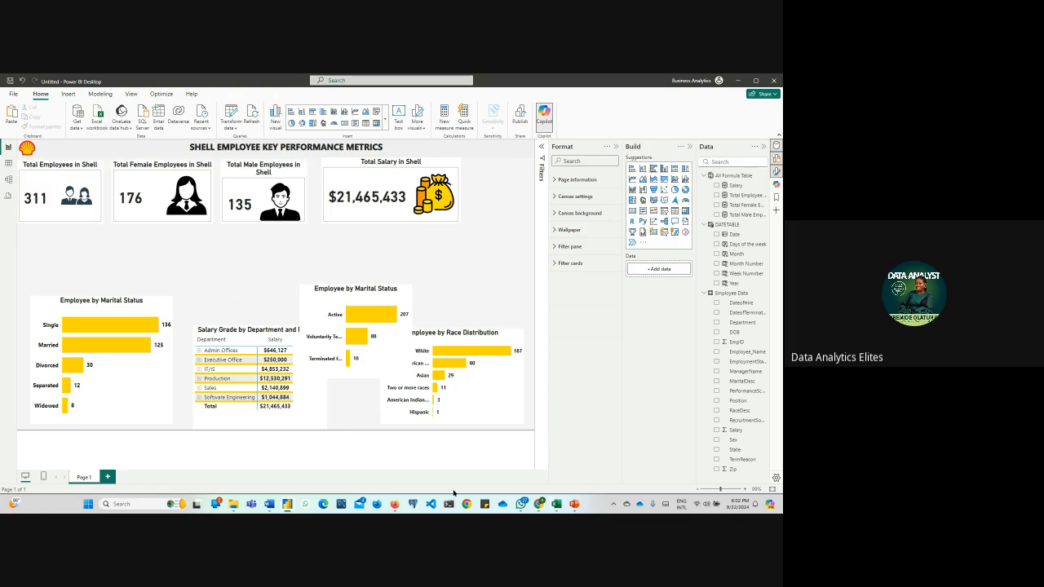
Create an Avaerage Salary measure as AVERAGE('Employee Data'[Salary]) in the All Formula Table and format it with a thousands separator
{"action": "mouse_move", "coordinate": [395, 504]}
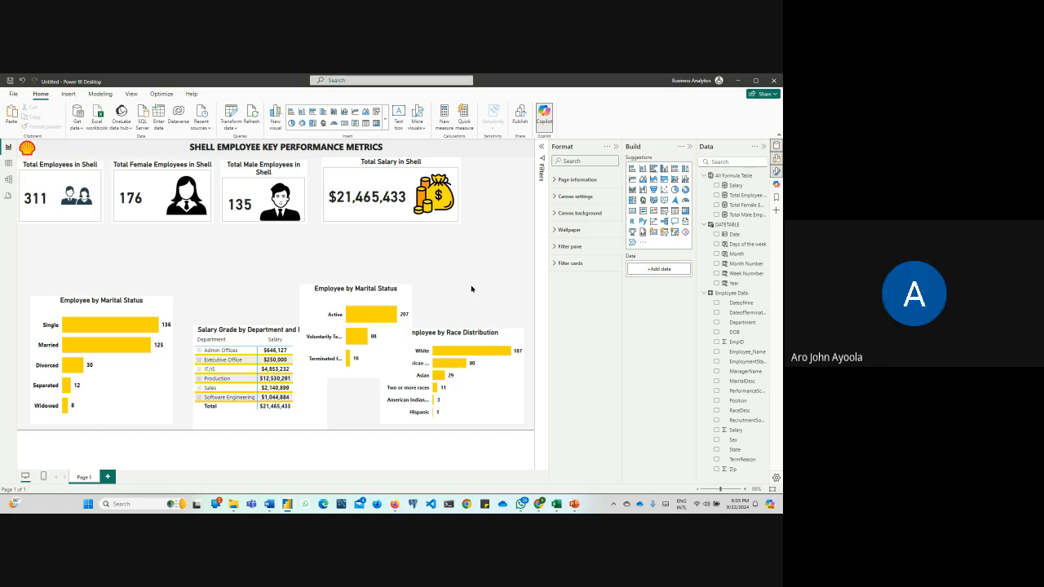
{"action": "left_click", "coordinate": [447, 124]}
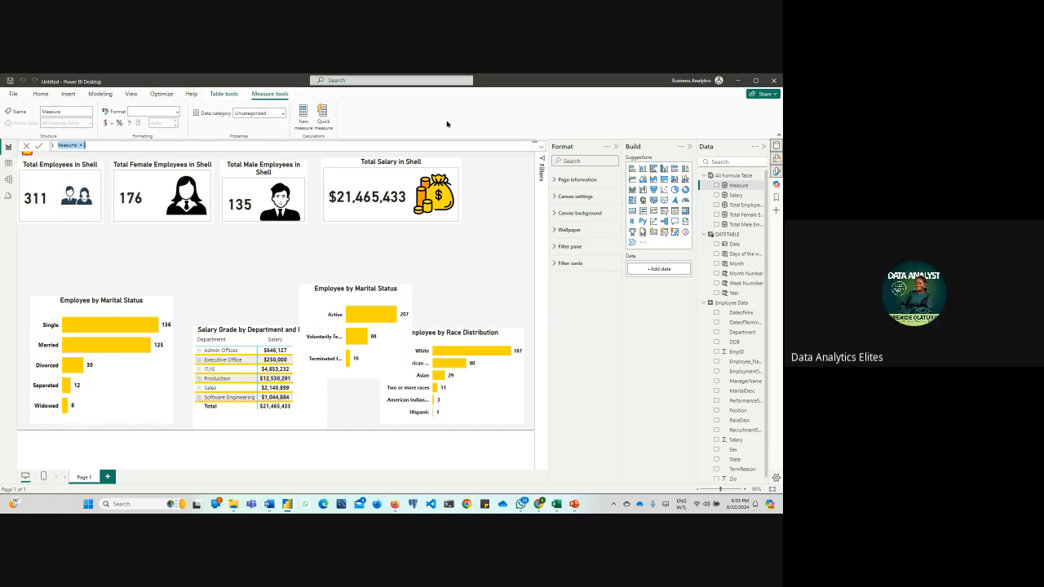
{"action": "type", "text": "Av"}
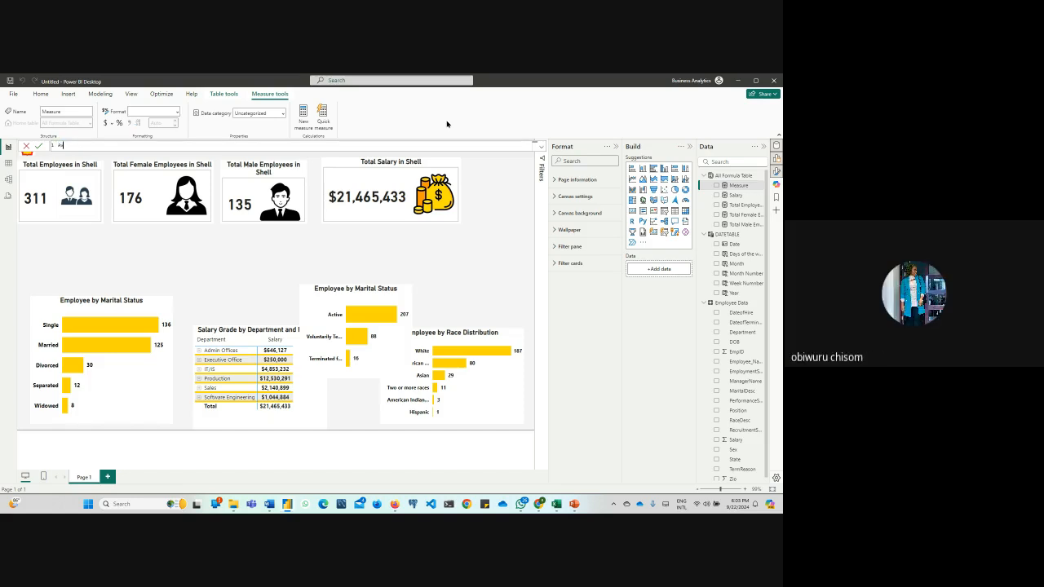
{"action": "type", "text": "erage"}
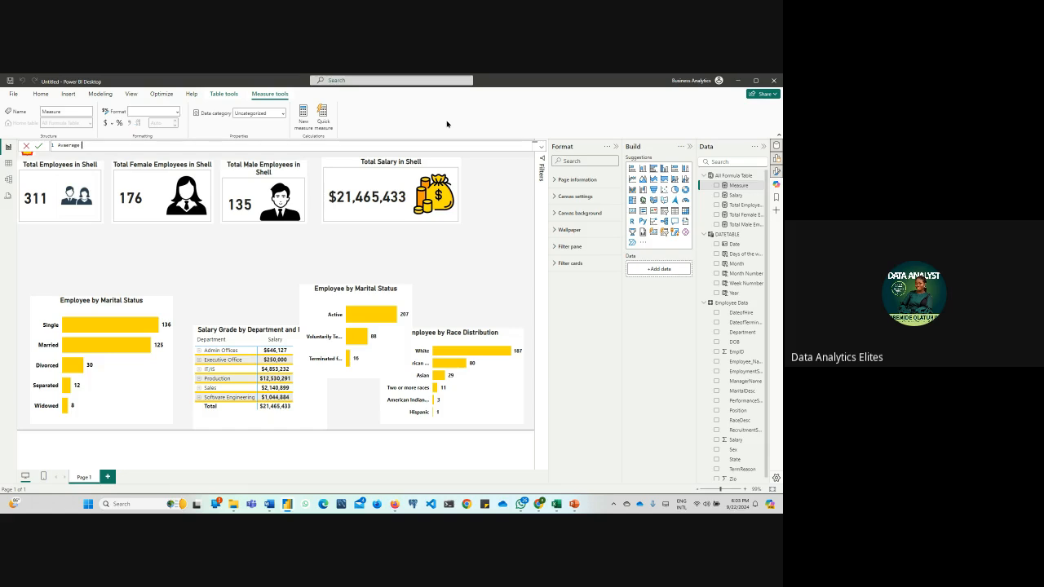
{"action": "type", "text": " Salary = a"}
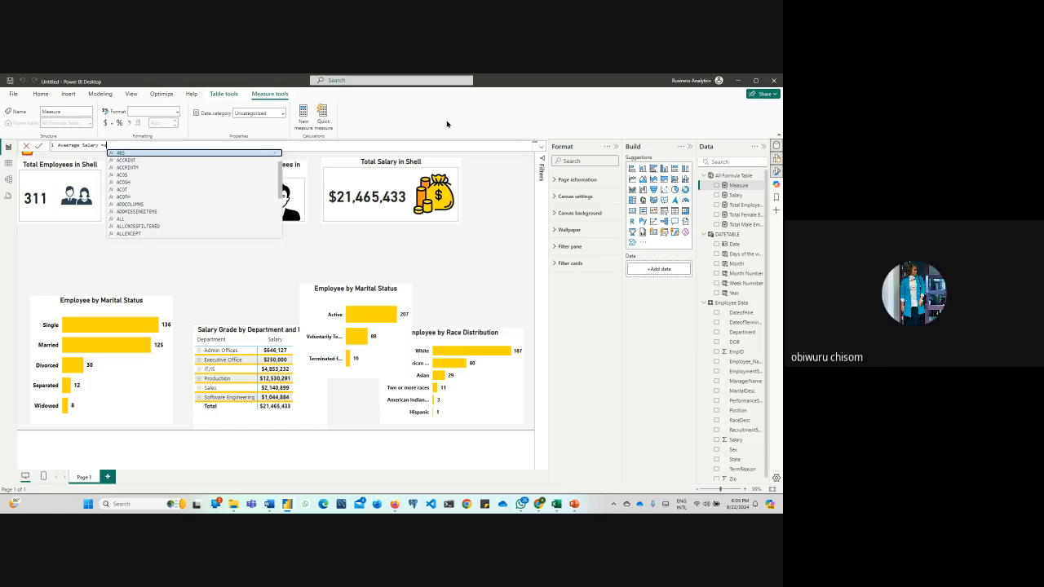
{"action": "type", "text": "v"}
{"action": "key", "text": "Tab"}
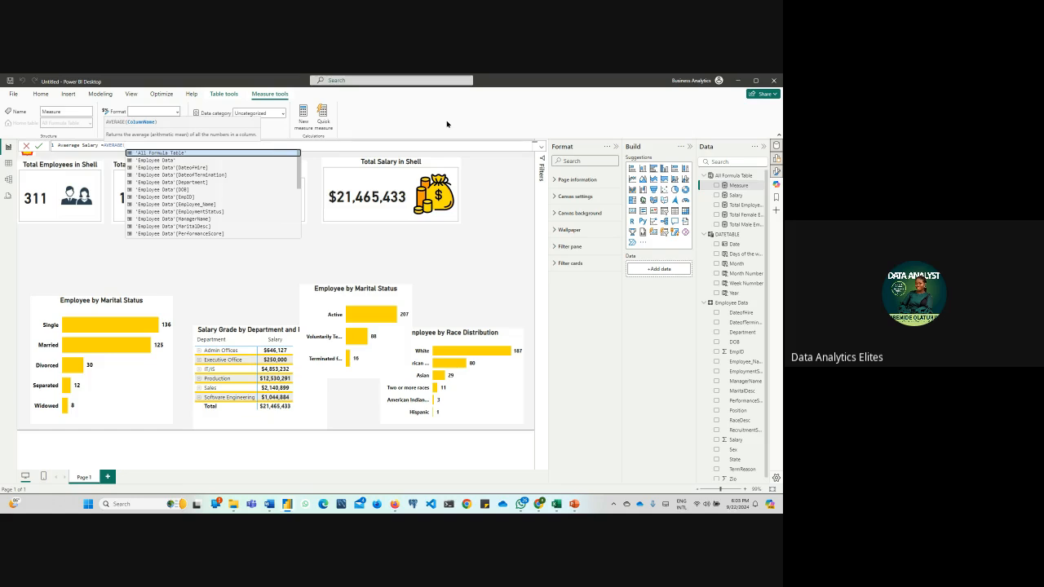
{"action": "type", "text": "sala"}
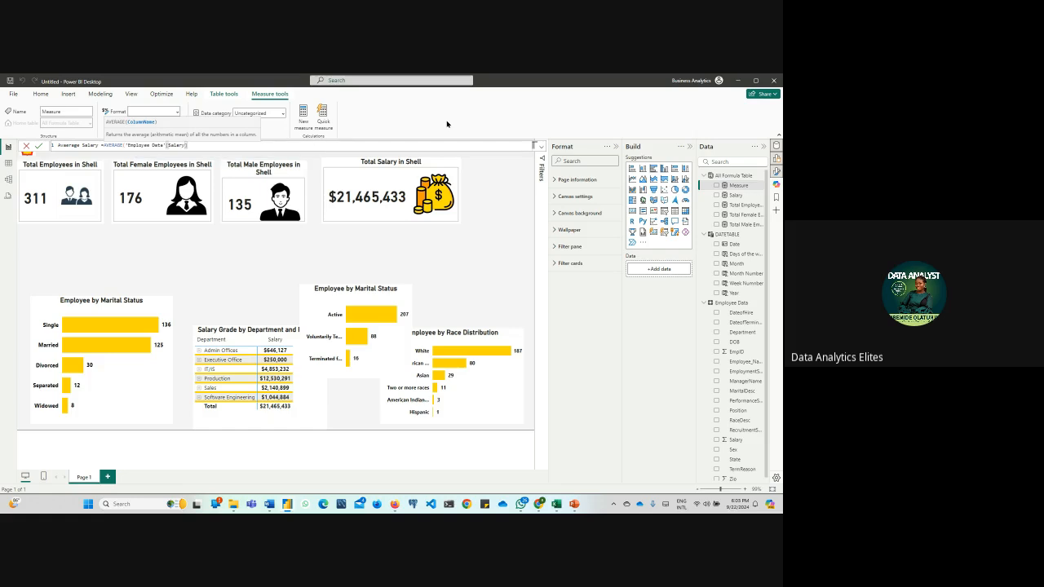
{"action": "key", "text": "Return"}
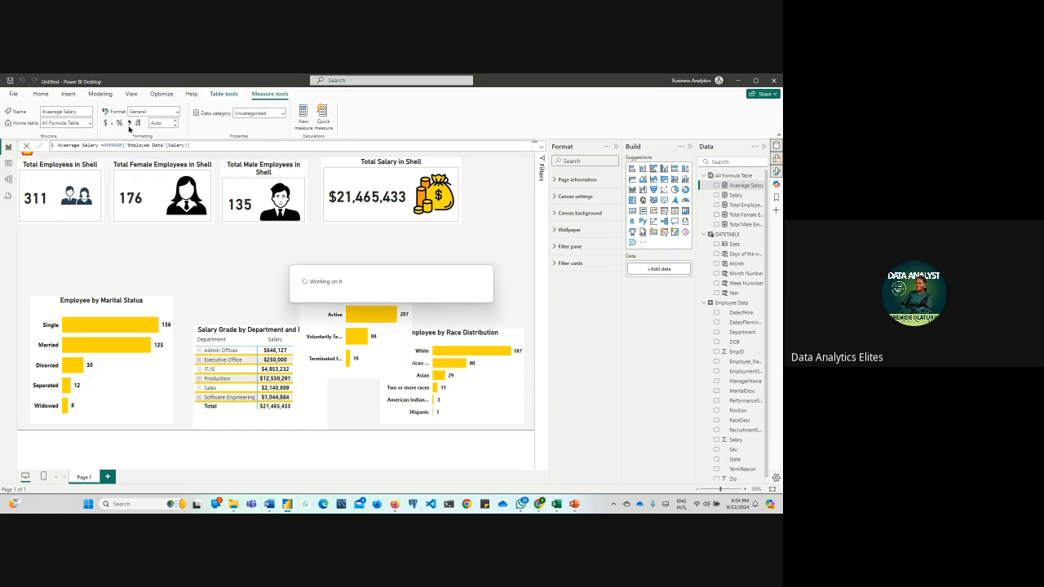
{"action": "left_click", "coordinate": [130, 125]}
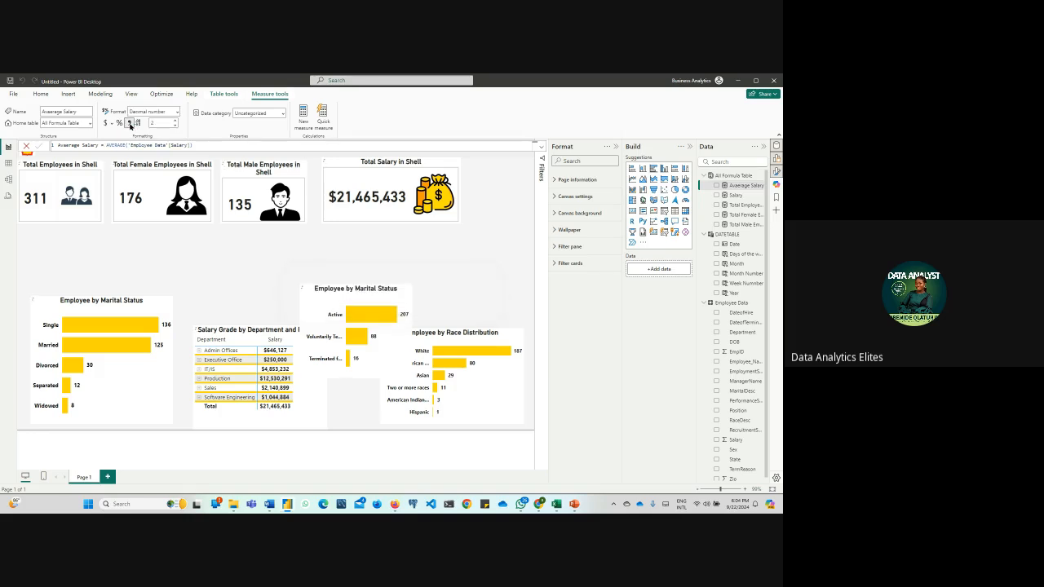
Duplicate the Total Salary in Shell card below the original and replace the copy's Salary field with the Avaerage Salary measure
{"action": "left_click", "coordinate": [339, 219]}
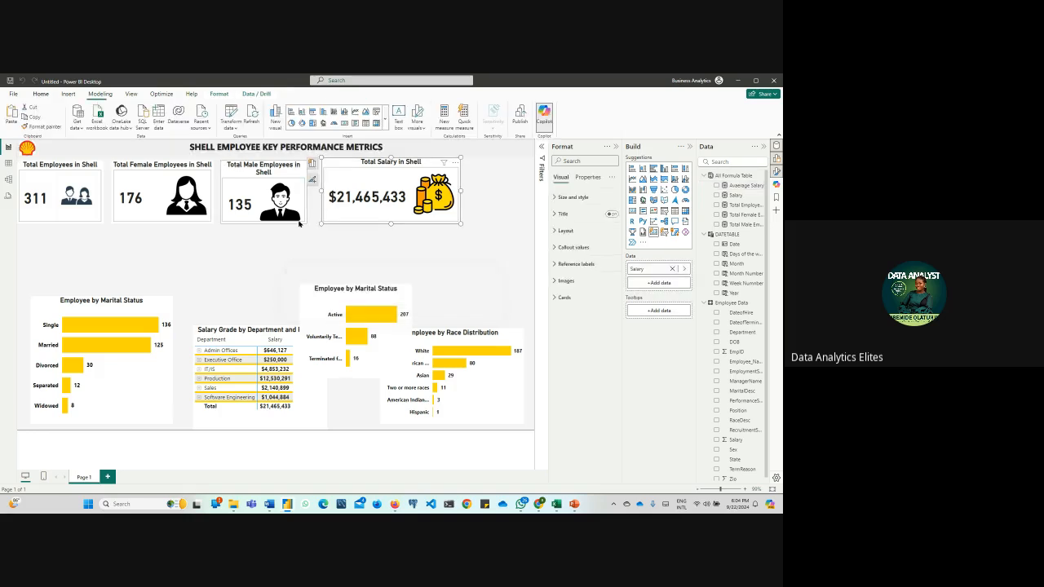
{"action": "key", "text": "ctrl+c"}
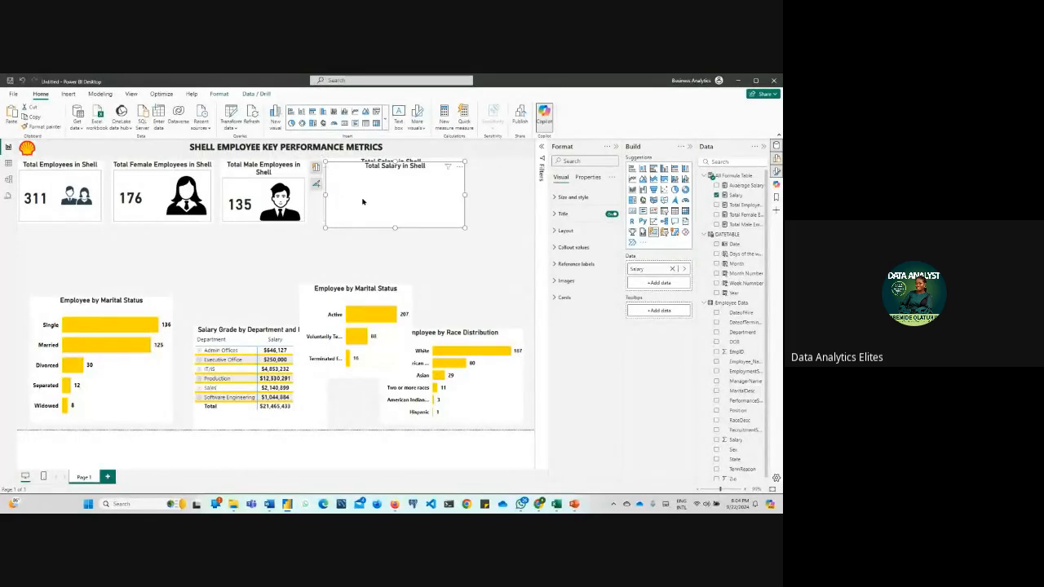
{"action": "key", "text": "ctrl+v"}
{"action": "left_click", "coordinate": [347, 216]}
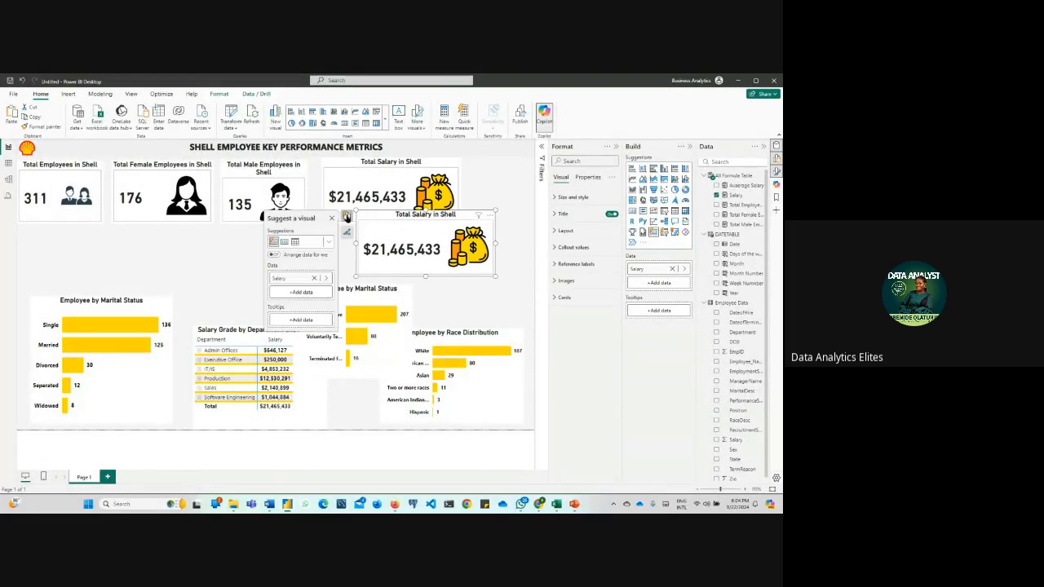
{"action": "left_click", "coordinate": [327, 278]}
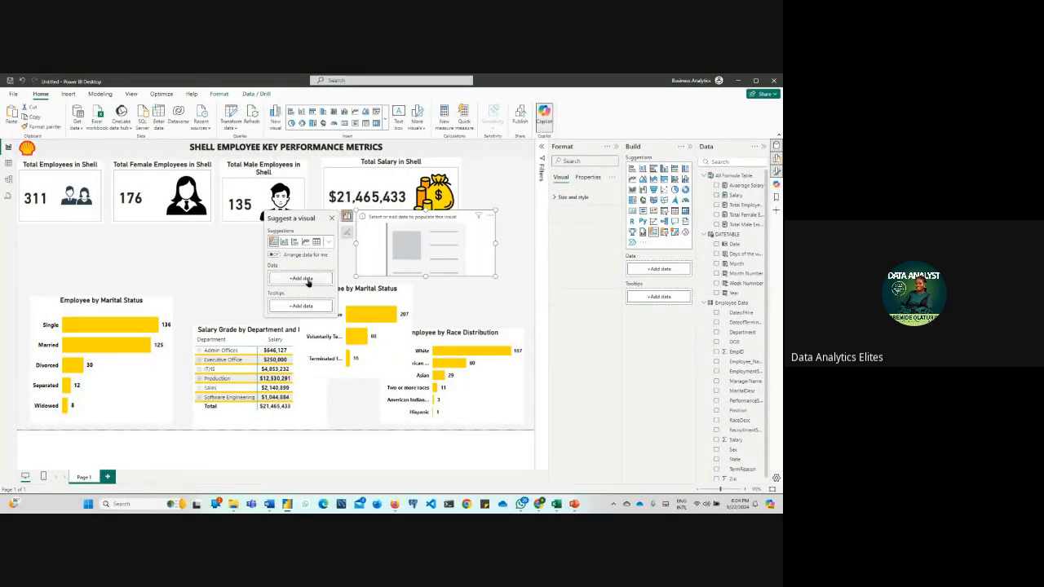
{"action": "left_click", "coordinate": [310, 279]}
{"action": "left_click", "coordinate": [349, 262]}
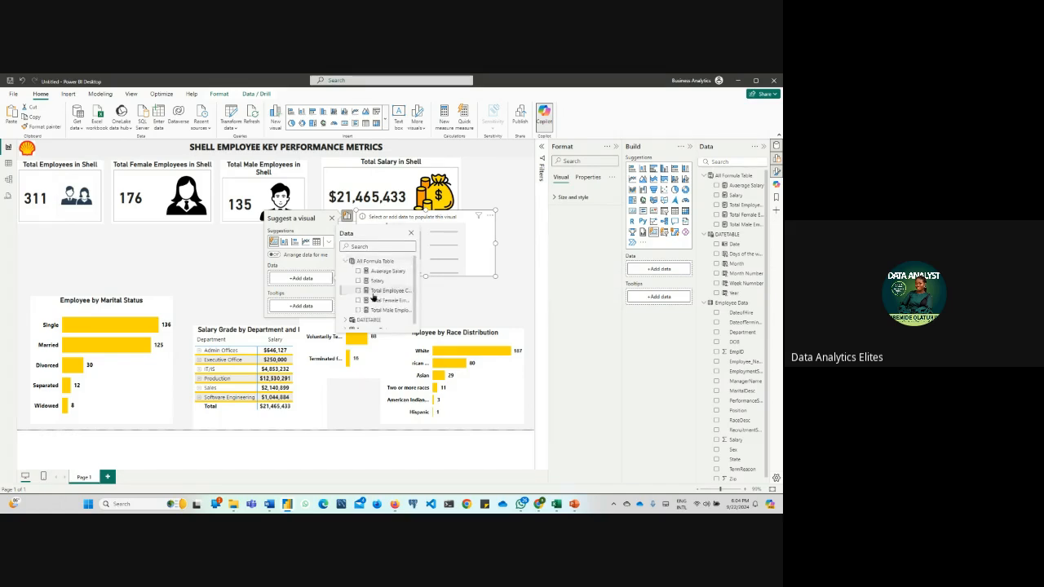
{"action": "left_click", "coordinate": [375, 271]}
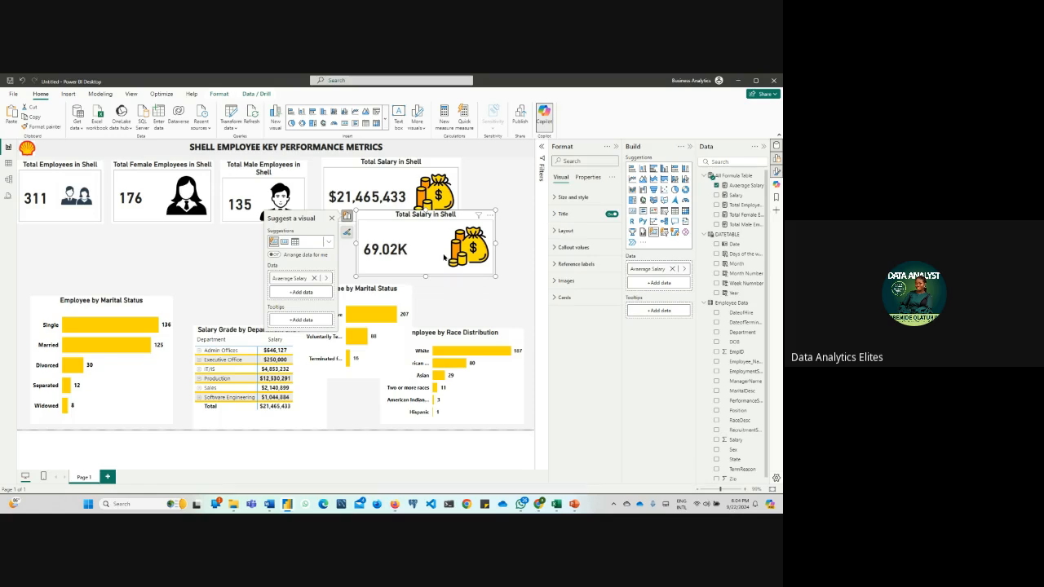
Apply the copied card's callout value settings to the Avaerage Salary series and set its display units to None
{"action": "left_click", "coordinate": [555, 232]}
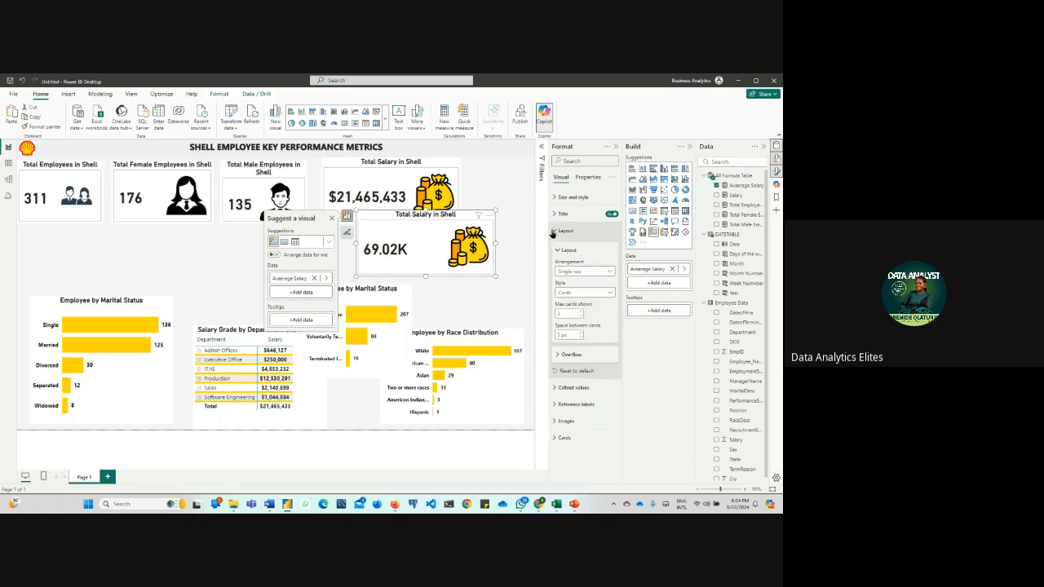
{"action": "left_click", "coordinate": [554, 232]}
{"action": "left_click", "coordinate": [571, 247]}
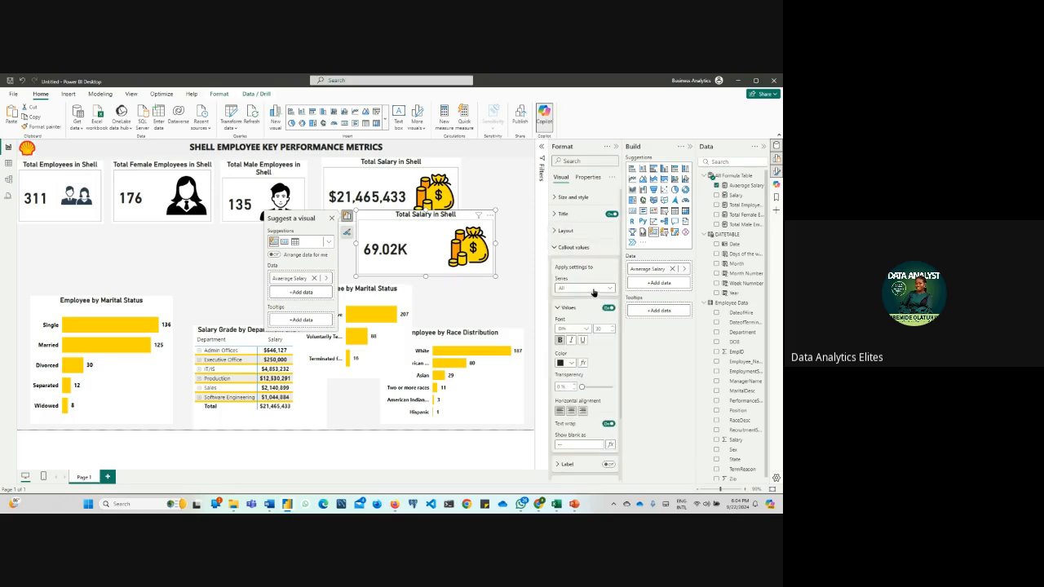
{"action": "left_click", "coordinate": [594, 290]}
{"action": "left_click", "coordinate": [586, 311]}
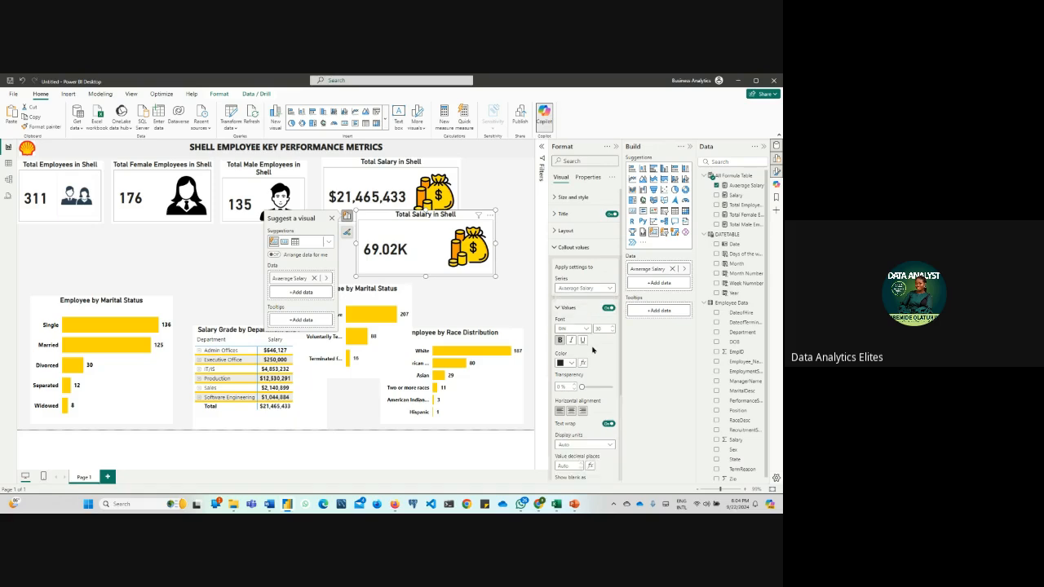
{"action": "left_click", "coordinate": [602, 444]}
{"action": "left_click", "coordinate": [589, 386]}
{"action": "left_click", "coordinate": [507, 300]}
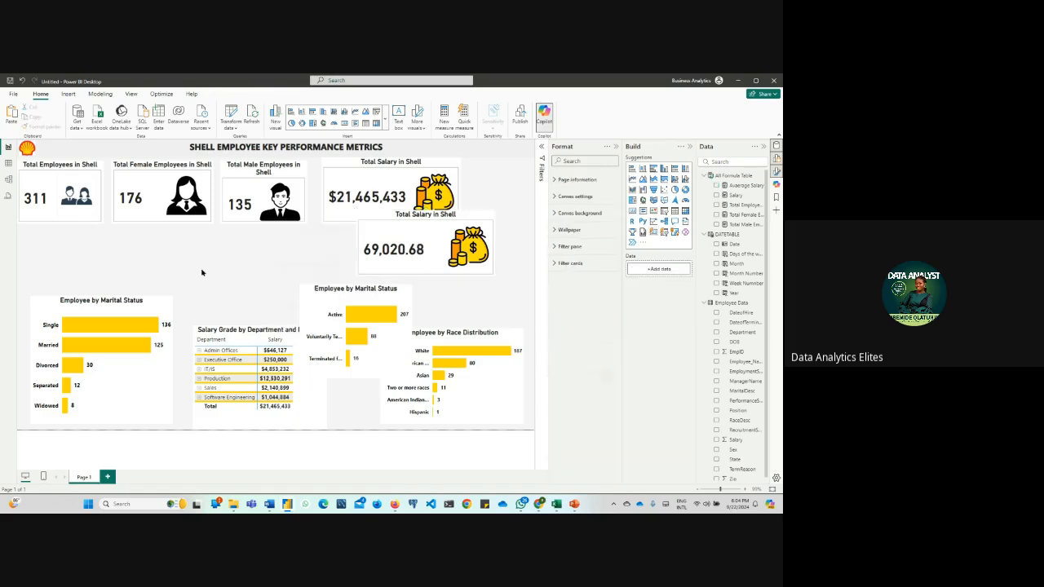
Change the copied card's title to Total Average Salary in Shell
{"action": "left_click", "coordinate": [409, 228]}
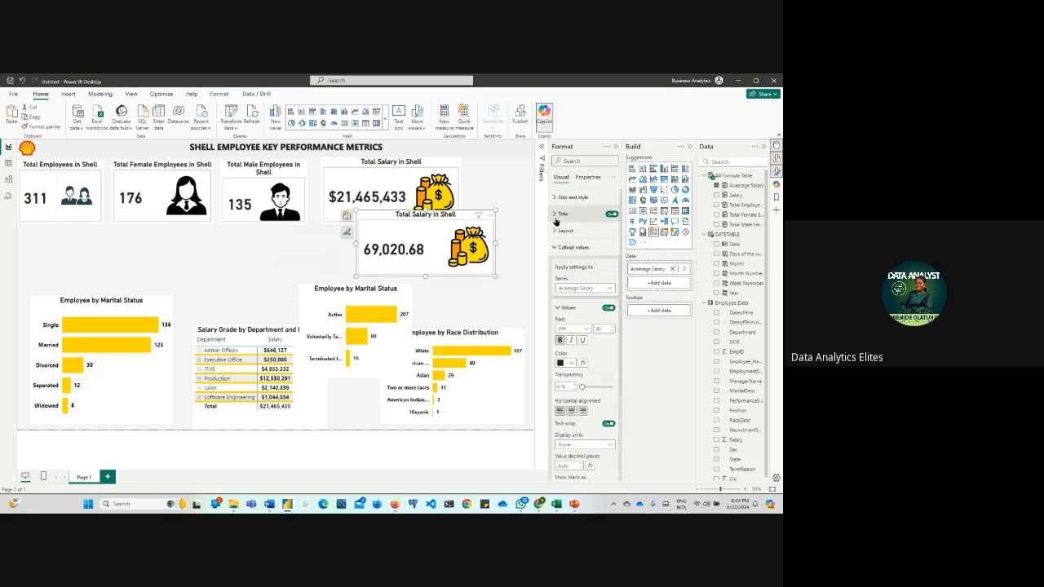
{"action": "left_click", "coordinate": [562, 214]}
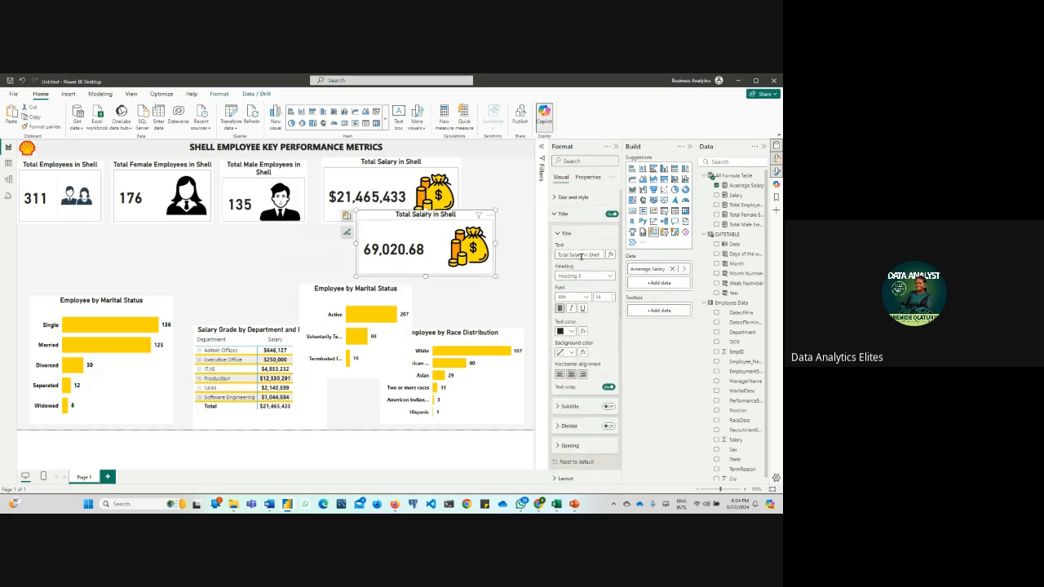
{"action": "left_click", "coordinate": [571, 256]}
{"action": "type", "text": "Avae"}
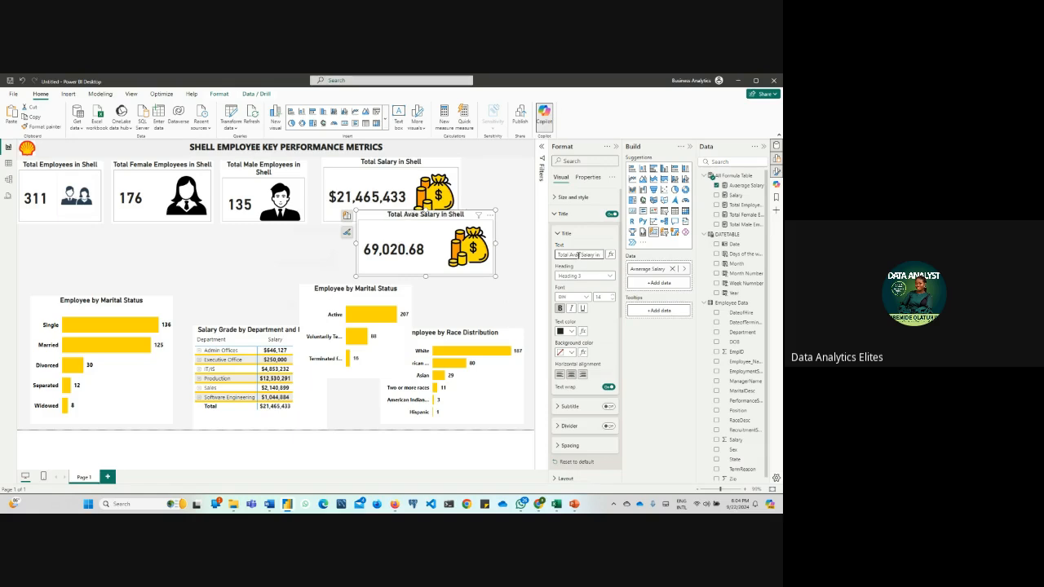
{"action": "key", "text": "BackSpace"}
{"action": "type", "text": "erage"}
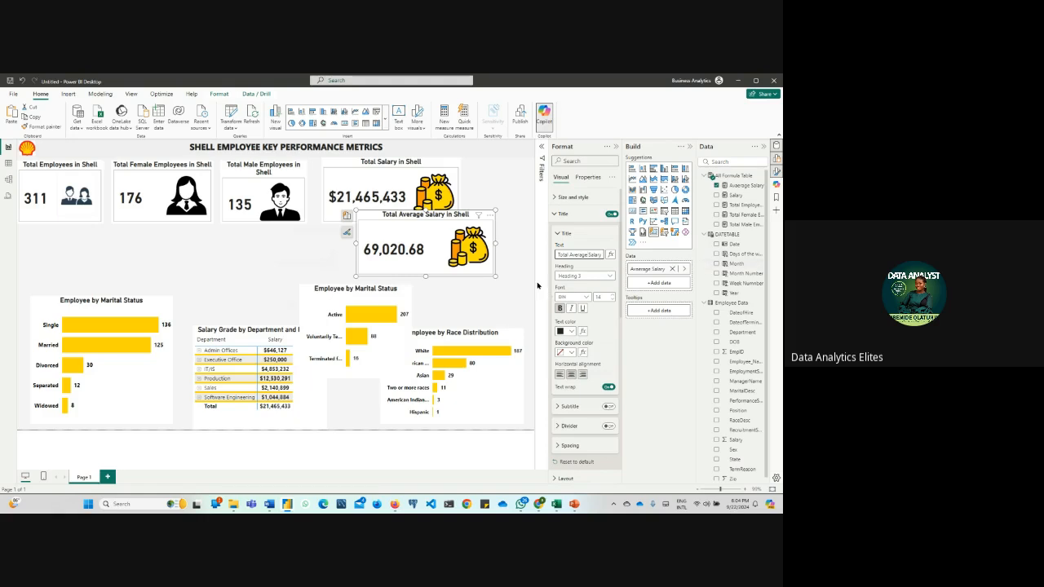
Move the Total Average Salary card up and right to the page's right edge, beside the Total Salary card
{"action": "left_click_drag", "start_coordinate": [416, 242], "coordinate": [444, 232]}
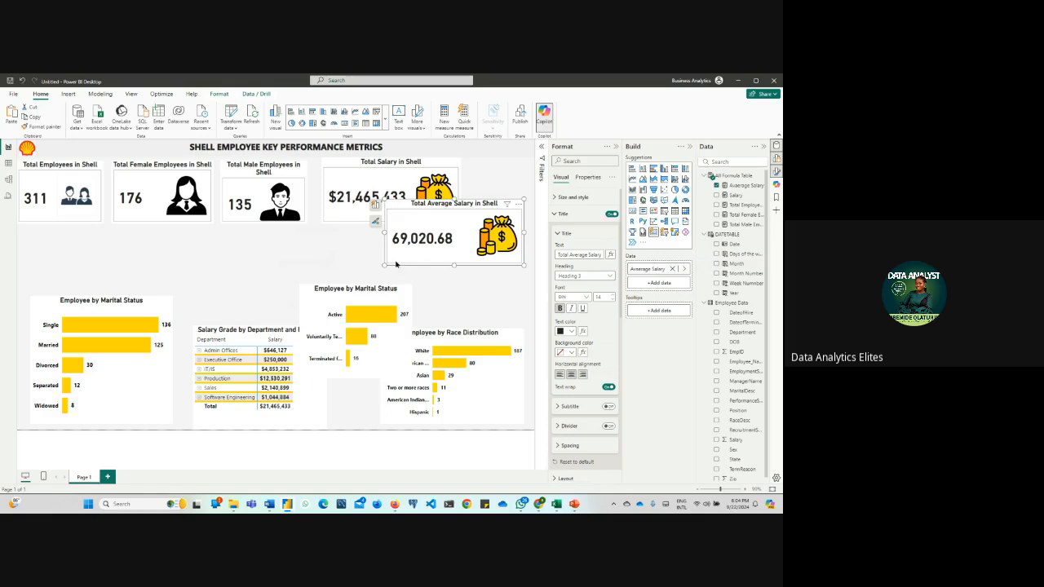
{"action": "left_click", "coordinate": [298, 260]}
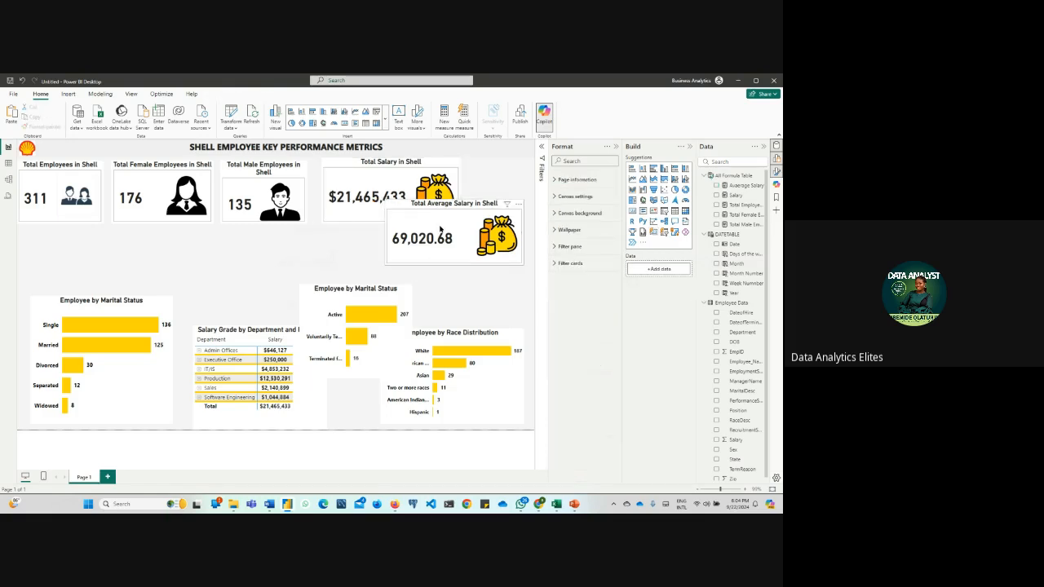
{"action": "mouse_move", "coordinate": [450, 231]}
{"action": "left_mouse_down"}
{"action": "mouse_move", "coordinate": [465, 195]}
{"action": "mouse_move", "coordinate": [457, 227]}
{"action": "left_mouse_up"}
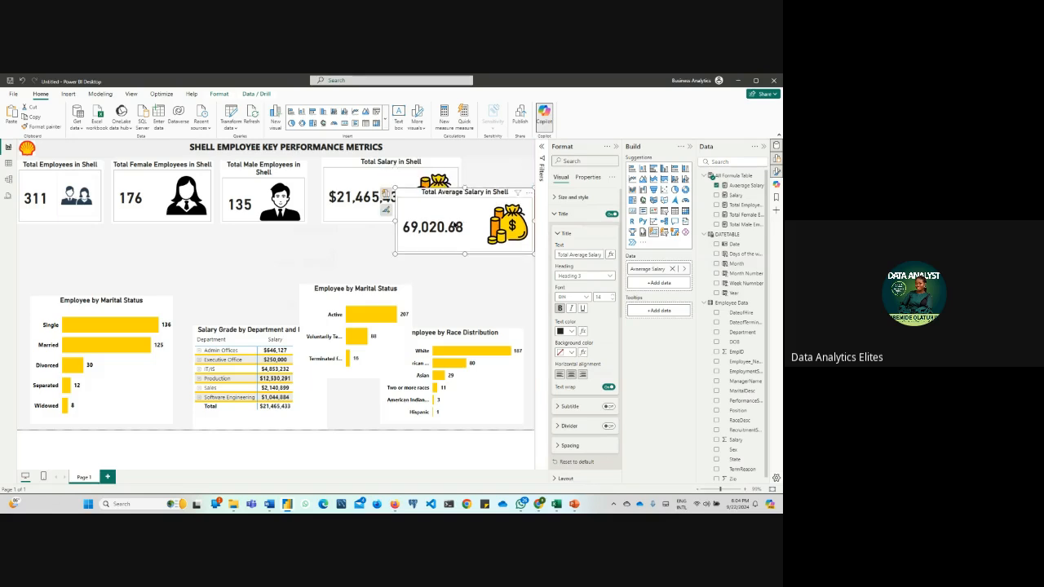
Examine the distinct RecruitmentSource values in the Employee Data table and return to the report page
{"action": "left_click", "coordinate": [9, 164]}
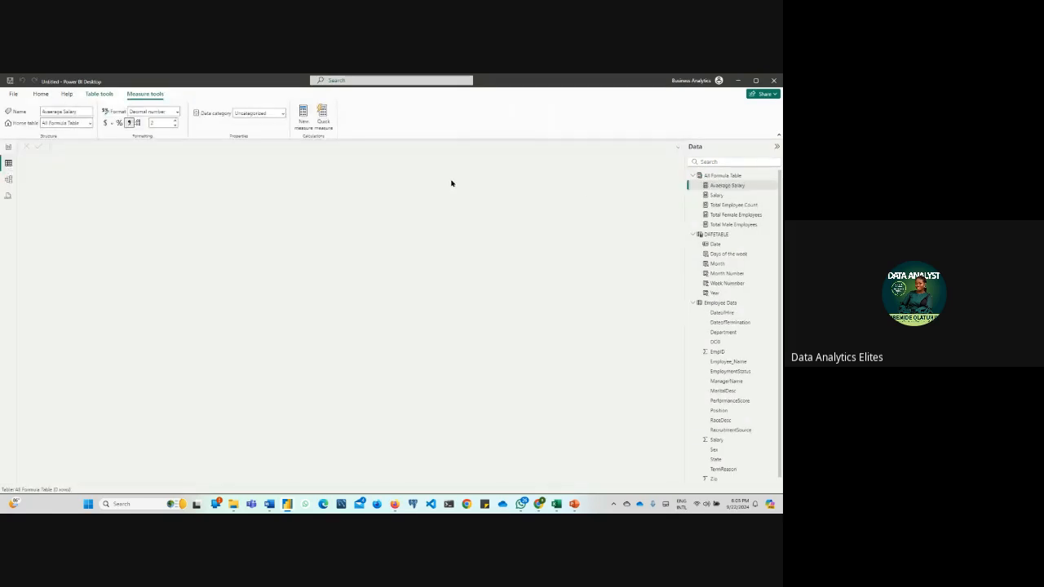
{"action": "left_click", "coordinate": [717, 303]}
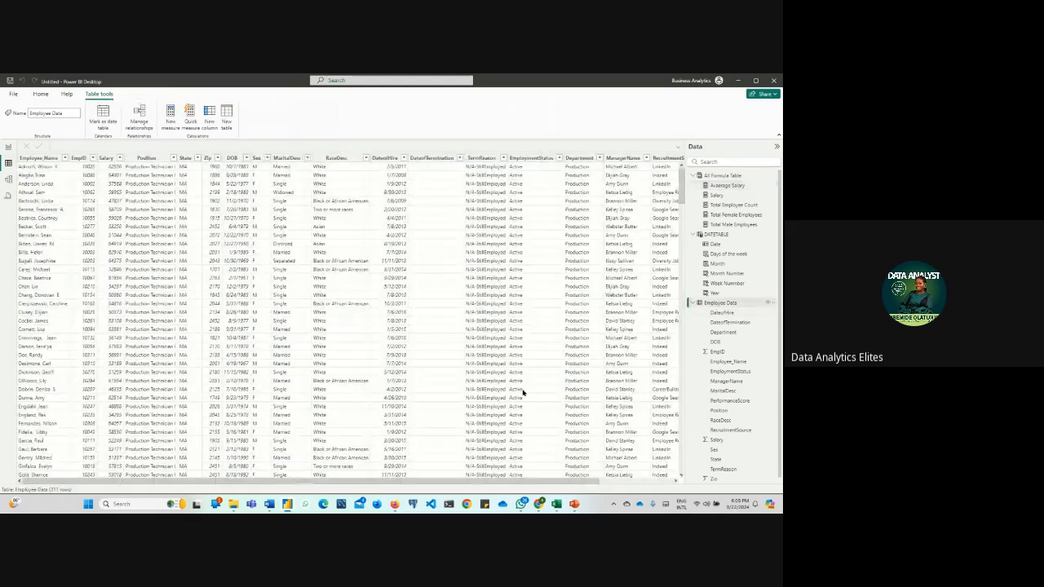
{"action": "left_click_drag", "start_coordinate": [496, 480], "coordinate": [589, 479]}
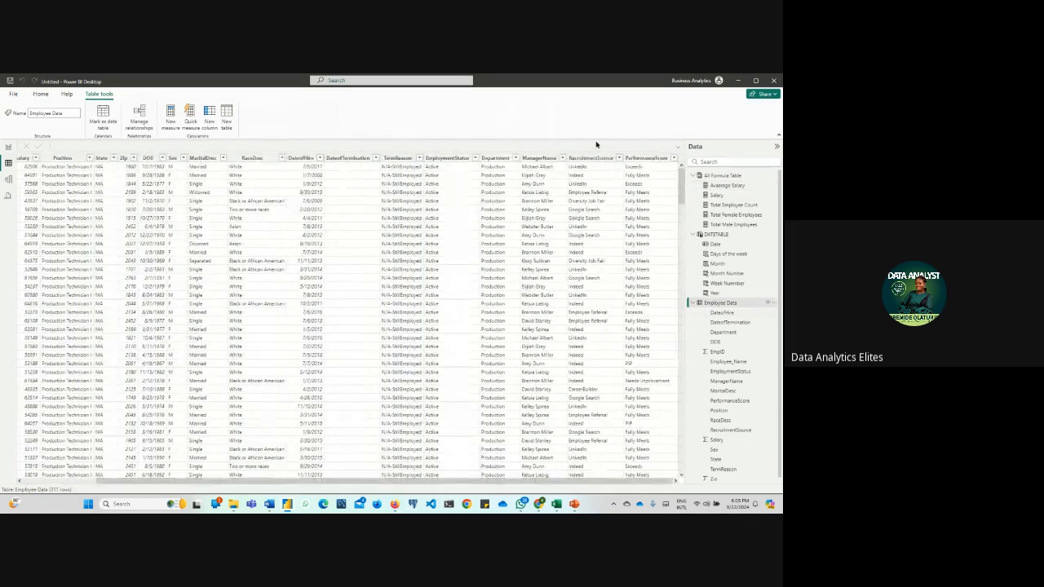
{"action": "left_click", "coordinate": [619, 158]}
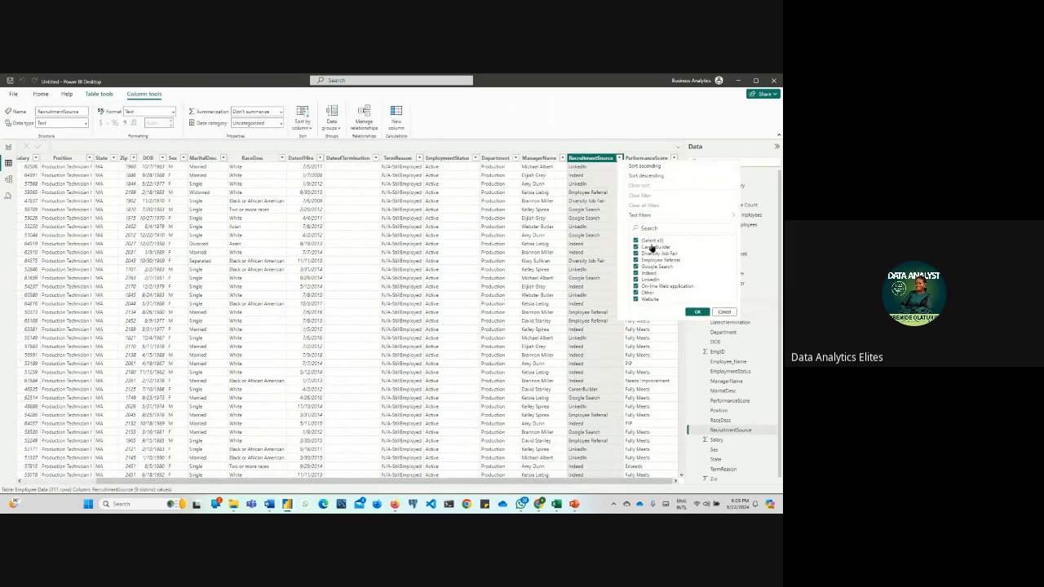
{"action": "left_click", "coordinate": [8, 148]}
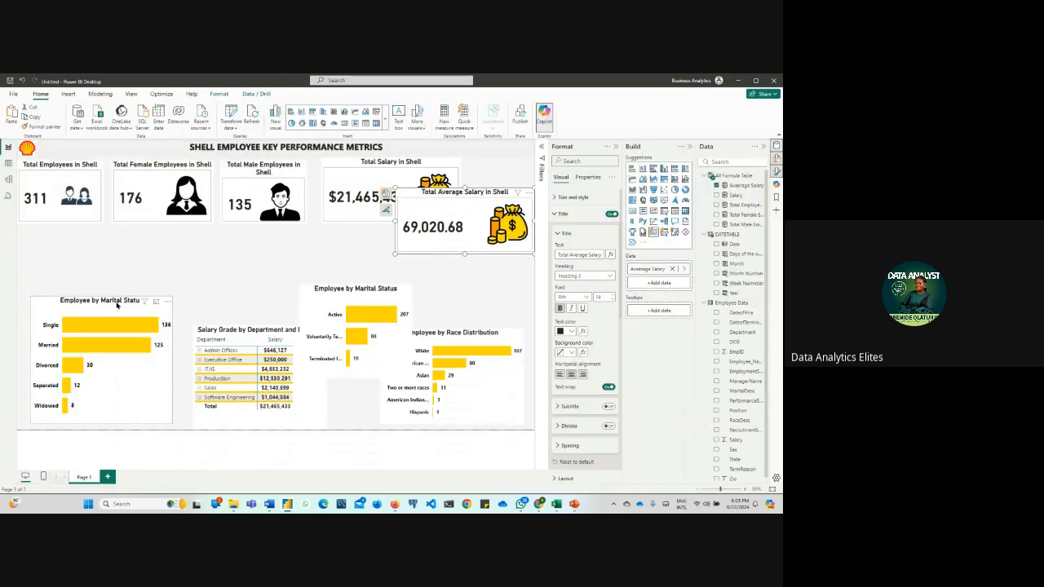
Move the copied Employee by Marital Status chart up into the free area and replace MaritalDesc on its Y-axis with RecruitmentSource
{"action": "left_click", "coordinate": [117, 305]}
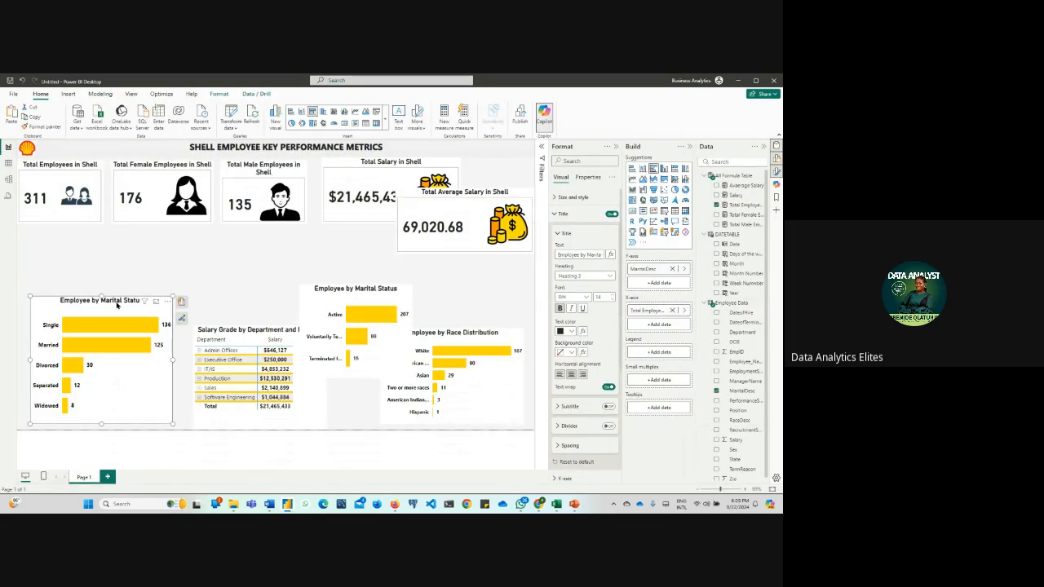
{"action": "left_click_drag", "start_coordinate": [117, 305], "coordinate": [258, 275]}
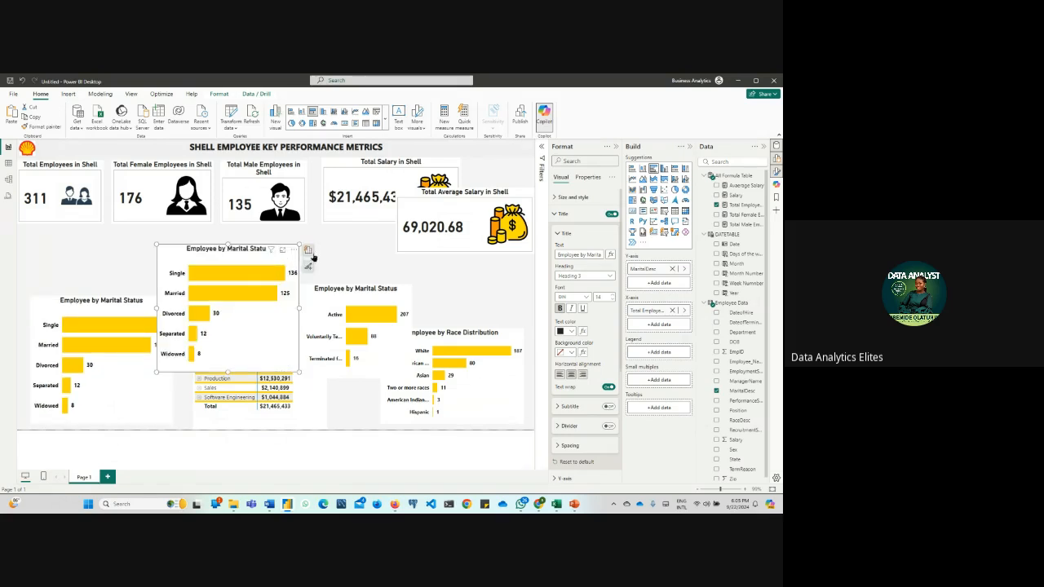
{"action": "left_click", "coordinate": [308, 250]}
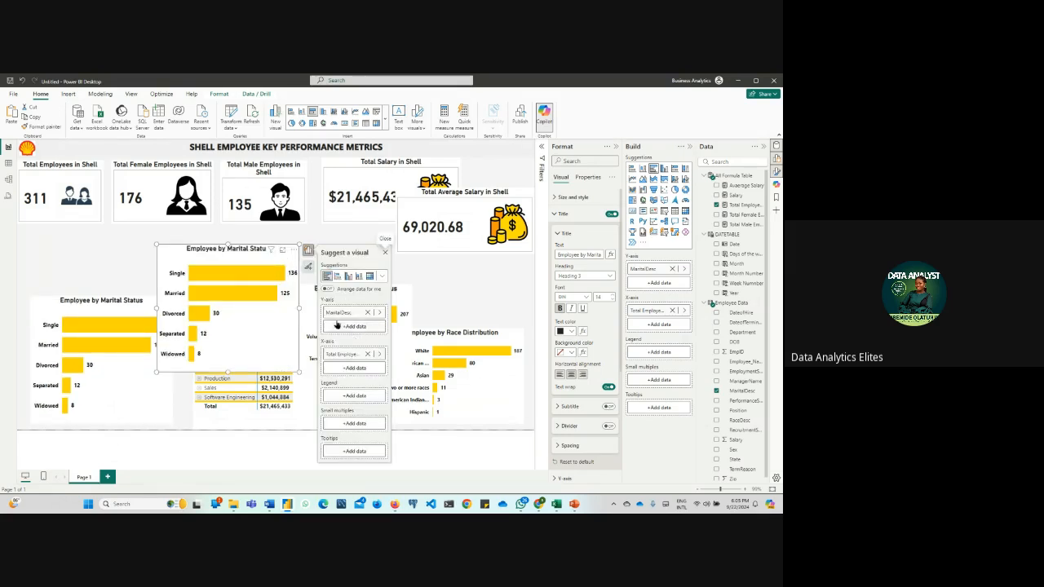
{"action": "left_click", "coordinate": [368, 313]}
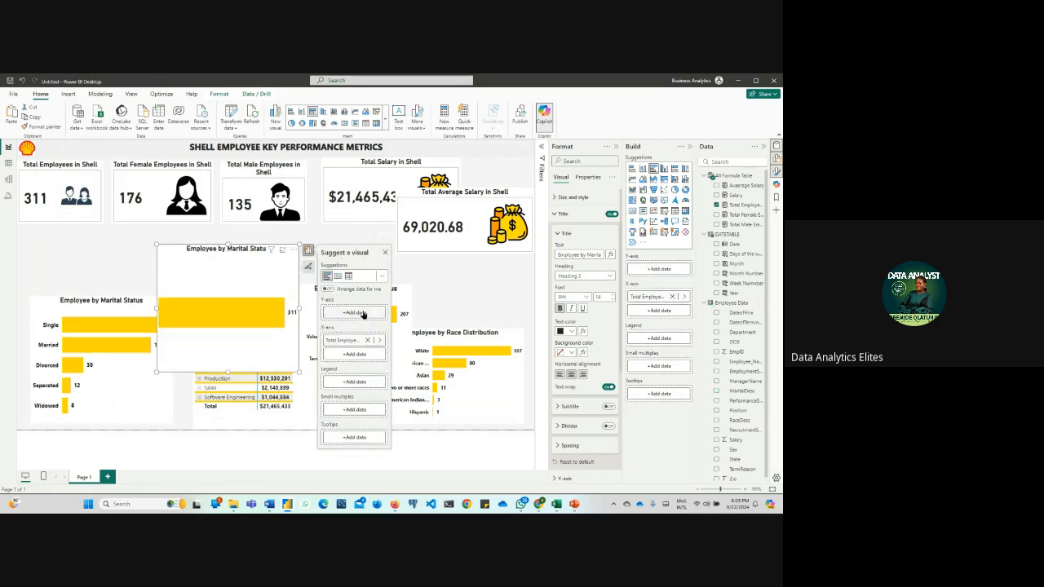
{"action": "left_click", "coordinate": [367, 314]}
{"action": "type", "text": "recr"}
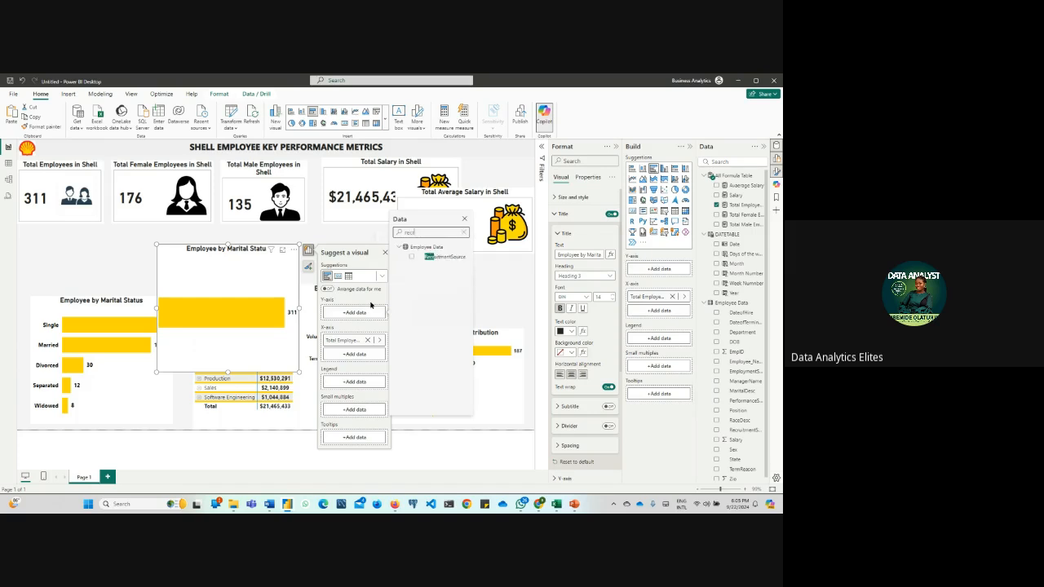
{"action": "left_click", "coordinate": [411, 257]}
{"action": "left_click", "coordinate": [91, 250]}
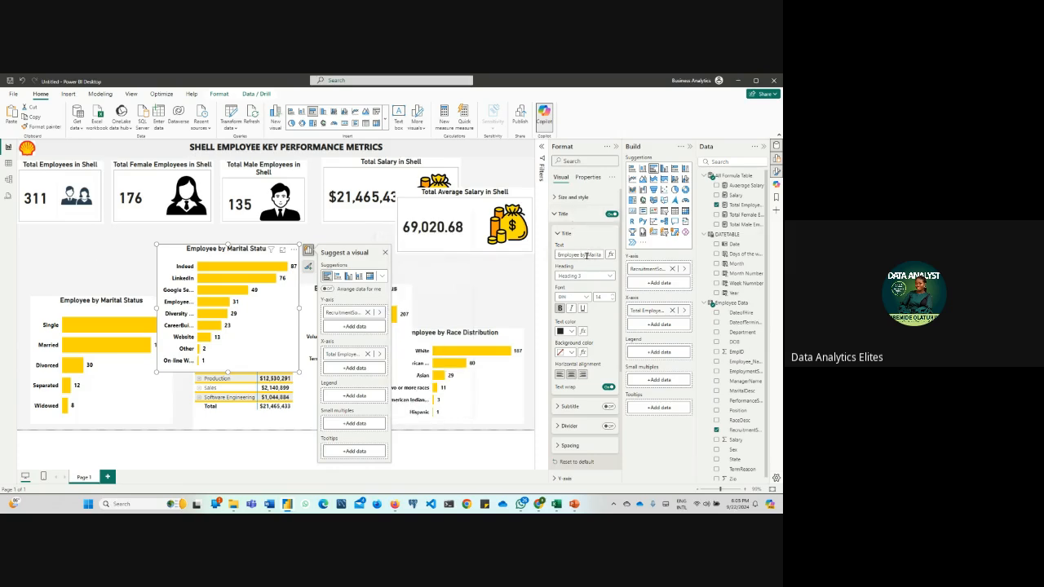
Change the copied chart's title to Employee by Recruitment Source
{"action": "left_click", "coordinate": [586, 255]}
{"action": "key", "text": "BackSpace"}
{"action": "key", "text": "Delete"}
{"action": "key", "text": "Delete"}
{"action": "key", "text": "Delete"}
{"action": "key", "text": "Delete"}
{"action": "key", "text": "Delete"}
{"action": "key", "text": "Delete"}
{"action": "key", "text": "Delete"}
{"action": "key", "text": "Delete"}
{"action": "key", "text": "Delete"}
{"action": "key", "text": "Delete"}
{"action": "key", "text": "Delete"}
{"action": "key", "text": "Delete"}
{"action": "key", "text": "Delete"}
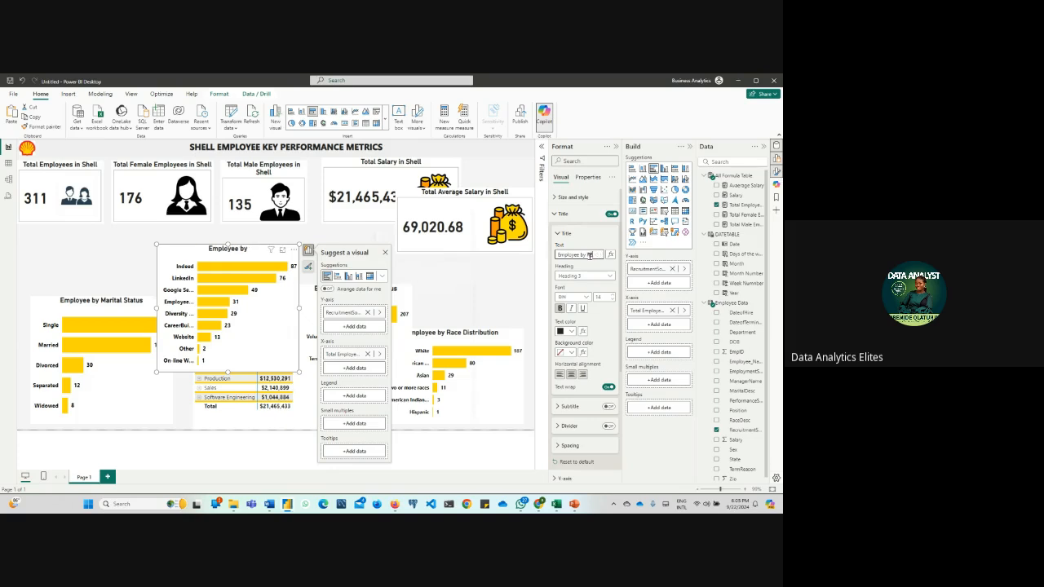
{"action": "type", "text": "Recruitment Source"}
{"action": "left_click", "coordinate": [113, 248]}
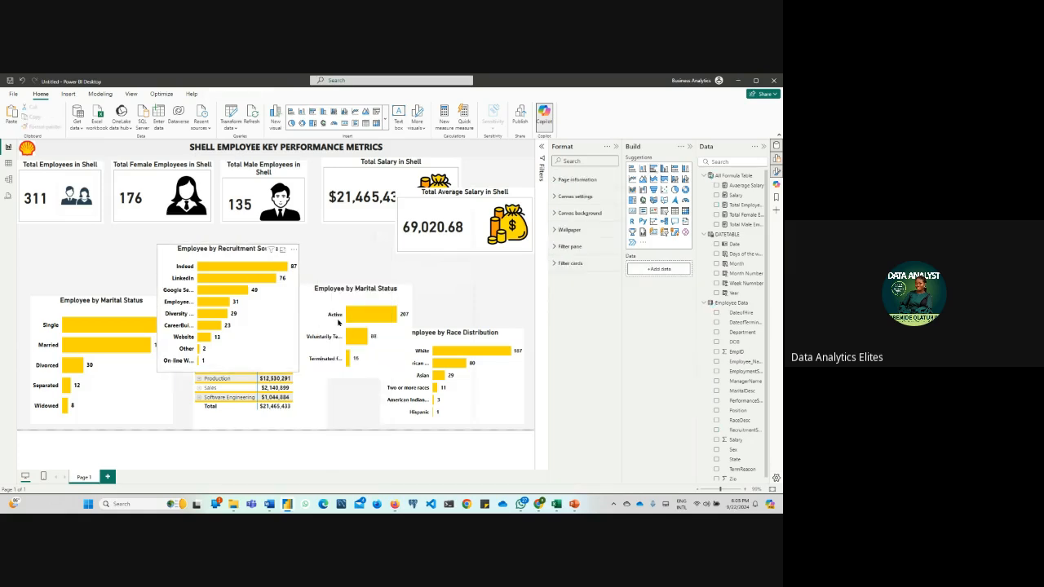
Move the Employee by Recruitment Source chart below the Total Average Salary card and nudge the marital status chart slightly down and right
{"action": "left_click_drag", "start_coordinate": [338, 323], "coordinate": [508, 322]}
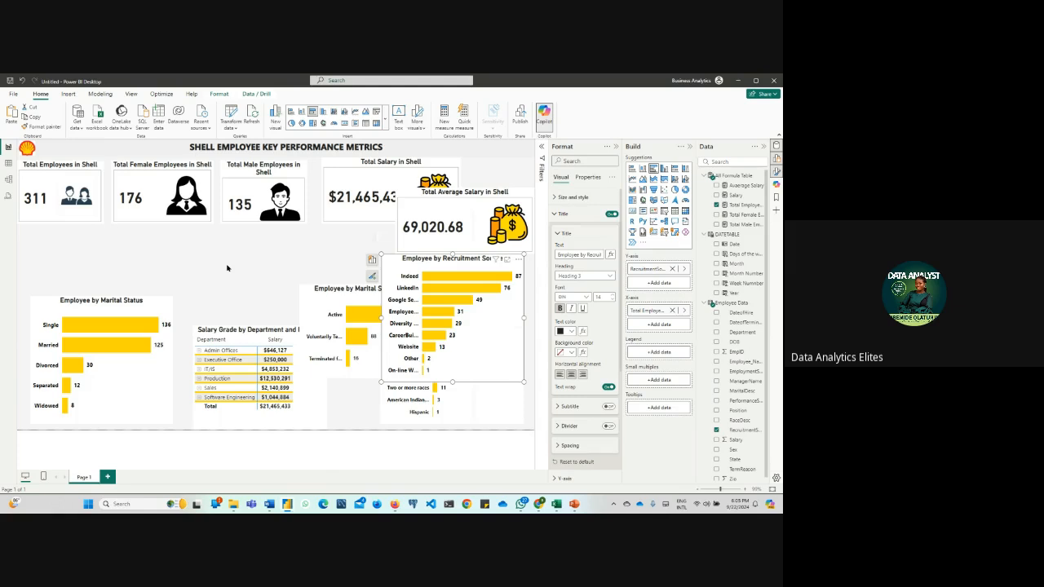
{"action": "left_click", "coordinate": [134, 318]}
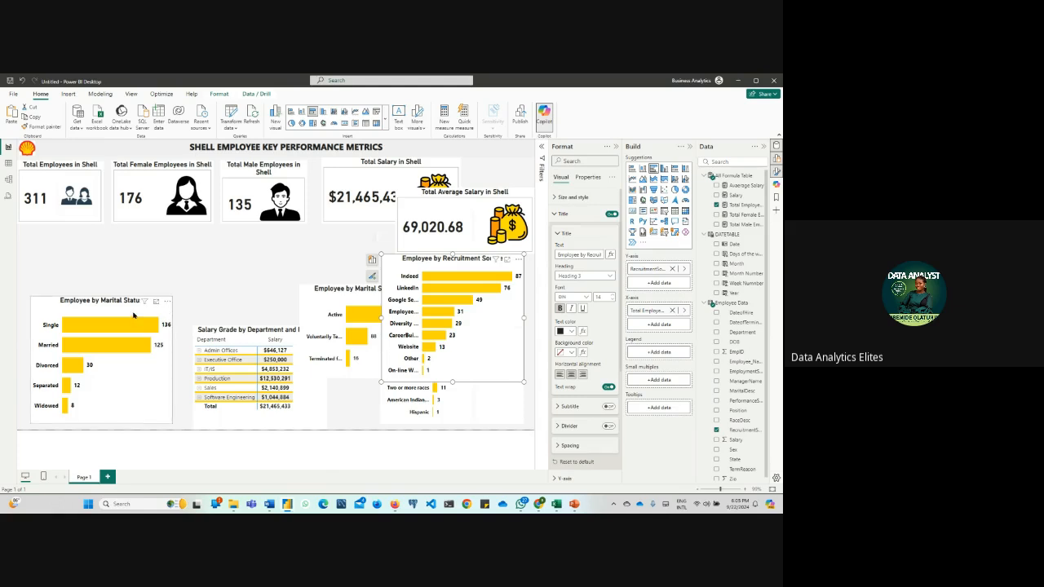
{"action": "left_click_drag", "start_coordinate": [132, 320], "coordinate": [138, 326]}
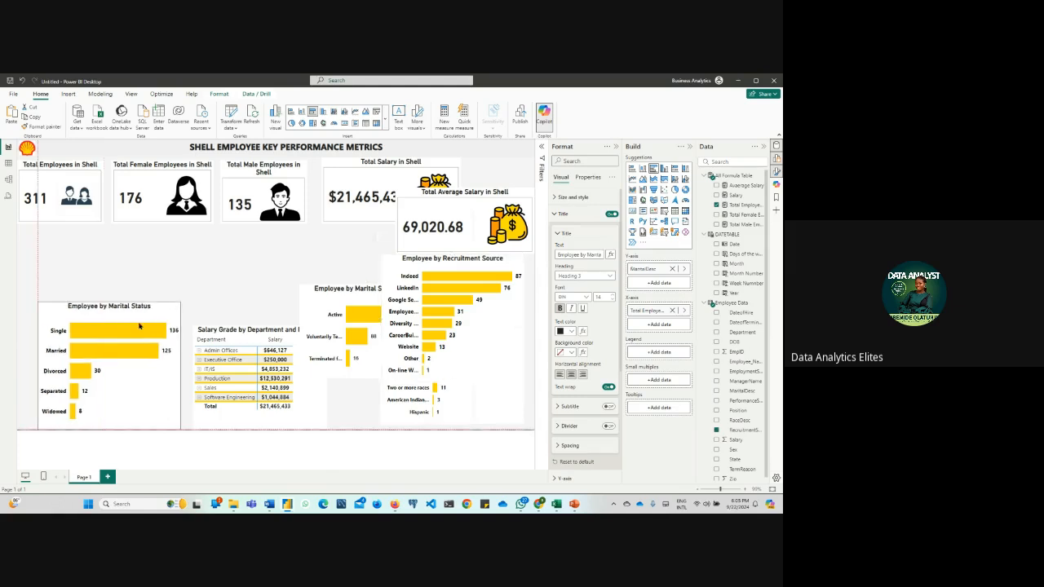
Check the DOB column in the Employee Data table, and open the Power Query Editor with that column selected
{"action": "left_click", "coordinate": [9, 164]}
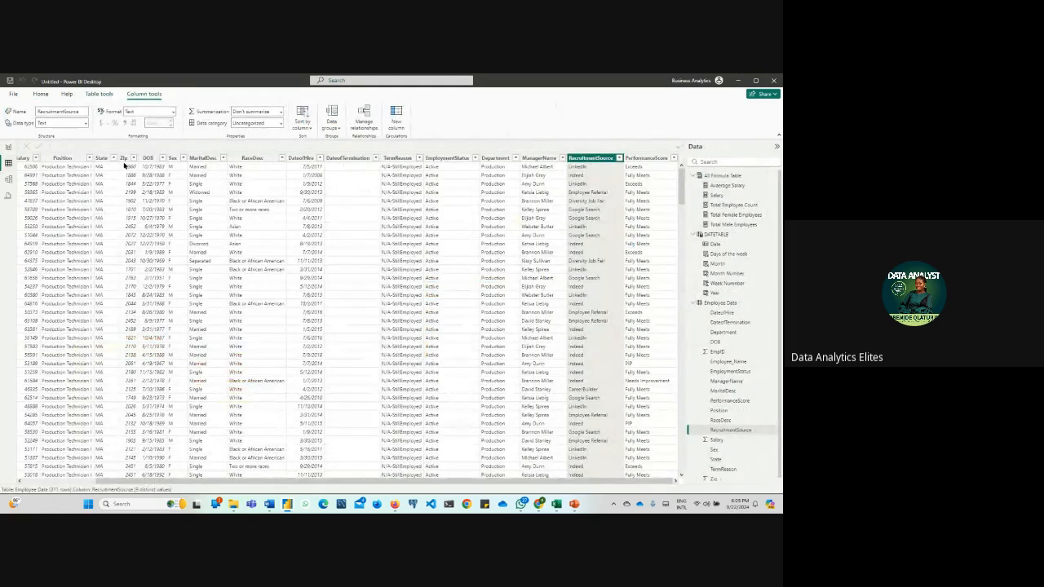
{"action": "left_click", "coordinate": [147, 158]}
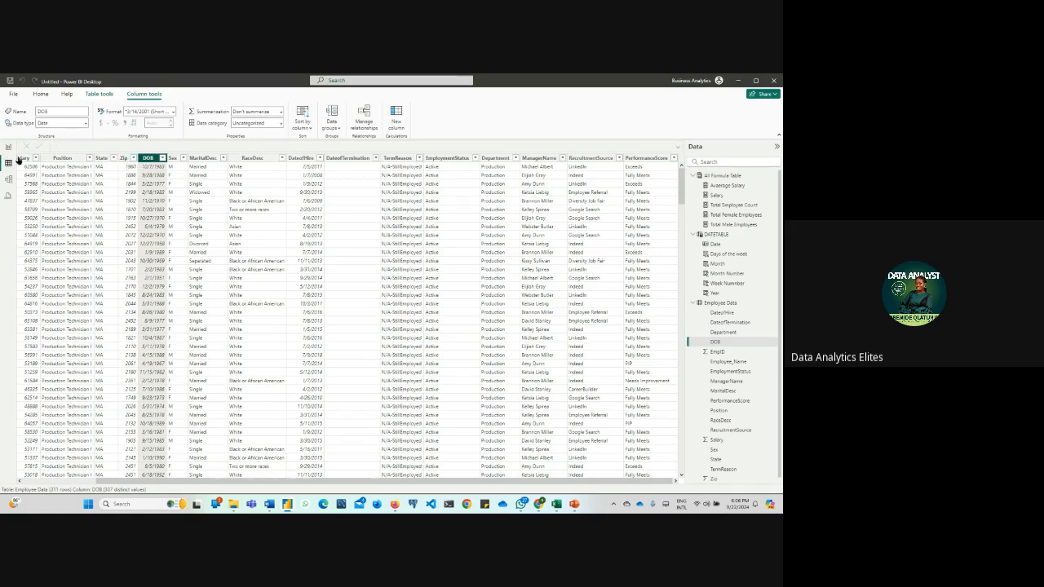
{"action": "left_click", "coordinate": [9, 148]}
{"action": "left_click", "coordinate": [231, 129]}
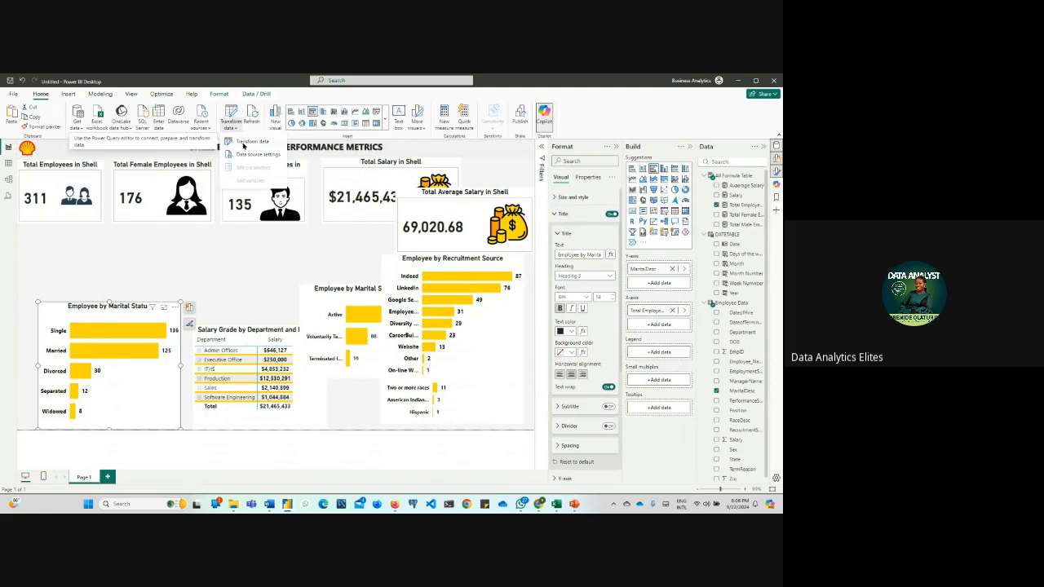
{"action": "left_click", "coordinate": [243, 142]}
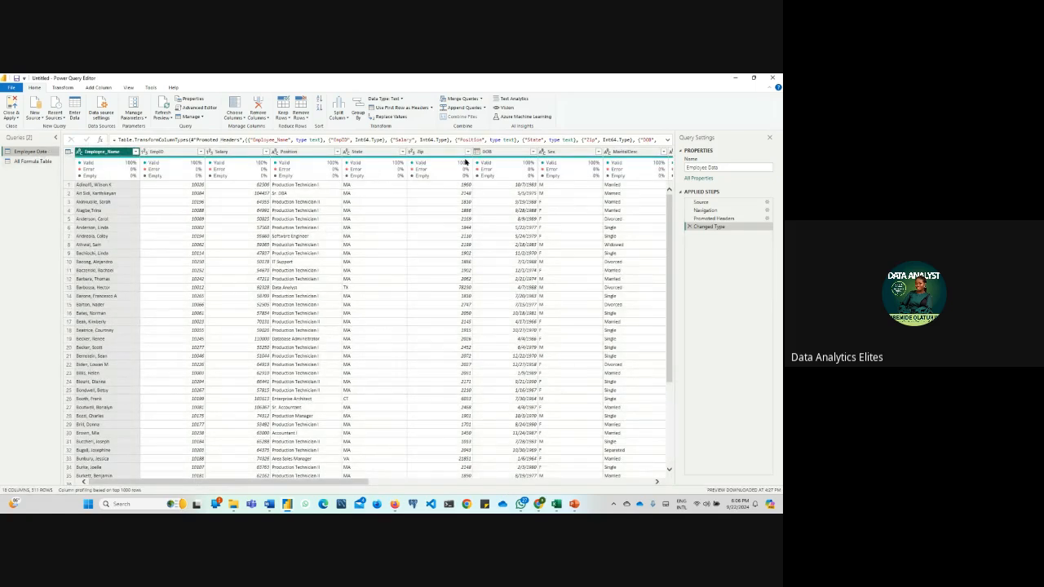
{"action": "left_click", "coordinate": [492, 152]}
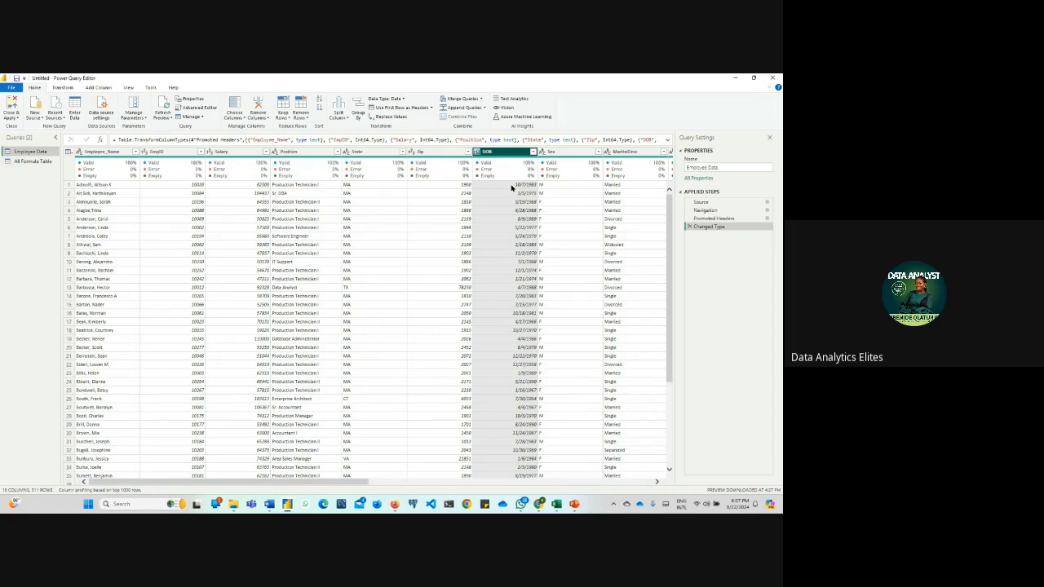
Switch to Firefox and open ChatGPT in a new browser tab
{"action": "left_click", "coordinate": [395, 504]}
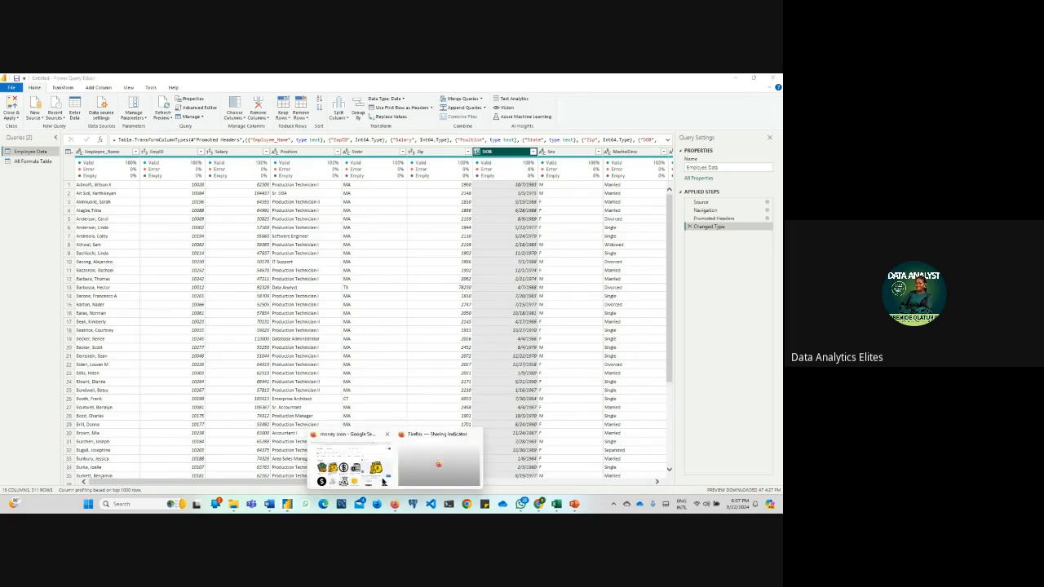
{"action": "left_click", "coordinate": [353, 466]}
{"action": "left_click", "coordinate": [404, 81]}
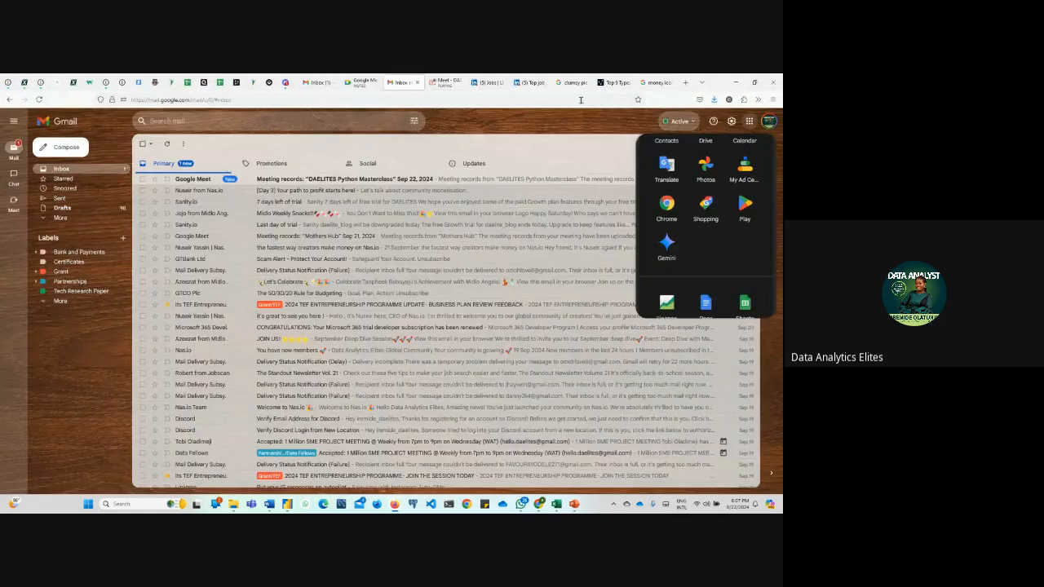
{"action": "left_click", "coordinate": [684, 84]}
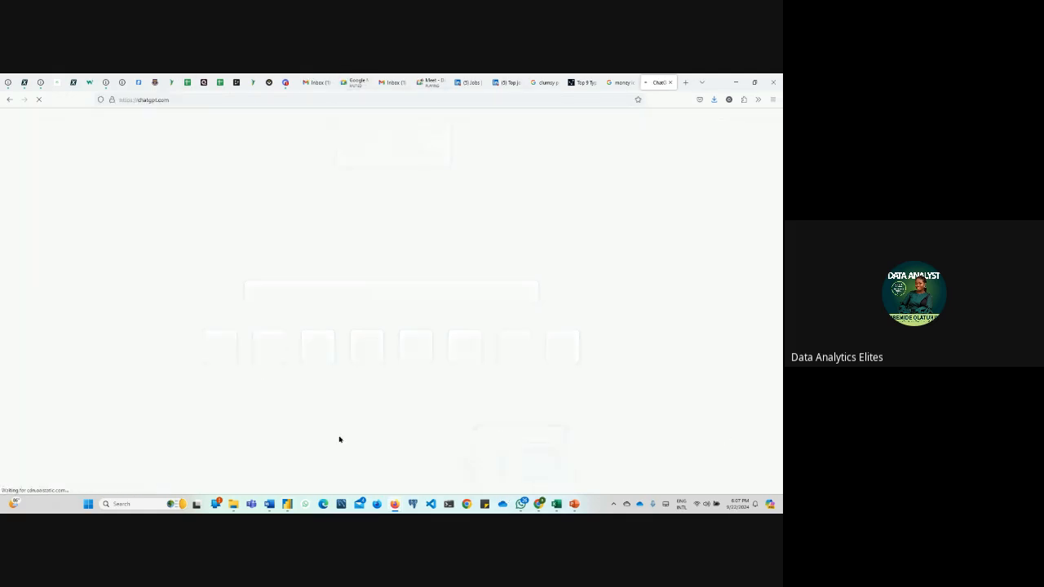
Ask ChatGPT "In power query, I want to do todays date - employee dob to get their actual age"
{"action": "left_click", "coordinate": [345, 470]}
{"action": "type", "text": "in power query"}
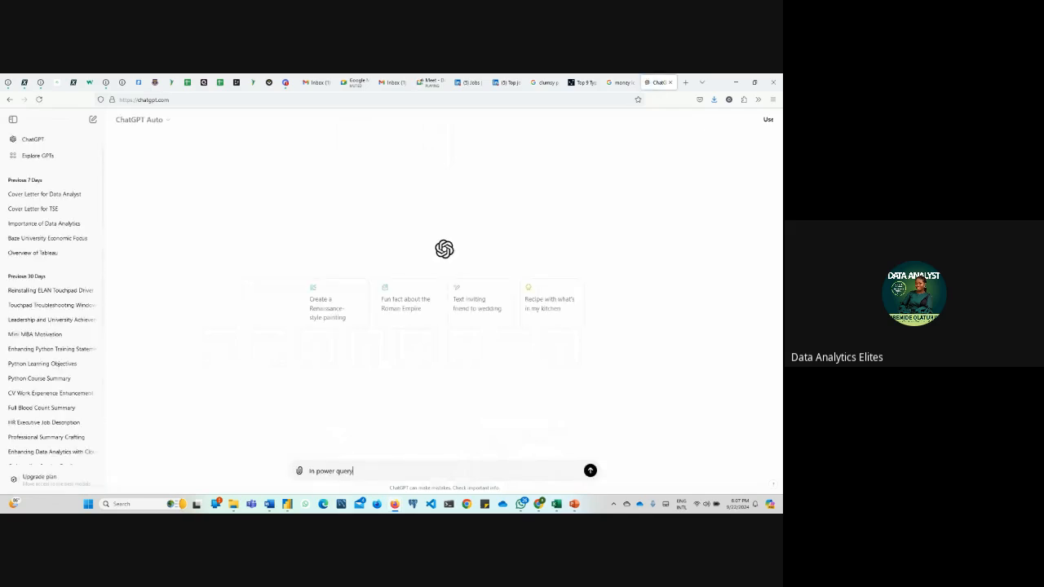
{"action": "type", "text": ", I want to do"}
{"action": "key", "text": "BackSpace"}
{"action": "key", "text": "BackSpace"}
{"action": "type", "text": "do todays daye"}
{"action": "key", "text": "BackSpace"}
{"action": "key", "text": "BackSpace"}
{"action": "type", "text": "te - employee dob "}
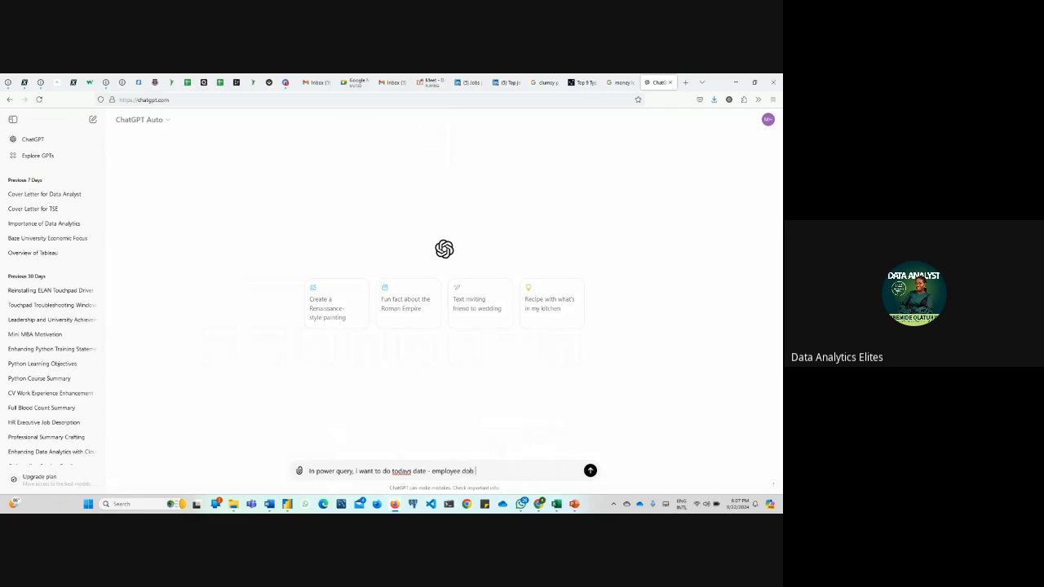
{"action": "type", "text": "to get their actual age"}
{"action": "key", "text": "Return"}
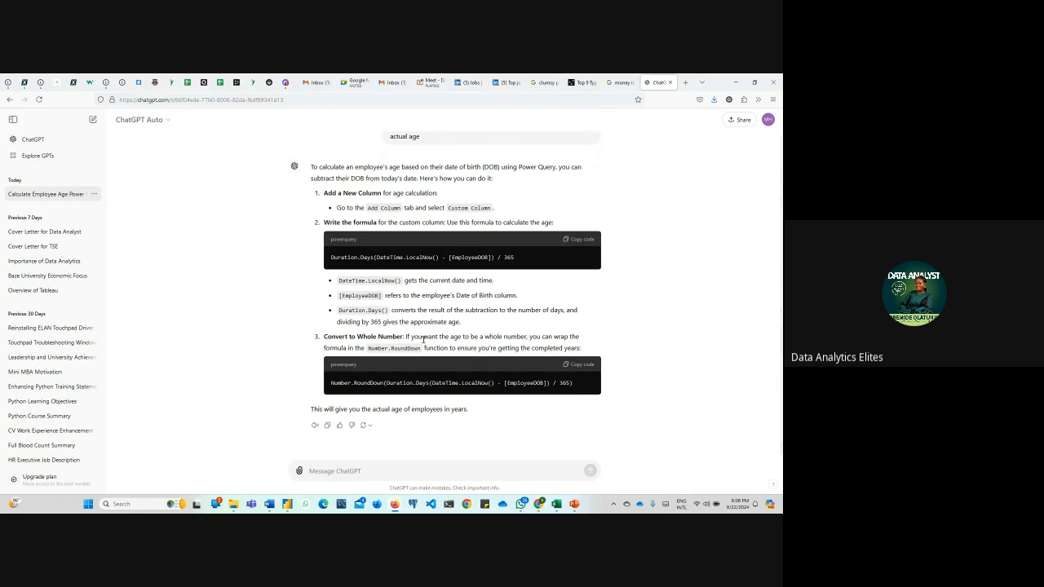
Copy ChatGPT's first age formula, the Duration.Days one divided by 365, and switch back to the Power Query Editor
{"action": "left_click", "coordinate": [583, 239]}
{"action": "mouse_move", "coordinate": [287, 504]}
{"action": "left_click", "coordinate": [268, 441]}
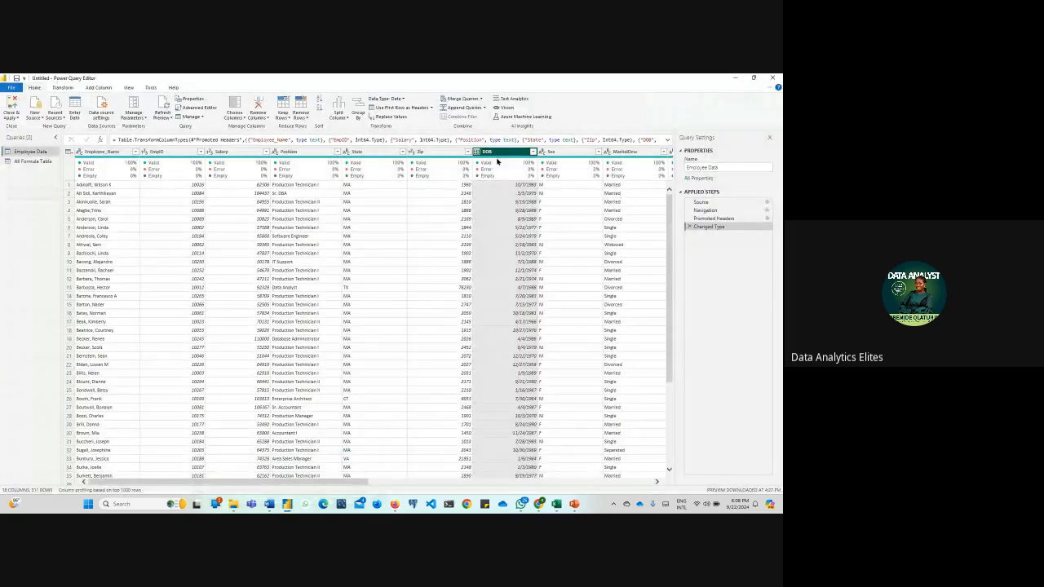
Start a custom column in the Employee Data query and name it Employee Age
{"action": "left_click", "coordinate": [98, 87]}
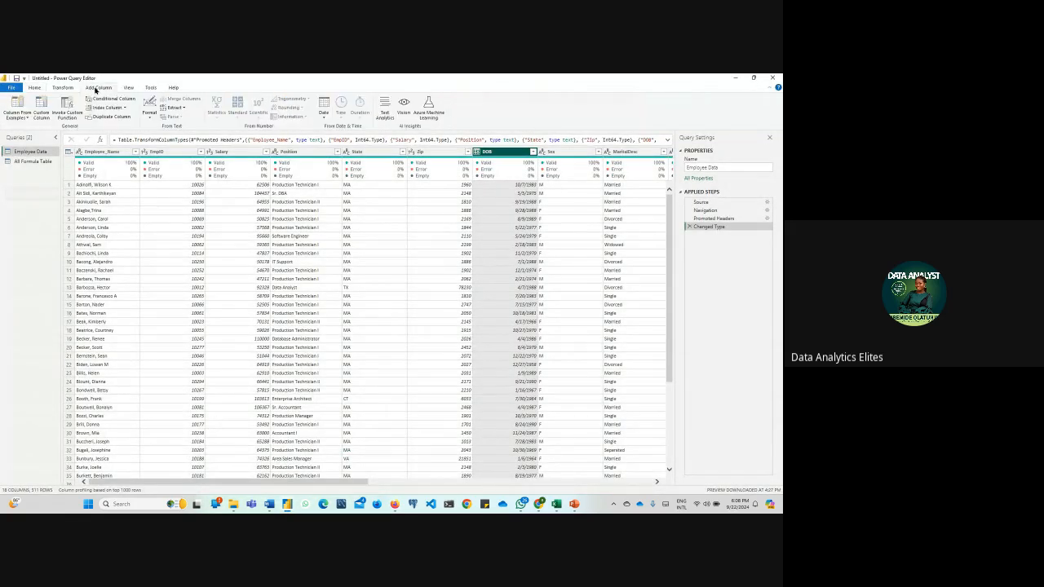
{"action": "left_click", "coordinate": [42, 111]}
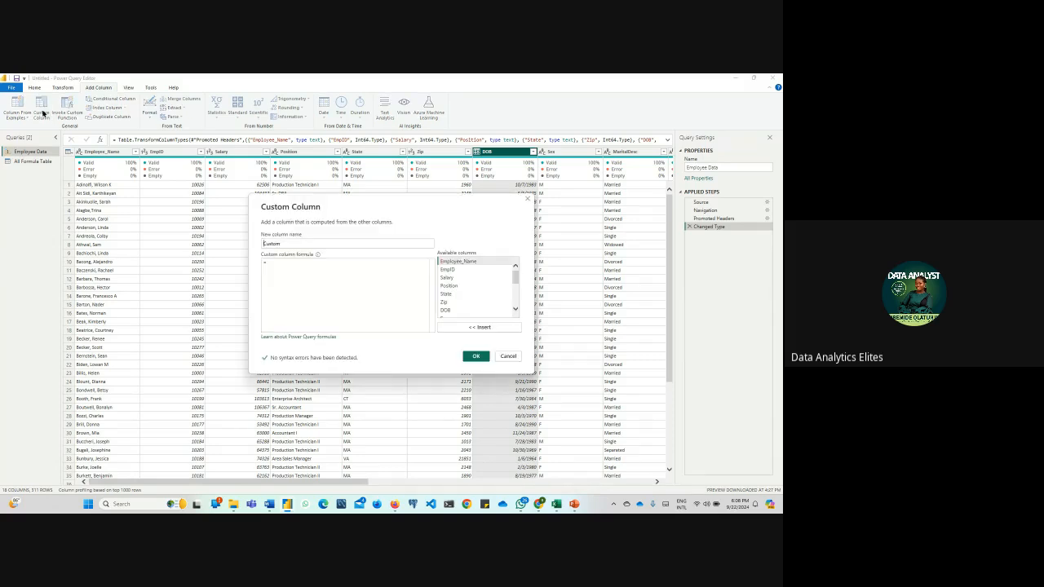
{"action": "left_click_drag", "start_coordinate": [290, 240], "coordinate": [236, 243]}
{"action": "type", "text": "Employee Age"}
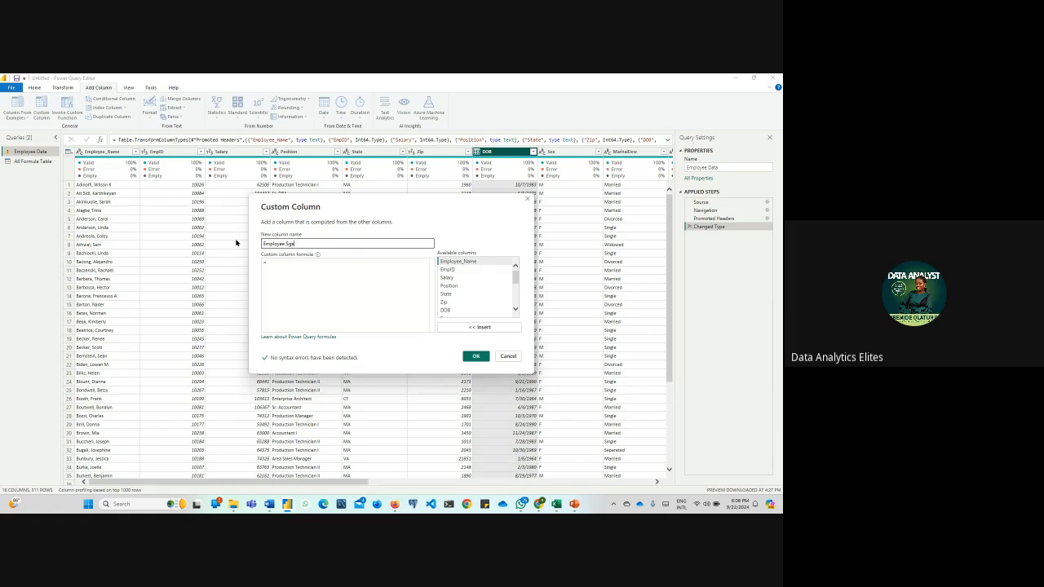
{"action": "key", "text": "BackSpace"}
{"action": "type", "text": "ge"}
Paste the copied formula, replace [EmployeeDOB] with the DOB column, and create the column as Duration.Days(DateTime.LocalNow() - [DOB]) / 365
{"action": "left_click", "coordinate": [276, 264]}
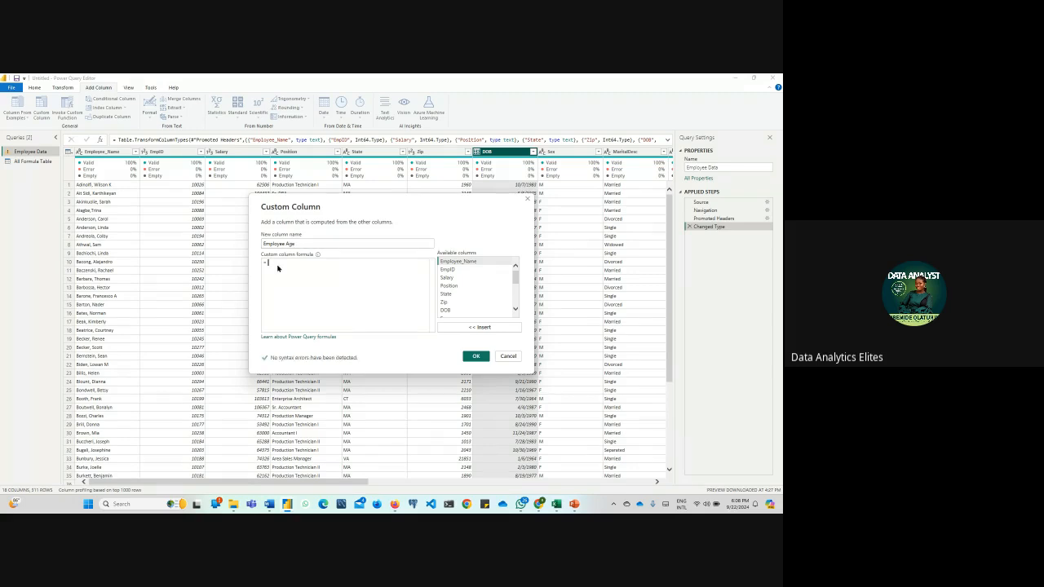
{"action": "key", "text": "ctrl+v"}
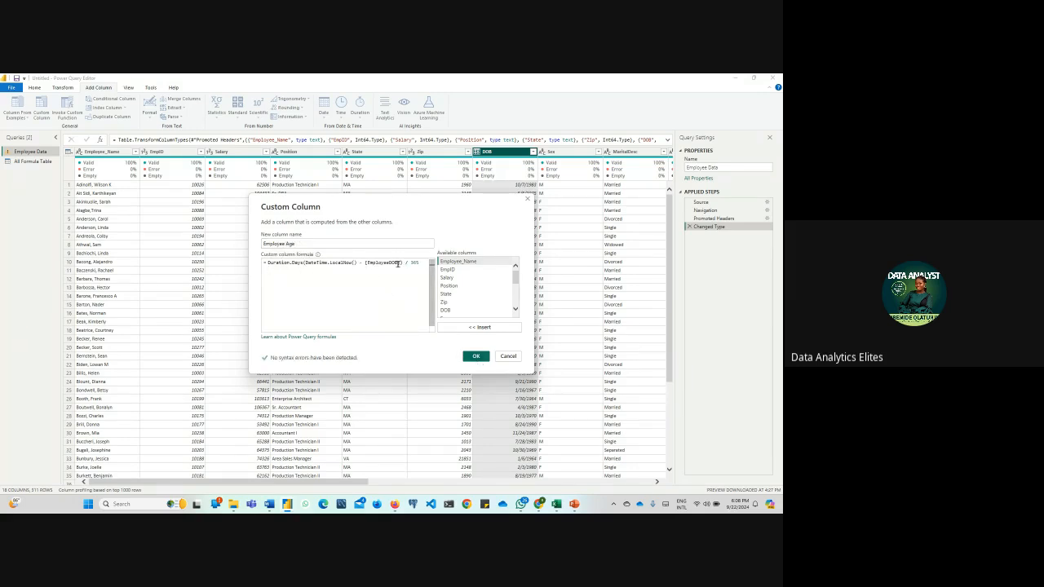
{"action": "double_click", "coordinate": [398, 264]}
{"action": "left_click", "coordinate": [401, 264]}
{"action": "key", "text": "BackSpace"}
{"action": "key", "text": "BackSpace"}
{"action": "key", "text": "BackSpace"}
{"action": "key", "text": "BackSpace"}
{"action": "key", "text": "BackSpace"}
{"action": "key", "text": "BackSpace"}
{"action": "key", "text": "BackSpace"}
{"action": "key", "text": "BackSpace"}
{"action": "key", "text": "BackSpace"}
{"action": "key", "text": "BackSpace"}
{"action": "key", "text": "BackSpace"}
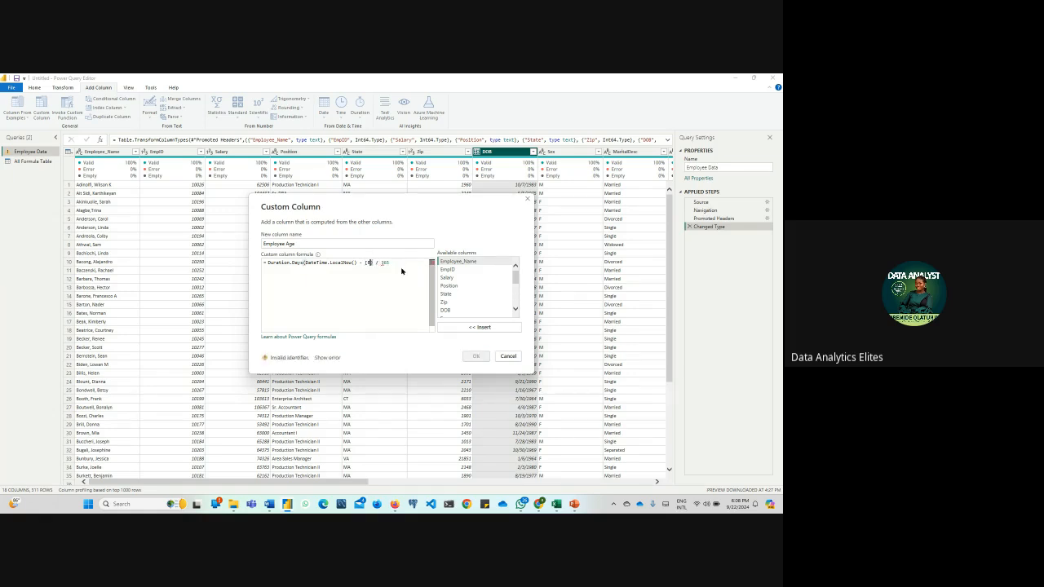
{"action": "key", "text": "BackSpace"}
{"action": "key", "text": "BackSpace"}
{"action": "scroll", "coordinate": [478, 282], "scroll_direction": "down", "scroll_amount": 1}
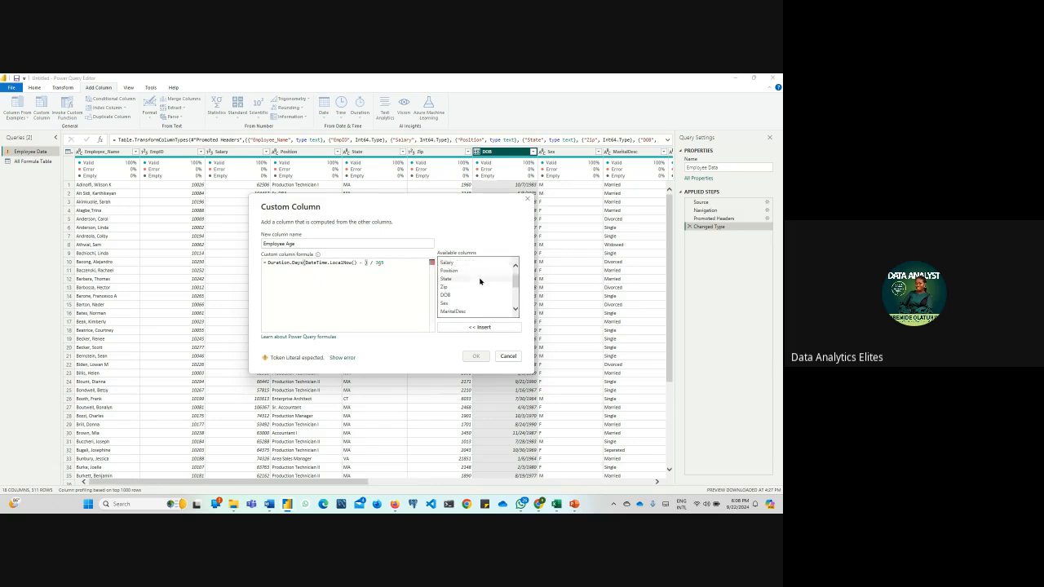
{"action": "left_click", "coordinate": [453, 296]}
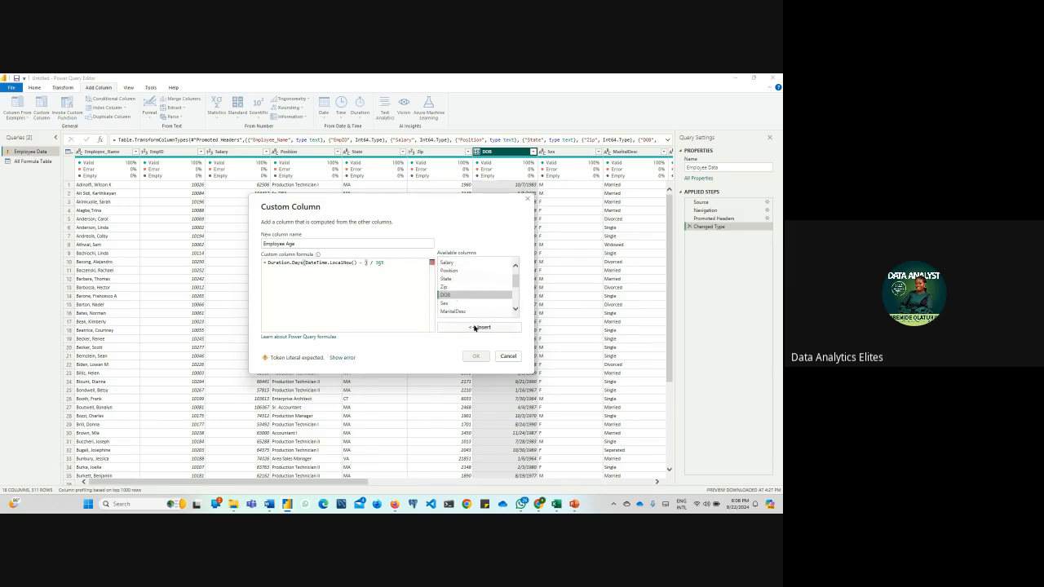
{"action": "left_click", "coordinate": [478, 328]}
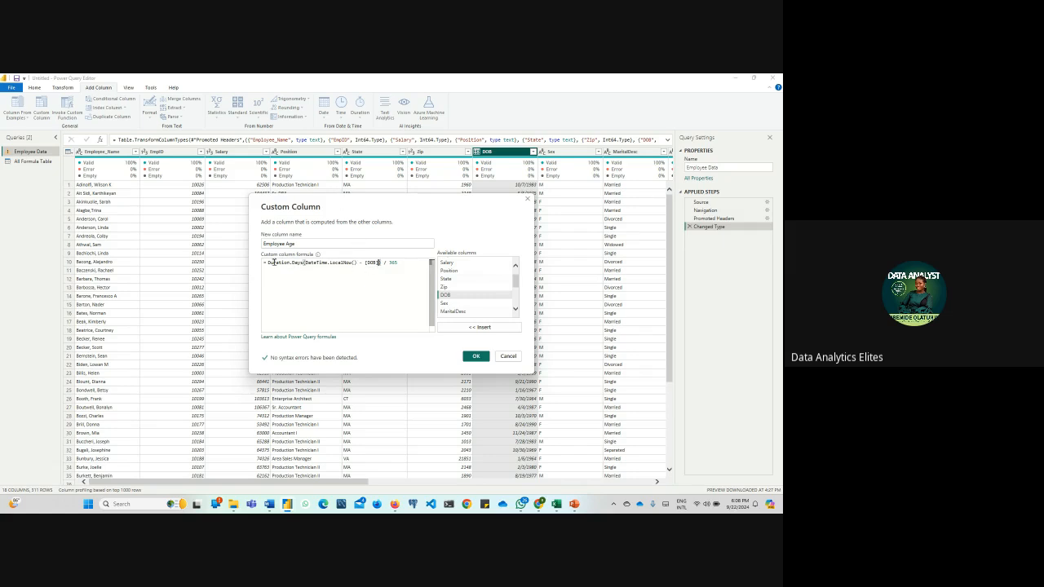
{"action": "left_click", "coordinate": [476, 356]}
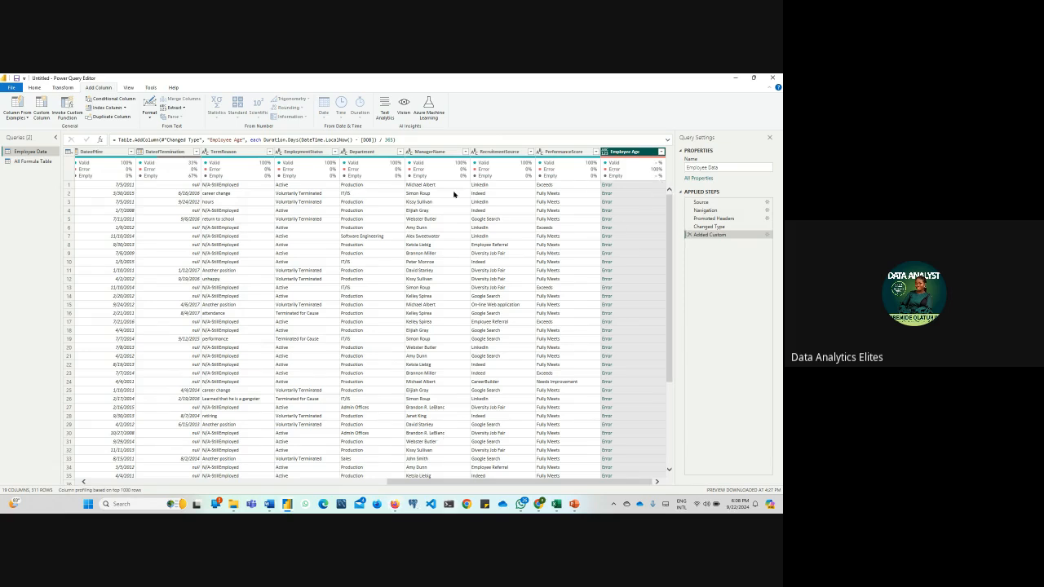
Copy ChatGPT's second age formula, the Number.RoundDown version for whole years, and switch back to the Power Query Editor
{"action": "left_click", "coordinate": [408, 140]}
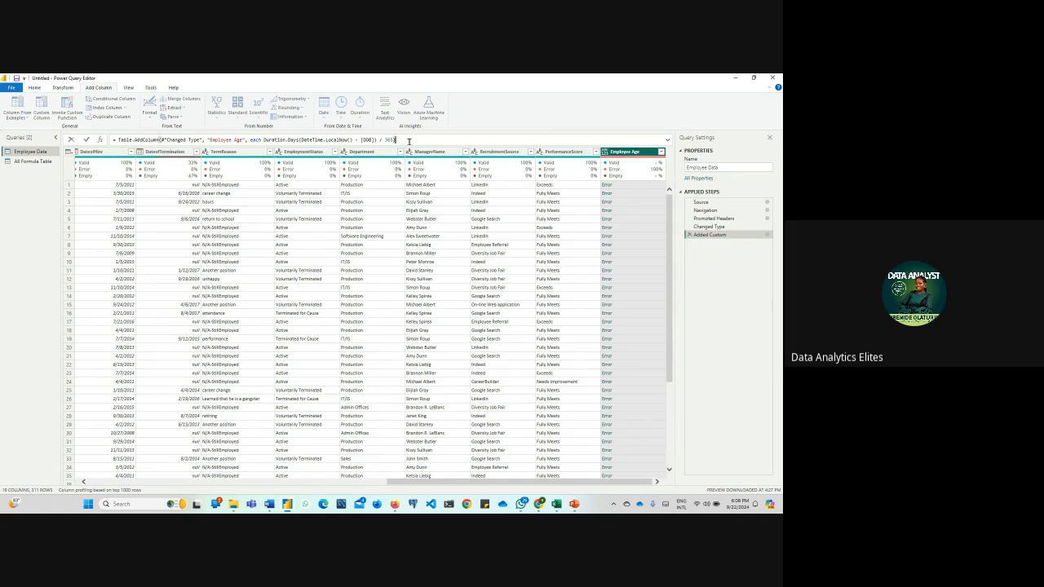
{"action": "left_click", "coordinate": [396, 505]}
{"action": "left_click", "coordinate": [359, 461]}
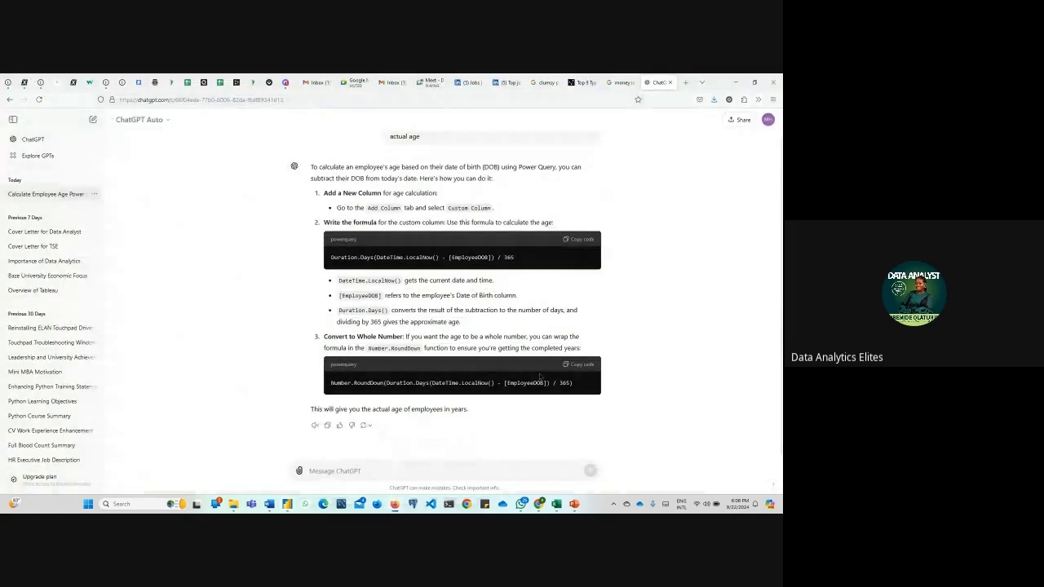
{"action": "left_click", "coordinate": [579, 364]}
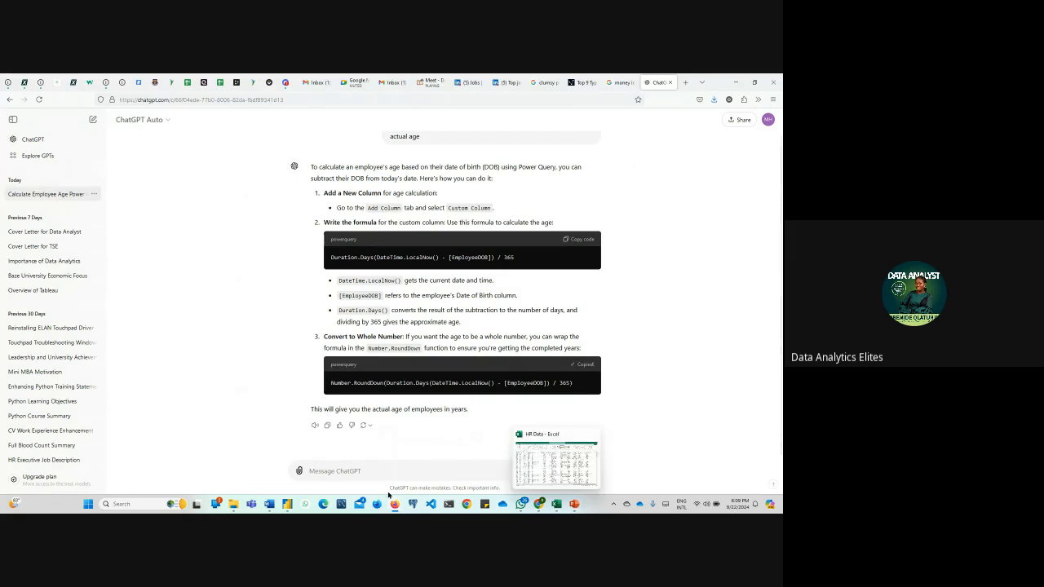
{"action": "mouse_move", "coordinate": [287, 505]}
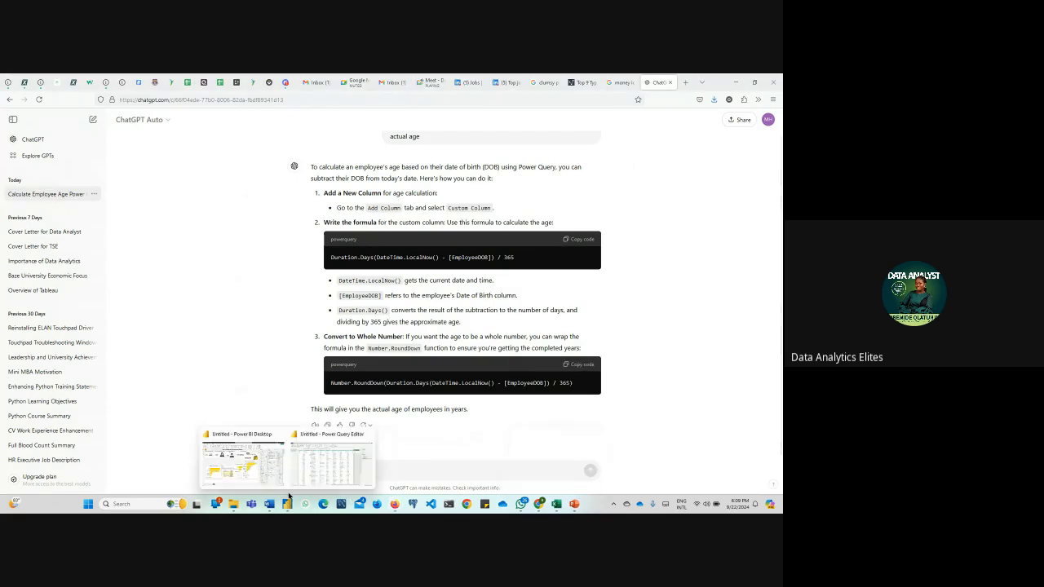
{"action": "left_click", "coordinate": [336, 482]}
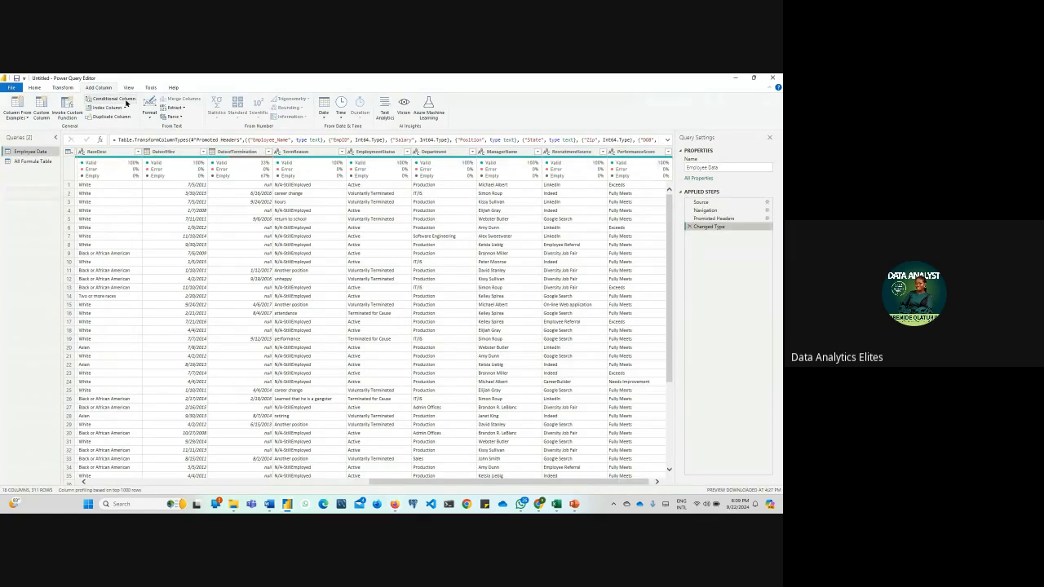
Start a new custom column in the Employee Data query and name it Age
{"action": "left_click", "coordinate": [42, 115]}
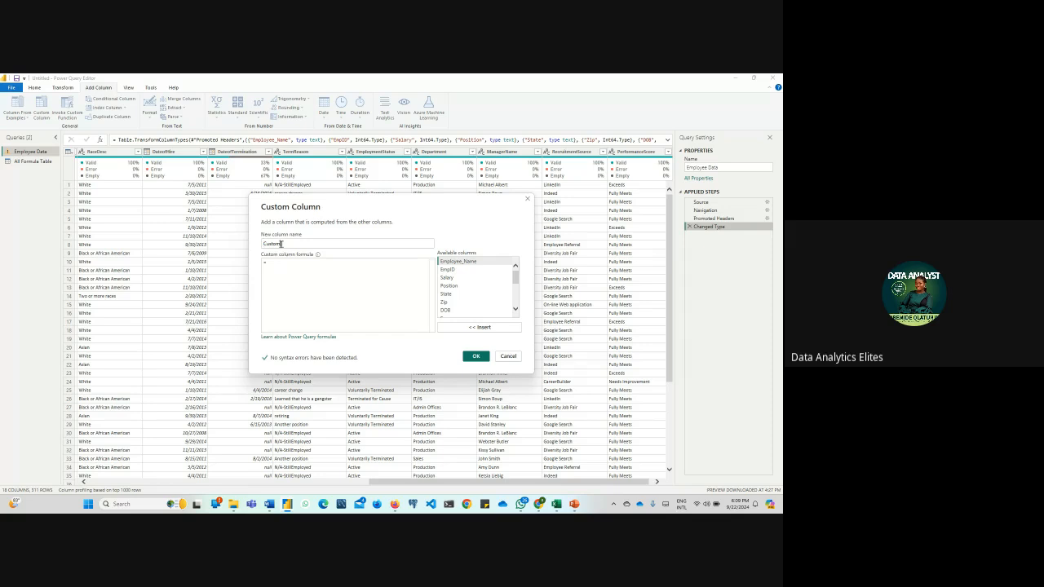
{"action": "double_click", "coordinate": [281, 244]}
{"action": "type", "text": "C"}
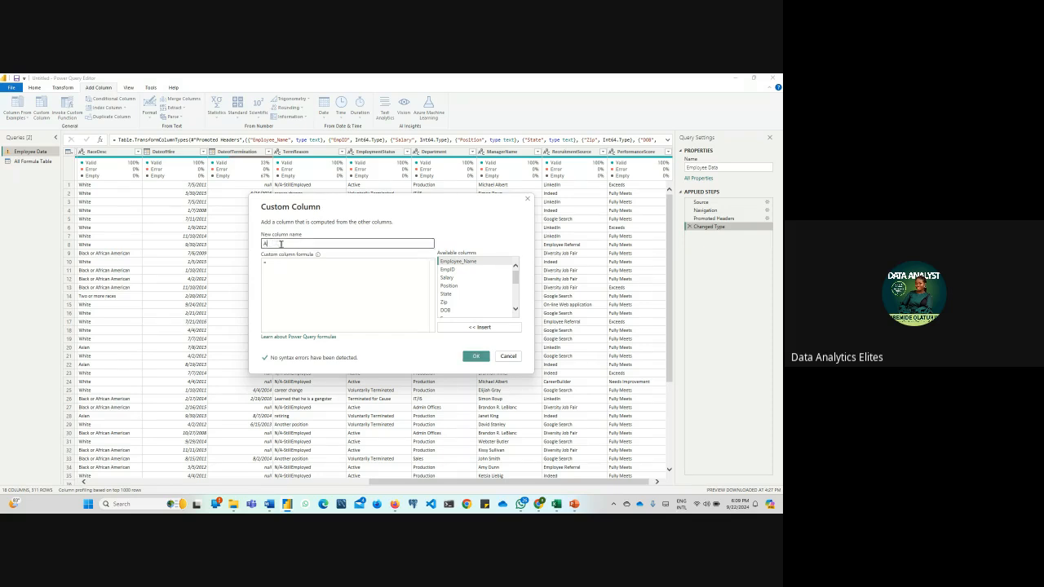
{"action": "type", "text": "Age"}
Paste the copied formula, change [EmployeeDOB] to [DOB], and create the column as Number.RoundDown(Duration.Days(DateTime.LocalNow() - [DOB]) / 365)
{"action": "left_click", "coordinate": [274, 265]}
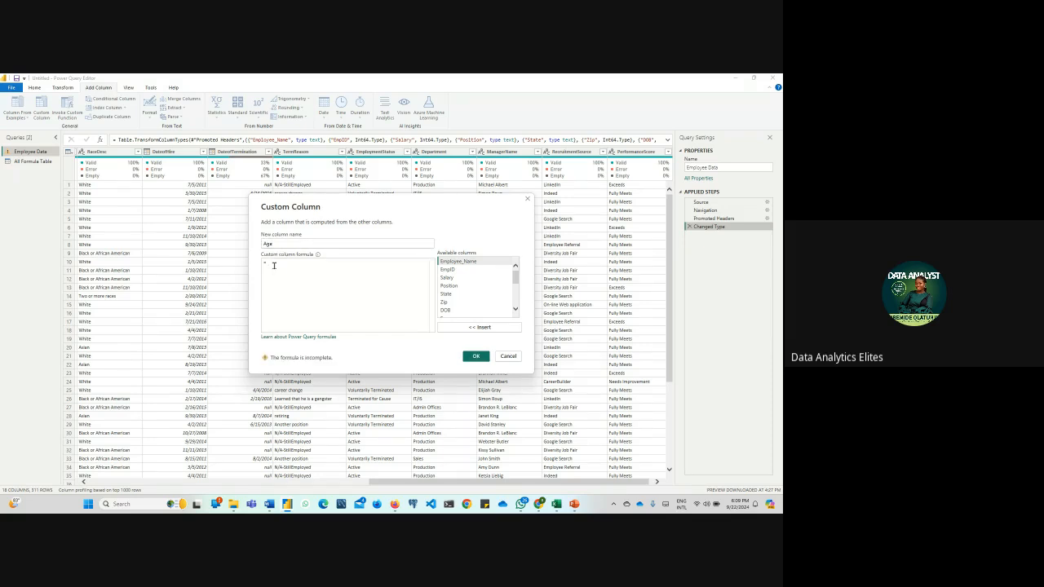
{"action": "key", "text": "ctrl+v"}
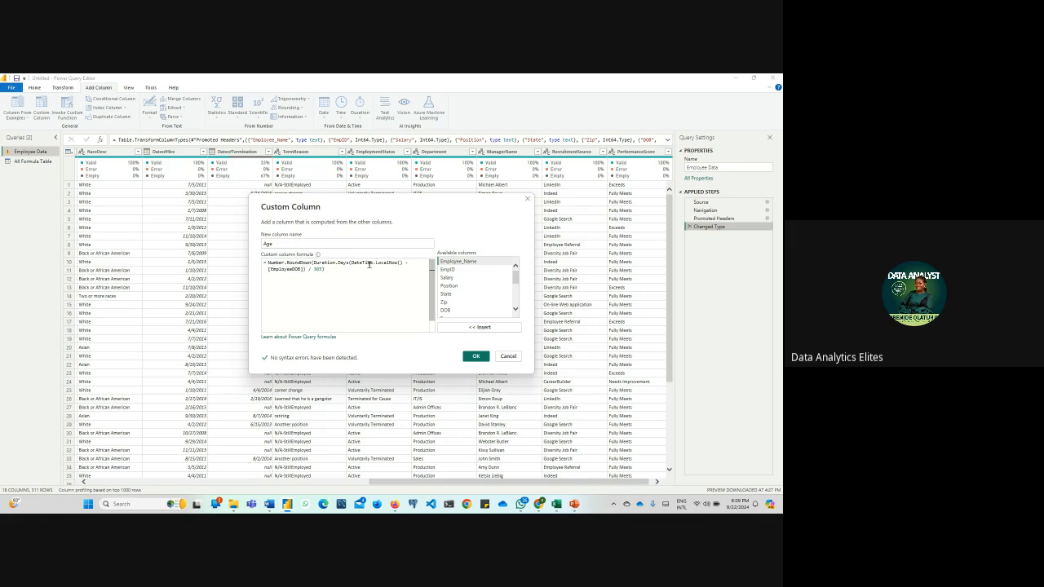
{"action": "left_click", "coordinate": [293, 269]}
{"action": "key", "text": "BackSpace"}
{"action": "key", "text": "BackSpace"}
{"action": "key", "text": "BackSpace"}
{"action": "key", "text": "BackSpace"}
{"action": "key", "text": "BackSpace"}
{"action": "key", "text": "BackSpace"}
{"action": "key", "text": "BackSpace"}
{"action": "key", "text": "BackSpace"}
{"action": "left_click", "coordinate": [476, 356]}
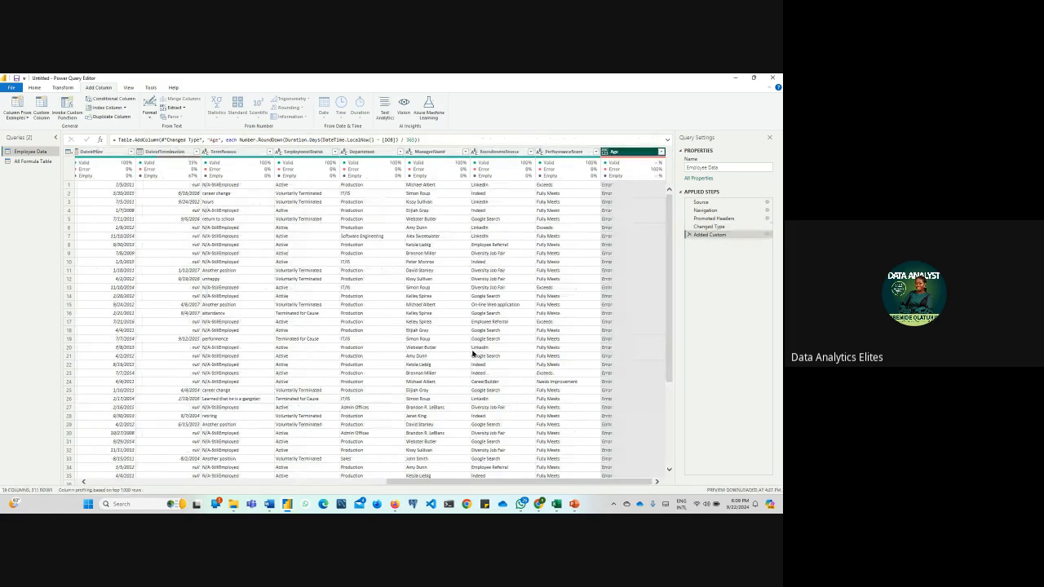
Open the error details of the first row's Age value and copy the full error message
{"action": "left_click", "coordinate": [607, 186]}
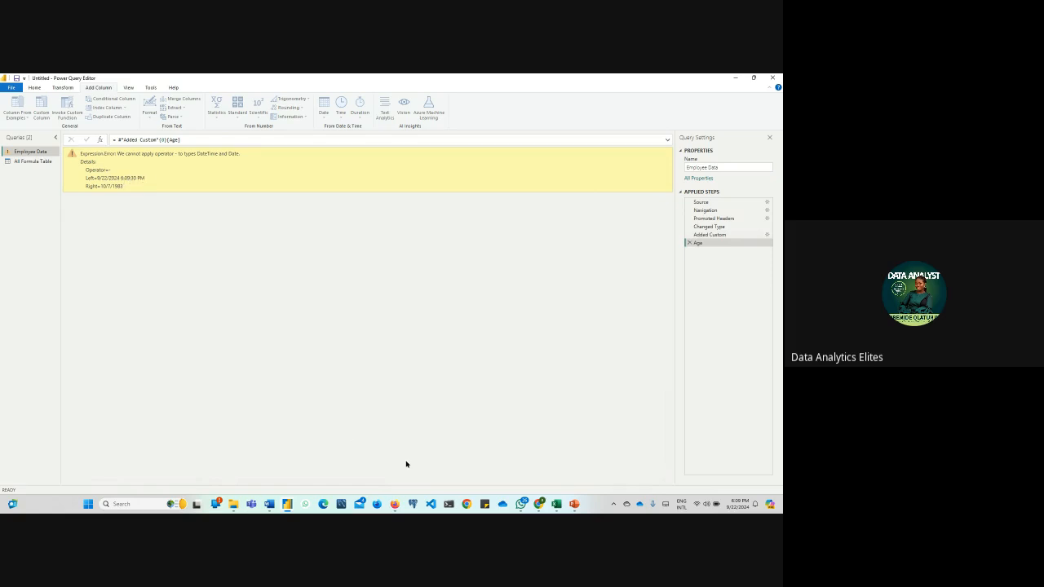
{"action": "mouse_move", "coordinate": [395, 503]}
{"action": "left_click", "coordinate": [367, 473]}
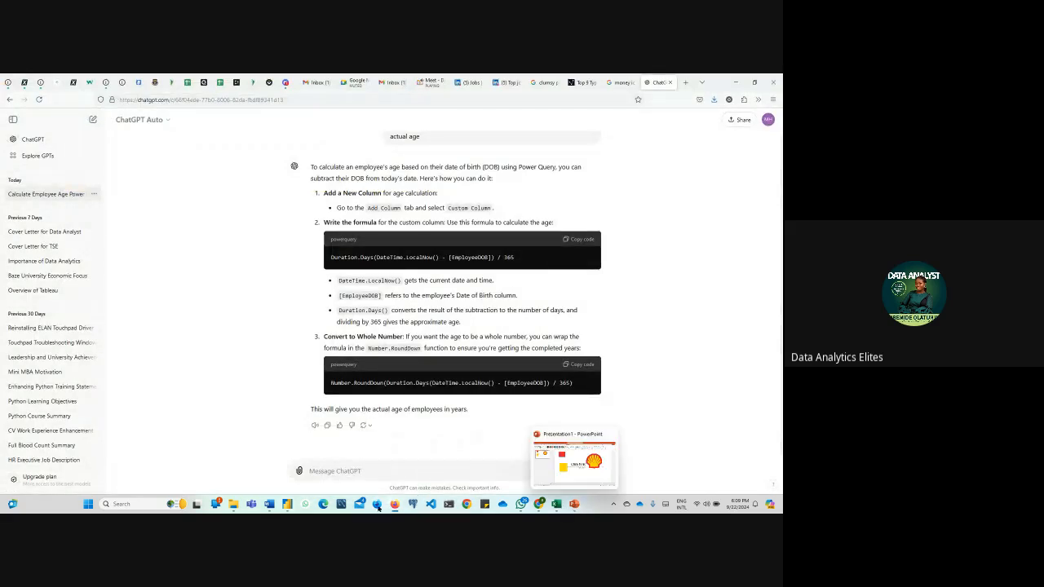
{"action": "left_click", "coordinate": [326, 461]}
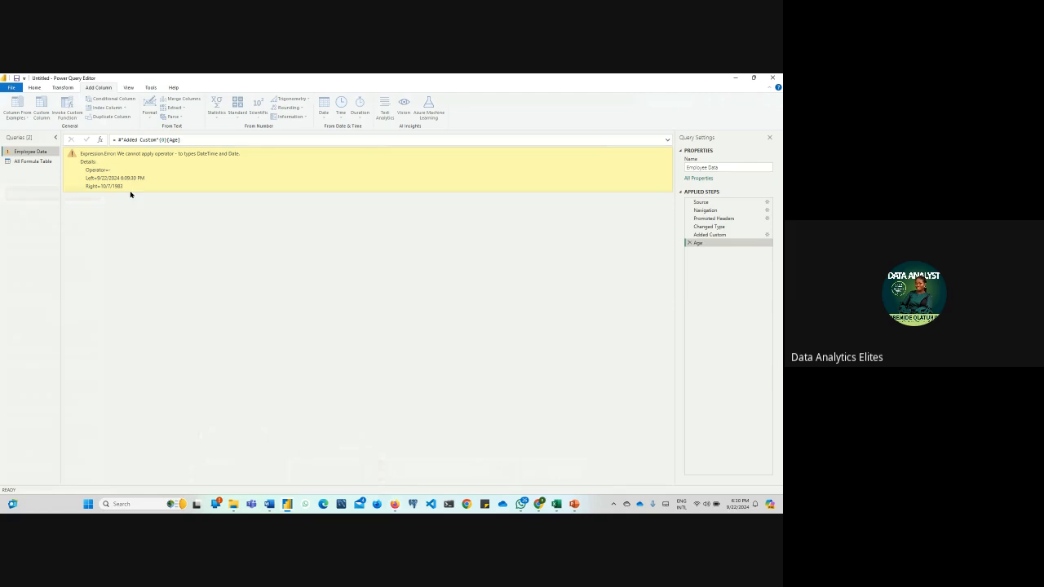
{"action": "left_click_drag", "start_coordinate": [81, 152], "coordinate": [169, 201]}
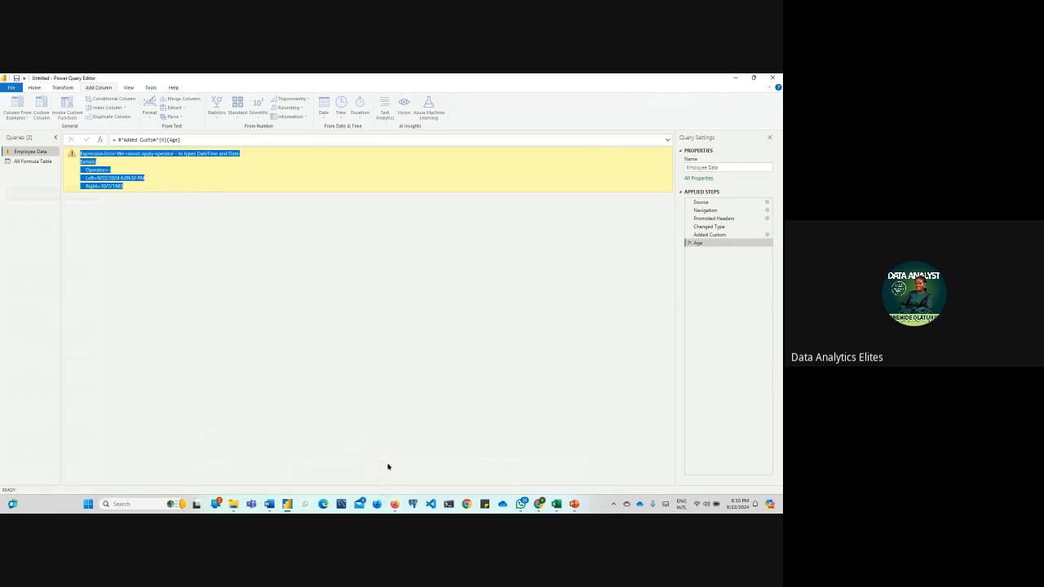
Switch to ChatGPT and send it the copied Expression.Error message in the same conversation
{"action": "left_click", "coordinate": [395, 505]}
{"action": "left_click", "coordinate": [389, 471]}
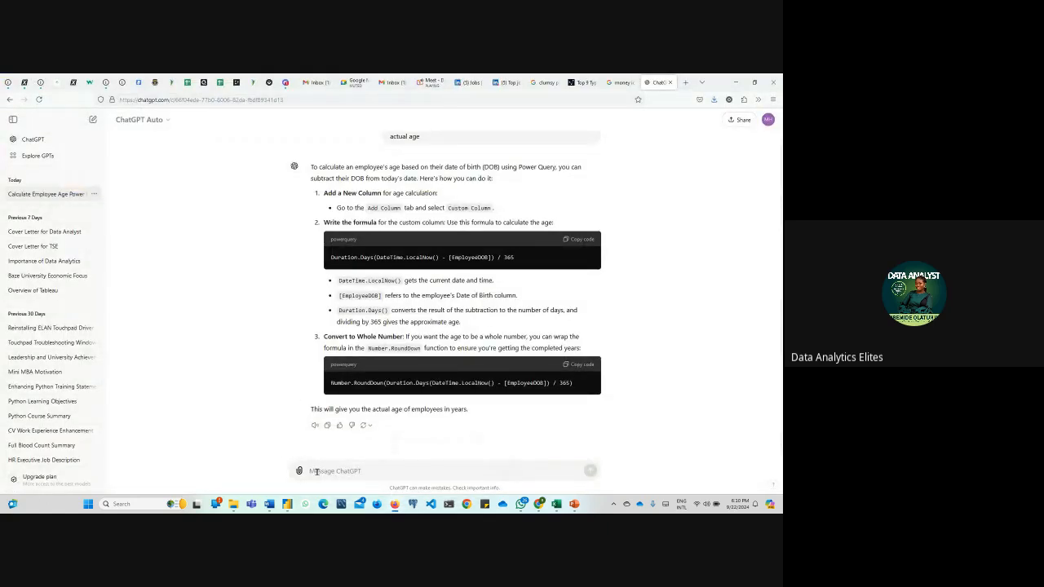
{"action": "key", "text": "ctrl+v"}
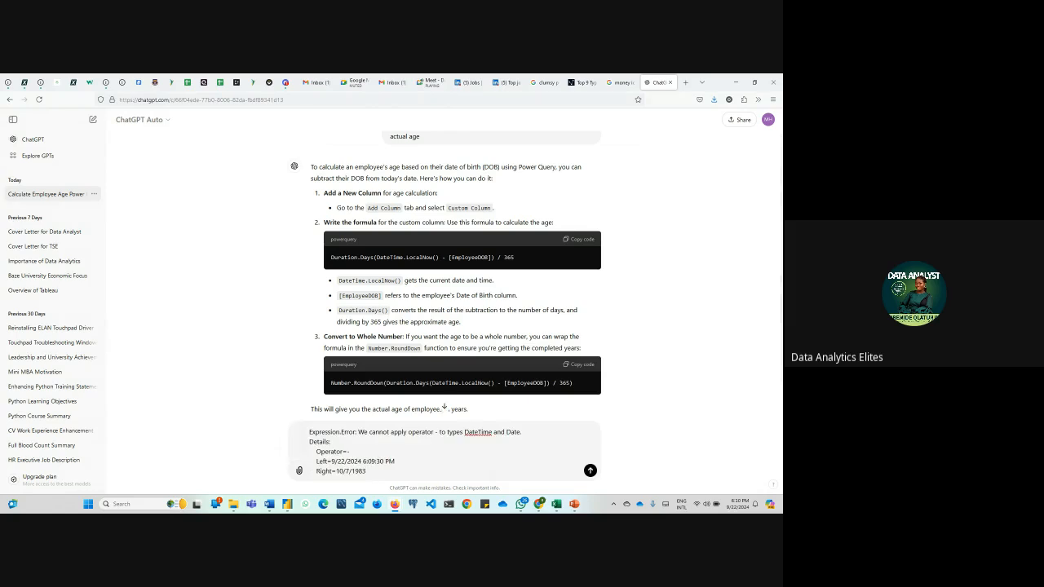
{"action": "key", "text": "Return"}
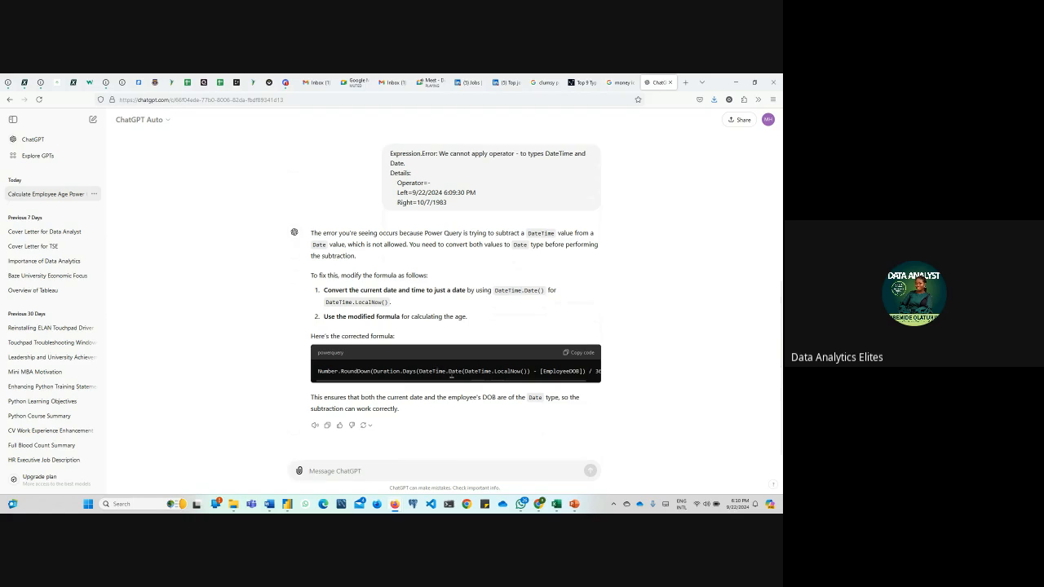
Copy ChatGPT's corrected age formula and, back in the Power Query Editor, delete the Age applied step
{"action": "left_click", "coordinate": [592, 355]}
{"action": "mouse_move", "coordinate": [289, 506]}
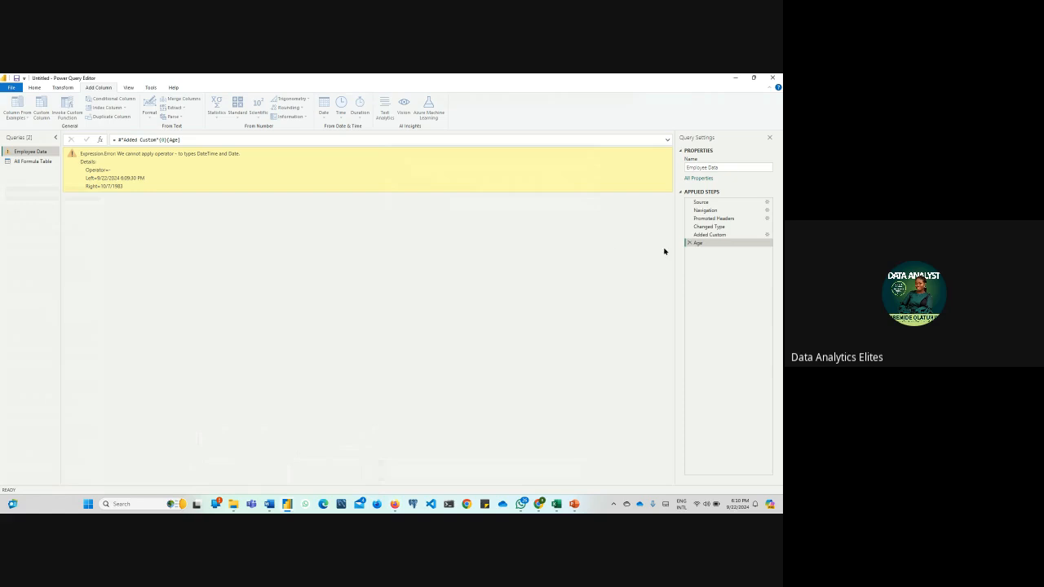
{"action": "left_click", "coordinate": [689, 244]}
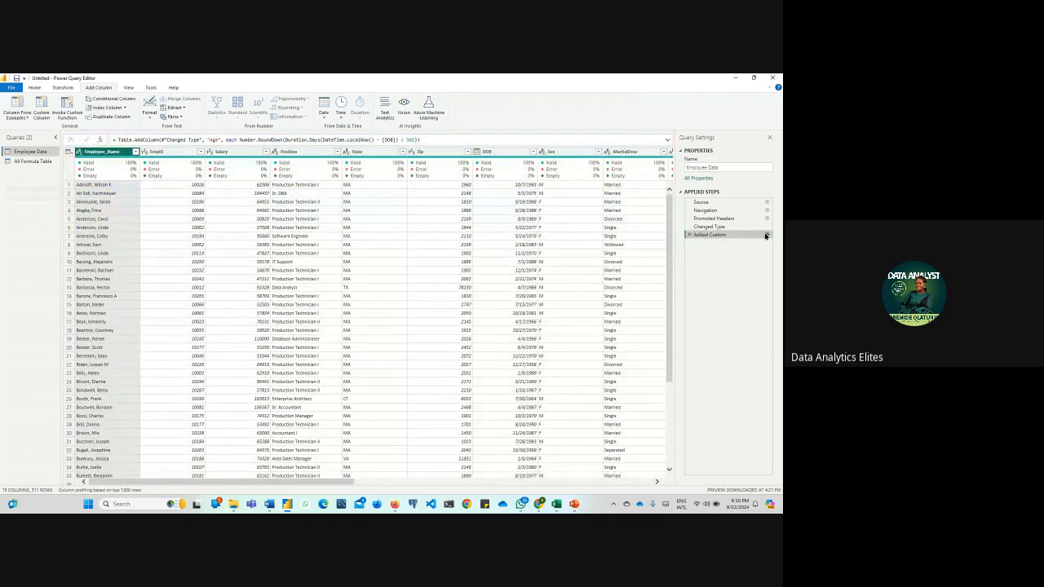
Edit the Added Custom step, replacing its formula with Number.RoundDown(Duration.Days(DateTime.Date(DateTime.LocalNow()) - [DOB]) / 365)
{"action": "left_click", "coordinate": [766, 235]}
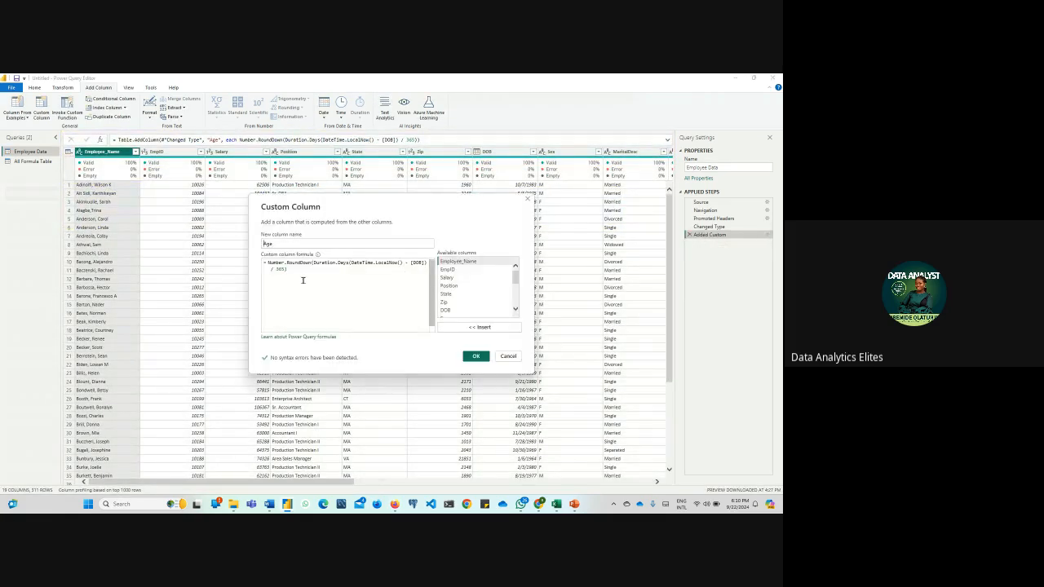
{"action": "key", "text": "ctrl+a"}
{"action": "key", "text": "ctrl+v"}
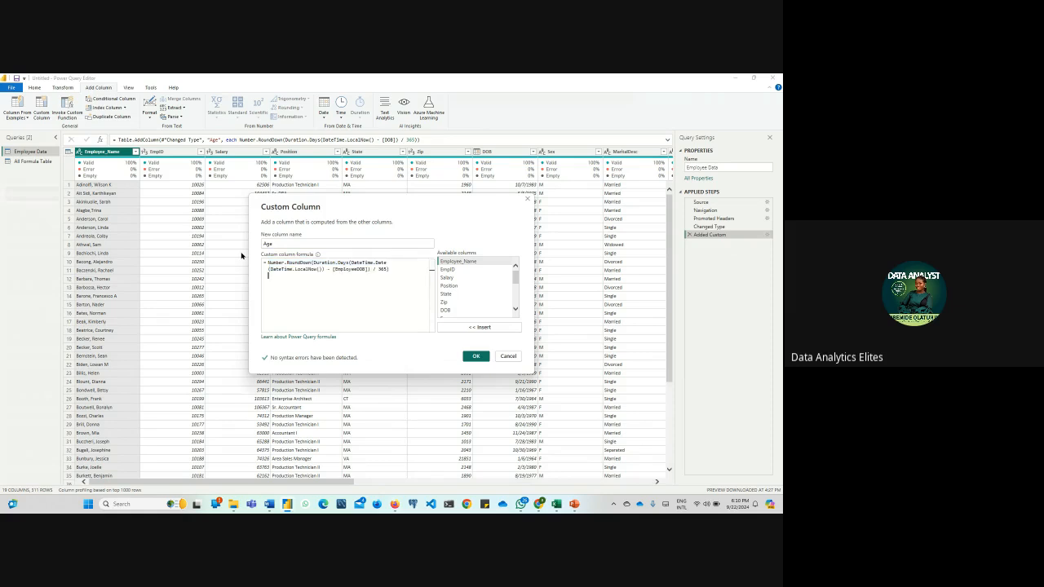
{"action": "left_click", "coordinate": [358, 269]}
{"action": "key", "text": "BackSpace"}
{"action": "key", "text": "BackSpace"}
{"action": "key", "text": "BackSpace"}
{"action": "key", "text": "BackSpace"}
{"action": "key", "text": "BackSpace"}
{"action": "key", "text": "BackSpace"}
{"action": "key", "text": "BackSpace"}
{"action": "key", "text": "BackSpace"}
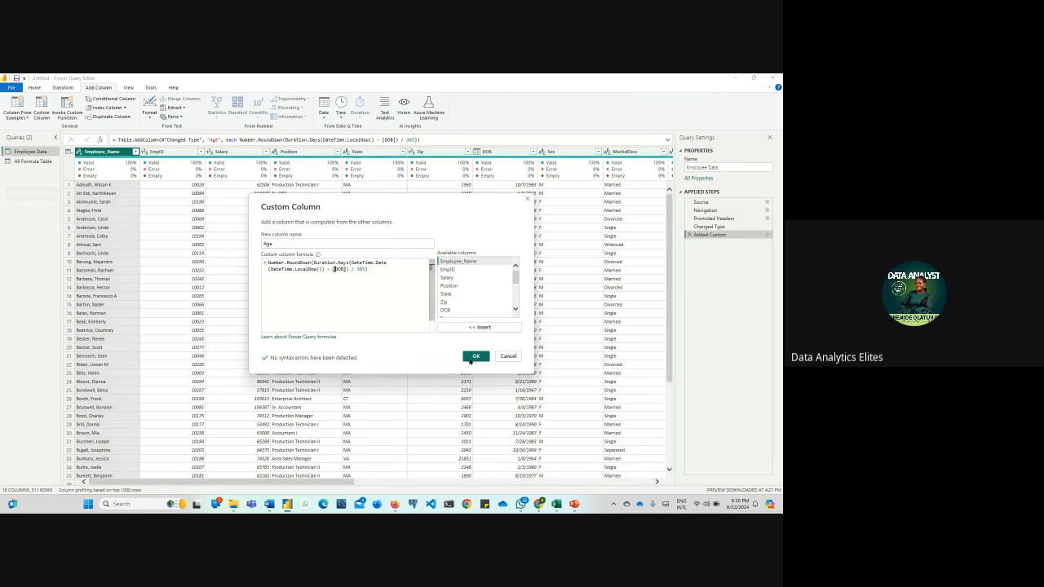
{"action": "left_click", "coordinate": [475, 357]}
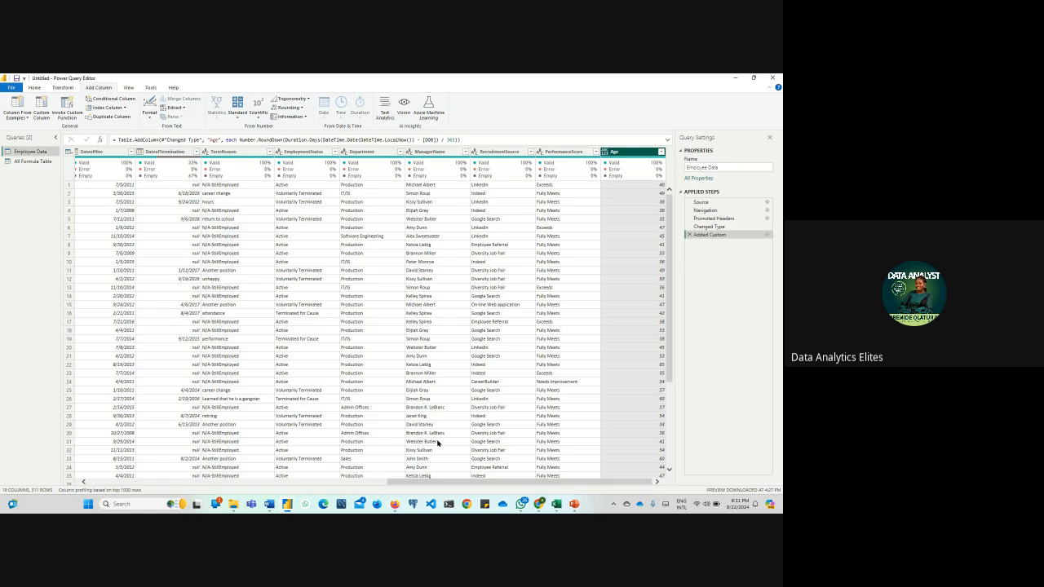
Bring the DOB column into view and open the Calculator app
{"action": "left_click_drag", "start_coordinate": [467, 482], "coordinate": [311, 492]}
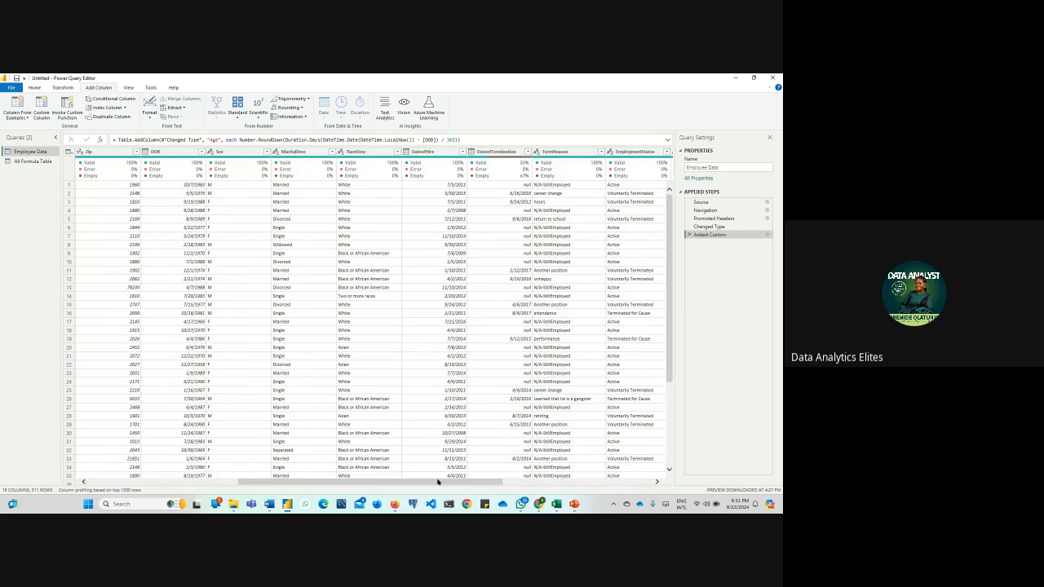
{"action": "left_click", "coordinate": [120, 504]}
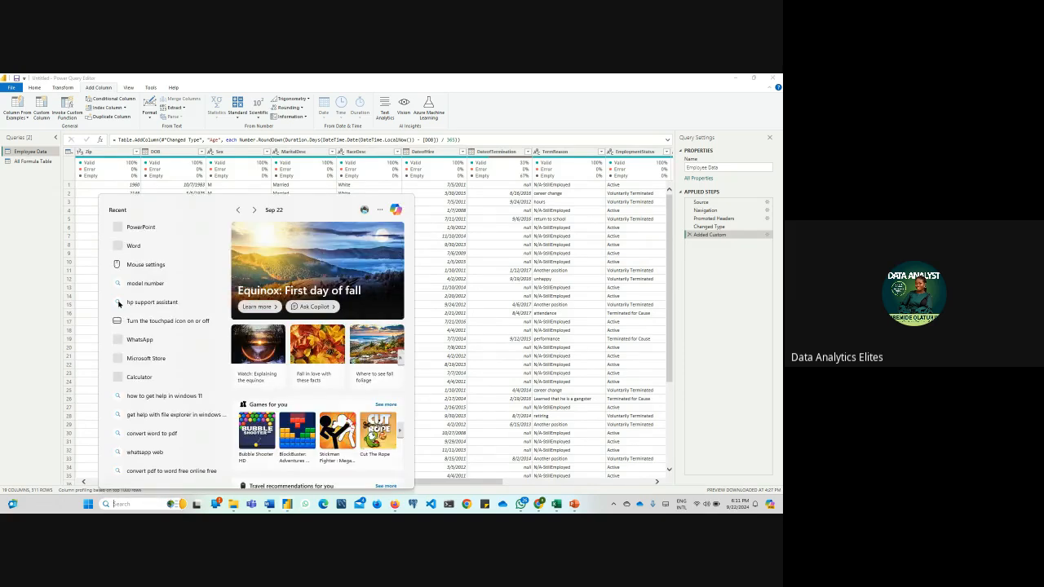
{"action": "type", "text": "ca"}
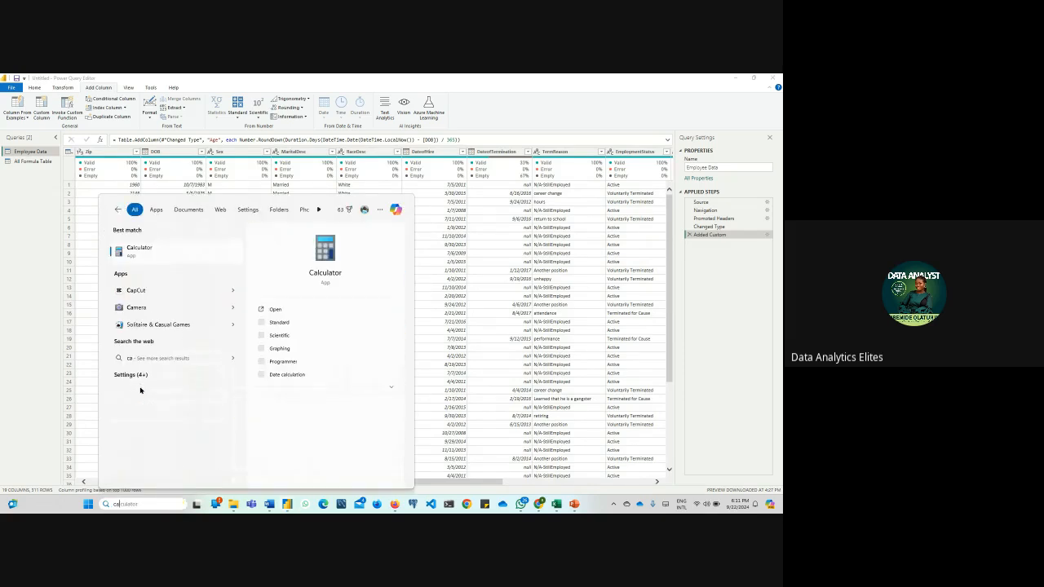
{"action": "left_click", "coordinate": [168, 256]}
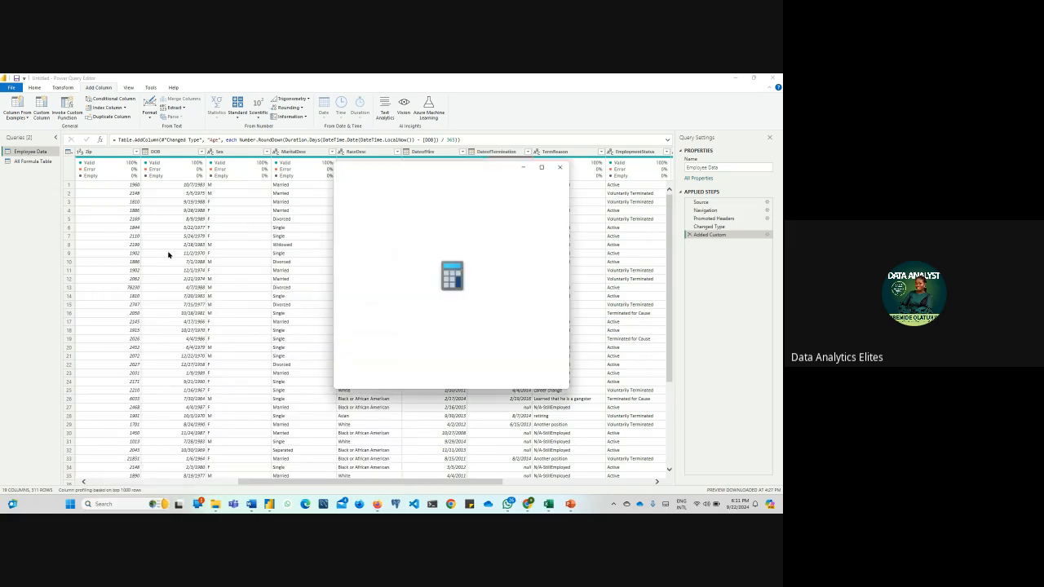
Check the first employee's age in Calculator by subtracting the birth year from 2024, and minimize it
{"action": "left_click", "coordinate": [386, 358]}
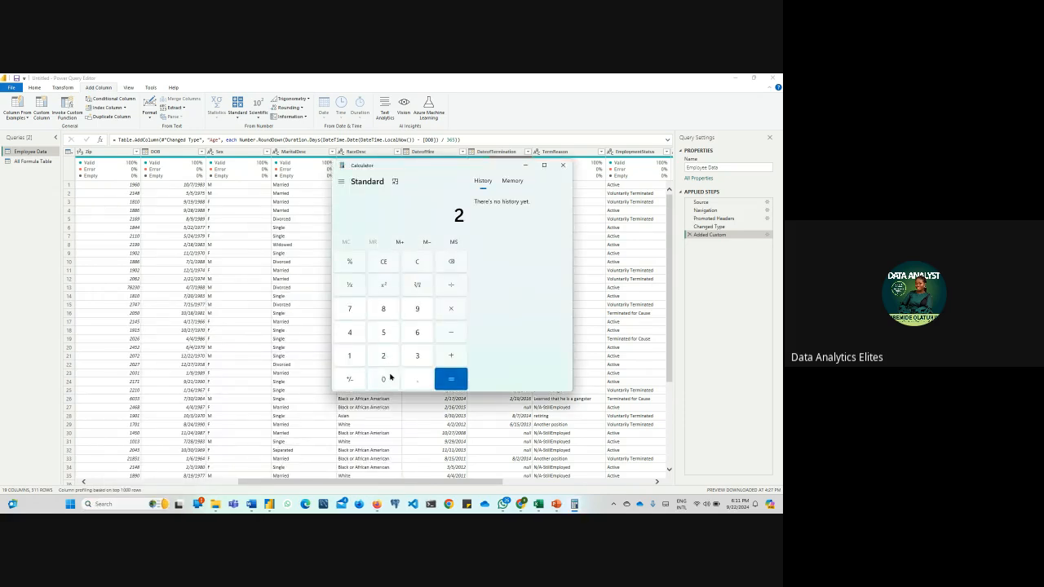
{"action": "left_click", "coordinate": [384, 377]}
{"action": "left_click", "coordinate": [384, 355]}
{"action": "left_click", "coordinate": [352, 331]}
{"action": "left_click", "coordinate": [439, 335]}
{"action": "left_click", "coordinate": [347, 356]}
{"action": "left_click", "coordinate": [416, 310]}
{"action": "left_click", "coordinate": [390, 314]}
{"action": "left_click", "coordinate": [417, 357]}
{"action": "left_click", "coordinate": [438, 378]}
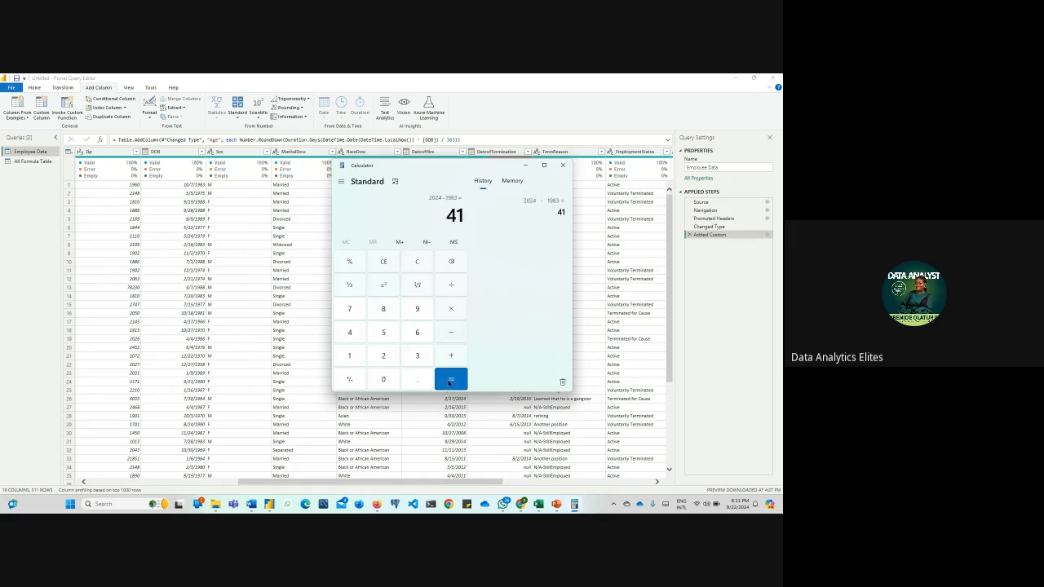
{"action": "left_click", "coordinate": [524, 165]}
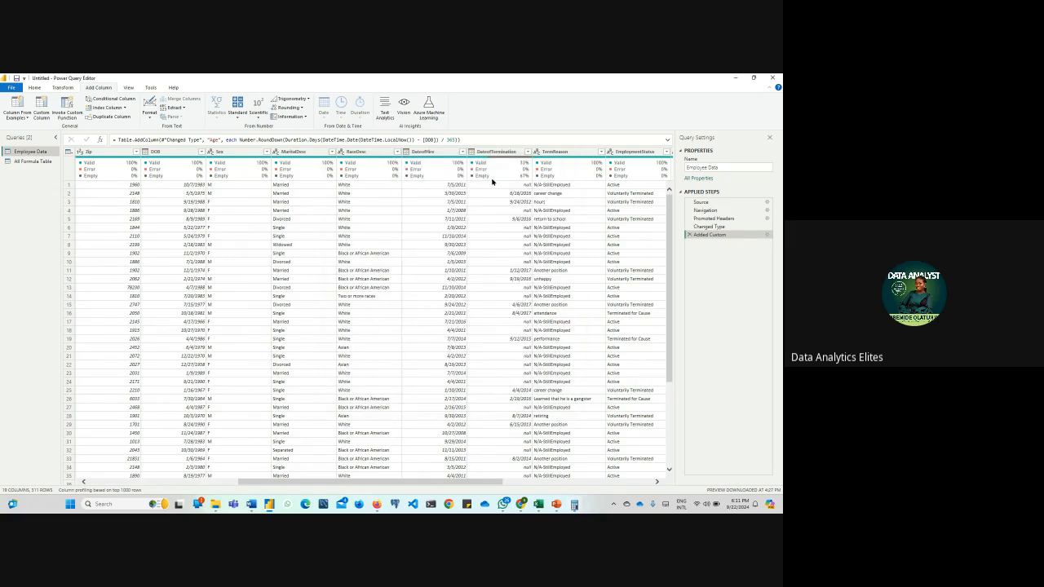
Check the second employee's Age value in Calculator by subtracting the birth year from 2024, and minimize it
{"action": "left_click", "coordinate": [412, 476]}
{"action": "mouse_move", "coordinate": [346, 482]}
{"action": "left_mouse_down"}
{"action": "mouse_move", "coordinate": [437, 490]}
{"action": "mouse_move", "coordinate": [348, 492]}
{"action": "left_mouse_up"}
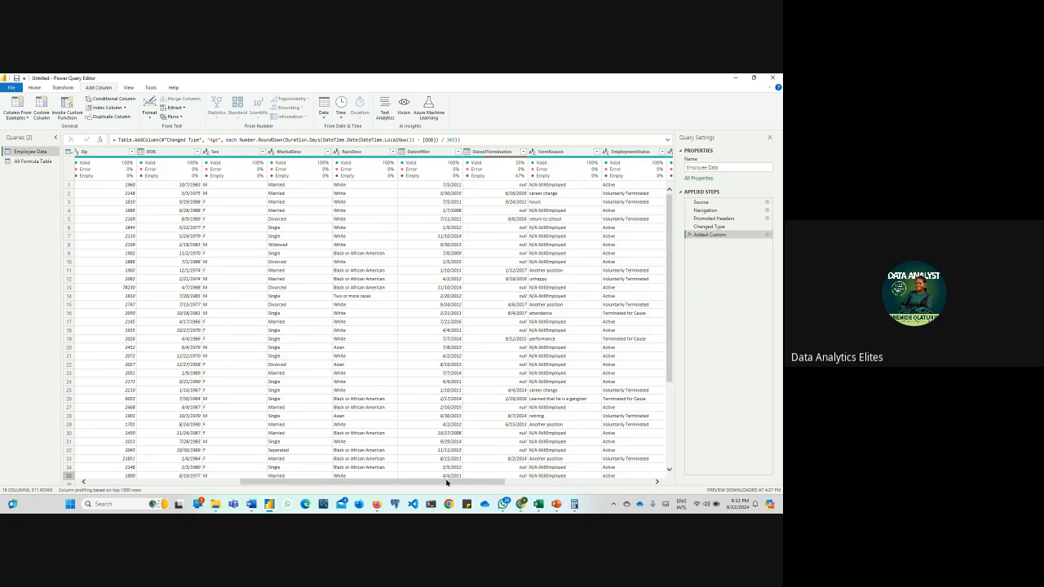
{"action": "left_click_drag", "start_coordinate": [446, 482], "coordinate": [589, 482]}
{"action": "left_click", "coordinate": [574, 504]}
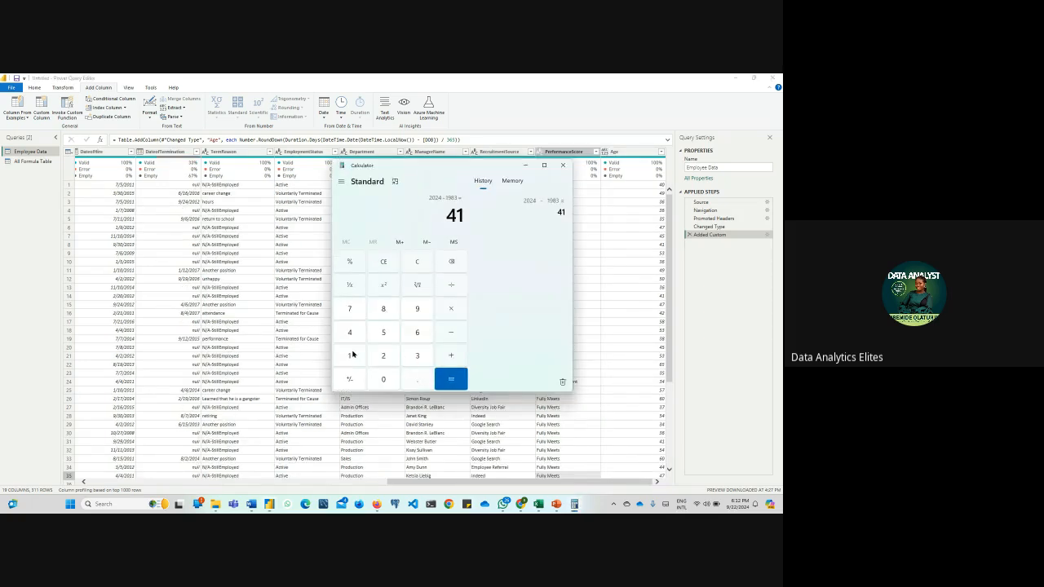
{"action": "left_click", "coordinate": [383, 356]}
{"action": "left_click", "coordinate": [383, 380]}
{"action": "left_click", "coordinate": [384, 356]}
{"action": "left_click", "coordinate": [345, 332]}
{"action": "left_click", "coordinate": [451, 332]}
{"action": "left_click", "coordinate": [349, 355]}
{"action": "left_click", "coordinate": [416, 308]}
{"action": "left_click", "coordinate": [349, 309]}
{"action": "left_click", "coordinate": [384, 332]}
{"action": "left_click", "coordinate": [451, 379]}
{"action": "left_click", "coordinate": [526, 166]}
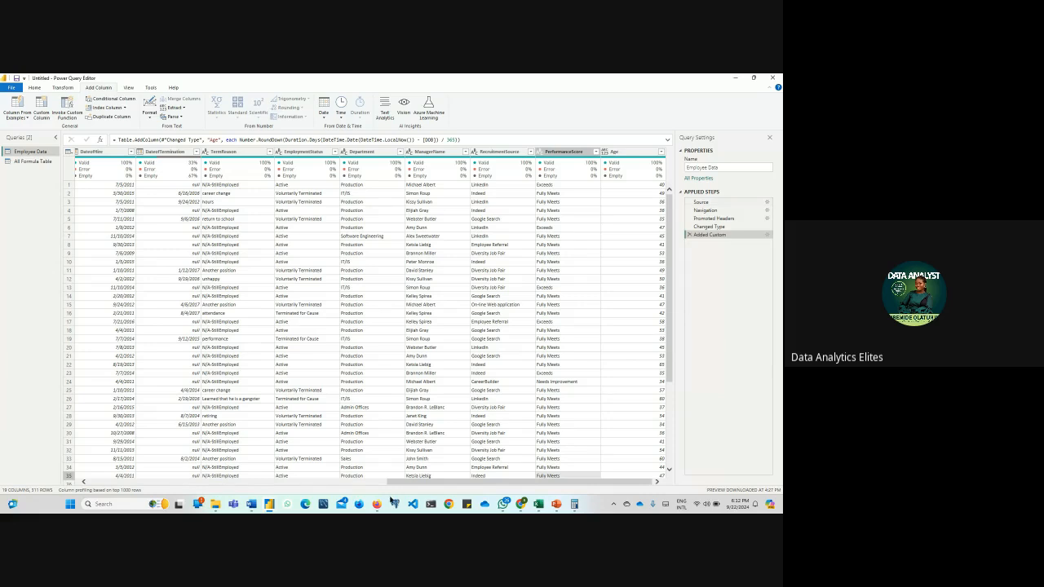
Switch to the Google Meet call in the browser to check it, and return to the Power Query Editor
{"action": "mouse_move", "coordinate": [376, 506]}
{"action": "left_click", "coordinate": [367, 485]}
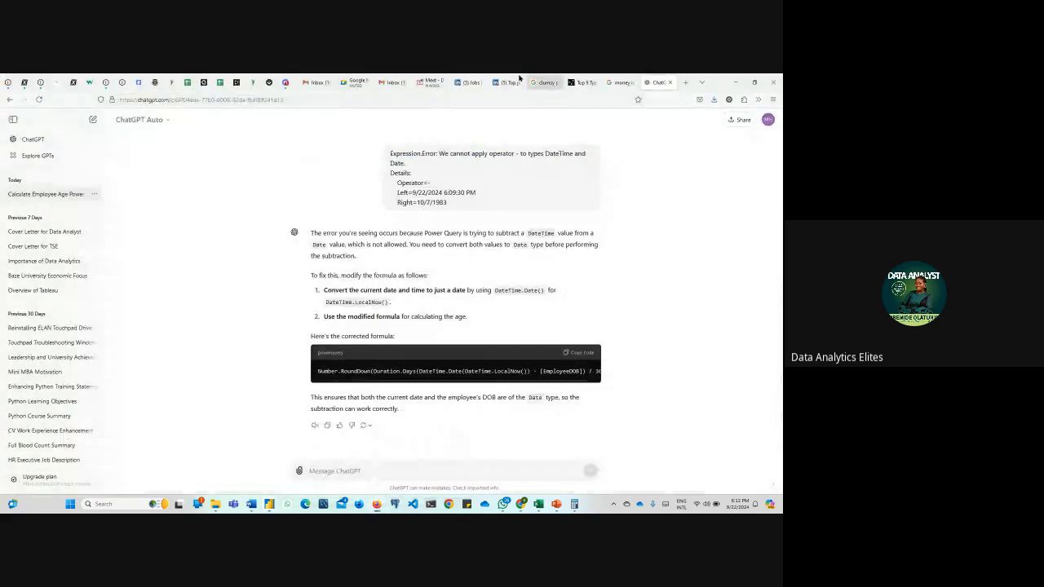
{"action": "left_click", "coordinate": [432, 83]}
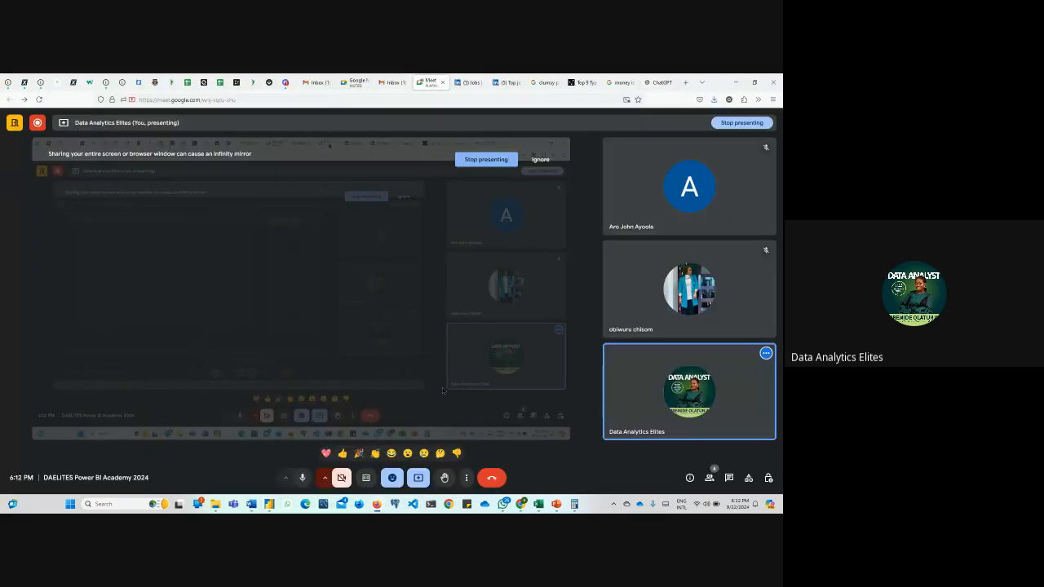
{"action": "mouse_move", "coordinate": [271, 505]}
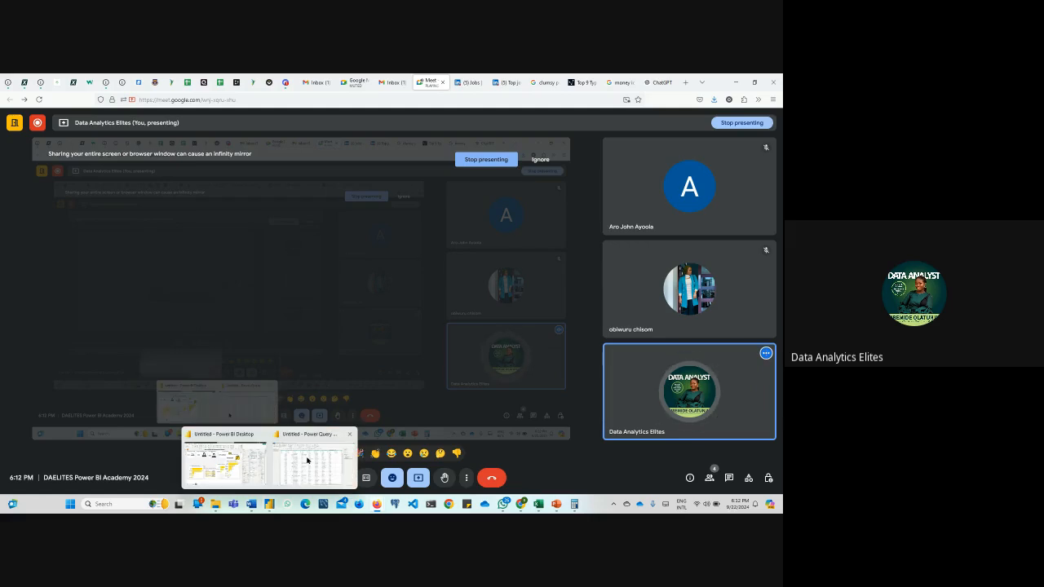
{"action": "left_click", "coordinate": [307, 455]}
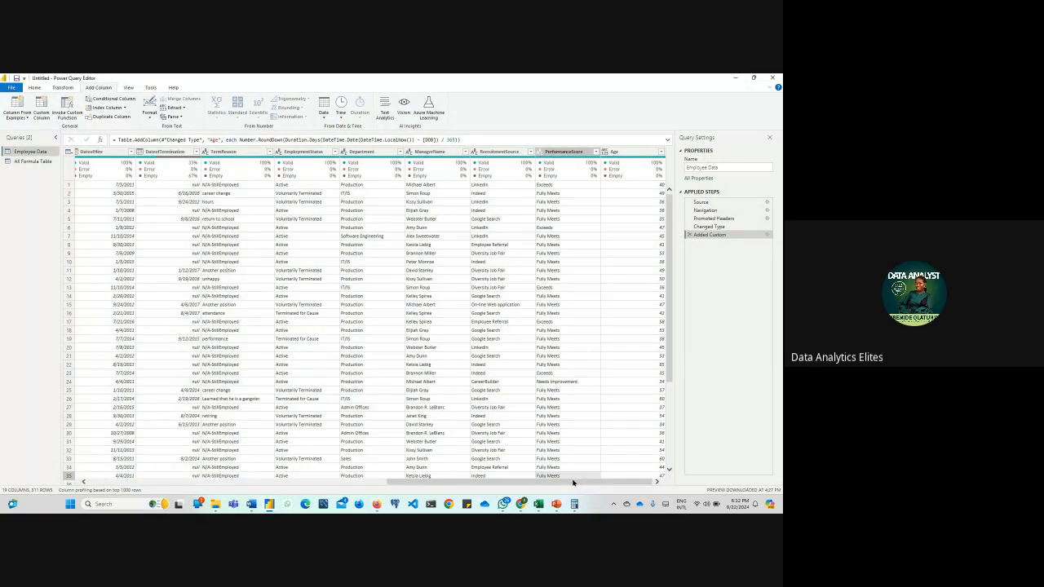
Review the distinct values in the Age column's filter list and close it without filtering
{"action": "left_click", "coordinate": [660, 155]}
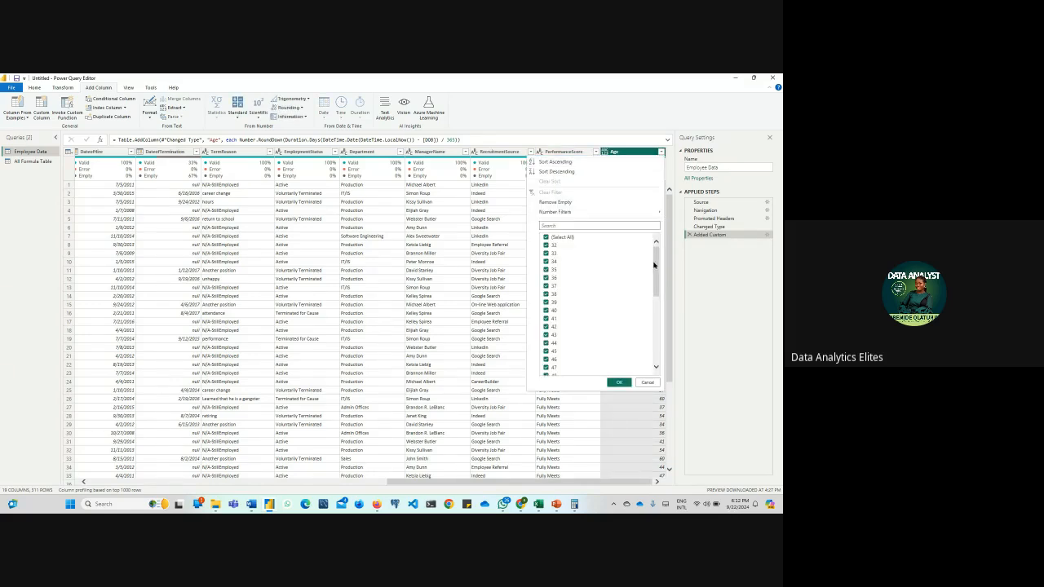
{"action": "mouse_move", "coordinate": [655, 265]}
{"action": "left_mouse_down"}
{"action": "mouse_move", "coordinate": [656, 332]}
{"action": "mouse_move", "coordinate": [656, 258]}
{"action": "left_mouse_up"}
{"action": "scroll", "coordinate": [613, 350], "scroll_direction": "down", "scroll_amount": 5}
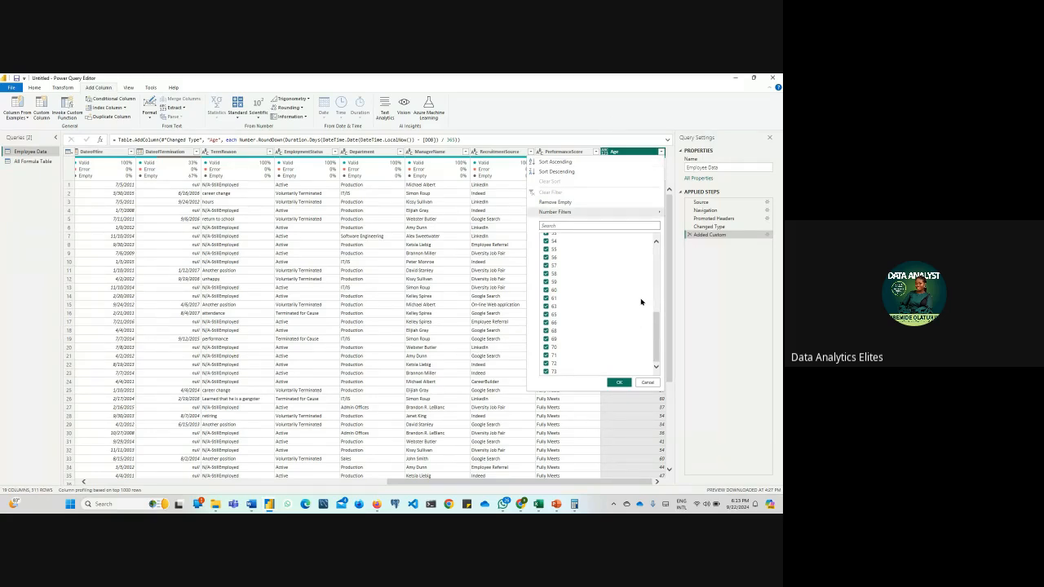
{"action": "left_click", "coordinate": [680, 340]}
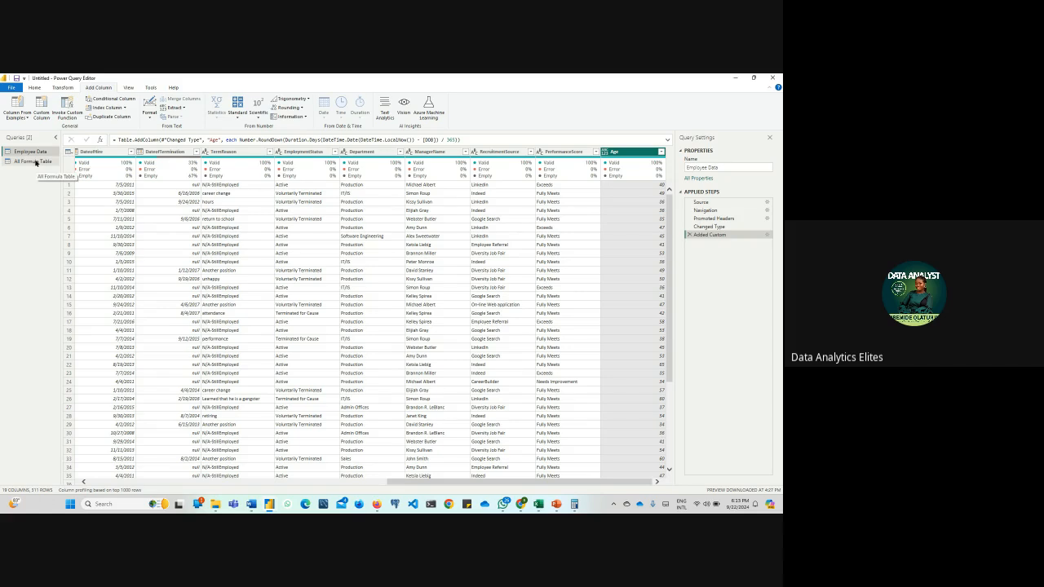
{"action": "left_click", "coordinate": [115, 99]}
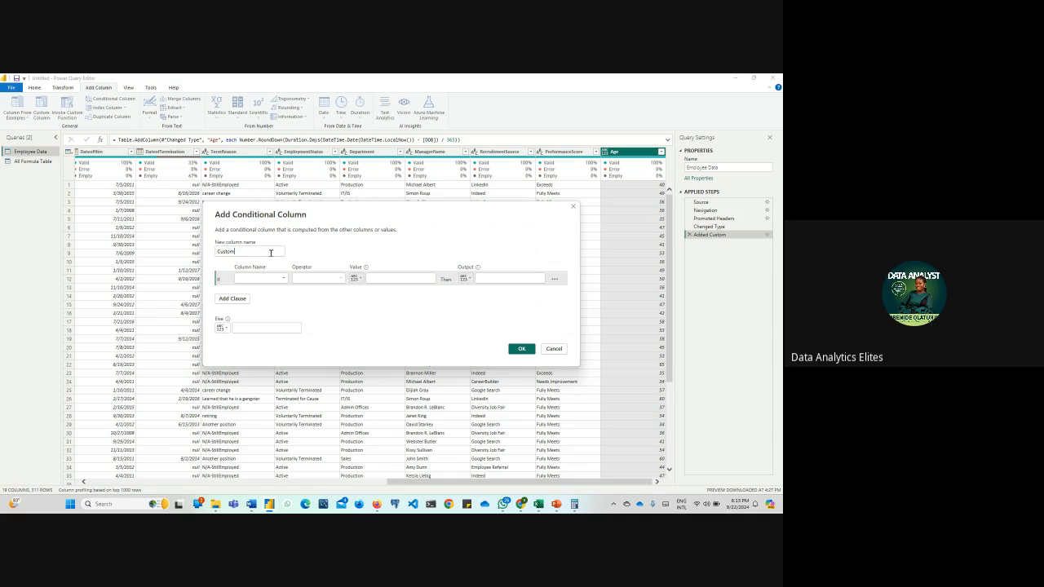
{"action": "double_click", "coordinate": [271, 253]}
{"action": "type", "text": "Age Group"}
{"action": "left_click", "coordinate": [281, 280]}
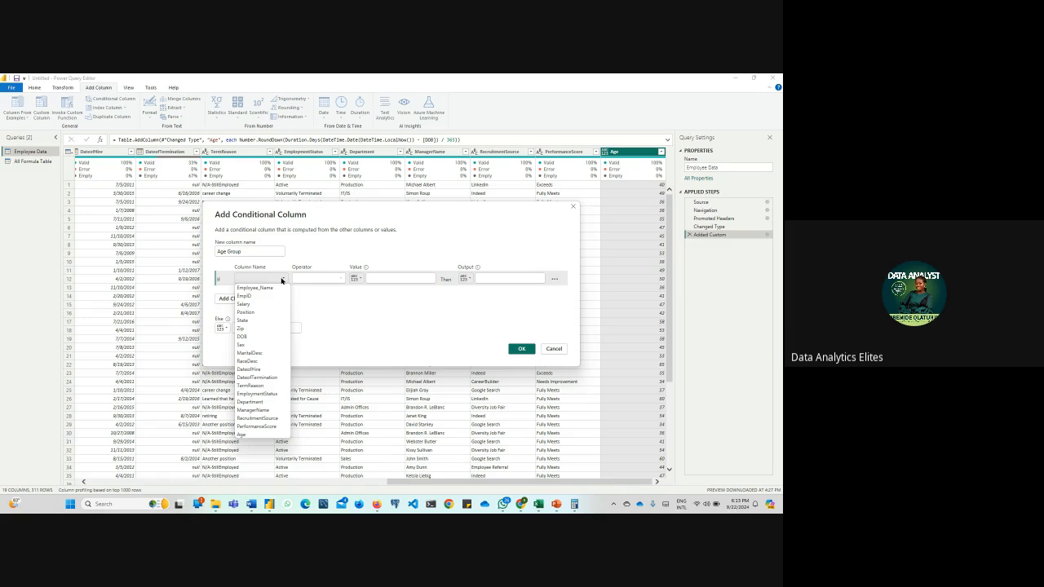
{"action": "left_click", "coordinate": [277, 425]}
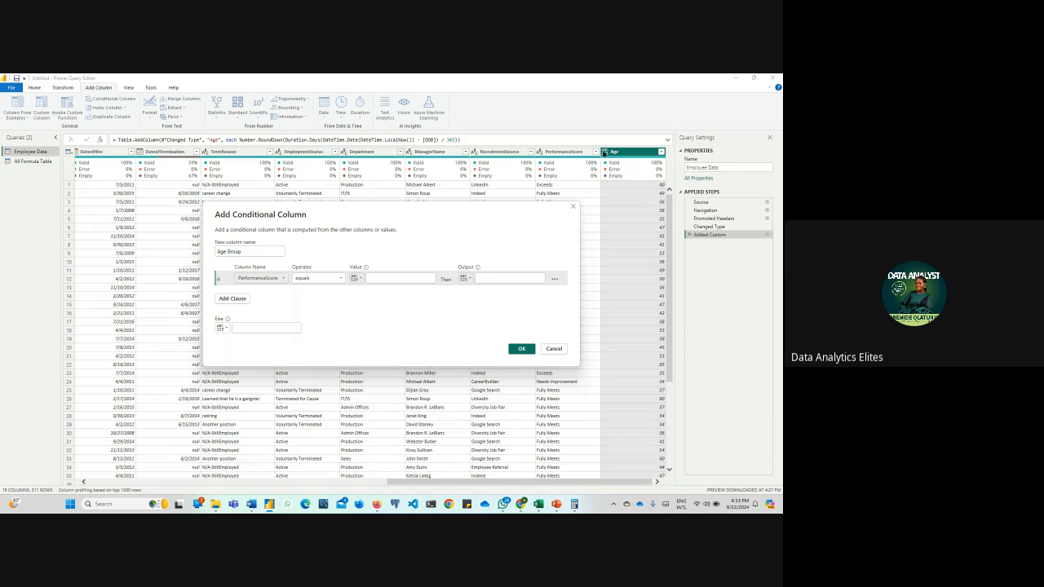
{"action": "left_click", "coordinate": [572, 206]}
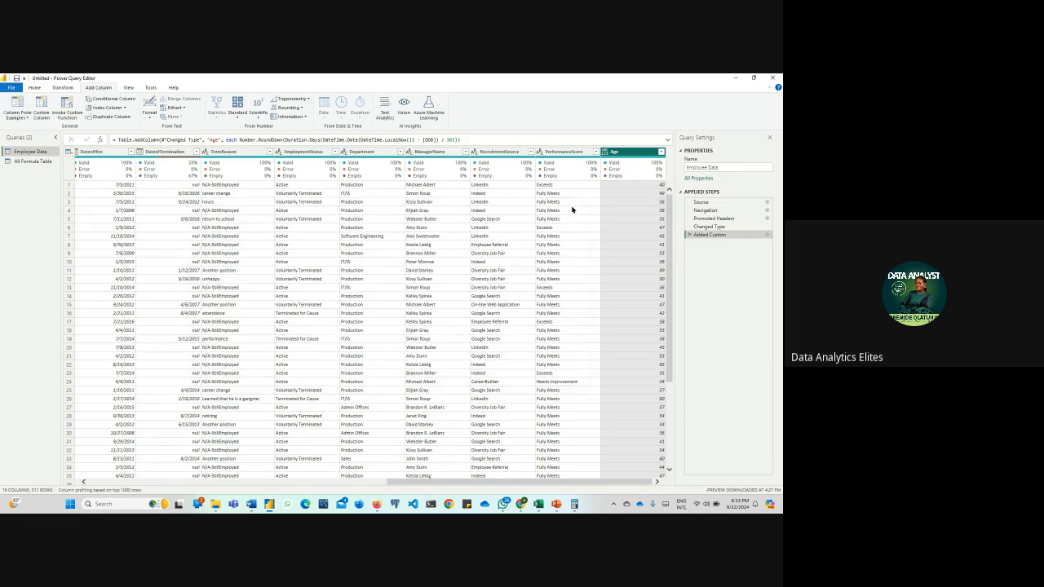
Change the Age column's data type to Whole Number
{"action": "left_click", "coordinate": [605, 152]}
{"action": "left_click", "coordinate": [609, 178]}
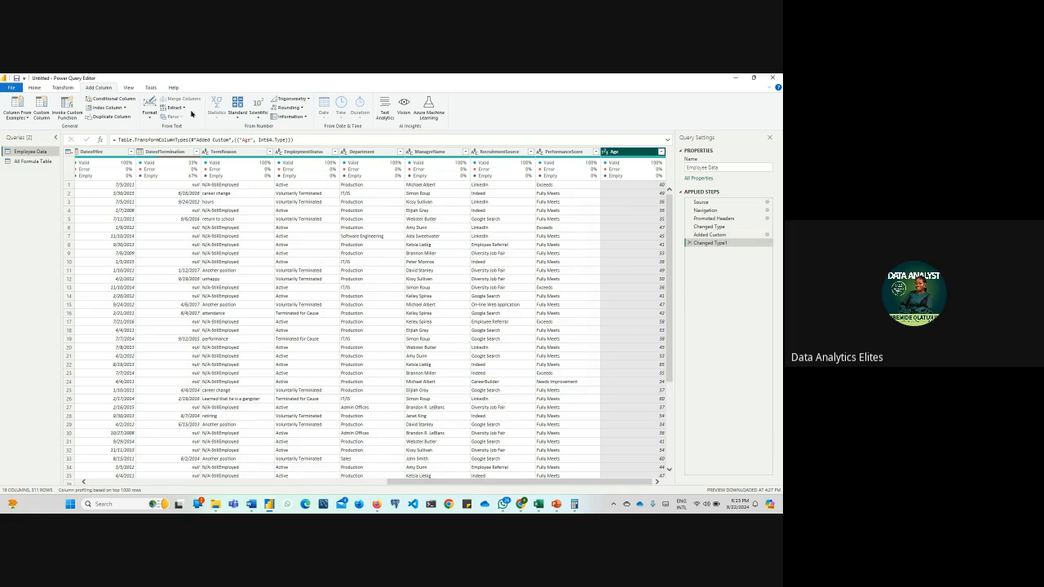
Start a new conditional column and name it Age Grouping
{"action": "left_click", "coordinate": [113, 98]}
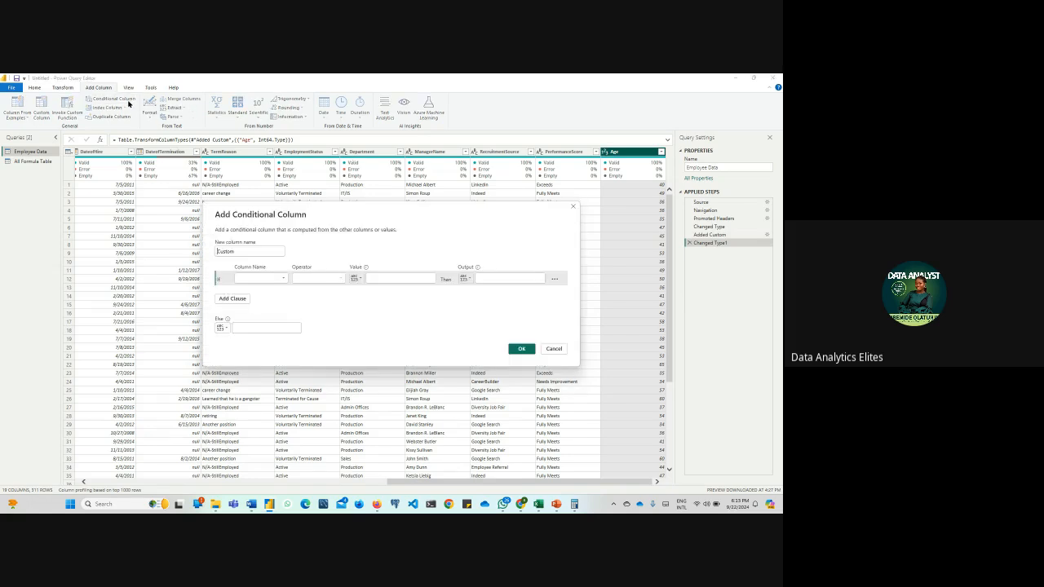
{"action": "left_click", "coordinate": [248, 252]}
{"action": "key", "text": "BackSpace"}
{"action": "key", "text": "BackSpace"}
{"action": "key", "text": "BackSpace"}
{"action": "type", "text": "Age Grouping"}
Define the first condition so that Age greater than or equal to 60 outputs Due for Retirement
{"action": "left_click", "coordinate": [261, 278]}
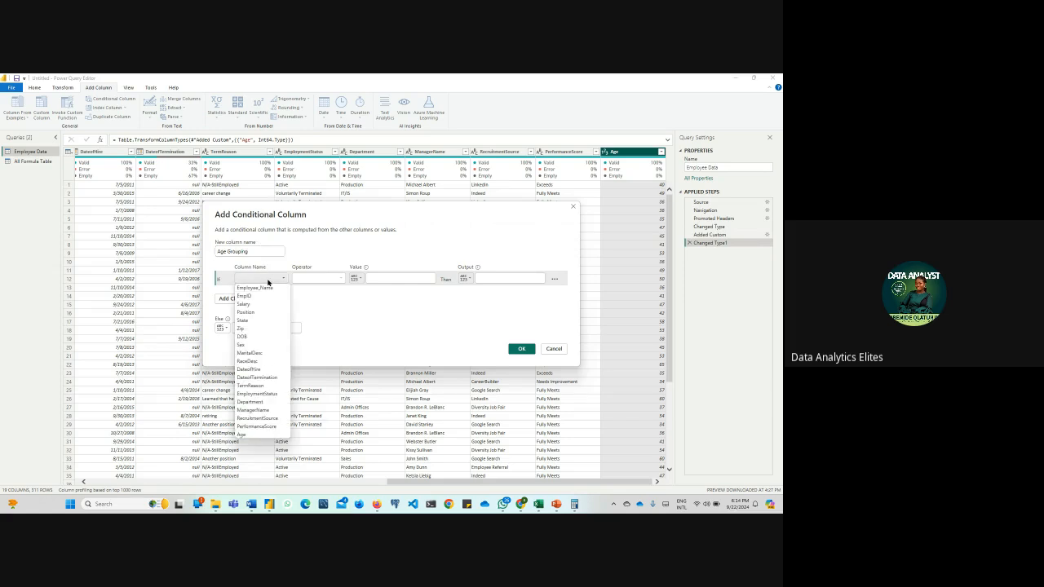
{"action": "left_click", "coordinate": [263, 435]}
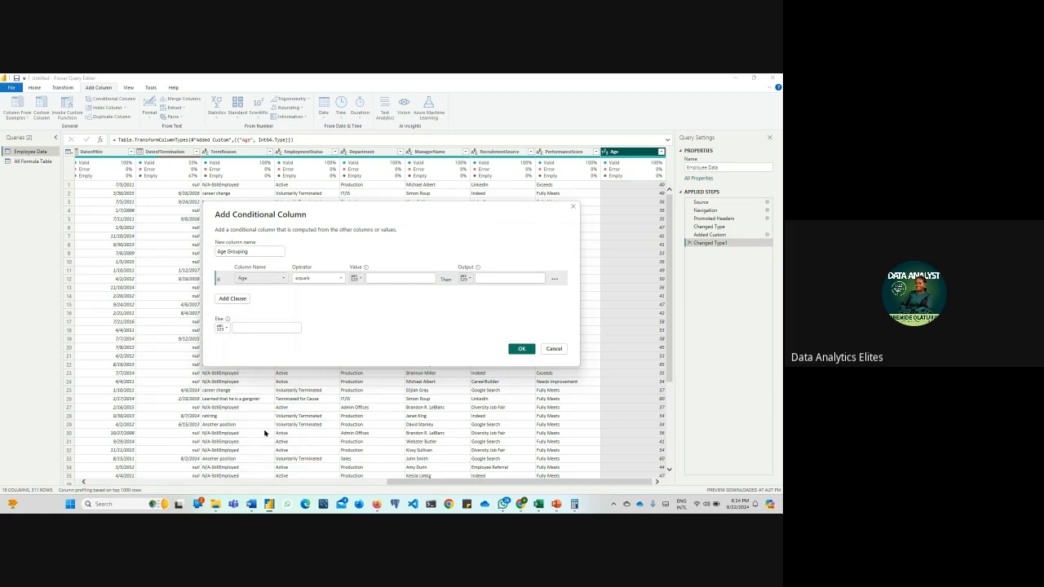
{"action": "left_click", "coordinate": [376, 277]}
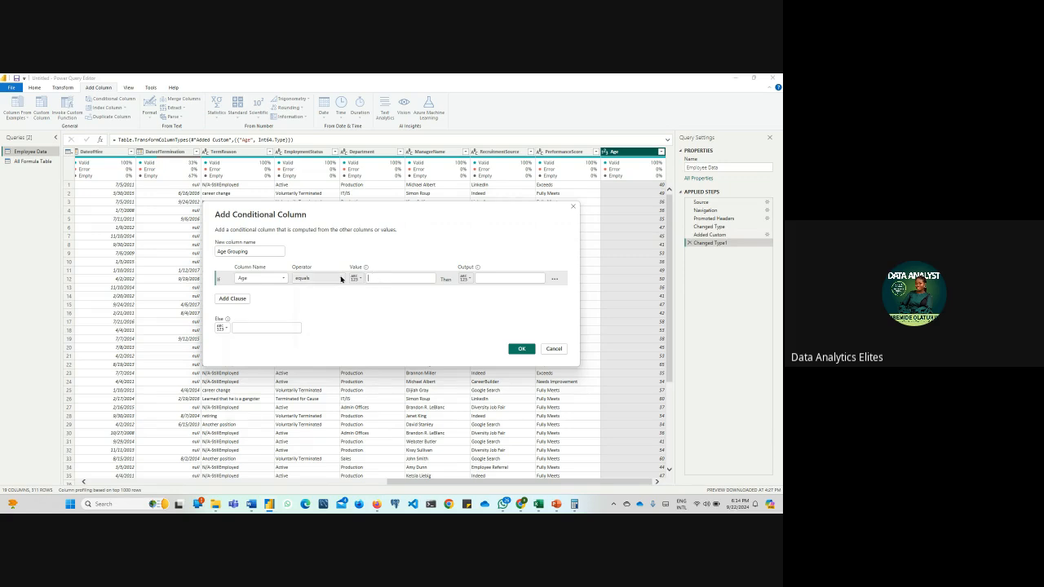
{"action": "left_click", "coordinate": [341, 278]}
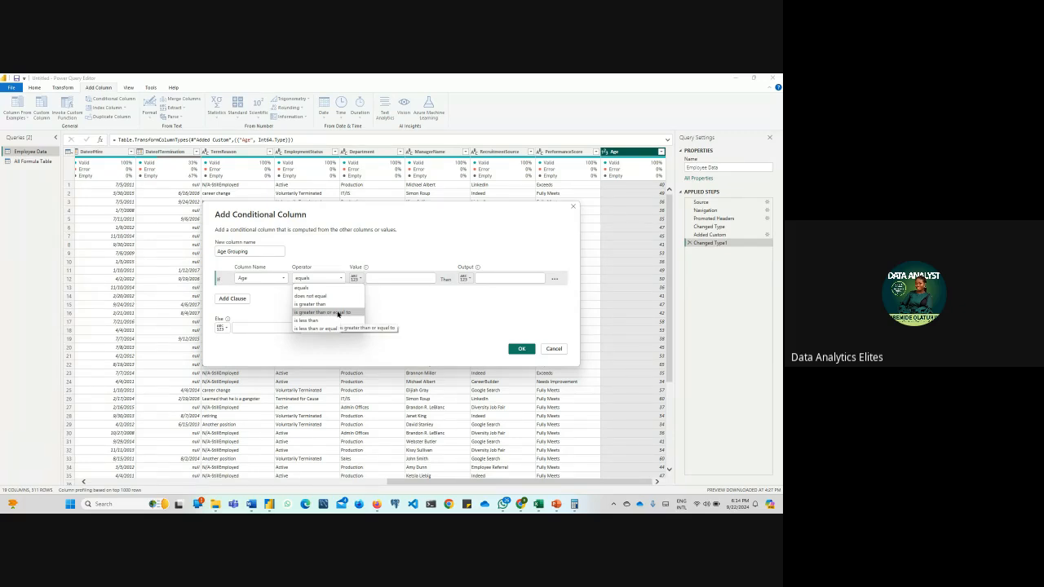
{"action": "left_click", "coordinate": [339, 313]}
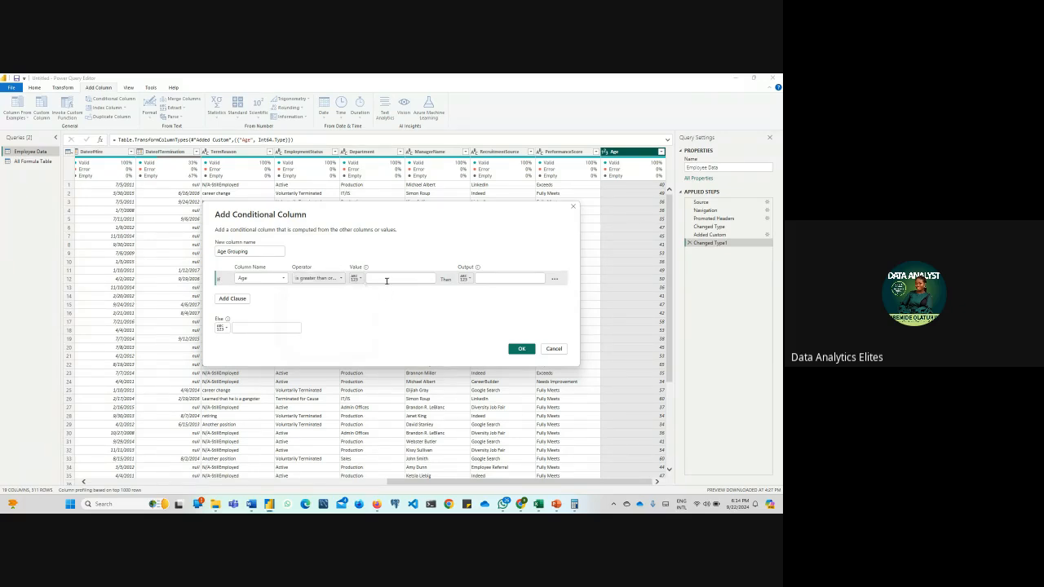
{"action": "left_click", "coordinate": [386, 281]}
{"action": "type", "text": "60"}
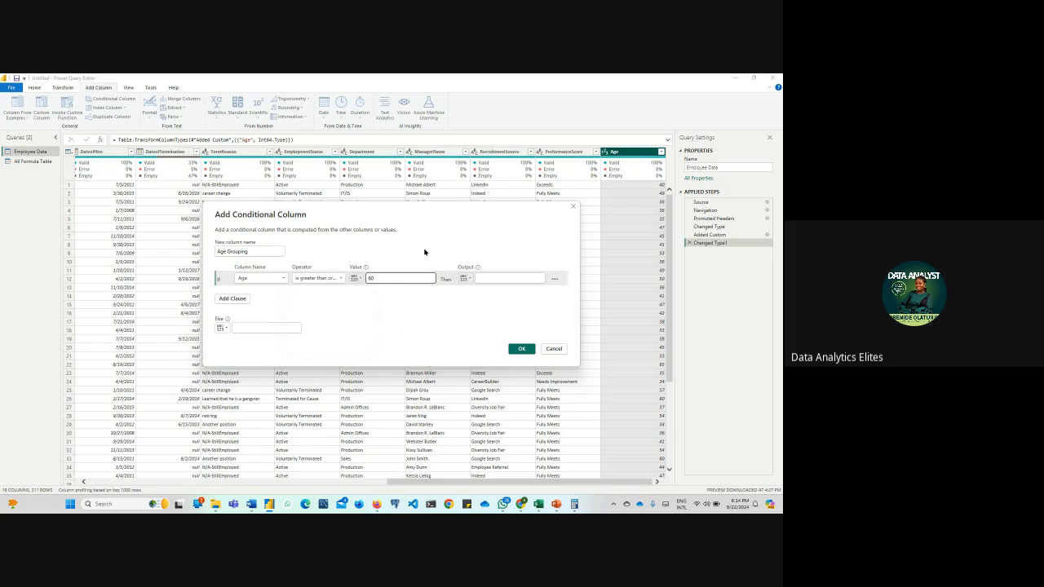
{"action": "left_click", "coordinate": [507, 280]}
{"action": "type", "text": "Dur"}
{"action": "type", "text": " for Re"}
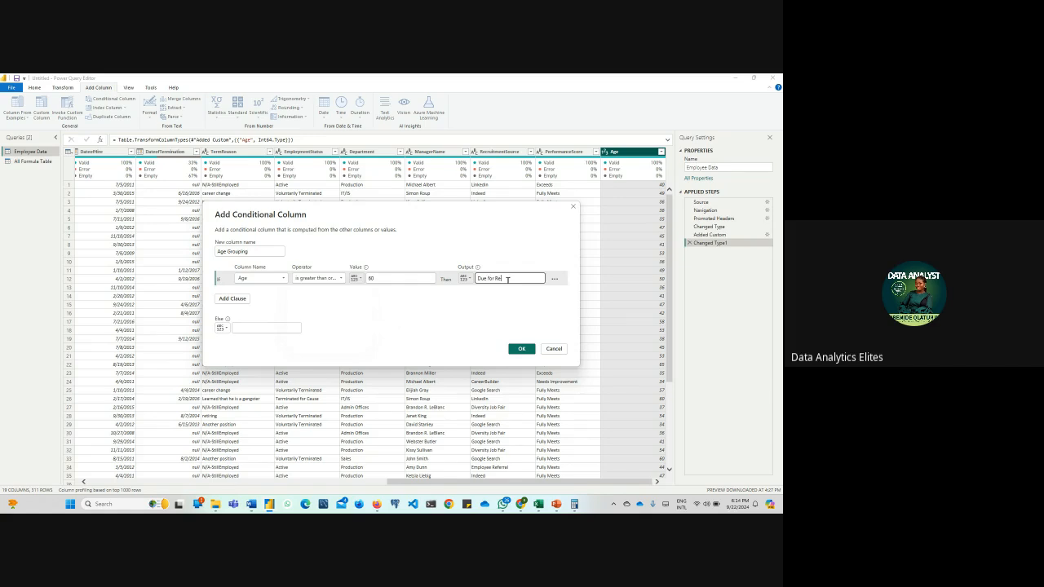
{"action": "type", "text": "tirement"}
Add a second clause so that Age greater than or equal to 41 outputs Active in Service
{"action": "left_click", "coordinate": [232, 298]}
{"action": "left_click", "coordinate": [280, 294]}
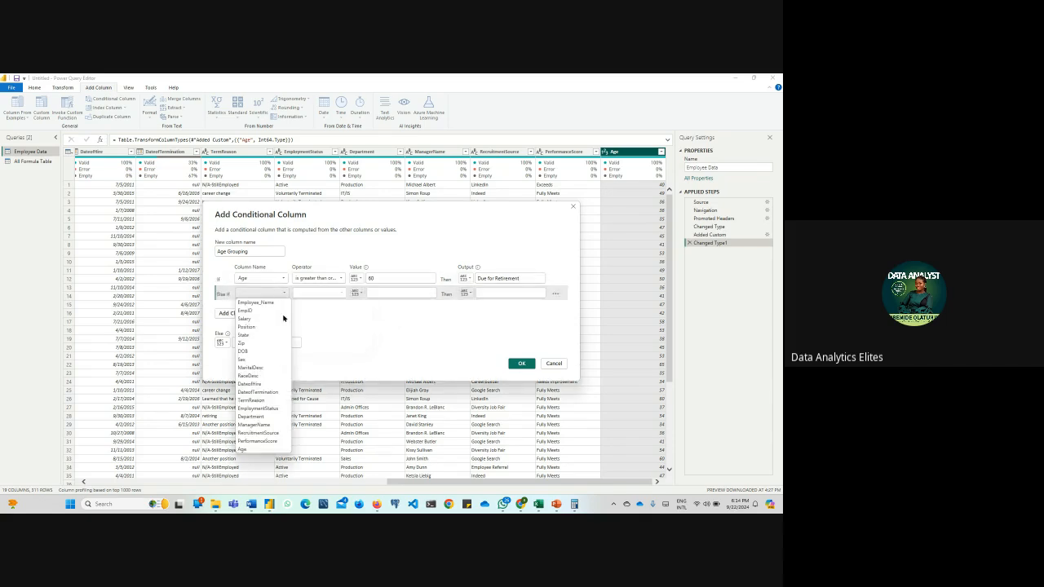
{"action": "left_click", "coordinate": [270, 452]}
{"action": "left_click", "coordinate": [343, 293]}
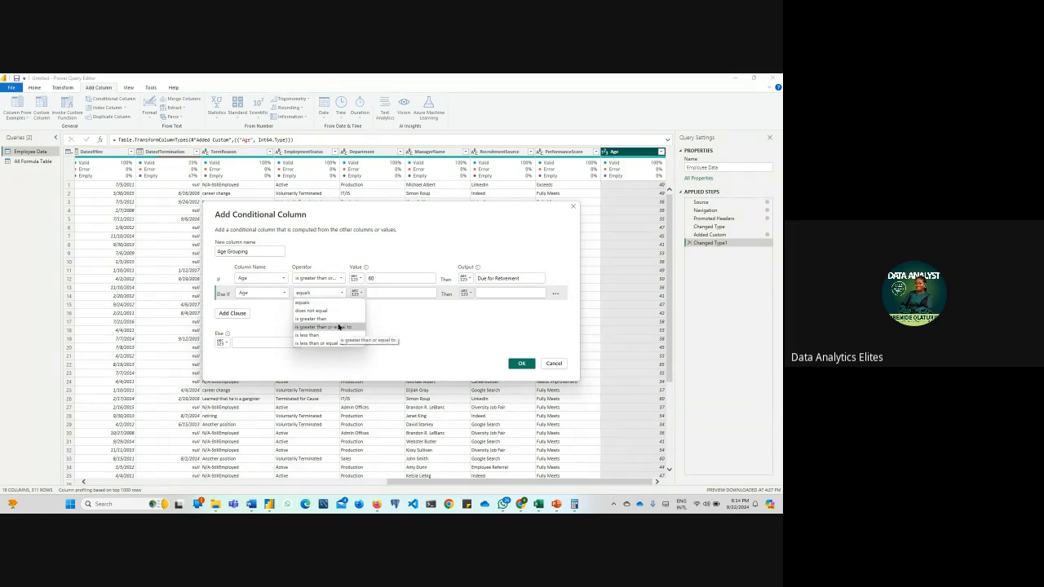
{"action": "left_click", "coordinate": [339, 326]}
{"action": "left_click", "coordinate": [388, 292]}
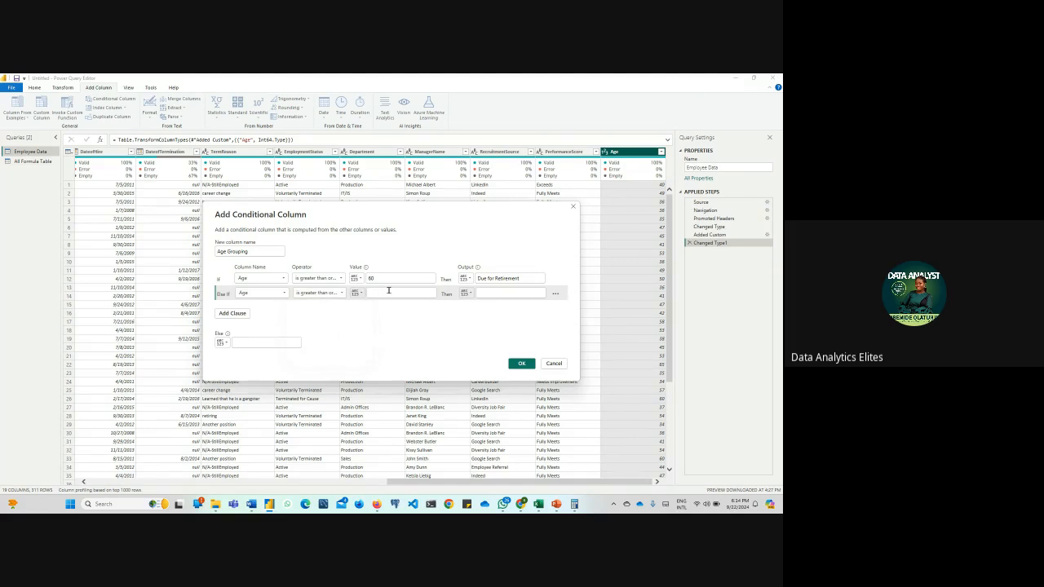
{"action": "left_click", "coordinate": [388, 292]}
{"action": "type", "text": "41"}
{"action": "left_click", "coordinate": [485, 294]}
{"action": "type", "text": "Active in Seni"}
{"action": "type", "text": "ce"}
Add a third clause so that Age less than 41 outputs Young Employee, and create the Age Grouping column
{"action": "left_click", "coordinate": [236, 314]}
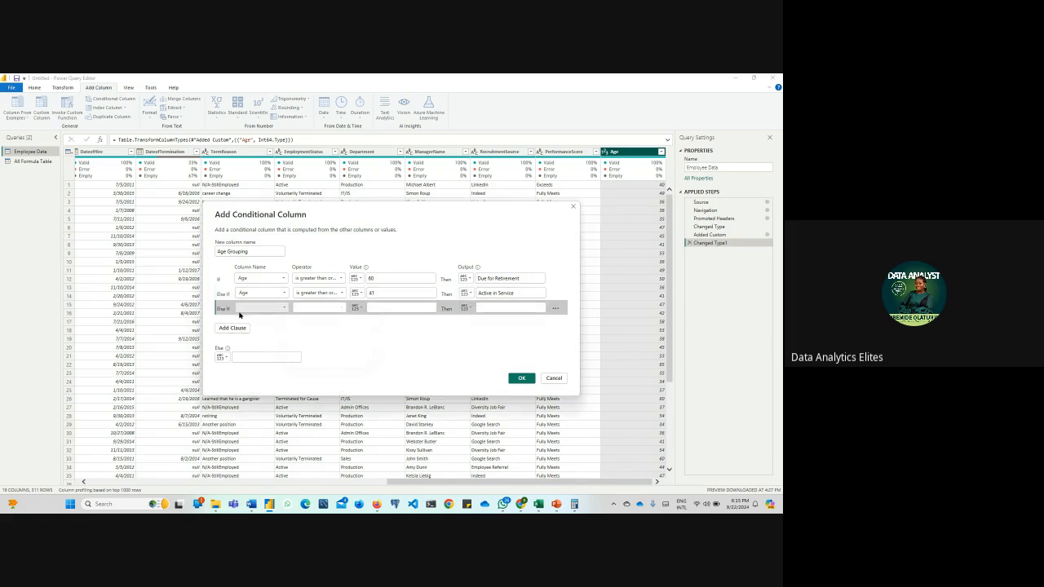
{"action": "left_click", "coordinate": [281, 308]}
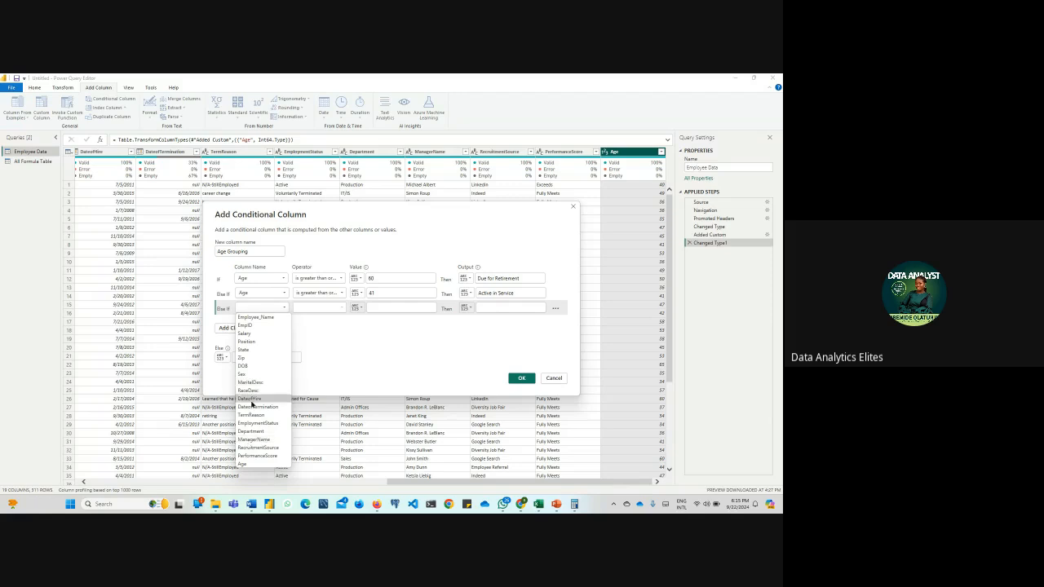
{"action": "left_click", "coordinate": [263, 463]}
{"action": "left_click", "coordinate": [337, 310]}
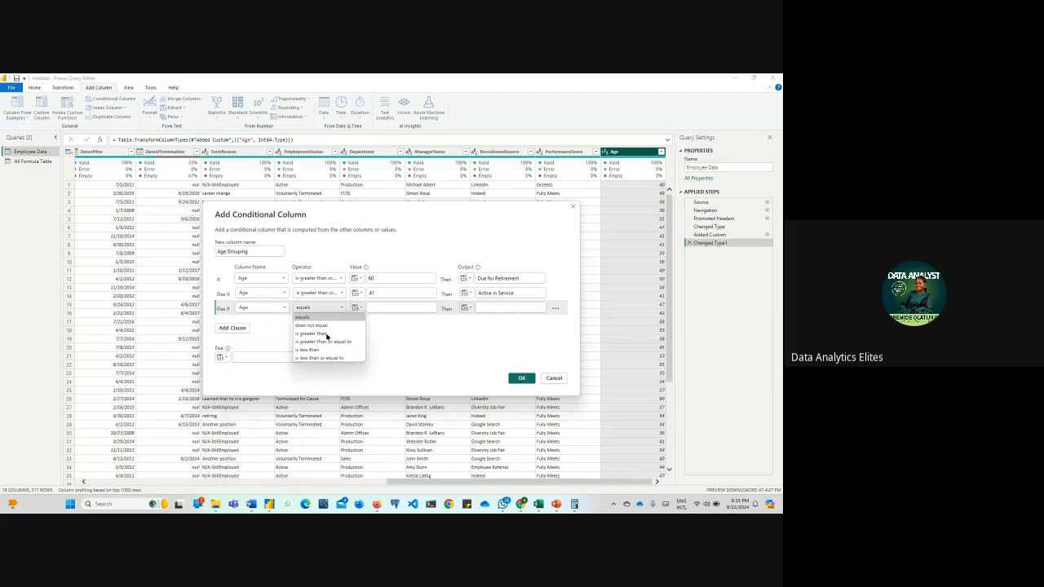
{"action": "left_click", "coordinate": [314, 352]}
{"action": "left_click", "coordinate": [376, 309]}
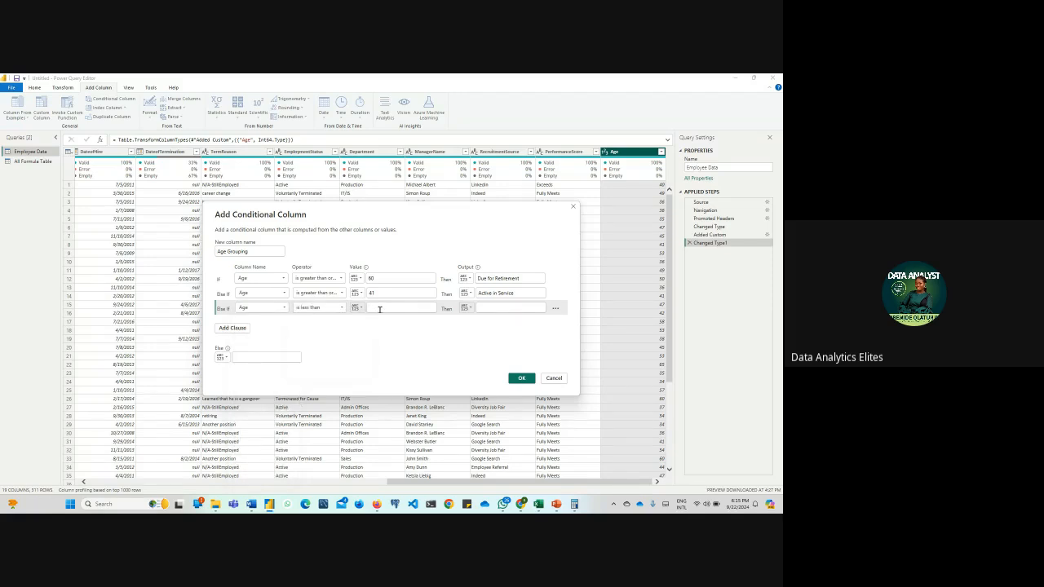
{"action": "type", "text": "41"}
{"action": "left_click", "coordinate": [499, 308]}
{"action": "type", "text": "Young B"}
{"action": "type", "text": "loo"}
{"action": "type", "text": "ee"}
{"action": "left_click", "coordinate": [522, 377]}
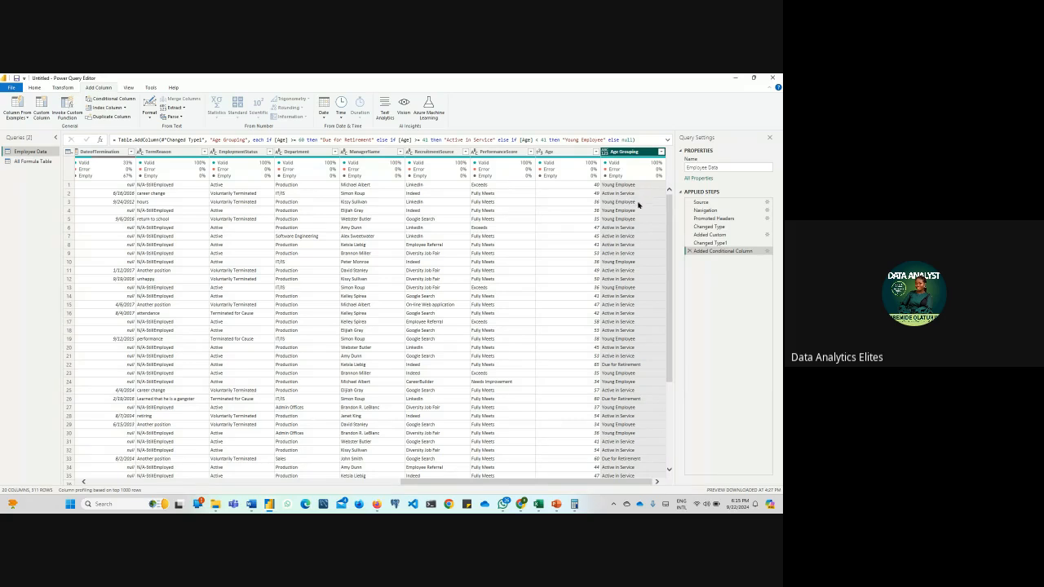
Set the Age Grouping column's data type to Text, then close the query editor and apply the changes to the report
{"action": "scroll", "coordinate": [635, 207], "scroll_direction": "down", "scroll_amount": 3}
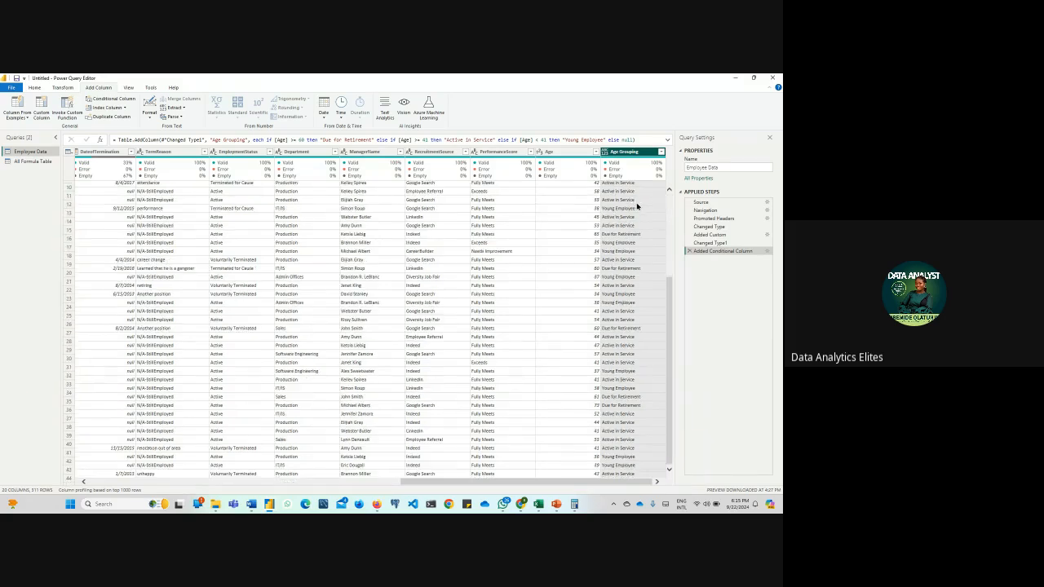
{"action": "scroll", "coordinate": [637, 207], "scroll_direction": "up", "scroll_amount": 3}
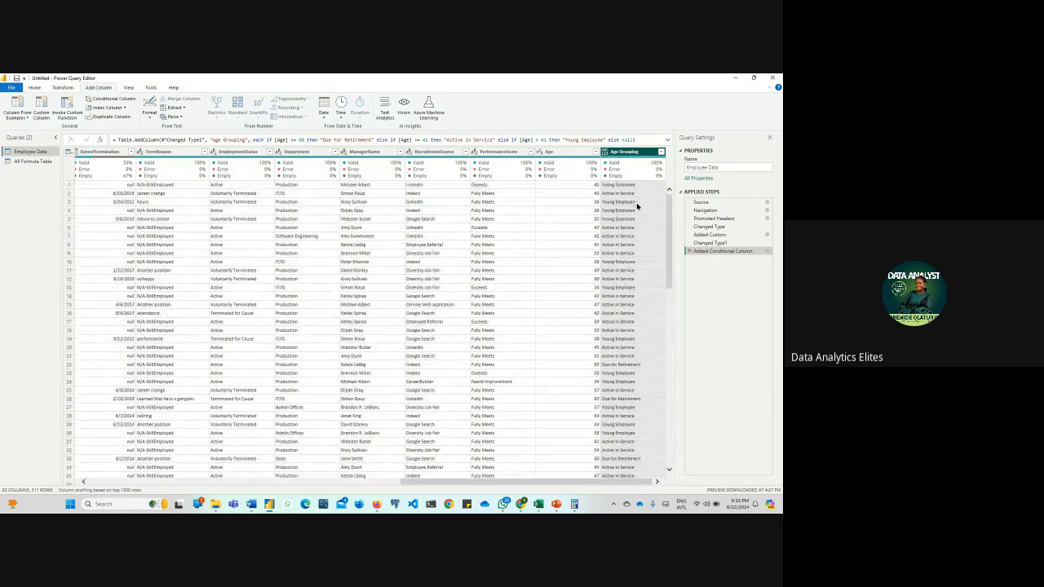
{"action": "left_click", "coordinate": [605, 153]}
{"action": "left_click", "coordinate": [617, 246]}
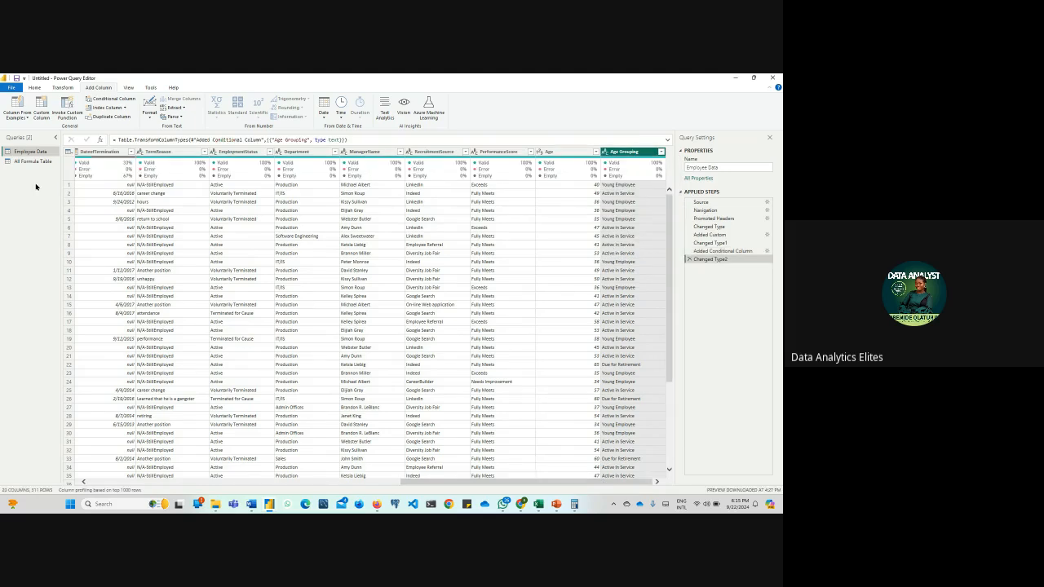
{"action": "left_click", "coordinate": [8, 88]}
{"action": "left_click", "coordinate": [13, 103]}
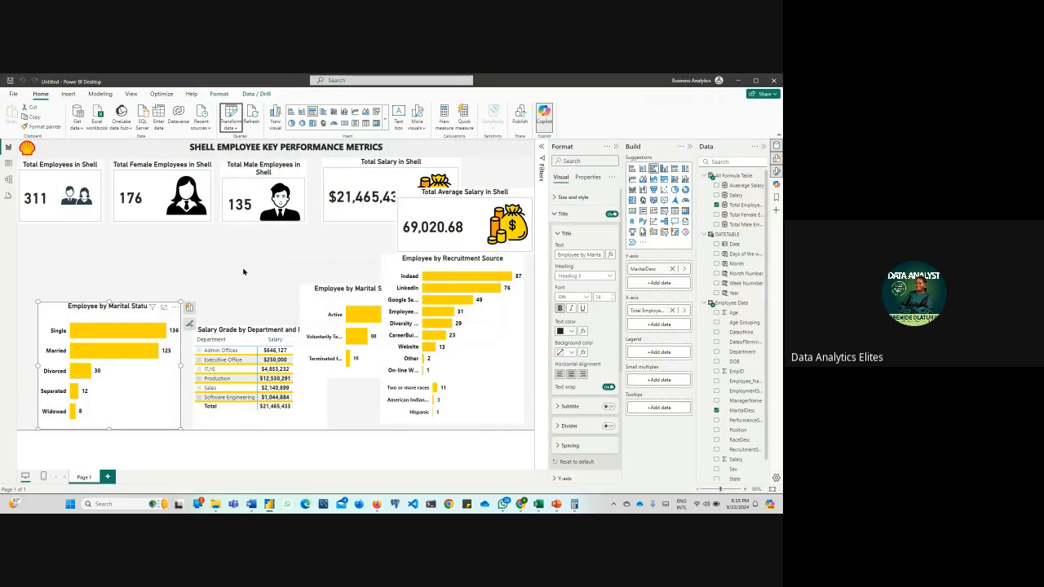
Duplicate the Employee by Recruitment Source bar chart beneath the cards and replace the copy's Y-axis field with Age Grouping
{"action": "left_click_drag", "start_coordinate": [437, 265], "coordinate": [379, 269]}
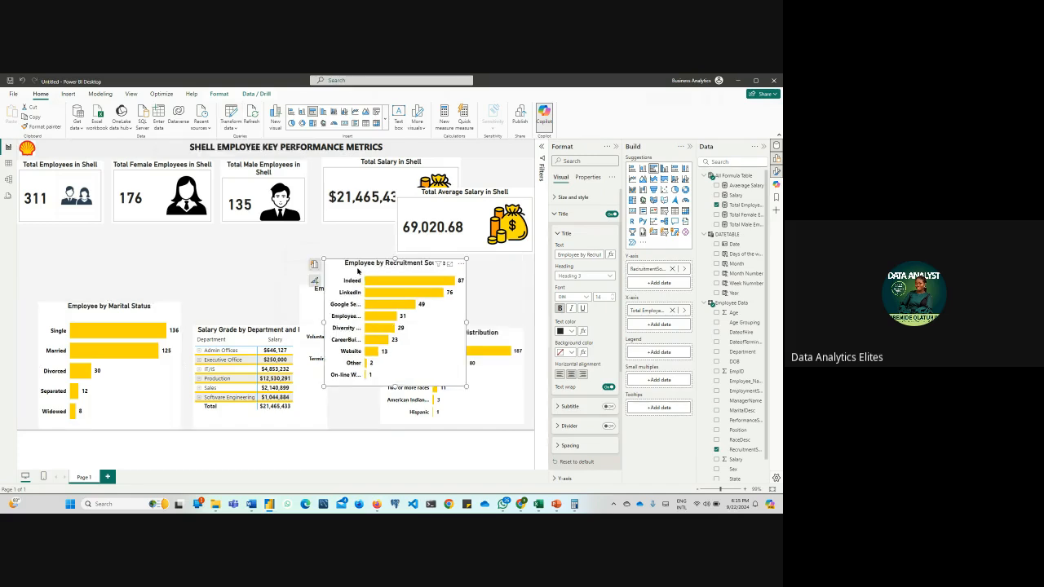
{"action": "left_click_drag", "start_coordinate": [343, 272], "coordinate": [147, 238]}
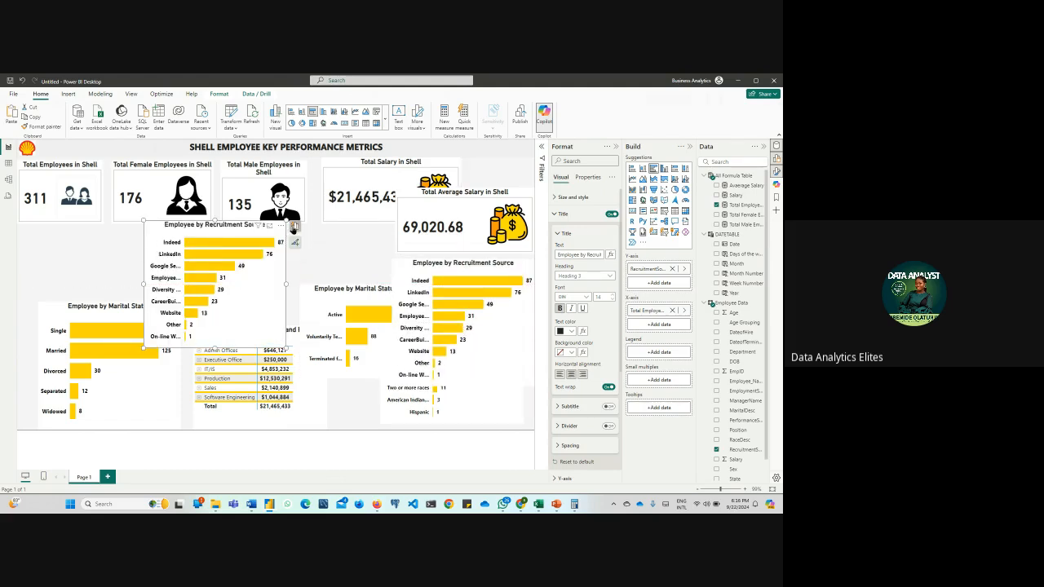
{"action": "left_click", "coordinate": [295, 226]}
{"action": "left_click", "coordinate": [354, 288]}
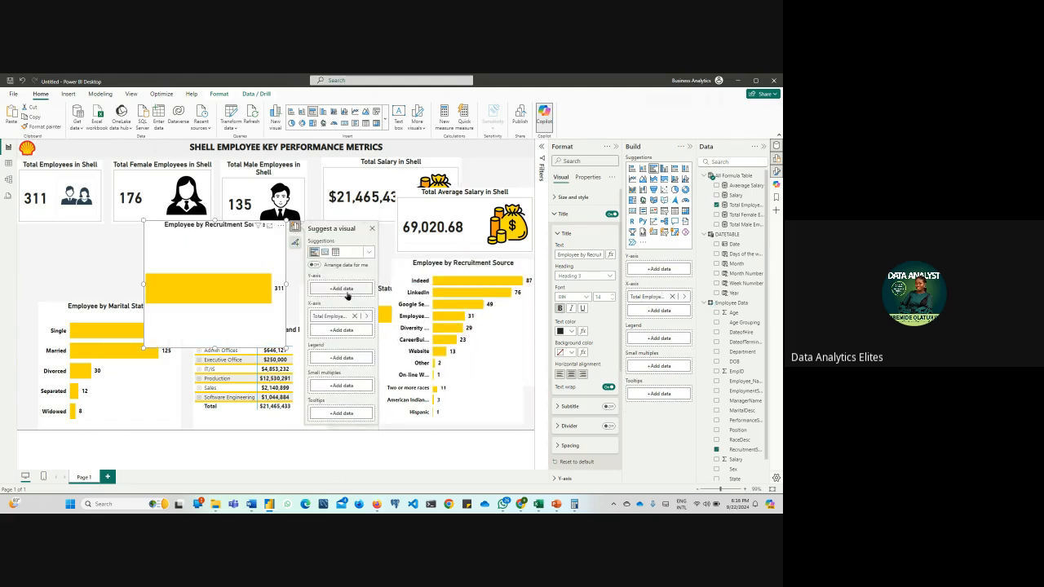
{"action": "left_click", "coordinate": [342, 289]}
{"action": "left_click", "coordinate": [385, 222]}
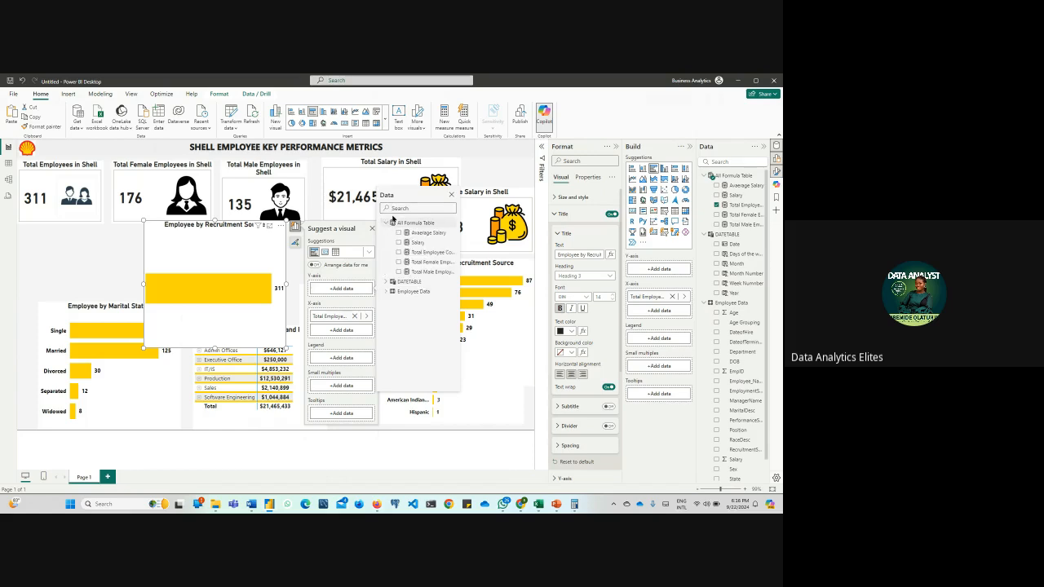
{"action": "left_click", "coordinate": [387, 292]}
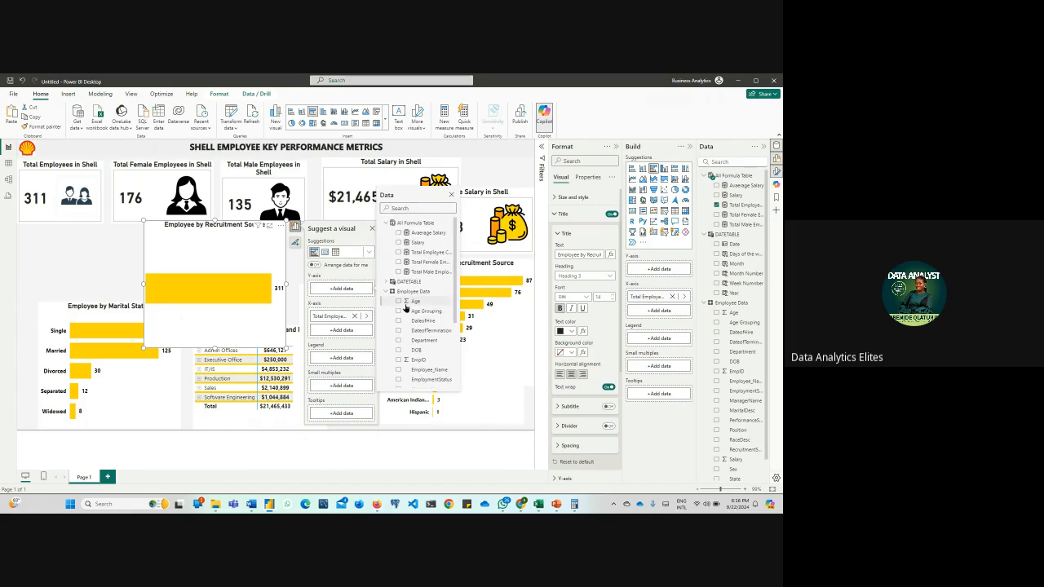
{"action": "left_click", "coordinate": [398, 312]}
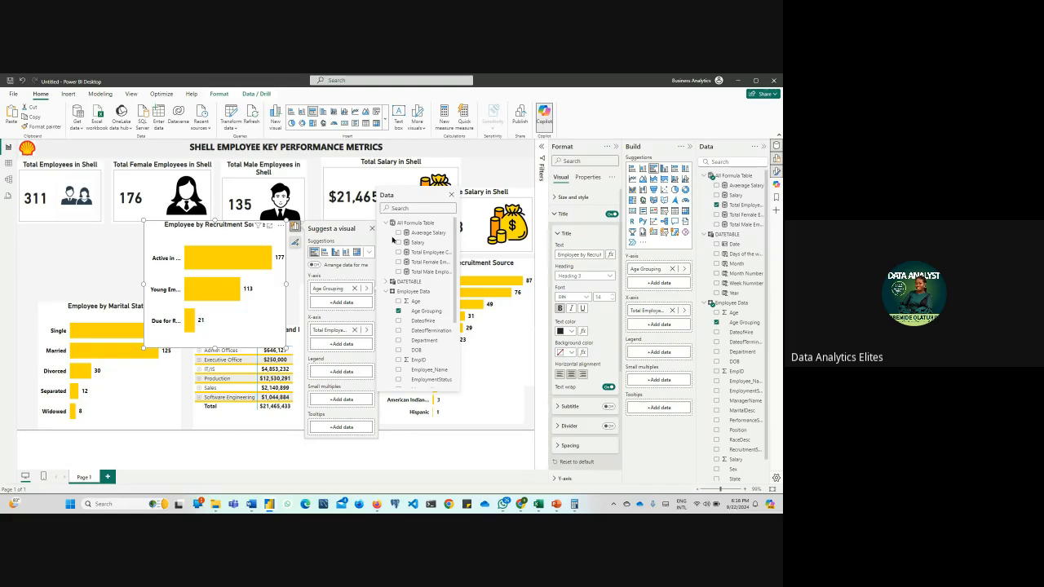
Retitle the duplicated bar chart as Employee by Age Grouping
{"action": "left_click", "coordinate": [587, 256]}
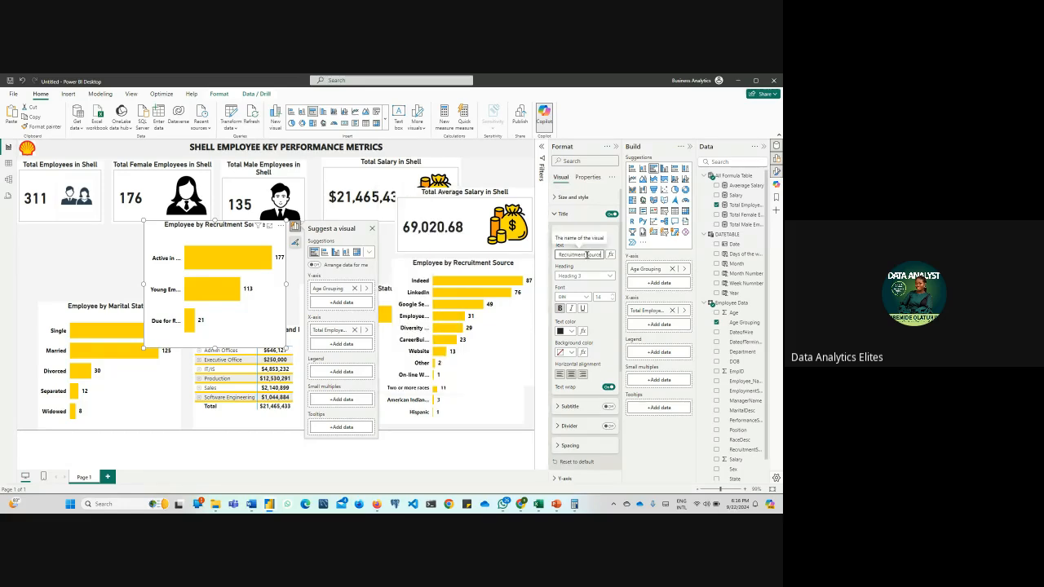
{"action": "key", "text": "BackSpace"}
{"action": "key", "text": "BackSpace"}
{"action": "key", "text": "BackSpace"}
{"action": "key", "text": "BackSpace"}
{"action": "key", "text": "BackSpace"}
{"action": "key", "text": "BackSpace"}
{"action": "key", "text": "BackSpace"}
{"action": "key", "text": "BackSpace"}
{"action": "key", "text": "BackSpace"}
{"action": "key", "text": "BackSpace"}
{"action": "key", "text": "BackSpace"}
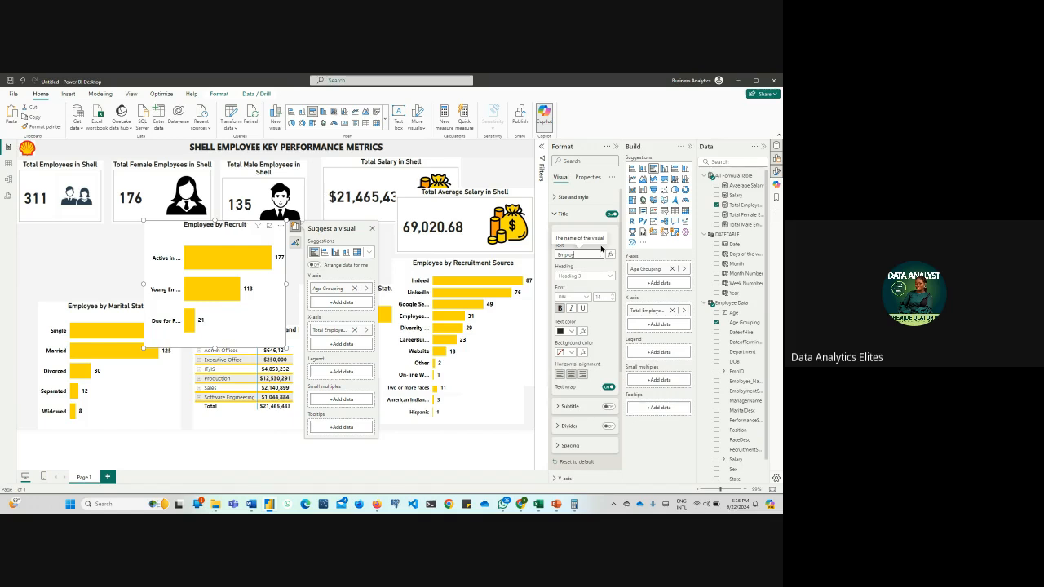
{"action": "type", "text": "b"}
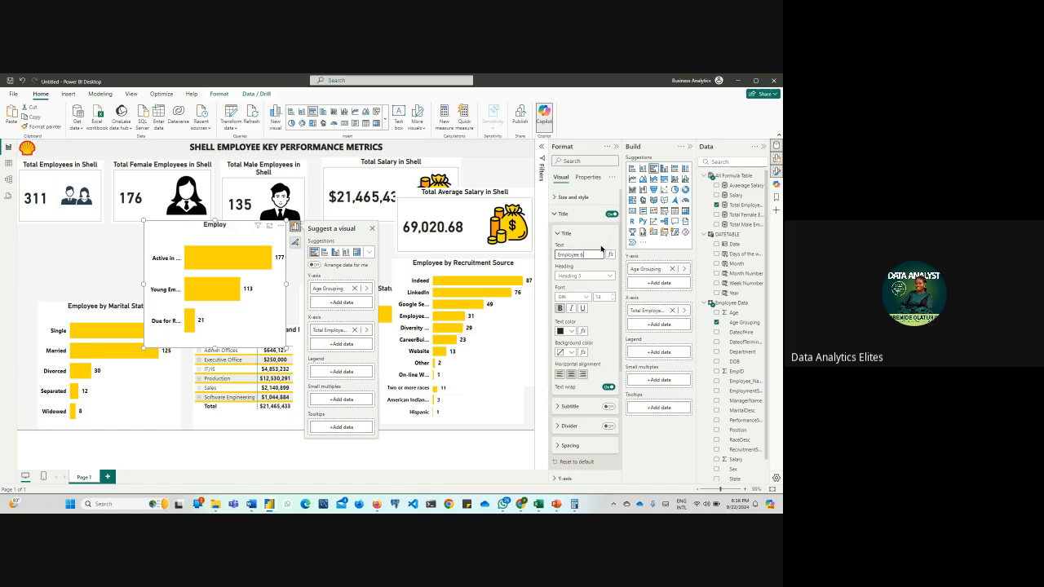
{"action": "type", "text": "y Age Grouping"}
{"action": "left_click", "coordinate": [100, 271]}
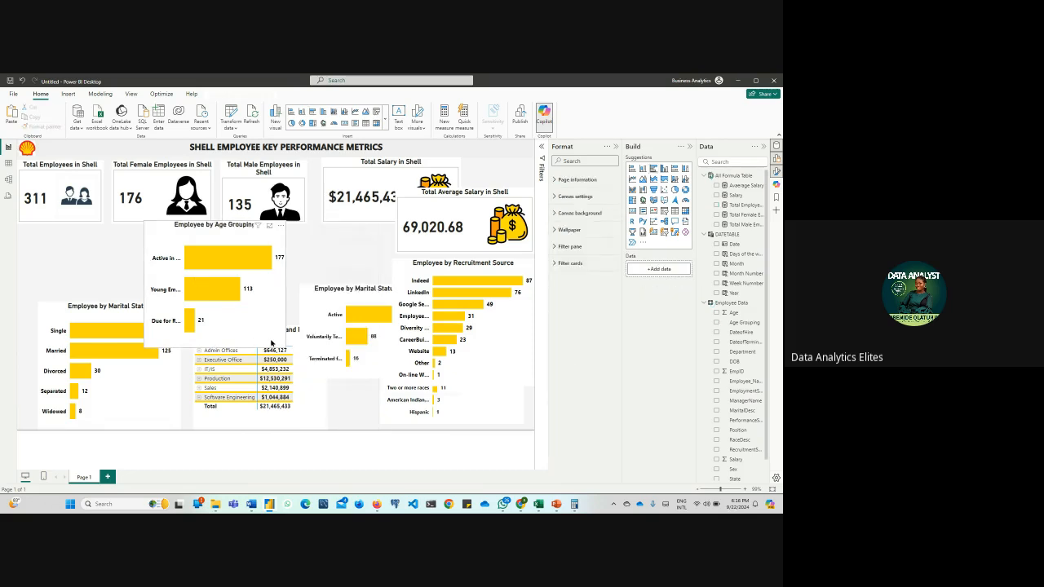
Enlarge the Employee by Age Grouping chart slightly and lower it to the bottom of the page, beside the marital status chart
{"action": "left_click", "coordinate": [271, 343]}
{"action": "left_click_drag", "start_coordinate": [285, 347], "coordinate": [306, 355]}
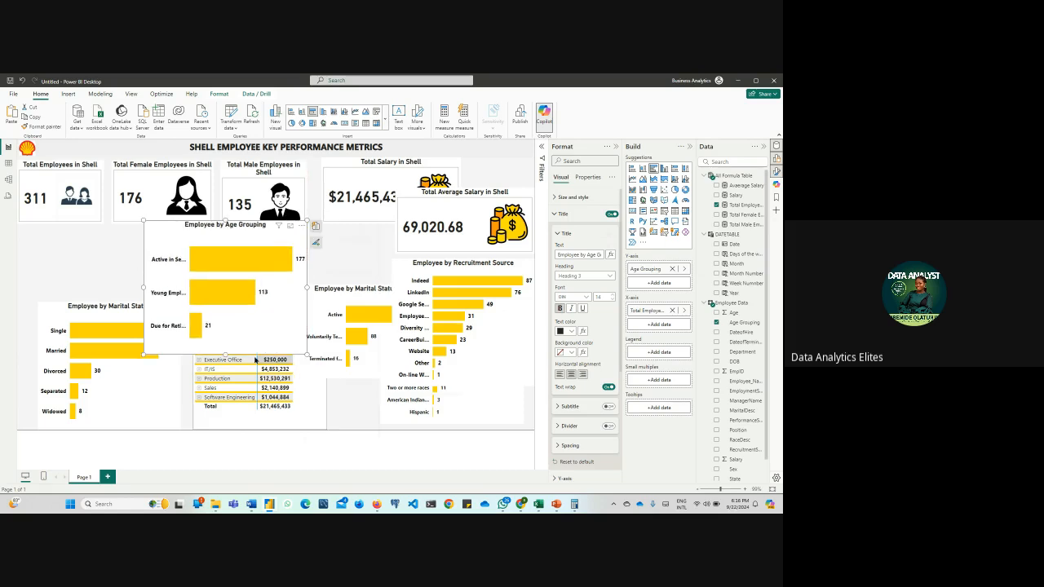
{"action": "left_click_drag", "start_coordinate": [167, 238], "coordinate": [158, 314]}
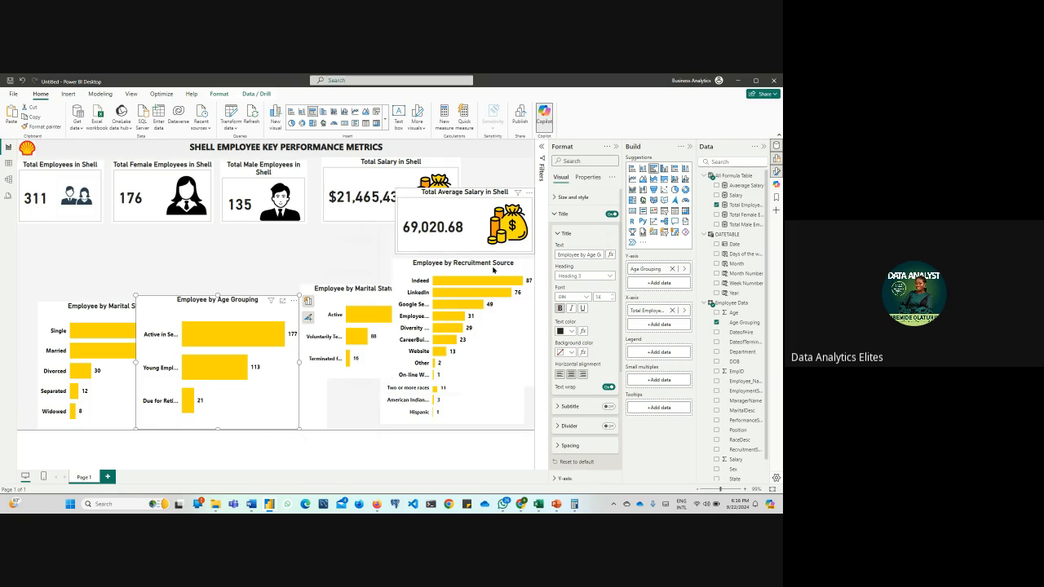
Move the employment status chart up near the recruitment source chart and reposition the Age Grouping chart and salary matrix in the lower area of the page
{"action": "left_click_drag", "start_coordinate": [343, 290], "coordinate": [303, 265]}
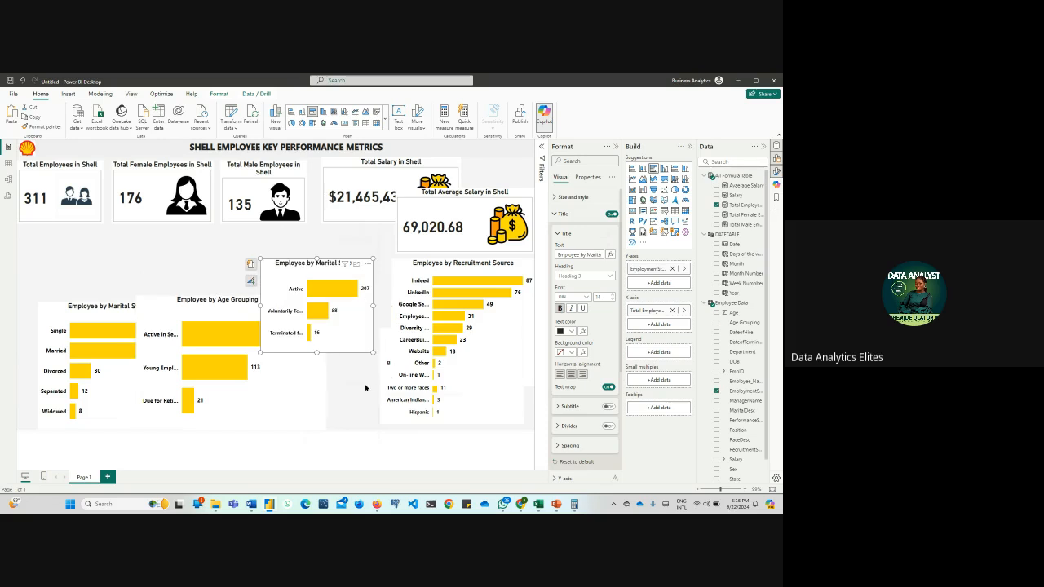
{"action": "left_click_drag", "start_coordinate": [194, 297], "coordinate": [88, 252]}
{"action": "left_click_drag", "start_coordinate": [276, 360], "coordinate": [280, 318]}
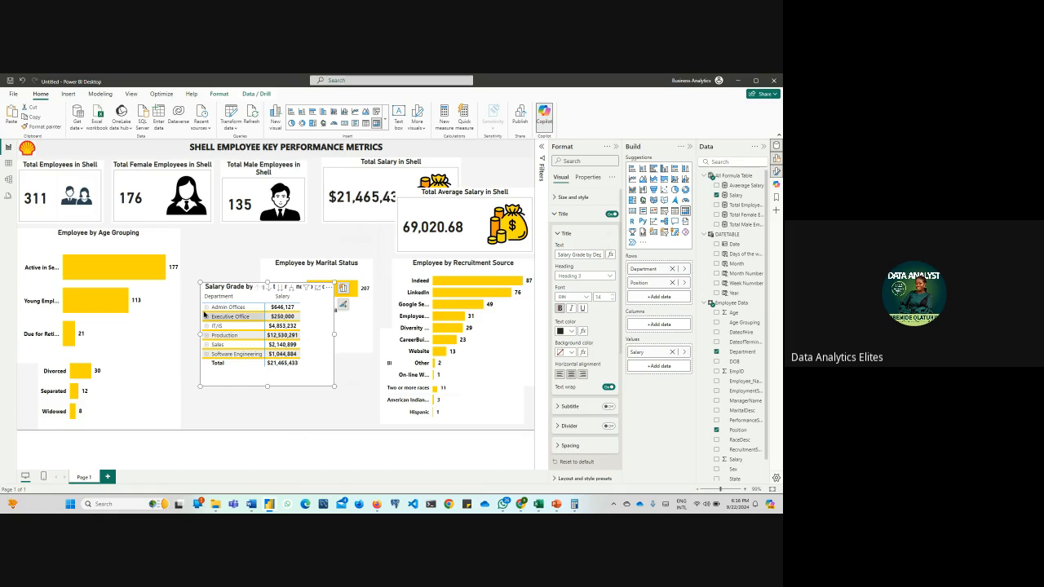
{"action": "left_click", "coordinate": [205, 309]}
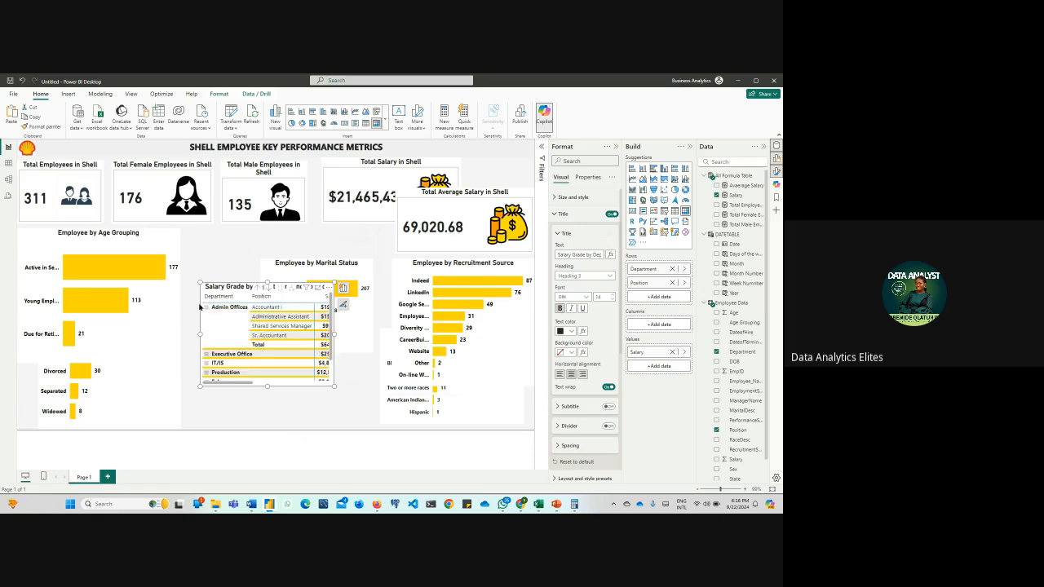
{"action": "left_click", "coordinate": [207, 309]}
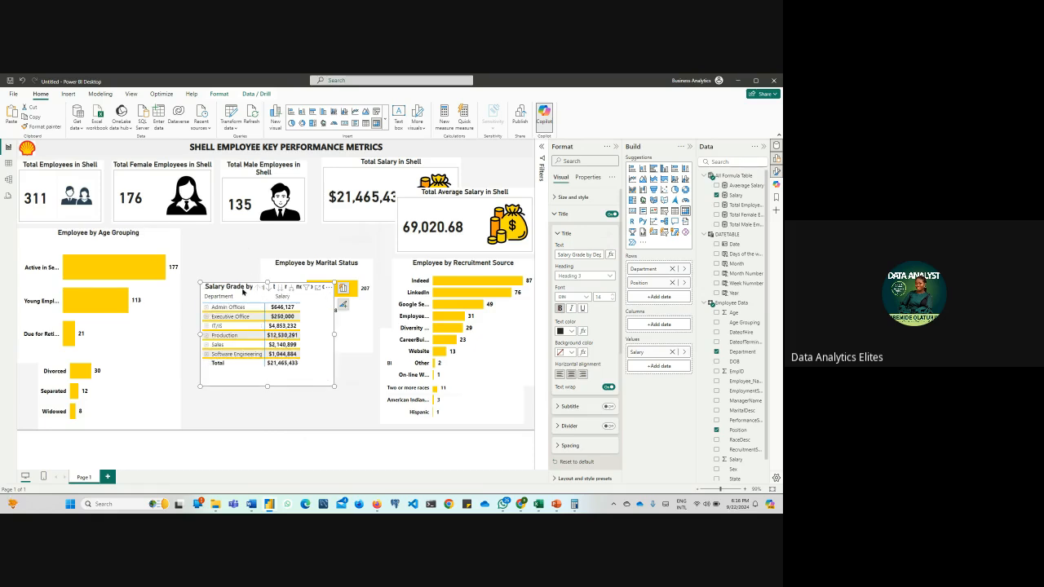
{"action": "left_click_drag", "start_coordinate": [241, 291], "coordinate": [233, 326]}
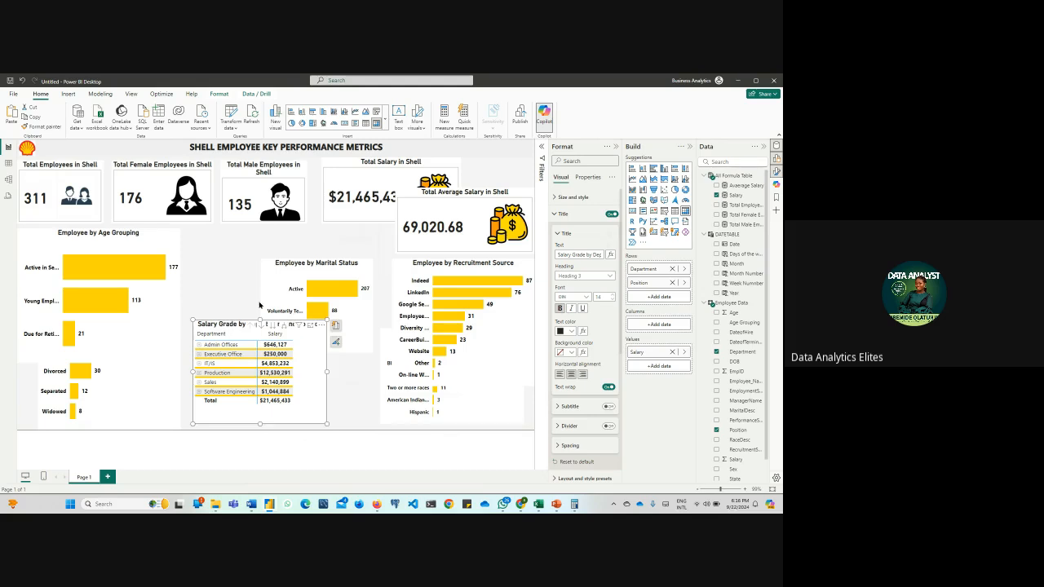
{"action": "left_click_drag", "start_coordinate": [166, 275], "coordinate": [253, 332]}
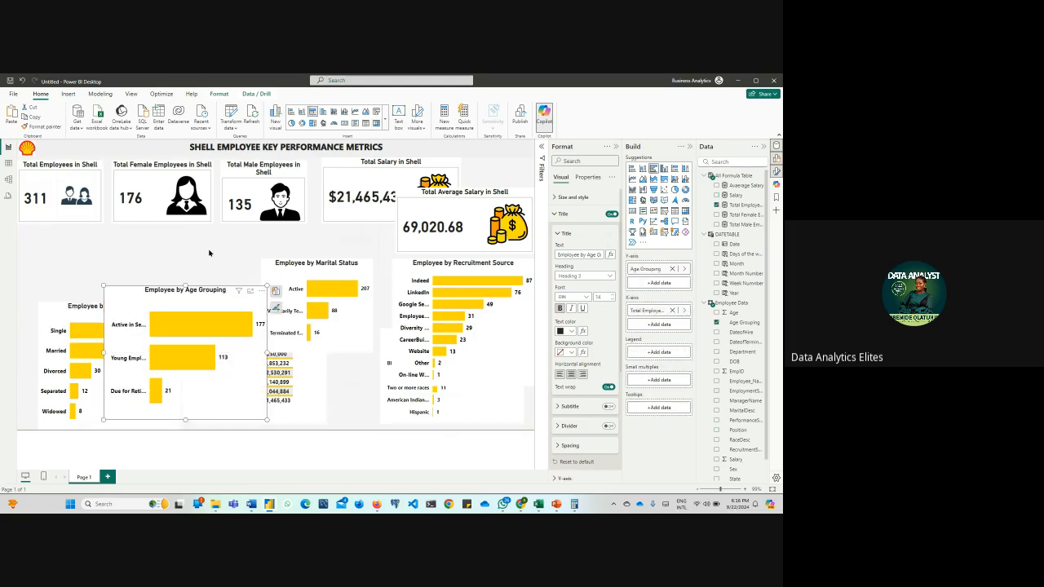
Narrow the Total Female Employees card and place the total, female and male employee cards side by side without gaps
{"action": "left_click_drag", "start_coordinate": [64, 171], "coordinate": [55, 168]}
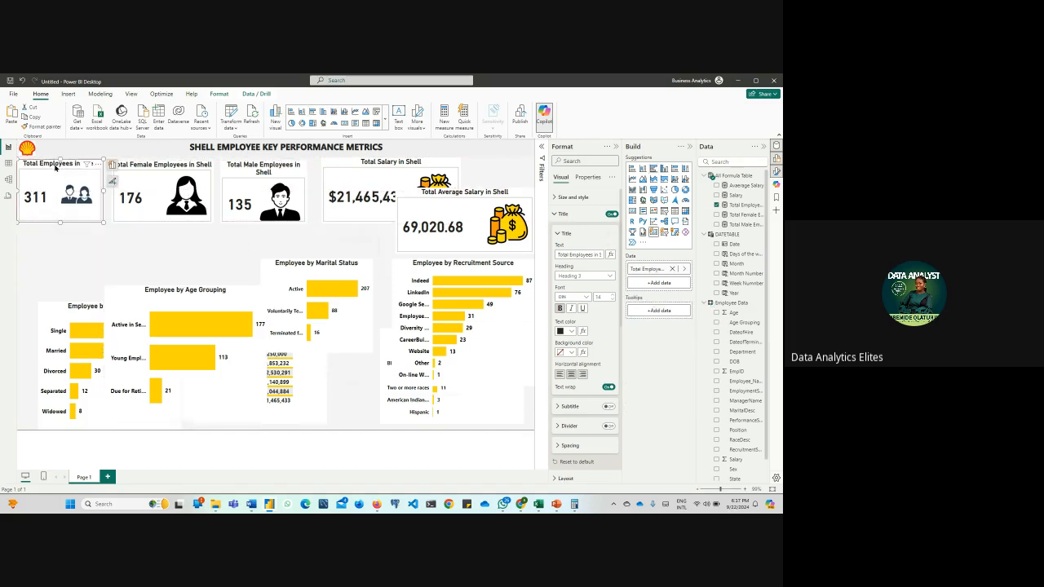
{"action": "mouse_move", "coordinate": [104, 221]}
{"action": "left_mouse_down"}
{"action": "mouse_move", "coordinate": [90, 225]}
{"action": "mouse_move", "coordinate": [114, 217]}
{"action": "left_mouse_up"}
{"action": "left_click", "coordinate": [110, 218]}
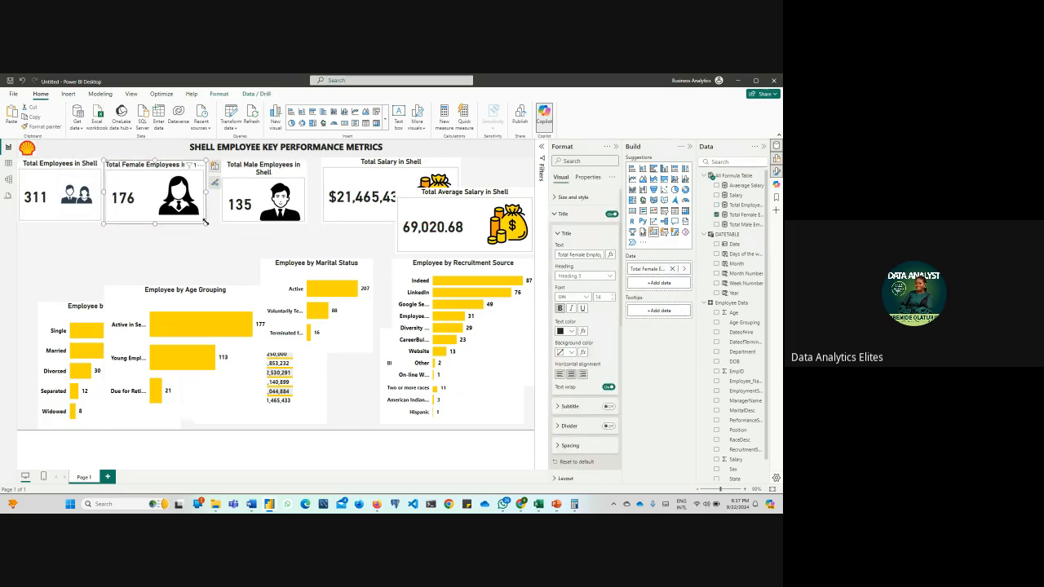
{"action": "mouse_move", "coordinate": [205, 221]}
{"action": "left_mouse_down"}
{"action": "mouse_move", "coordinate": [187, 222]}
{"action": "mouse_move", "coordinate": [208, 203]}
{"action": "mouse_move", "coordinate": [195, 203]}
{"action": "left_mouse_up"}
{"action": "left_click", "coordinate": [221, 202]}
{"action": "left_click_drag", "start_coordinate": [193, 200], "coordinate": [194, 201]}
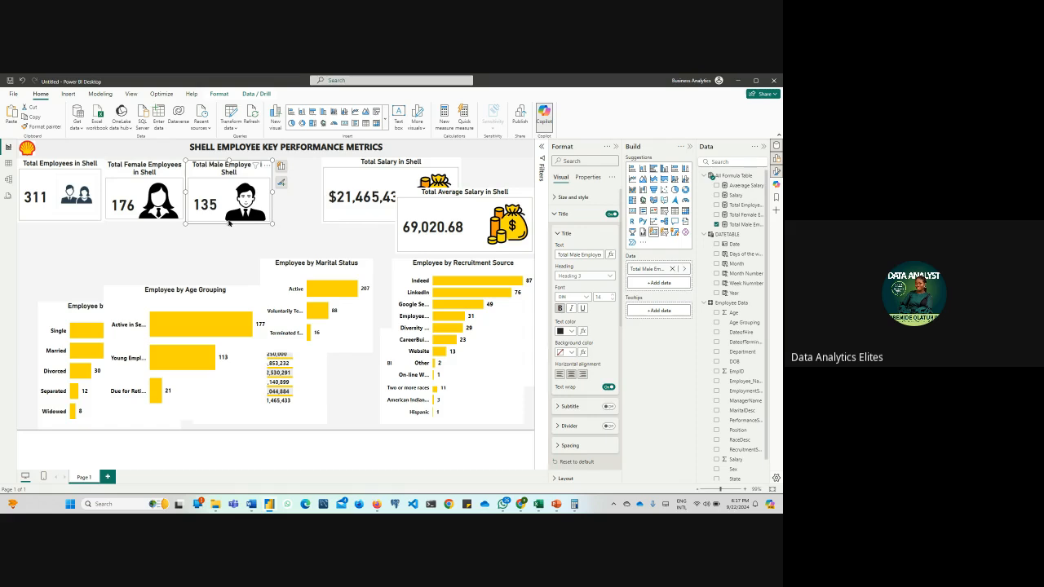
Shorten the Total Employees card slightly and raise the female and male employee cards to line up with it beneath the dashboard title
{"action": "left_click", "coordinate": [67, 219]}
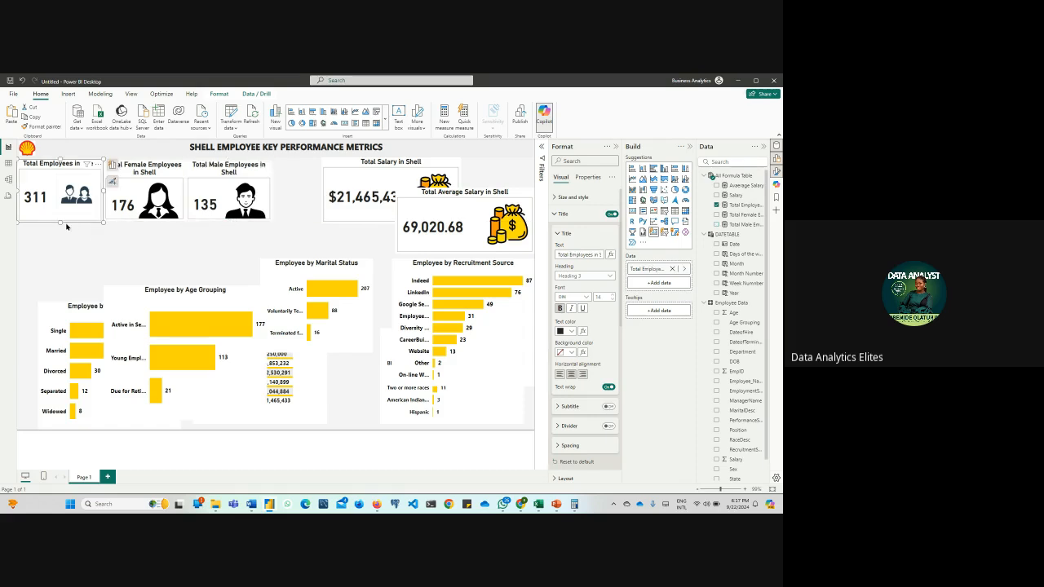
{"action": "left_click_drag", "start_coordinate": [62, 221], "coordinate": [64, 222]}
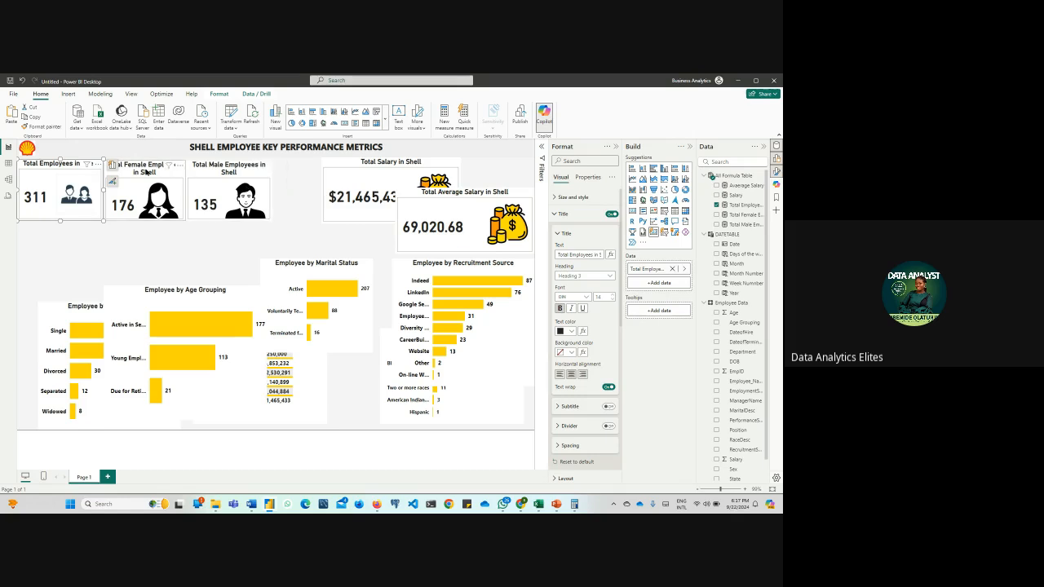
{"action": "left_click", "coordinate": [146, 171]}
{"action": "left_click_drag", "start_coordinate": [144, 160], "coordinate": [149, 161]}
{"action": "left_click", "coordinate": [232, 157]}
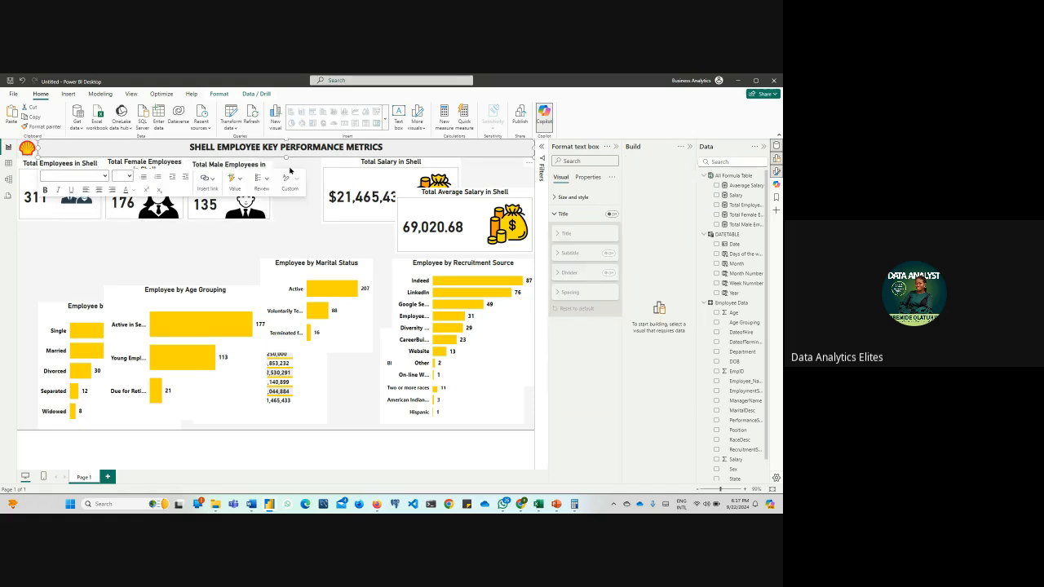
{"action": "left_click", "coordinate": [196, 164]}
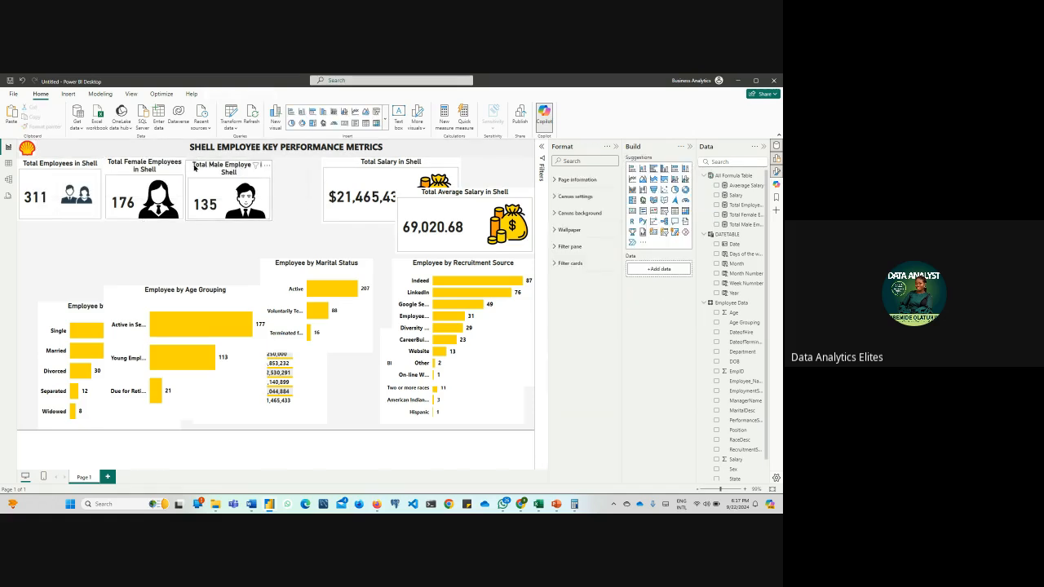
{"action": "left_click_drag", "start_coordinate": [196, 168], "coordinate": [193, 164]}
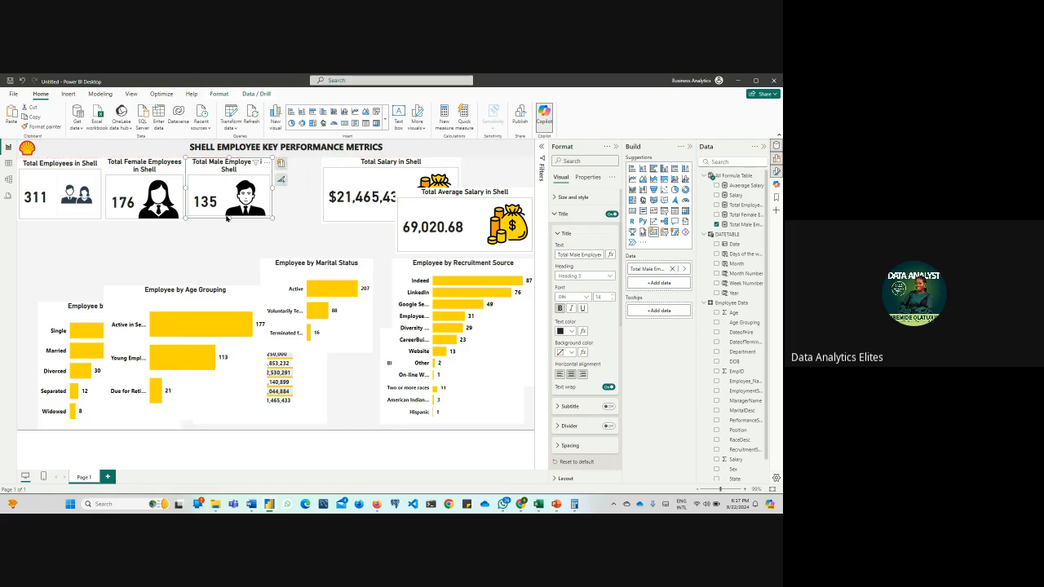
Even out the heights of the male and total employee cards and move the Total Salary card beside the Total Male Employees card
{"action": "left_click_drag", "start_coordinate": [230, 218], "coordinate": [230, 220]}
{"action": "left_click", "coordinate": [89, 221]}
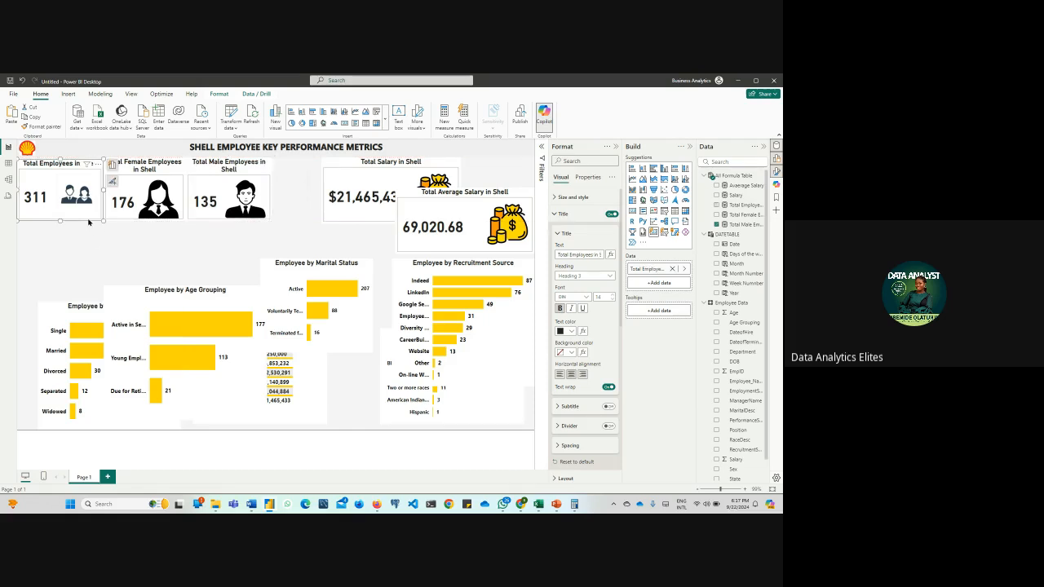
{"action": "left_click_drag", "start_coordinate": [59, 221], "coordinate": [68, 221]}
{"action": "left_click_drag", "start_coordinate": [332, 168], "coordinate": [284, 168]}
{"action": "left_click_drag", "start_coordinate": [345, 221], "coordinate": [345, 218]}
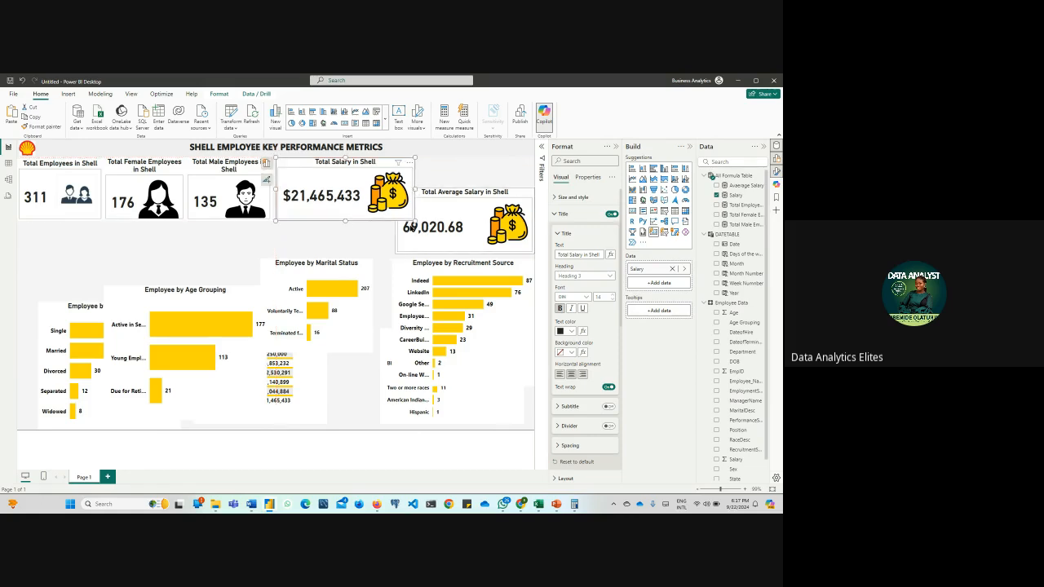
Place the Total Average Salary card beside the Total Salary card, narrow it to remove the overlap, and level both cards' edges
{"action": "left_click_drag", "start_coordinate": [416, 189], "coordinate": [453, 169]}
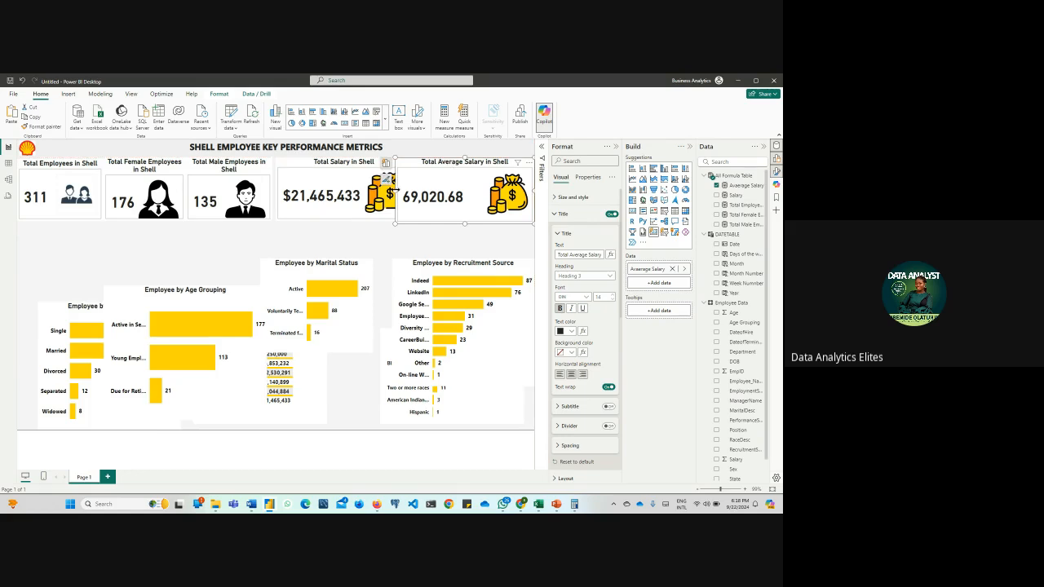
{"action": "left_click_drag", "start_coordinate": [397, 190], "coordinate": [416, 195]}
{"action": "left_click_drag", "start_coordinate": [478, 229], "coordinate": [478, 221]}
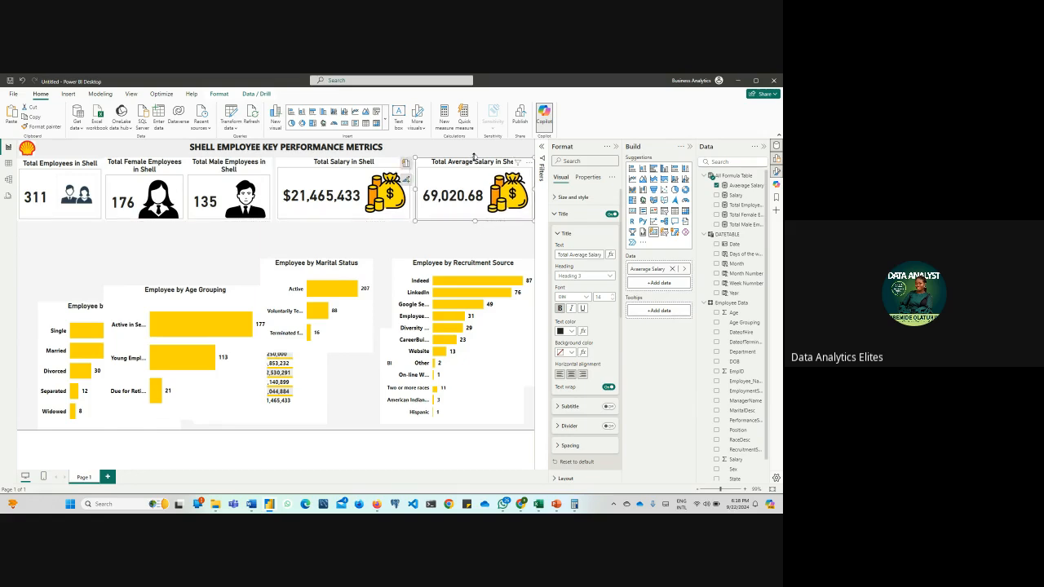
{"action": "left_click_drag", "start_coordinate": [476, 158], "coordinate": [478, 160]}
{"action": "left_click", "coordinate": [335, 162]}
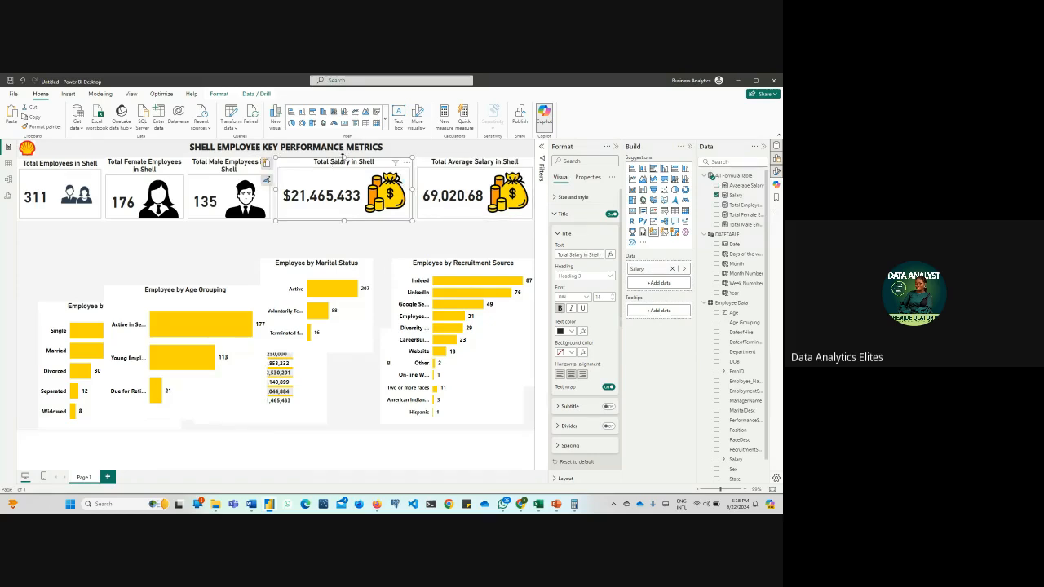
{"action": "left_click_drag", "start_coordinate": [343, 157], "coordinate": [344, 159]}
{"action": "mouse_move", "coordinate": [343, 220]}
{"action": "left_mouse_down"}
{"action": "mouse_move", "coordinate": [347, 231]}
{"action": "mouse_move", "coordinate": [345, 222]}
{"action": "left_mouse_up"}
{"action": "left_click", "coordinate": [447, 244]}
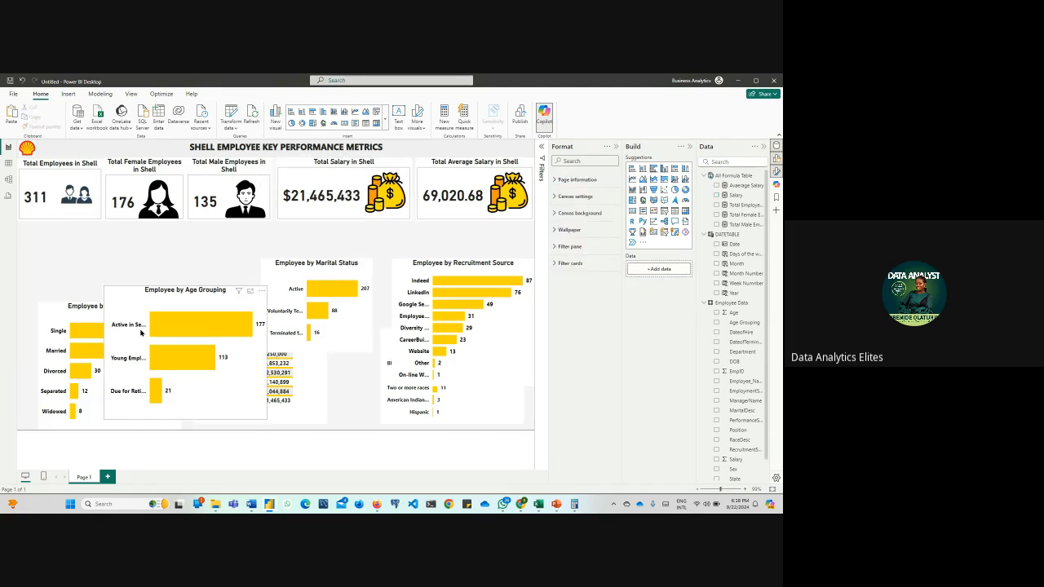
Place the marital status chart beneath the Total Employees card, narrow it slightly, and move the Age Grouping chart to the lower page area
{"action": "left_click_drag", "start_coordinate": [121, 305], "coordinate": [241, 295]}
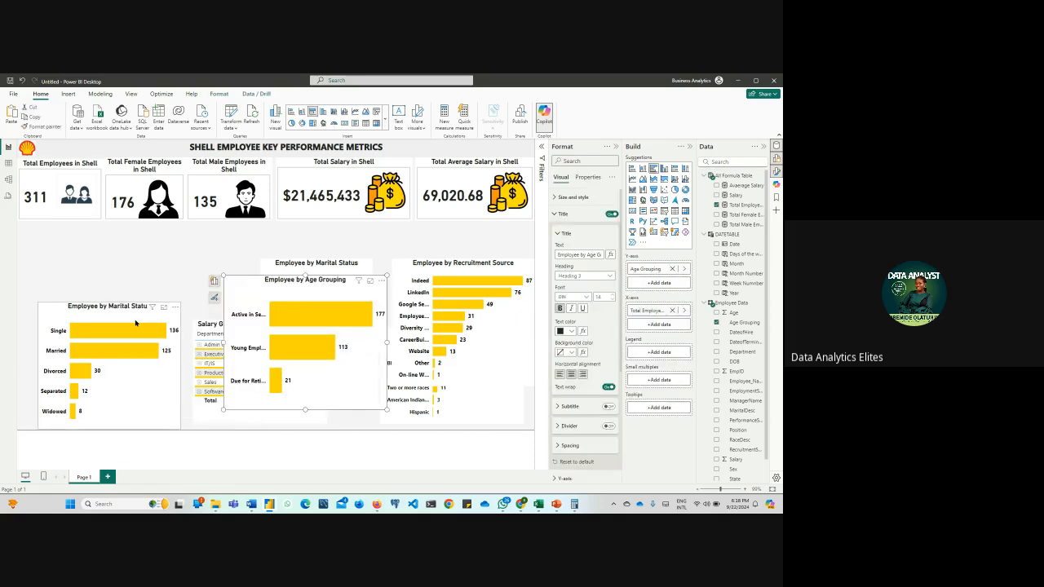
{"action": "left_click_drag", "start_coordinate": [105, 323], "coordinate": [85, 242]}
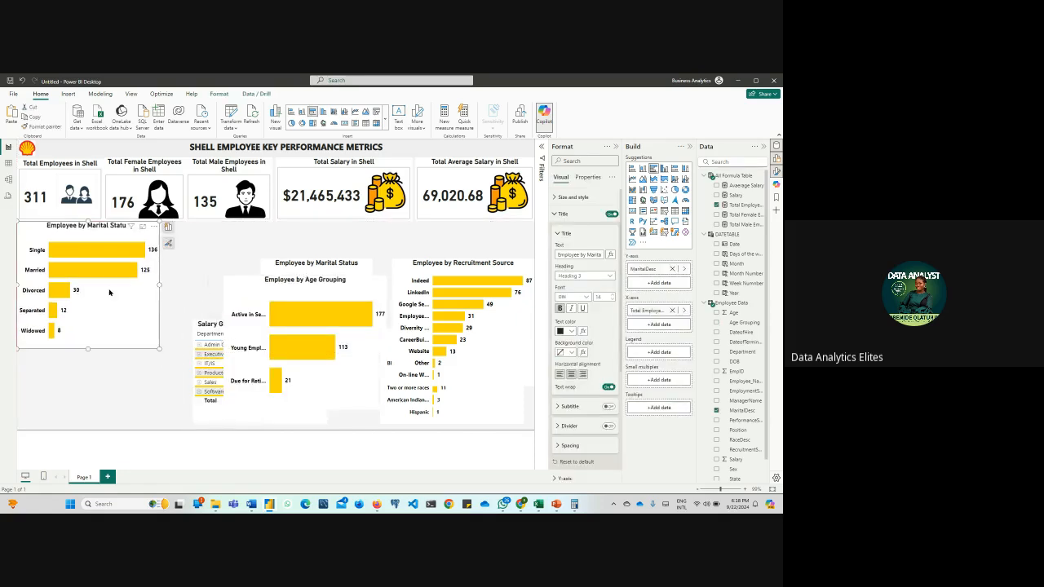
{"action": "mouse_move", "coordinate": [158, 348]}
{"action": "left_mouse_down"}
{"action": "mouse_move", "coordinate": [102, 361]}
{"action": "mouse_move", "coordinate": [145, 352]}
{"action": "left_mouse_up"}
{"action": "left_click_drag", "start_coordinate": [237, 301], "coordinate": [167, 249]}
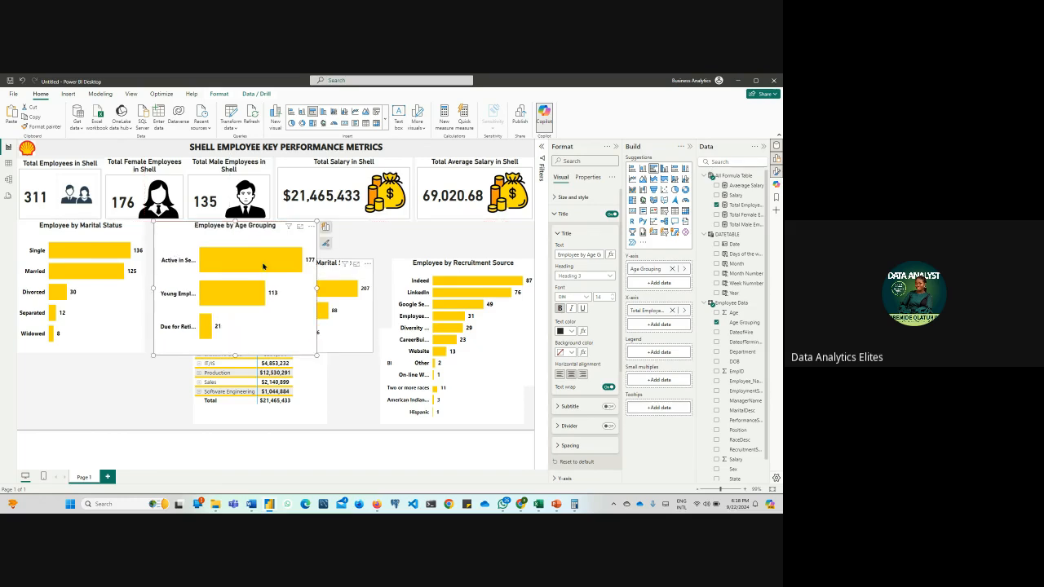
{"action": "left_click_drag", "start_coordinate": [249, 254], "coordinate": [424, 327]}
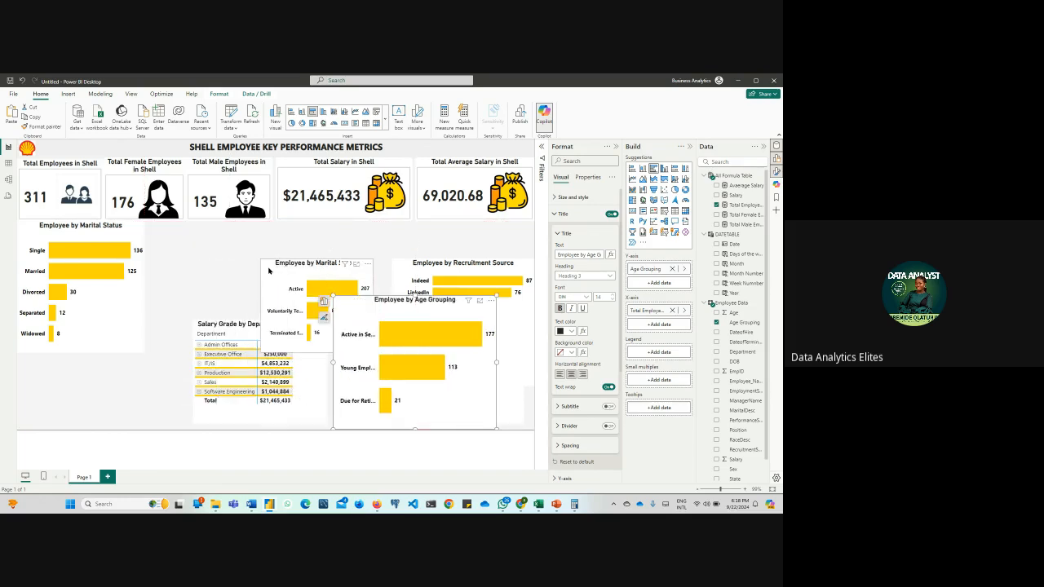
Retitle the employment status chart as Employee by Employment Status
{"action": "left_click_drag", "start_coordinate": [270, 276], "coordinate": [243, 271]}
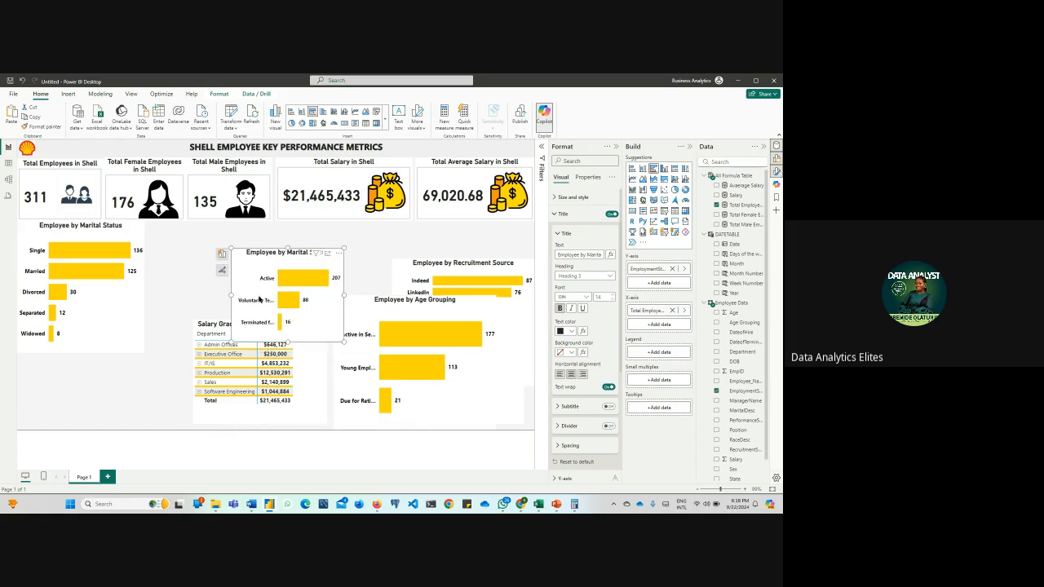
{"action": "left_click", "coordinate": [222, 254]}
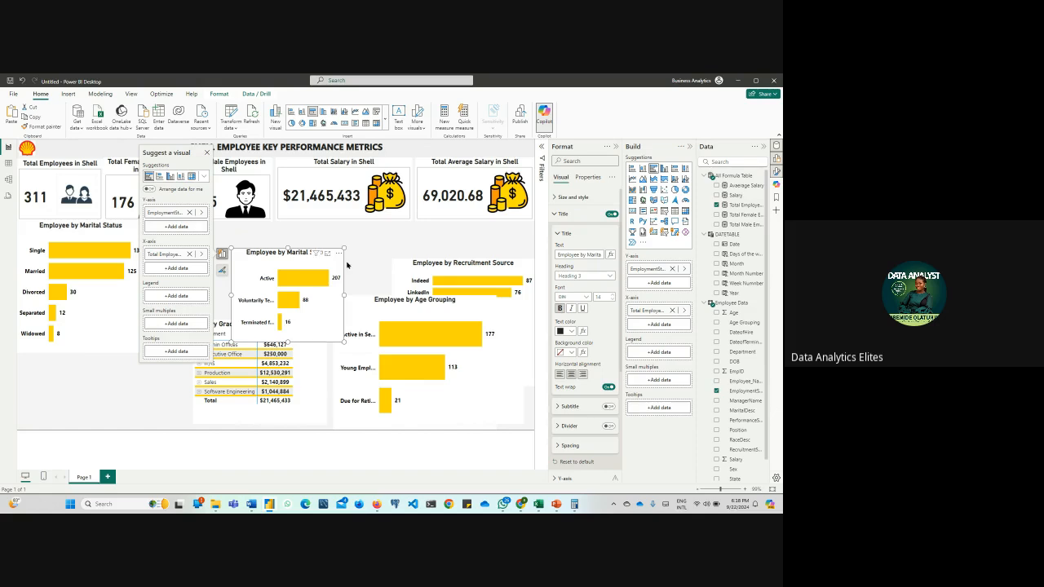
{"action": "left_click", "coordinate": [596, 255]}
{"action": "key", "text": "BackSpace"}
{"action": "key", "text": "BackSpace"}
{"action": "key", "text": "BackSpace"}
{"action": "key", "text": "BackSpace"}
{"action": "key", "text": "BackSpace"}
{"action": "key", "text": "BackSpace"}
{"action": "key", "text": "BackSpace"}
{"action": "key", "text": "BackSpace"}
{"action": "key", "text": "BackSpace"}
{"action": "key", "text": "BackSpace"}
{"action": "key", "text": "BackSpace"}
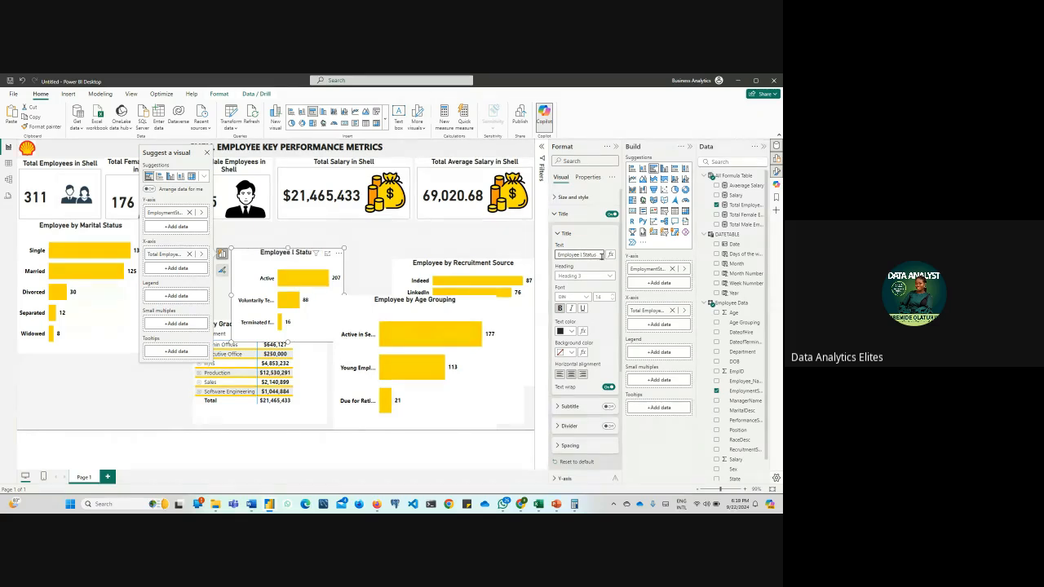
{"action": "type", "text": "by Employmen"}
{"action": "type", "text": "tent"}
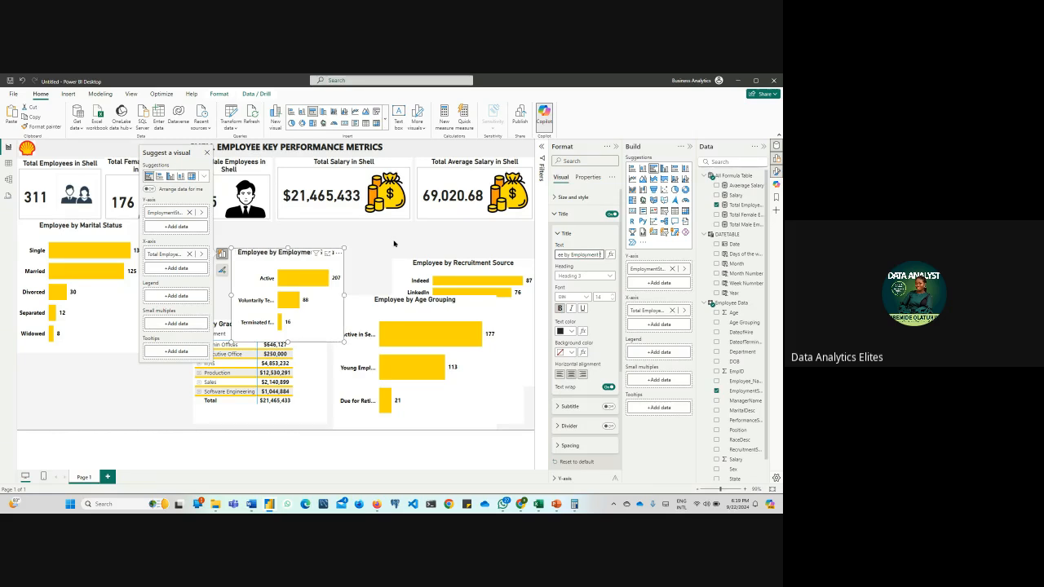
{"action": "left_click", "coordinate": [361, 261]}
Place the employment status chart beside the marital status chart and enlarge it to the same height, moving the salary matrix aside
{"action": "left_click_drag", "start_coordinate": [245, 262], "coordinate": [160, 236]}
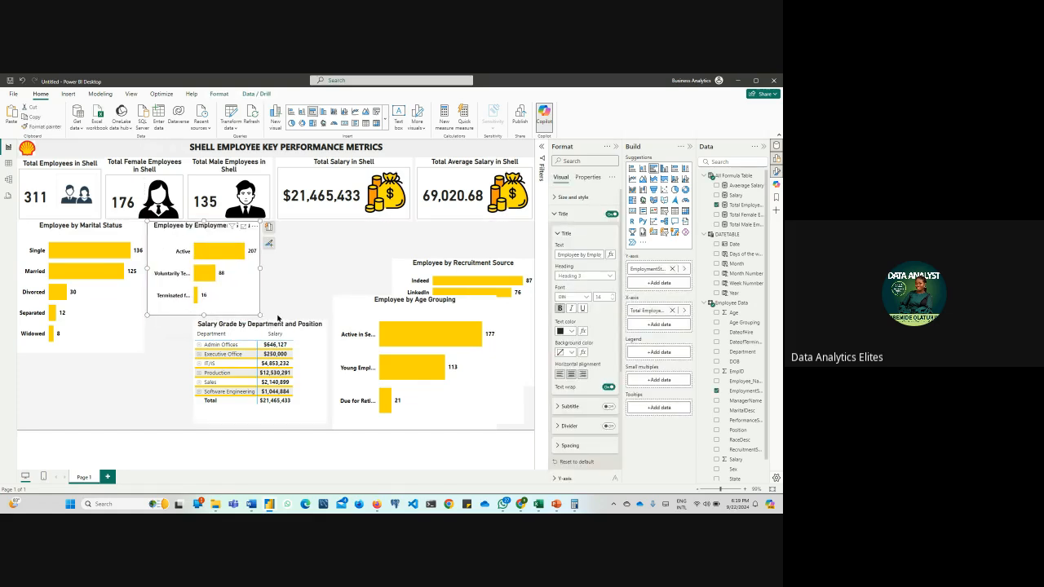
{"action": "left_click_drag", "start_coordinate": [201, 323], "coordinate": [294, 278]}
{"action": "left_click", "coordinate": [223, 310]}
{"action": "left_click_drag", "start_coordinate": [260, 315], "coordinate": [276, 353]}
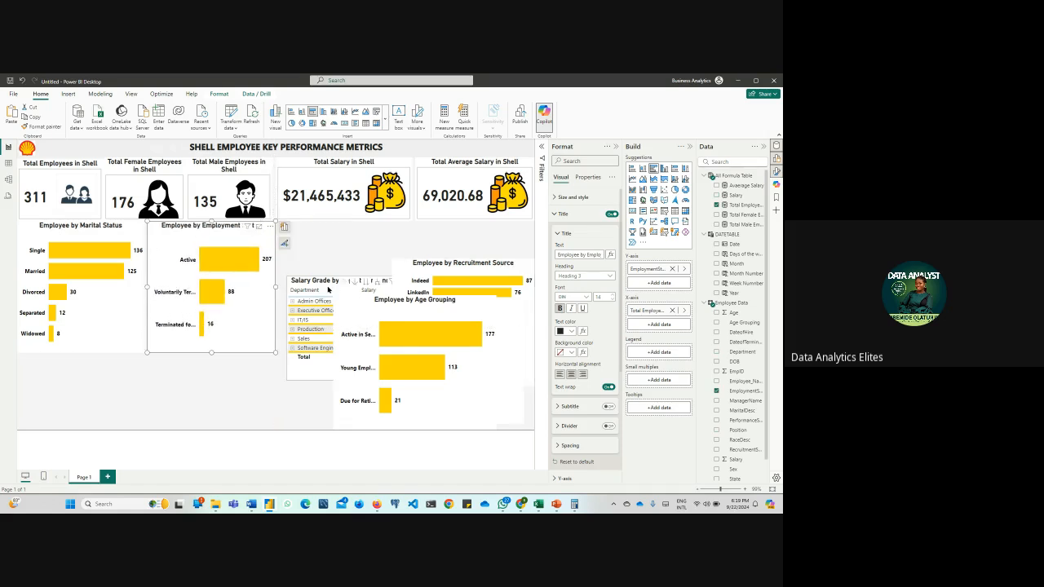
Move the salary matrix to the page's lower-left corner and the recruitment source chart to the lower middle of the page
{"action": "left_click_drag", "start_coordinate": [328, 289], "coordinate": [47, 385]}
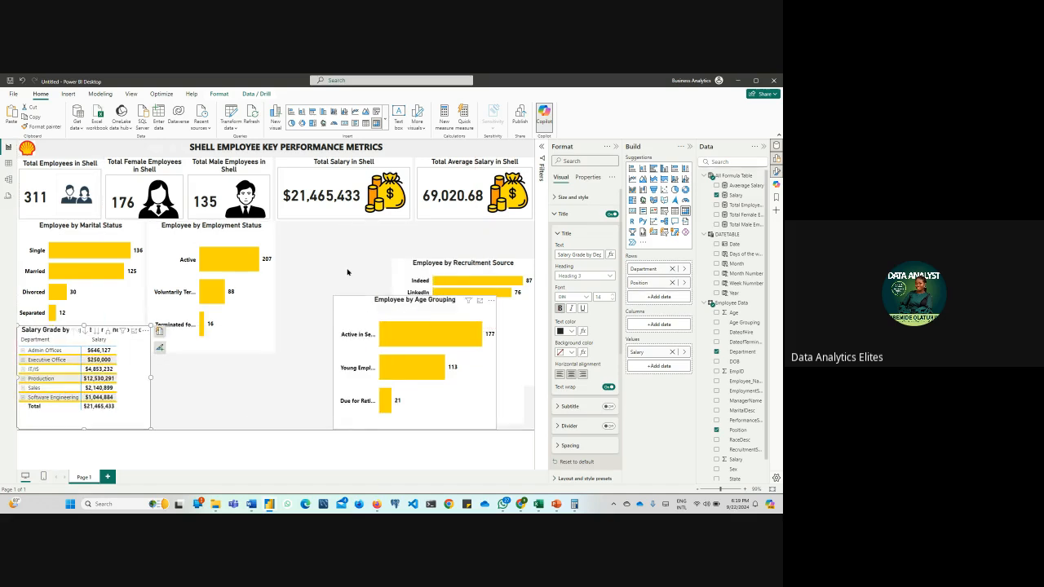
{"action": "left_click_drag", "start_coordinate": [367, 333], "coordinate": [157, 351]}
{"action": "left_click_drag", "start_coordinate": [432, 269], "coordinate": [236, 313]}
Place the race distribution chart beside the employment status chart and shrink the Age Grouping chart to fit beneath the Total Average Salary card
{"action": "left_click_drag", "start_coordinate": [398, 344], "coordinate": [290, 233]}
{"action": "left_click_drag", "start_coordinate": [202, 329], "coordinate": [447, 264]}
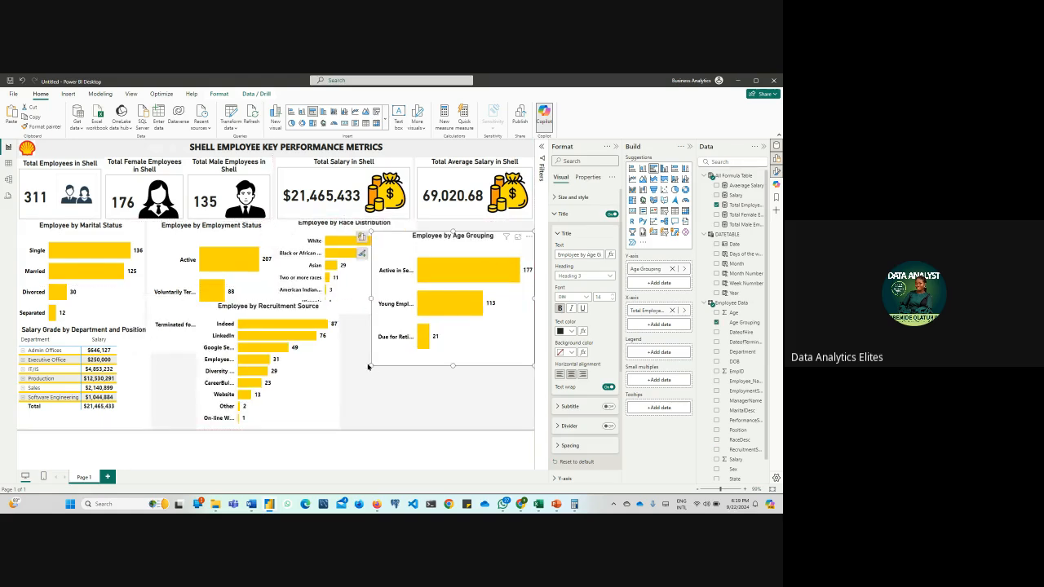
{"action": "left_click_drag", "start_coordinate": [371, 367], "coordinate": [448, 322]}
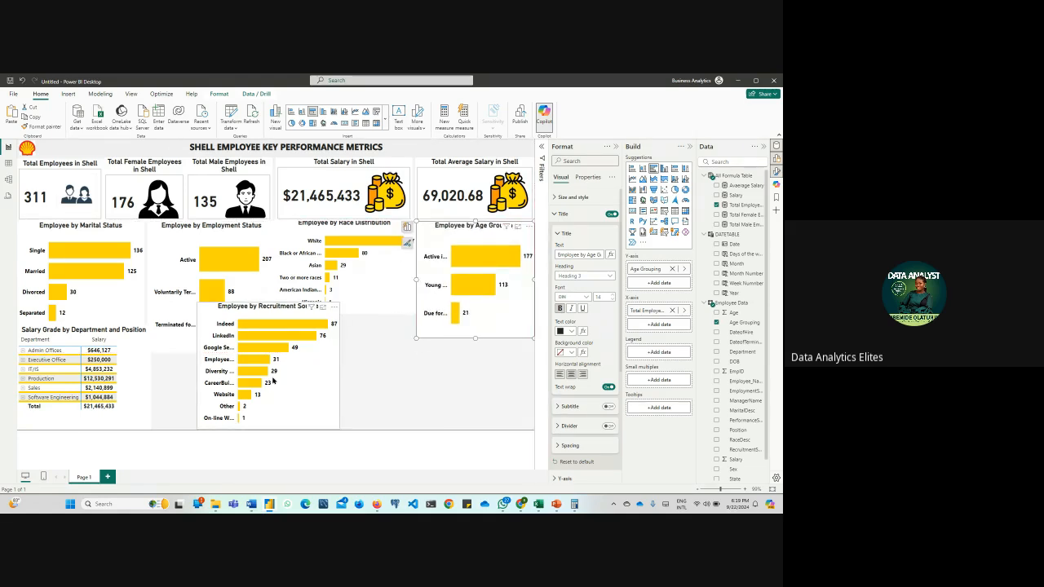
Shrink the recruitment source chart and place it beneath the Age Grouping chart, and make the race distribution chart taller to match its row
{"action": "left_click", "coordinate": [273, 381]}
{"action": "left_click_drag", "start_coordinate": [196, 301], "coordinate": [230, 347]}
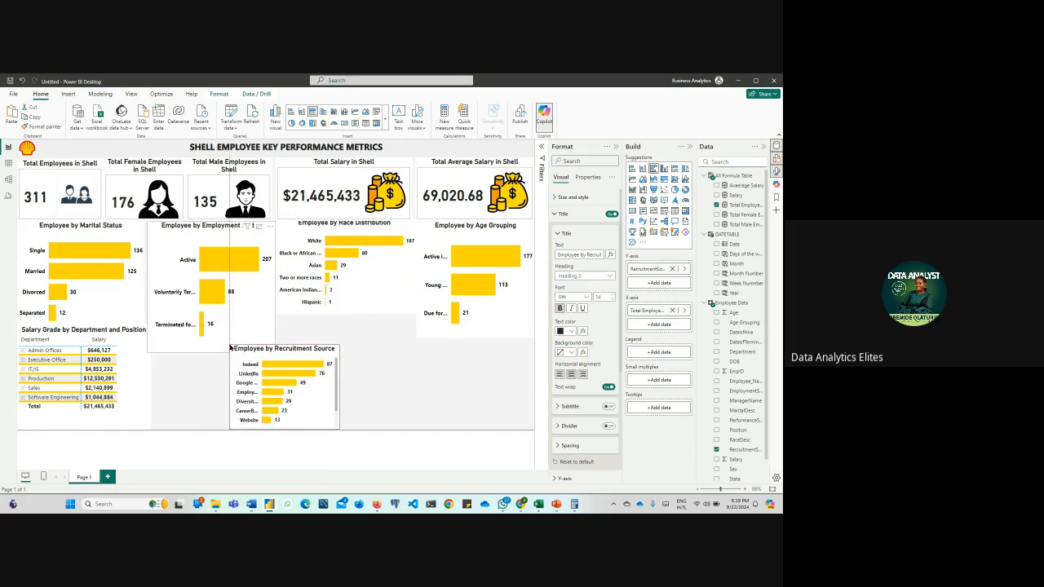
{"action": "left_click_drag", "start_coordinate": [312, 407], "coordinate": [506, 402]}
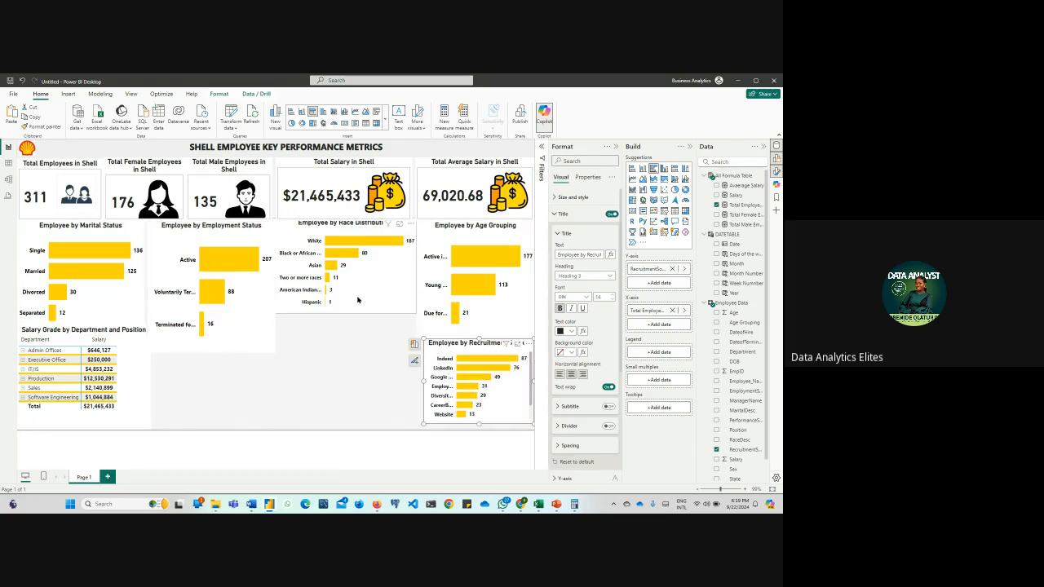
{"action": "left_click_drag", "start_coordinate": [357, 299], "coordinate": [357, 356]}
{"action": "left_click", "coordinate": [361, 390]}
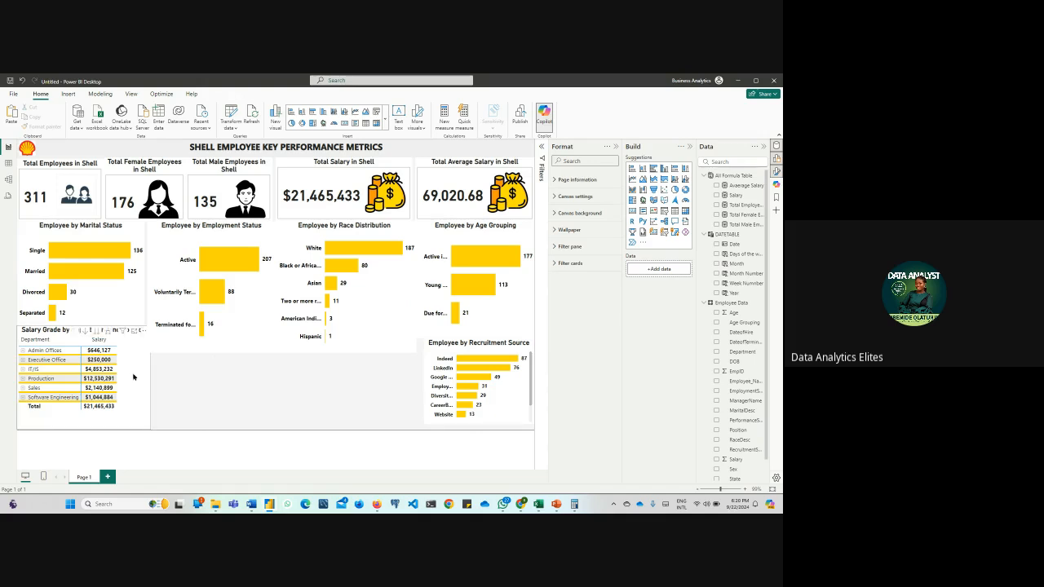
Swap the salary matrix and marital status chart, putting the matrix beneath the Total Employees card and the chart at the page bottom
{"action": "left_click_drag", "start_coordinate": [135, 378], "coordinate": [174, 378]}
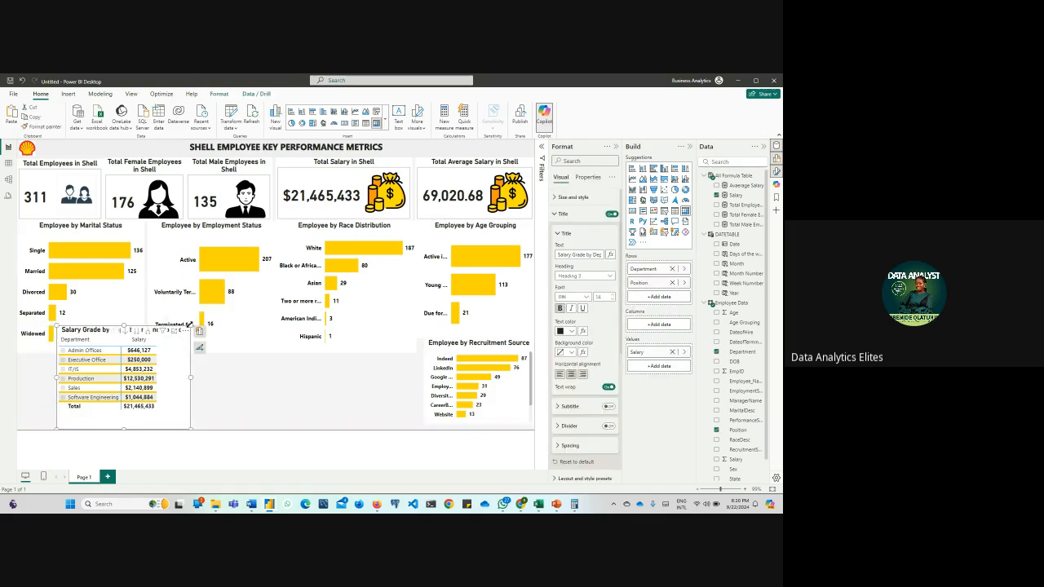
{"action": "left_click_drag", "start_coordinate": [188, 331], "coordinate": [191, 349]}
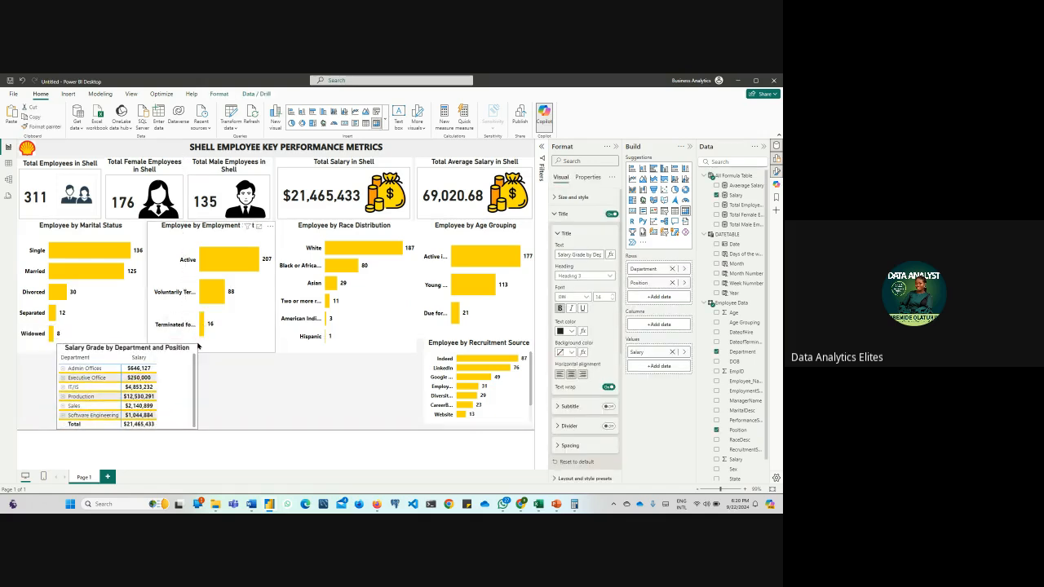
{"action": "left_click_drag", "start_coordinate": [175, 391], "coordinate": [249, 290]}
{"action": "left_click_drag", "start_coordinate": [94, 343], "coordinate": [96, 421]}
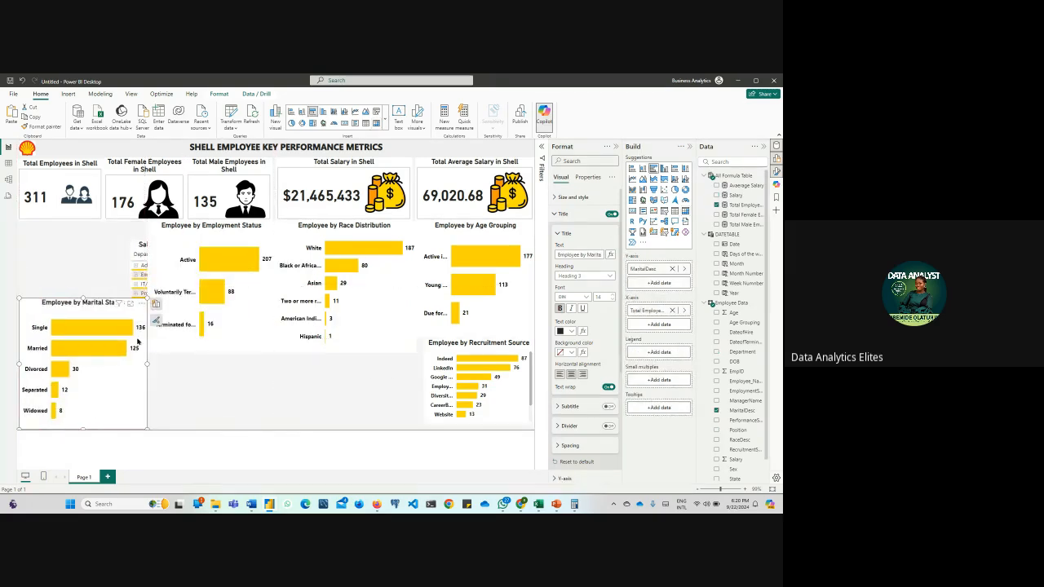
{"action": "left_click", "coordinate": [135, 244]}
{"action": "left_click_drag", "start_coordinate": [136, 247], "coordinate": [23, 224]}
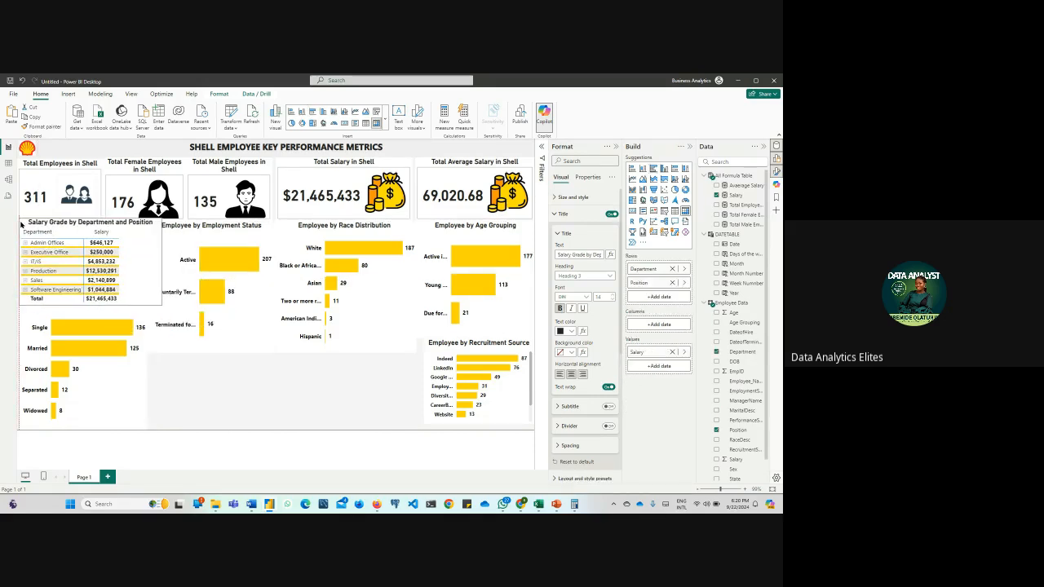
Narrow and shorten the salary matrix along the page's left edge and enlarge the marital status chart to fill the space beneath it
{"action": "left_click_drag", "start_coordinate": [162, 261], "coordinate": [144, 263]}
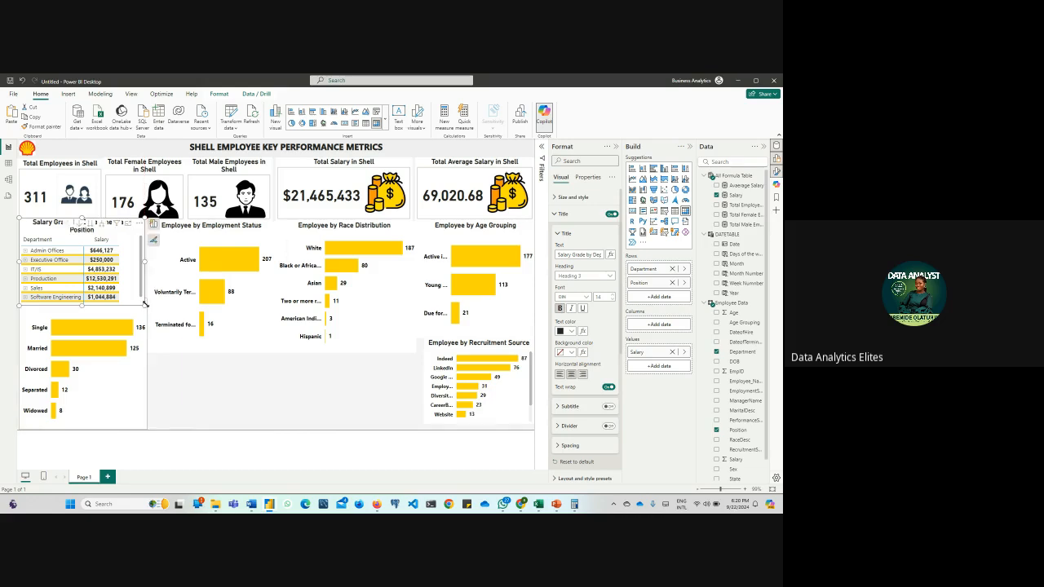
{"action": "left_click_drag", "start_coordinate": [145, 307], "coordinate": [147, 299]}
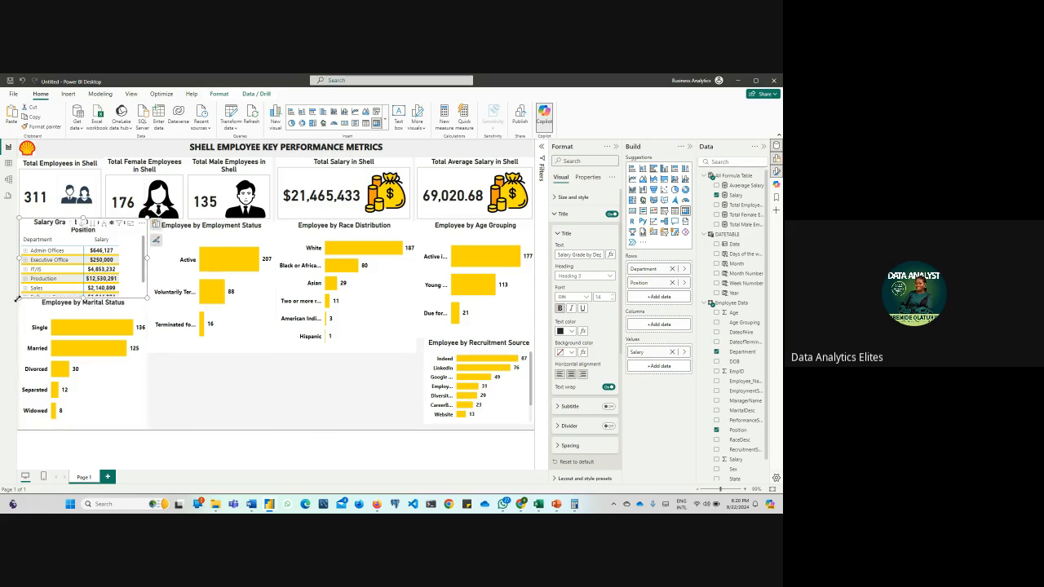
{"action": "left_click_drag", "start_coordinate": [17, 300], "coordinate": [16, 285]}
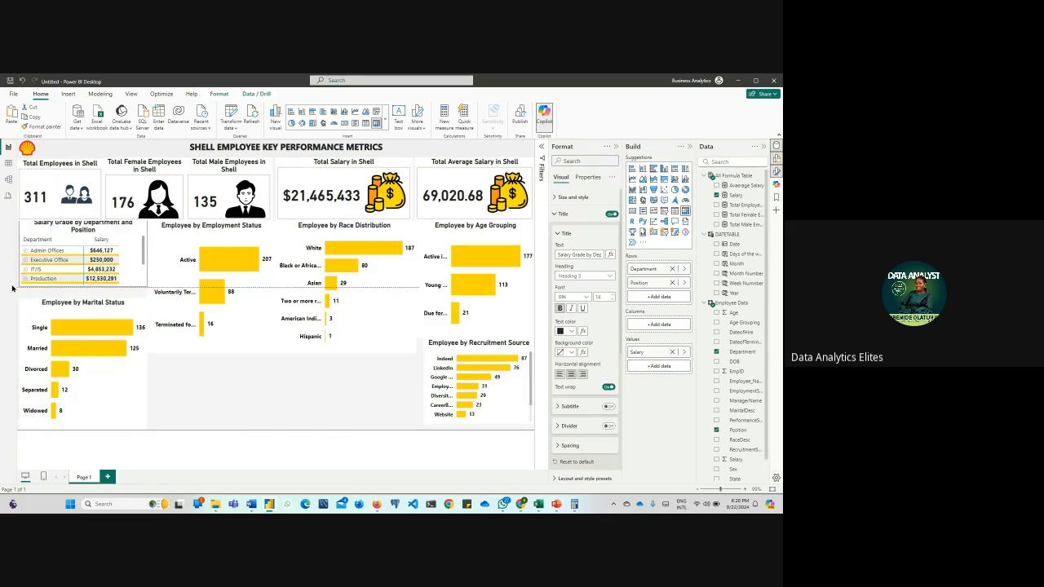
{"action": "left_click", "coordinate": [19, 252]}
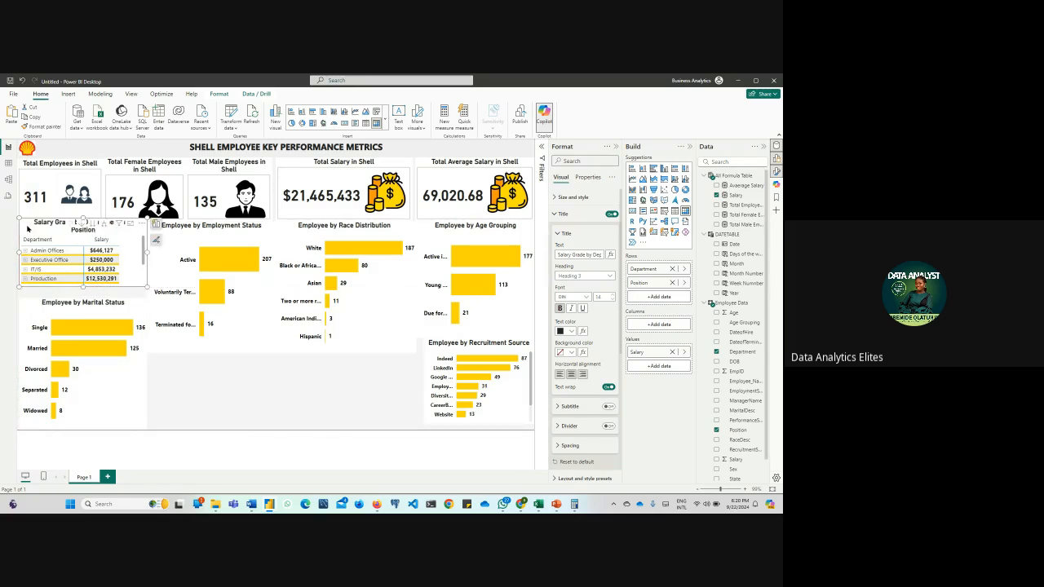
{"action": "left_click_drag", "start_coordinate": [23, 229], "coordinate": [26, 229]}
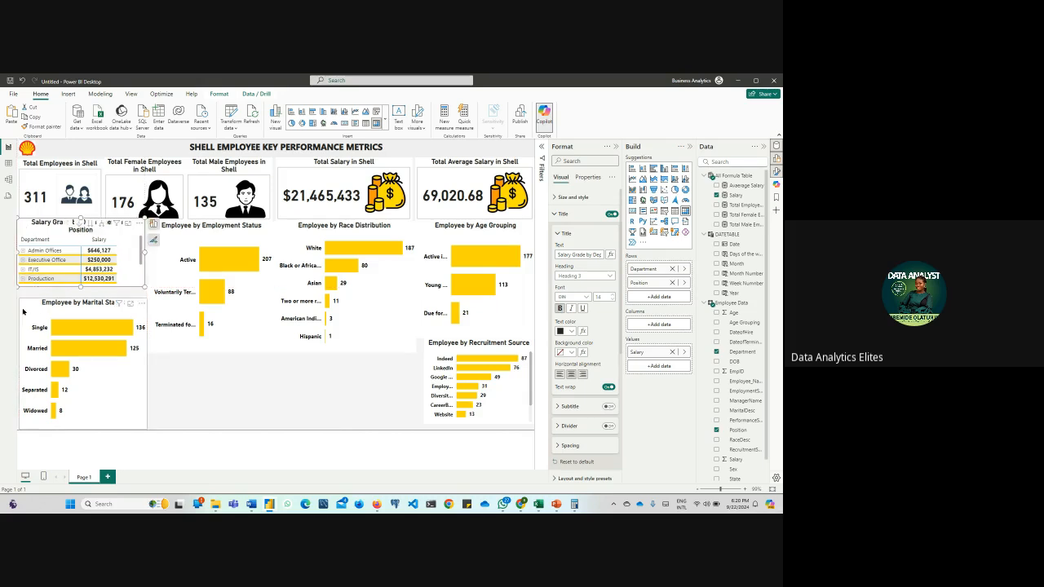
{"action": "left_click_drag", "start_coordinate": [23, 311], "coordinate": [16, 305]}
{"action": "left_click_drag", "start_coordinate": [146, 426], "coordinate": [151, 430]}
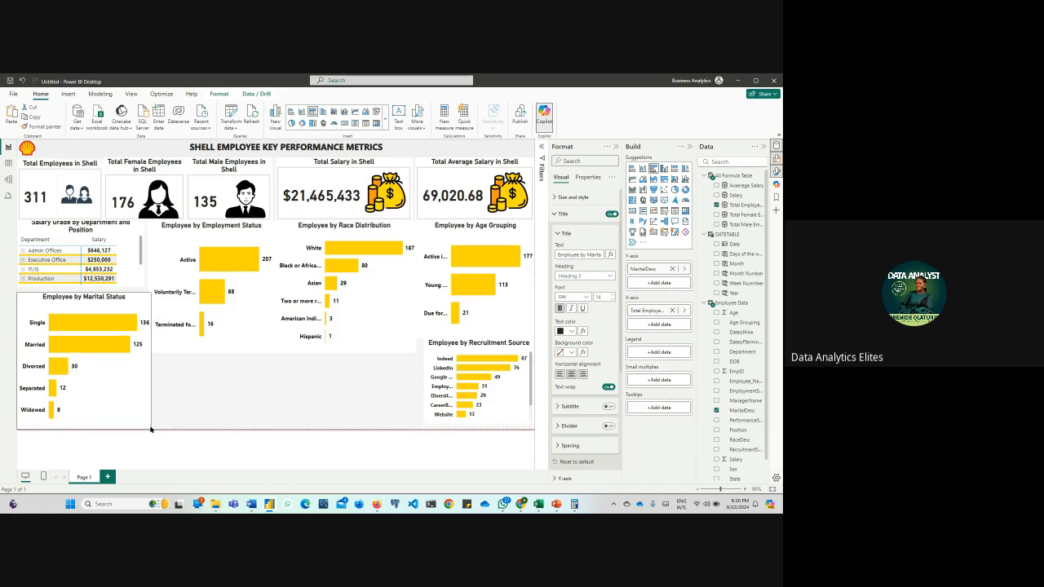
Try shortening the Employee by Employment Status chart from its lower edge and undo the resize
{"action": "left_click", "coordinate": [240, 337]}
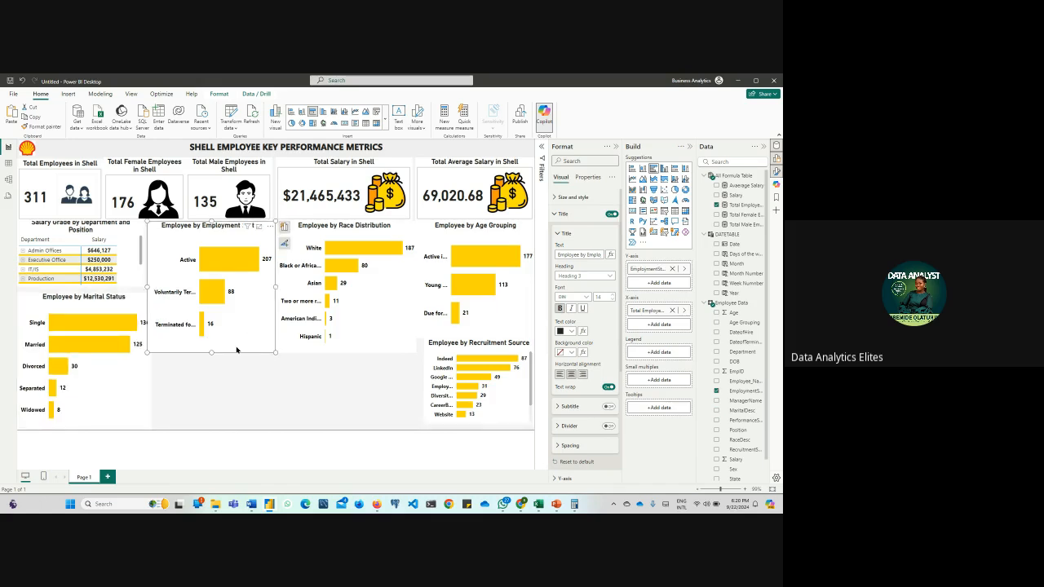
{"action": "mouse_move", "coordinate": [211, 352]}
{"action": "left_mouse_down"}
{"action": "mouse_move", "coordinate": [209, 306]}
{"action": "mouse_move", "coordinate": [220, 341]}
{"action": "left_mouse_up"}
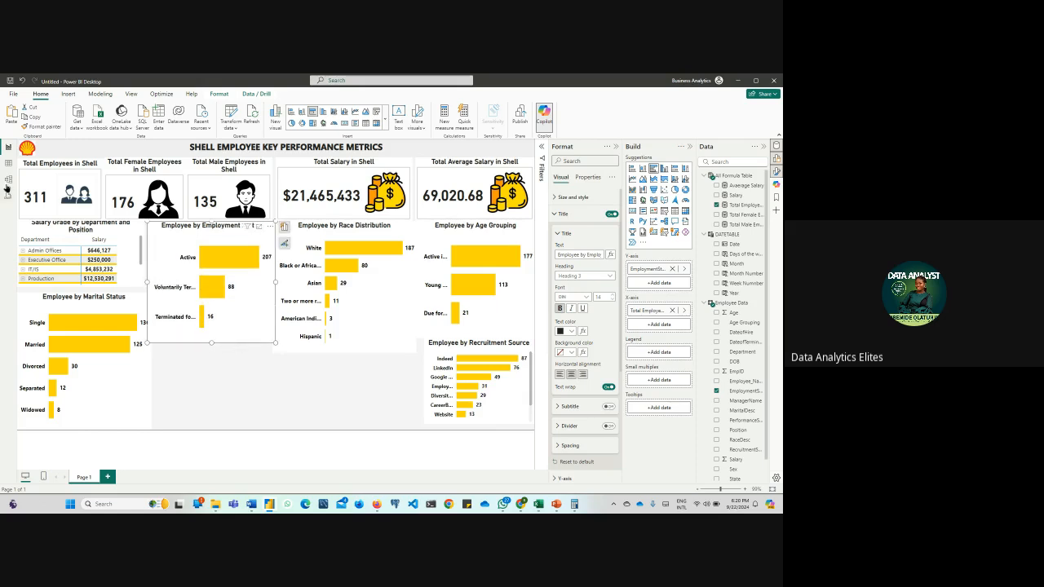
{"action": "left_click", "coordinate": [22, 84]}
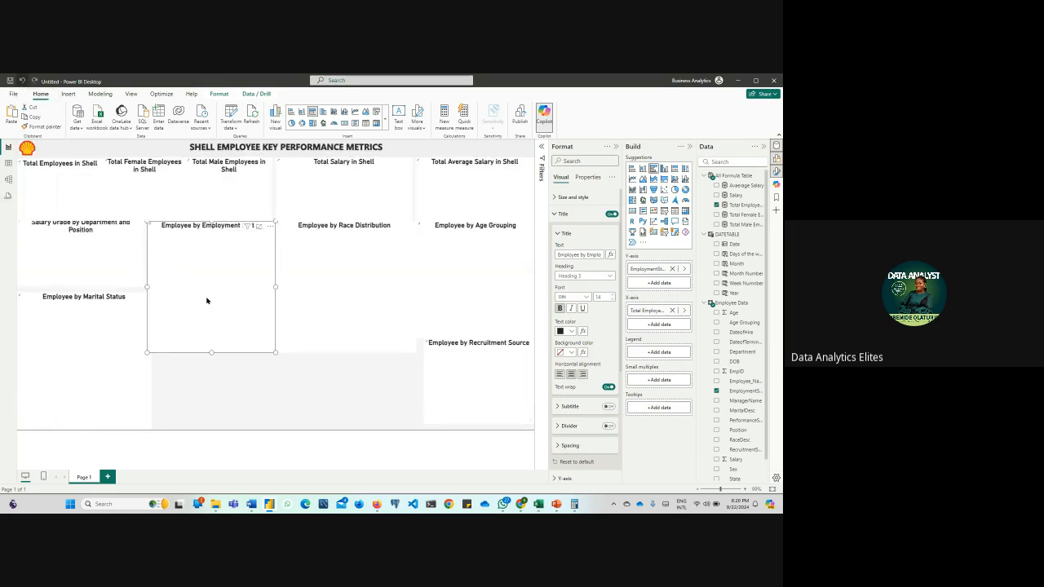
Shorten the Employment Status chart and fit an enlarged Recruitment Source chart beneath it, beside a slightly narrower Marital Status chart
{"action": "left_click_drag", "start_coordinate": [275, 351], "coordinate": [273, 289]}
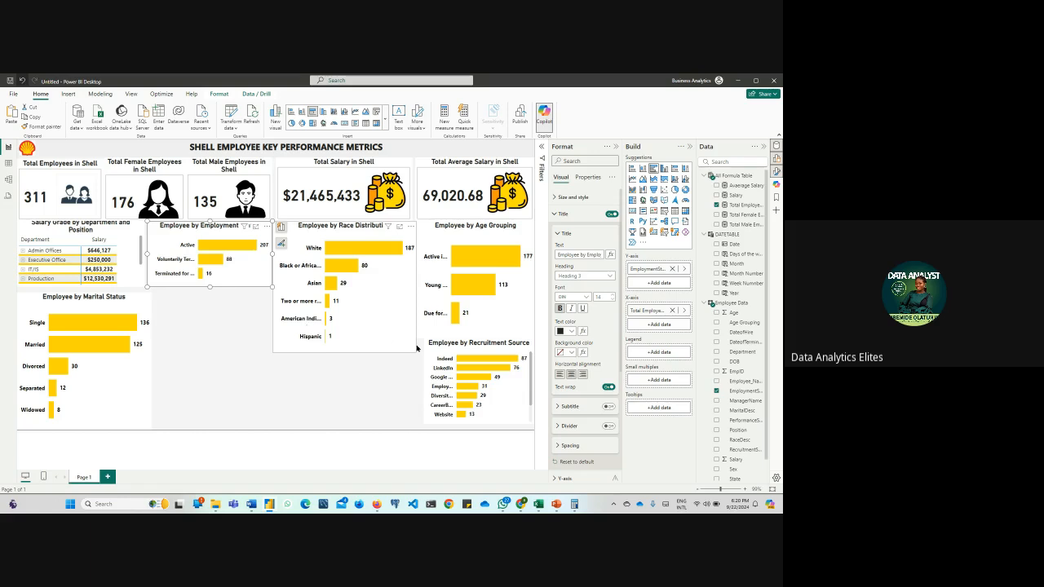
{"action": "left_click_drag", "start_coordinate": [430, 347], "coordinate": [165, 305]}
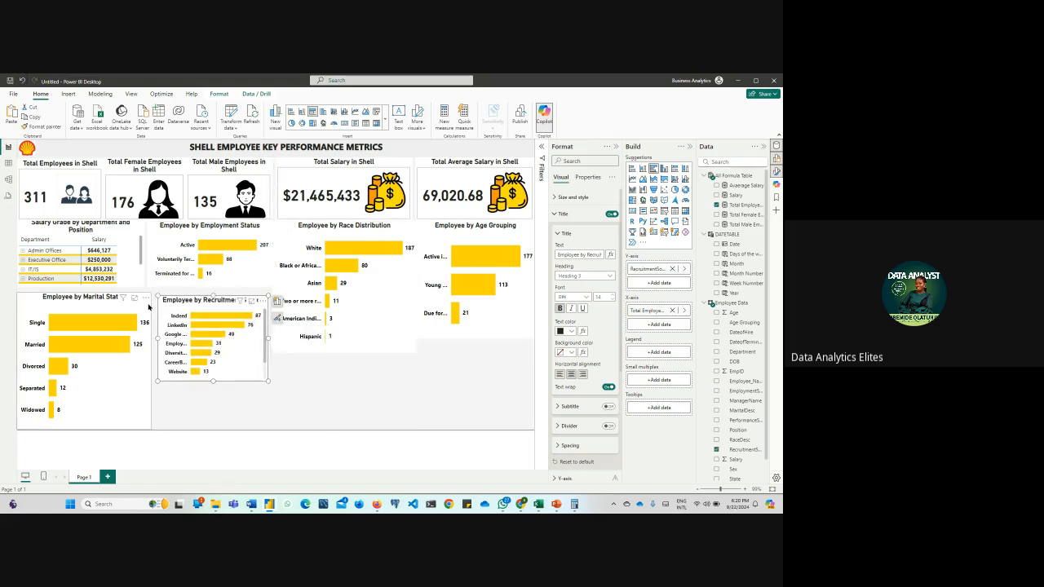
{"action": "right_click", "coordinate": [147, 305]}
{"action": "left_click", "coordinate": [146, 421]}
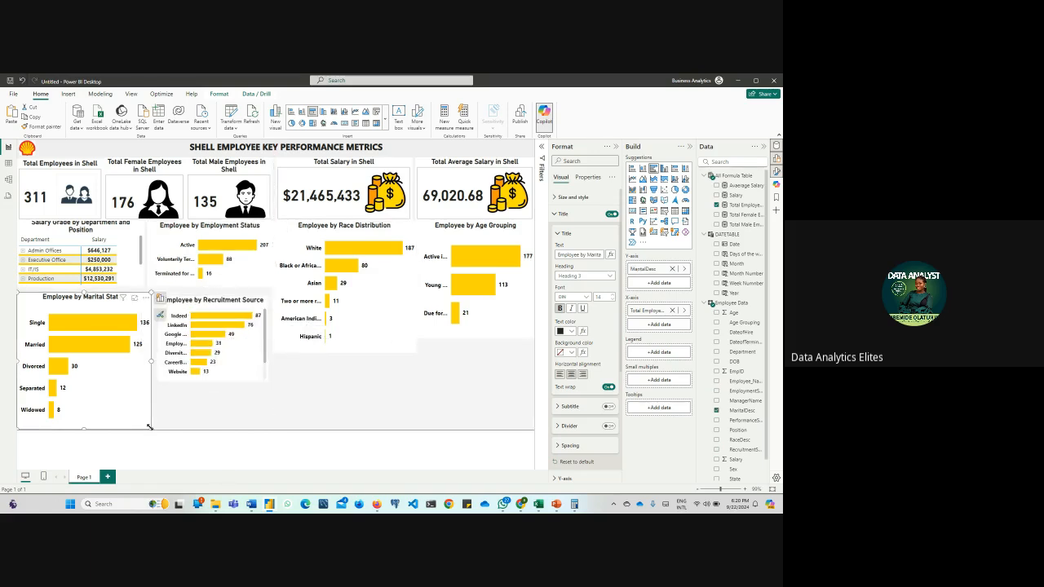
{"action": "left_click_drag", "start_coordinate": [151, 429], "coordinate": [147, 429]}
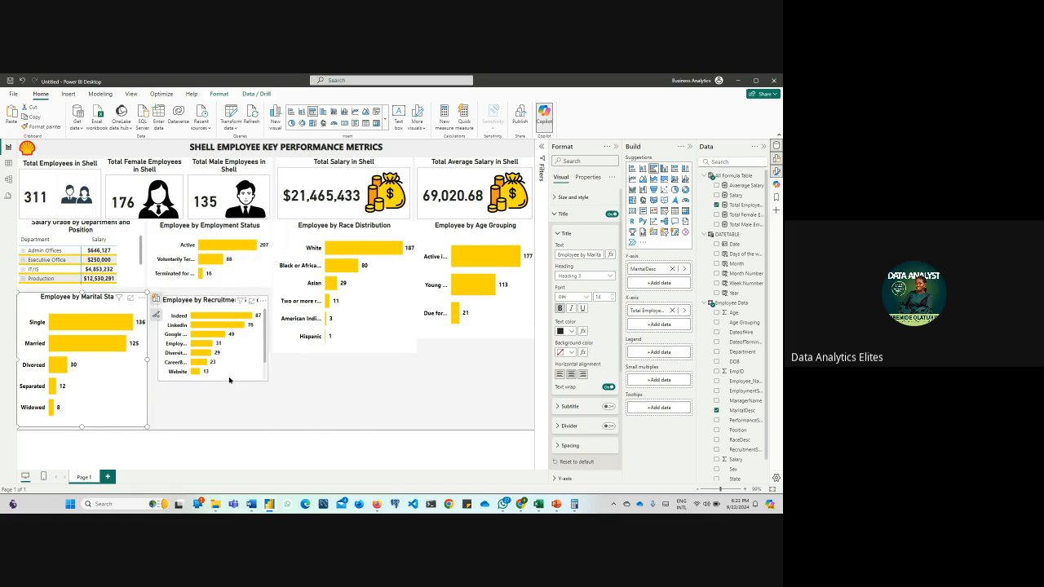
{"action": "left_click_drag", "start_coordinate": [230, 380], "coordinate": [278, 431]}
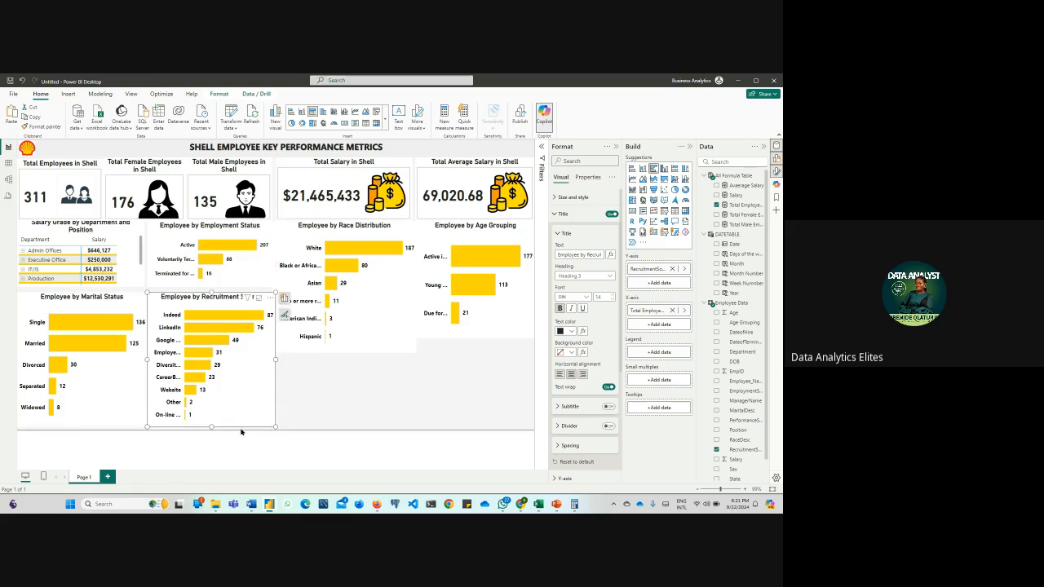
Try placing a shortened Race Distribution chart at the page bottom and the Age Grouping chart beneath the Total Salary card
{"action": "left_click", "coordinate": [348, 346]}
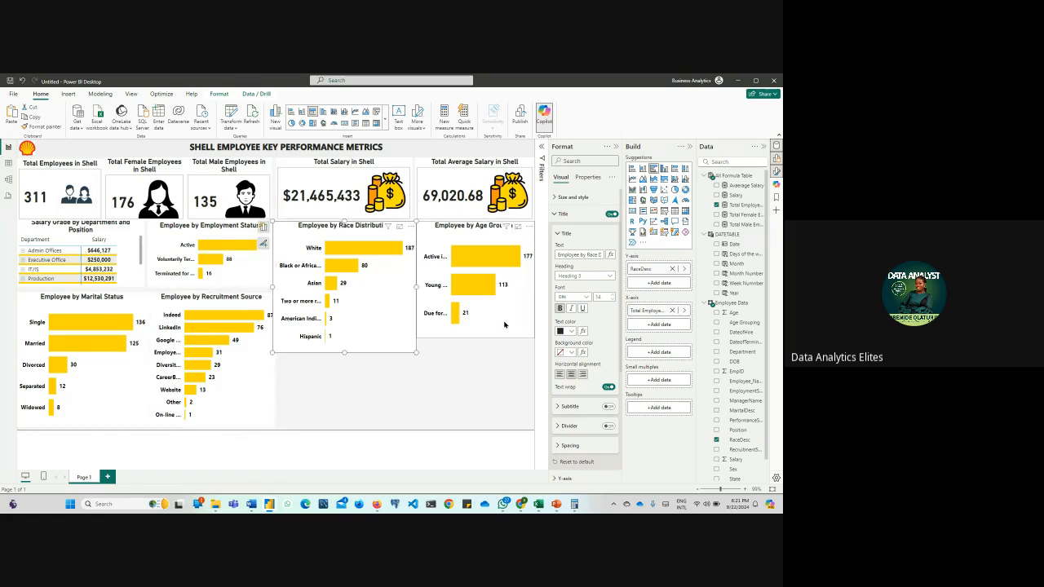
{"action": "left_click", "coordinate": [504, 324]}
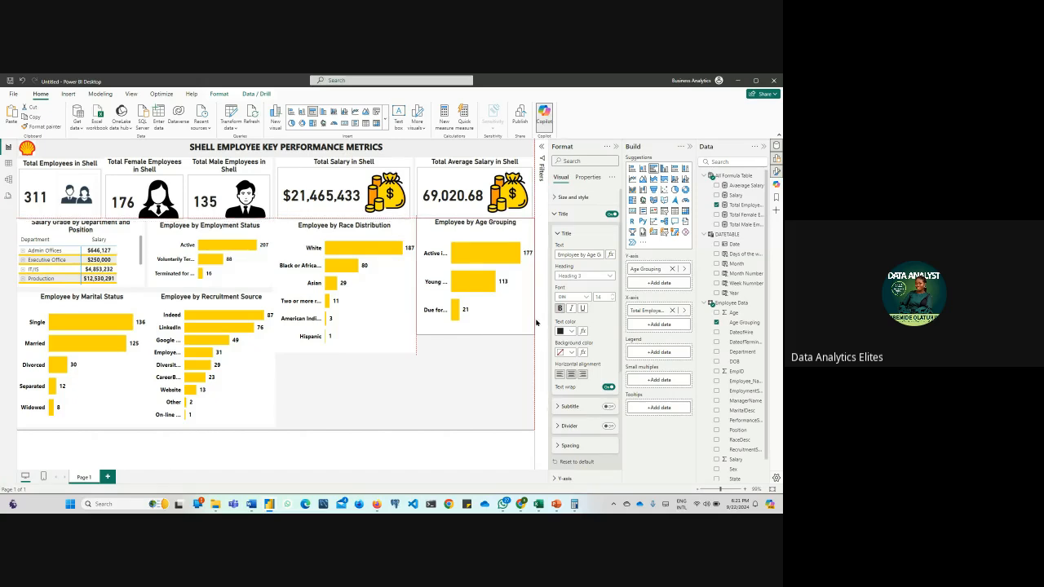
{"action": "left_click", "coordinate": [381, 349]}
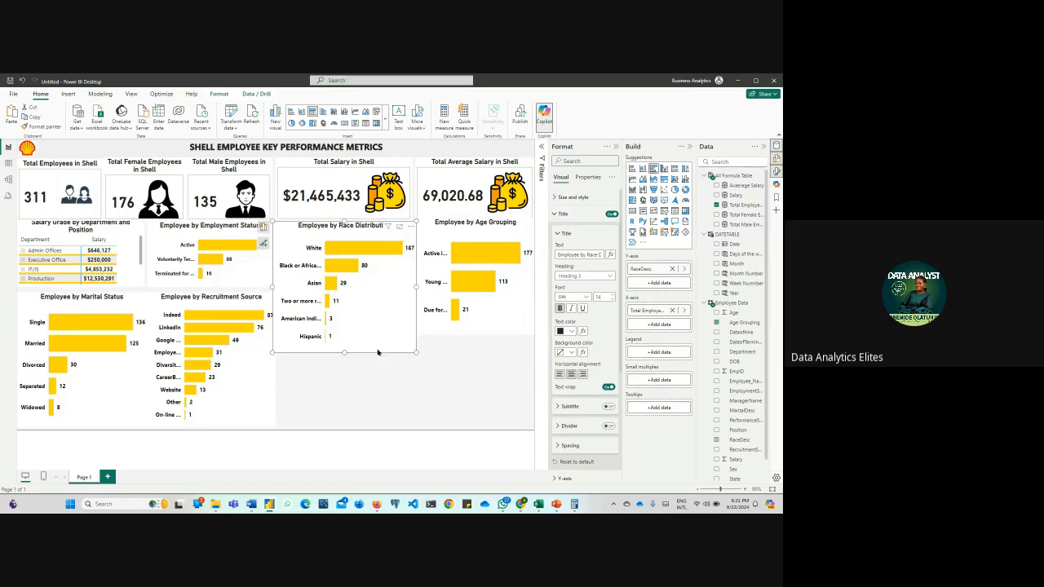
{"action": "left_click_drag", "start_coordinate": [416, 353], "coordinate": [436, 434]}
{"action": "left_click_drag", "start_coordinate": [428, 236], "coordinate": [321, 237]}
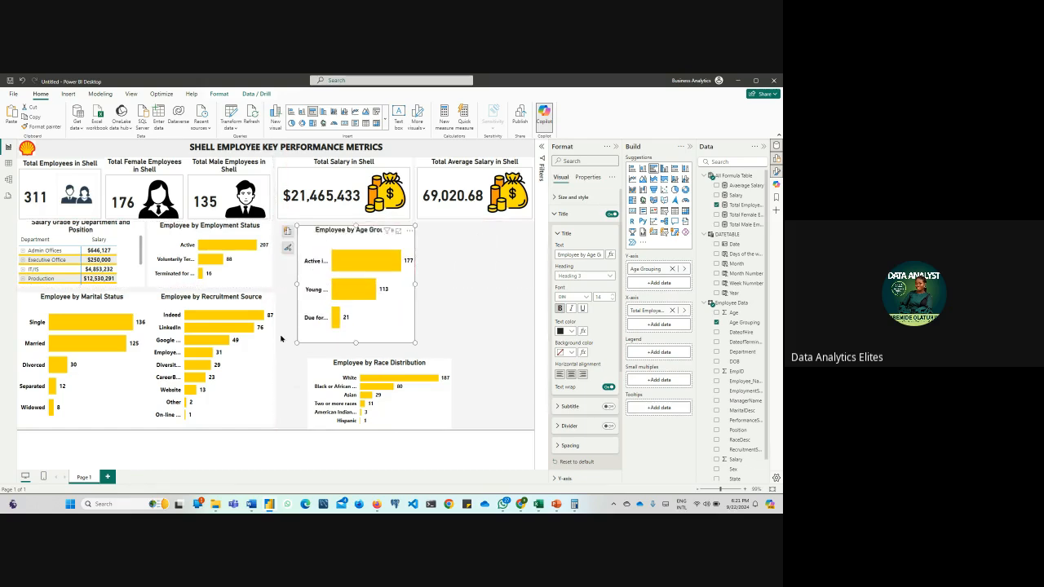
Narrow the Recruitment Source chart to line up with the Employment Status chart, and trim the Marital Status chart to leave a gap
{"action": "left_click", "coordinate": [274, 371]}
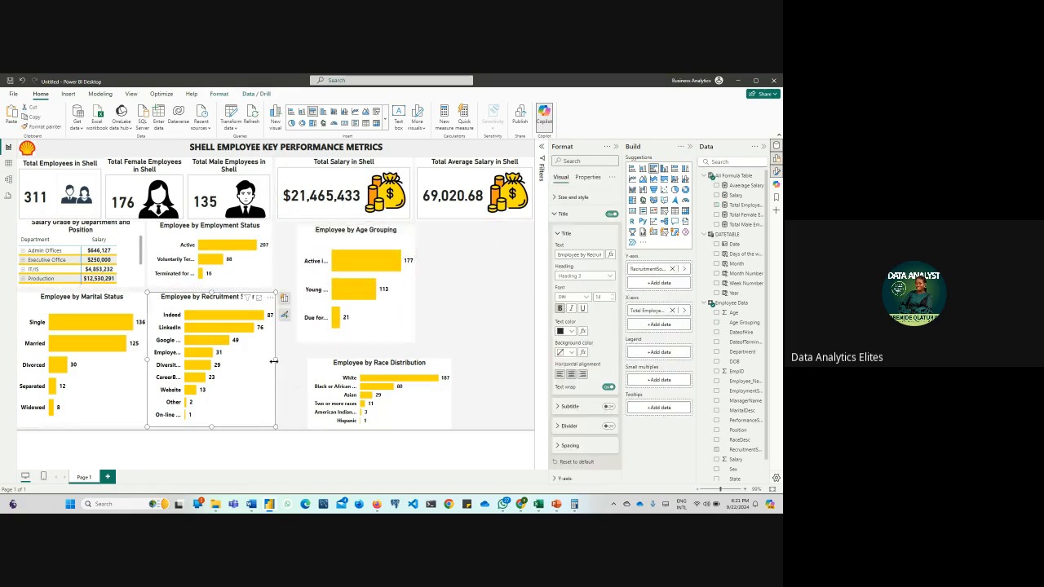
{"action": "left_click_drag", "start_coordinate": [274, 359], "coordinate": [270, 364]}
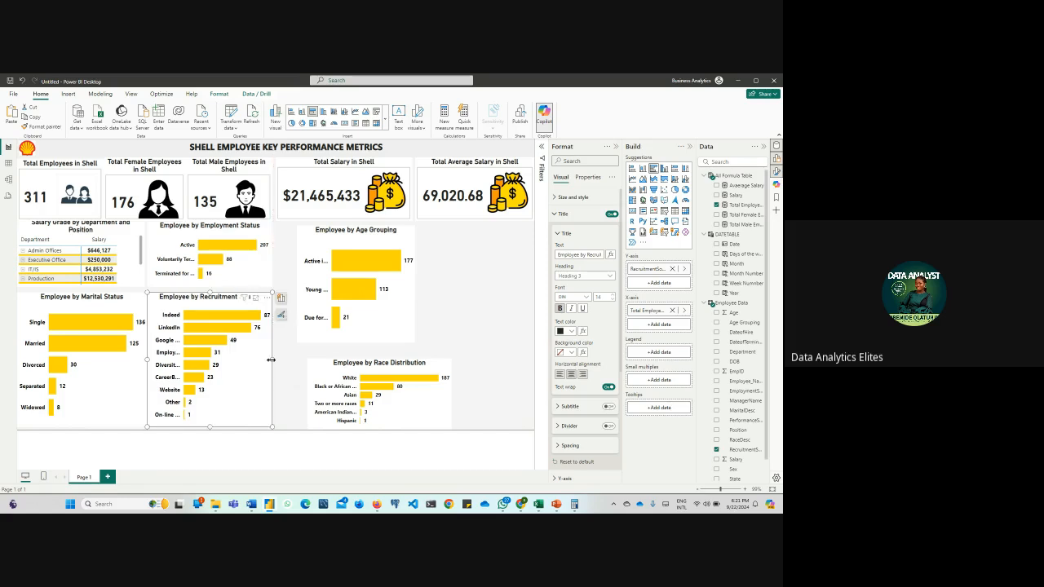
{"action": "left_click_drag", "start_coordinate": [146, 361], "coordinate": [148, 362]}
{"action": "left_click", "coordinate": [141, 381]}
{"action": "left_click", "coordinate": [152, 360]}
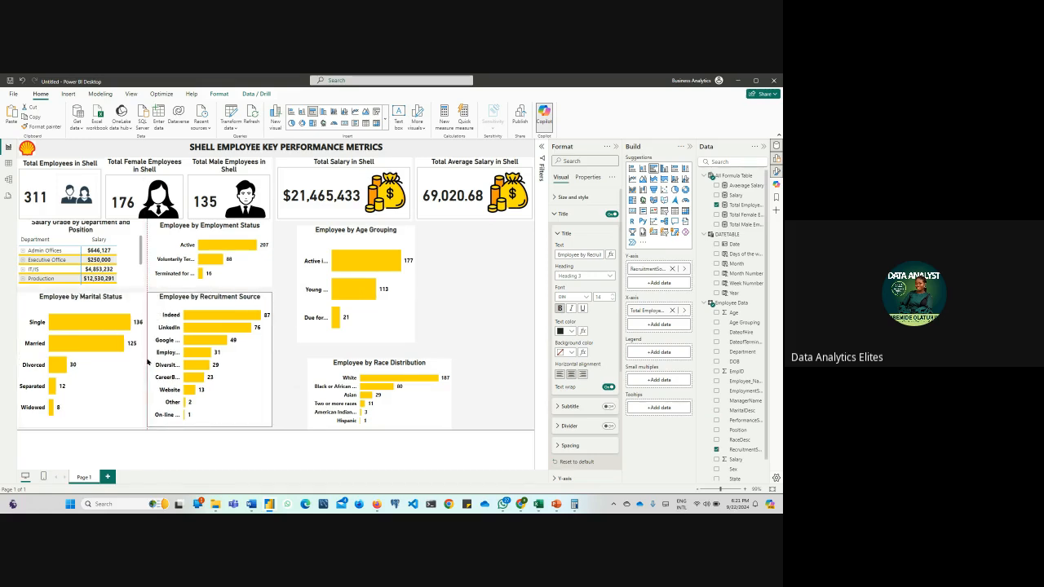
{"action": "left_click_drag", "start_coordinate": [210, 426], "coordinate": [210, 438]}
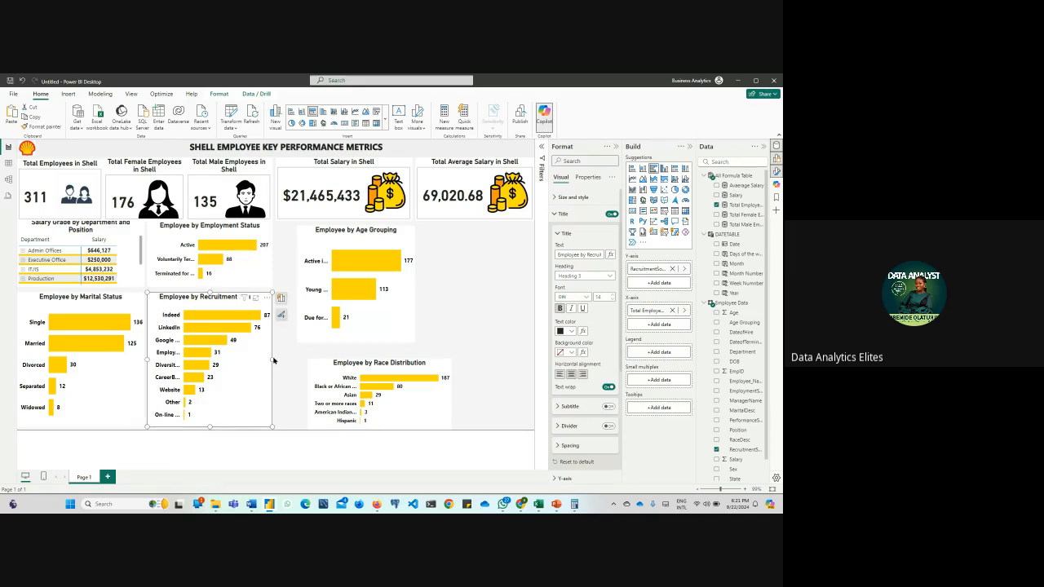
{"action": "left_click_drag", "start_coordinate": [274, 360], "coordinate": [273, 363]}
{"action": "left_click", "coordinate": [461, 332]}
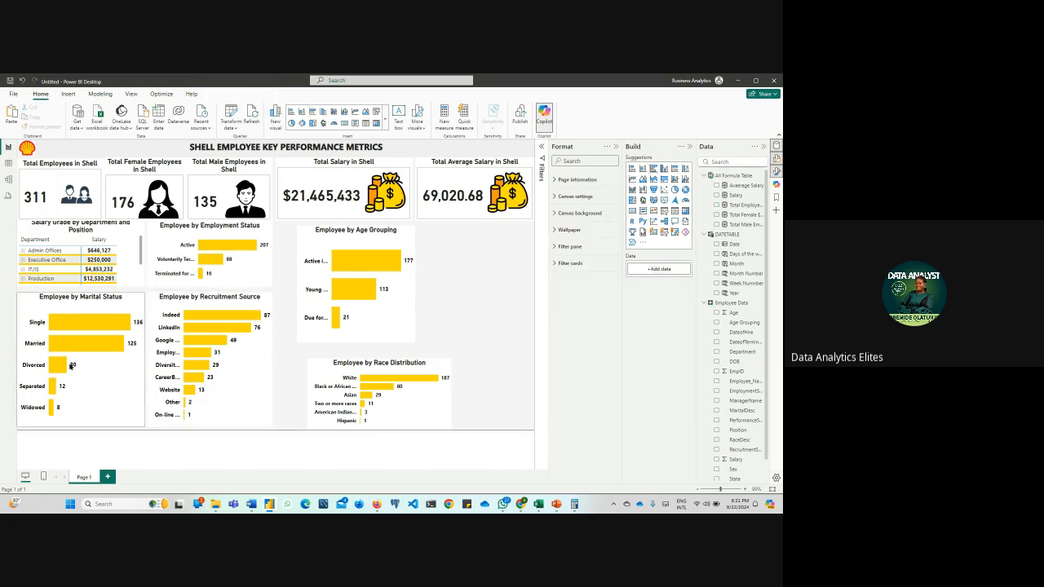
Place the Race Distribution chart beneath the salary cards and the Age Grouping chart below it, widening both to the page's right edge
{"action": "left_click_drag", "start_coordinate": [309, 242], "coordinate": [423, 330]}
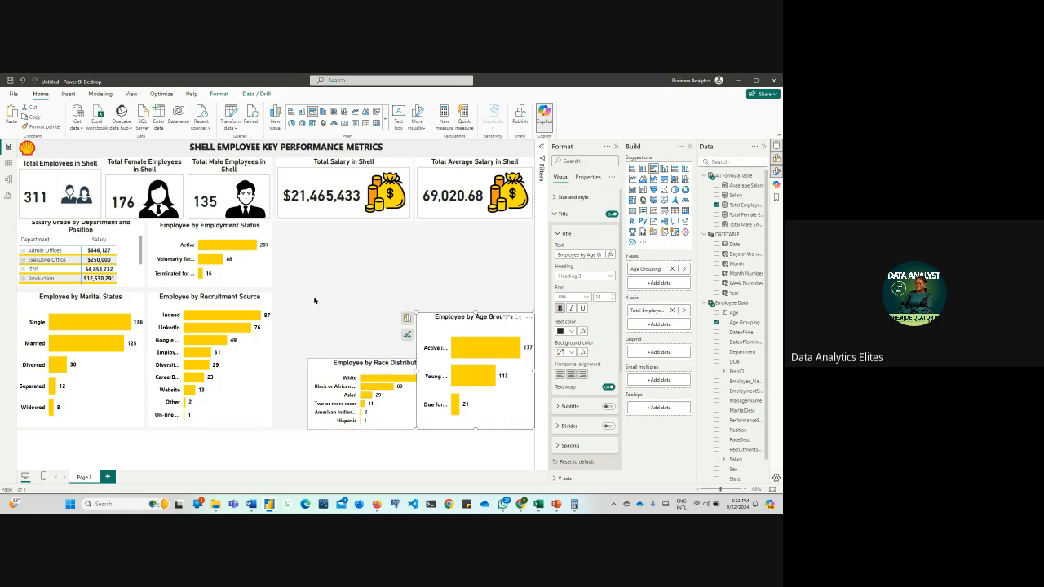
{"action": "left_click_drag", "start_coordinate": [330, 371], "coordinate": [298, 233]}
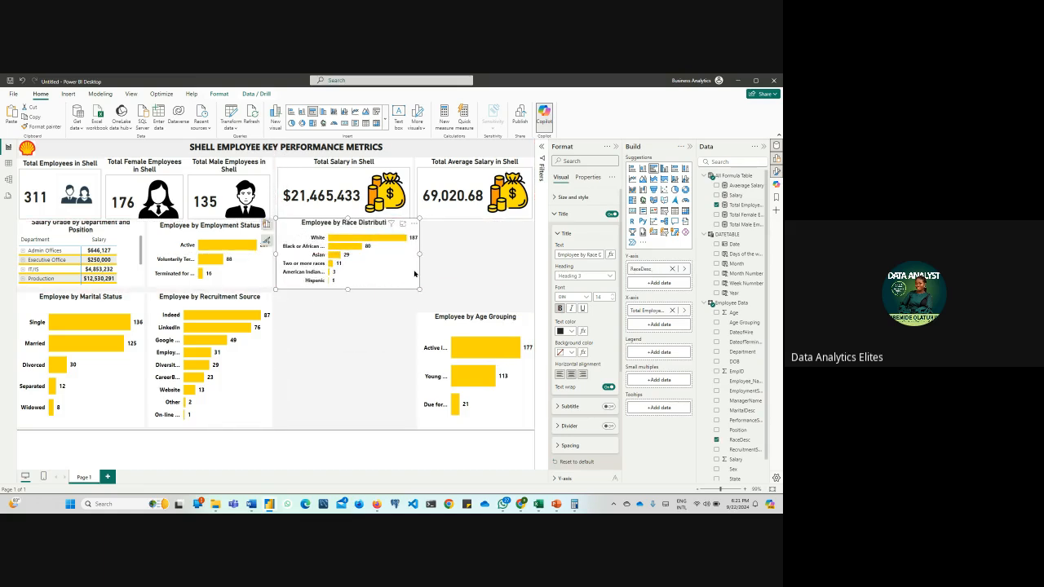
{"action": "left_click_drag", "start_coordinate": [416, 291], "coordinate": [473, 313]}
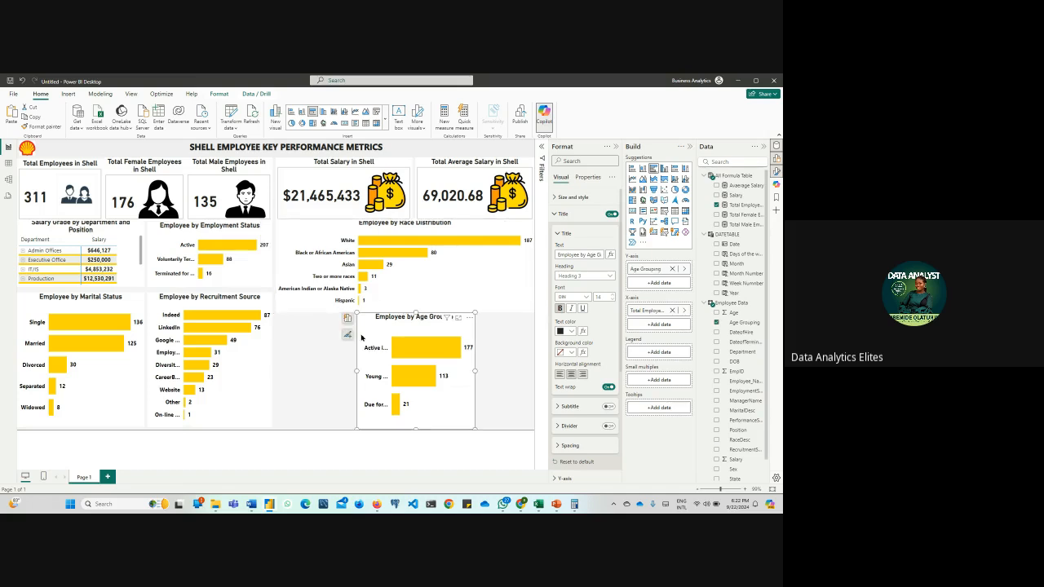
{"action": "left_click_drag", "start_coordinate": [356, 370], "coordinate": [277, 377]}
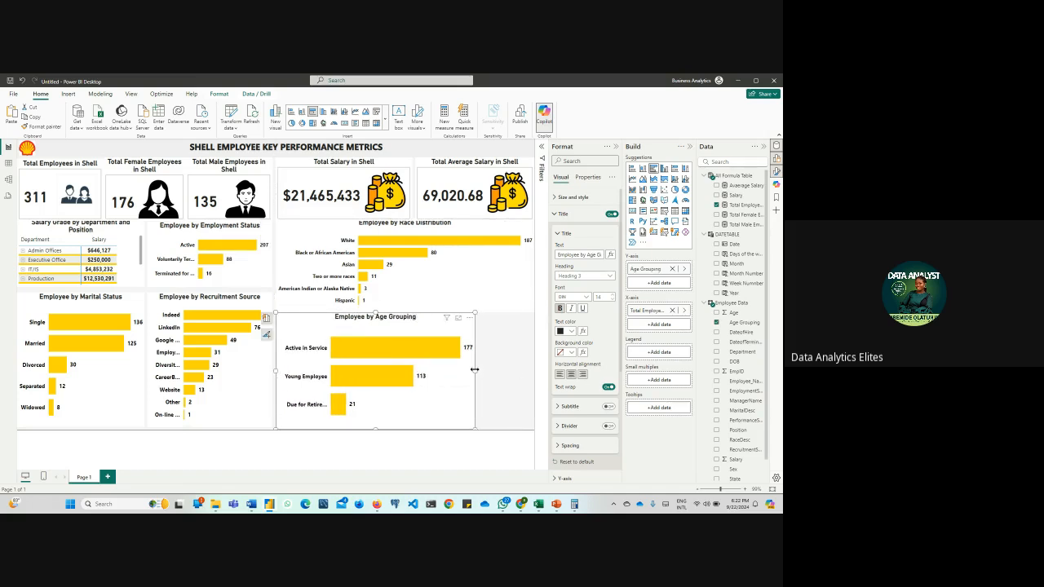
{"action": "left_click_drag", "start_coordinate": [478, 373], "coordinate": [534, 372]}
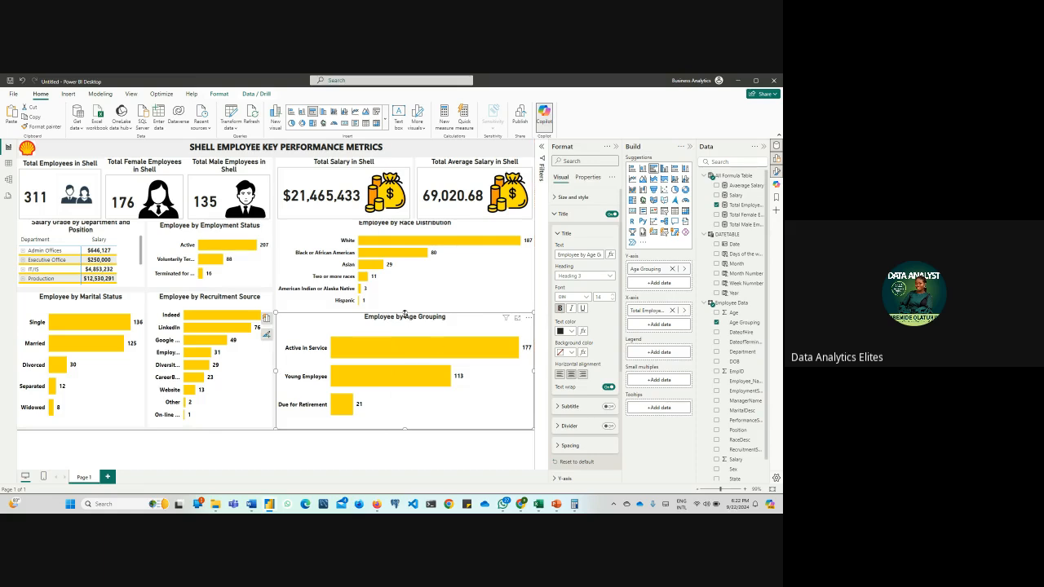
Adjust the facing edges of the Race Distribution and Age Grouping charts to leave a narrow gap, and lower the race chart's upper edge slightly
{"action": "left_click_drag", "start_coordinate": [405, 315], "coordinate": [408, 325]}
{"action": "left_click", "coordinate": [416, 297]}
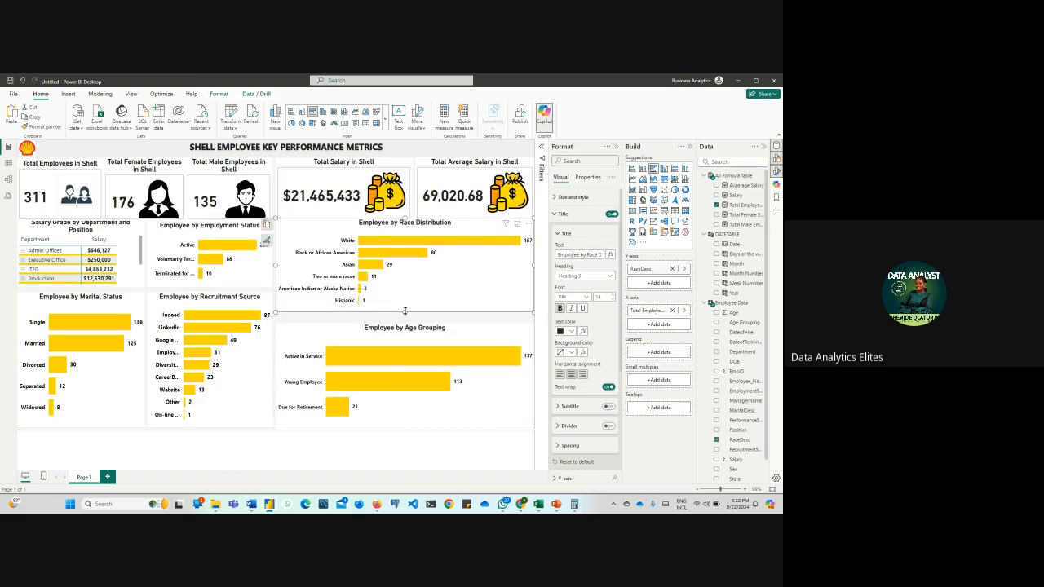
{"action": "mouse_move", "coordinate": [404, 314]}
{"action": "left_mouse_down"}
{"action": "mouse_move", "coordinate": [409, 326]}
{"action": "mouse_move", "coordinate": [404, 318]}
{"action": "left_mouse_up"}
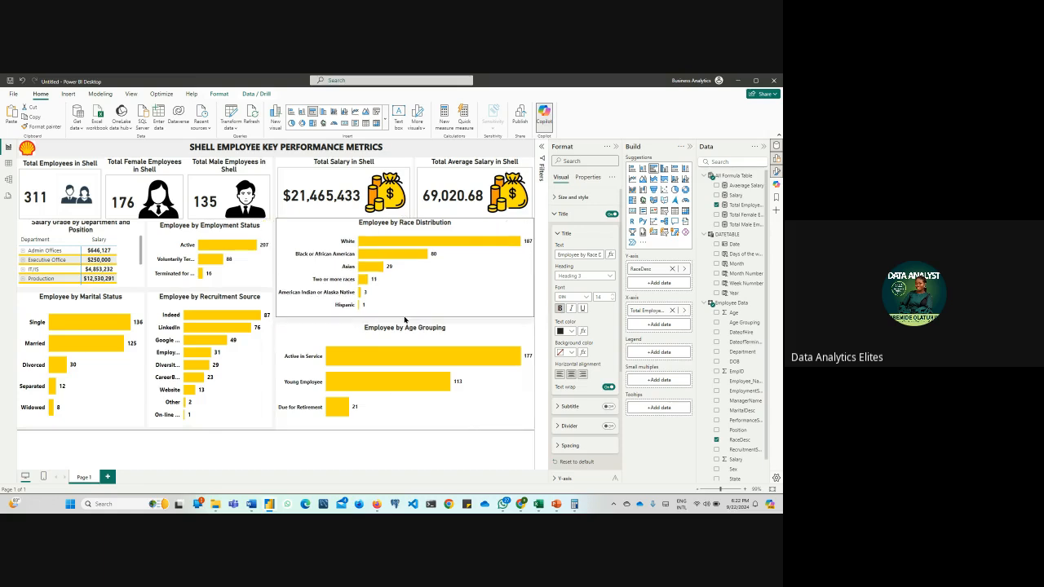
{"action": "left_click", "coordinate": [403, 324]}
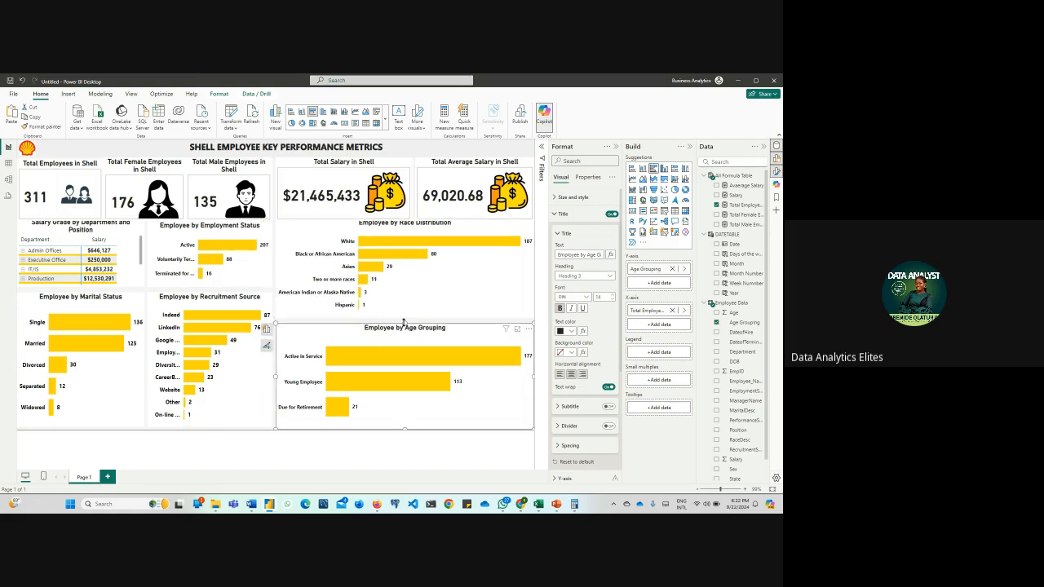
{"action": "left_click_drag", "start_coordinate": [403, 323], "coordinate": [403, 320]}
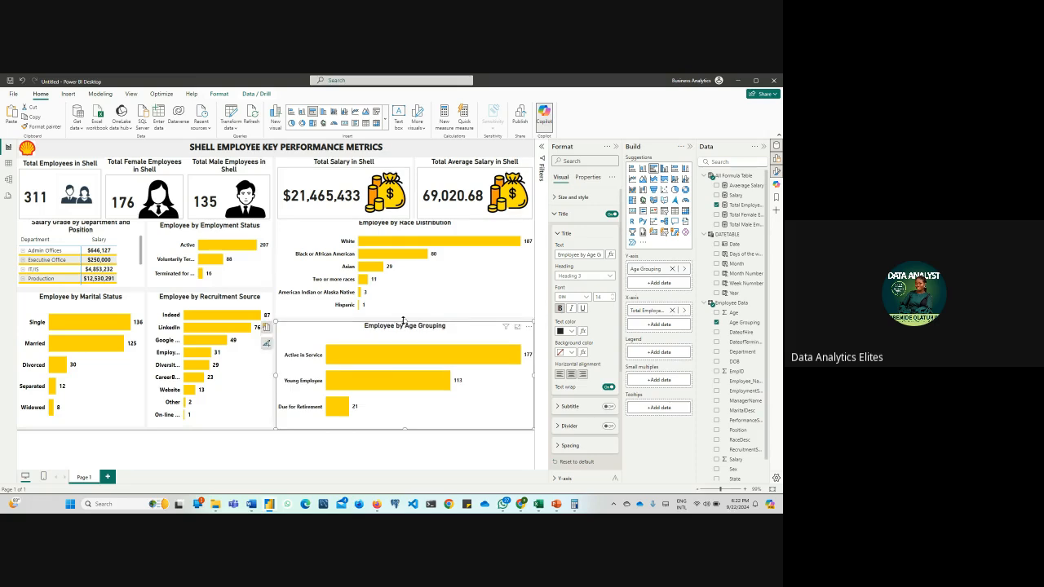
{"action": "left_click", "coordinate": [377, 235]}
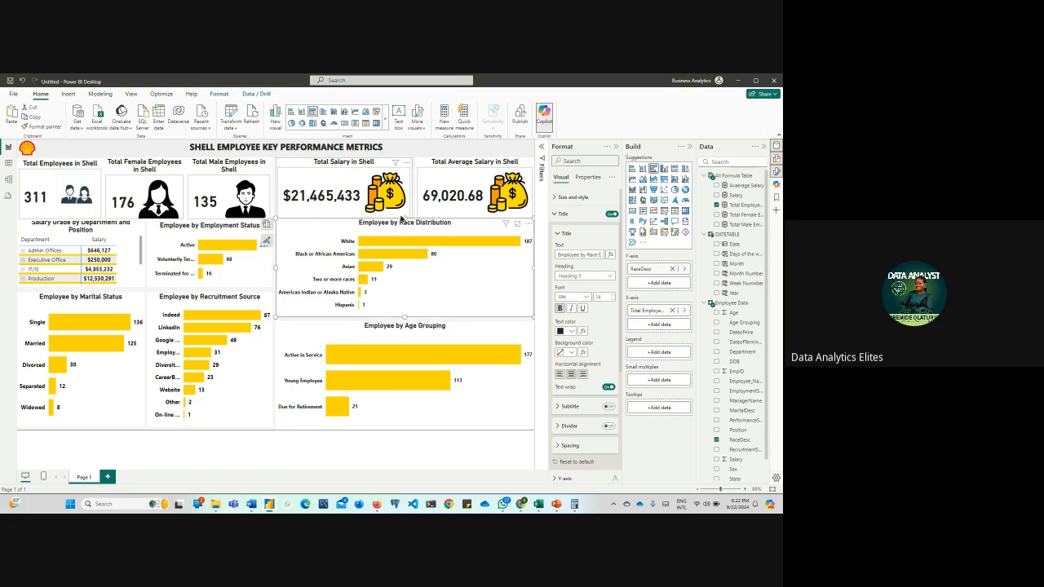
{"action": "left_click_drag", "start_coordinate": [403, 218], "coordinate": [405, 222]}
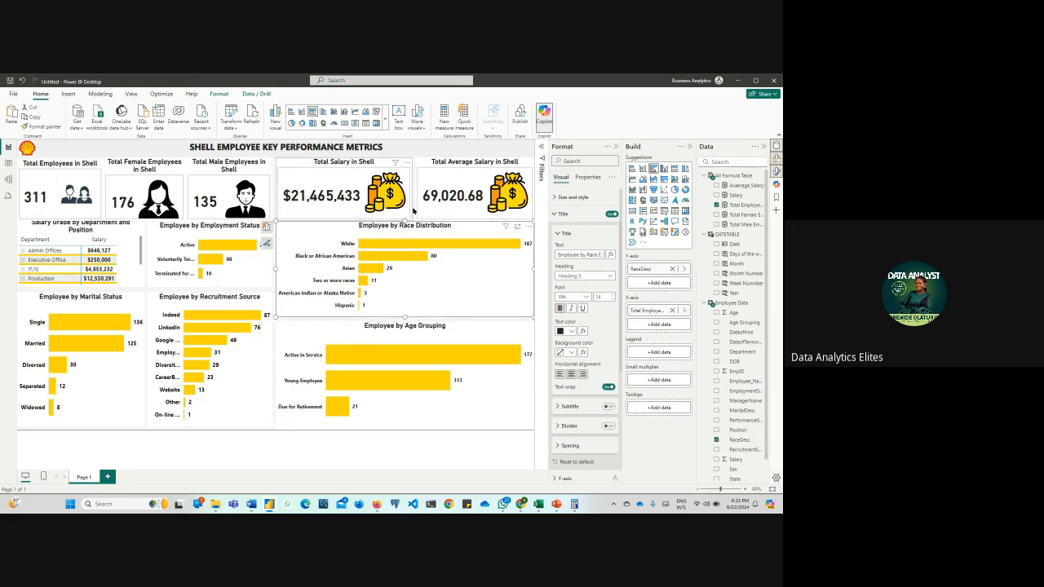
{"action": "left_click", "coordinate": [414, 212]}
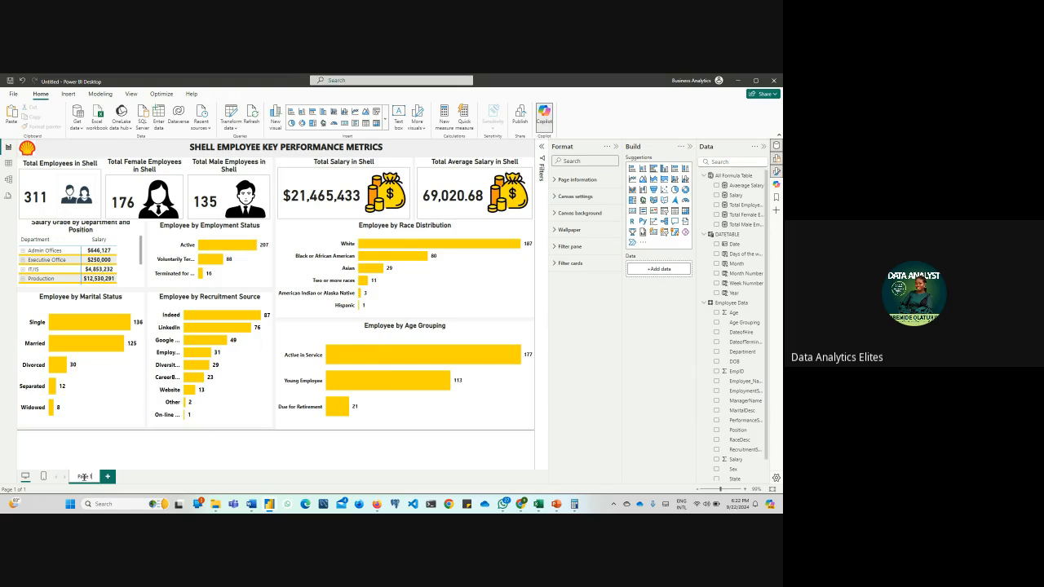
Rename the report page as Overview
{"action": "key", "text": "BackSpace"}
{"action": "key", "text": "BackSpace"}
{"action": "key", "text": "BackSpace"}
{"action": "key", "text": "BackSpace"}
{"action": "key", "text": "BackSpace"}
{"action": "type", "text": "Overw"}
{"action": "key", "text": "BackSpace"}
{"action": "type", "text": "view"}
{"action": "key", "text": "Return"}
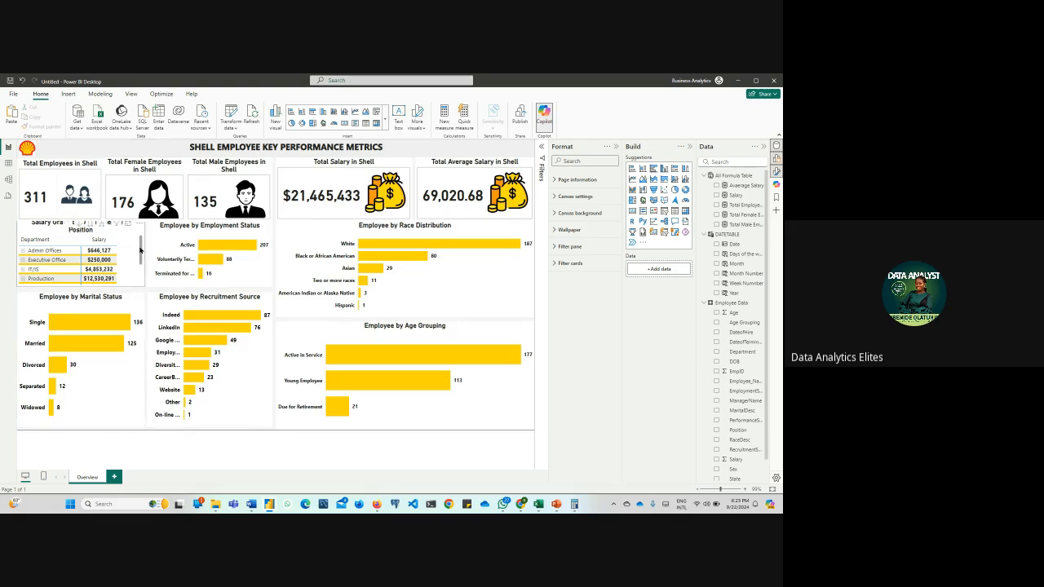
{"action": "left_click", "coordinate": [142, 247]}
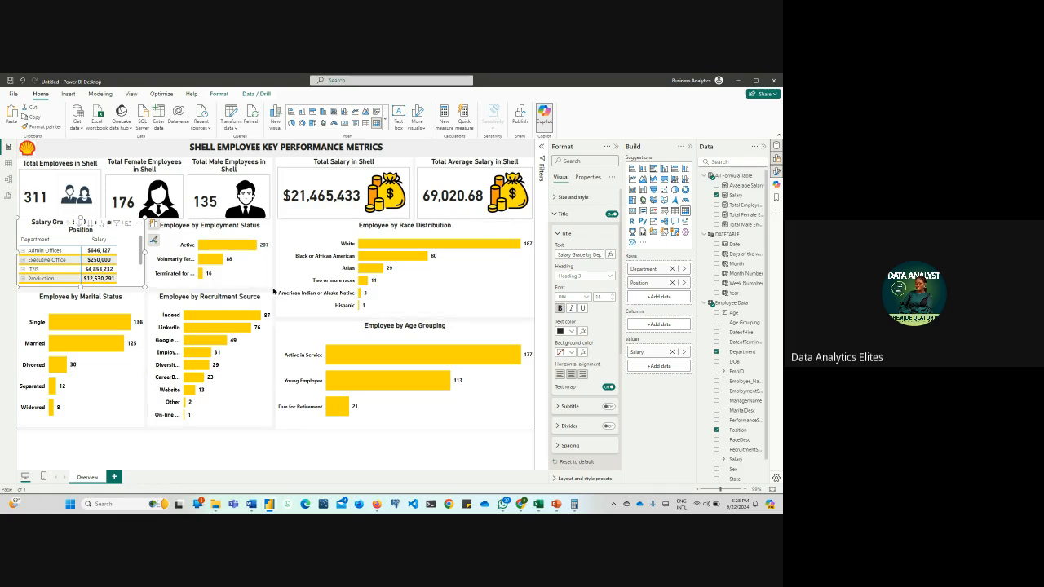
{"action": "left_click", "coordinate": [274, 291]}
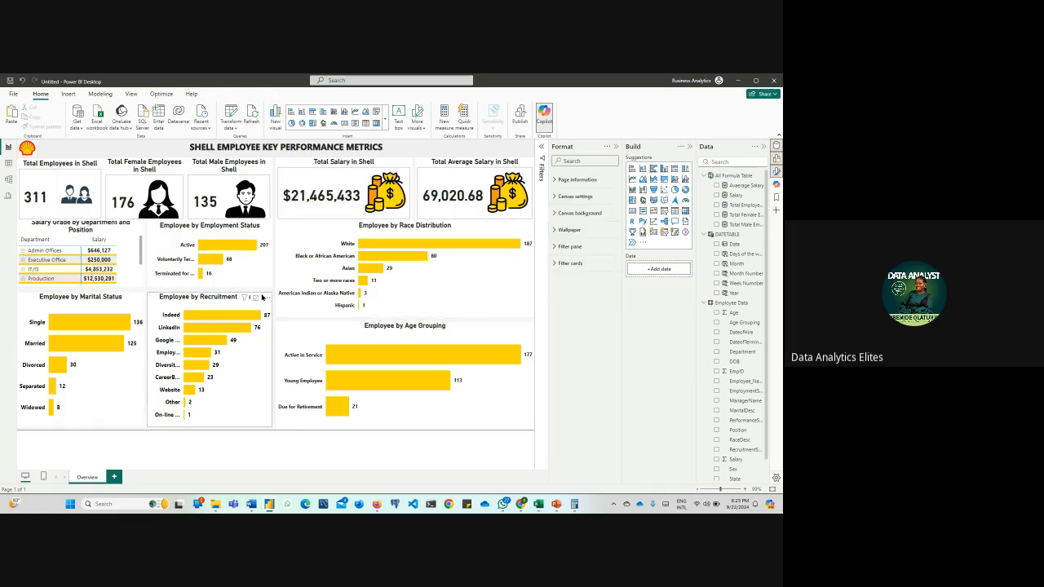
Examine the Employee Data table's PerformanceScore, ManagerName and DateofHire columns
{"action": "left_click", "coordinate": [8, 163]}
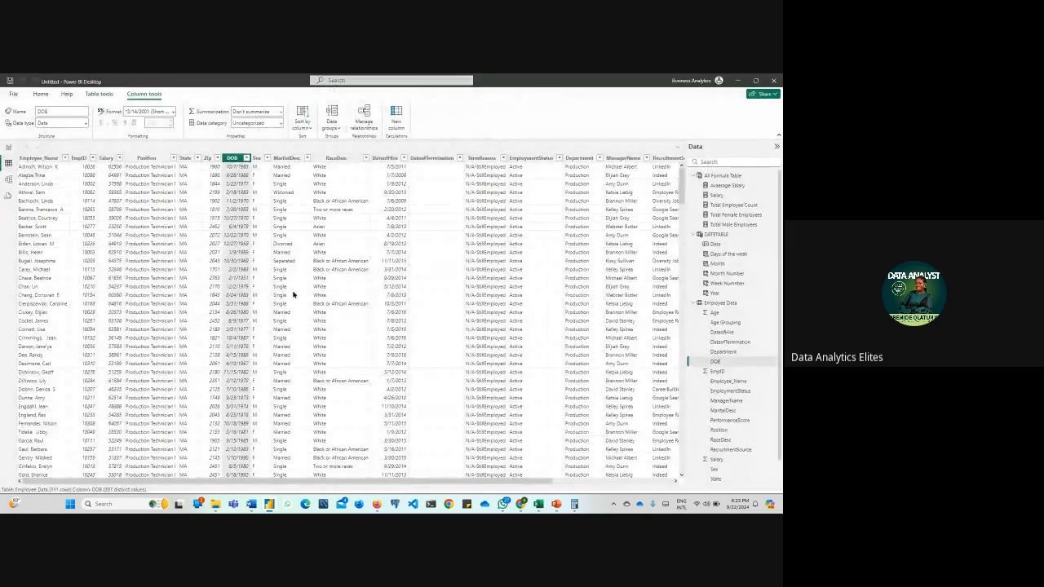
{"action": "scroll", "coordinate": [347, 314], "scroll_direction": "down", "scroll_amount": 3}
{"action": "scroll", "coordinate": [524, 465], "scroll_direction": "up", "scroll_amount": 3}
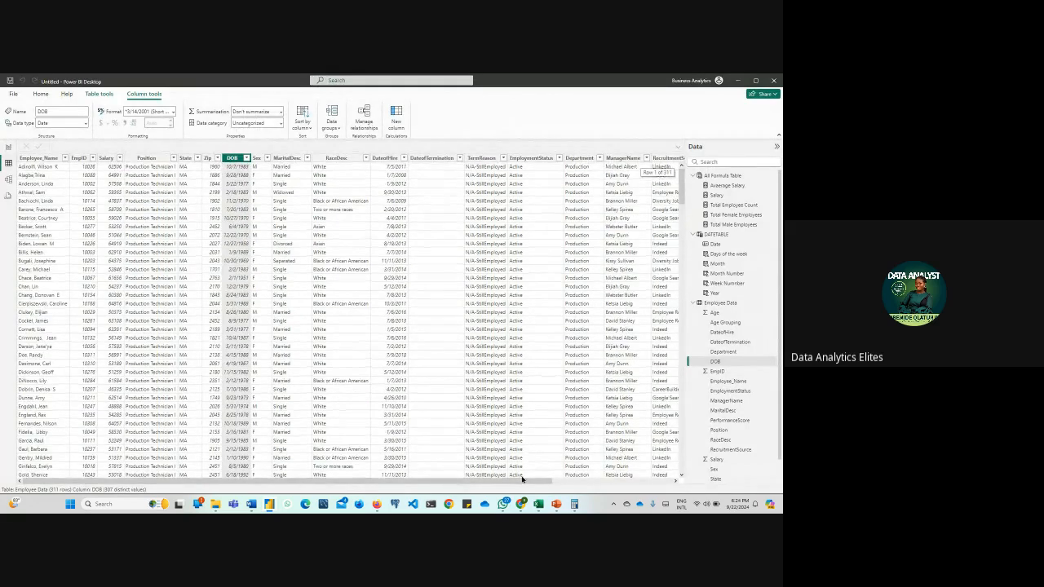
{"action": "left_click_drag", "start_coordinate": [535, 482], "coordinate": [664, 489]}
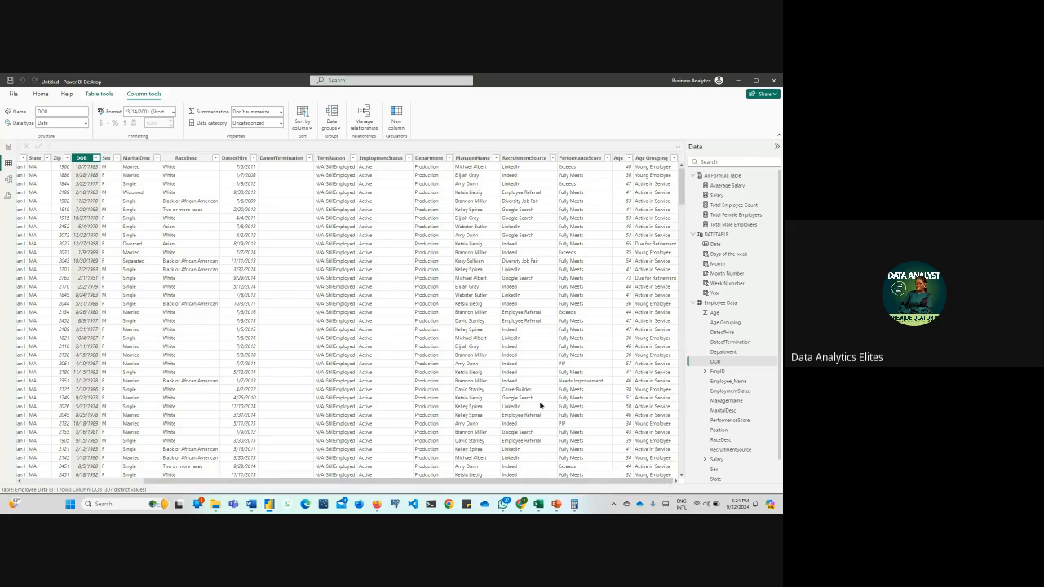
{"action": "left_click", "coordinate": [579, 159]}
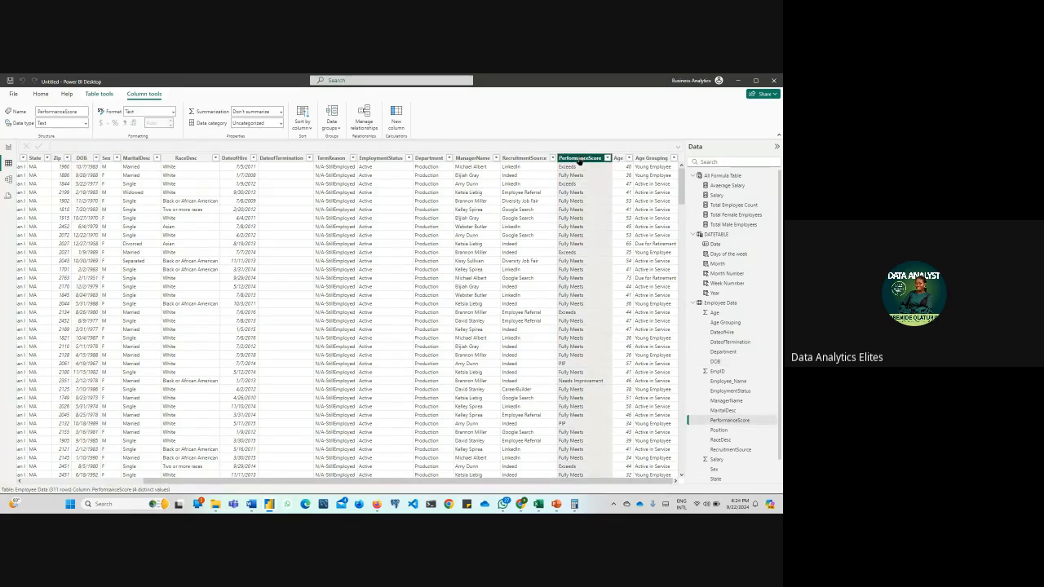
{"action": "left_click", "coordinate": [475, 158]}
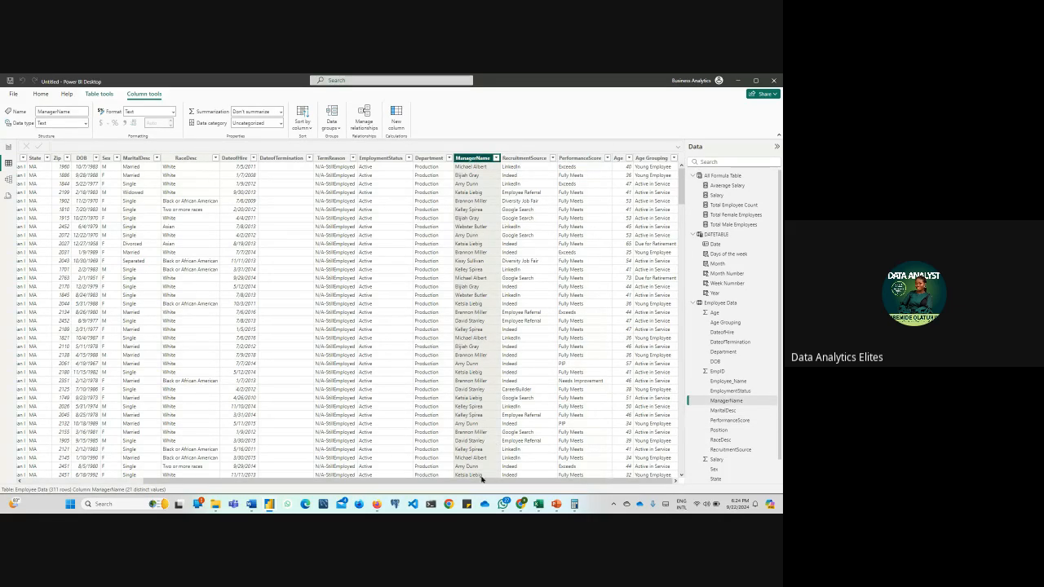
{"action": "left_click", "coordinate": [229, 158]}
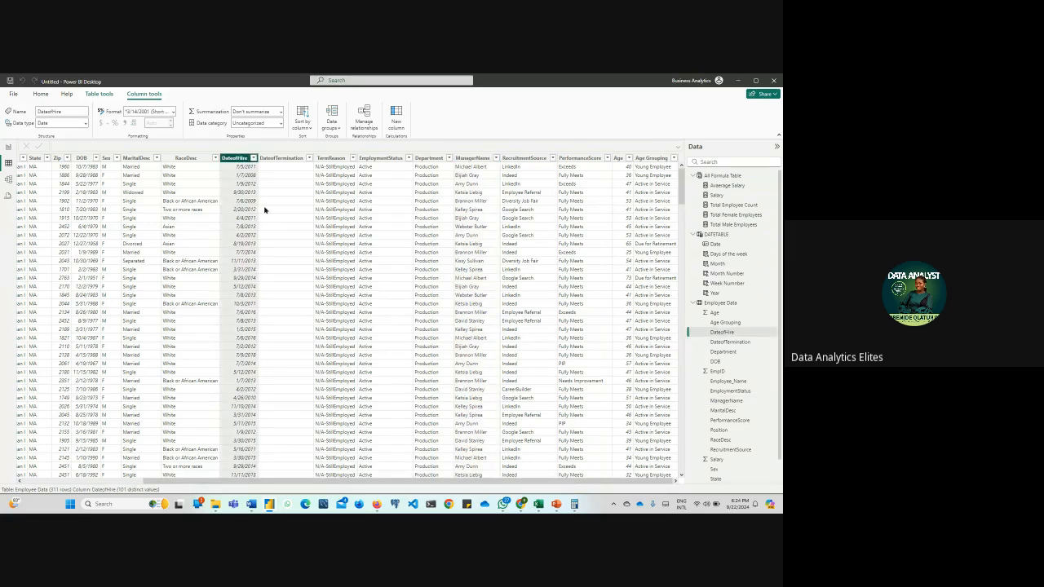
Examine the Employee Data table's DateofTermination column, and return to the Overview report page
{"action": "left_click_drag", "start_coordinate": [369, 481], "coordinate": [230, 484]}
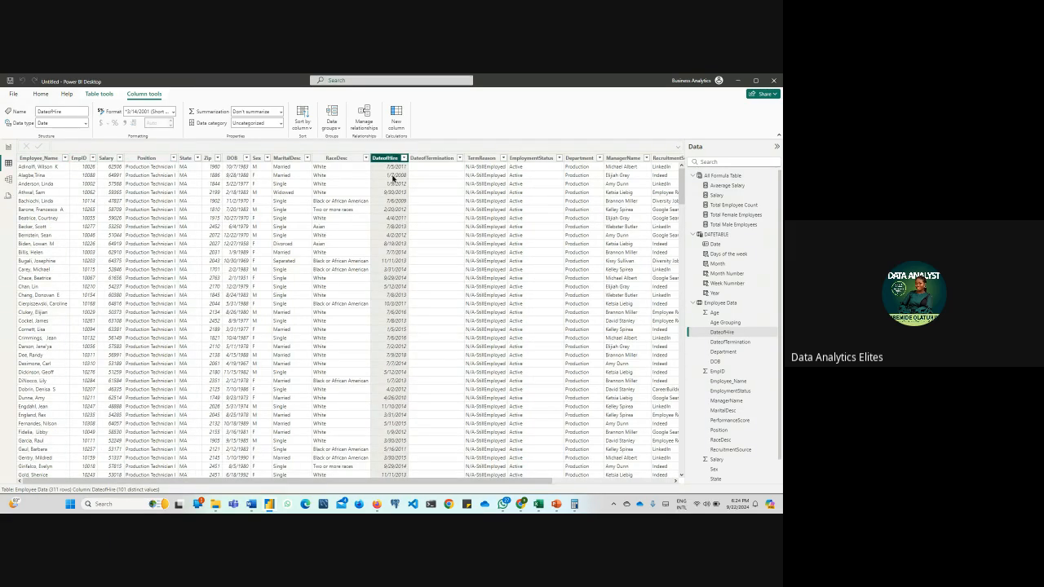
{"action": "left_click", "coordinate": [444, 160]}
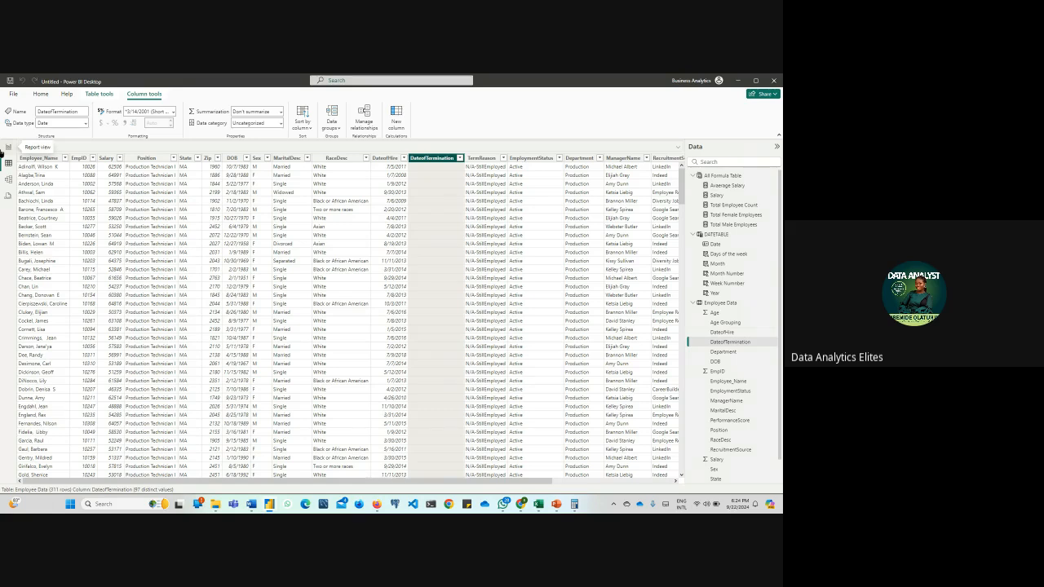
{"action": "left_click", "coordinate": [5, 150]}
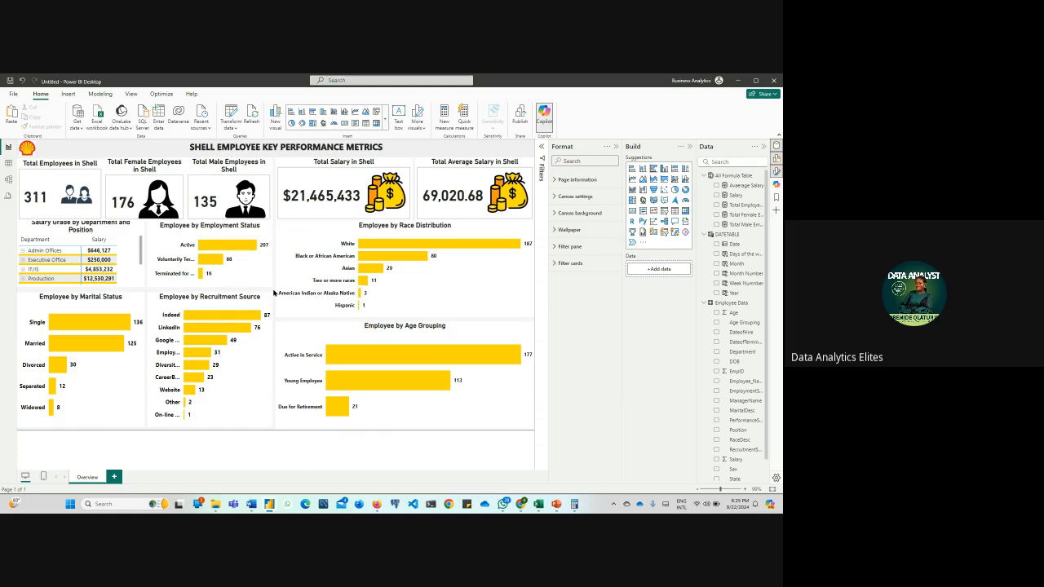
Save the report as a new .pbix file named HR DATA FOR POWER BI
{"action": "mouse_move", "coordinate": [376, 504]}
{"action": "left_click", "coordinate": [12, 95]}
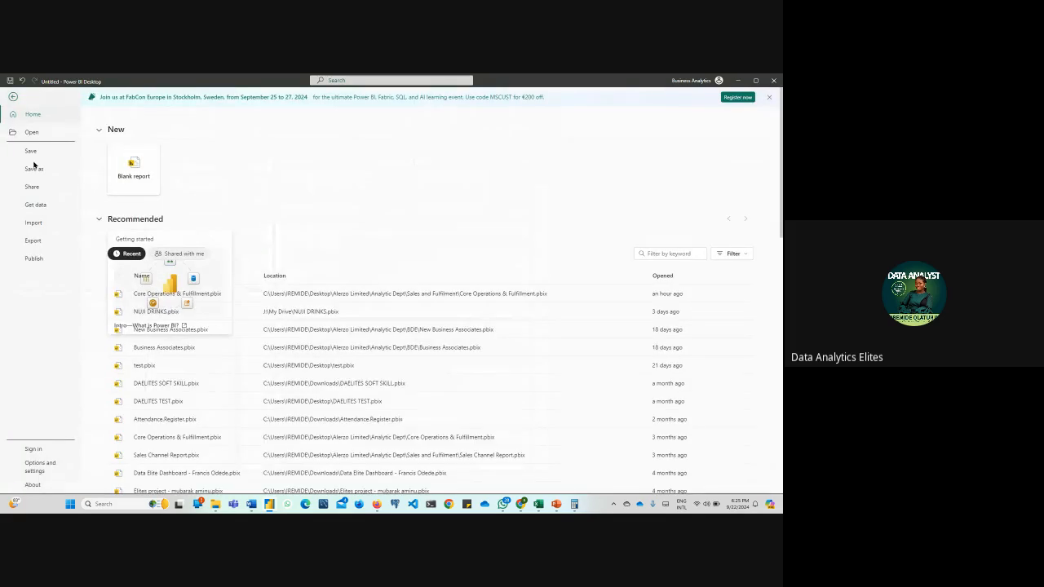
{"action": "left_click", "coordinate": [49, 170]}
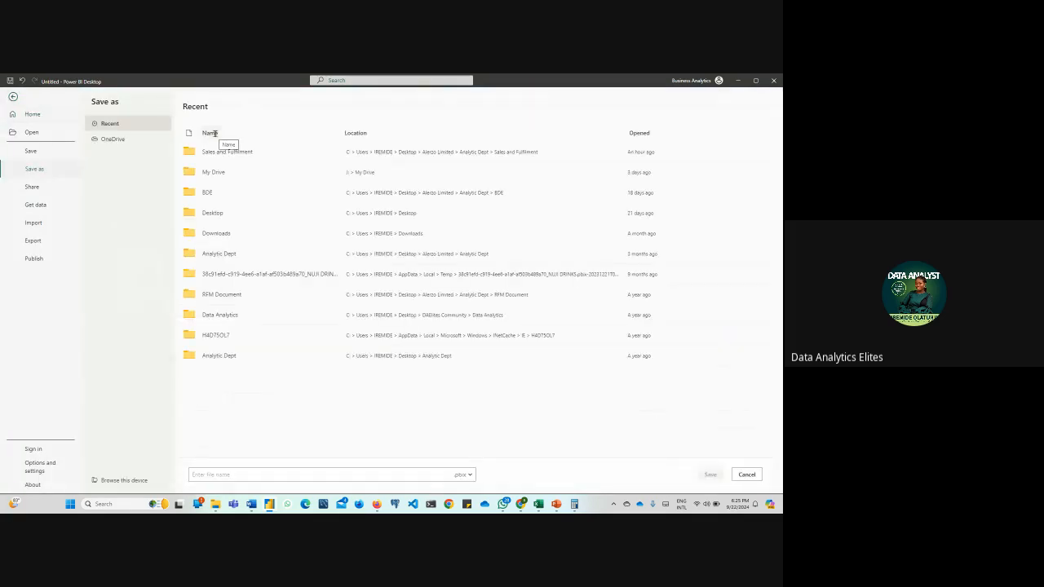
{"action": "left_click", "coordinate": [283, 473]}
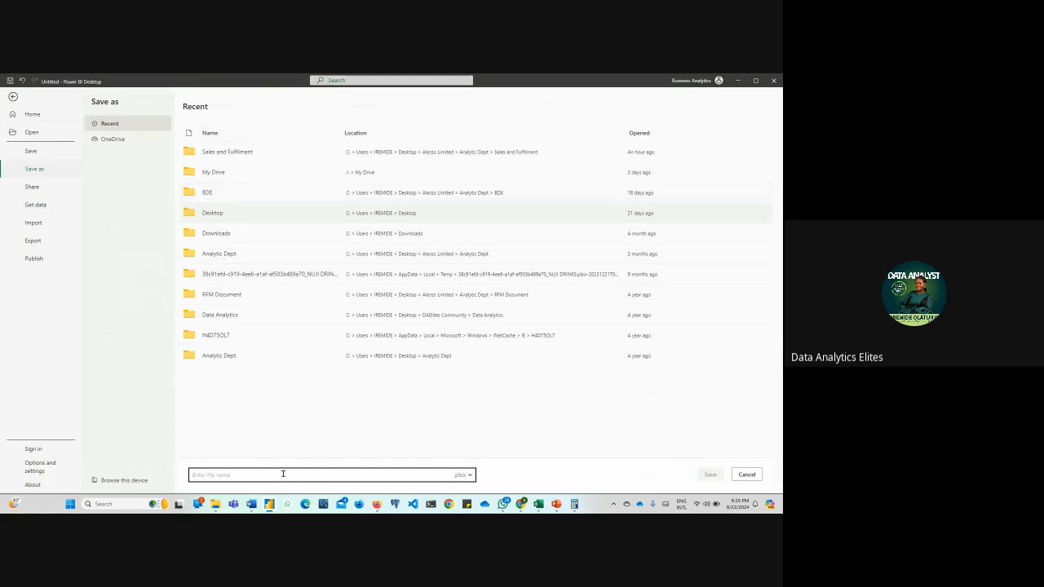
{"action": "type", "text": "HR DATA FOR POWER"}
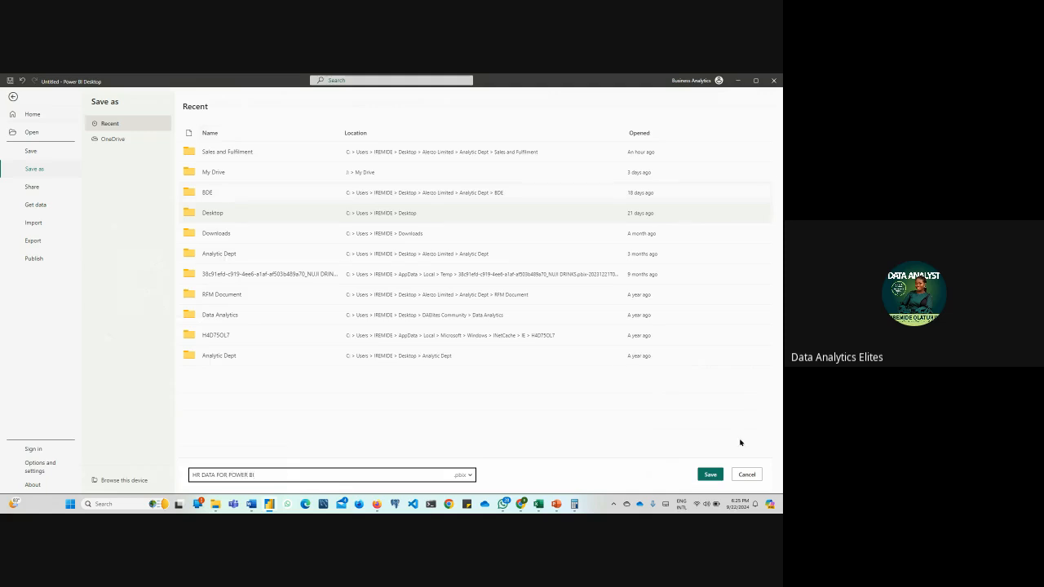
{"action": "type", "text": " BI"}
{"action": "left_click", "coordinate": [710, 474]}
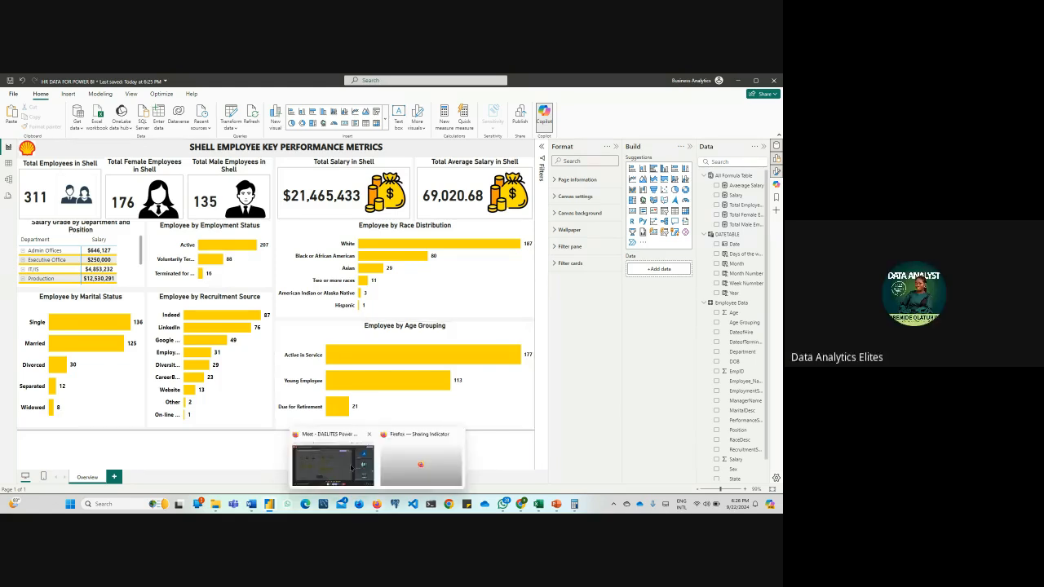
Switch to the Google Meet call in Firefox and stop presenting the screen
{"action": "left_click", "coordinate": [342, 469]}
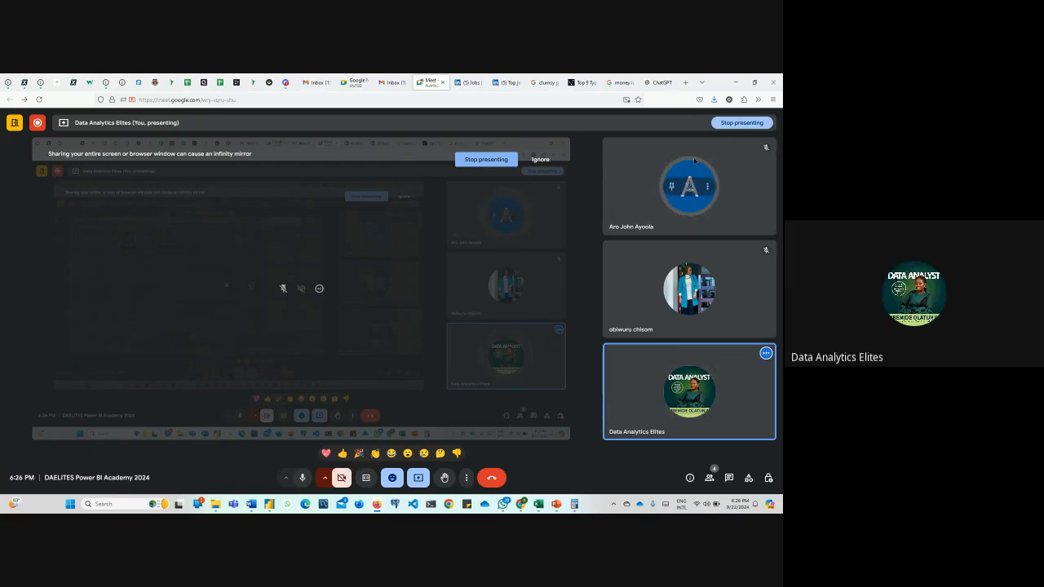
{"action": "left_click", "coordinate": [741, 123]}
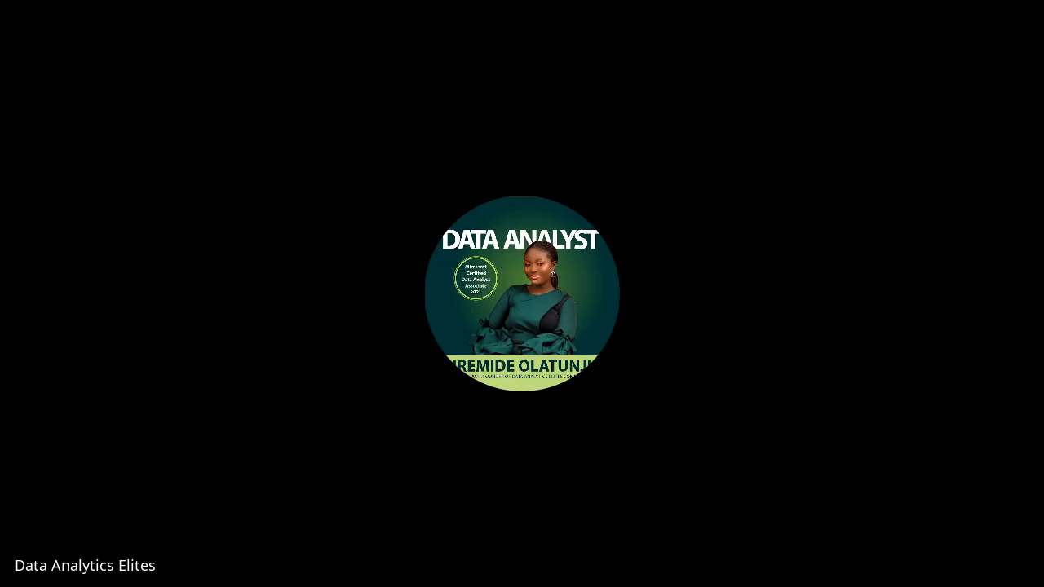